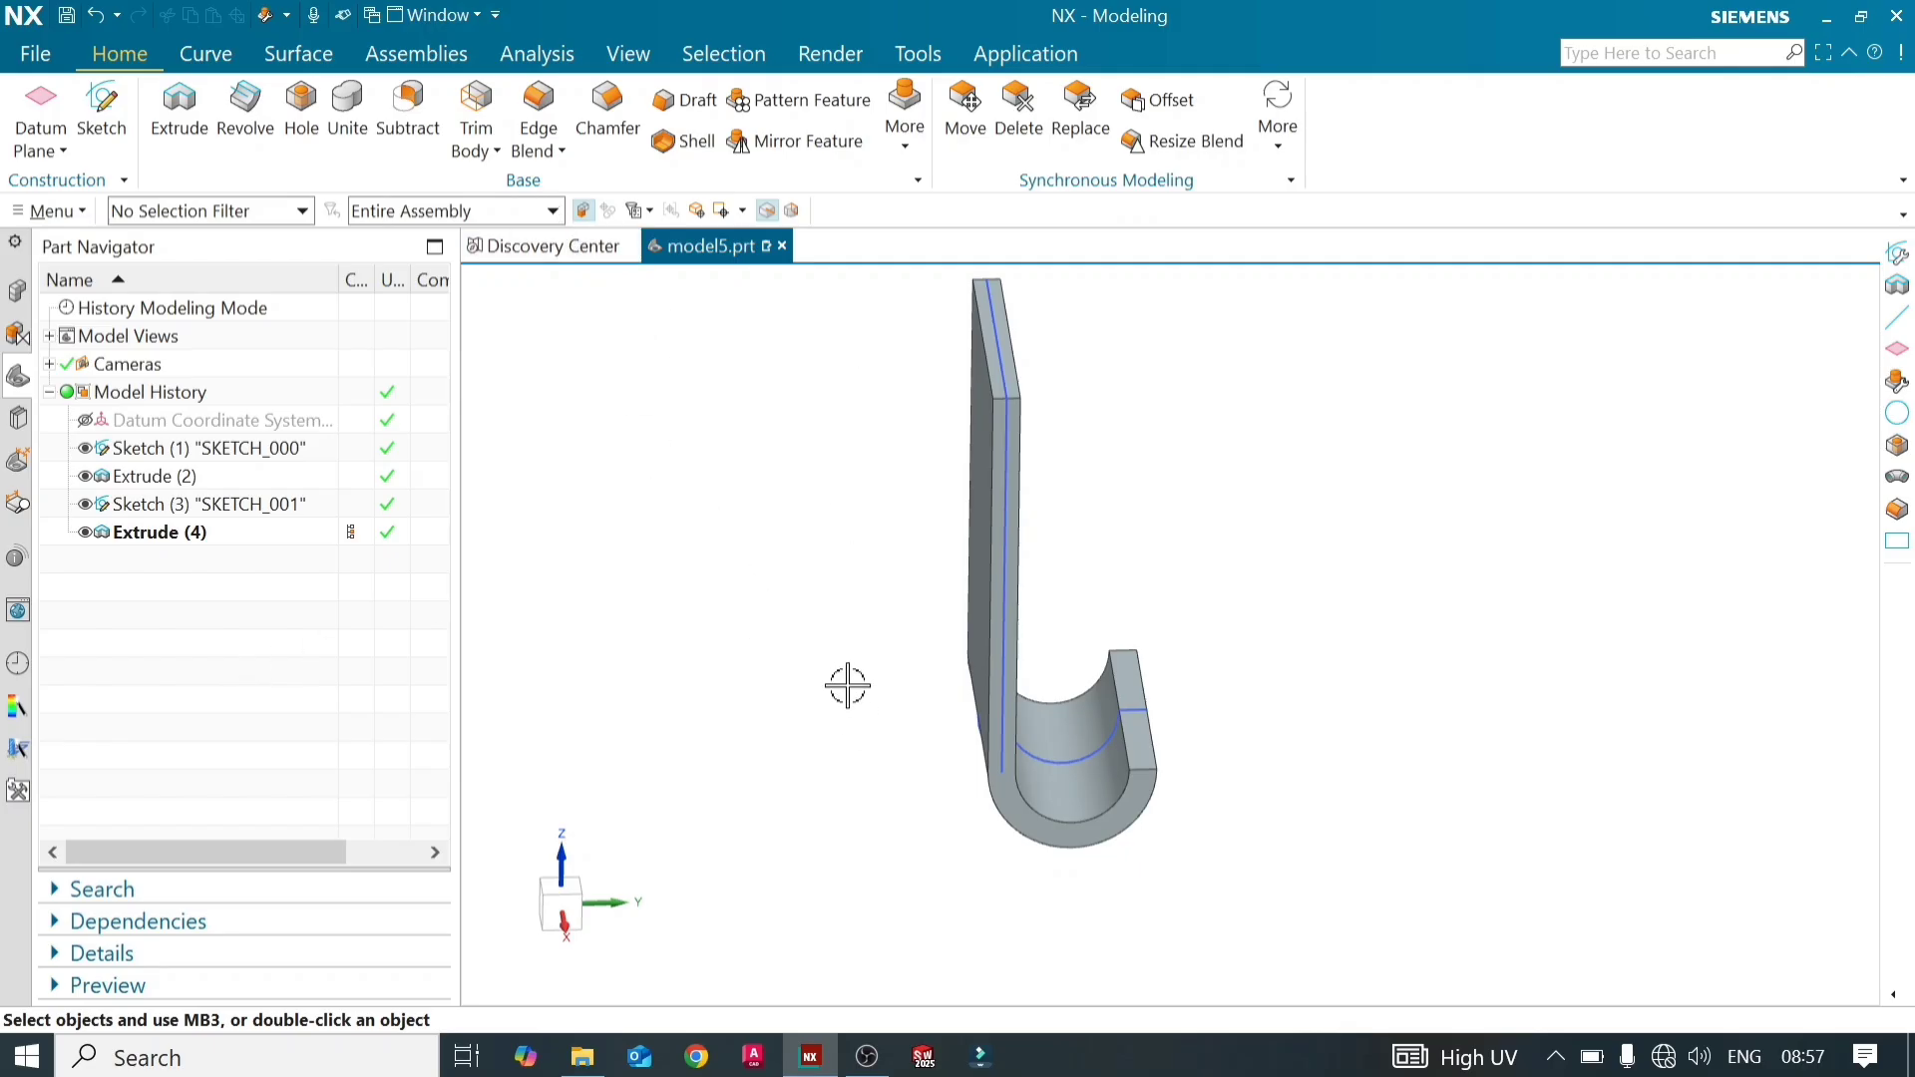
Place a simple hole on the plate's flat face, about 37 mm from the bend edge and 33 mm from the long side
middle_click_drag(846, 679, 851, 739)
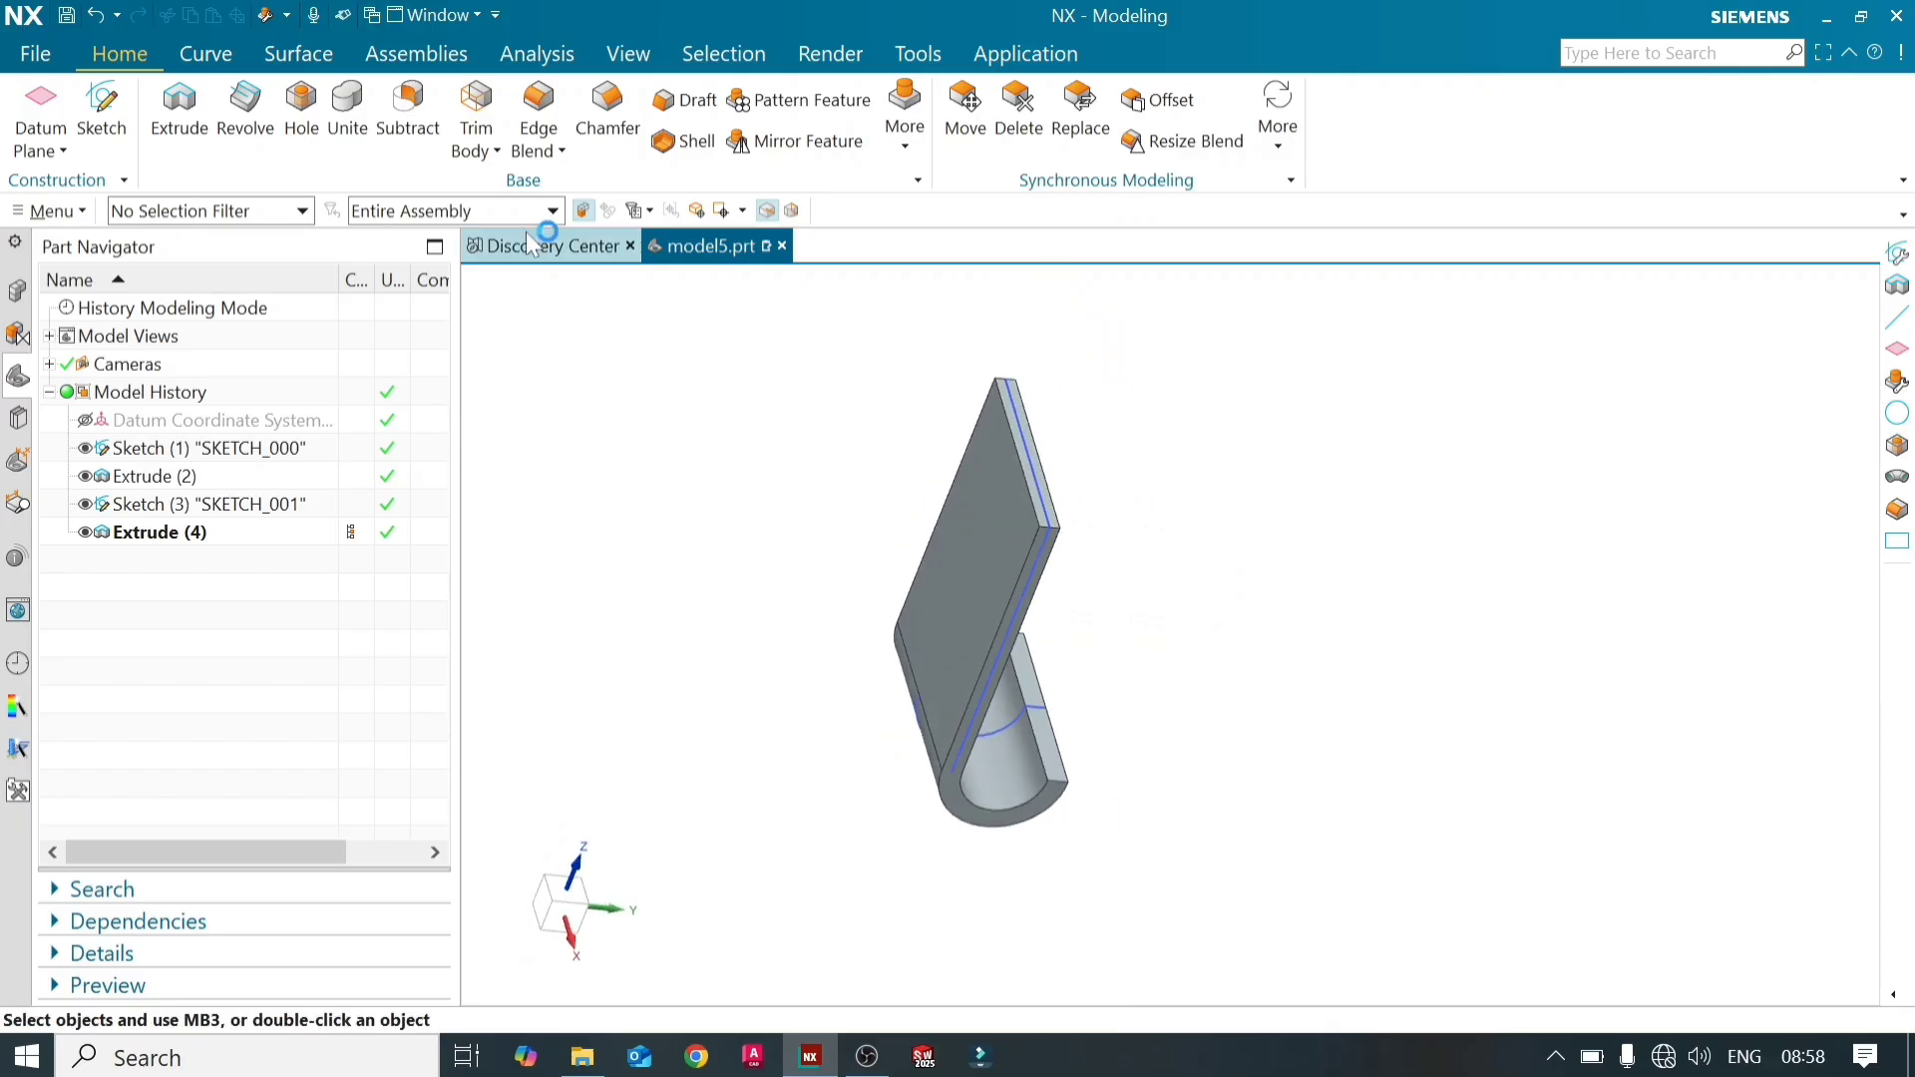
left_click(302, 124)
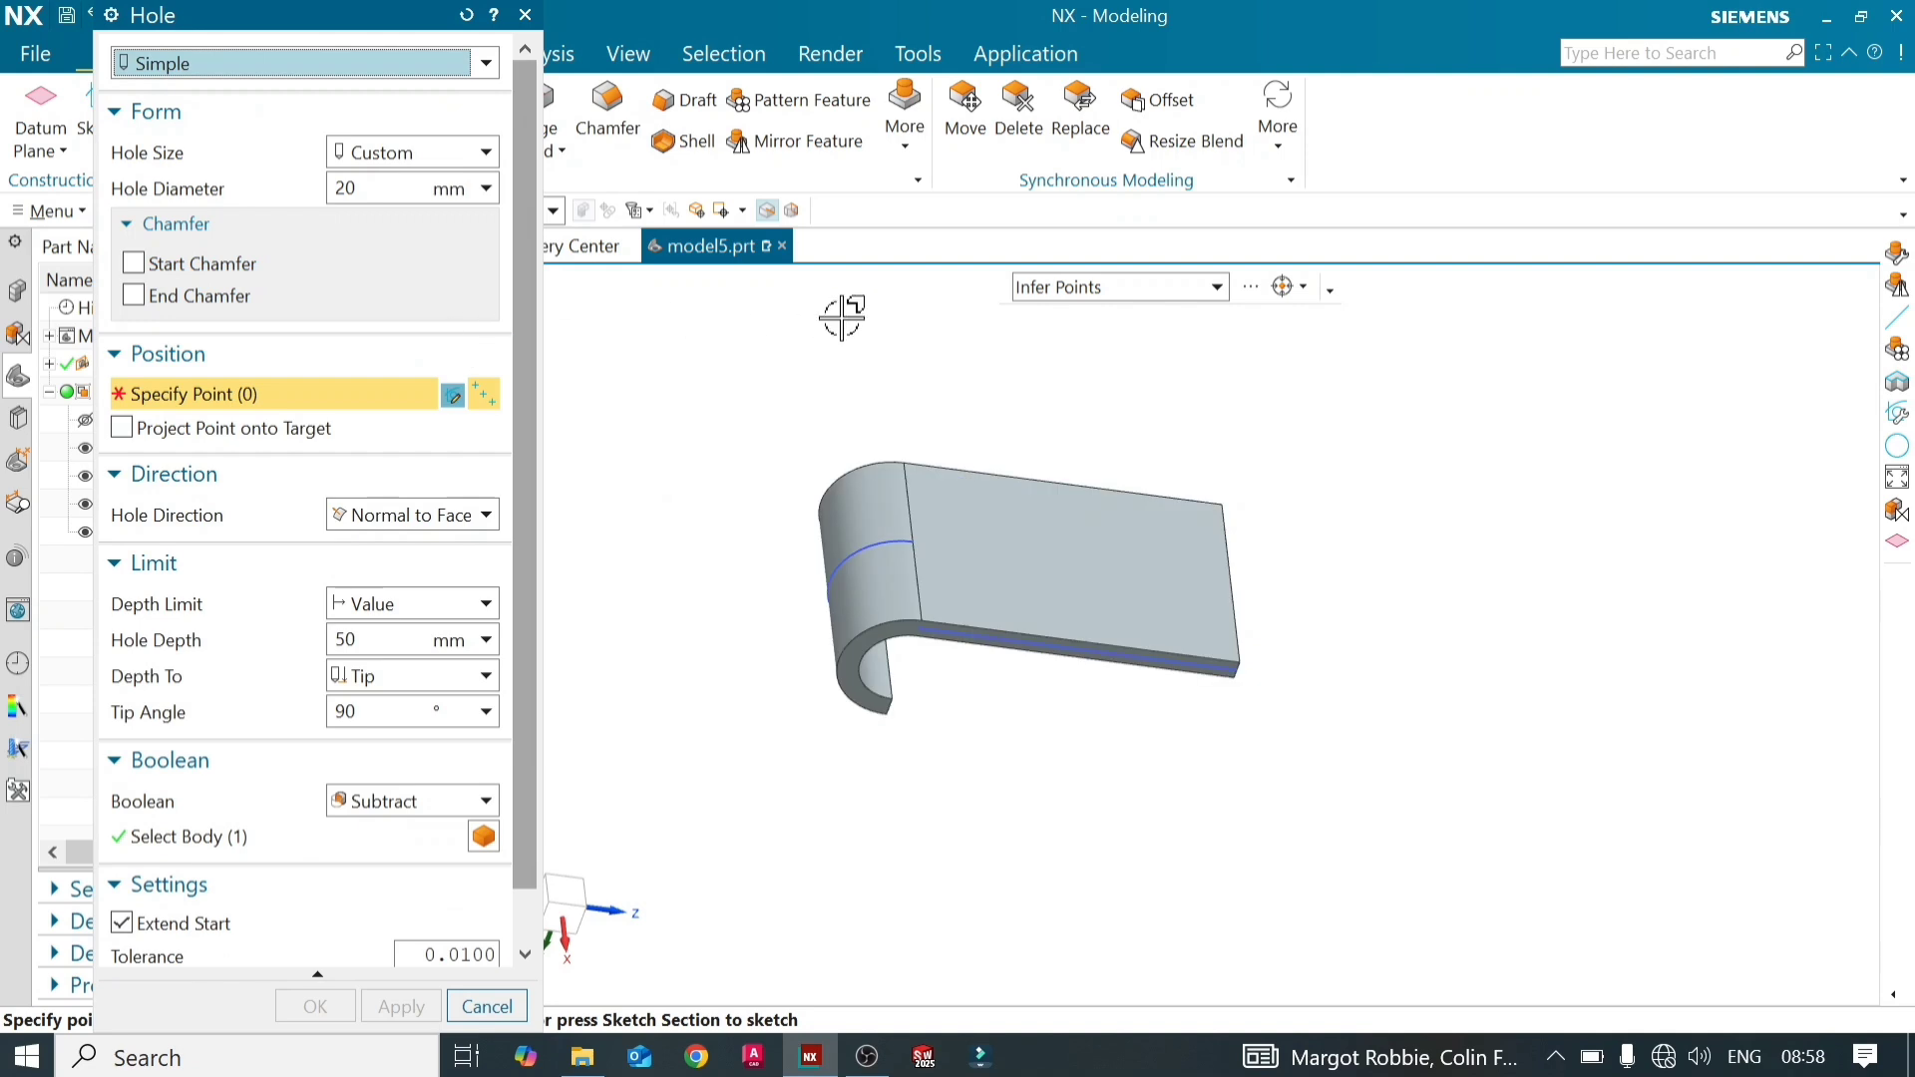
middle_click_drag(894, 364, 876, 429)
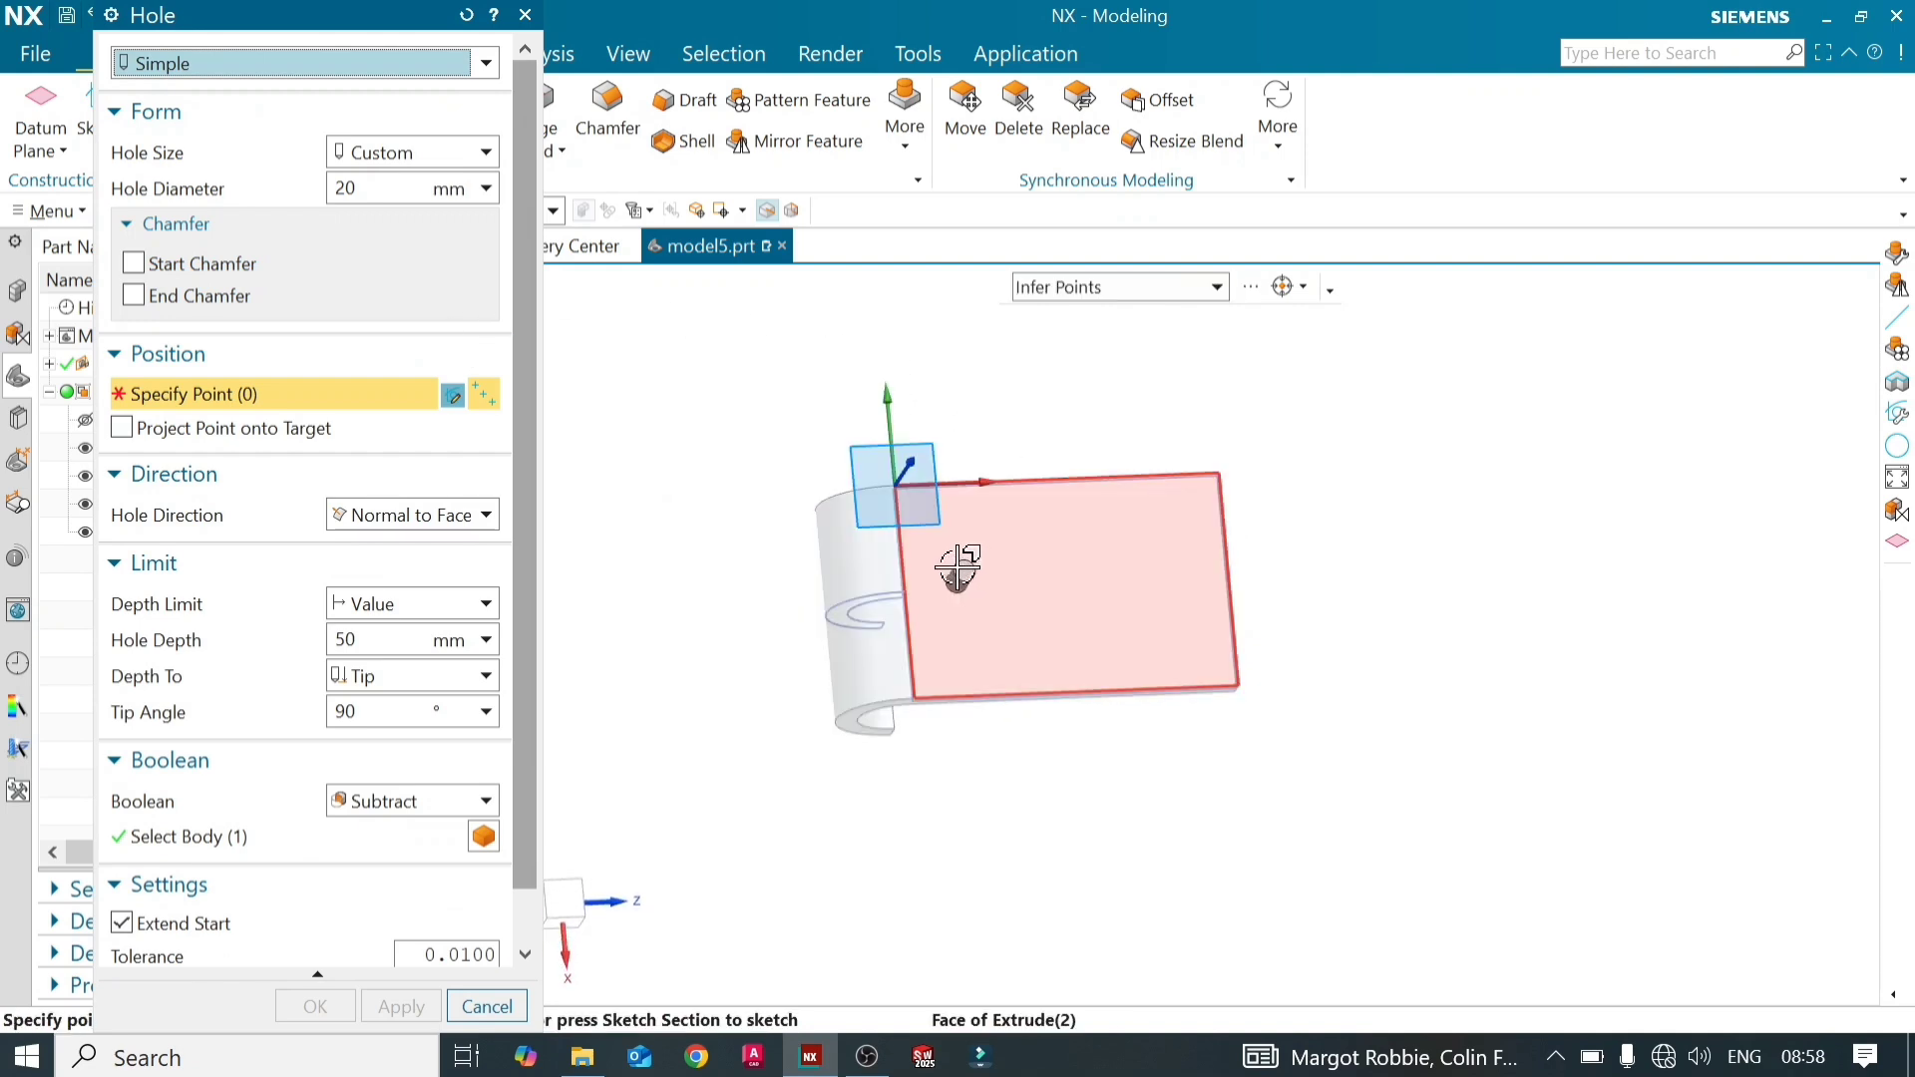
scroll(947, 555, "up", 6)
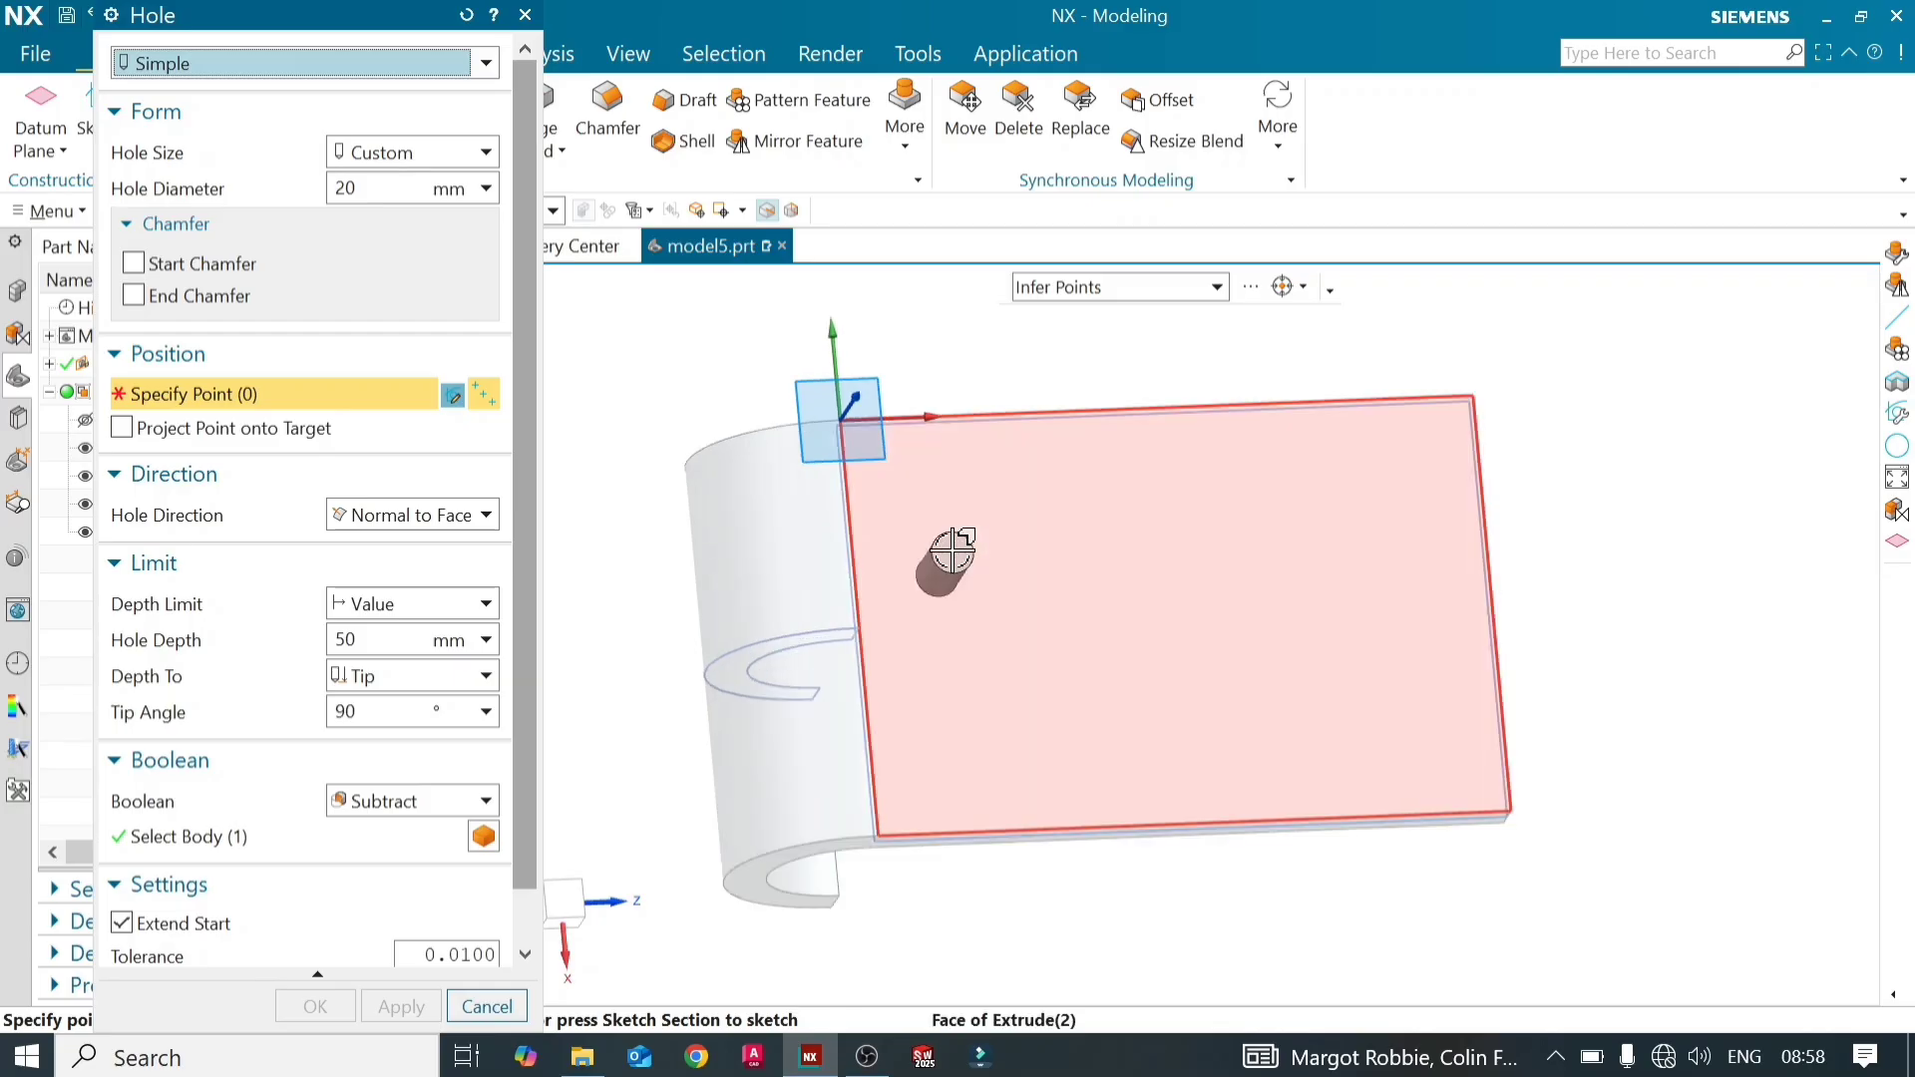
scroll(954, 547, "down", 5)
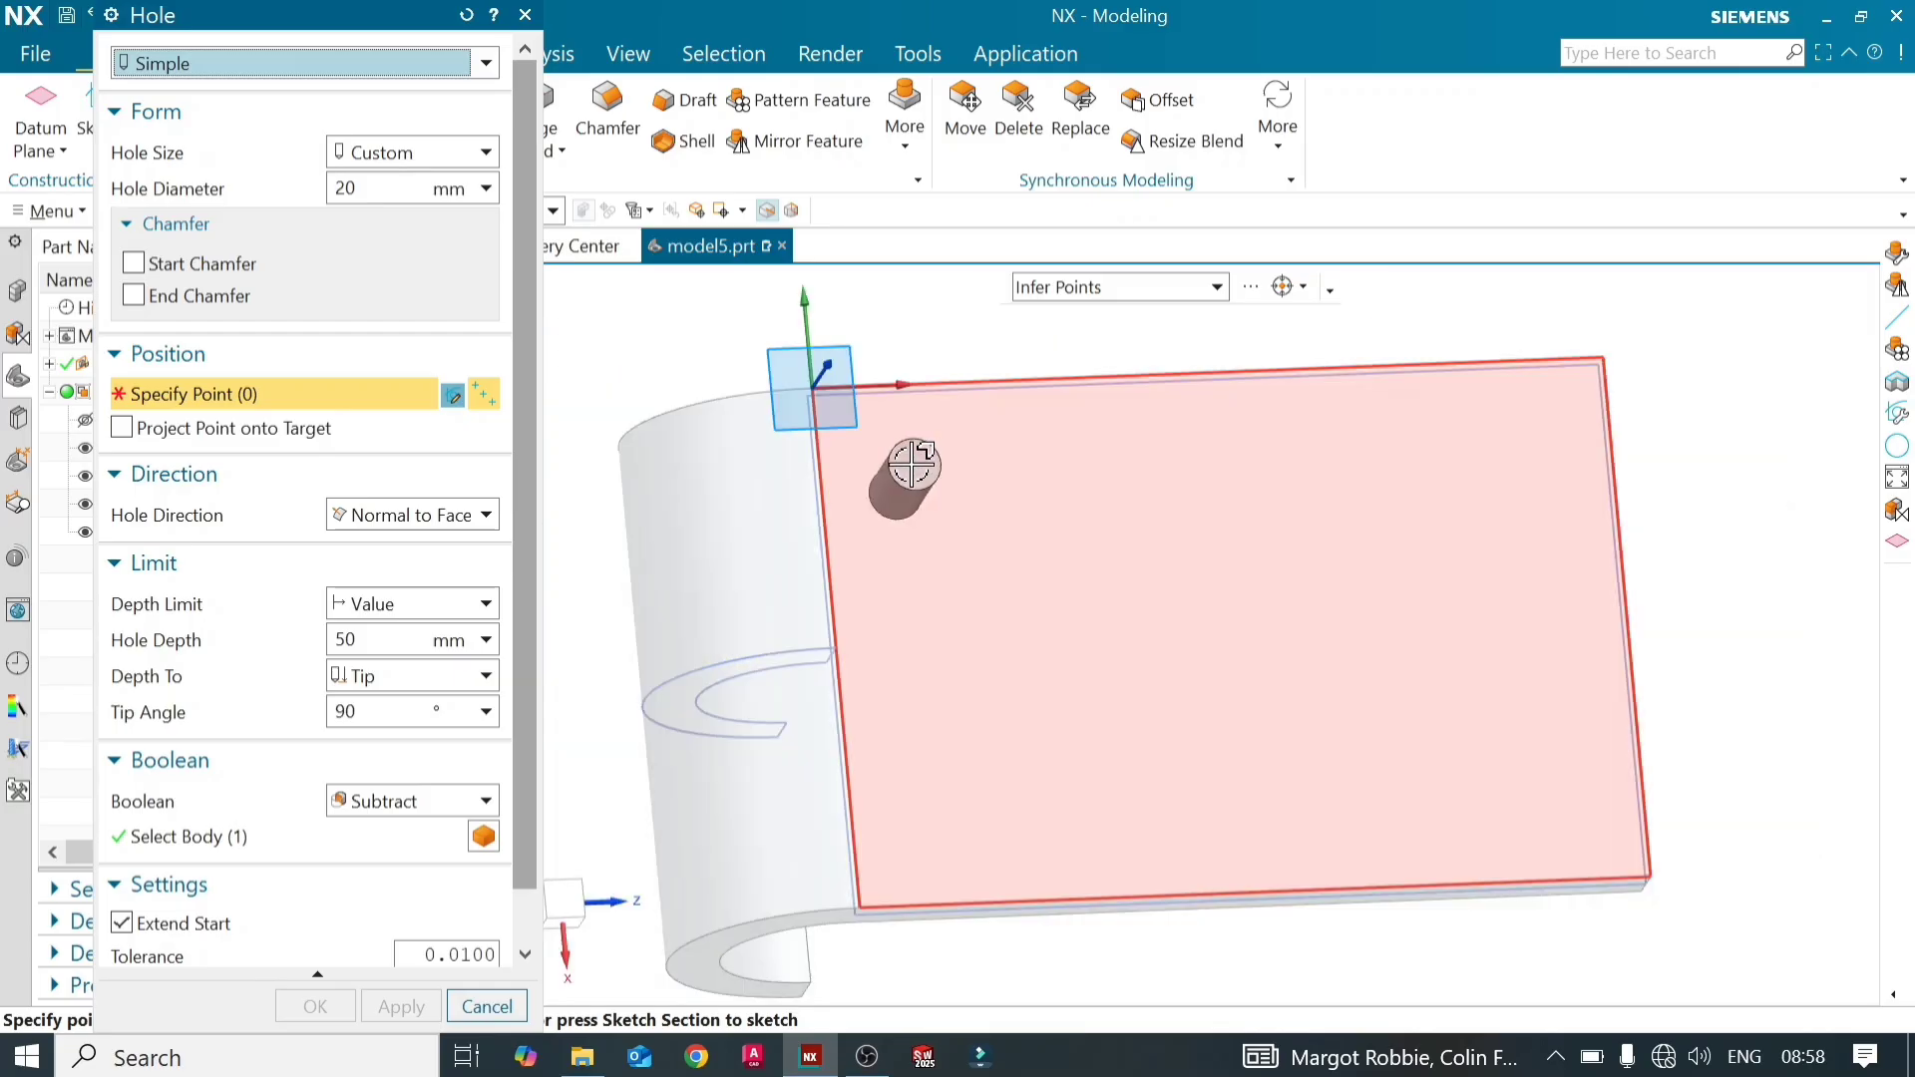
left_click(918, 469)
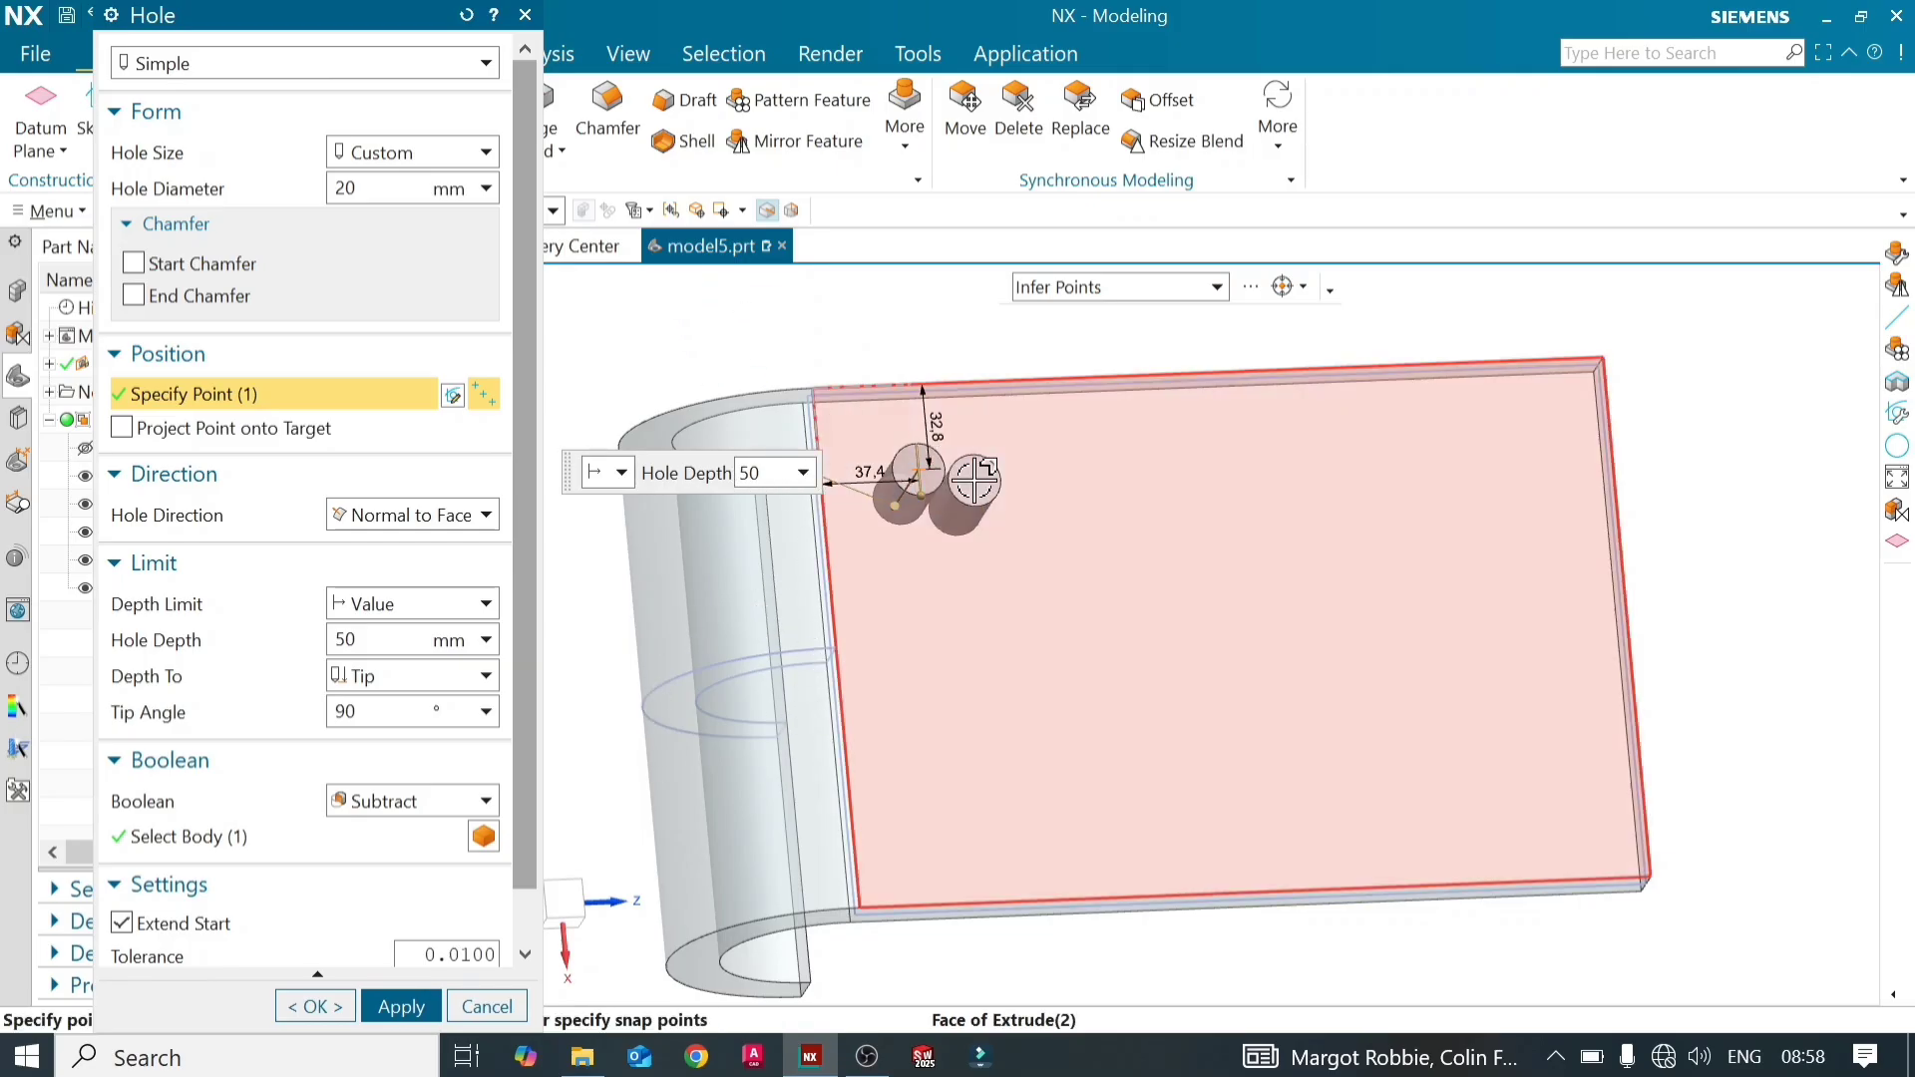
Set the hole centre's distances from the bend edge and from the long side edge to 40 mm each
mouse_move(950, 639)
middle_mouse_down()
mouse_move(948, 469)
mouse_move(941, 611)
middle_mouse_up()
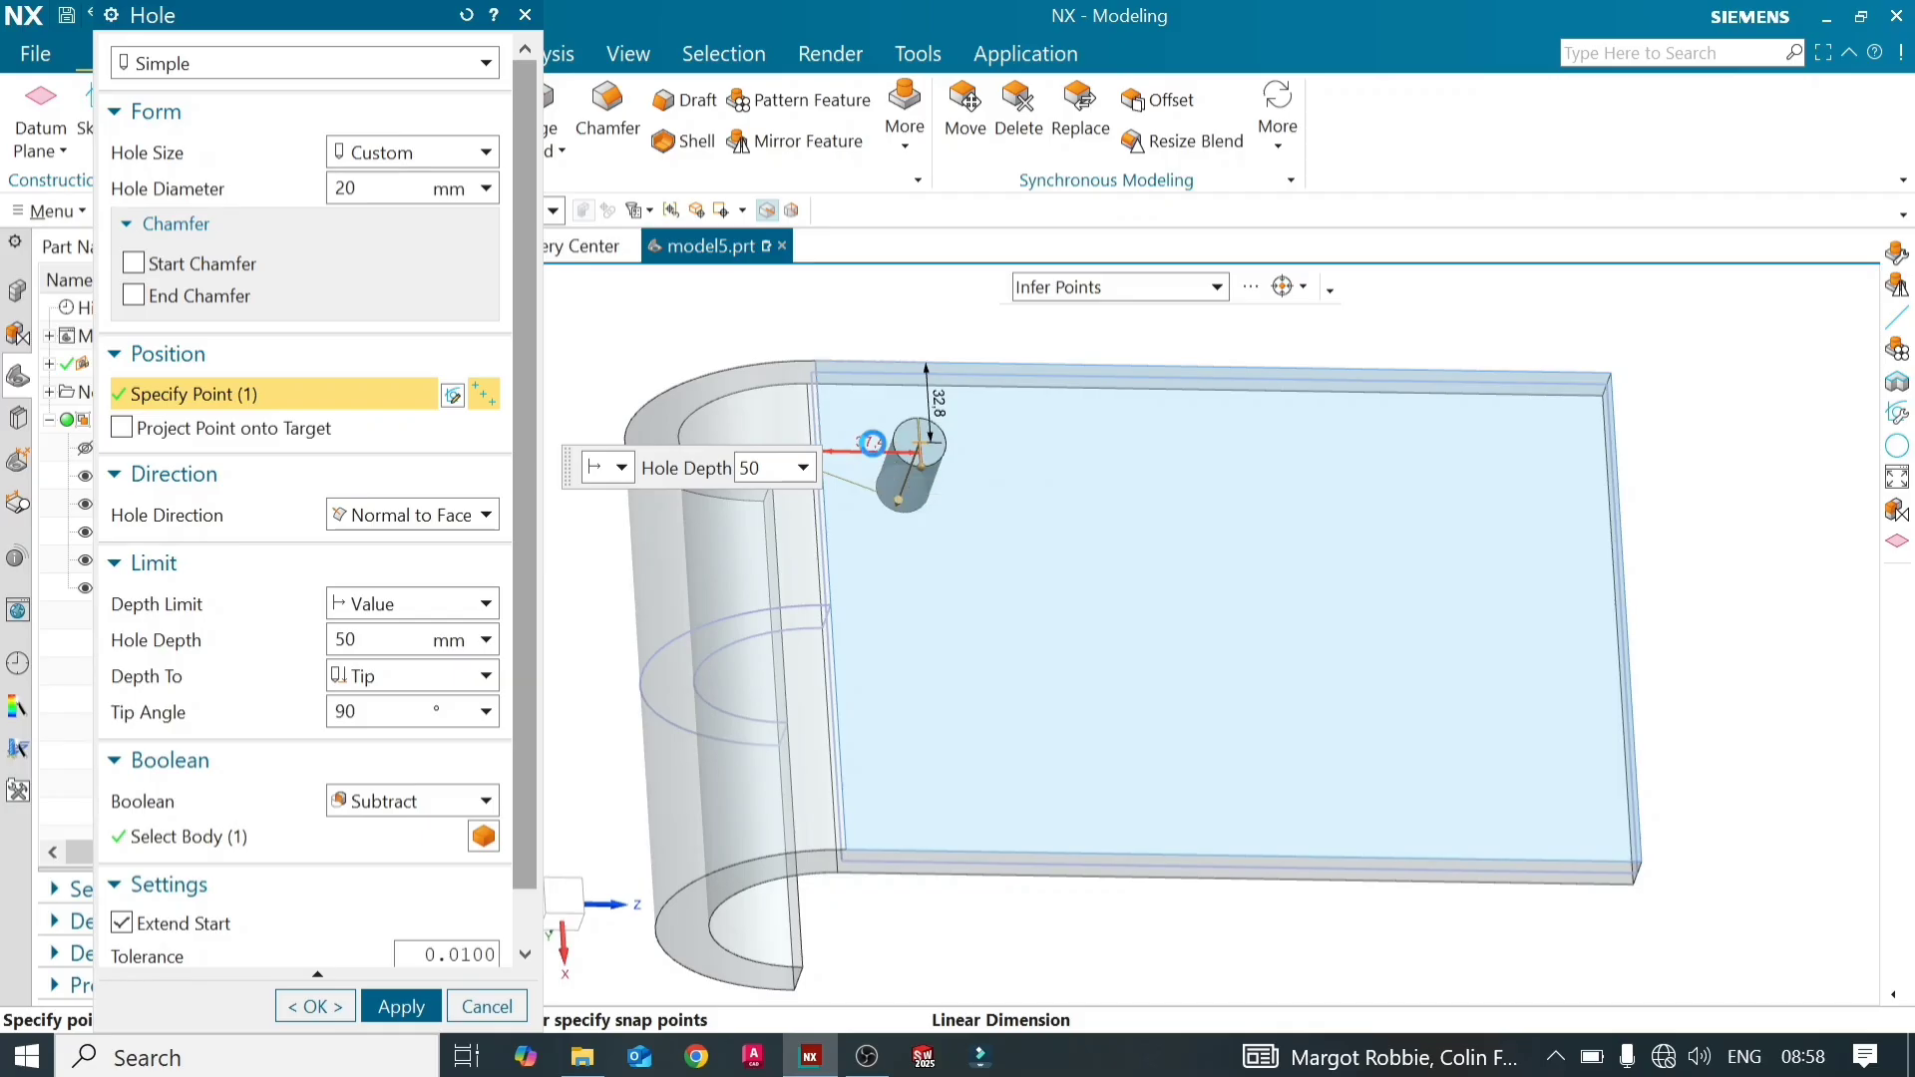
left_click(874, 446)
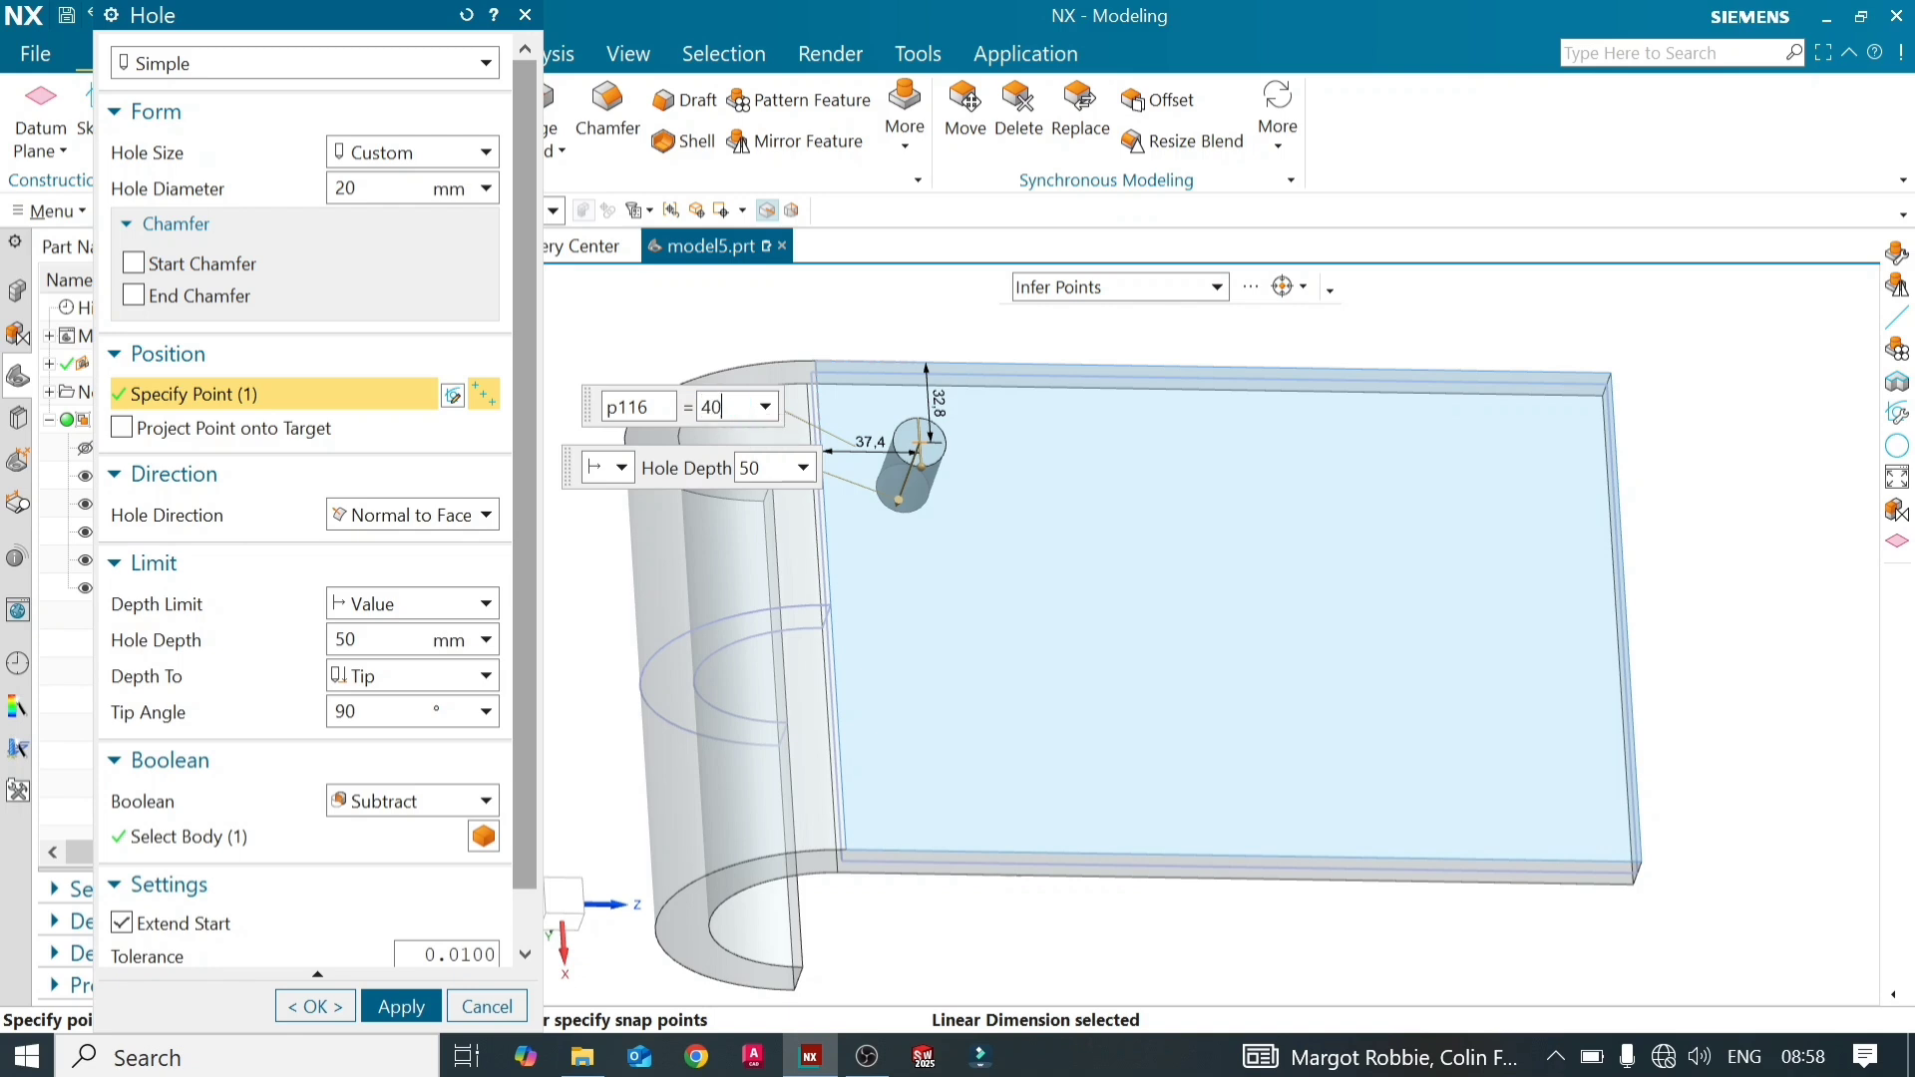
key("Return")
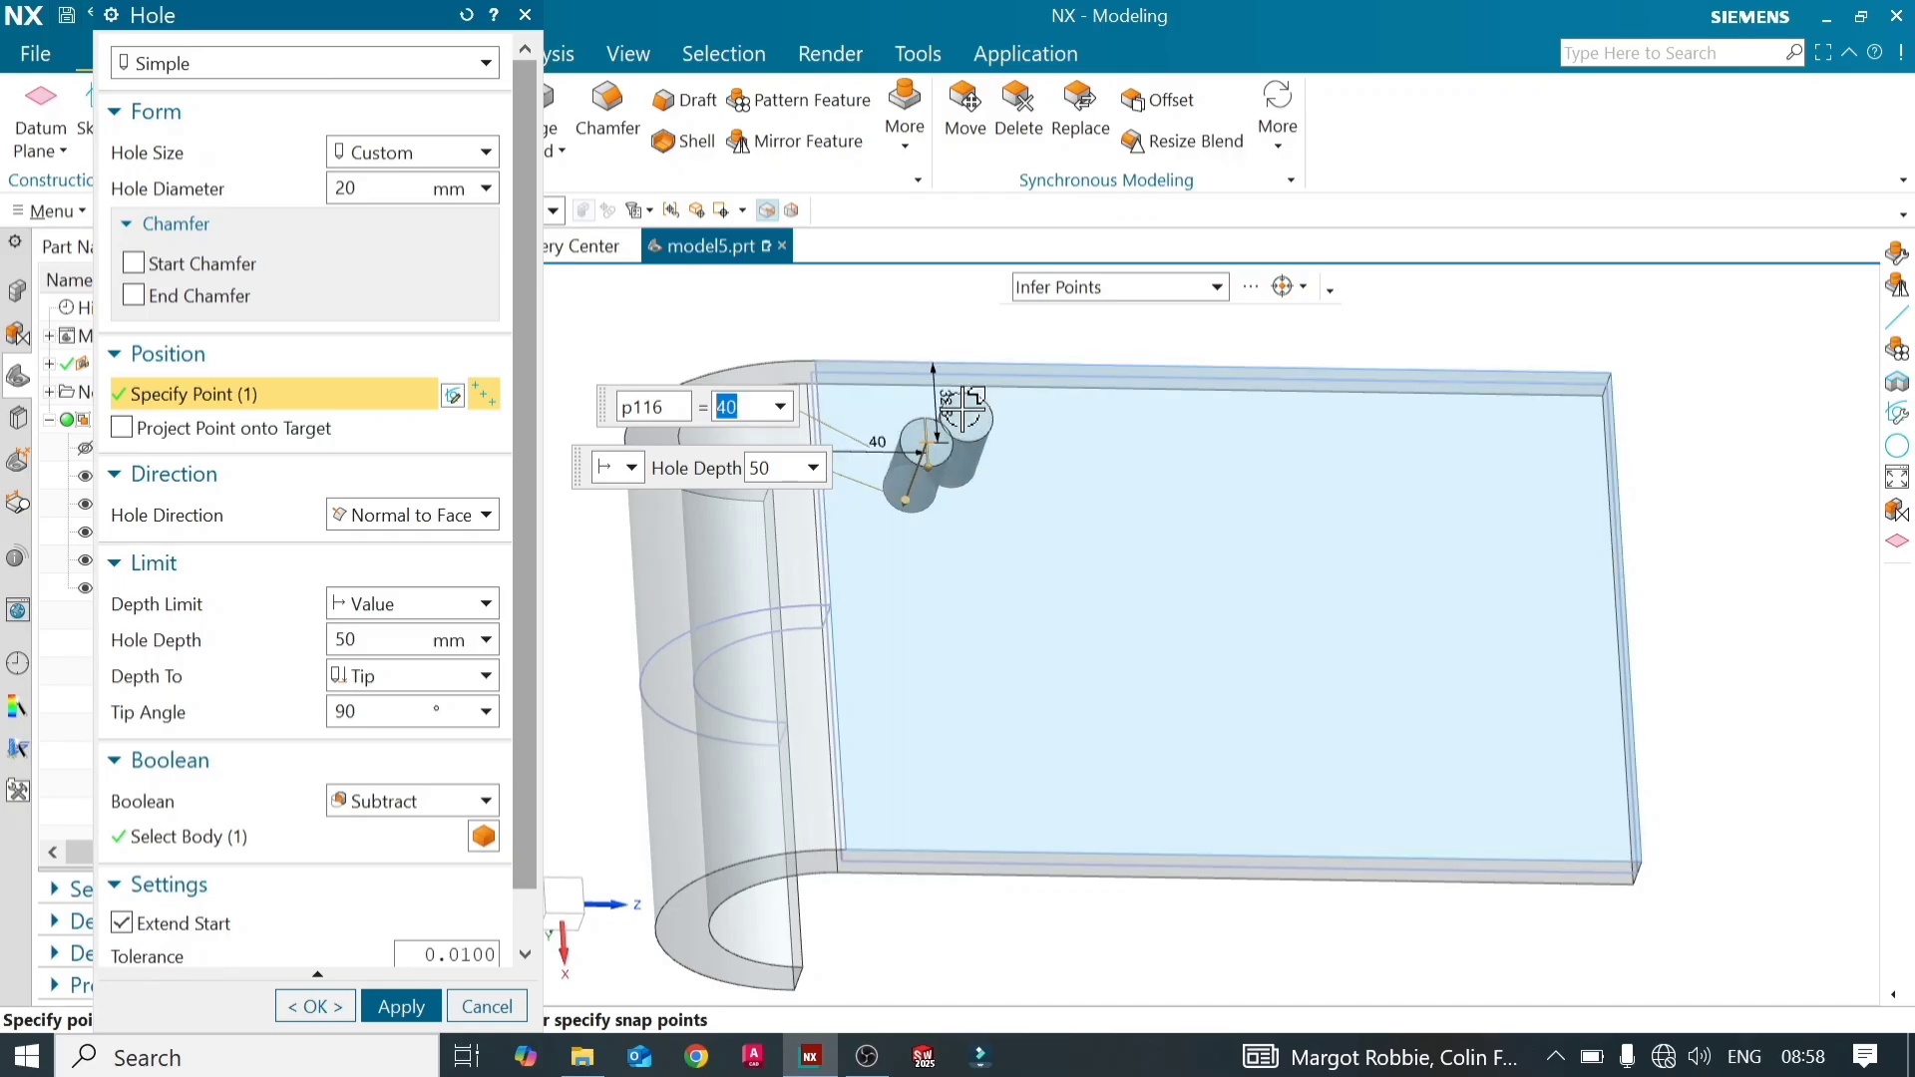
double_click(958, 419)
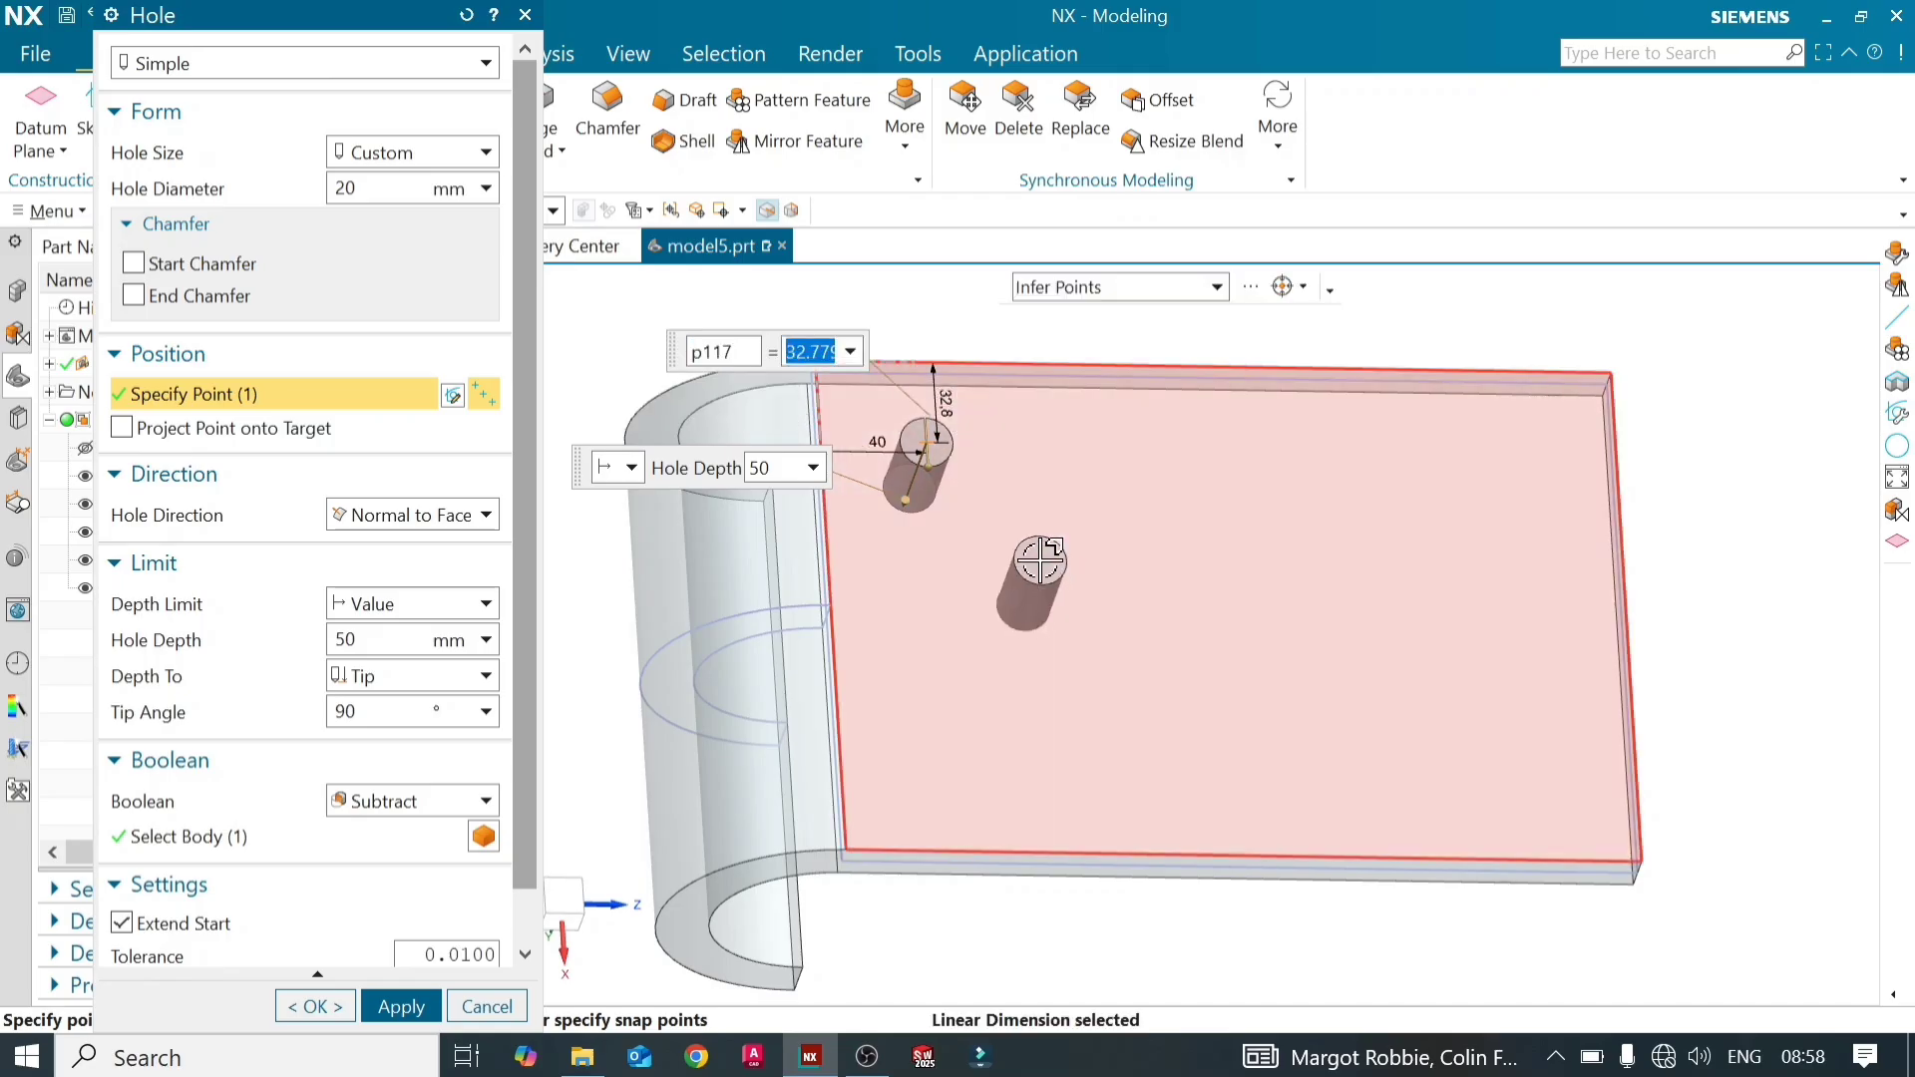
key("Return")
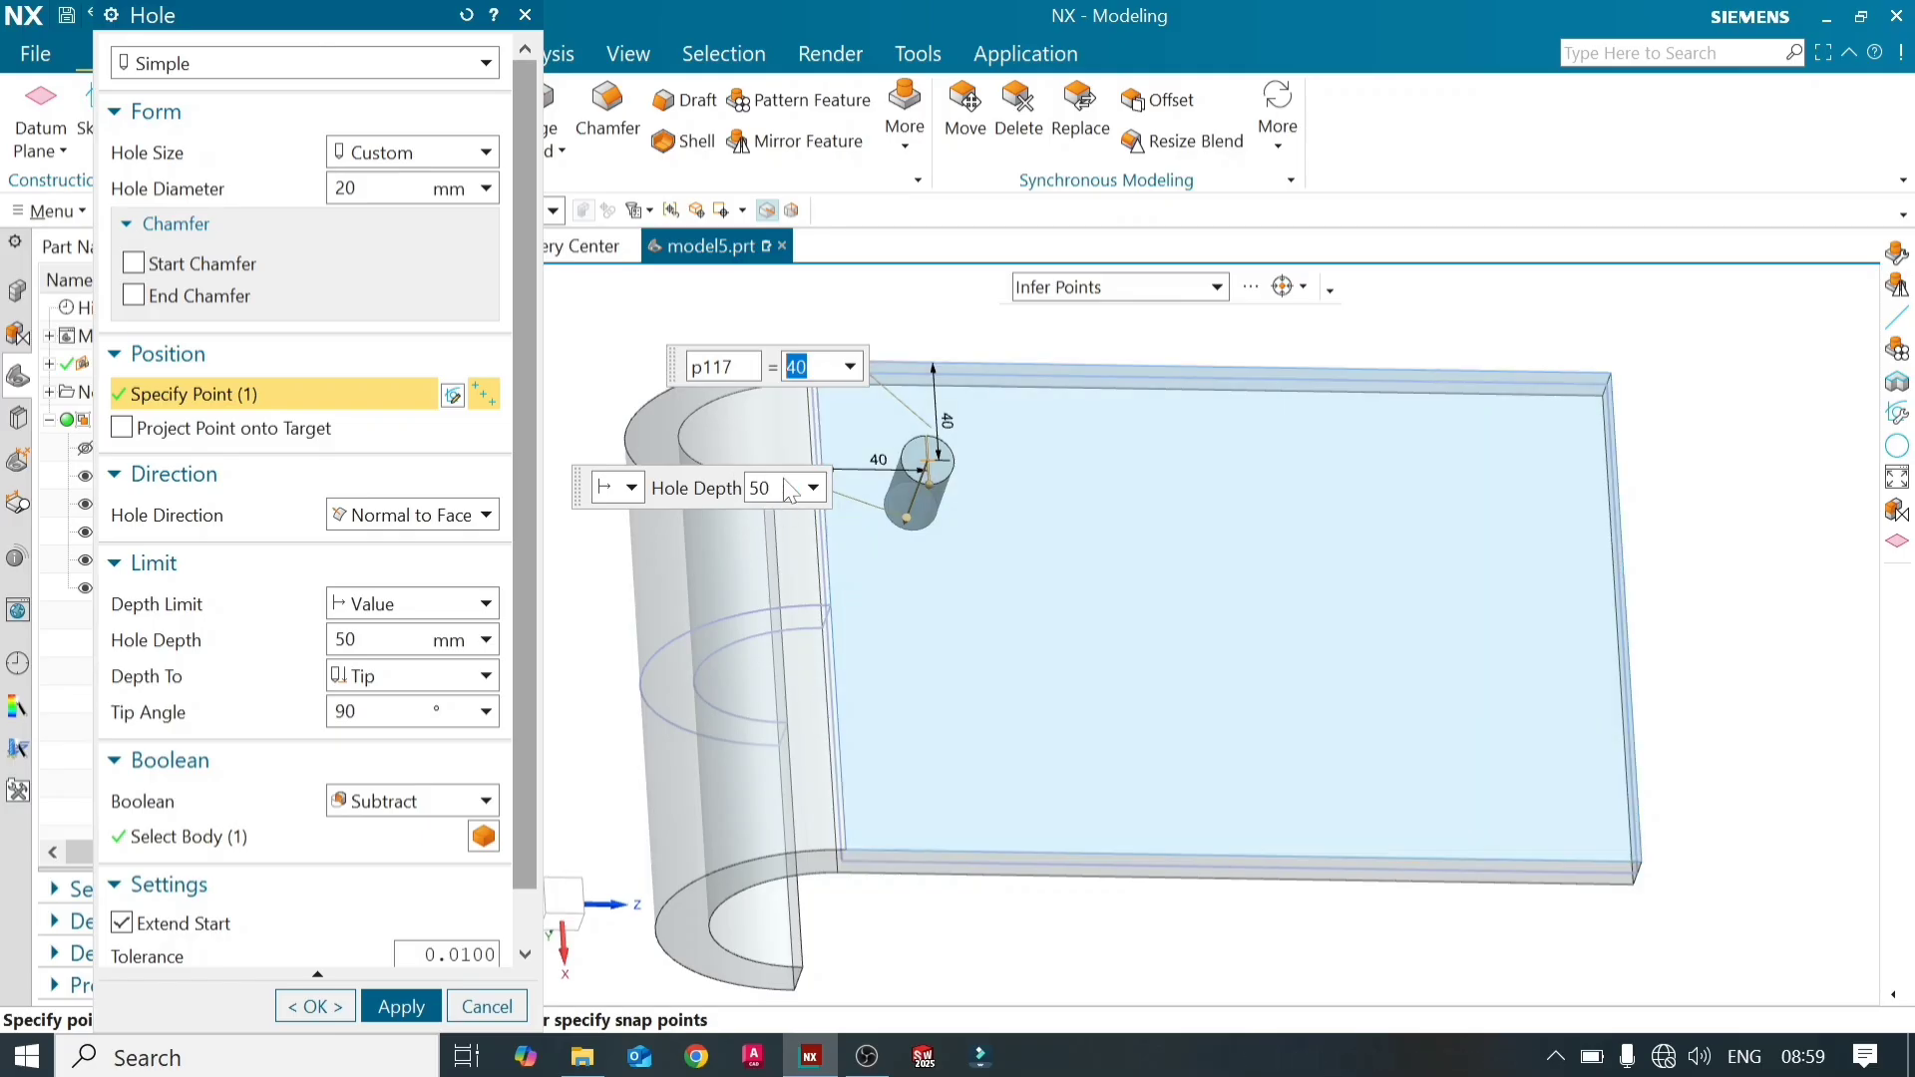
Try hole depths of 12 mm and 20 mm
left_click_drag(774, 489, 757, 490)
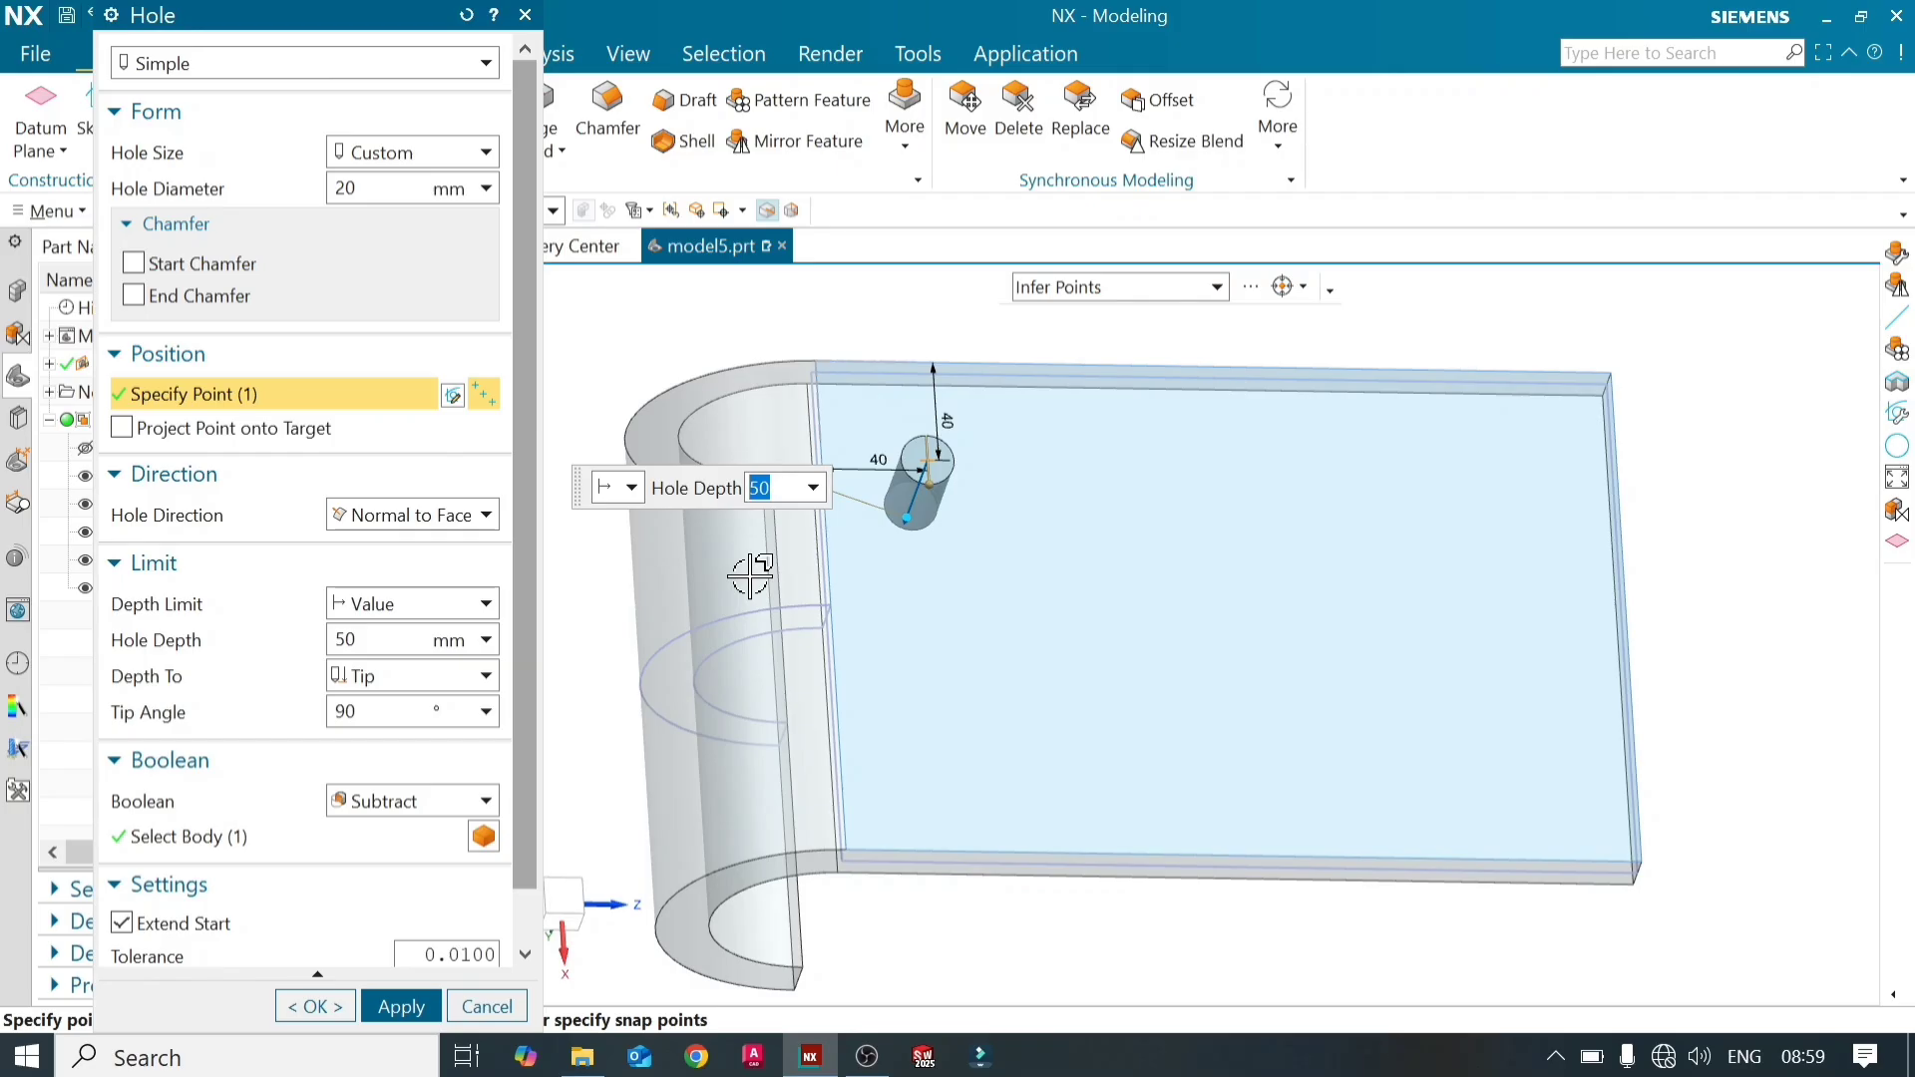
type("12")
key("Return")
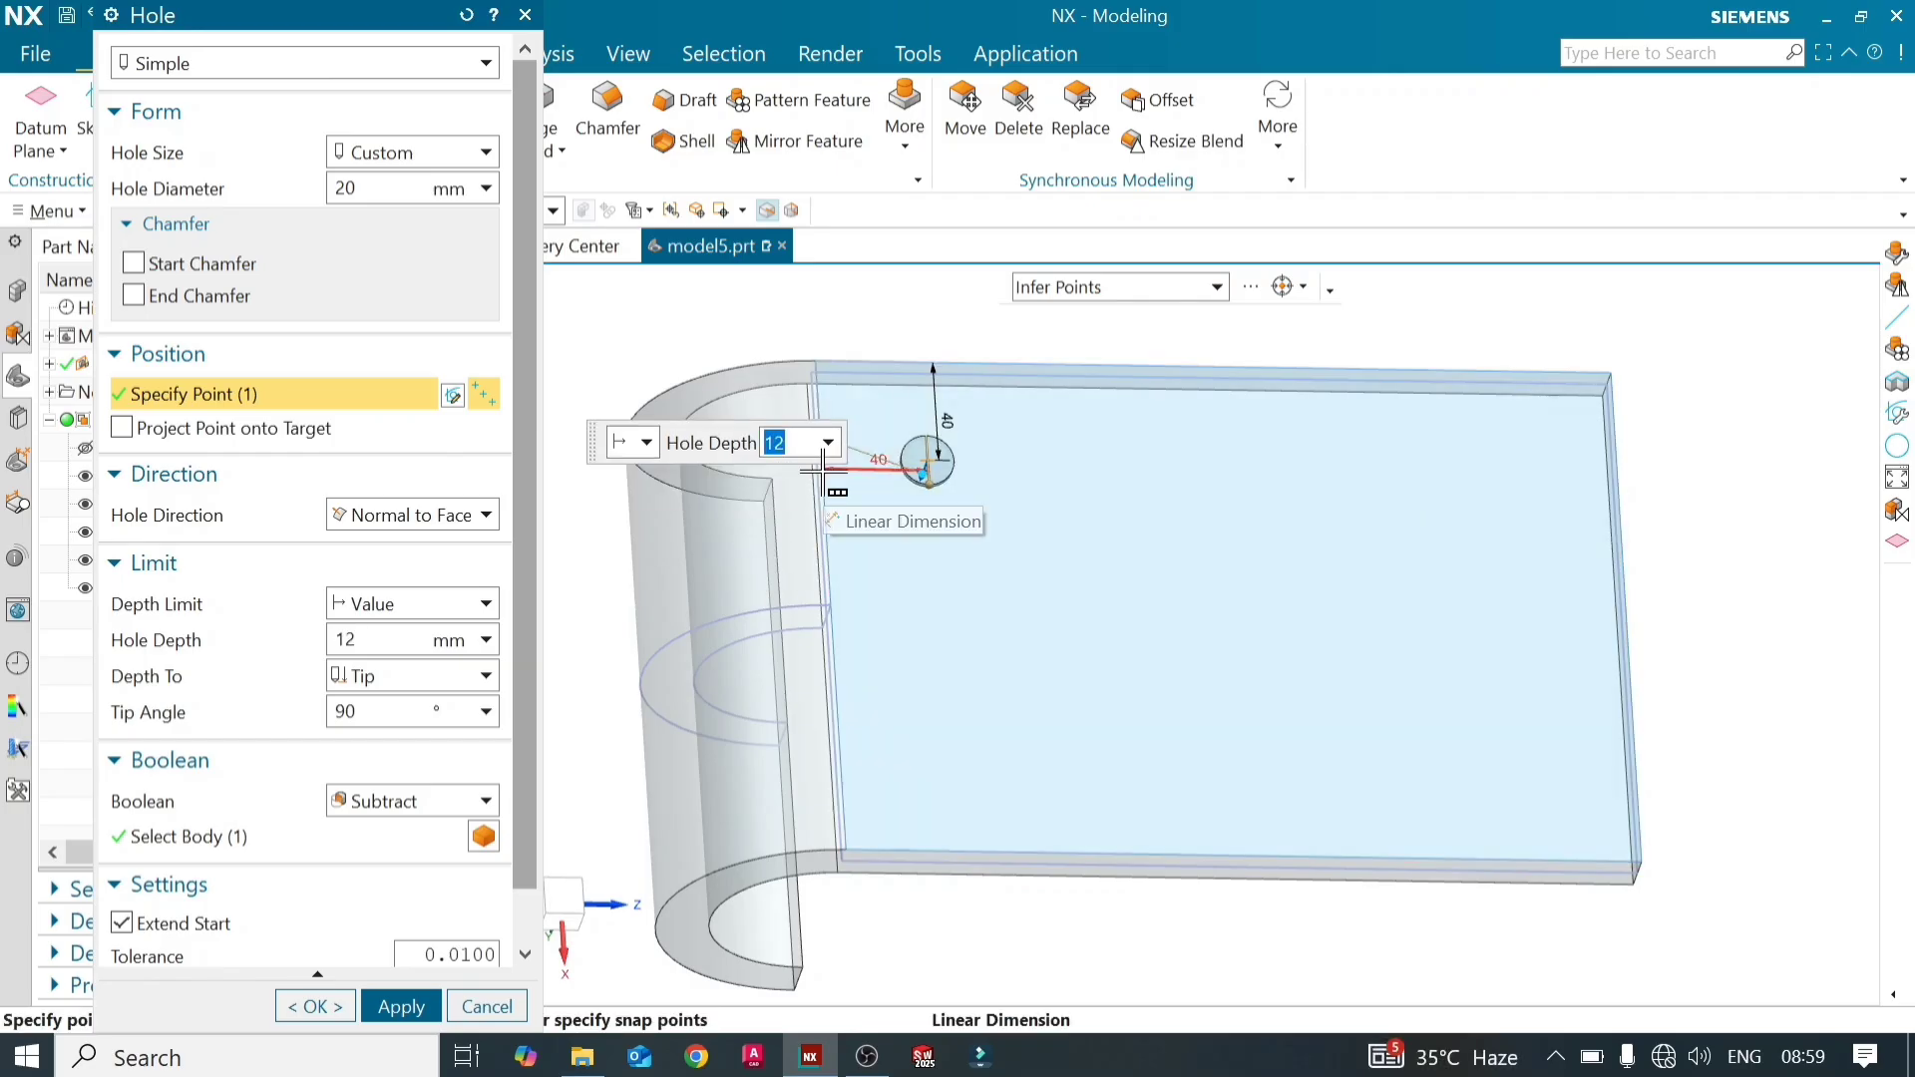
type("2")
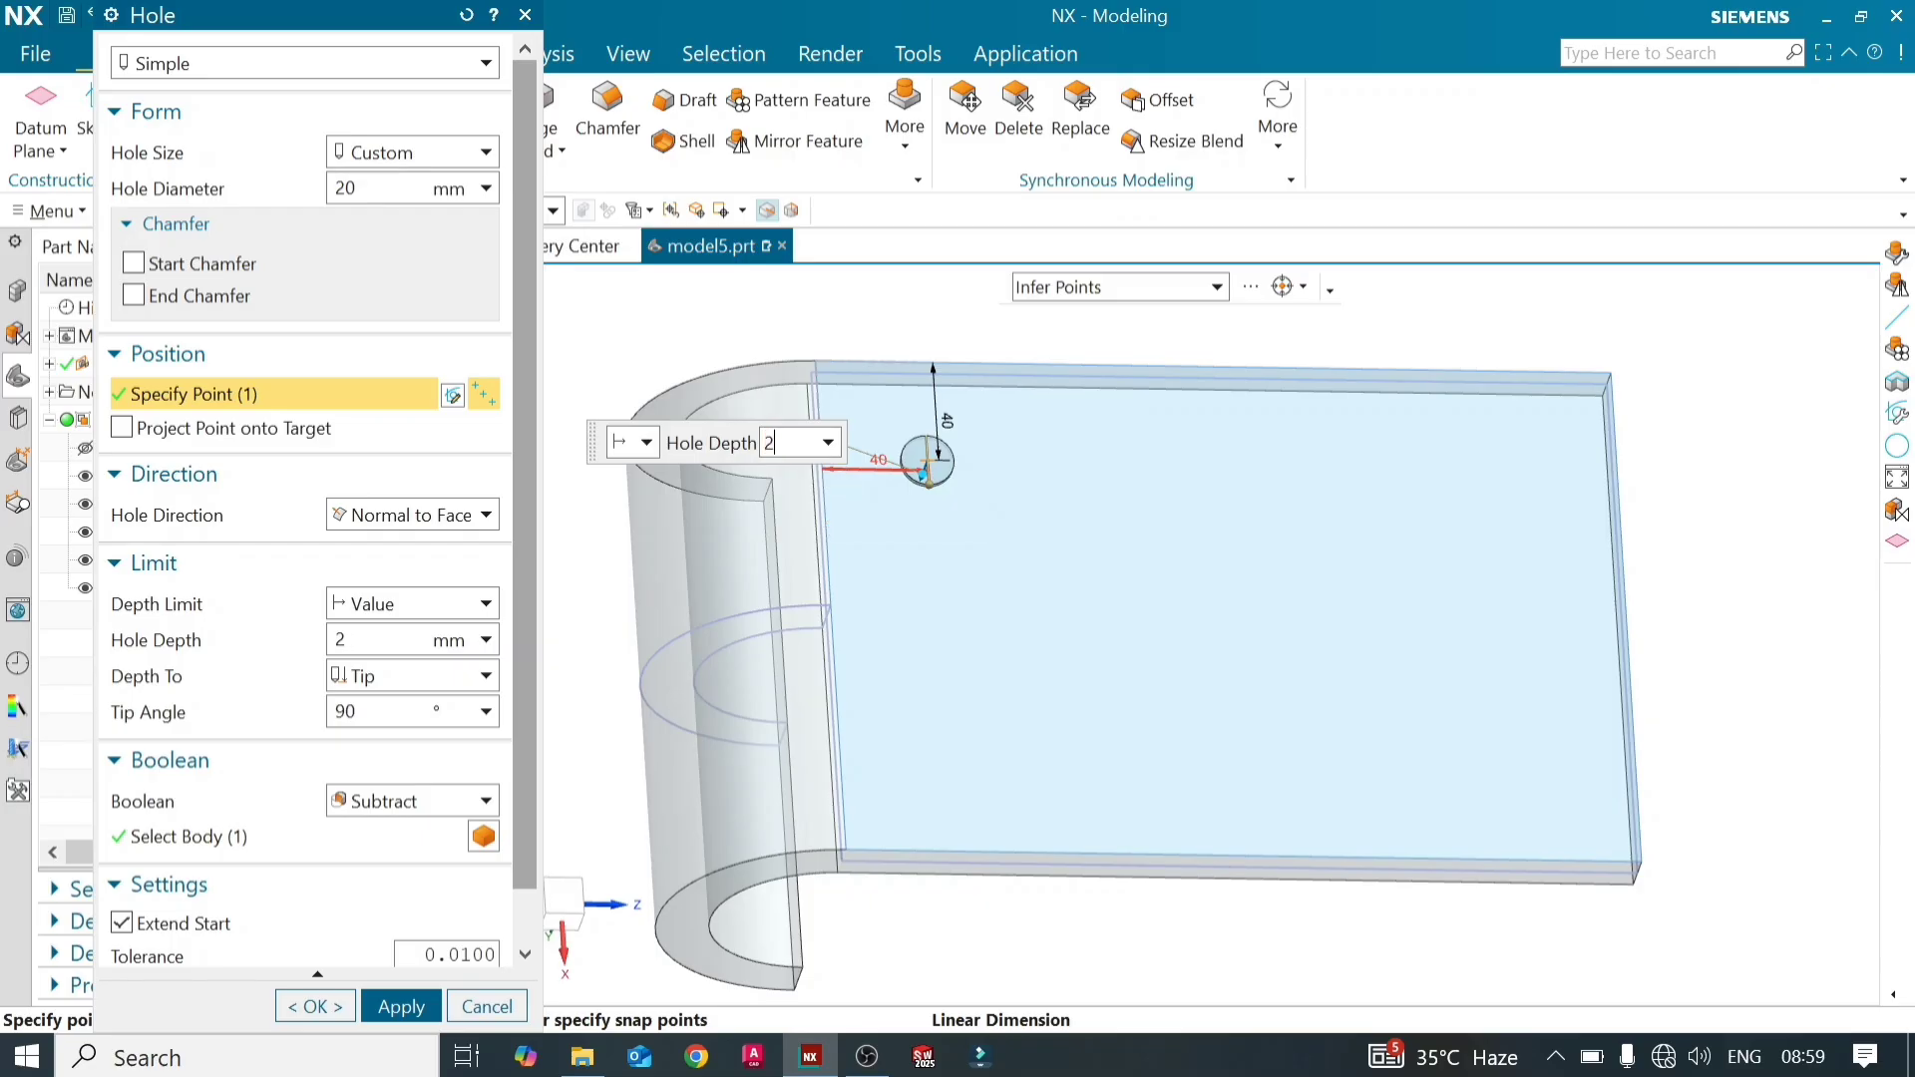
type("0")
key("Return")
mouse_move(1064, 633)
middle_mouse_down()
mouse_move(1056, 502)
mouse_move(1053, 613)
middle_mouse_up()
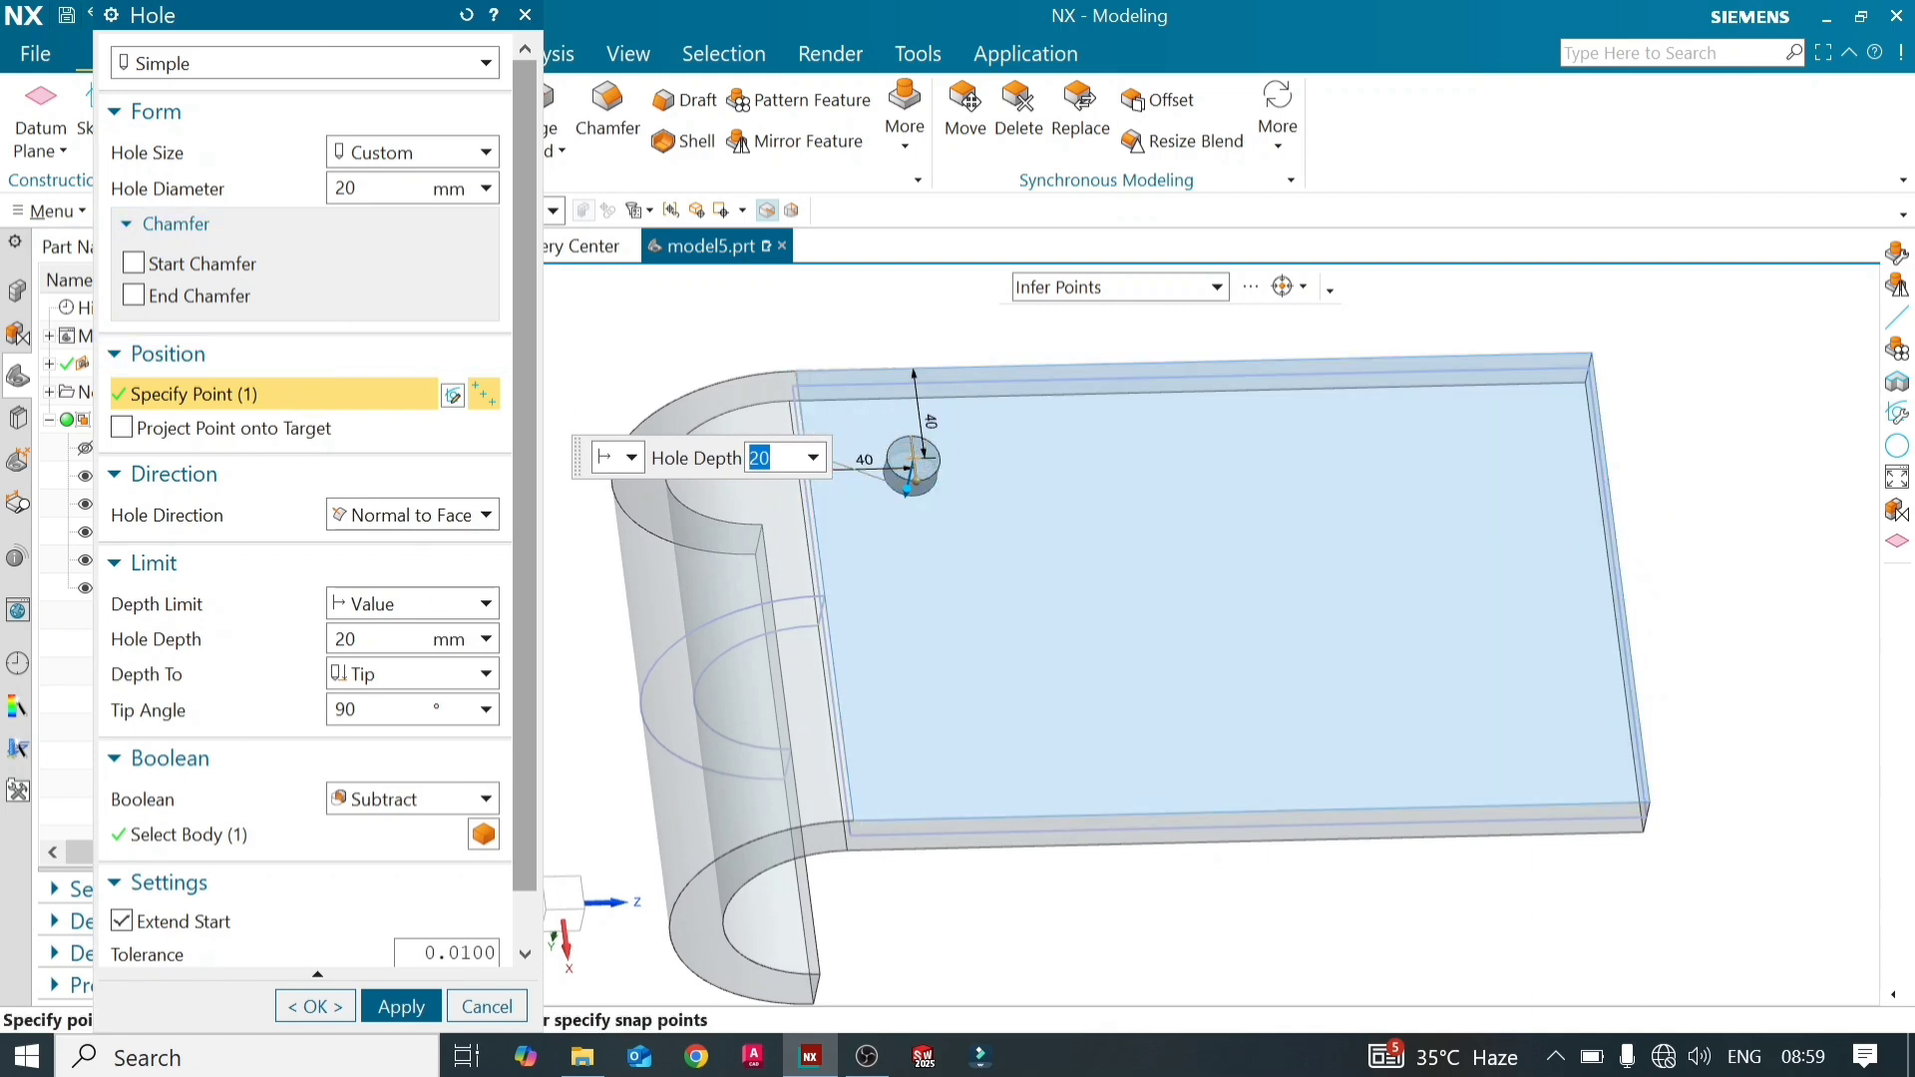
Set the hole depth to 31 mm and check the resulting cut through the plate in a result preview
scroll(898, 427, "up", 5)
scroll(654, 464, "down", 1)
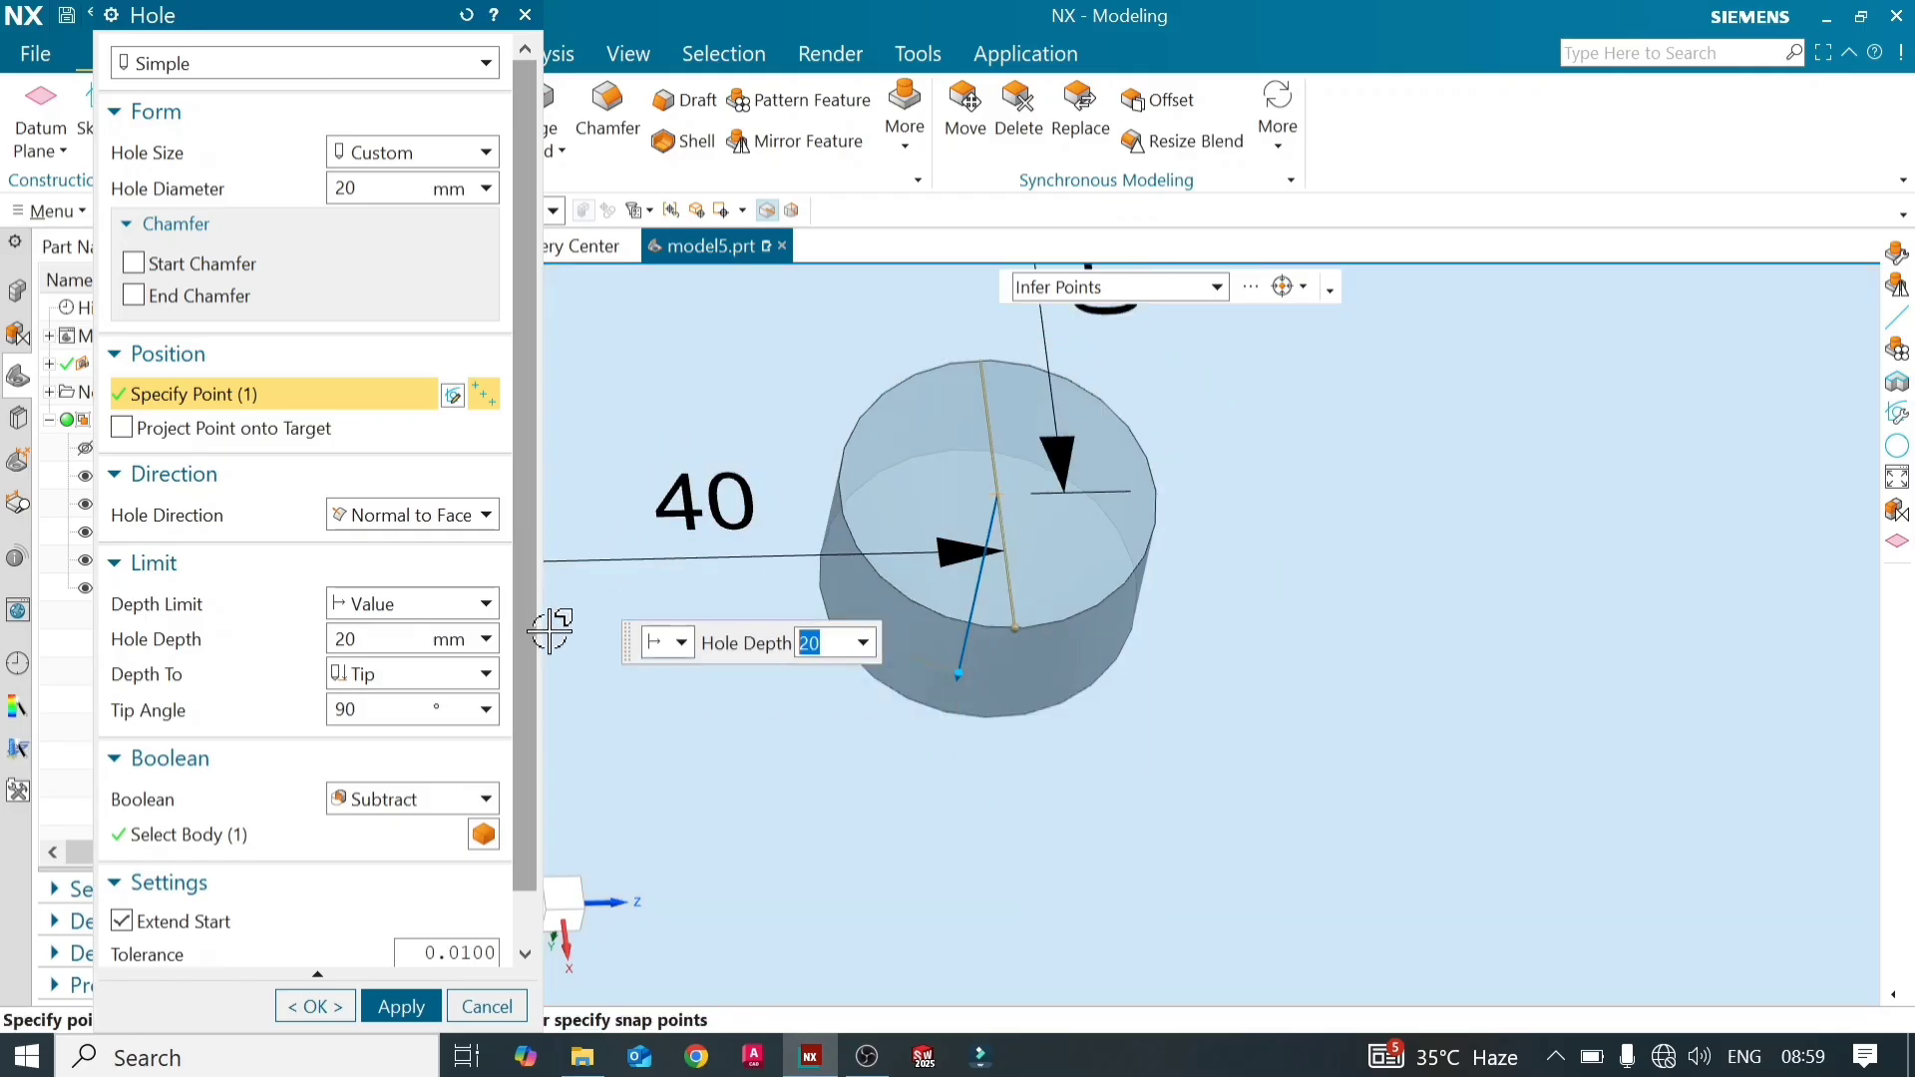
scroll(514, 833, "down", 1)
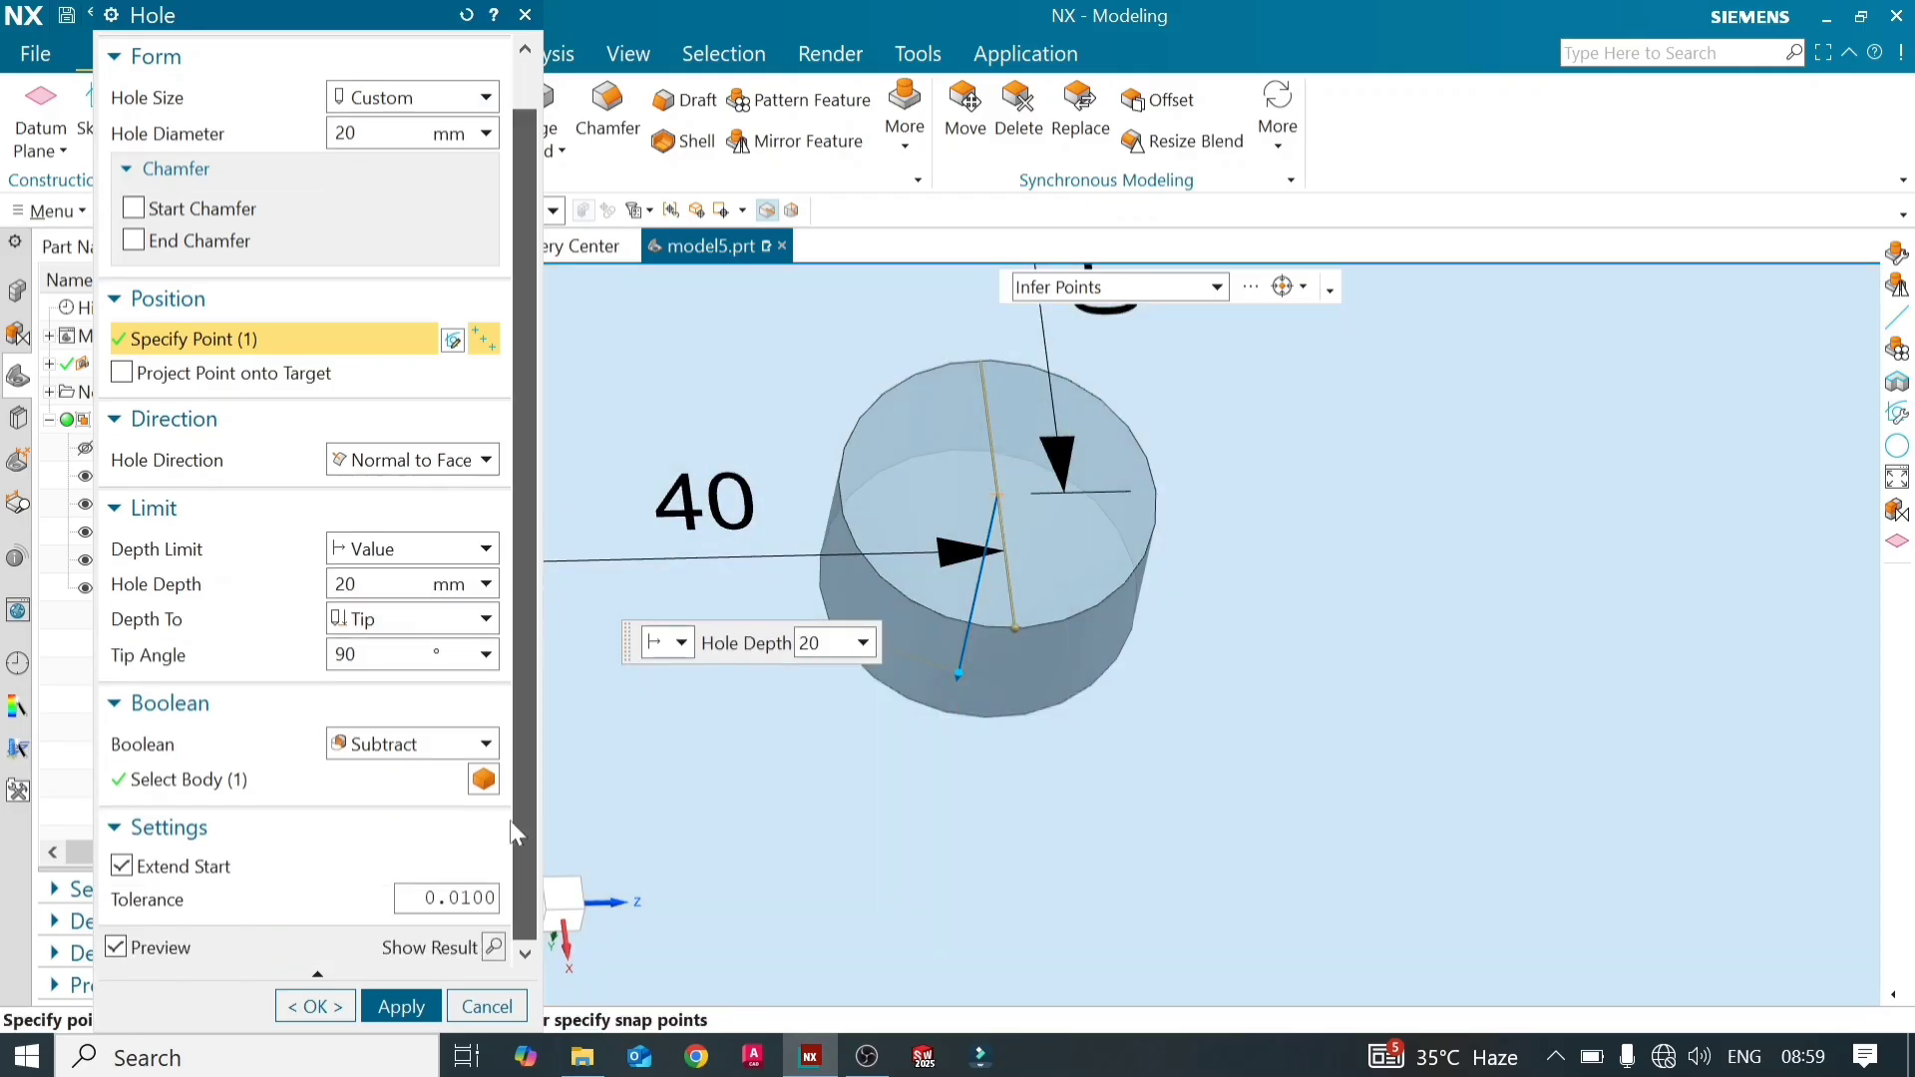
left_click(493, 946)
middle_click_drag(946, 631, 924, 684)
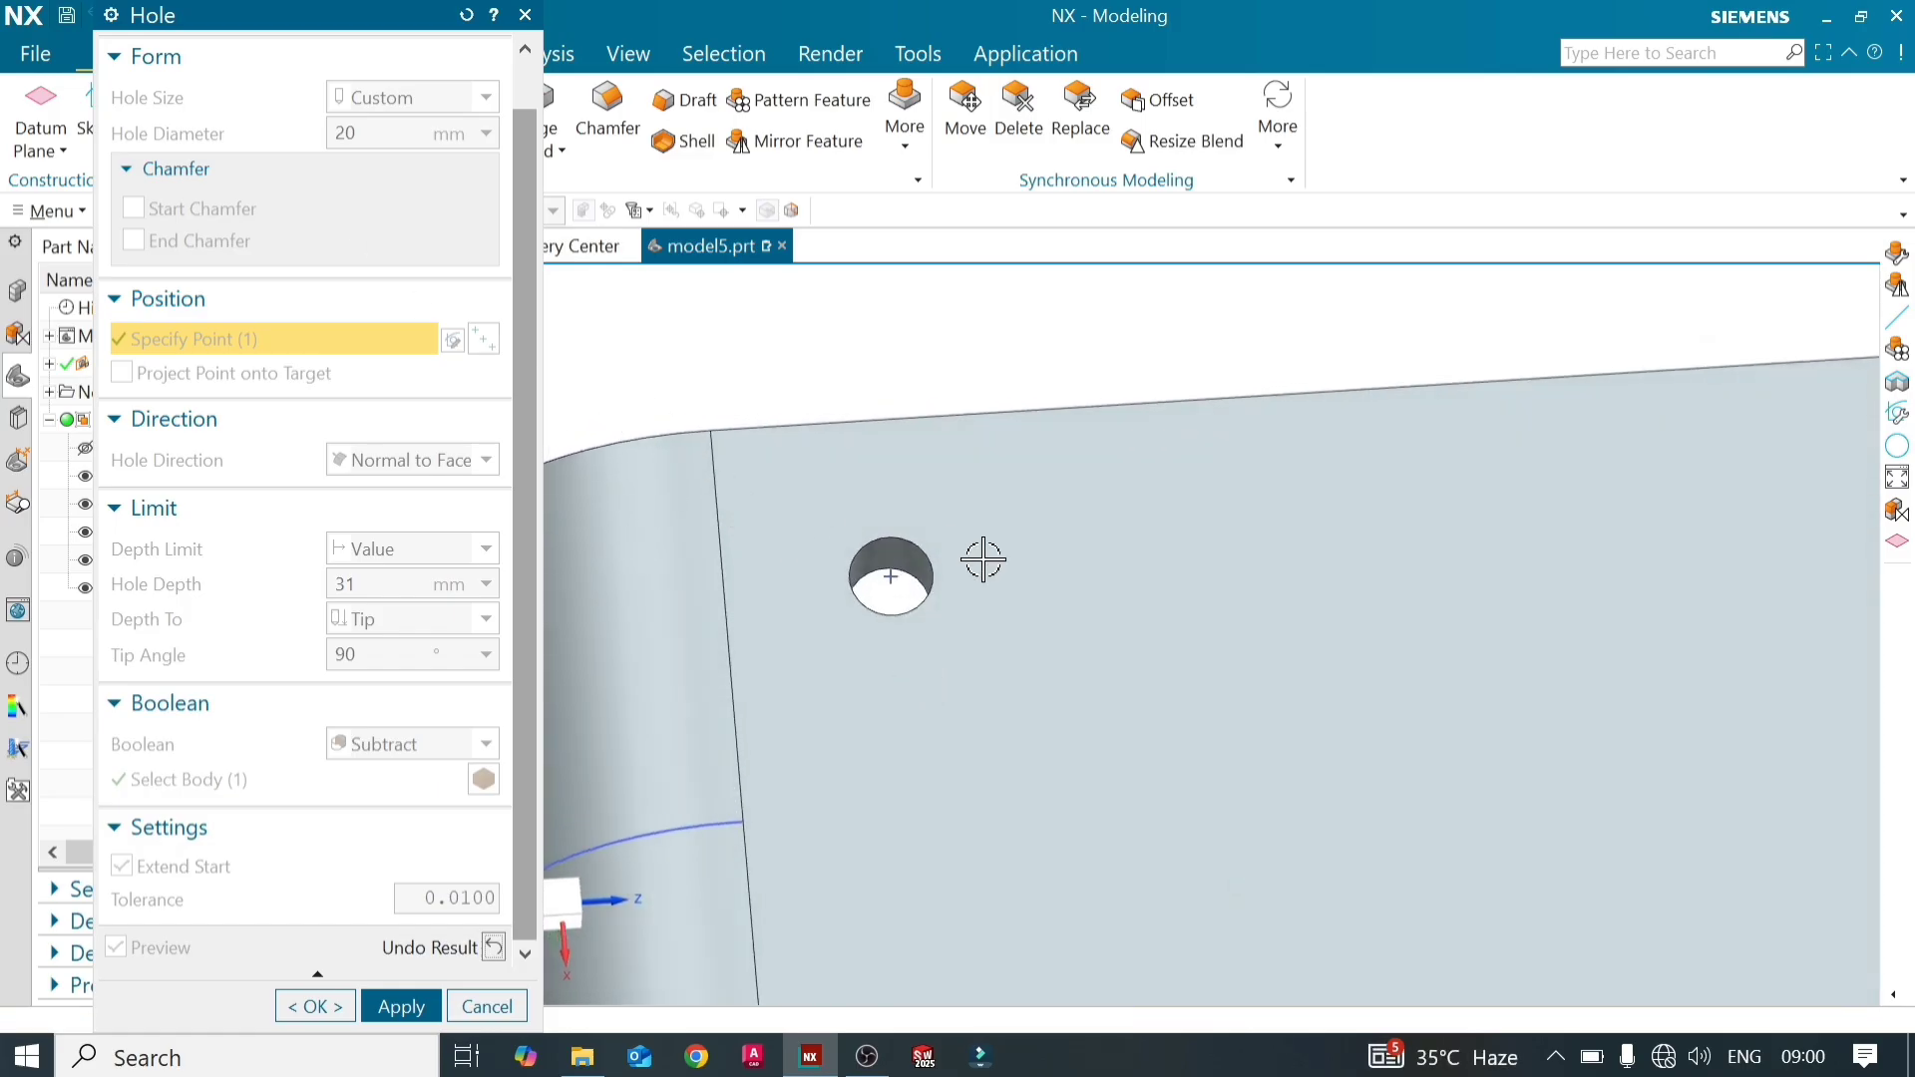
scroll(935, 547, "down", 5)
scroll(1137, 417, "up", 3)
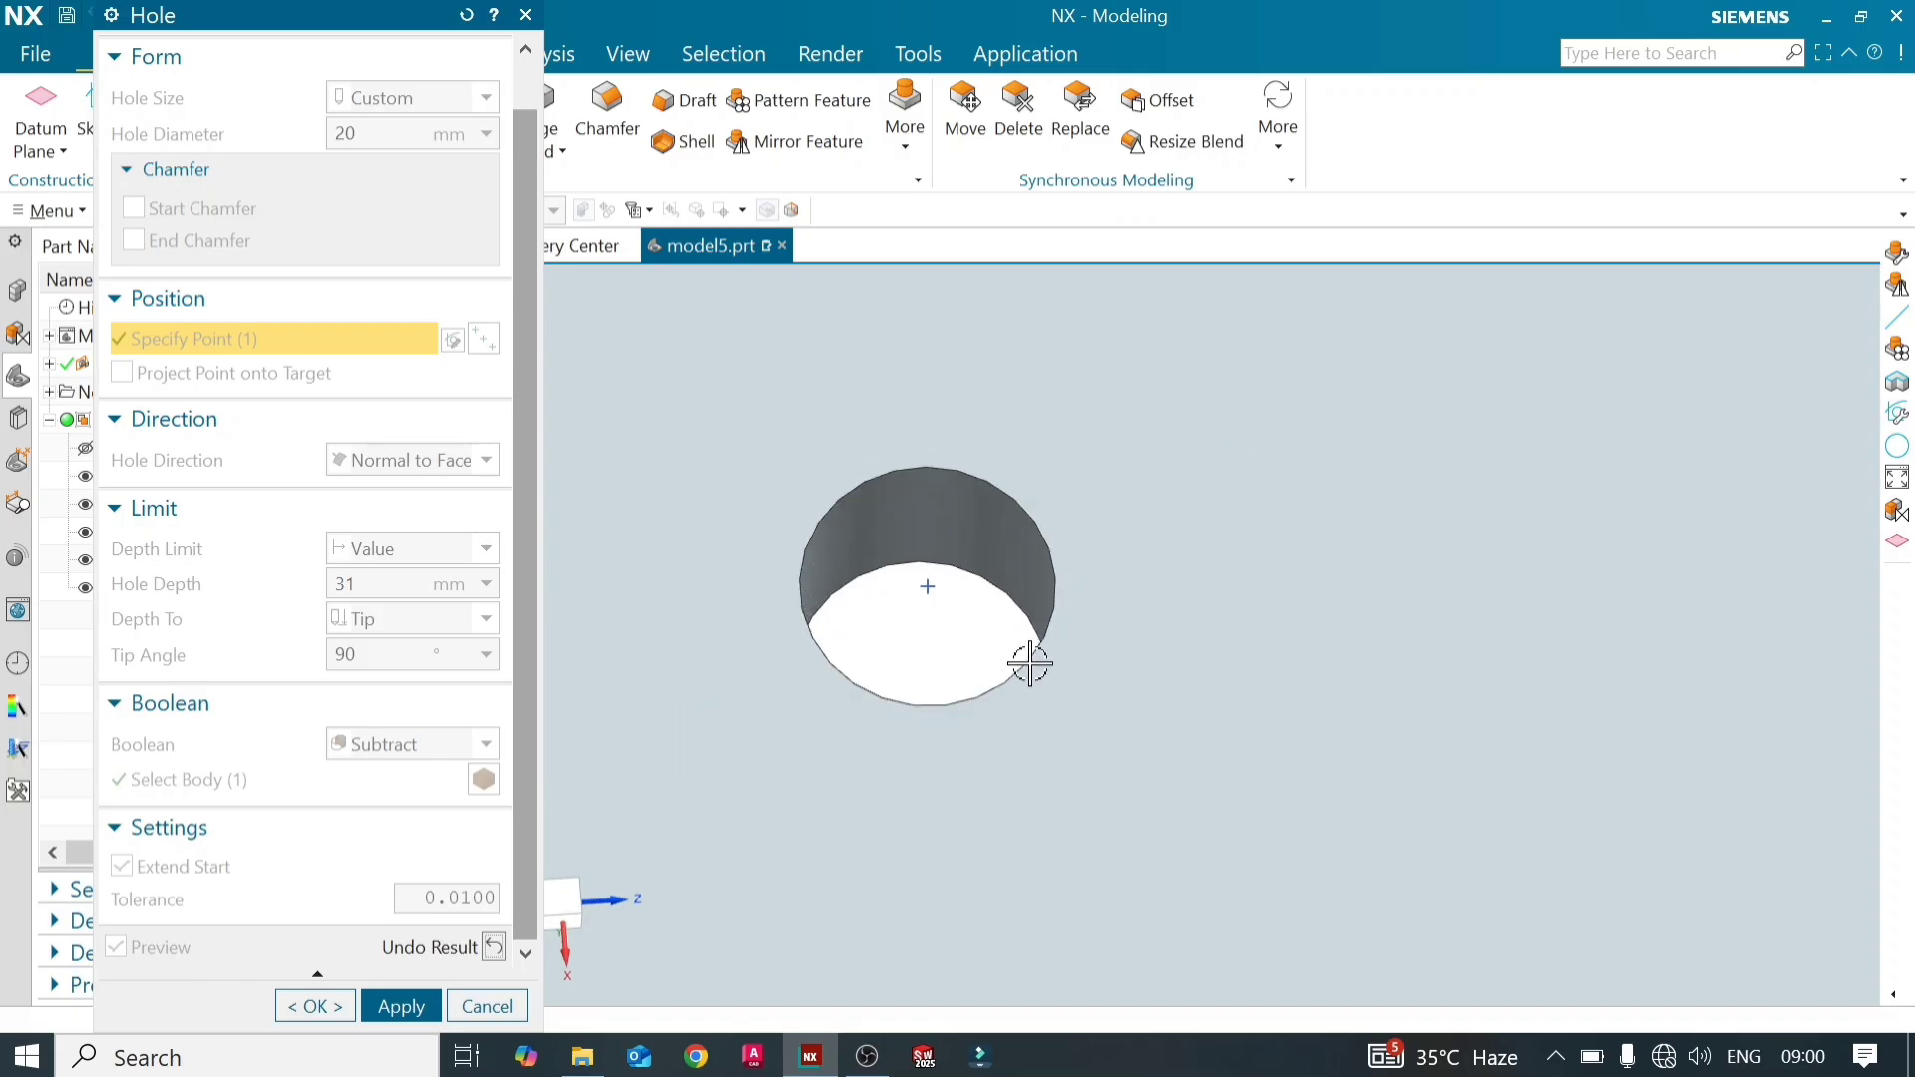
left_click(494, 947)
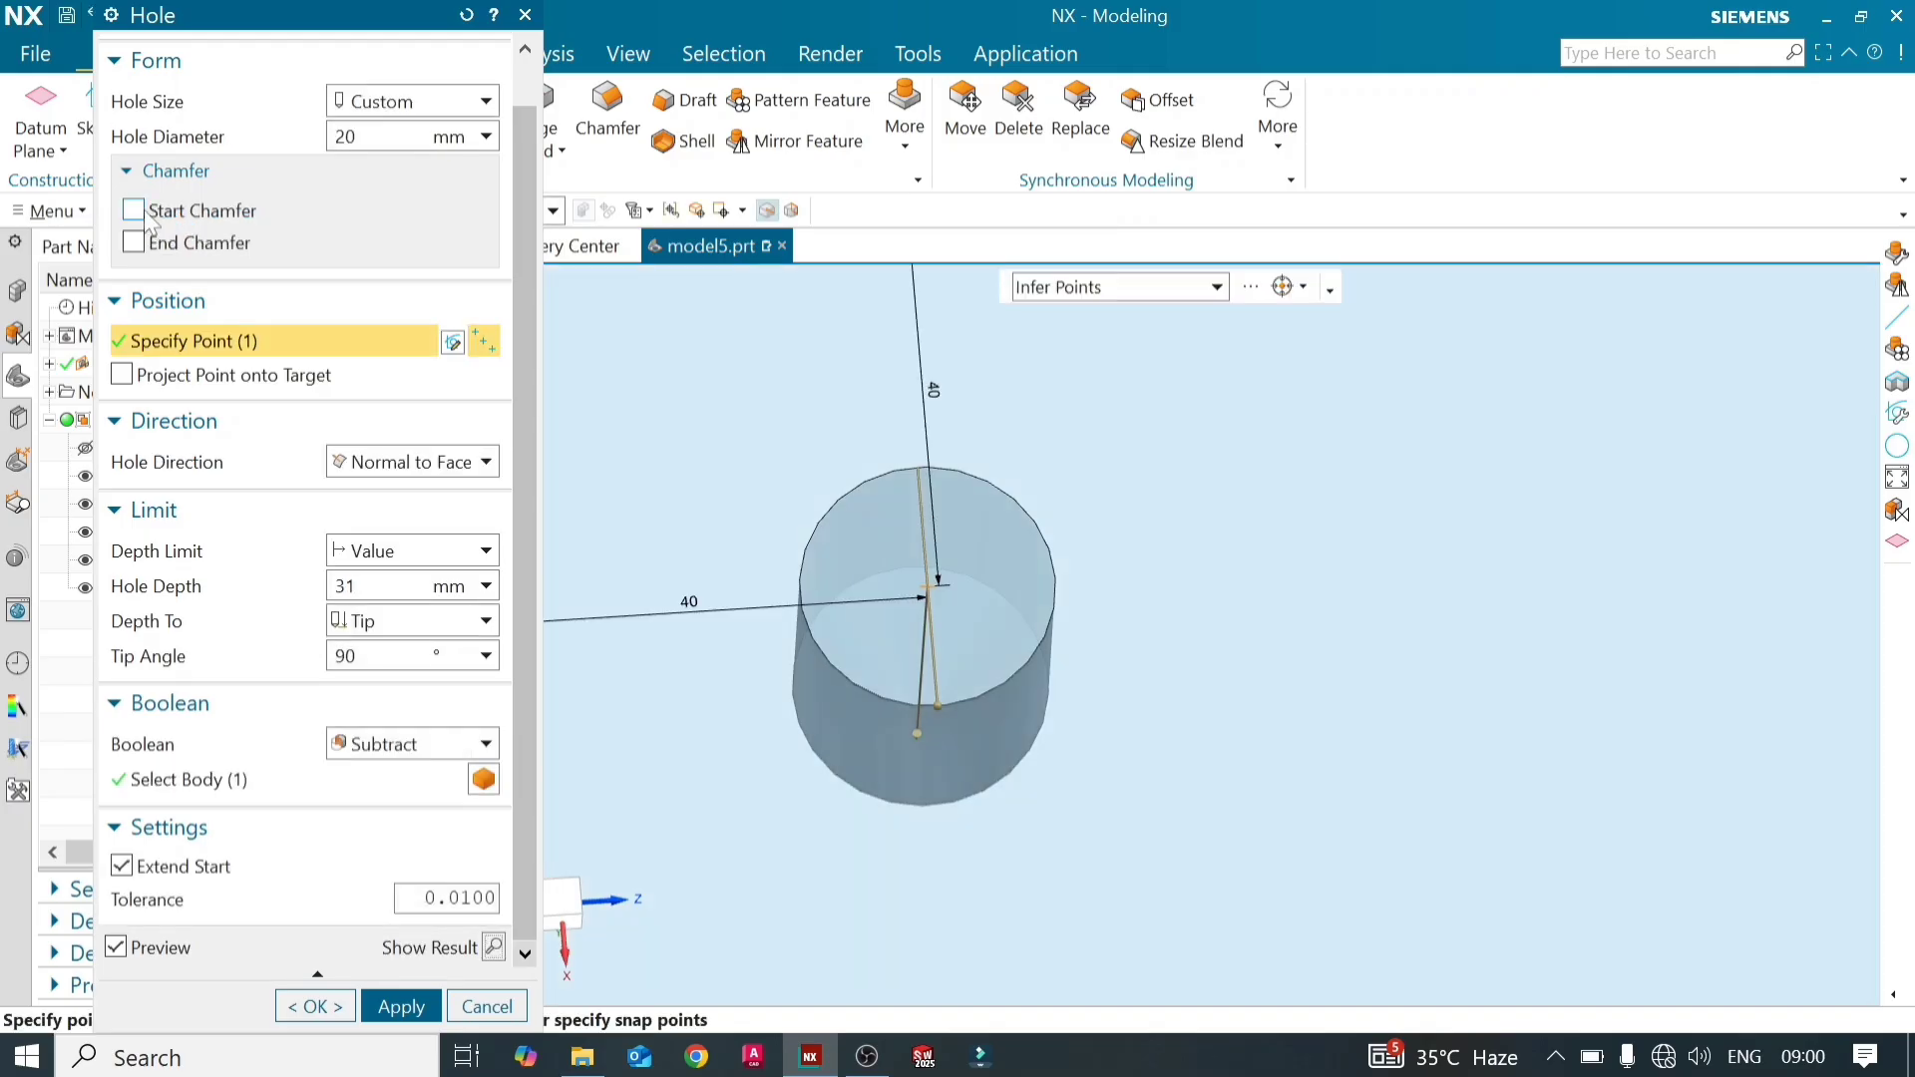
Add a start chamfer with a 1 mm offset to the hole
left_click(133, 208)
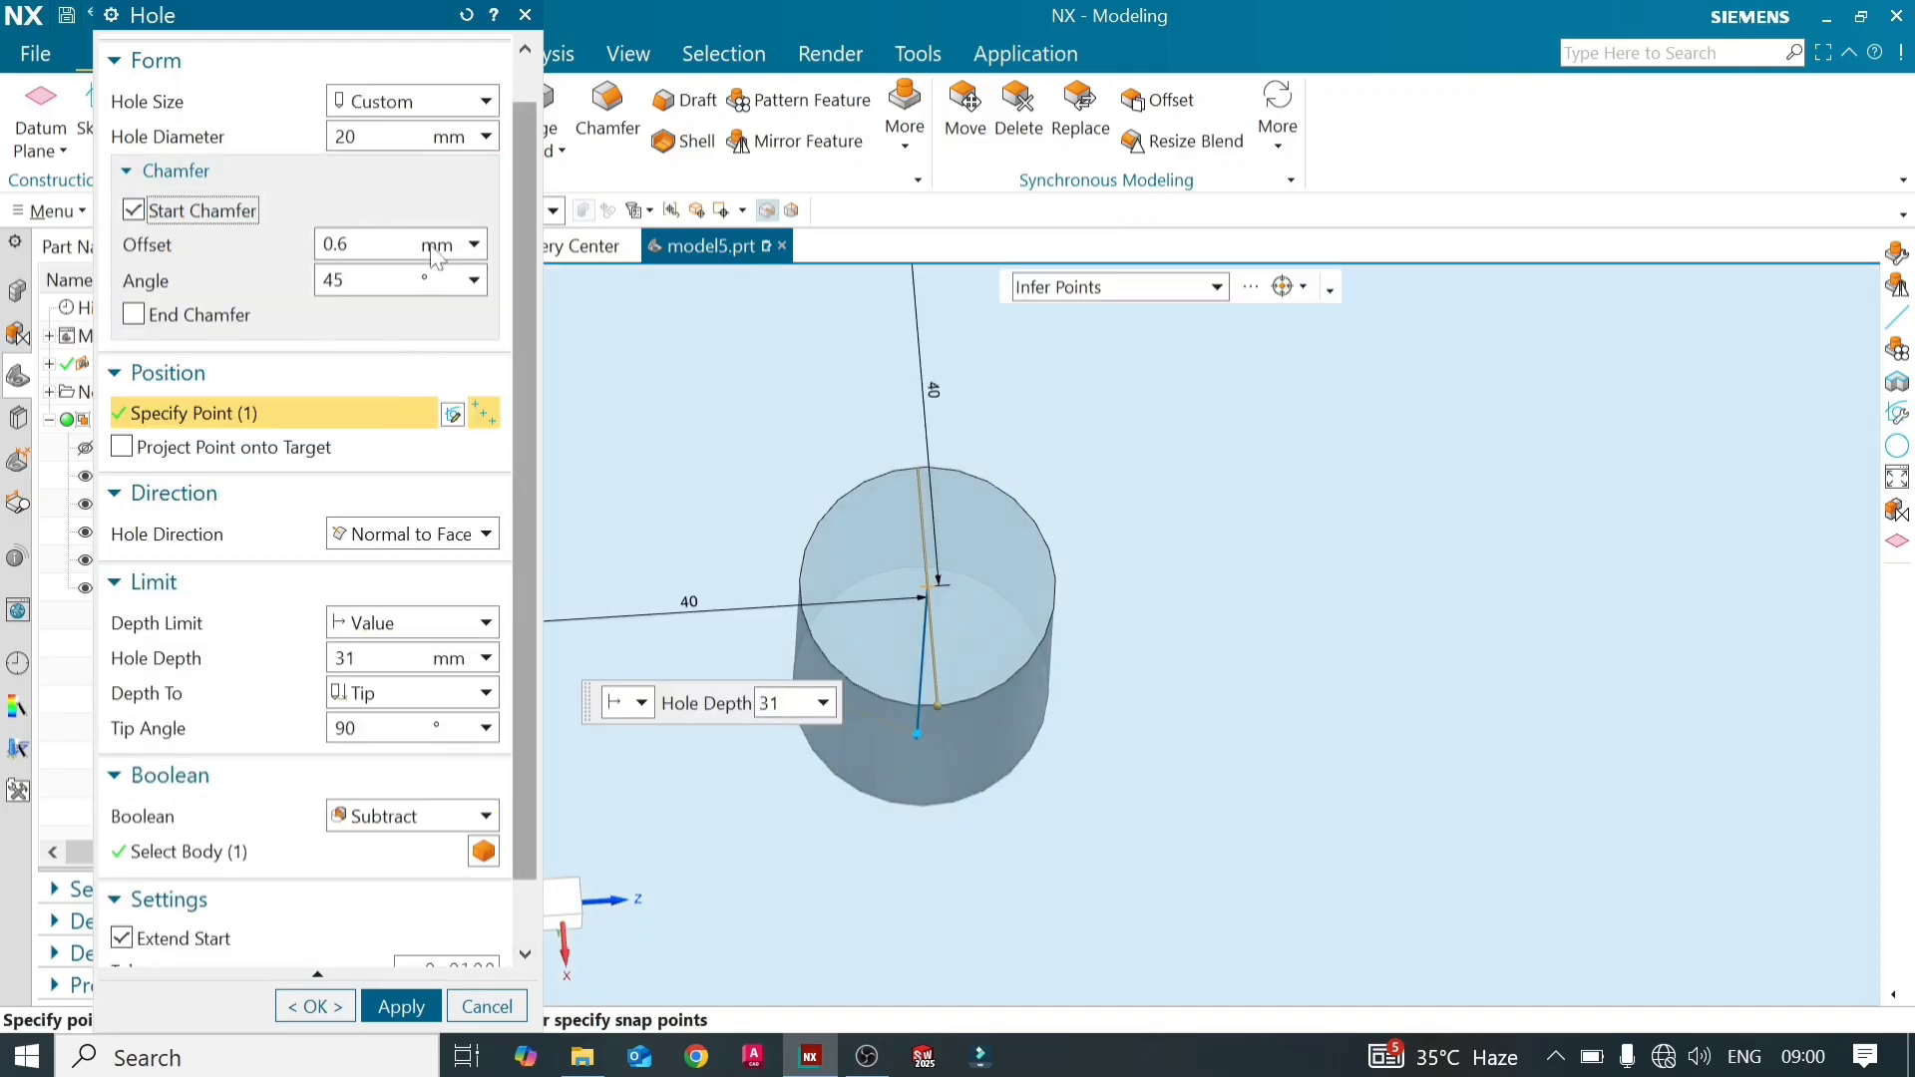
double_click(341, 245)
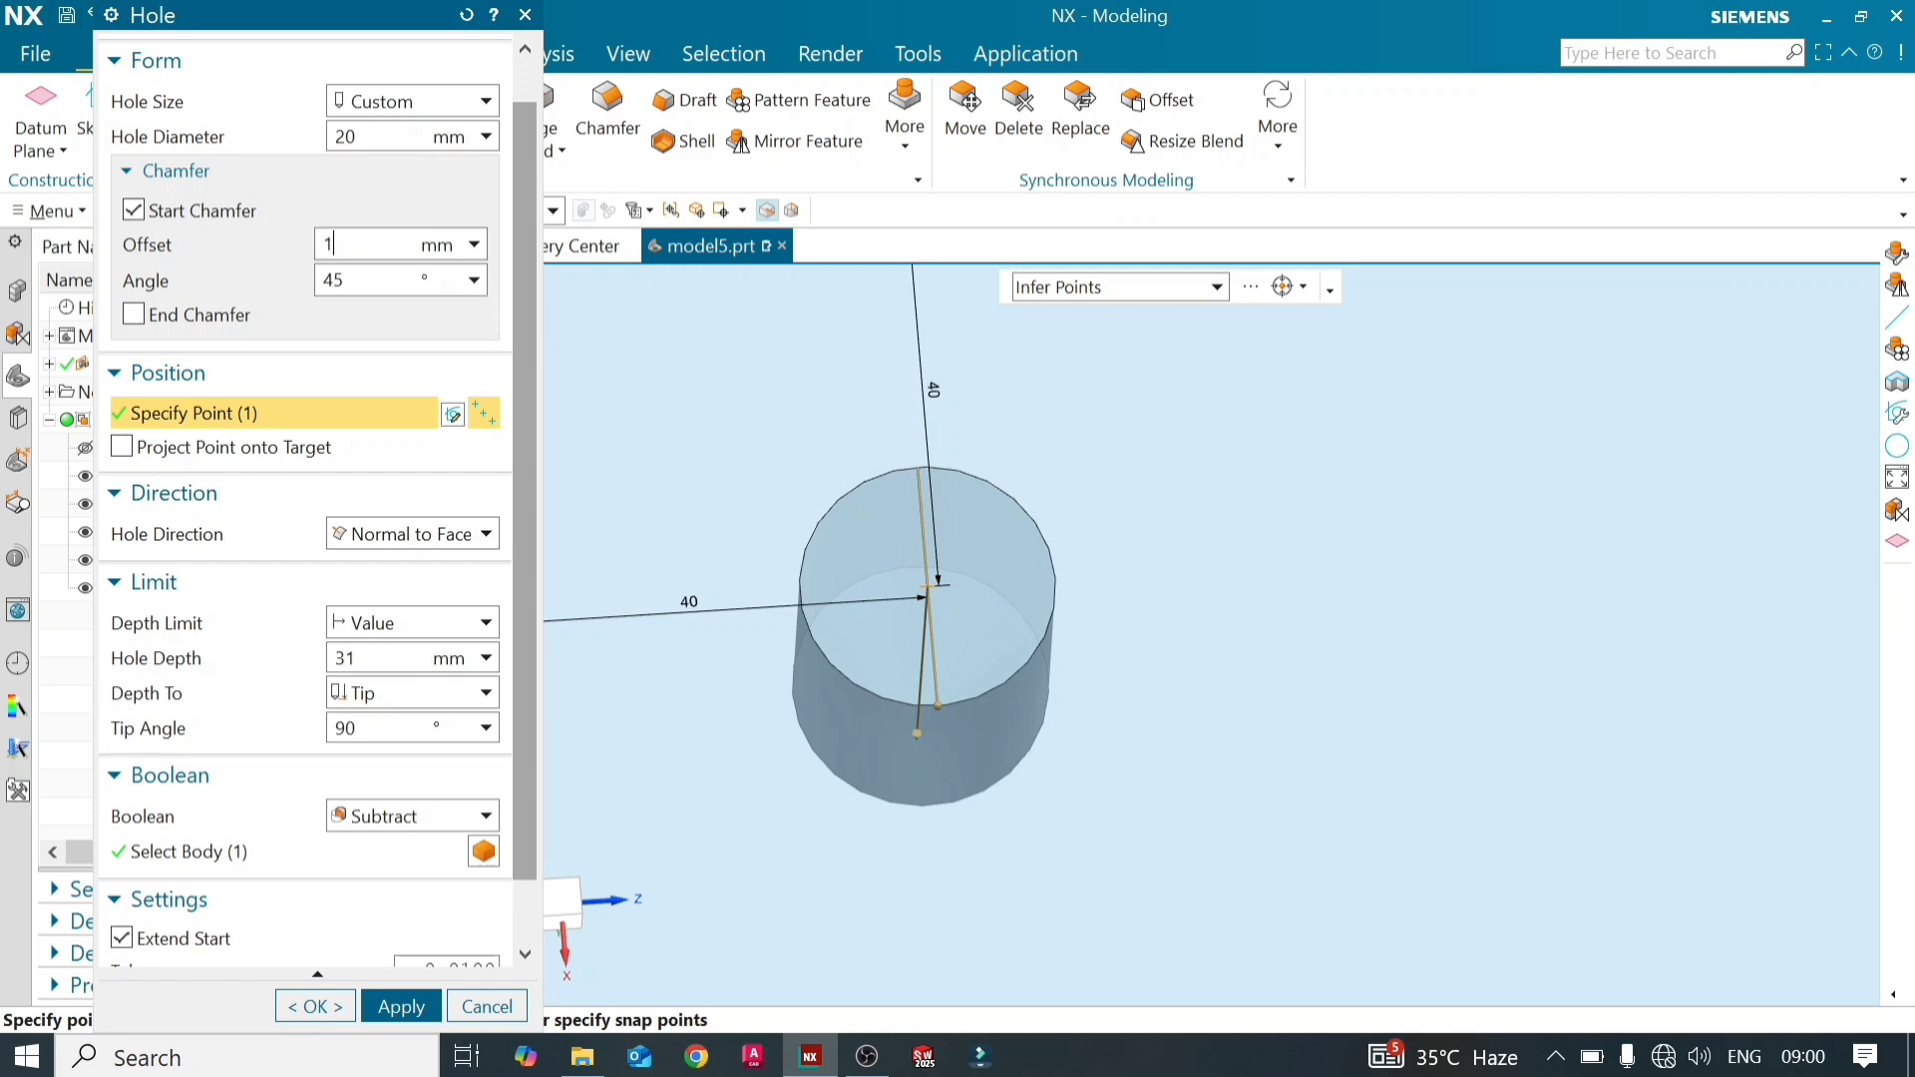
key("Return")
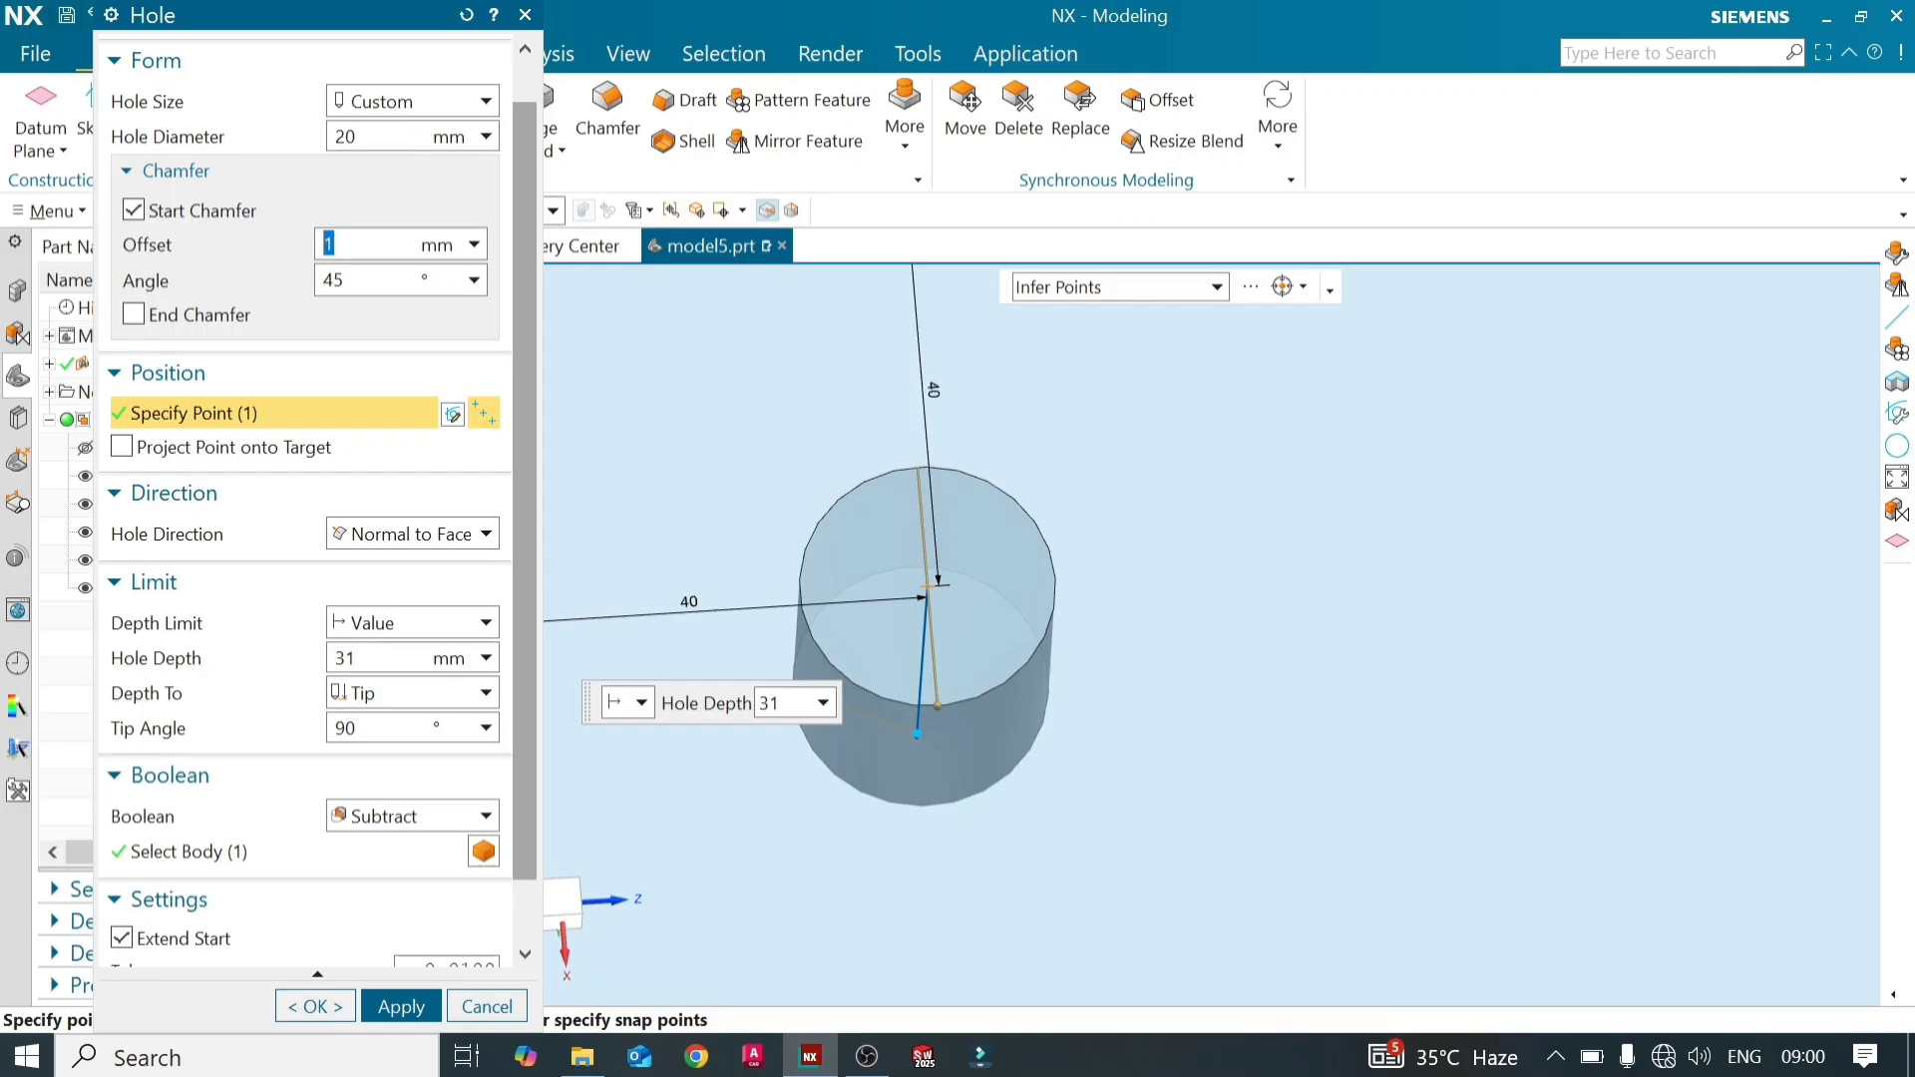
key("Tab")
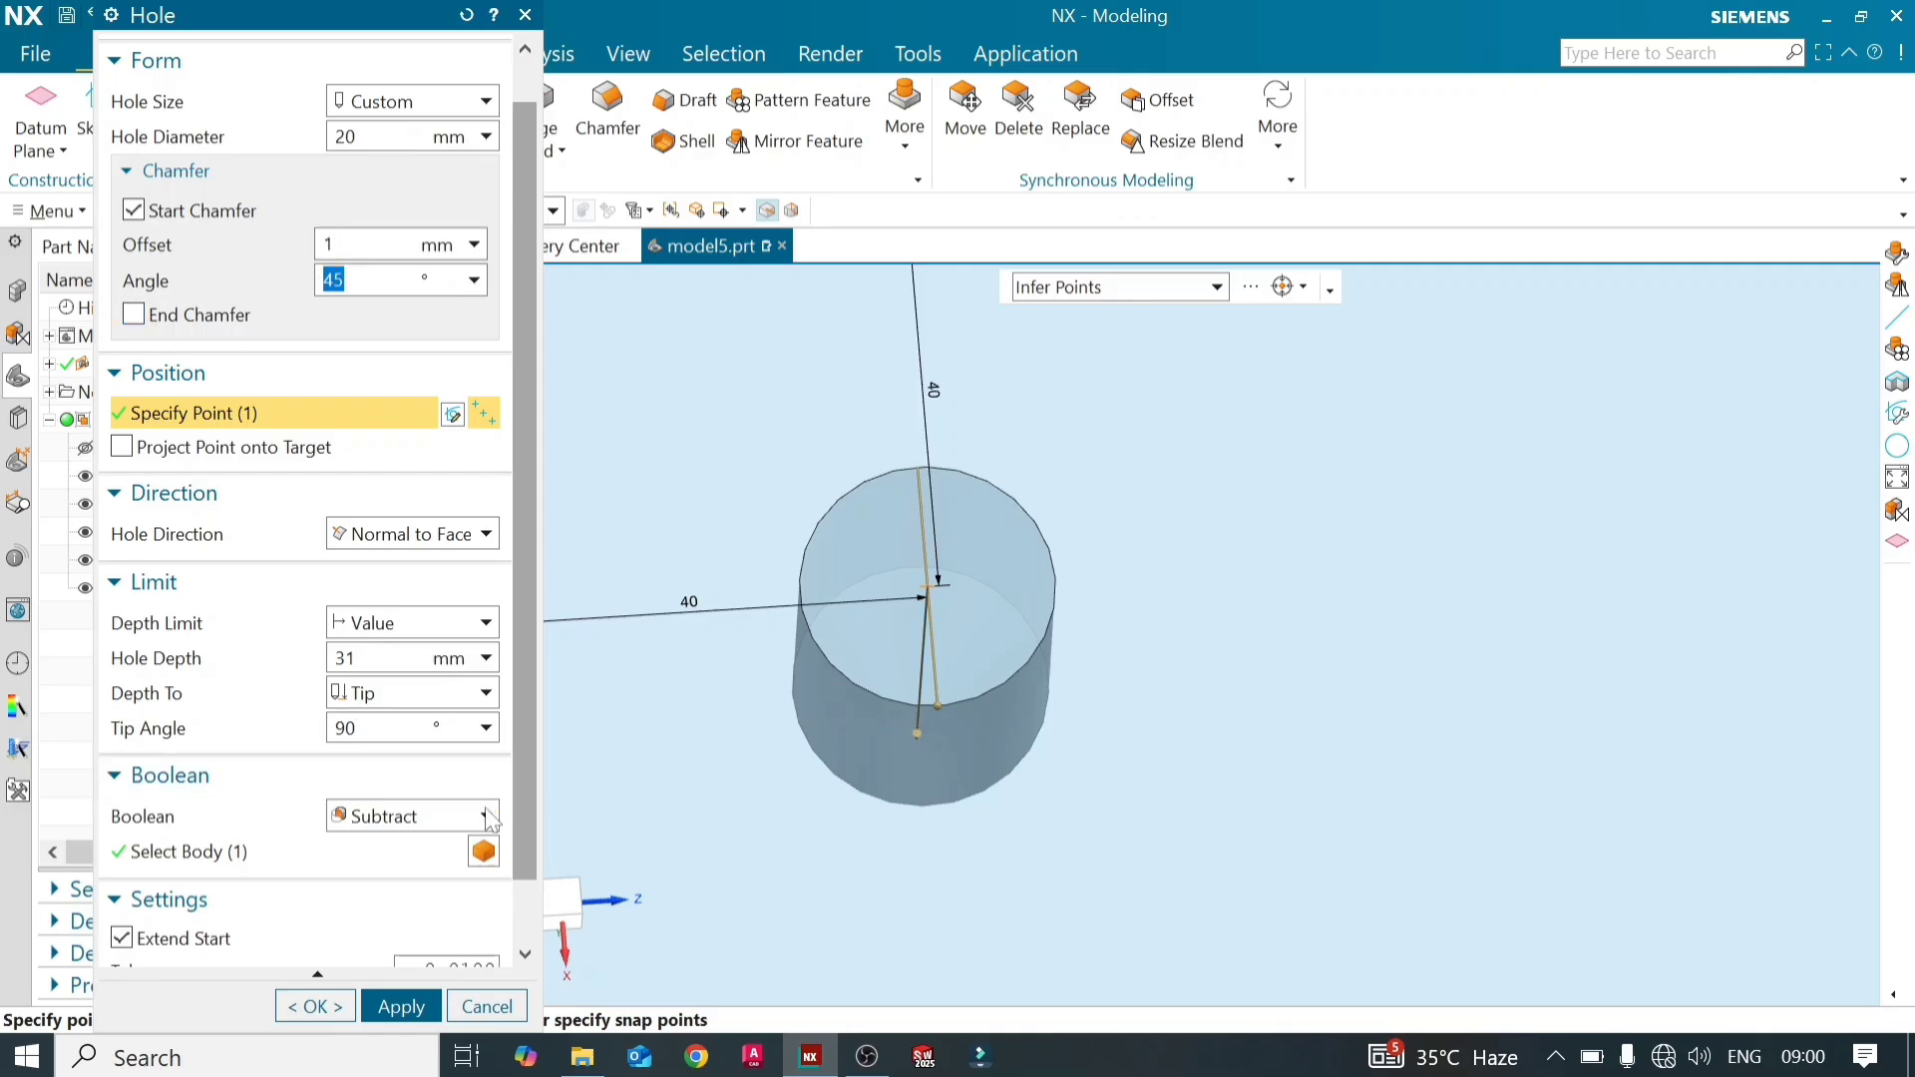
Preview the chamfered hole in the plate and create it
scroll(527, 788, "down", 1)
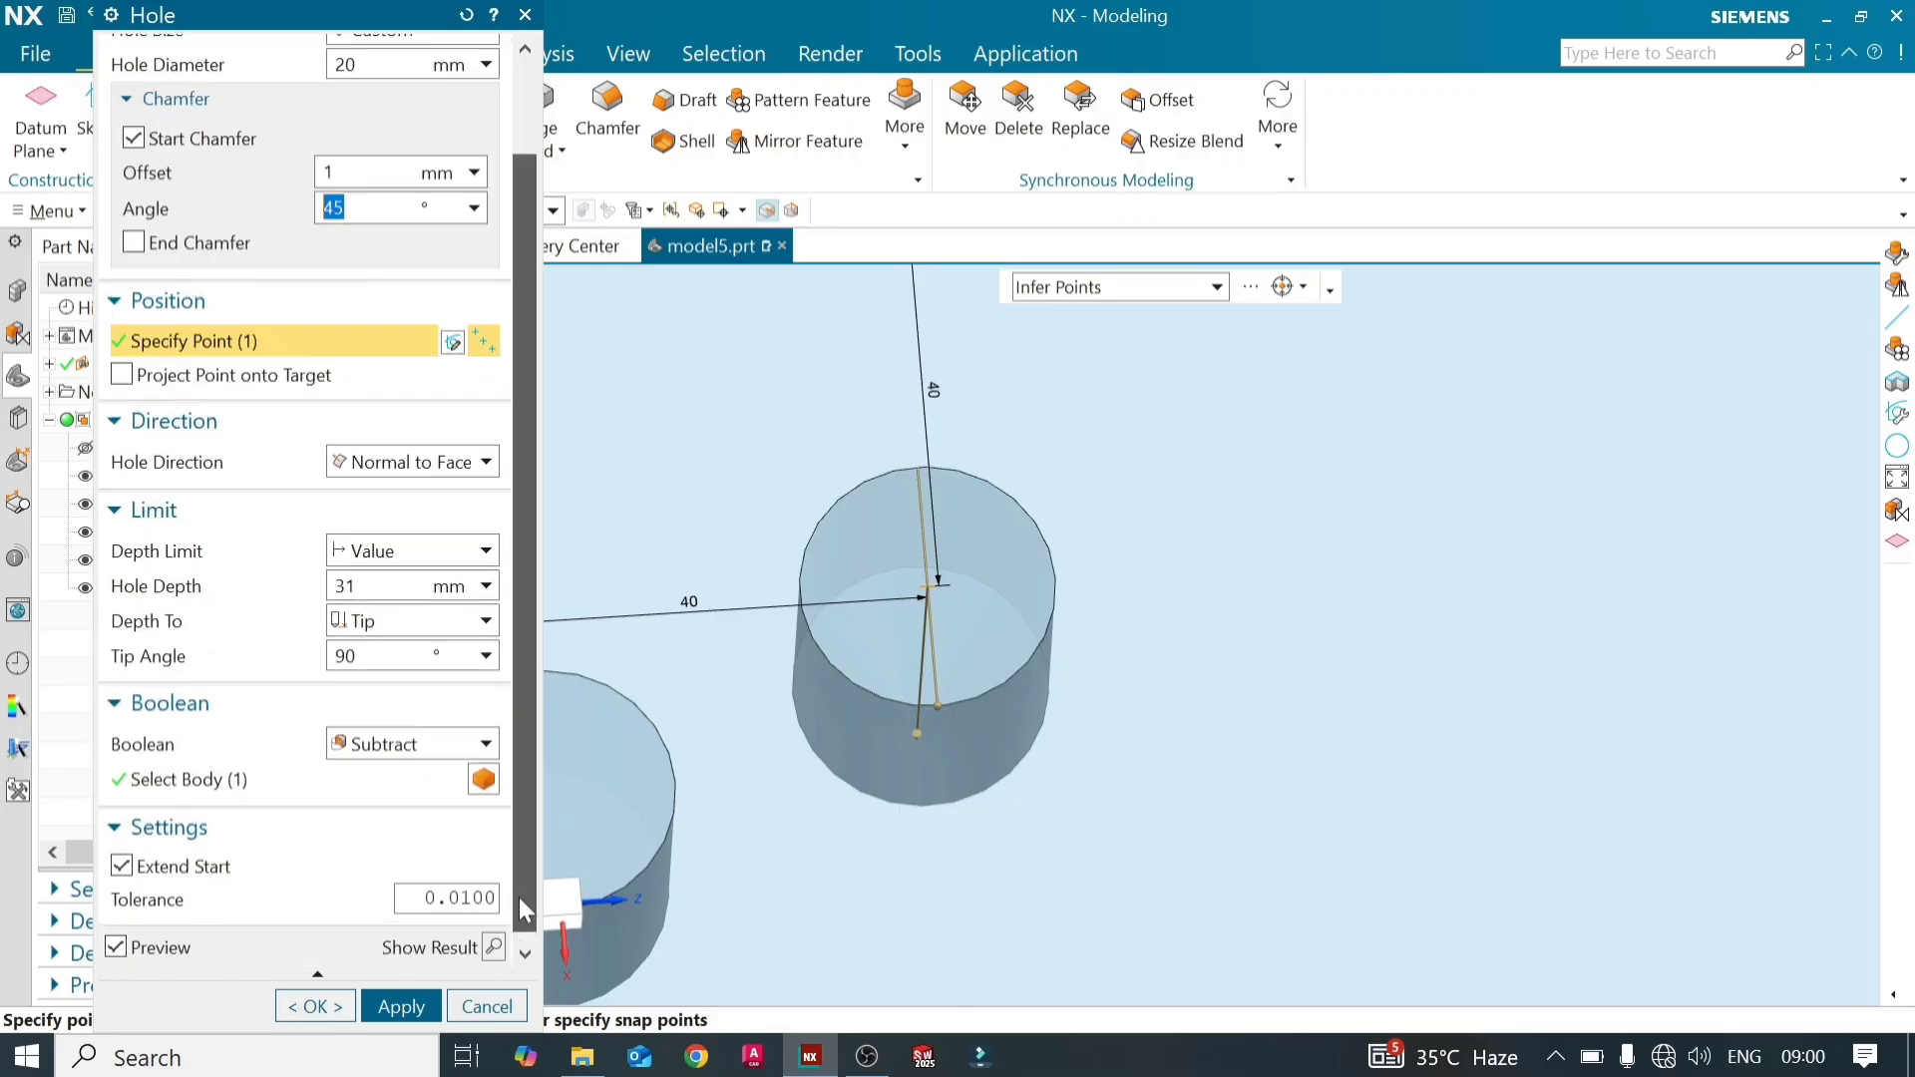
left_click(495, 948)
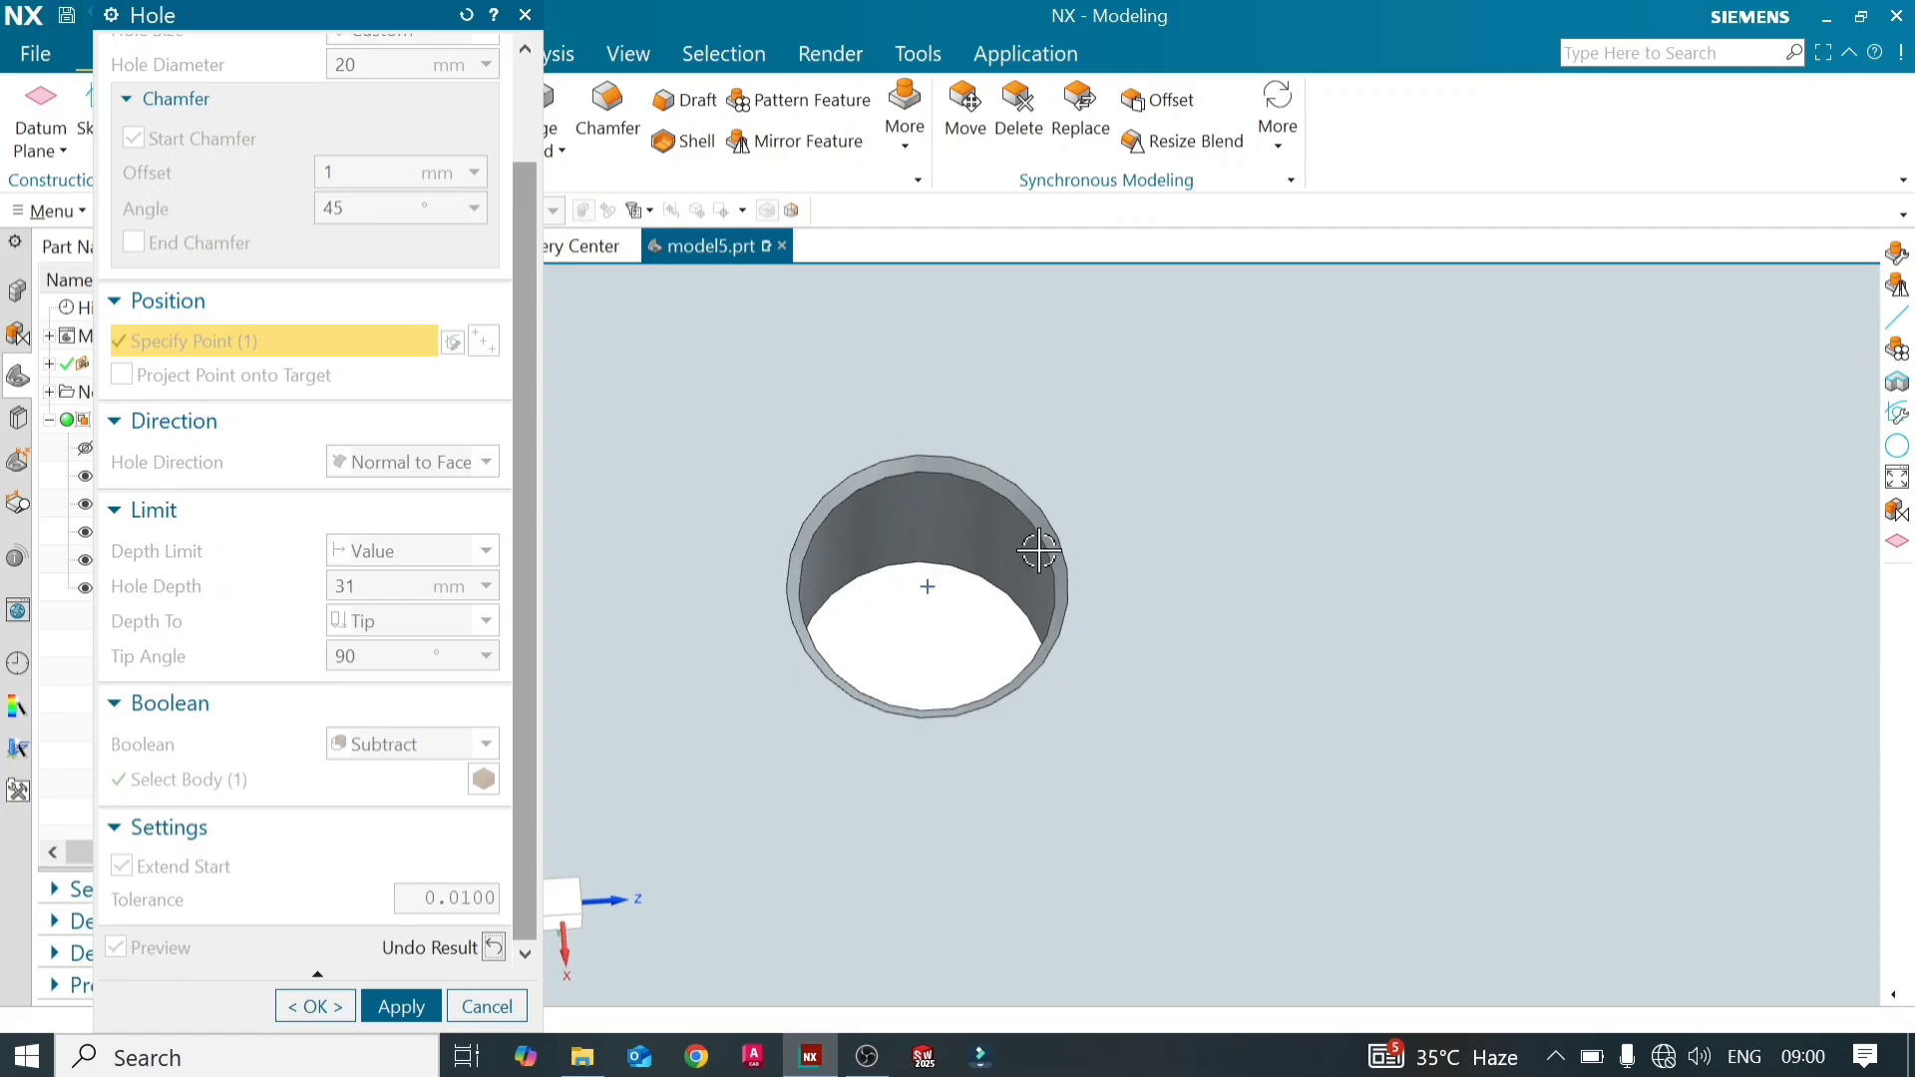
middle_click_drag(914, 507, 1151, 598)
scroll(1012, 617, "down", 1)
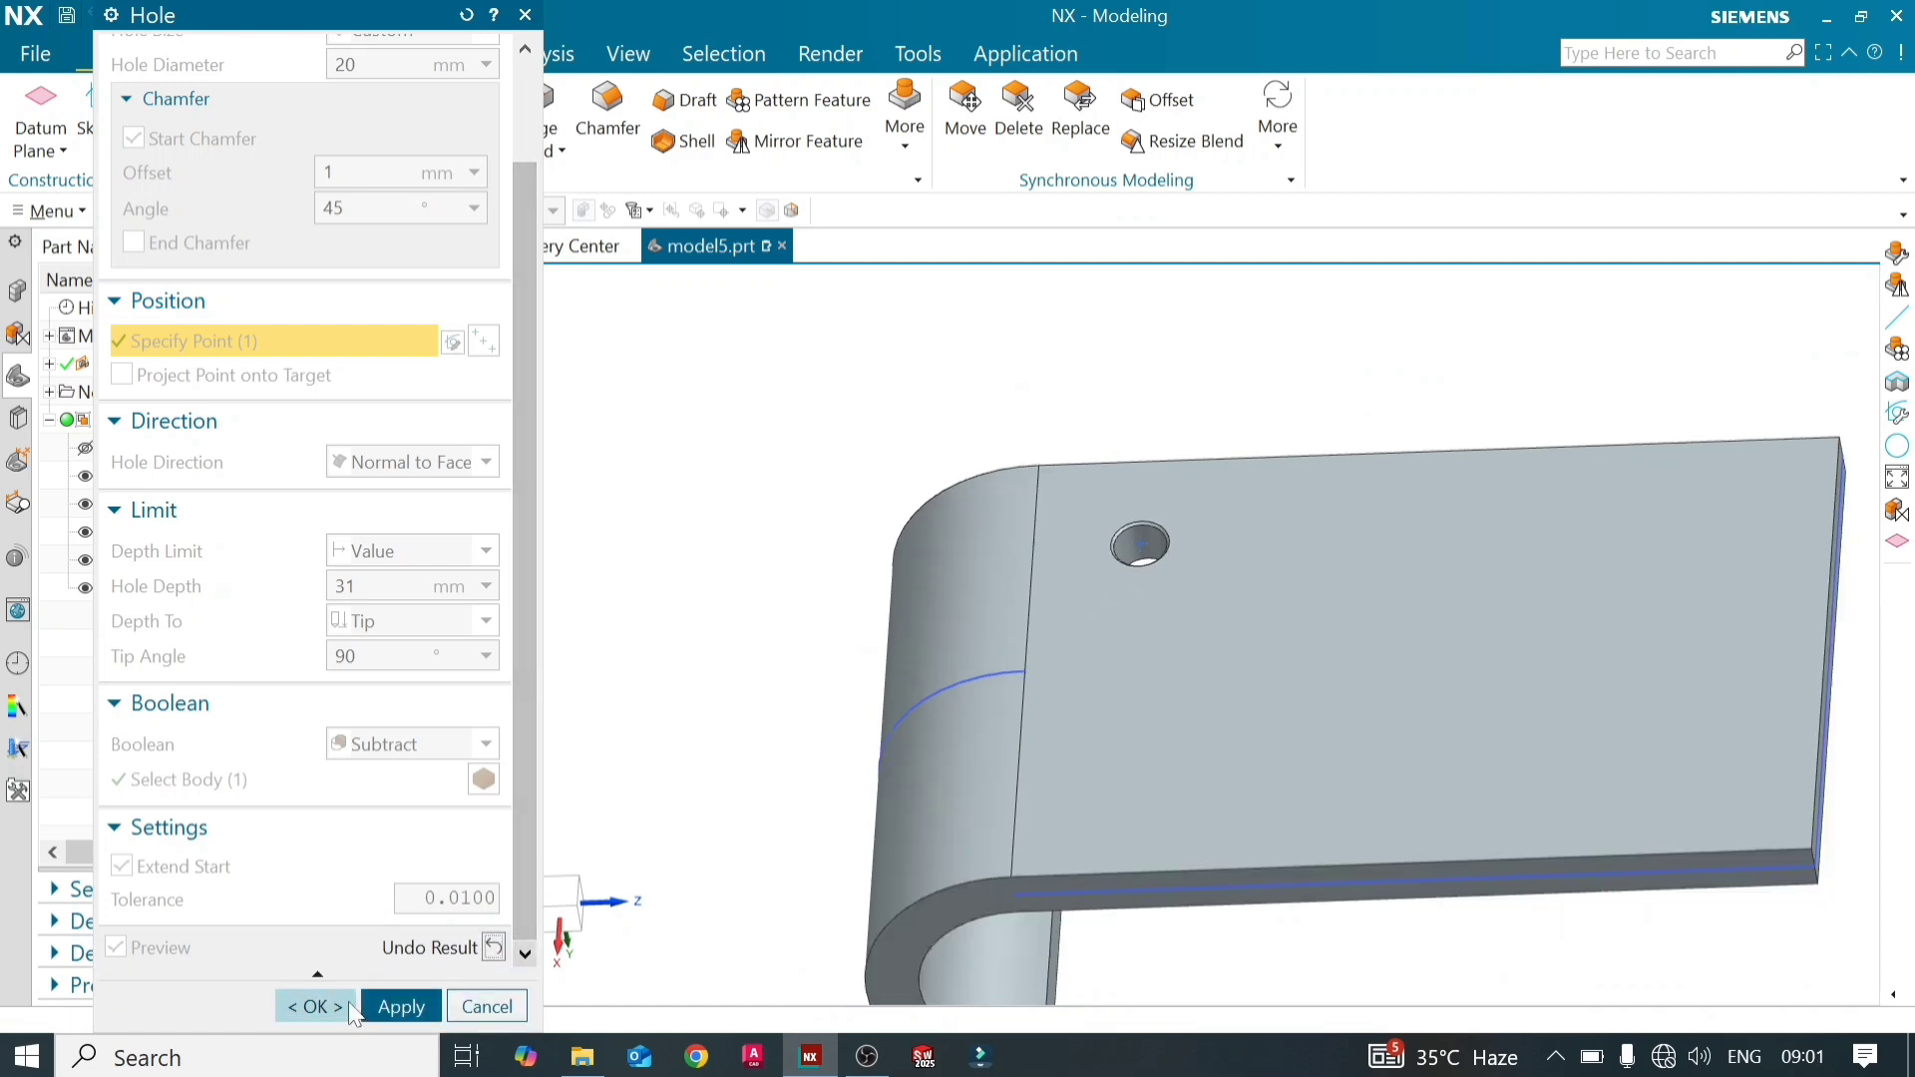
left_click(315, 1007)
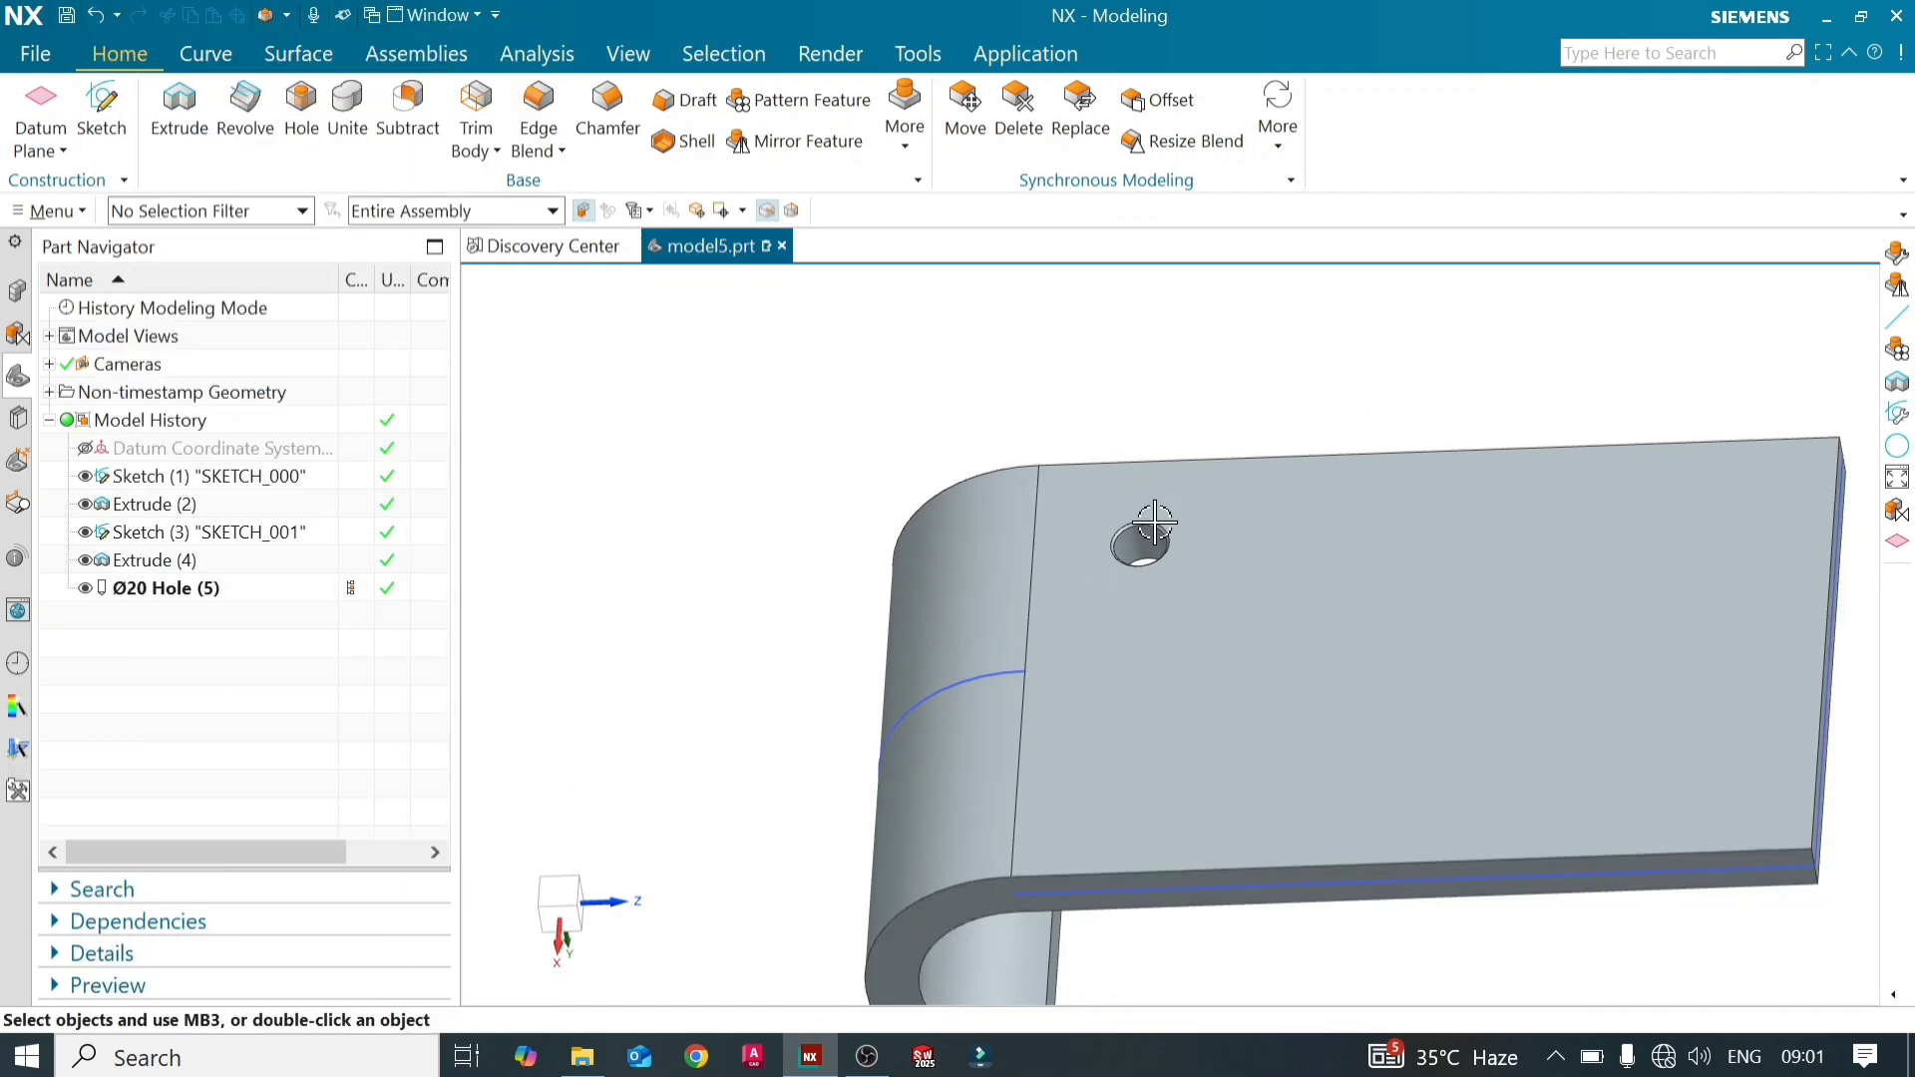
Reopen the 20 mm hole in the flat plate for editing
scroll(985, 539, "up", 1)
scroll(710, 598, "down", 3)
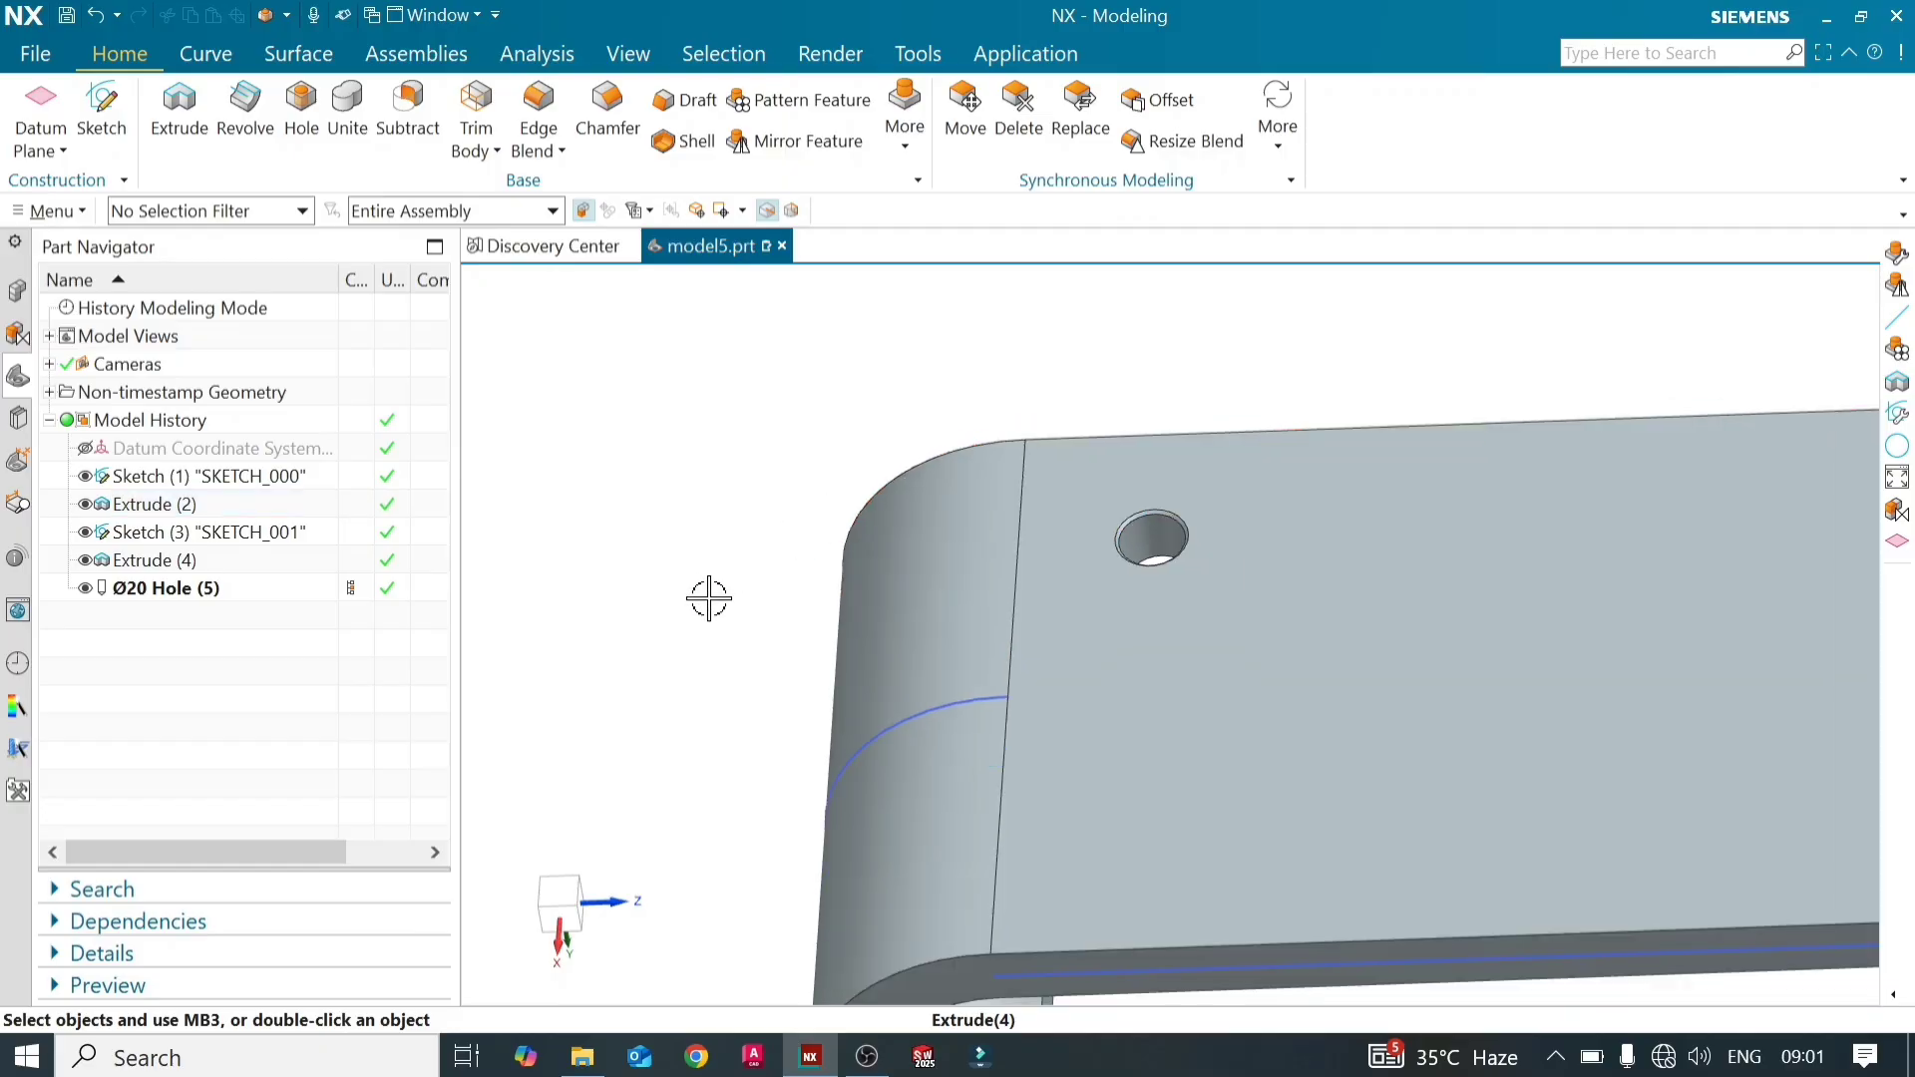
middle_click_drag(1044, 599, 992, 502)
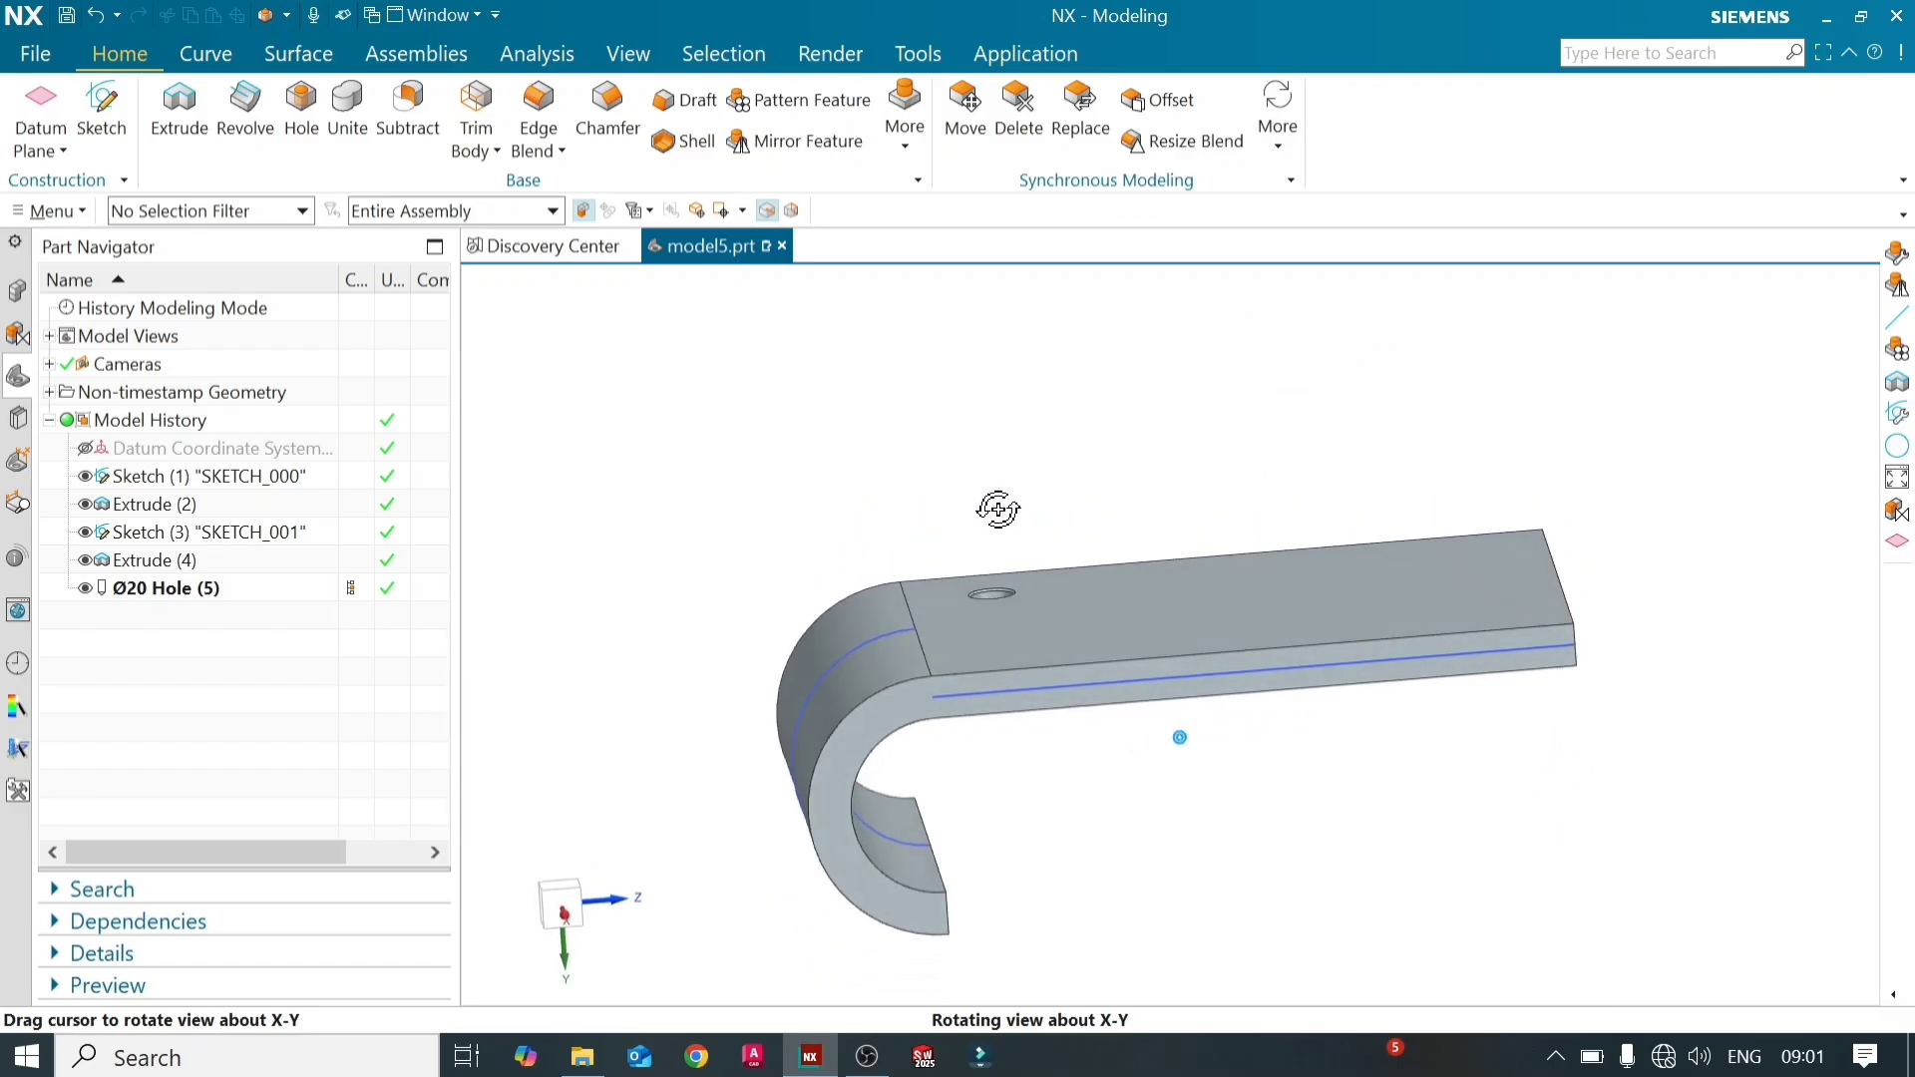
double_click(230, 590)
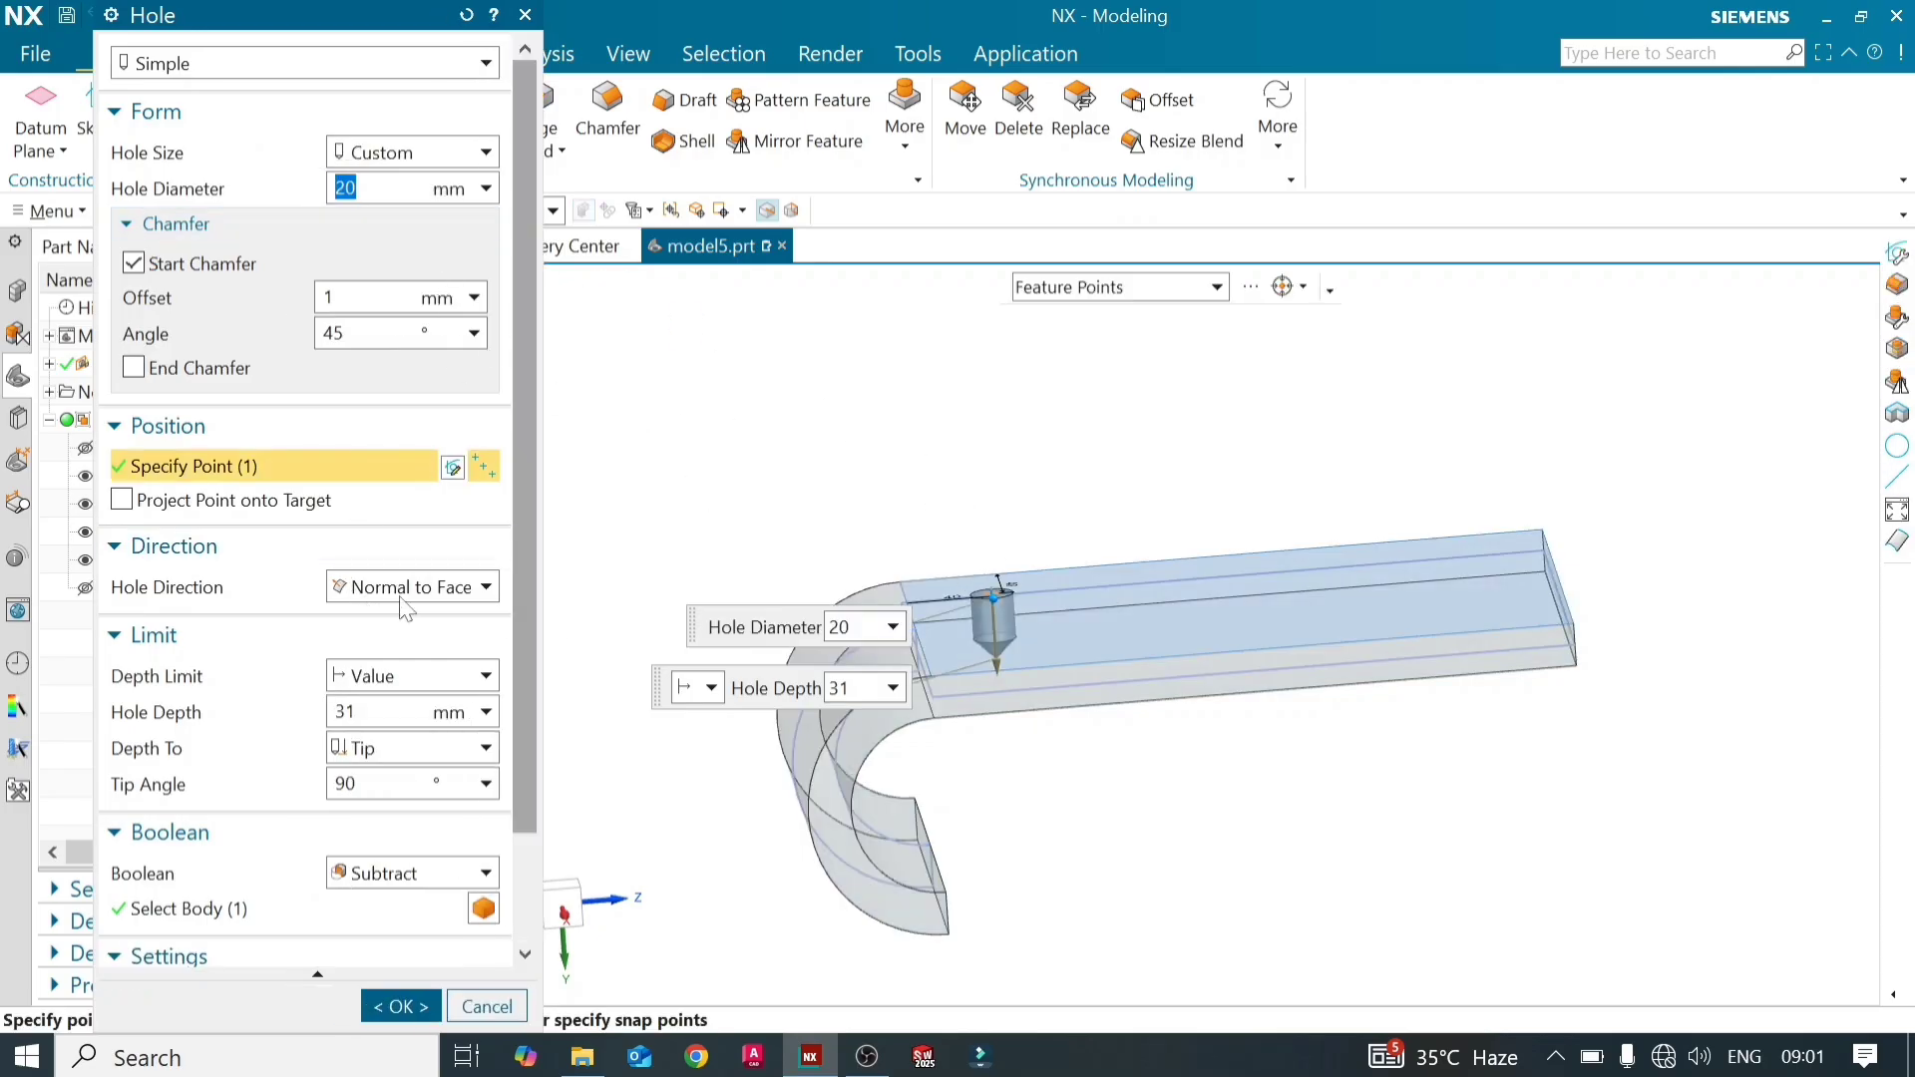
Review the available hole direction options while keeping the direction Normal to Face
left_click(486, 591)
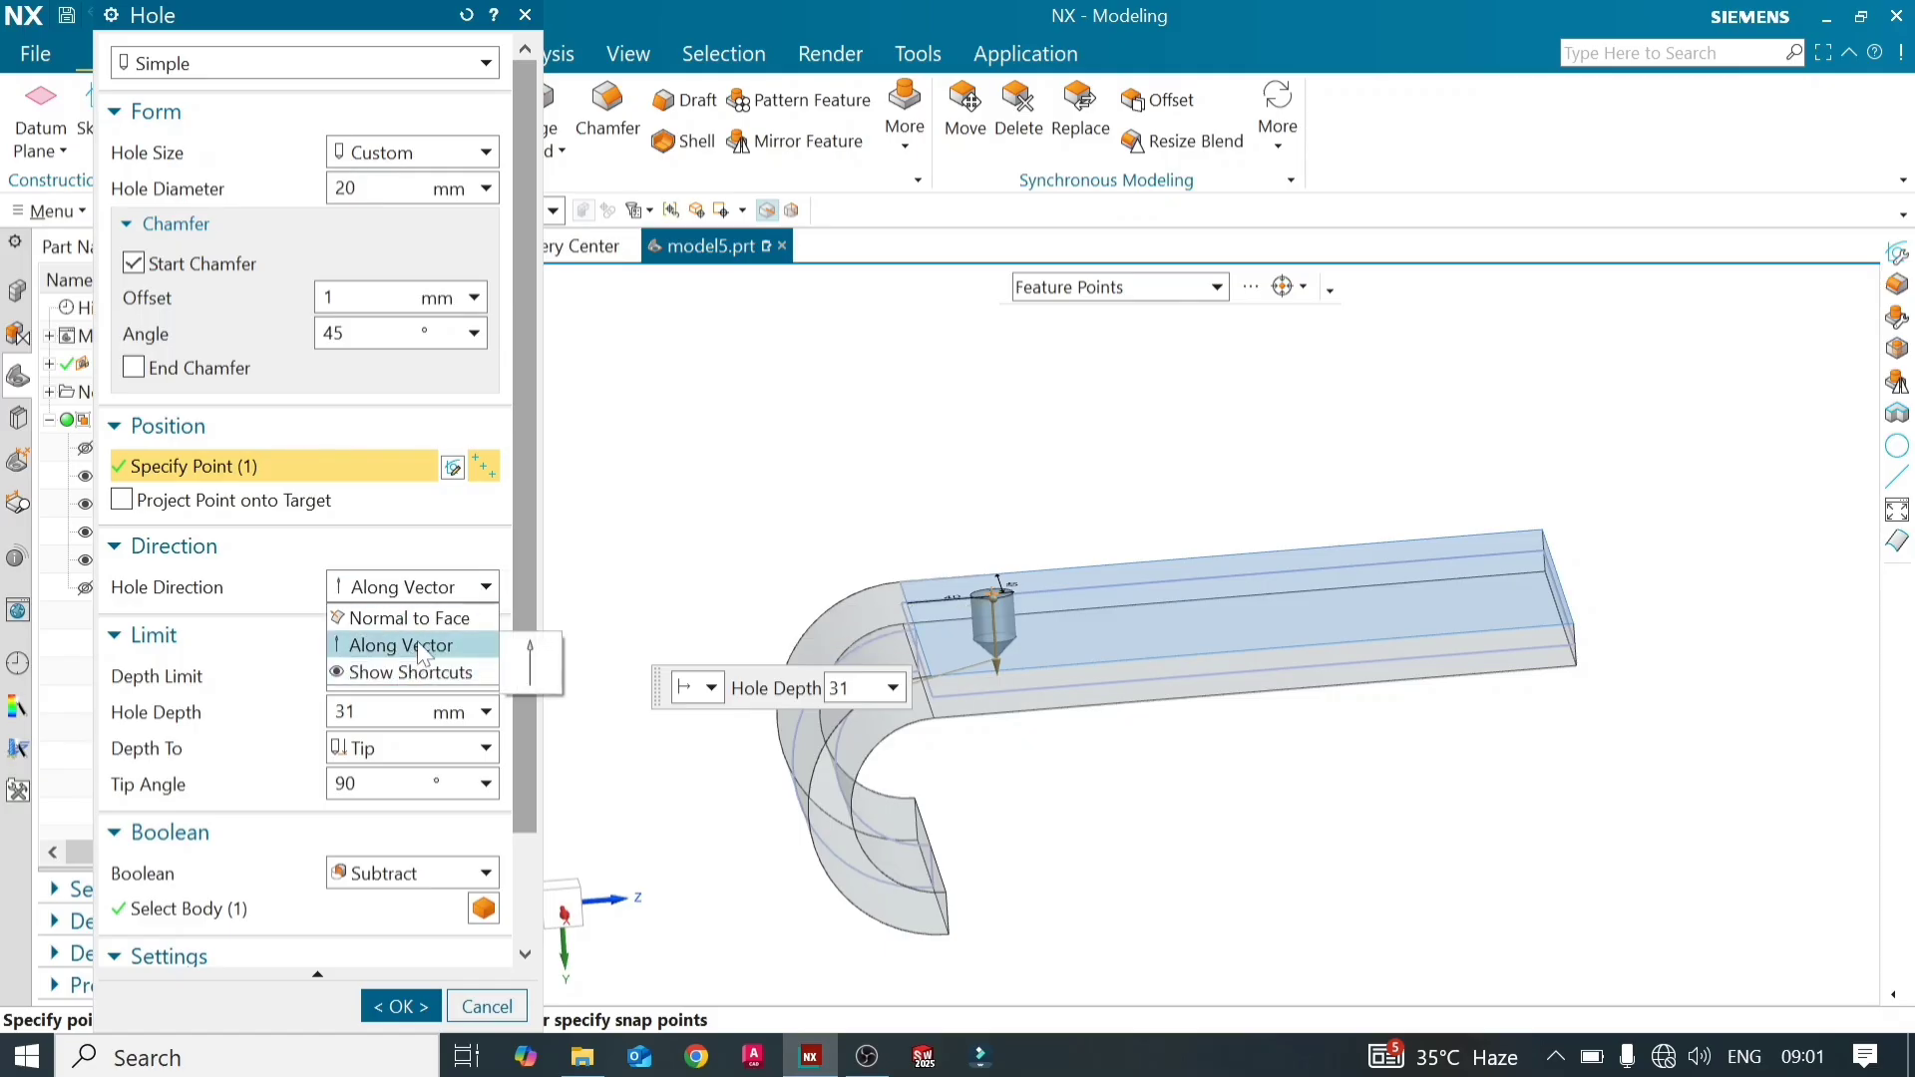
left_click(529, 526)
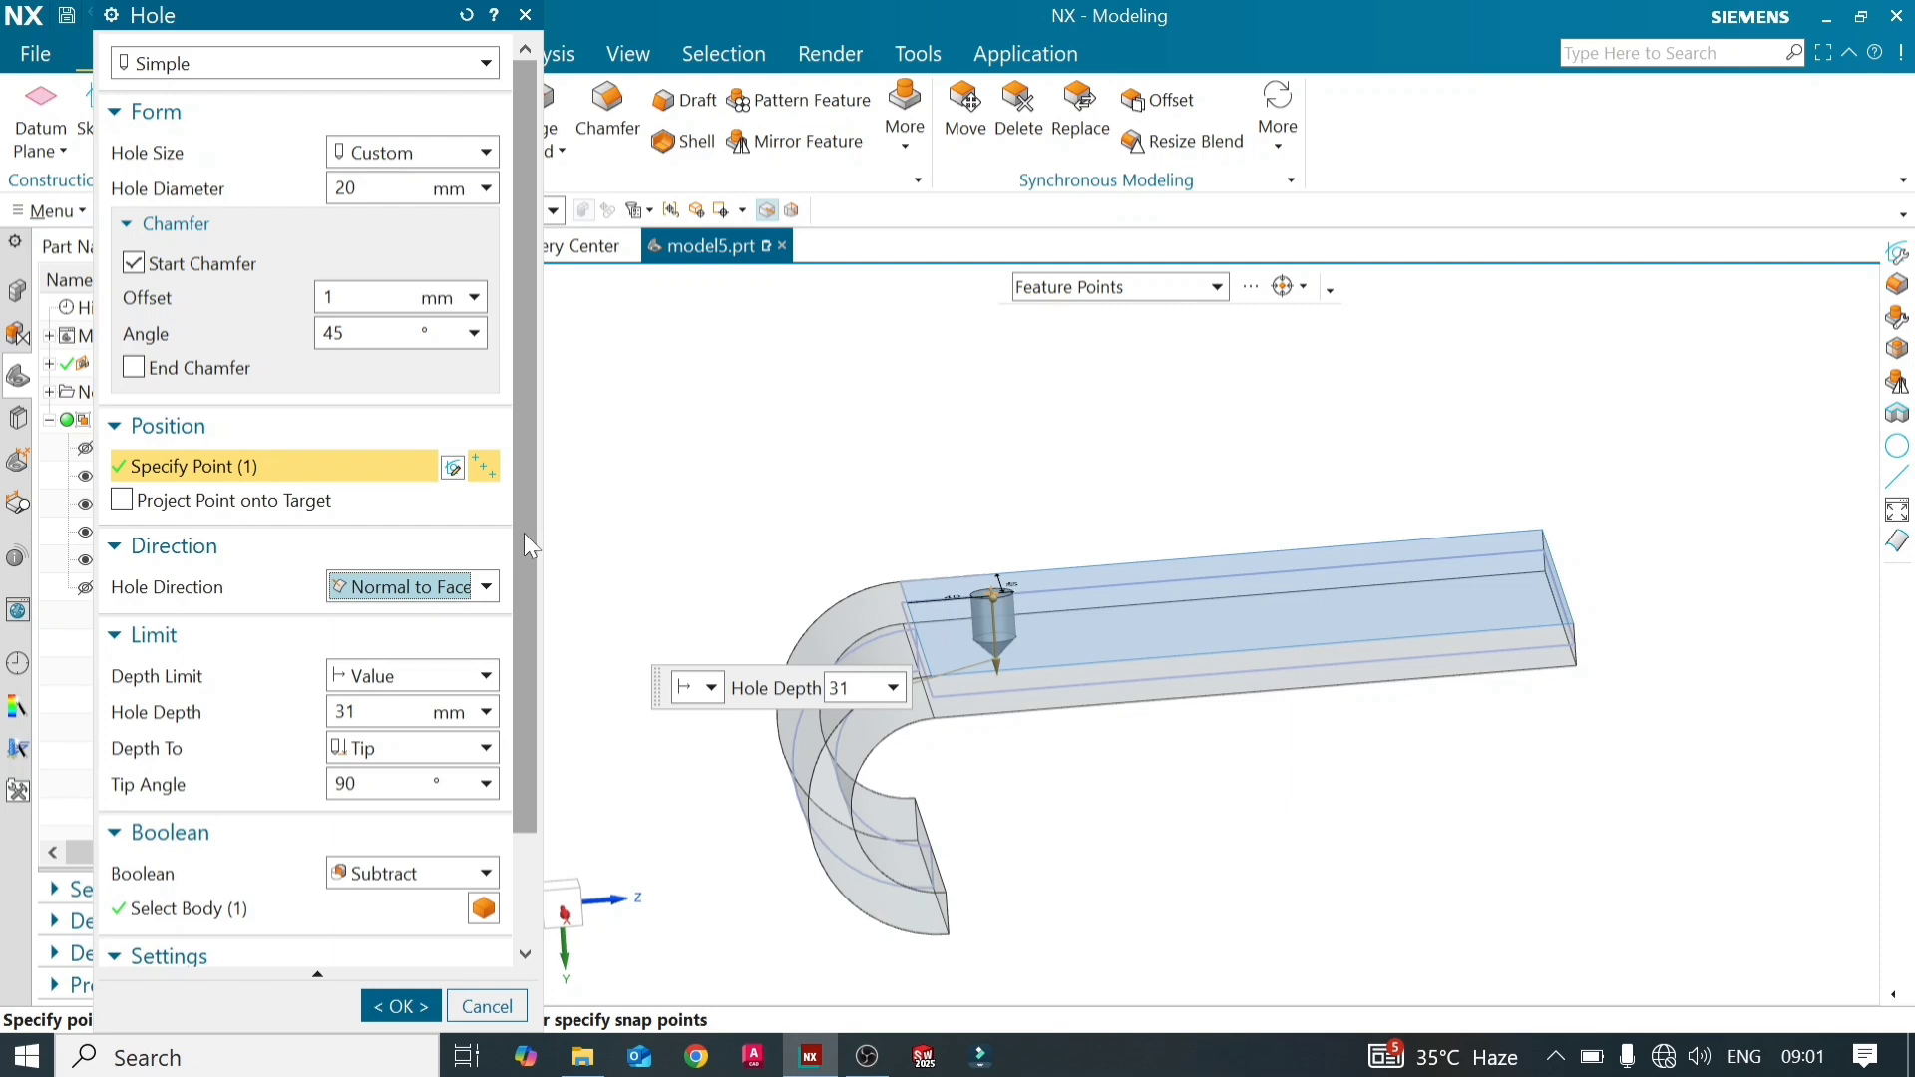
left_click_drag(524, 533, 529, 596)
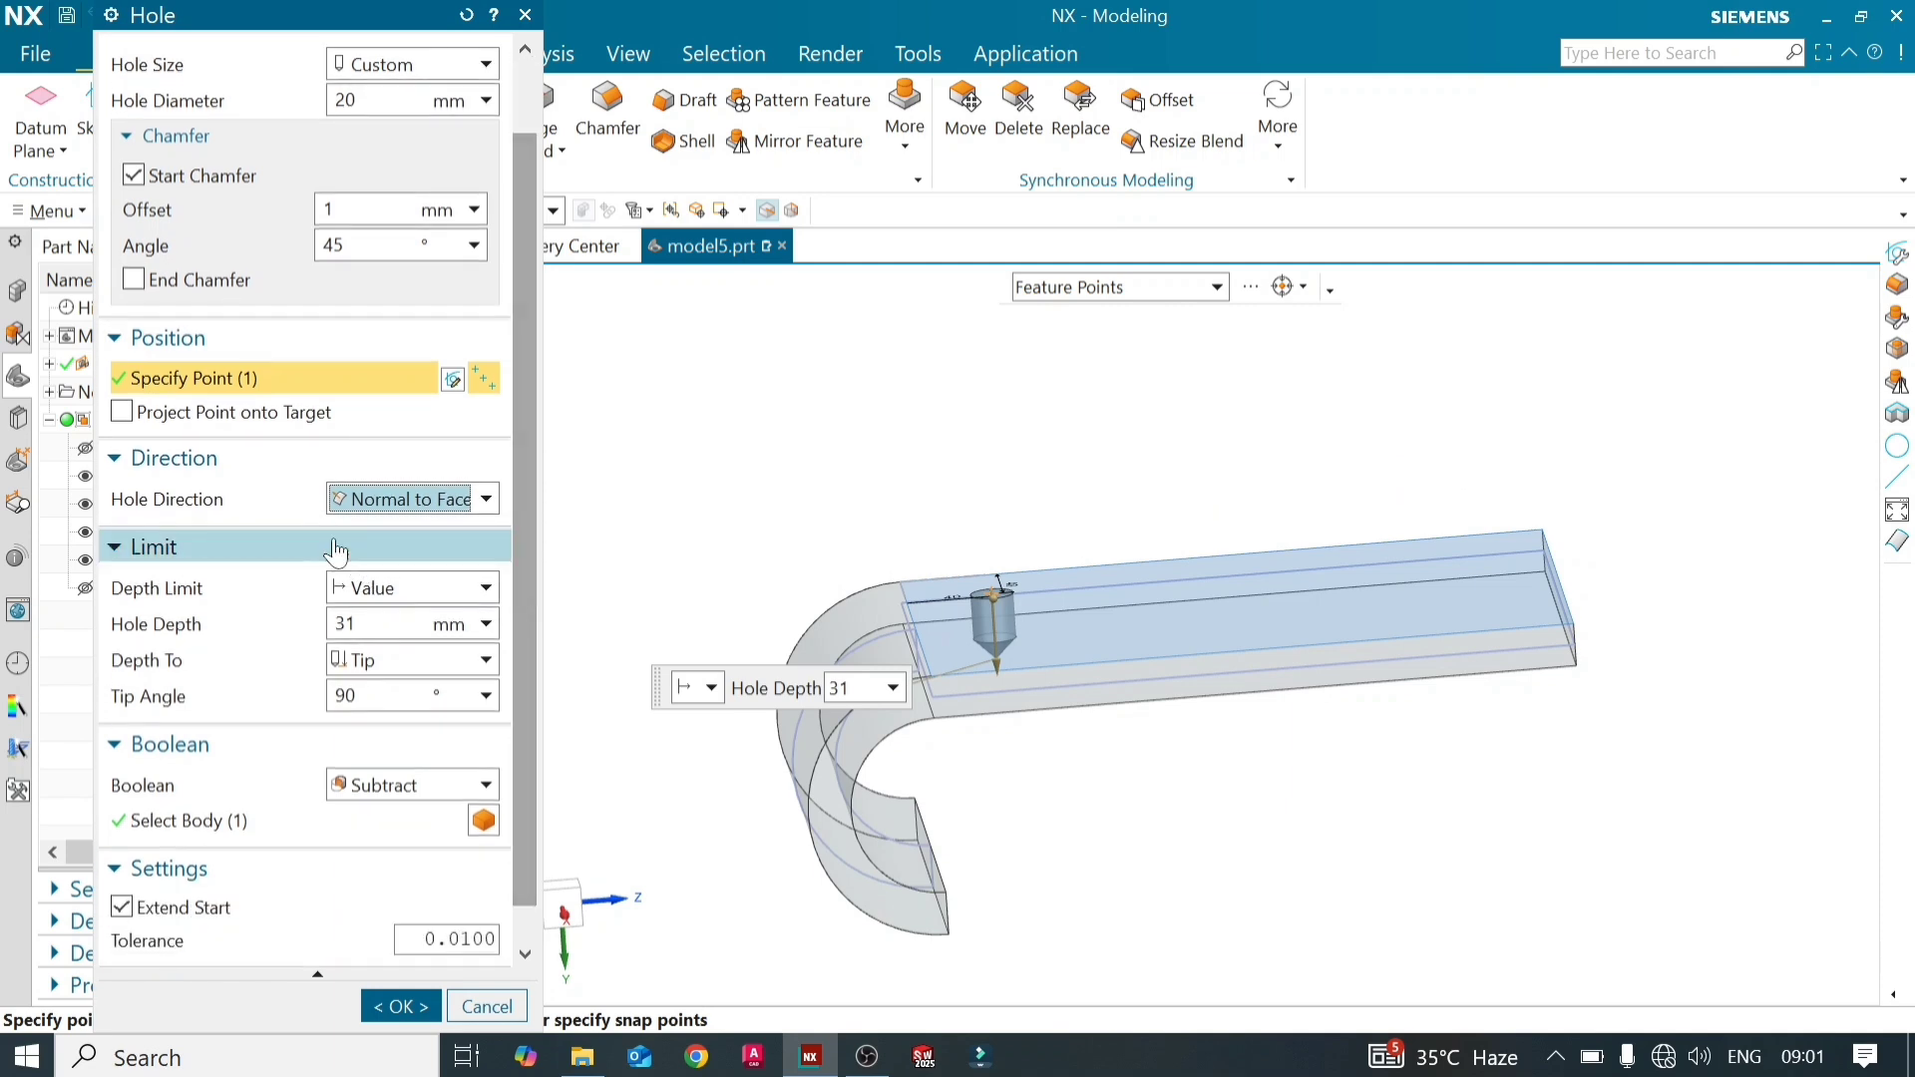
Compare the Tip and Shoulder depth references on the hole preview, leaving Depth To set to Shoulder
scroll(329, 544, "down", 1)
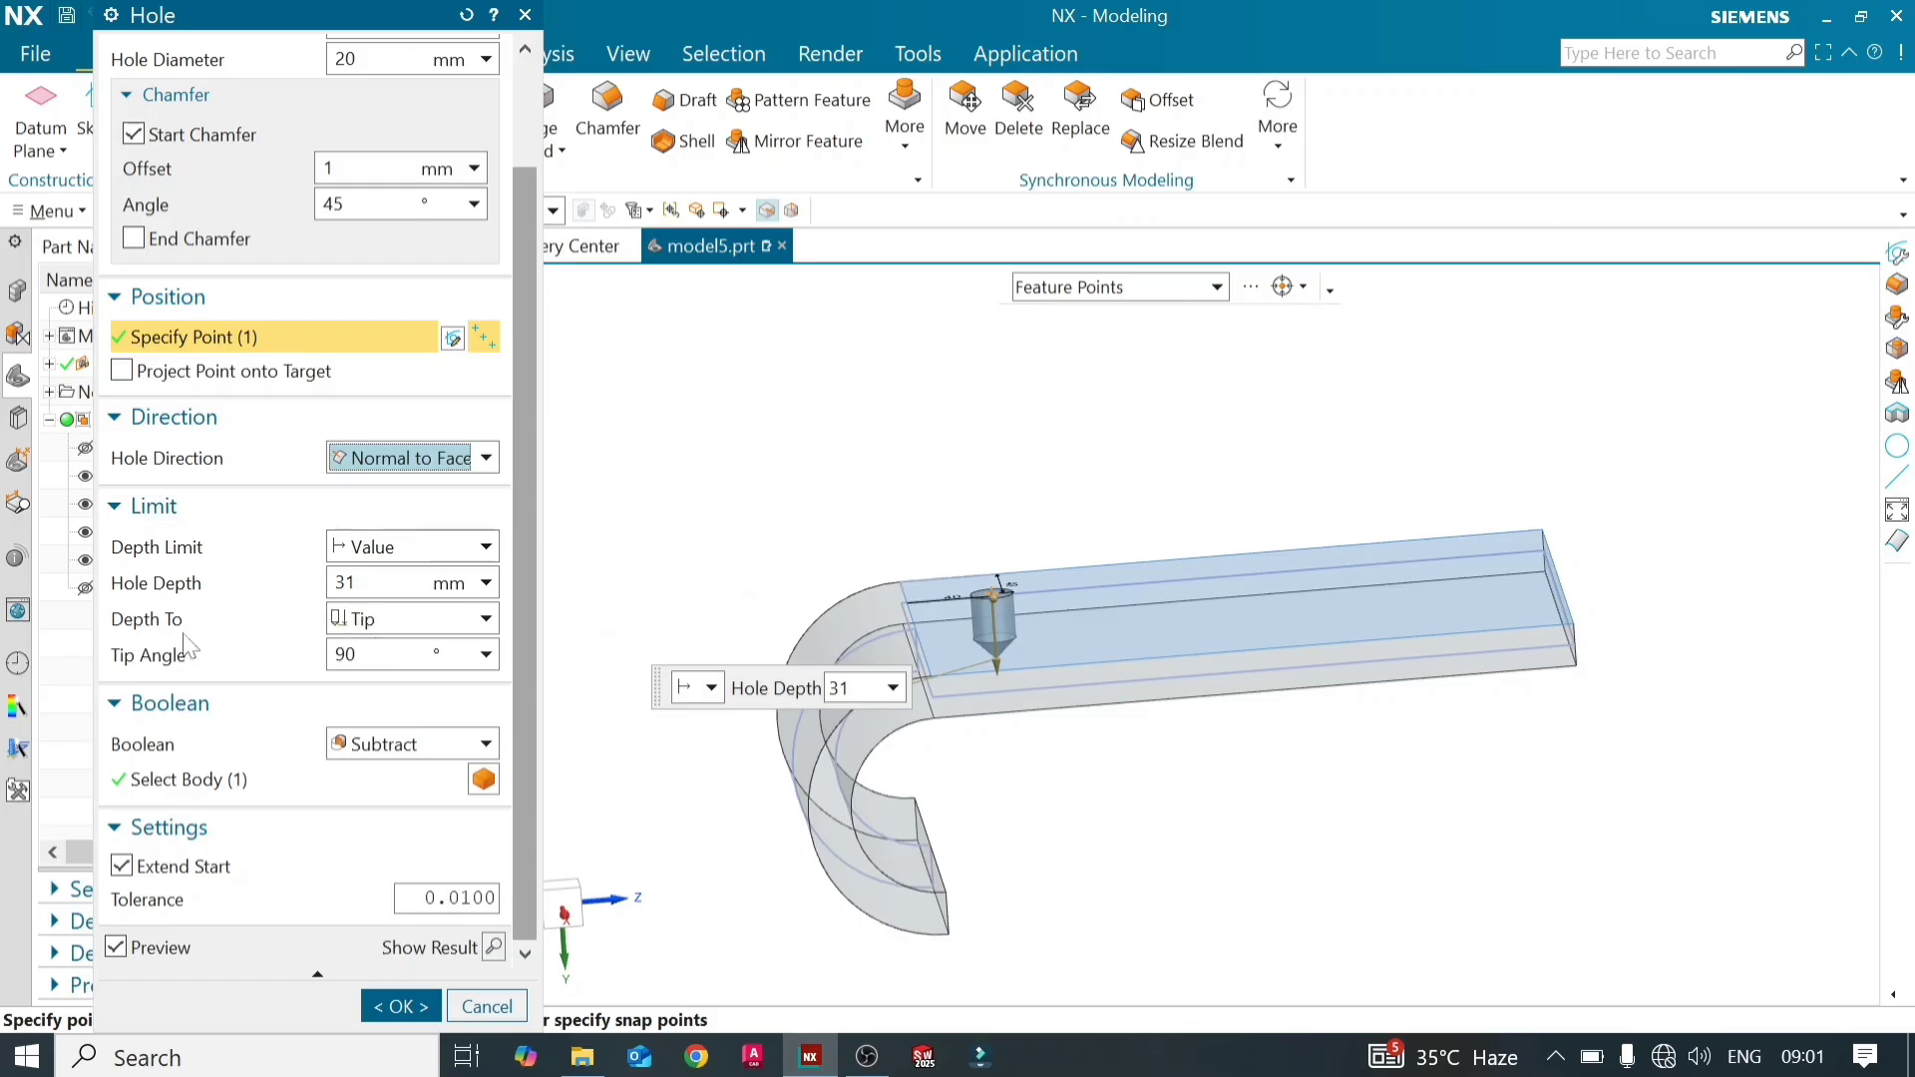
left_click(487, 619)
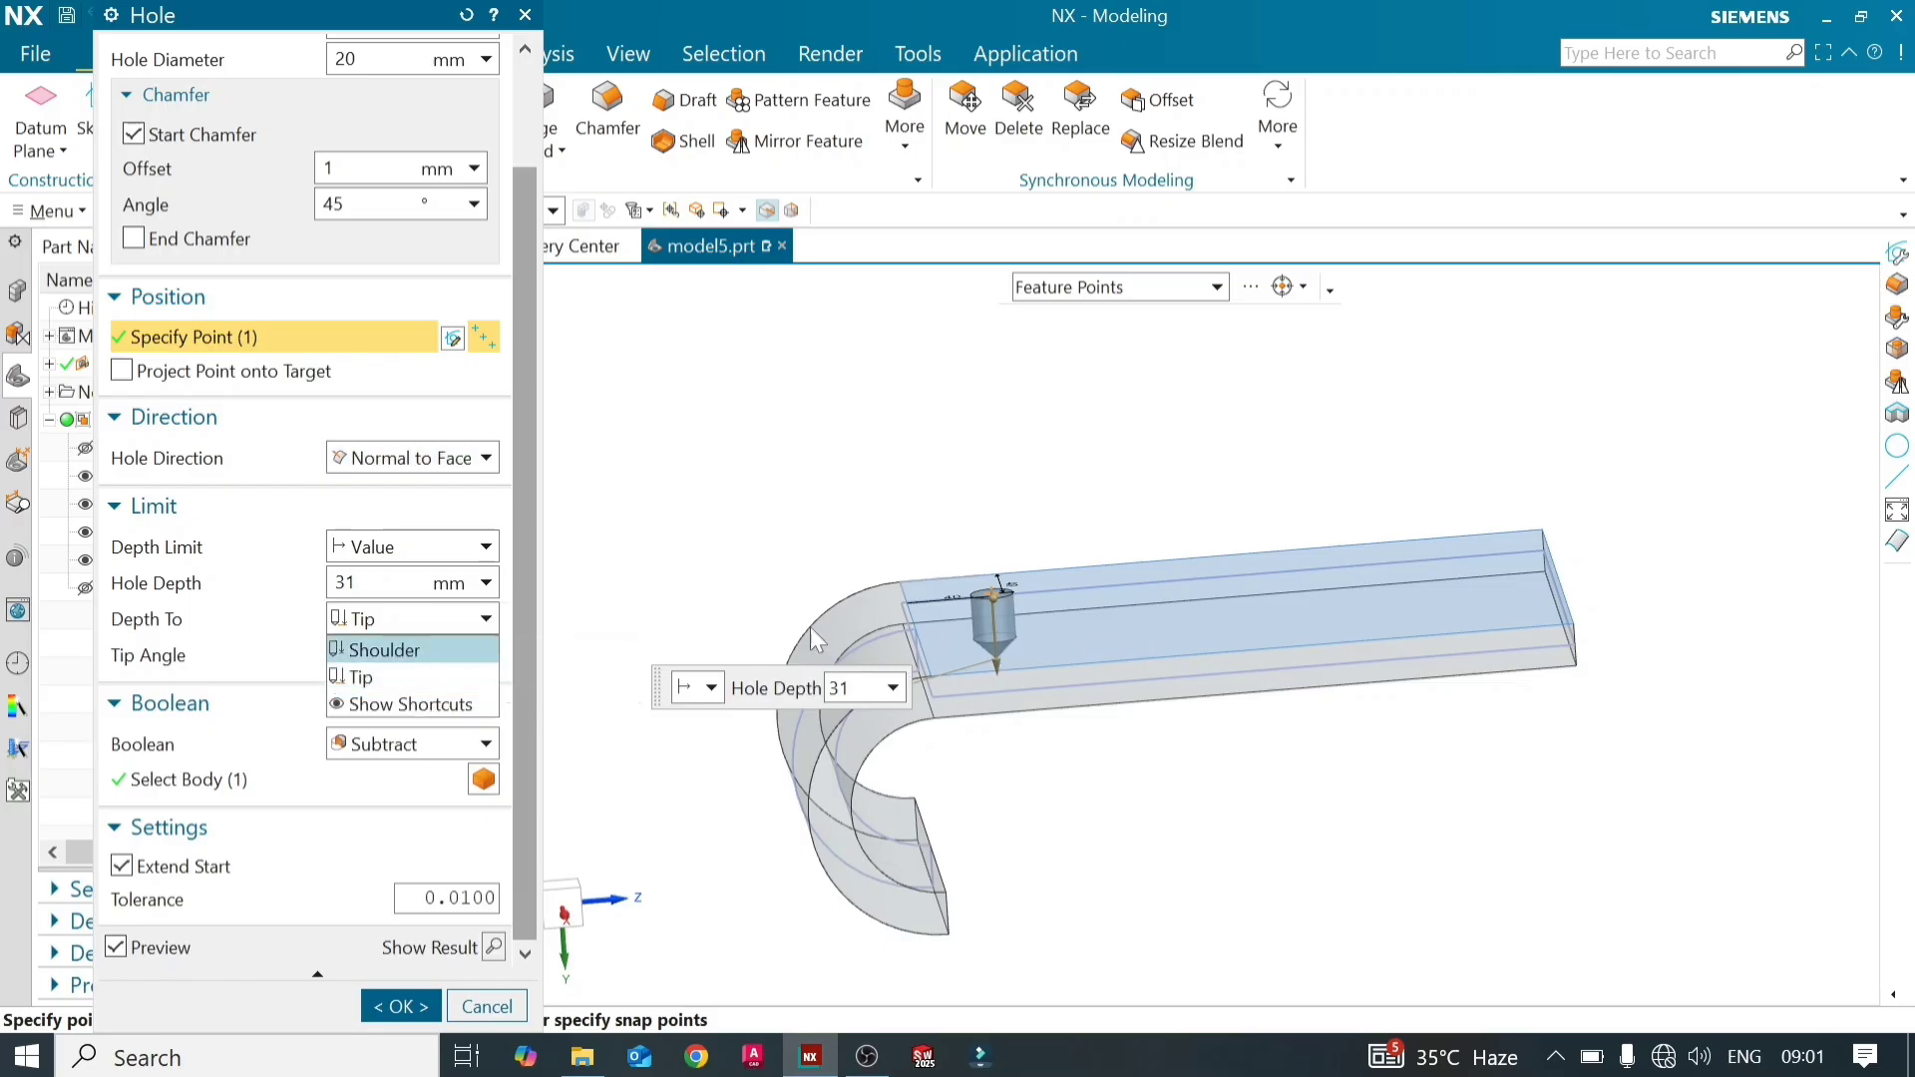
left_click(446, 666)
scroll(946, 678, "up", 6)
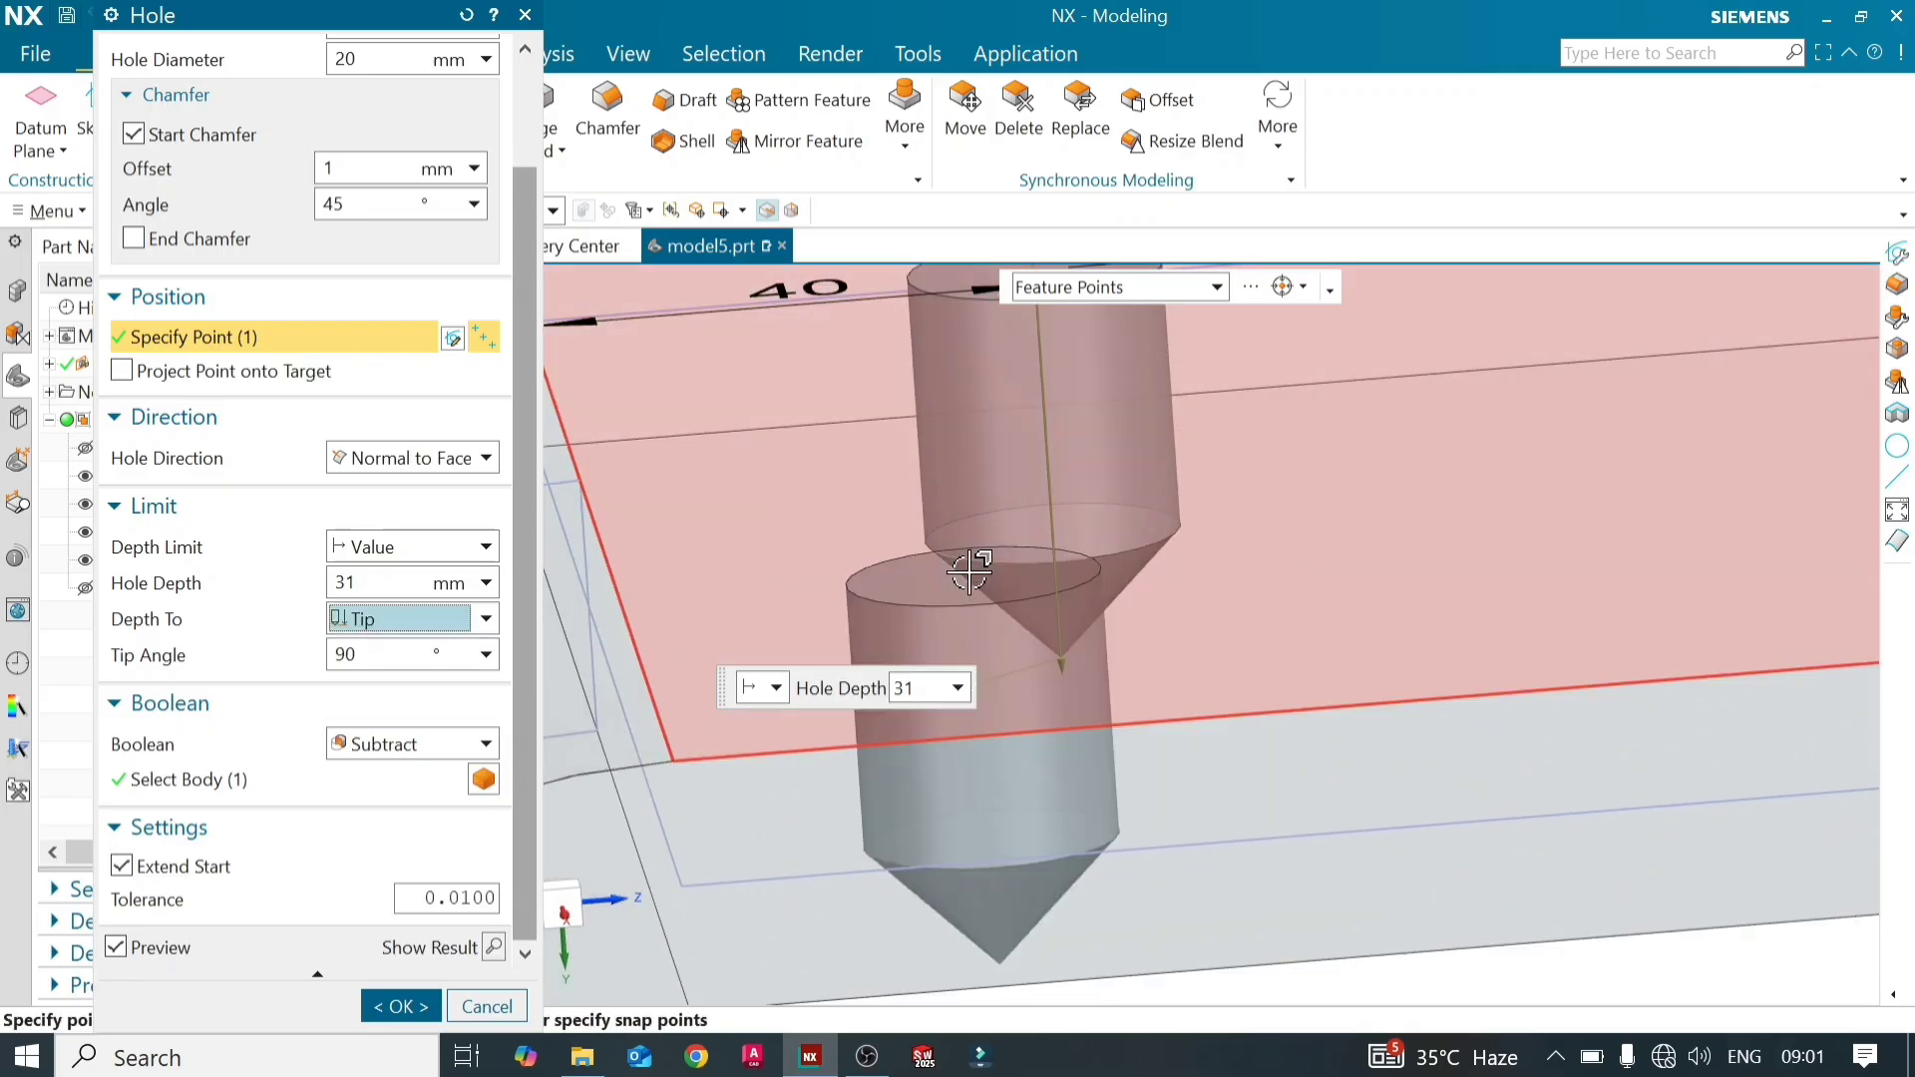
left_click(465, 628)
left_click(444, 649)
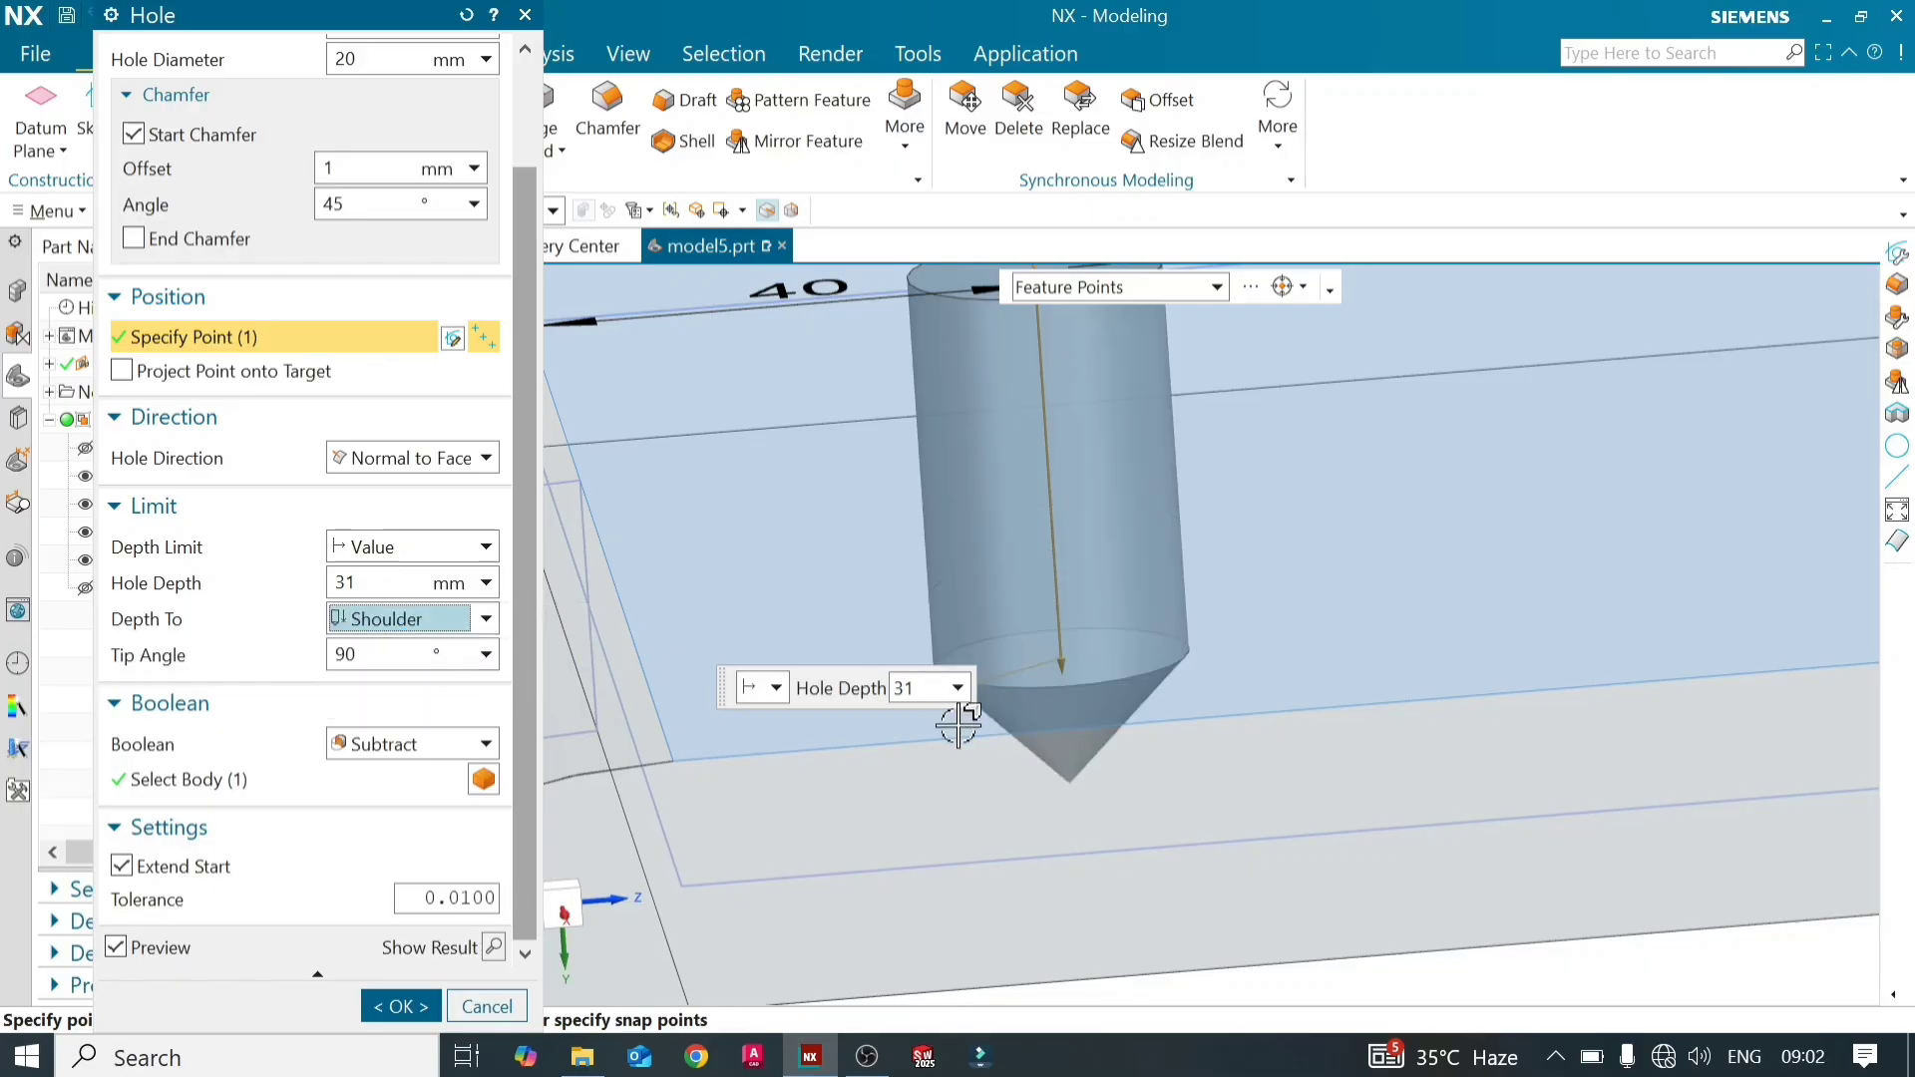
scroll(958, 726, "up", 3)
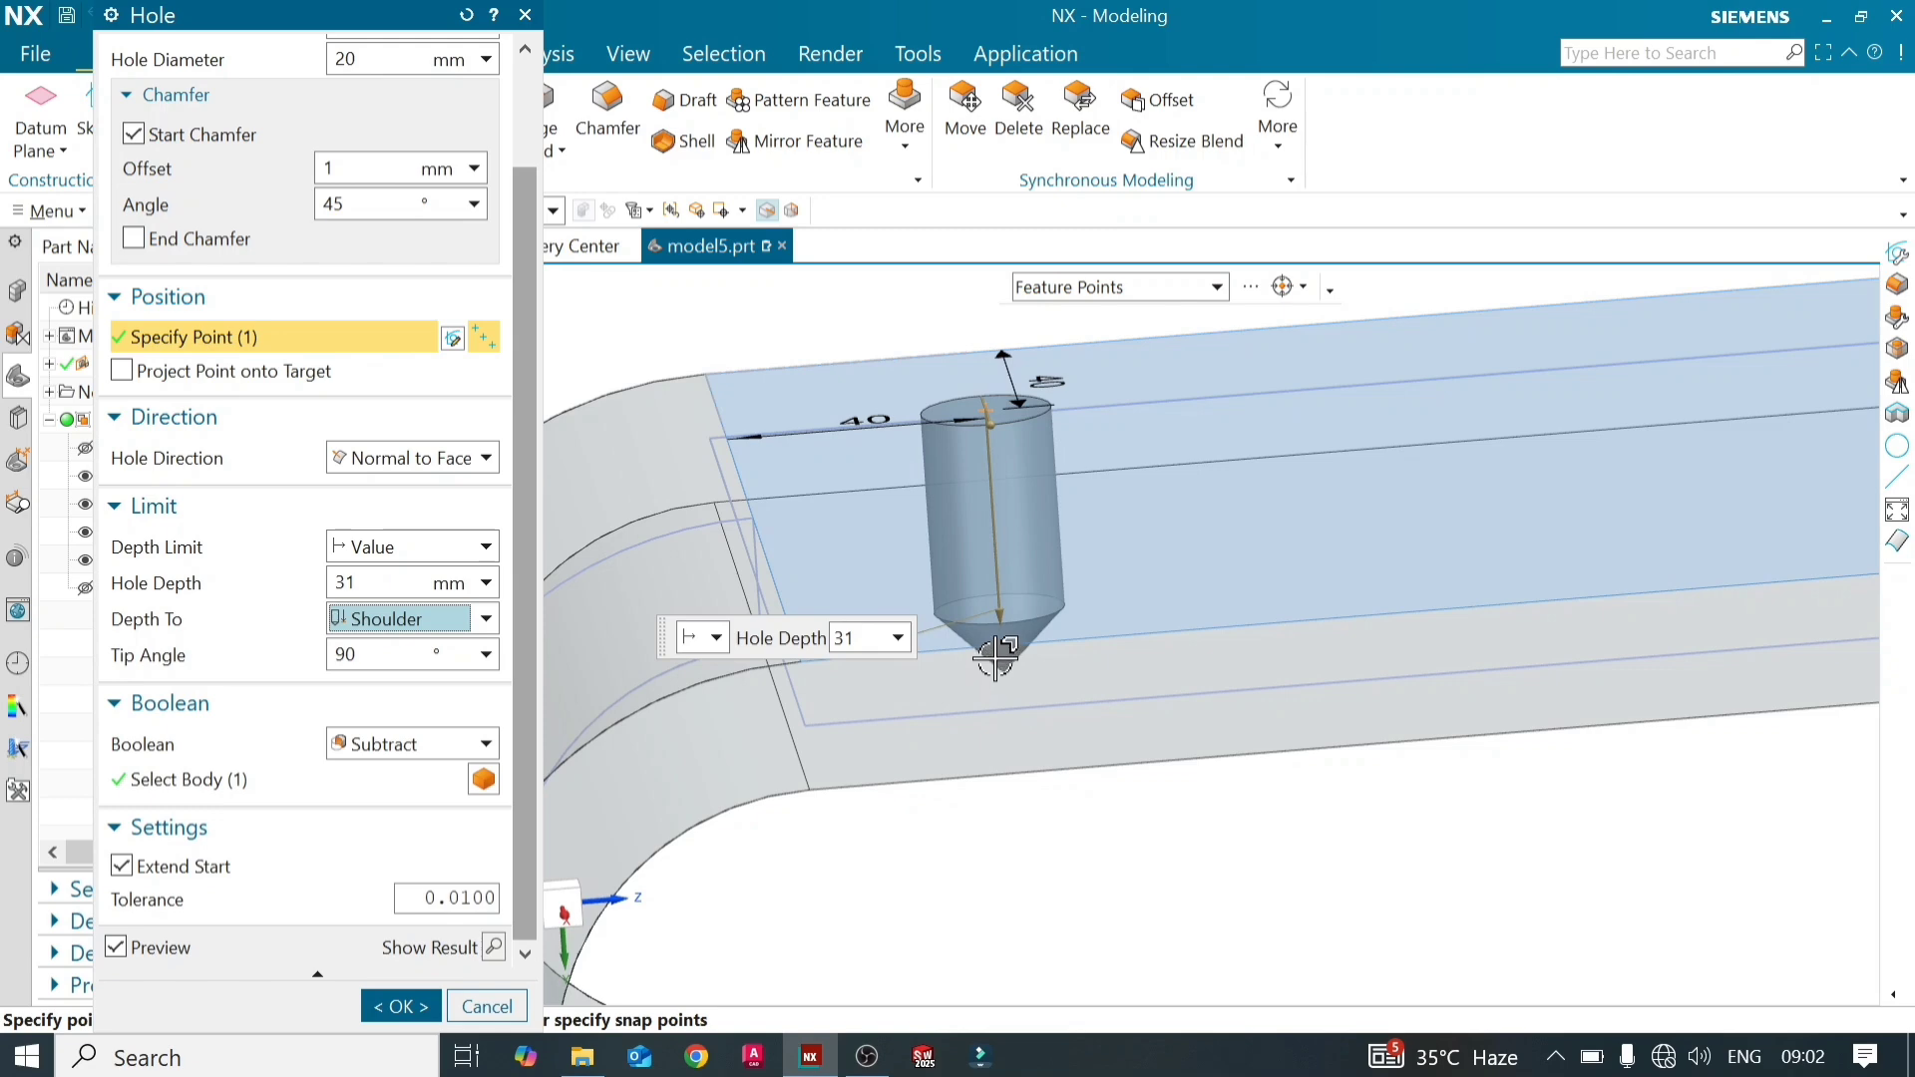
middle_click_drag(995, 658, 980, 615)
middle_click_drag(979, 623, 979, 636)
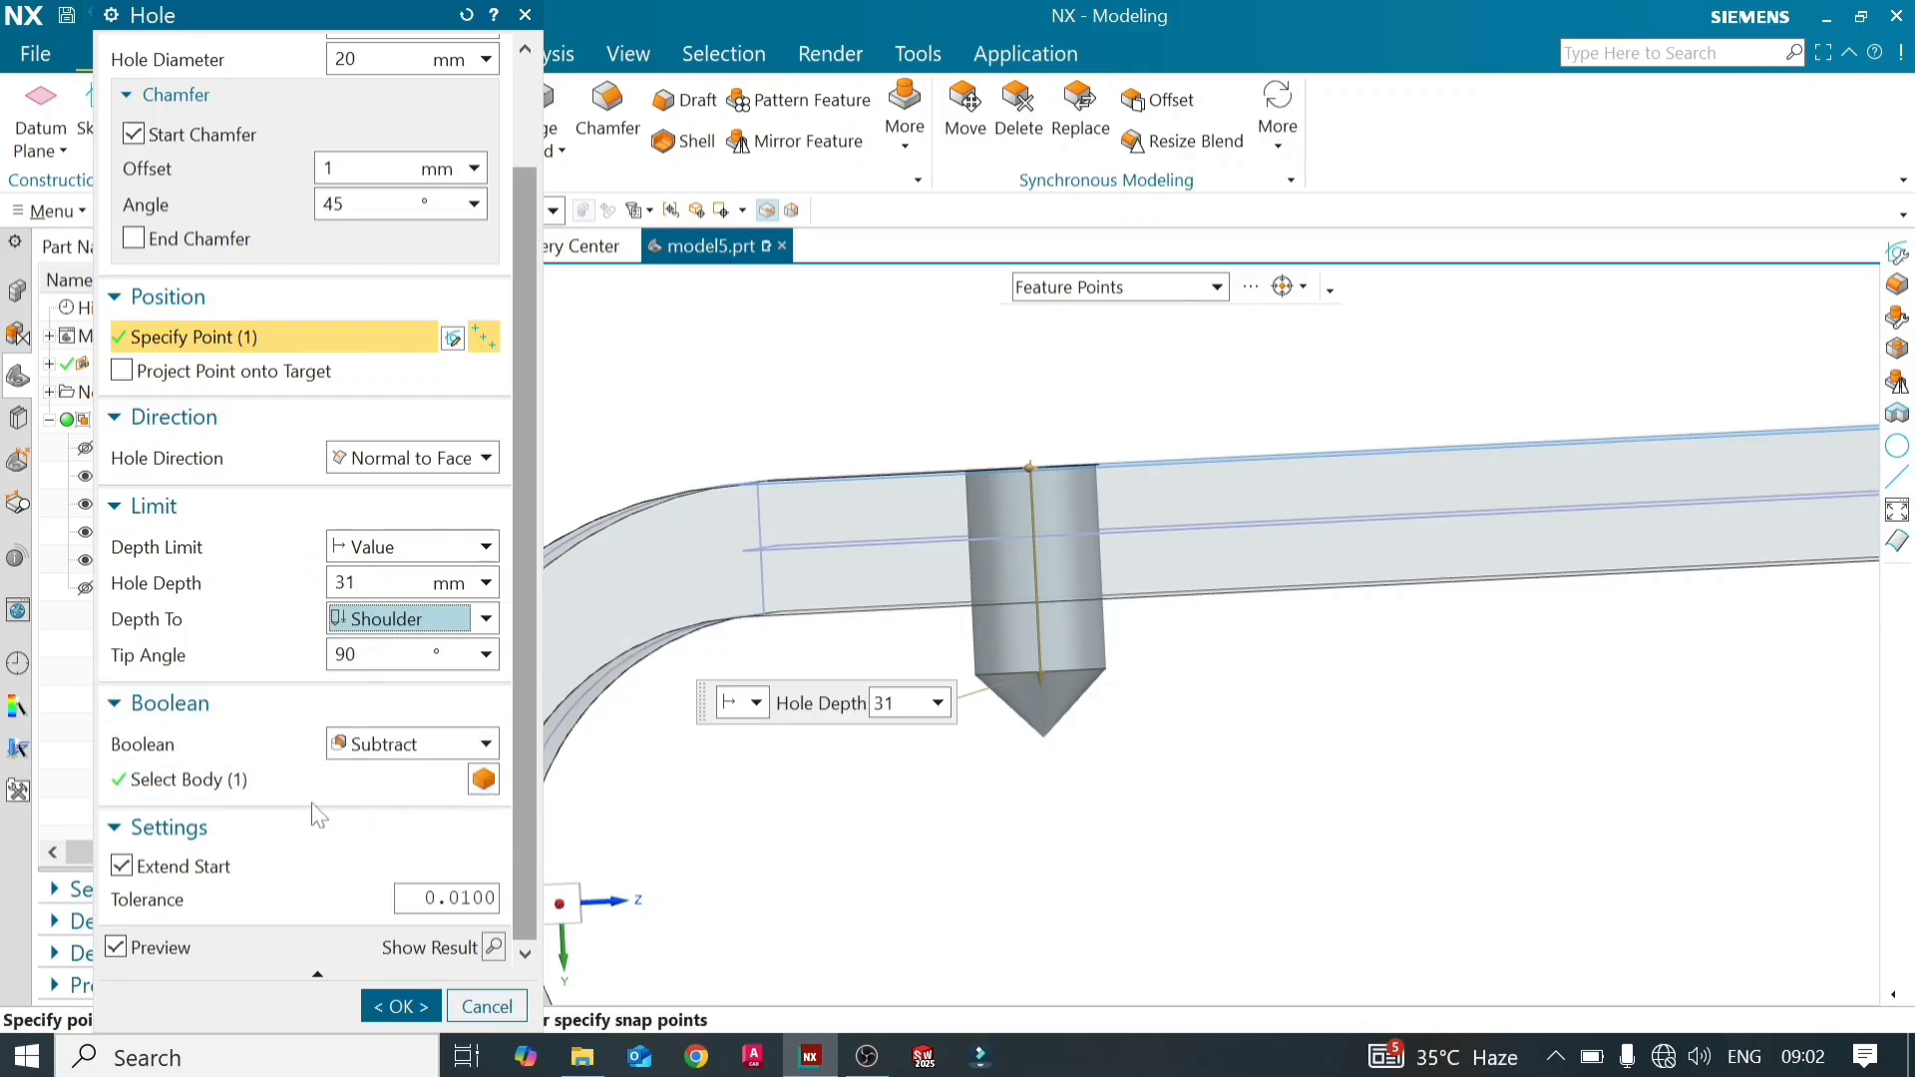
Change the hole type to Counterbored and examine its shape in the plate
left_click(200, 830)
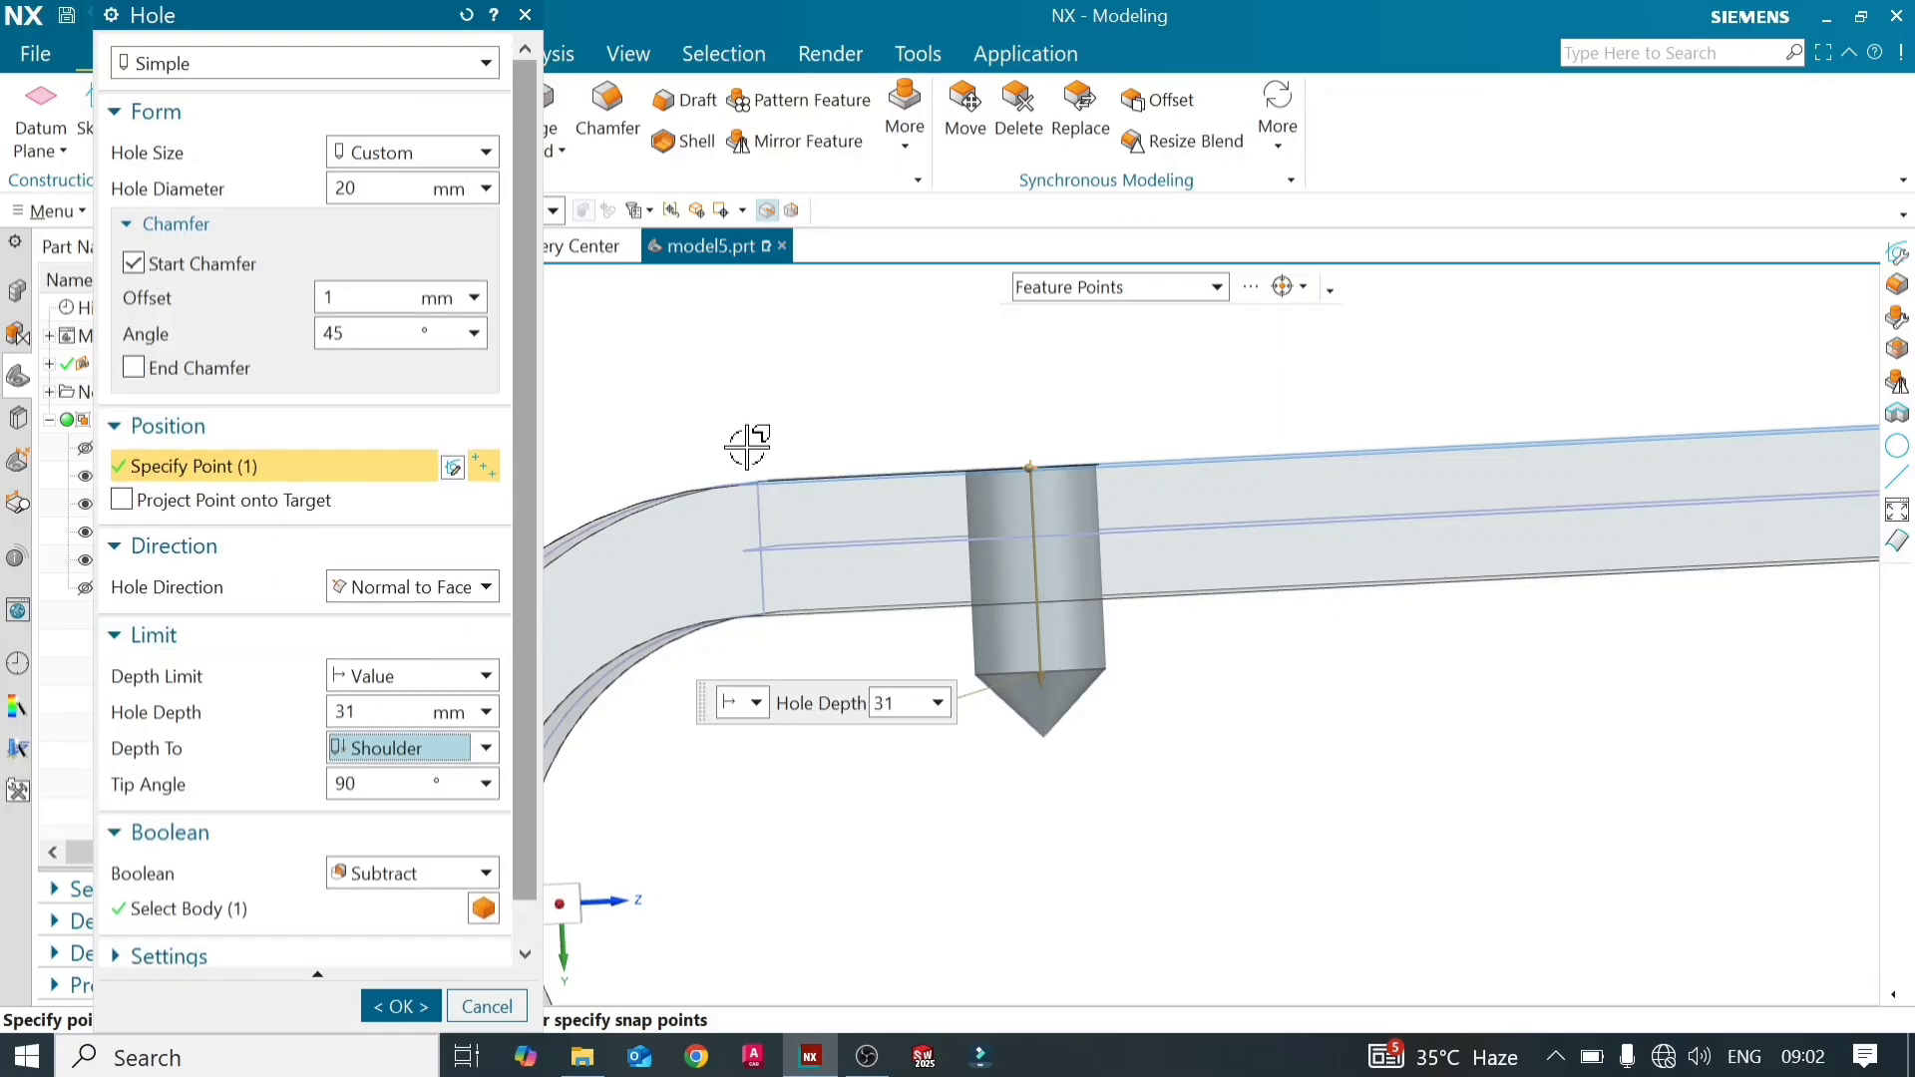
middle_click_drag(748, 447, 748, 461)
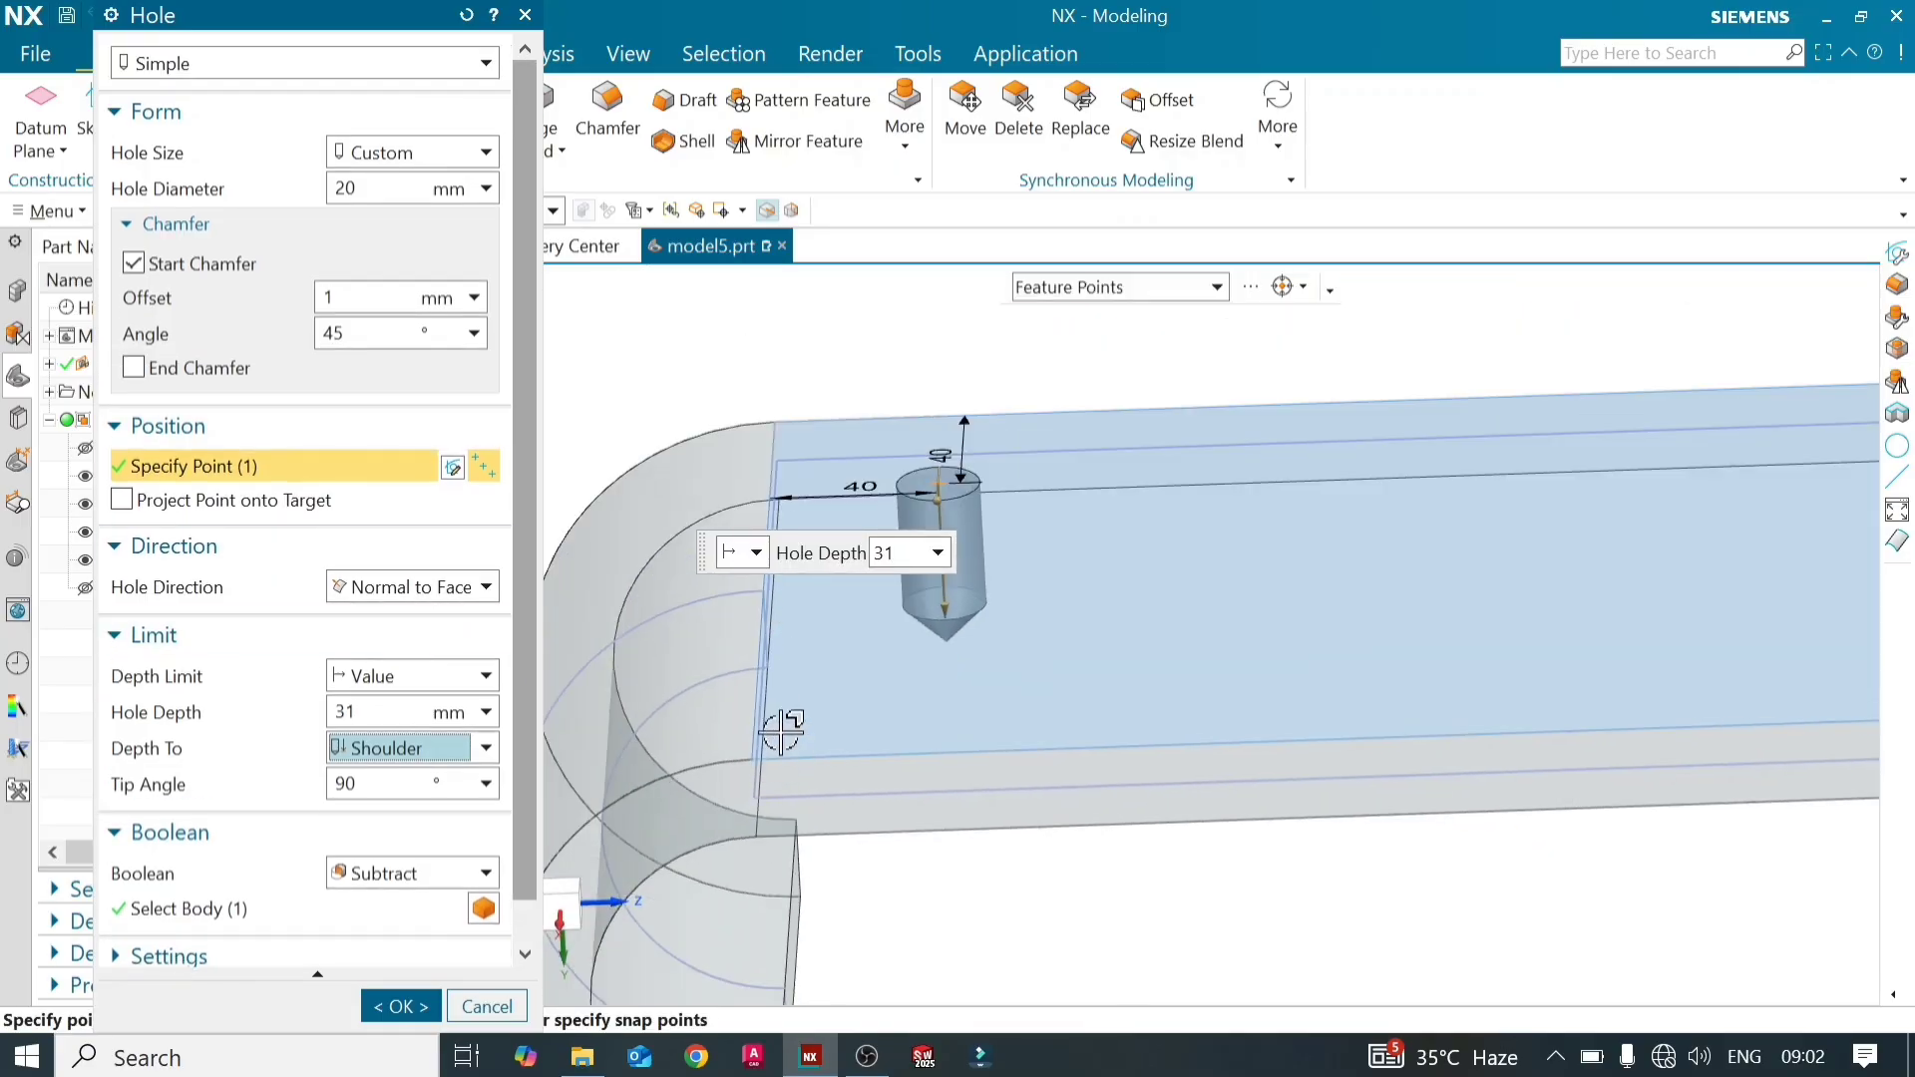
scroll(915, 462, "up", 2)
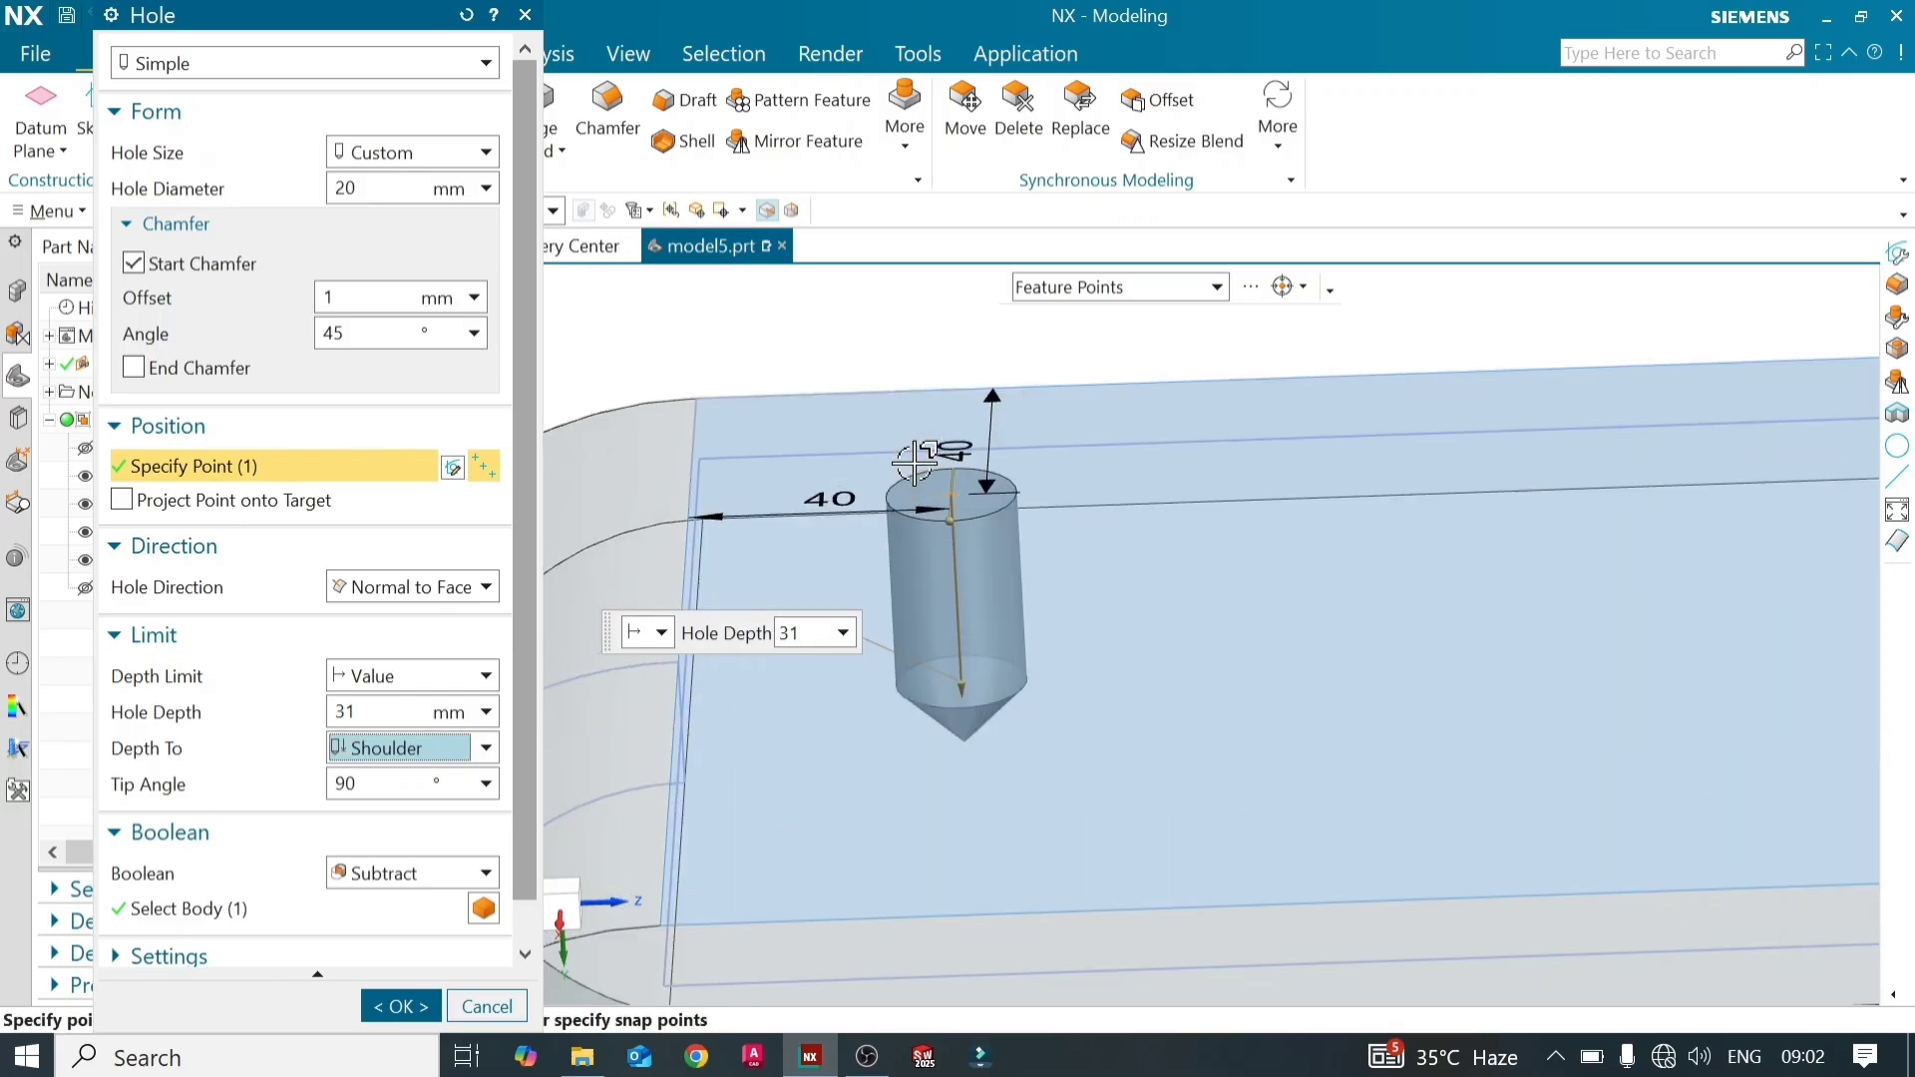
middle_click_drag(813, 419, 798, 498)
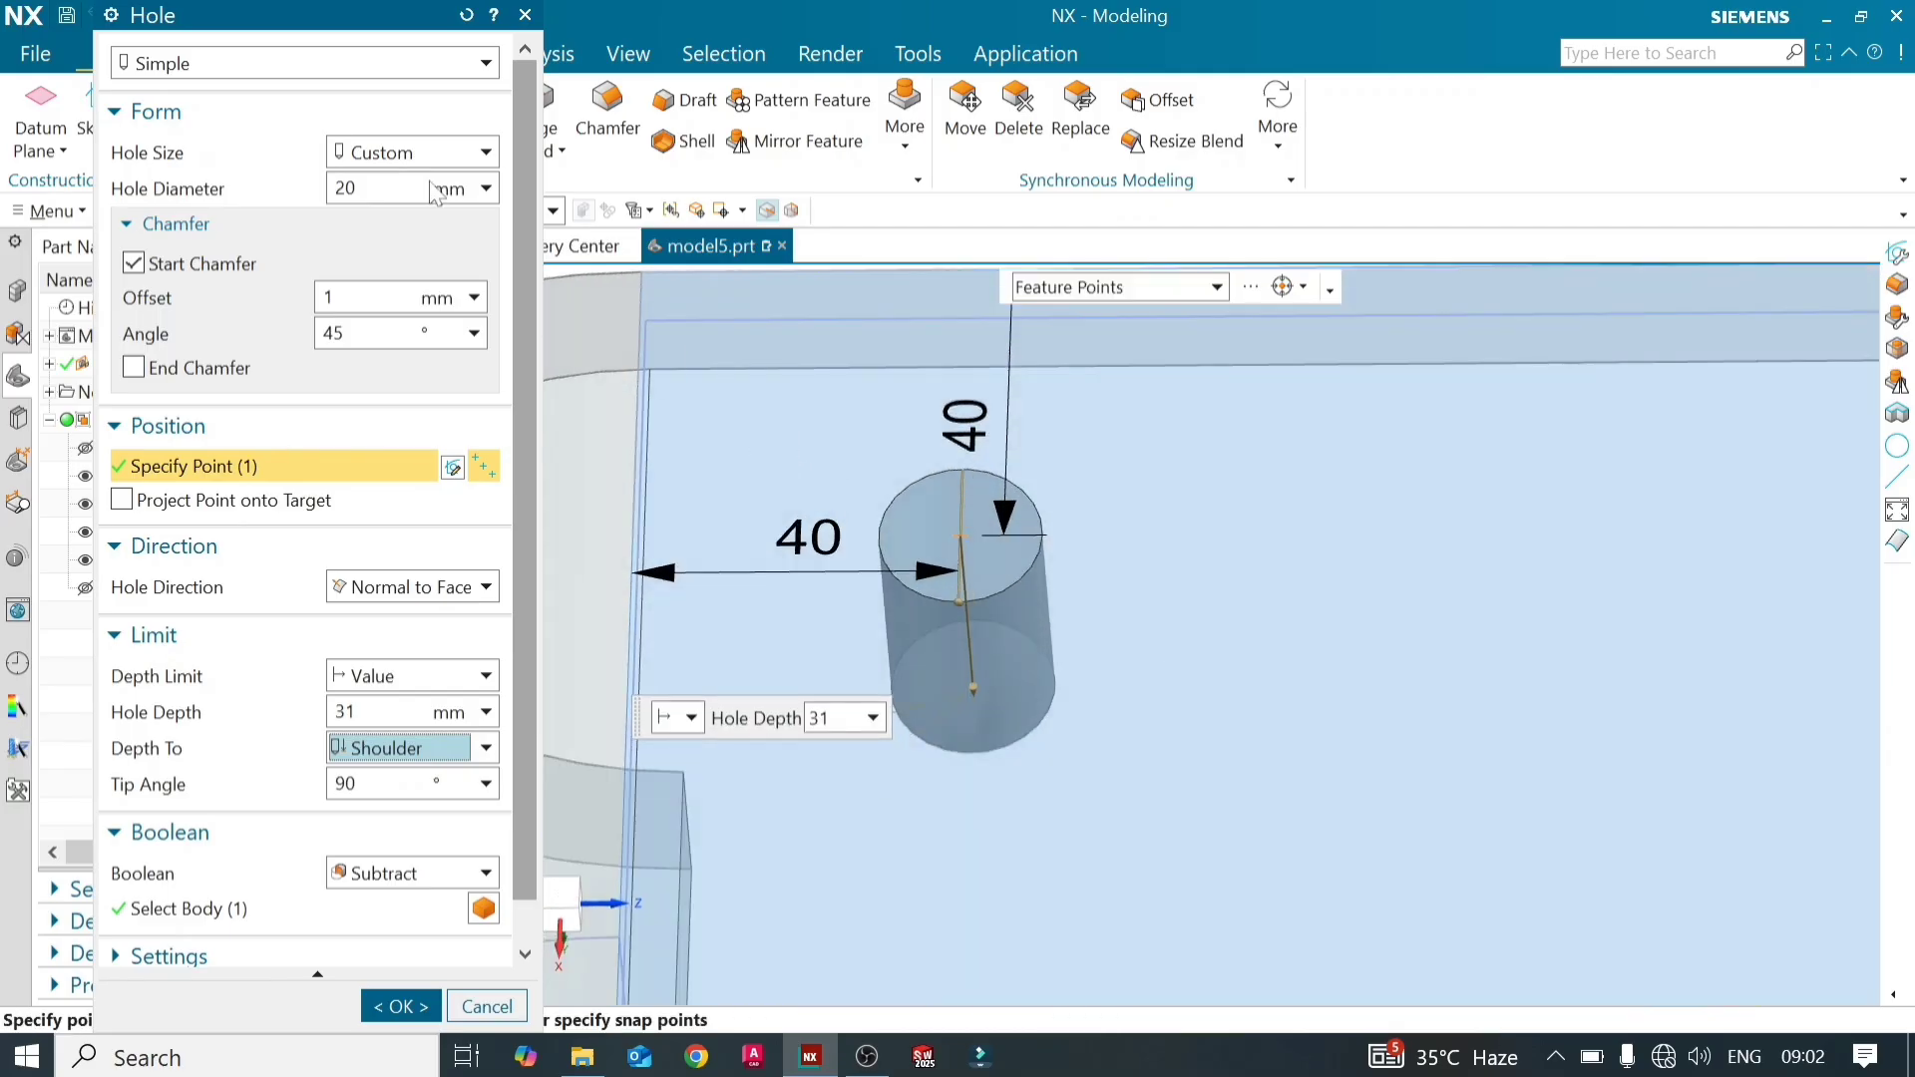
left_click(471, 63)
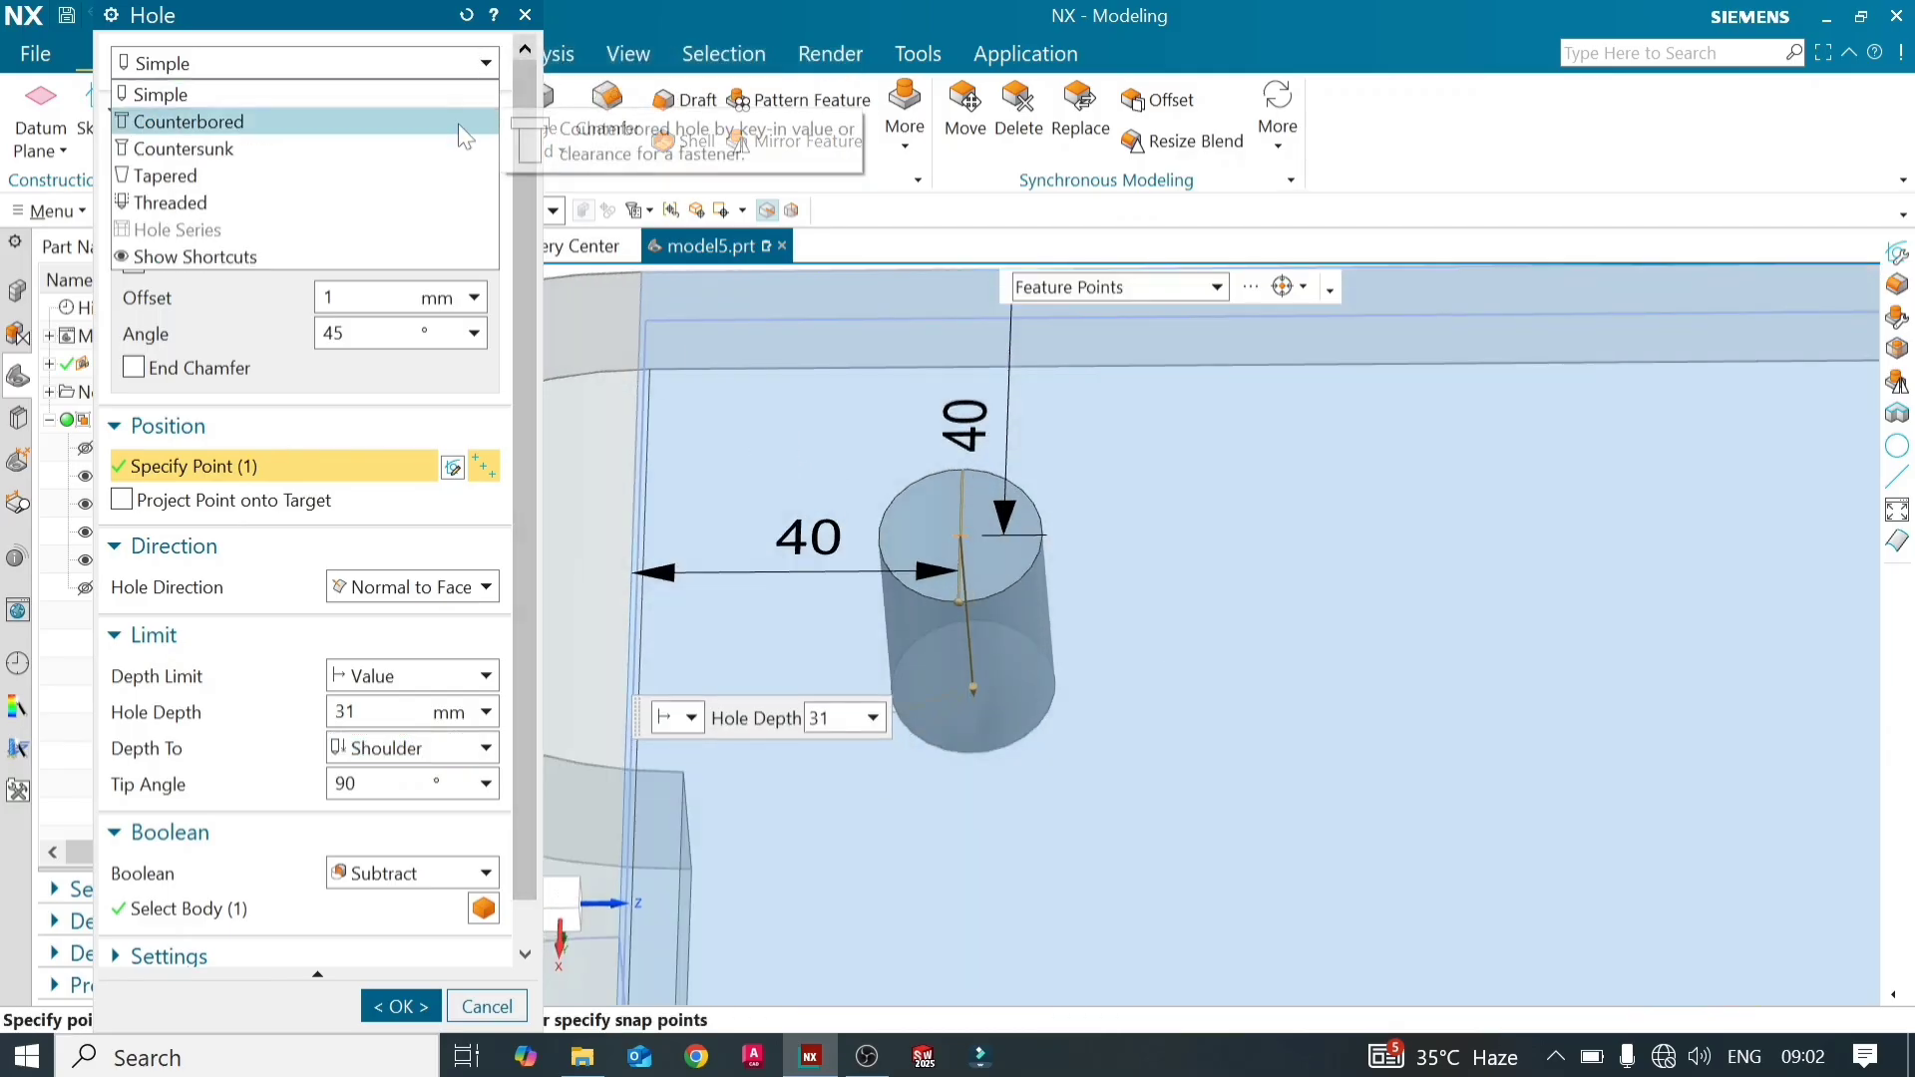
left_click(461, 123)
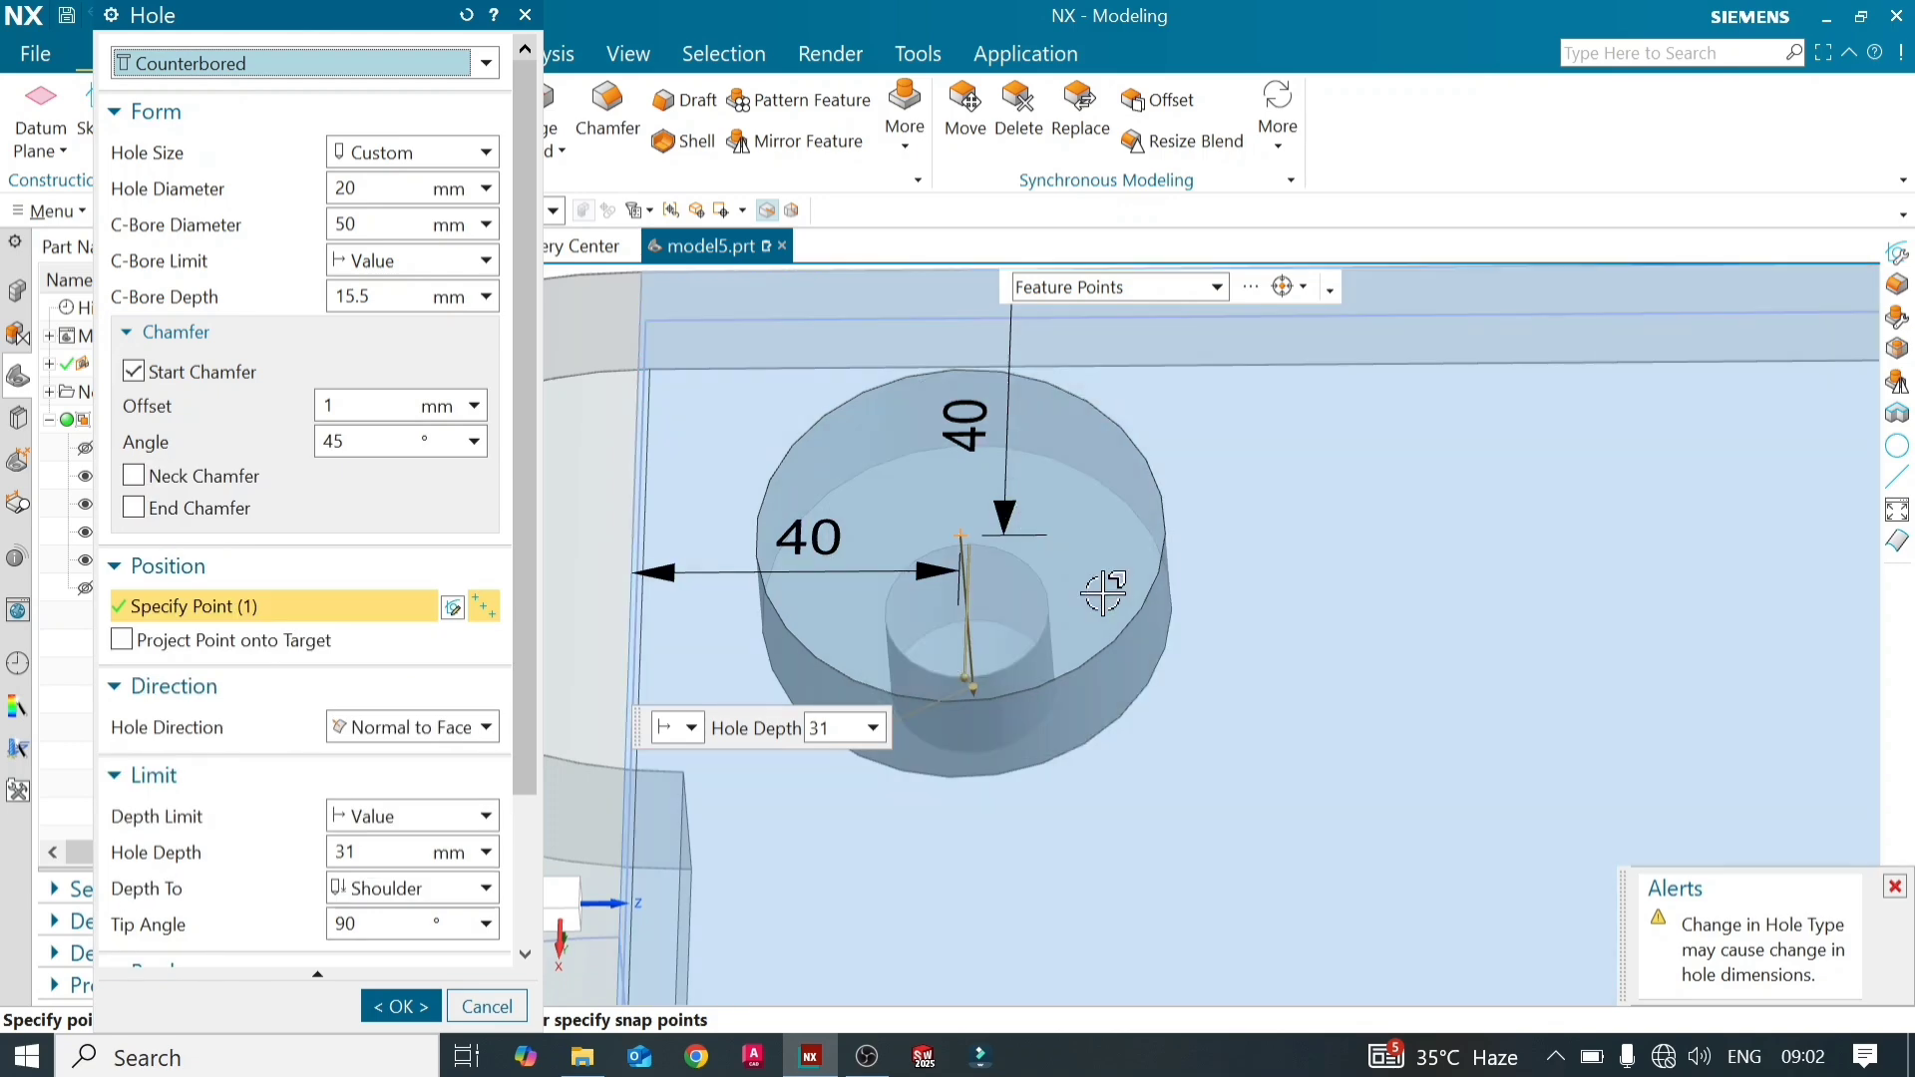
middle_click_drag(1030, 556, 966, 519)
scroll(1012, 507, "down", 5)
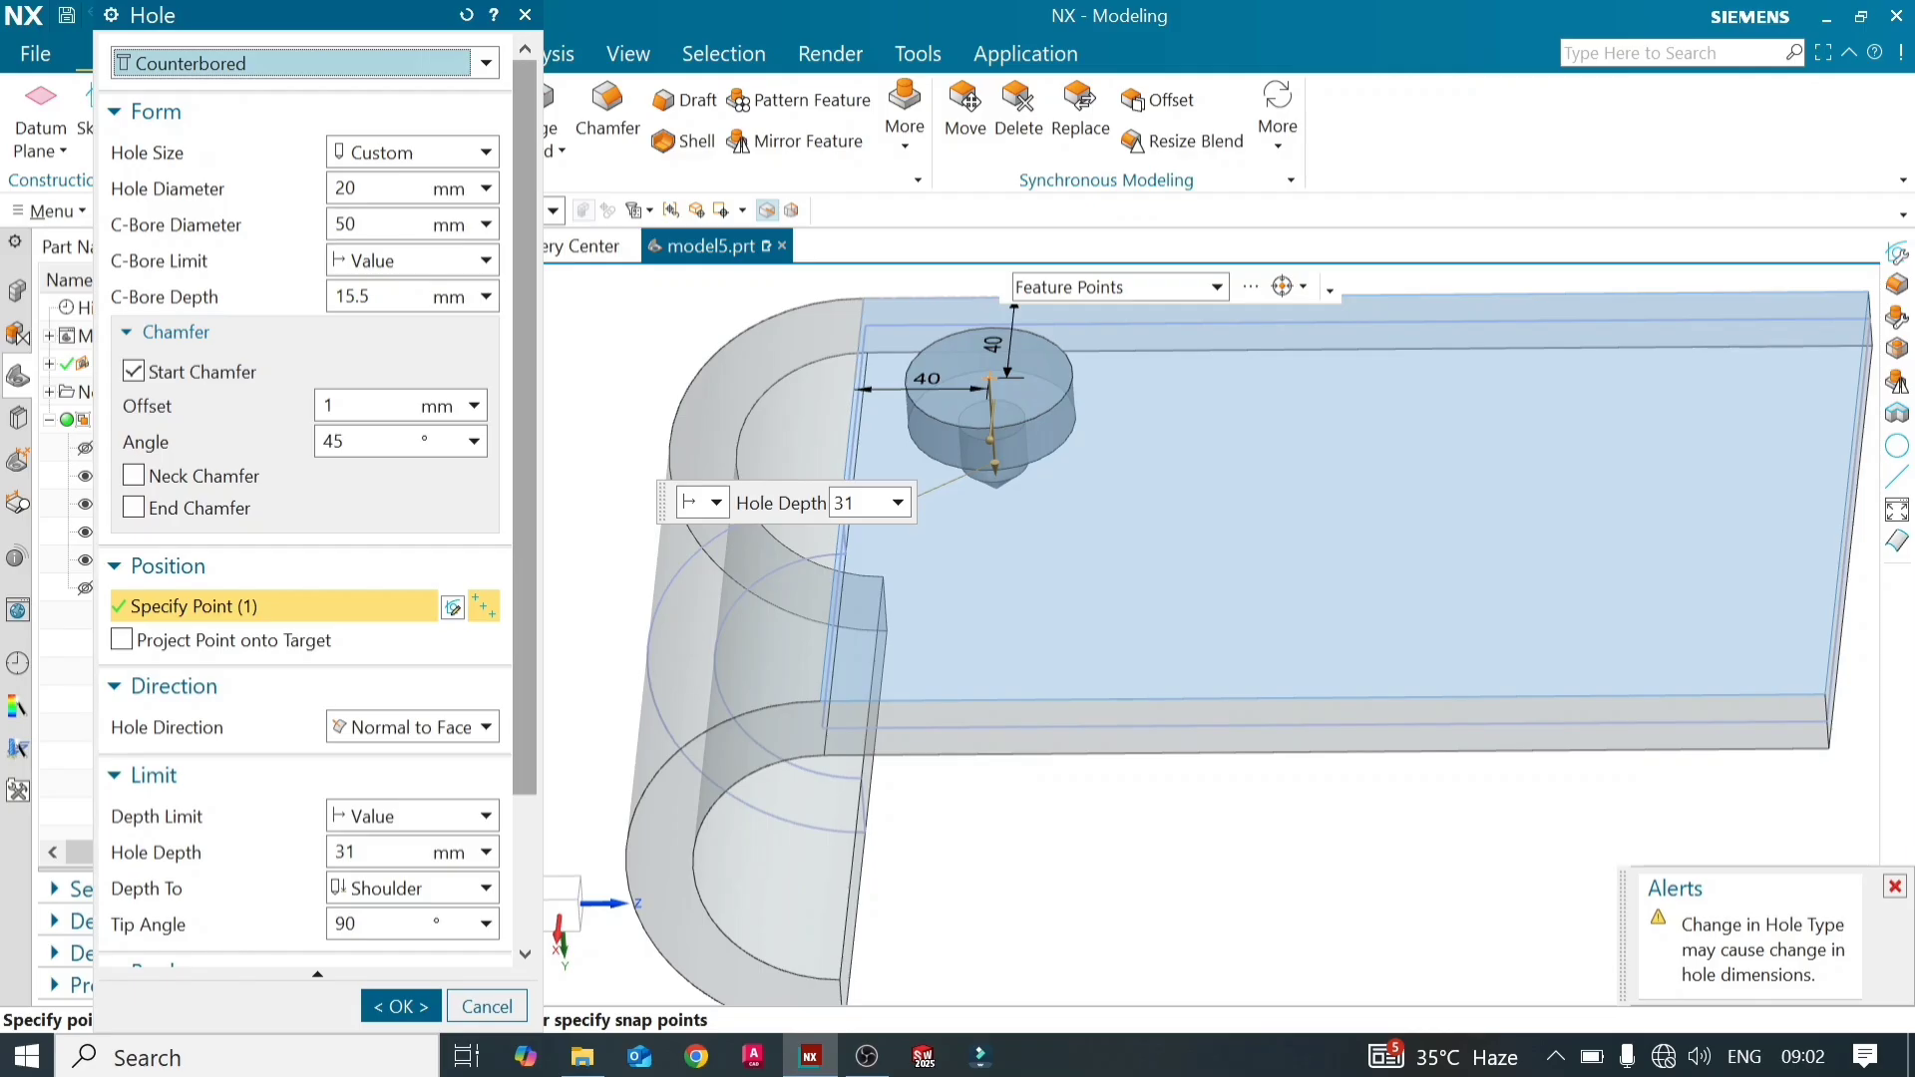
Set the counterbore diameter to 30 mm and the counterbore depth to 10 mm
double_click(346, 224)
type("3")
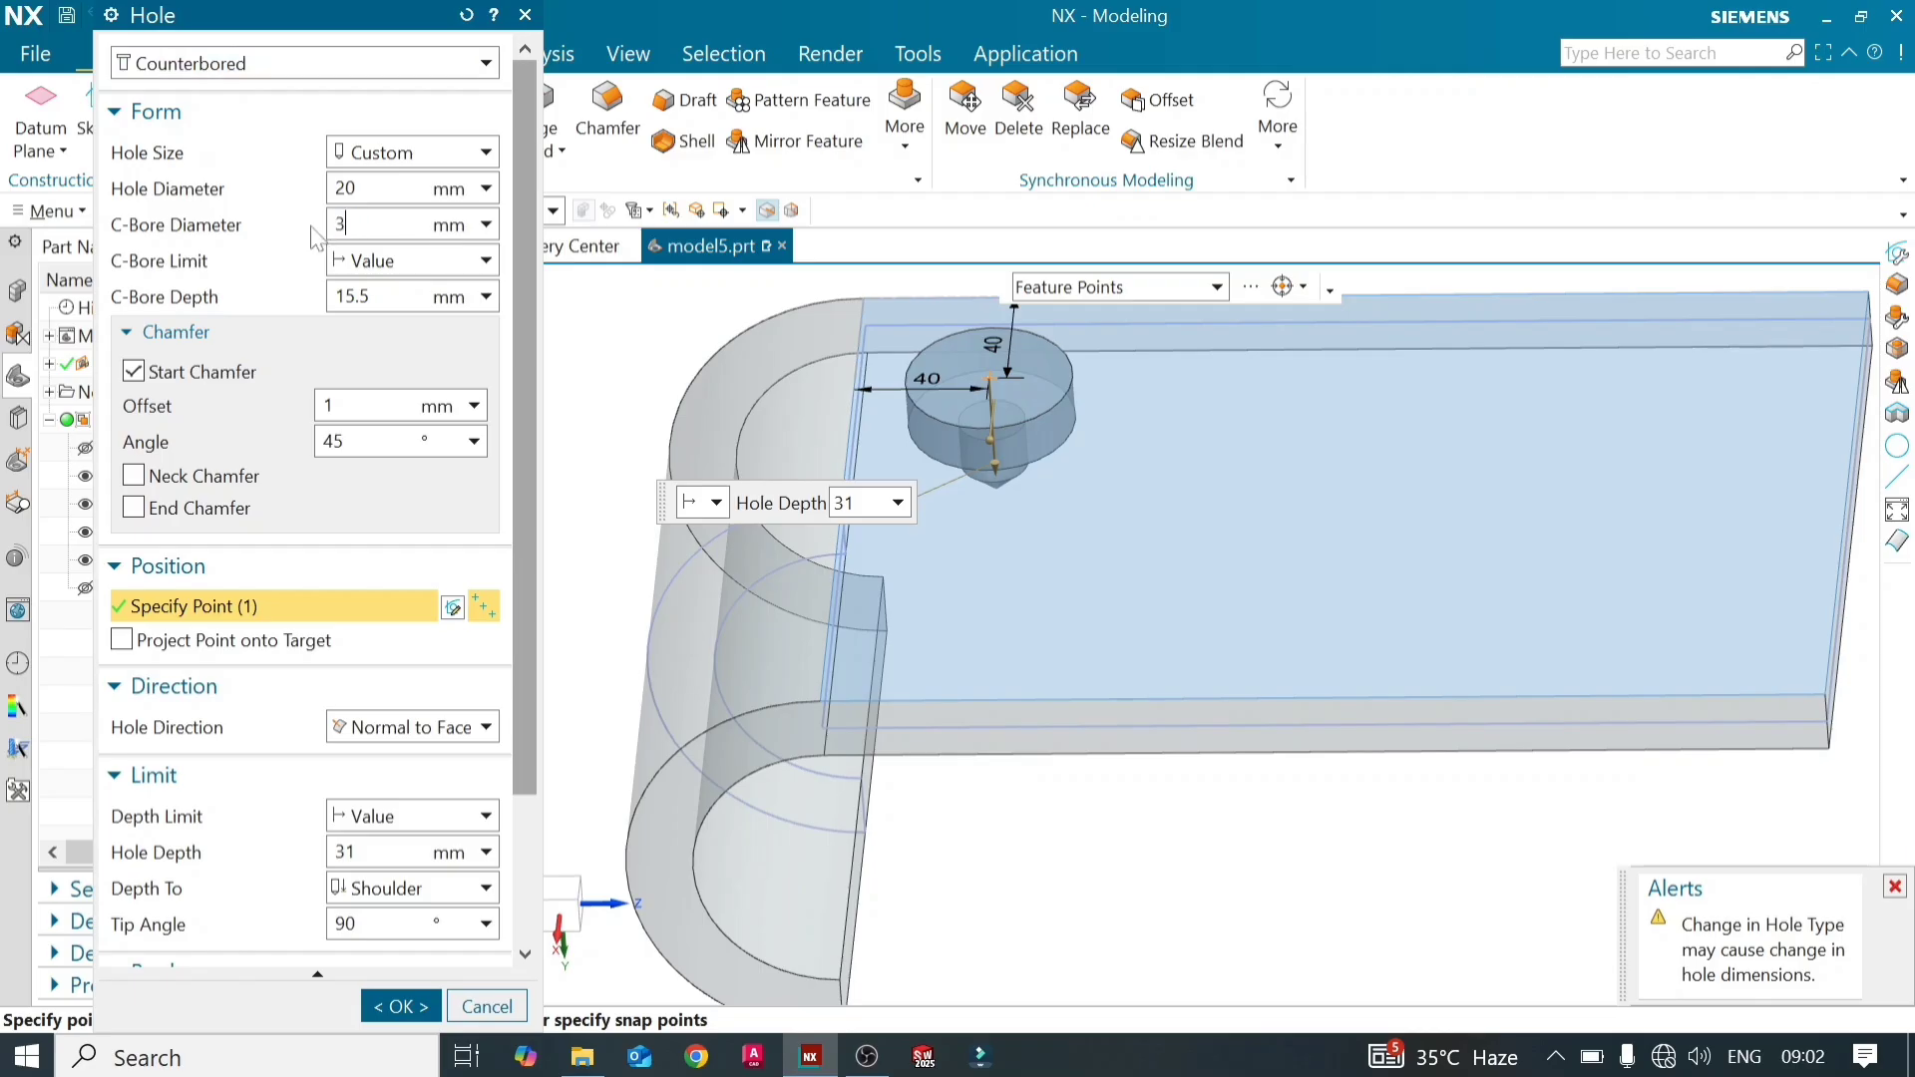
type("0")
key("Return")
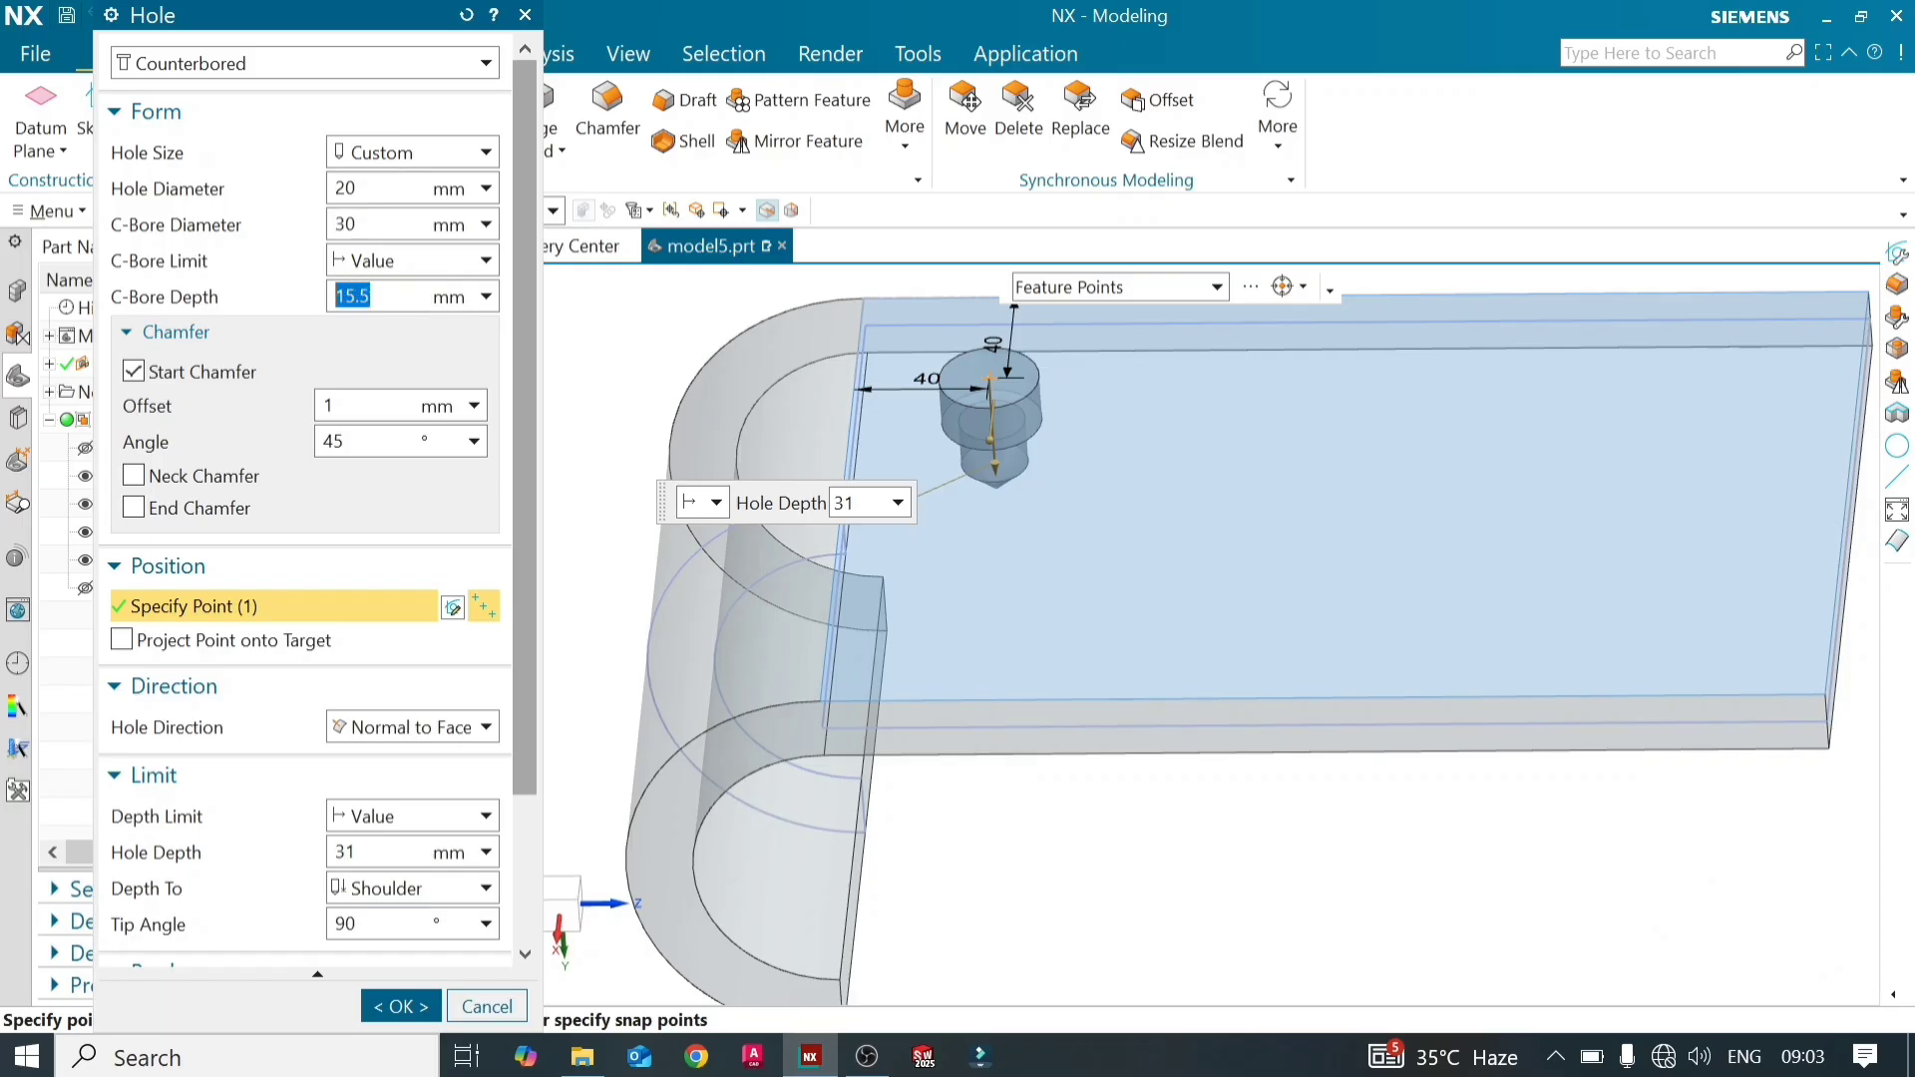
left_click(361, 289)
type("10")
key("Return")
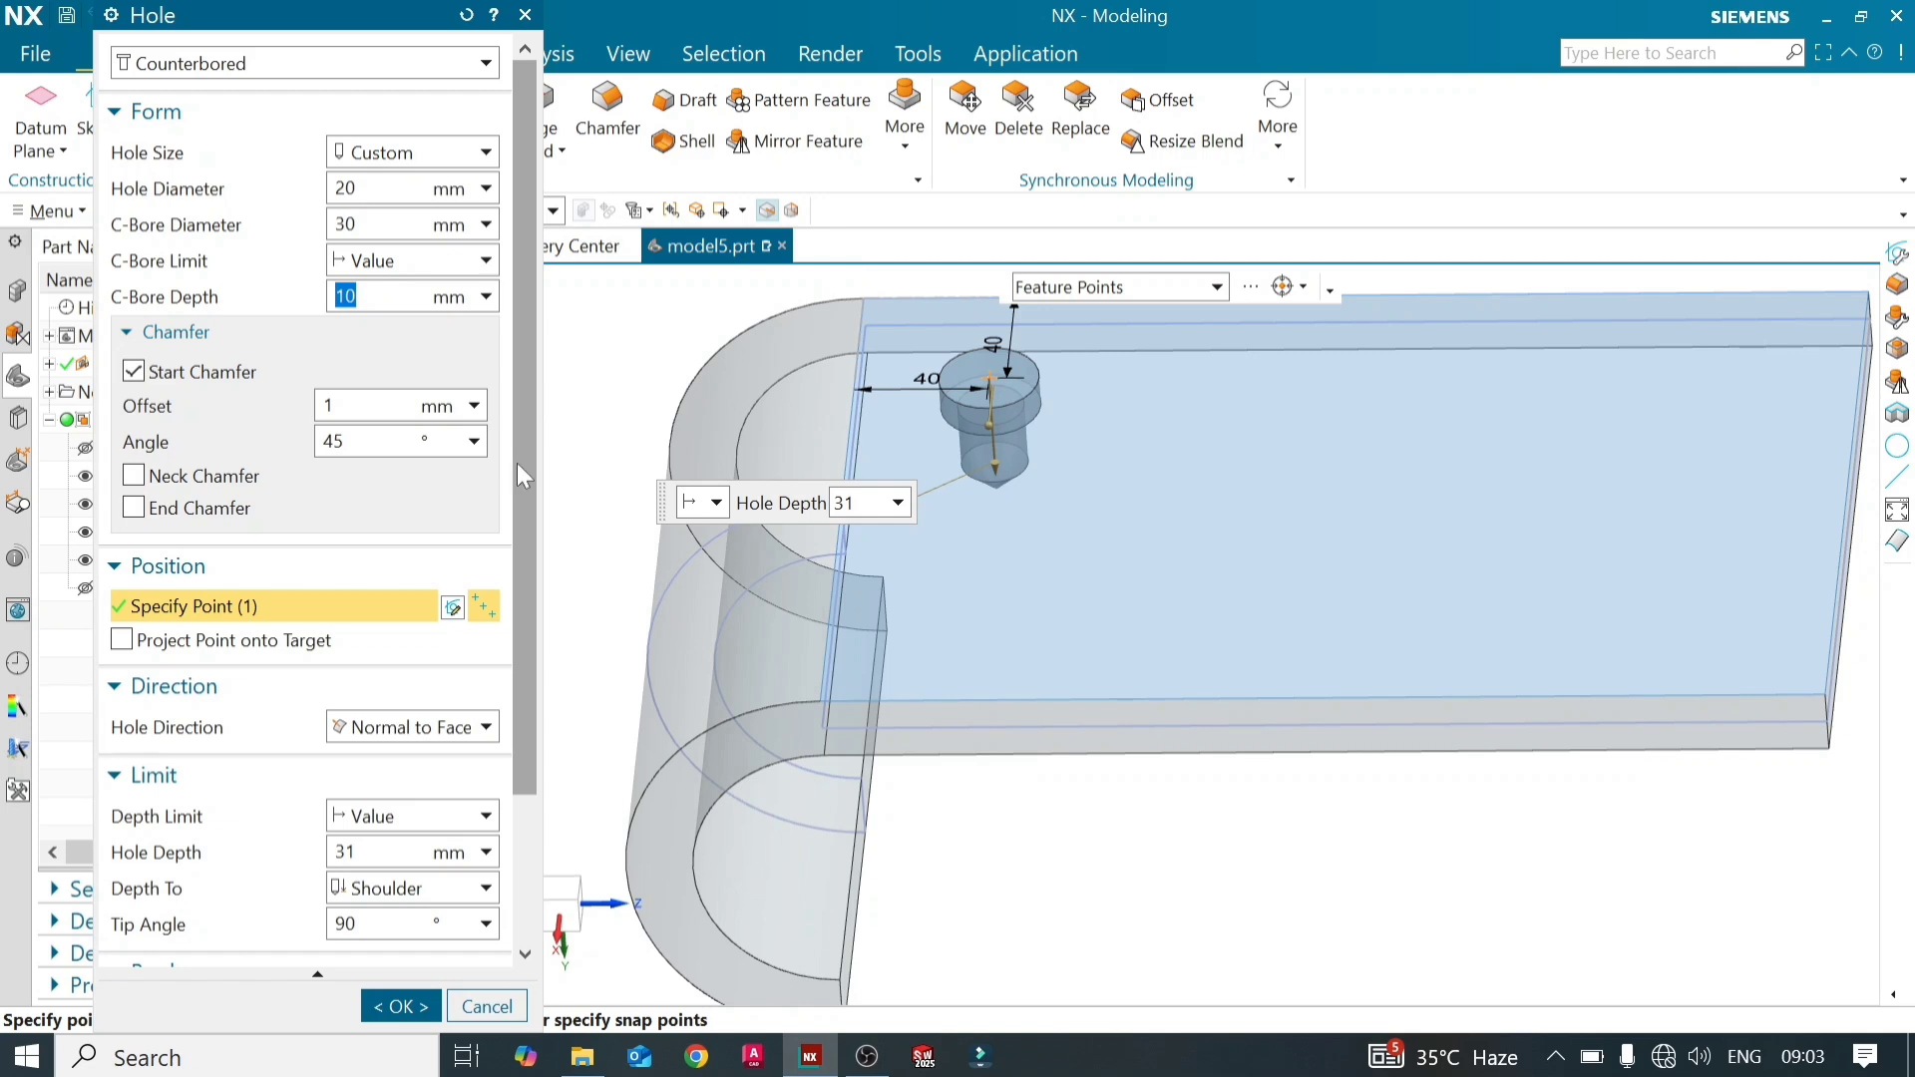
Preview the counterbored hole in the solid plate and accept the edit
scroll(521, 547, "down", 3)
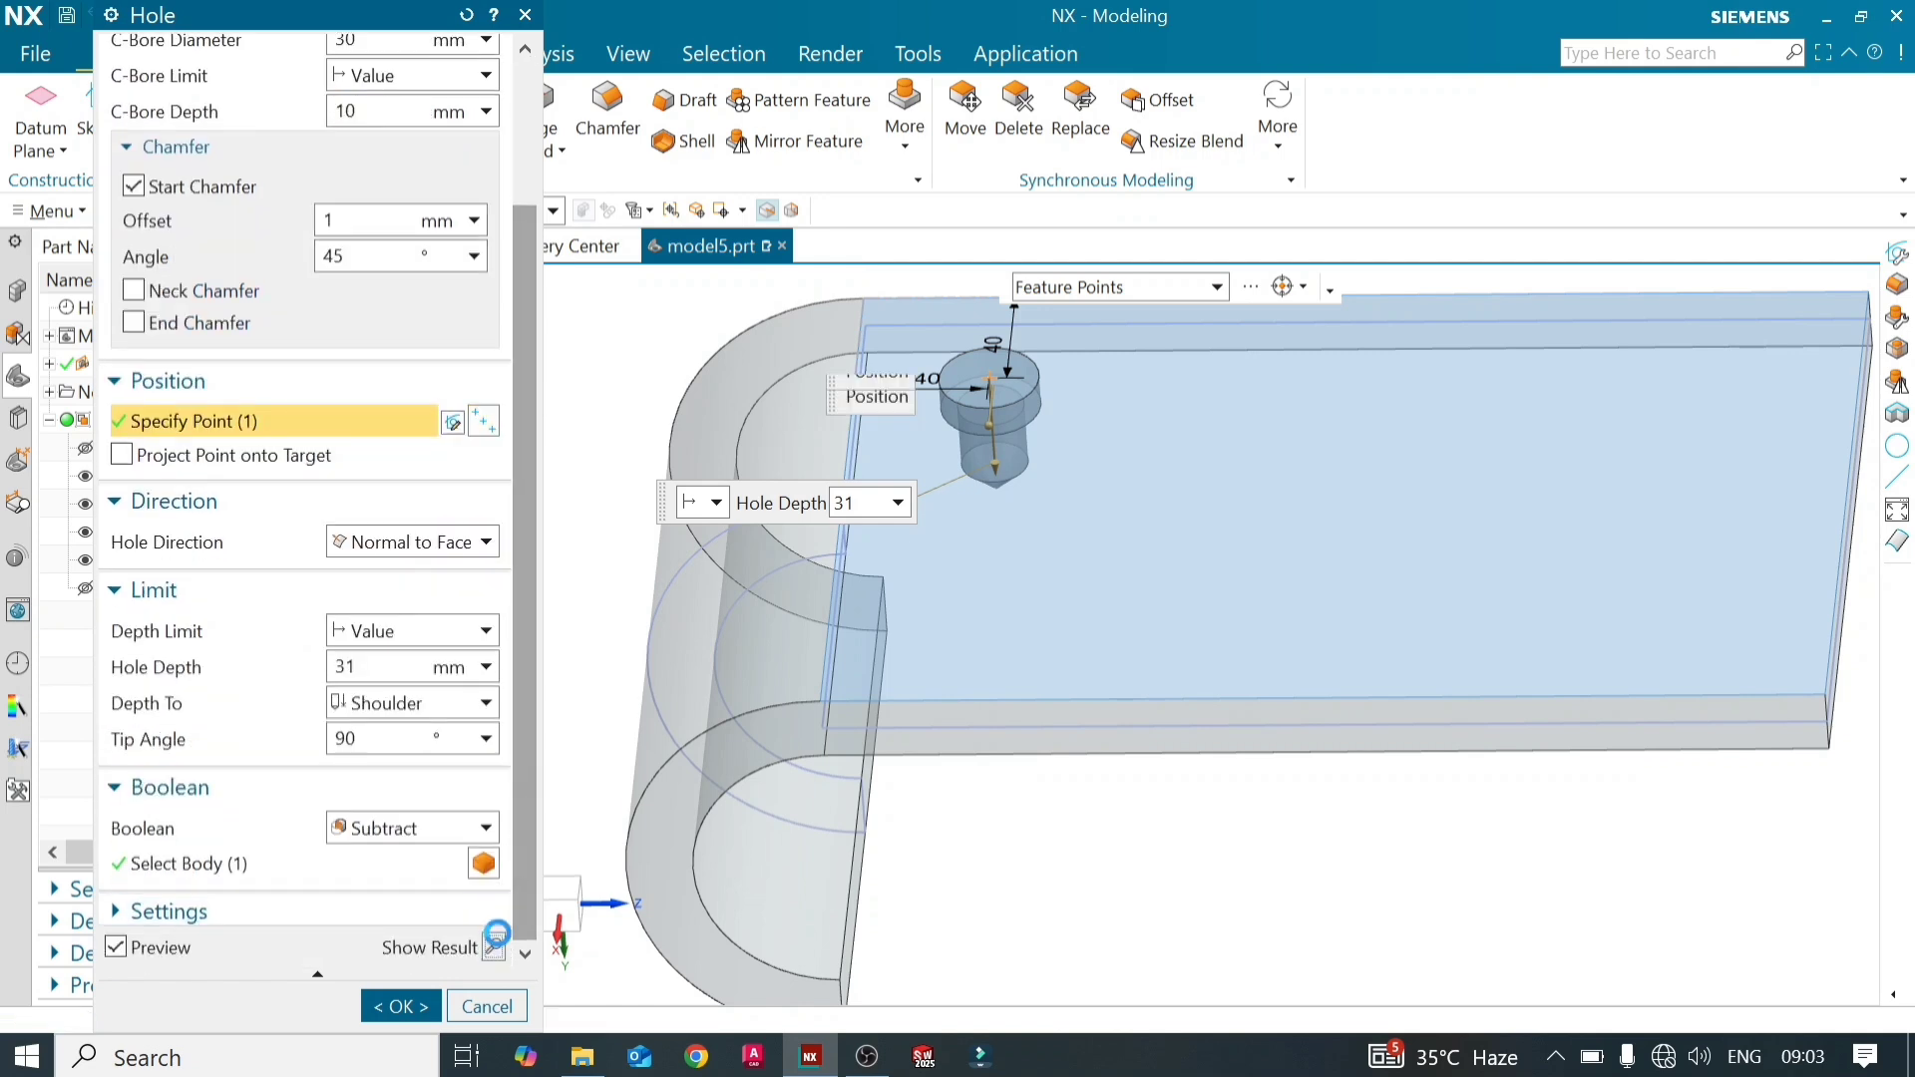
left_click(496, 935)
mouse_move(983, 492)
middle_mouse_down()
mouse_move(1003, 546)
mouse_move(996, 414)
mouse_move(991, 496)
middle_mouse_up()
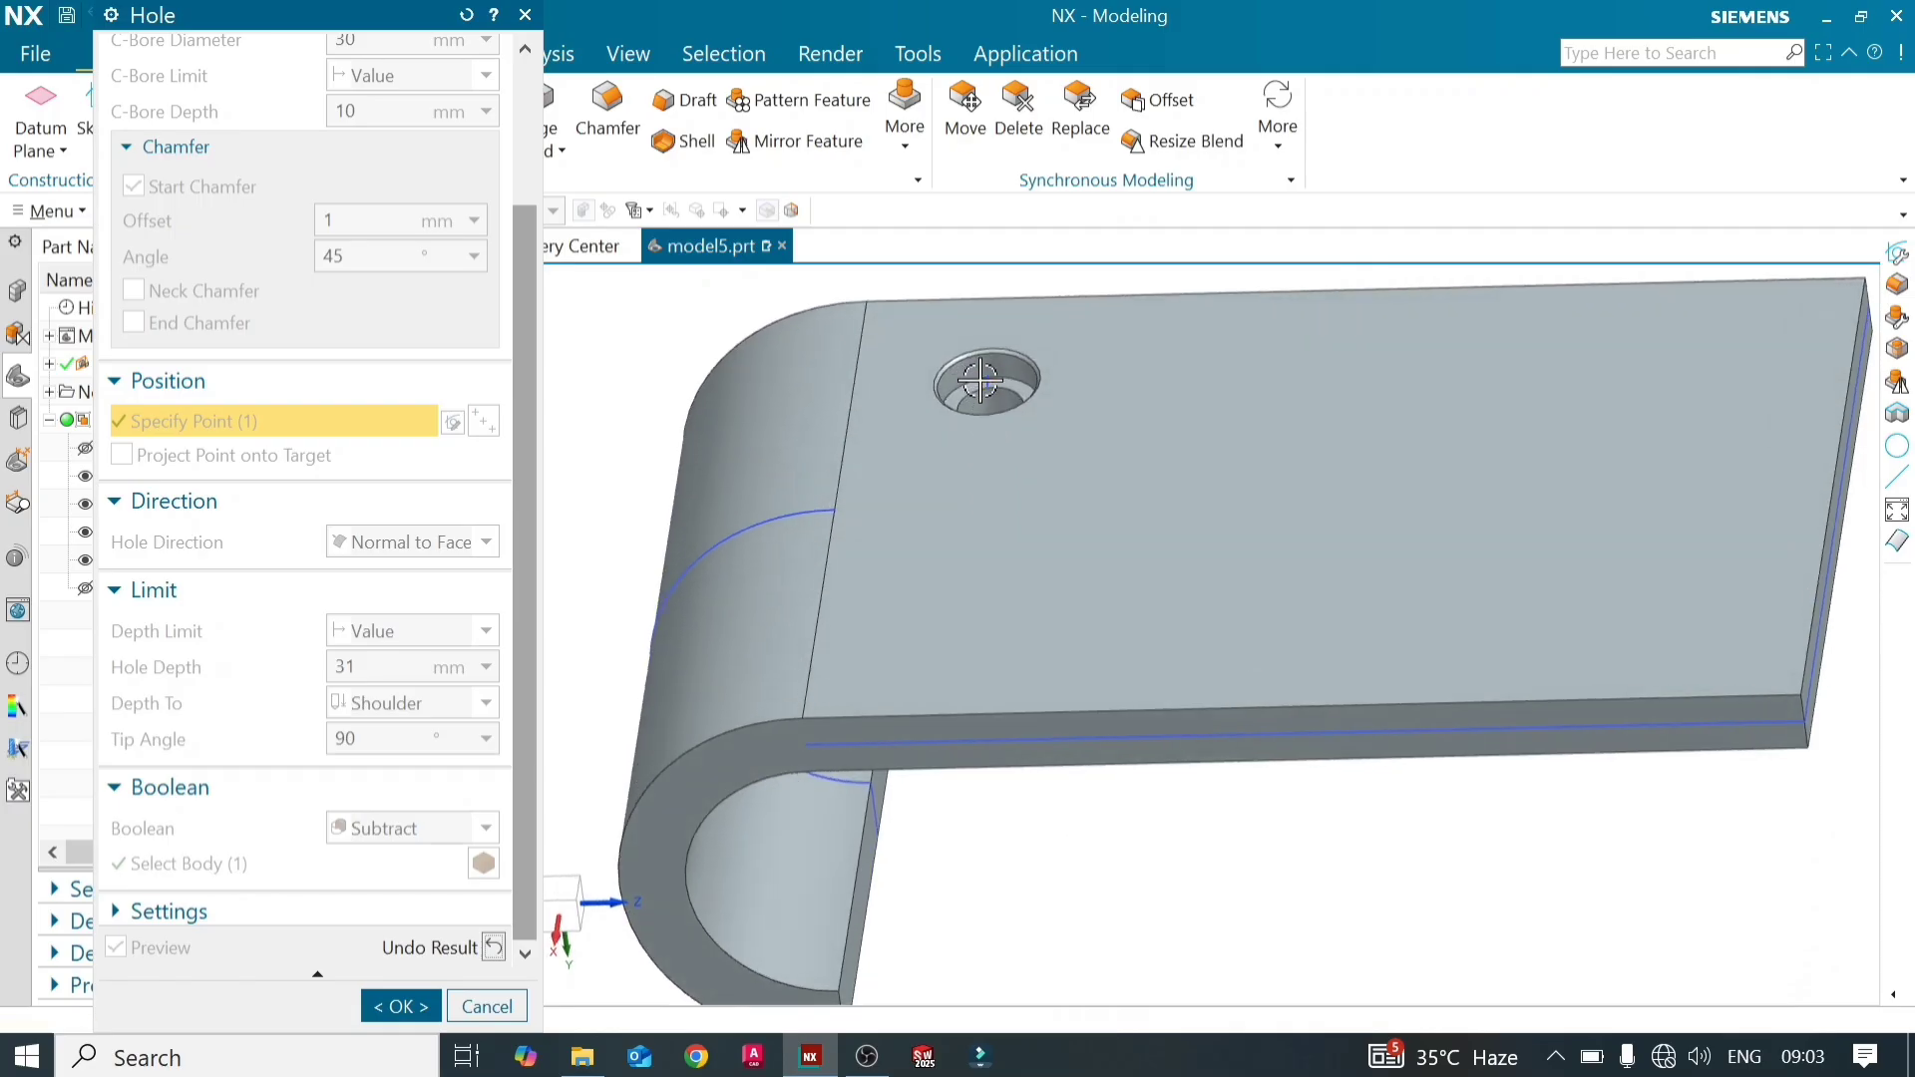
middle_click_drag(995, 492, 992, 531)
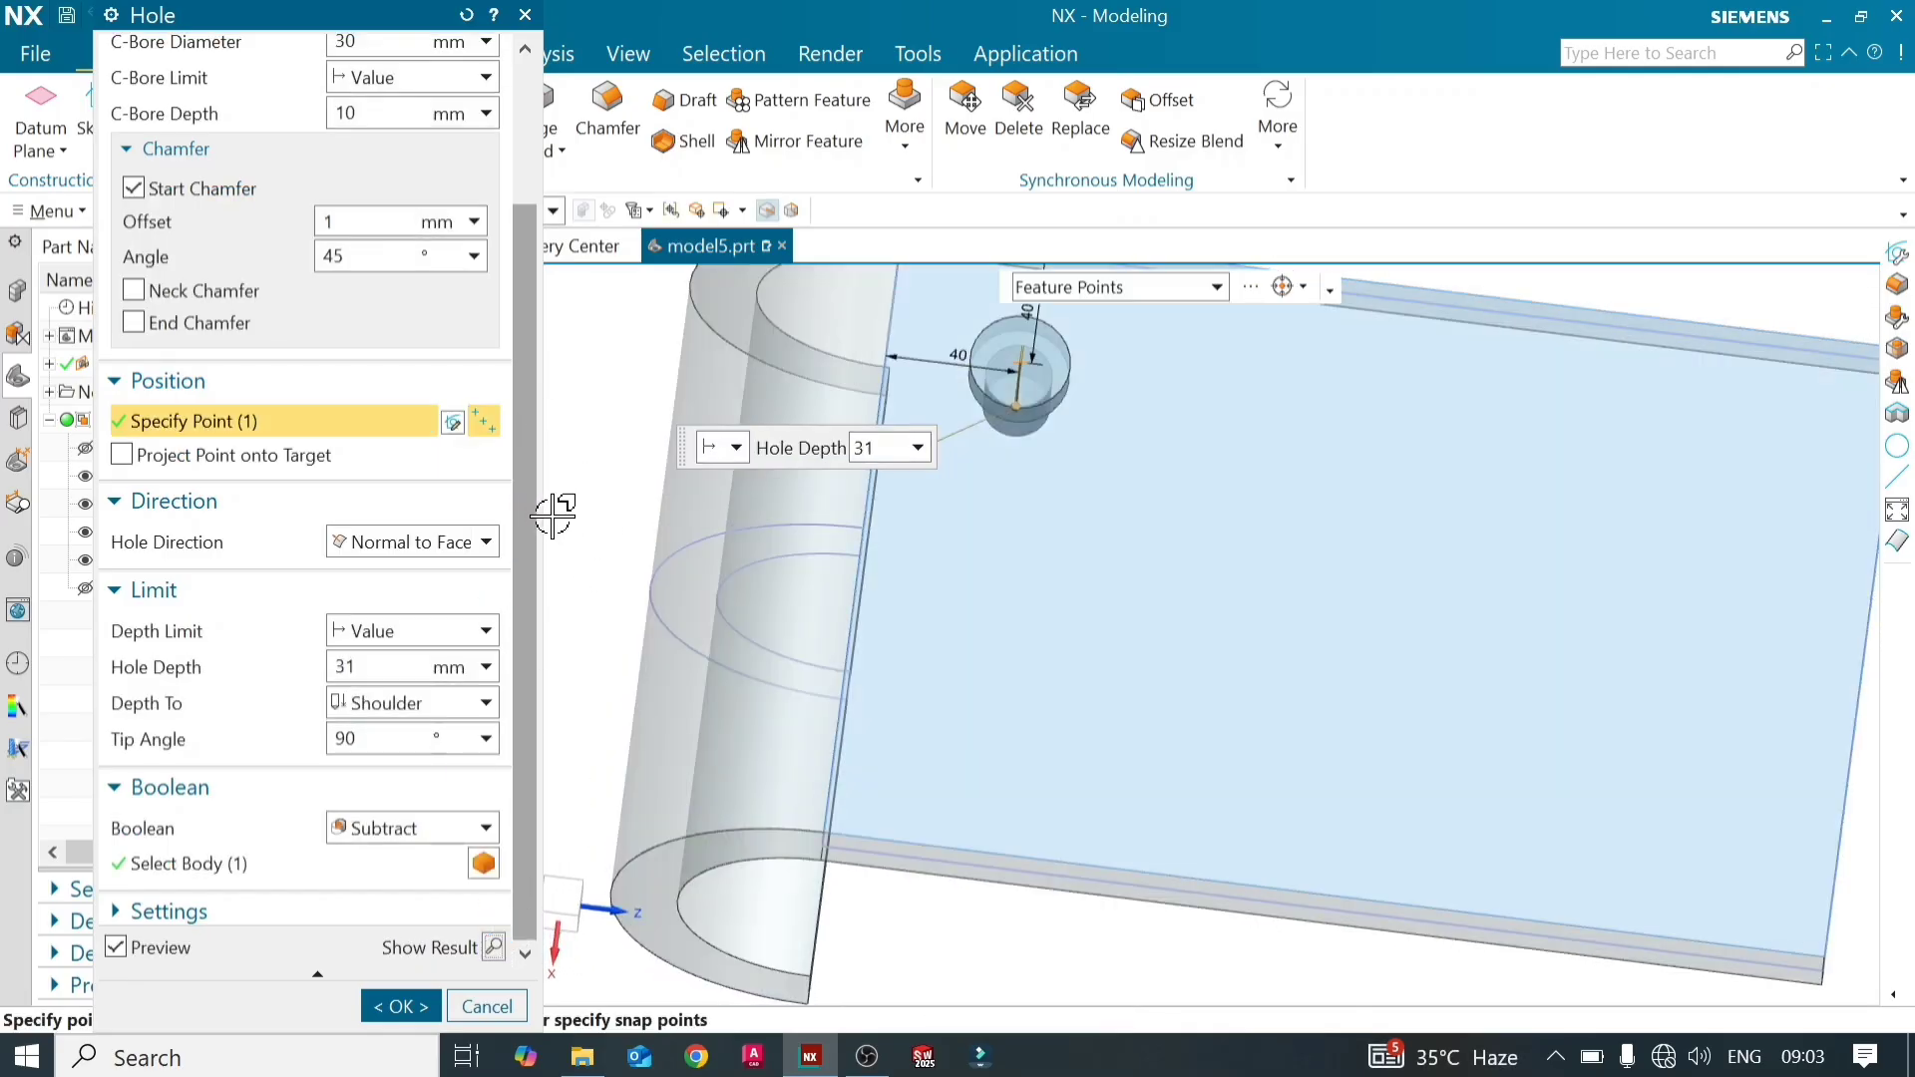
middle_click(421, 449)
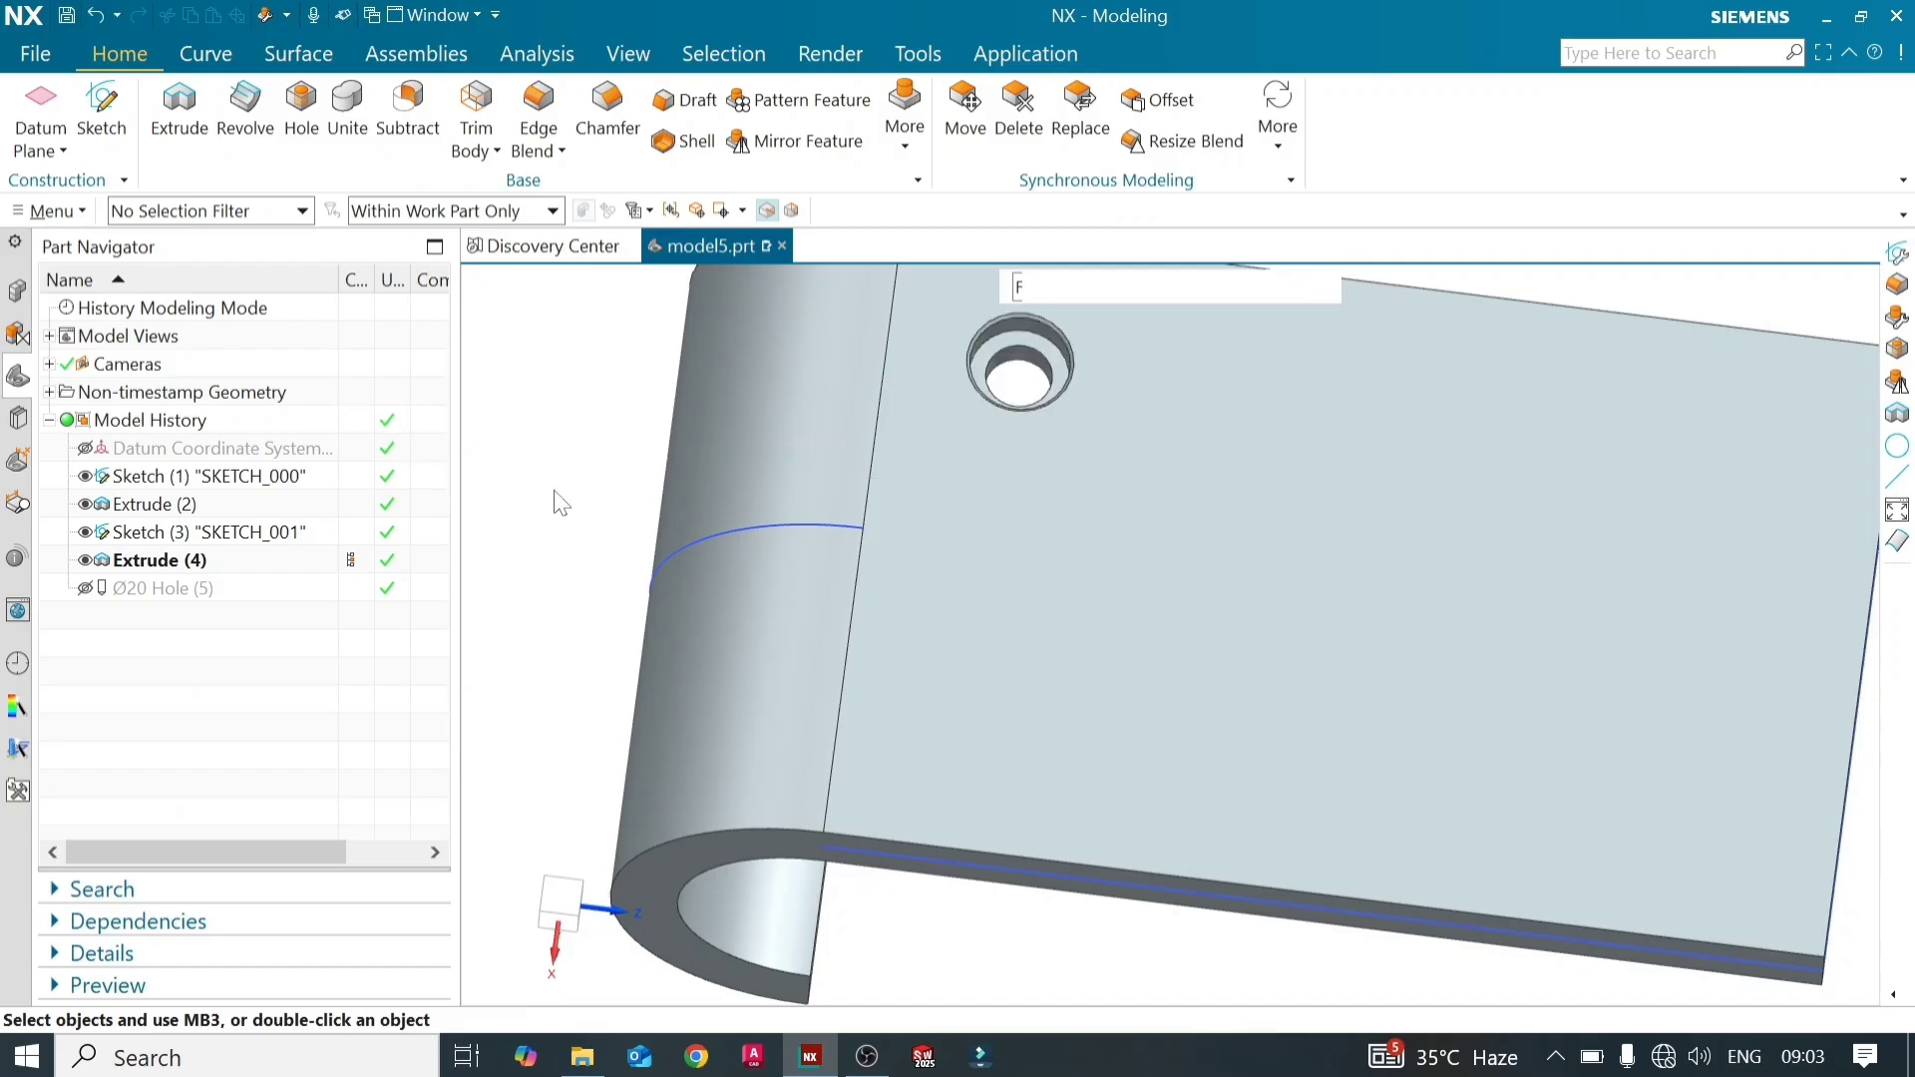
middle_click_drag(903, 440, 890, 485)
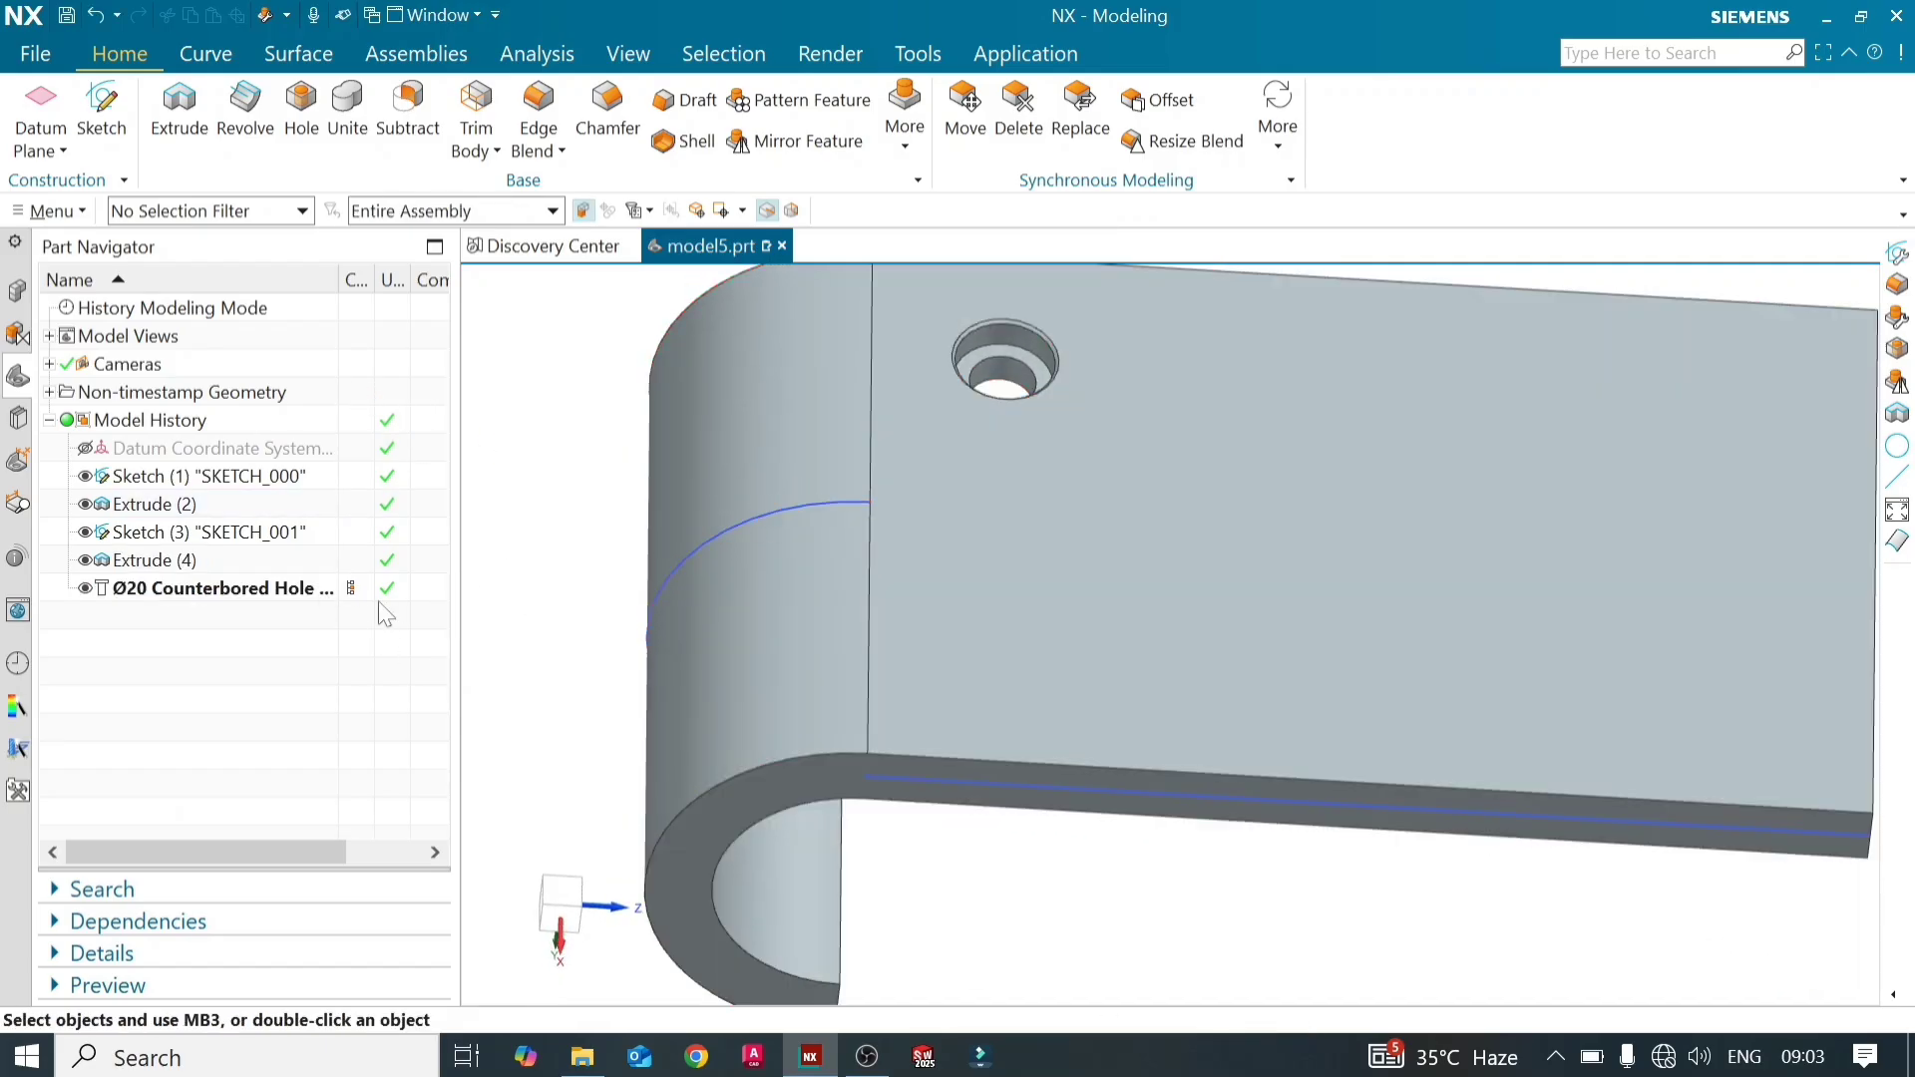
Reopen the counterbored hole and add a neck chamfer with a 1 mm offset
double_click(309, 588)
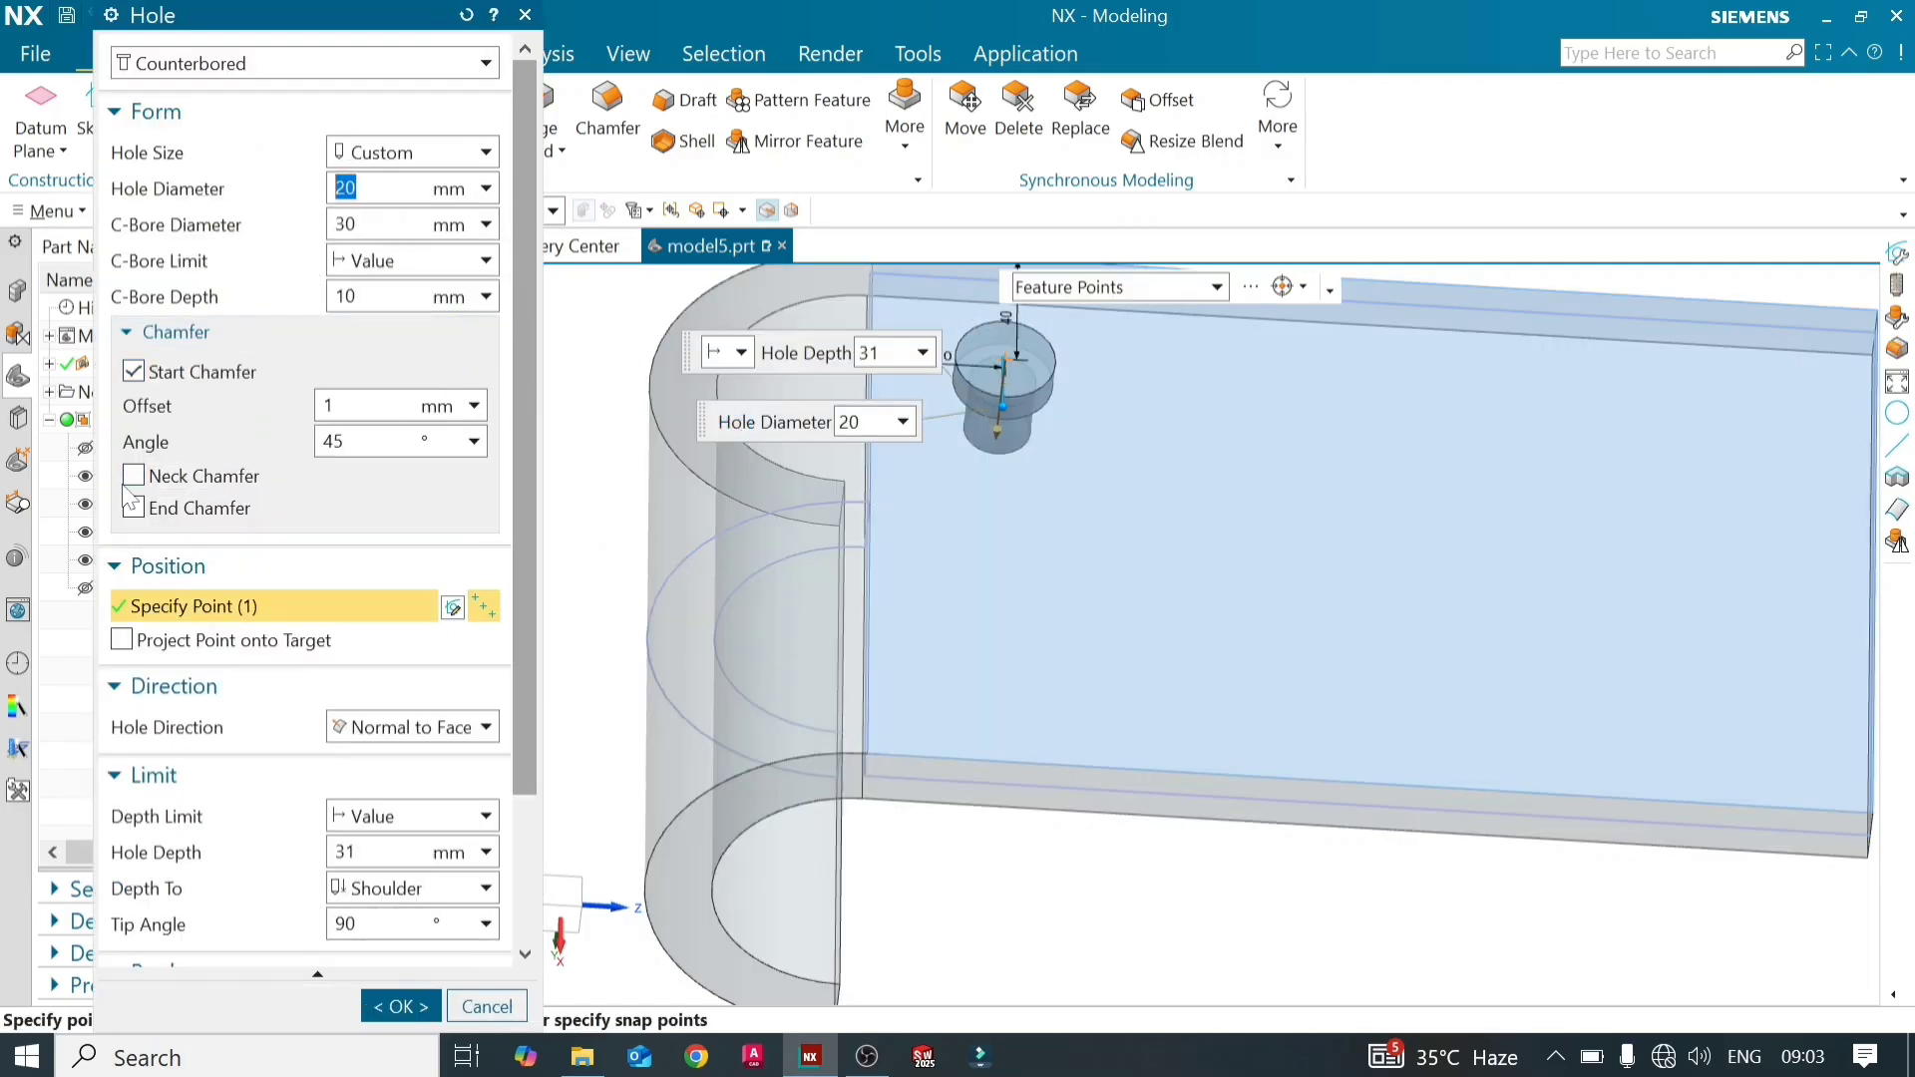
left_click(132, 482)
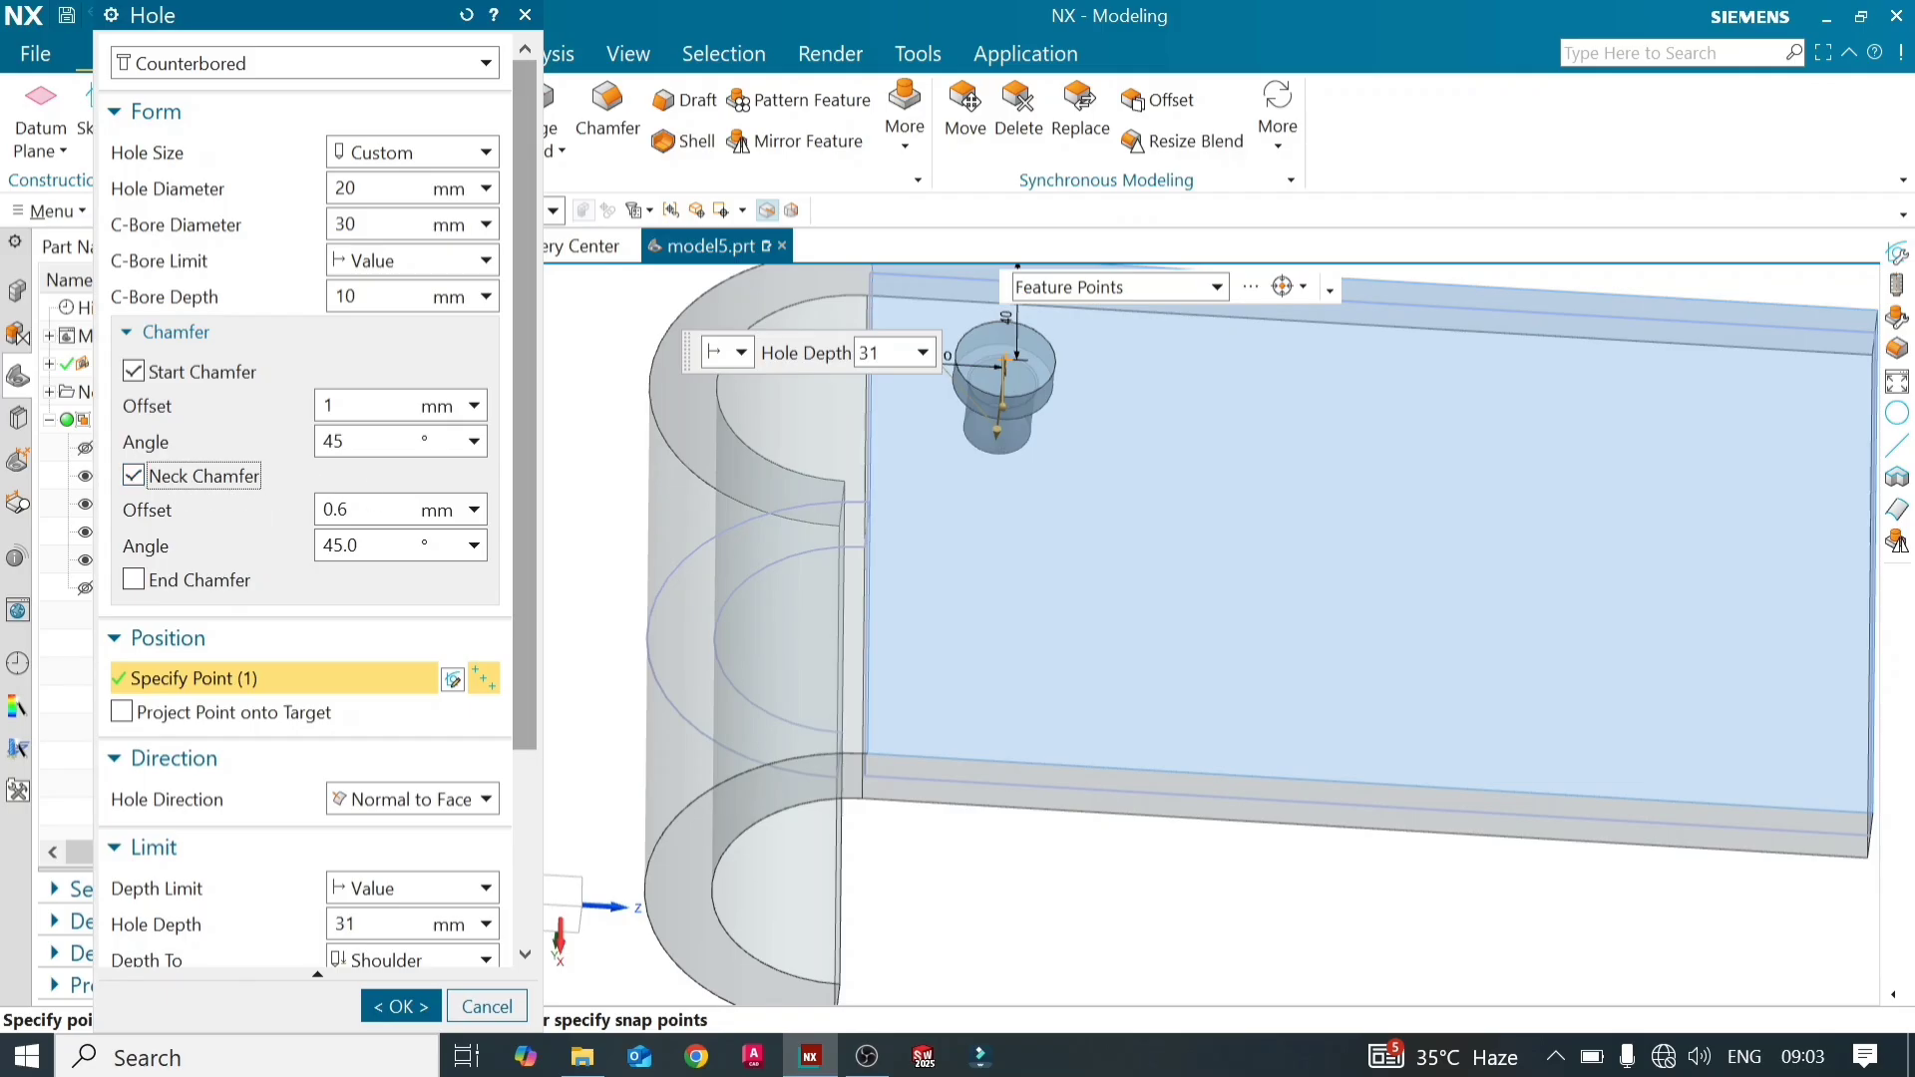
key("Tab")
type("1")
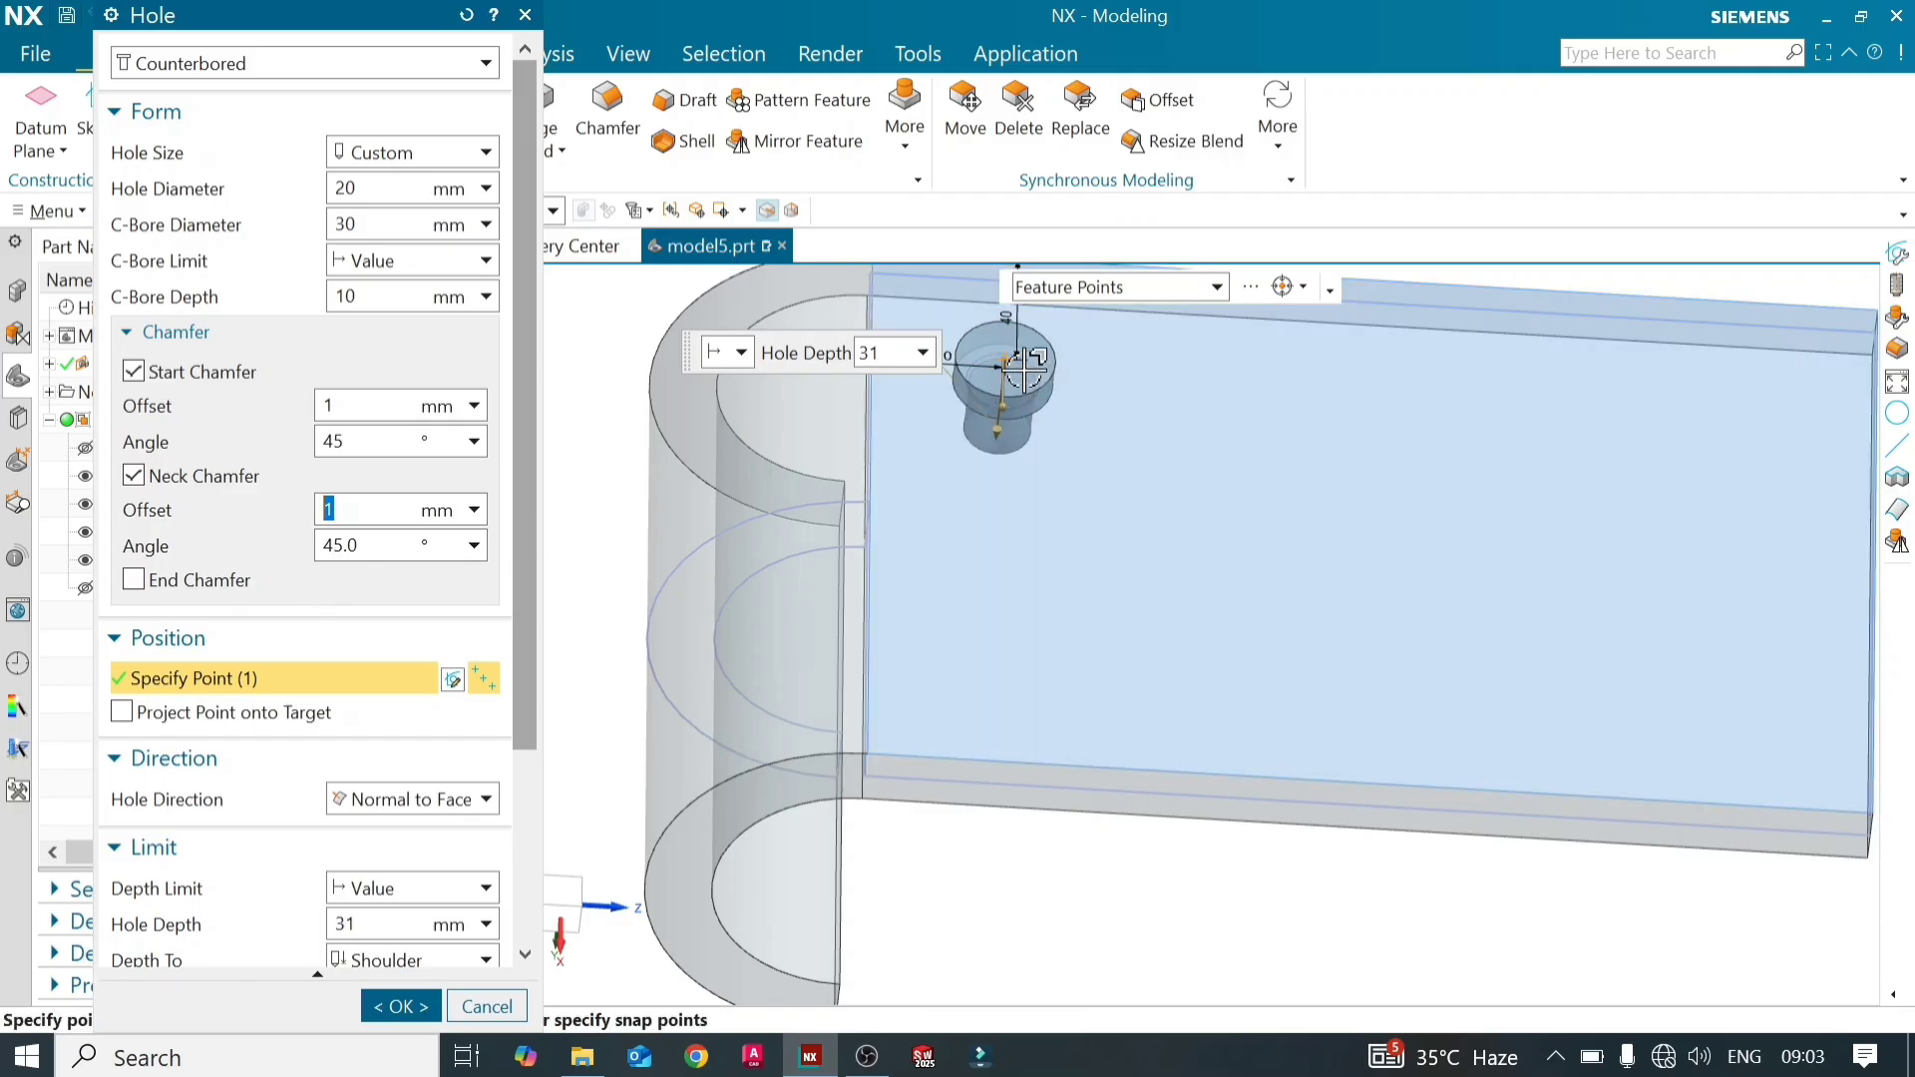
scroll(1025, 369, "up", 3)
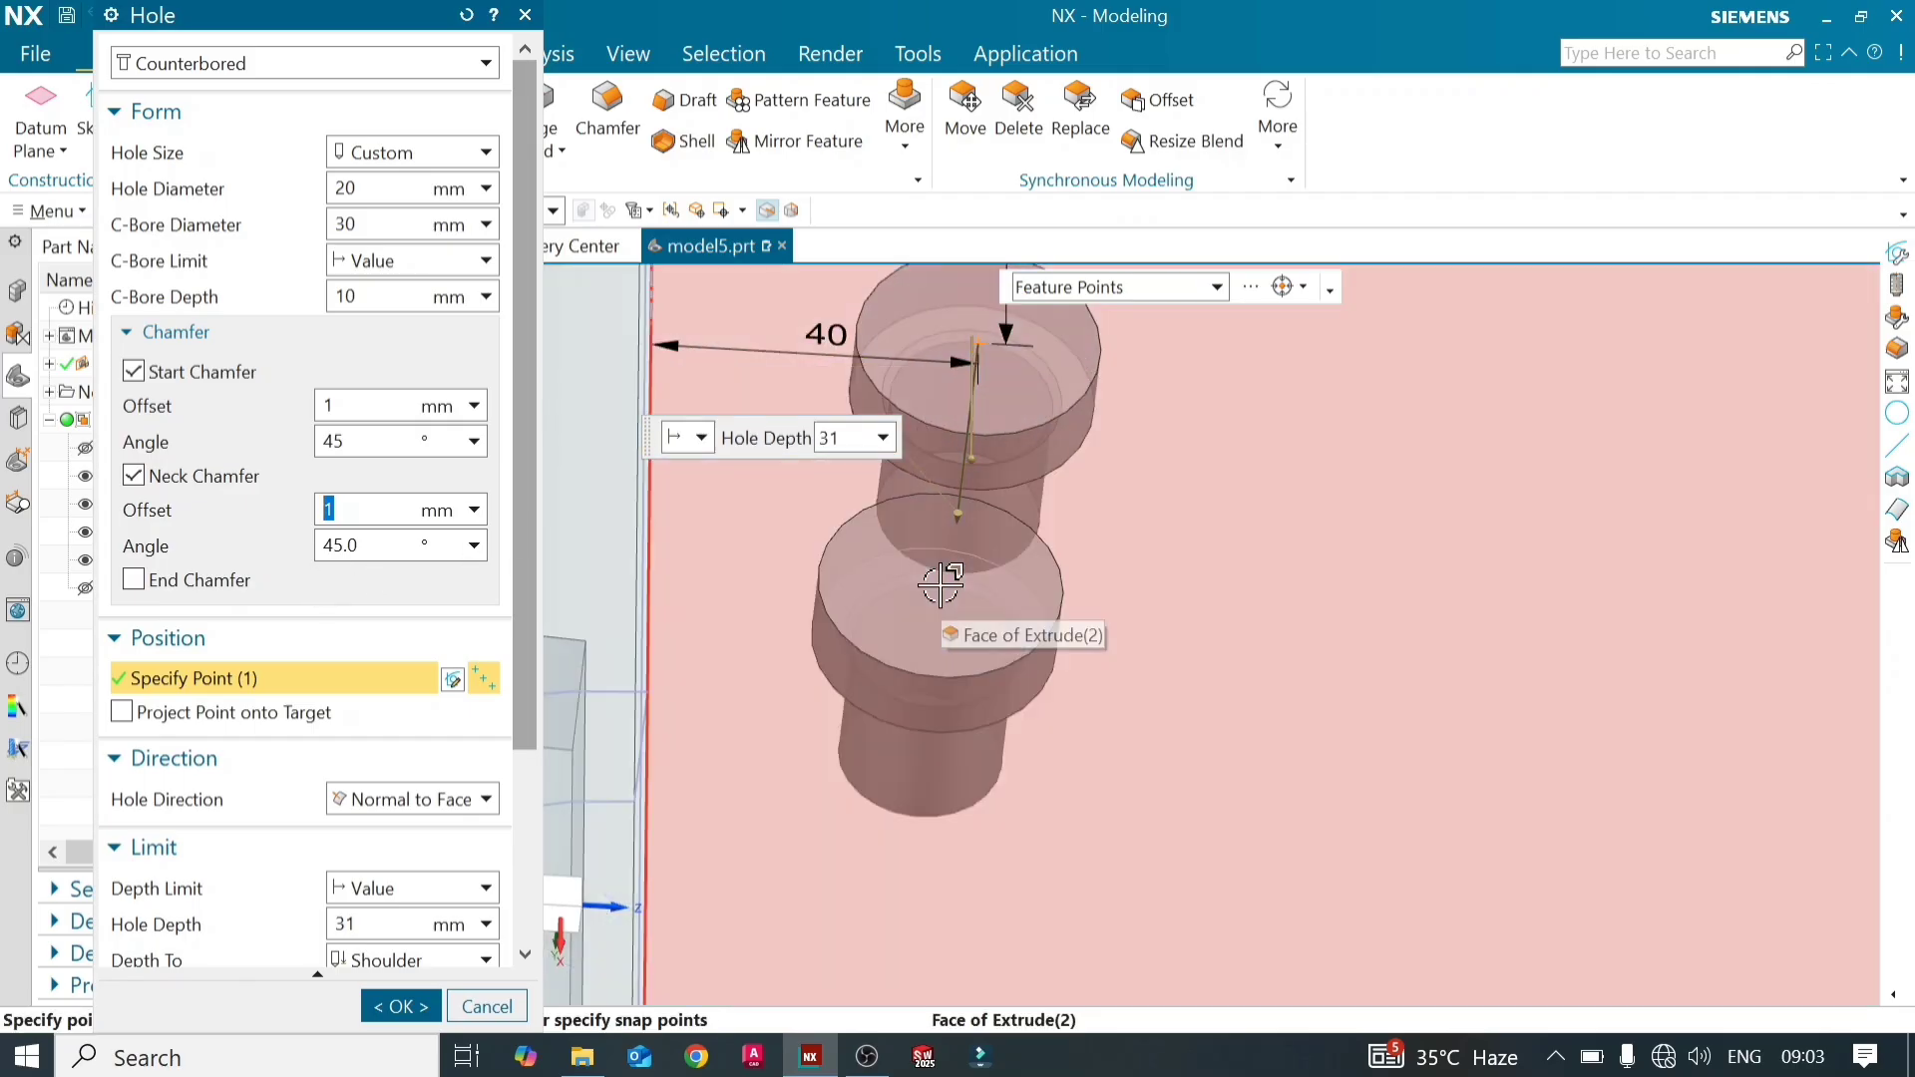
middle_click_drag(774, 582, 91, 623)
Add an end chamfer with a 0.6 mm offset at 45° and inspect the hole in a result preview
left_click(158, 584)
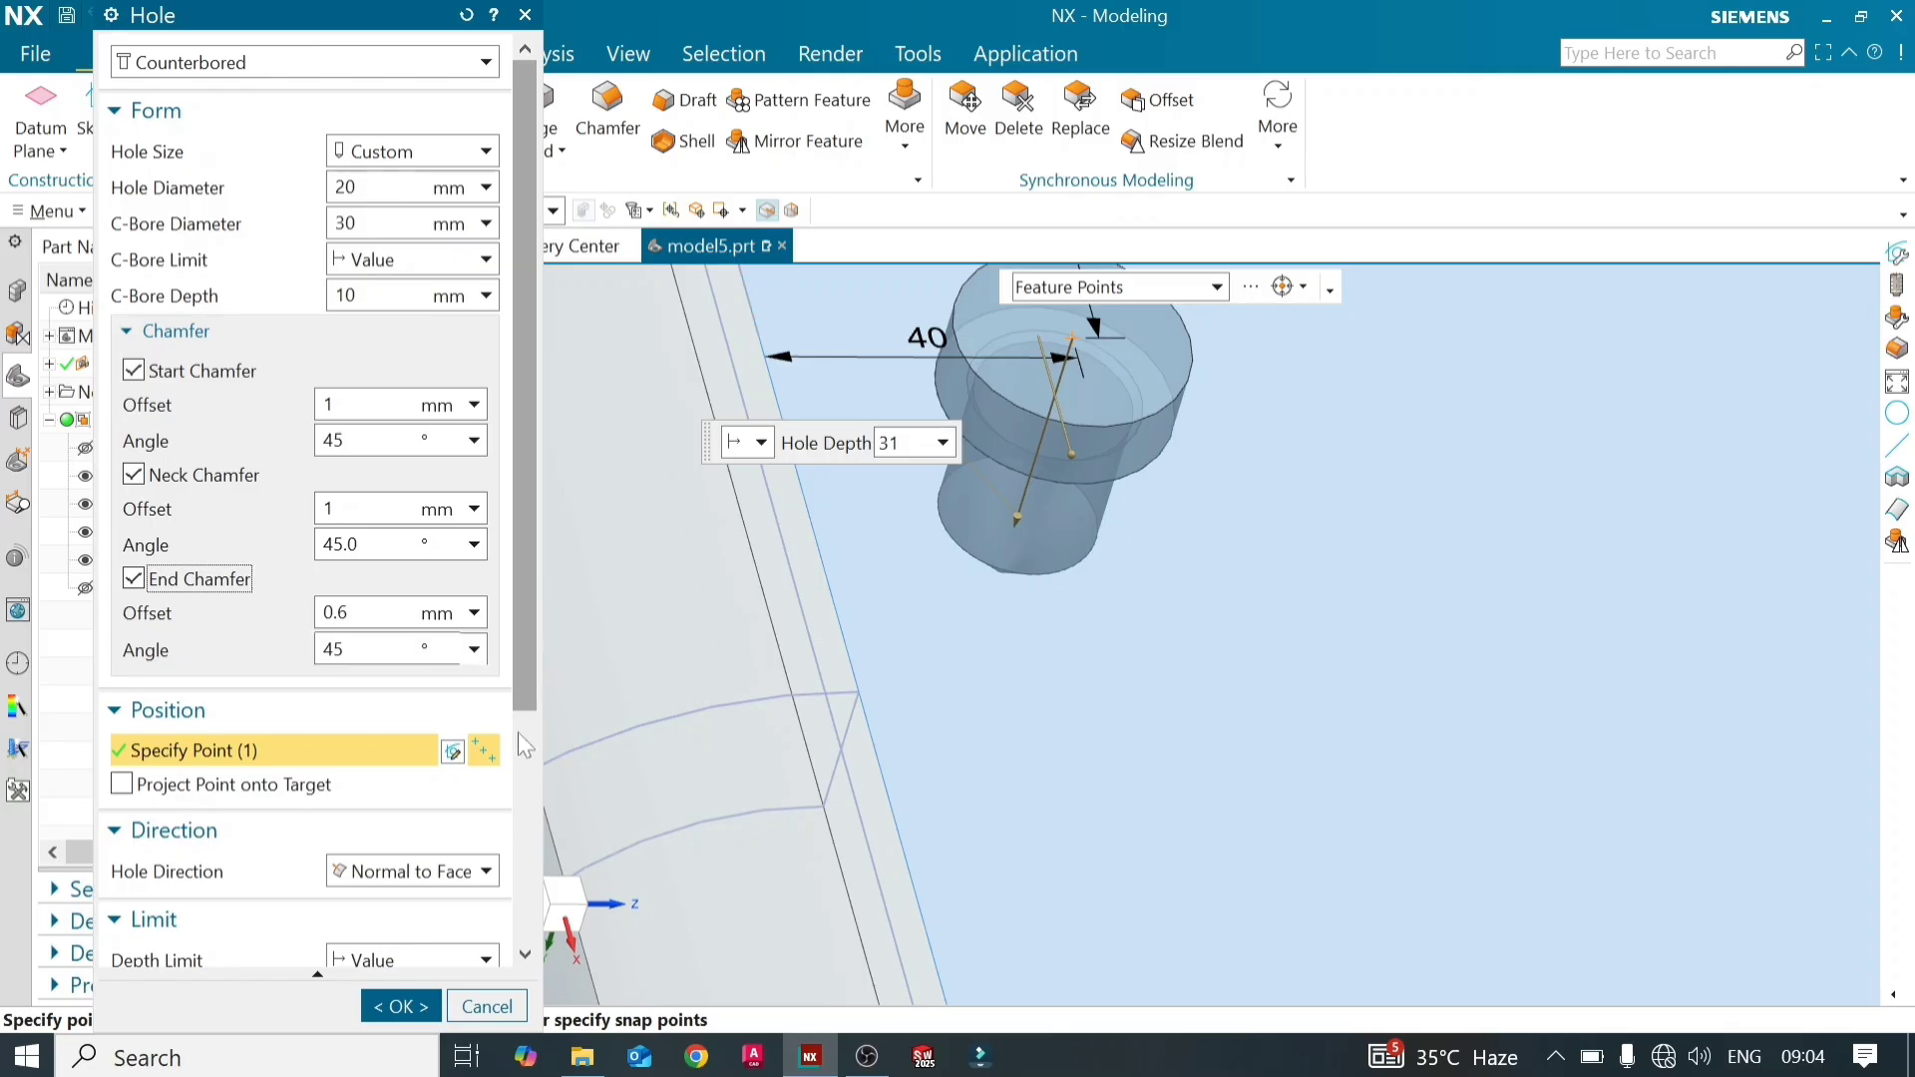
left_click_drag(525, 698, 526, 953)
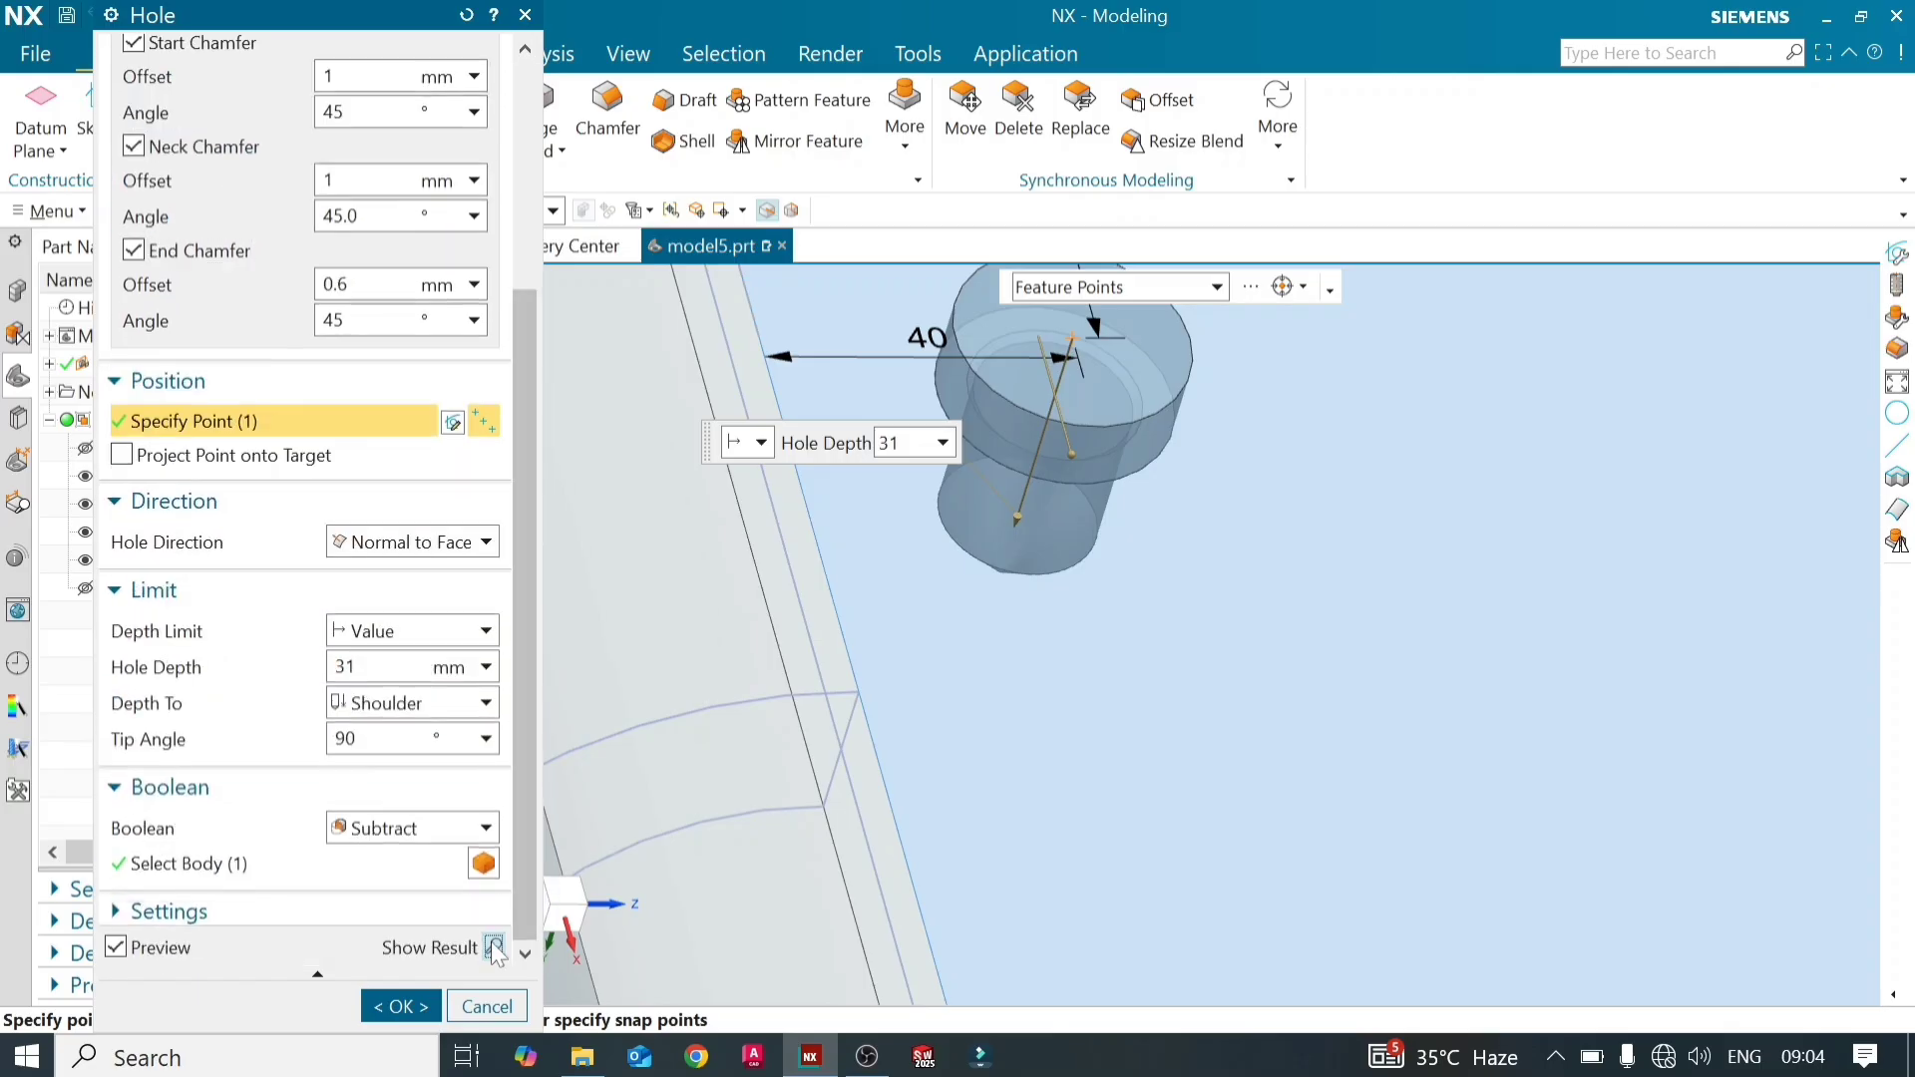
left_click(494, 948)
middle_click_drag(1108, 607, 1078, 559)
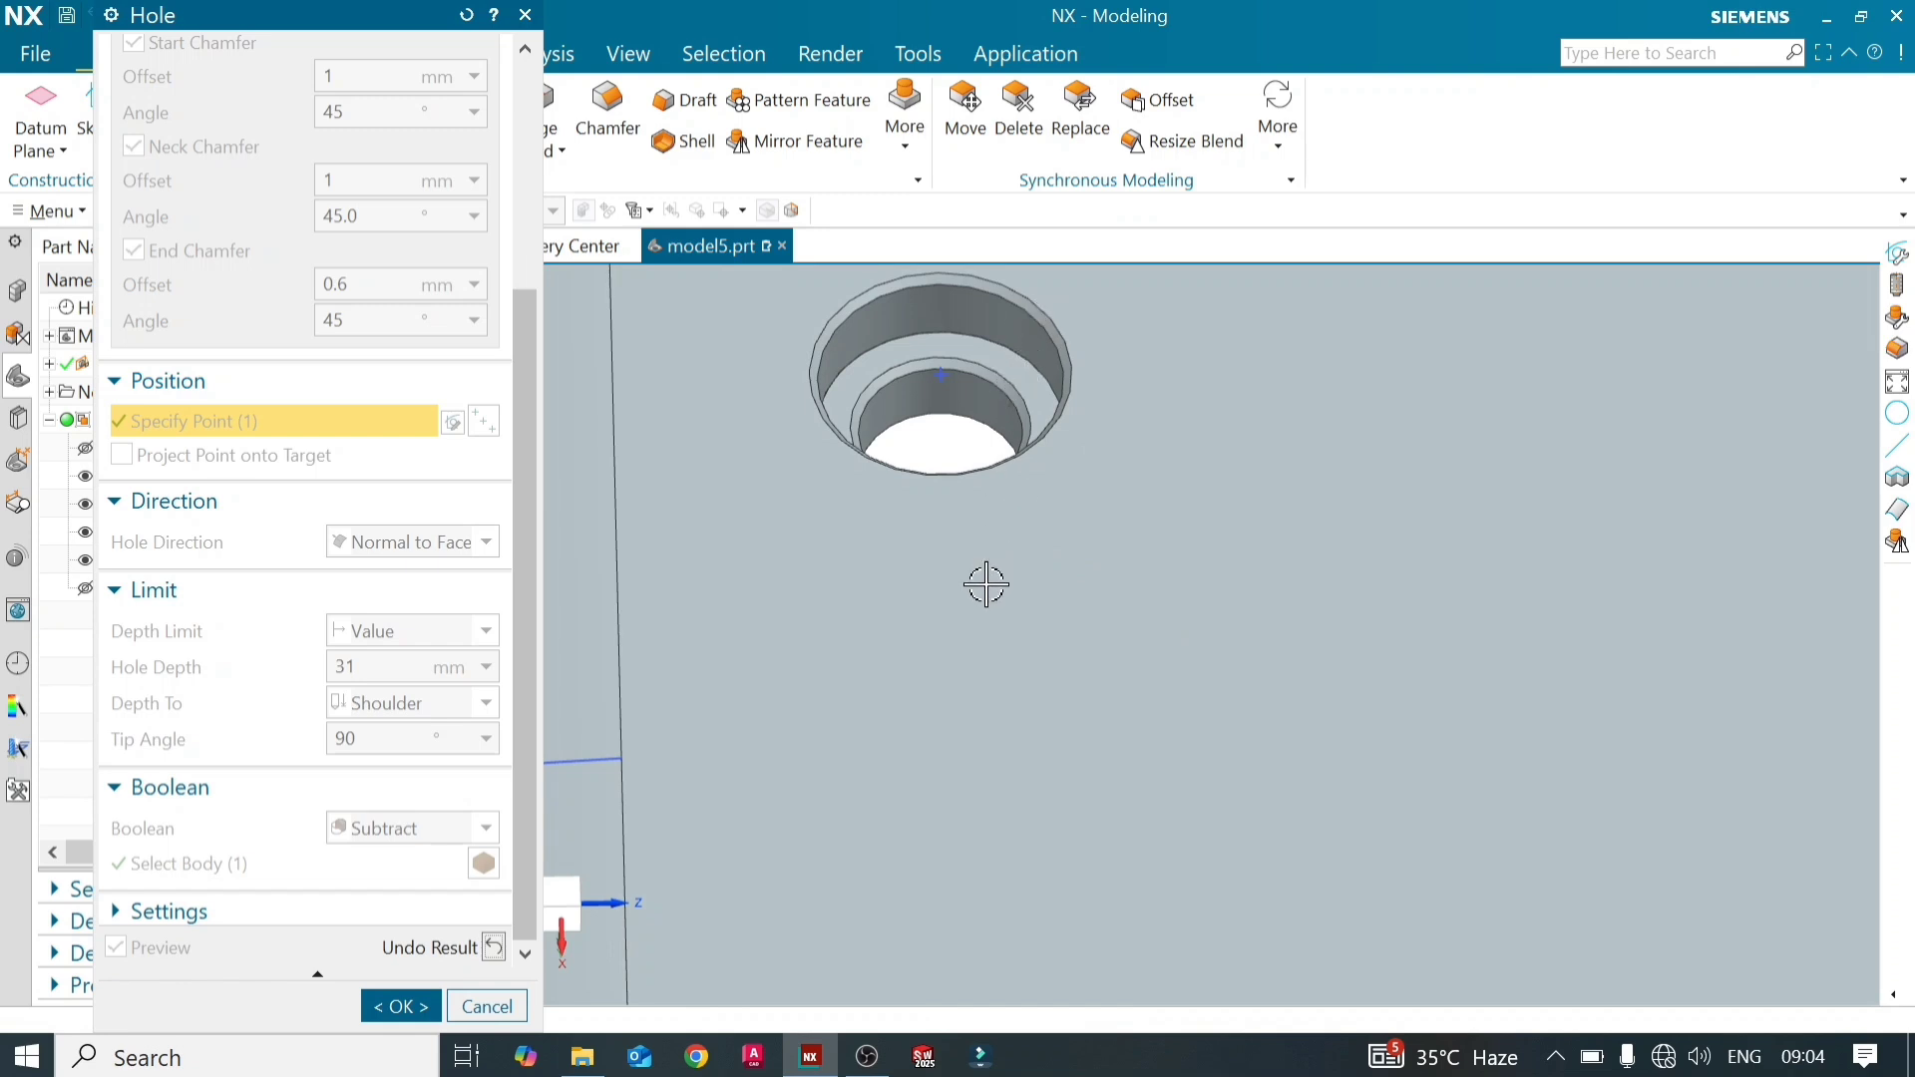
scroll(931, 654, "down", 4)
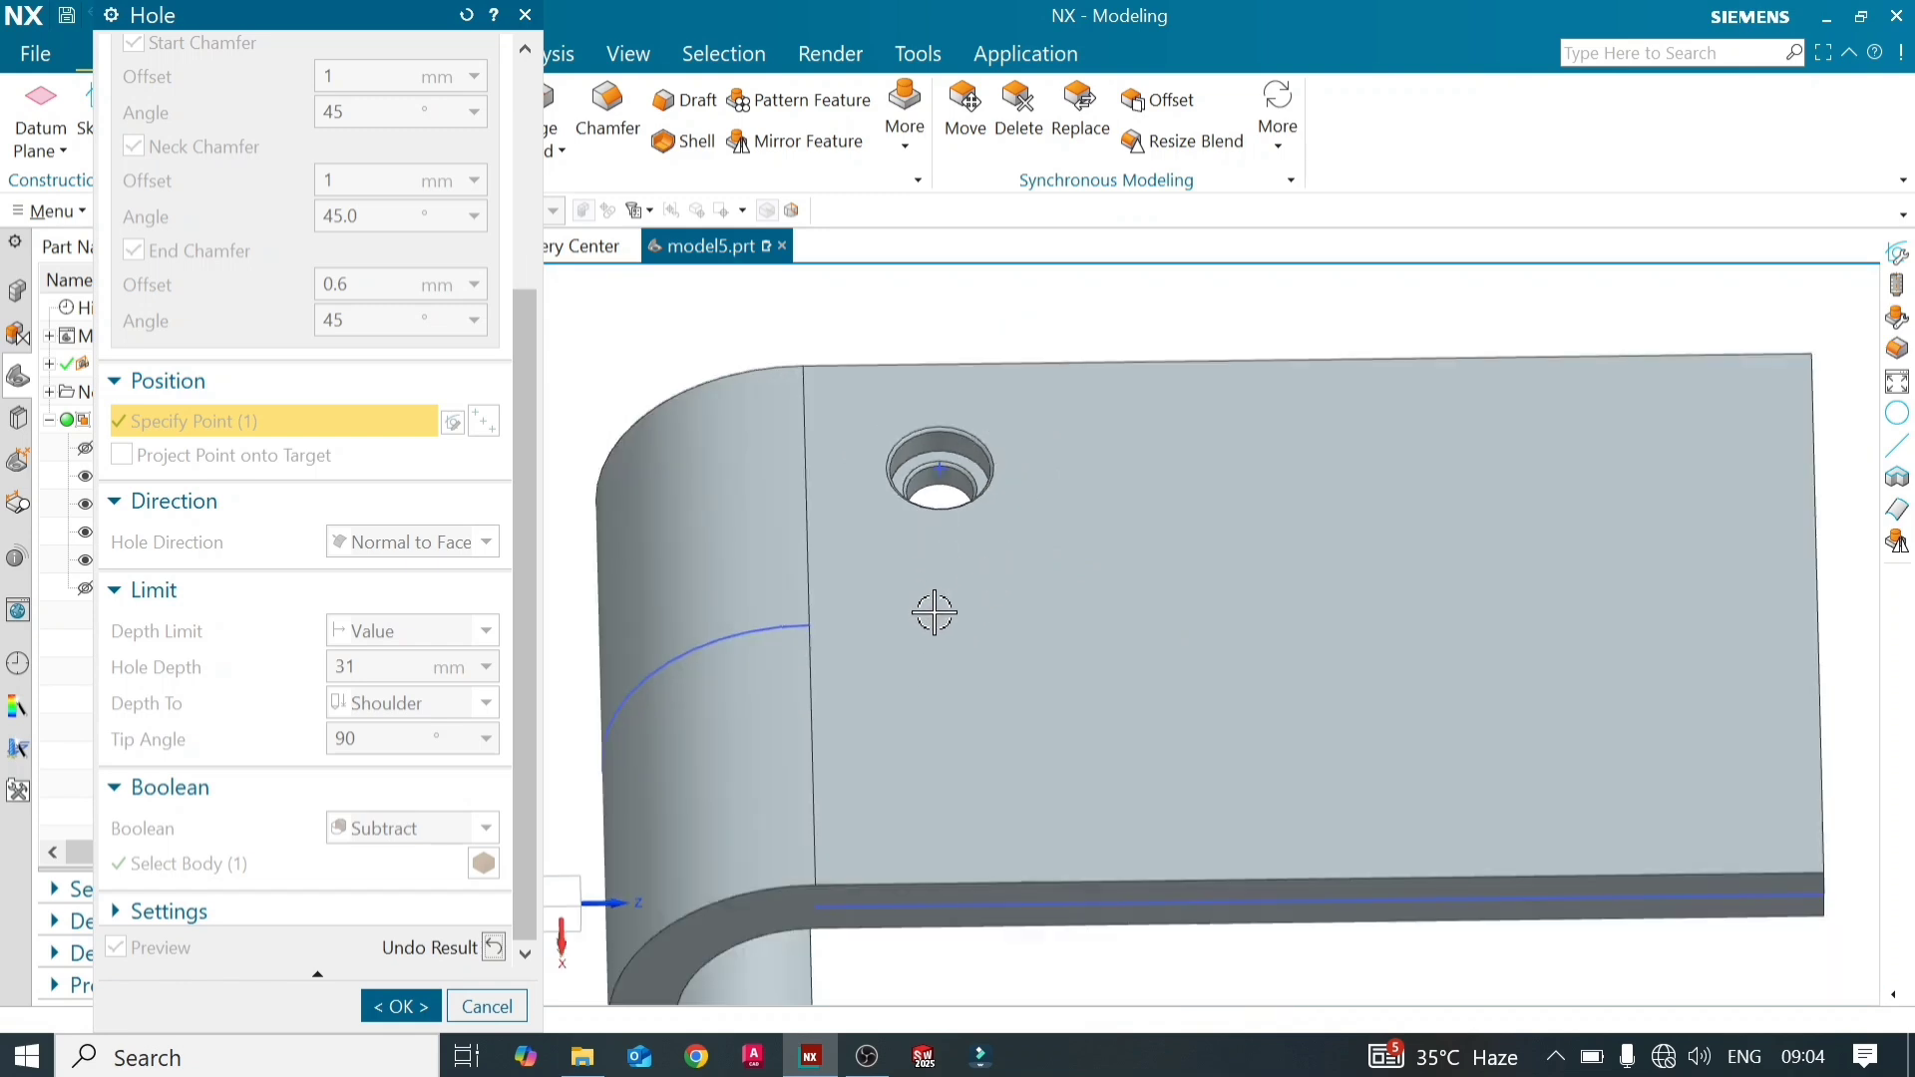
Inspect the chamfered counterbored hole from both sides of the plate and accept the edit
middle_click_drag(934, 612, 938, 476)
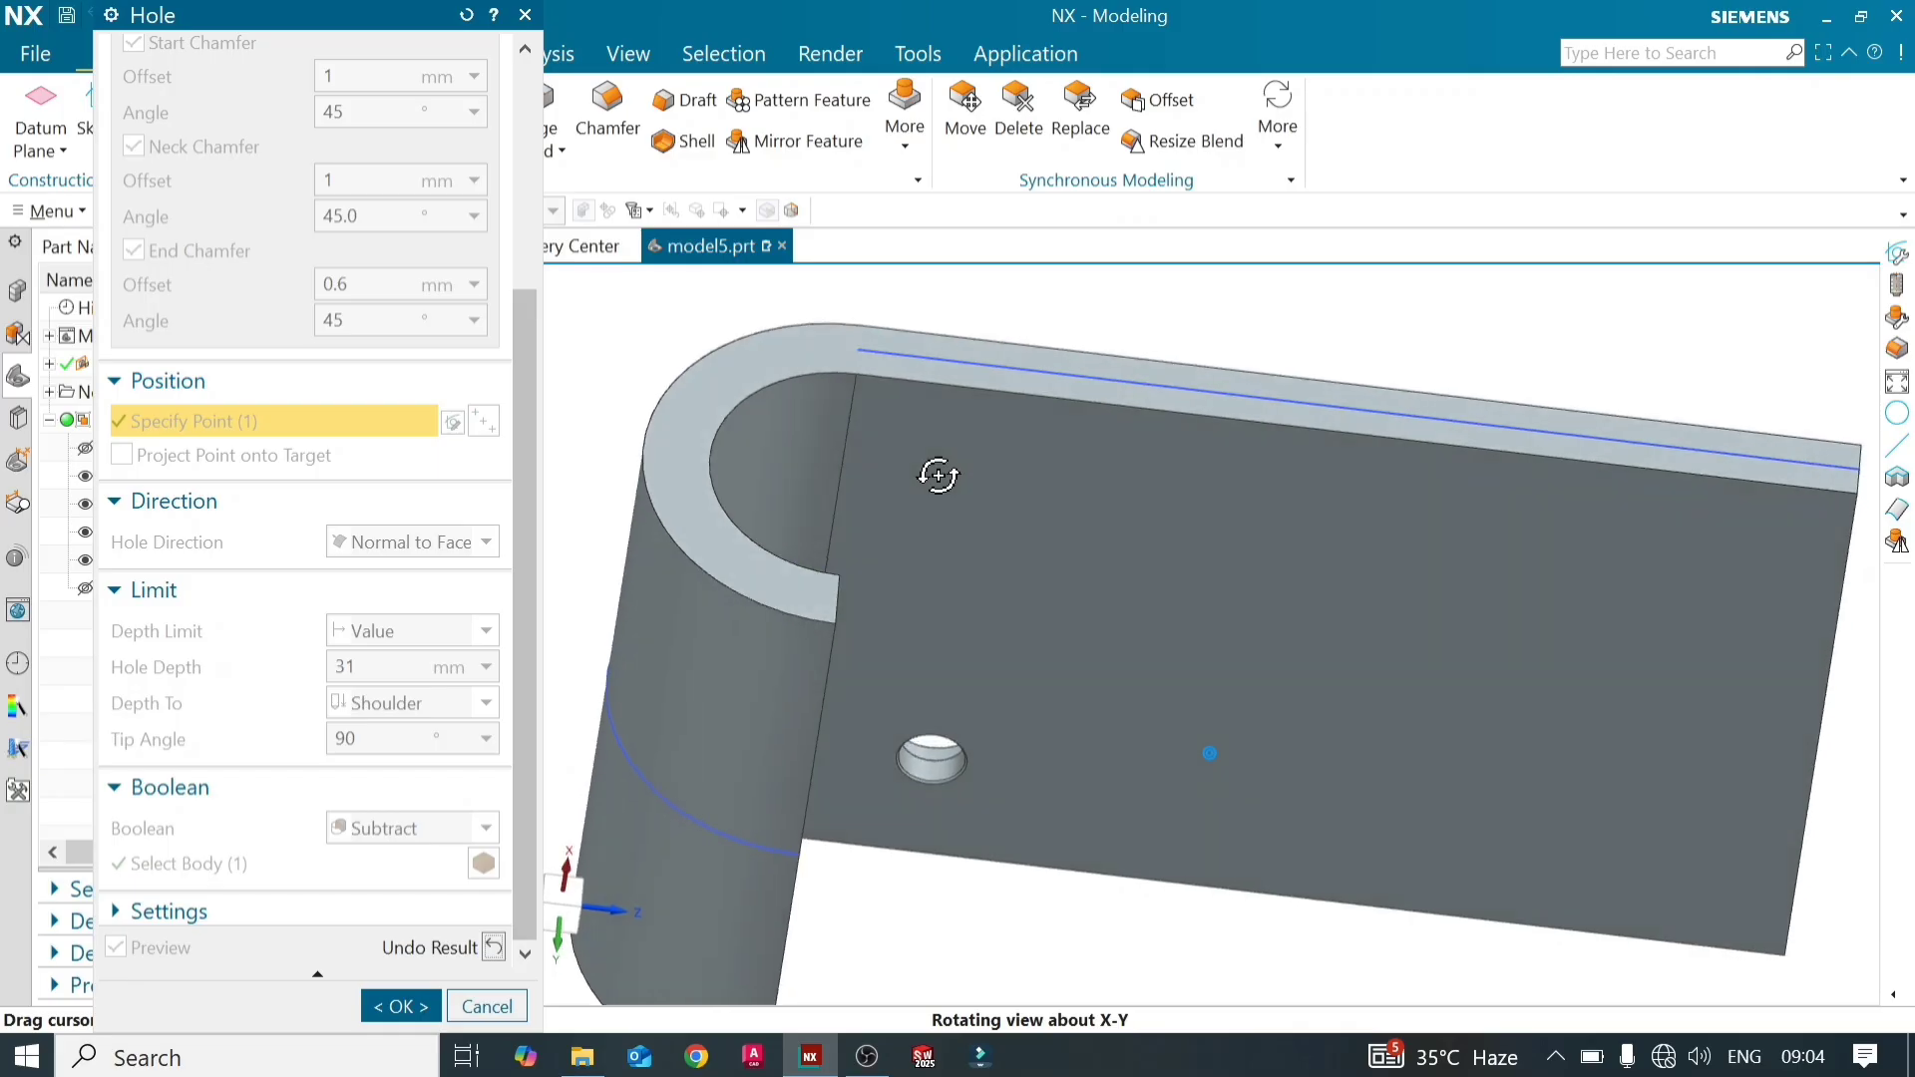
scroll(906, 714, "up", 5)
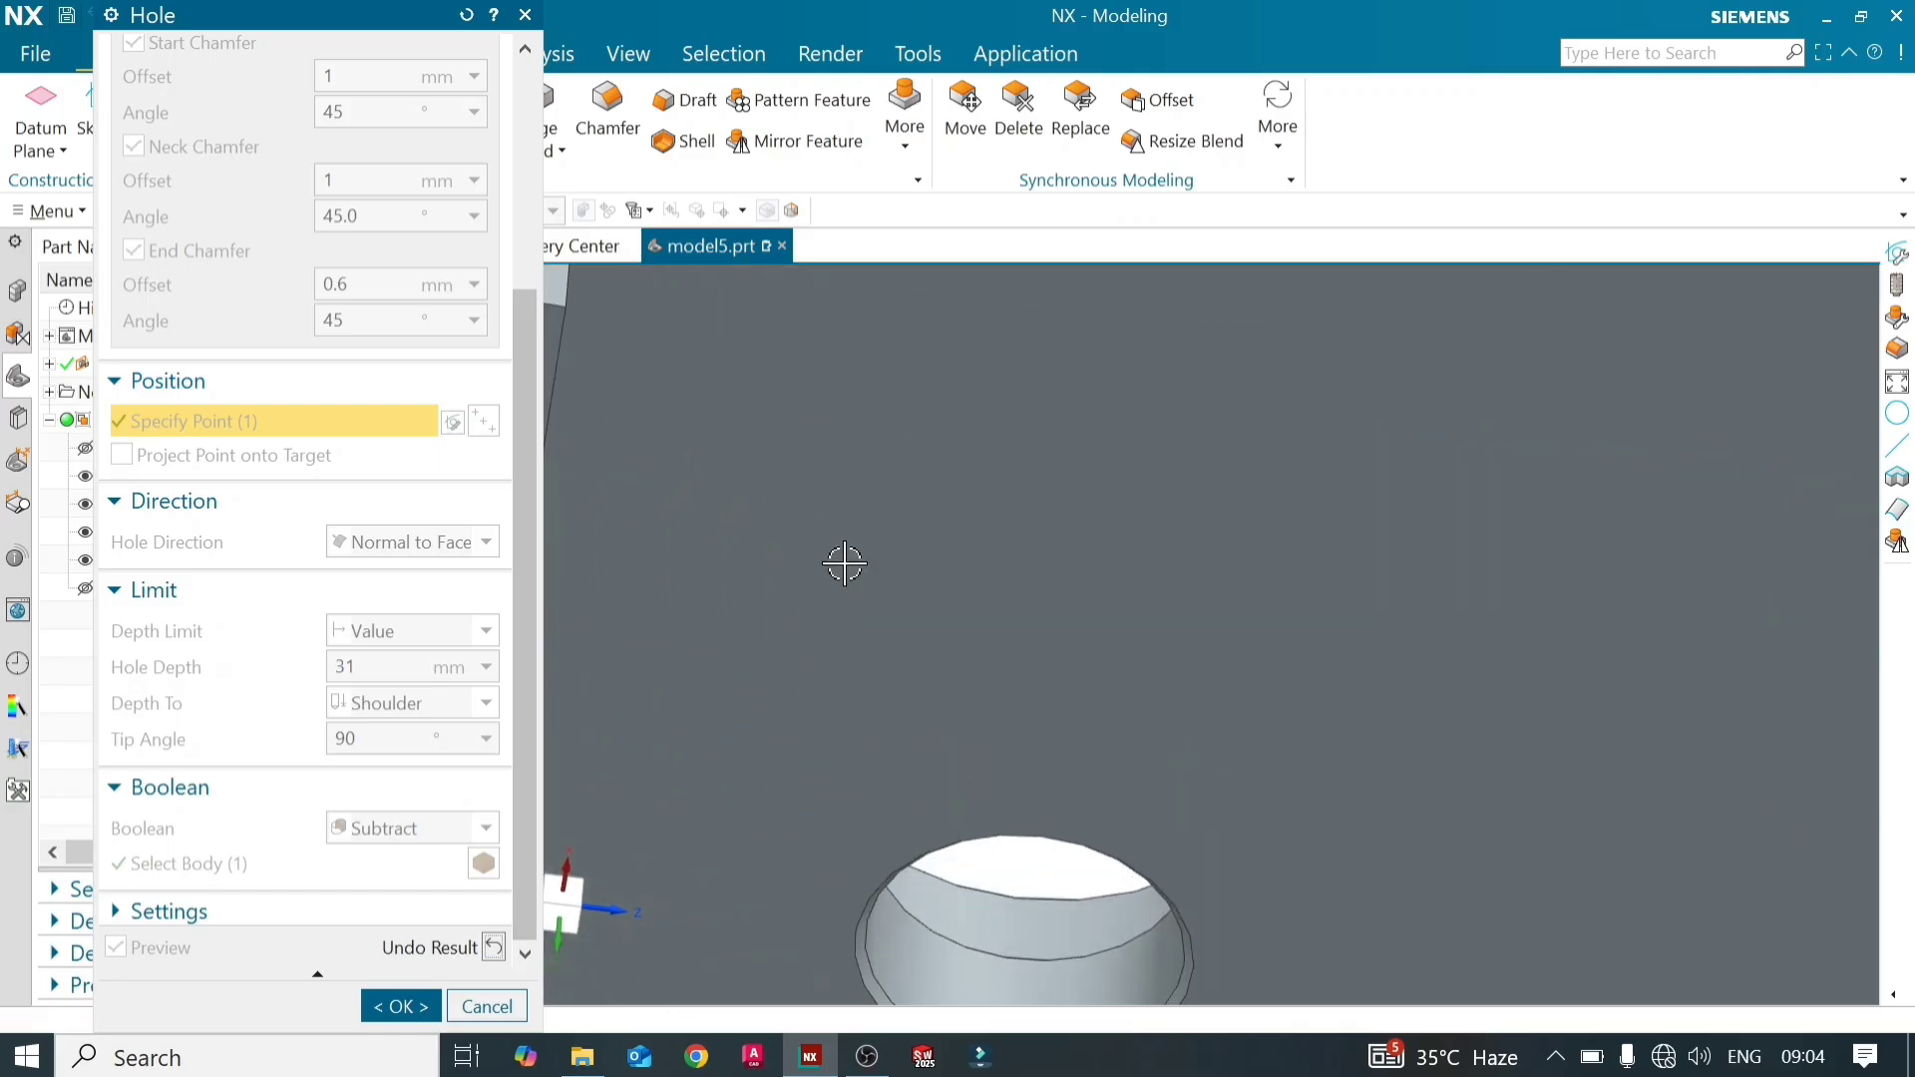
scroll(858, 629, "down", 2)
middle_click_drag(1002, 370, 962, 538)
scroll(945, 496, "up", 5)
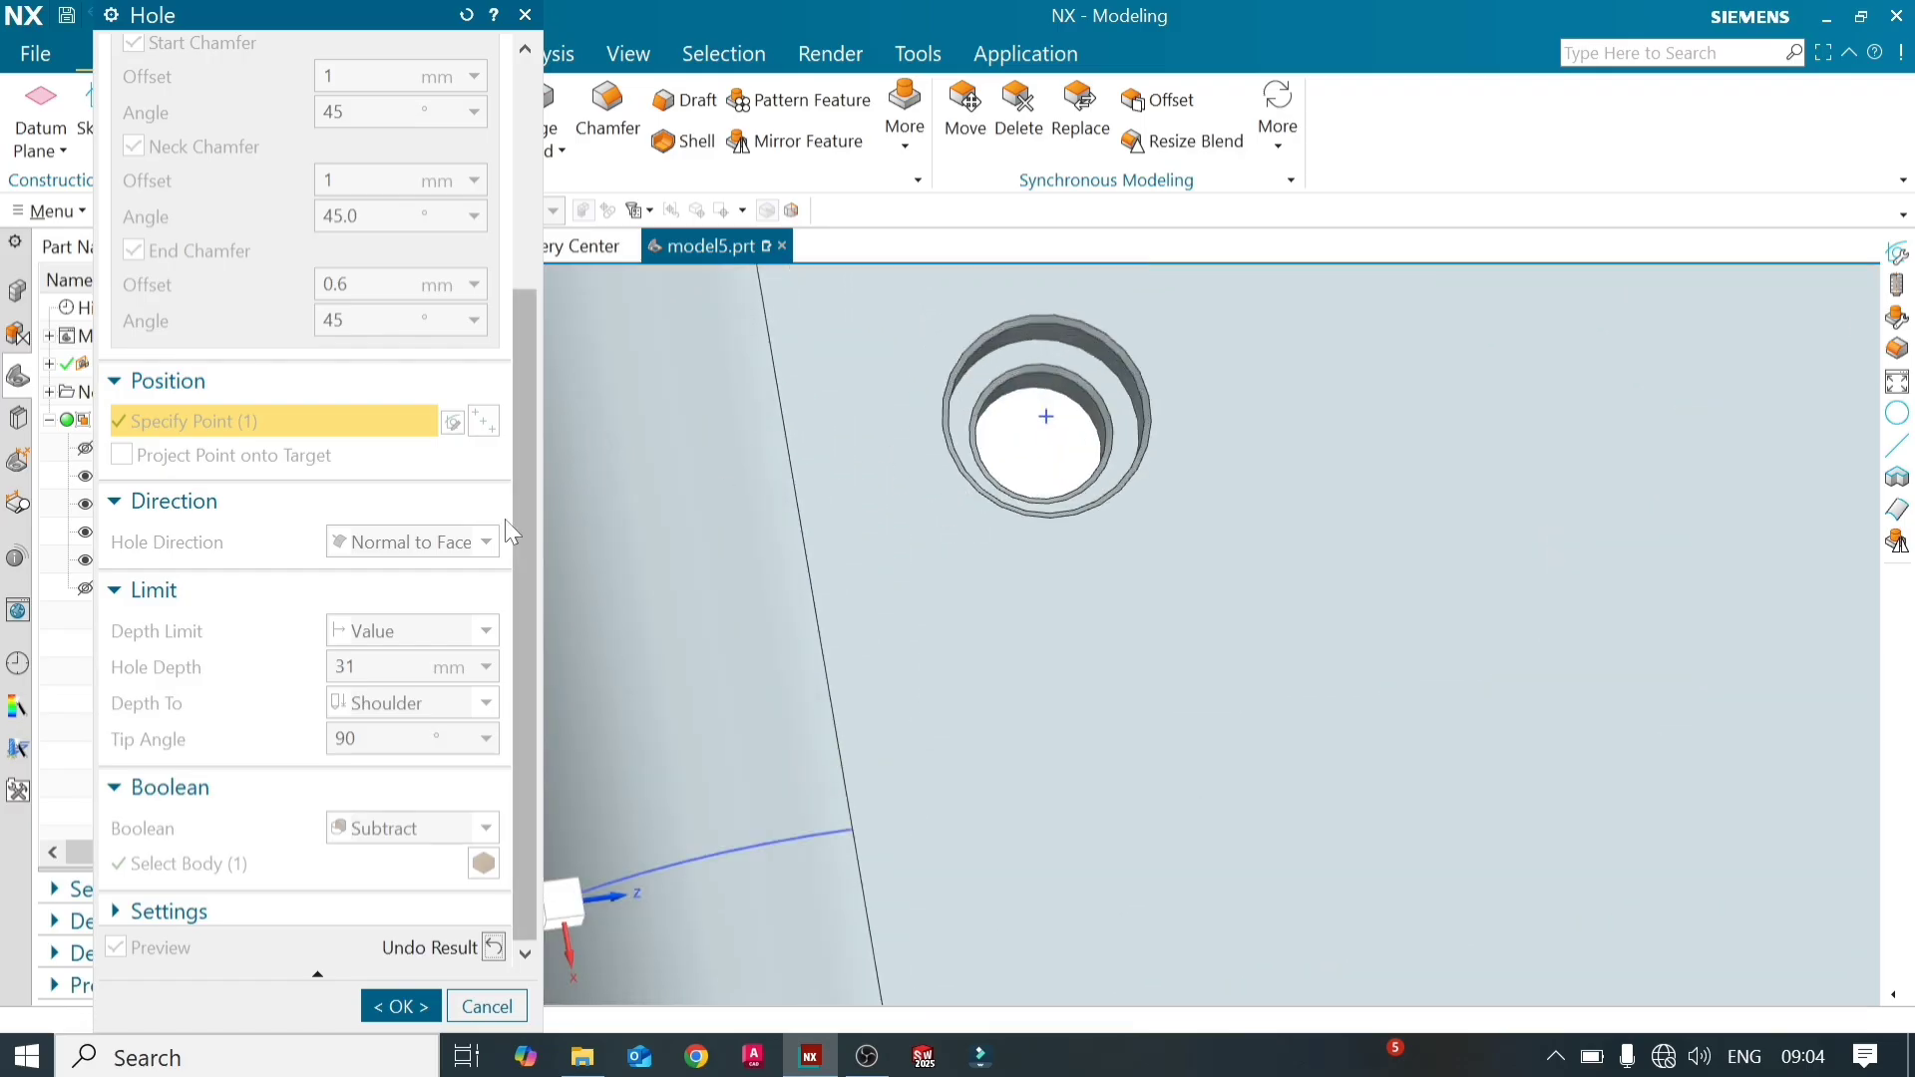
left_click(424, 1008)
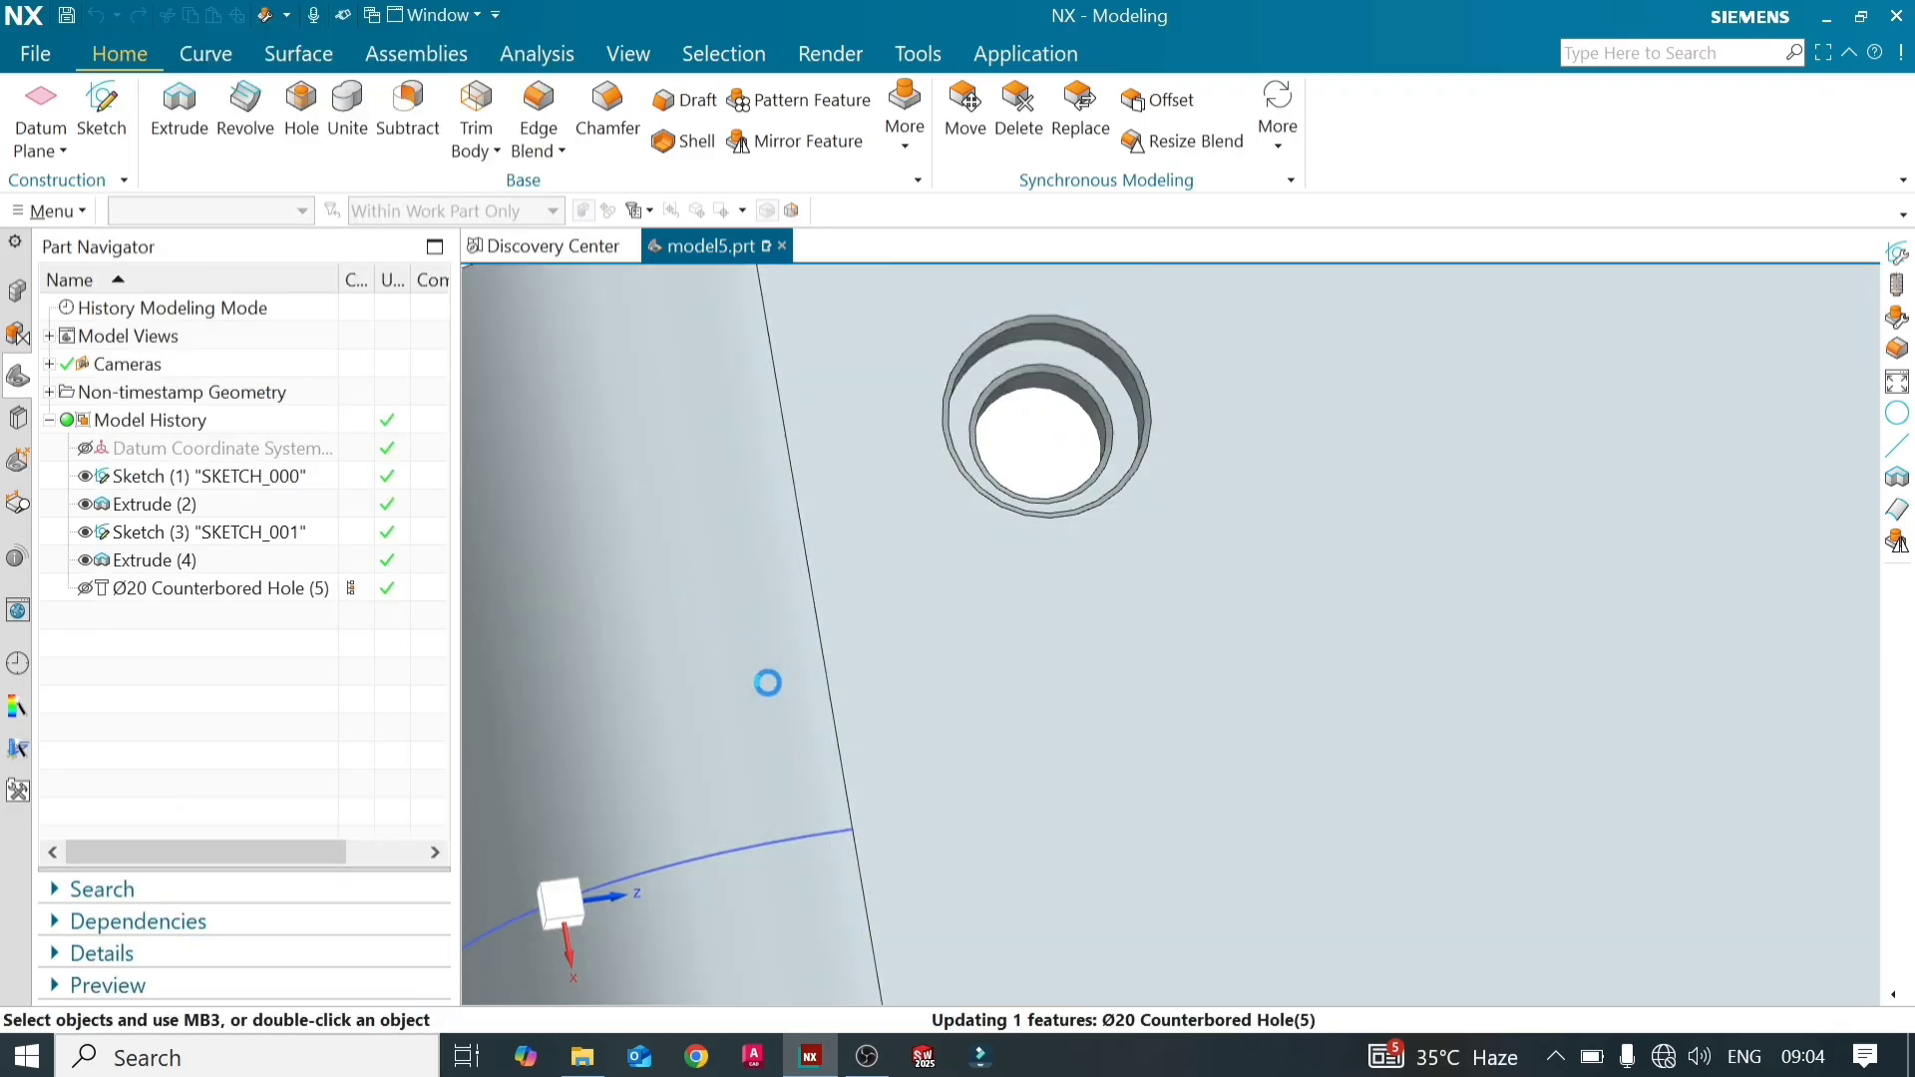
Reopen the counterbored hole for editing and remove its neck and end chamfers
double_click(195, 589)
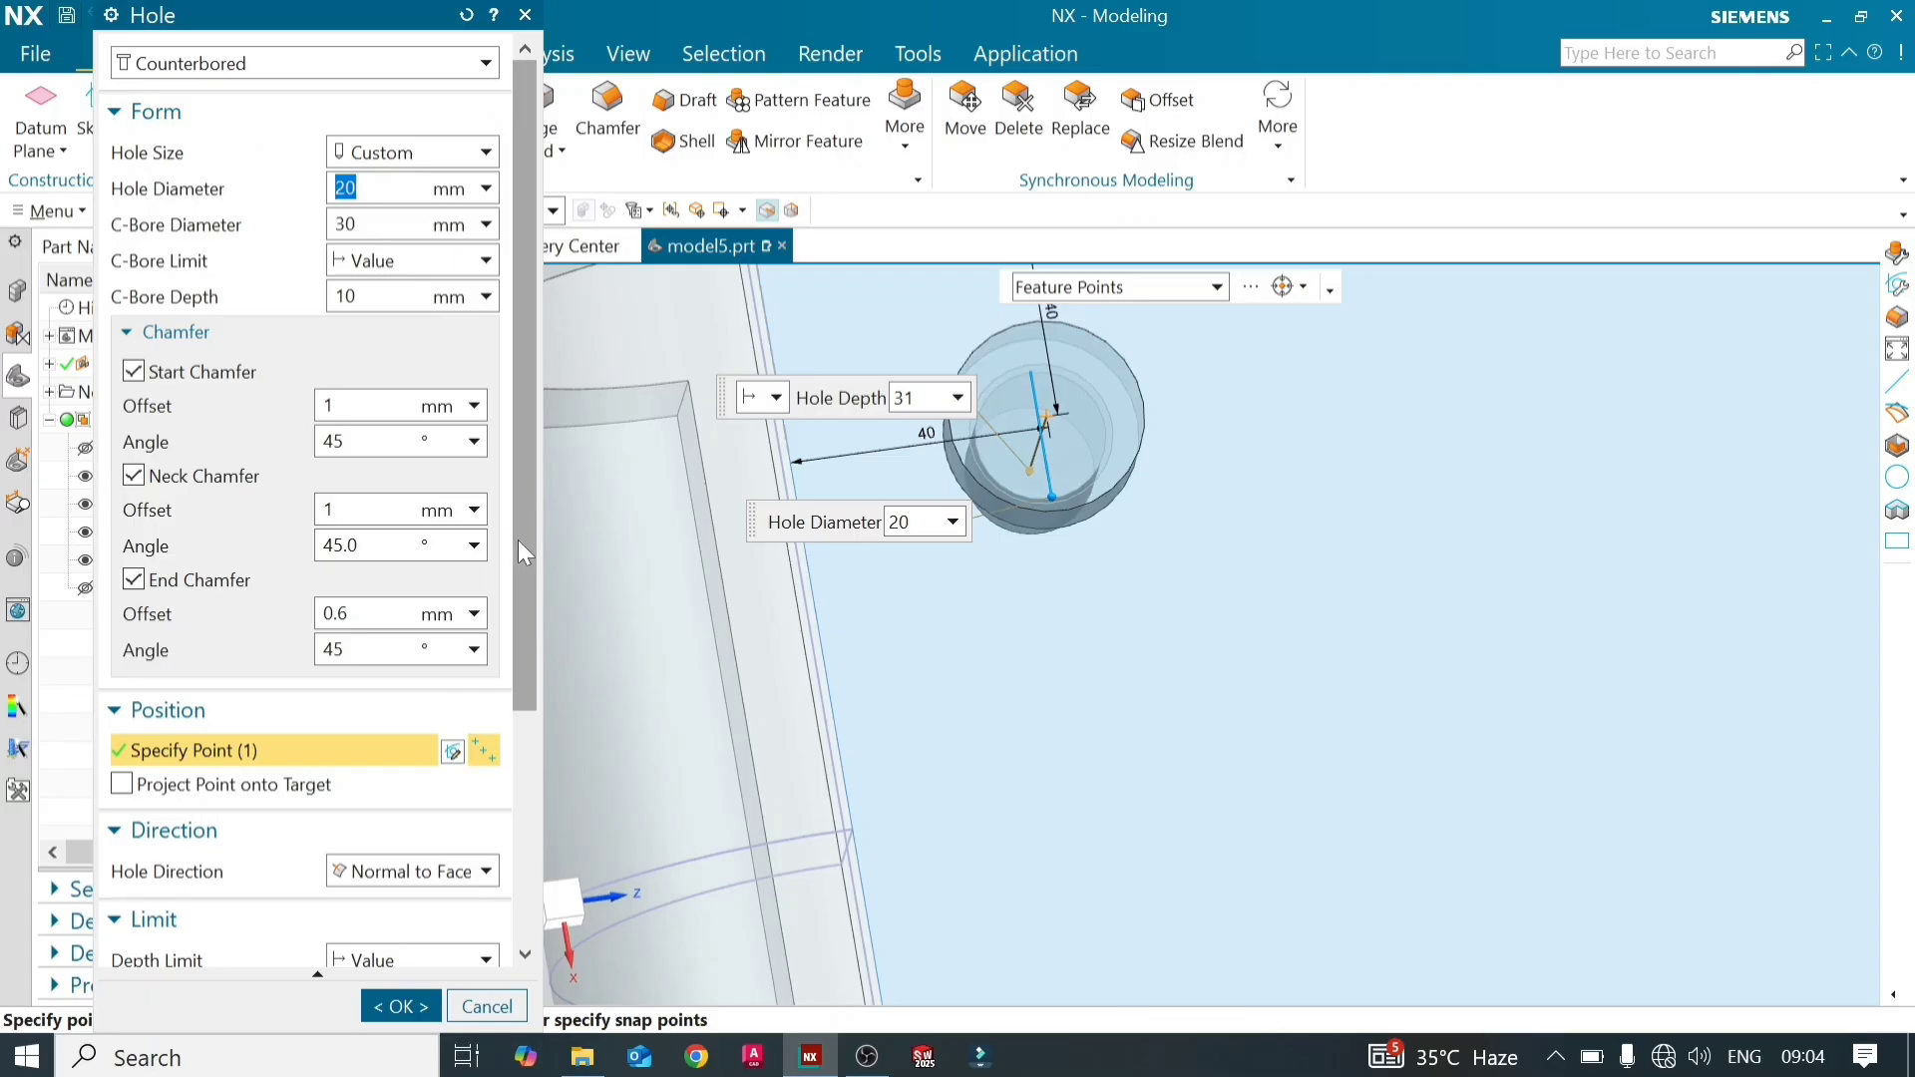
left_click_drag(519, 543, 537, 780)
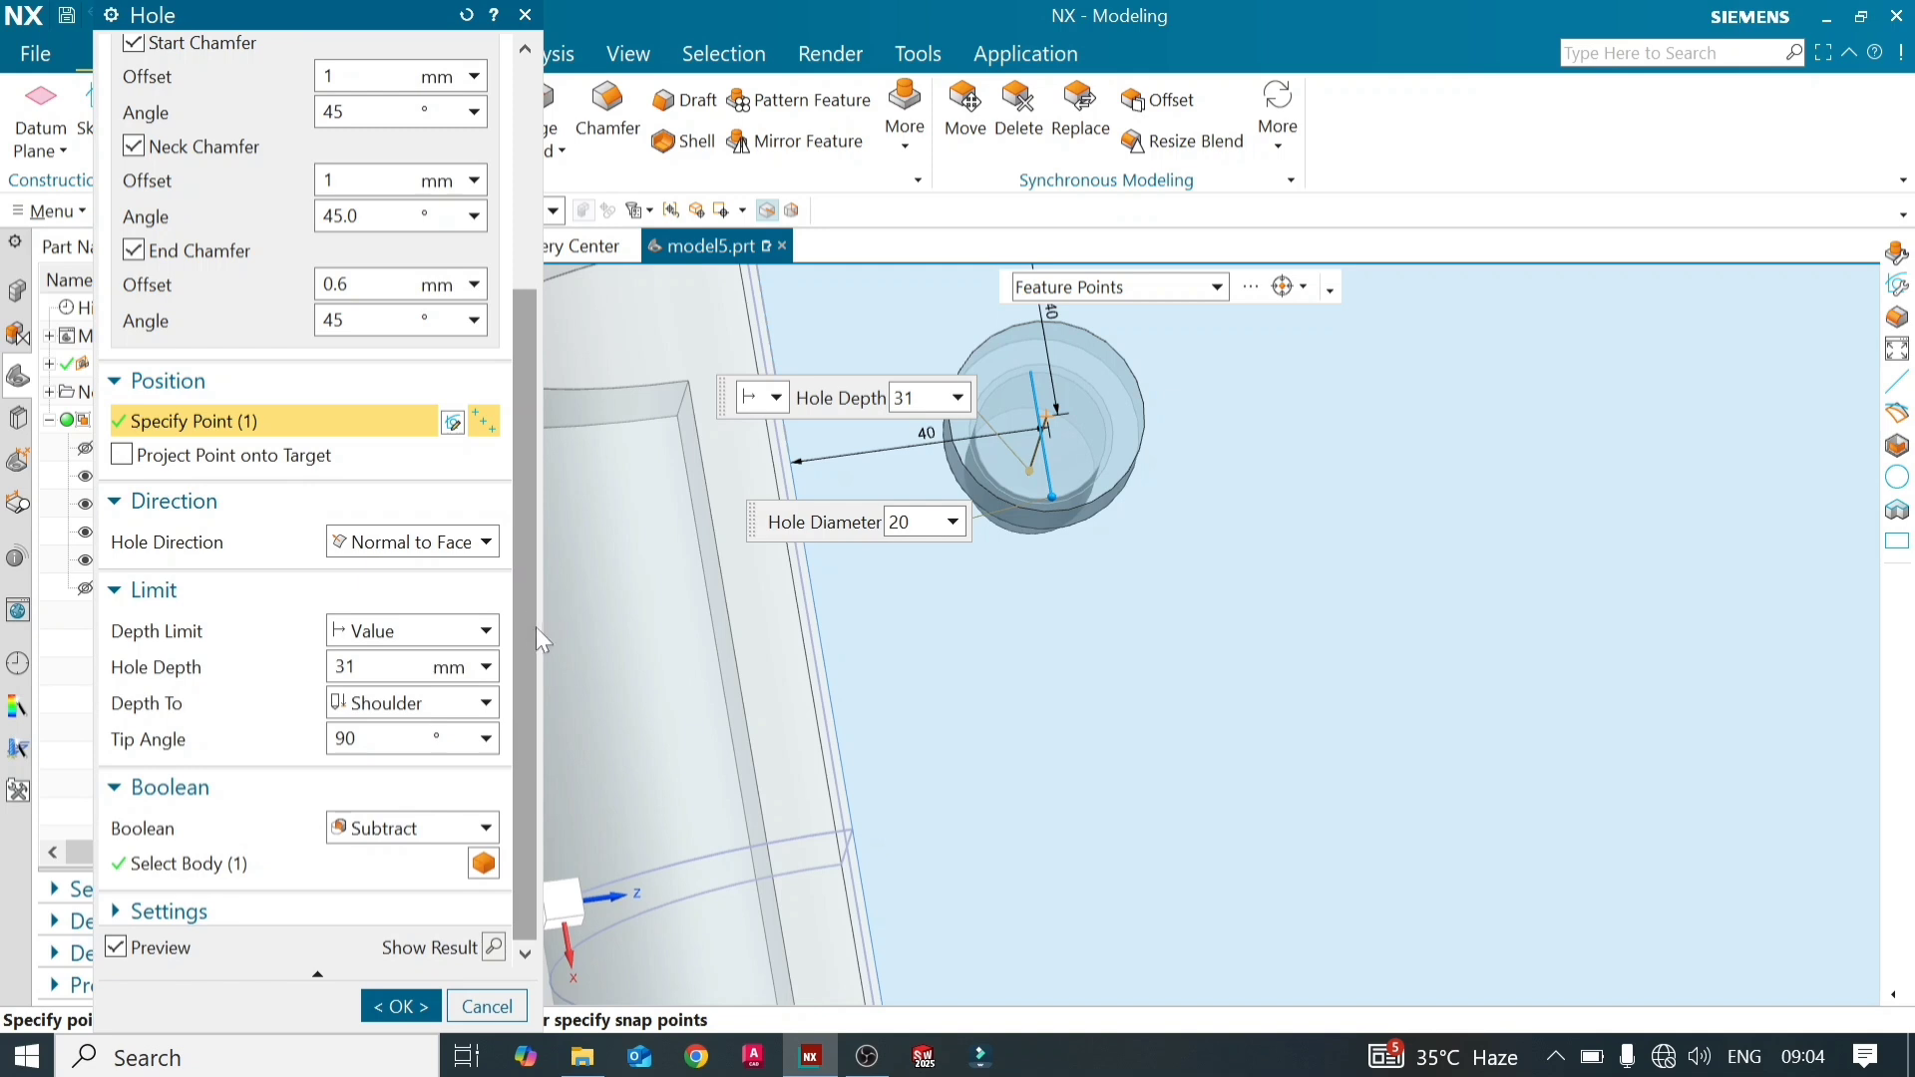
left_click_drag(530, 627, 529, 391)
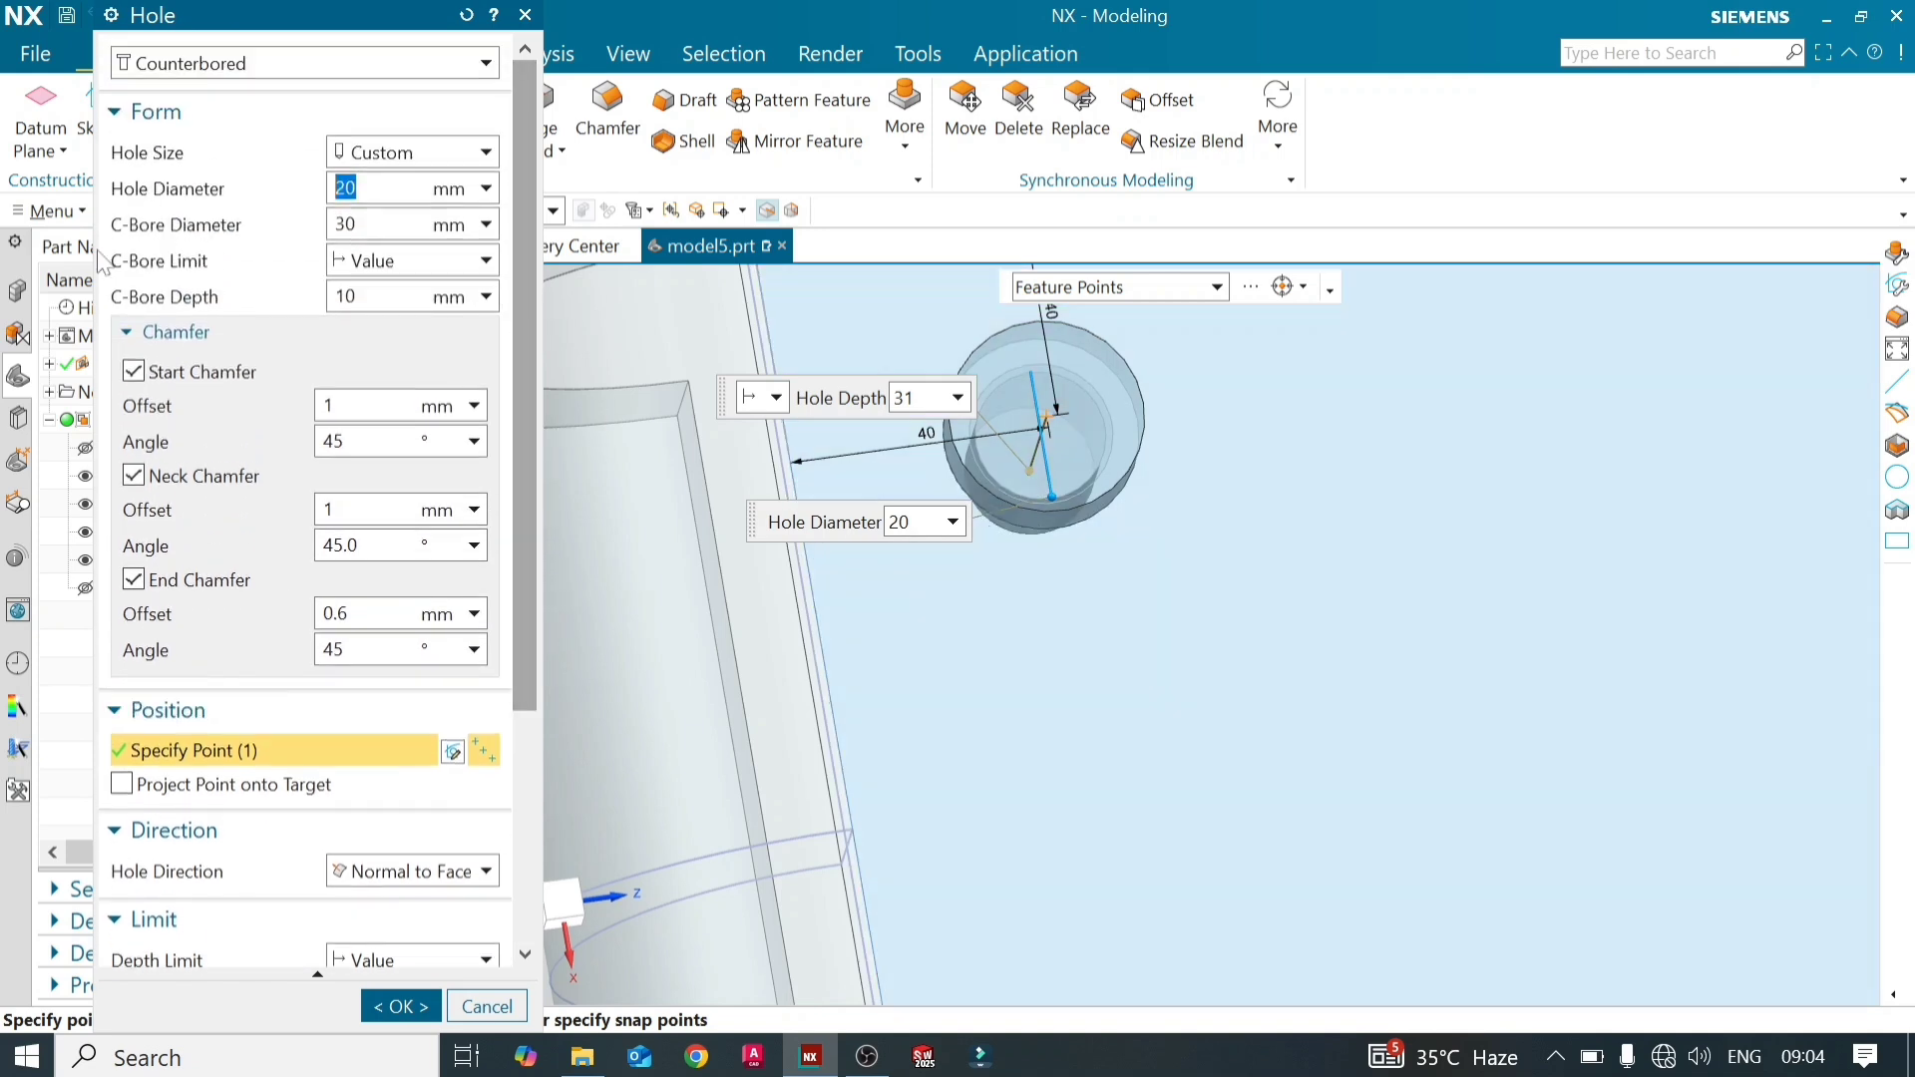
left_click(133, 580)
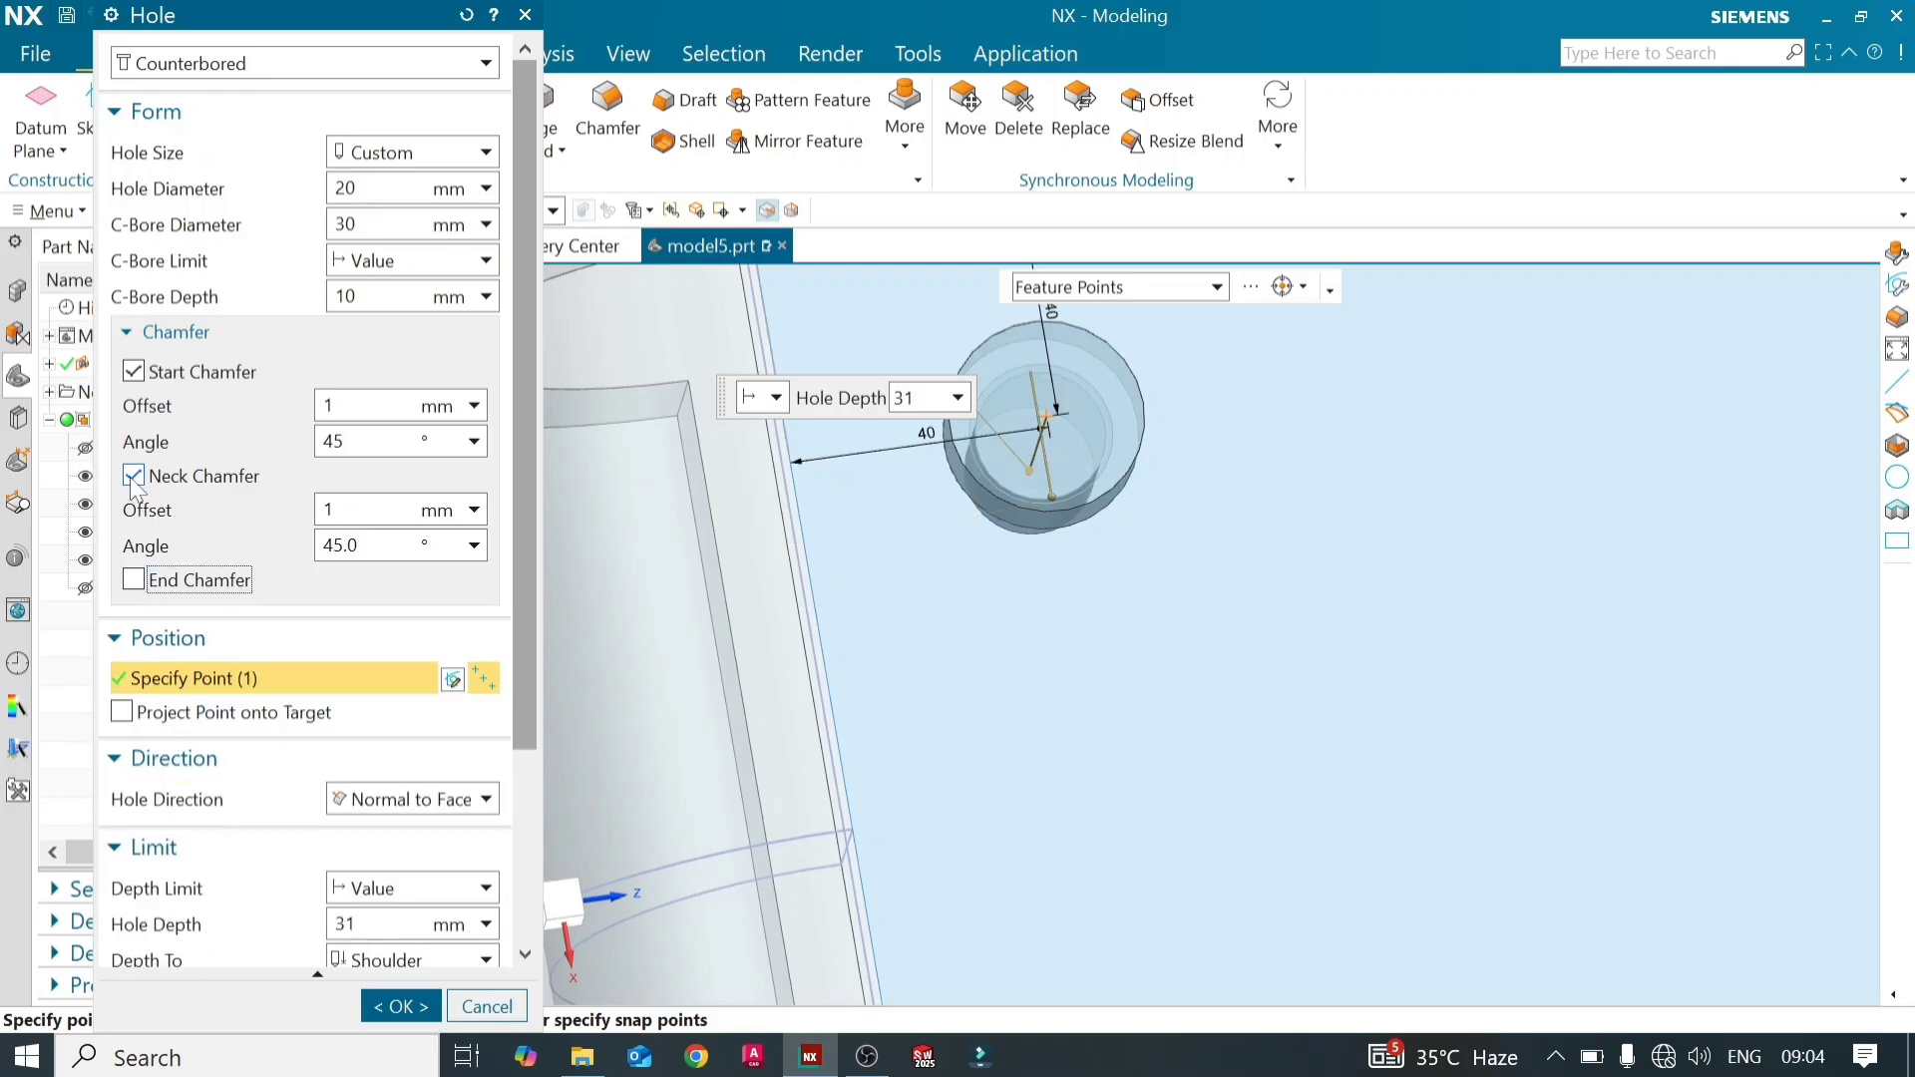
left_click(133, 477)
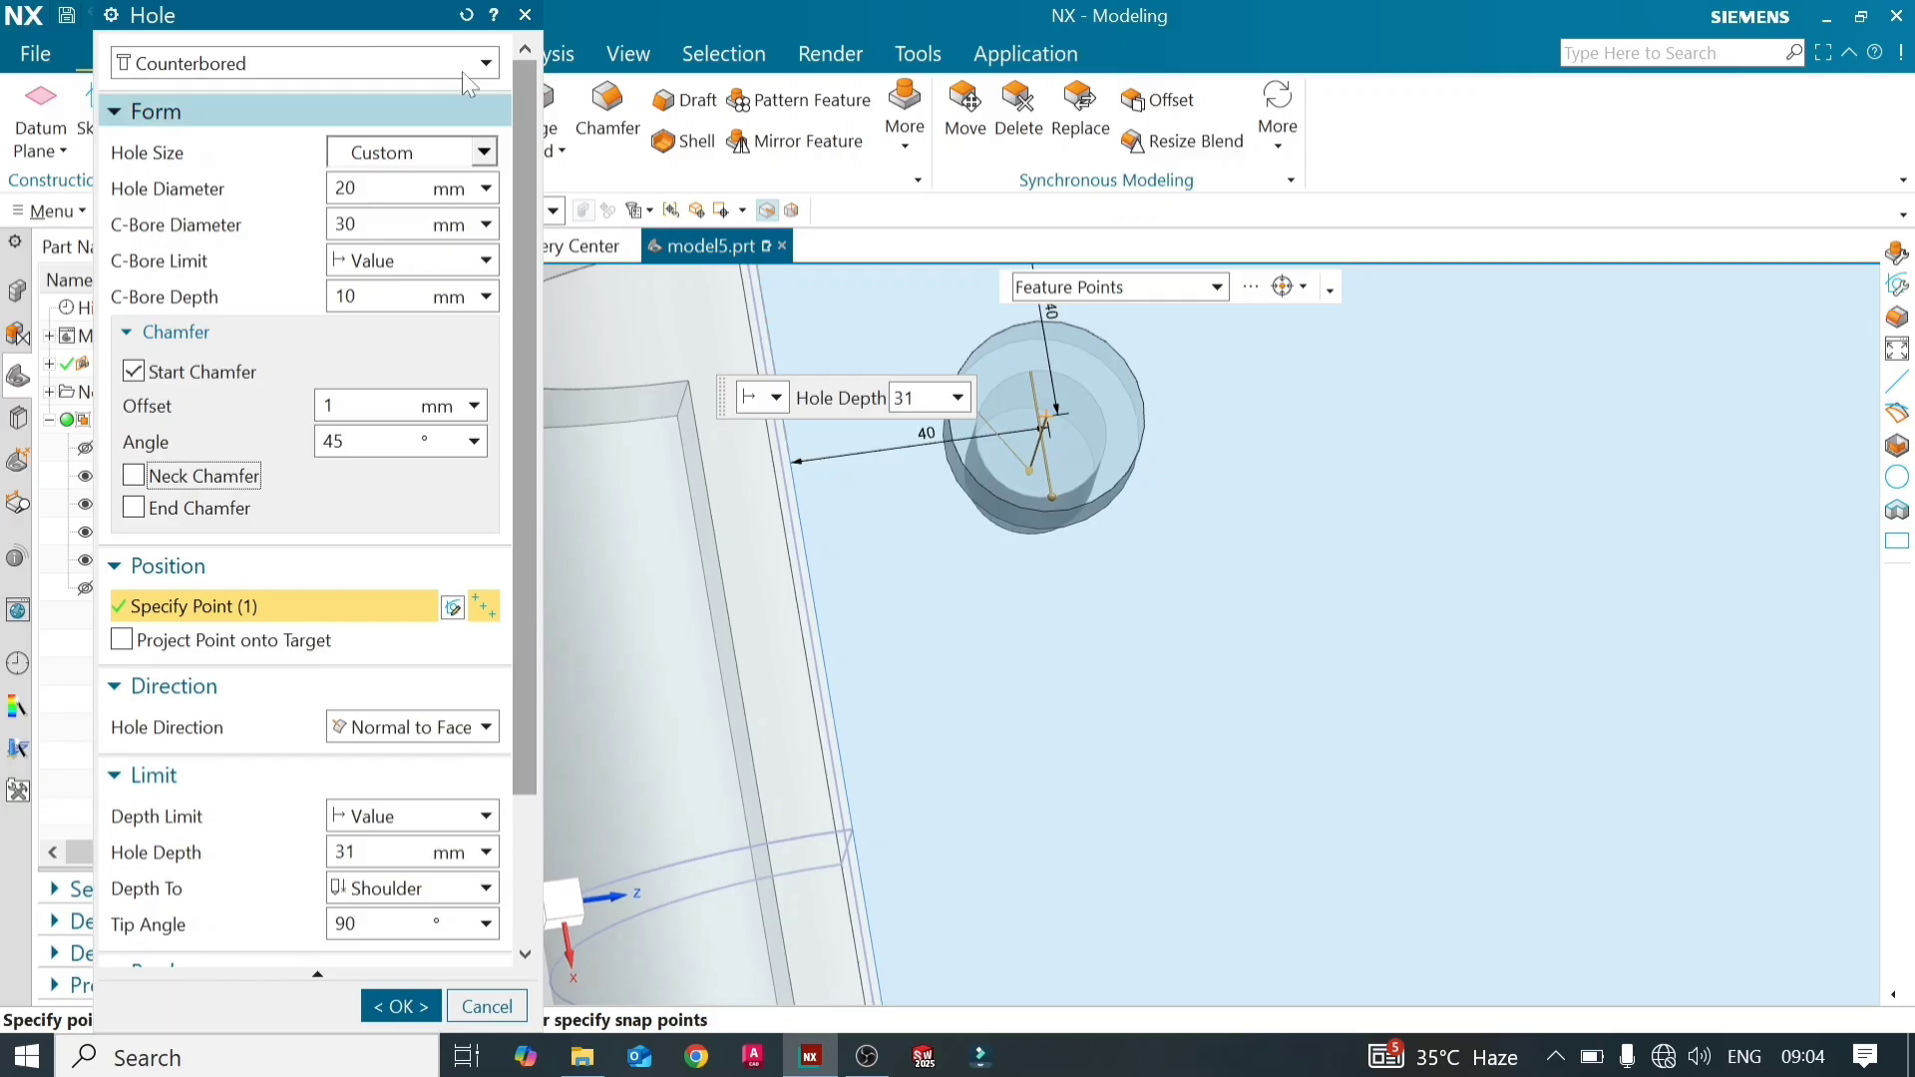
middle_click_drag(872, 608, 850, 582)
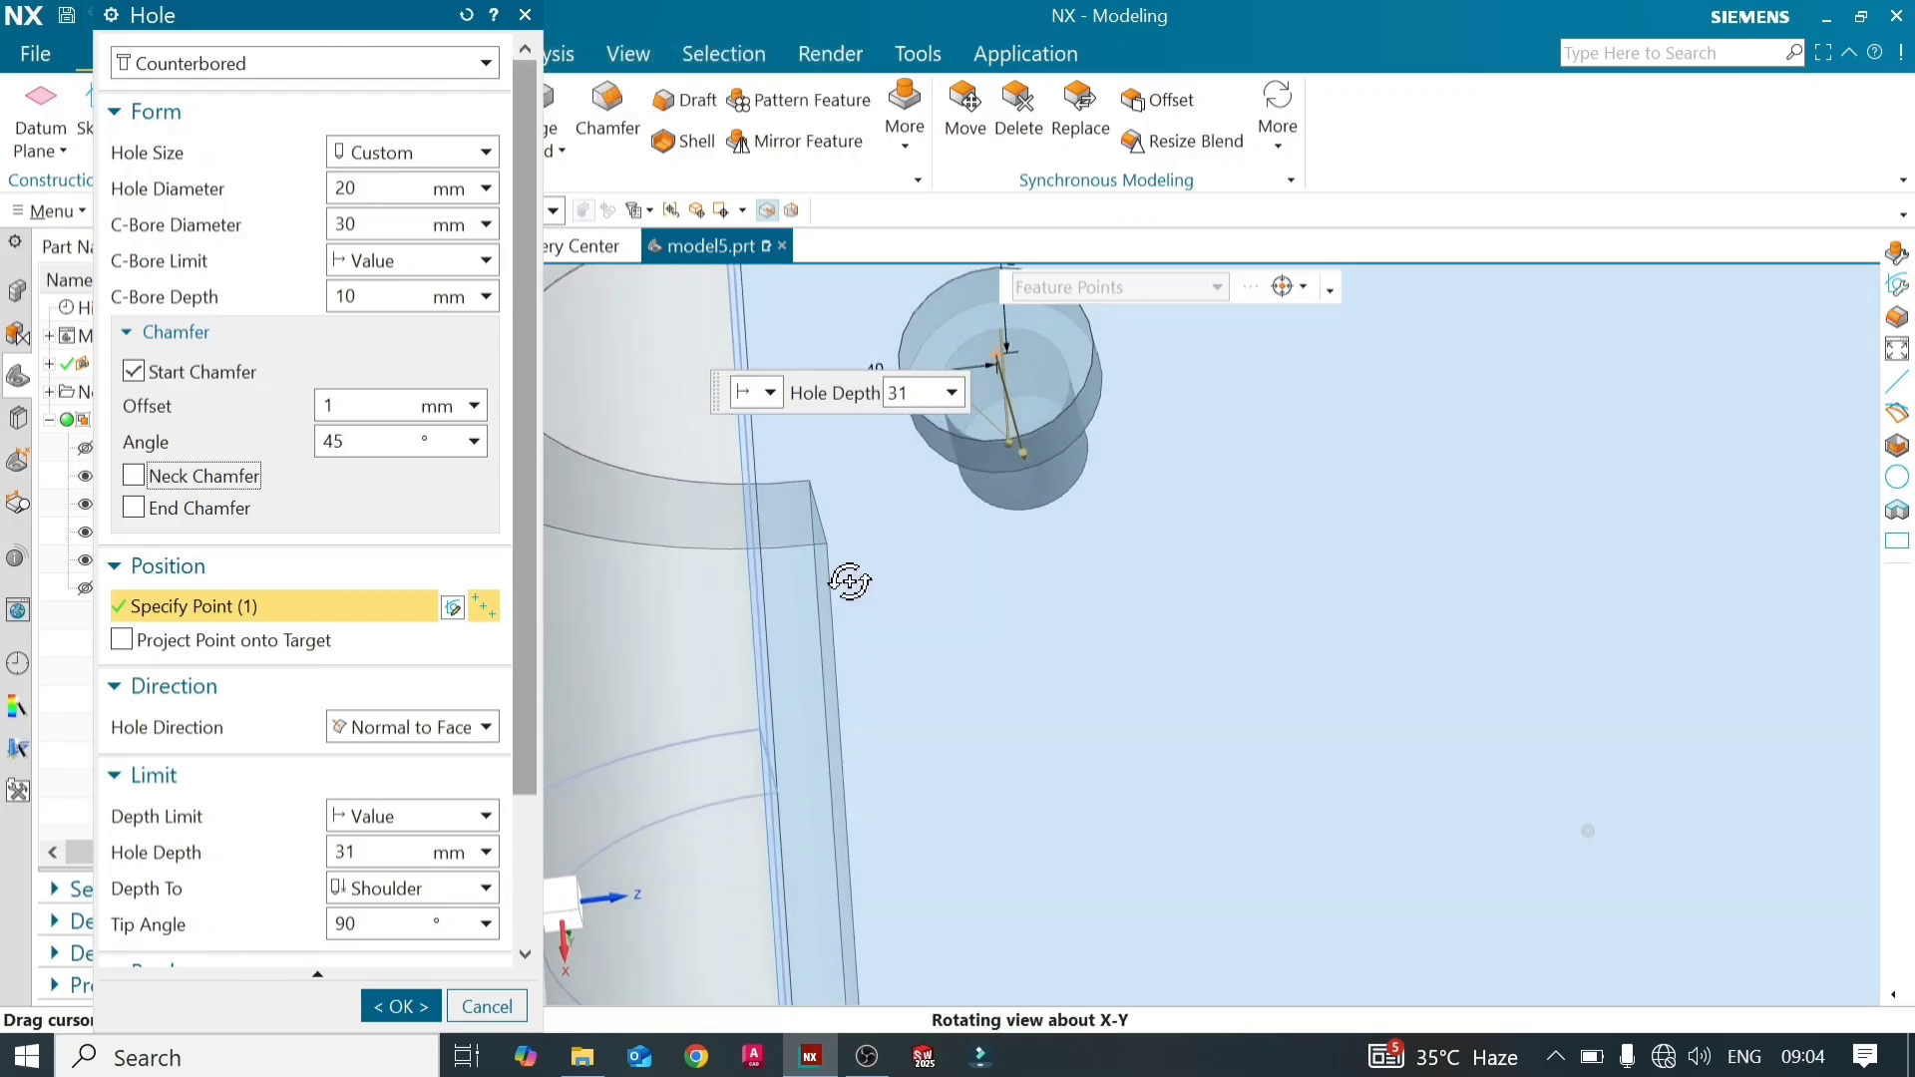
Change the hole type to Countersunk and set the countersink diameter to 30 mm
left_click(486, 66)
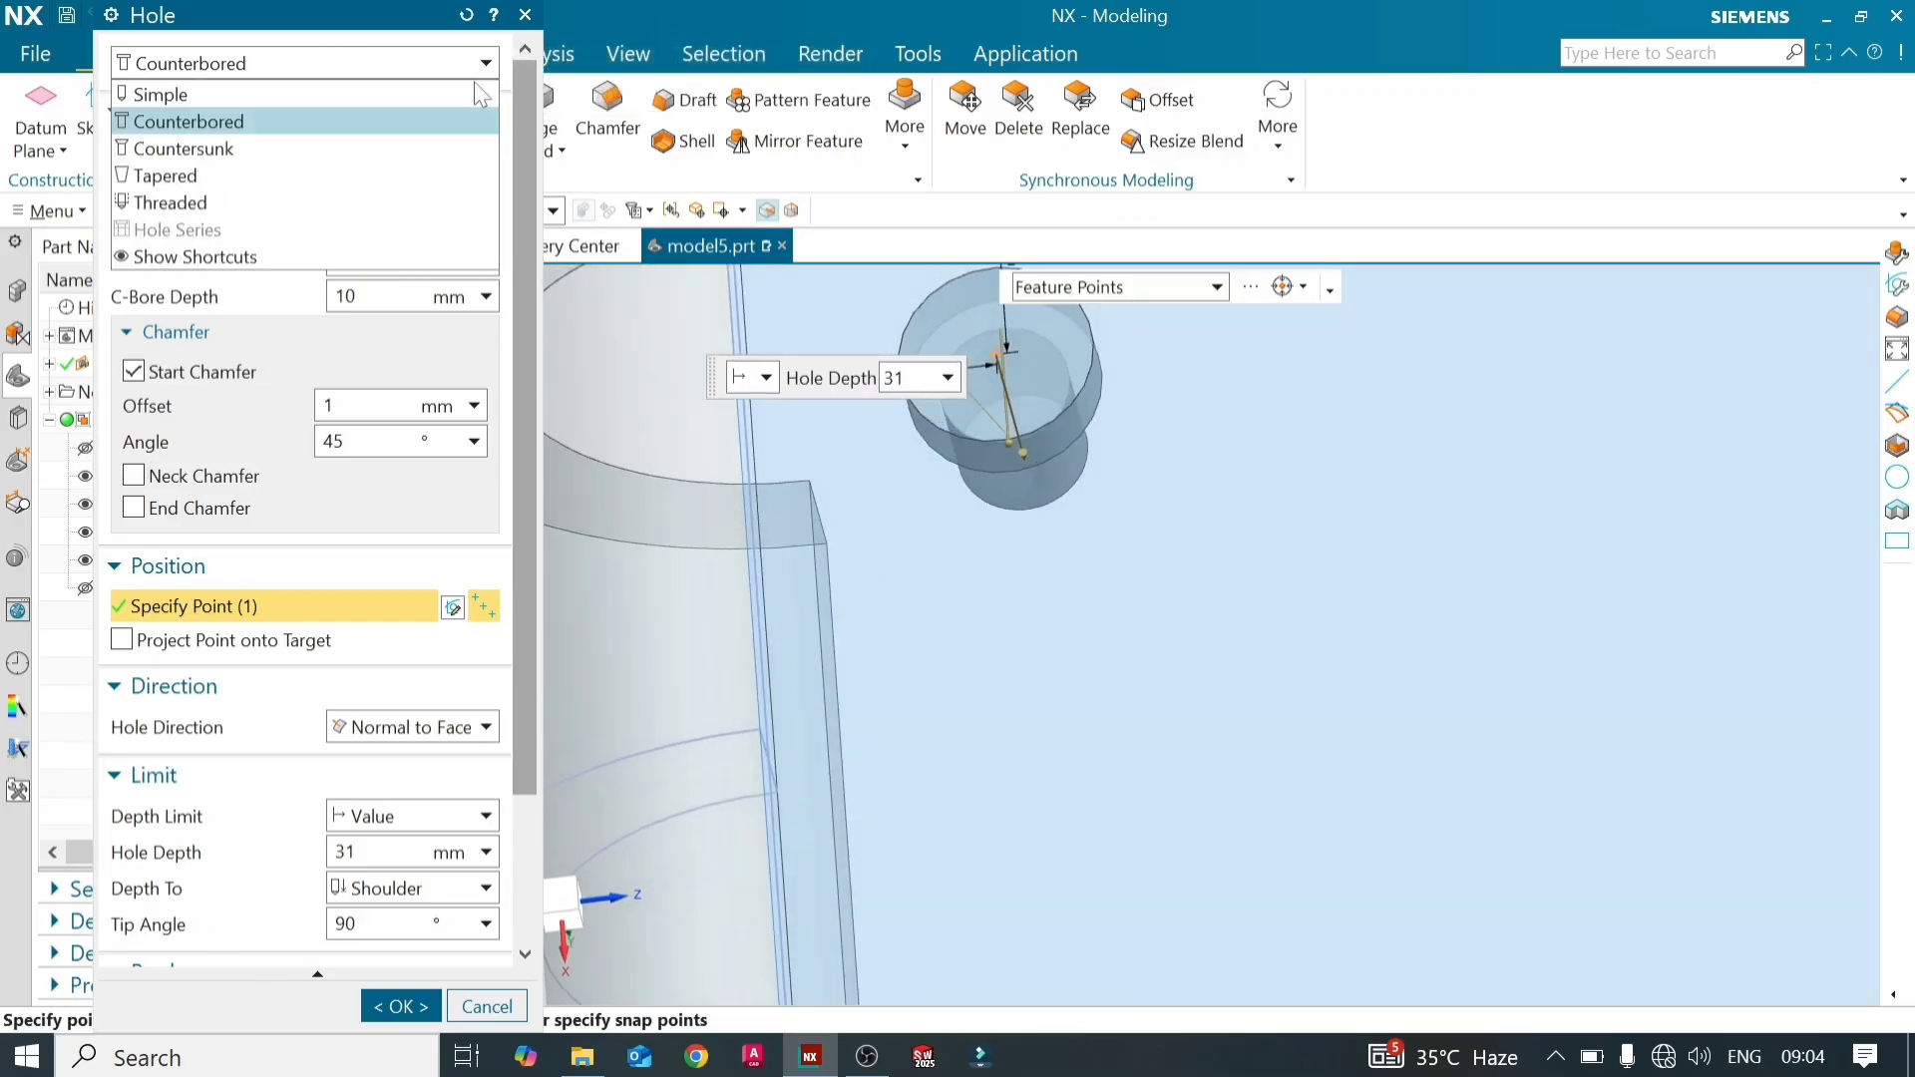
left_click(404, 148)
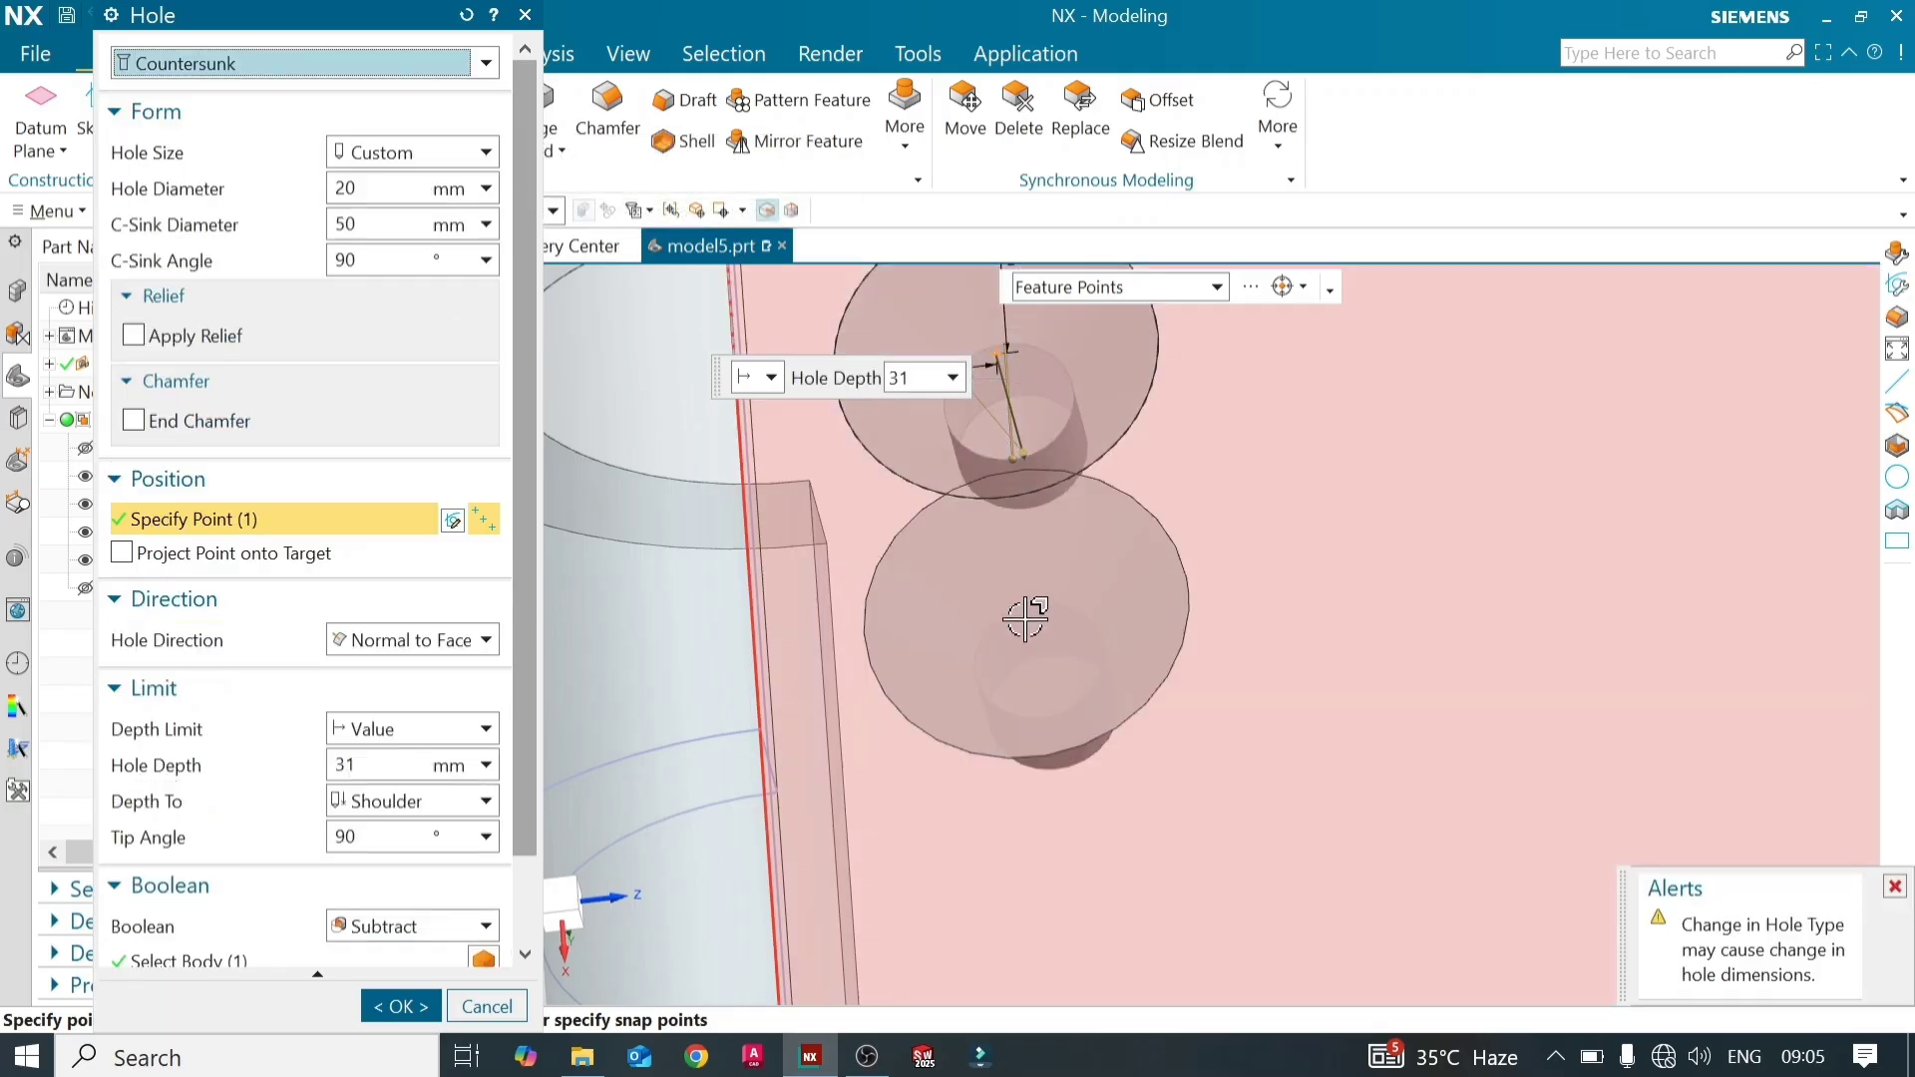
middle_click_drag(1026, 619, 1009, 526)
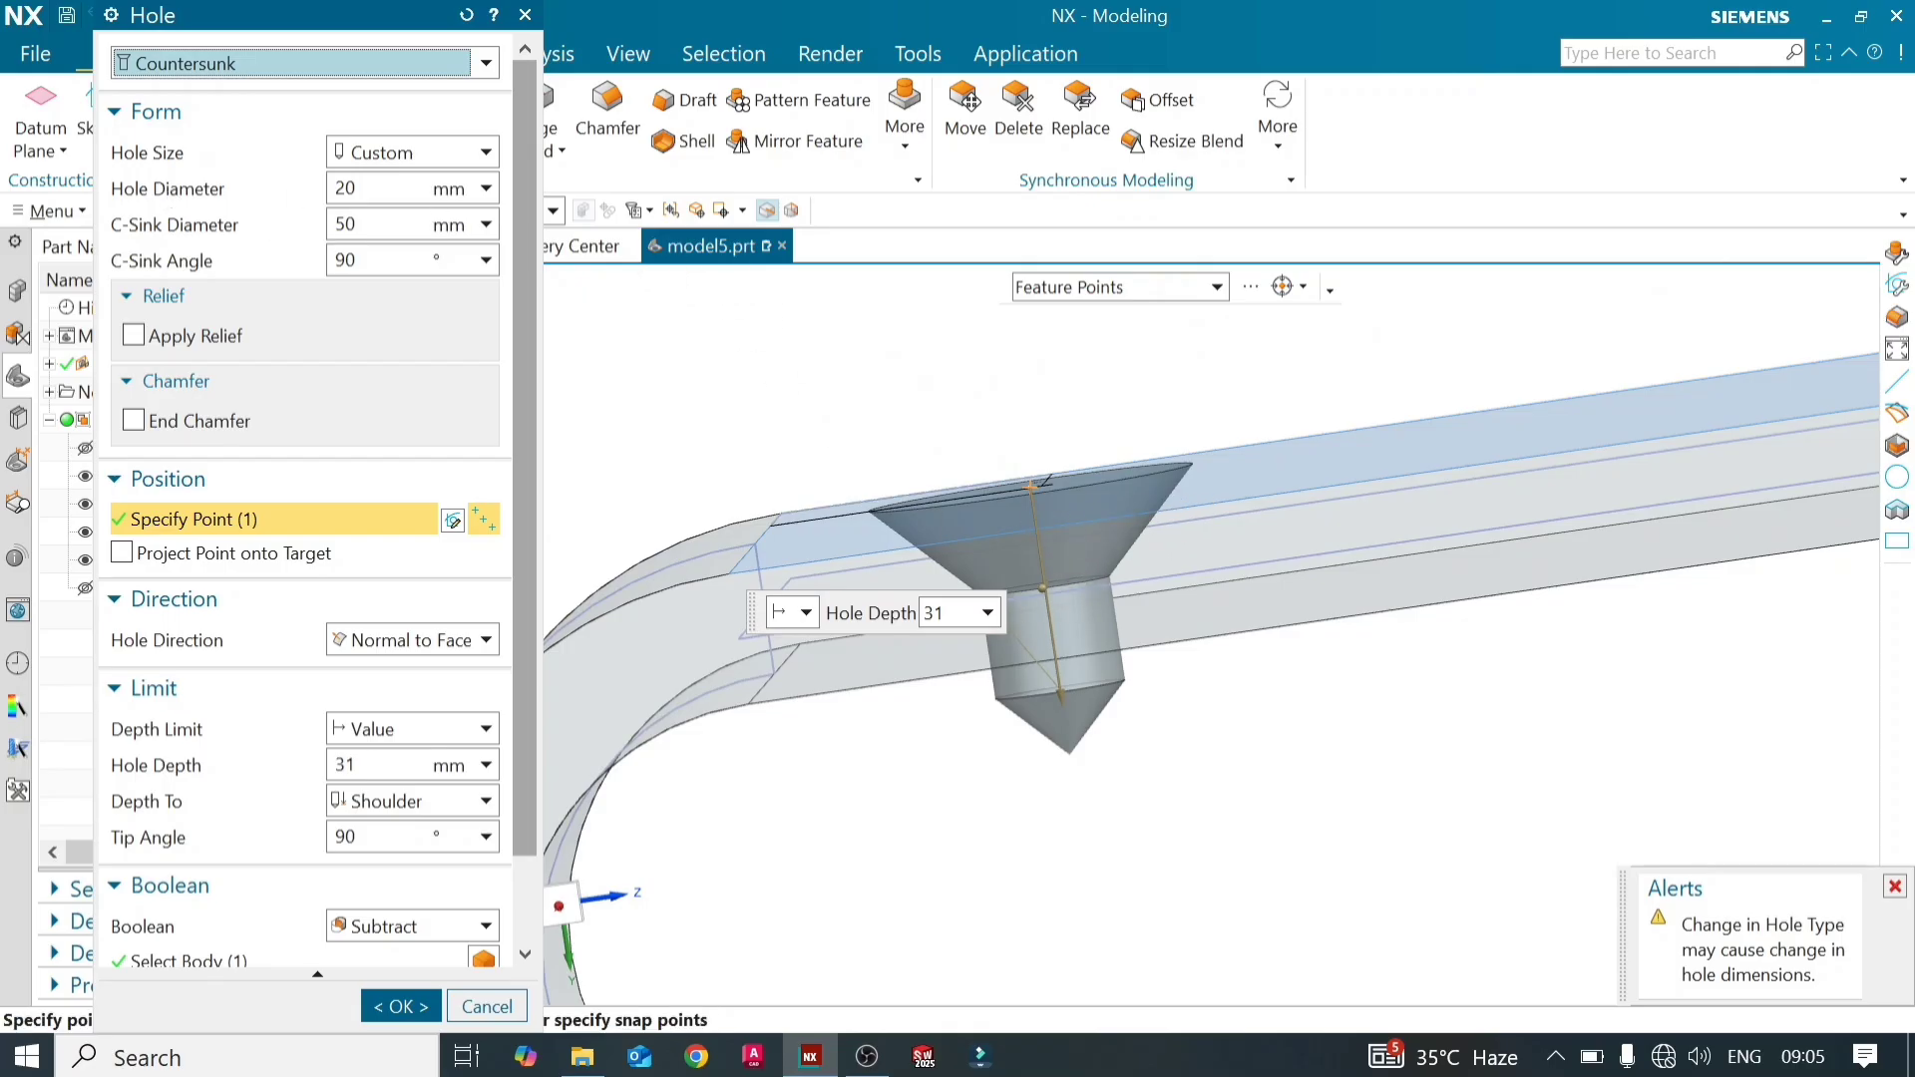
double_click(346, 225)
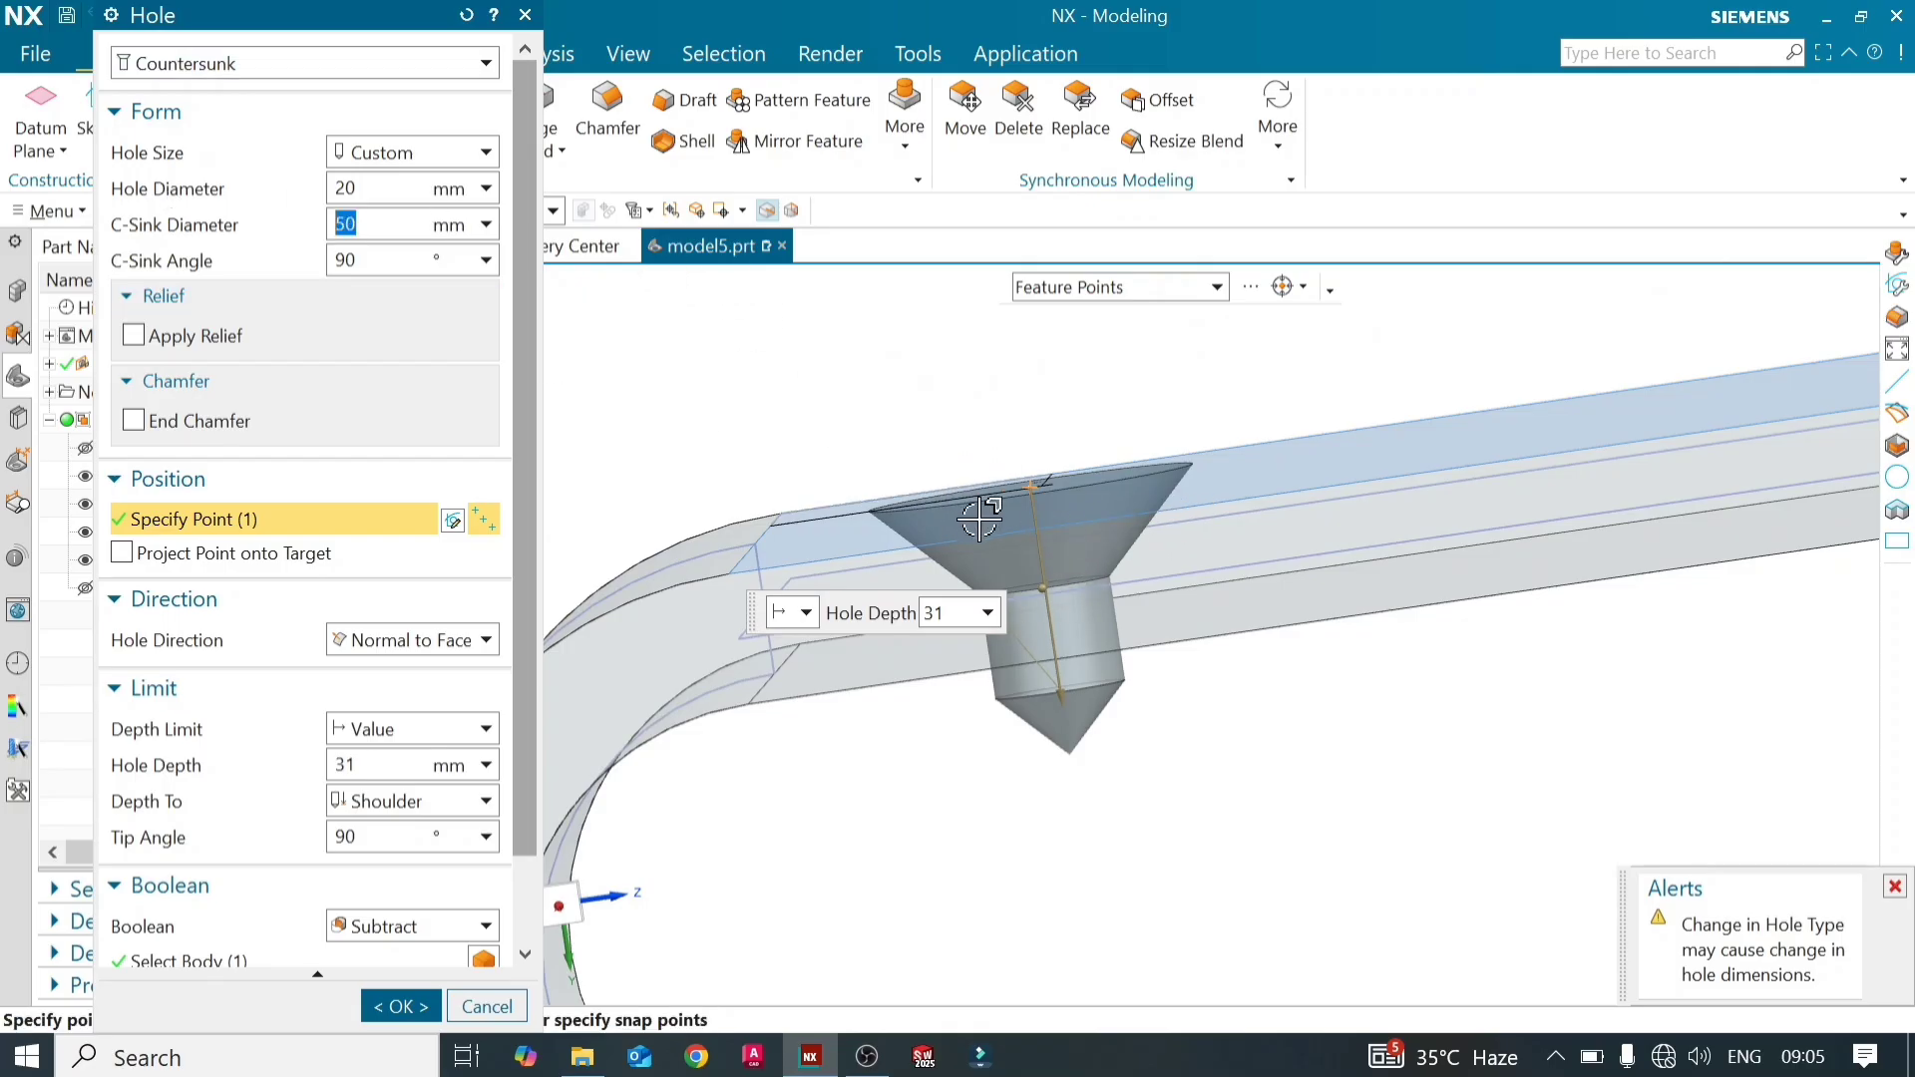
middle_click_drag(980, 401, 928, 419)
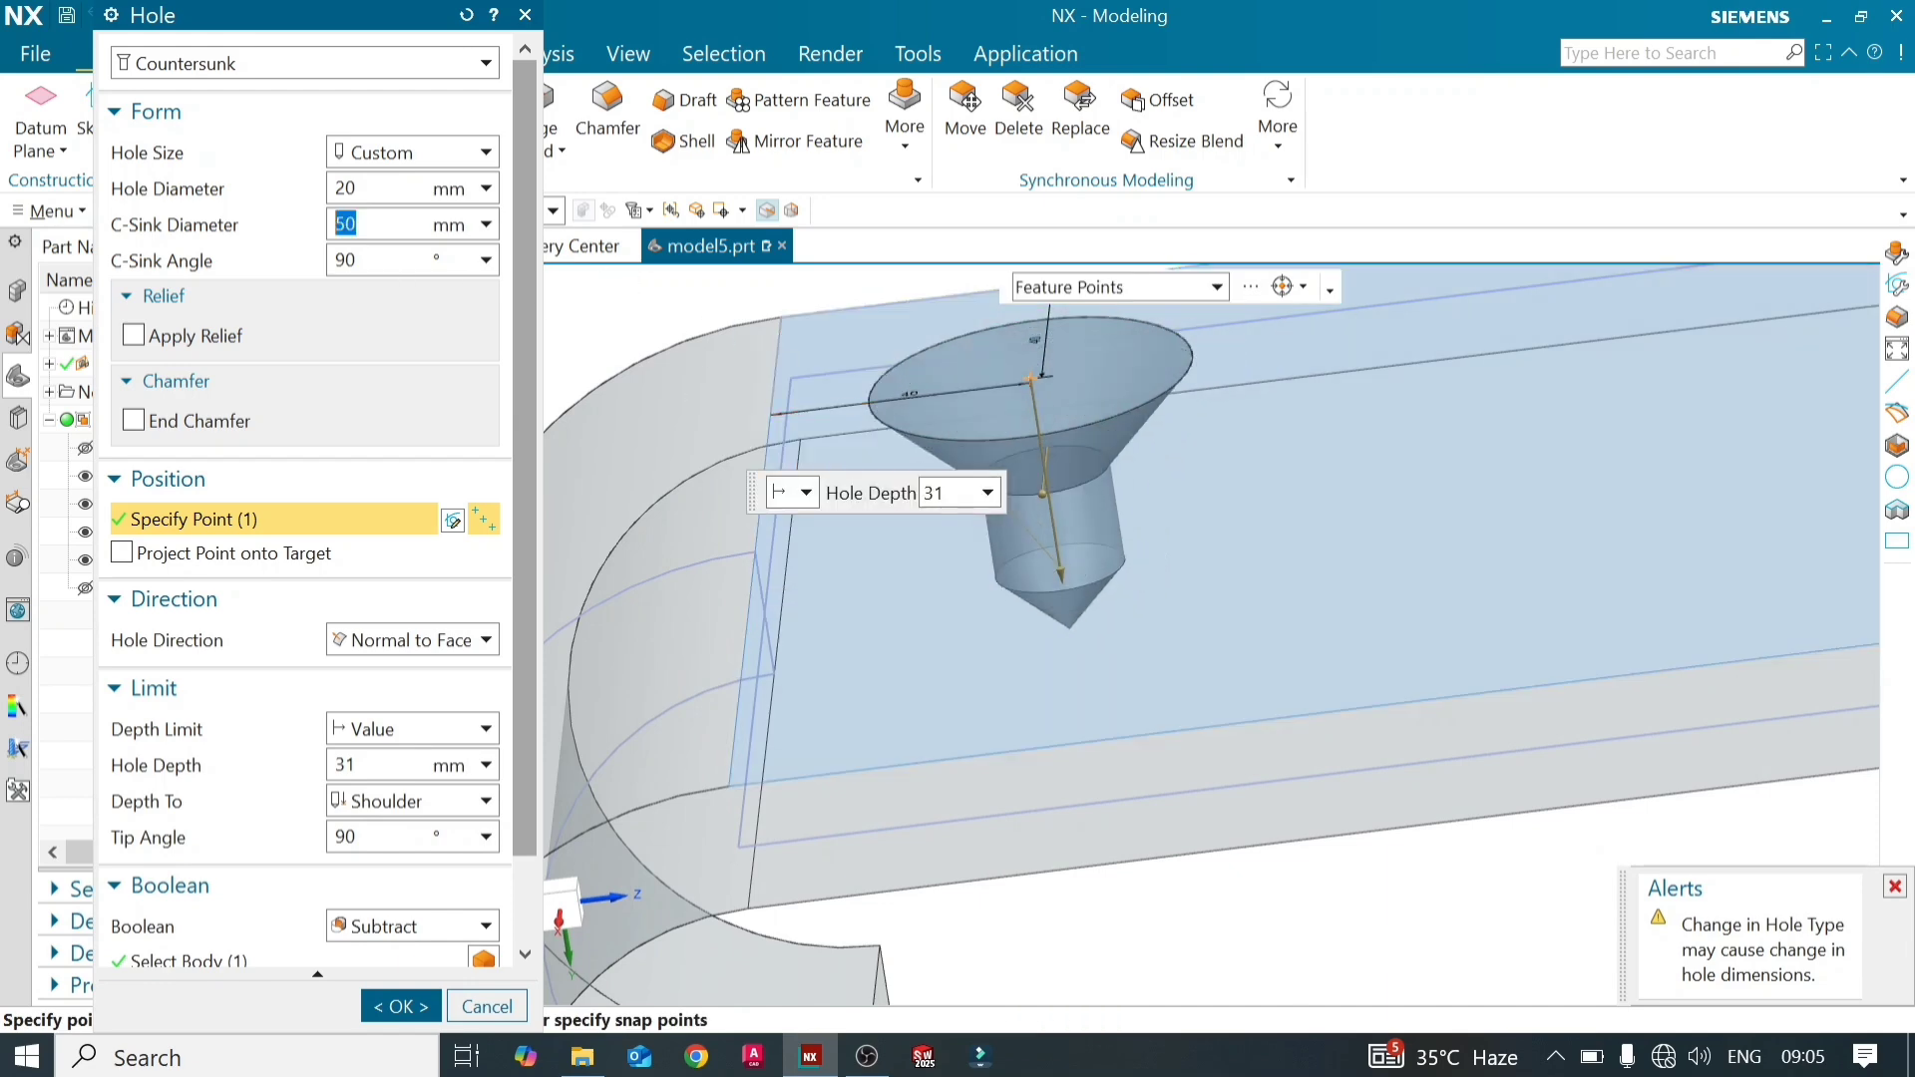
key("Return")
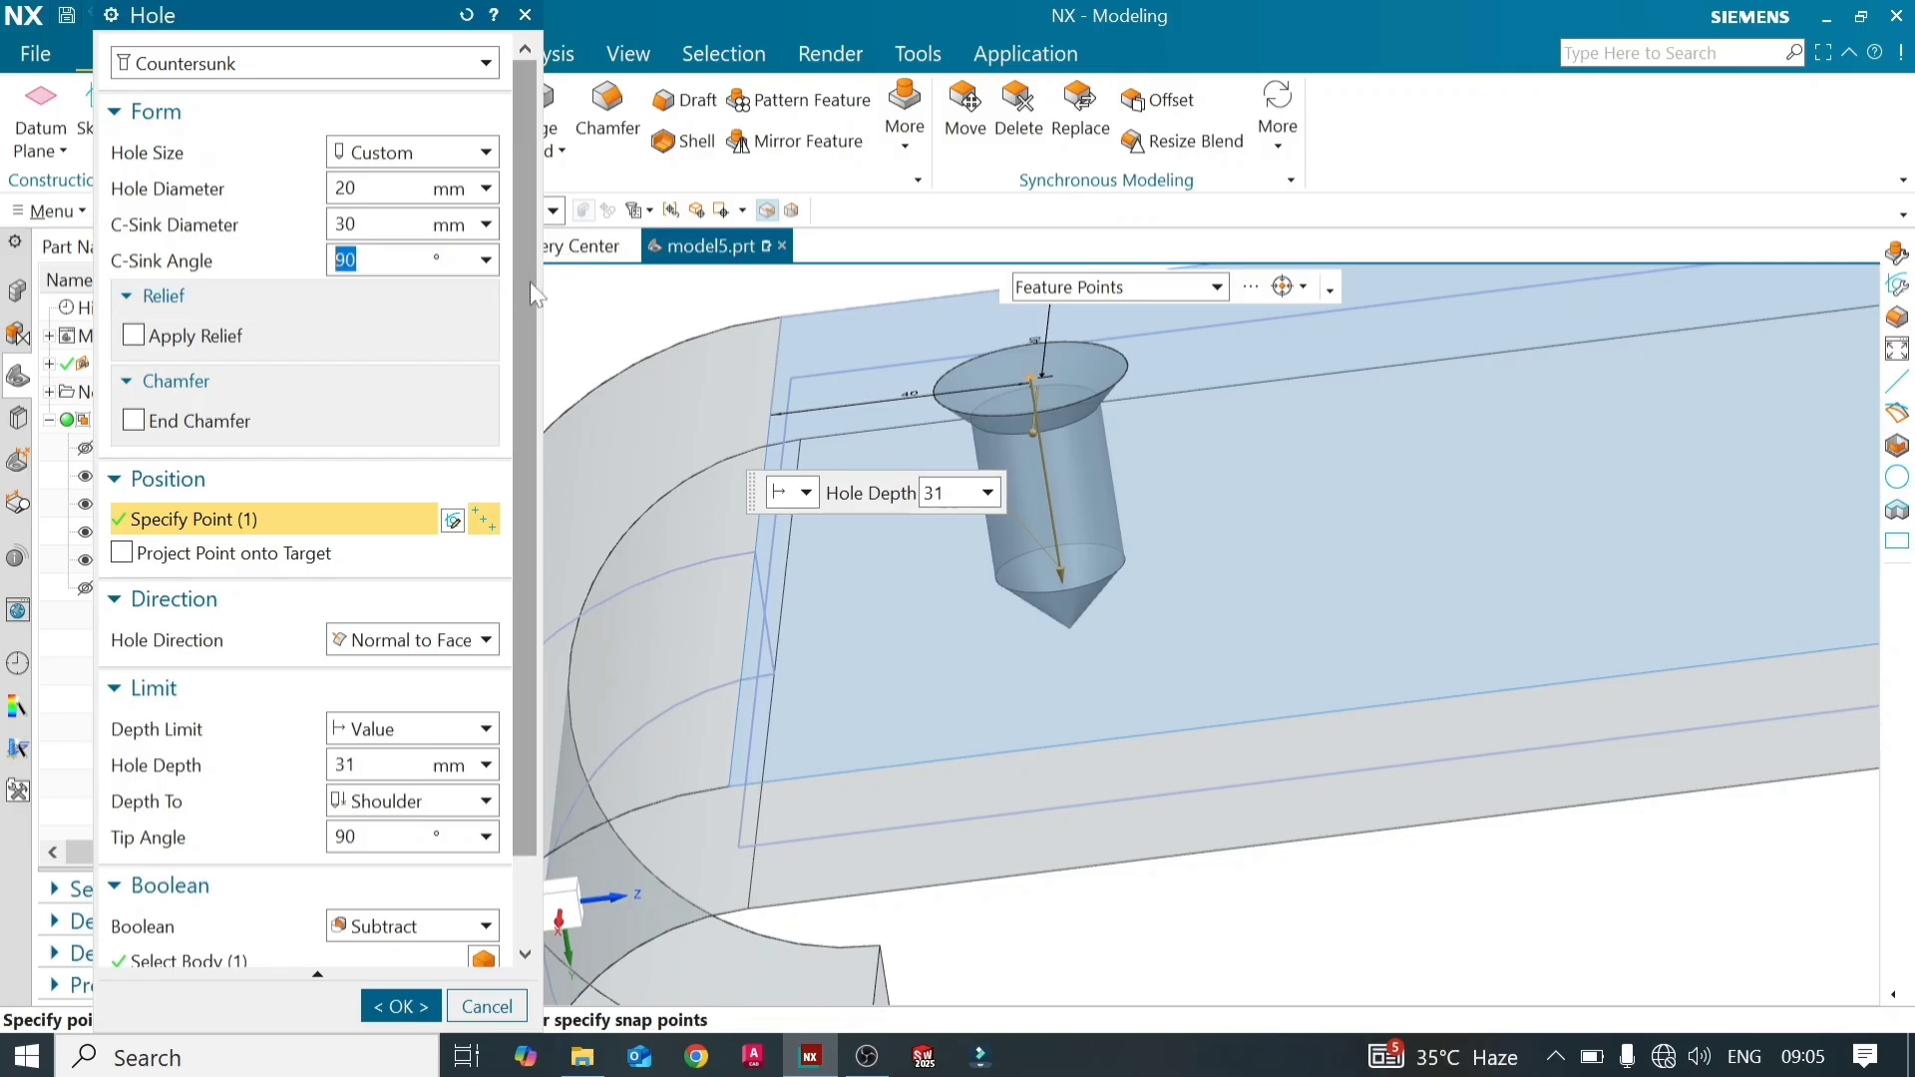
Set the countersunk hole's depth reference to Tip
left_click_drag(530, 282, 539, 447)
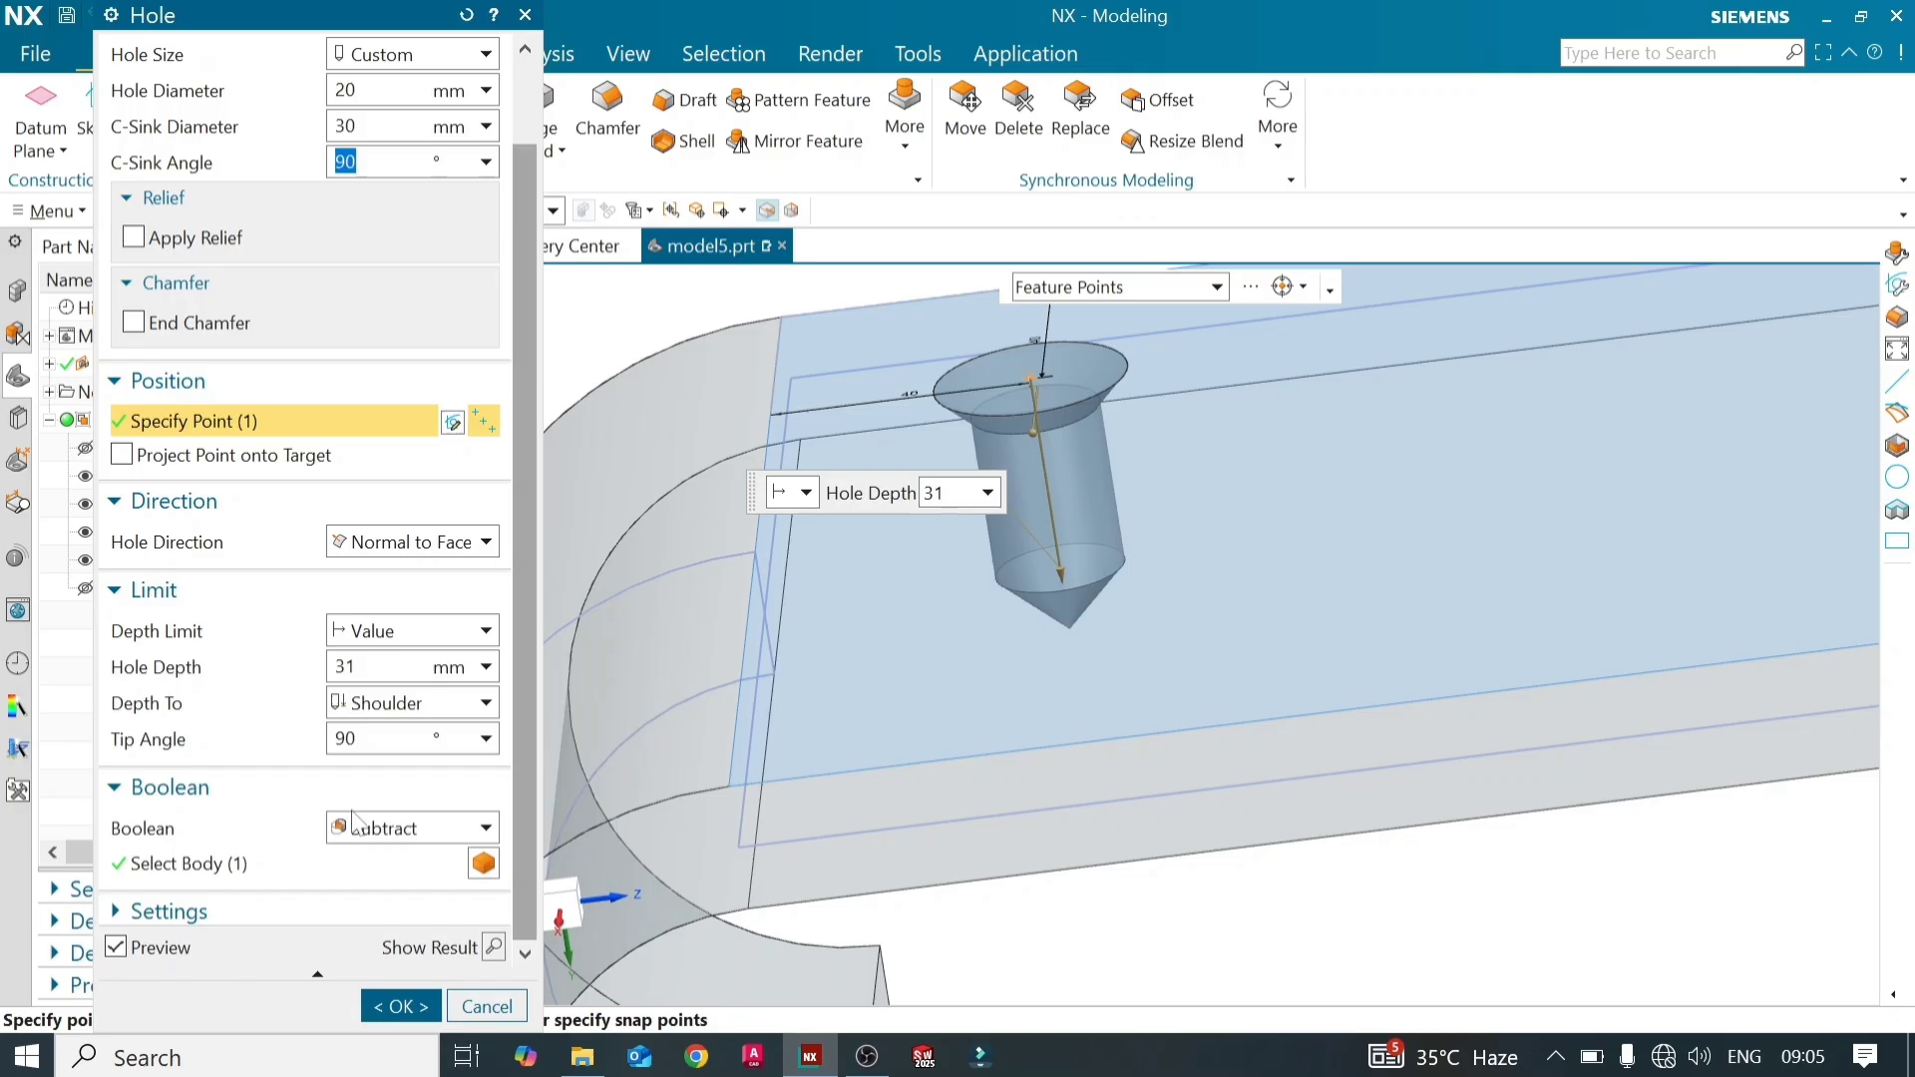
left_click(485, 703)
left_click(440, 764)
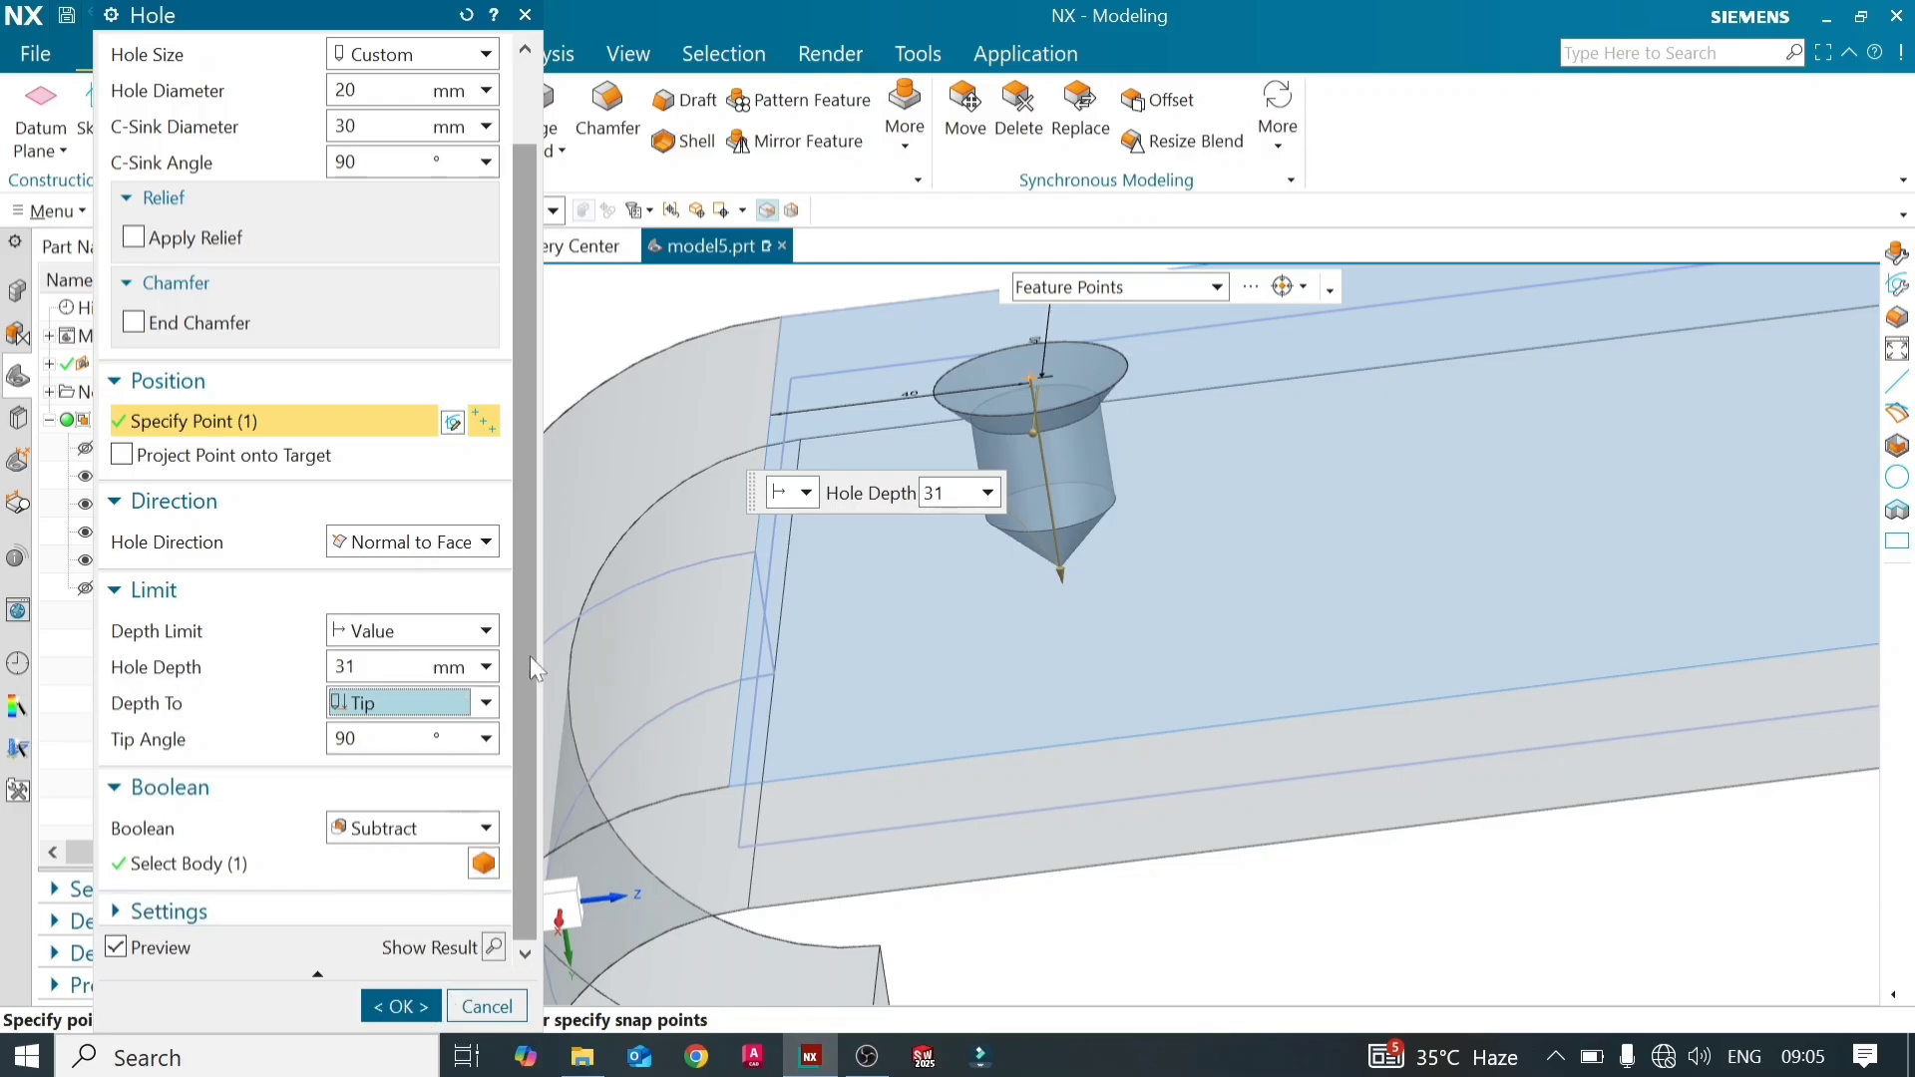
scroll(515, 603, "up", 2)
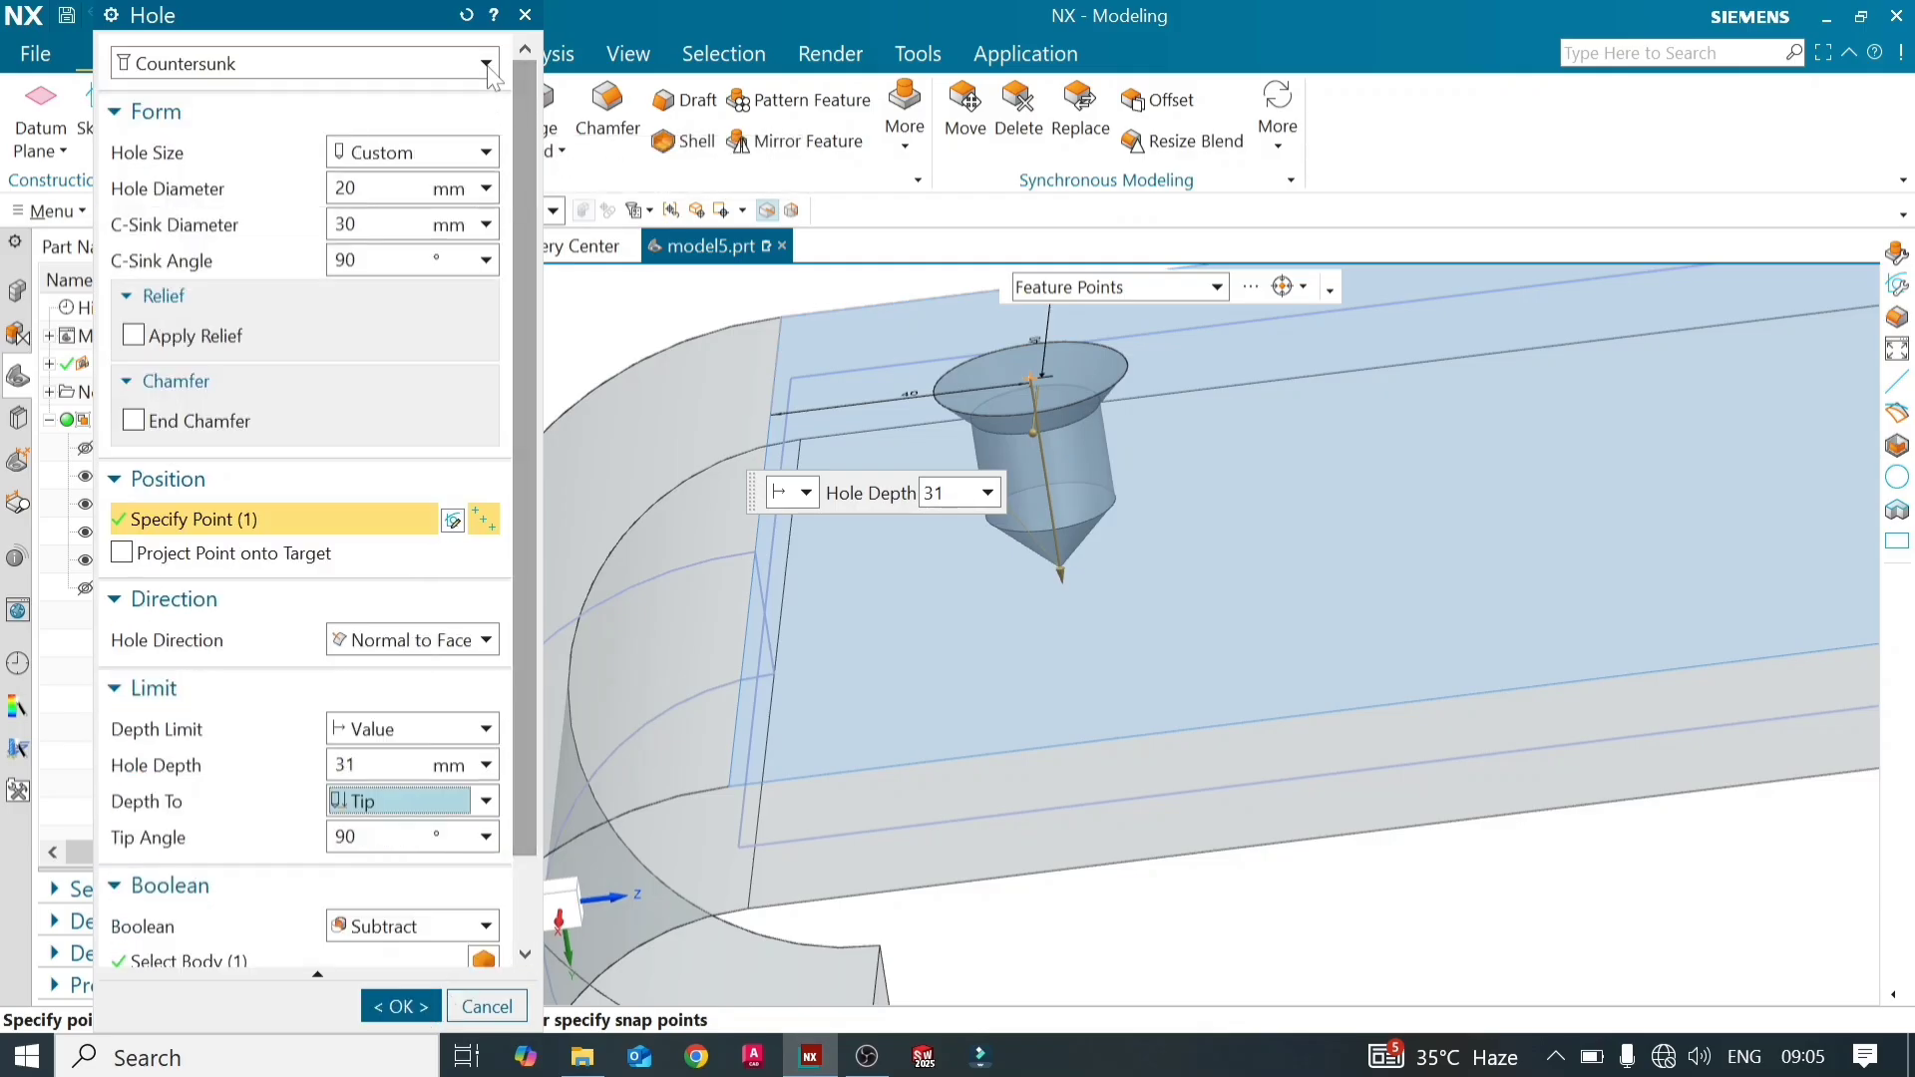
scroll(522, 901, "down", 2)
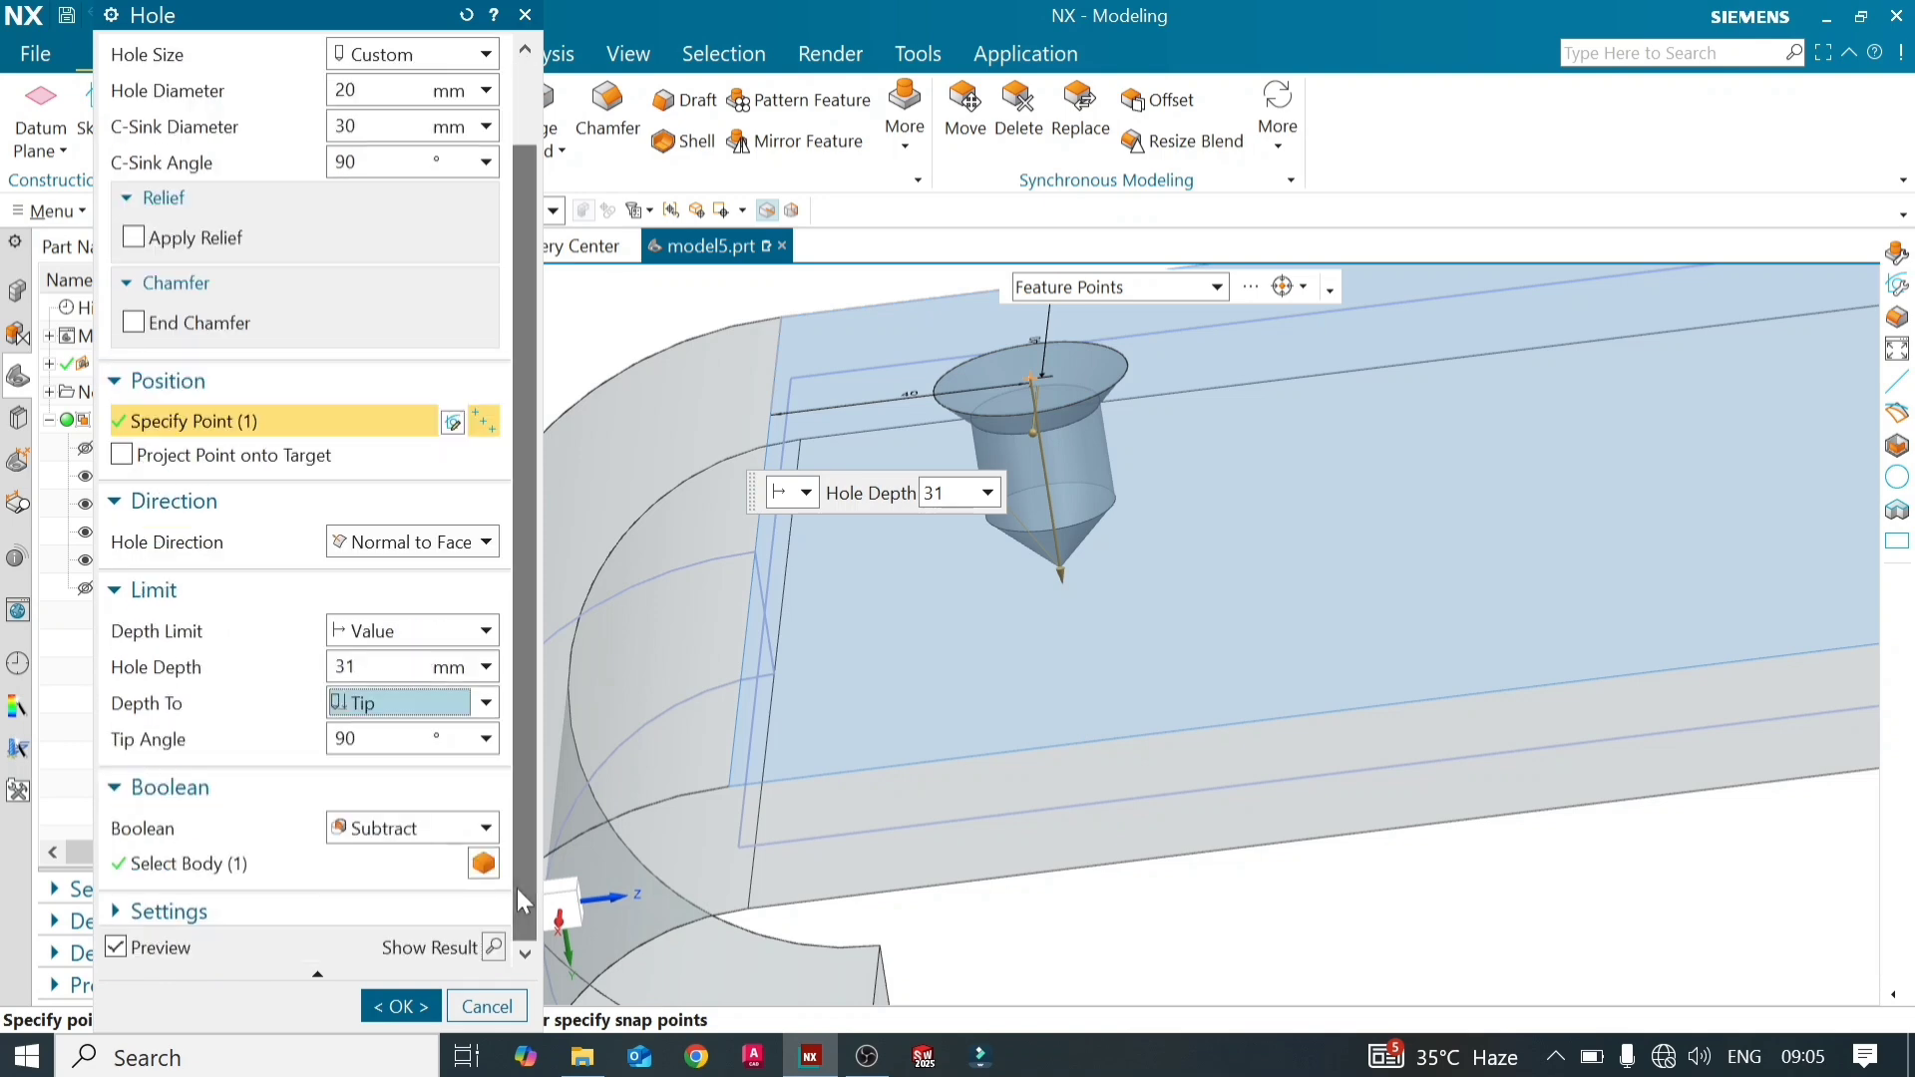
Preview the countersunk hole in the solid plate, inspect it, and return to the hole settings
left_click(493, 947)
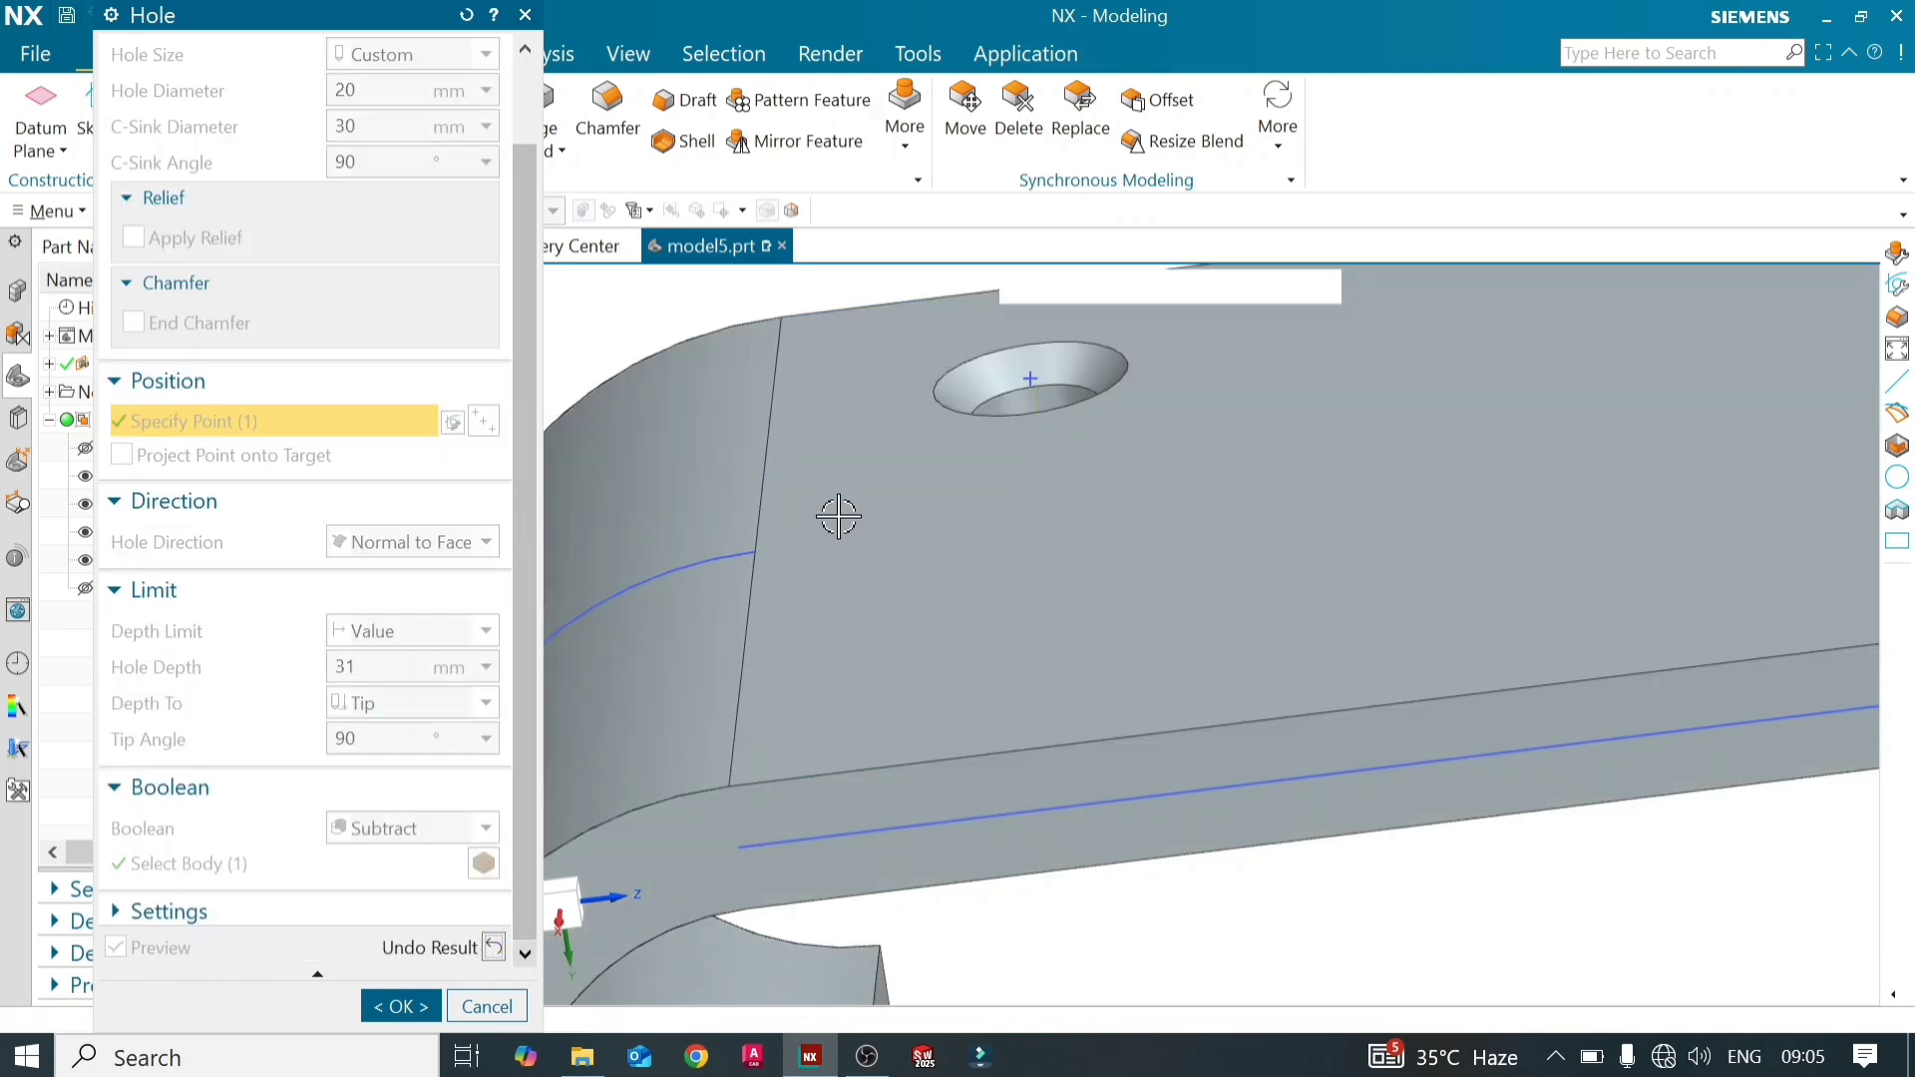
middle_click_drag(839, 516, 949, 474)
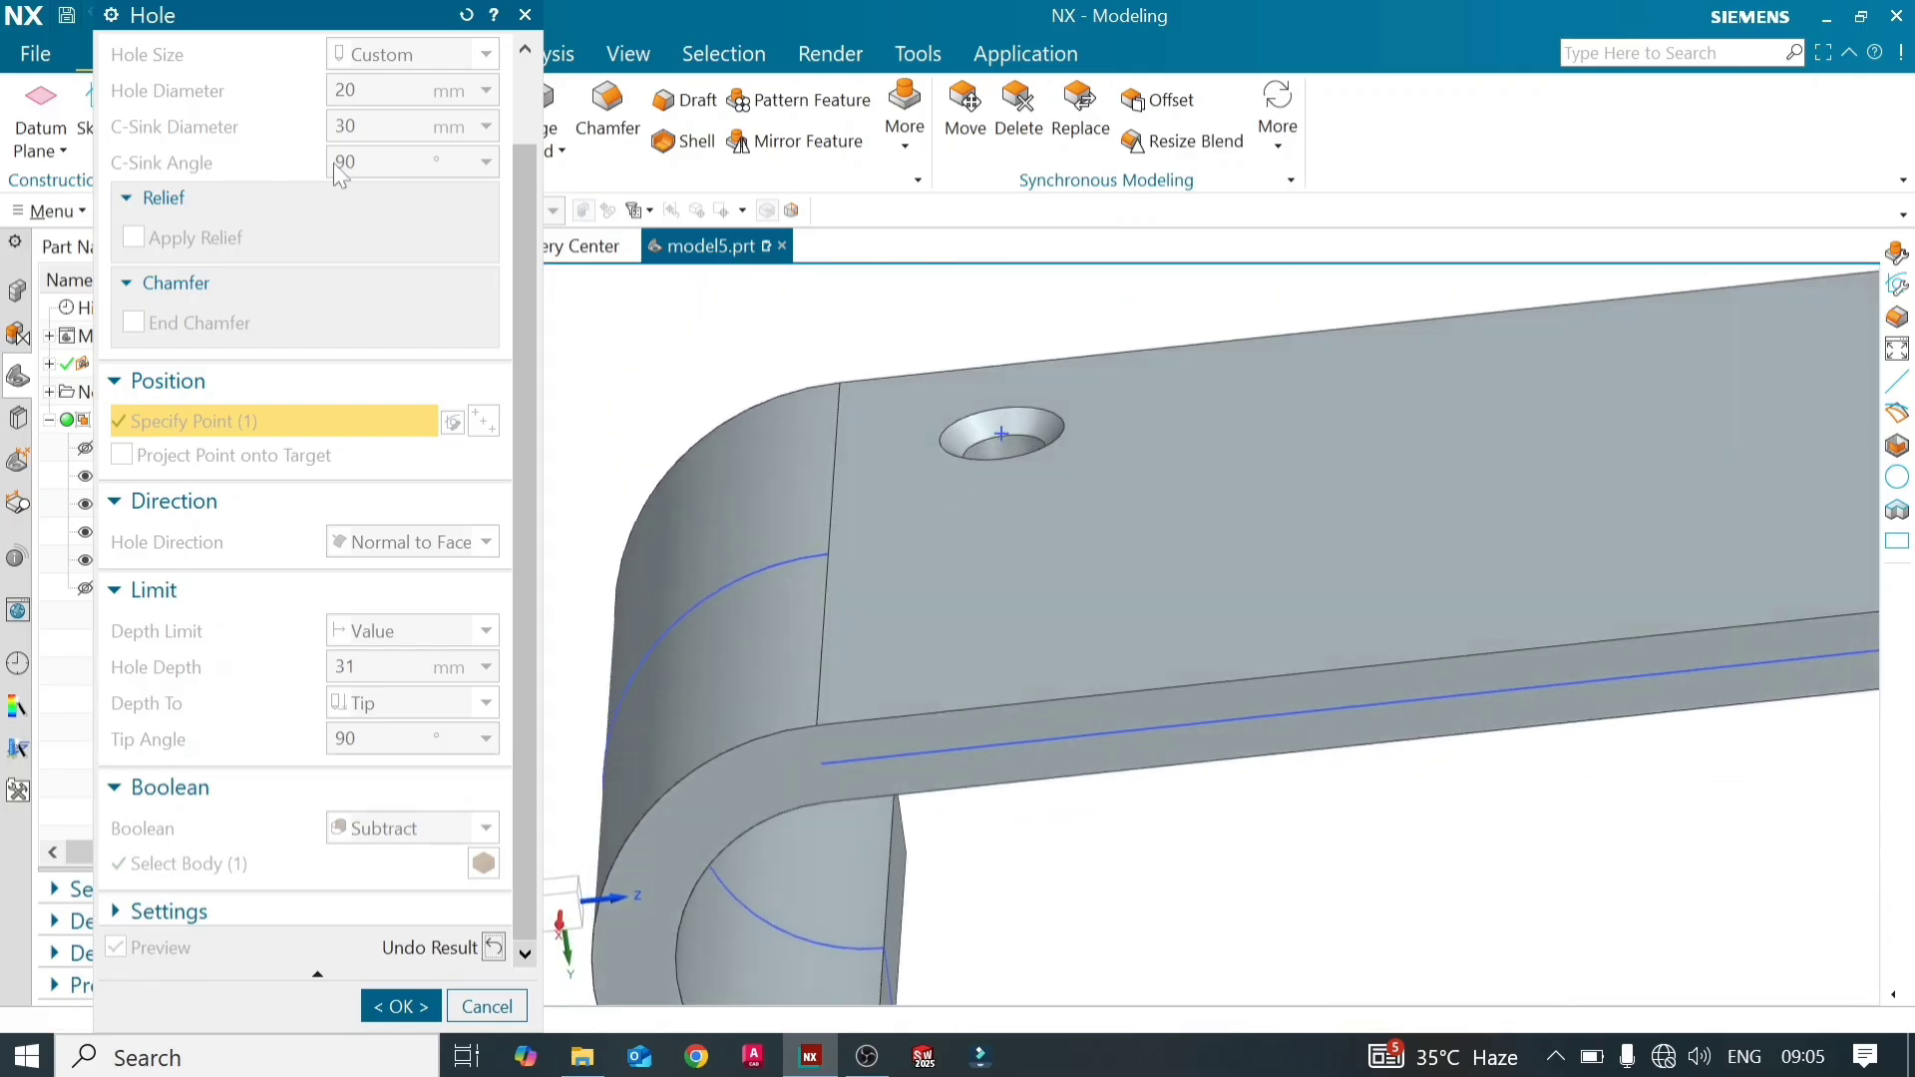
left_click(494, 947)
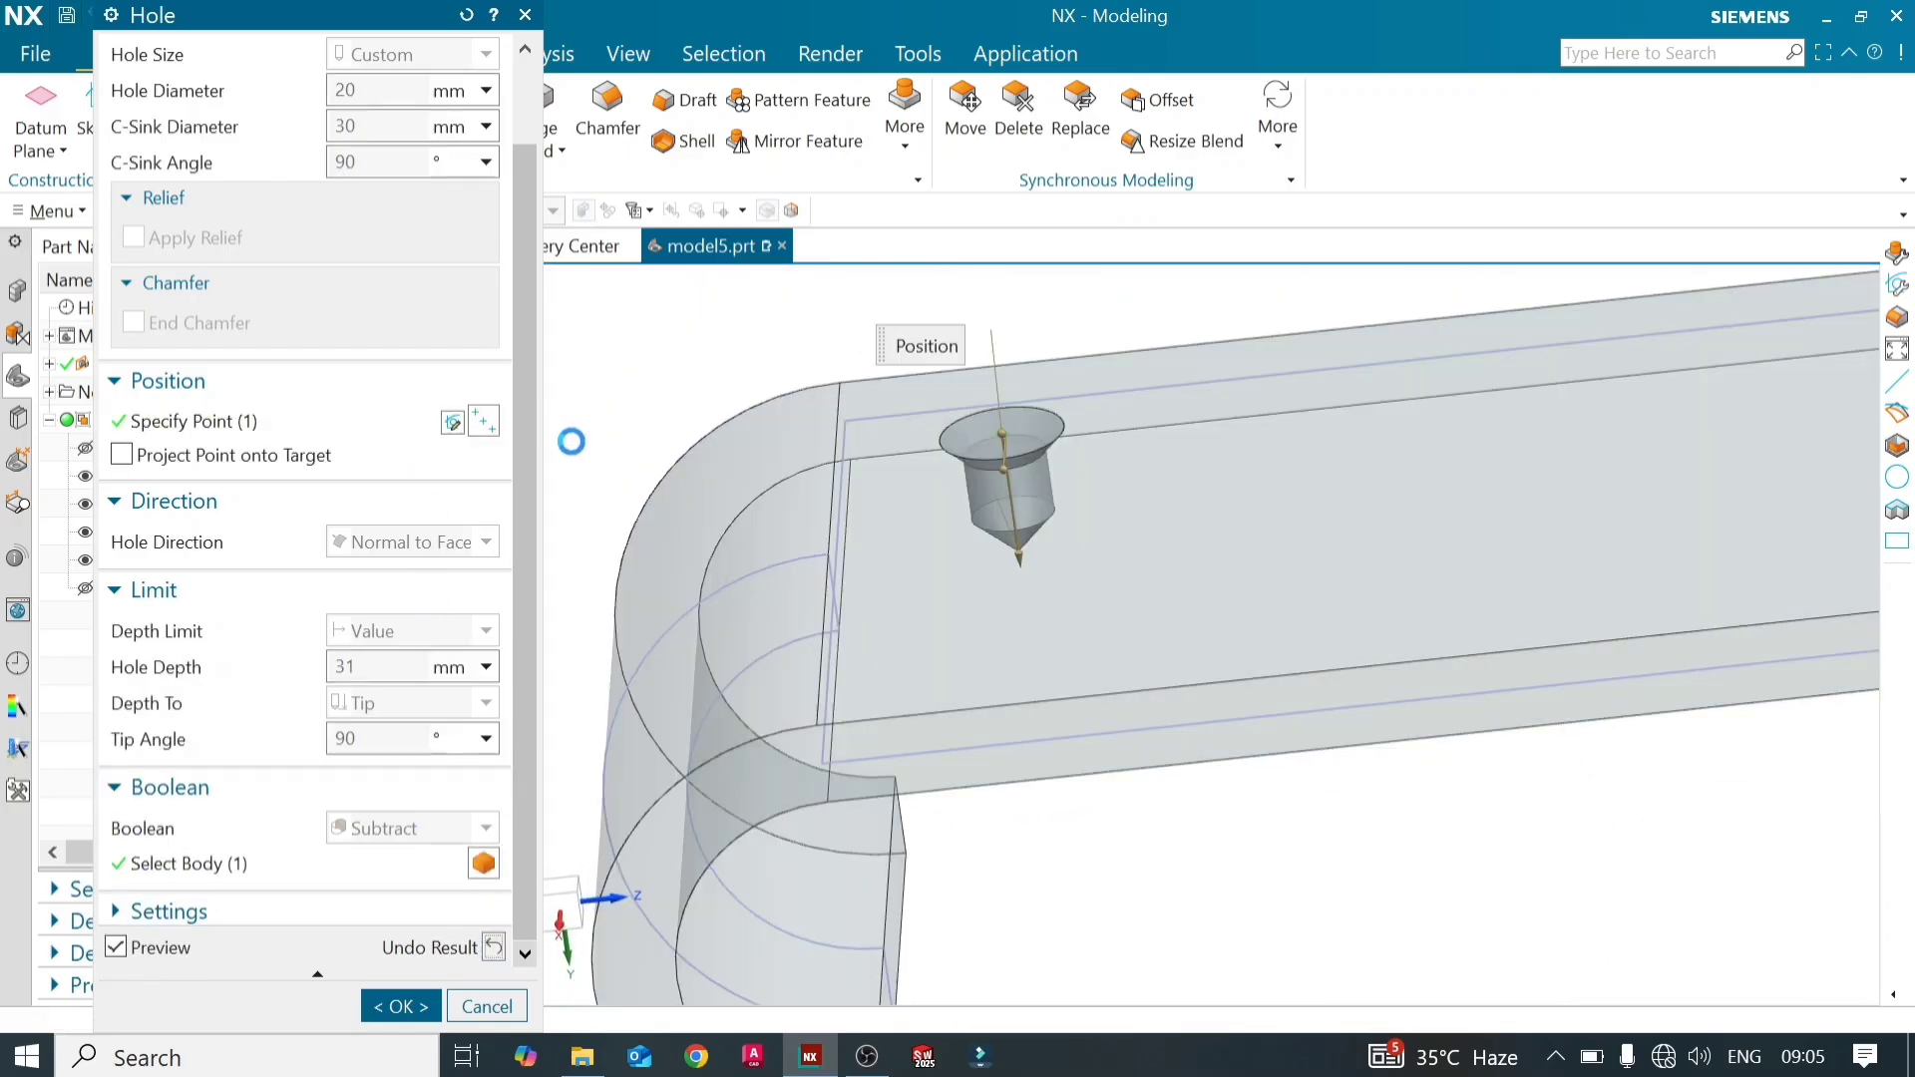
Change the hole type to Tapered and set the taper angle to 5°
scroll(537, 429, "up", 2)
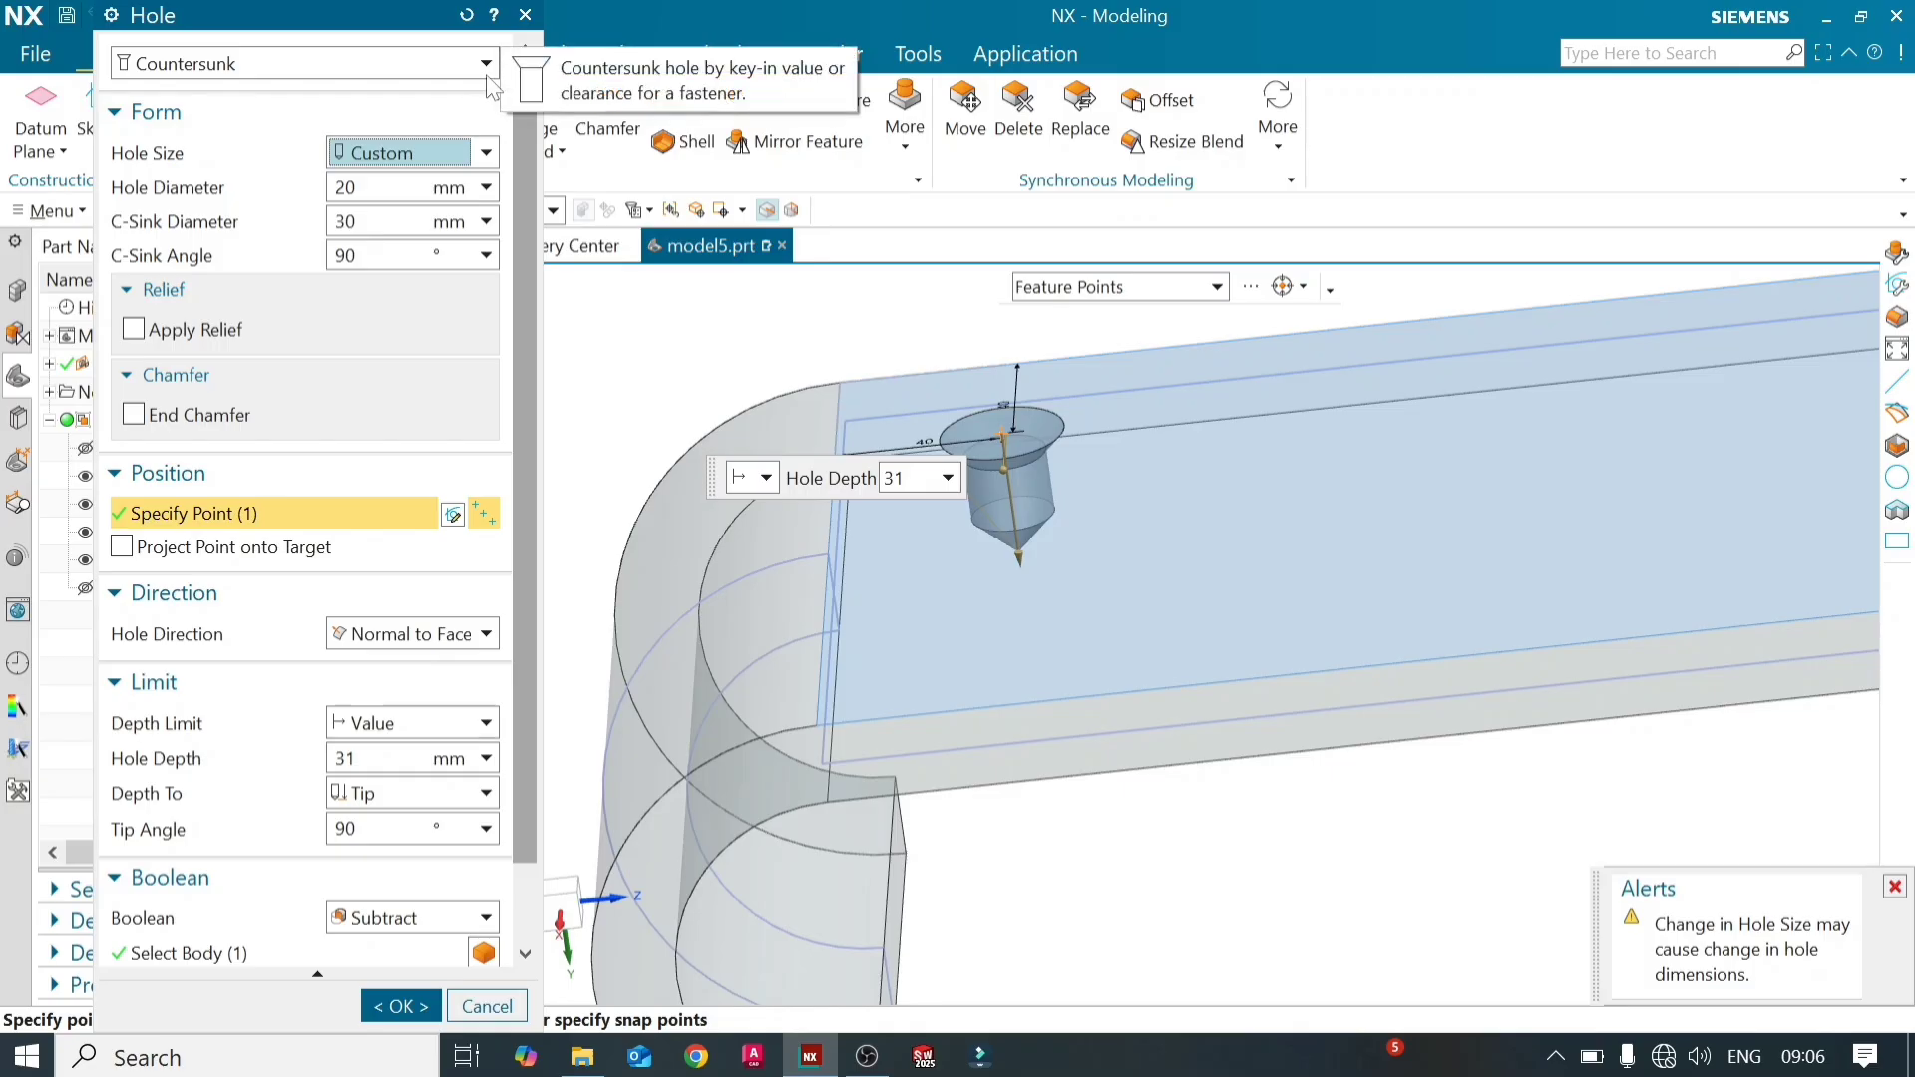
left_click(485, 64)
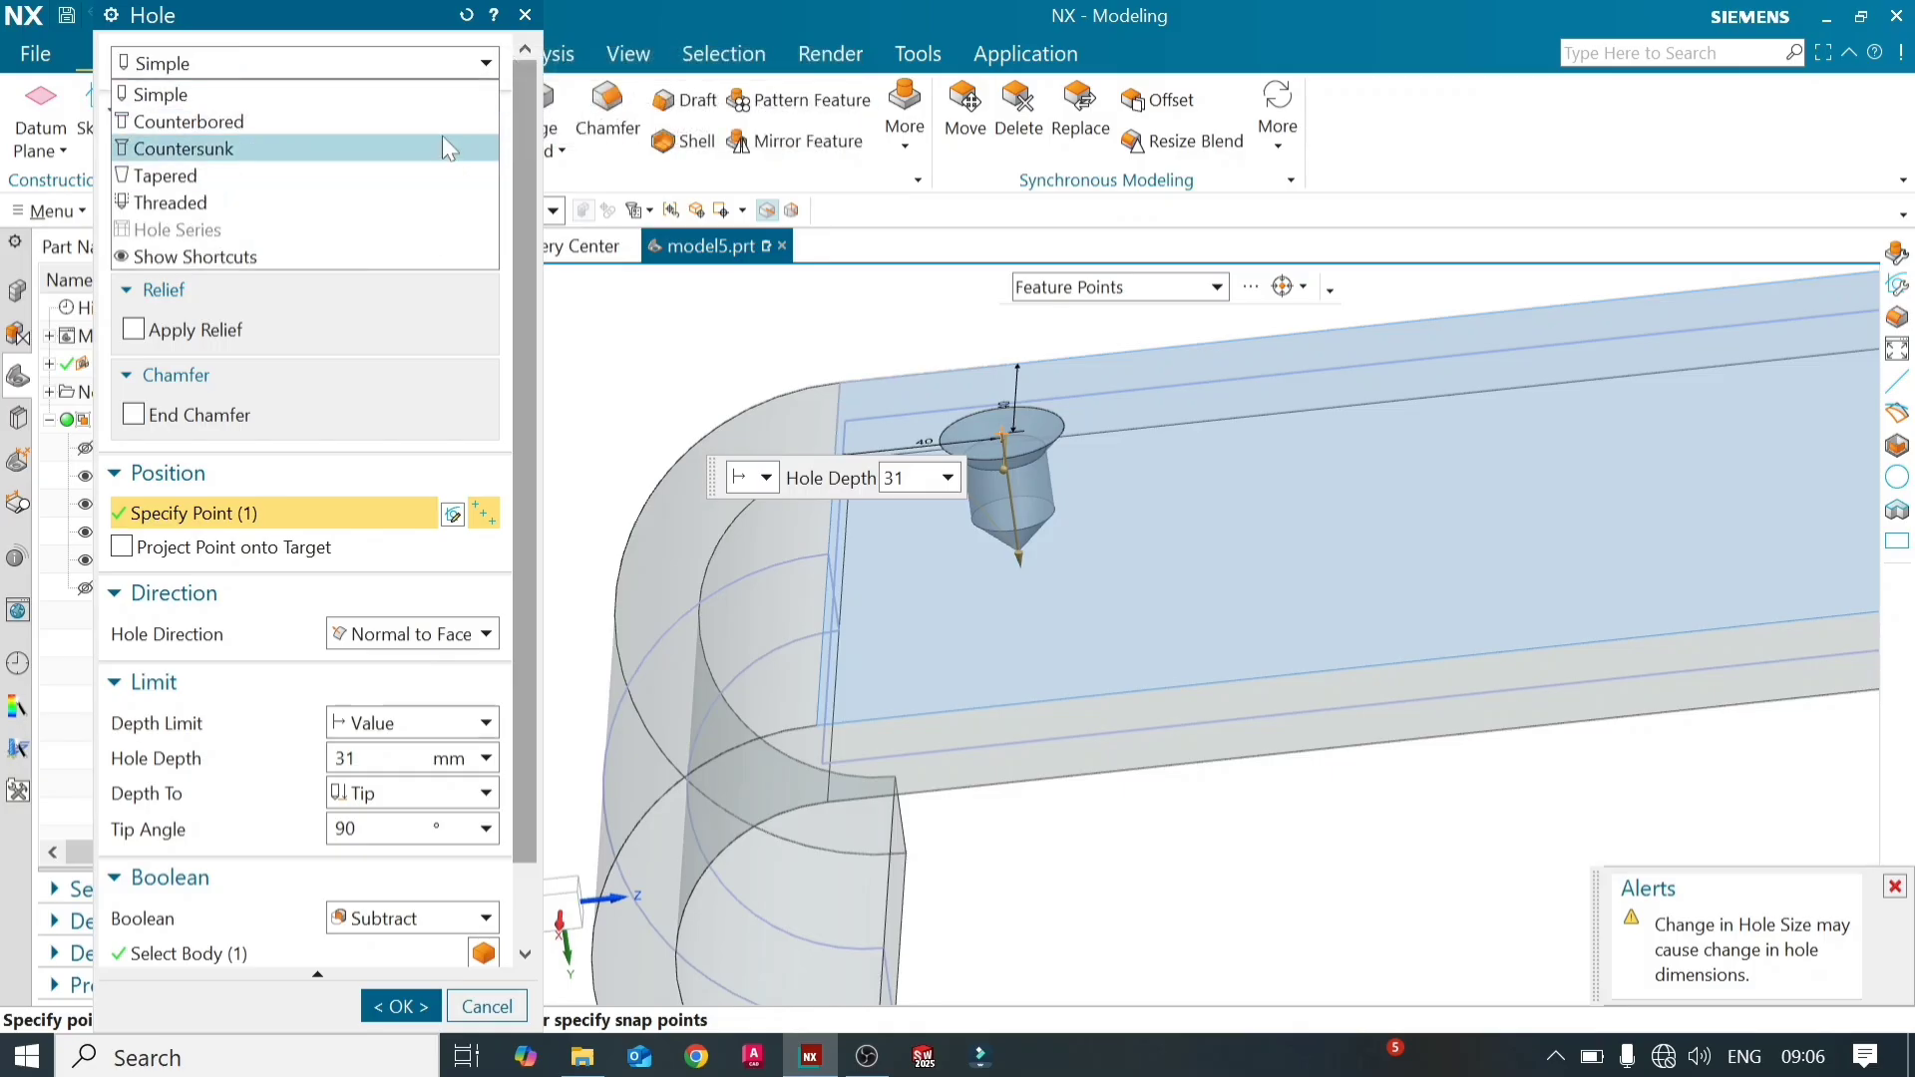
left_click(435, 176)
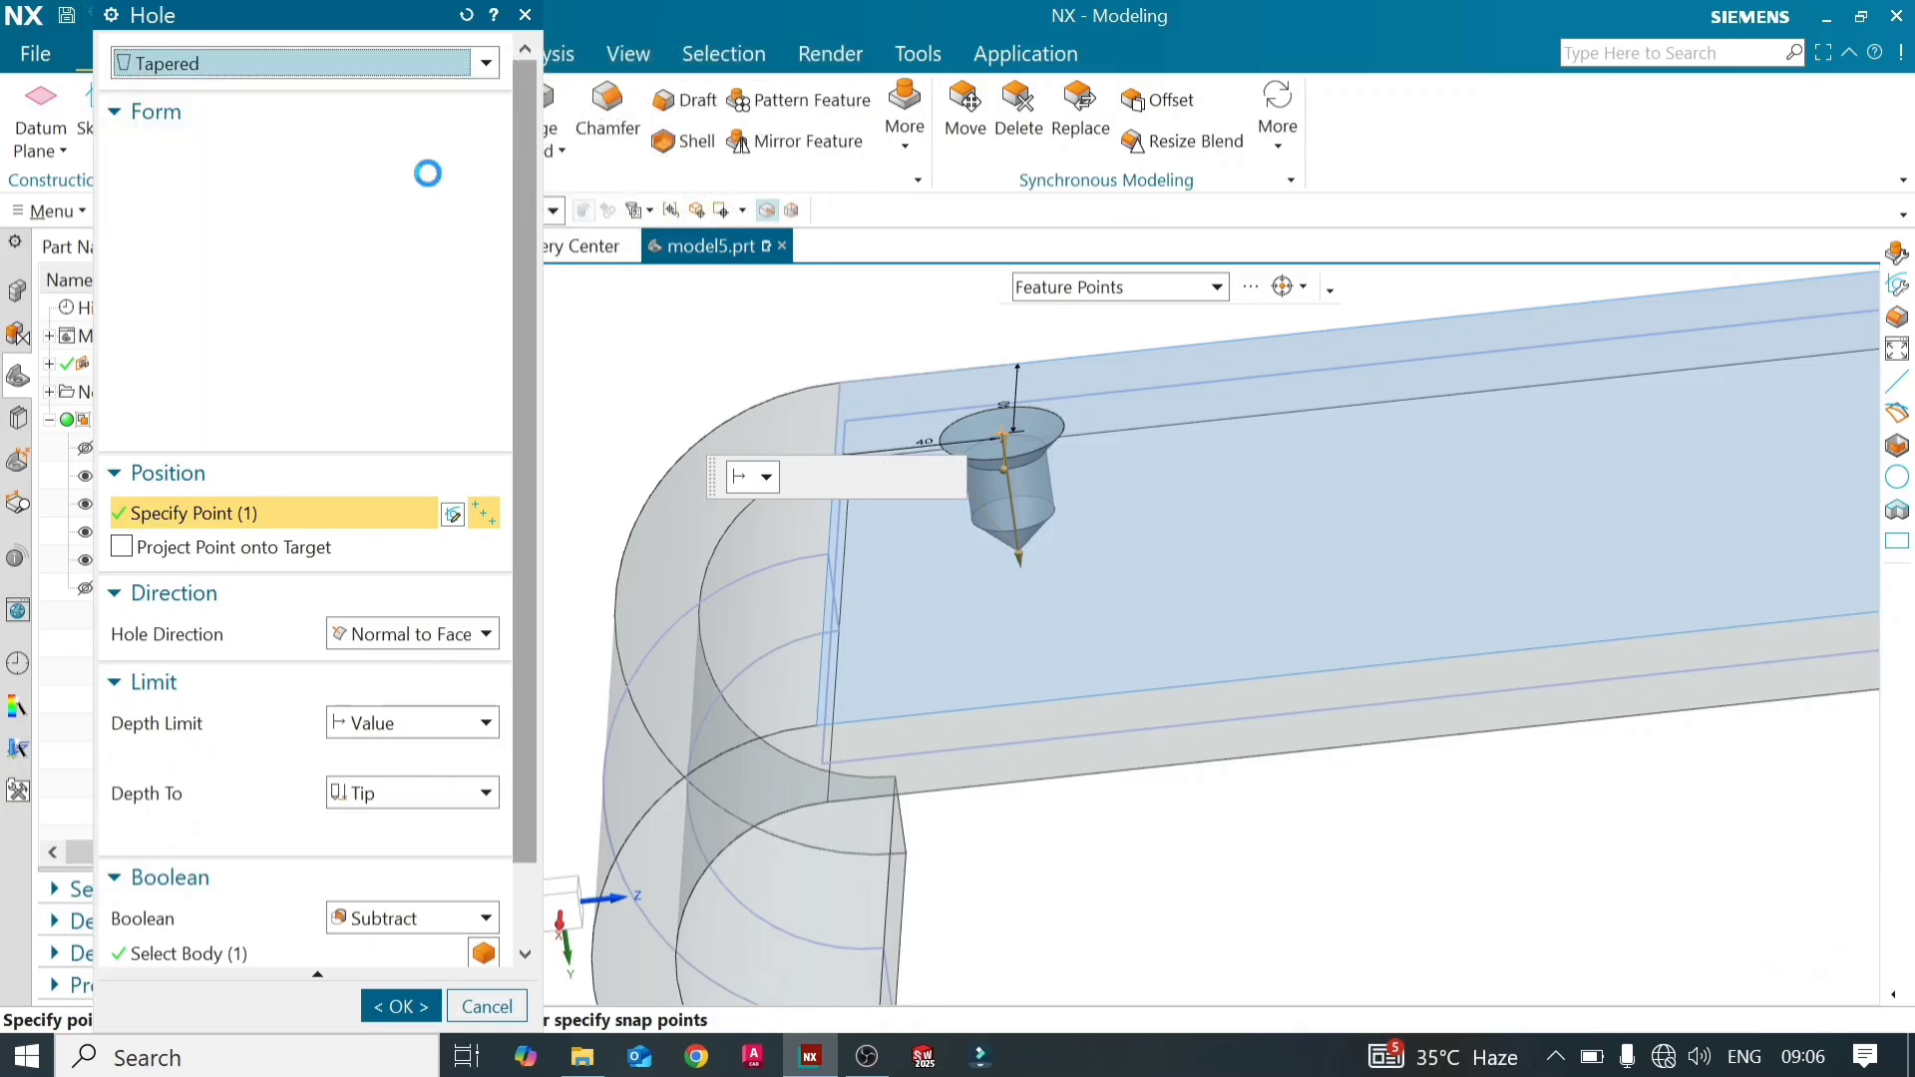
mouse_move(922, 477)
middle_mouse_down()
mouse_move(911, 429)
mouse_move(911, 495)
middle_mouse_up()
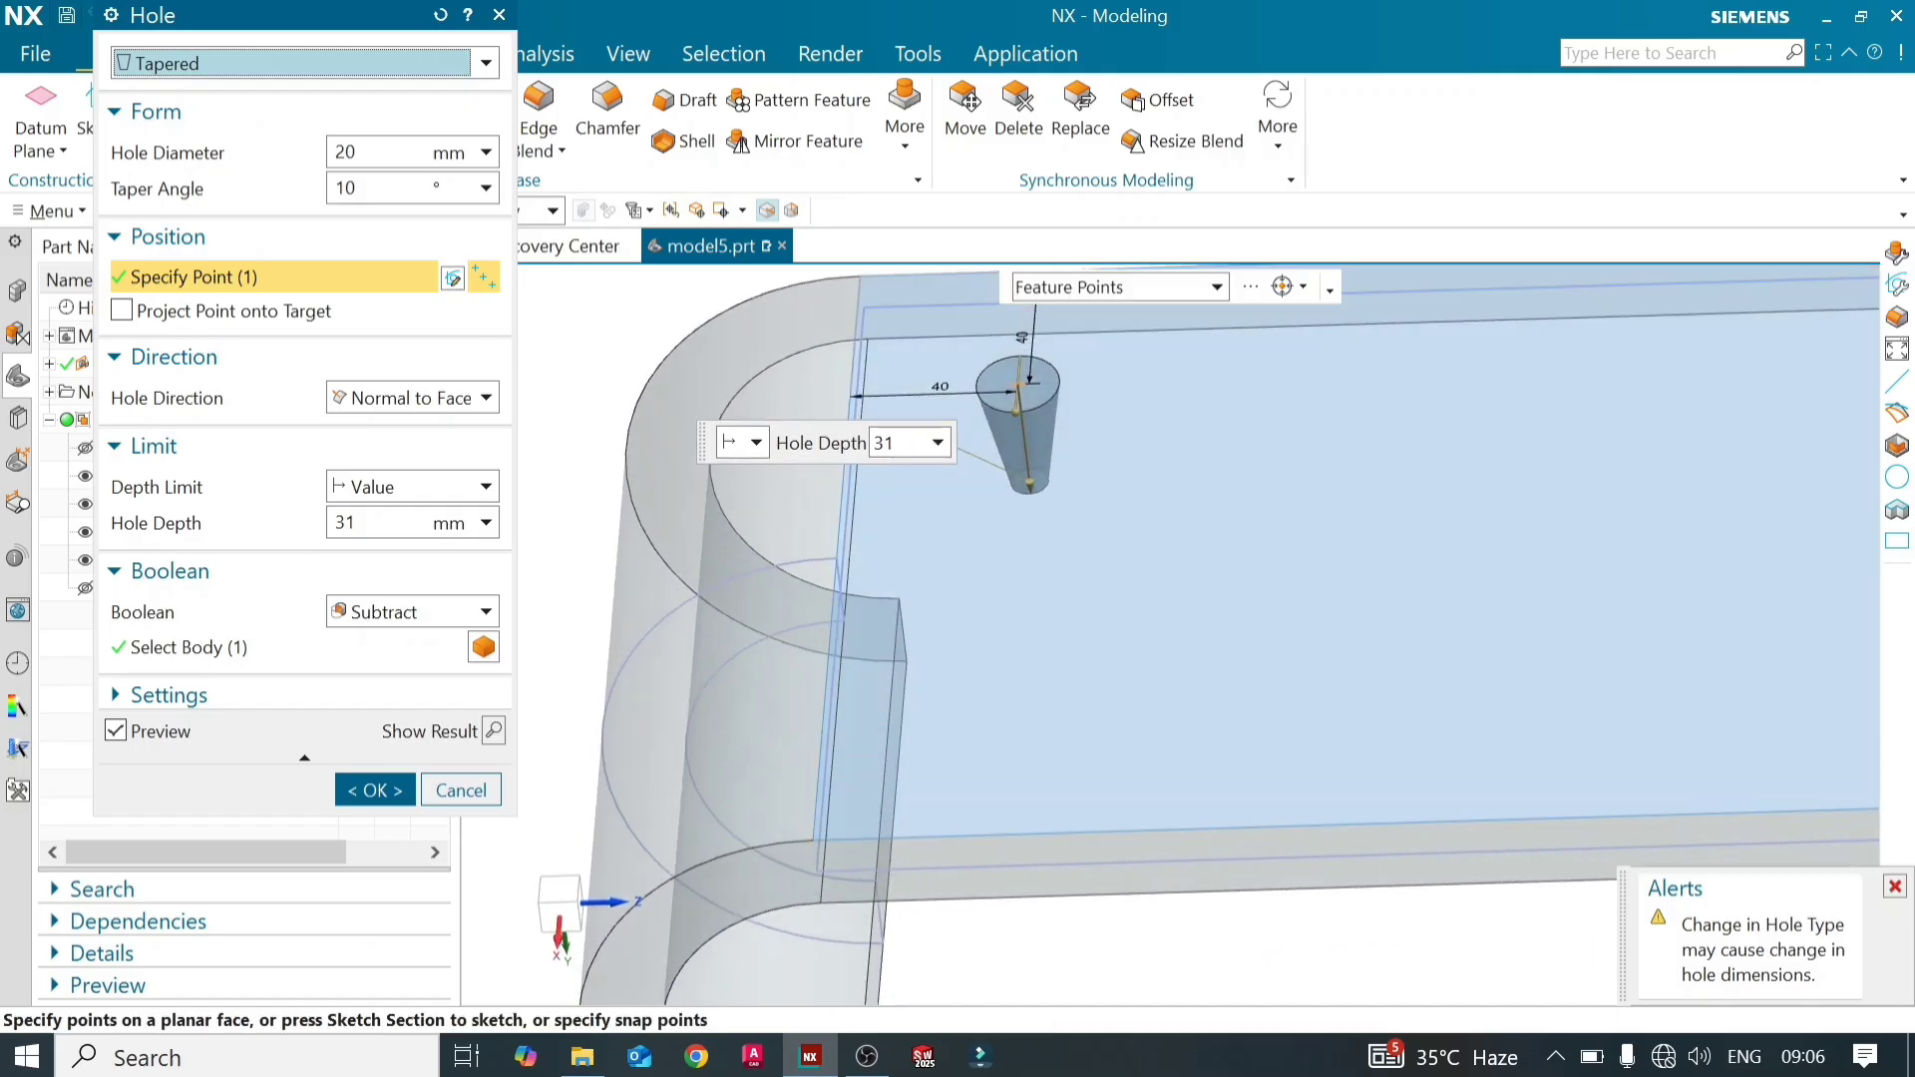
mouse_move(343, 151)
left_mouse_down()
mouse_move(305, 153)
mouse_move(341, 187)
left_mouse_up()
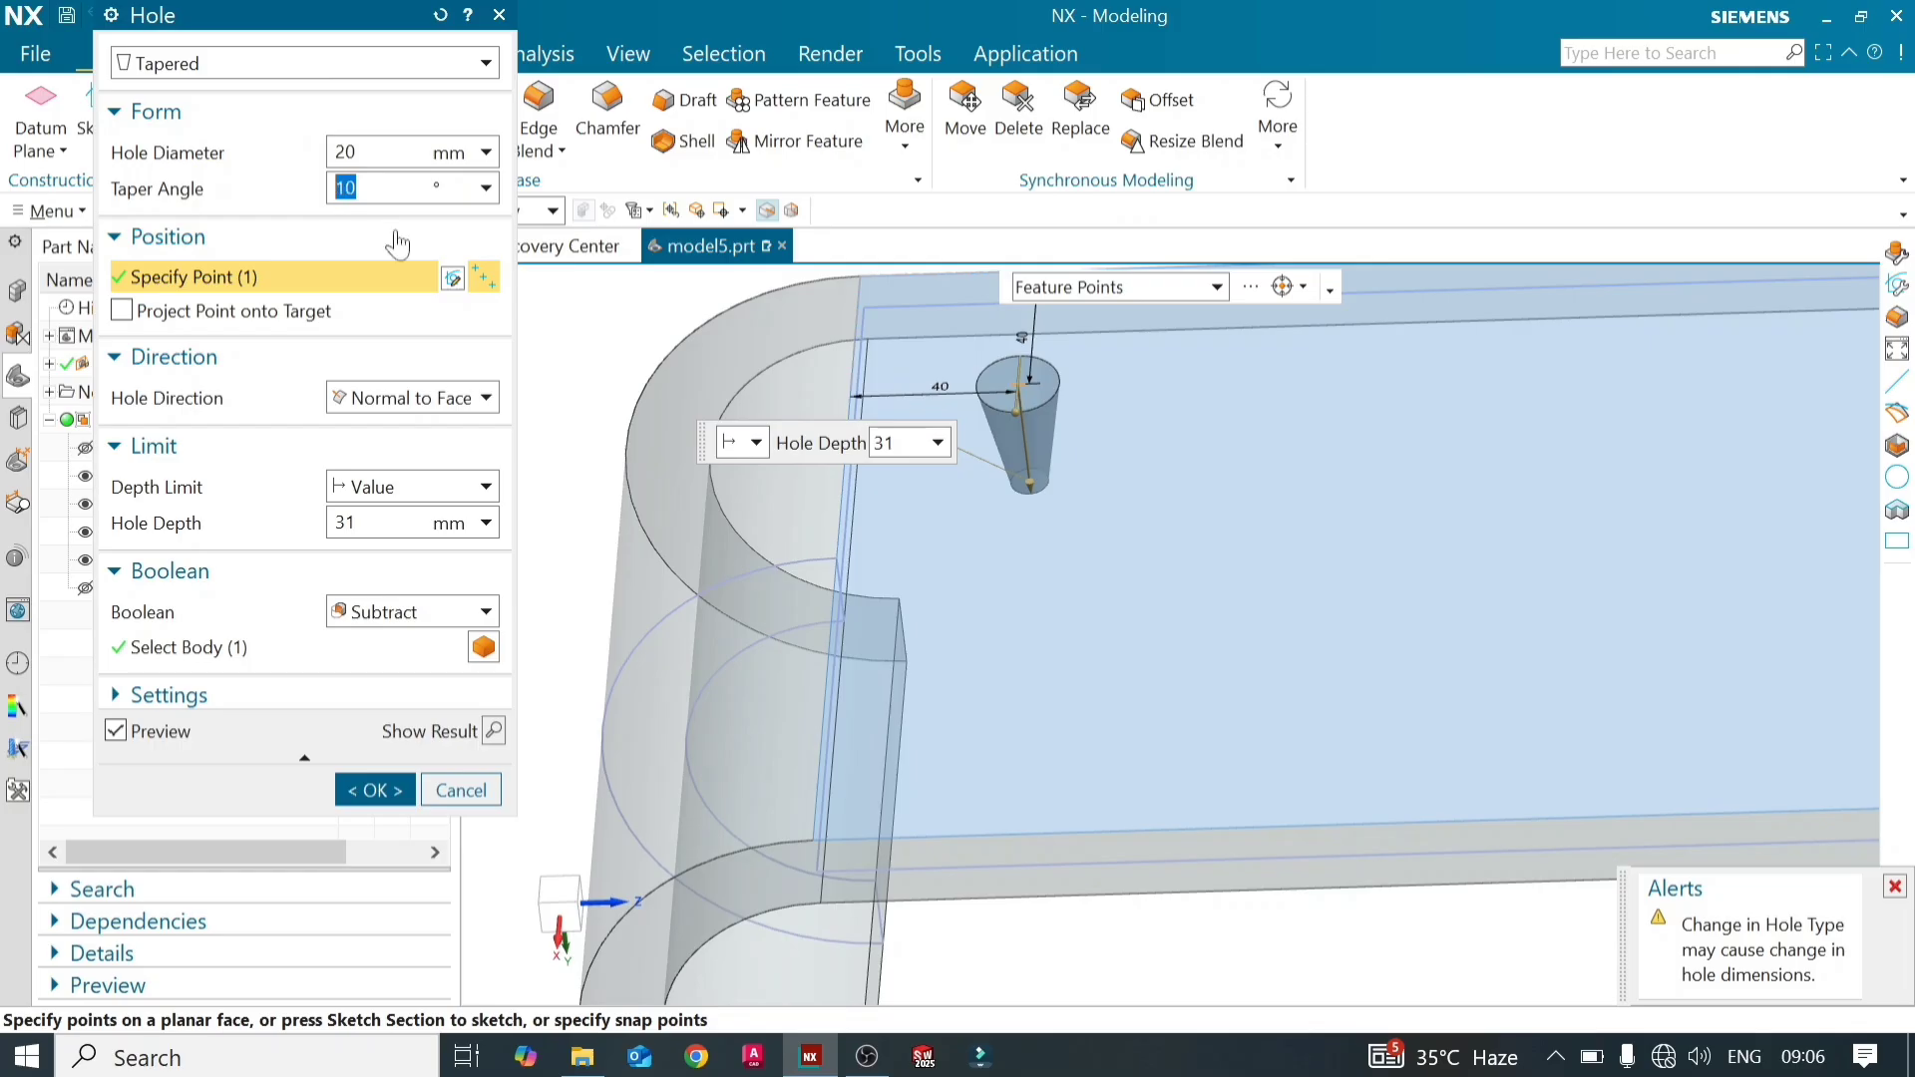
key("Return")
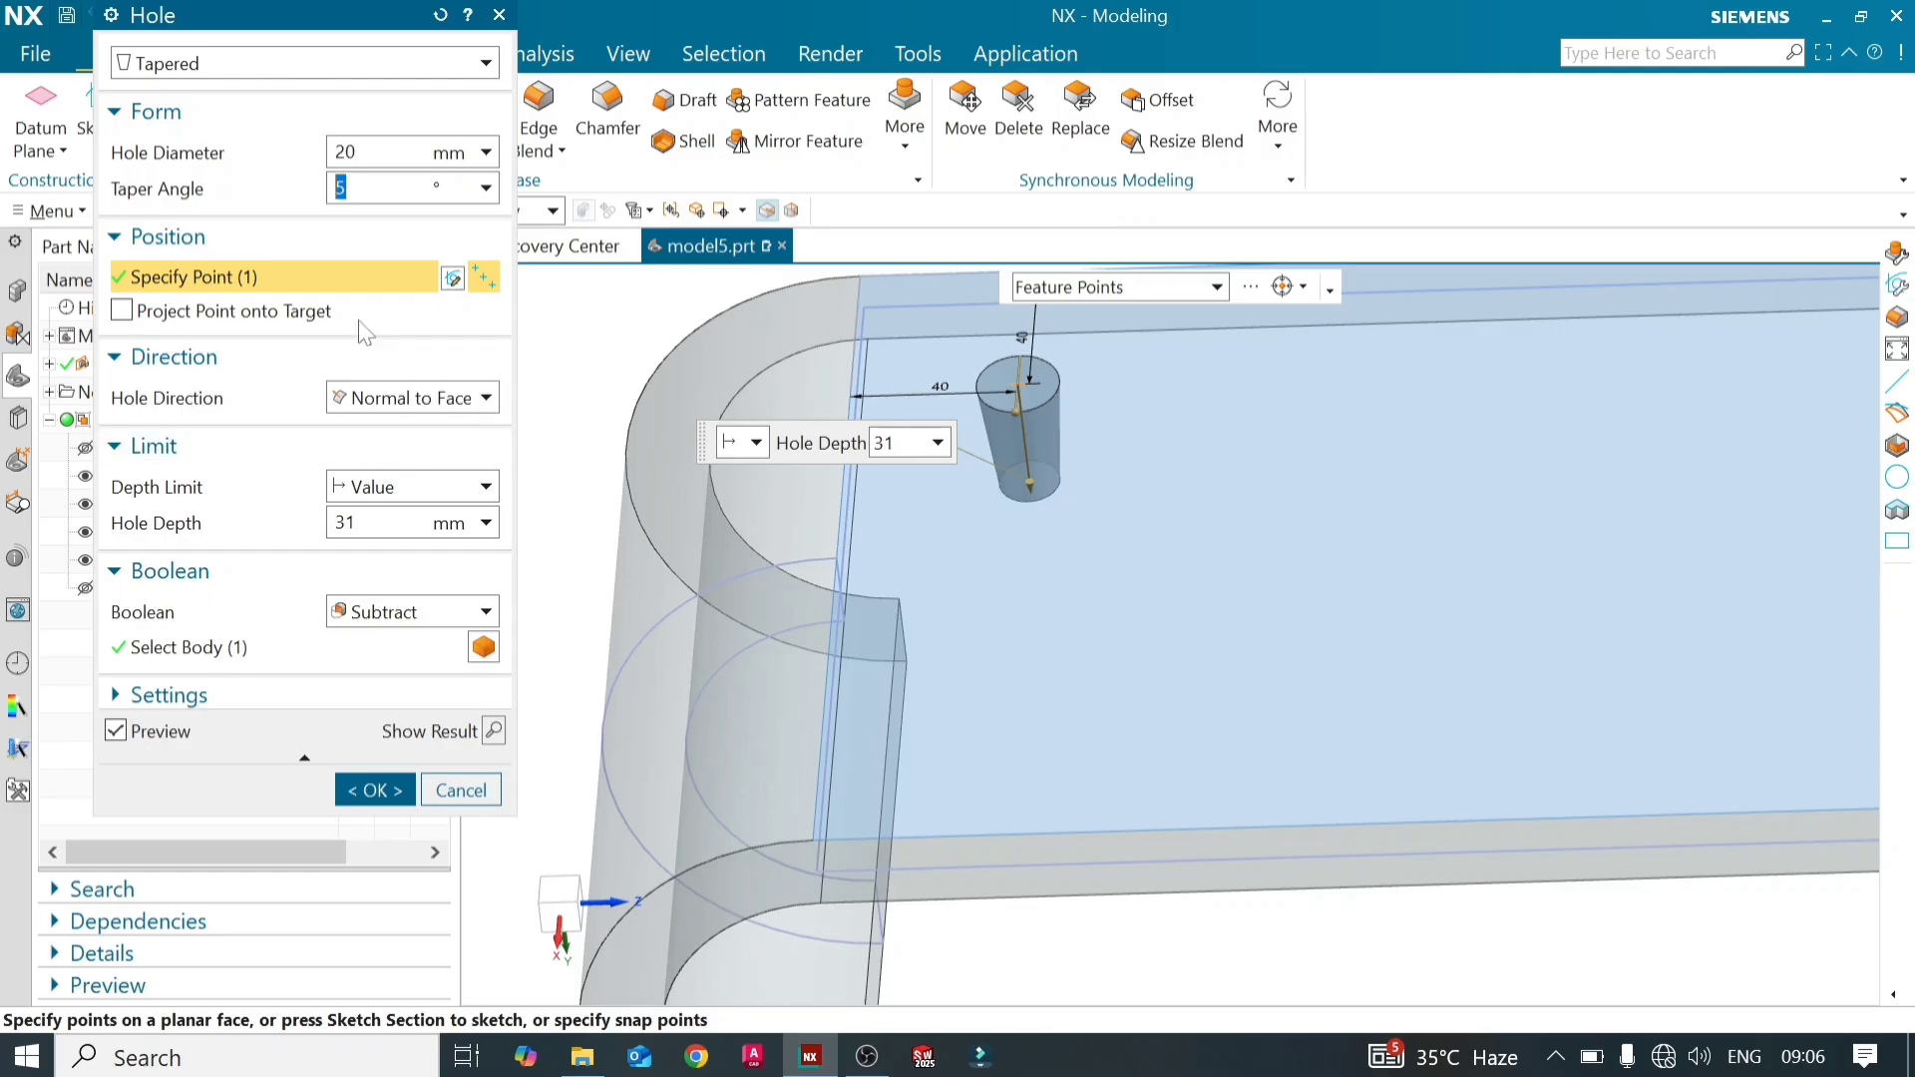
Change the hole type to Threaded and try the left-handed thread option before returning to right-handed
left_click(486, 63)
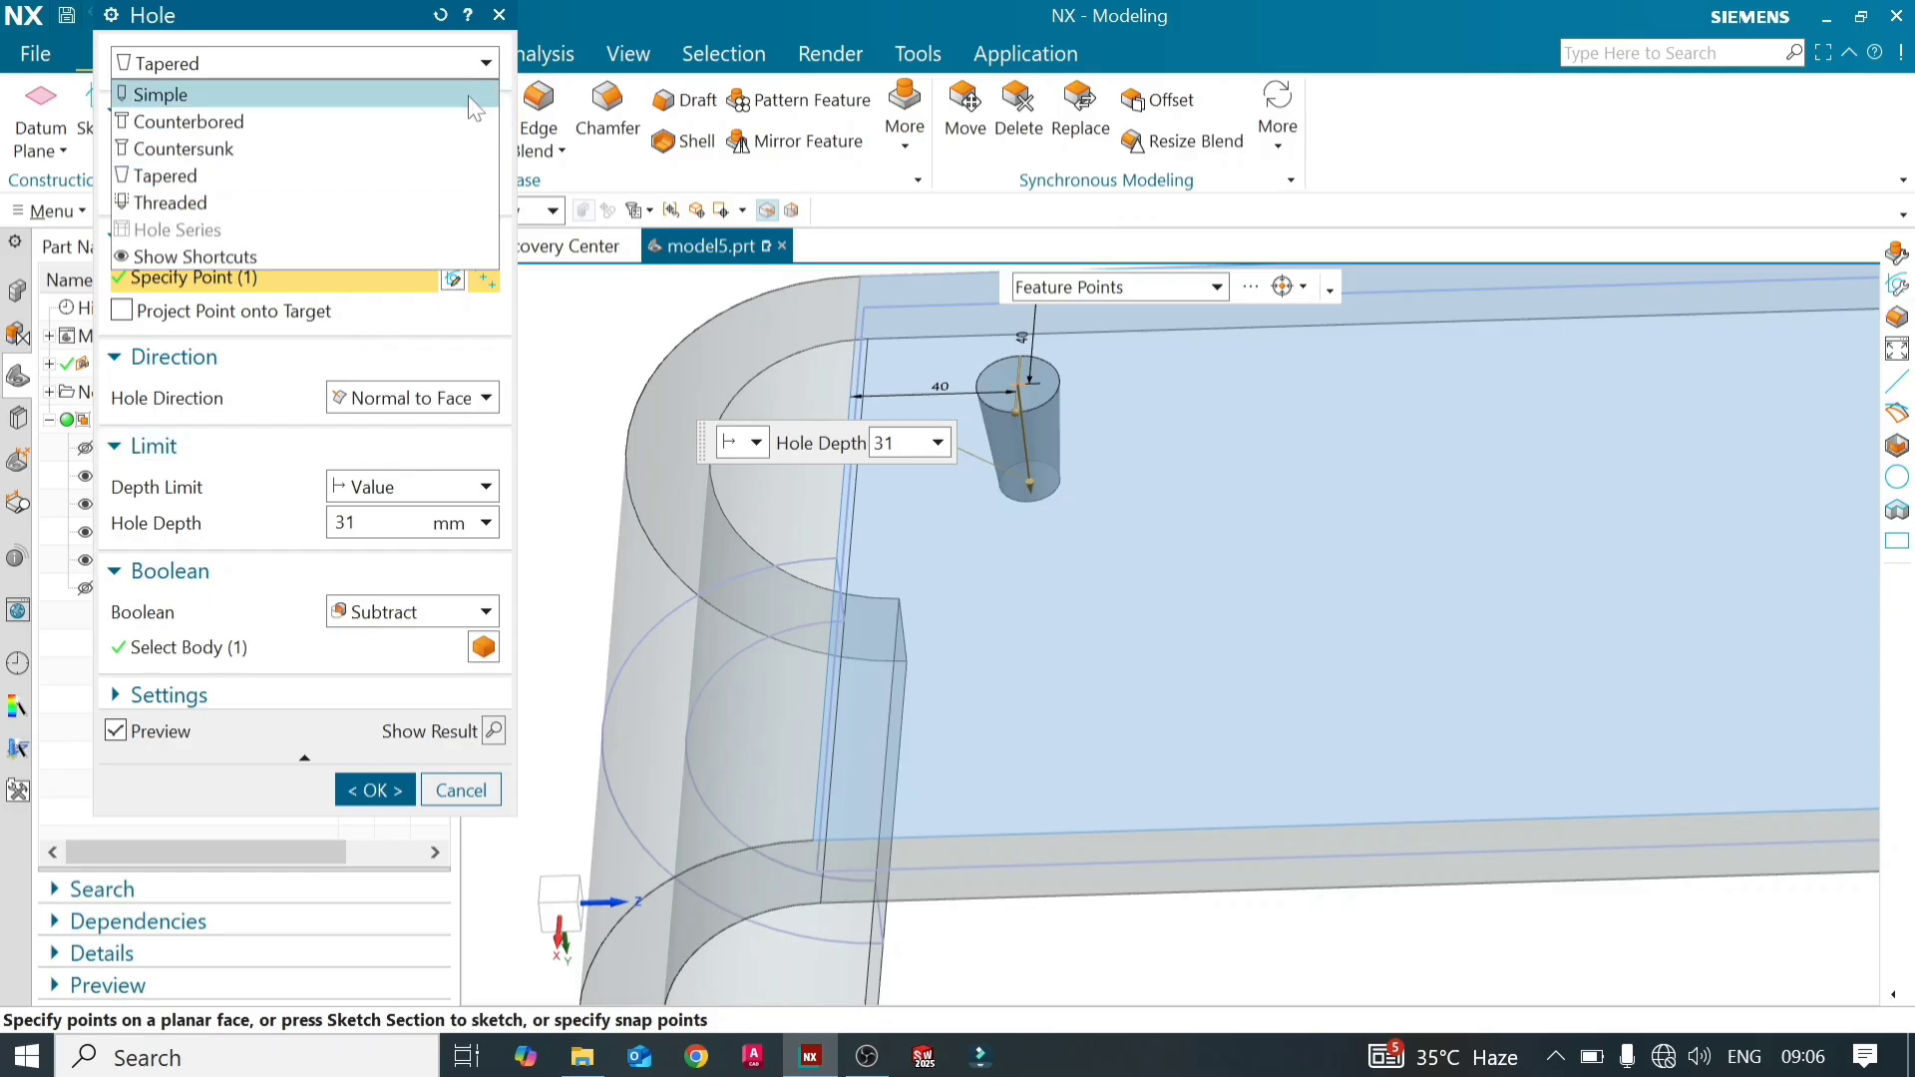
left_click(441, 196)
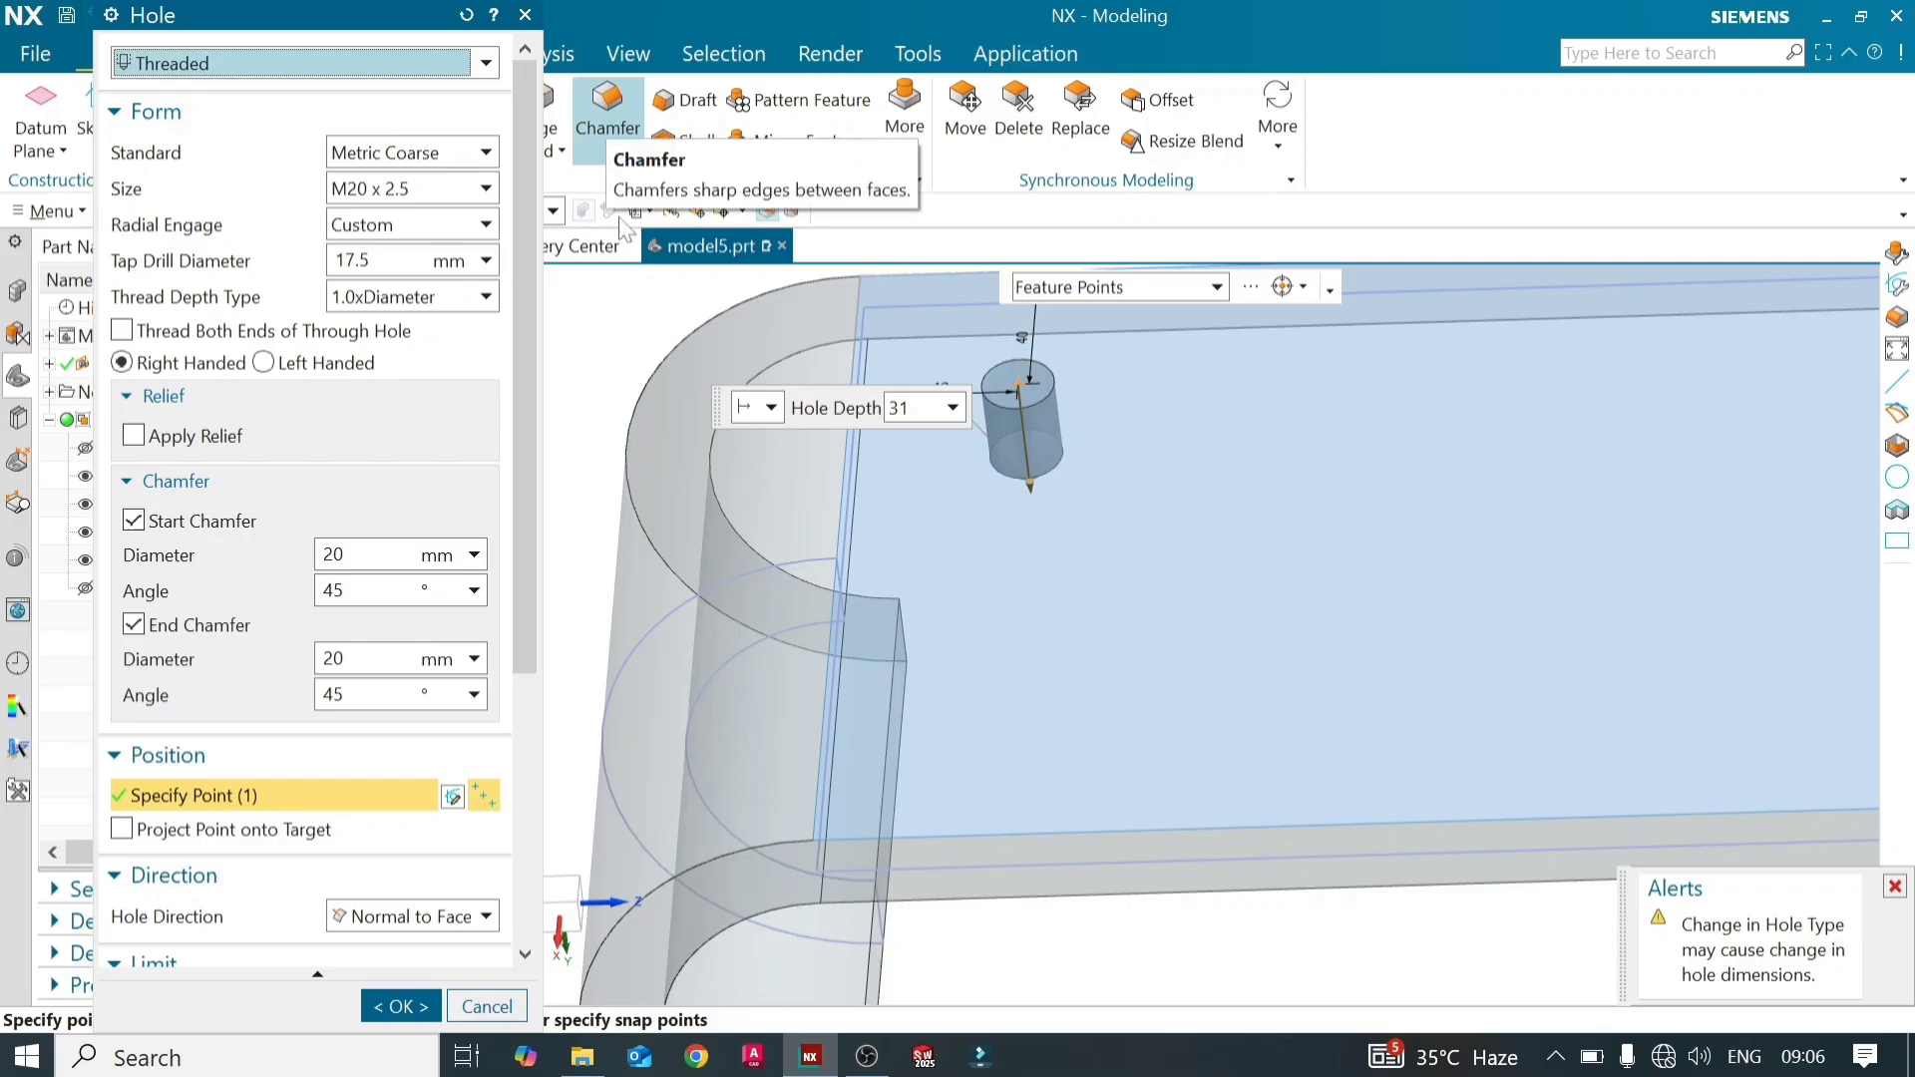
scroll(913, 374, "up", 1)
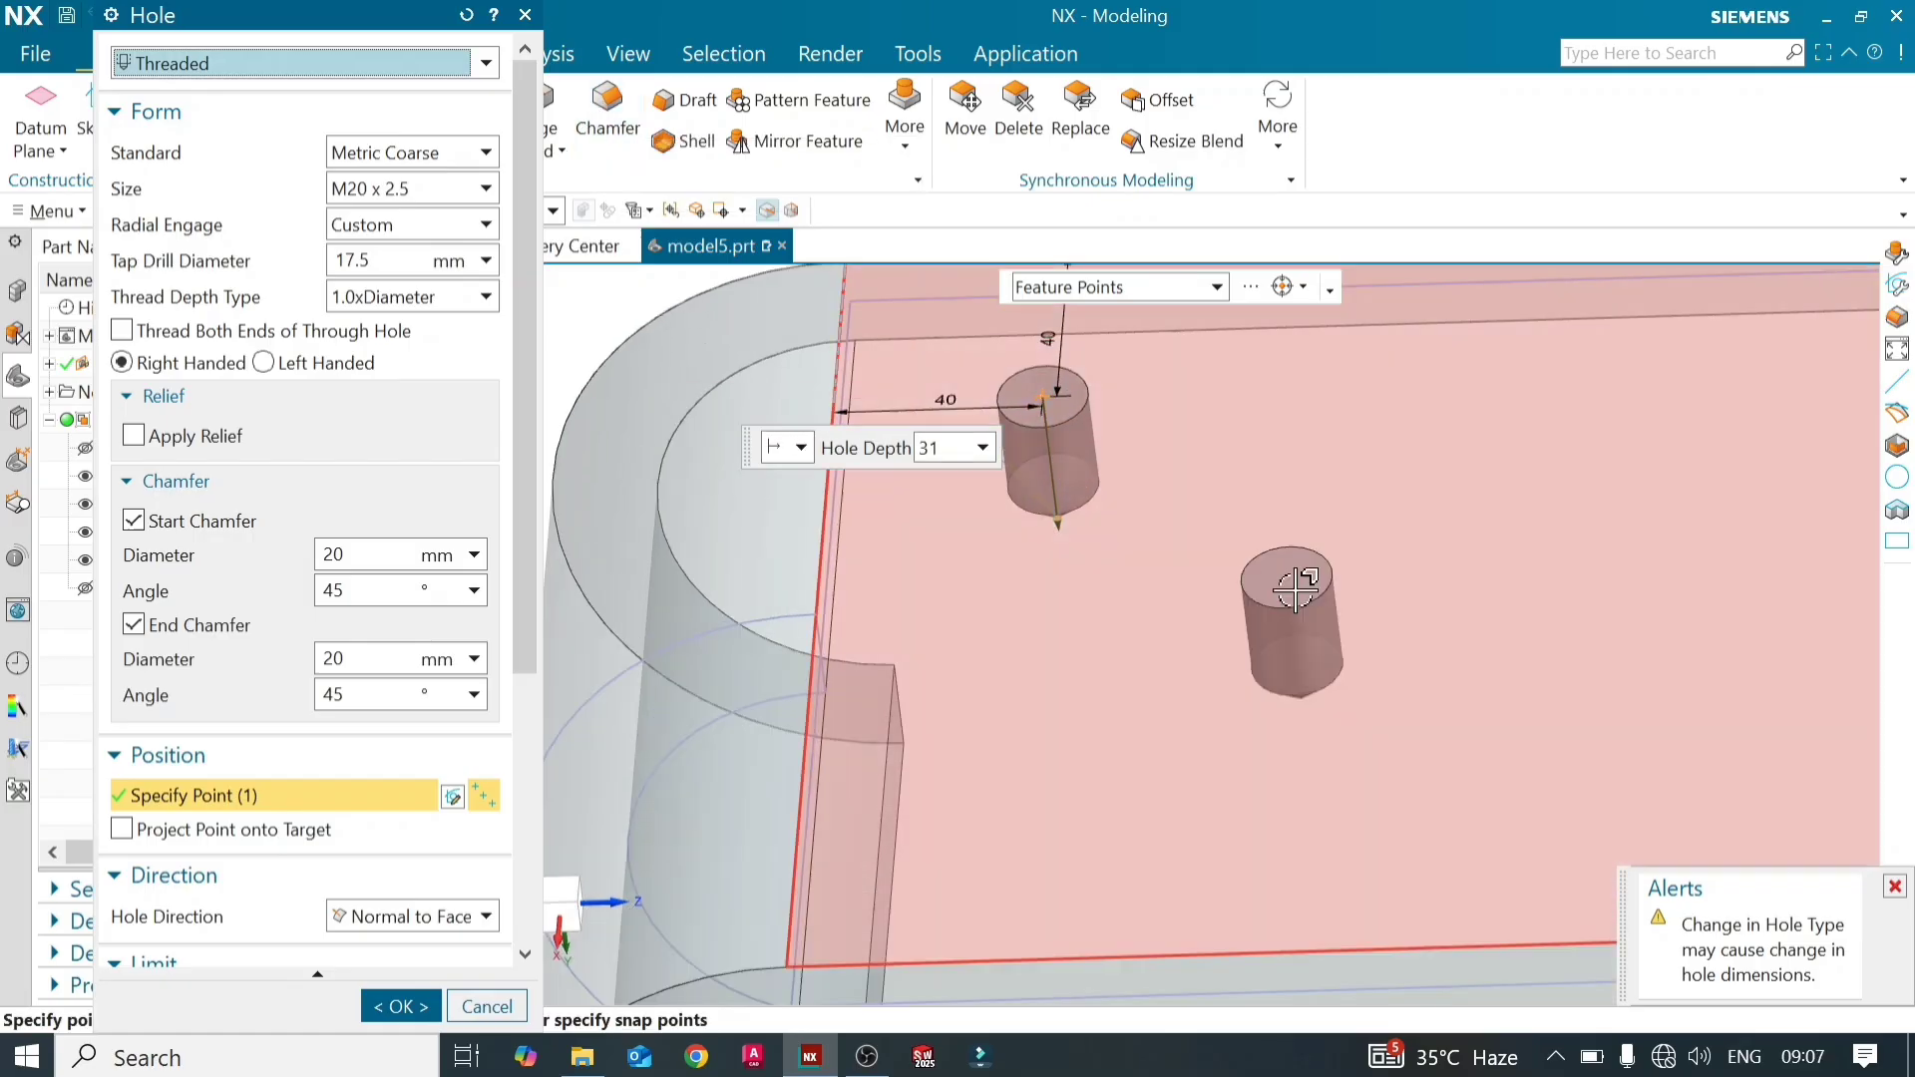
left_click(1895, 886)
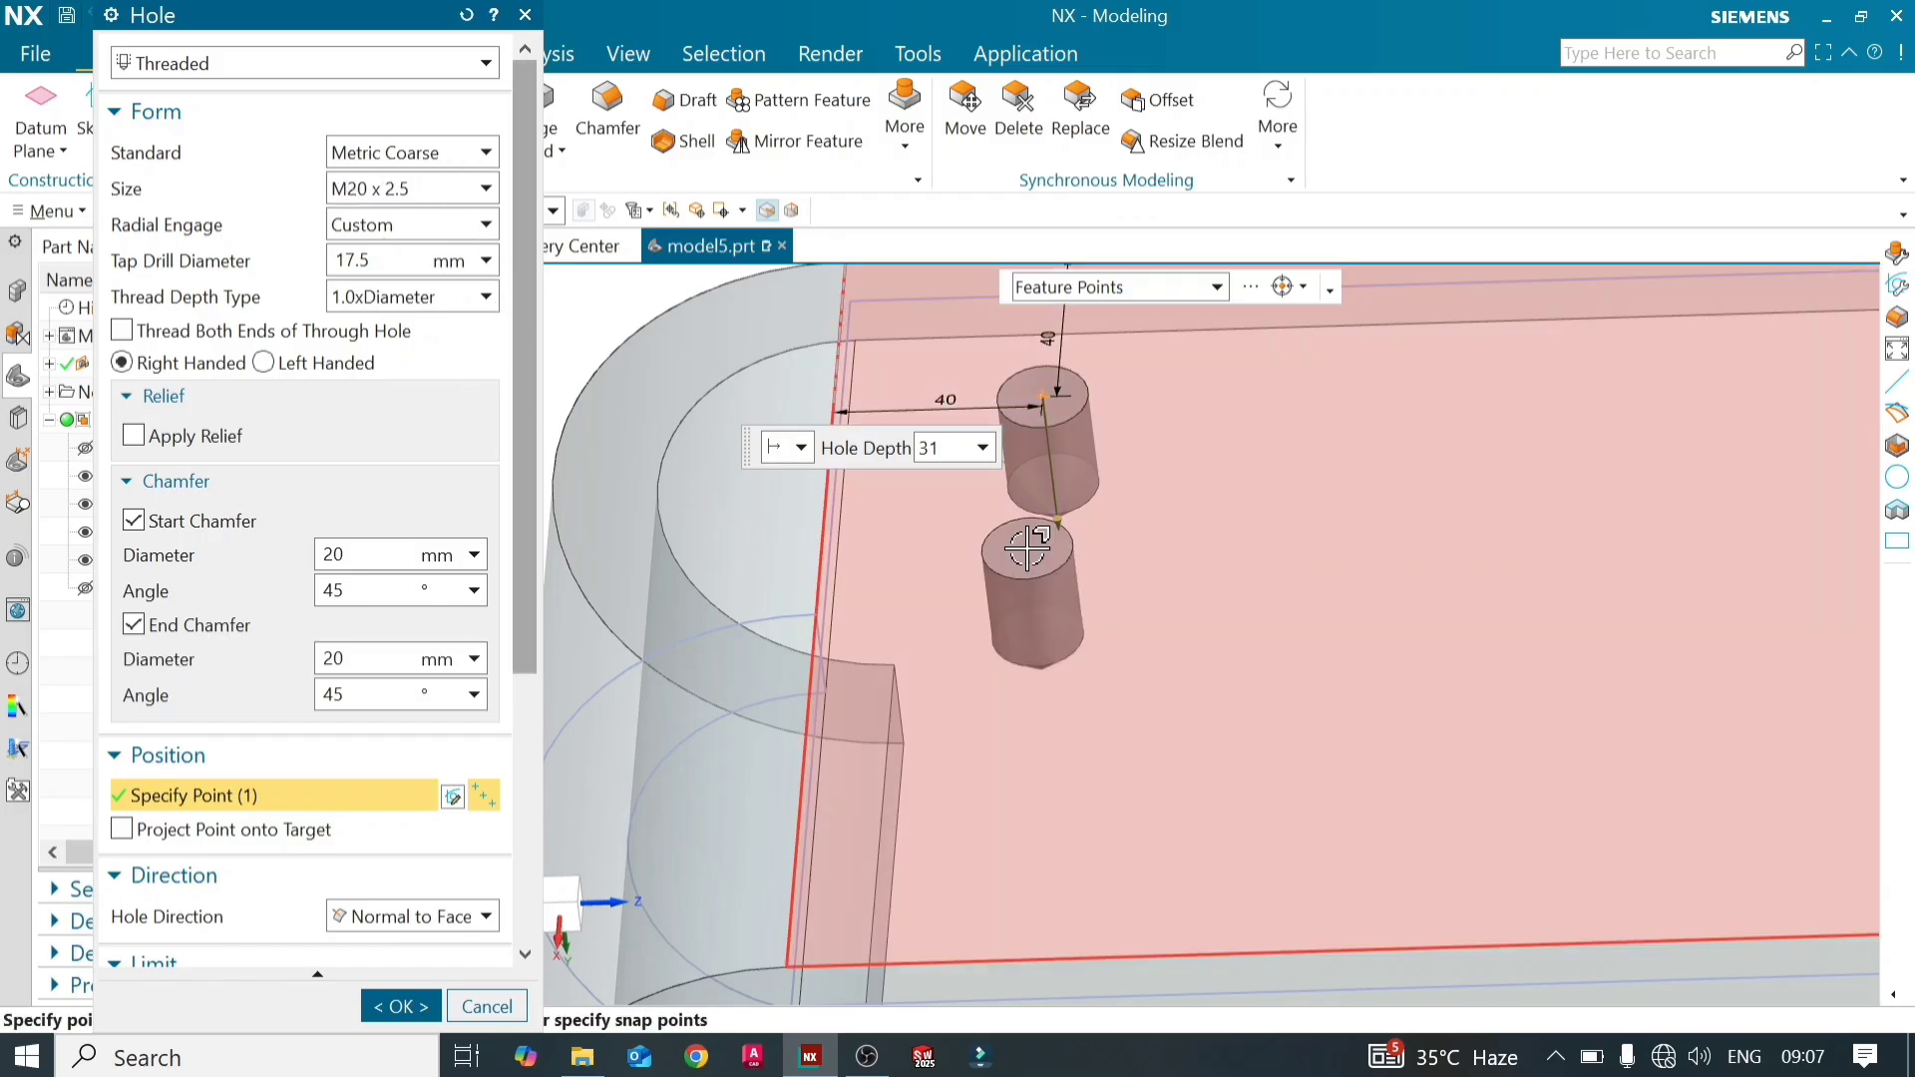
middle_click_drag(1027, 543, 1038, 617)
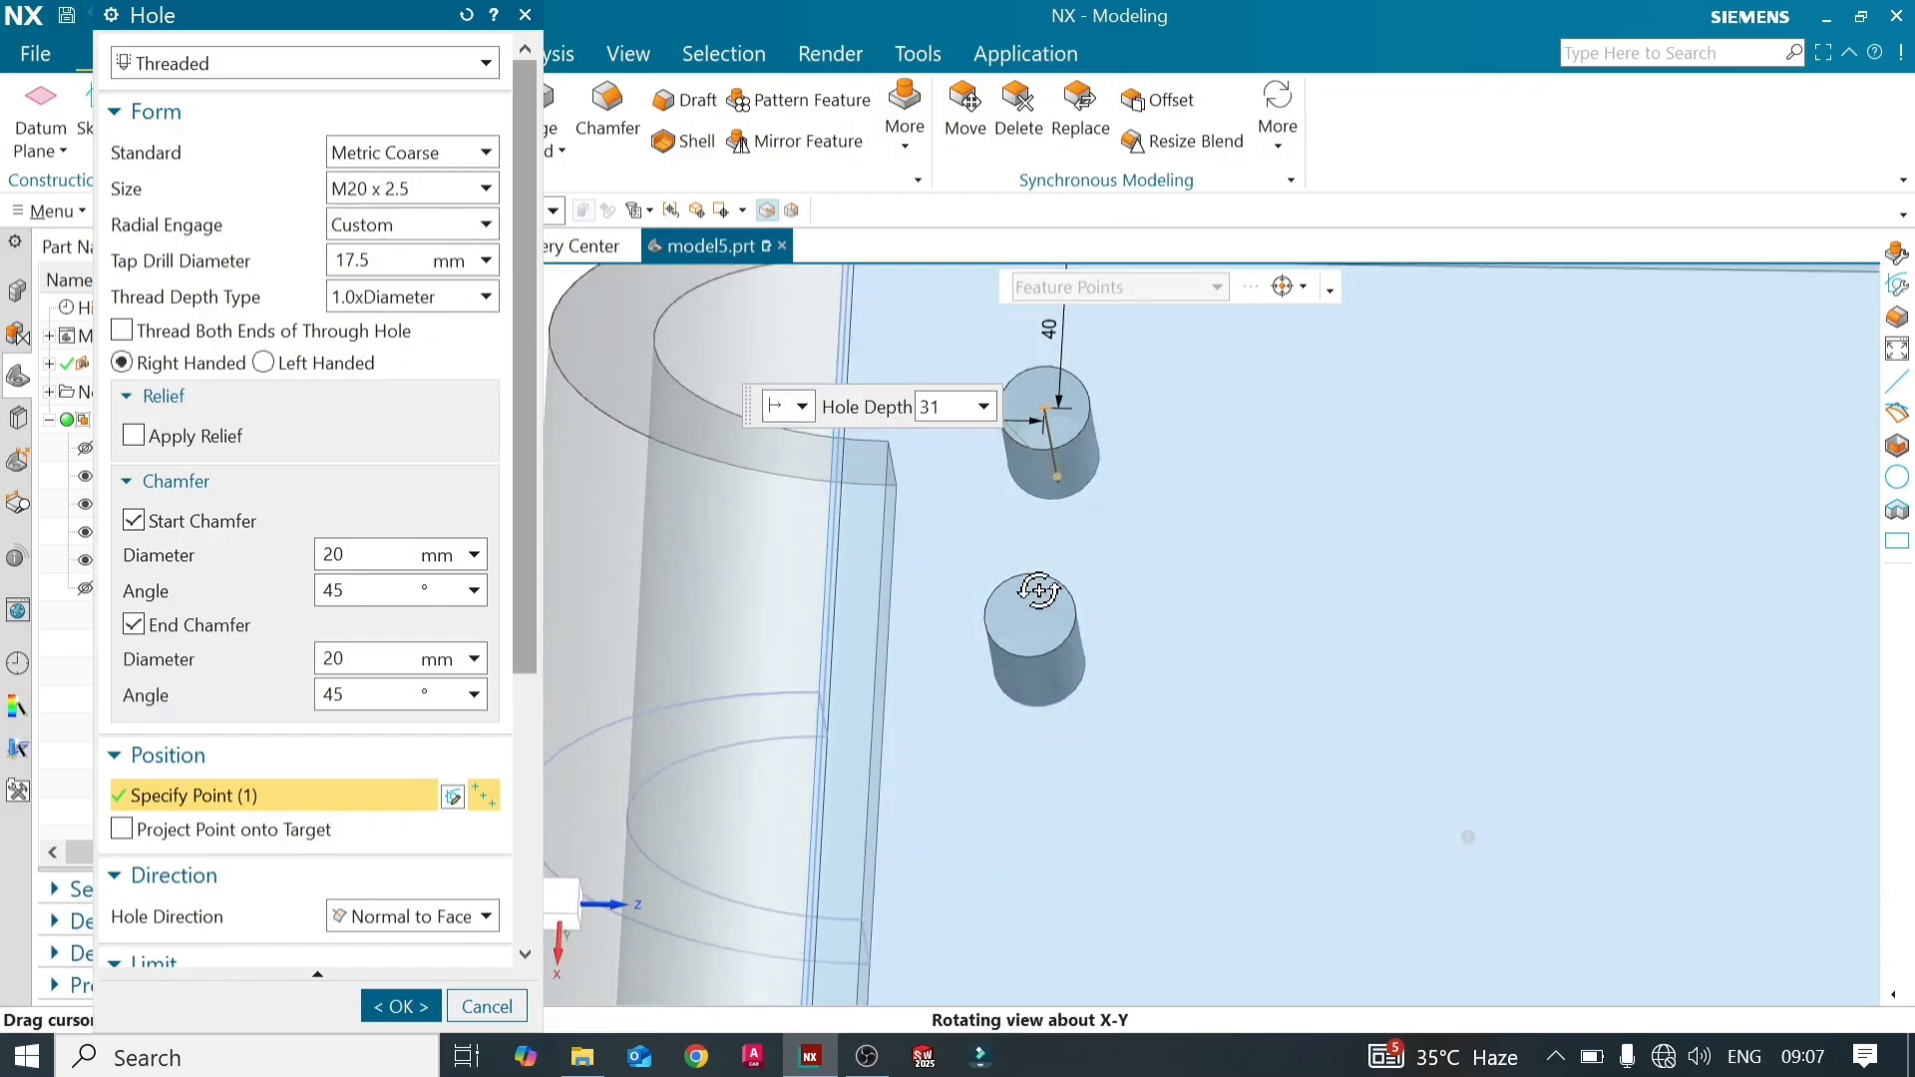
left_click(264, 363)
left_click(178, 365)
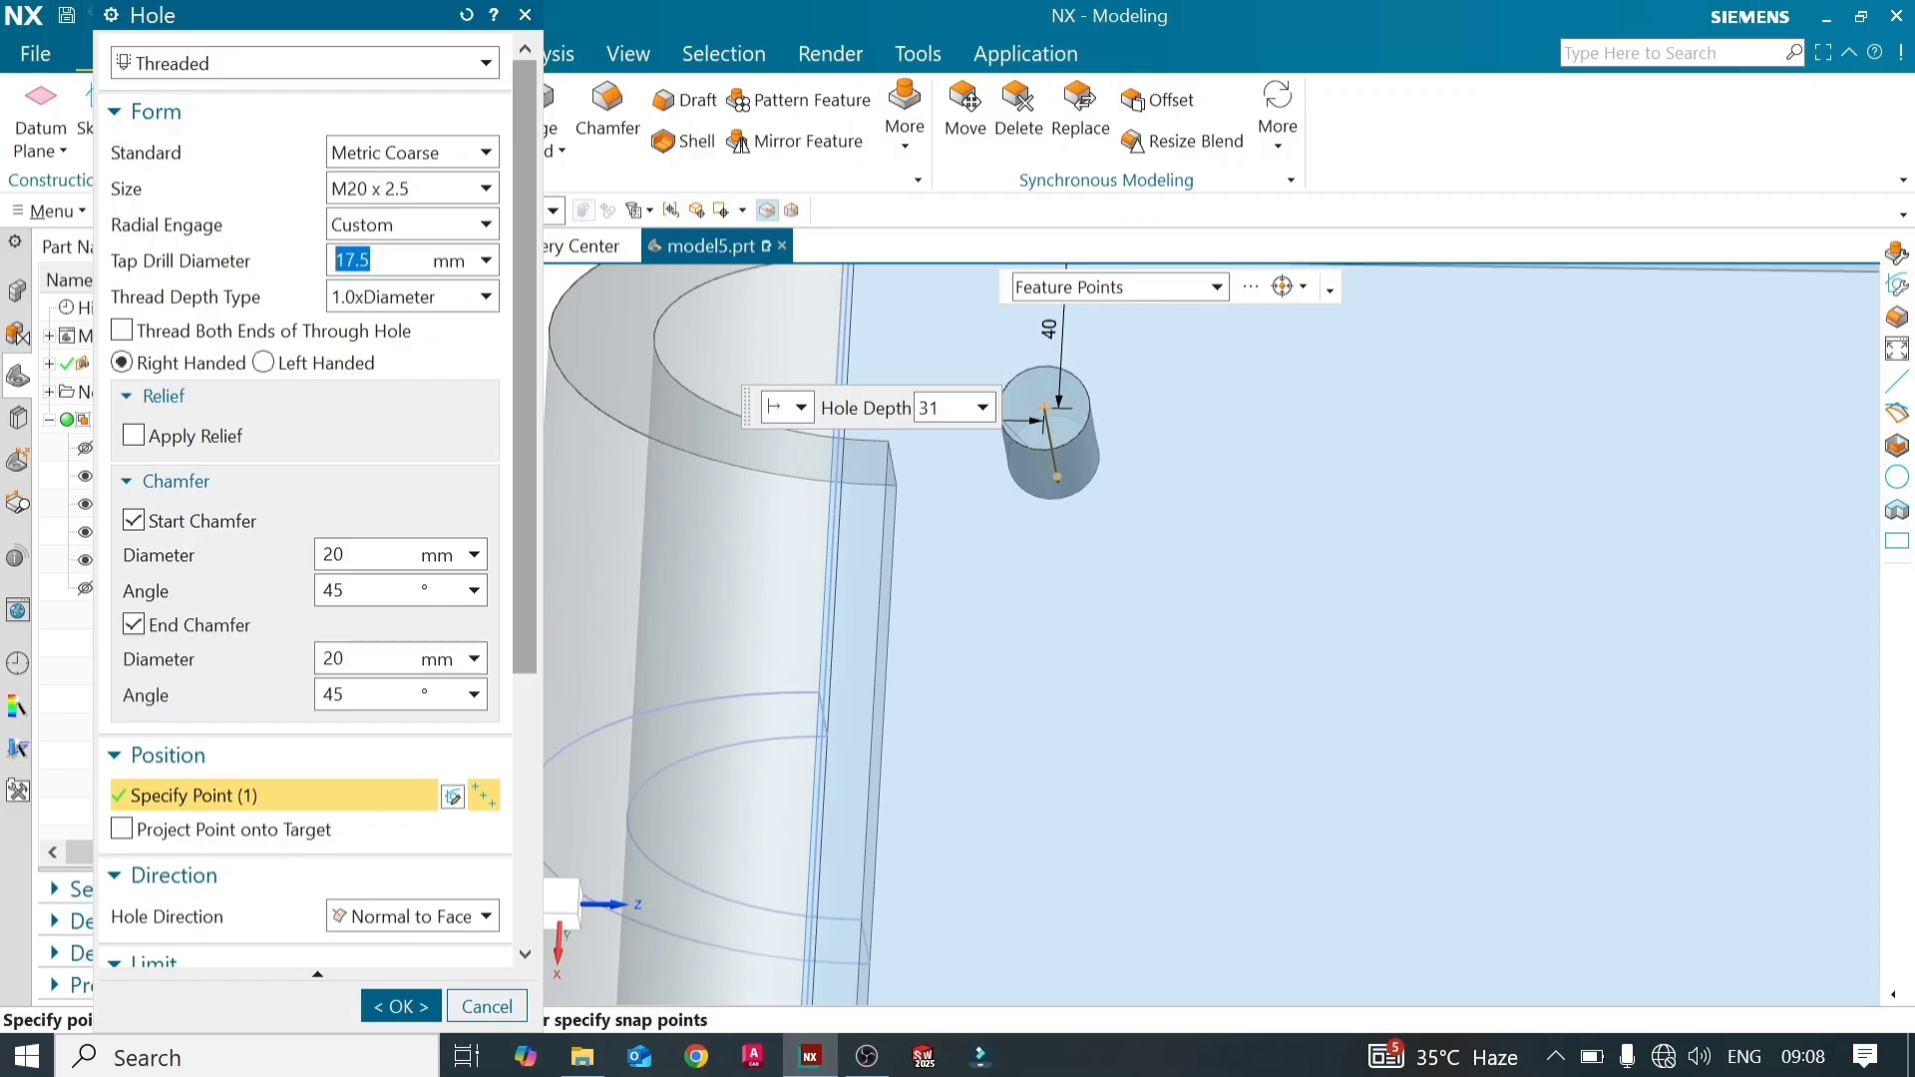
Apply relief to the threaded M20 x 2.5 hole, accept the hole, and inspect the relief inside it
scroll(517, 266, "down", 1)
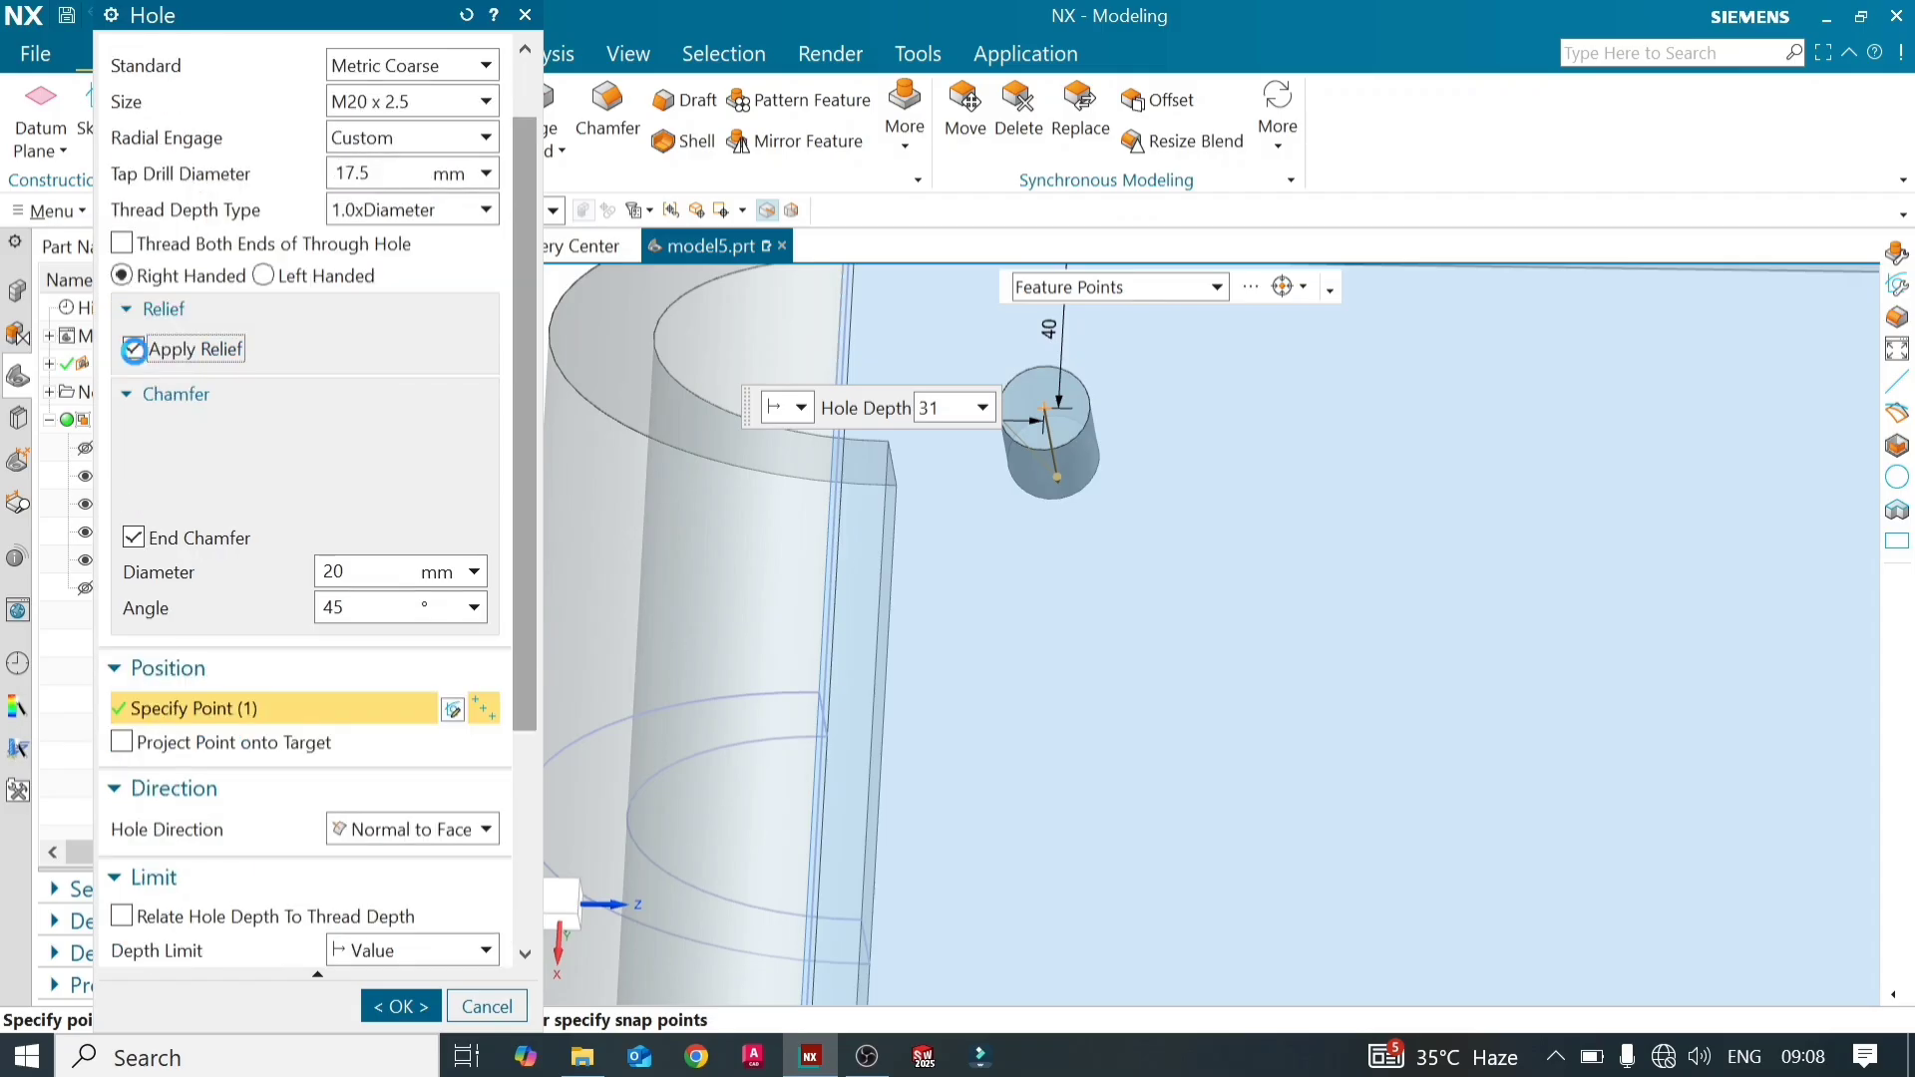
left_click(133, 348)
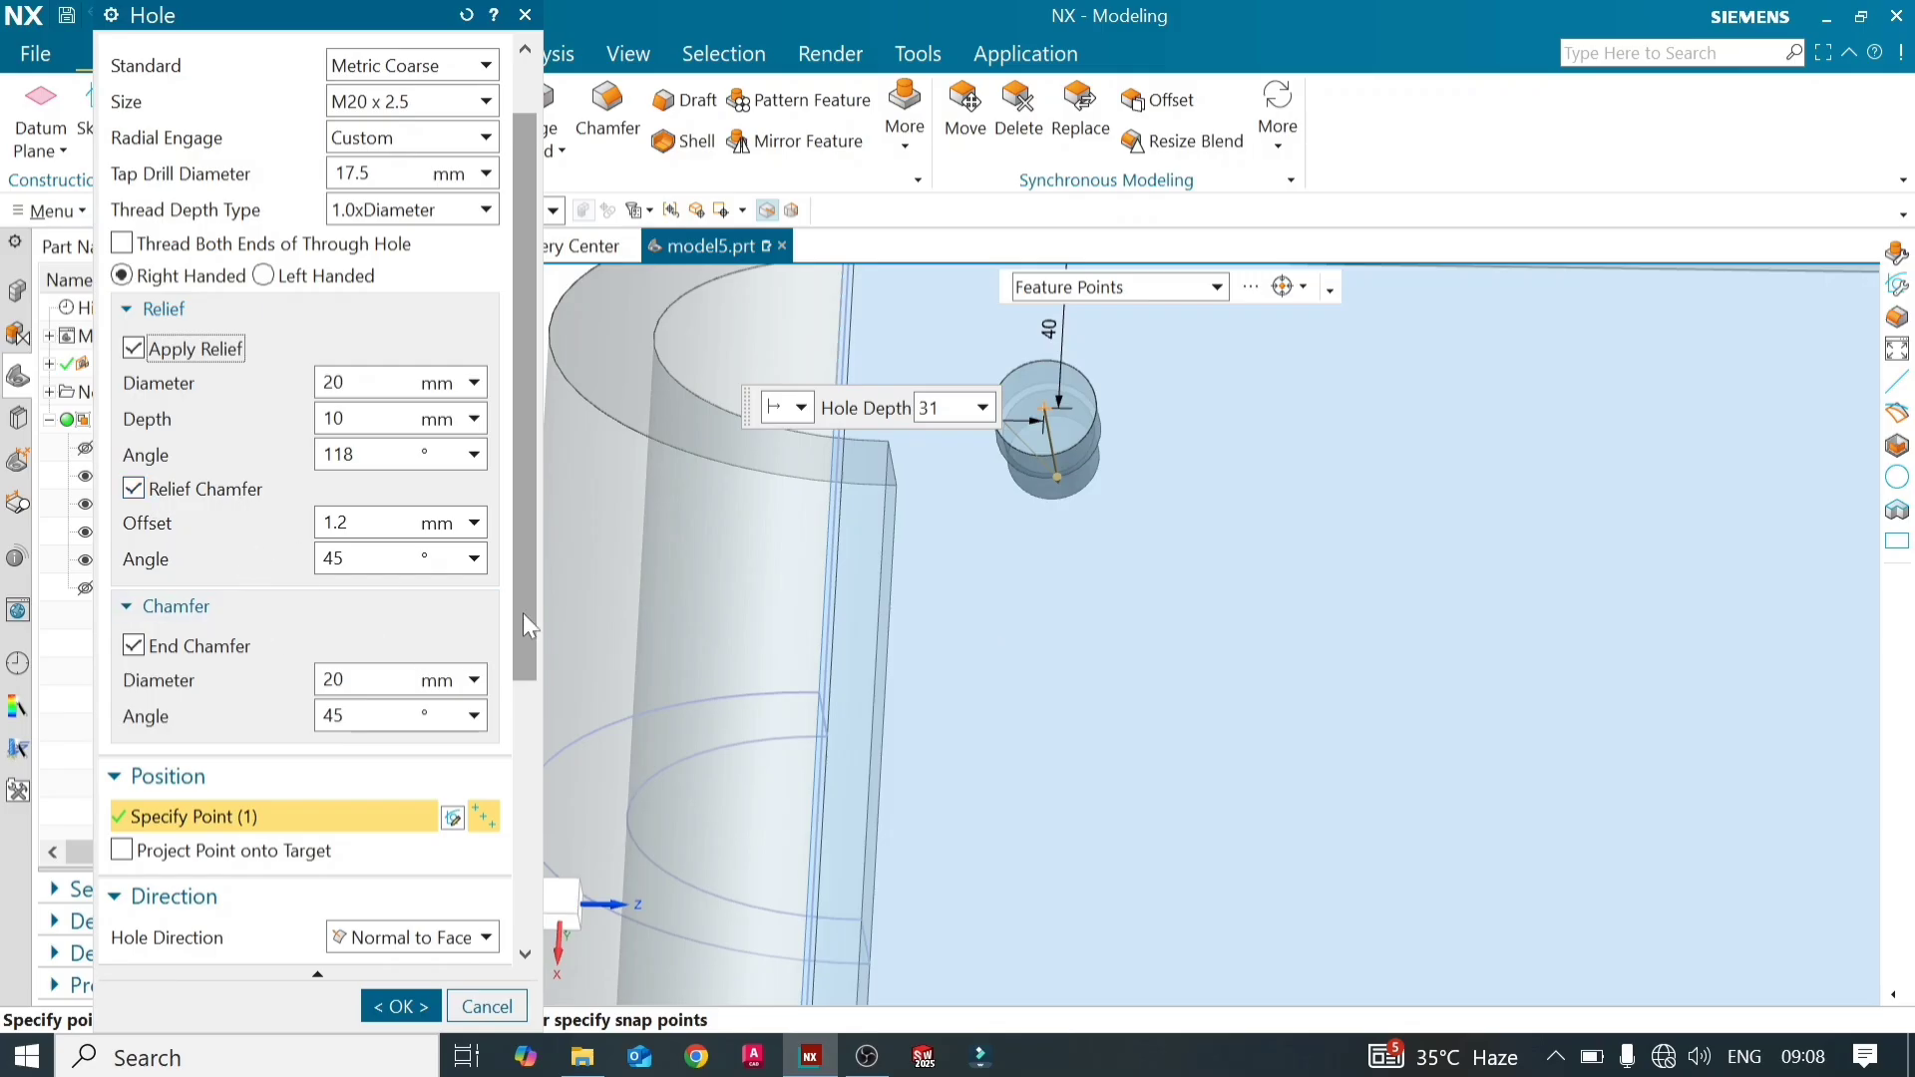
key("Return")
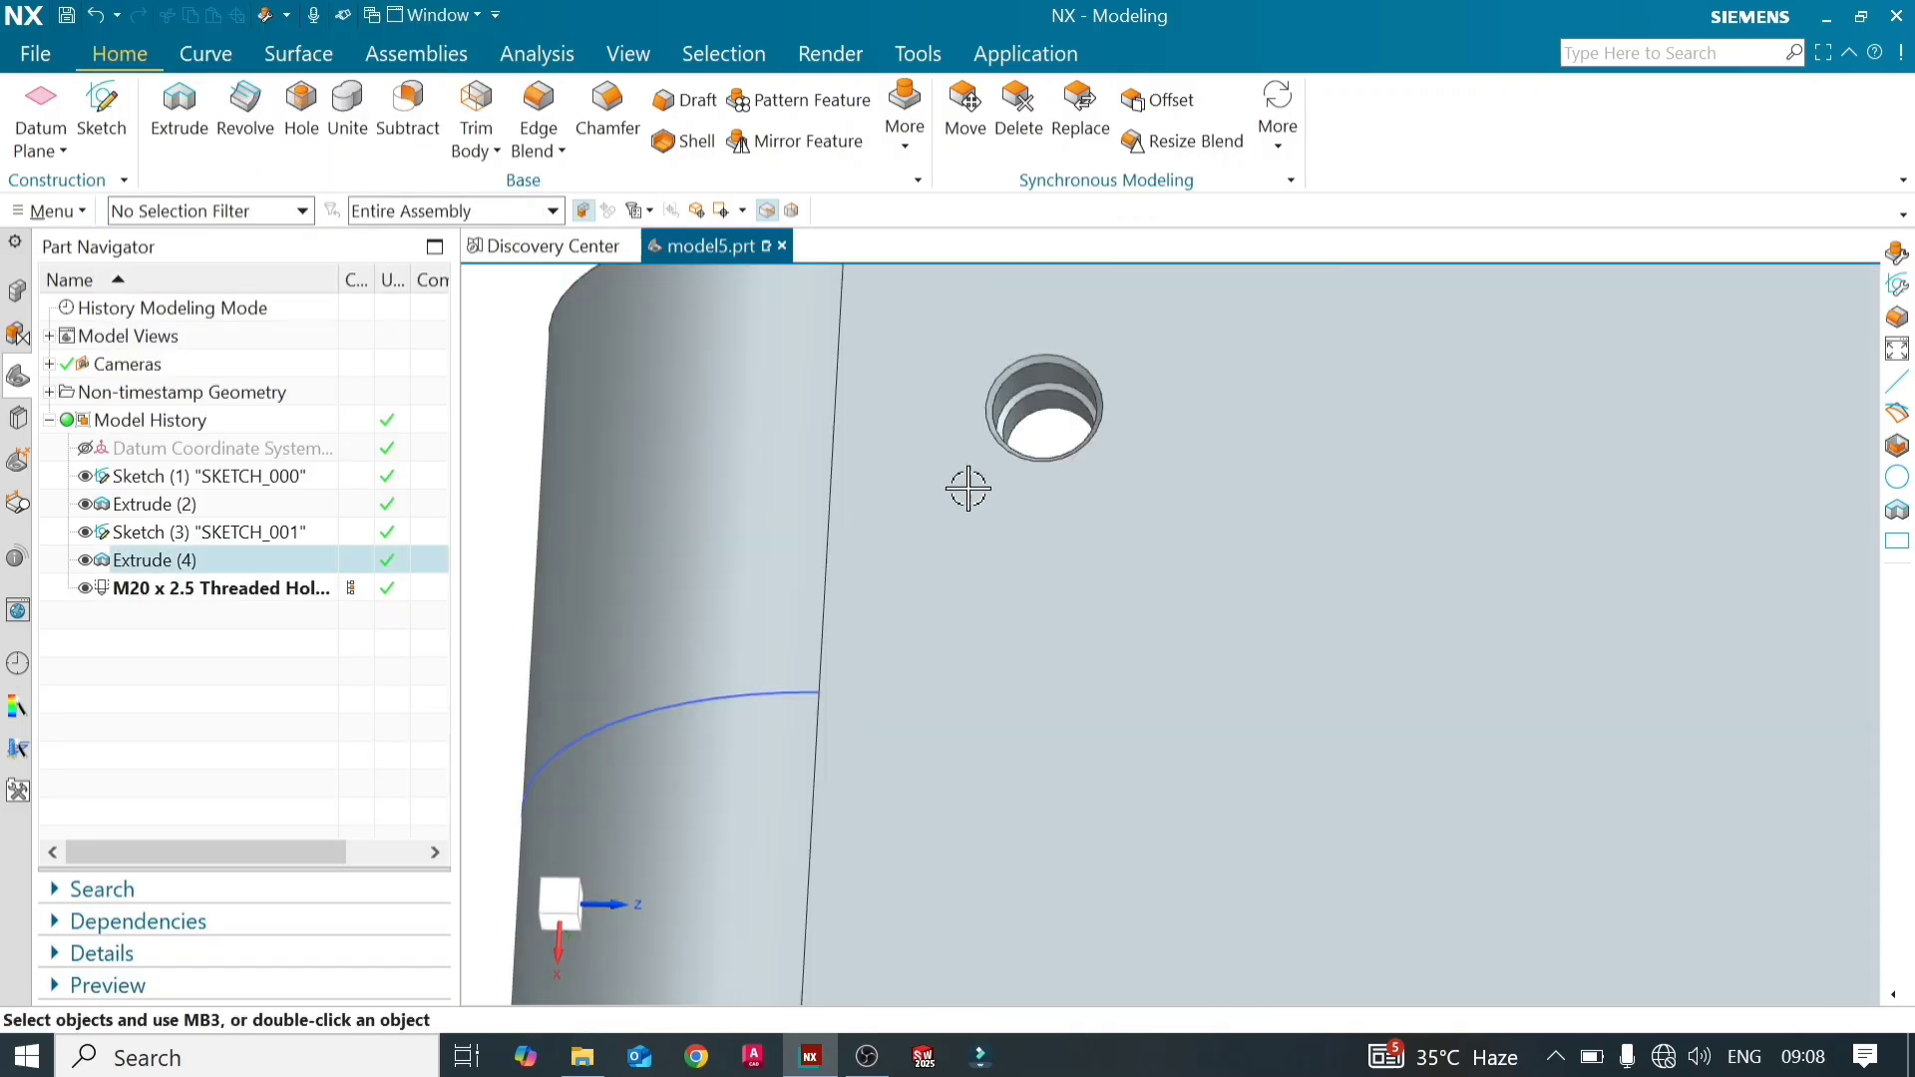
scroll(1026, 402, "up", 6)
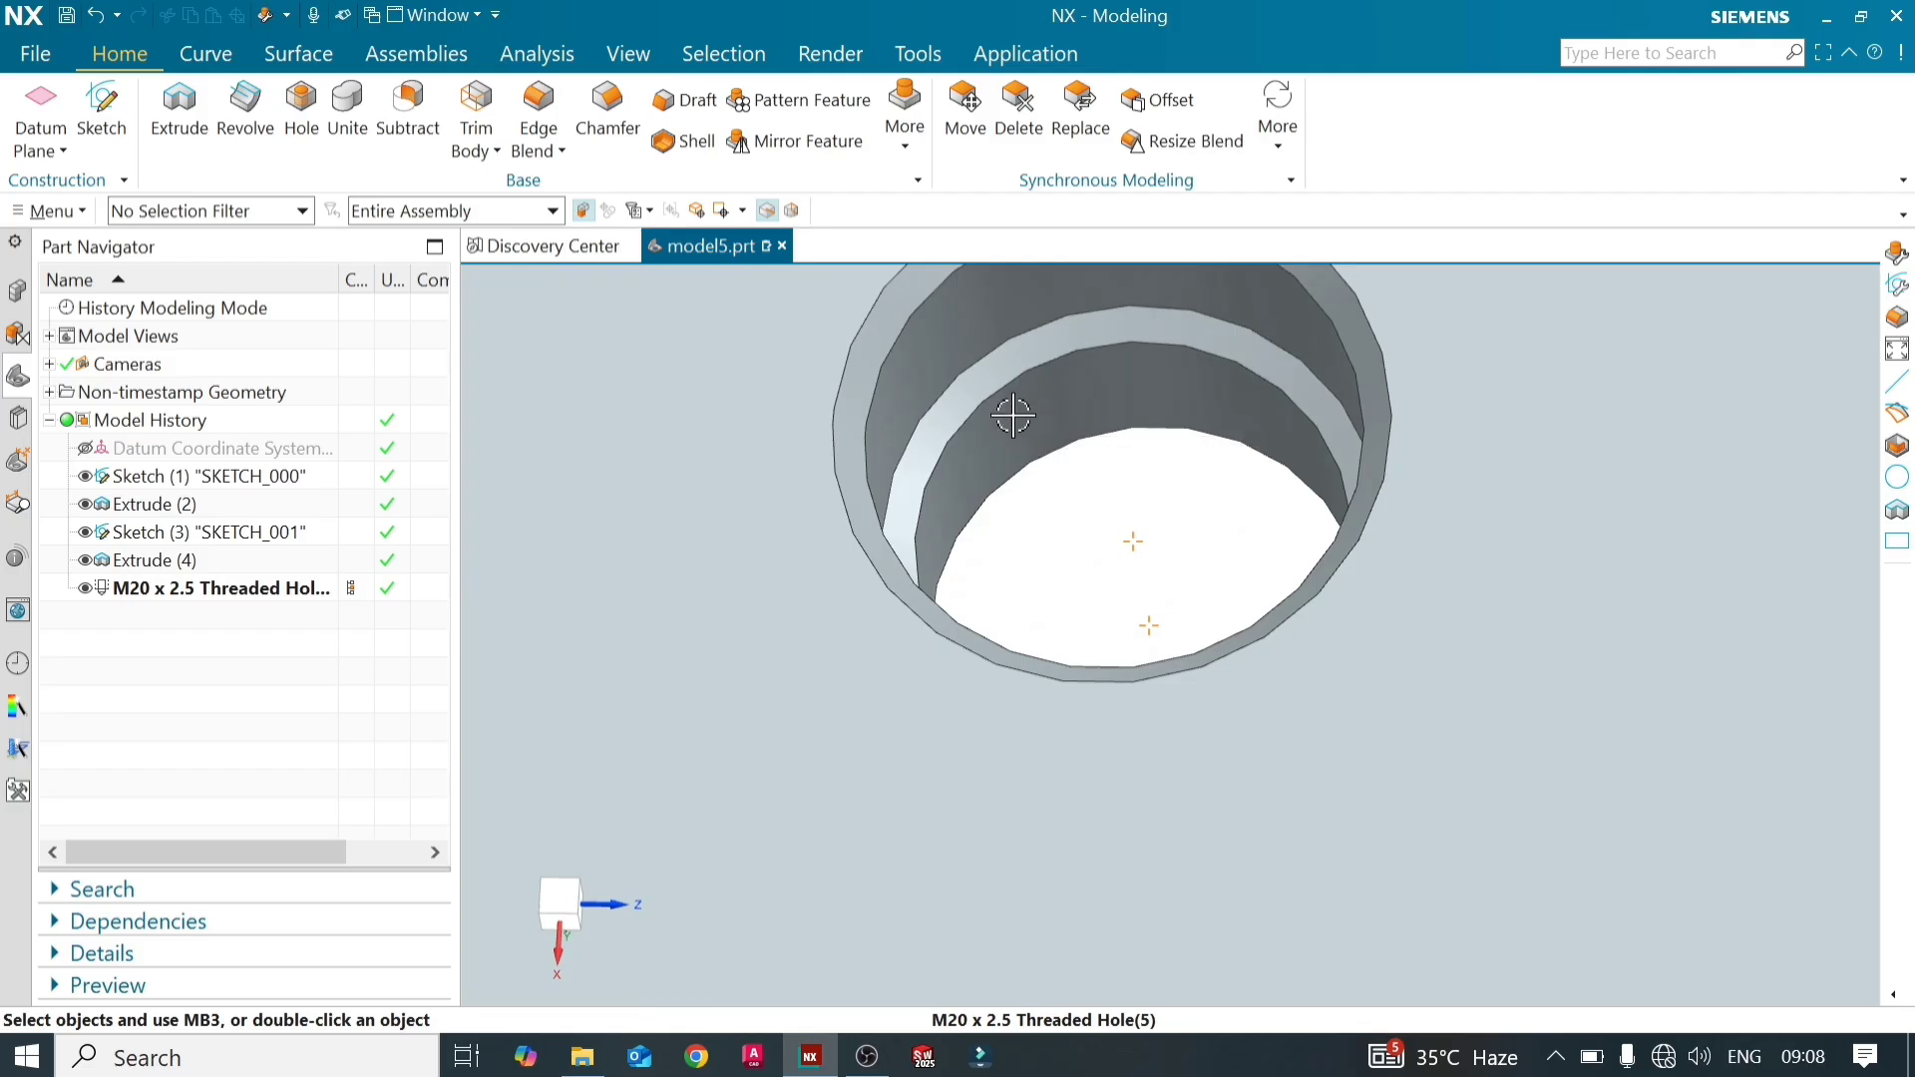
scroll(1016, 404, "down", 6)
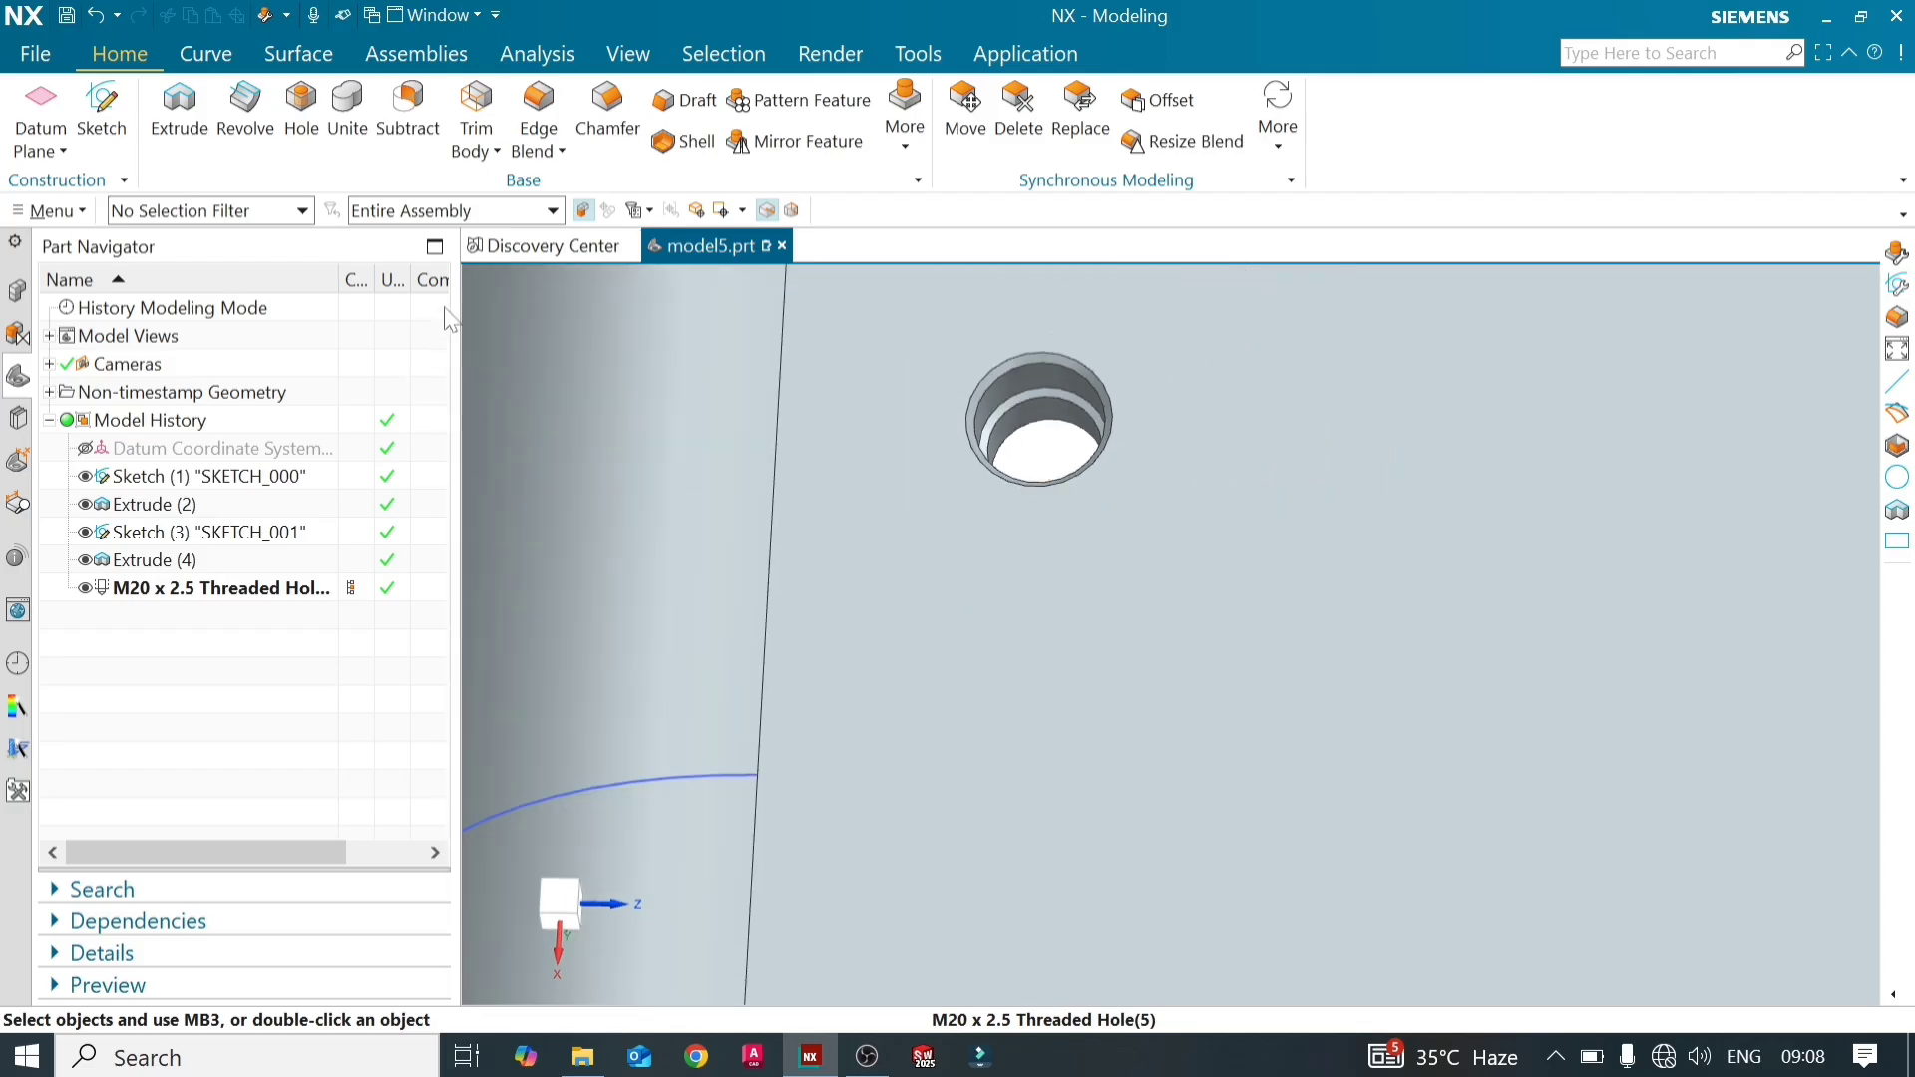
Reopen the threaded hole for editing and turn off its relief and end chamfer
double_click(244, 589)
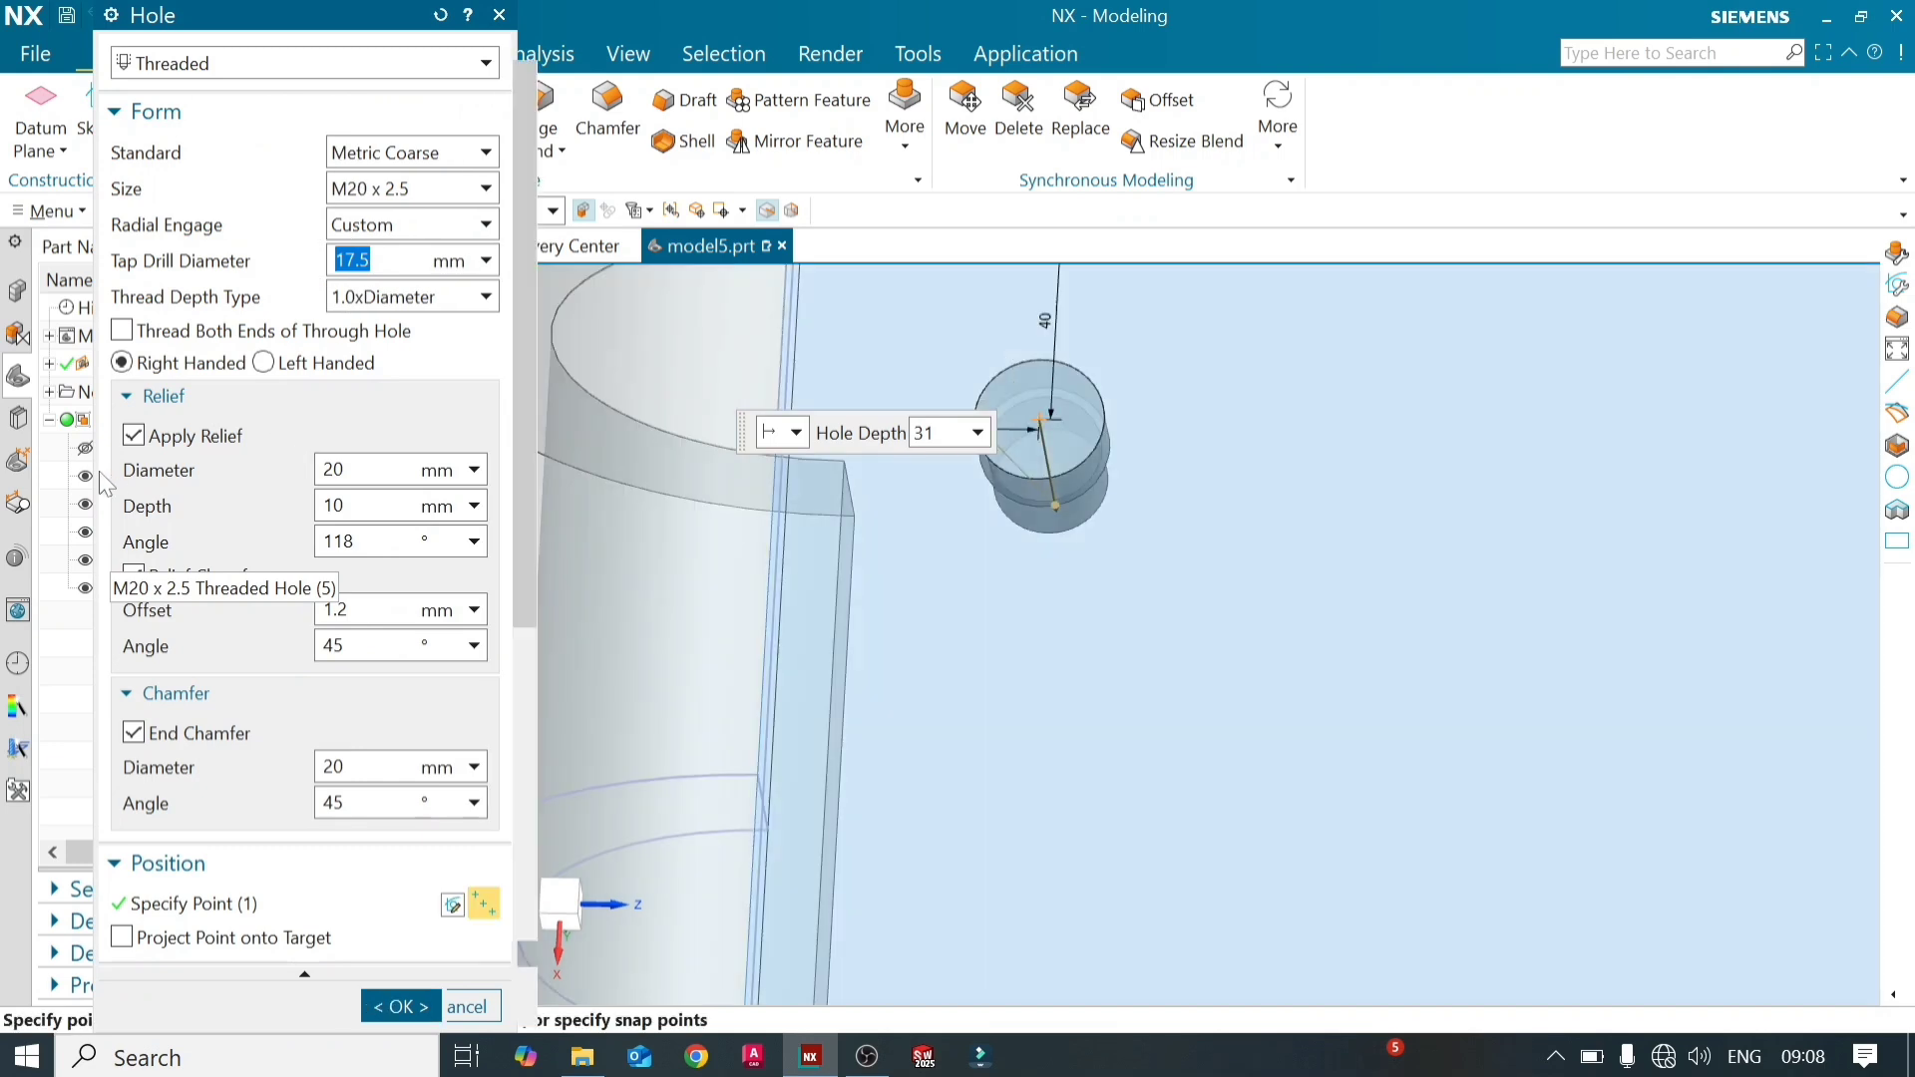
left_click(133, 436)
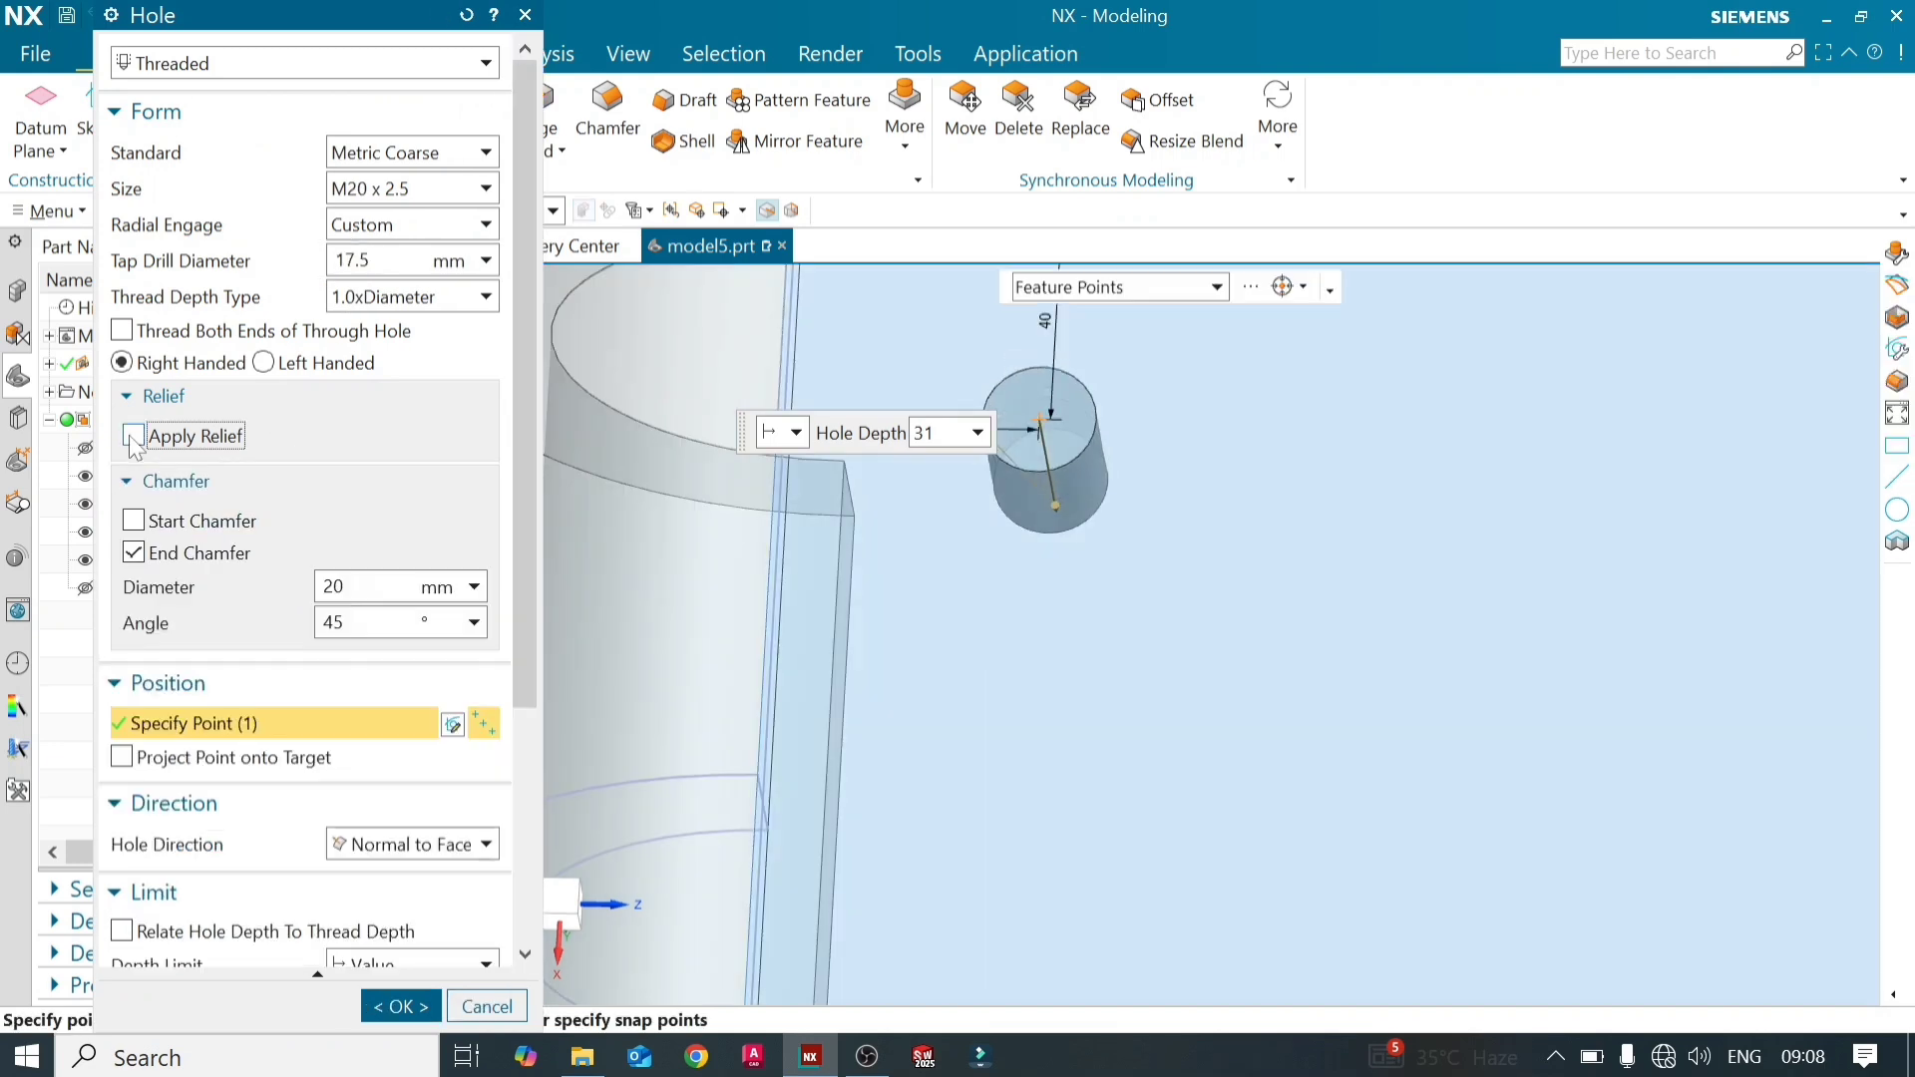
left_click(135, 554)
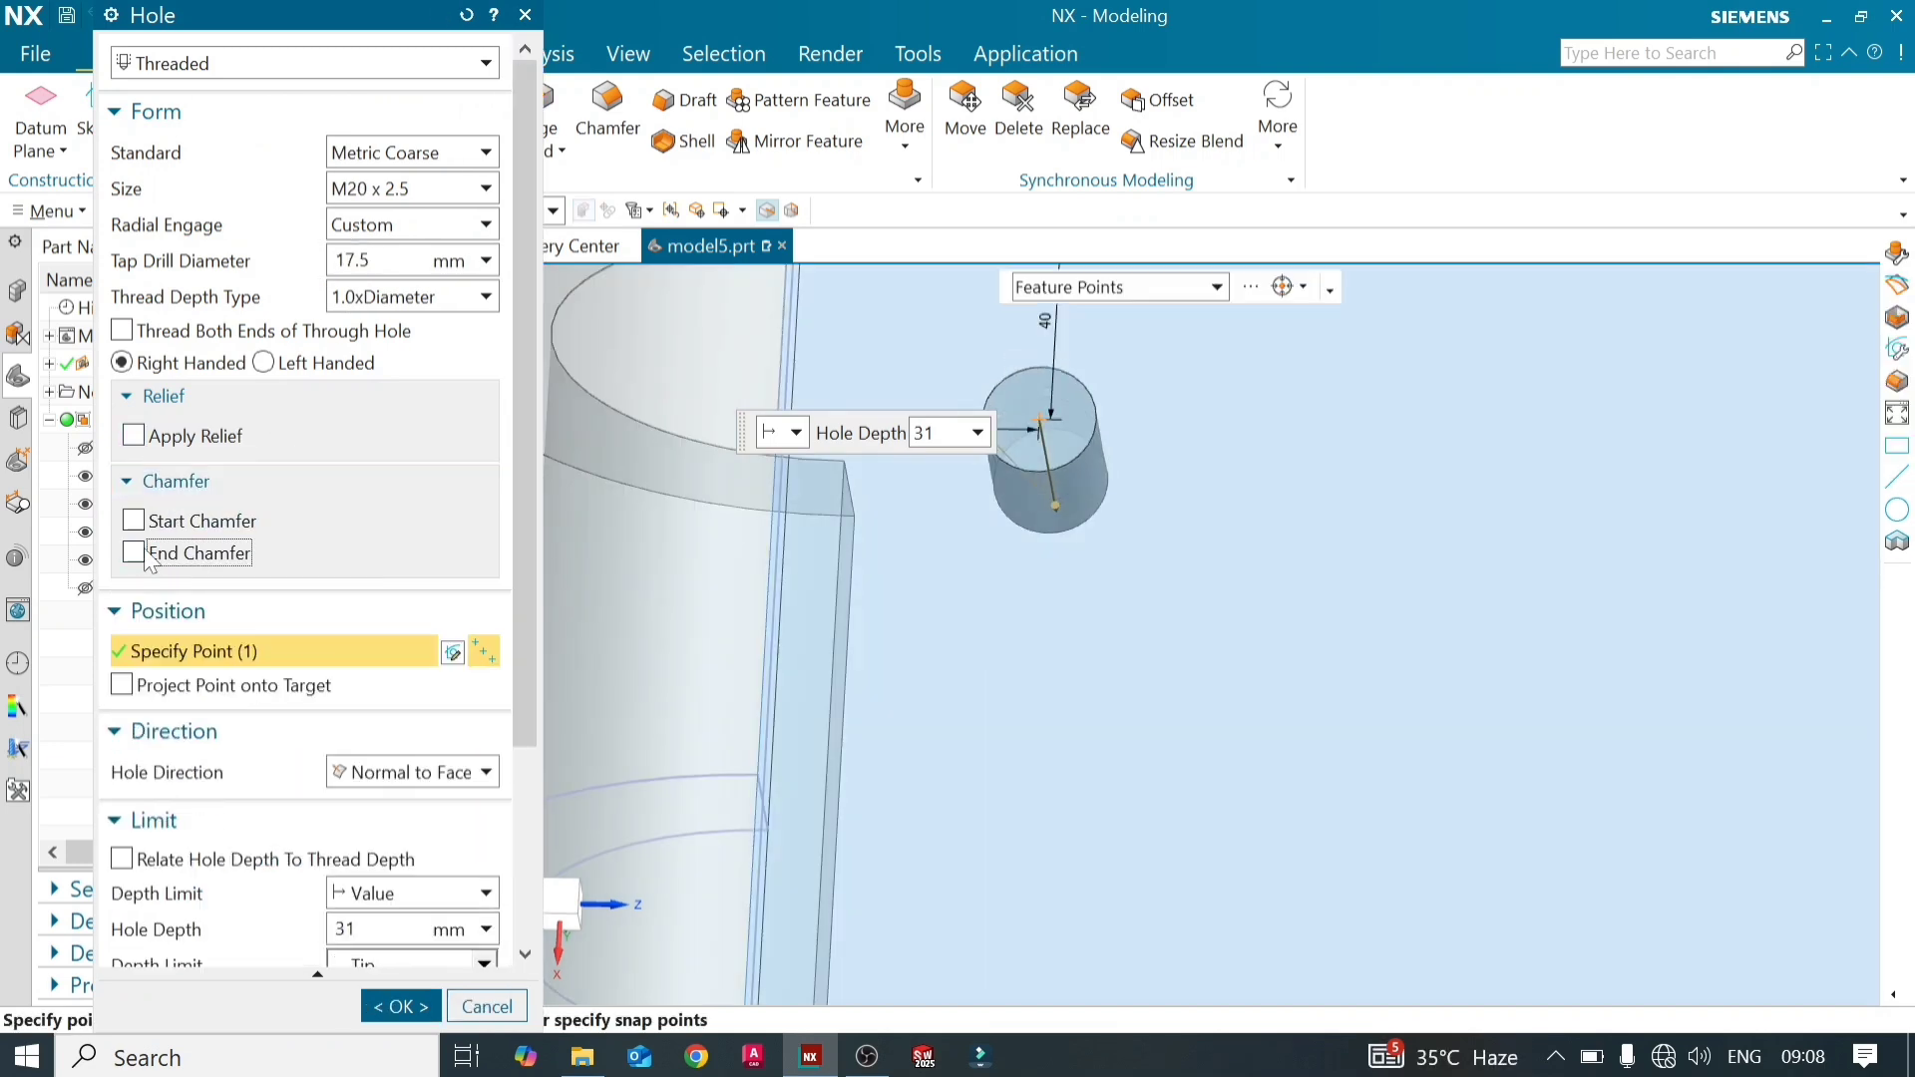
Try thread size M22 x 2.5 for the hole and settle on M36 x 4
scroll(513, 351, "down", 3)
scroll(512, 352, "down", 2)
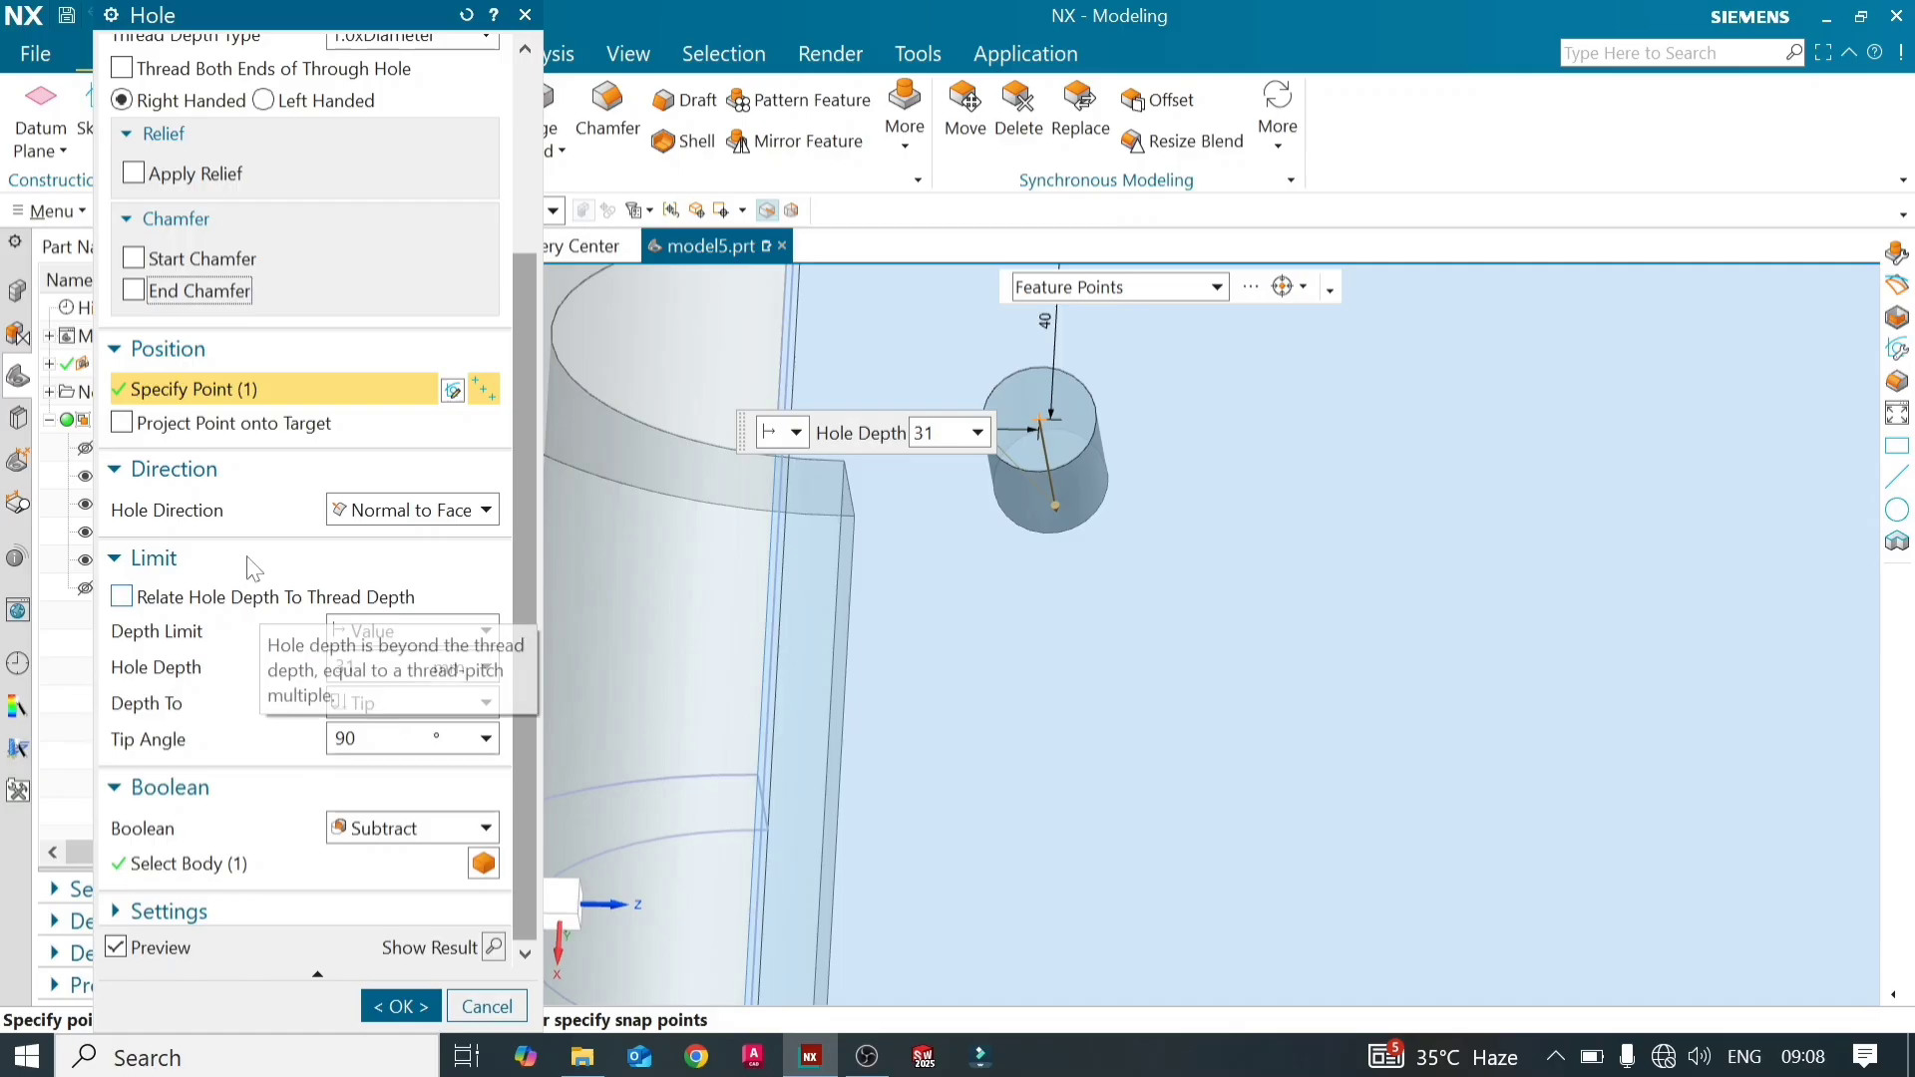
scroll(513, 404, "up", 1)
scroll(508, 393, "up", 3)
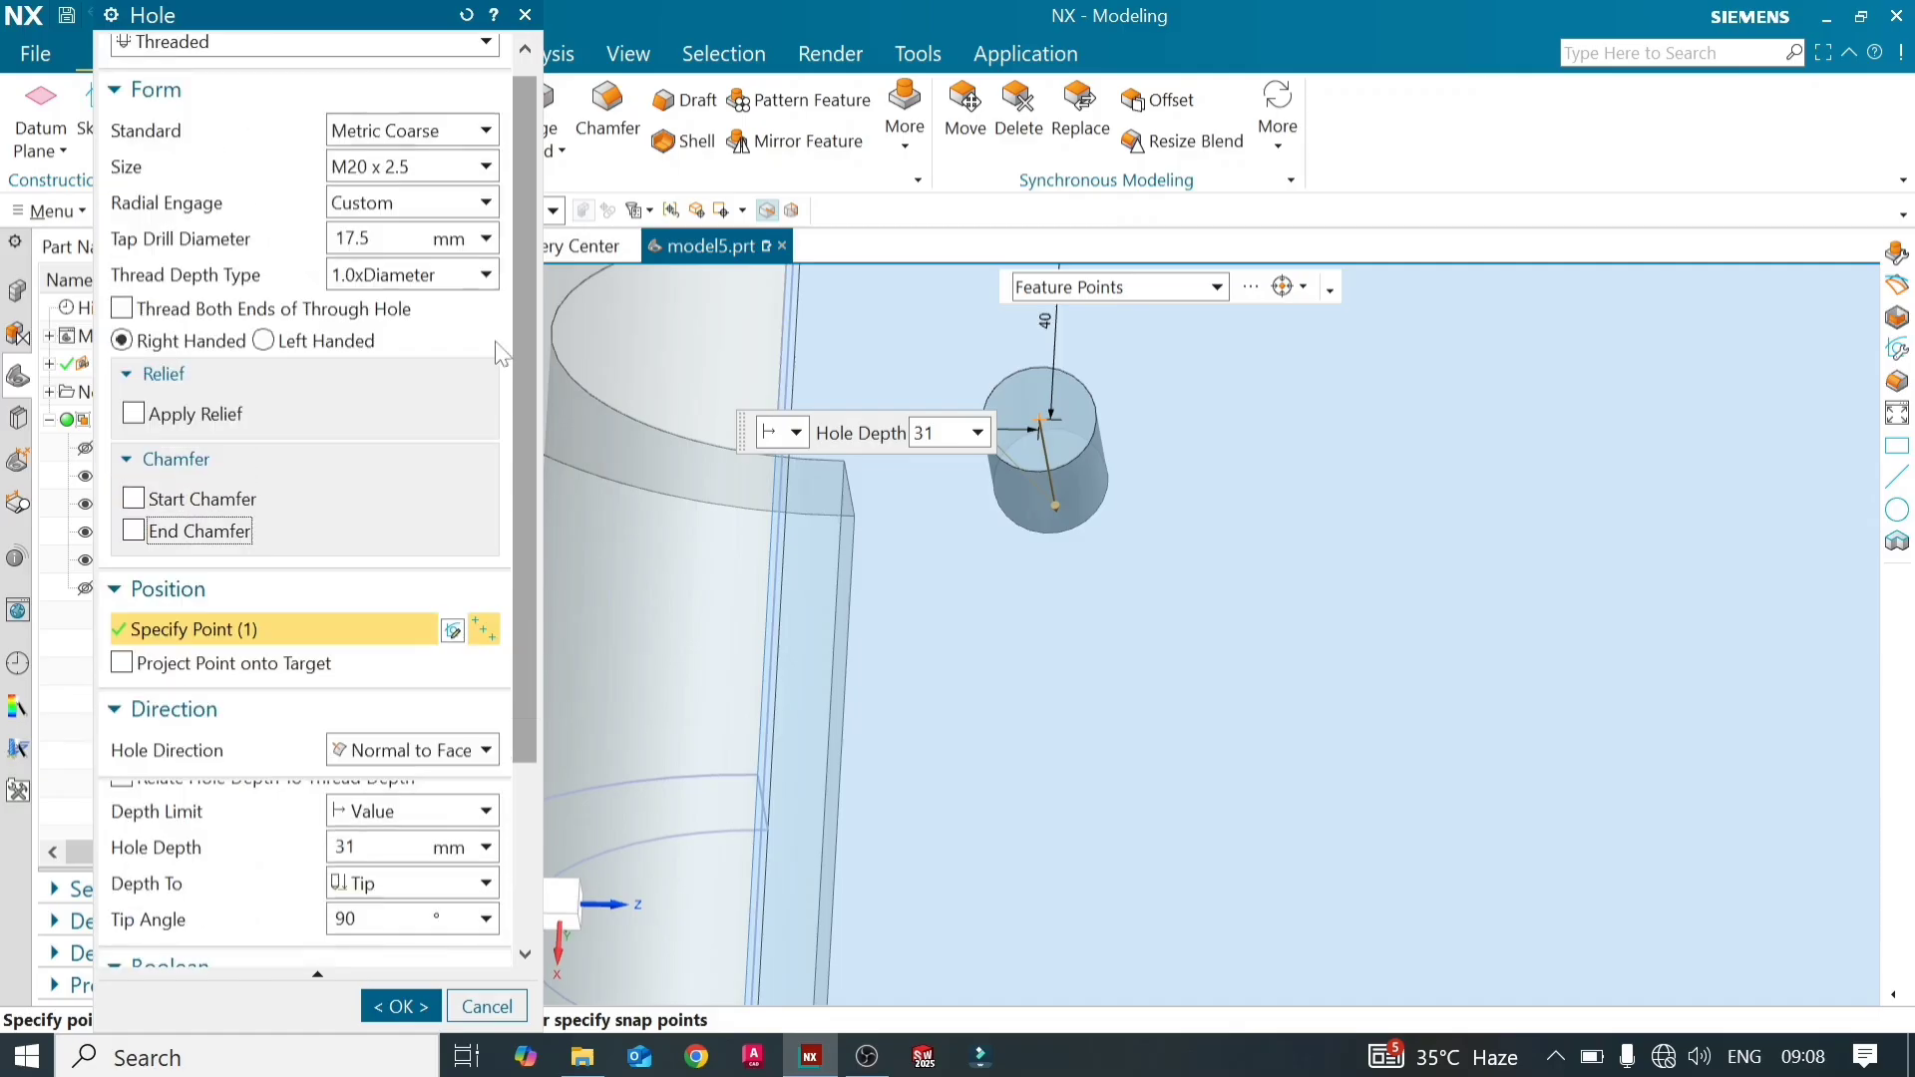
left_click(486, 167)
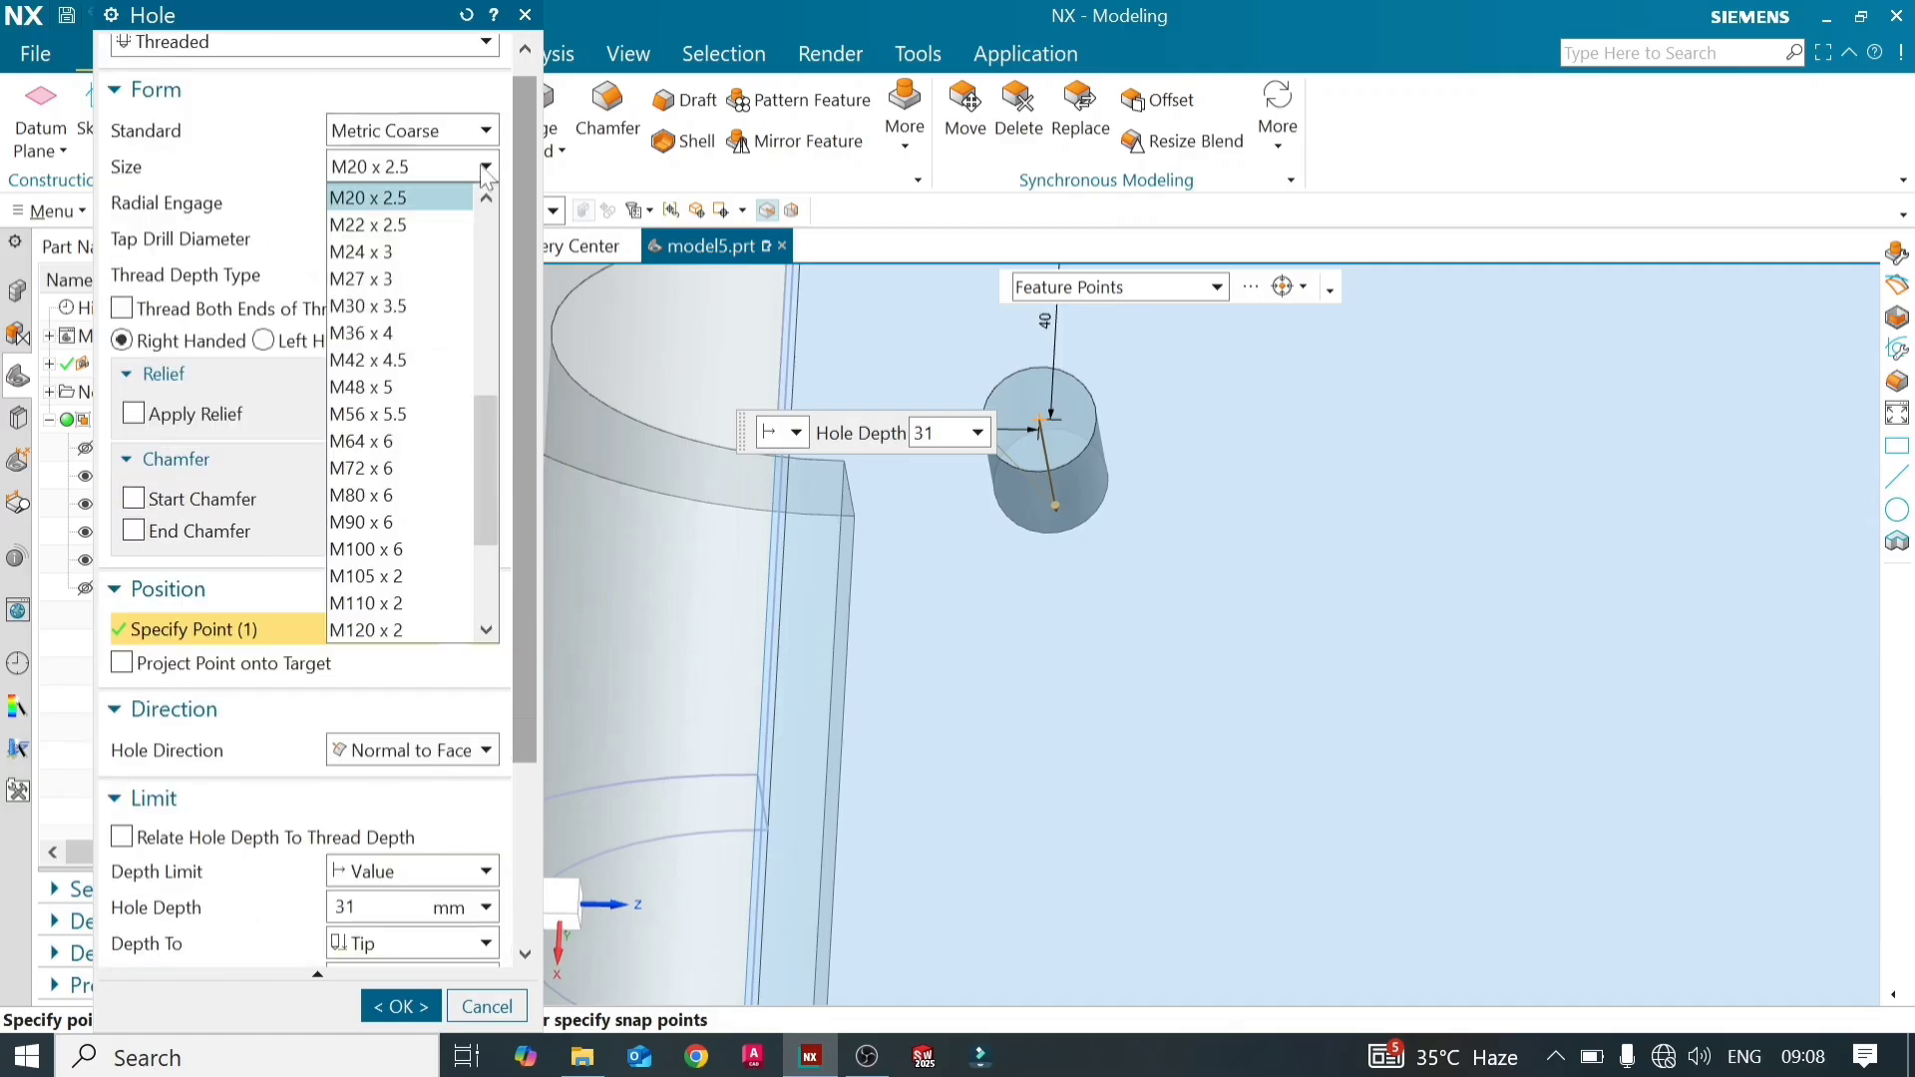
left_click(447, 225)
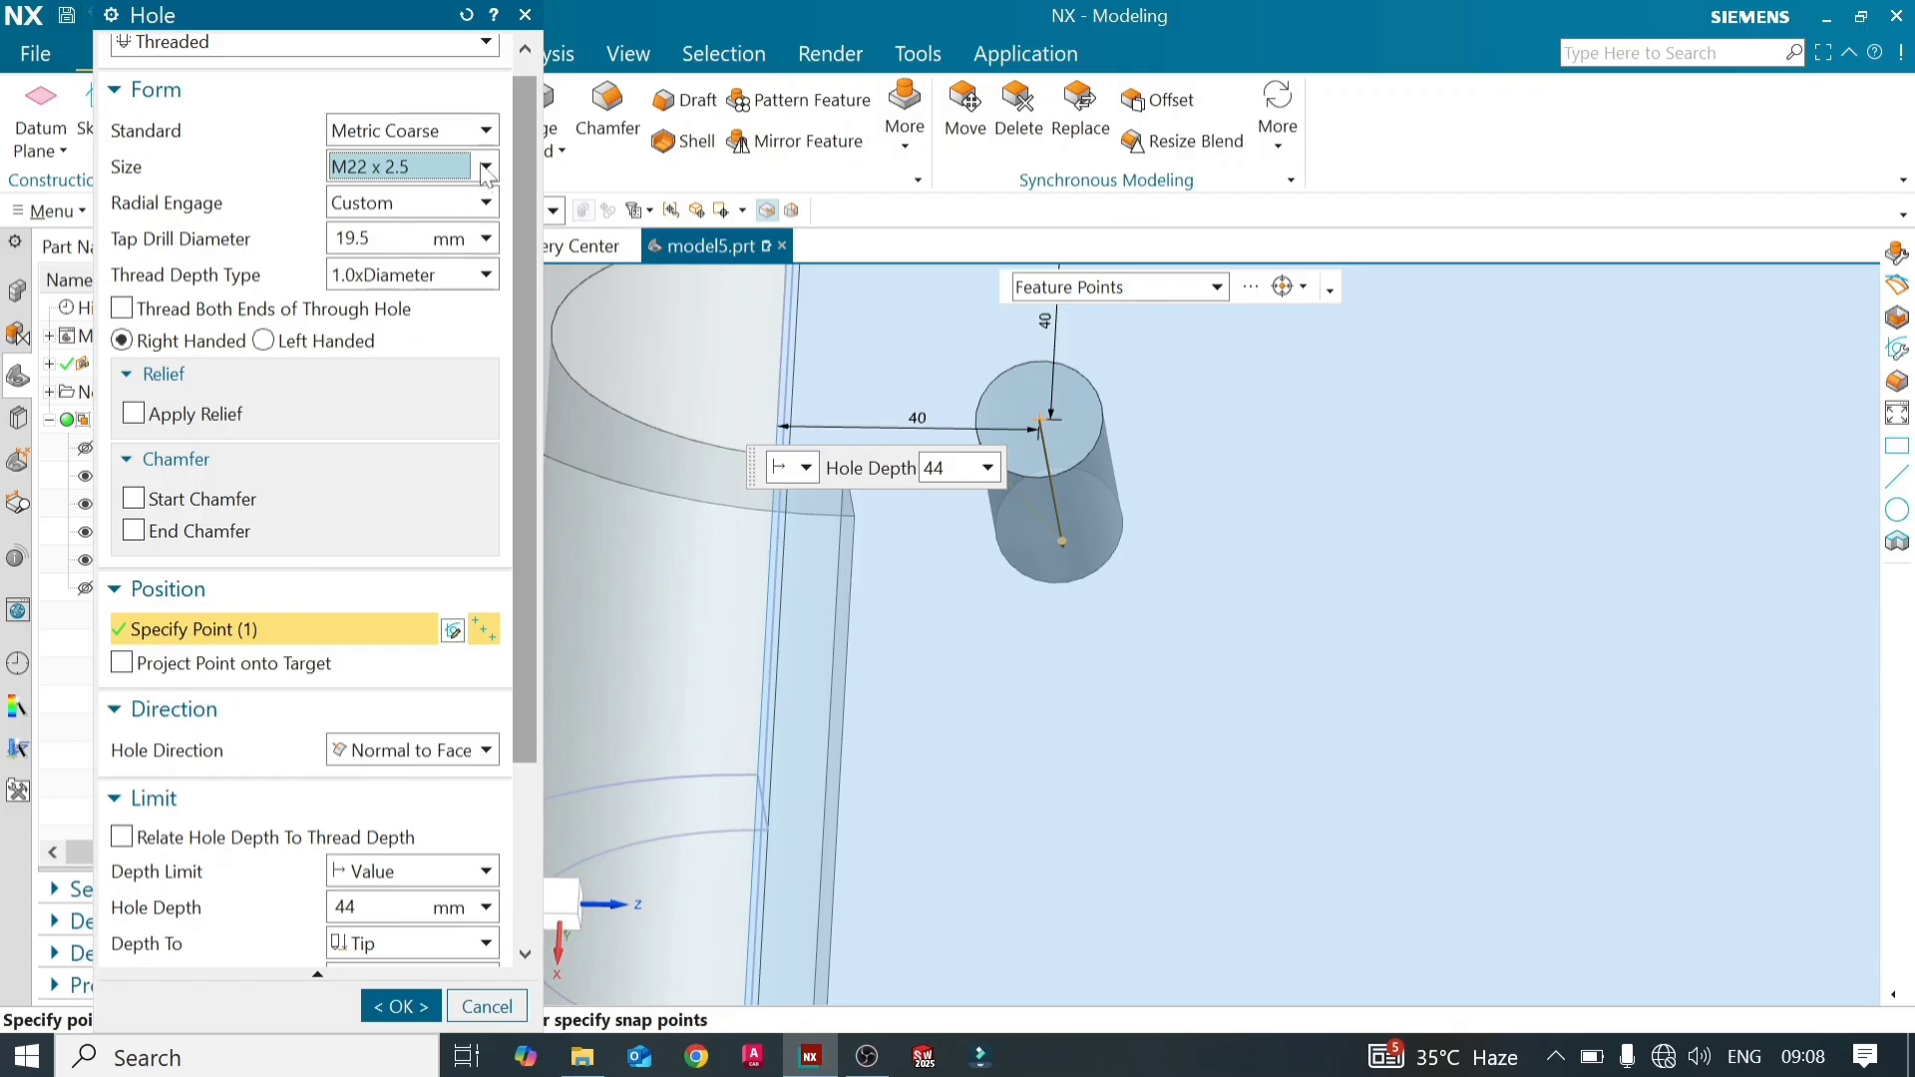
left_click(486, 168)
left_click(399, 303)
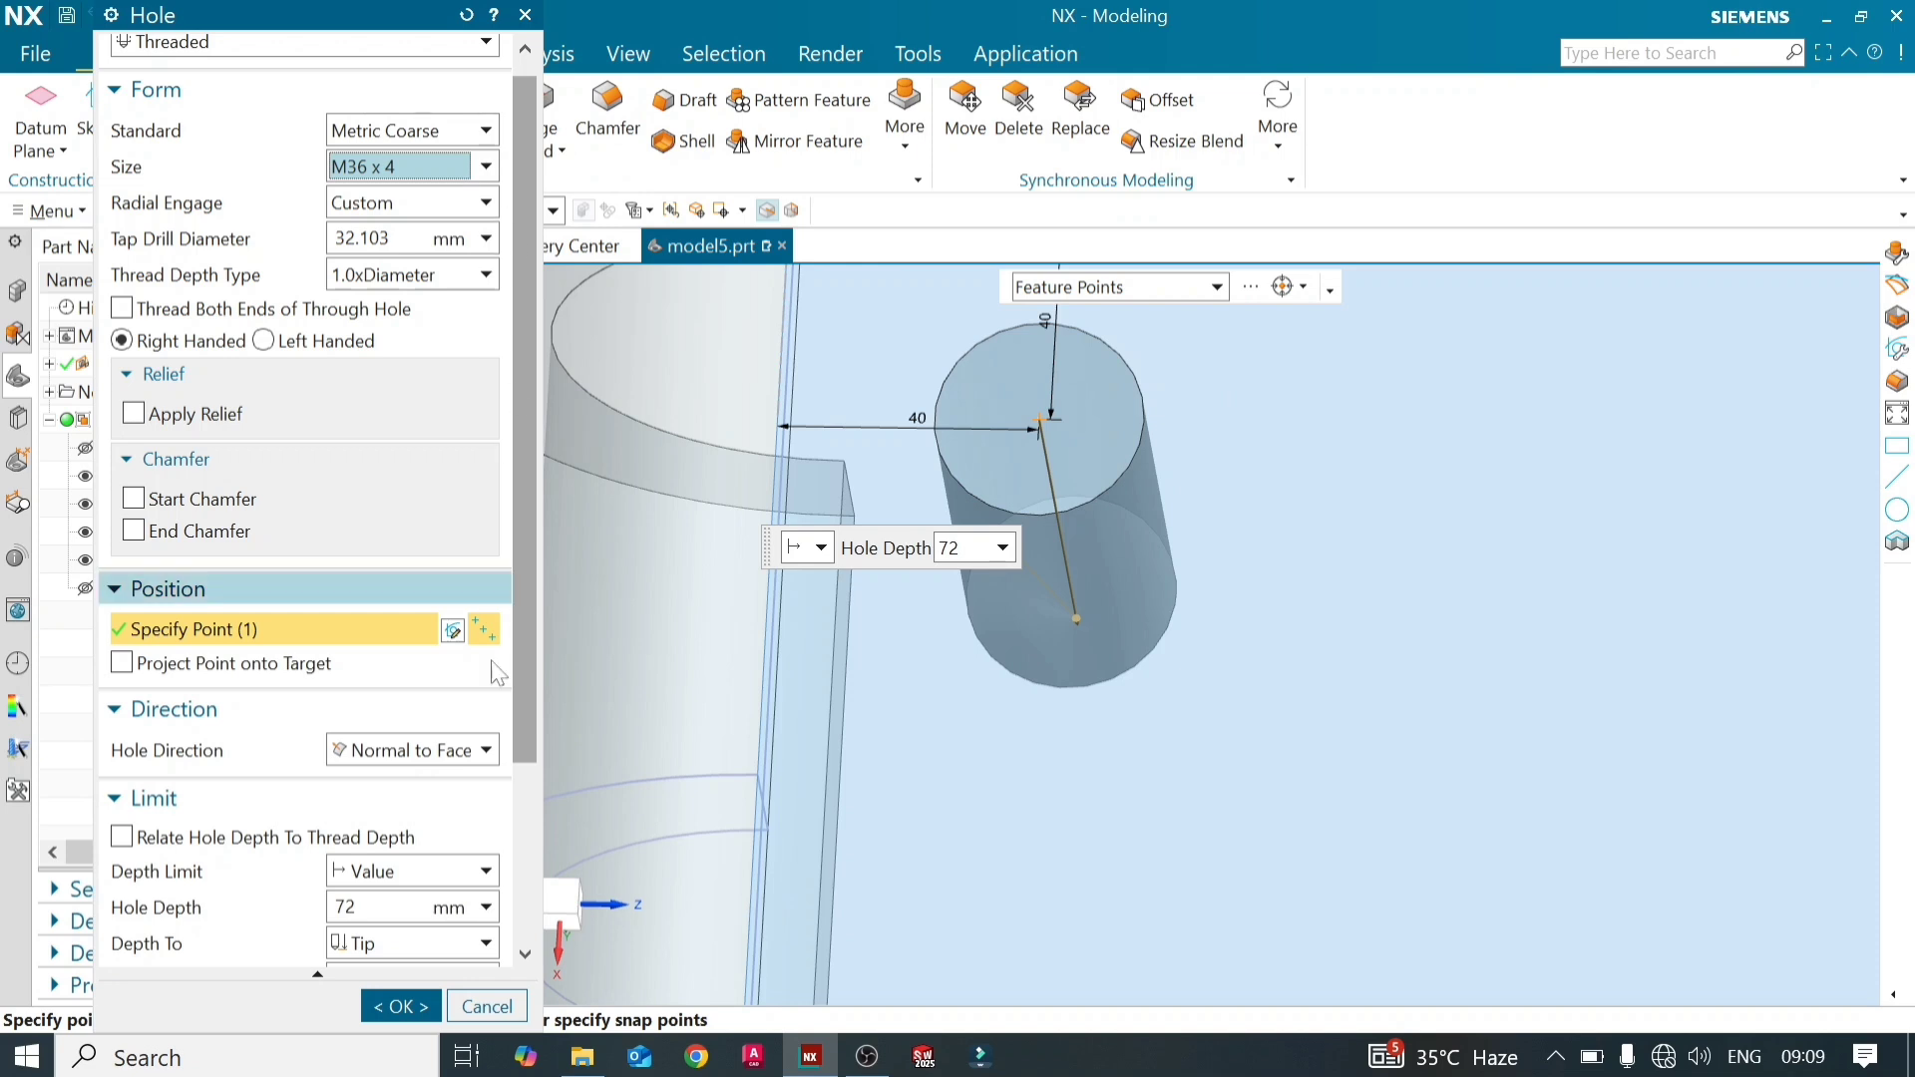
Preview the M36 x 4 threaded hole's result in the solid plate and inspect it from several angles
left_click_drag(523, 703, 531, 940)
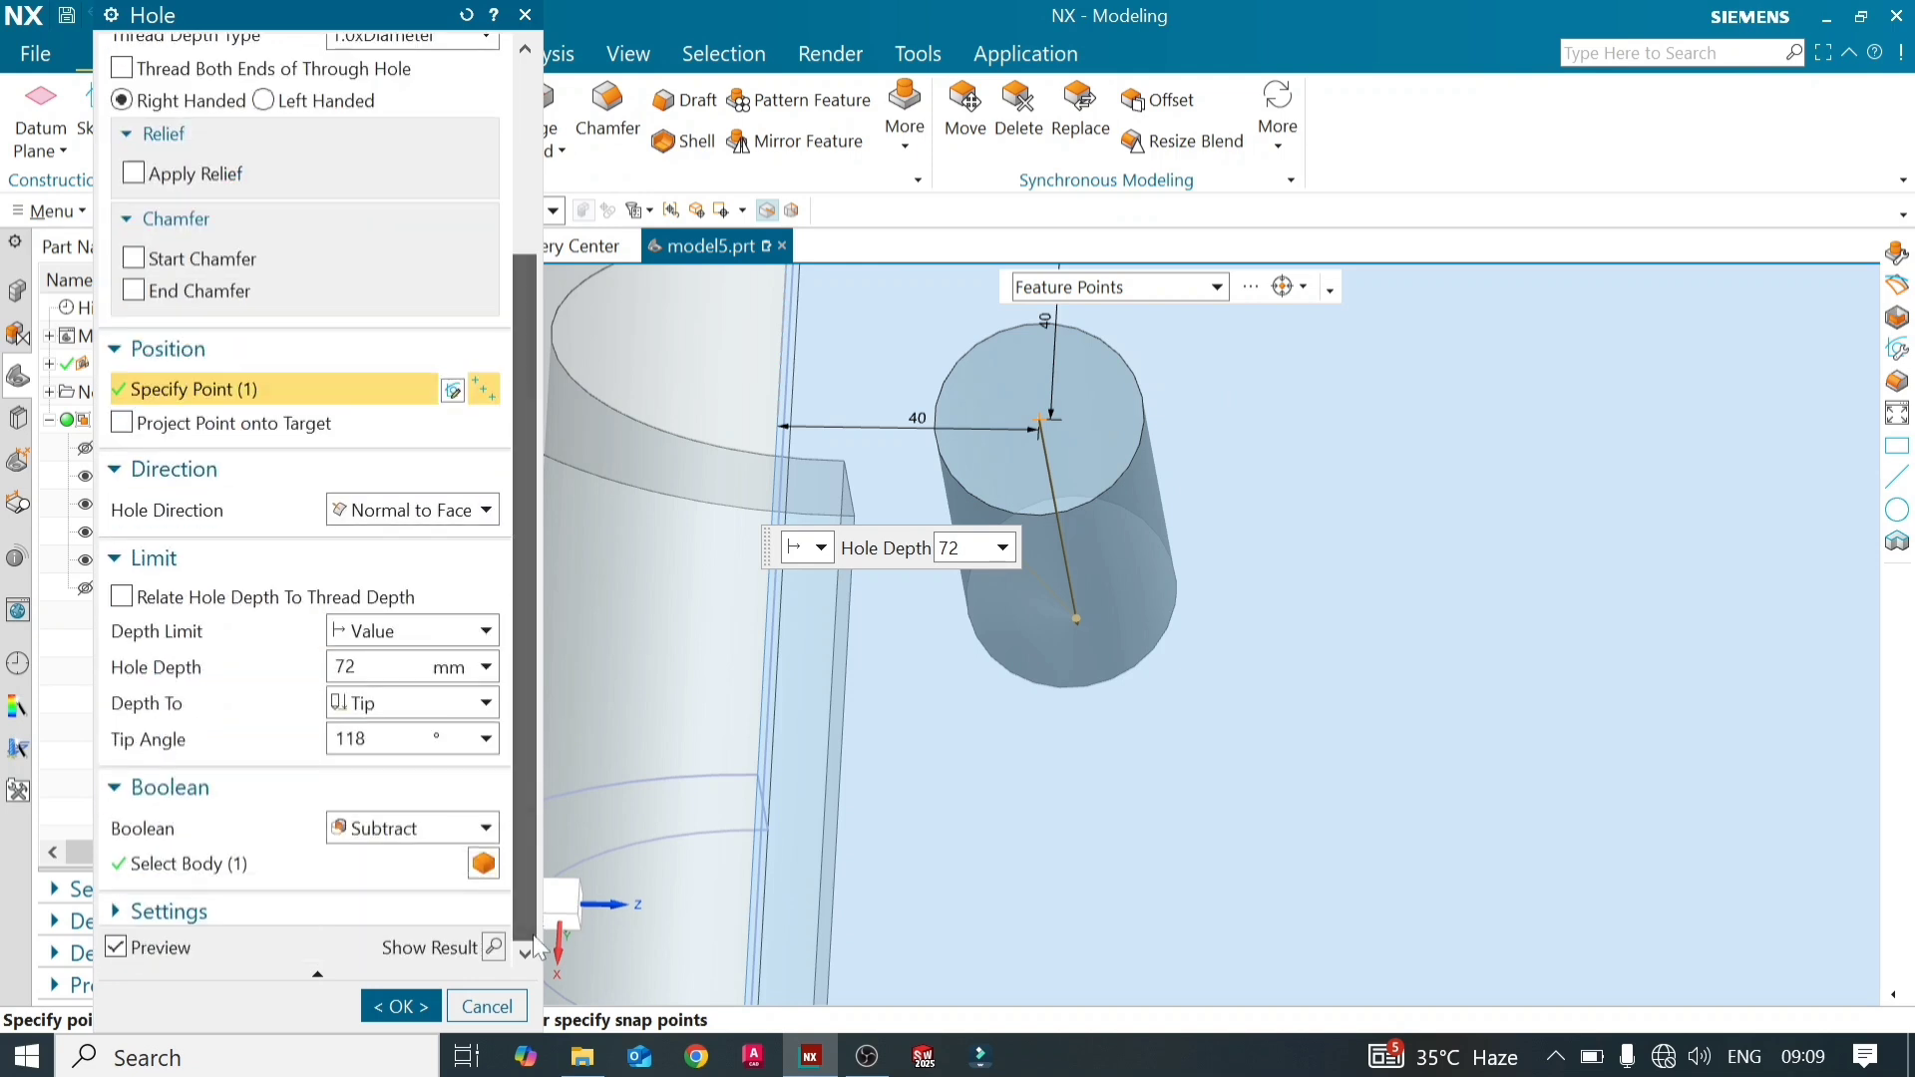
left_click(492, 947)
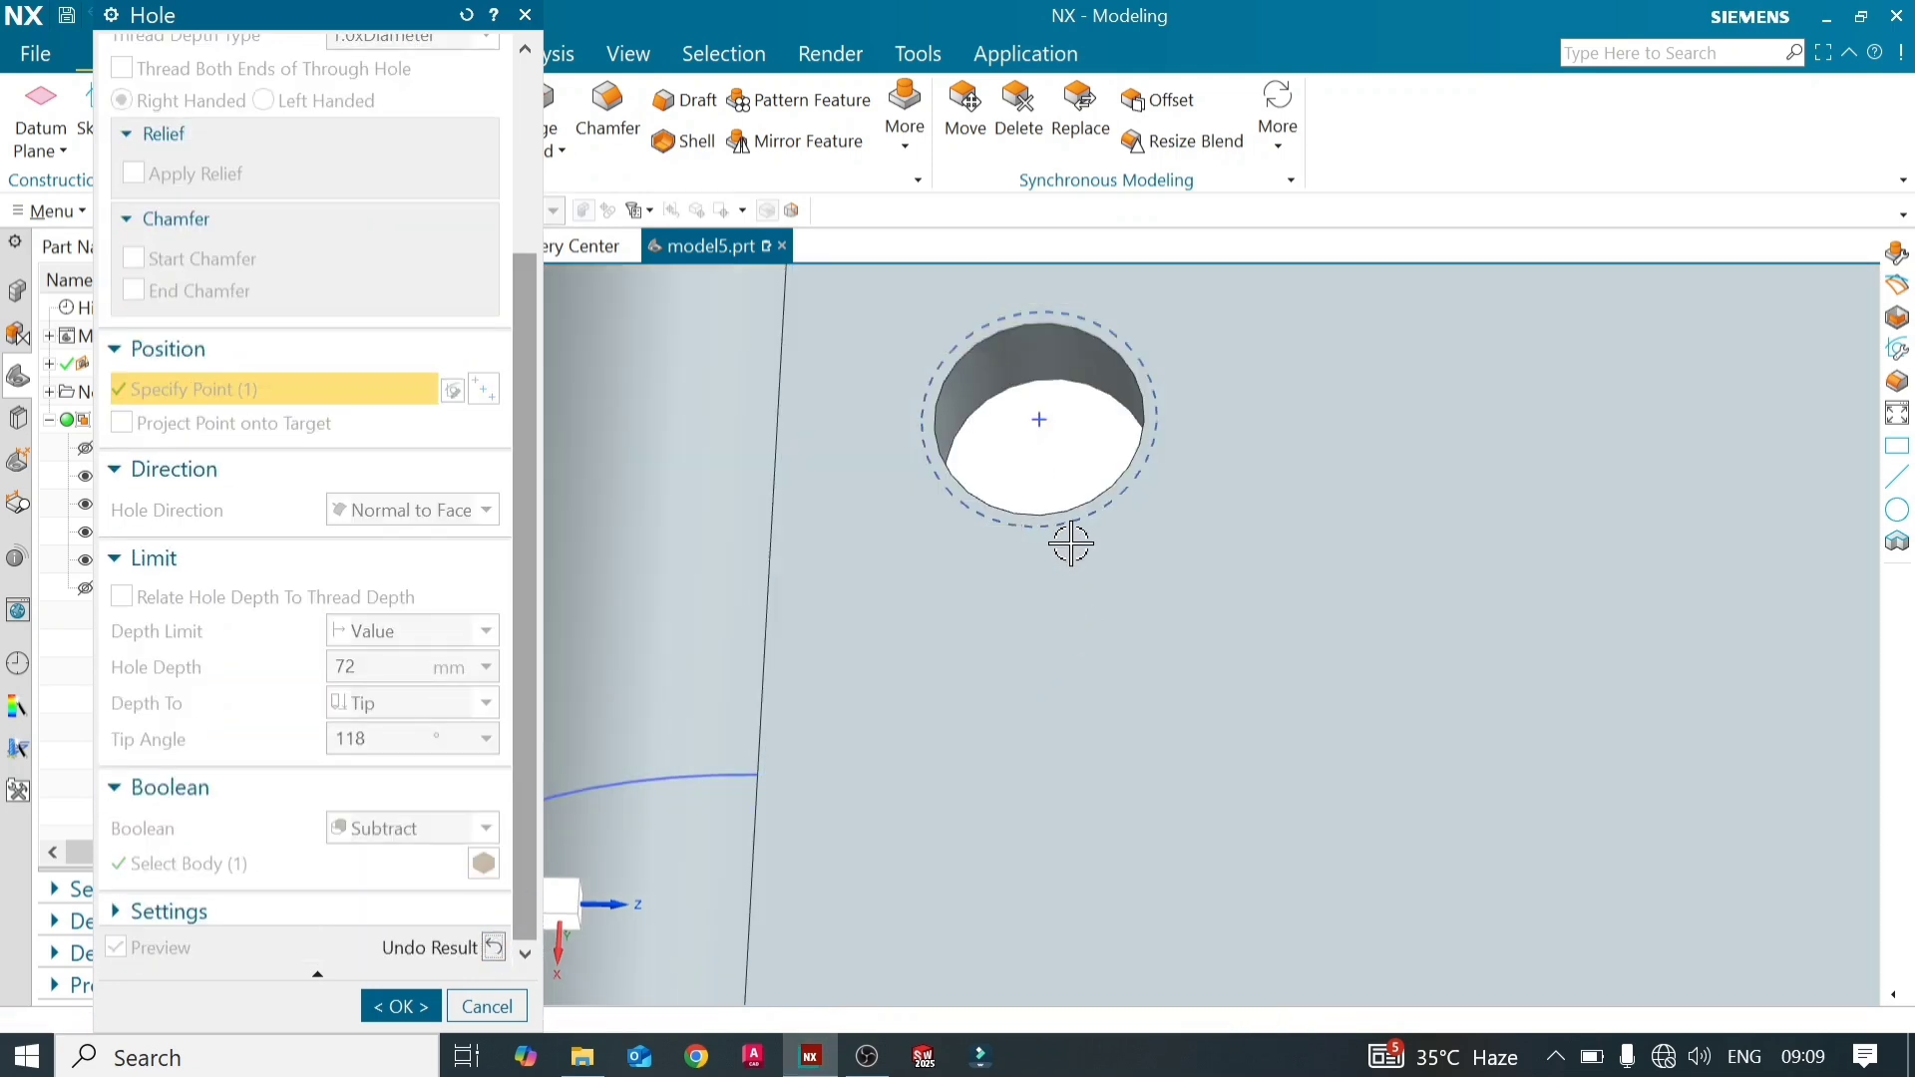
middle_click_drag(1069, 539, 1008, 560)
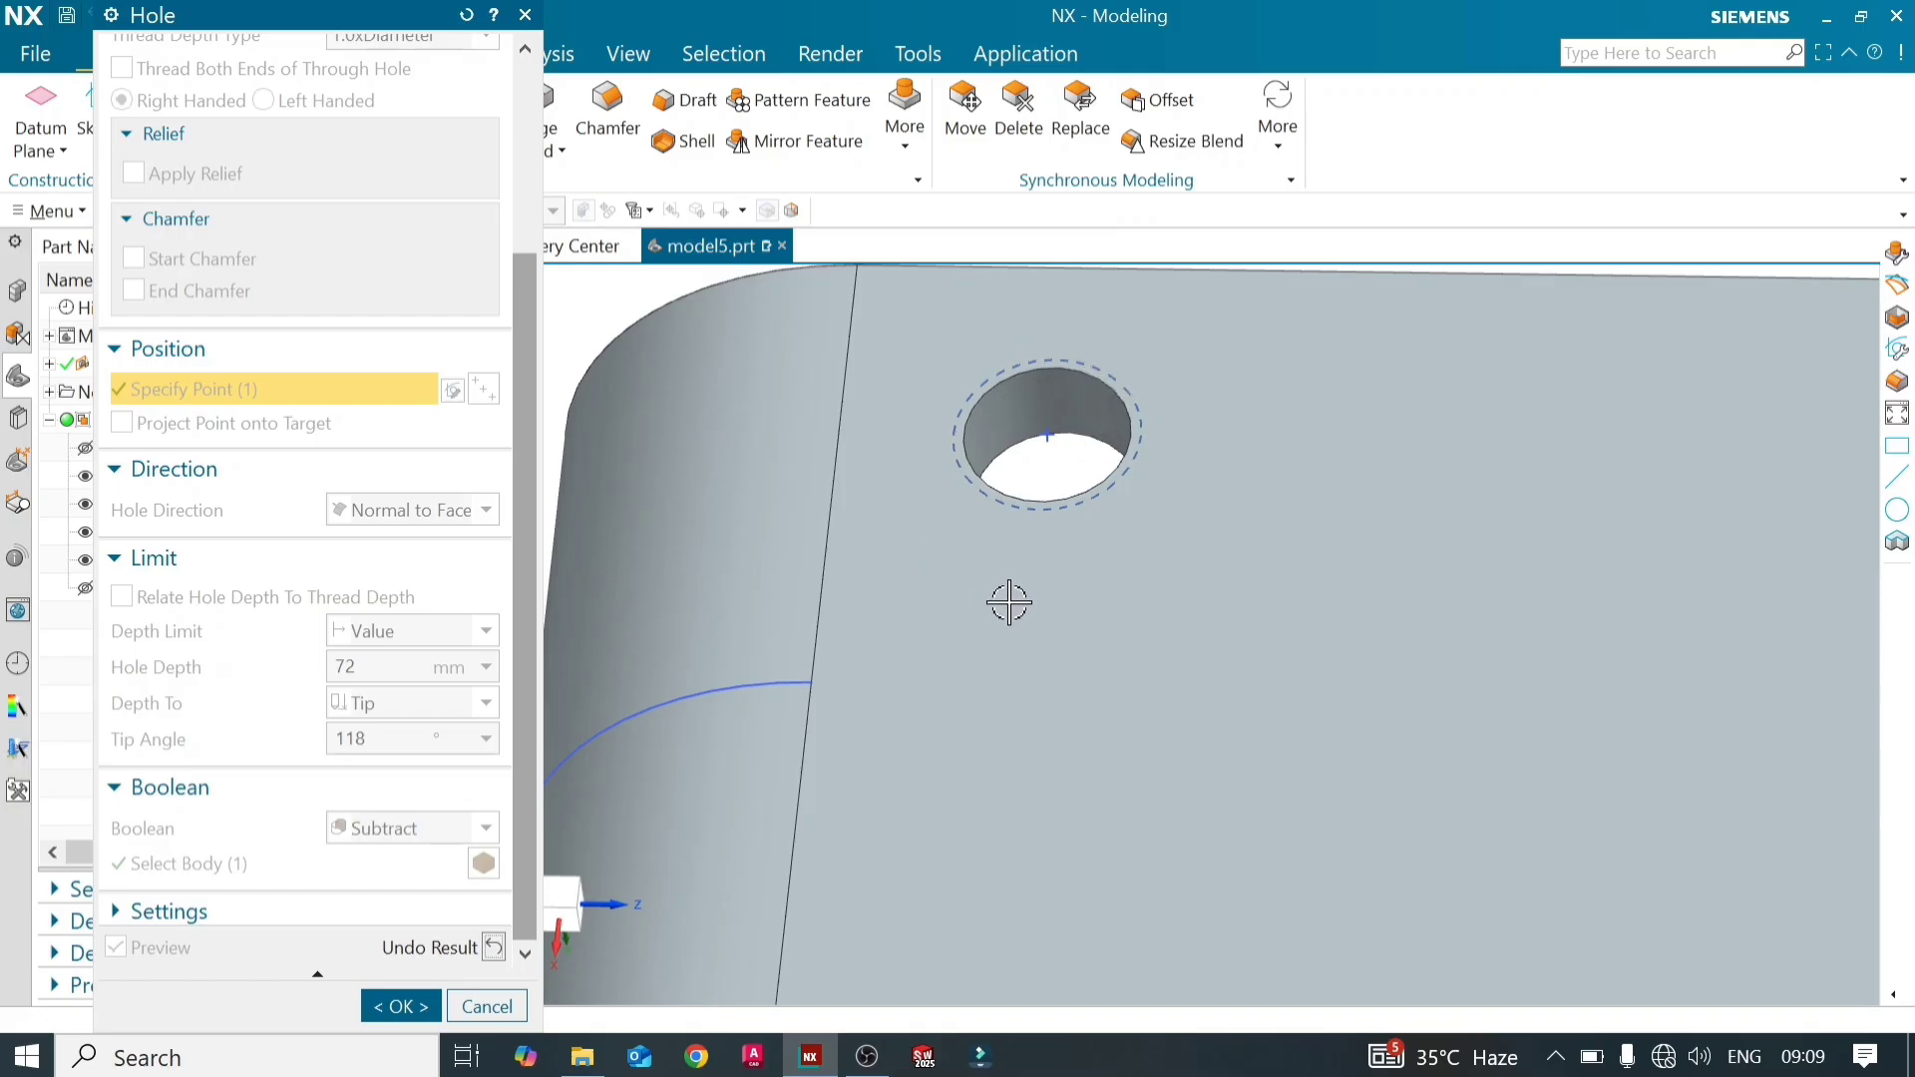
mouse_move(1008, 603)
middle_mouse_down()
mouse_move(993, 514)
mouse_move(1009, 551)
mouse_move(991, 525)
mouse_move(1034, 496)
mouse_move(1005, 513)
mouse_move(1005, 612)
middle_mouse_up()
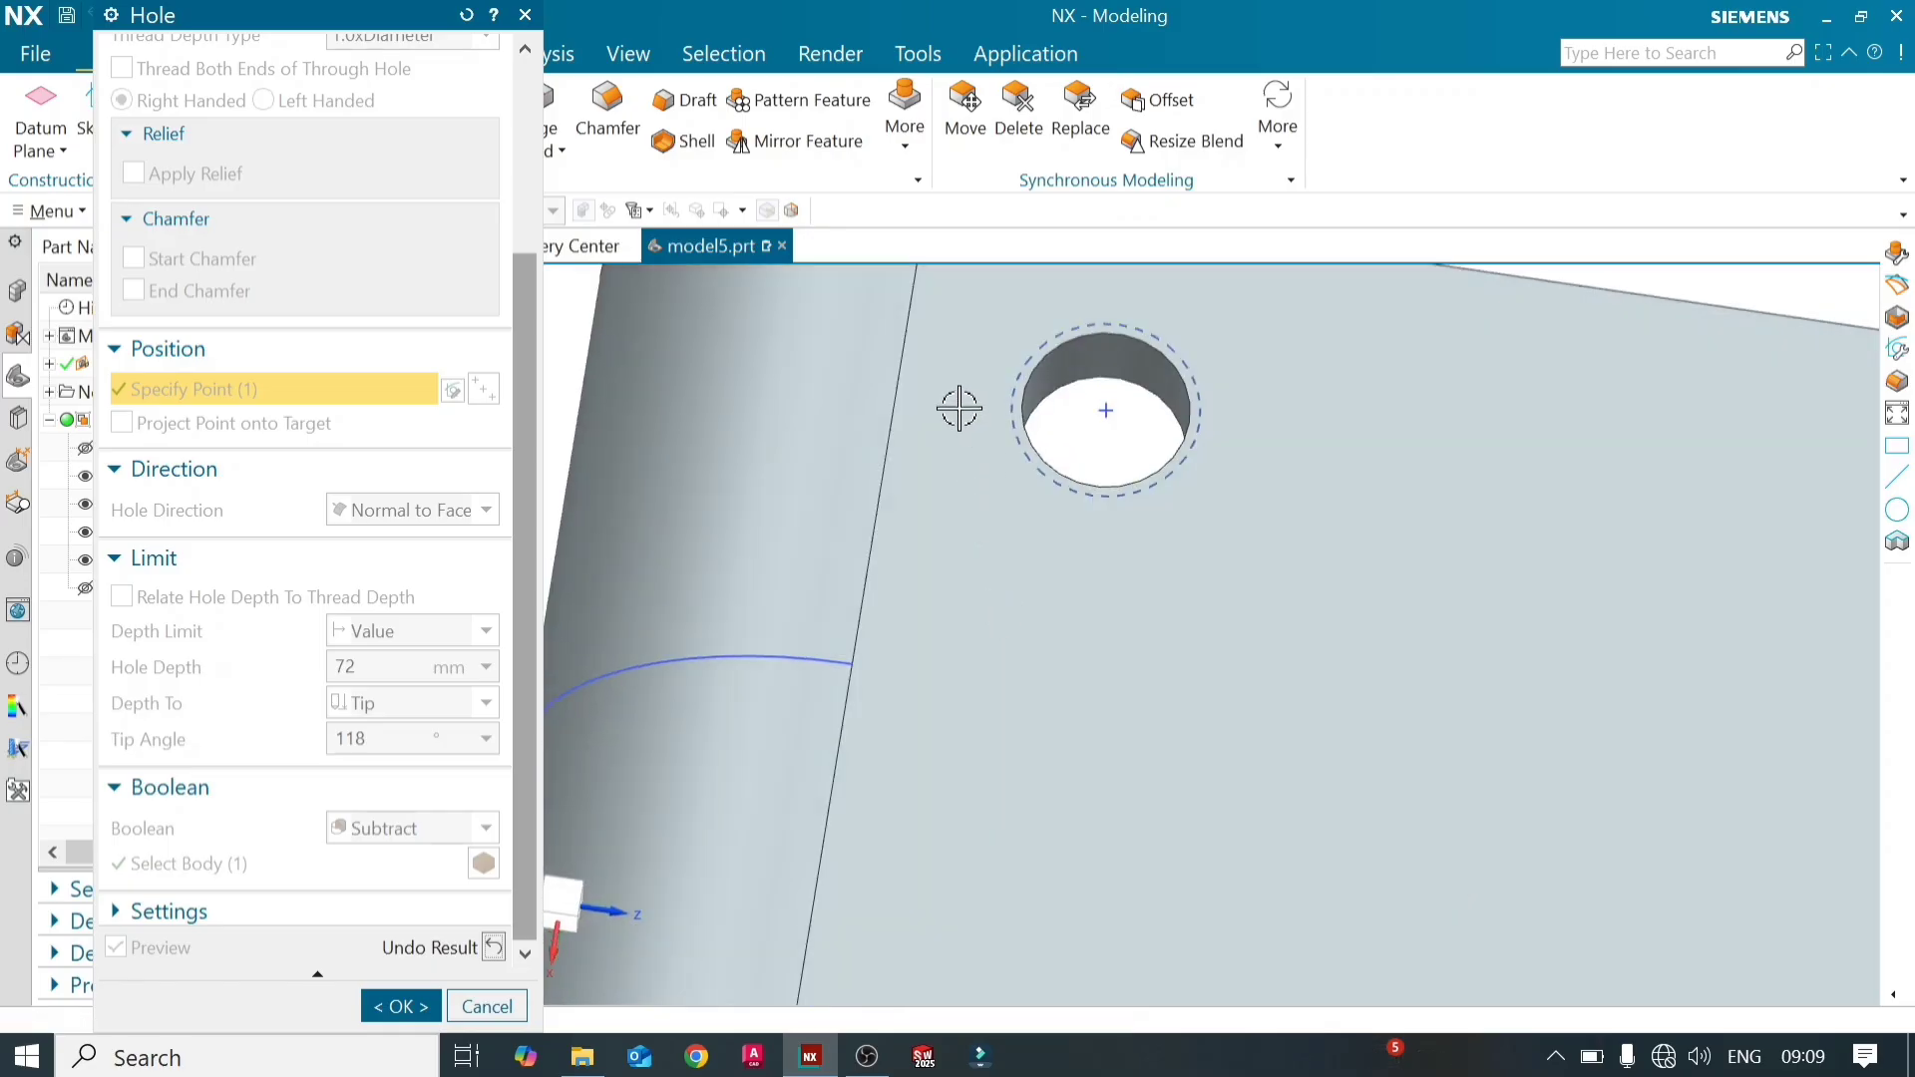
middle_click_drag(959, 409, 898, 625)
middle_click_drag(1171, 620, 1191, 586)
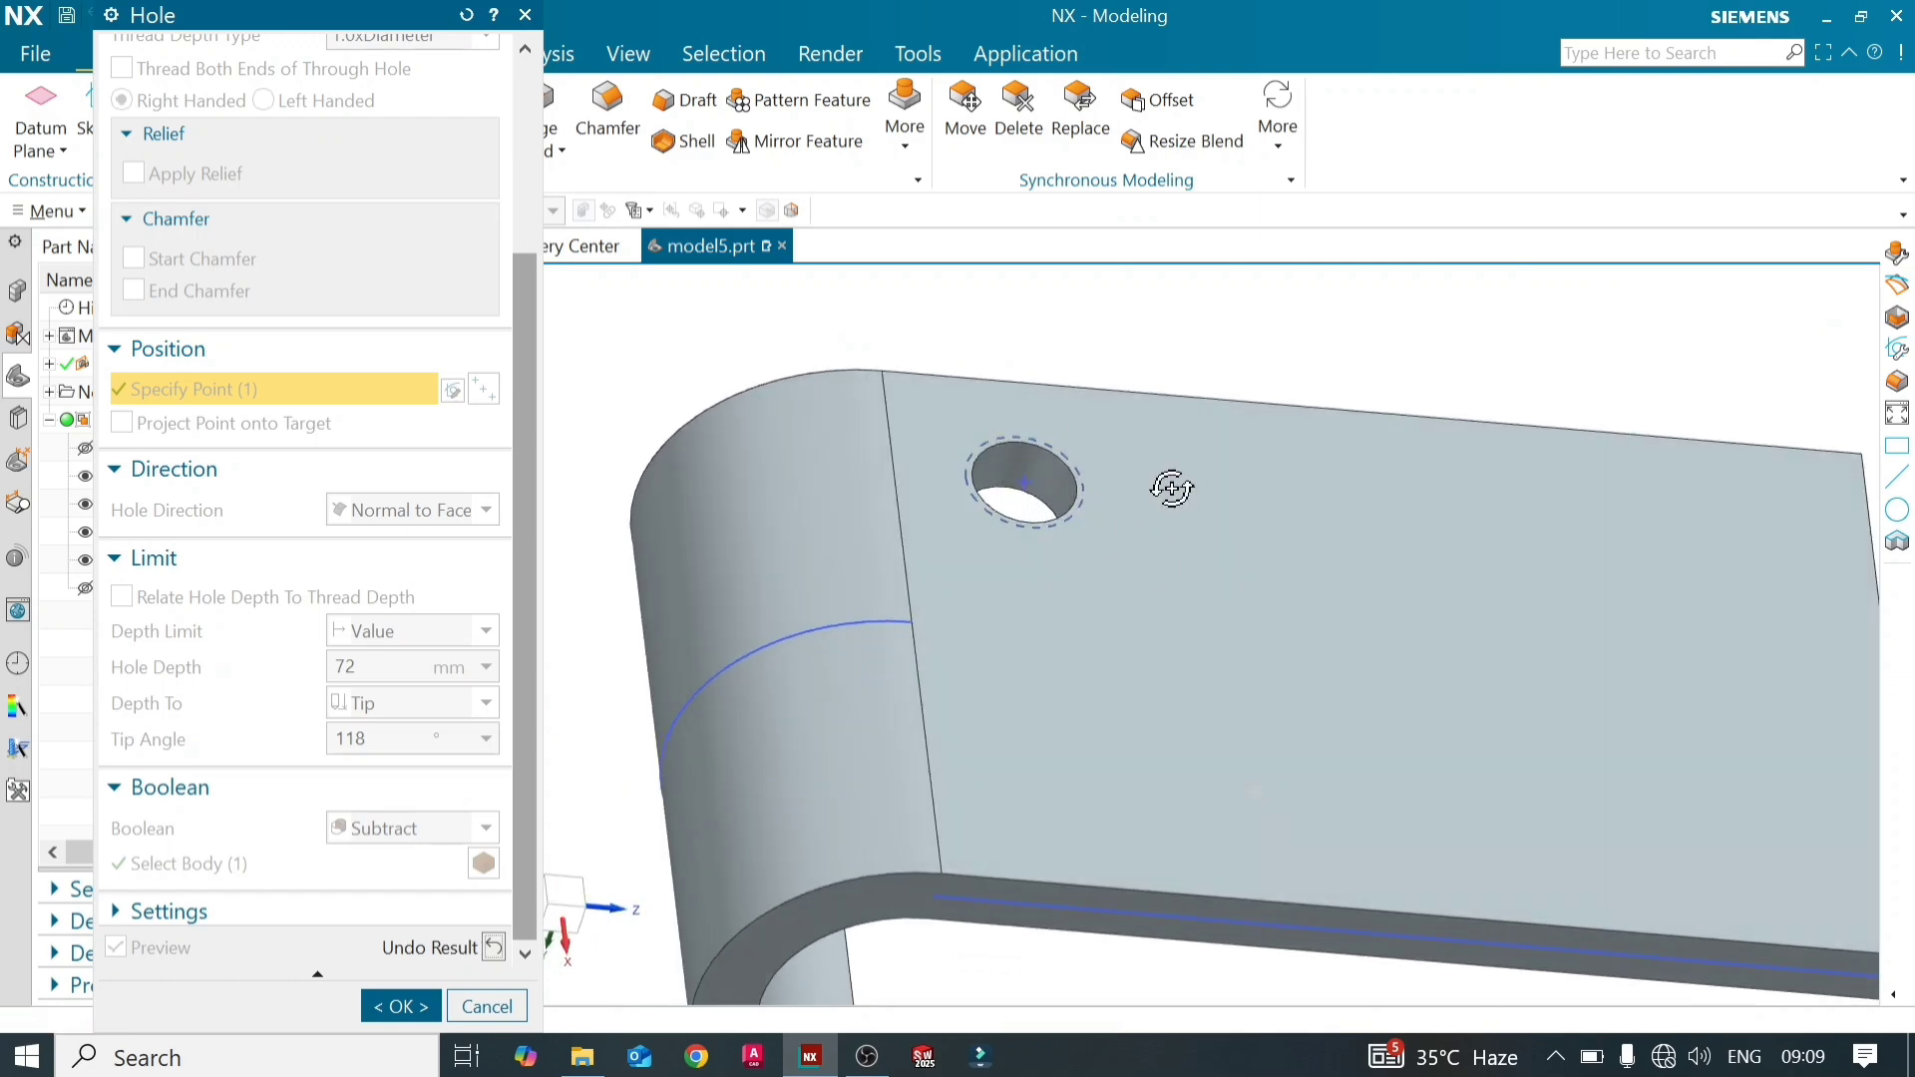
middle_click_drag(1173, 489, 988, 273)
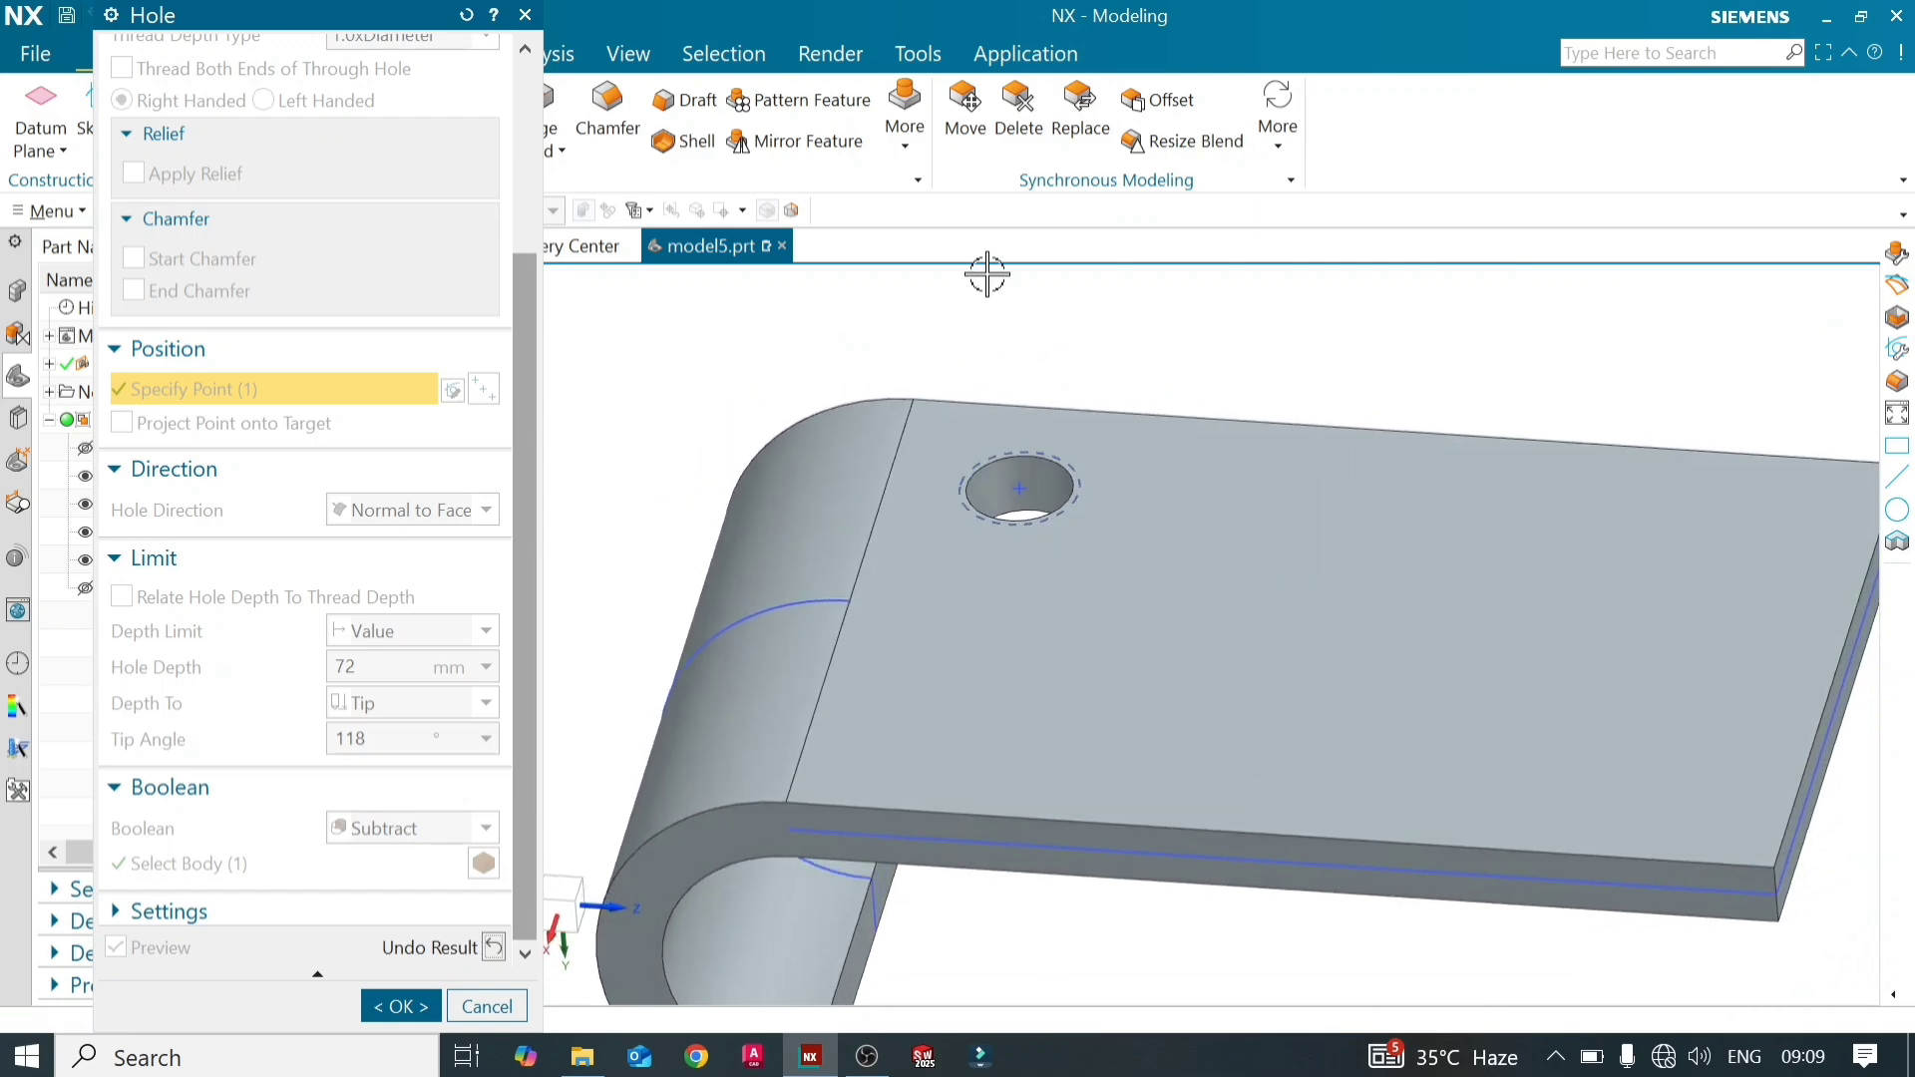
Try a detailed Thread on the hole's cylindrical face with a thread length of 20 mm
left_click(903, 148)
left_click(1437, 215)
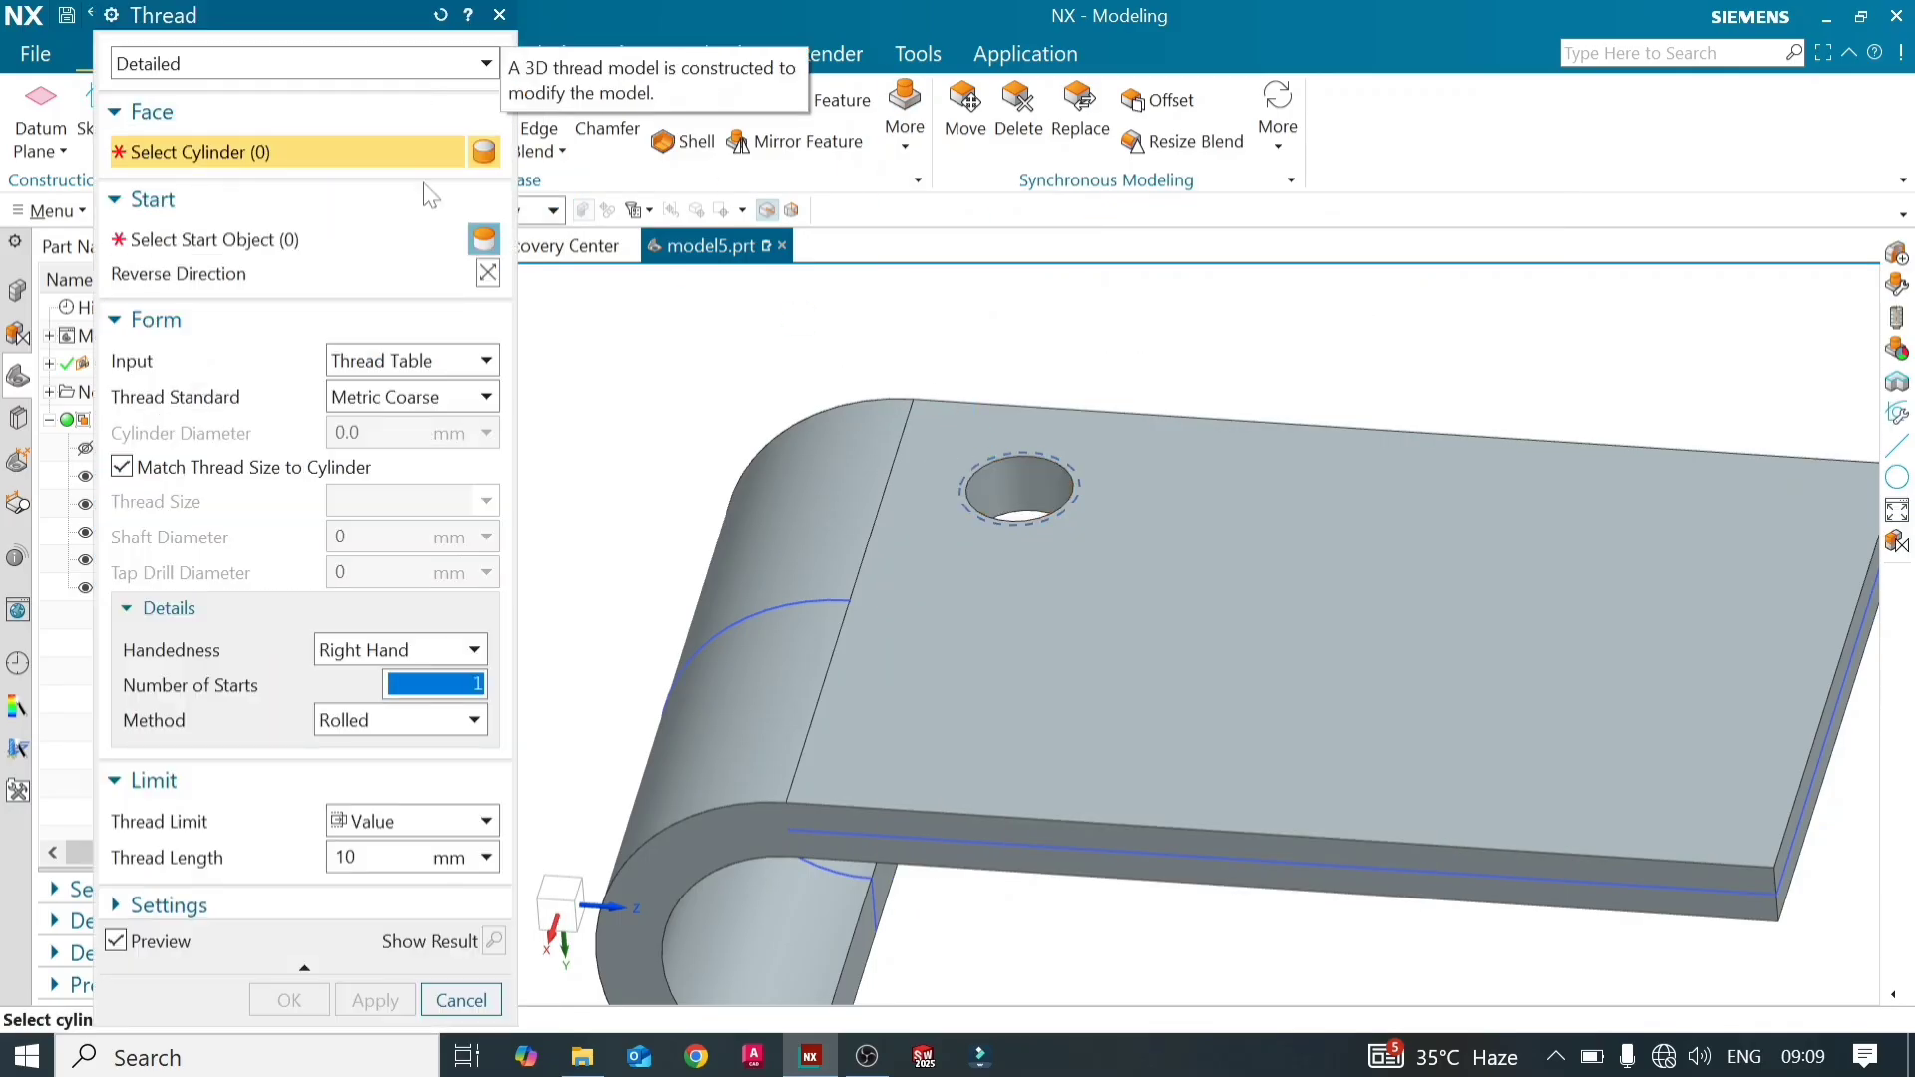
left_click(1015, 487)
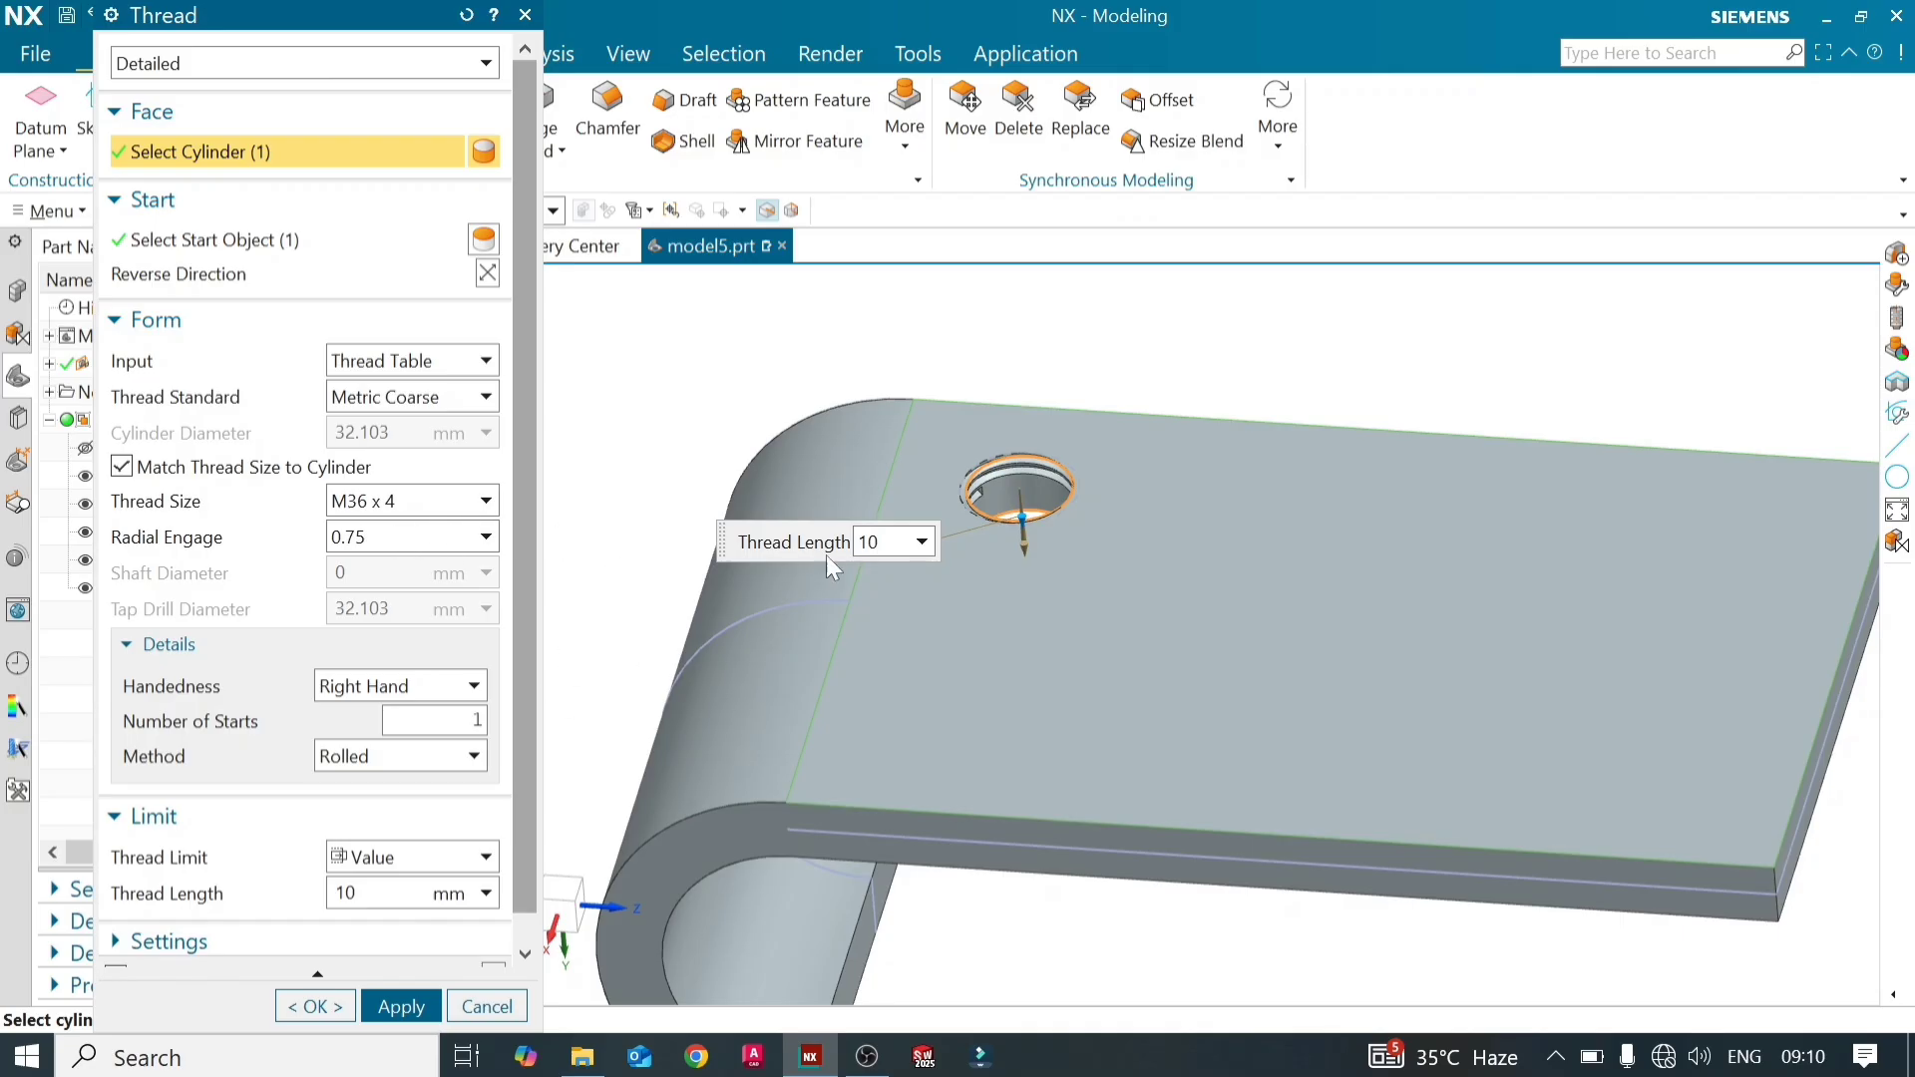
double_click(347, 893)
type("20")
key("Return")
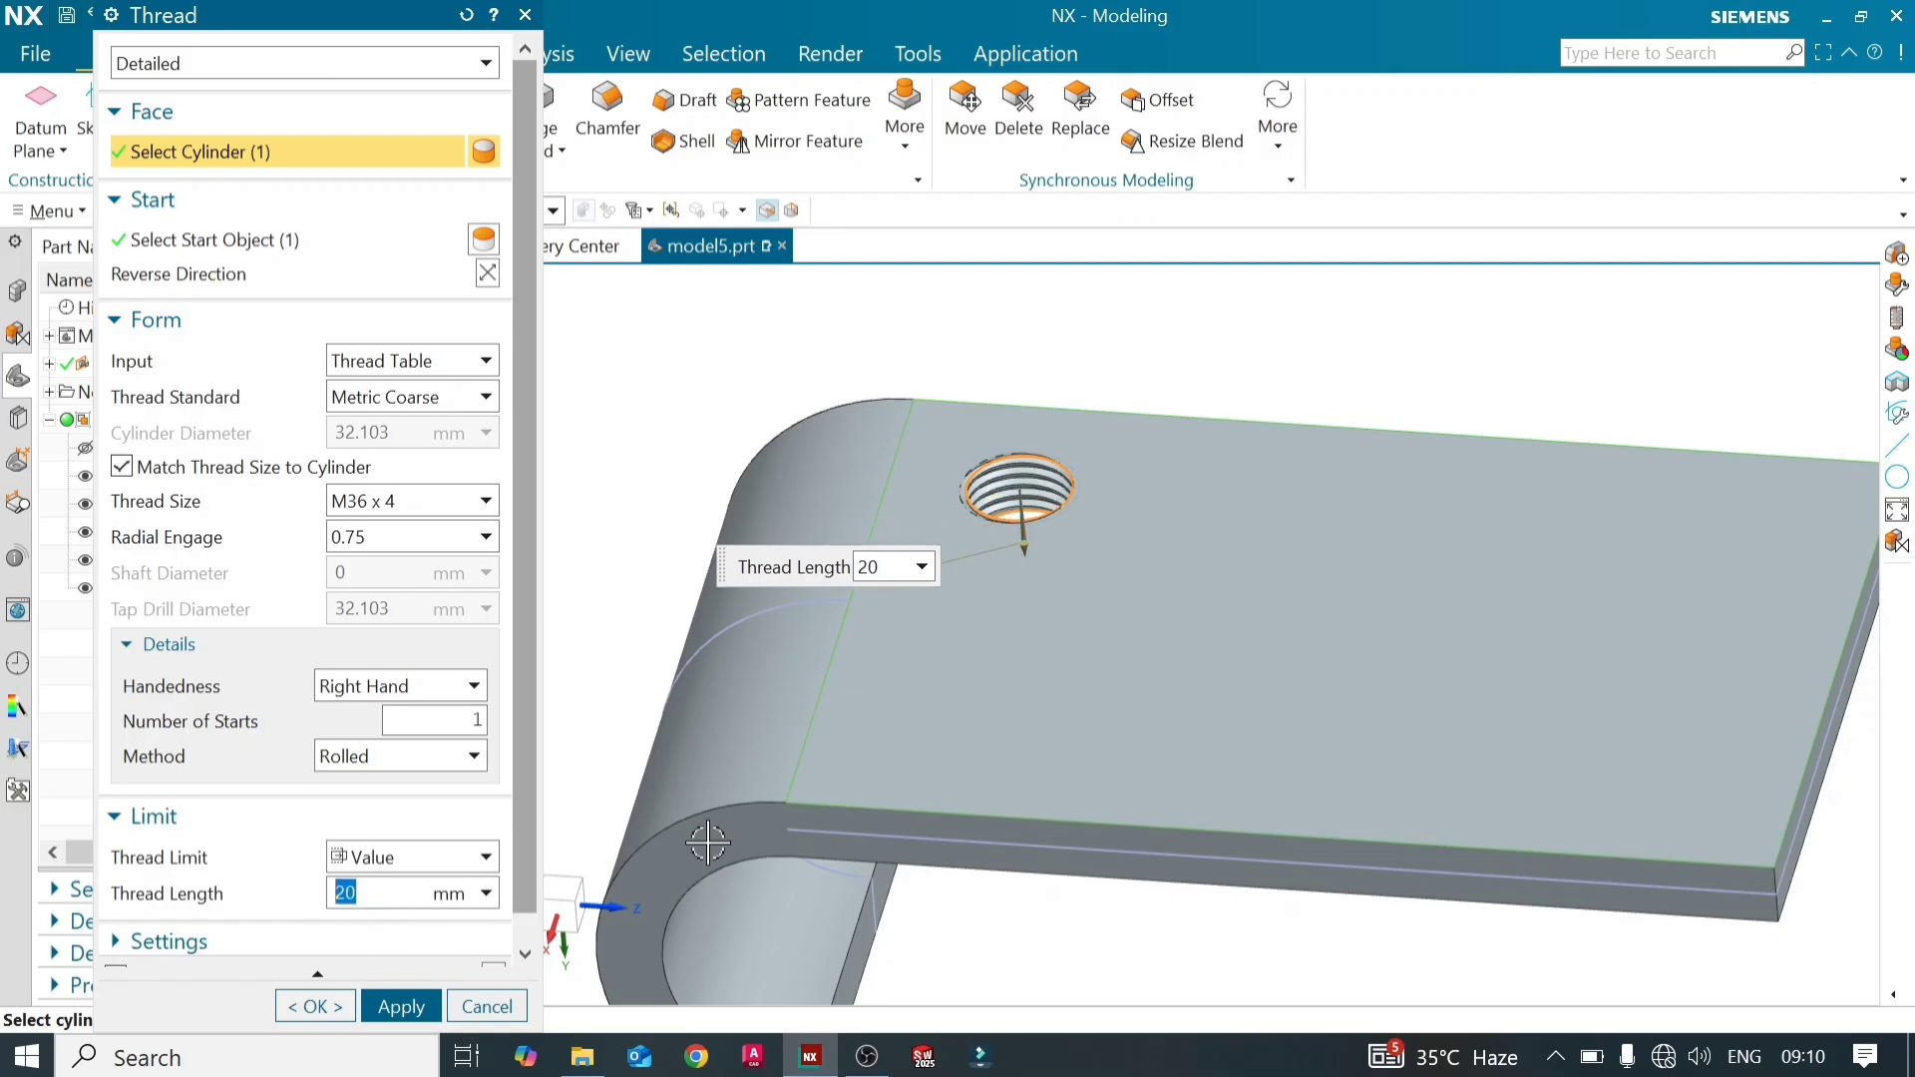
Inspect the detailed thread's preview inside the hole and discard the thread without applying it
mouse_move(1059, 588)
middle_mouse_down()
mouse_move(1064, 619)
mouse_move(1061, 598)
middle_mouse_up()
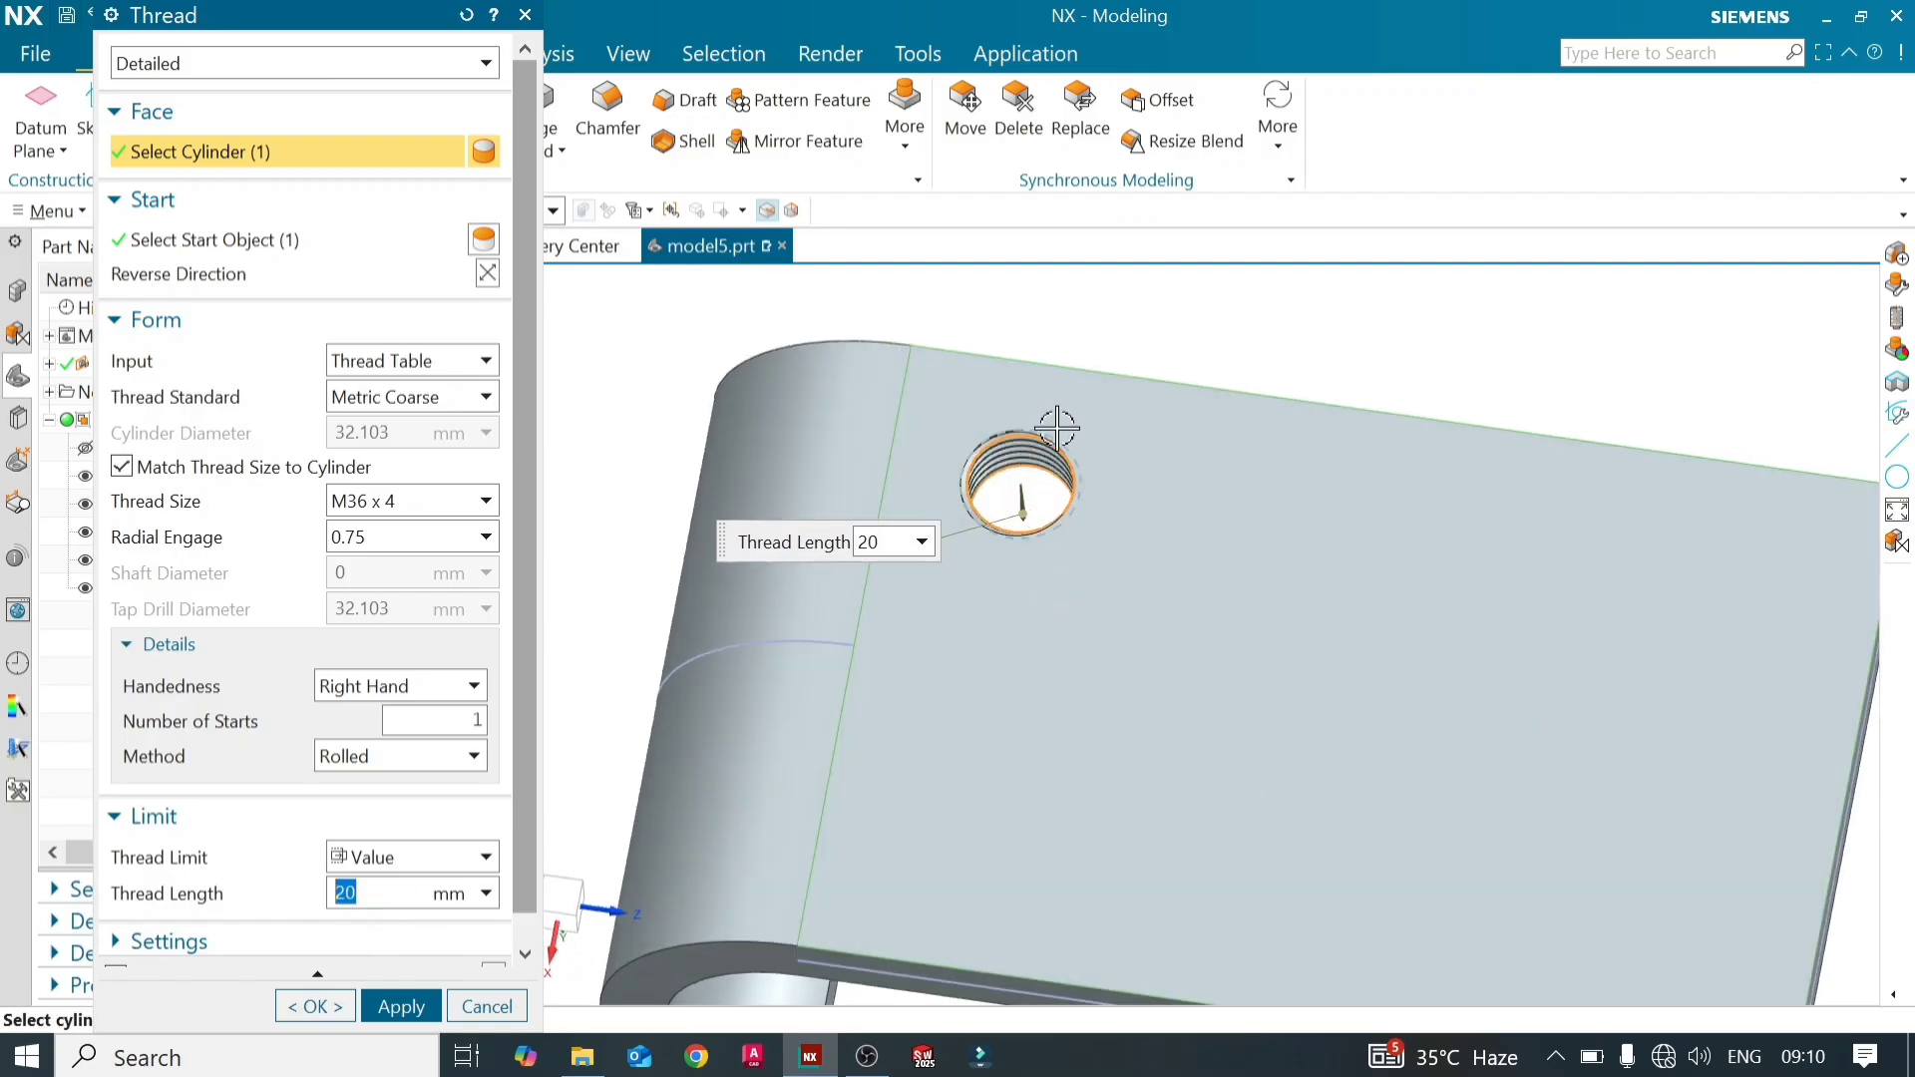
middle_click_drag(1064, 410, 1061, 389)
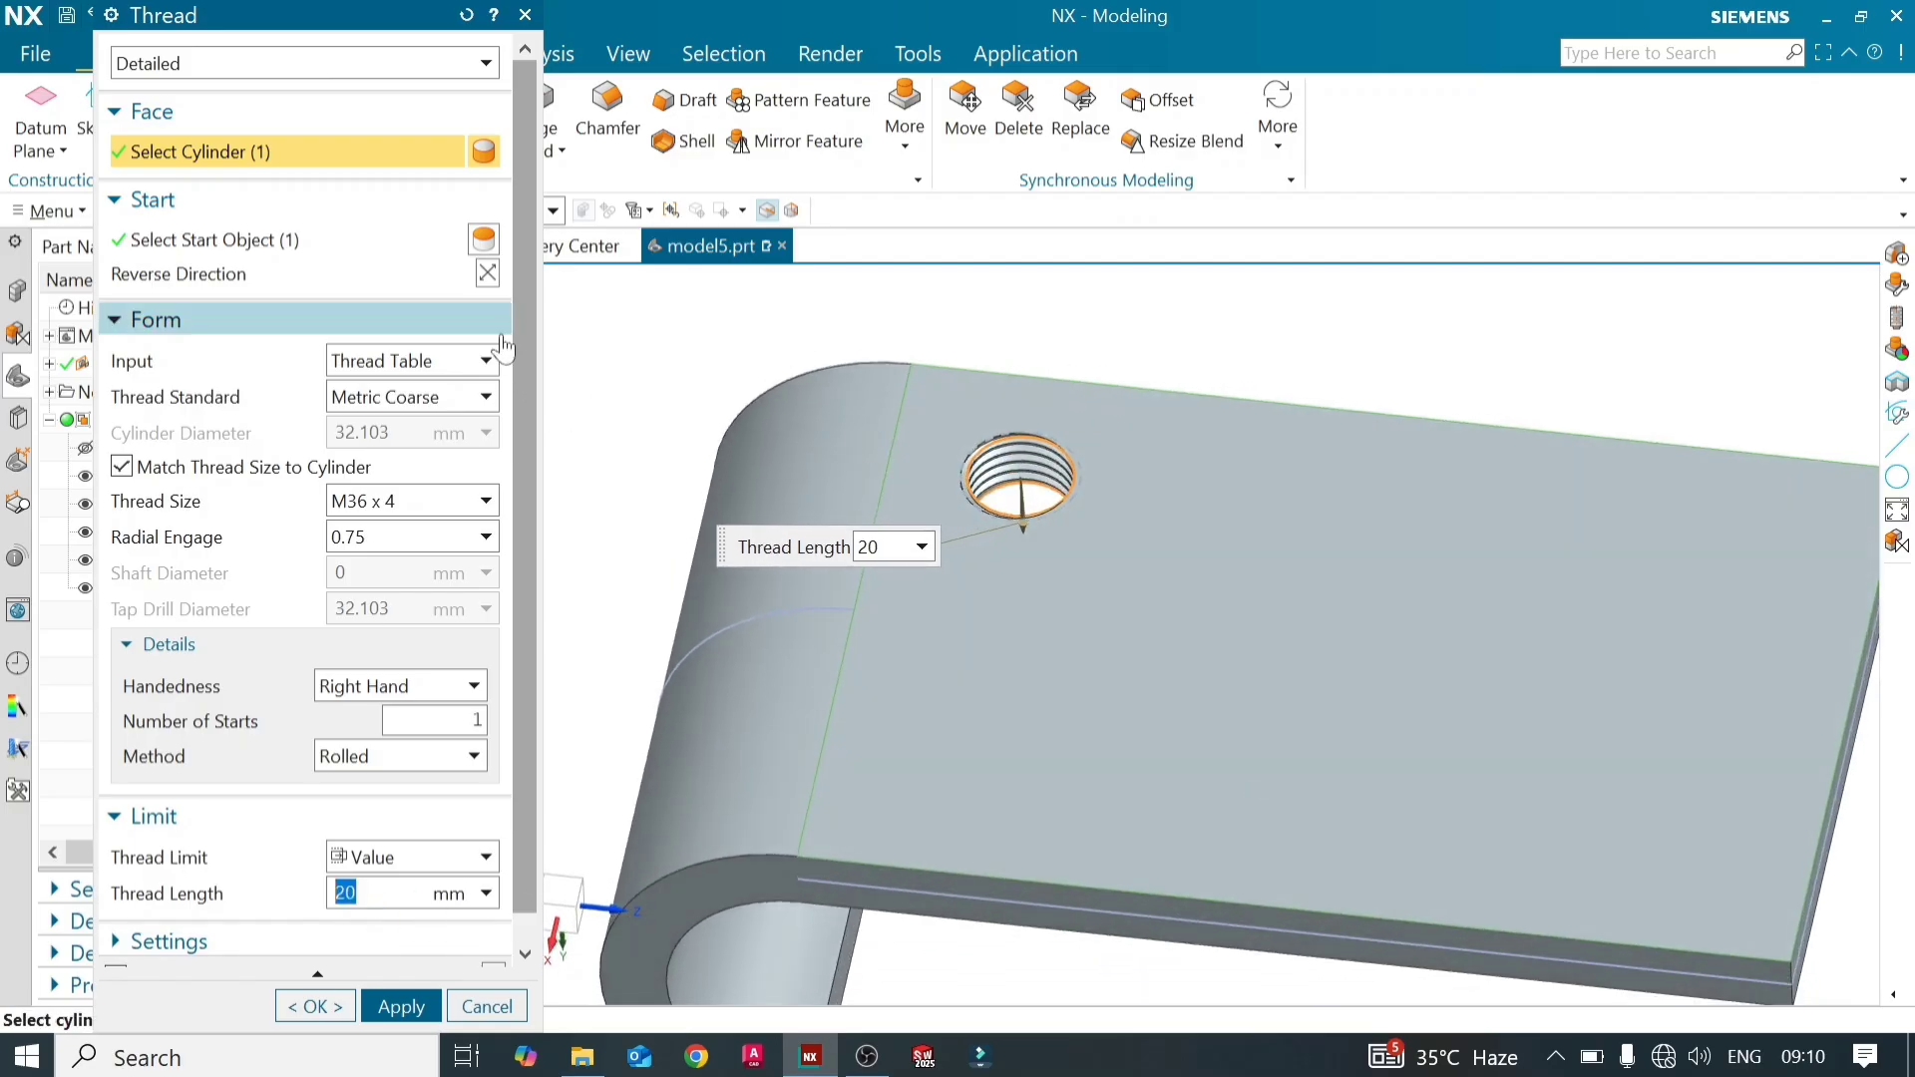
scroll(960, 413, "up", 3)
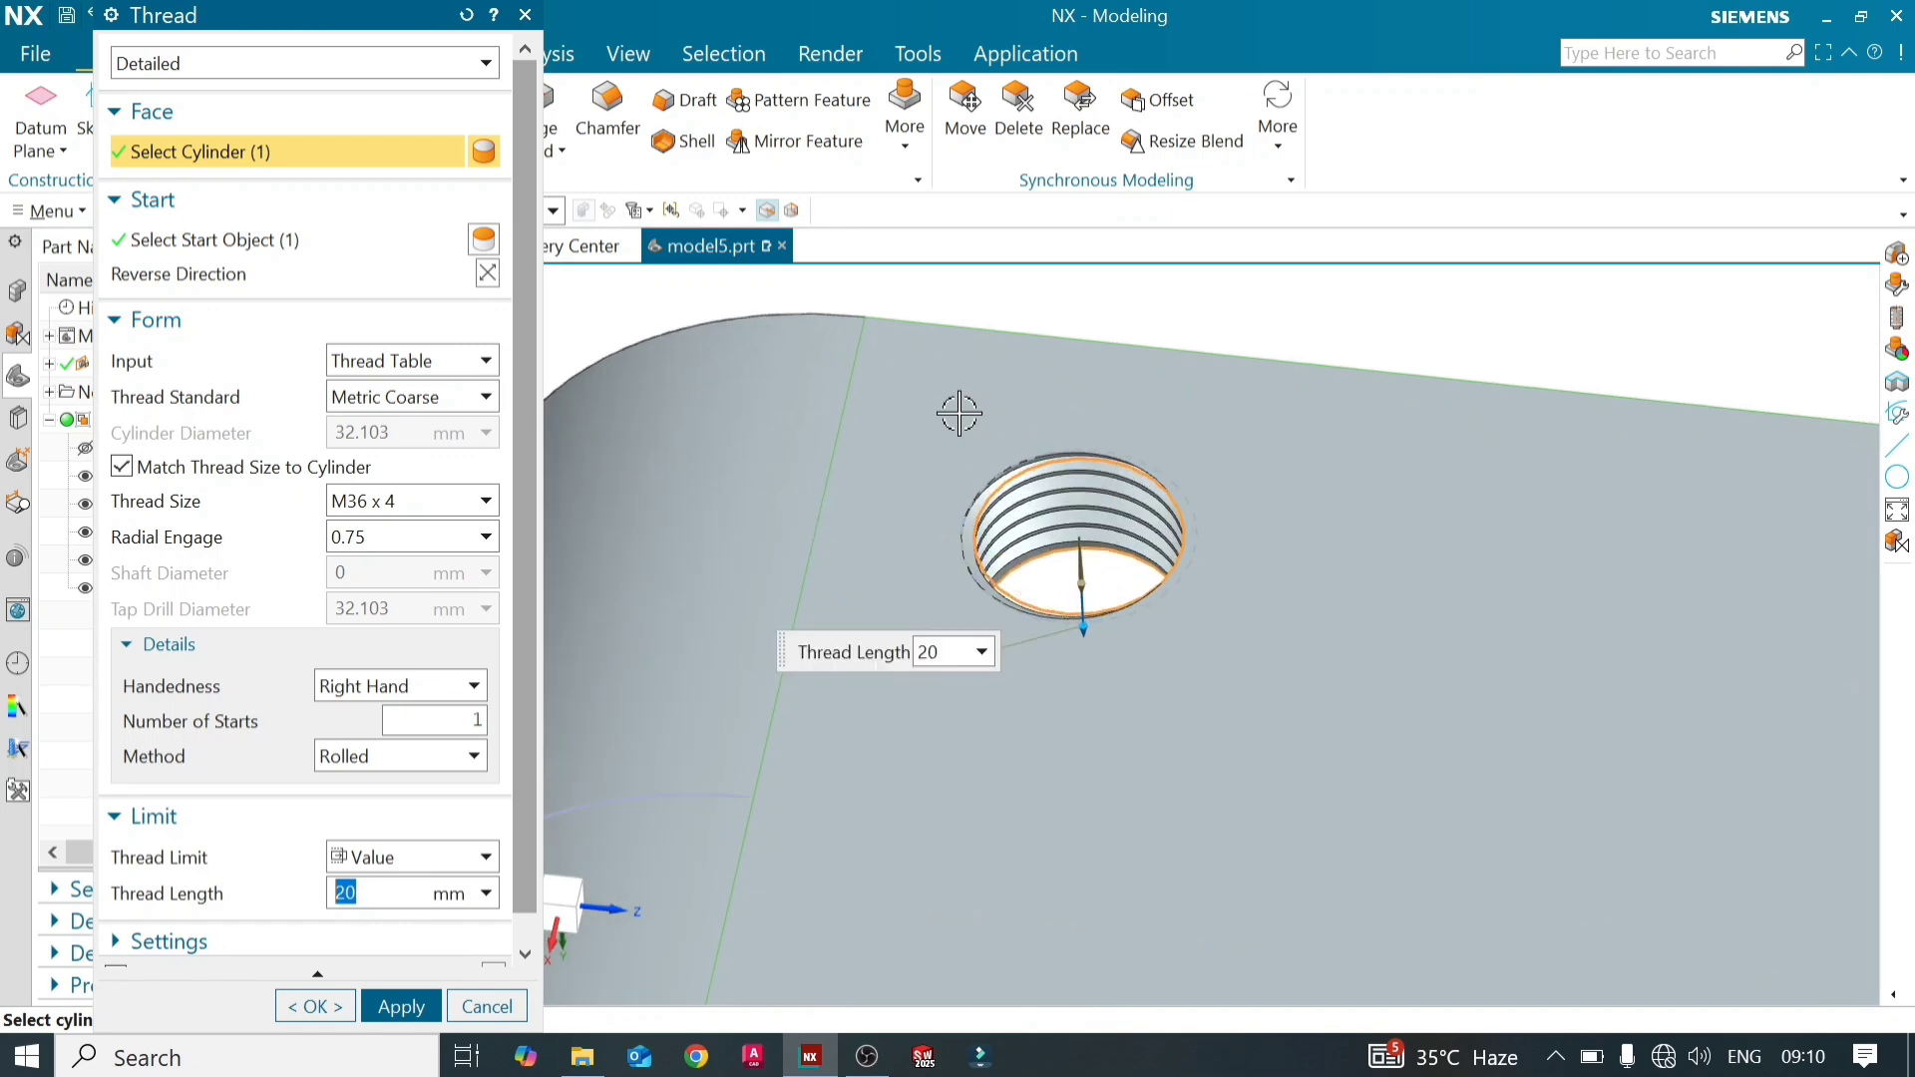
scroll(960, 413, "down", 3)
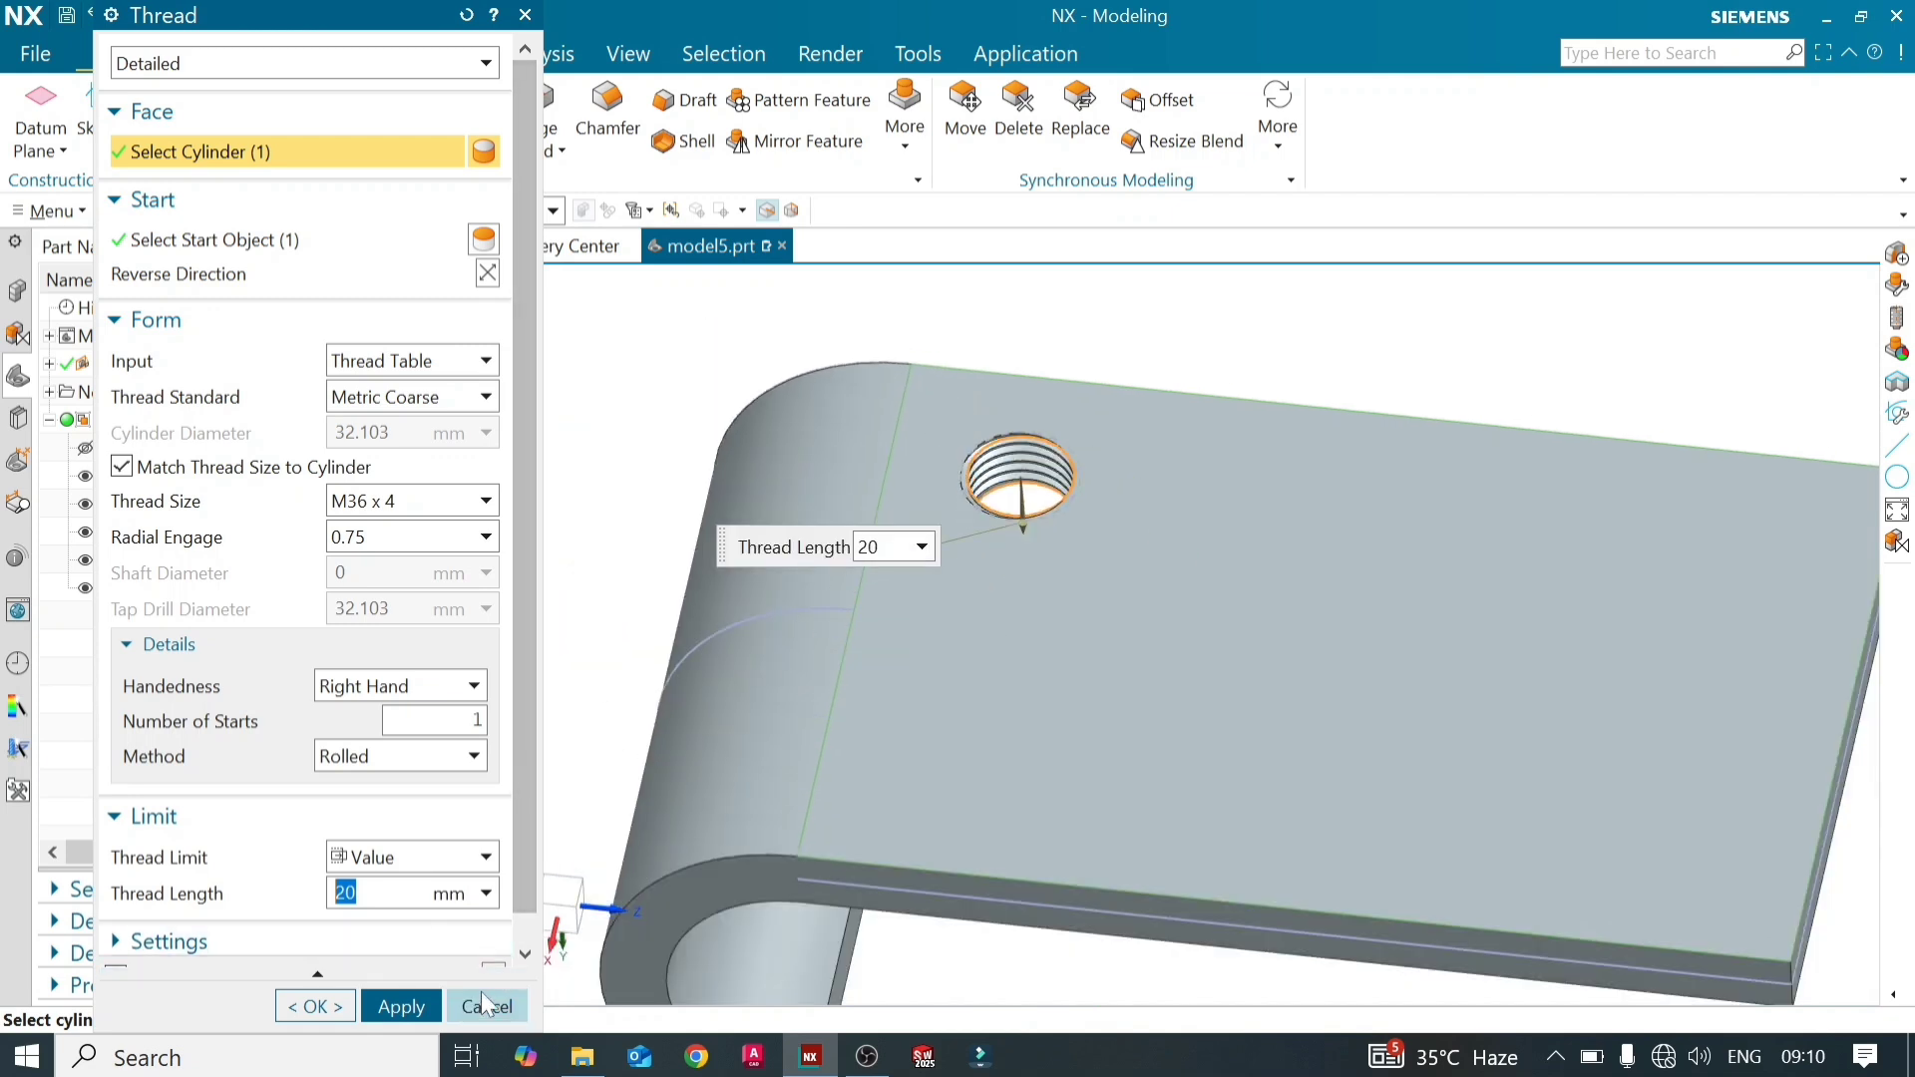
scroll(527, 934, "down", 1)
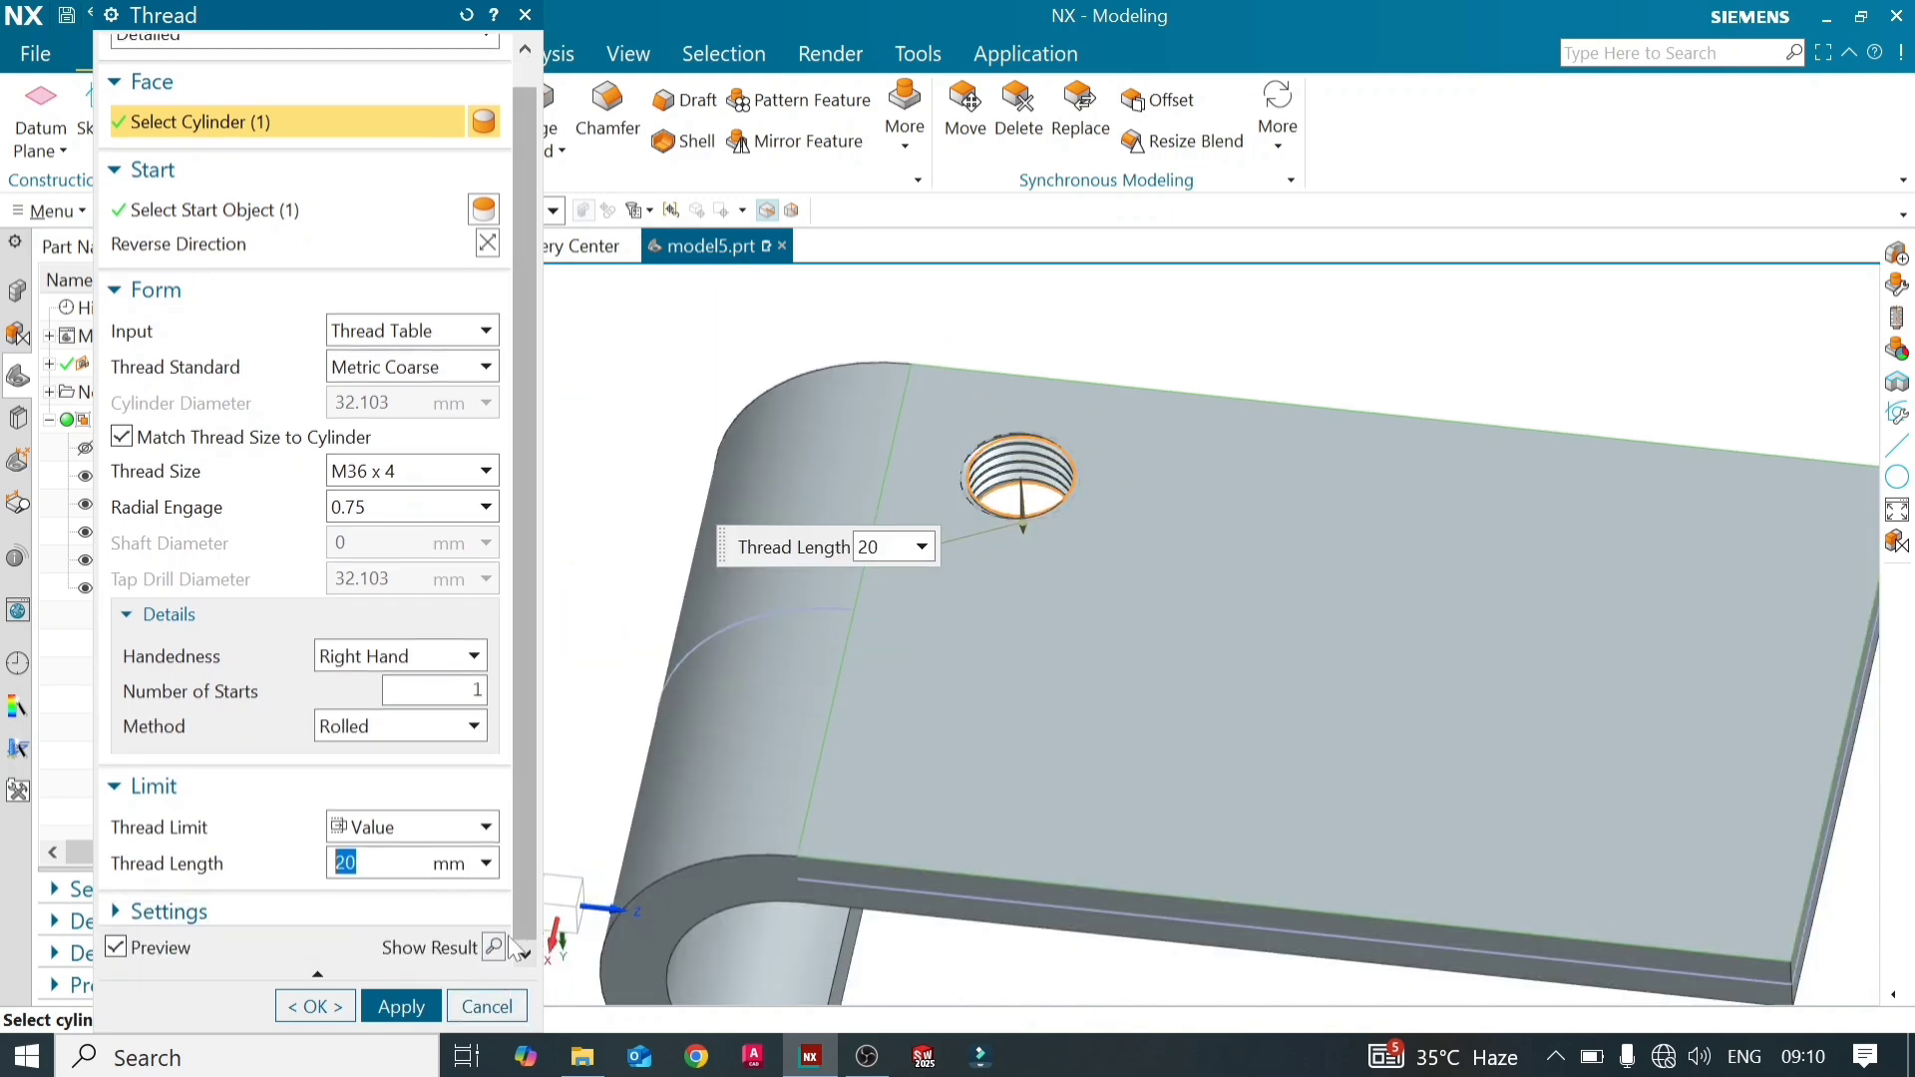
left_click(466, 1016)
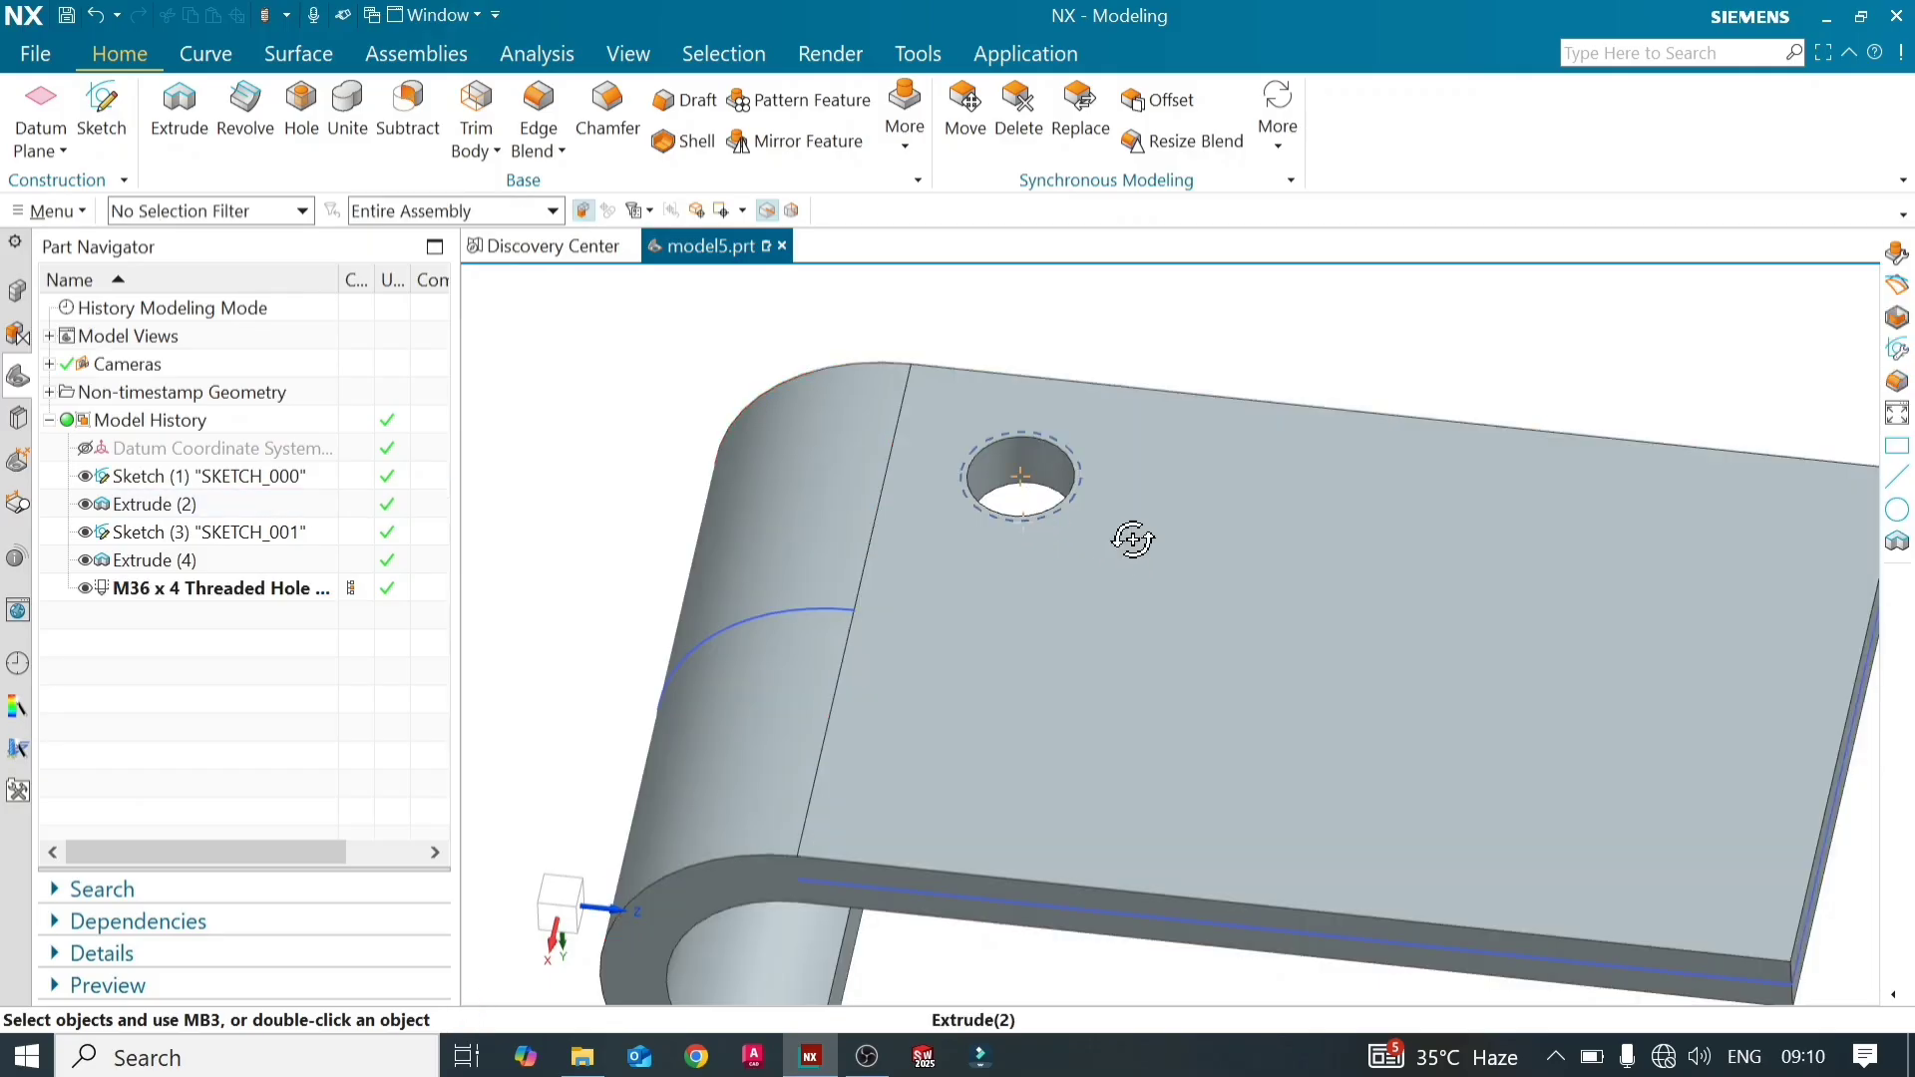
Inspect the M36 x 4 hole and reopen it to review its form, limit and Boolean settings
mouse_move(1134, 538)
middle_mouse_down()
mouse_move(1157, 560)
mouse_move(1145, 516)
mouse_move(1124, 519)
middle_mouse_up()
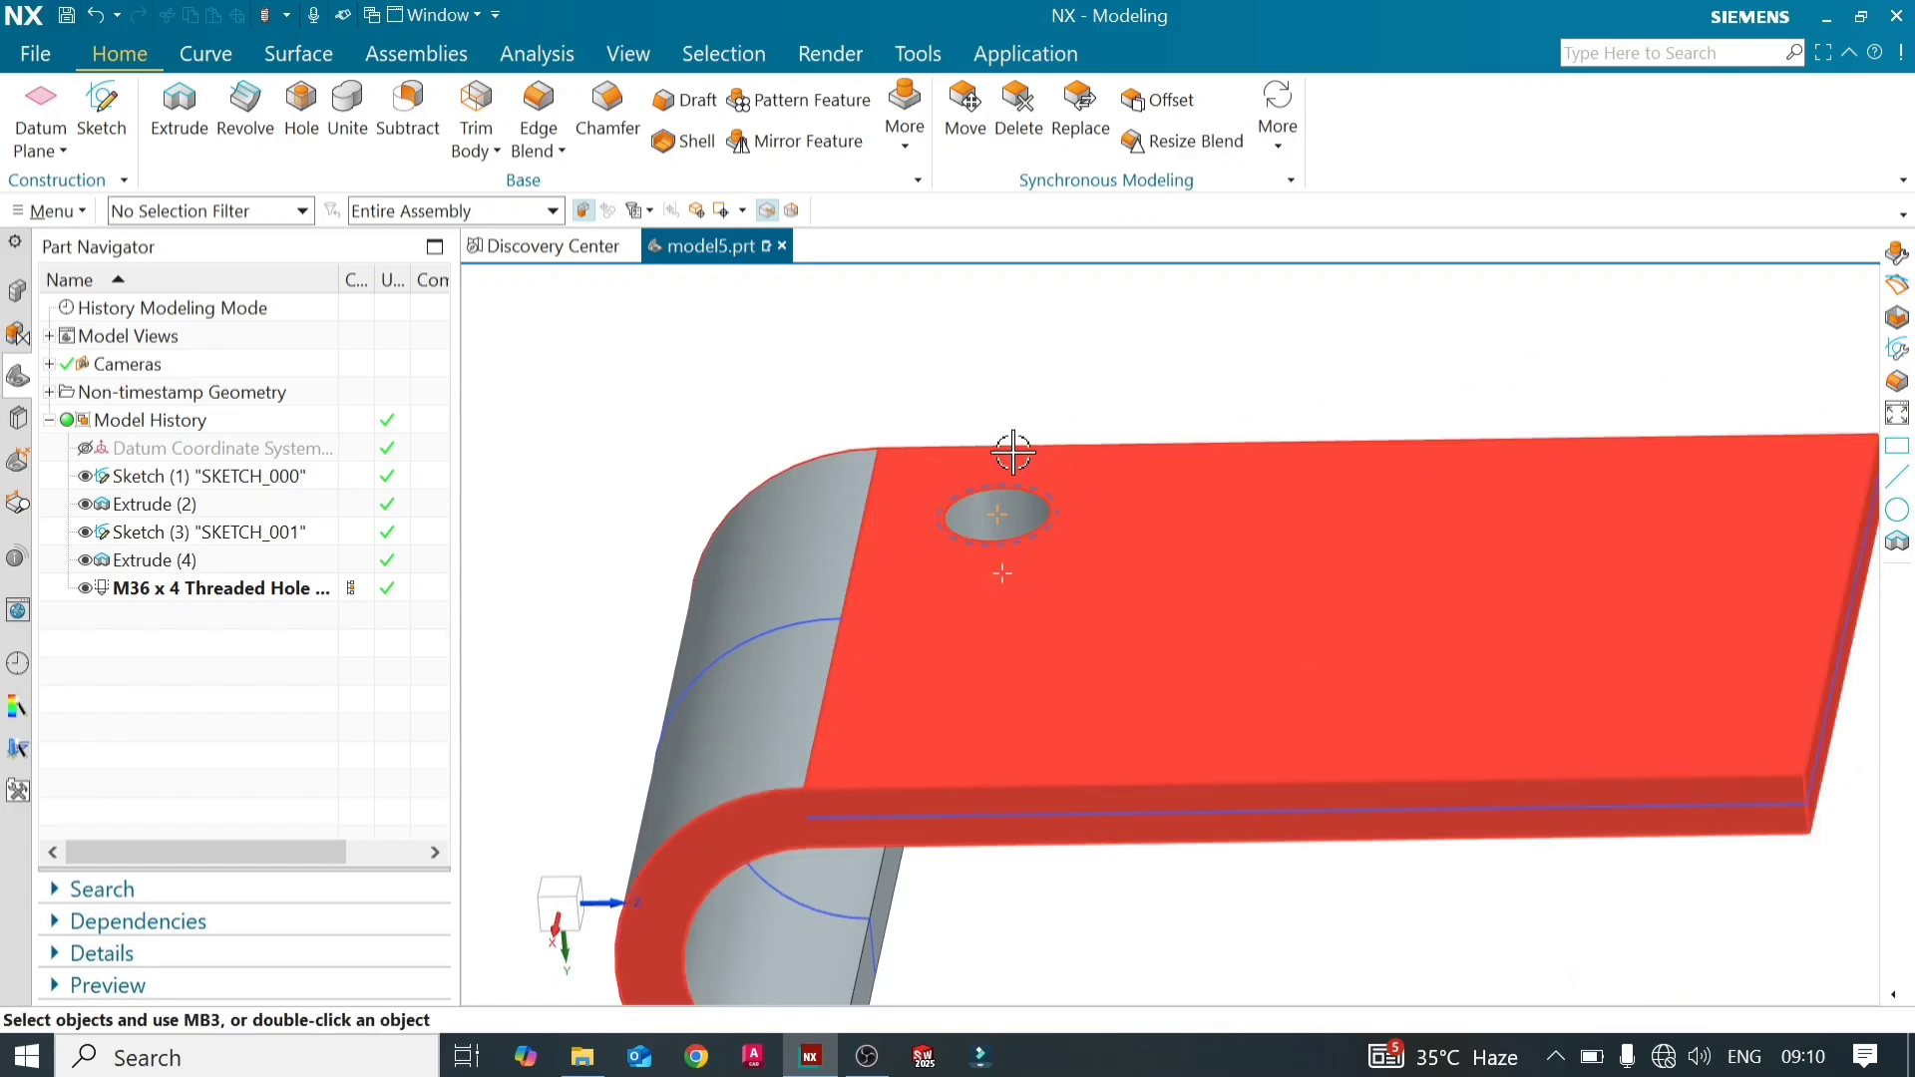
scroll(972, 481, "up", 5)
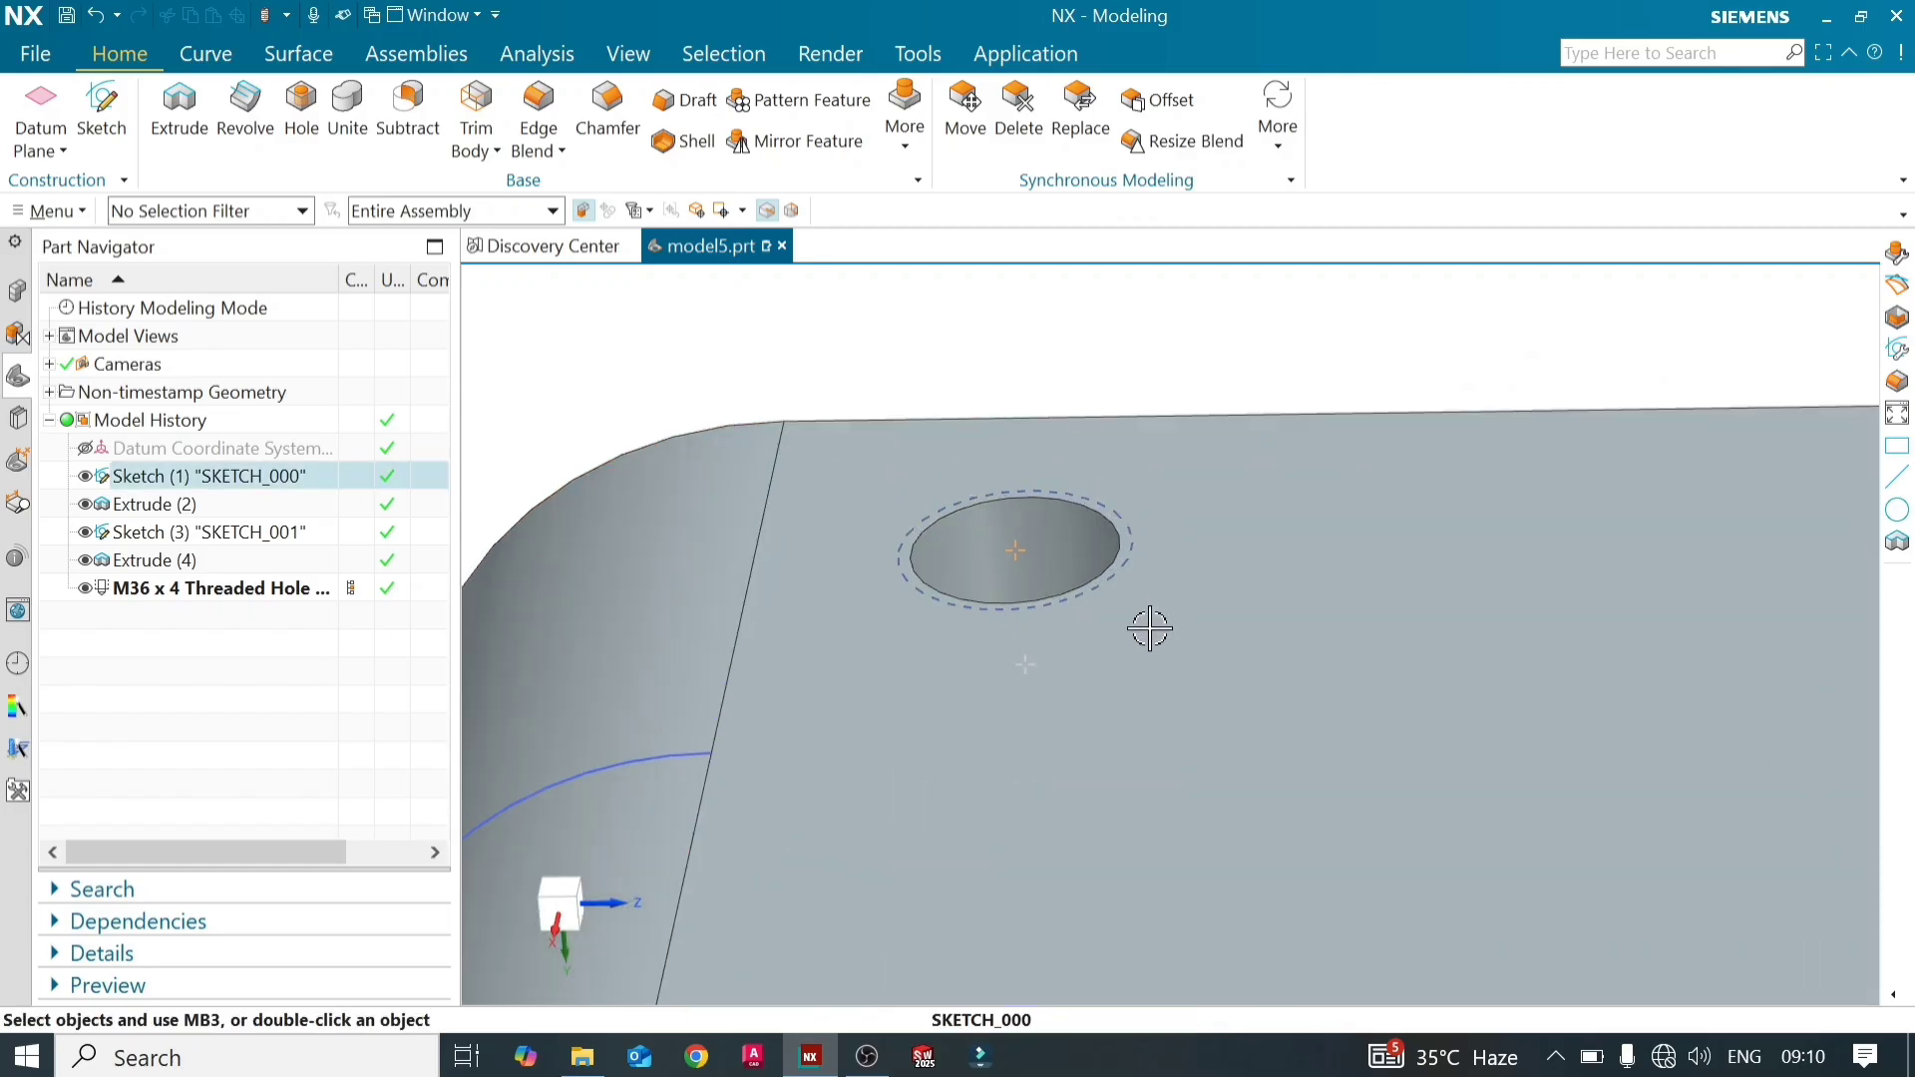
middle_click_drag(1014, 701, 883, 528)
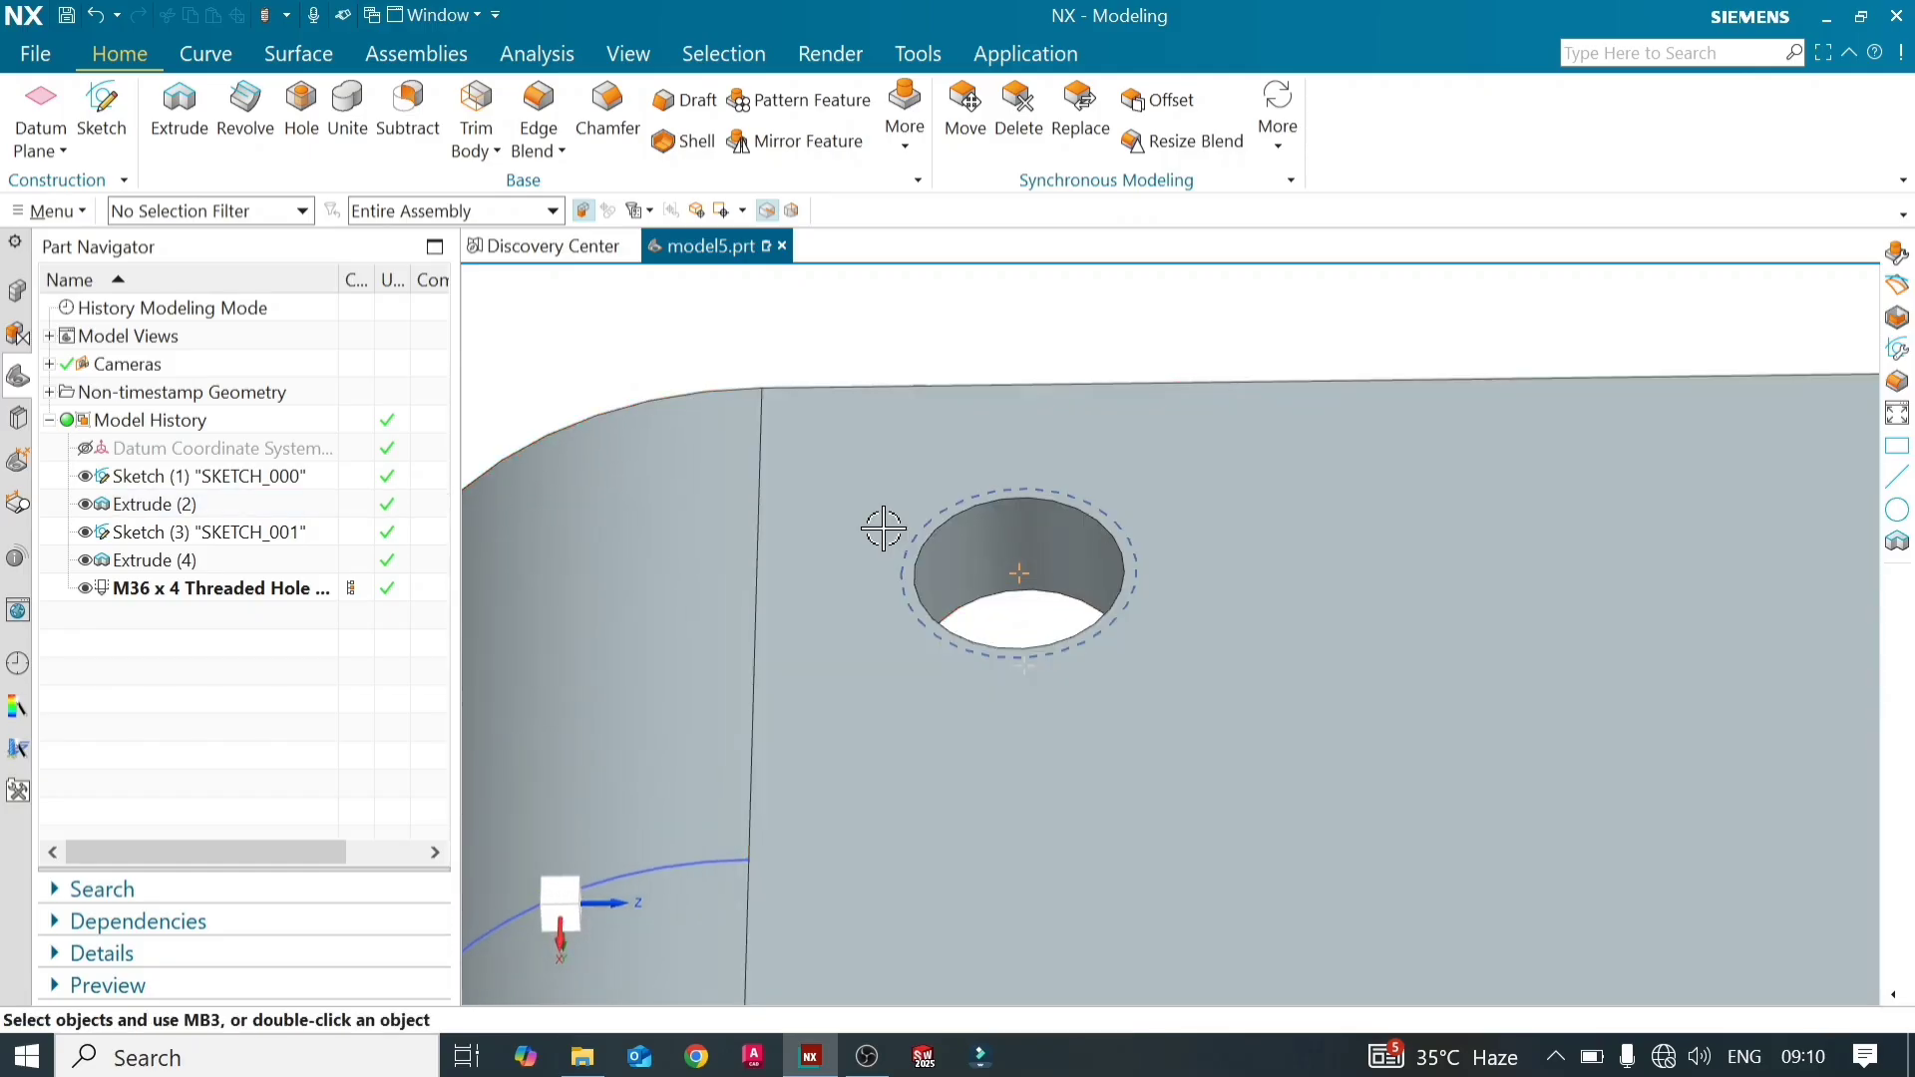
double_click(970, 636)
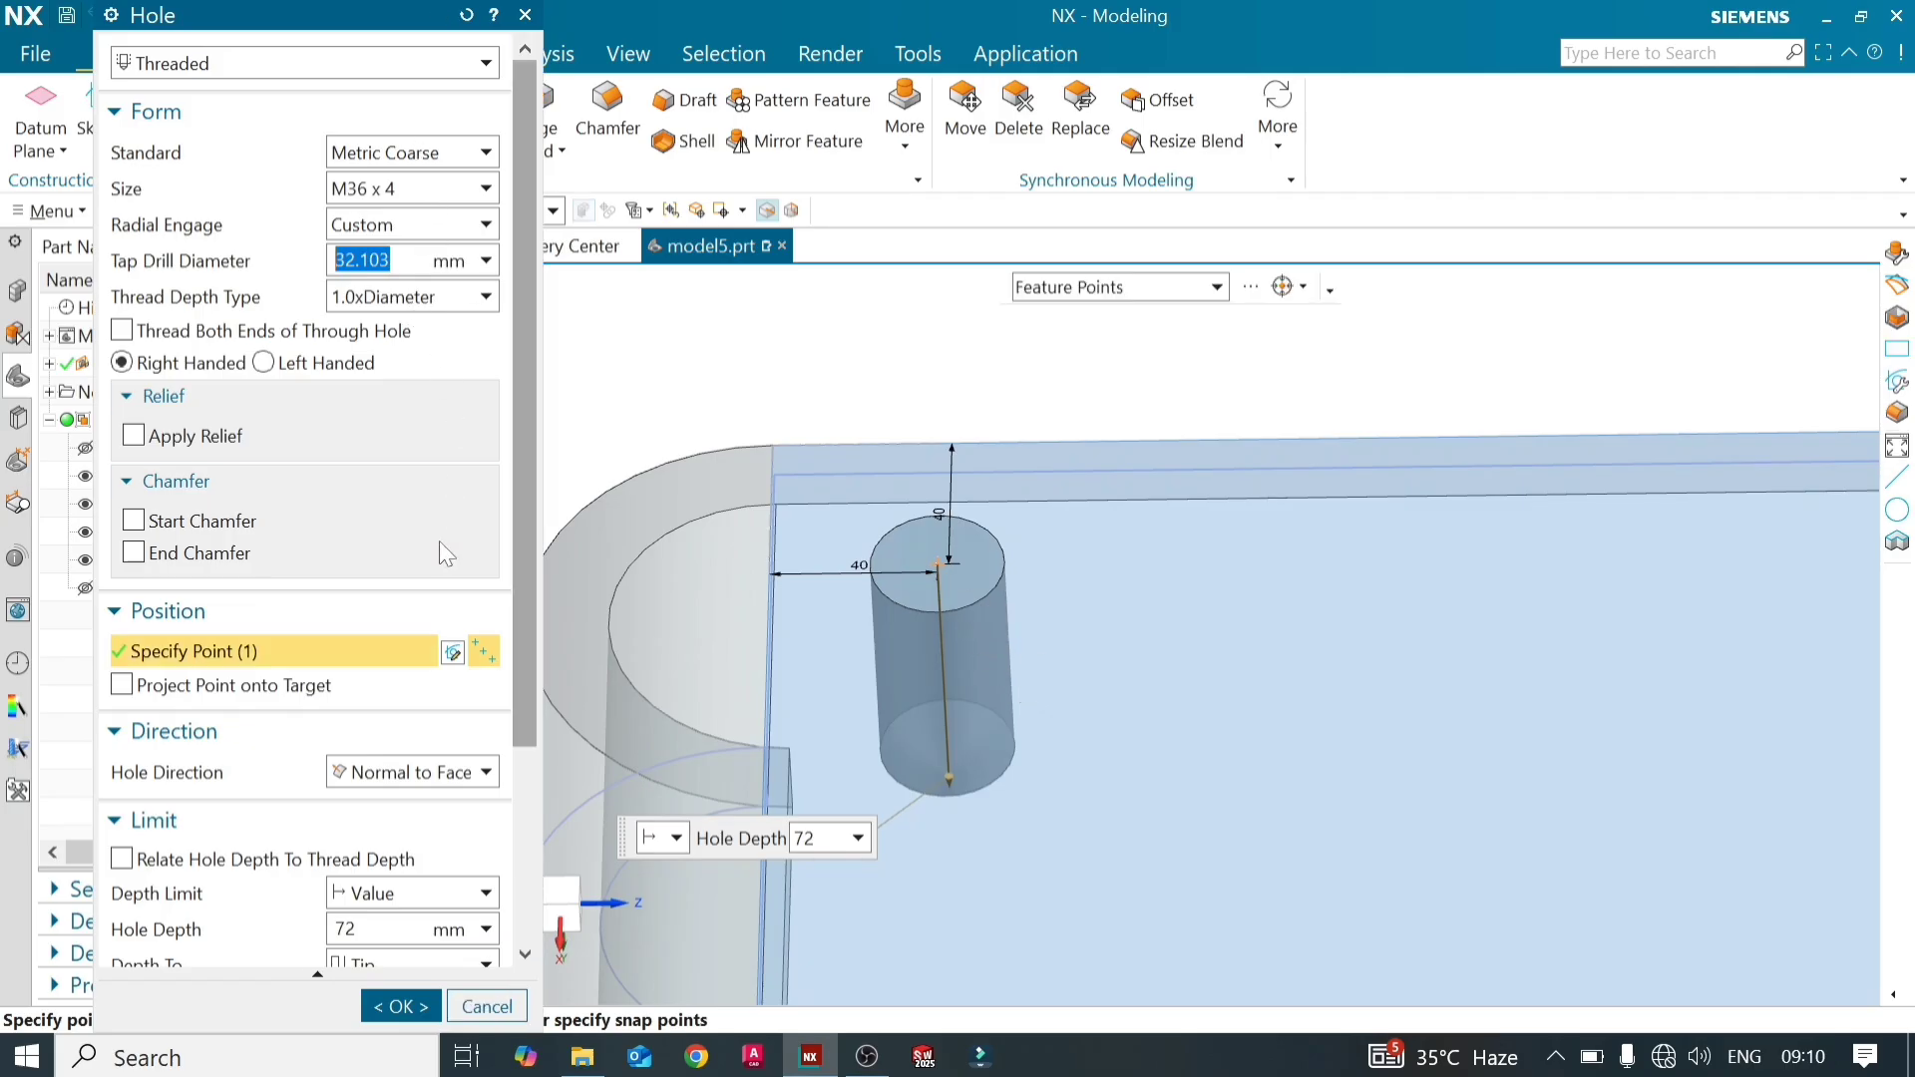
scroll(359, 828, "down", 3)
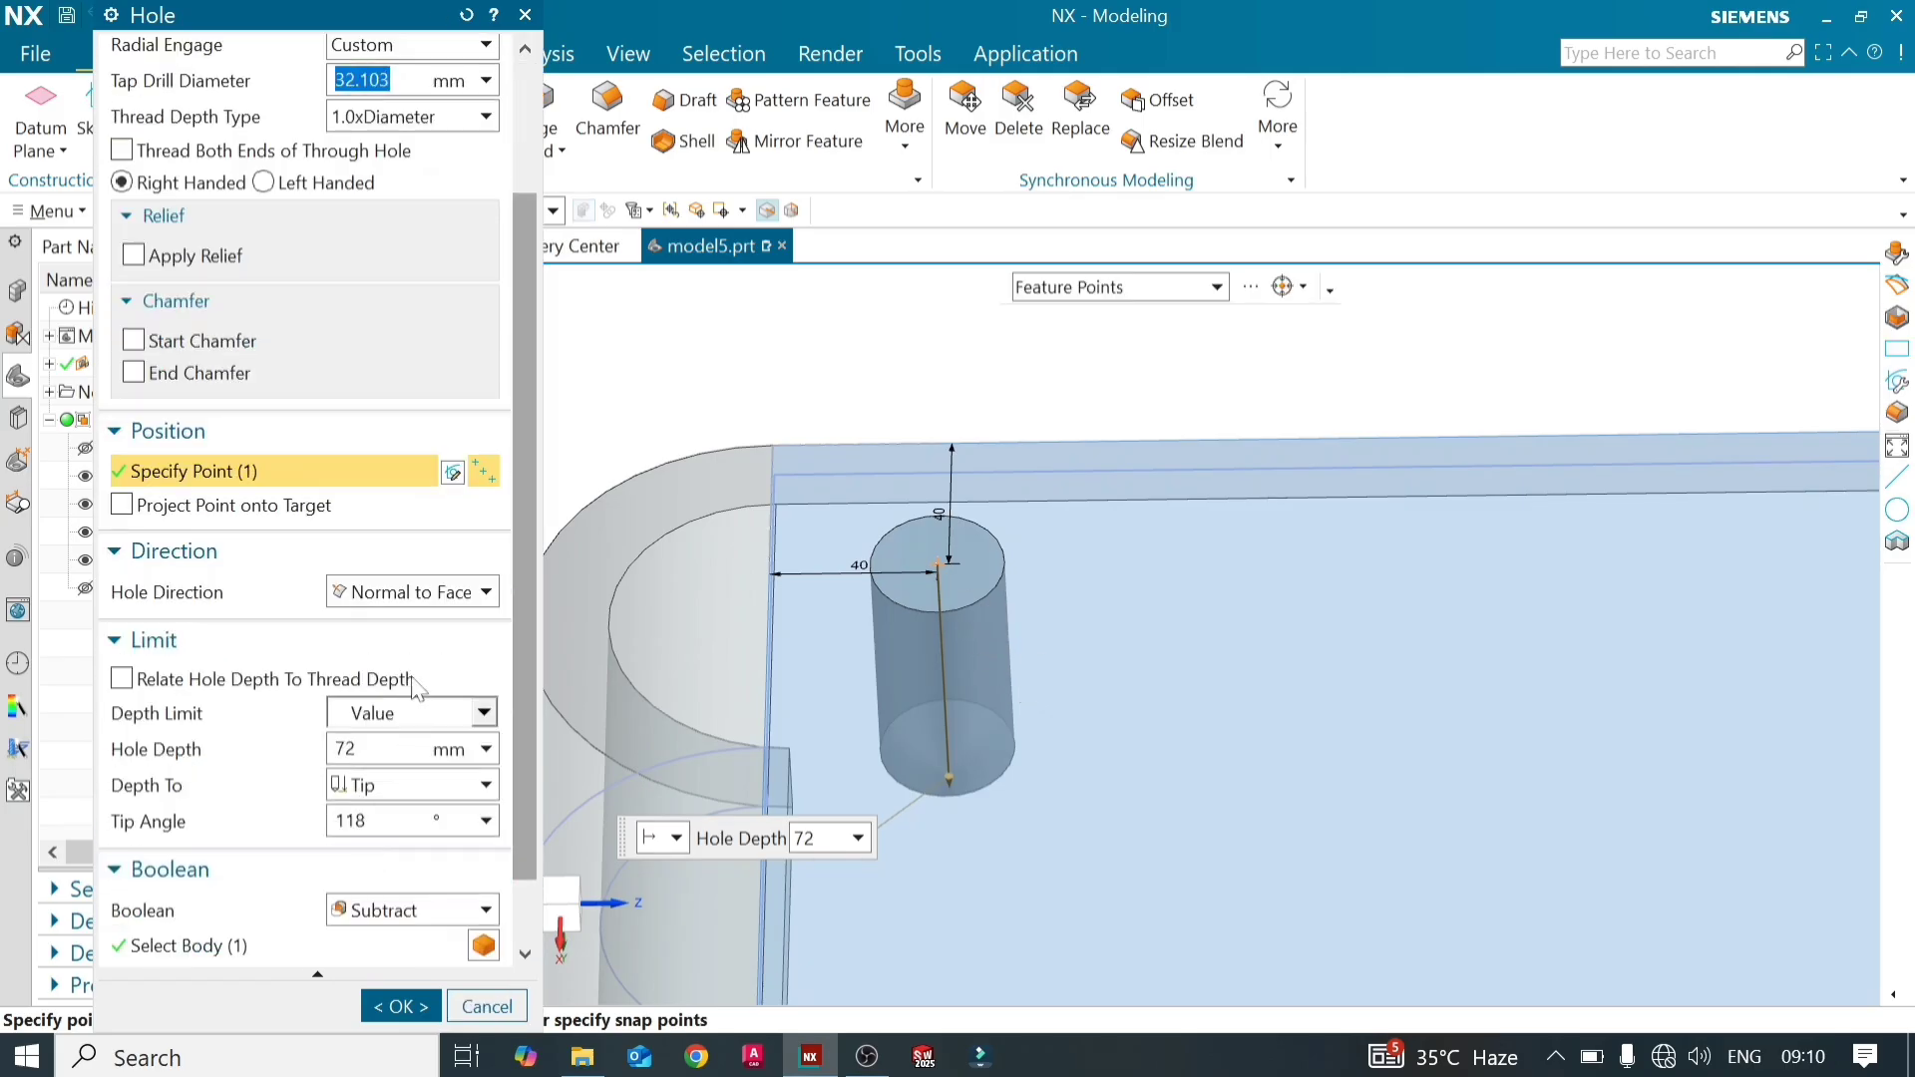
scroll(421, 579, "up", 3)
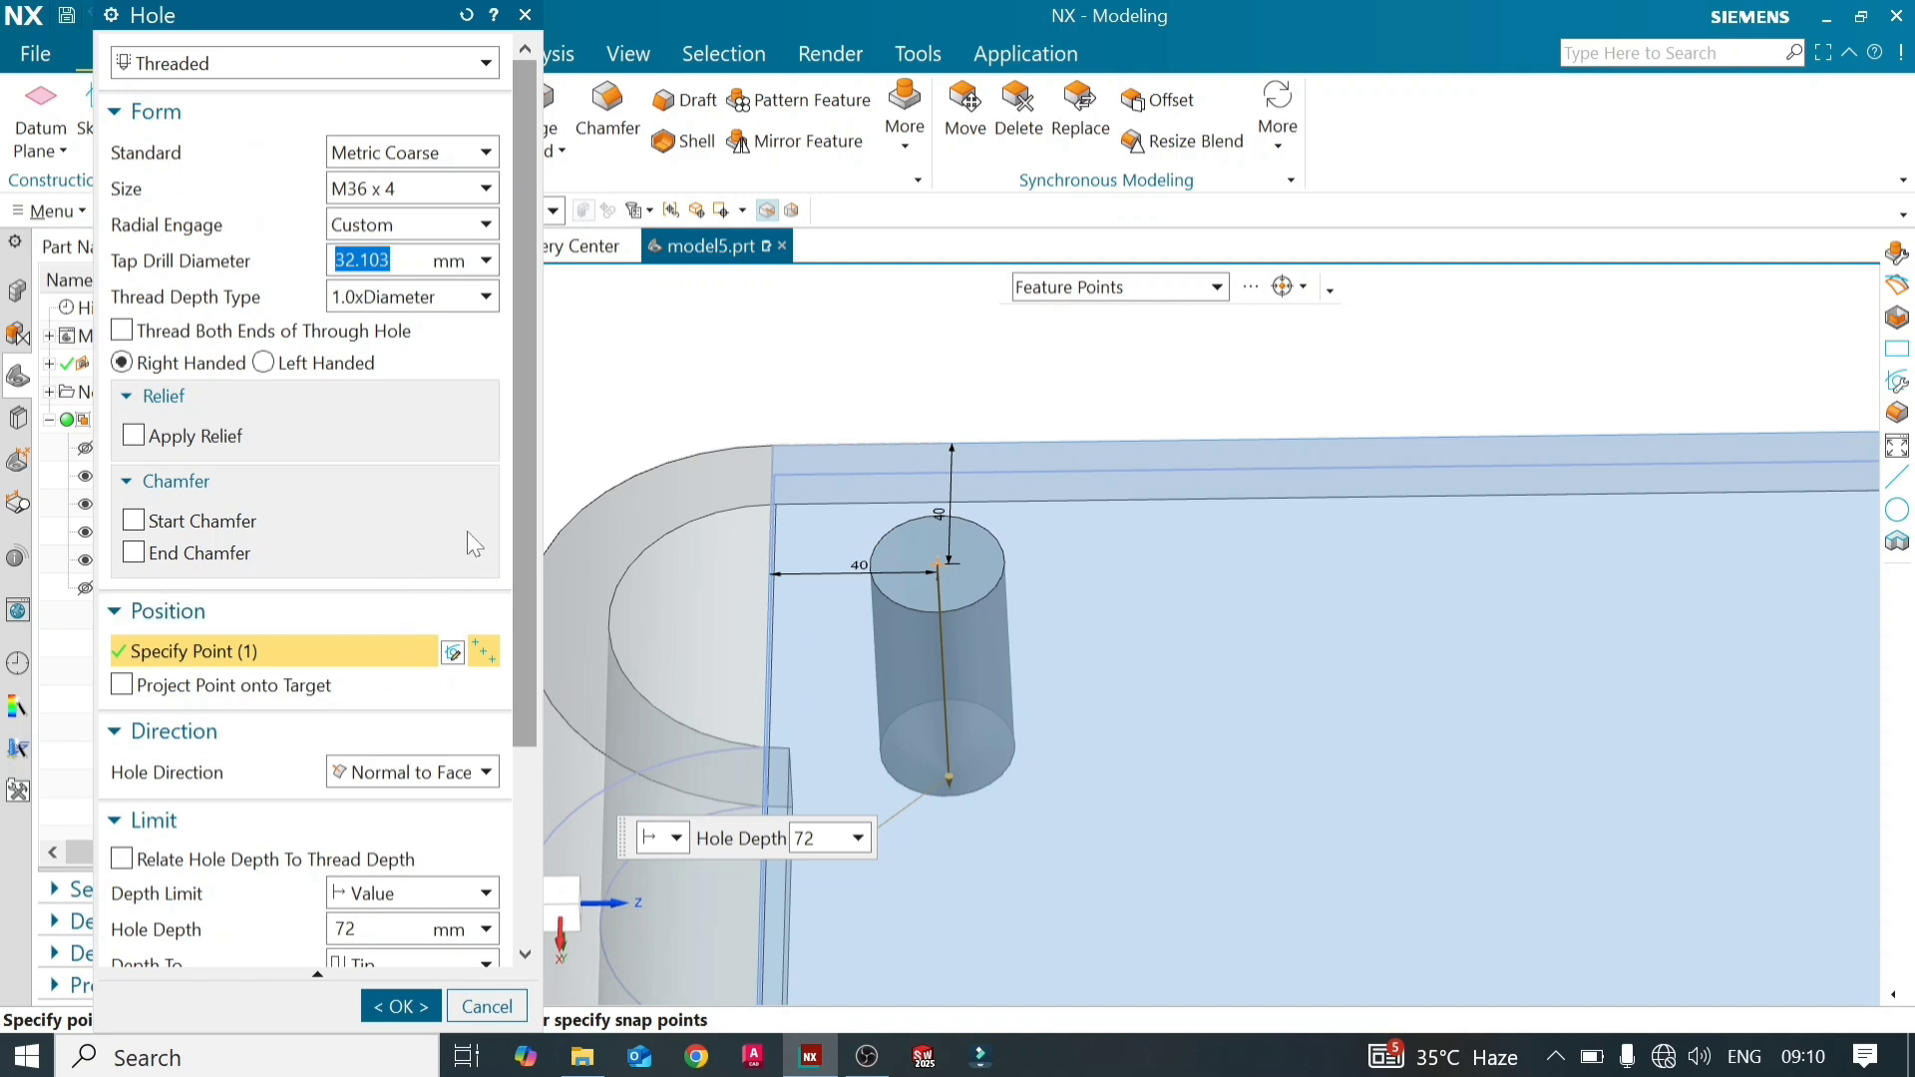
left_click_drag(529, 501, 529, 804)
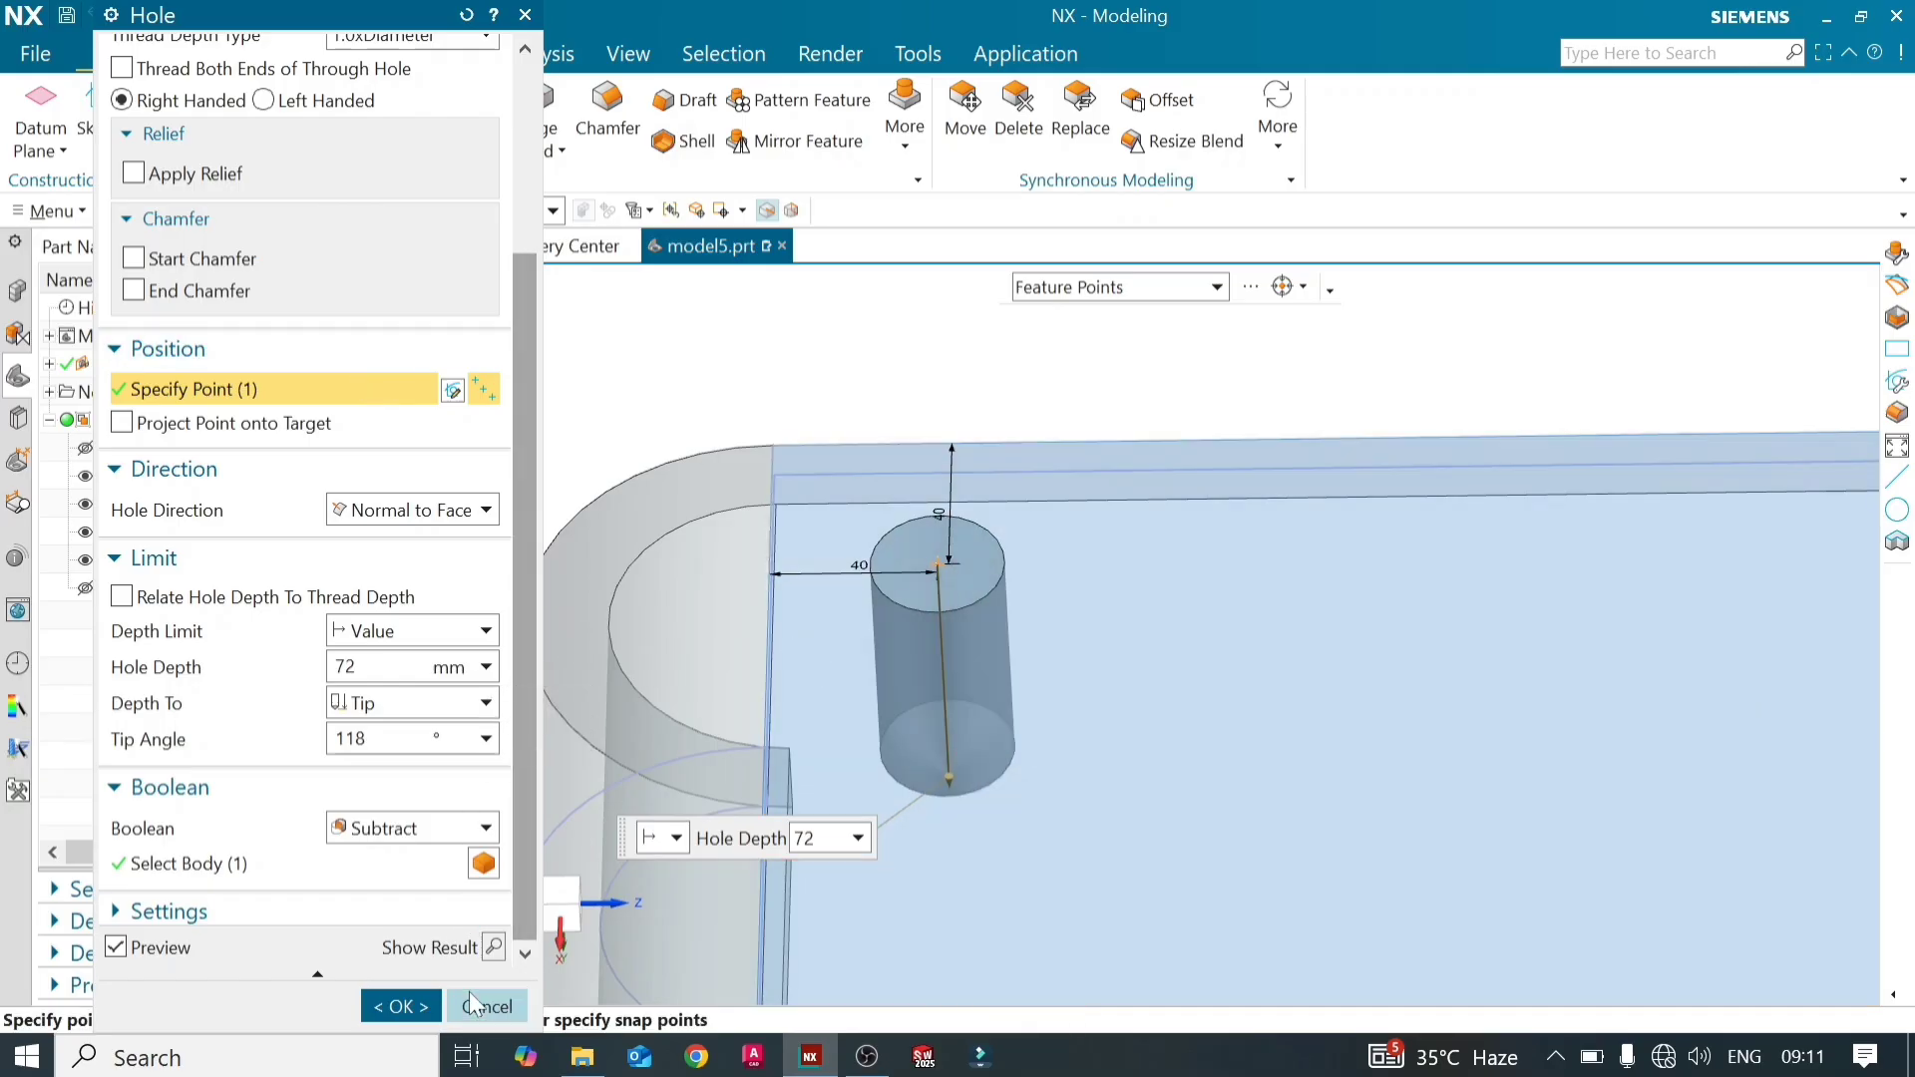
Close the M36 x 4 hole's settings and place a trial simple hole of ISO drill size 17 on the plate's large face
left_click(400, 1006)
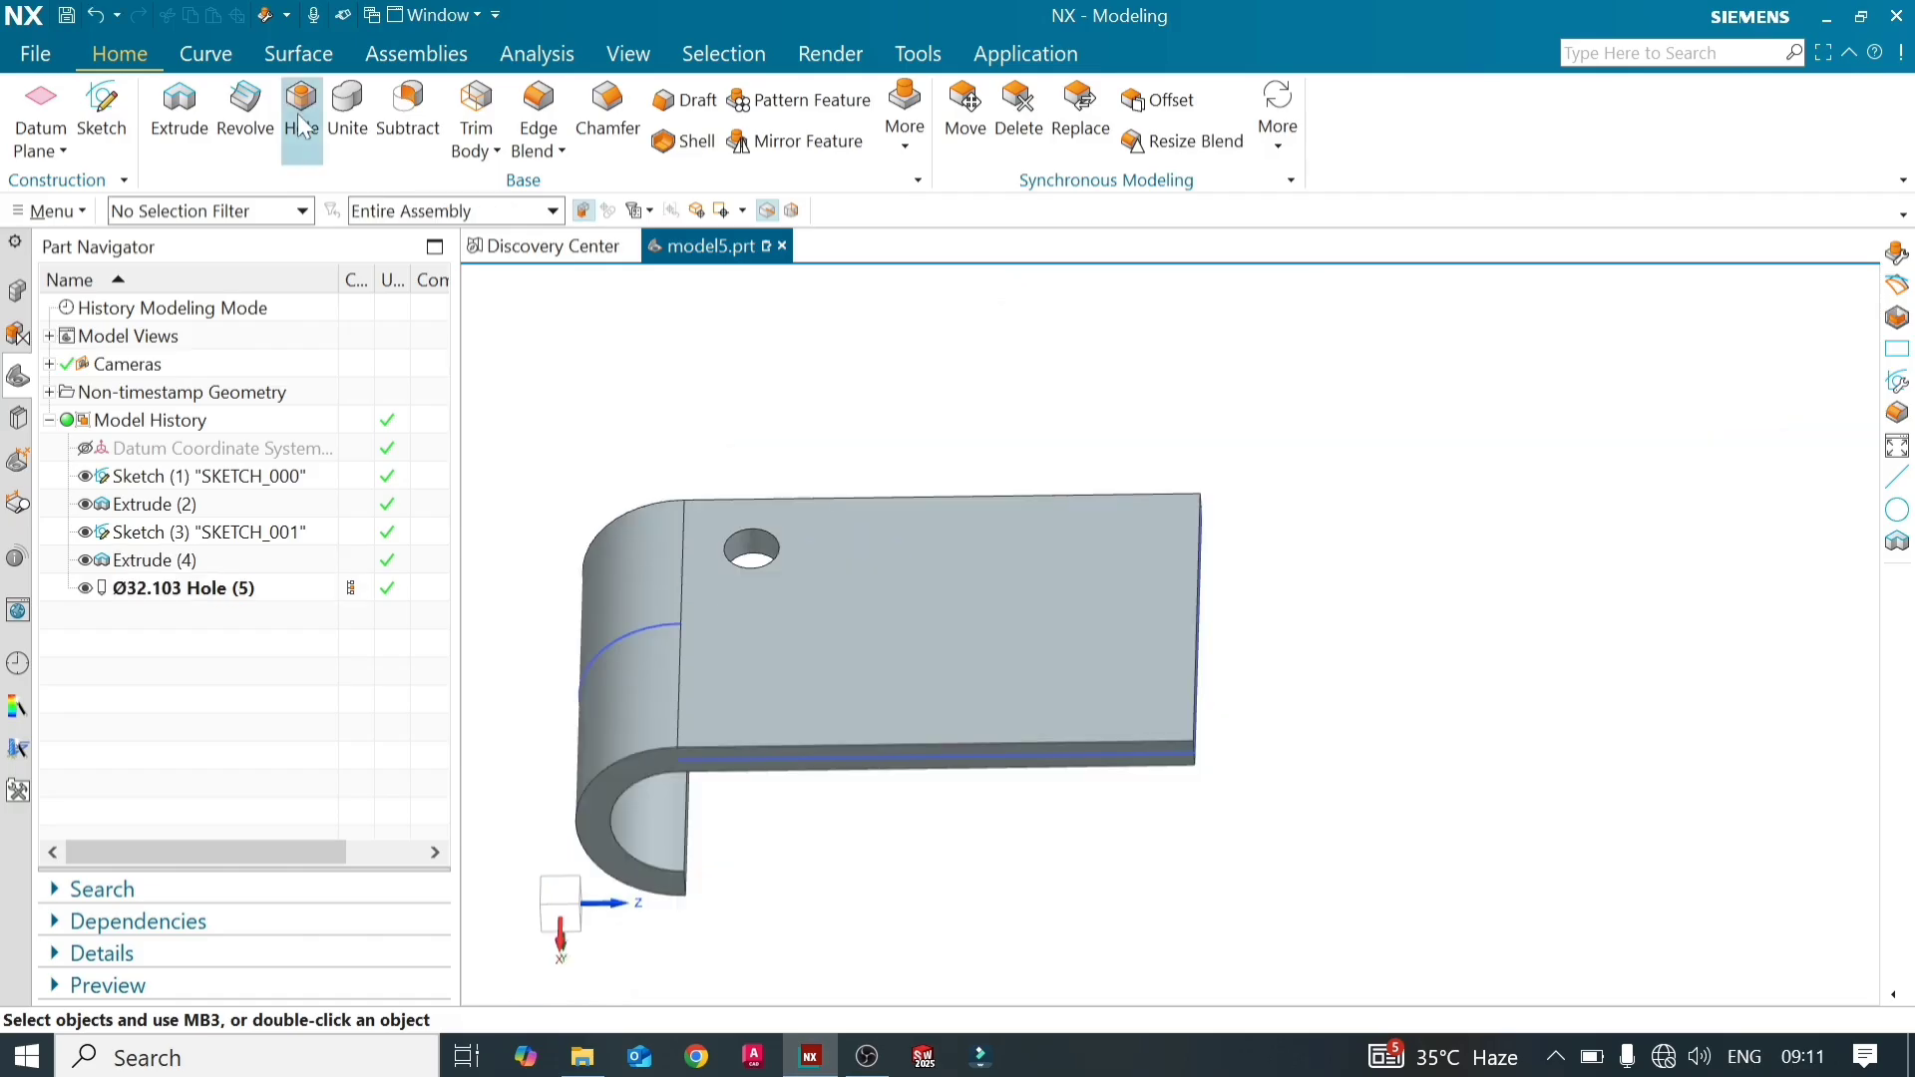
left_click(298, 104)
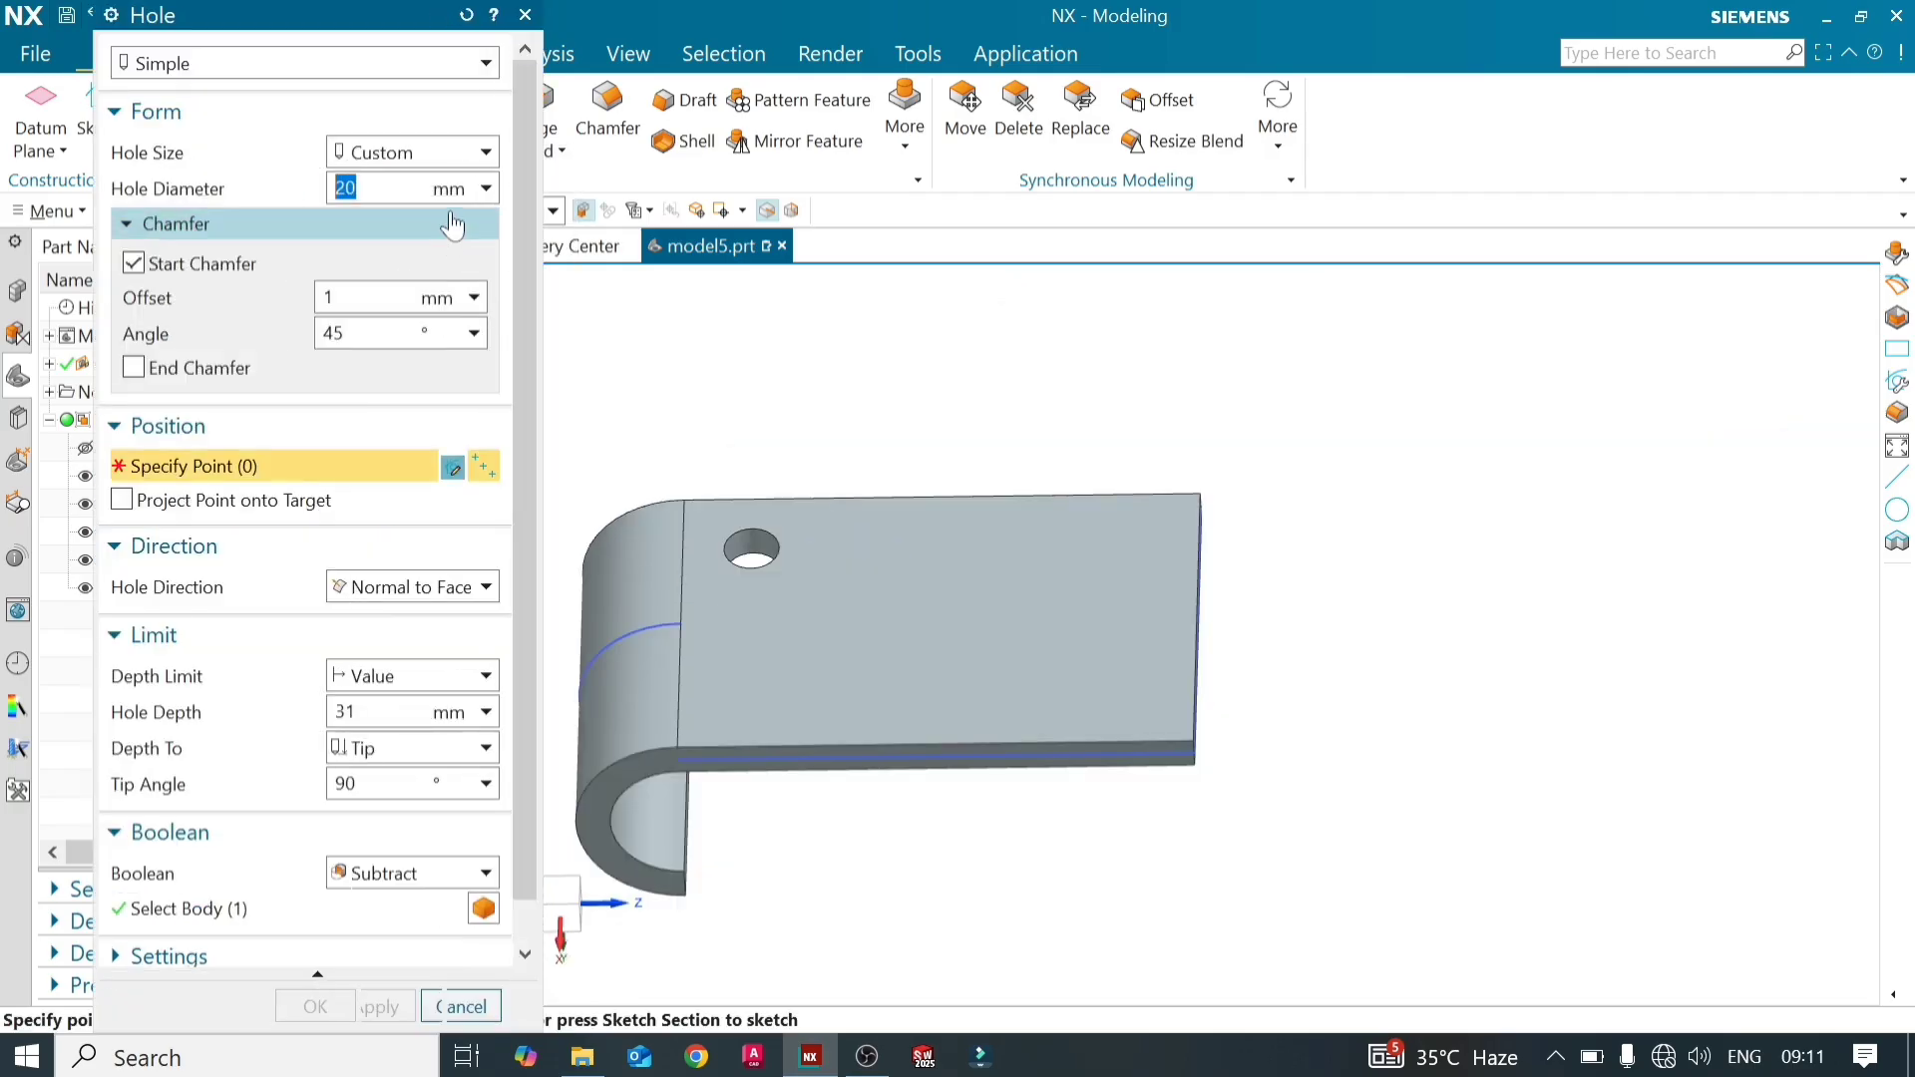
left_click(484, 155)
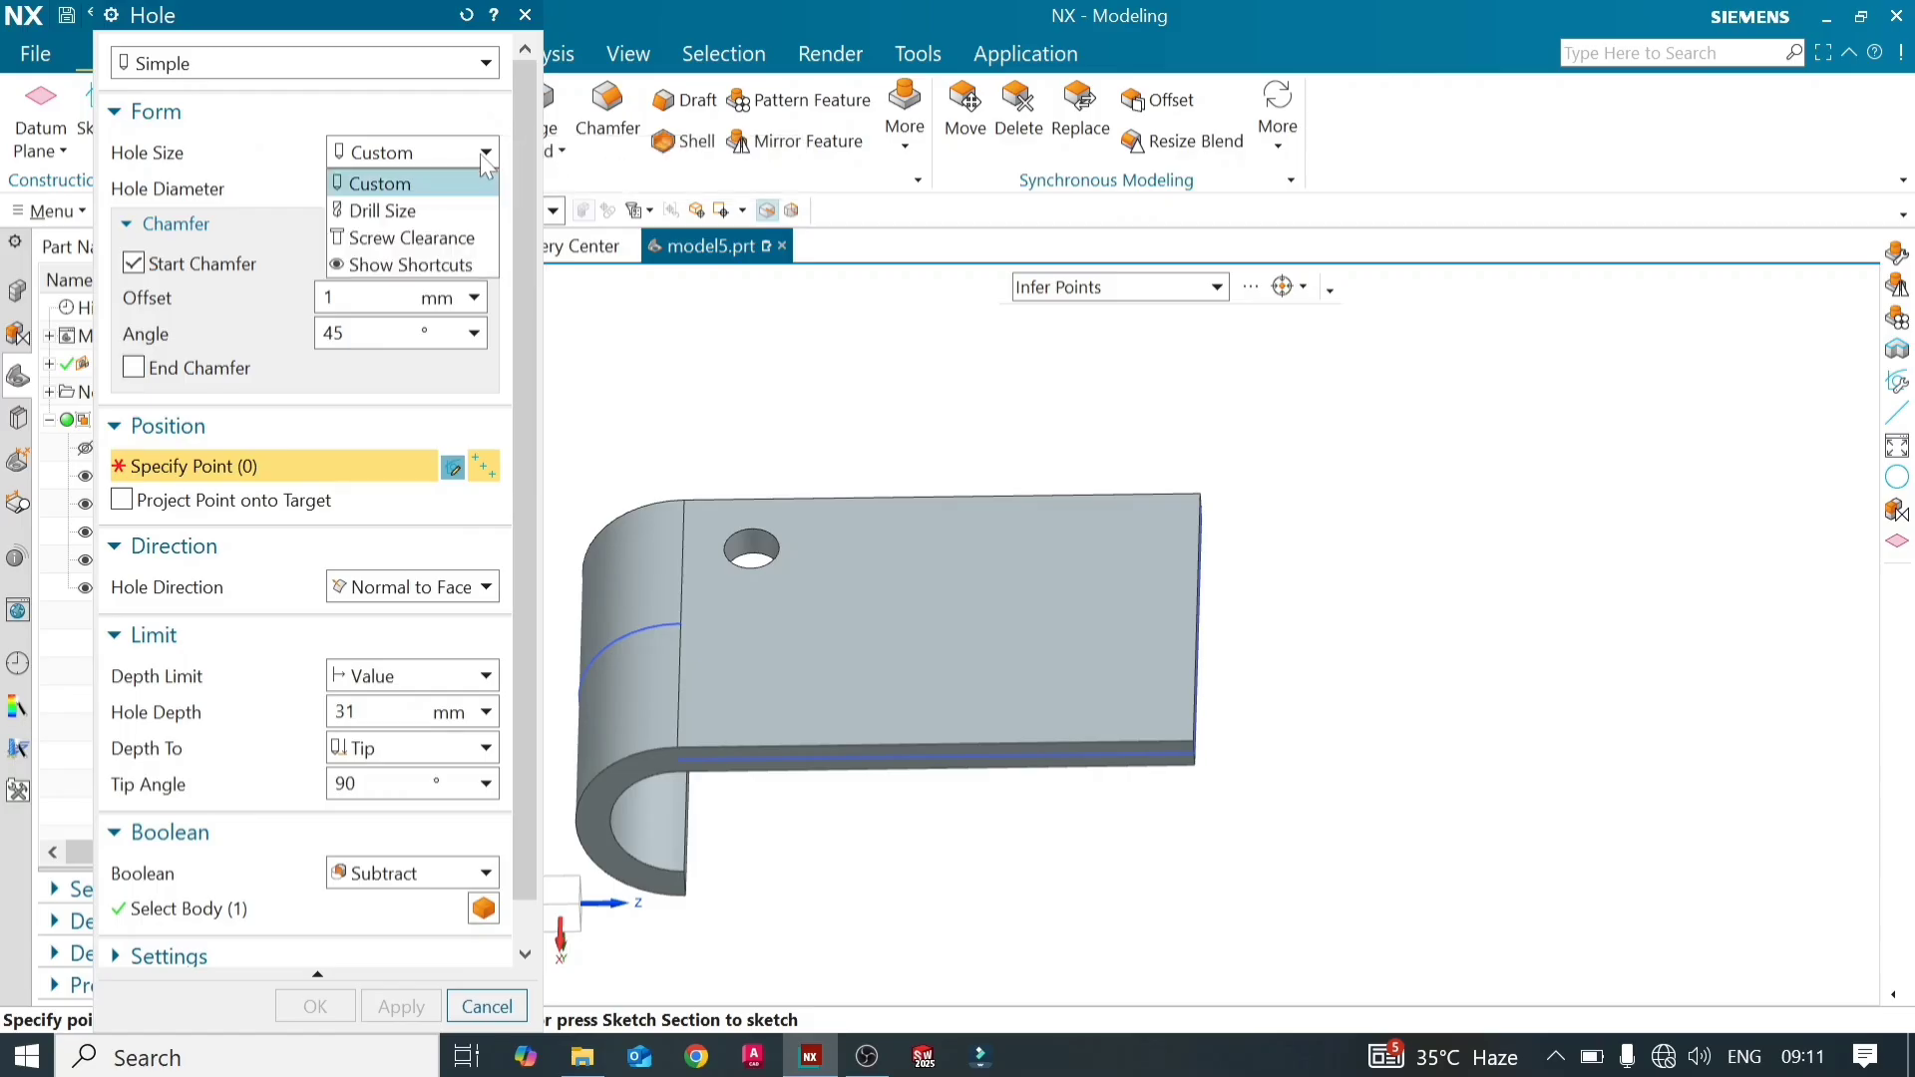
left_click(400, 222)
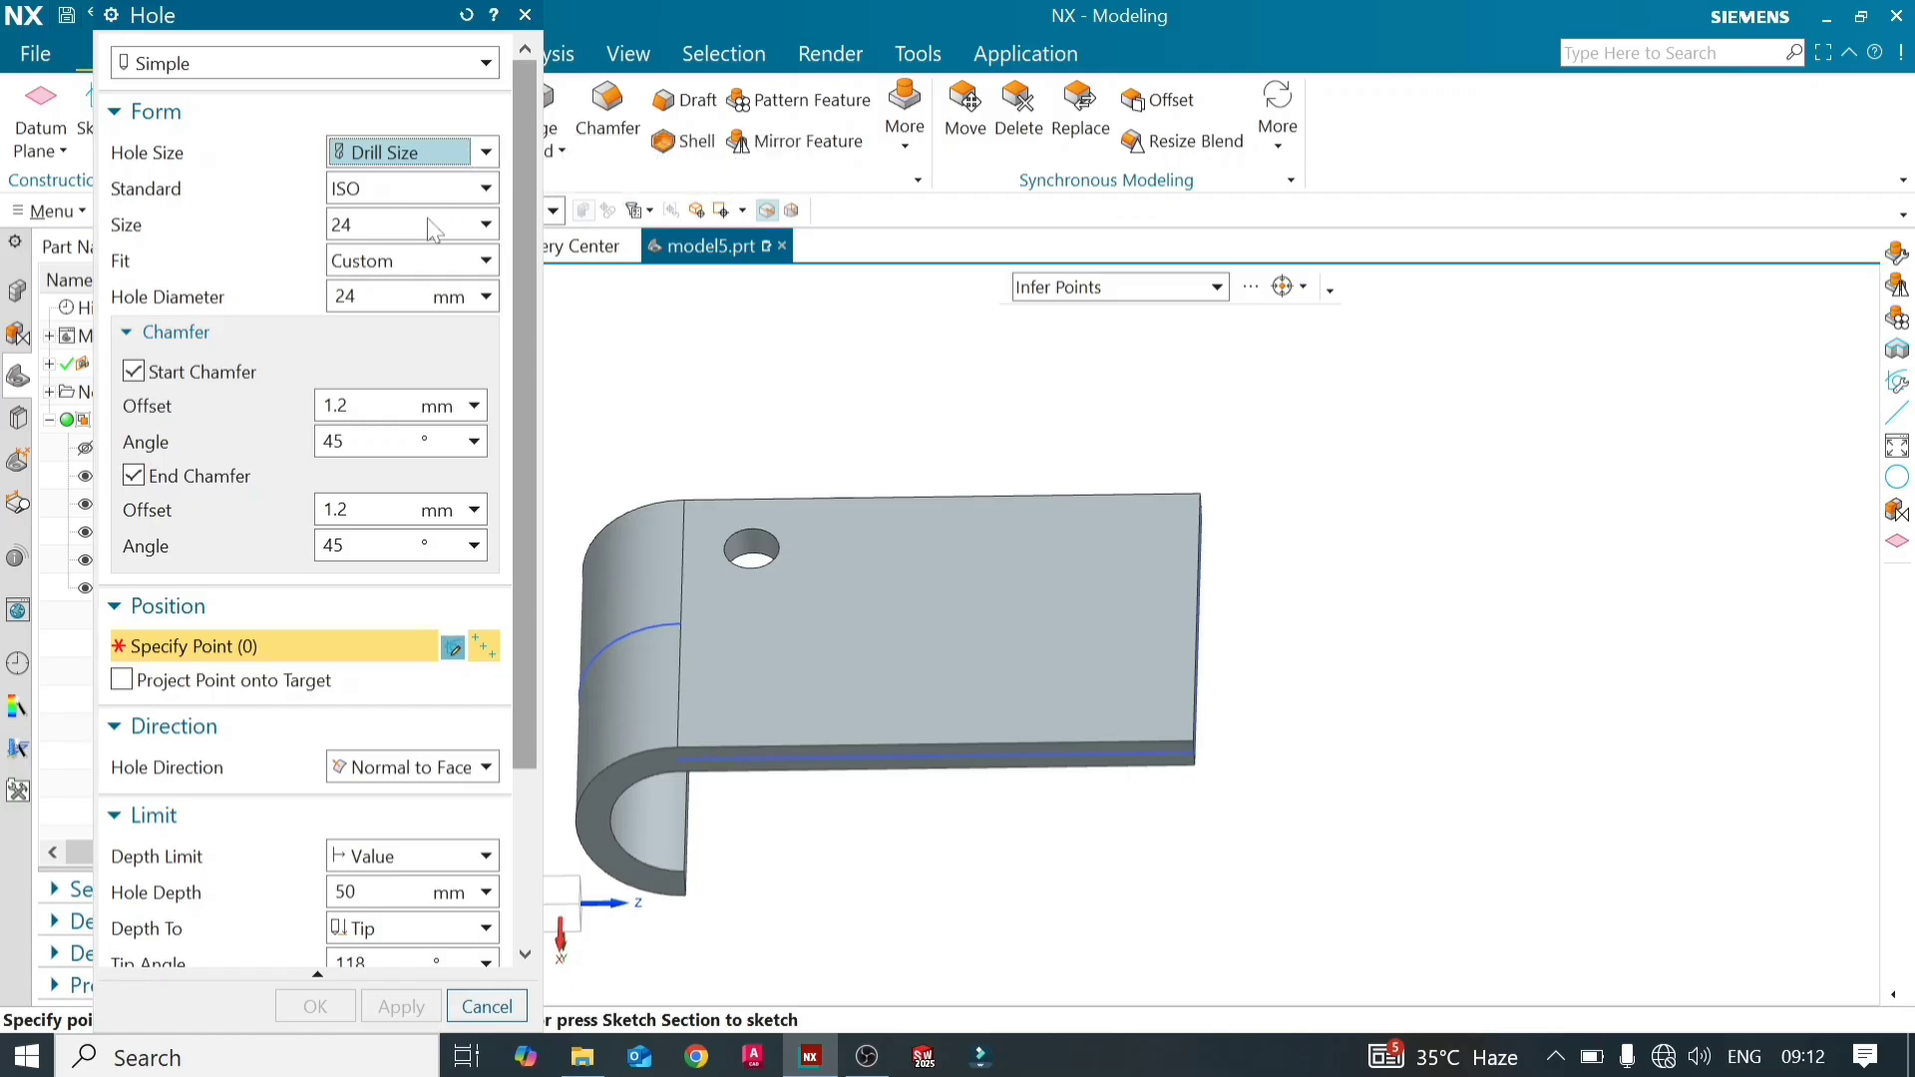
left_click(484, 227)
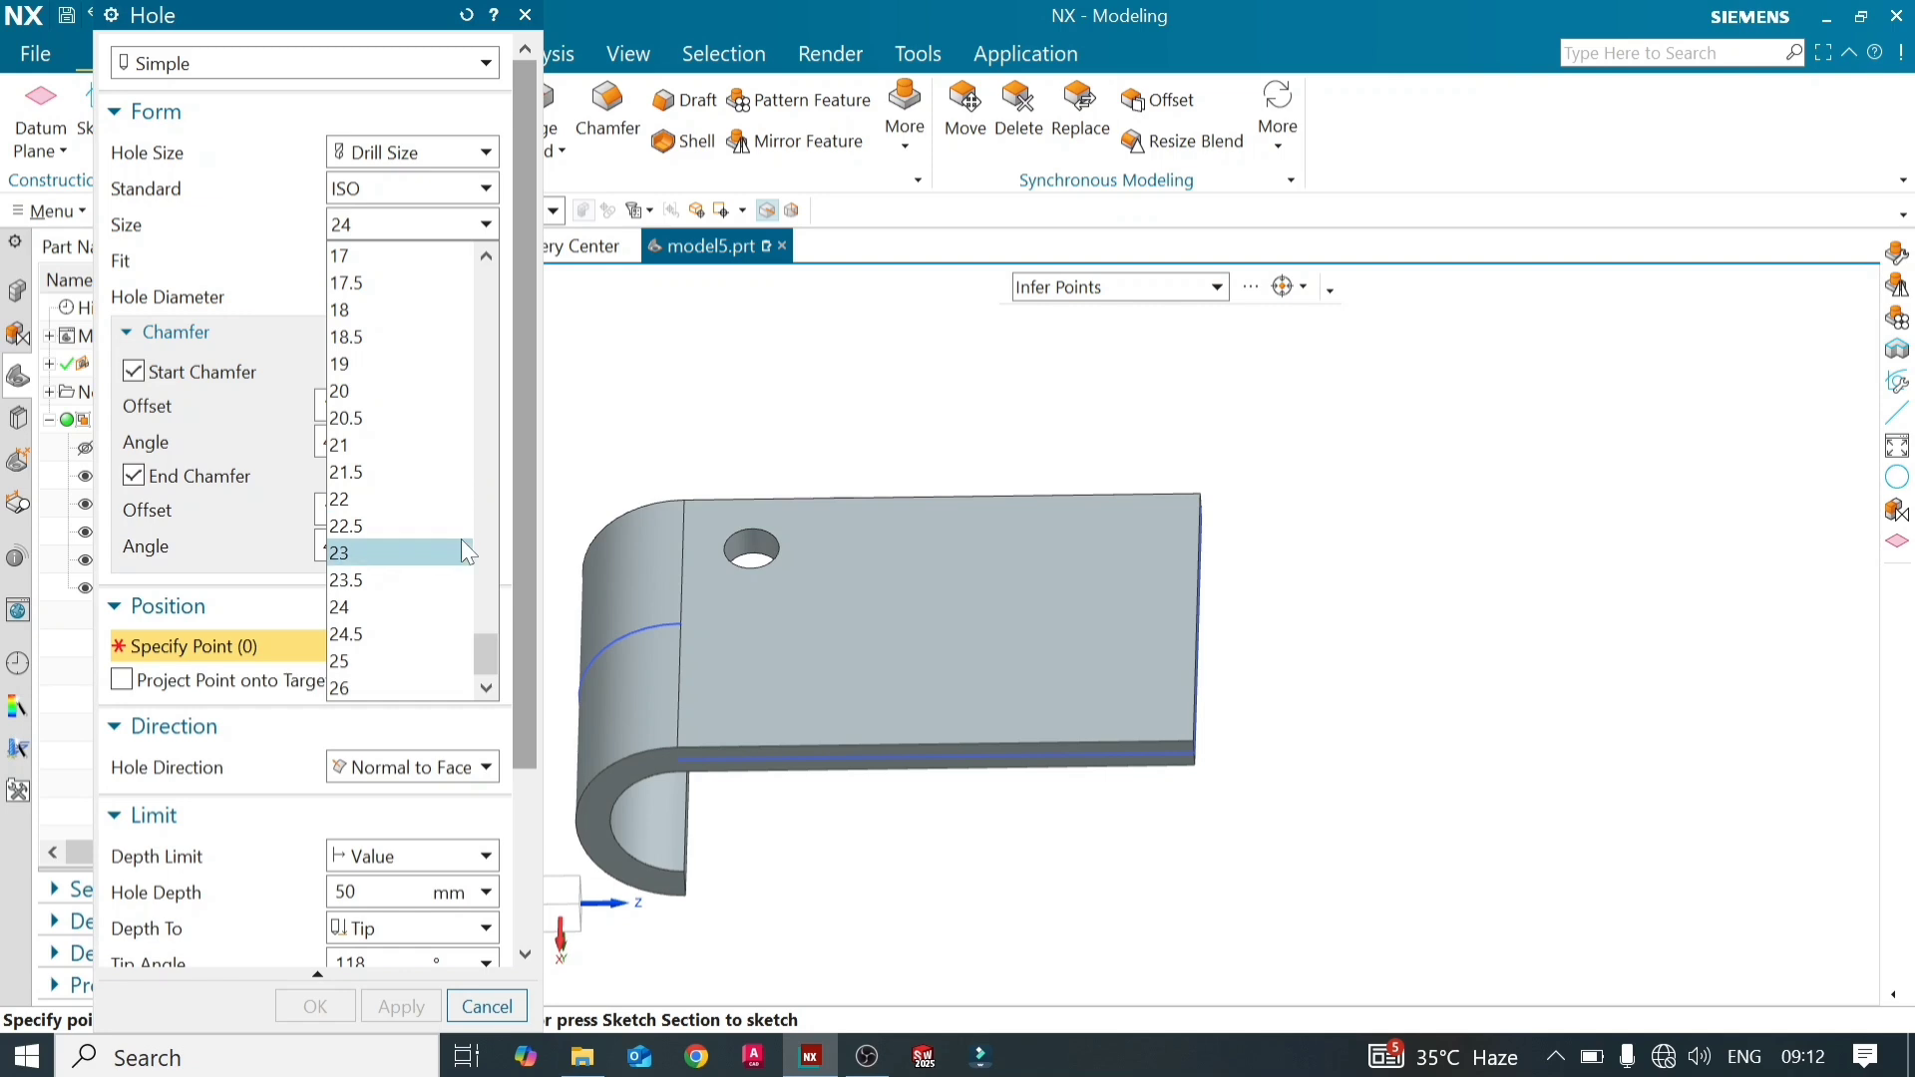
left_click(404, 258)
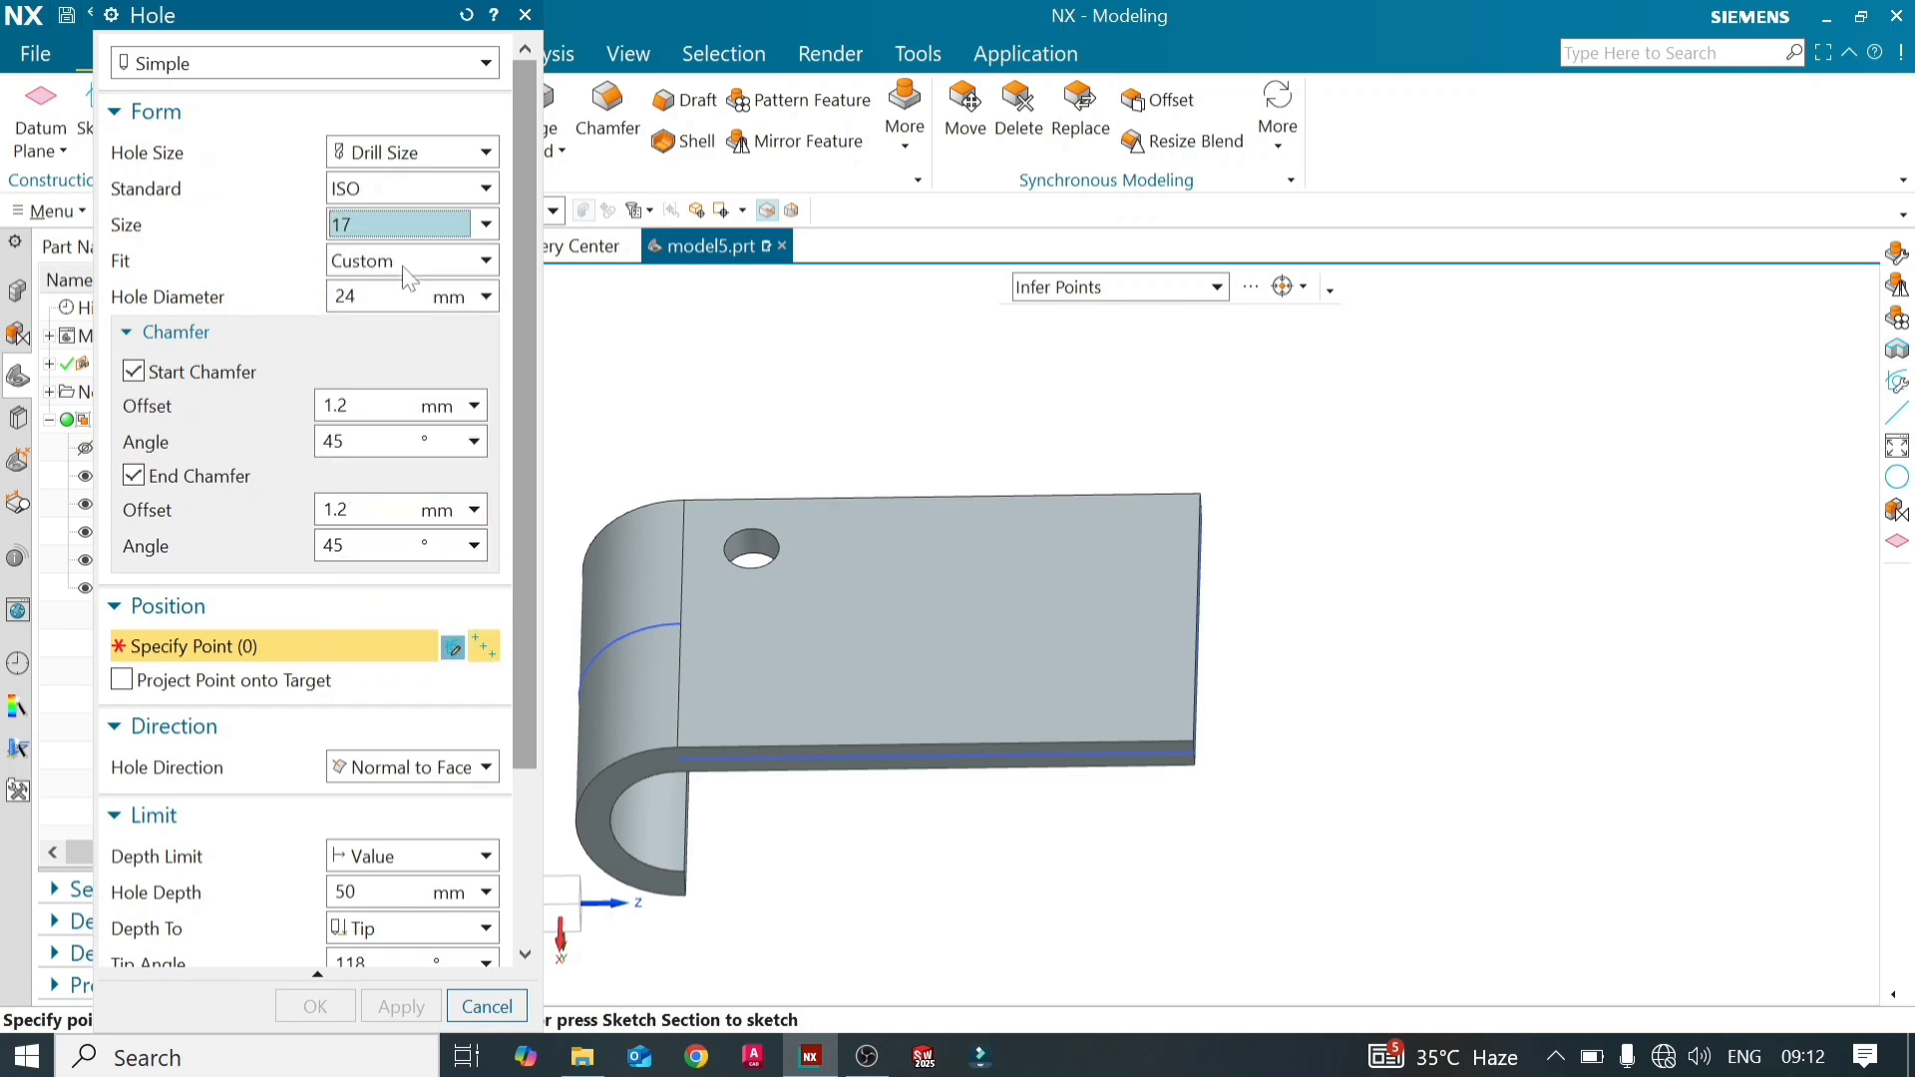
left_click(783, 631)
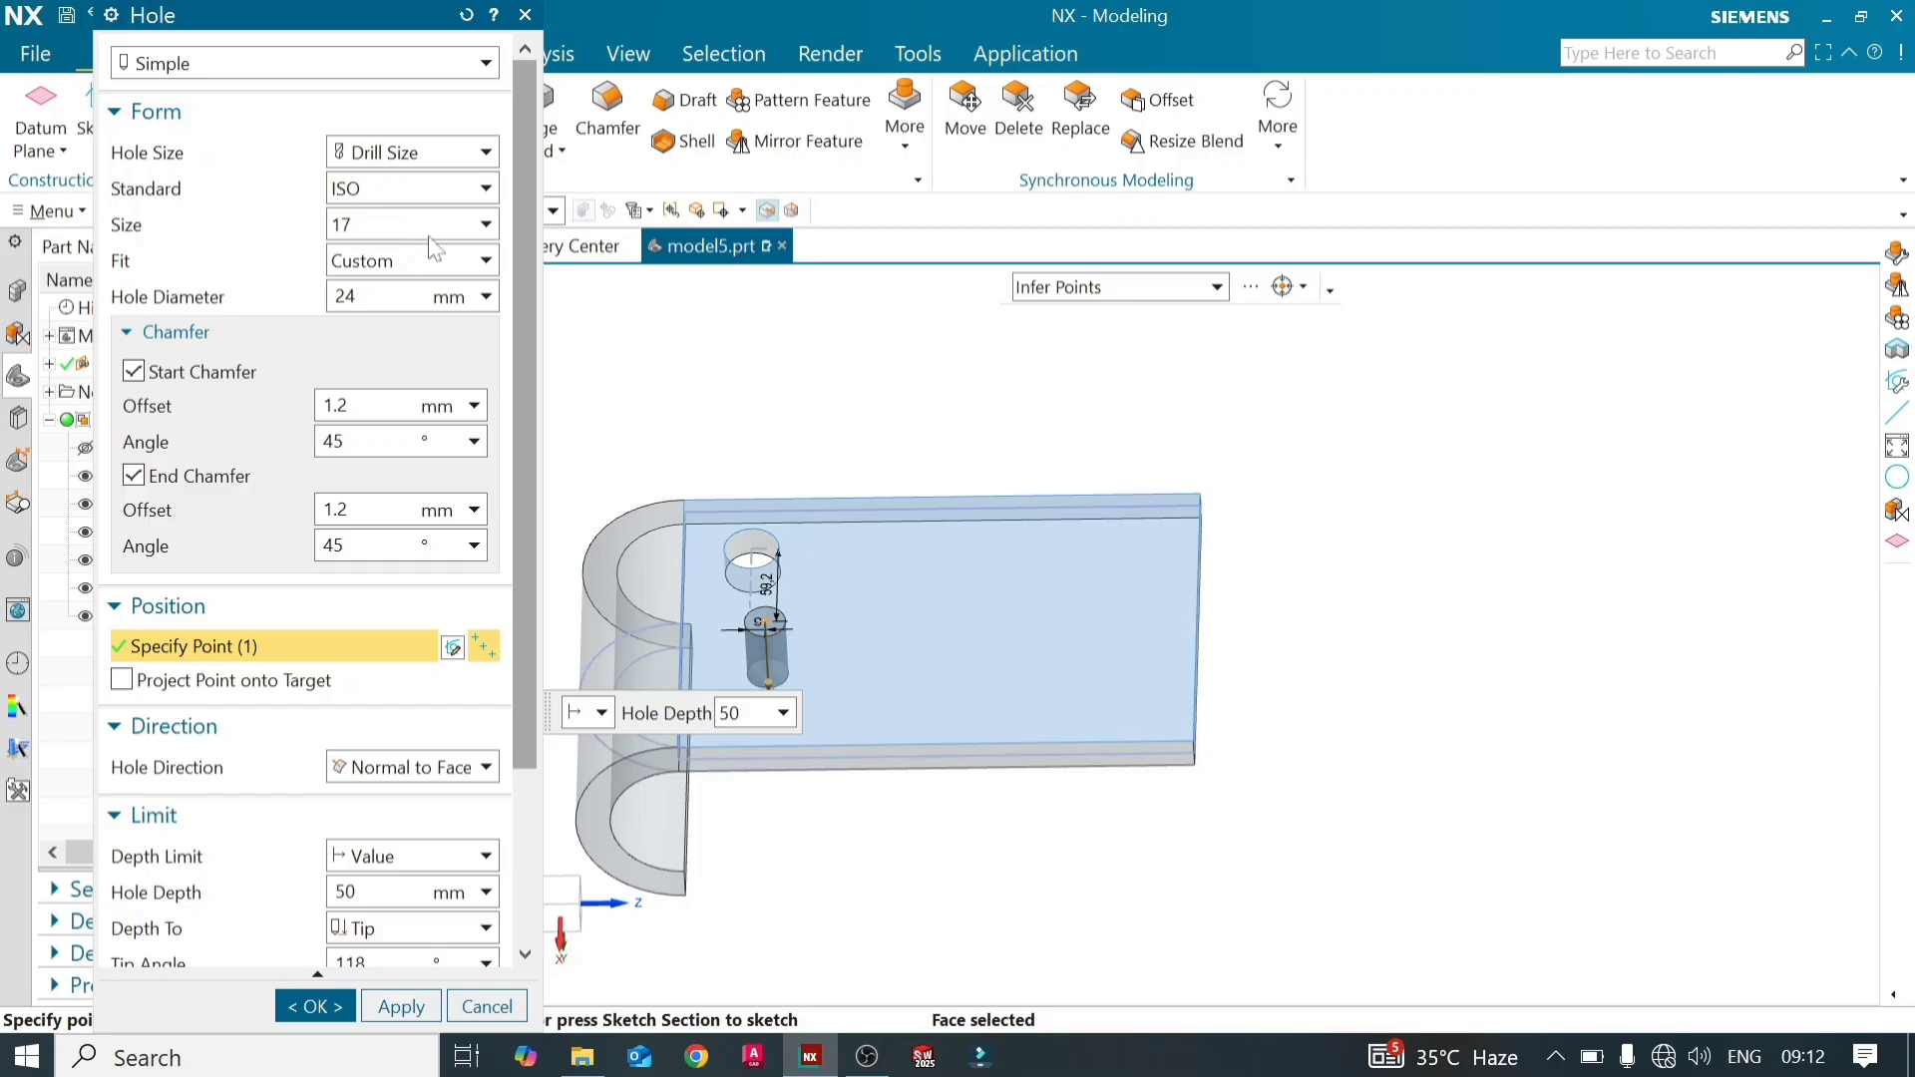
Try the Along Vector direction for the trial drill-size hole and discard the hole
scroll(340, 608, "down", 3)
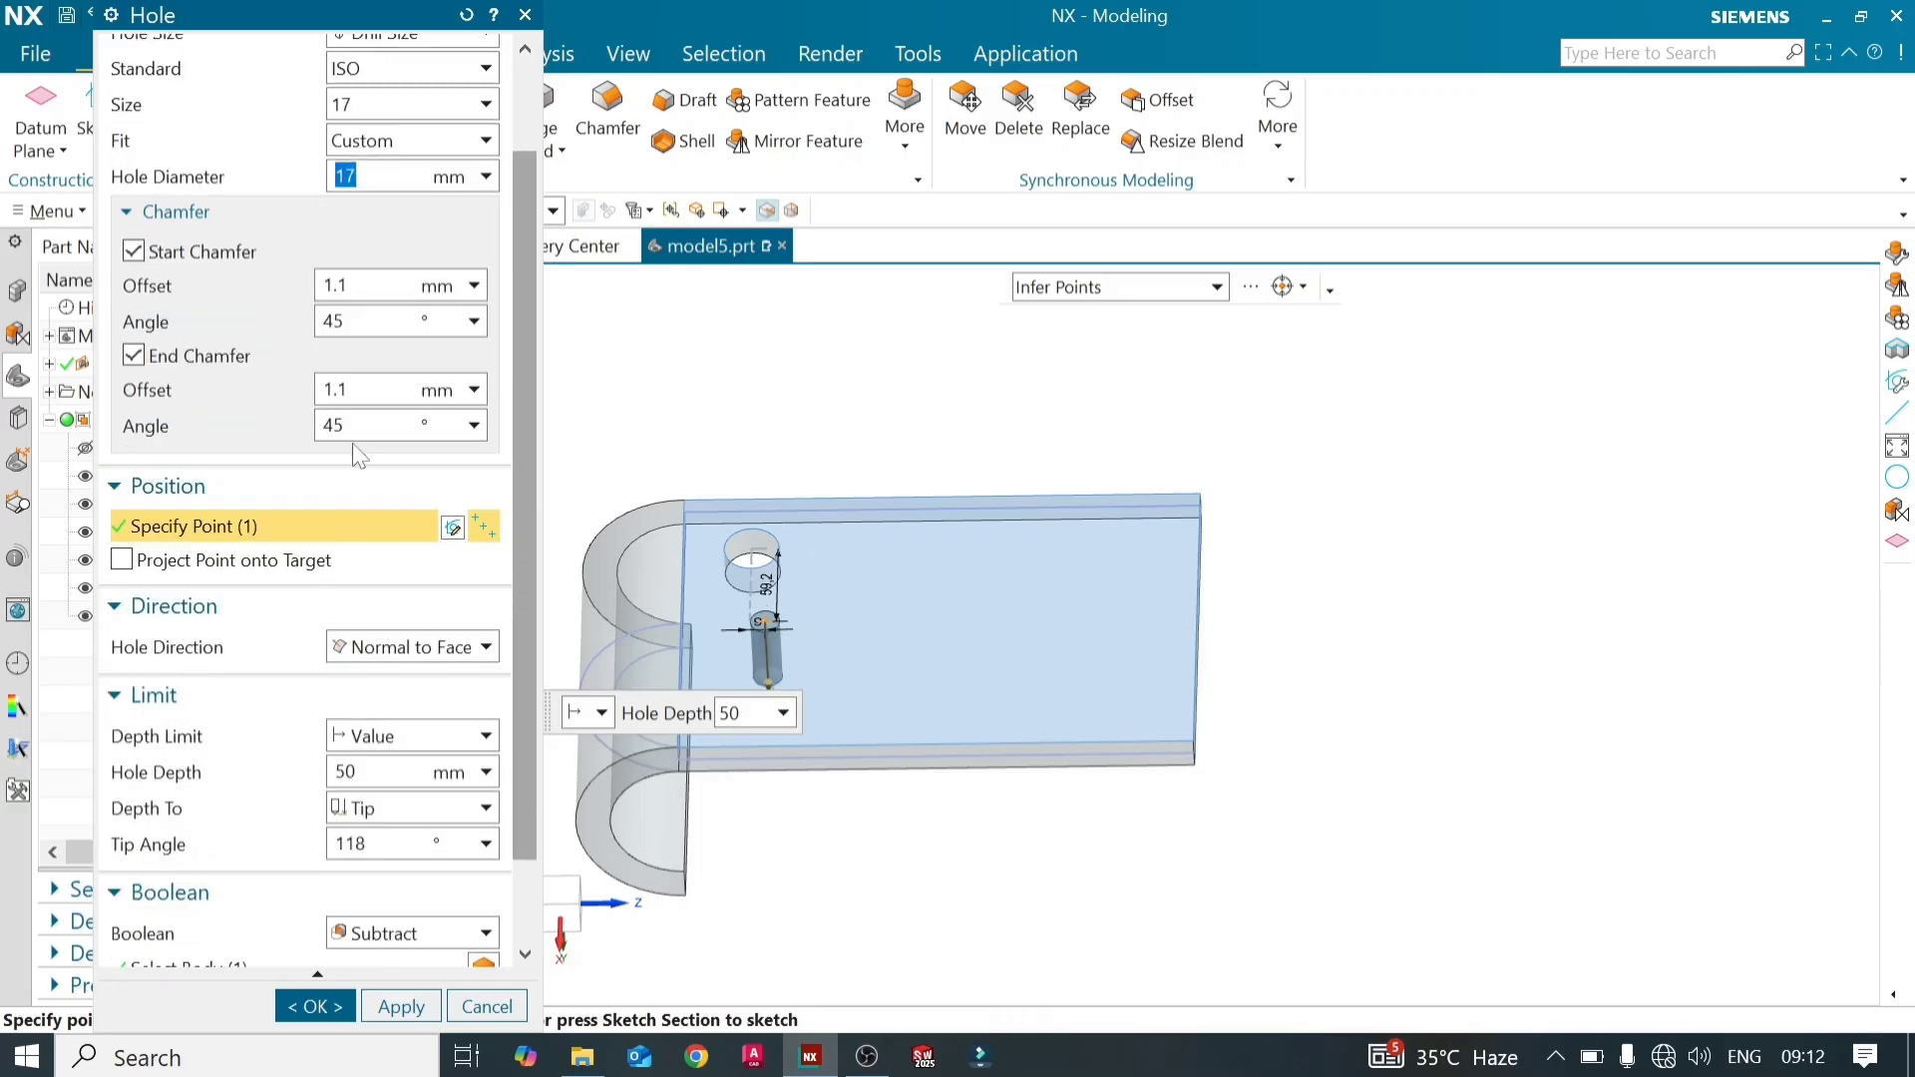
scroll(352, 443, "down", 3)
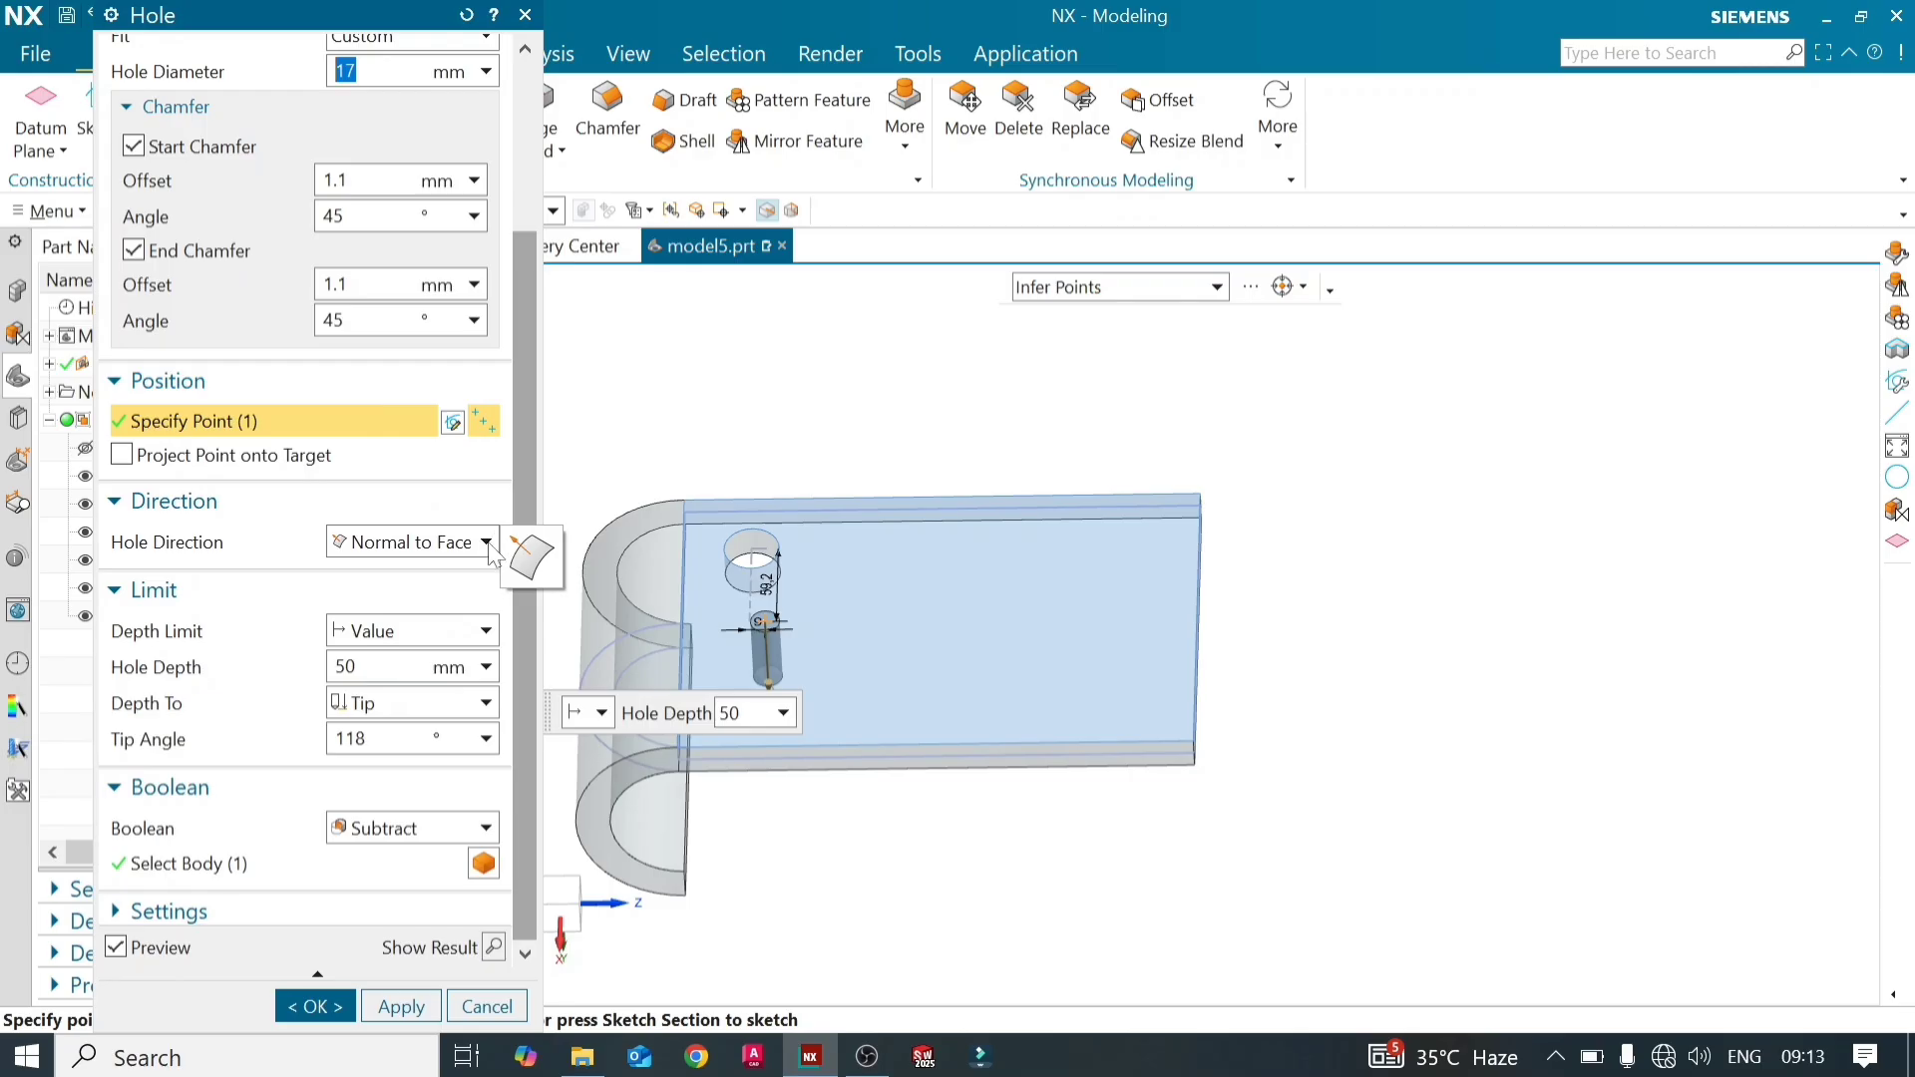
left_click(488, 543)
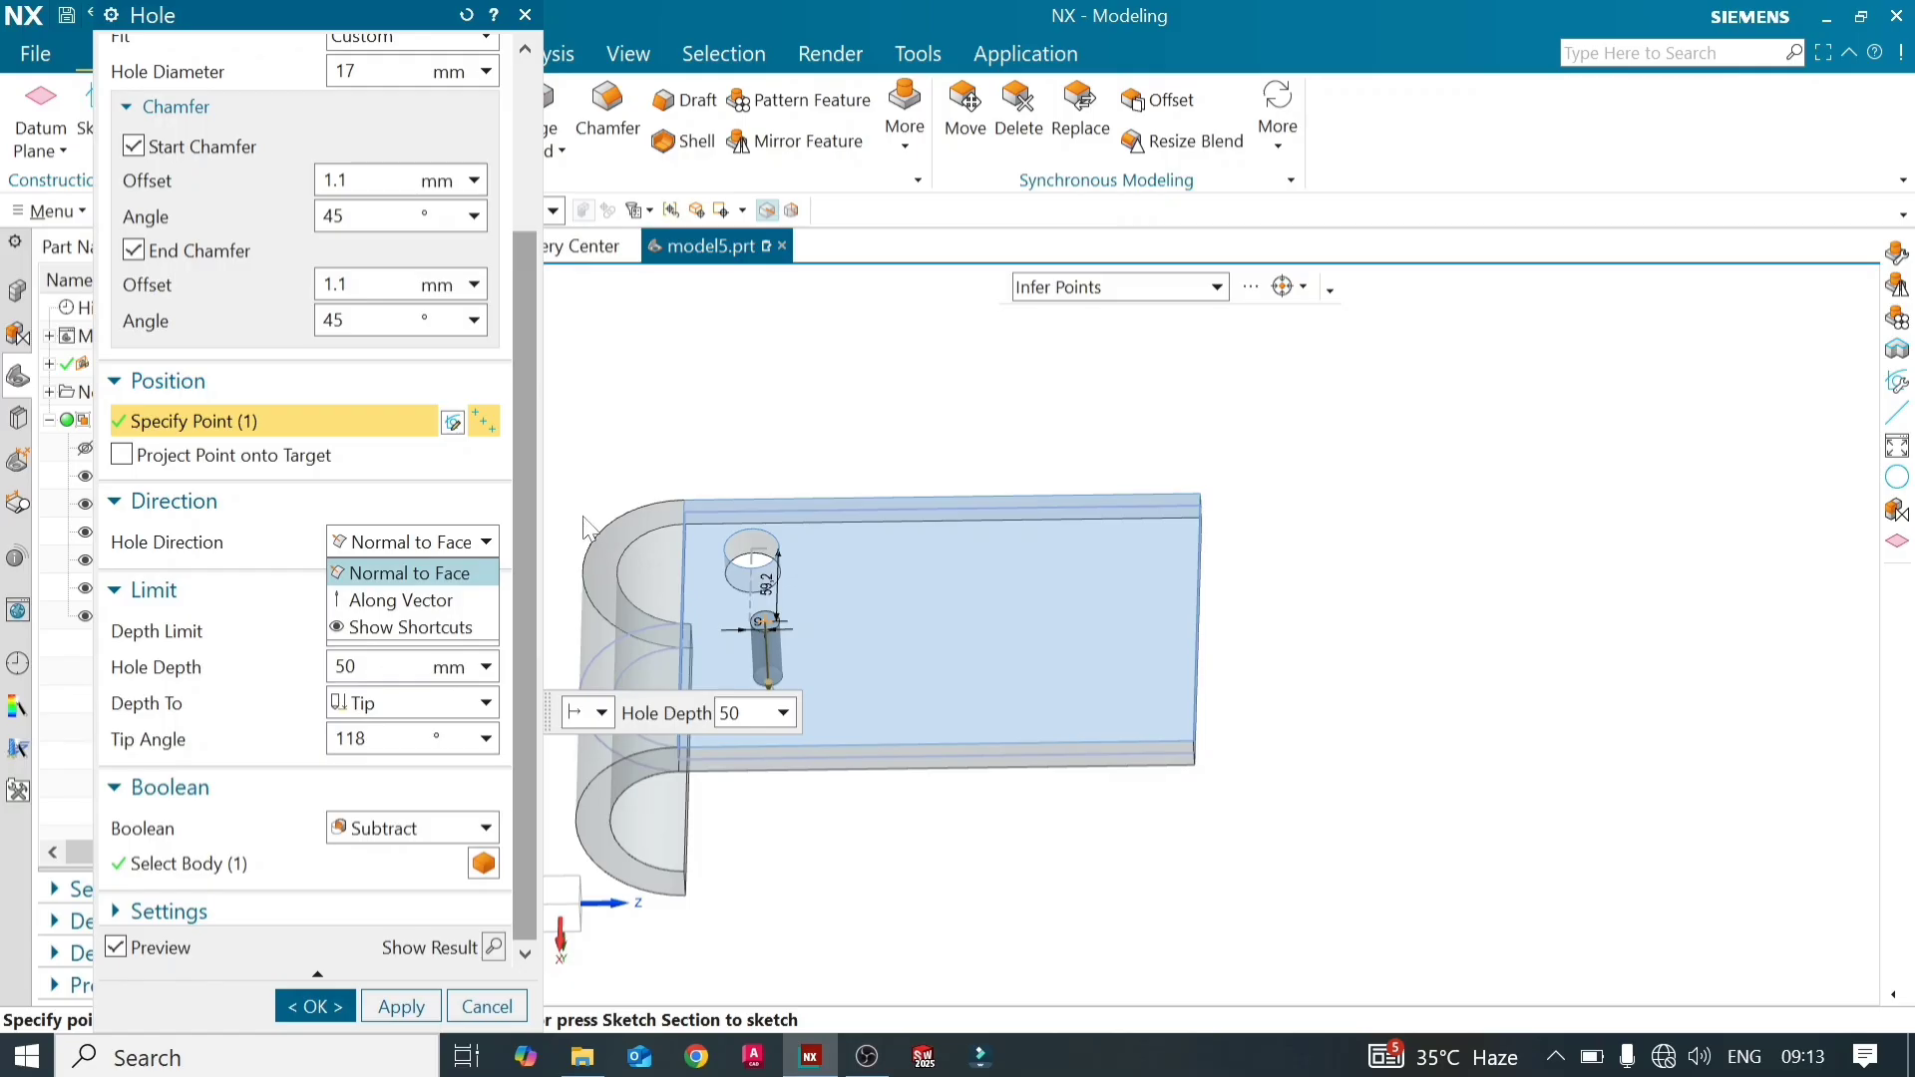
left_click(458, 594)
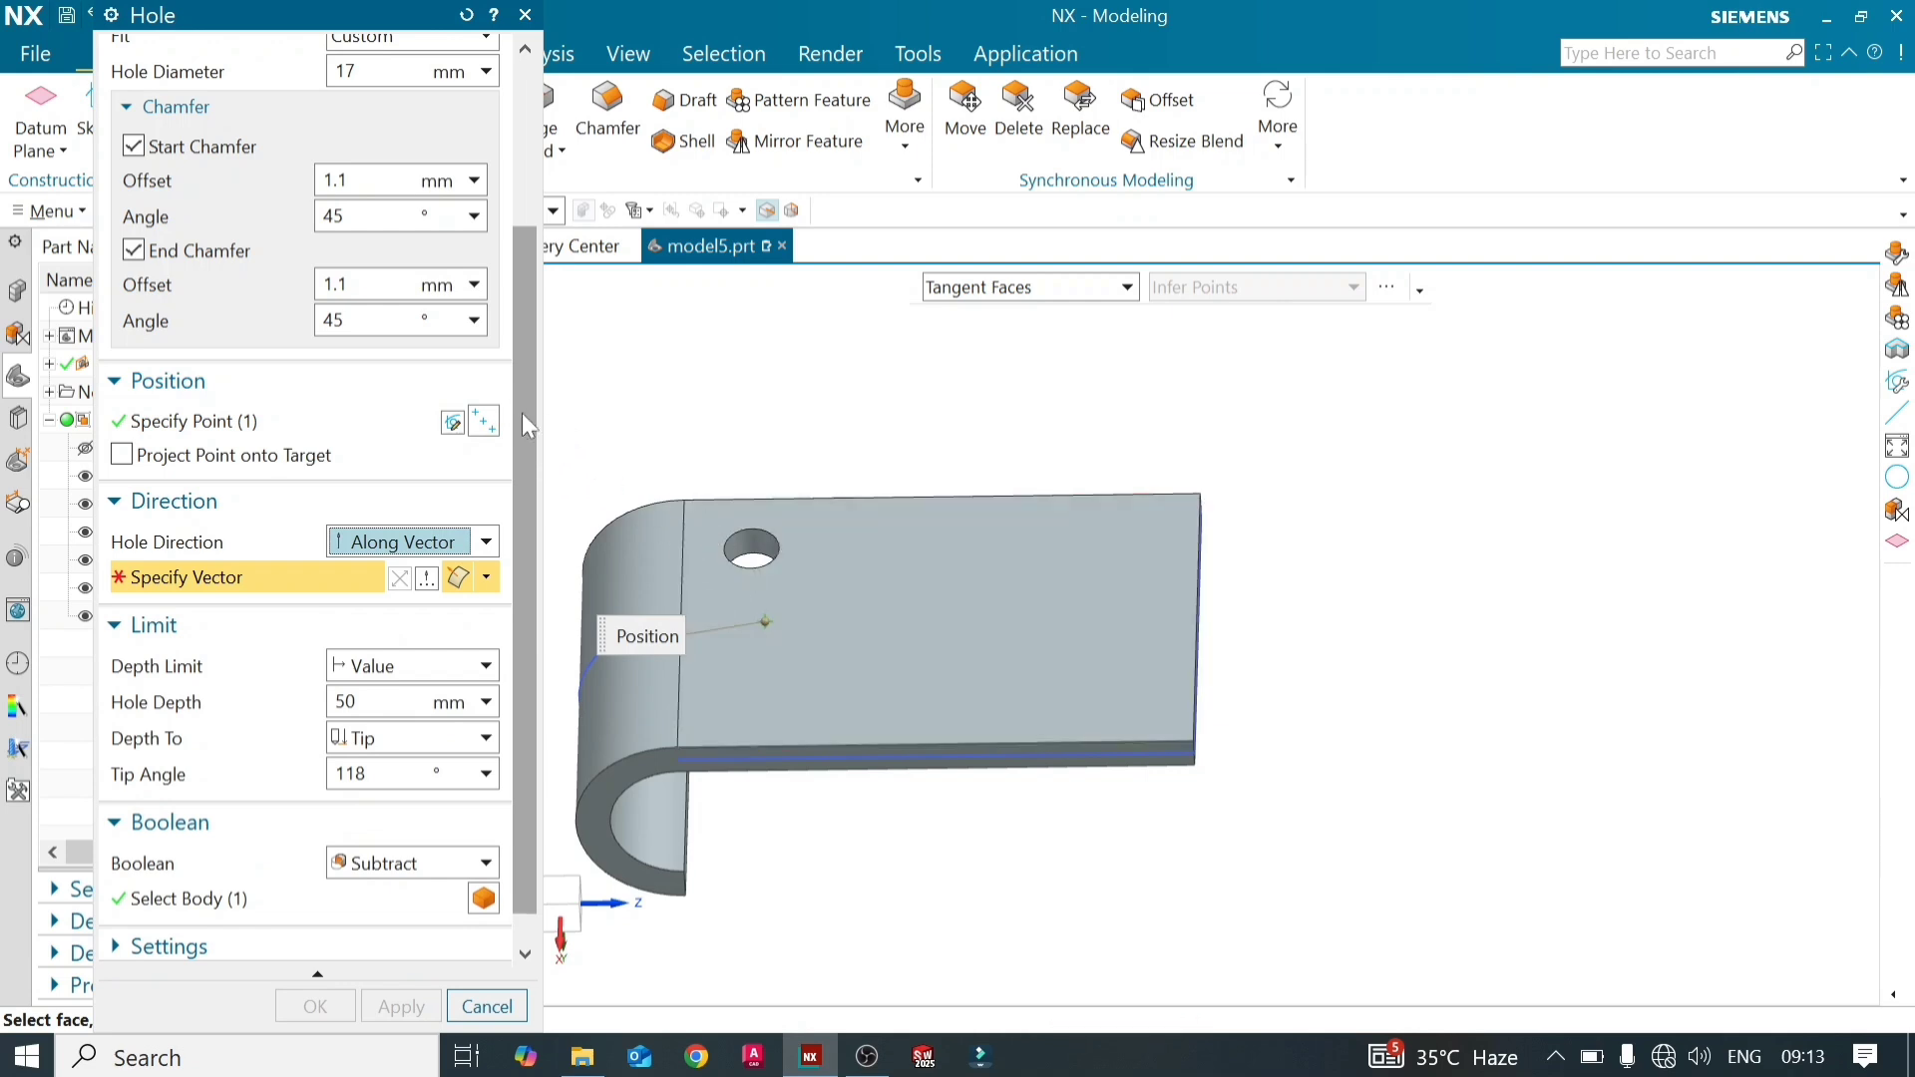
key("Escape")
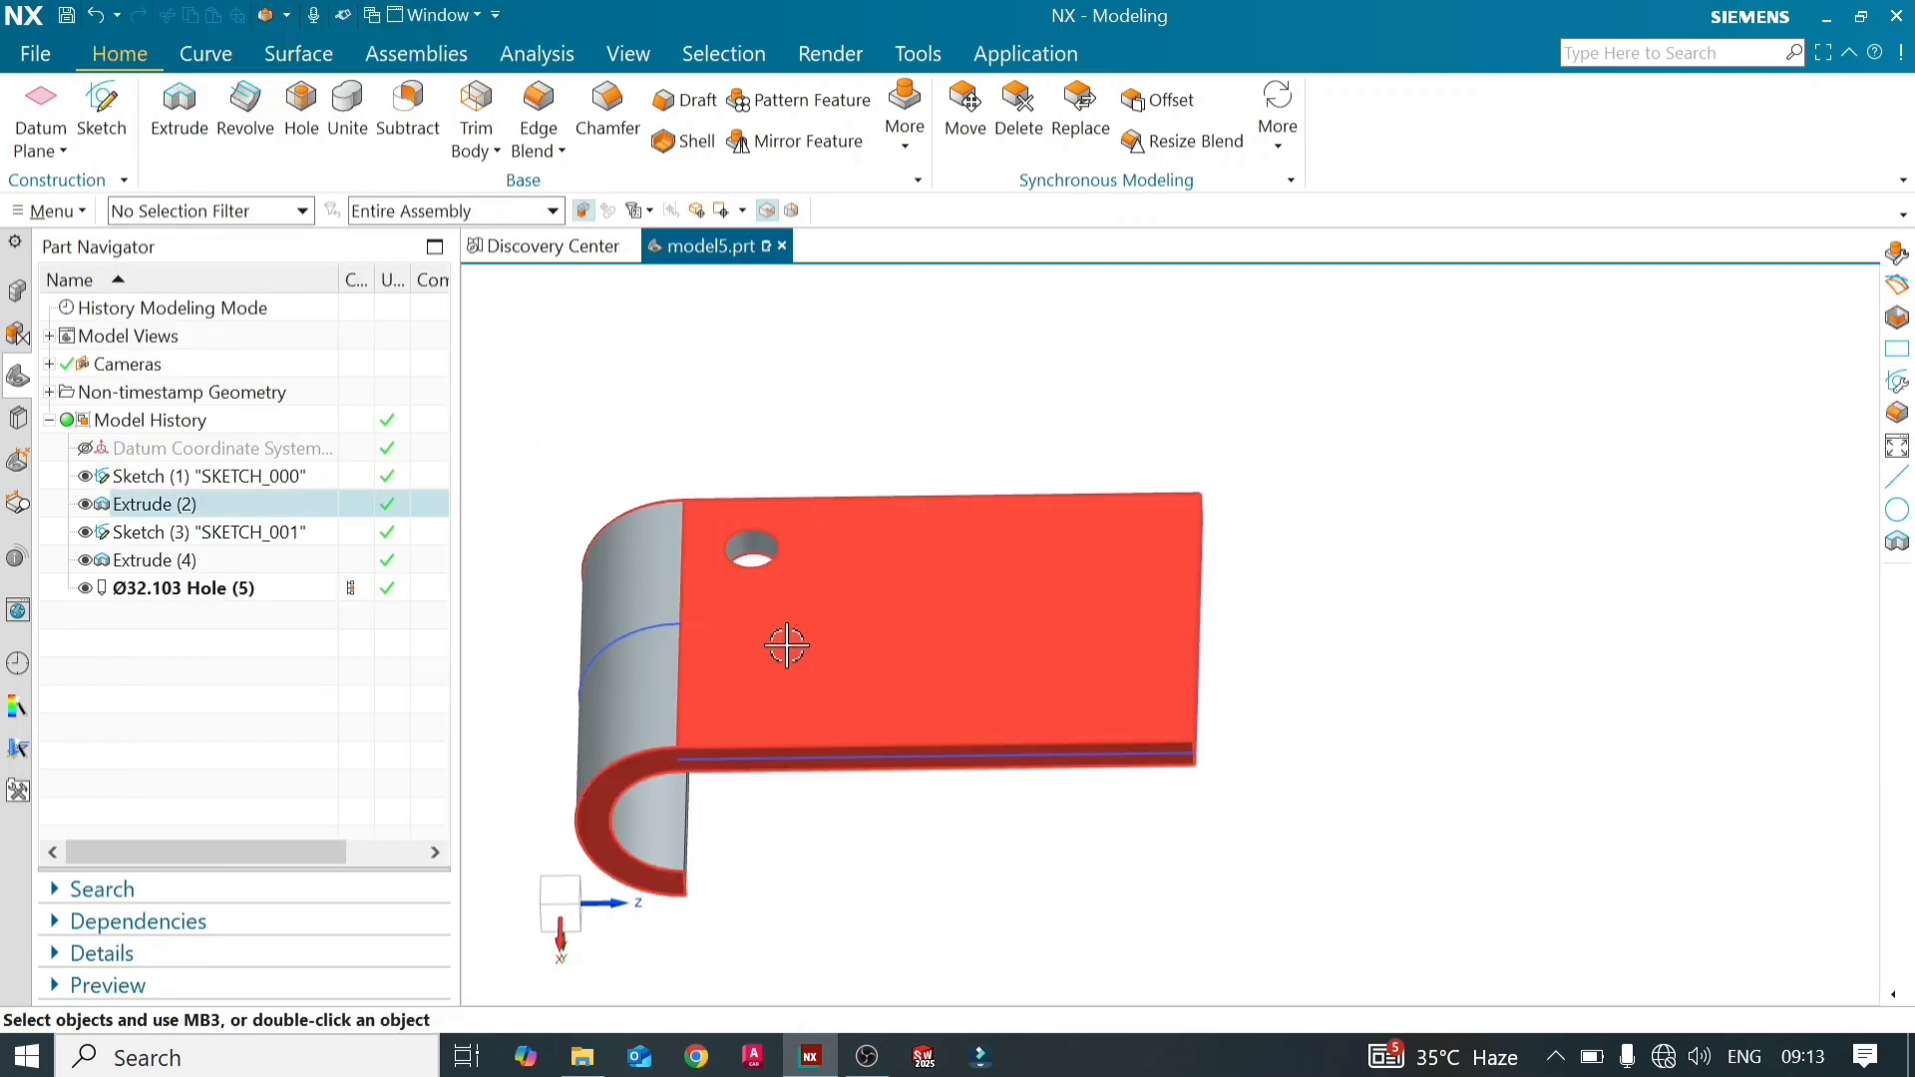
Sketch a slanted line crossing the plate's thickness on the part's hook-shaped side face and finish the sketch
left_click(101, 110)
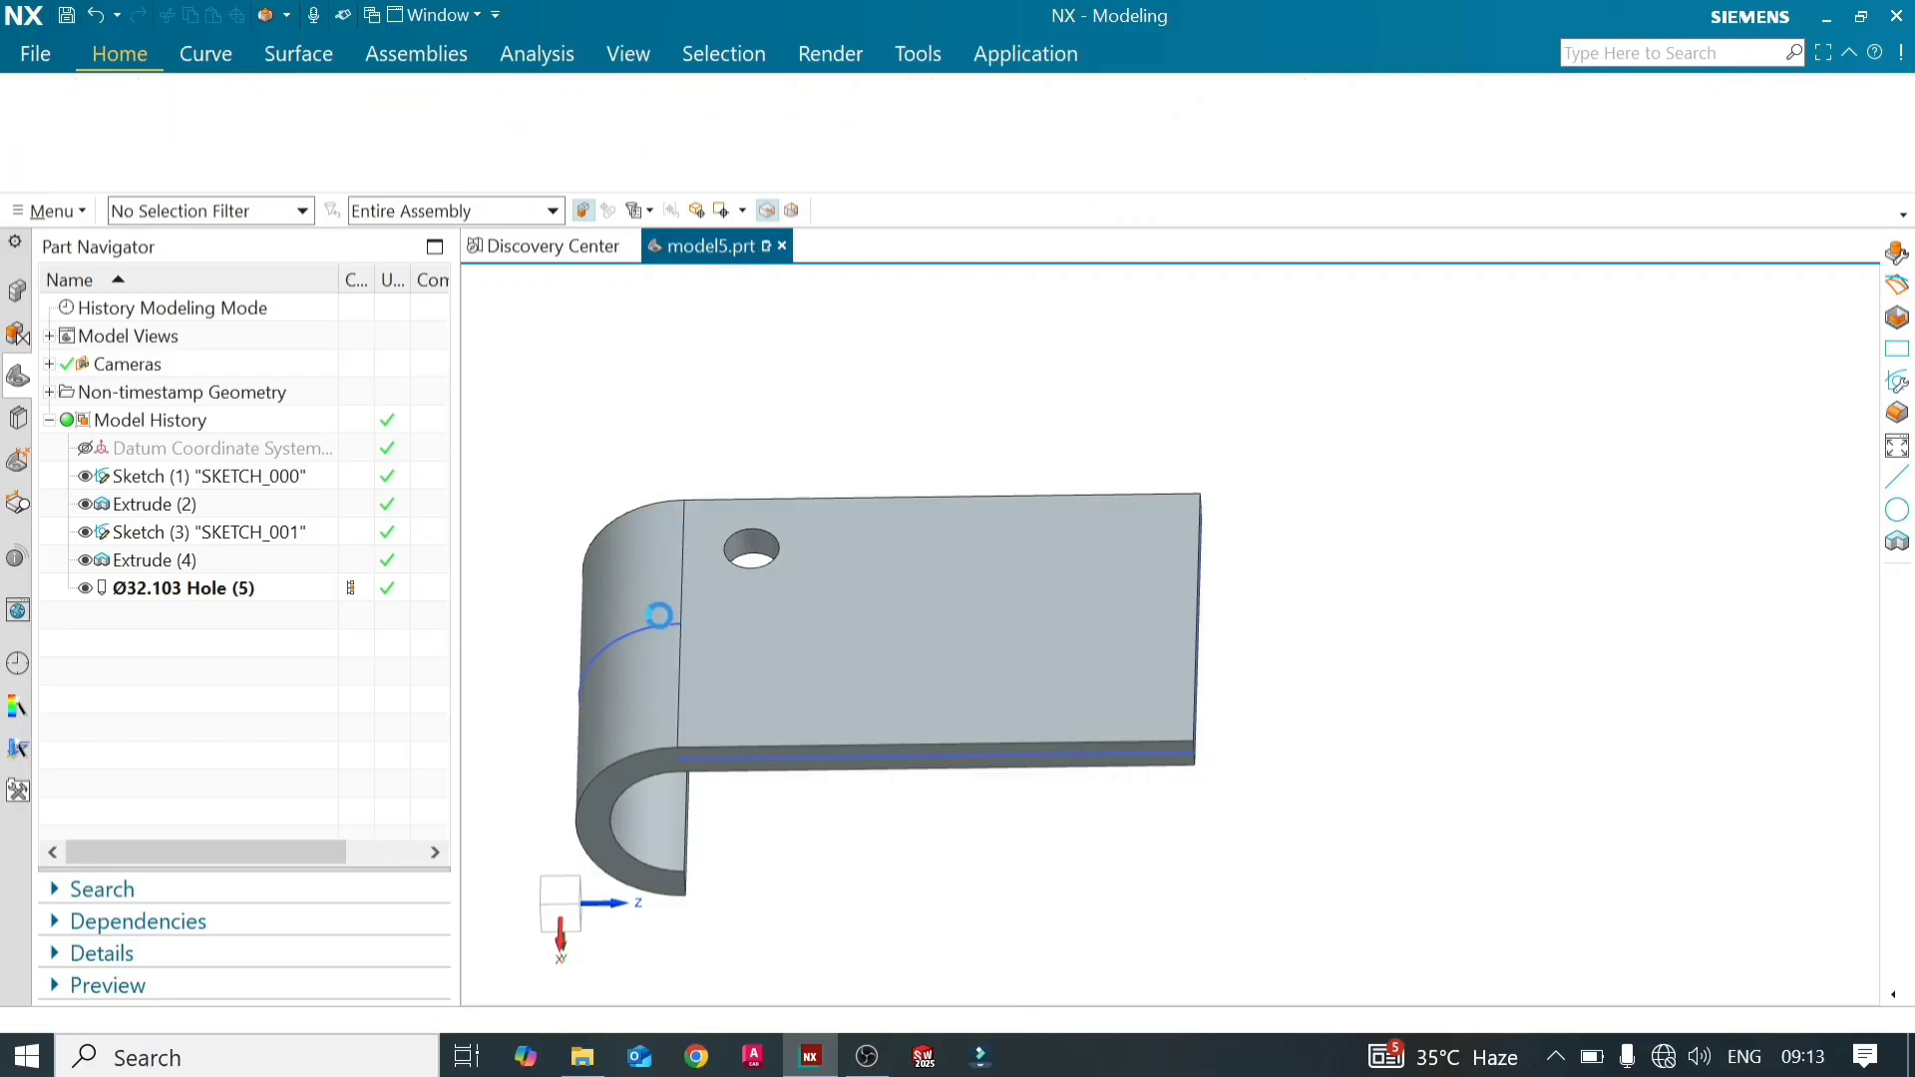
left_click(883, 769)
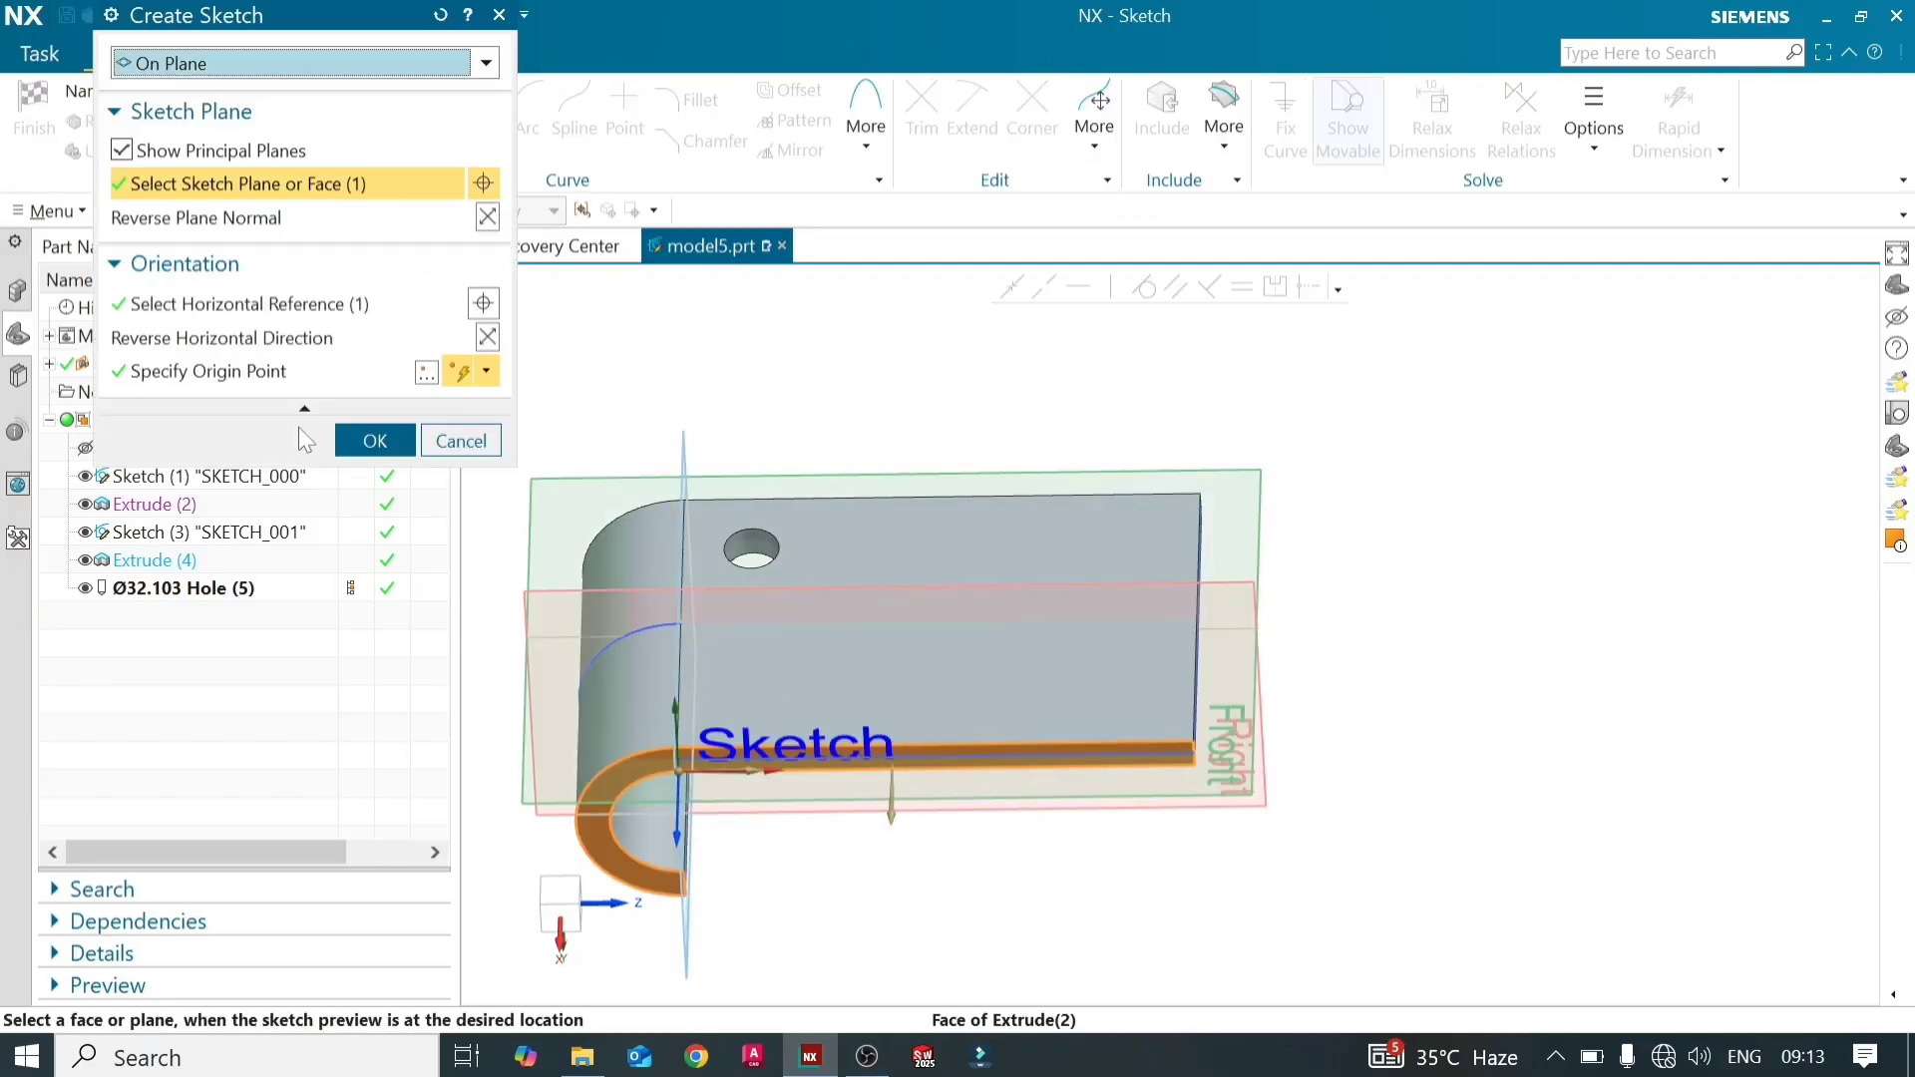
left_click(351, 442)
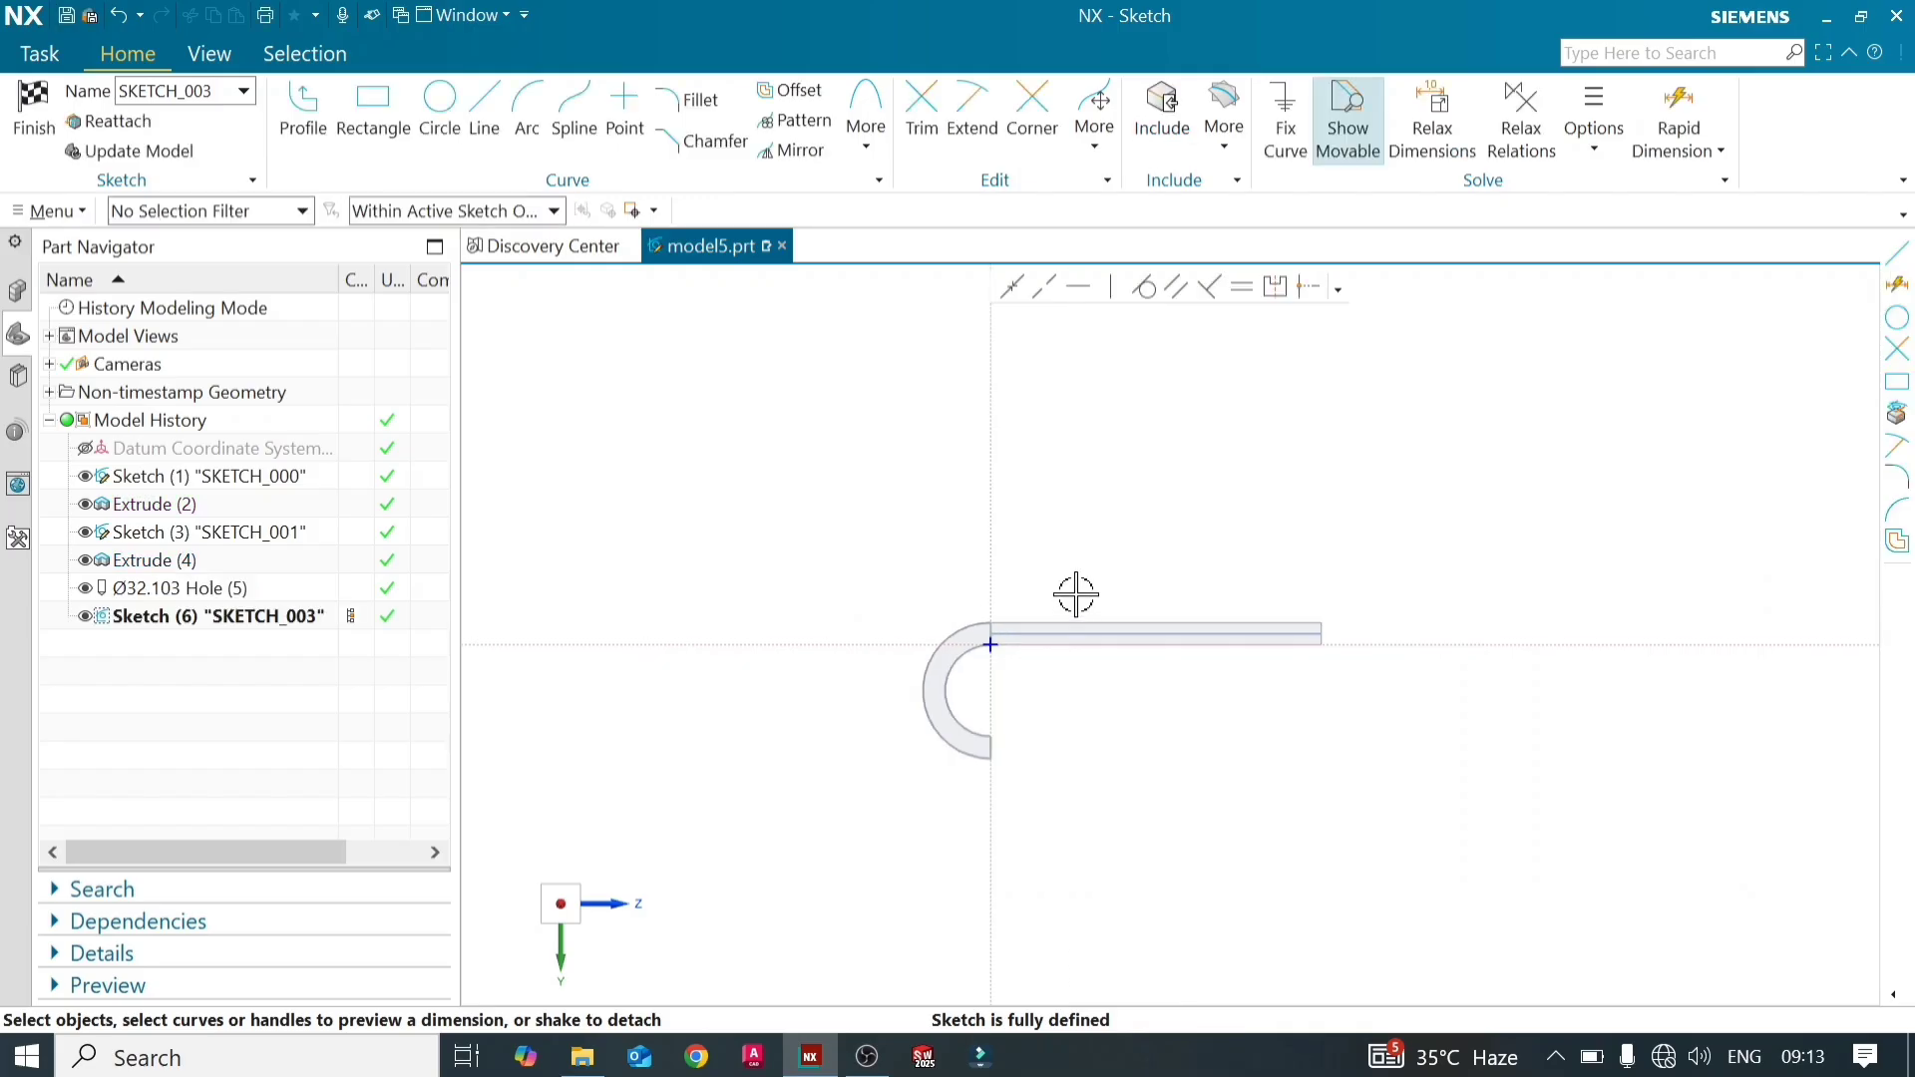
left_click(484, 112)
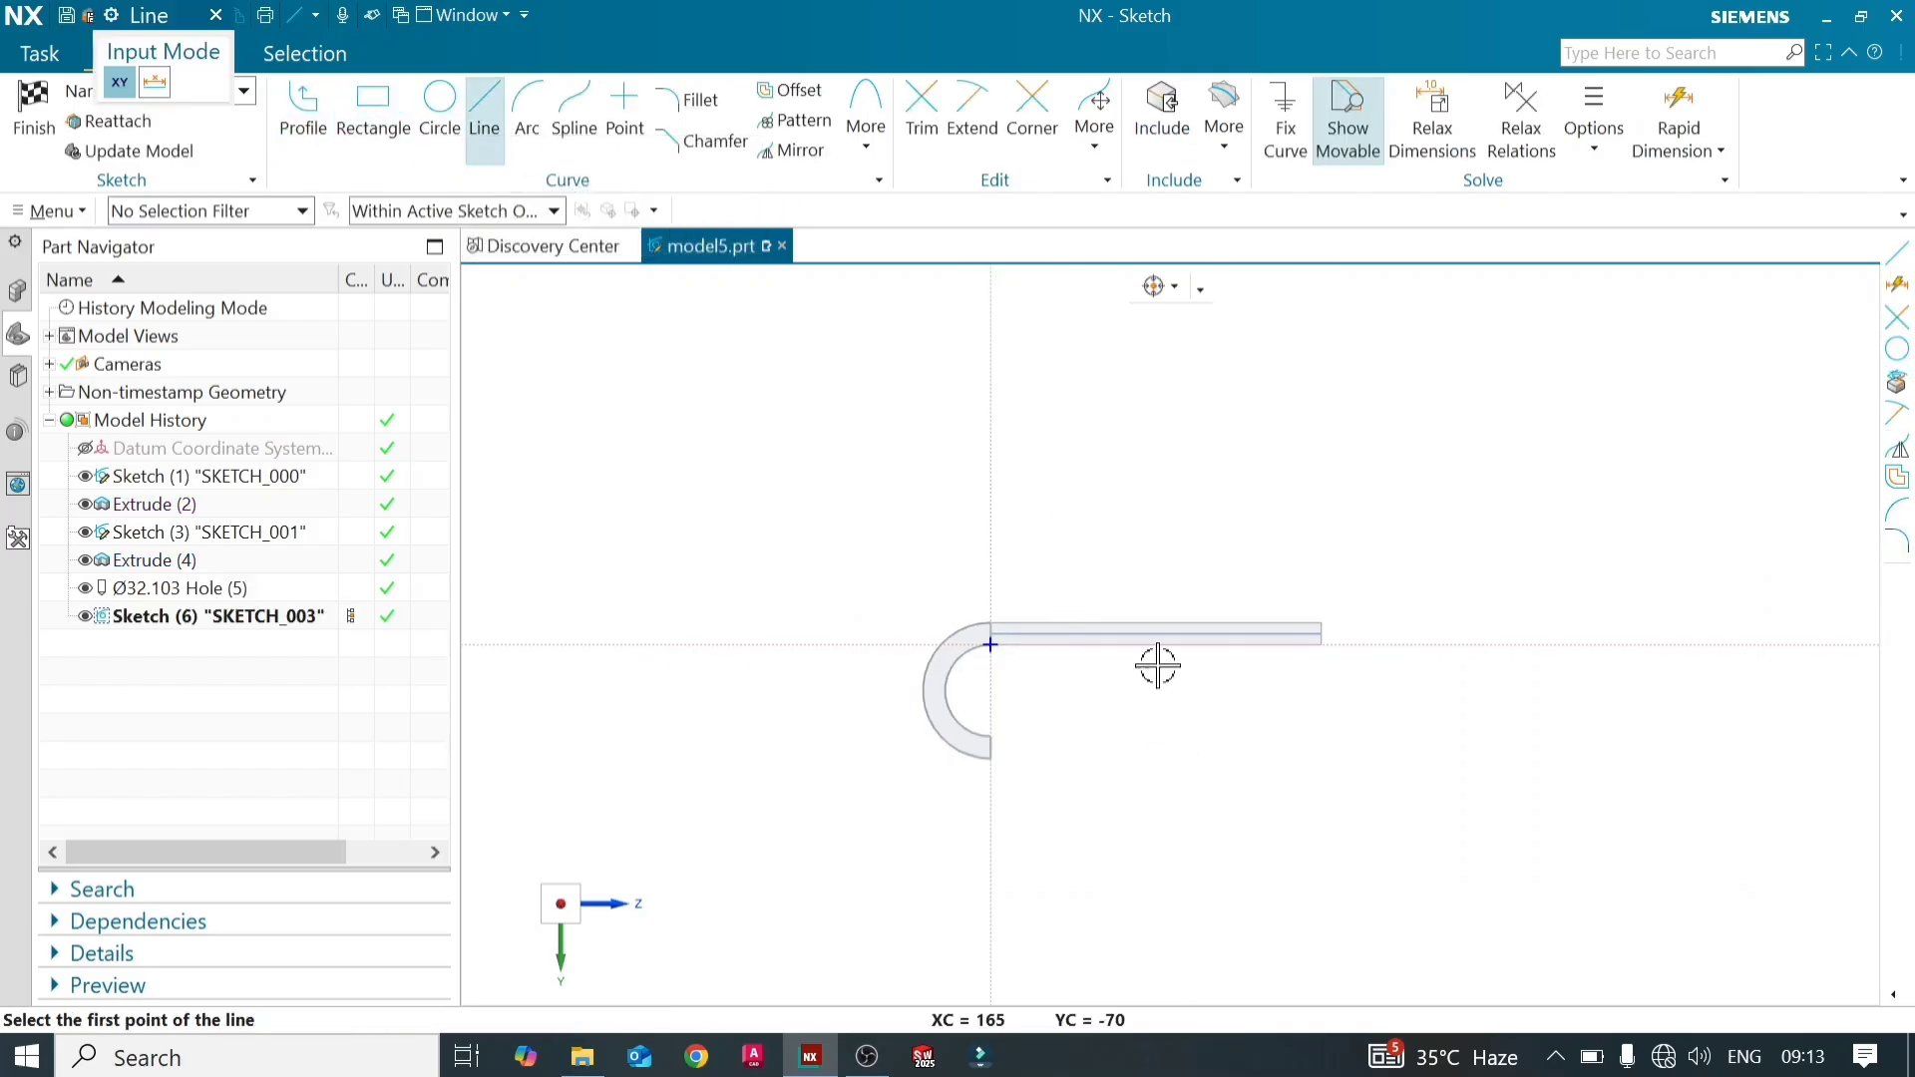
left_click(1196, 600)
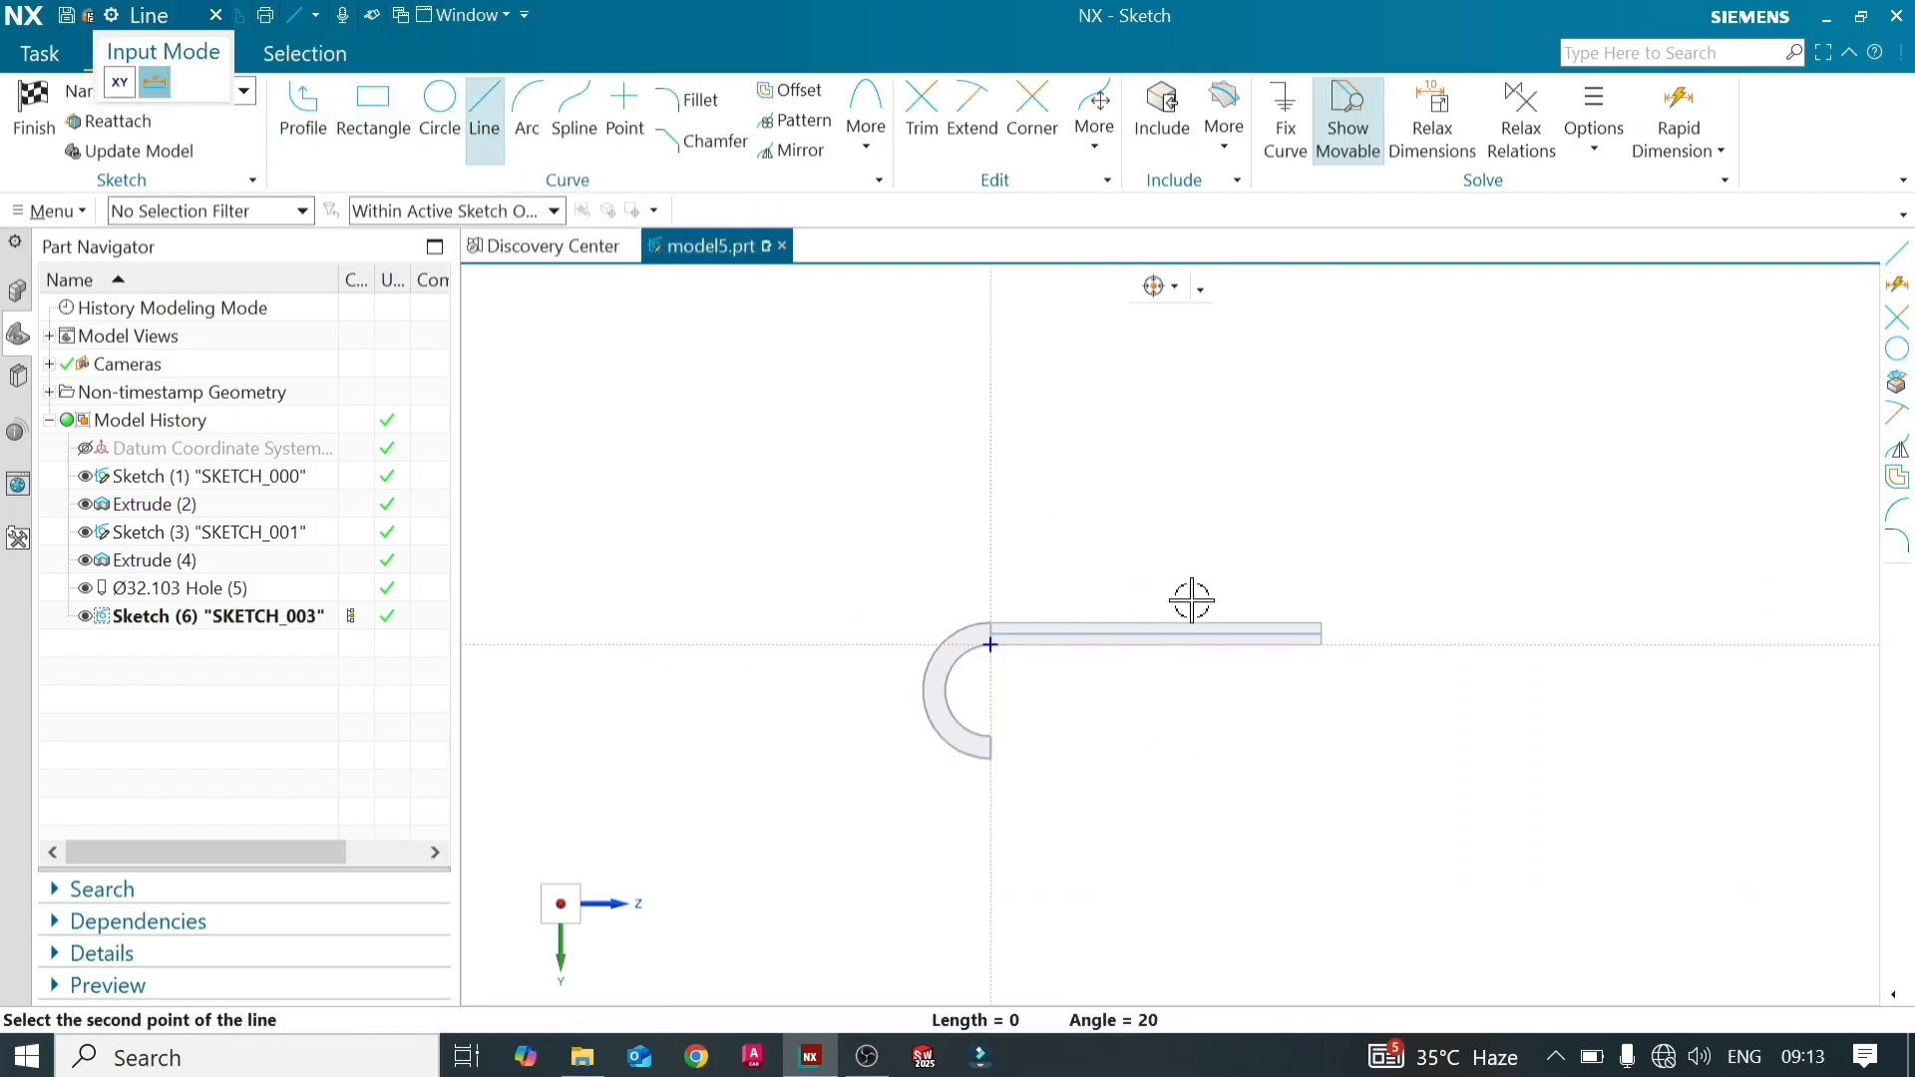
left_click(1140, 646)
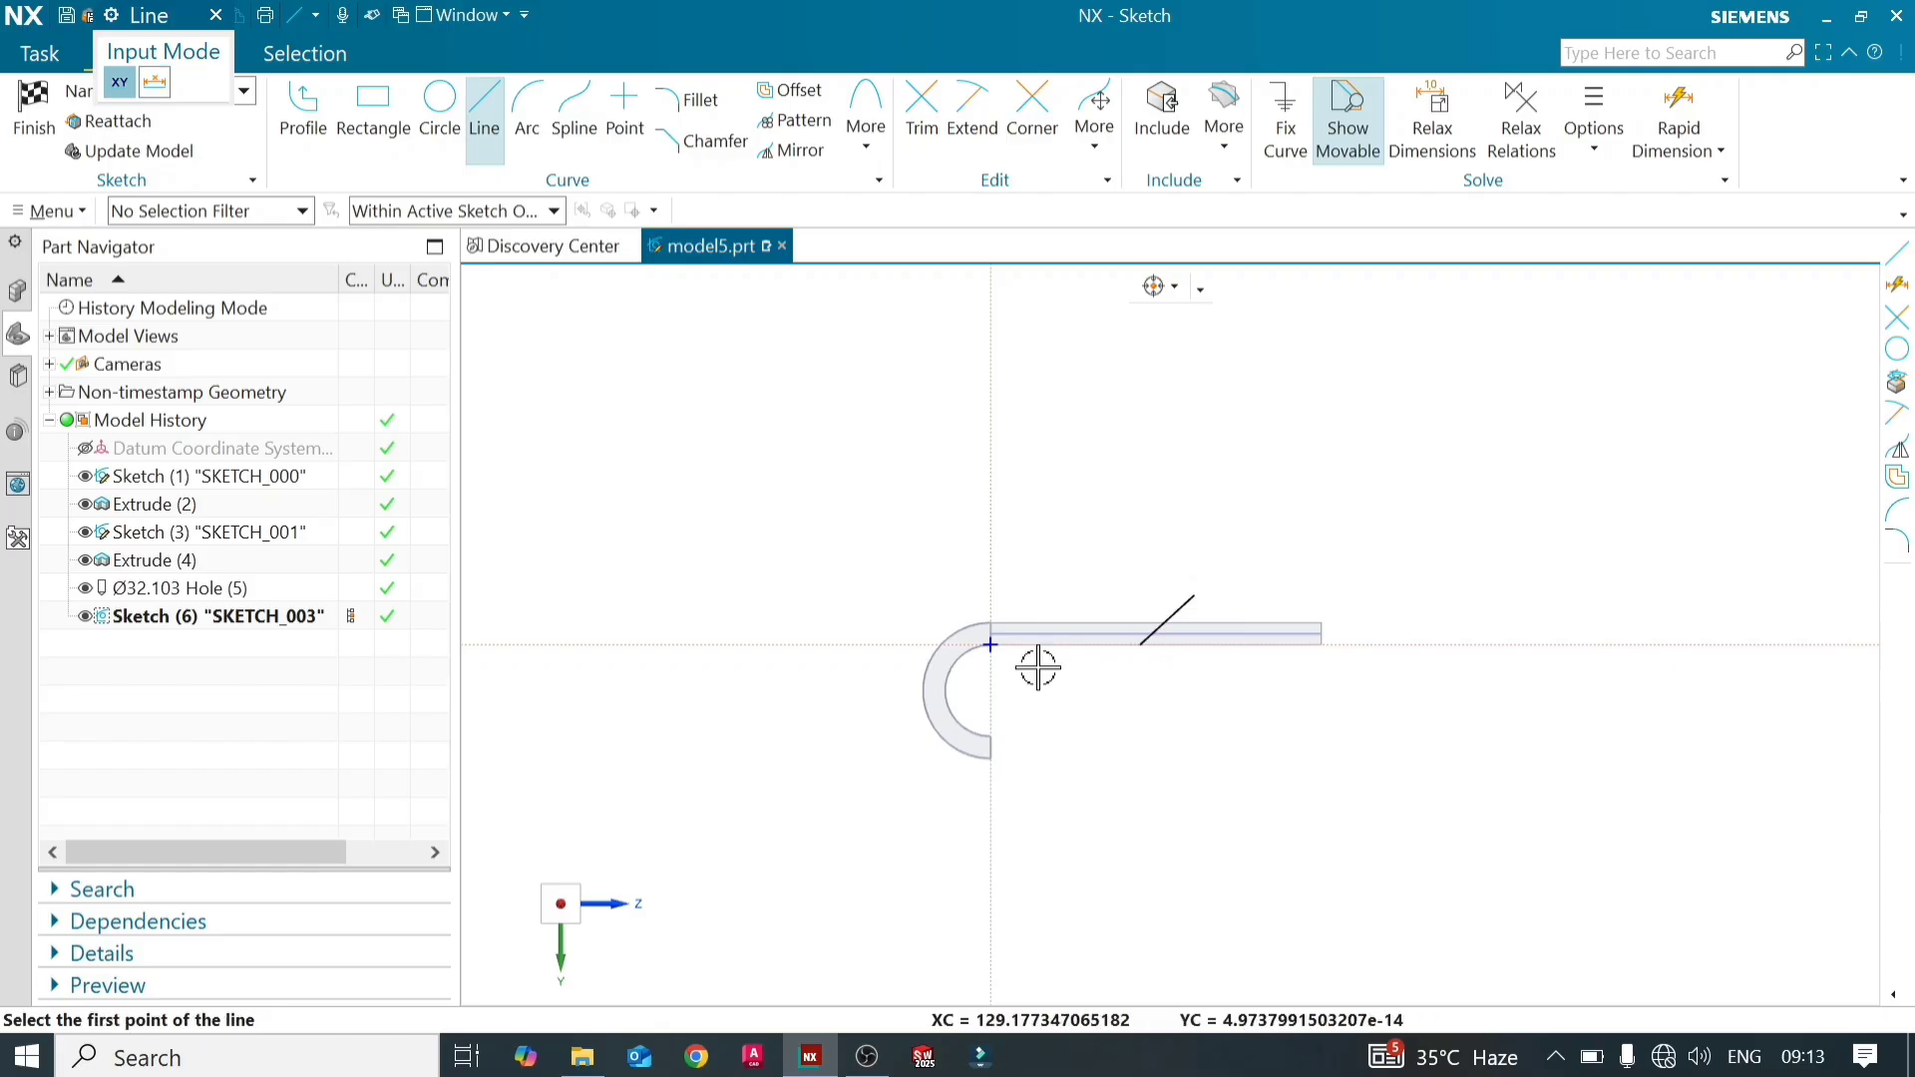
left_click(33, 112)
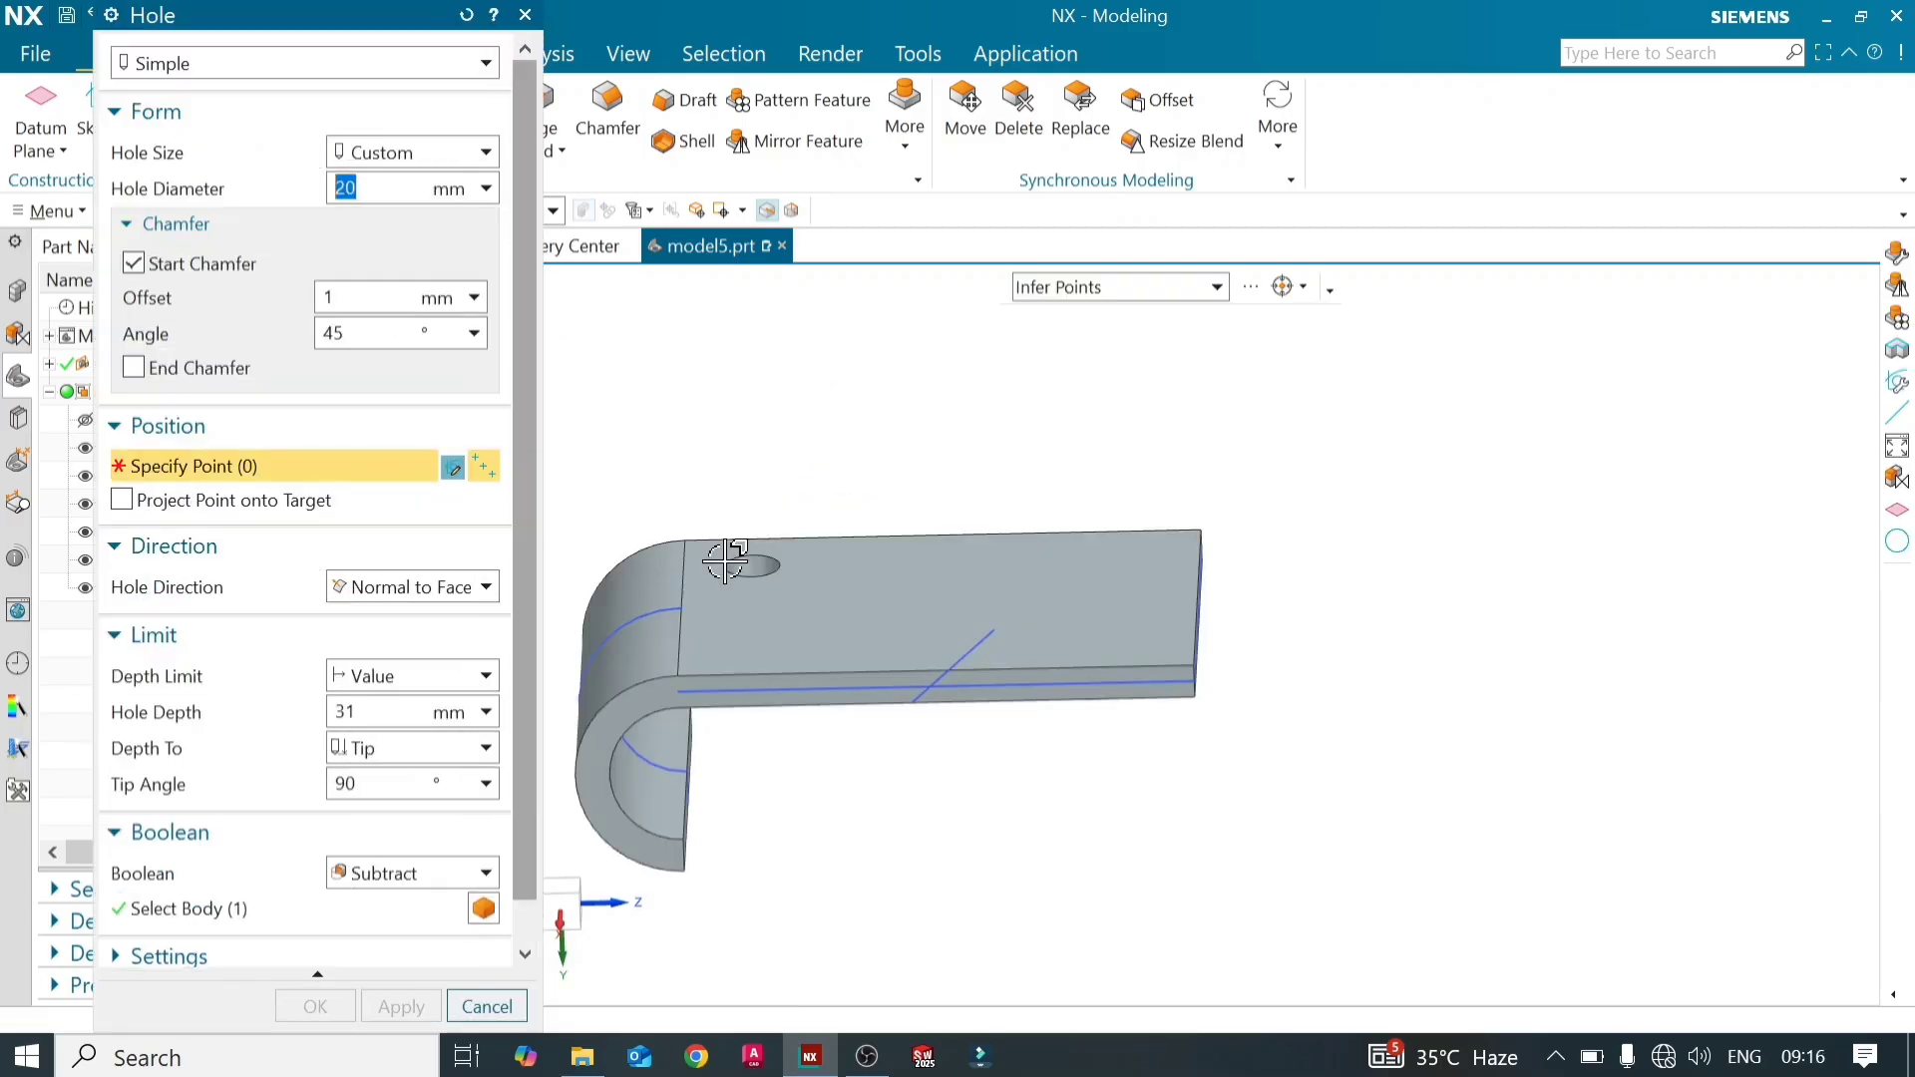
Place a 20 mm simple hole, 60 mm deep, on the plate's large face and direct it along the slanted sketch line
left_click(913, 602)
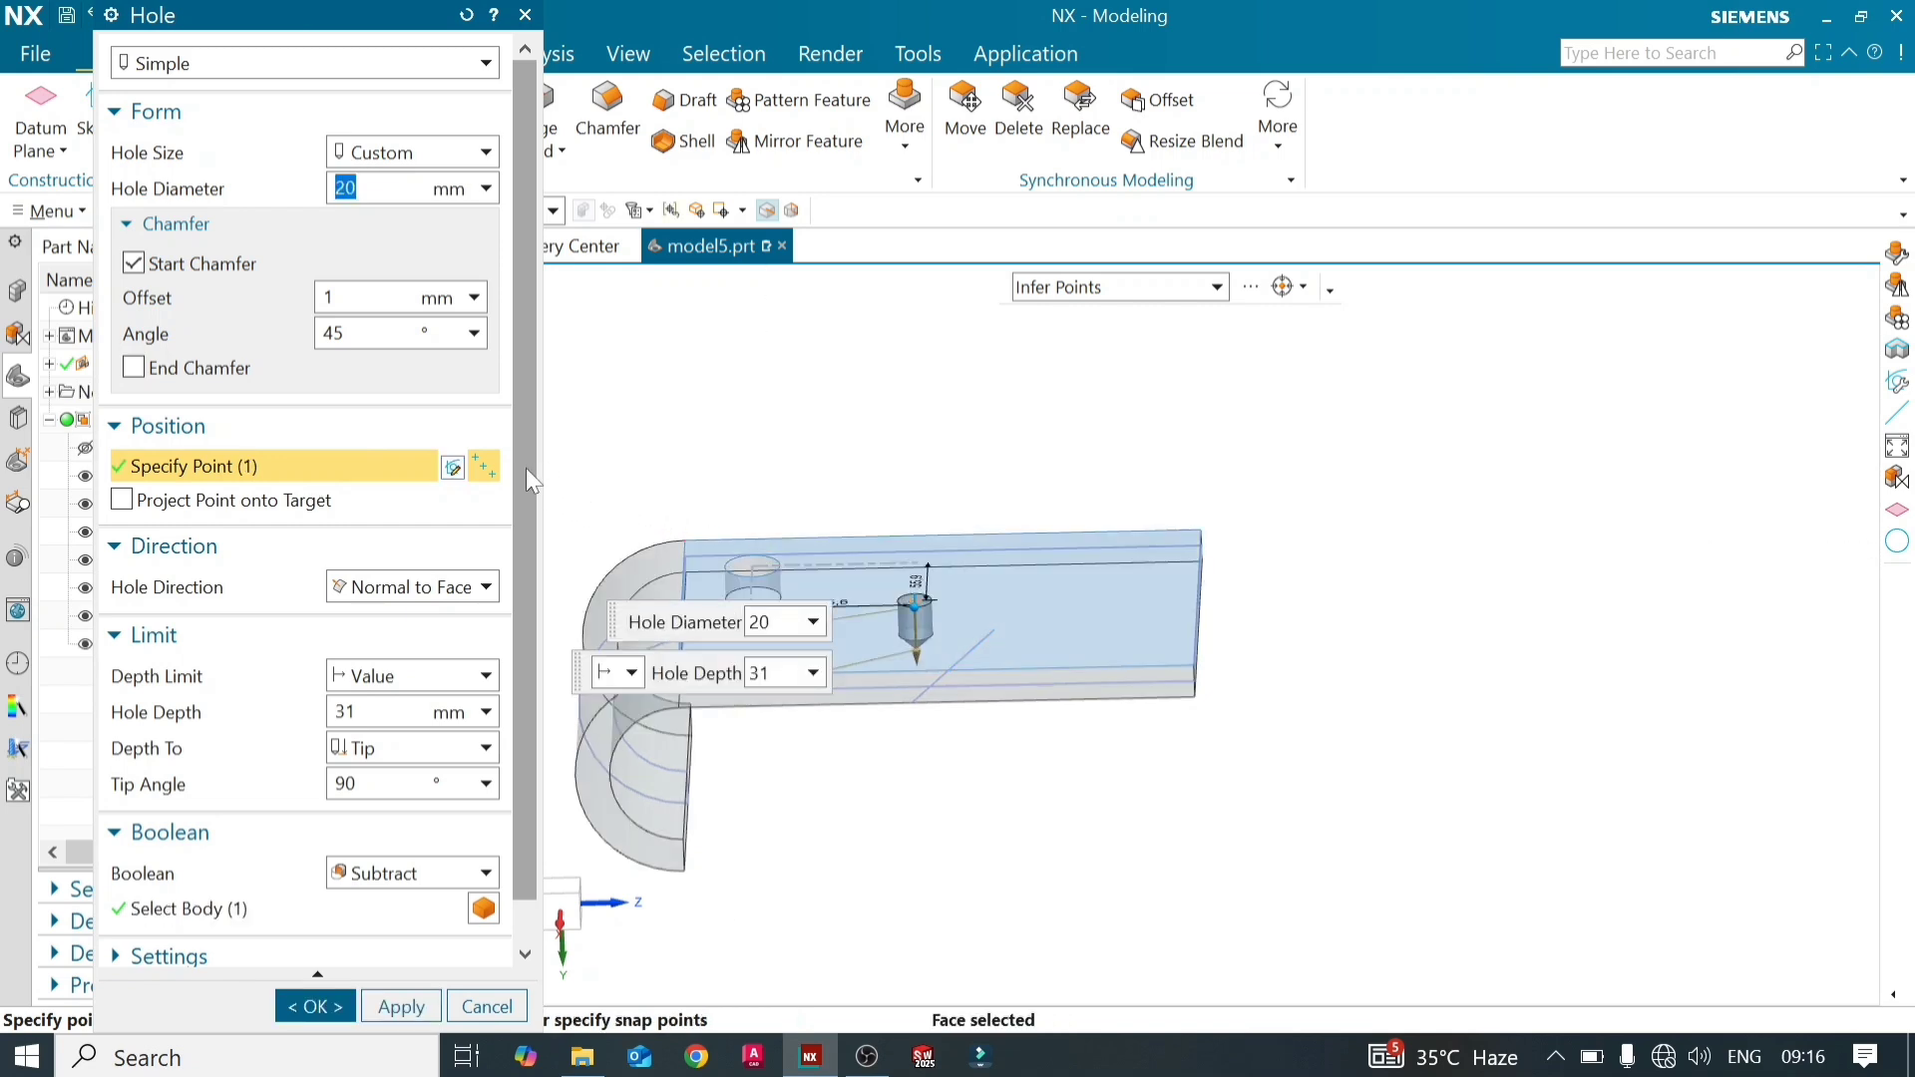
scroll(525, 531, "down", 1)
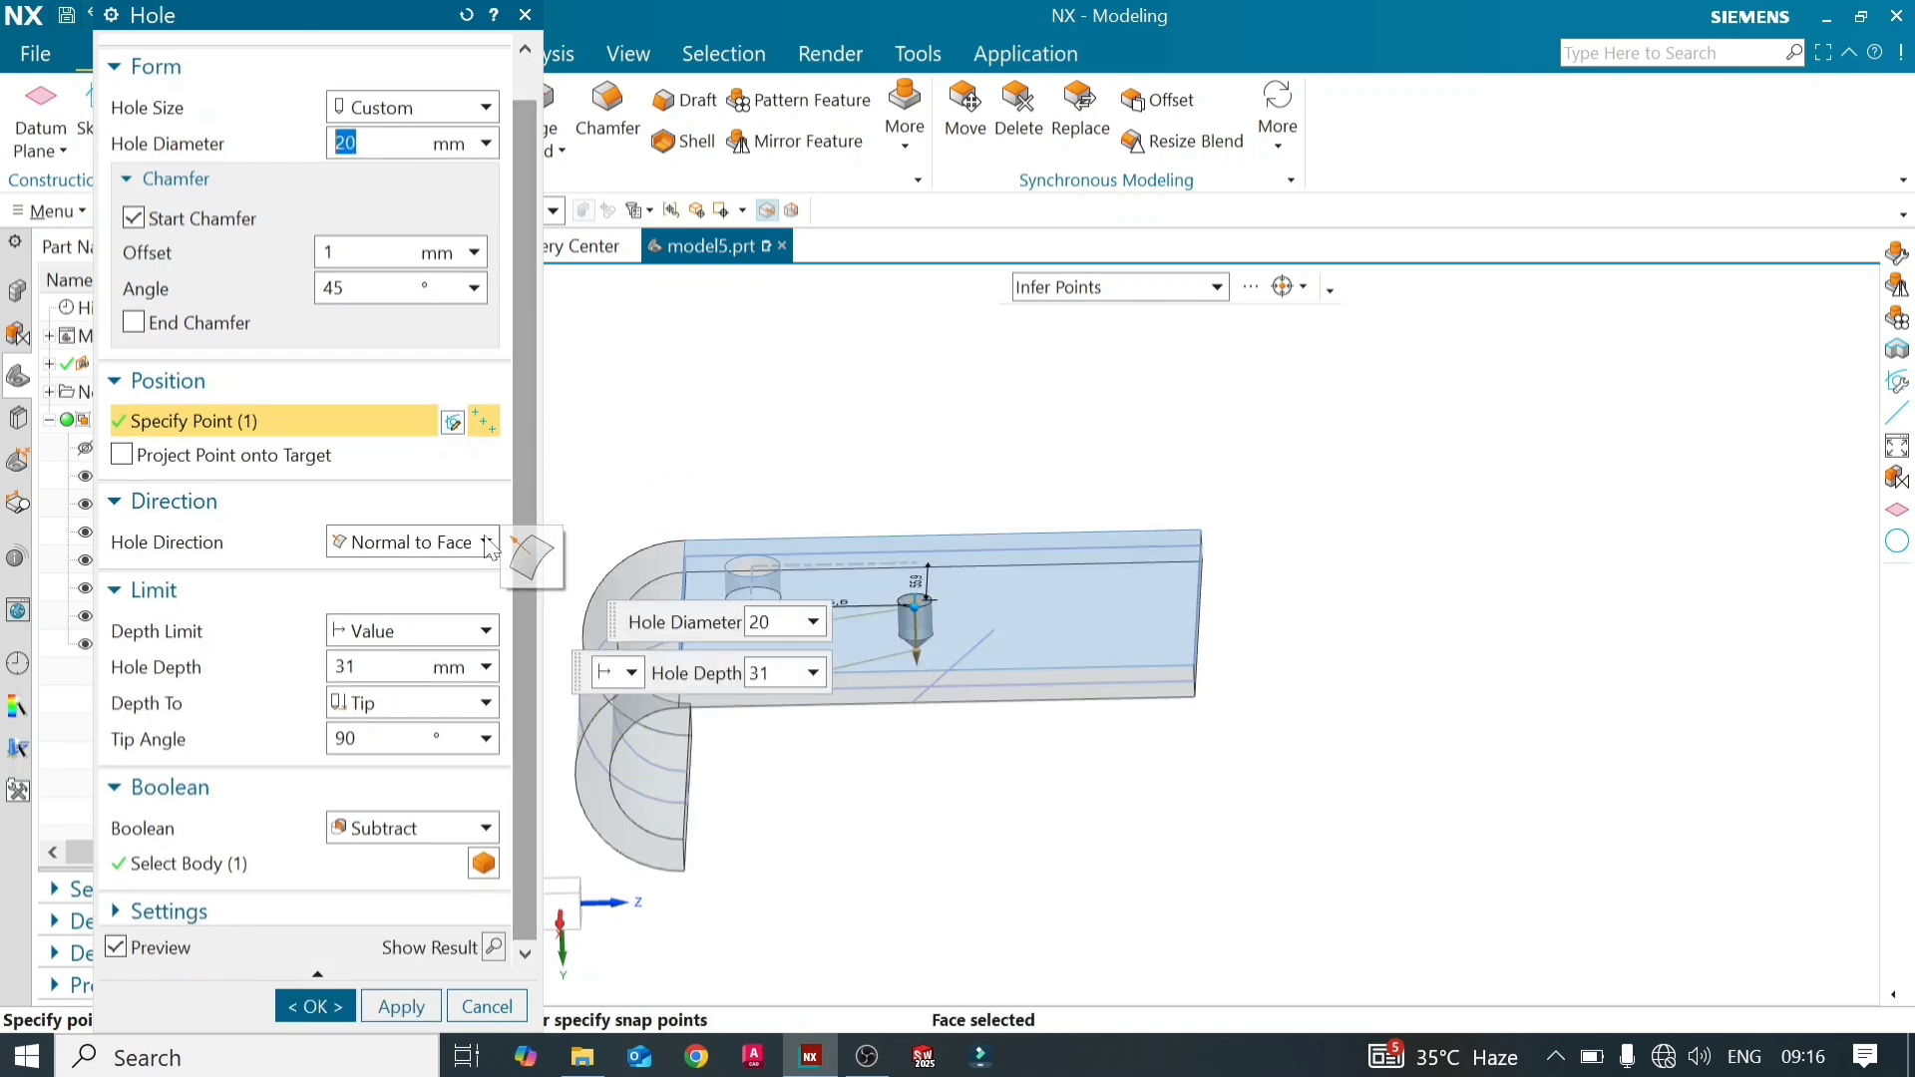
left_click(487, 544)
left_click(436, 599)
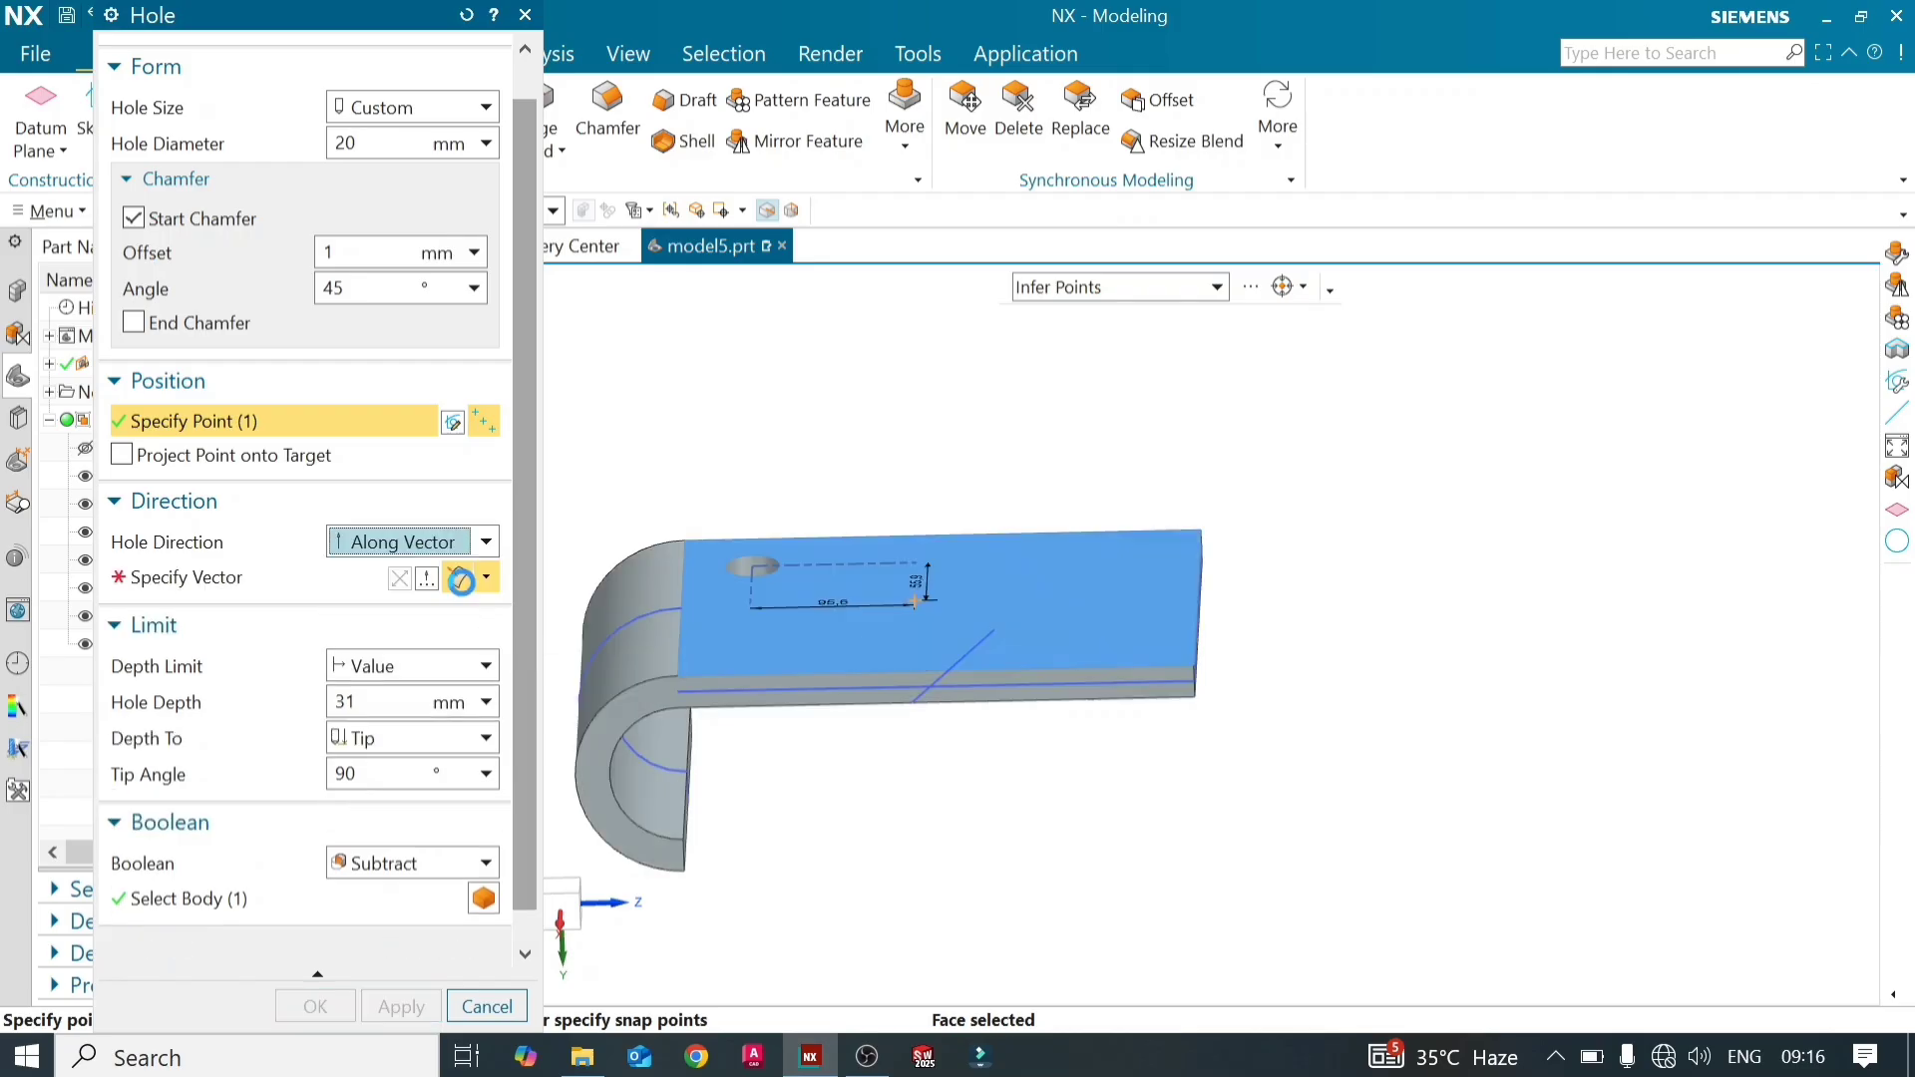
left_click(487, 579)
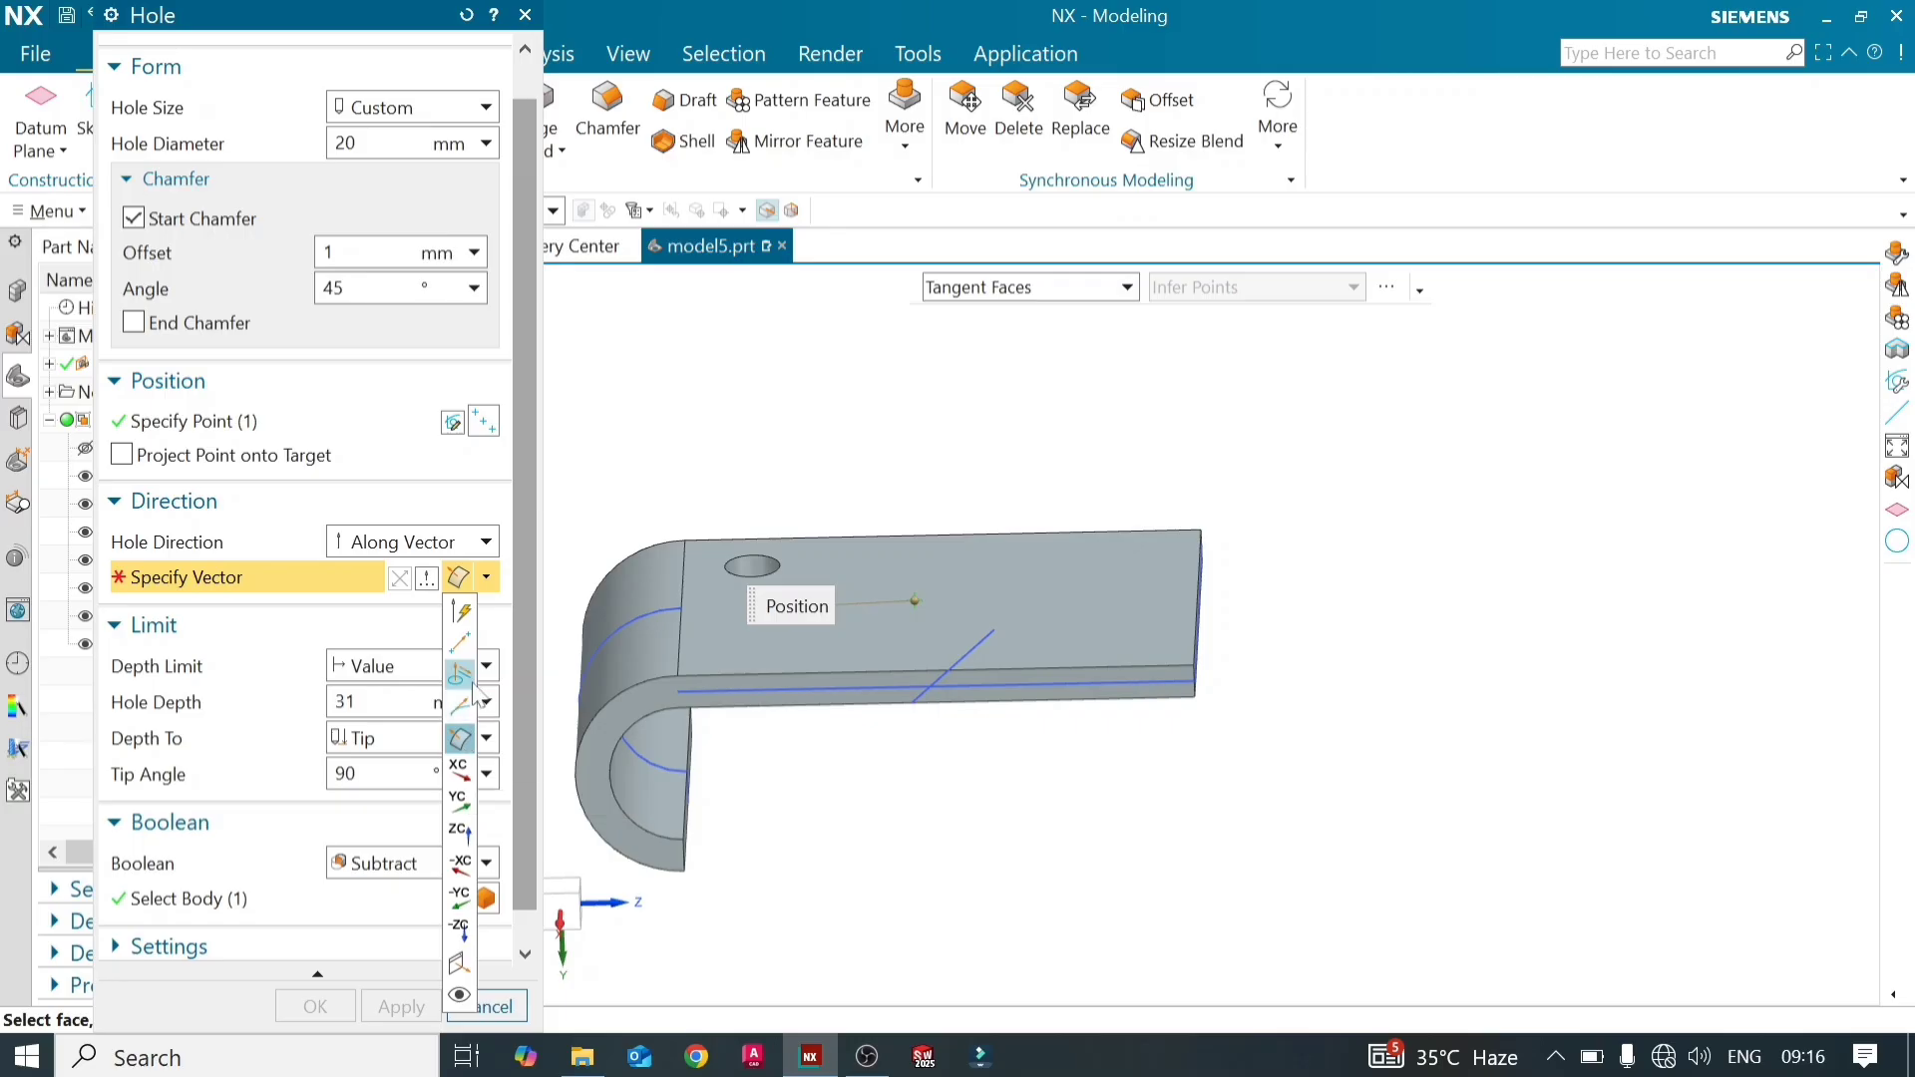
left_click(459, 621)
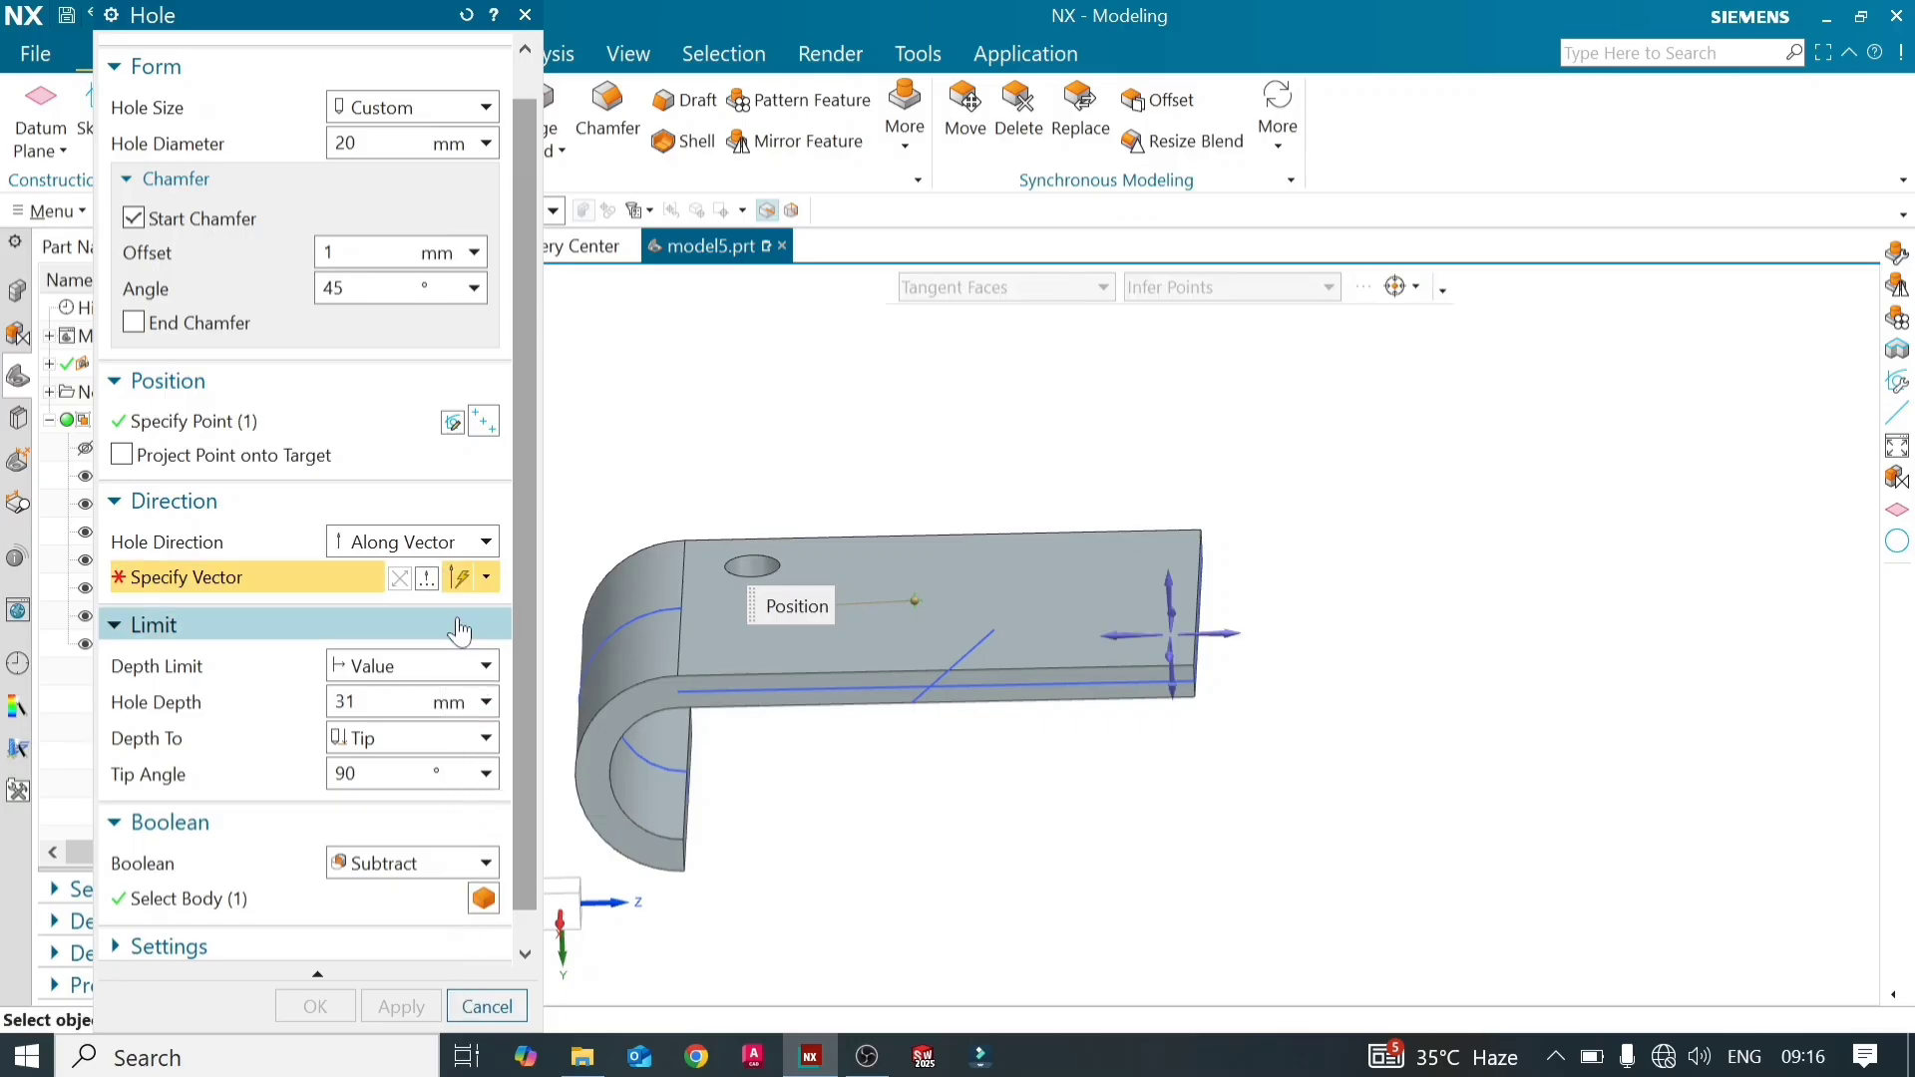
left_click(971, 650)
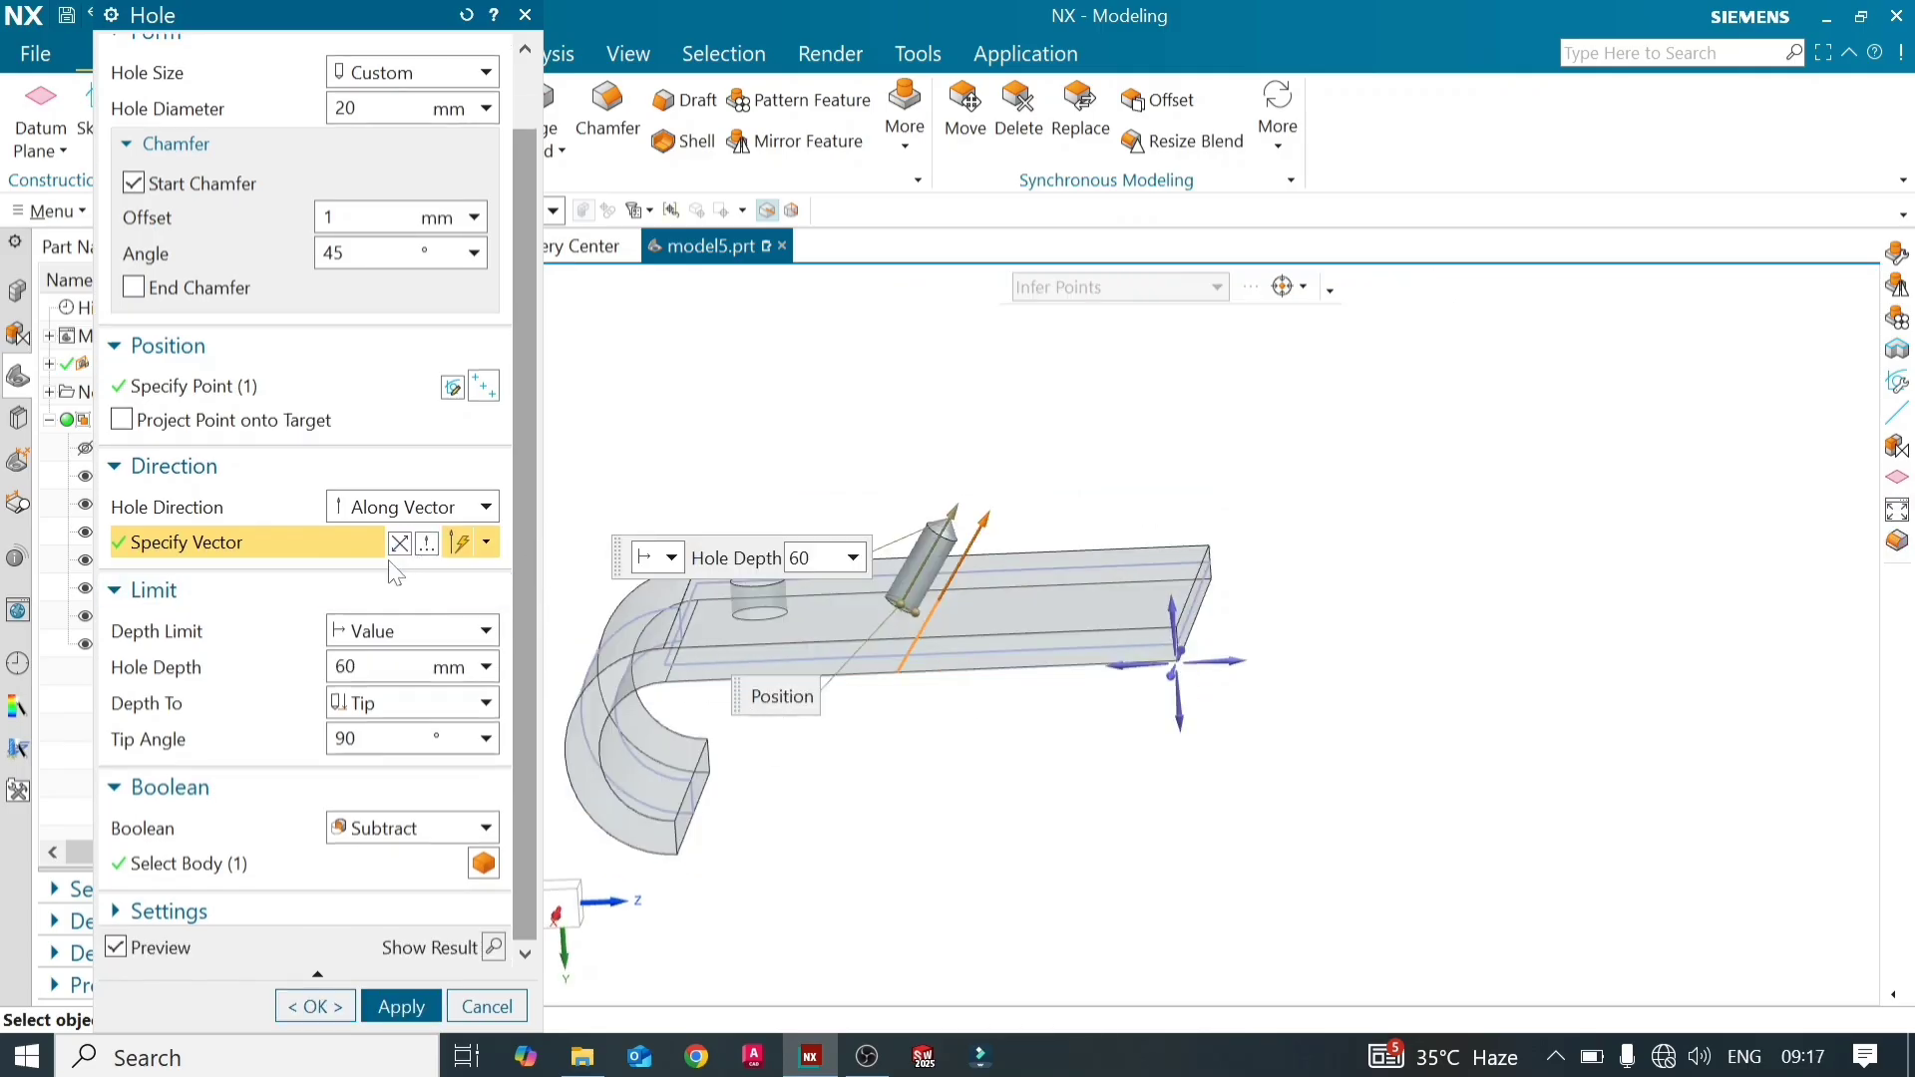
Reverse the angled hole's direction into the plate, inspect its result with a 15 mm diameter, and undo the hole
left_click(397, 544)
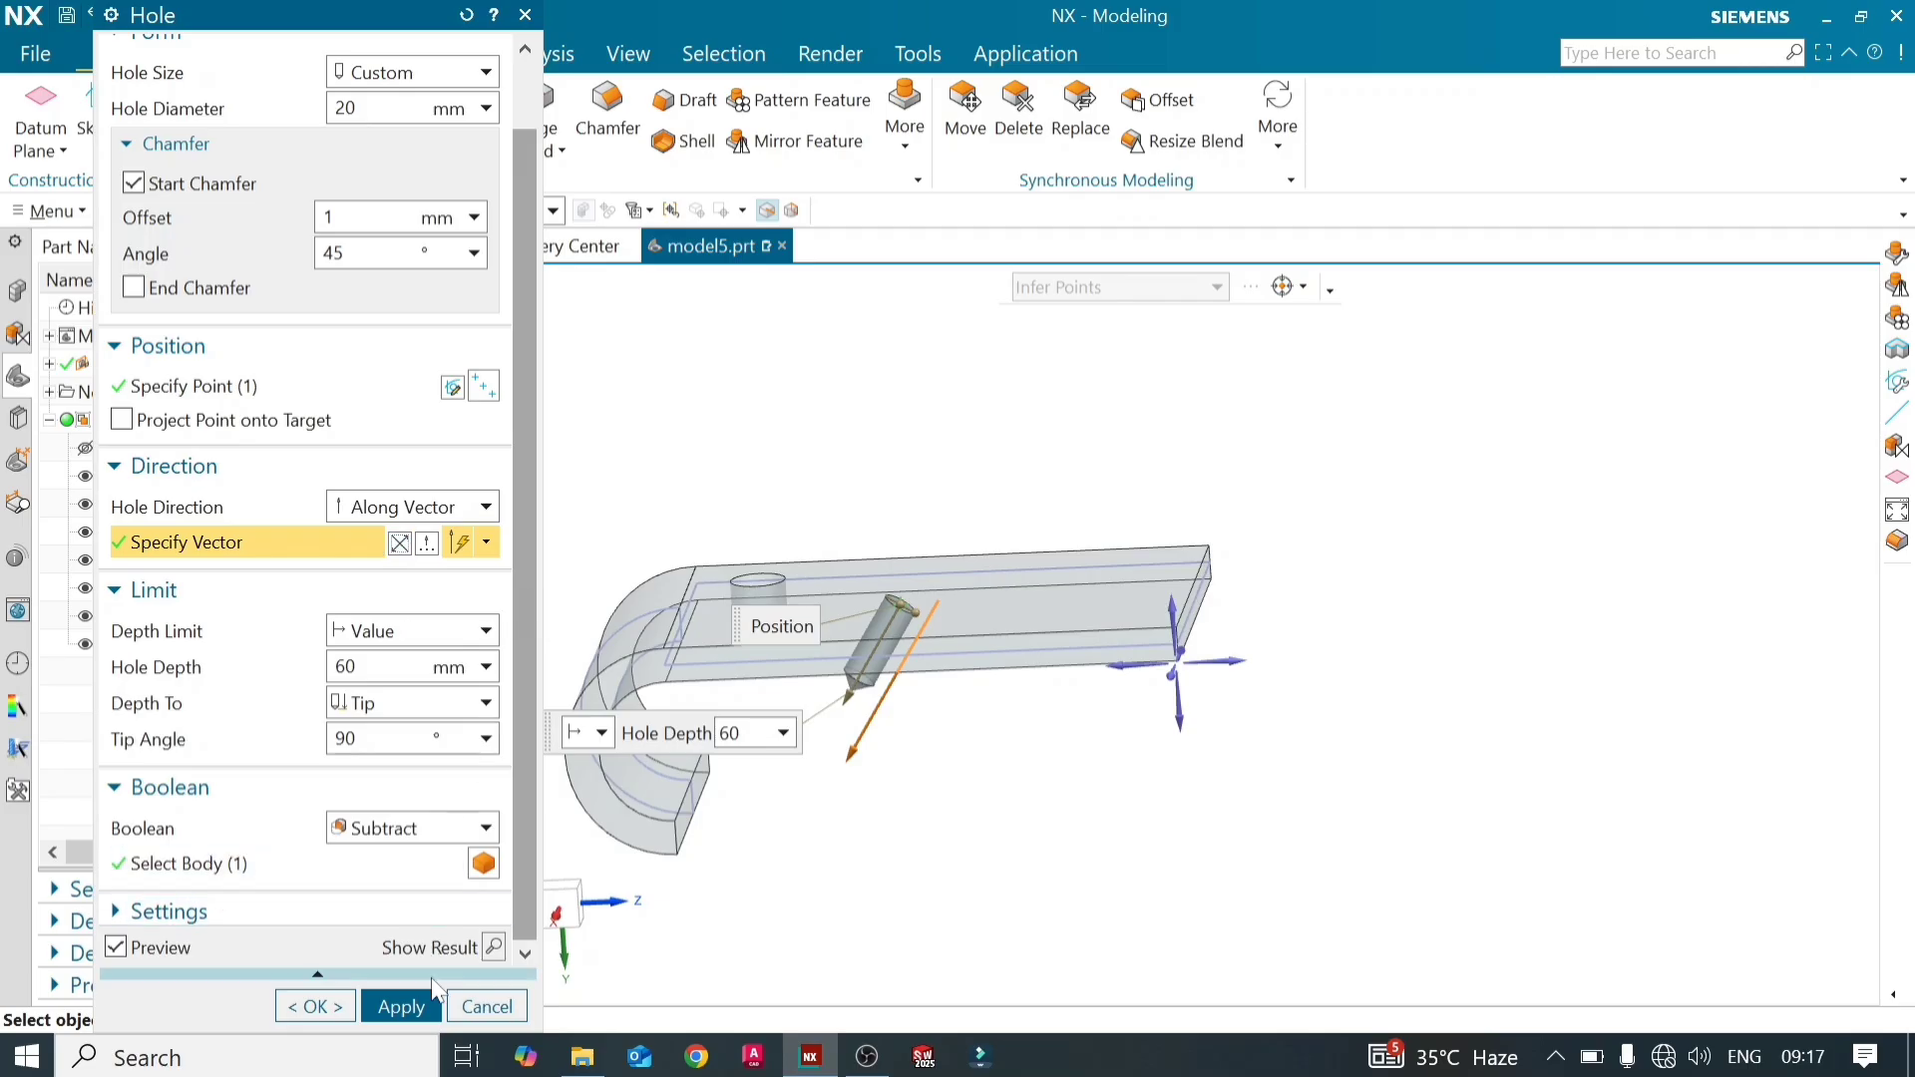
left_click(493, 948)
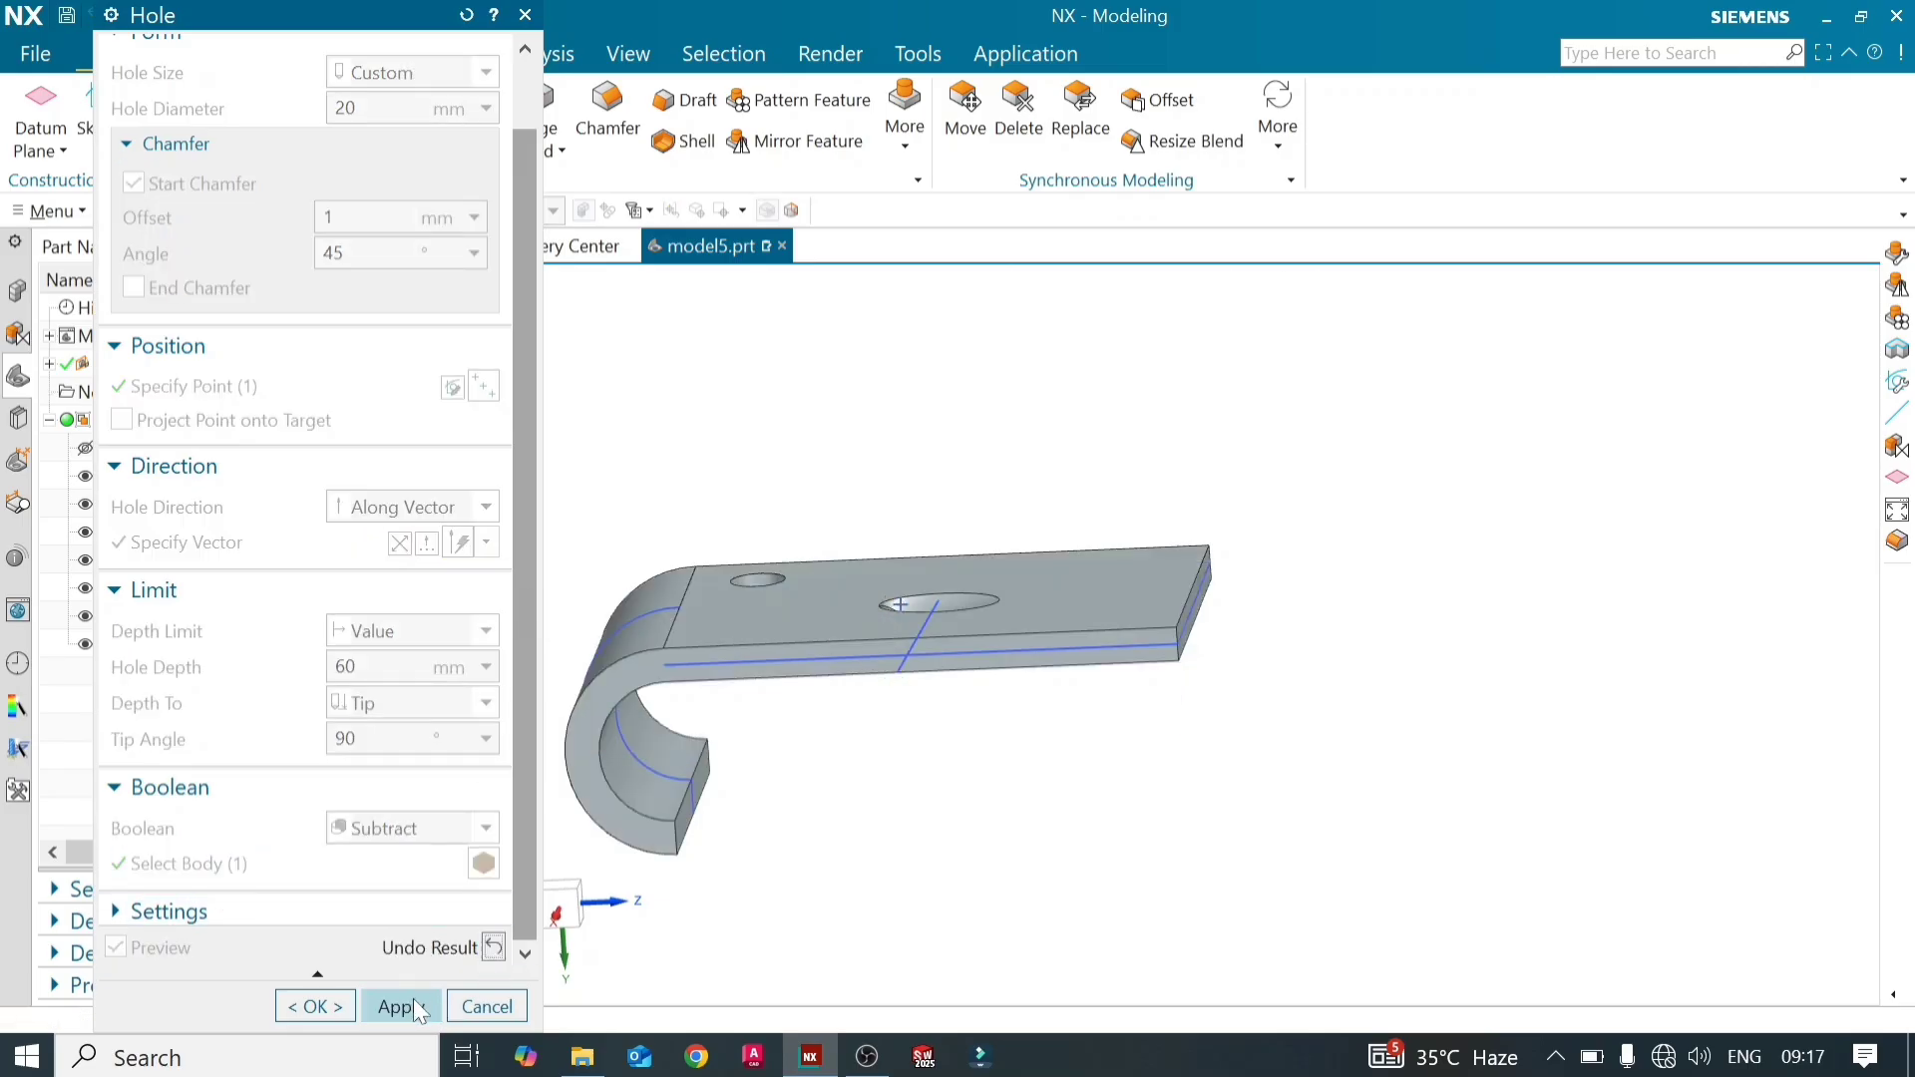
middle_click_drag(858, 619, 760, 709)
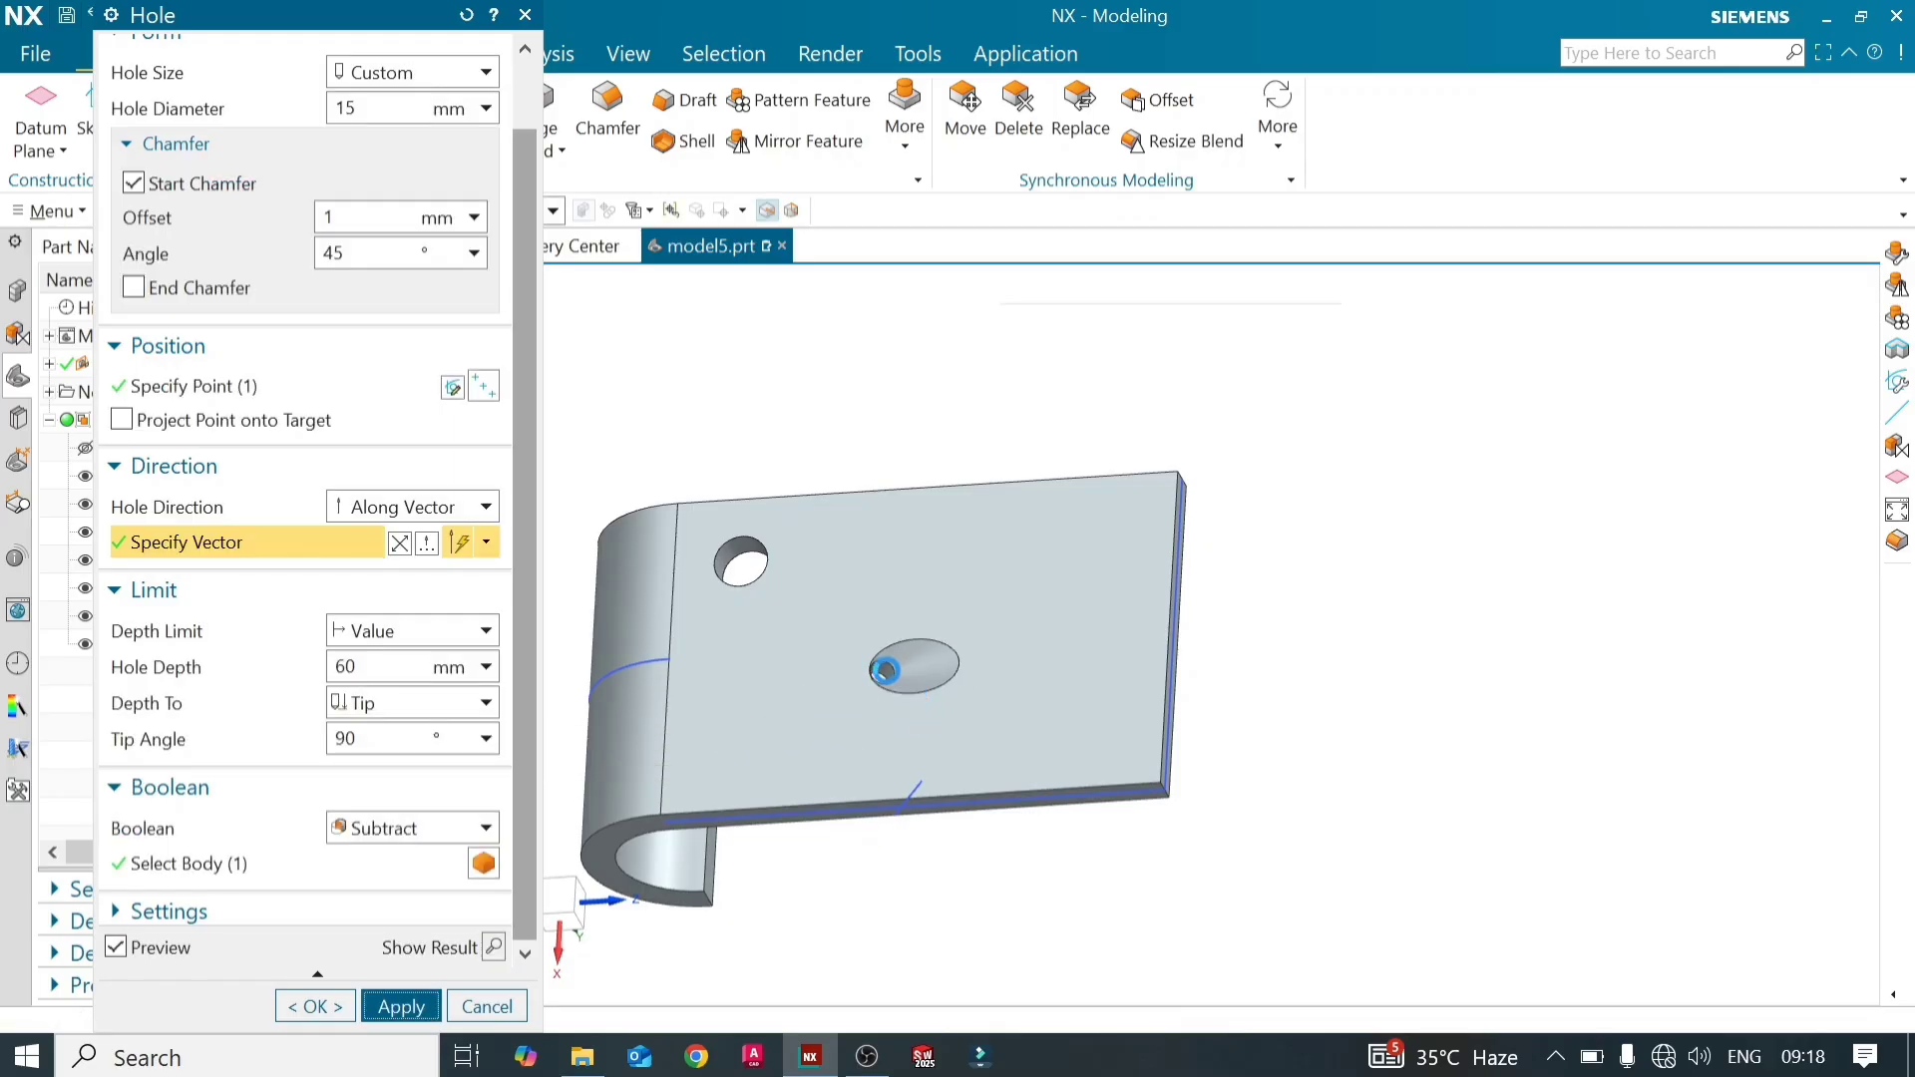
middle_click(885, 670)
mouse_move(882, 666)
middle_mouse_down()
mouse_move(898, 697)
mouse_move(880, 671)
mouse_move(868, 699)
mouse_move(902, 660)
middle_mouse_up()
key("ctrl+z")
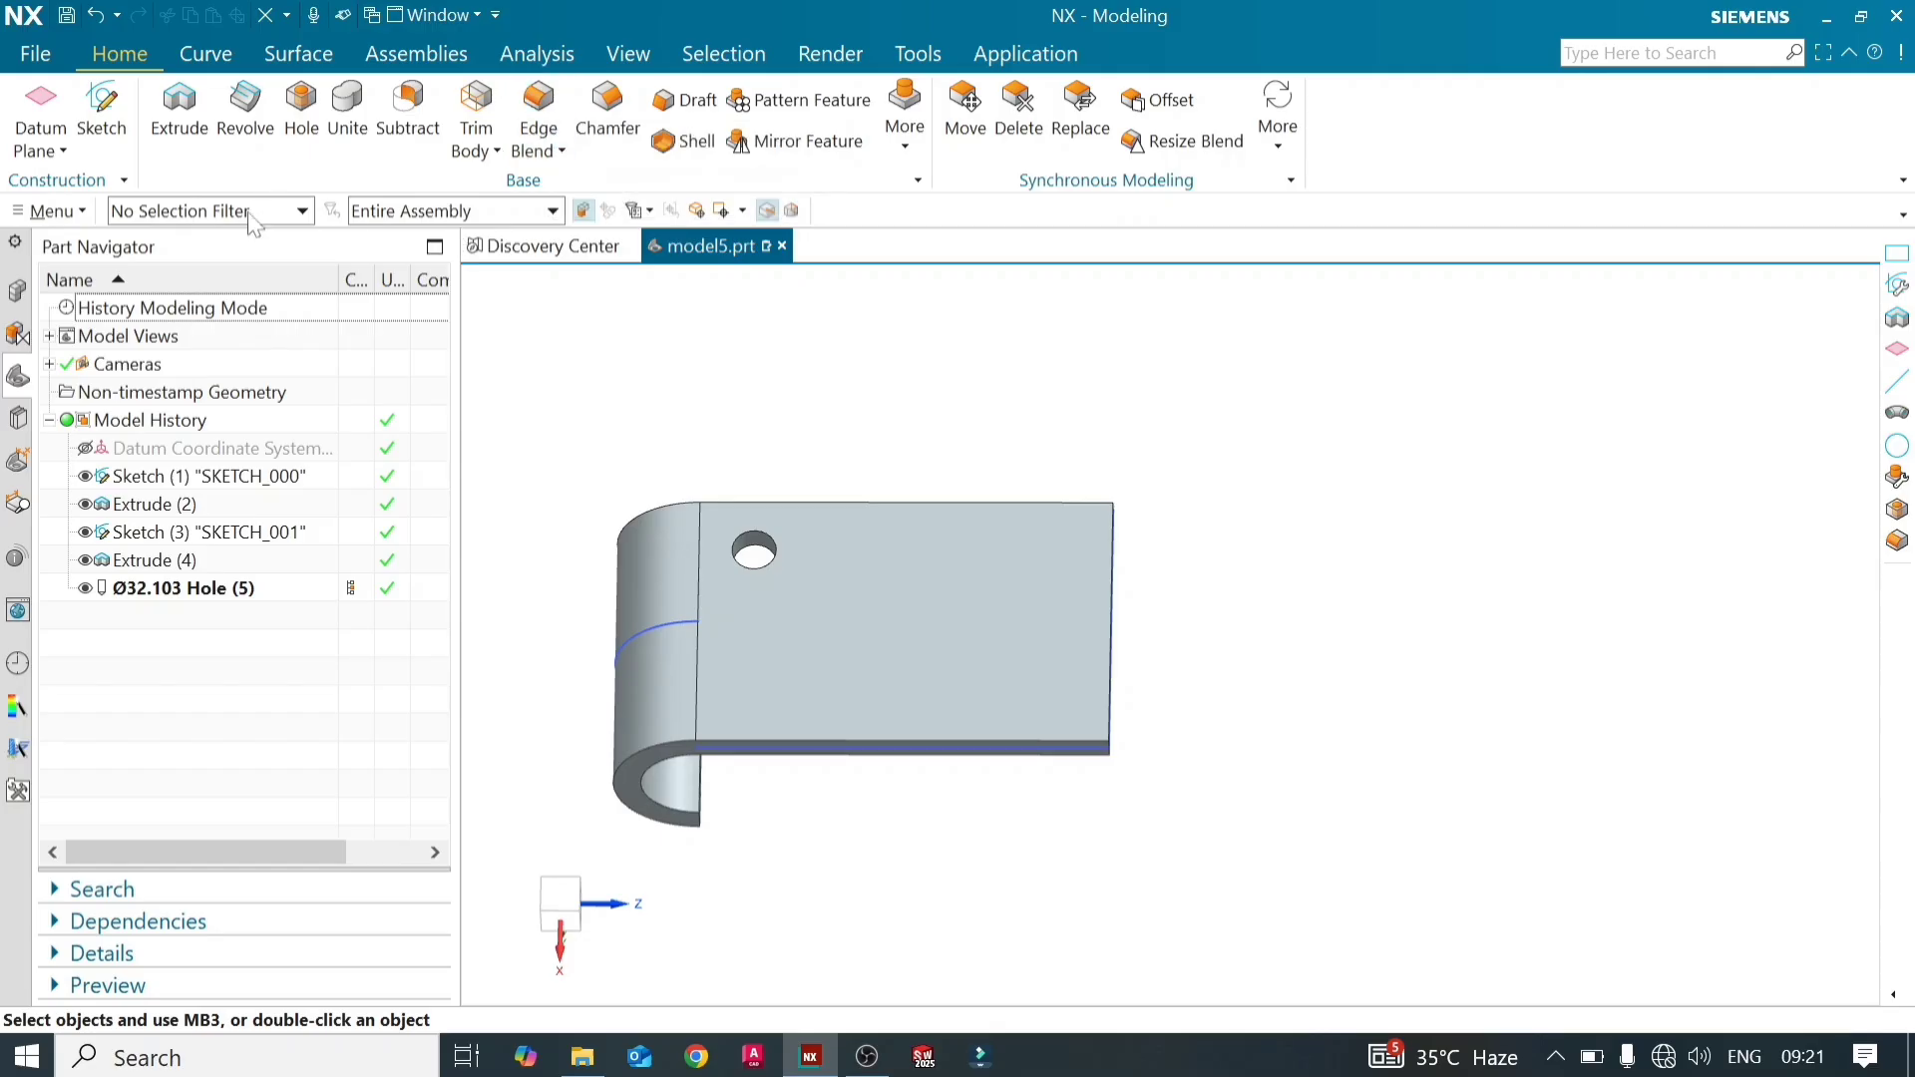
Cancel the new sketch on the hook-shaped part and create a new model file
left_click(101, 110)
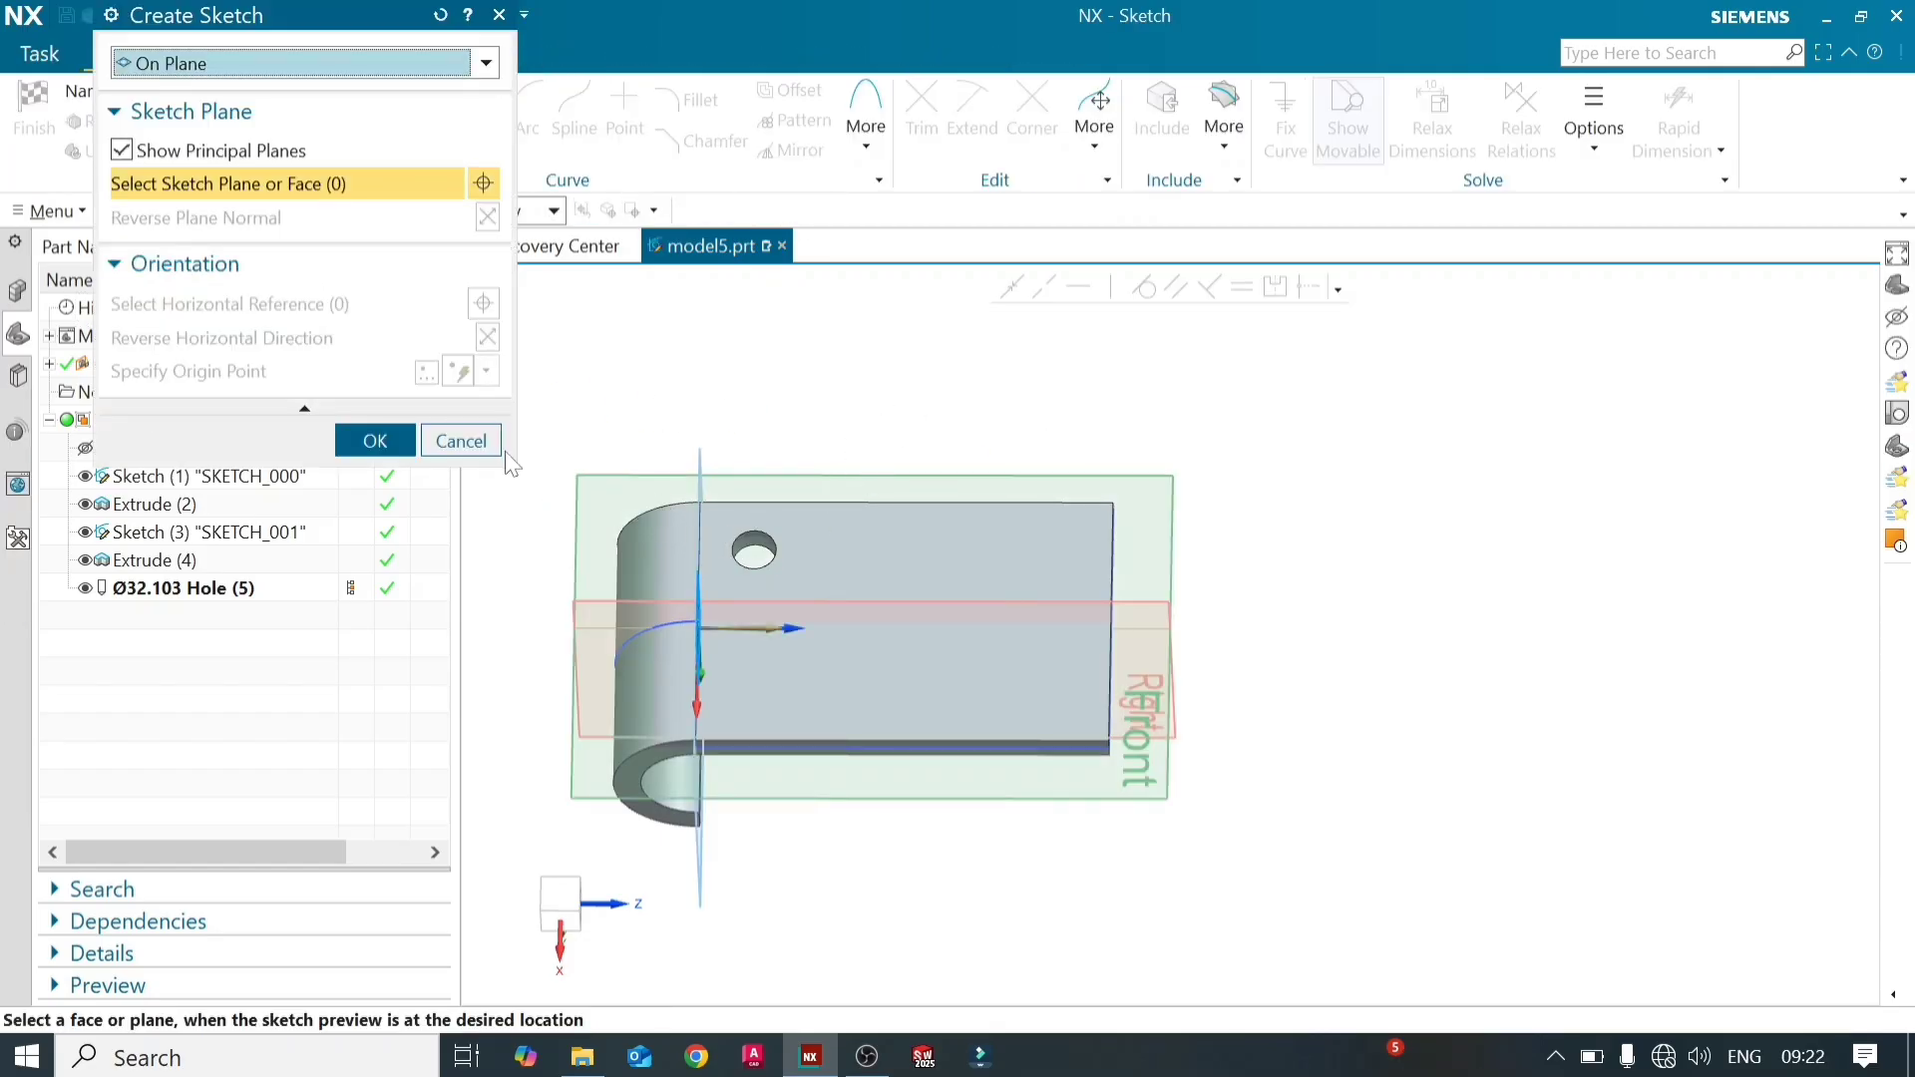
left_click(493, 445)
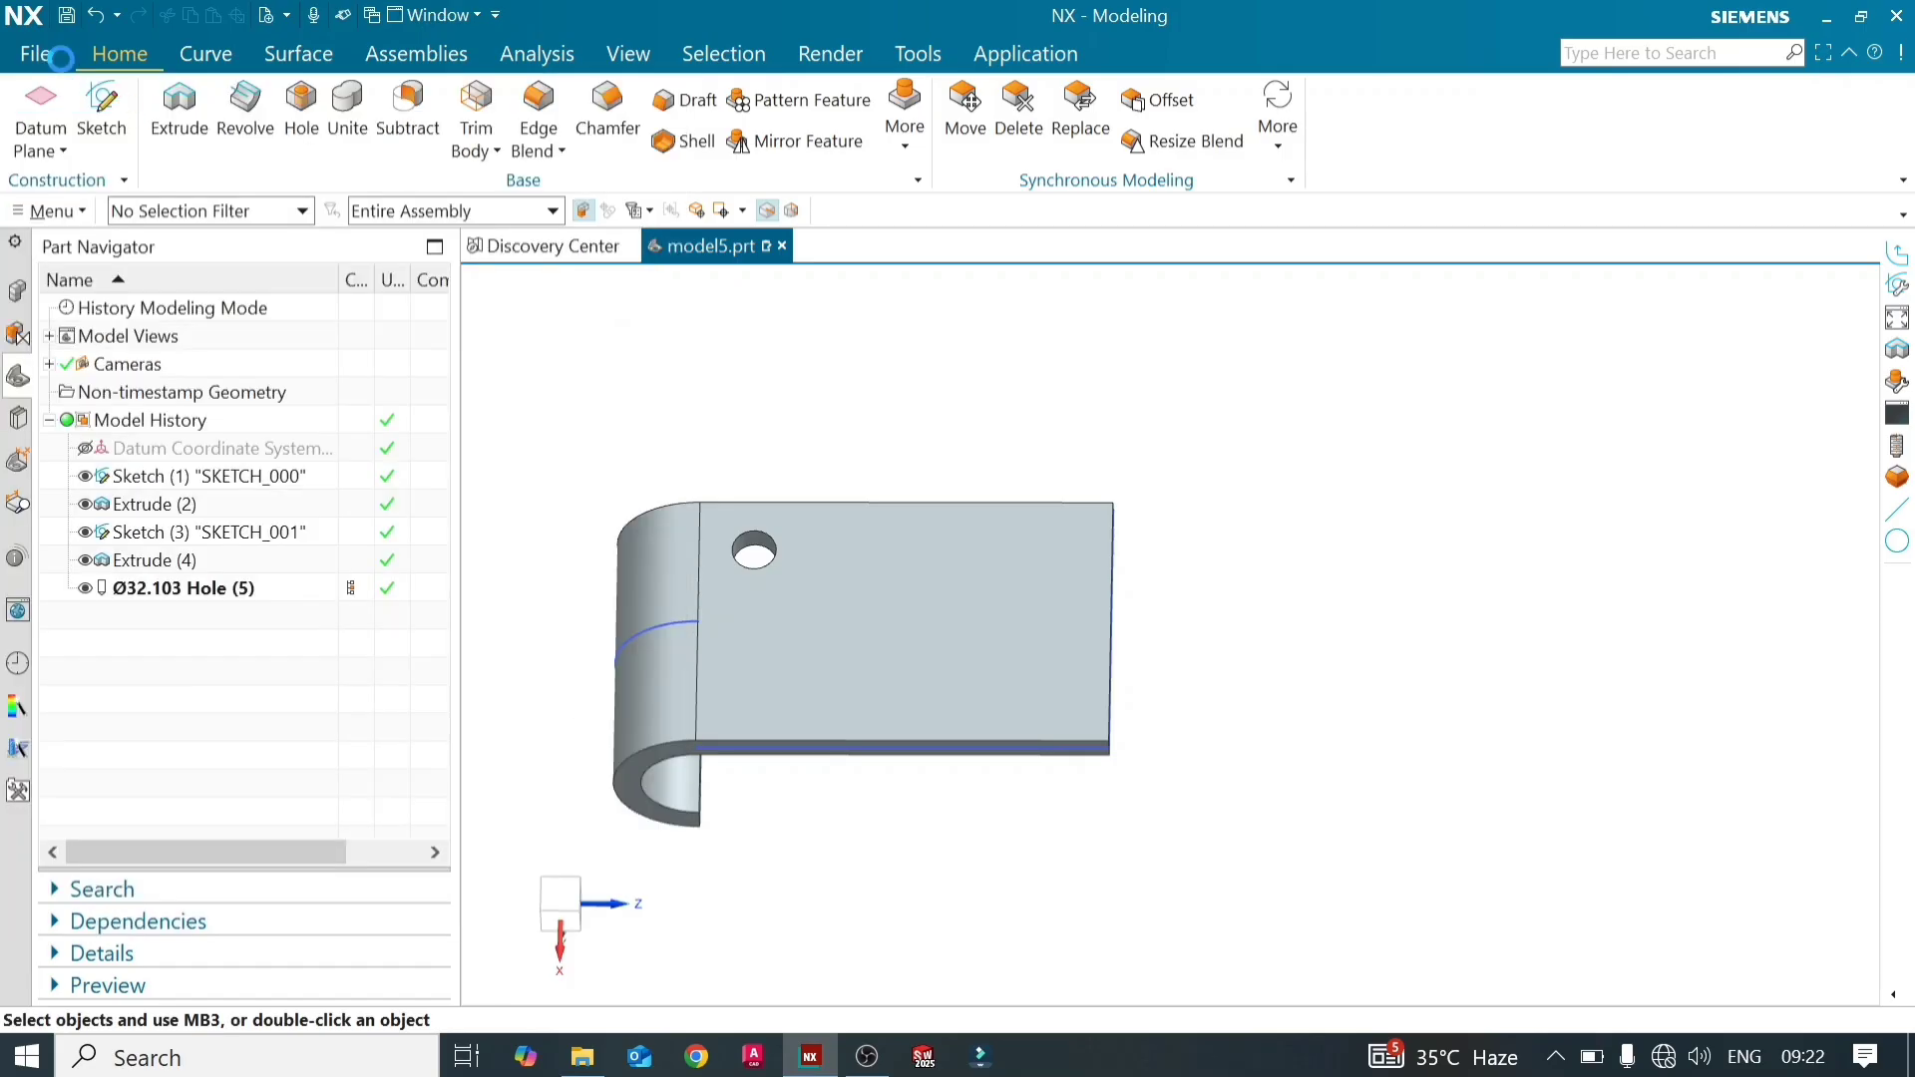
left_click(61, 58)
left_click(81, 84)
left_click(1667, 975)
Sketch a two-point rectangle enclosing the origin on the Top plane
left_click(102, 109)
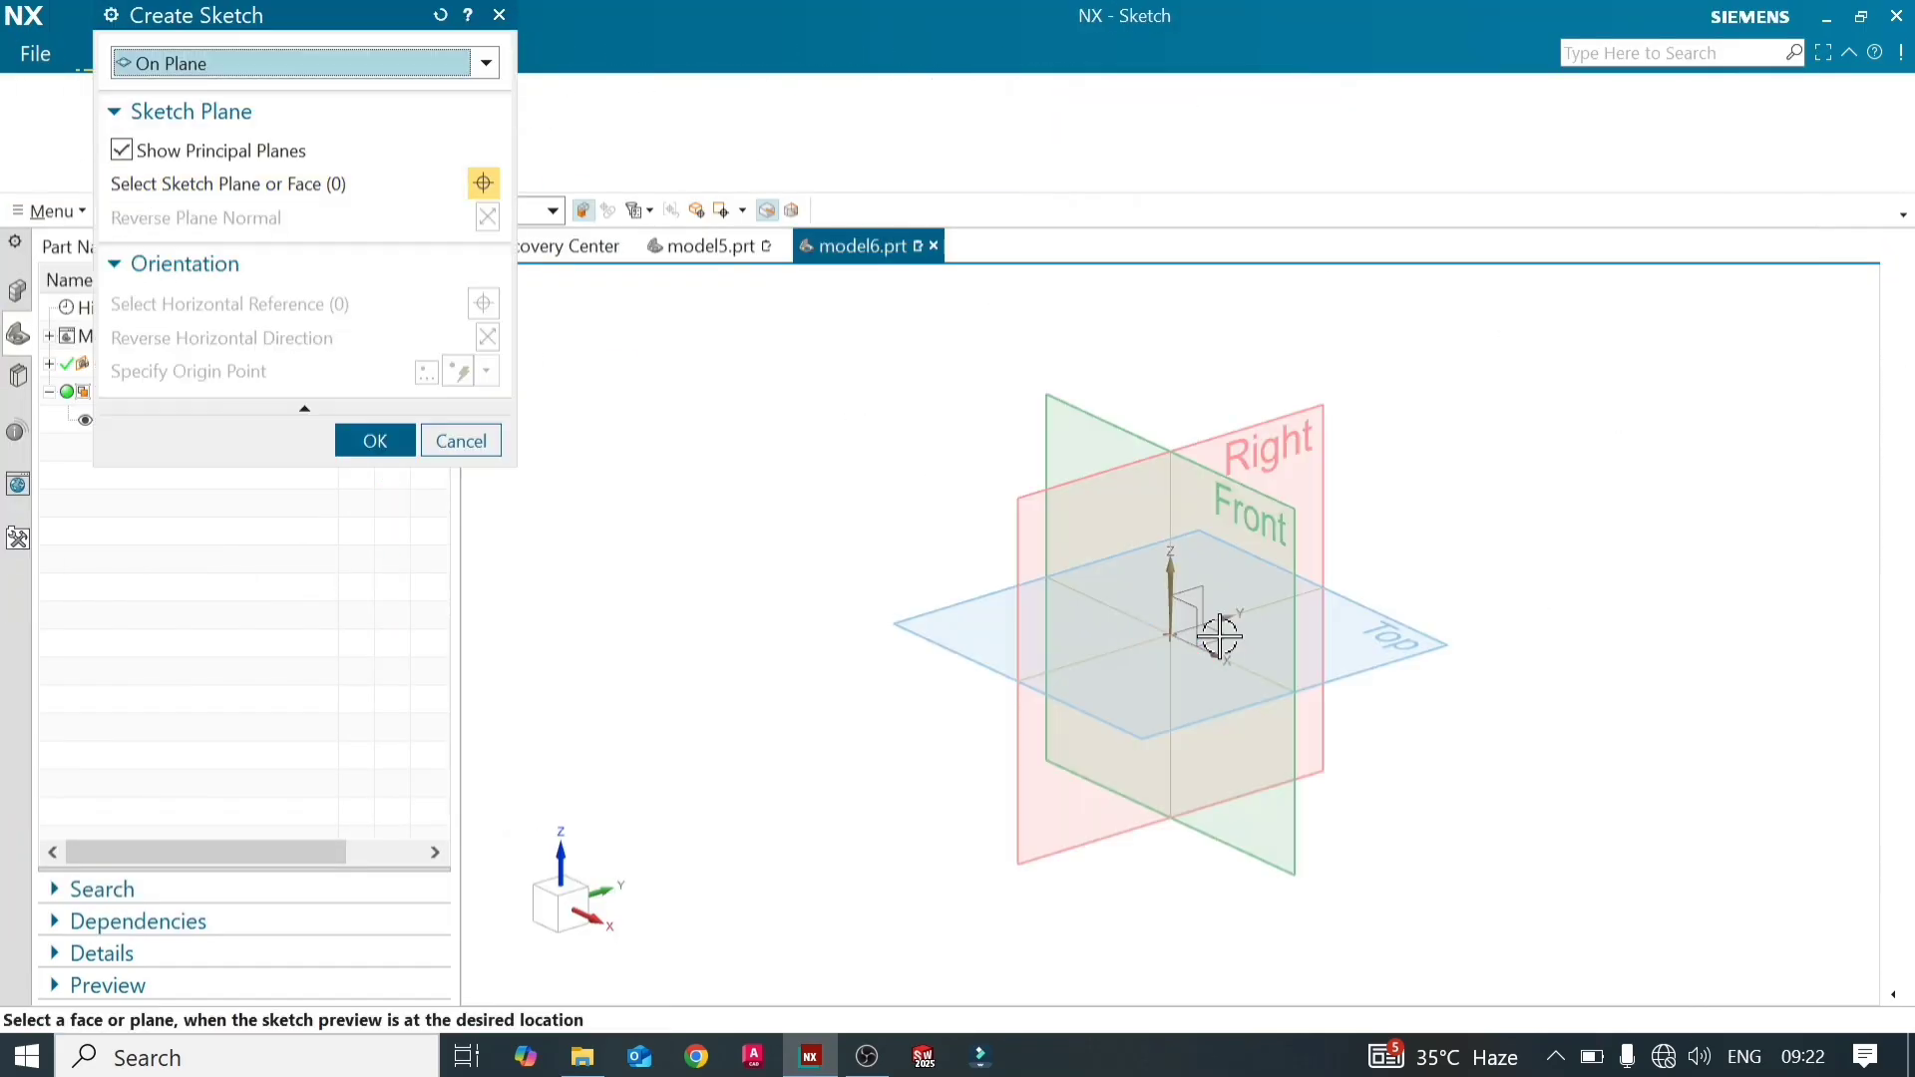
left_click(1219, 635)
middle_click(1219, 635)
left_click(369, 100)
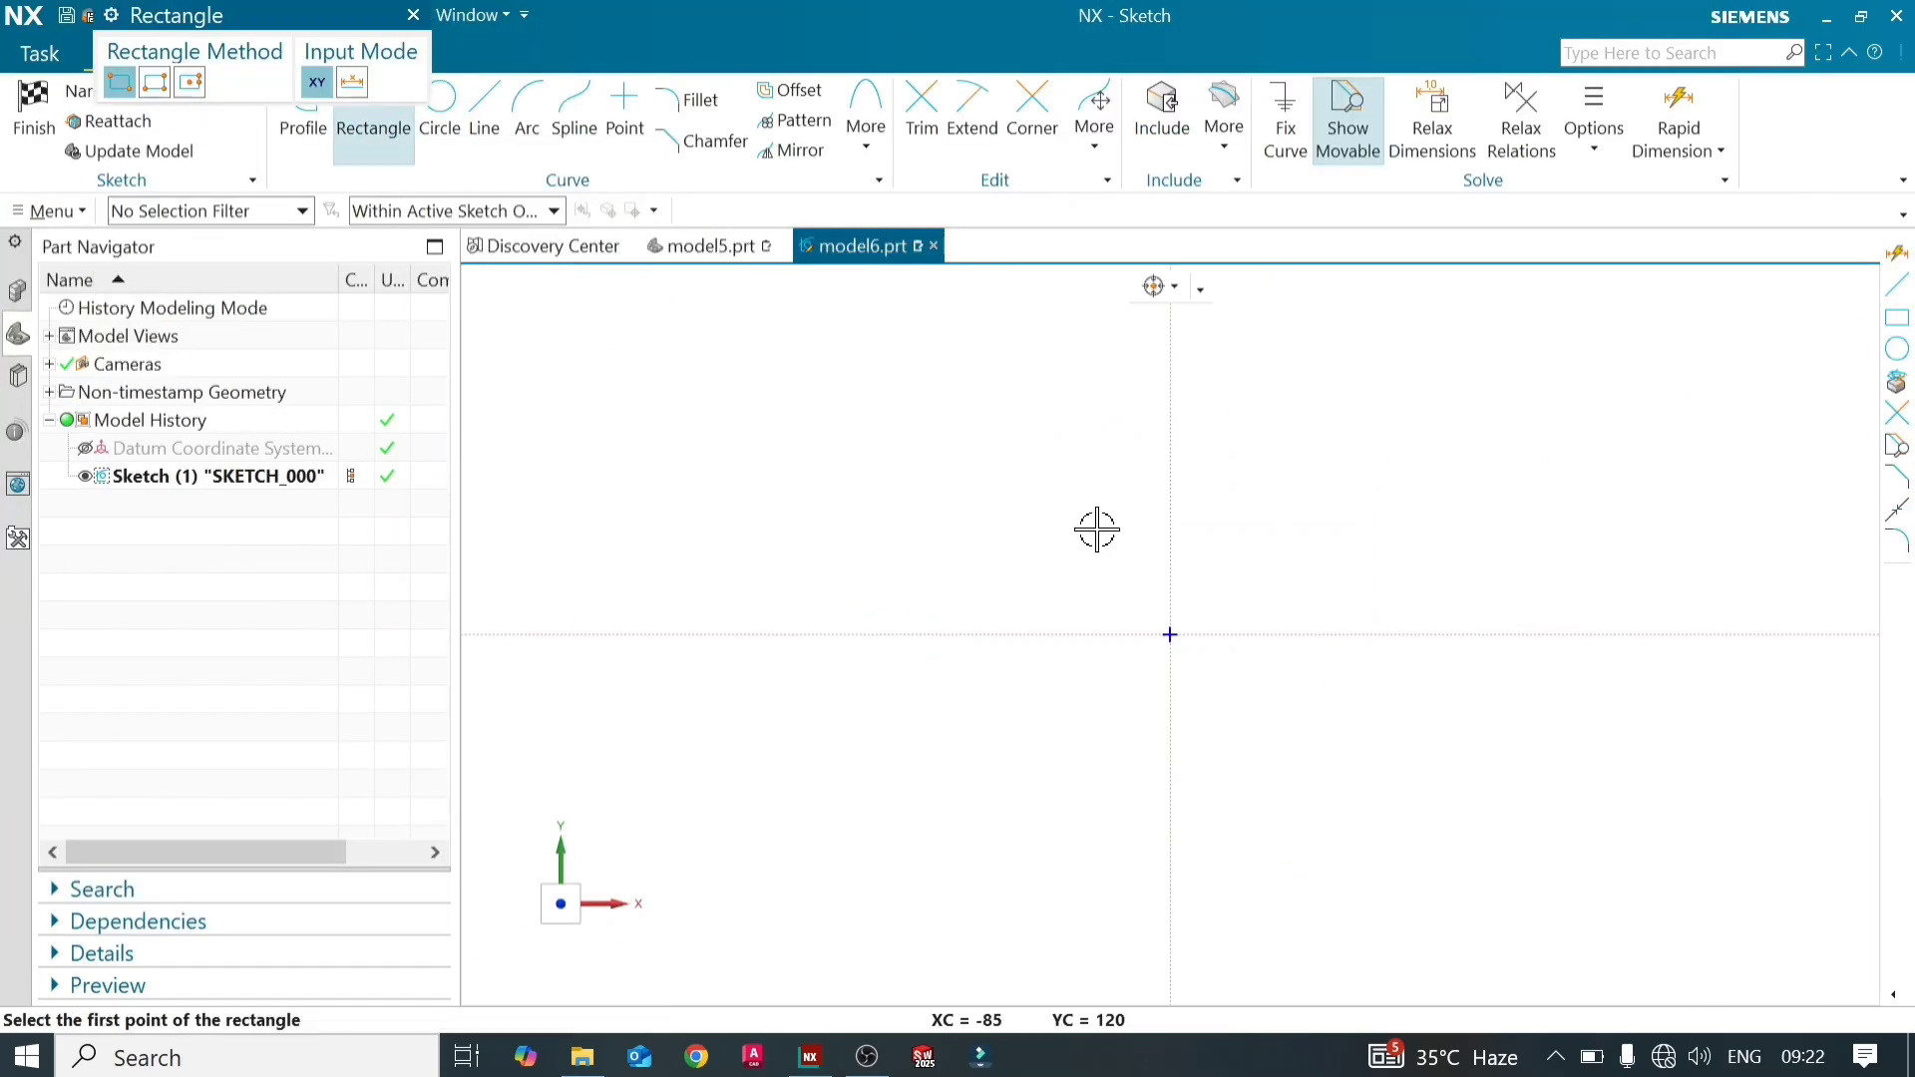
left_click(1091, 529)
left_click(1456, 753)
middle_click(1164, 376)
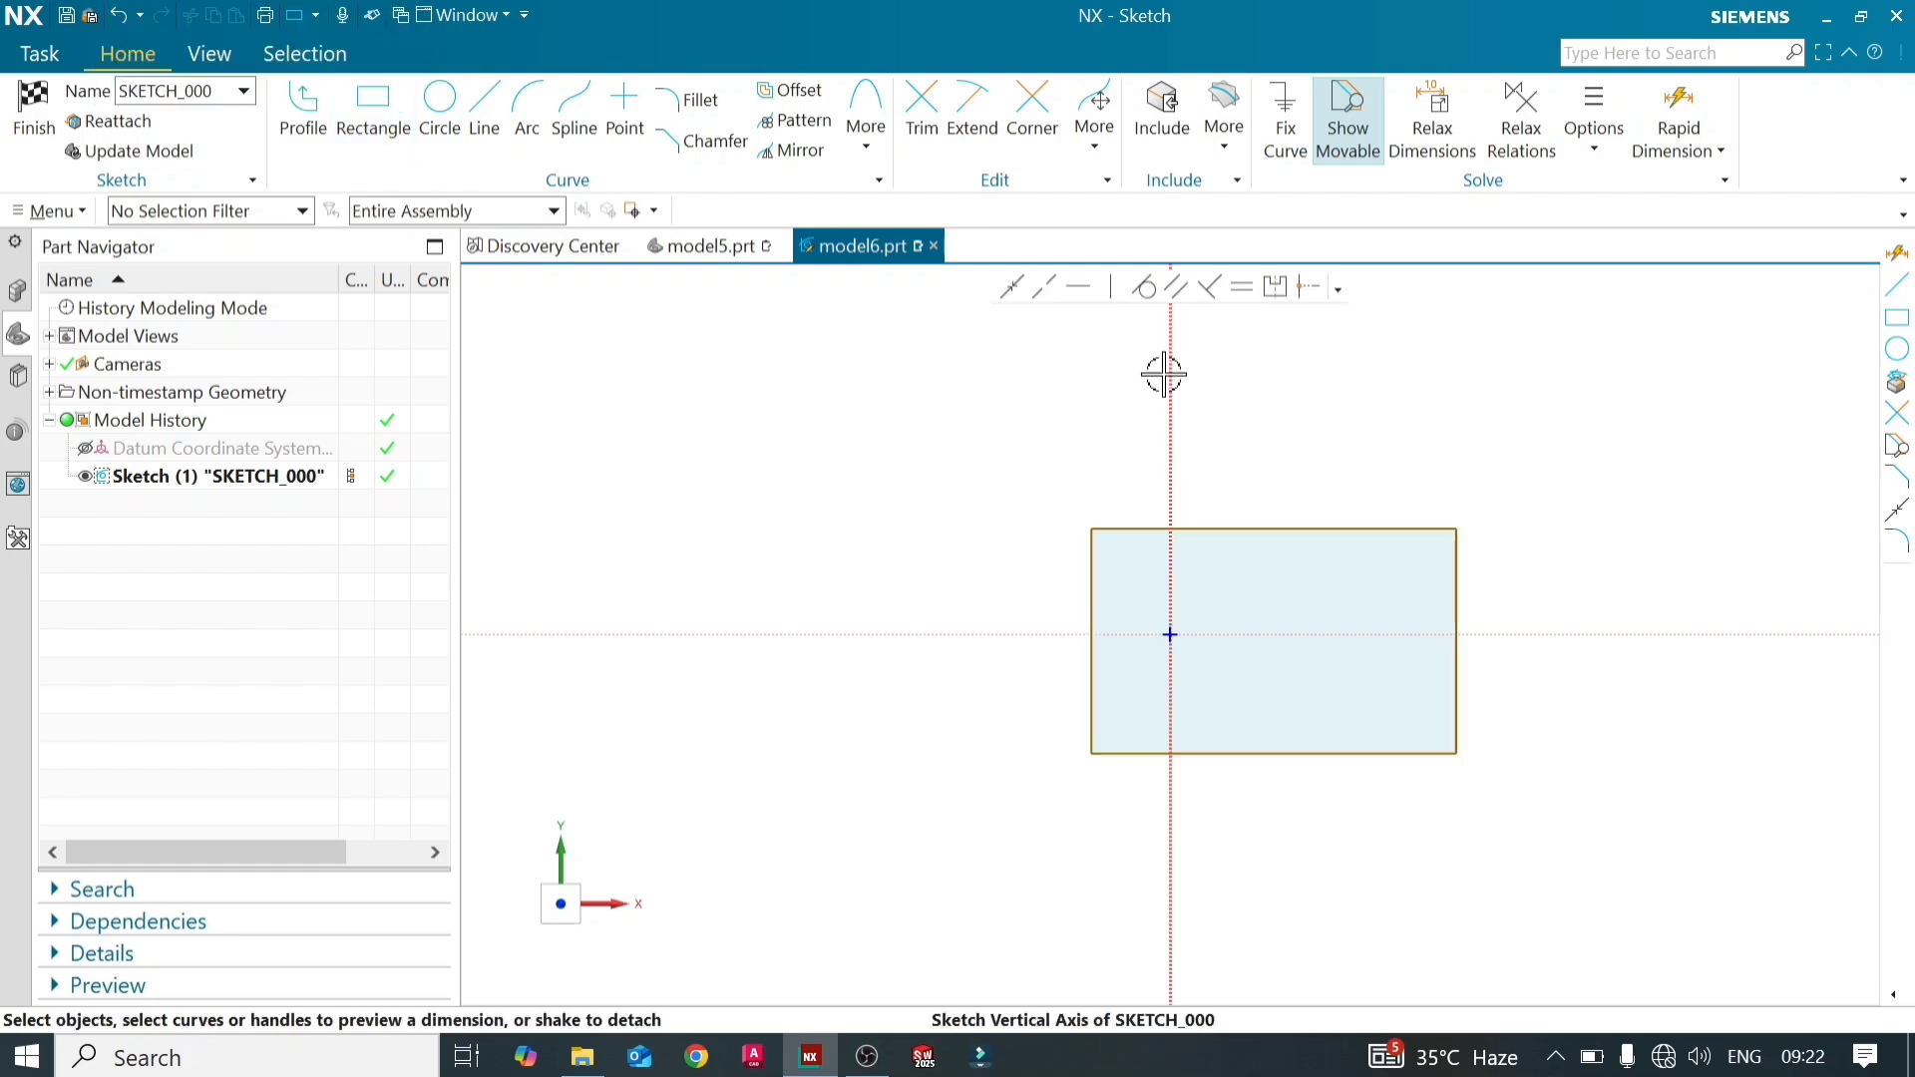
Sketch a from-center rectangle centred on the horizontal axis just outside the large rectangle's left edge, overlapping that edge
left_click(373, 110)
left_click(190, 82)
left_click(1091, 754)
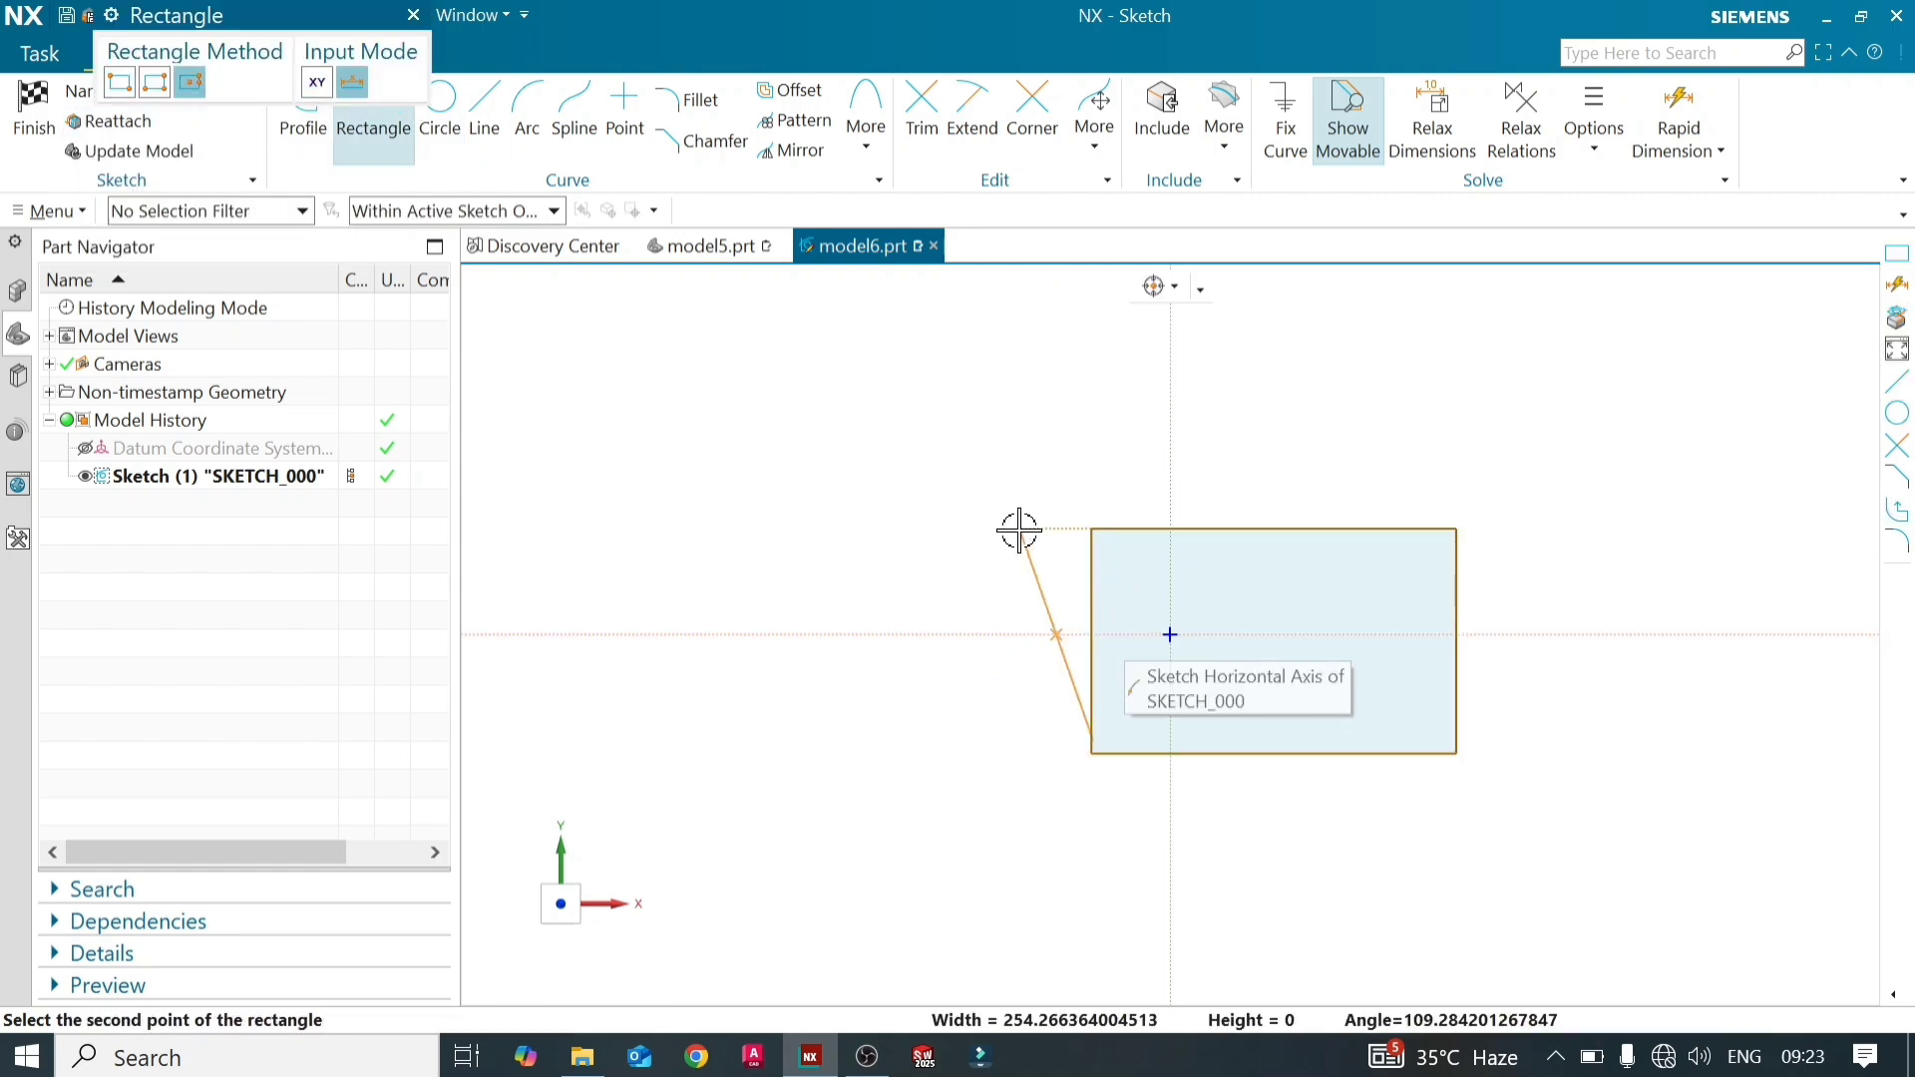
left_click(1057, 590)
left_click(1201, 611)
left_click(413, 15)
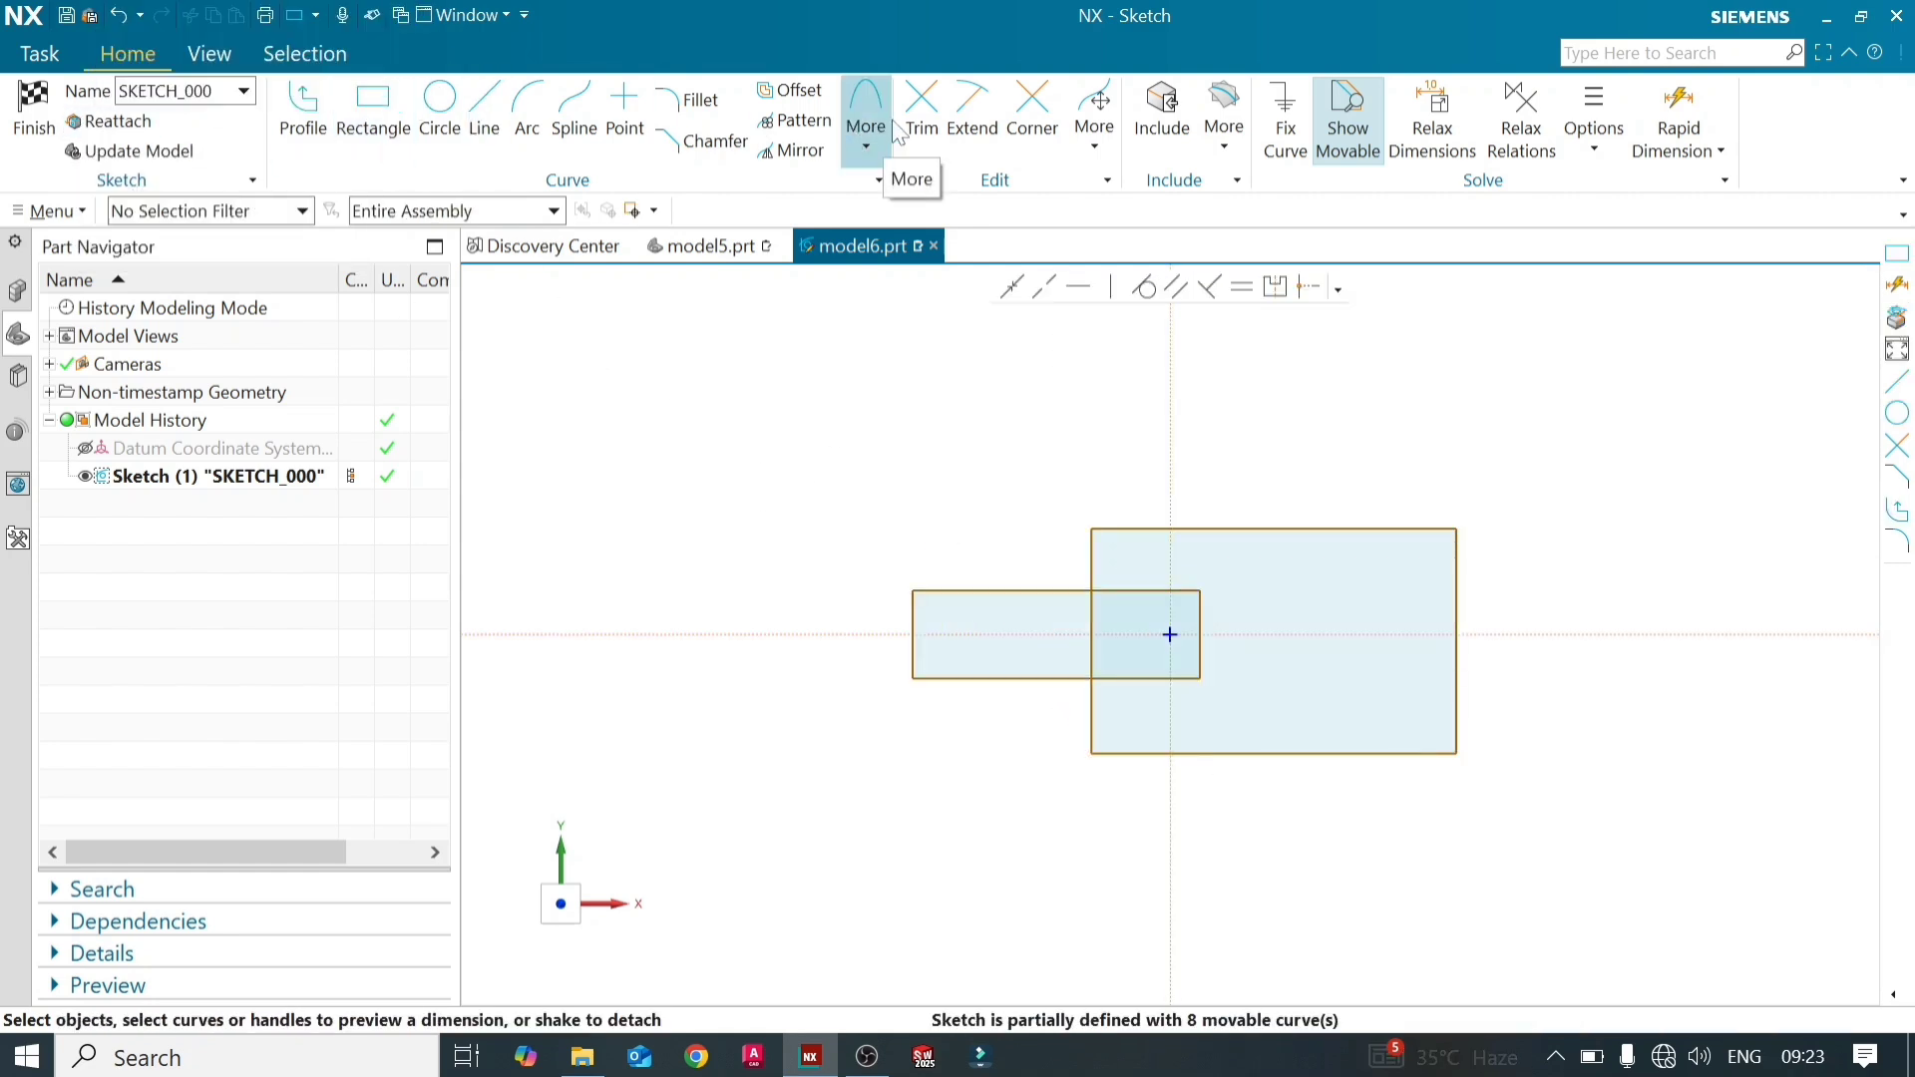
Trim the smaller rectangle's protruding lines and the shared edge segment to leave an open notch, and finish the sketch
left_click(920, 112)
left_click_drag(1024, 576, 1016, 706)
left_click(913, 637)
left_click(1091, 639)
left_click(477, 286)
left_click(34, 110)
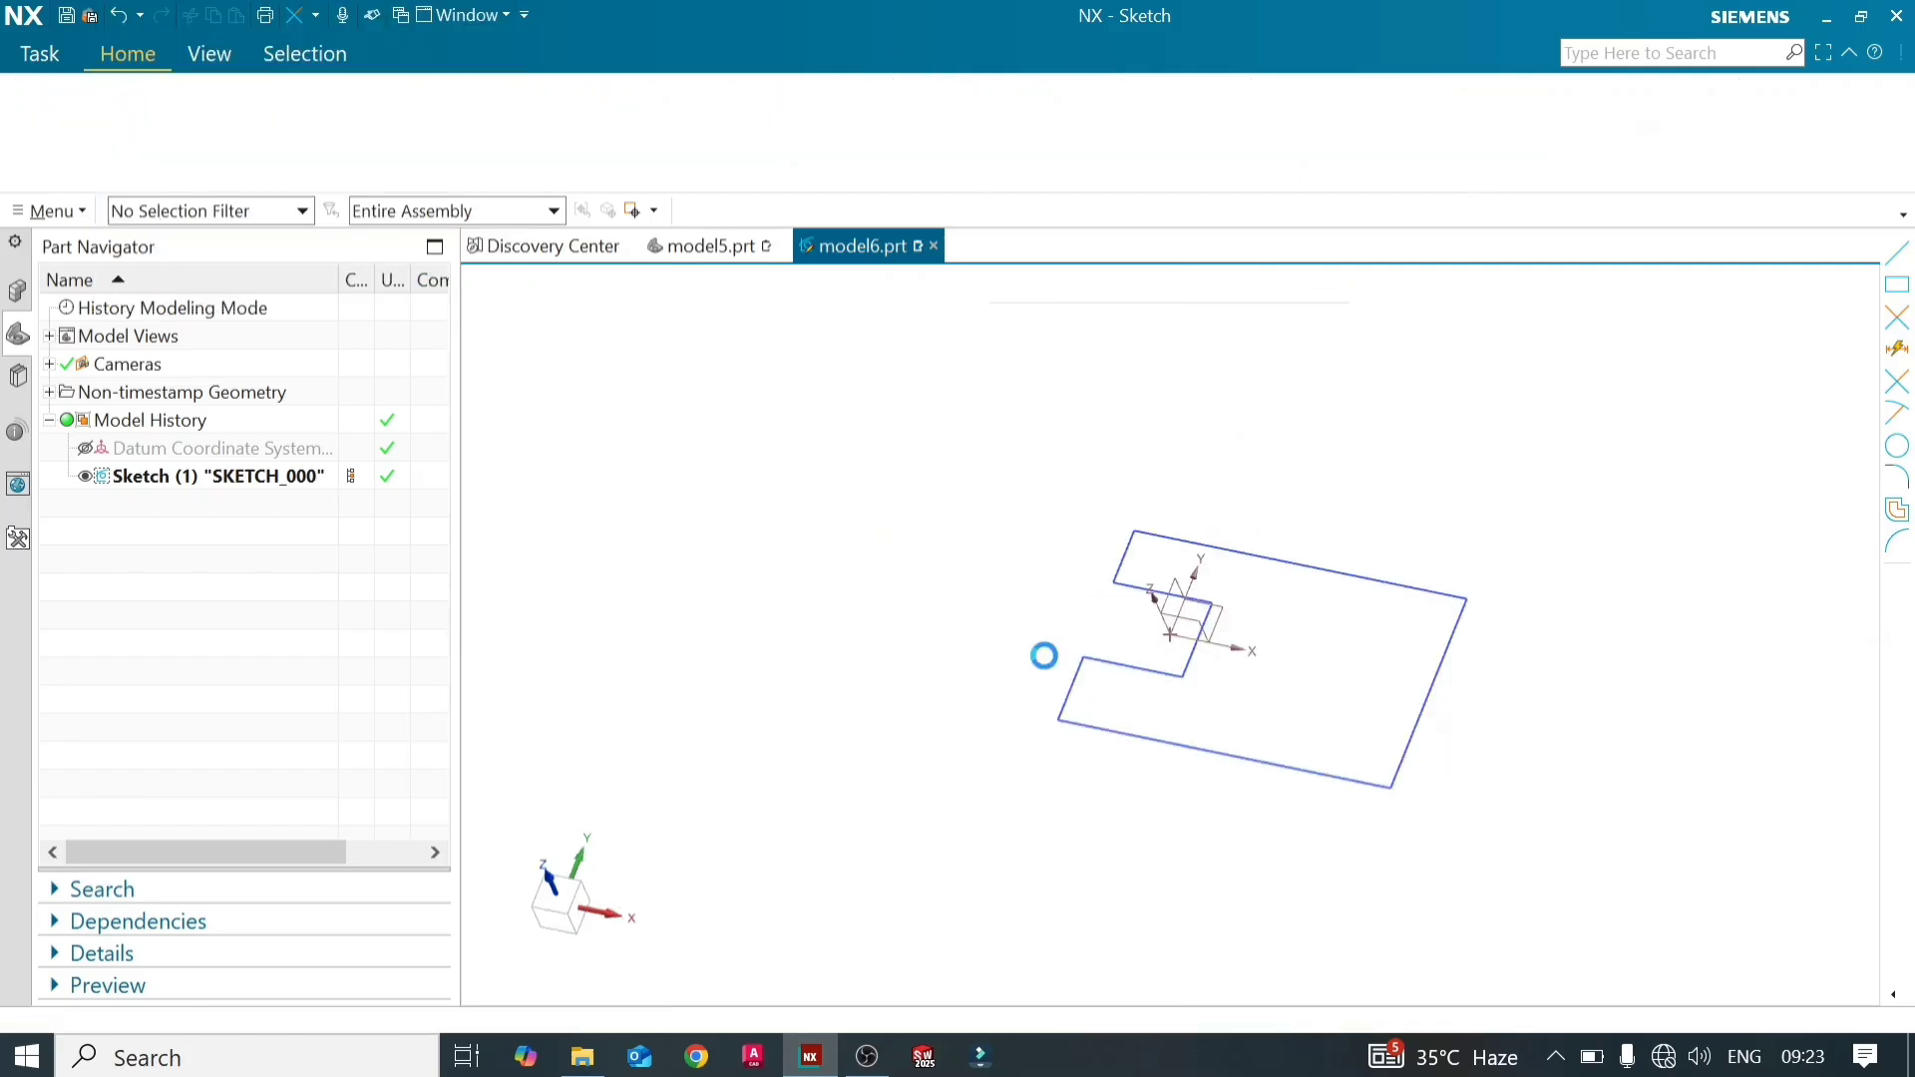
Extrude the notched profile symmetrically with a distance of 120 mm
left_click(177, 111)
left_click(429, 338)
left_click(436, 427)
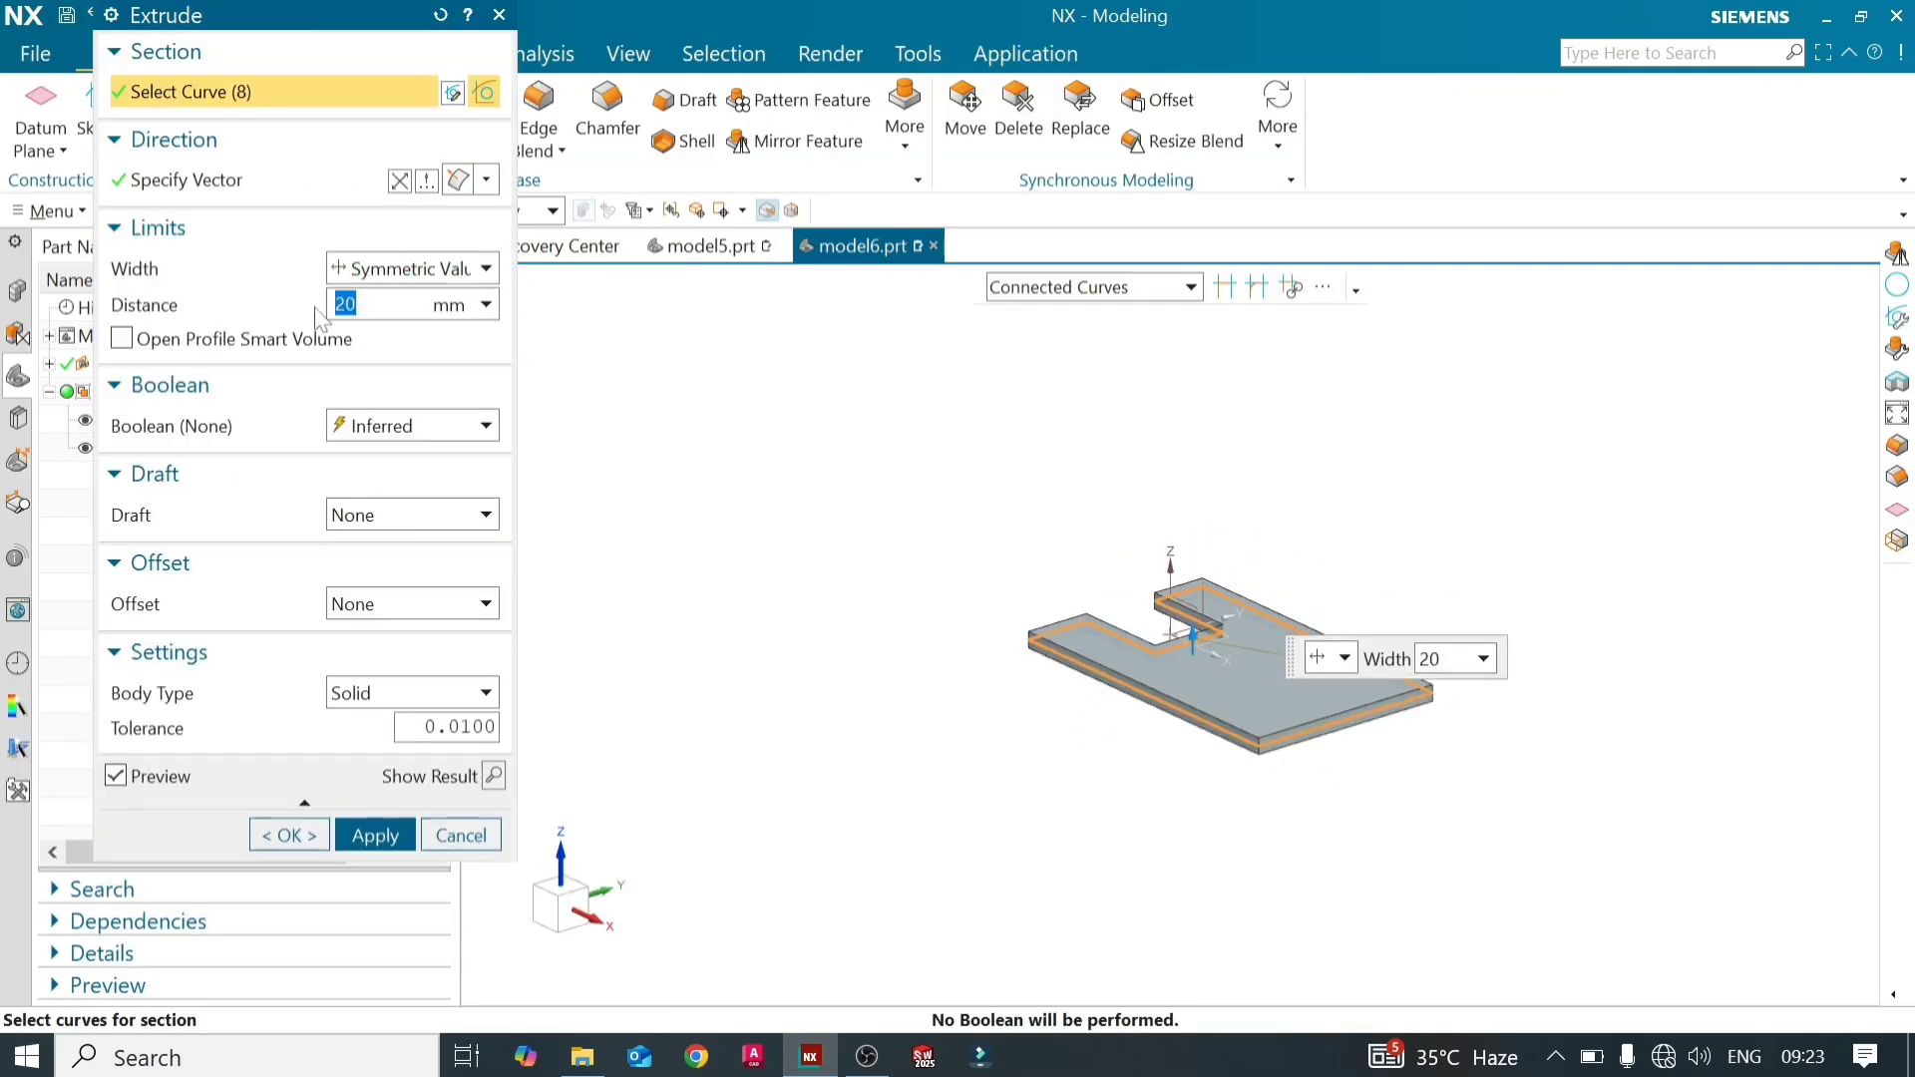
type("120")
key("Return")
left_click(384, 838)
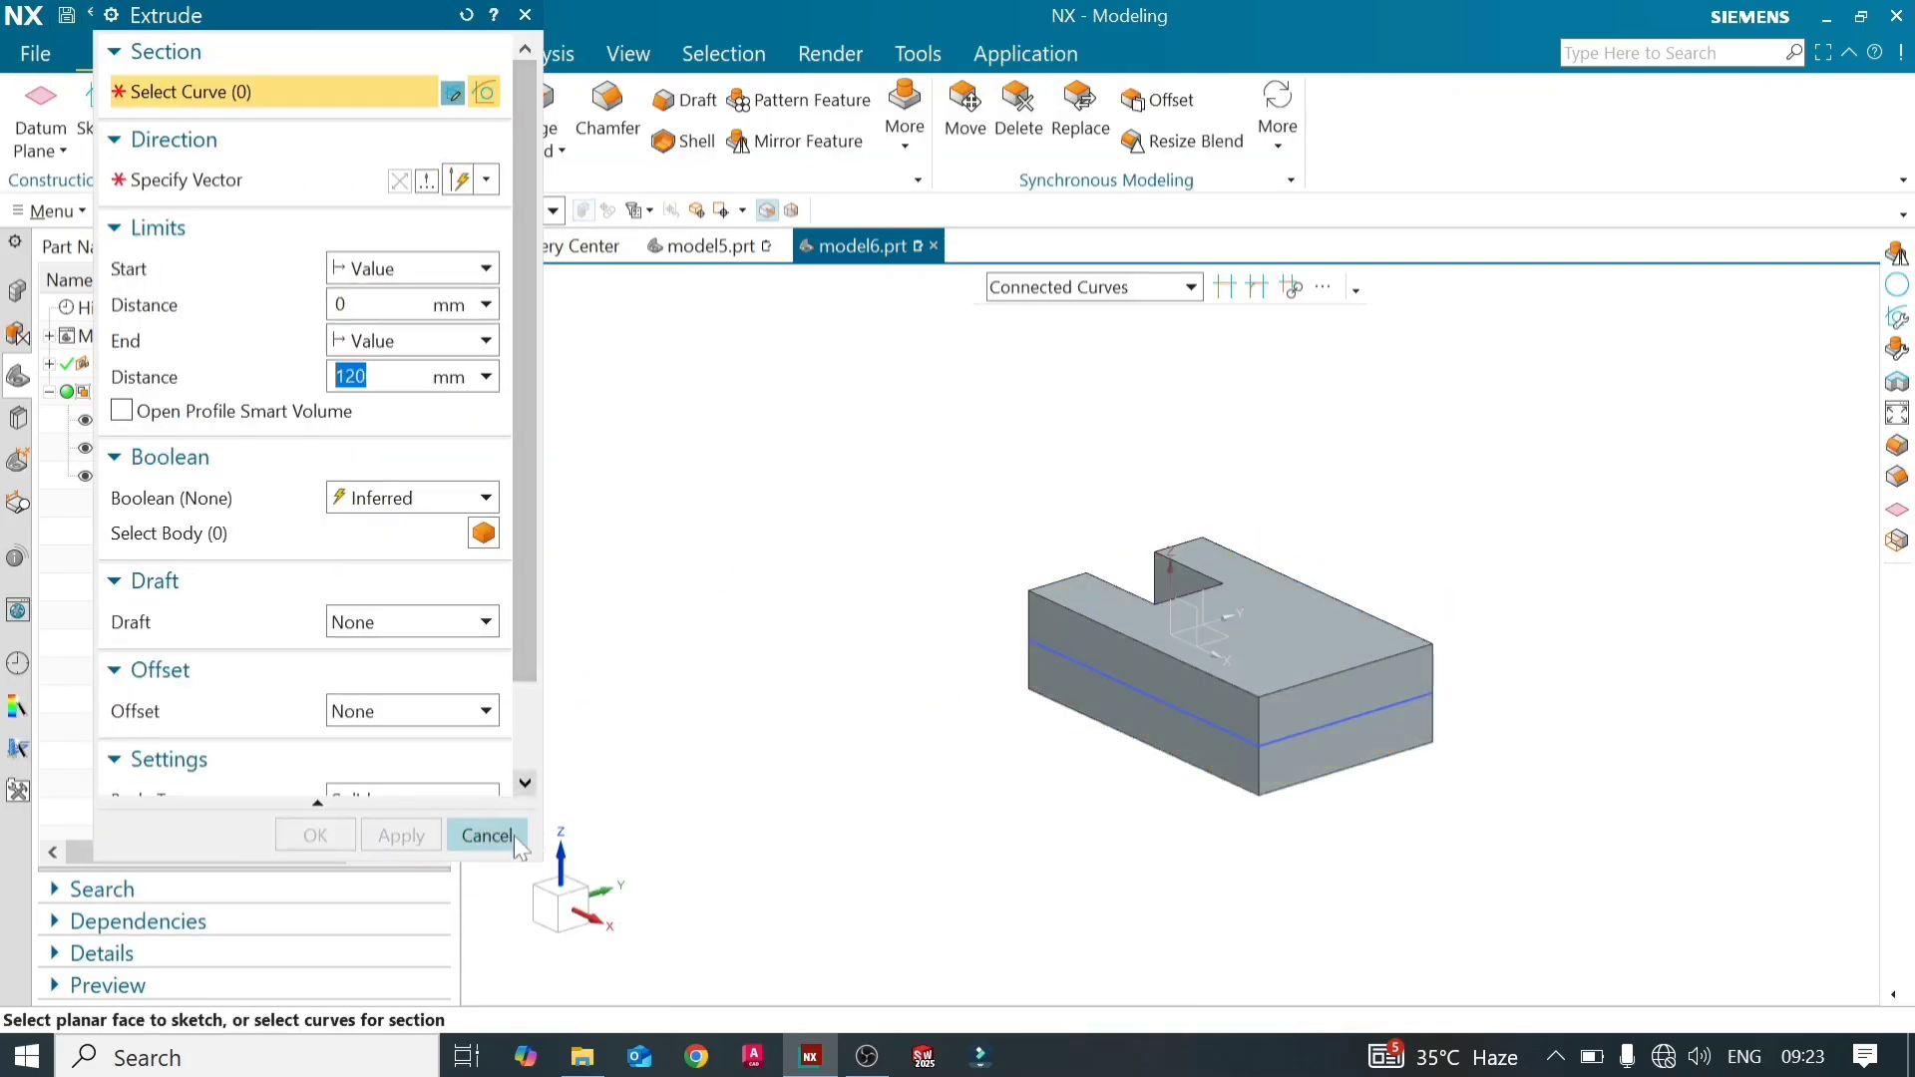
left_click(487, 836)
Hide the datum coordinate system and the sketch so only the notched block is displayed
middle_click_drag(988, 758, 1042, 722)
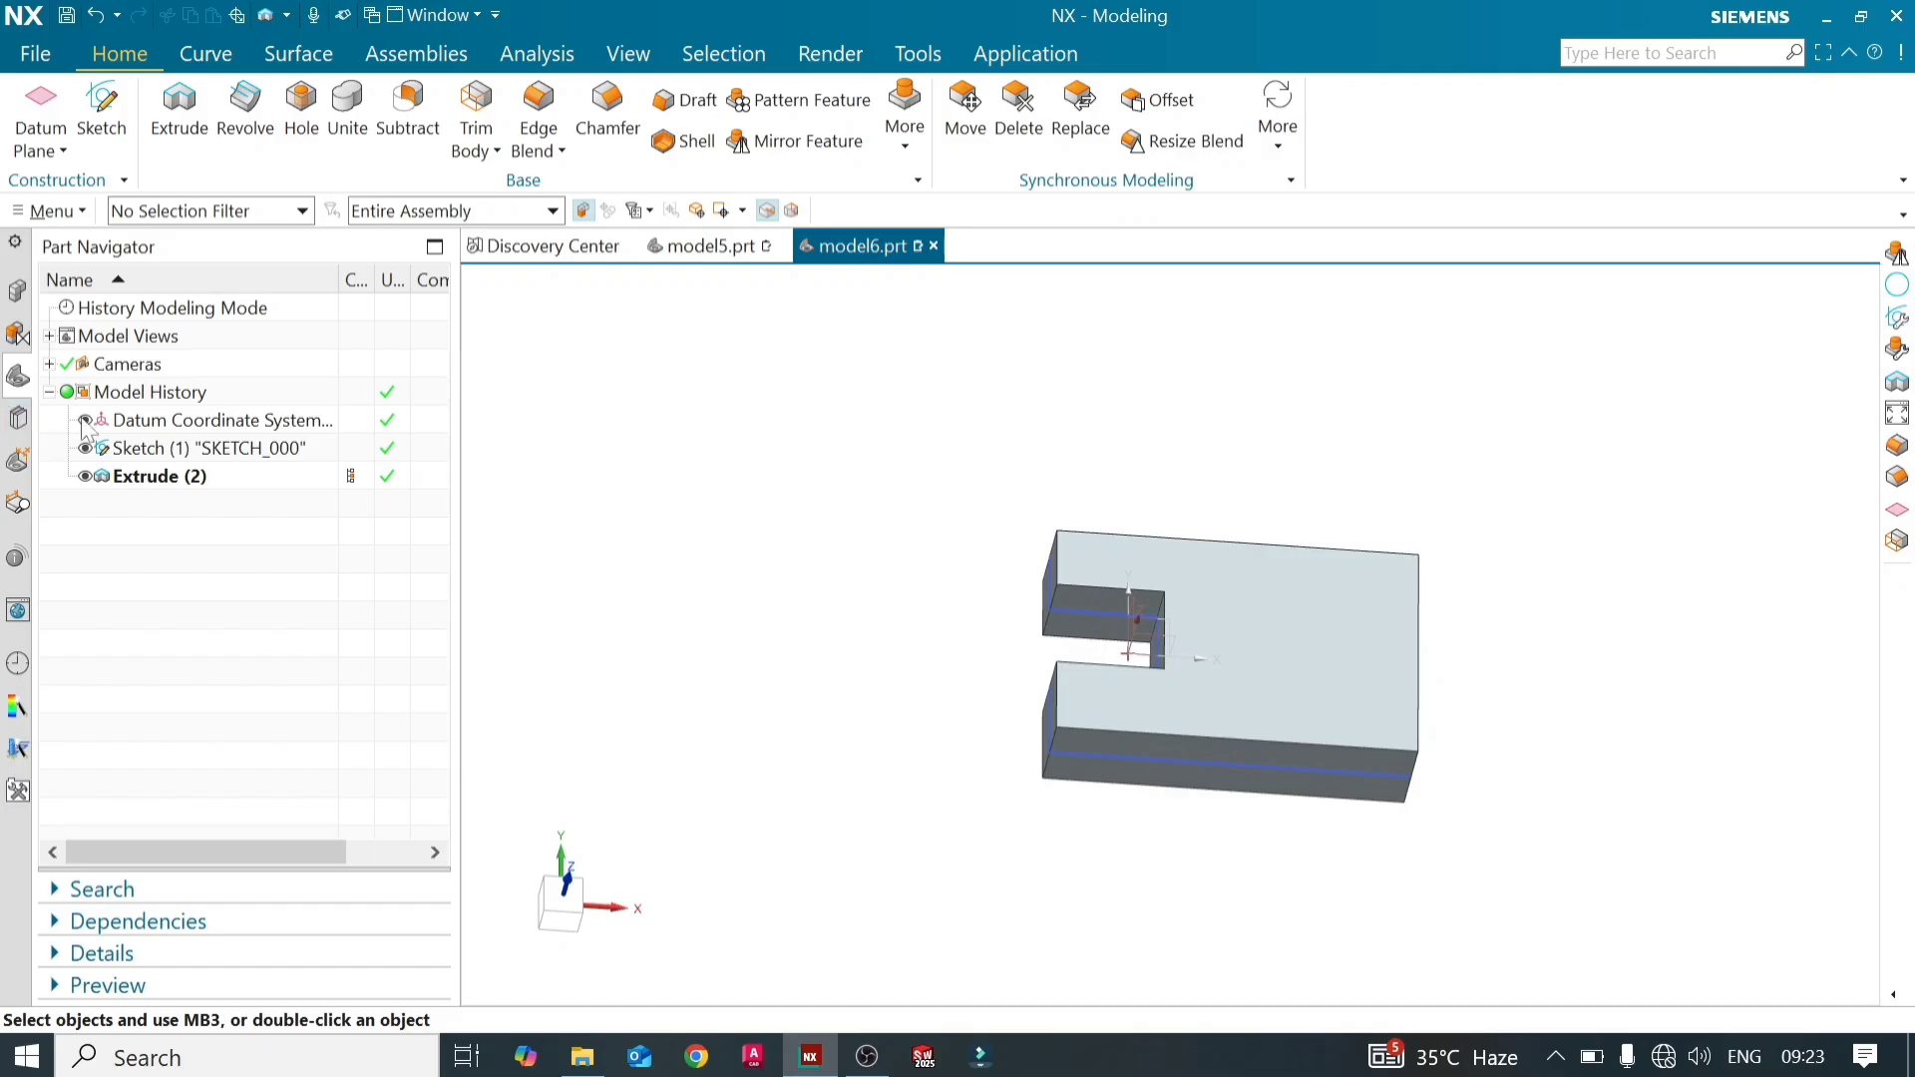
left_click(83, 420)
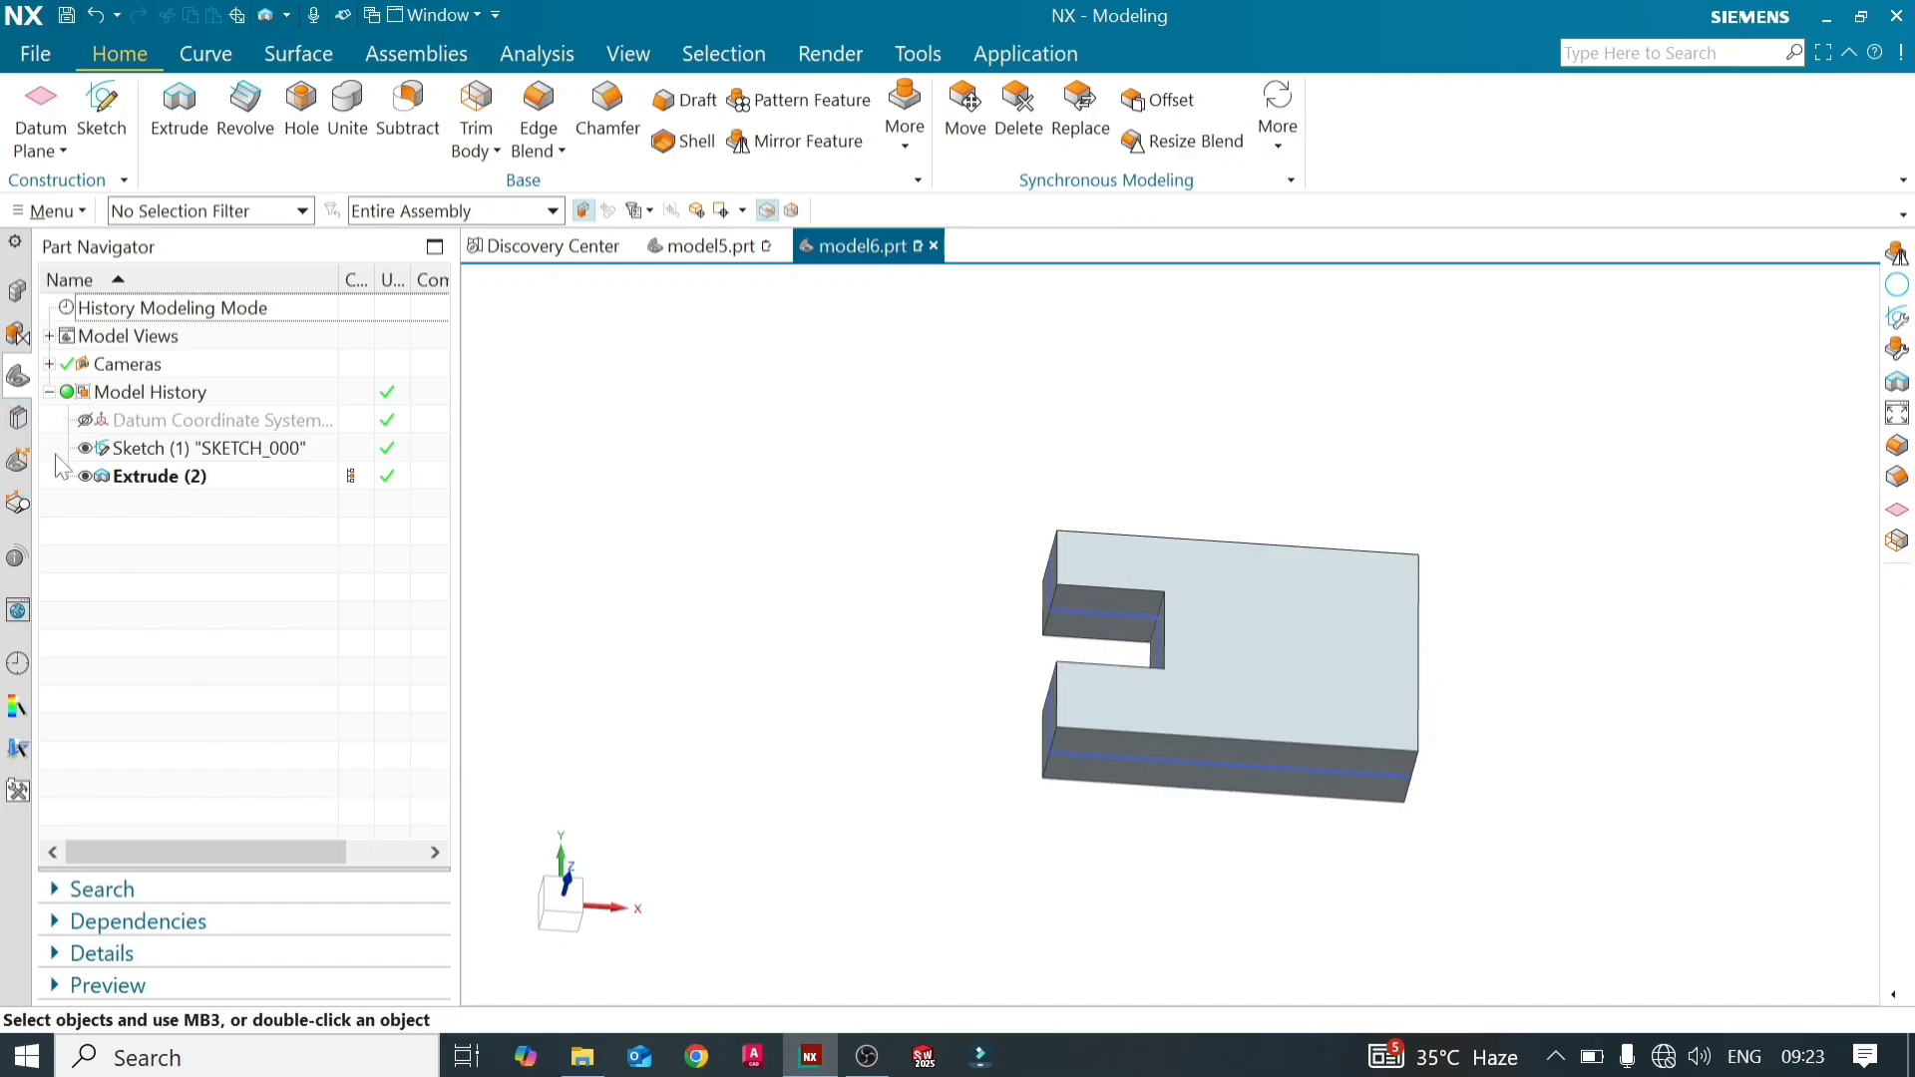
middle_click_drag(950, 675, 671, 684)
scroll(668, 685, "down", 1)
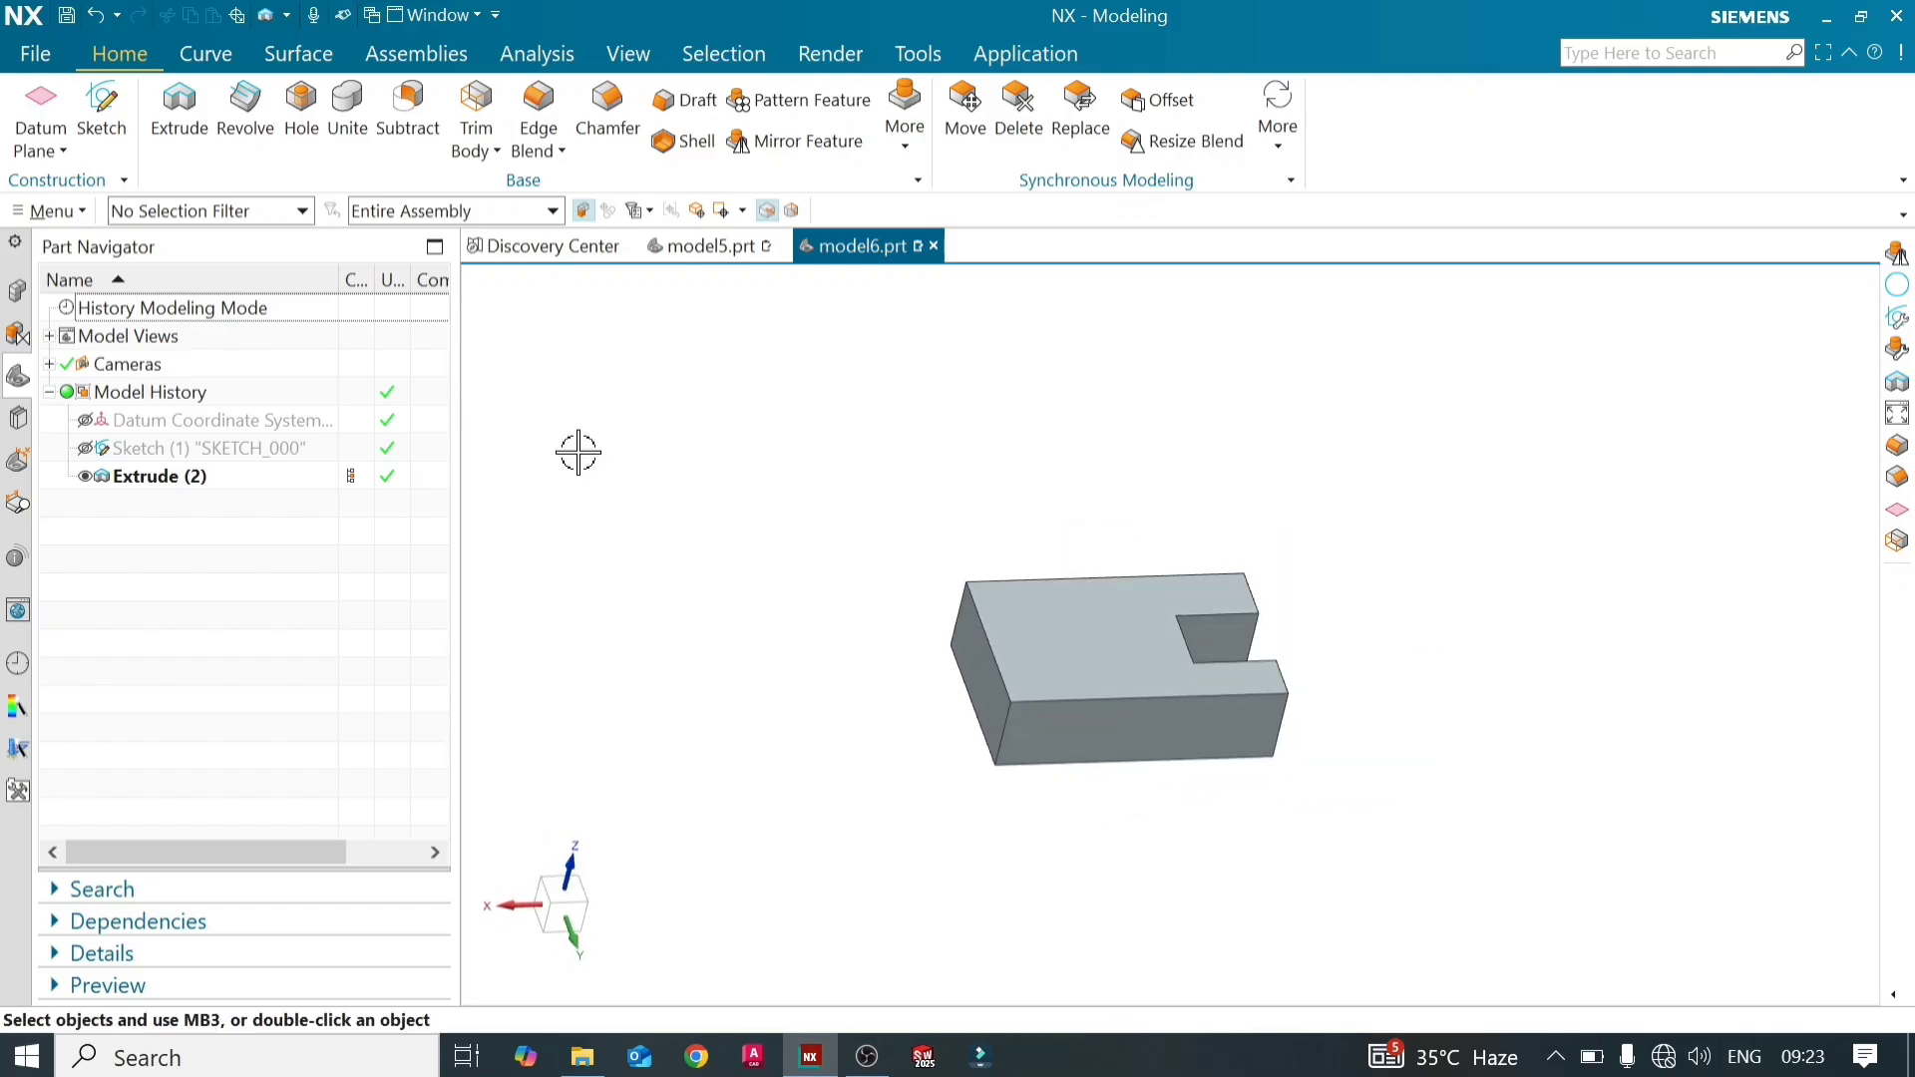
scroll(810, 599, "up", 2)
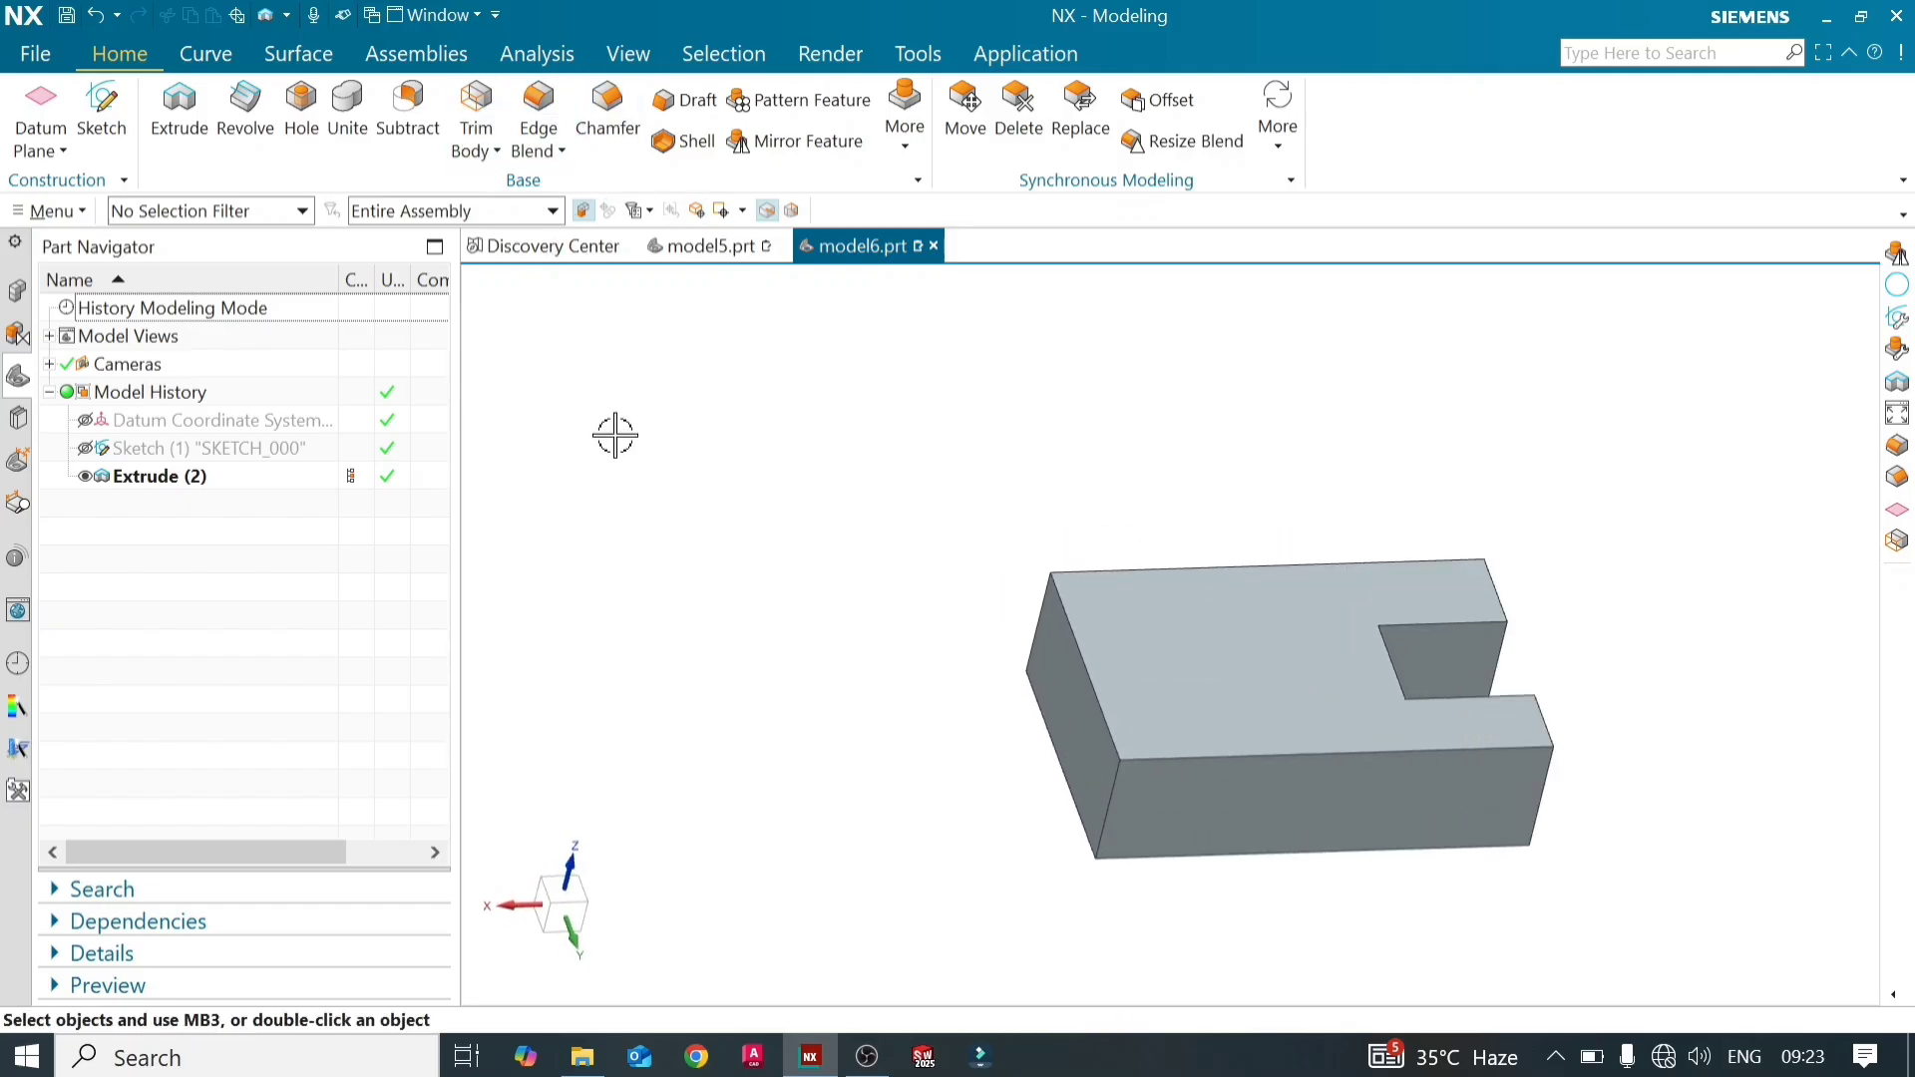
scroll(617, 437, "down", 1)
Start an edge blend on the upper edge of the end face opposite the notch with a 20 mm radius
left_click(542, 116)
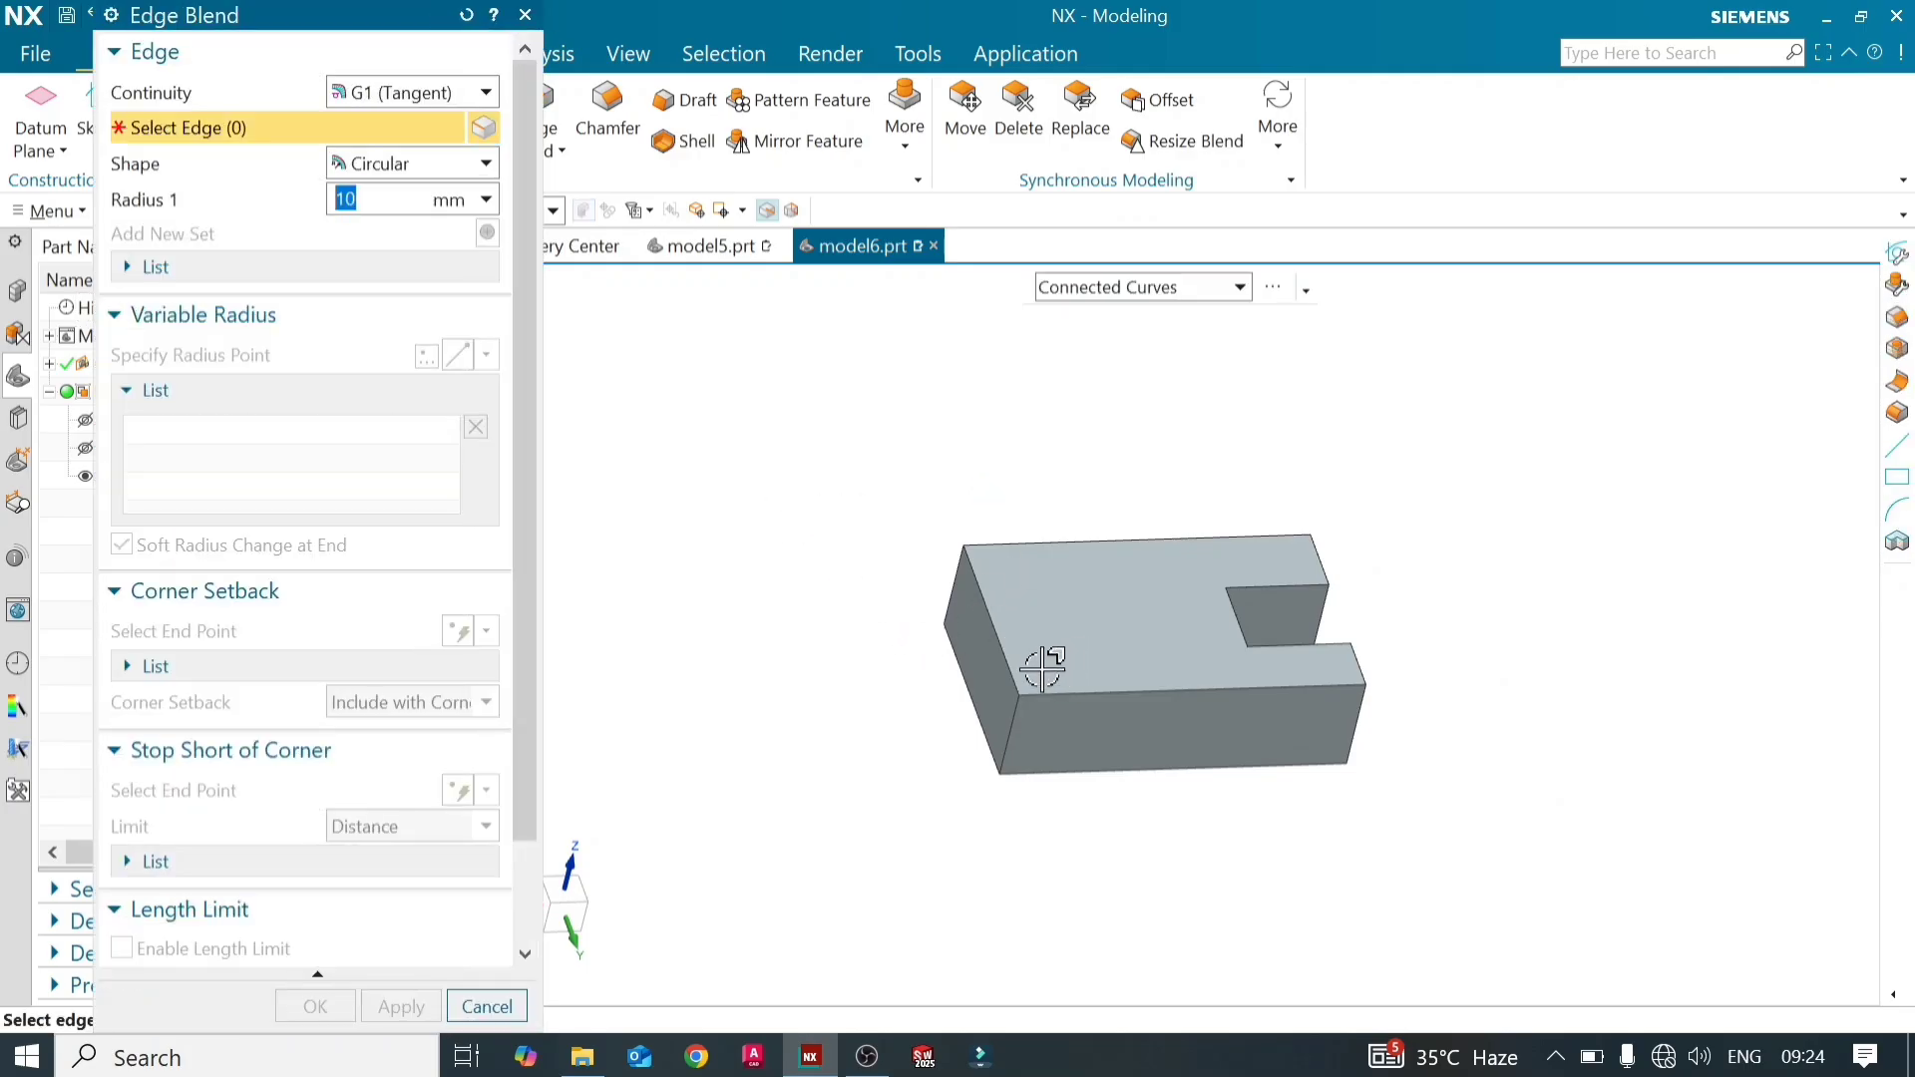
left_click(1007, 641)
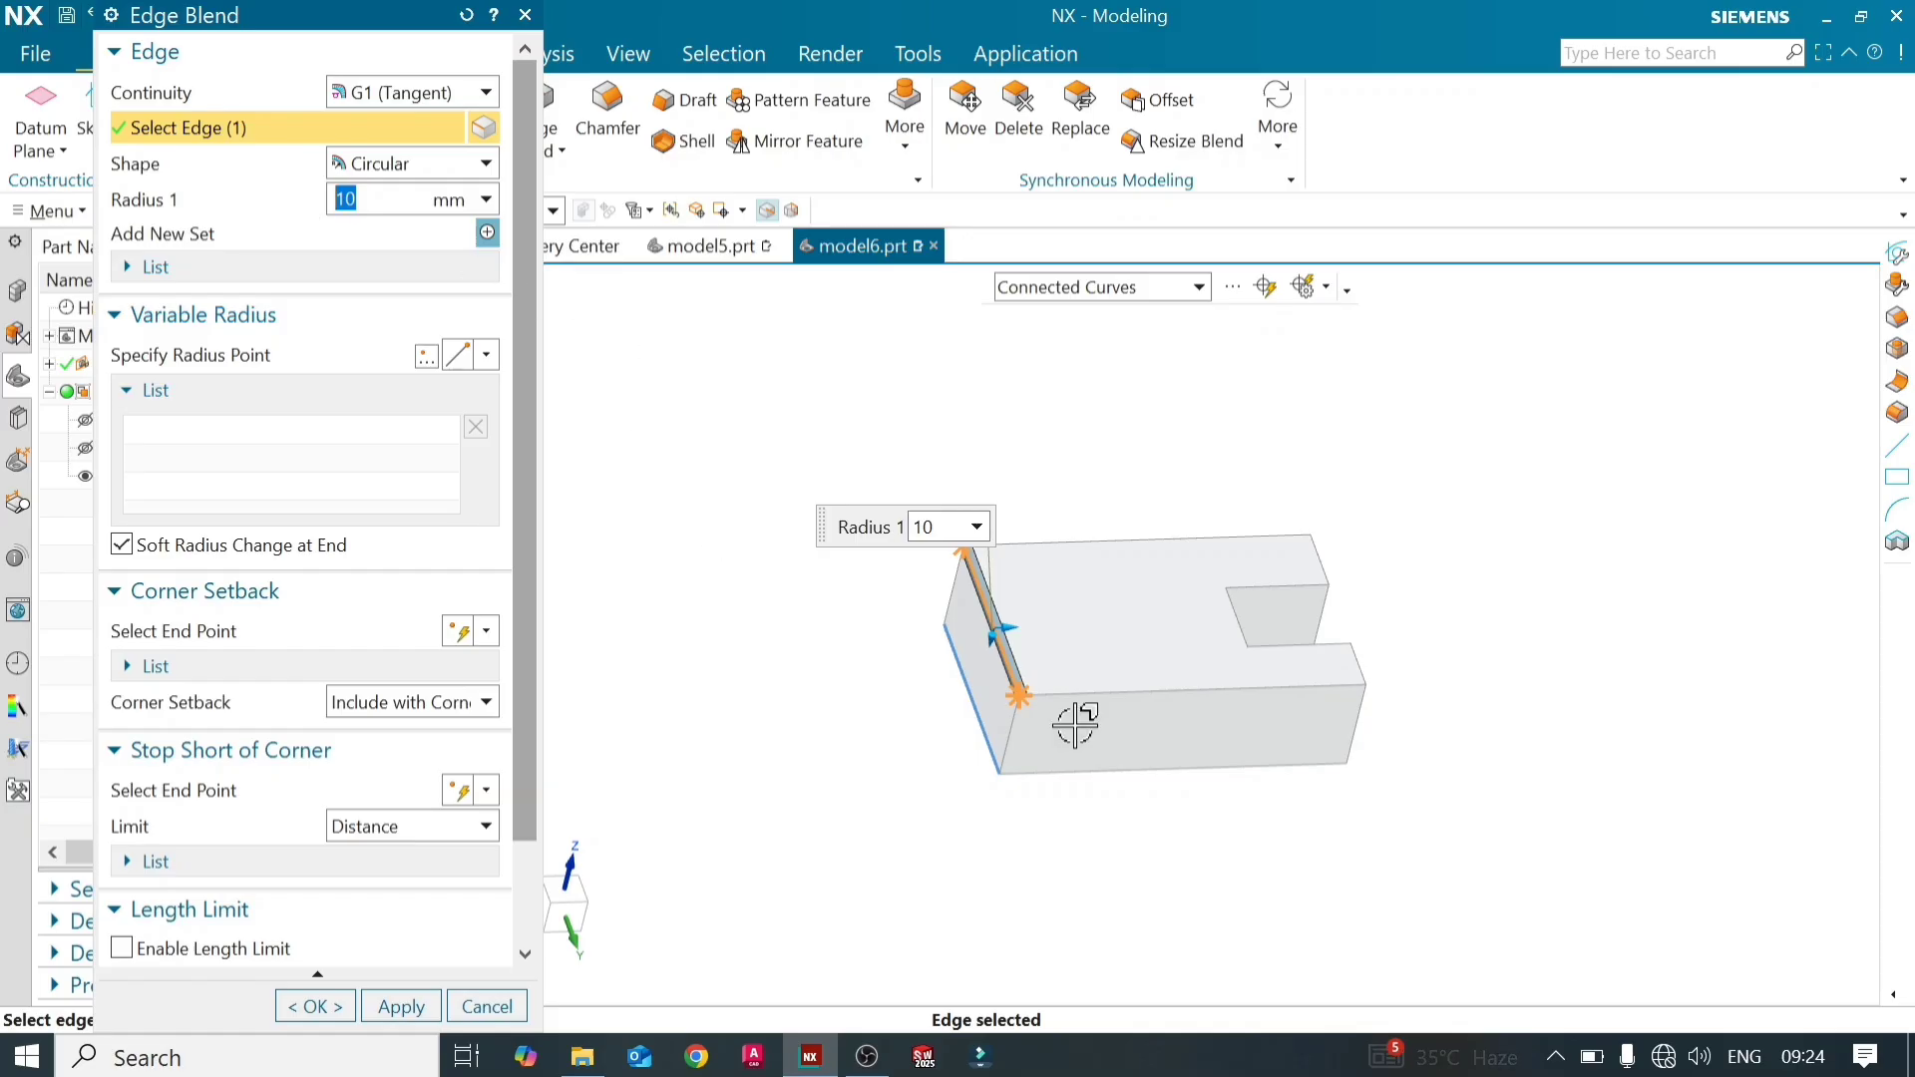
scroll(1003, 634, "up", 4)
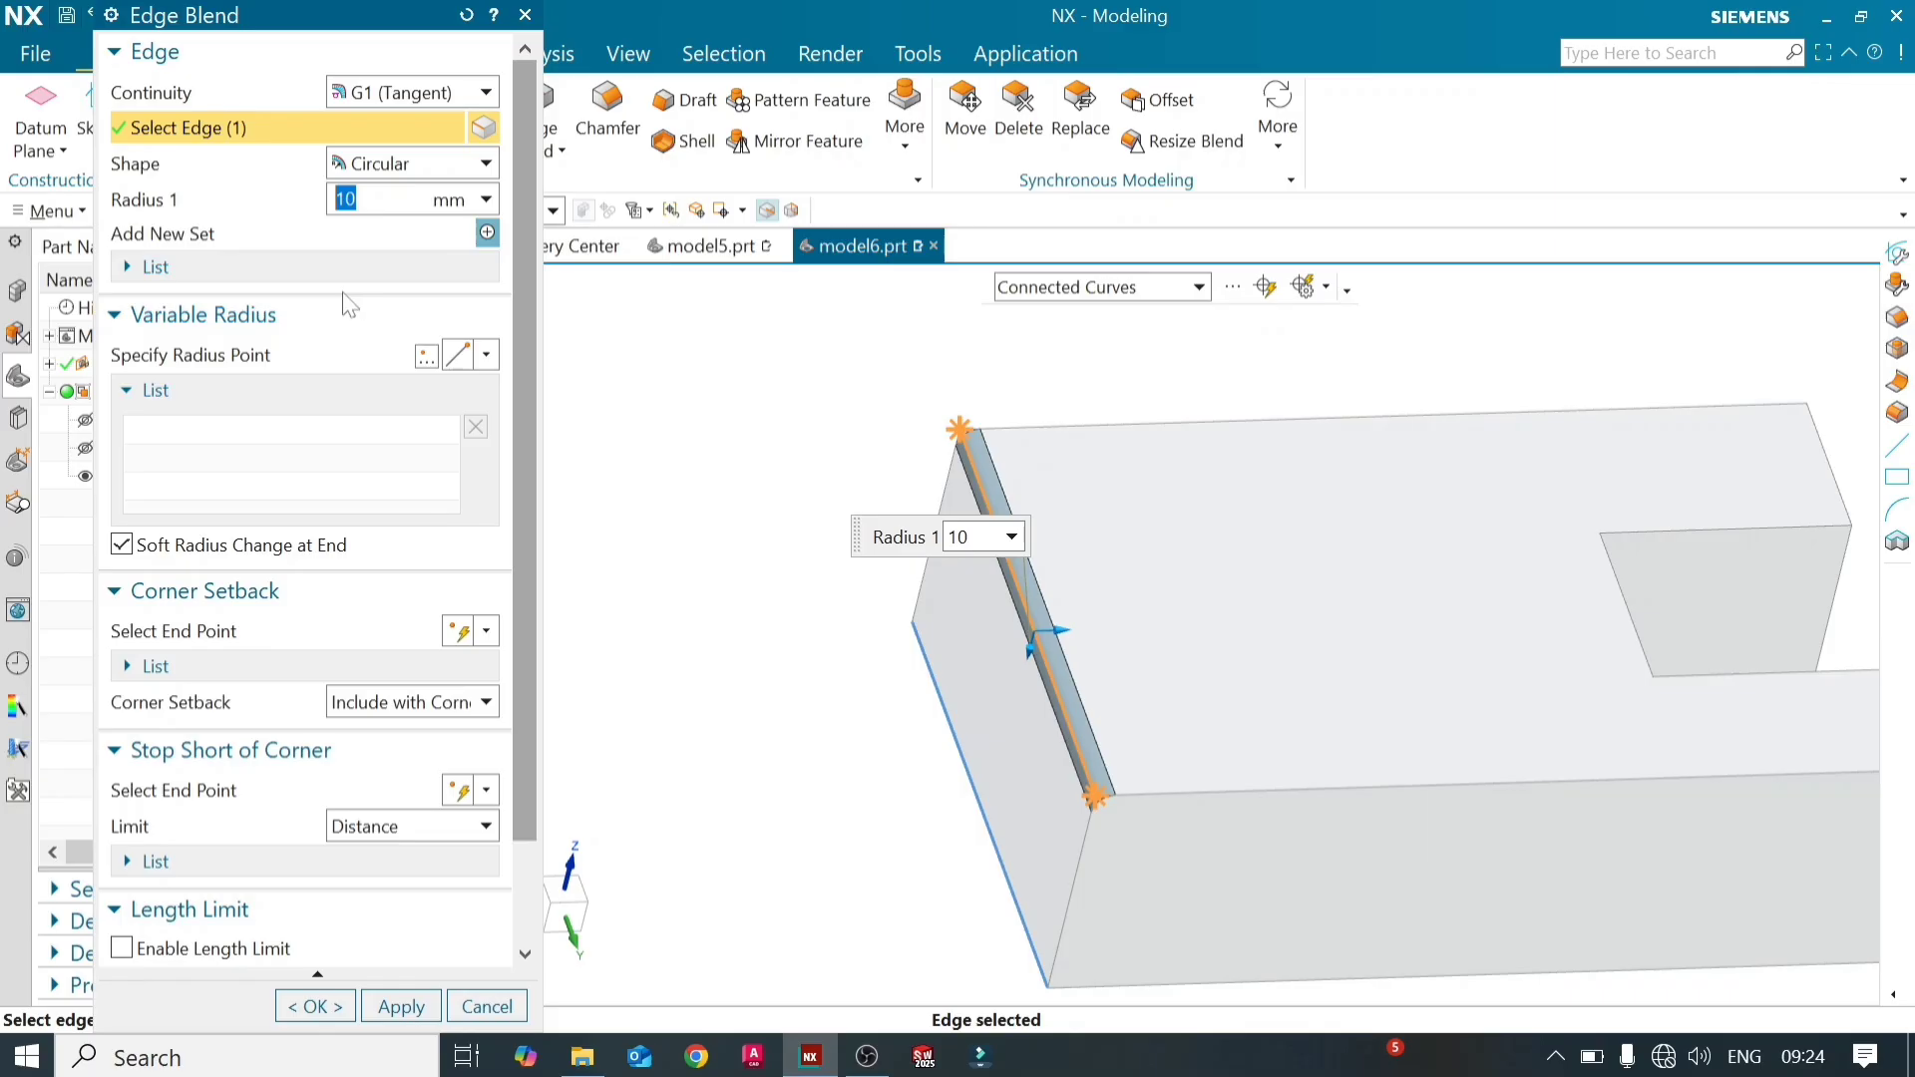
type("20")
key("Return")
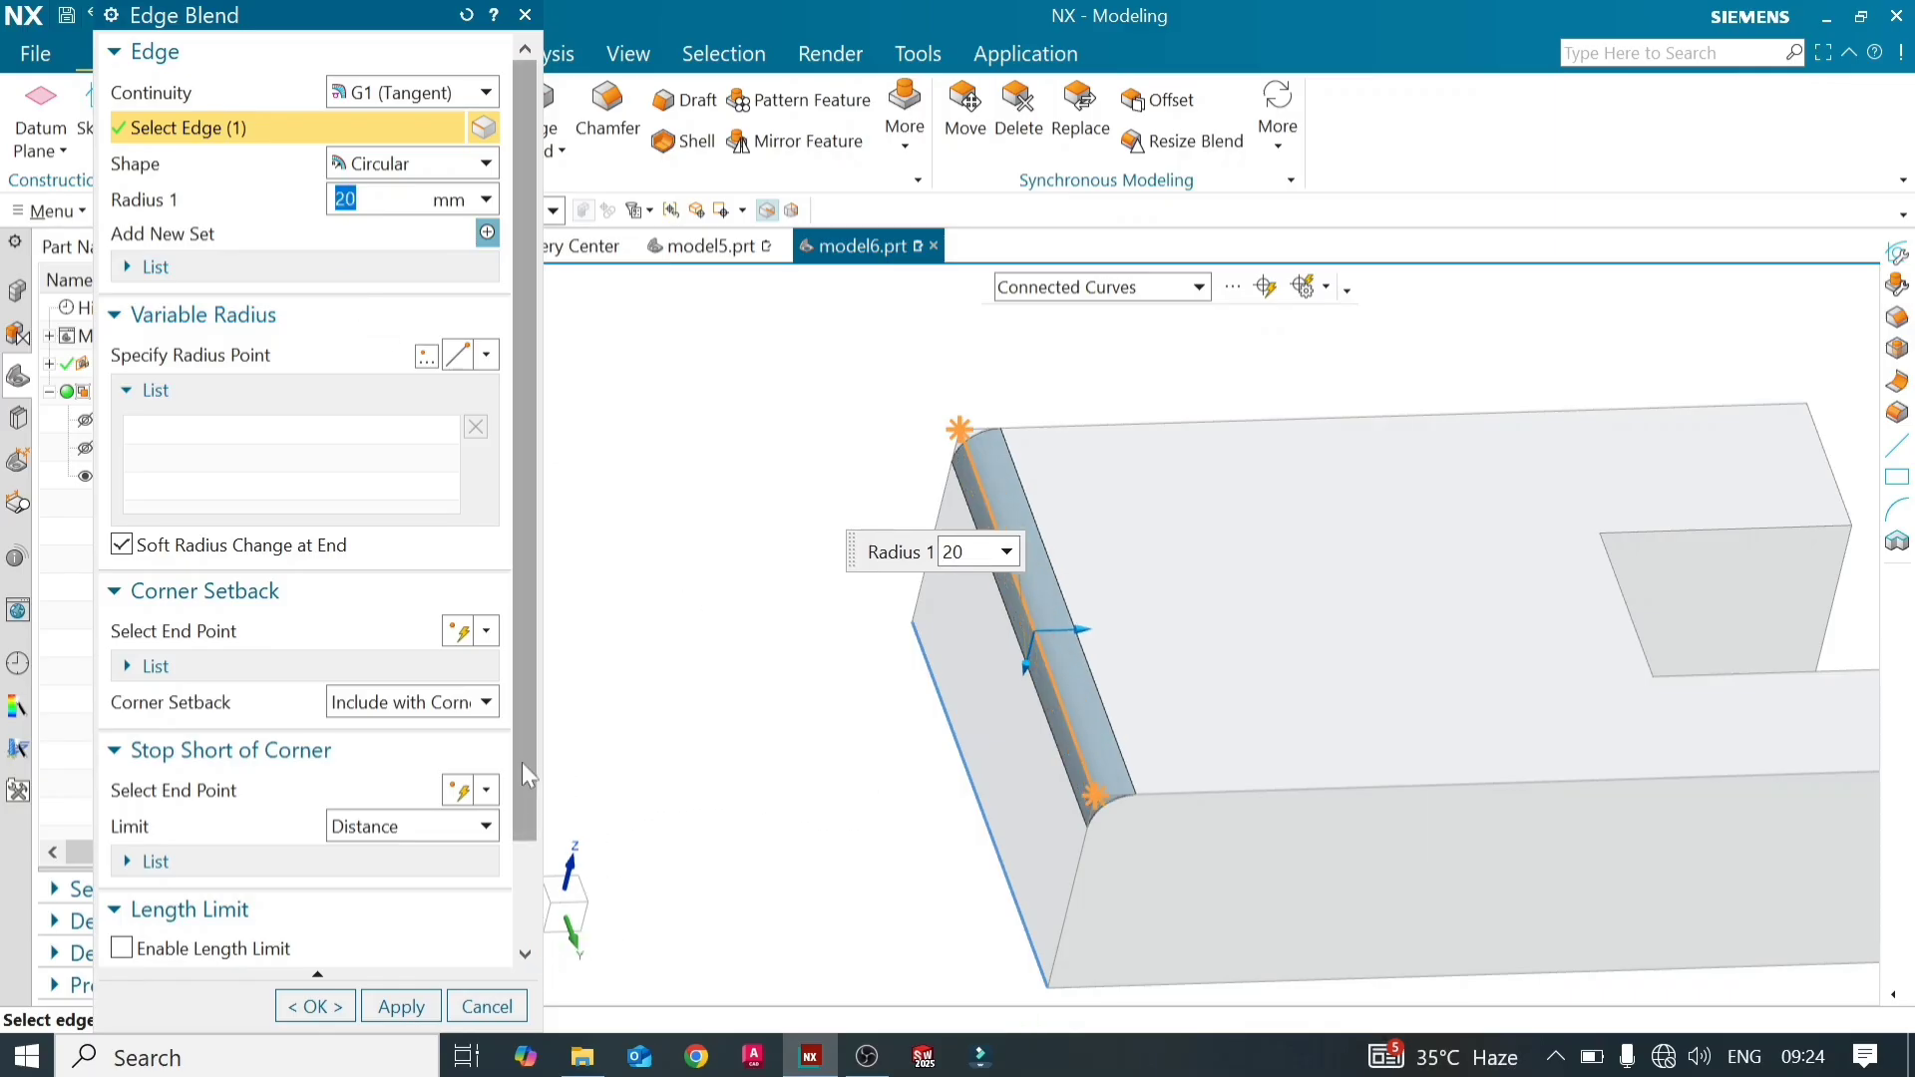
Show the result of the circular edge blend, inspect it, and return to the preview
left_click_drag(522, 762, 518, 918)
left_click(498, 944)
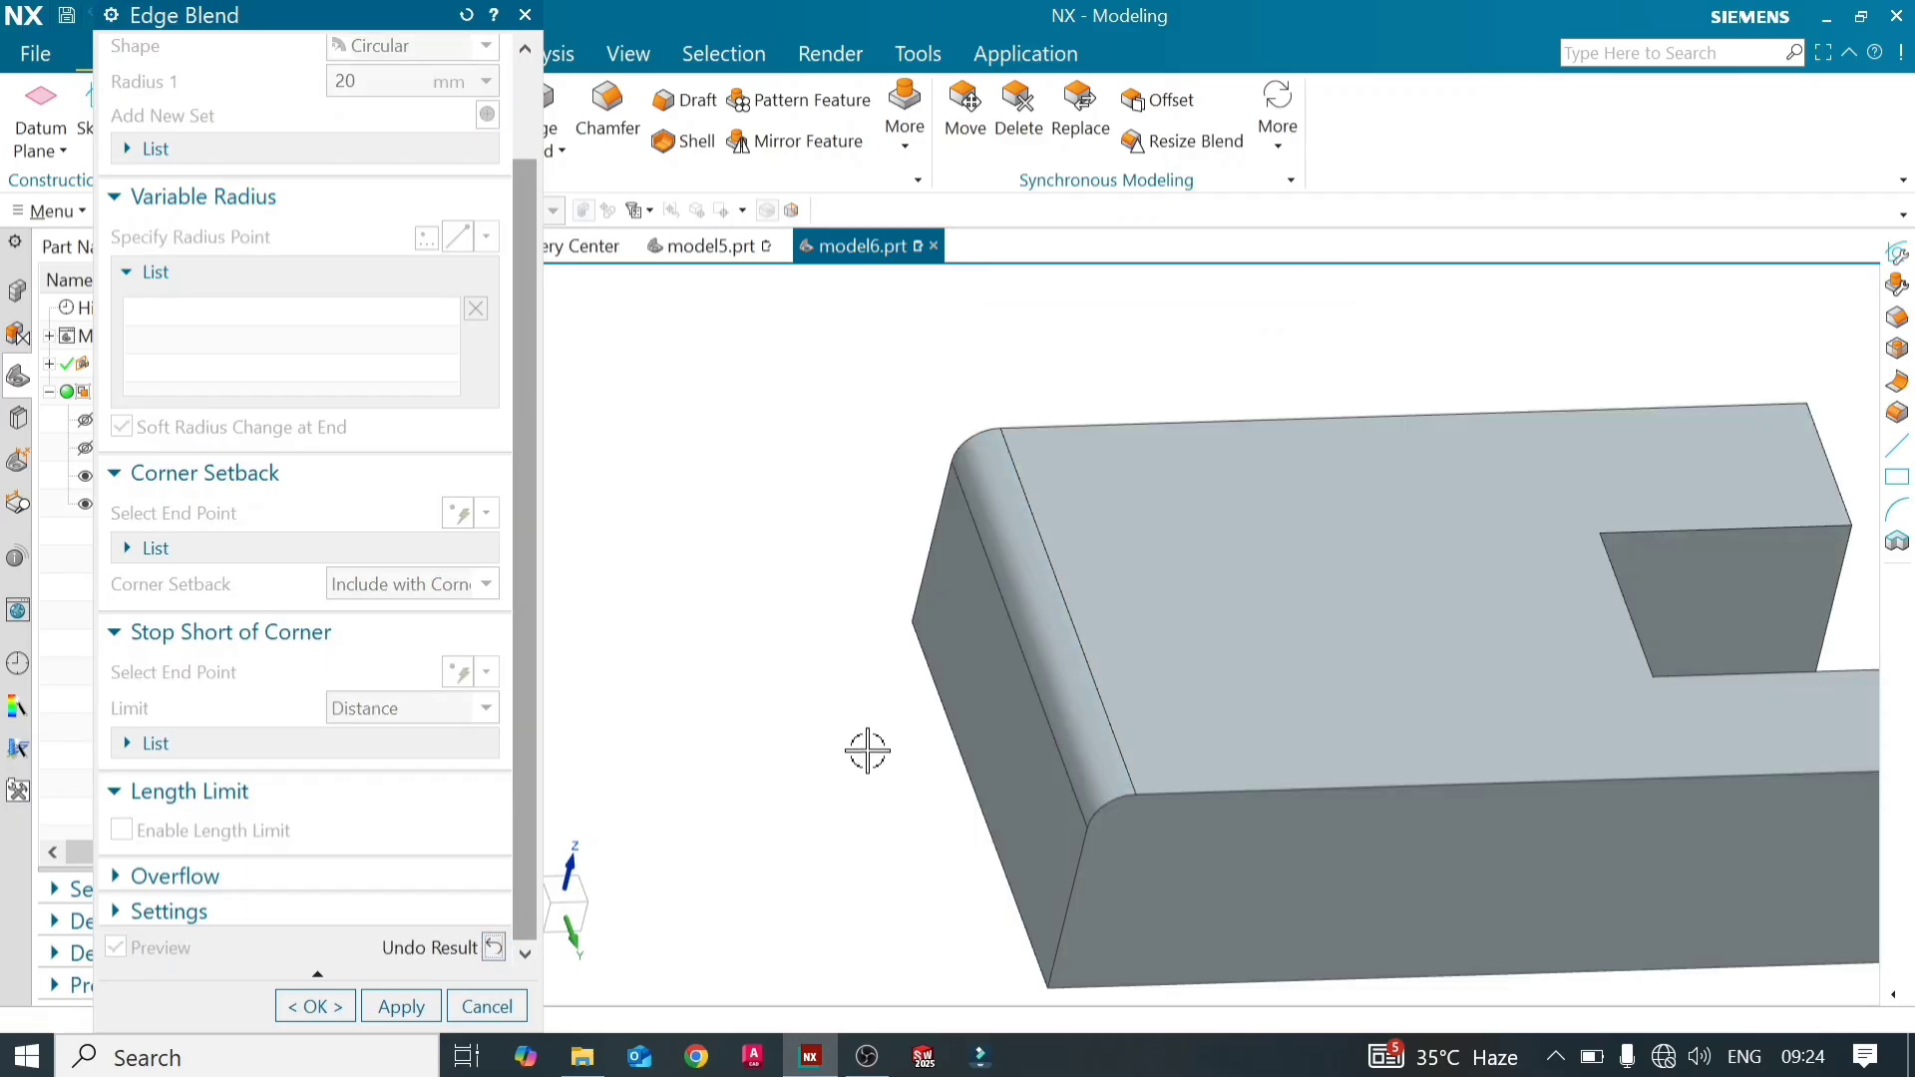
mouse_move(868, 748)
middle_mouse_down()
mouse_move(812, 671)
mouse_move(847, 714)
mouse_move(838, 702)
mouse_move(859, 795)
mouse_move(859, 693)
mouse_move(888, 738)
mouse_move(855, 775)
mouse_move(812, 735)
mouse_move(851, 685)
mouse_move(810, 685)
mouse_move(859, 735)
middle_mouse_up()
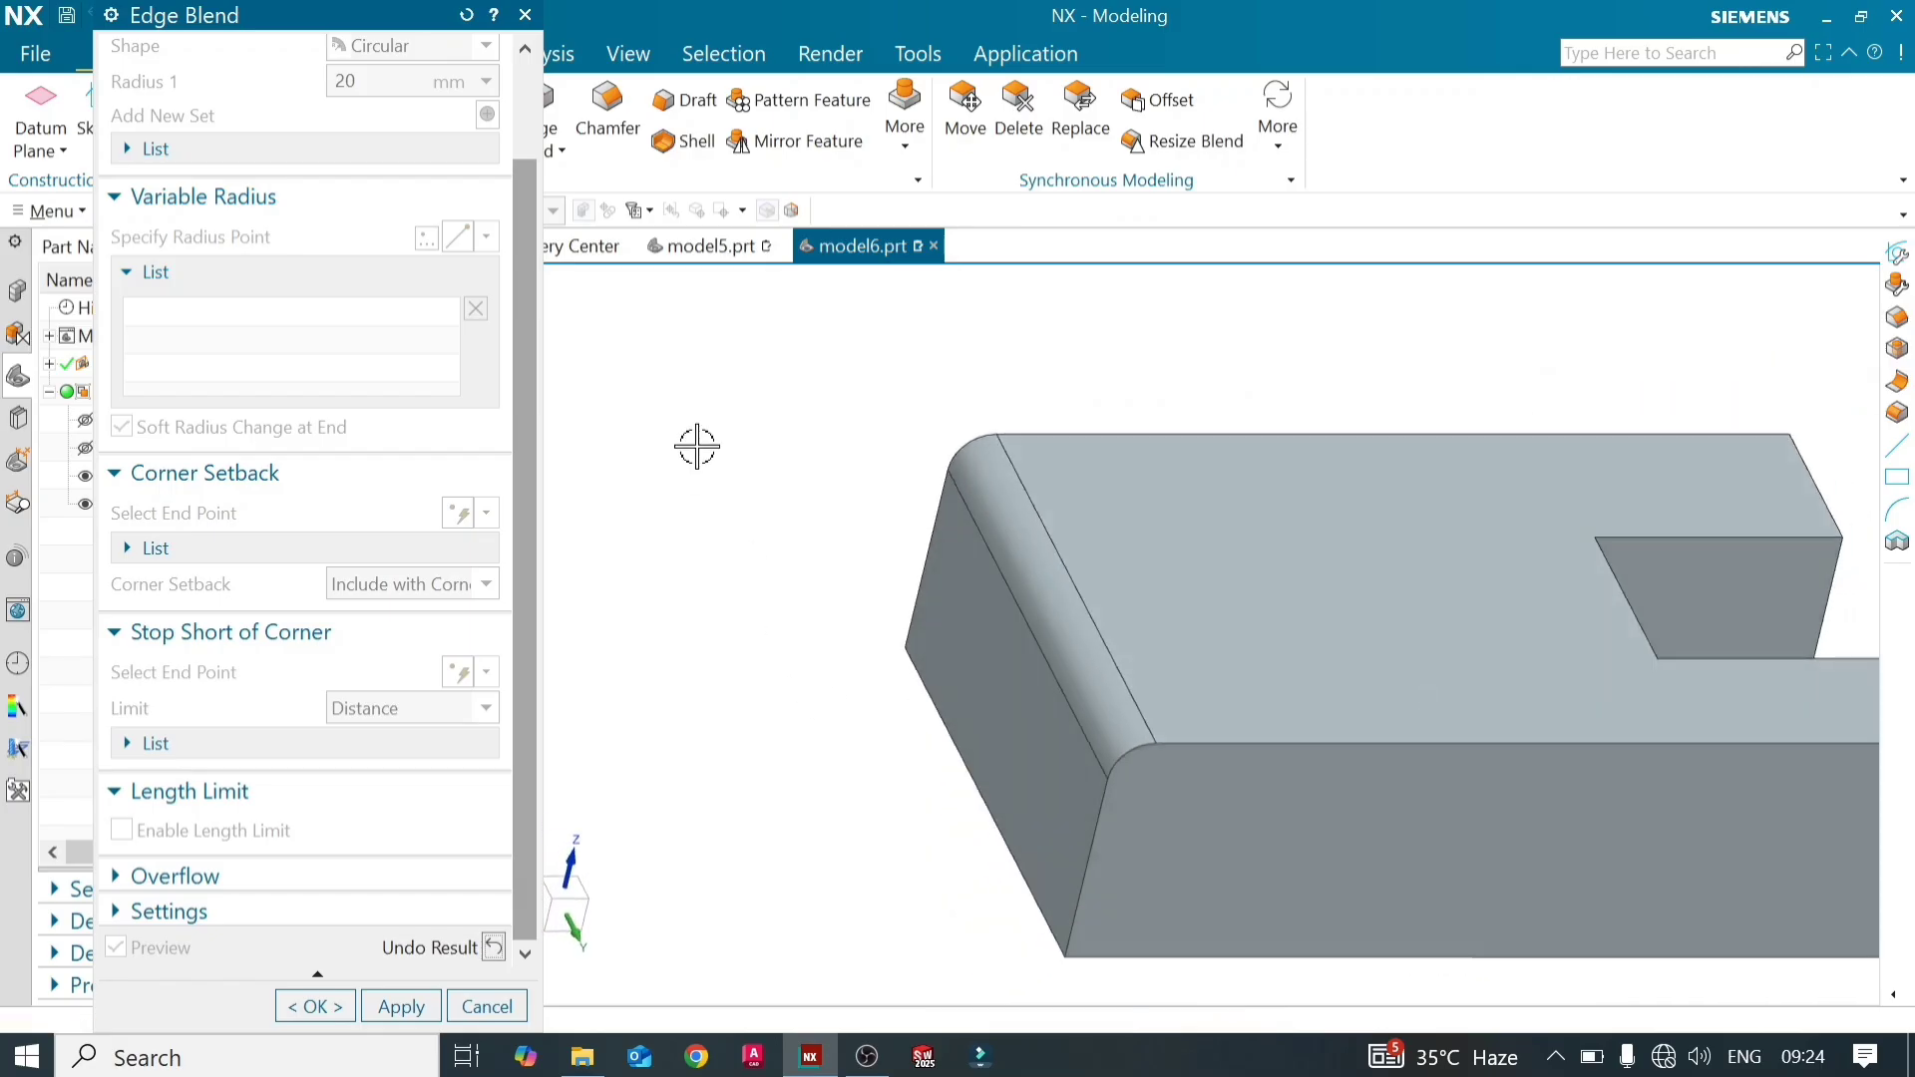
left_click(494, 946)
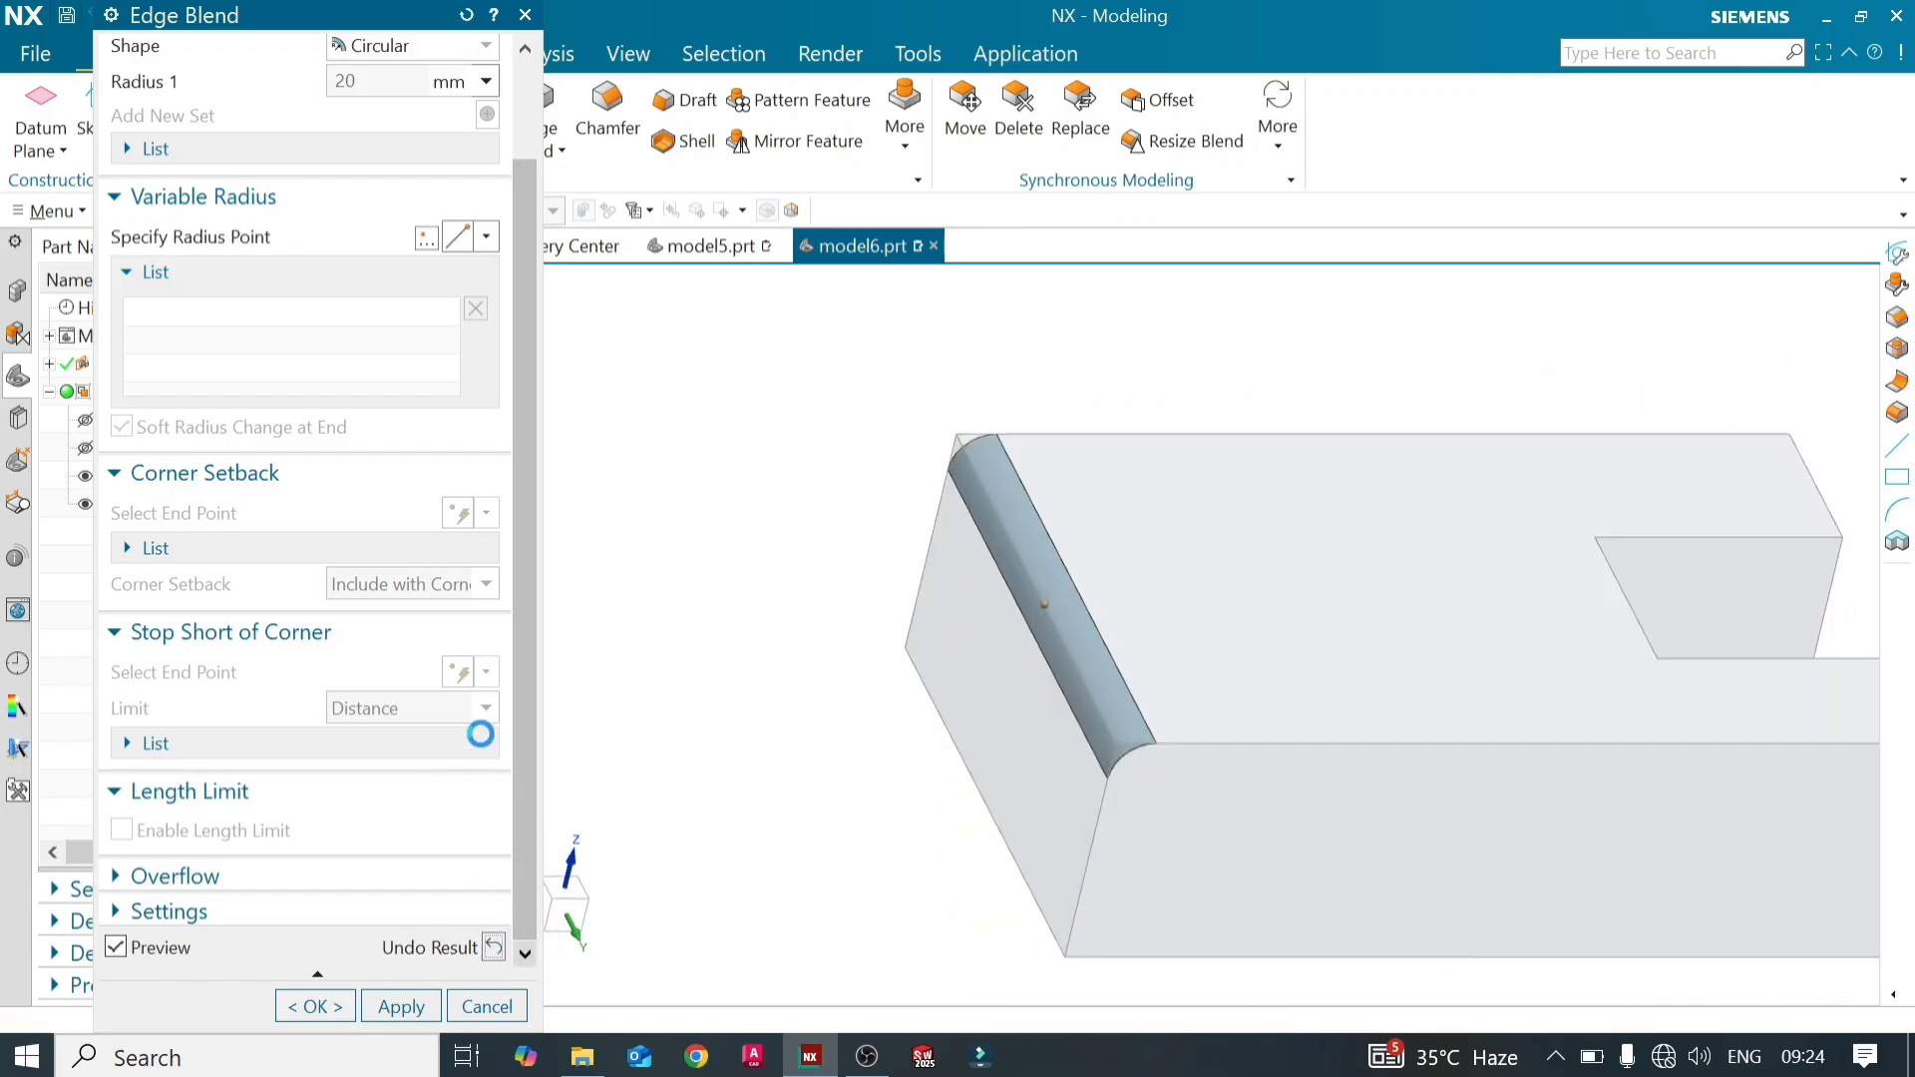
Switch the edge blend's shape to Conic, inspect its result on the block, and return to the preview
scroll(520, 640, "up", 2)
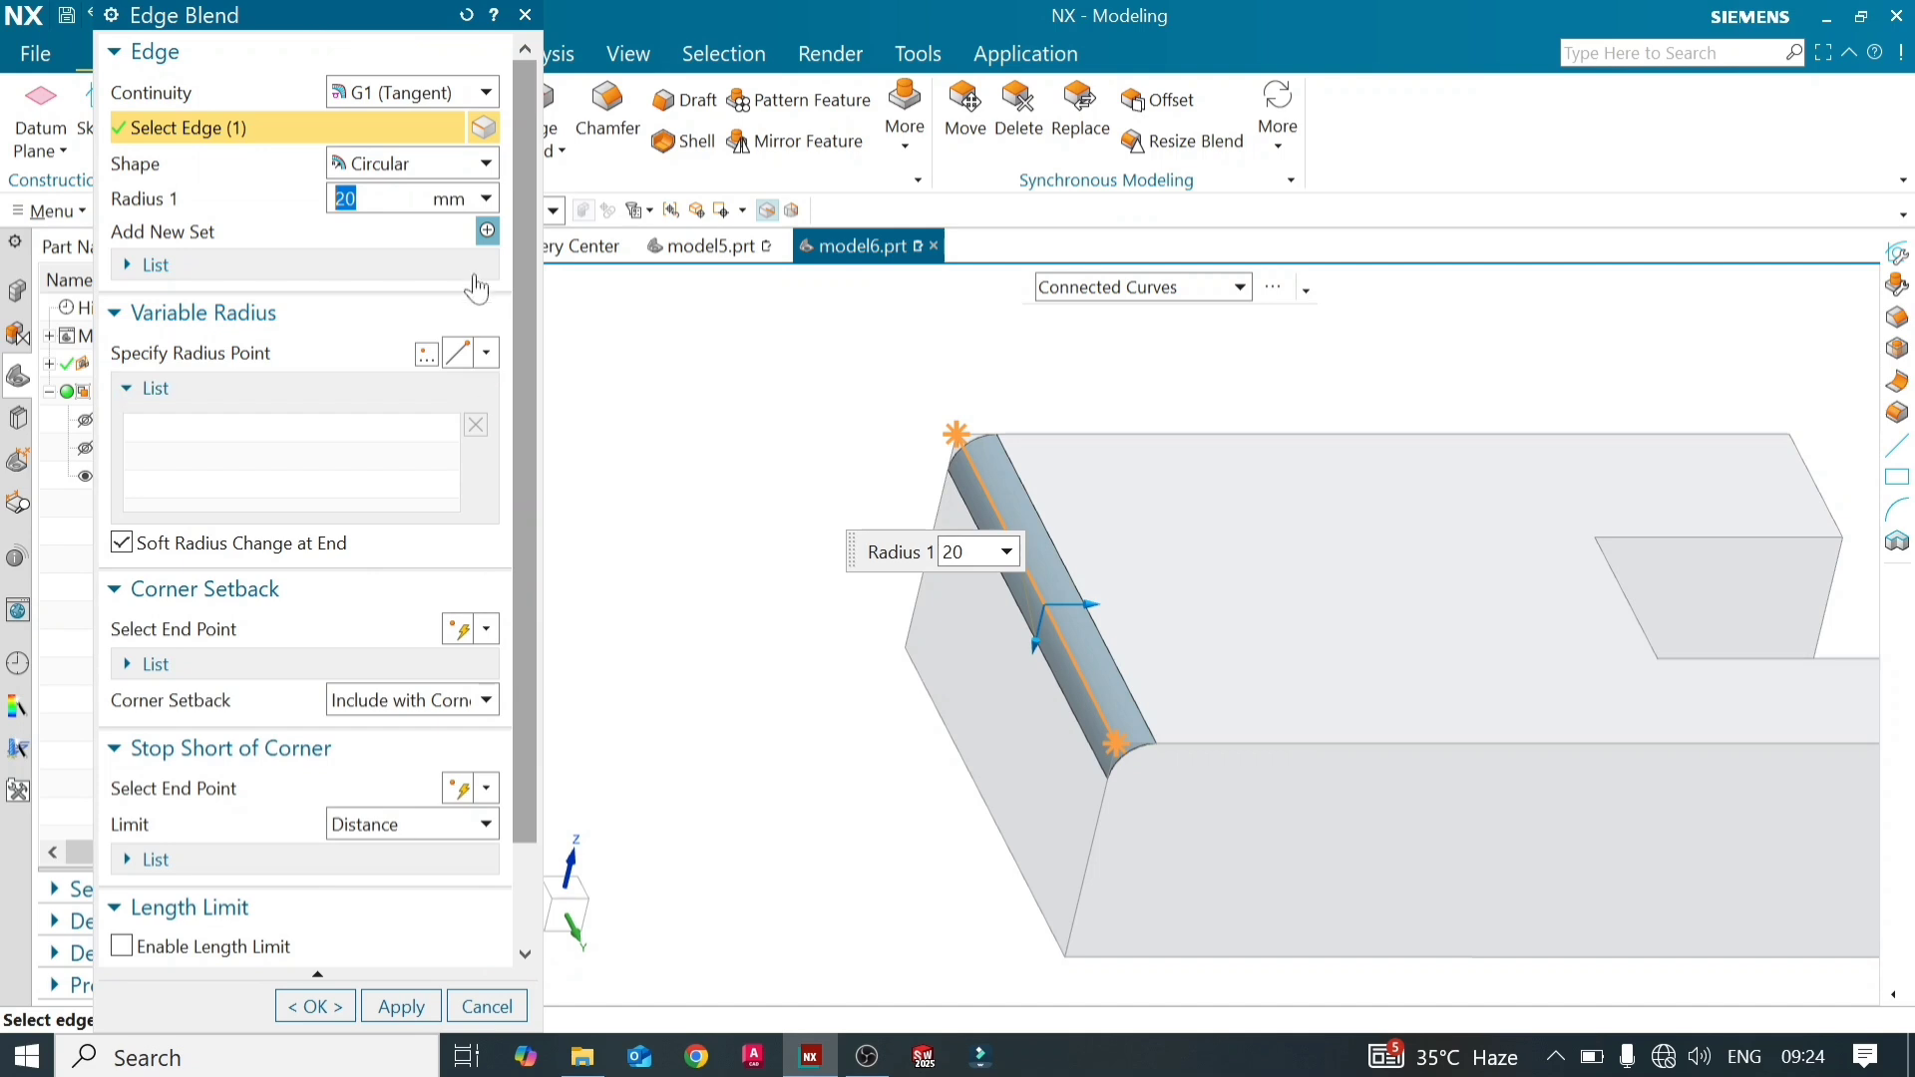
left_click(485, 164)
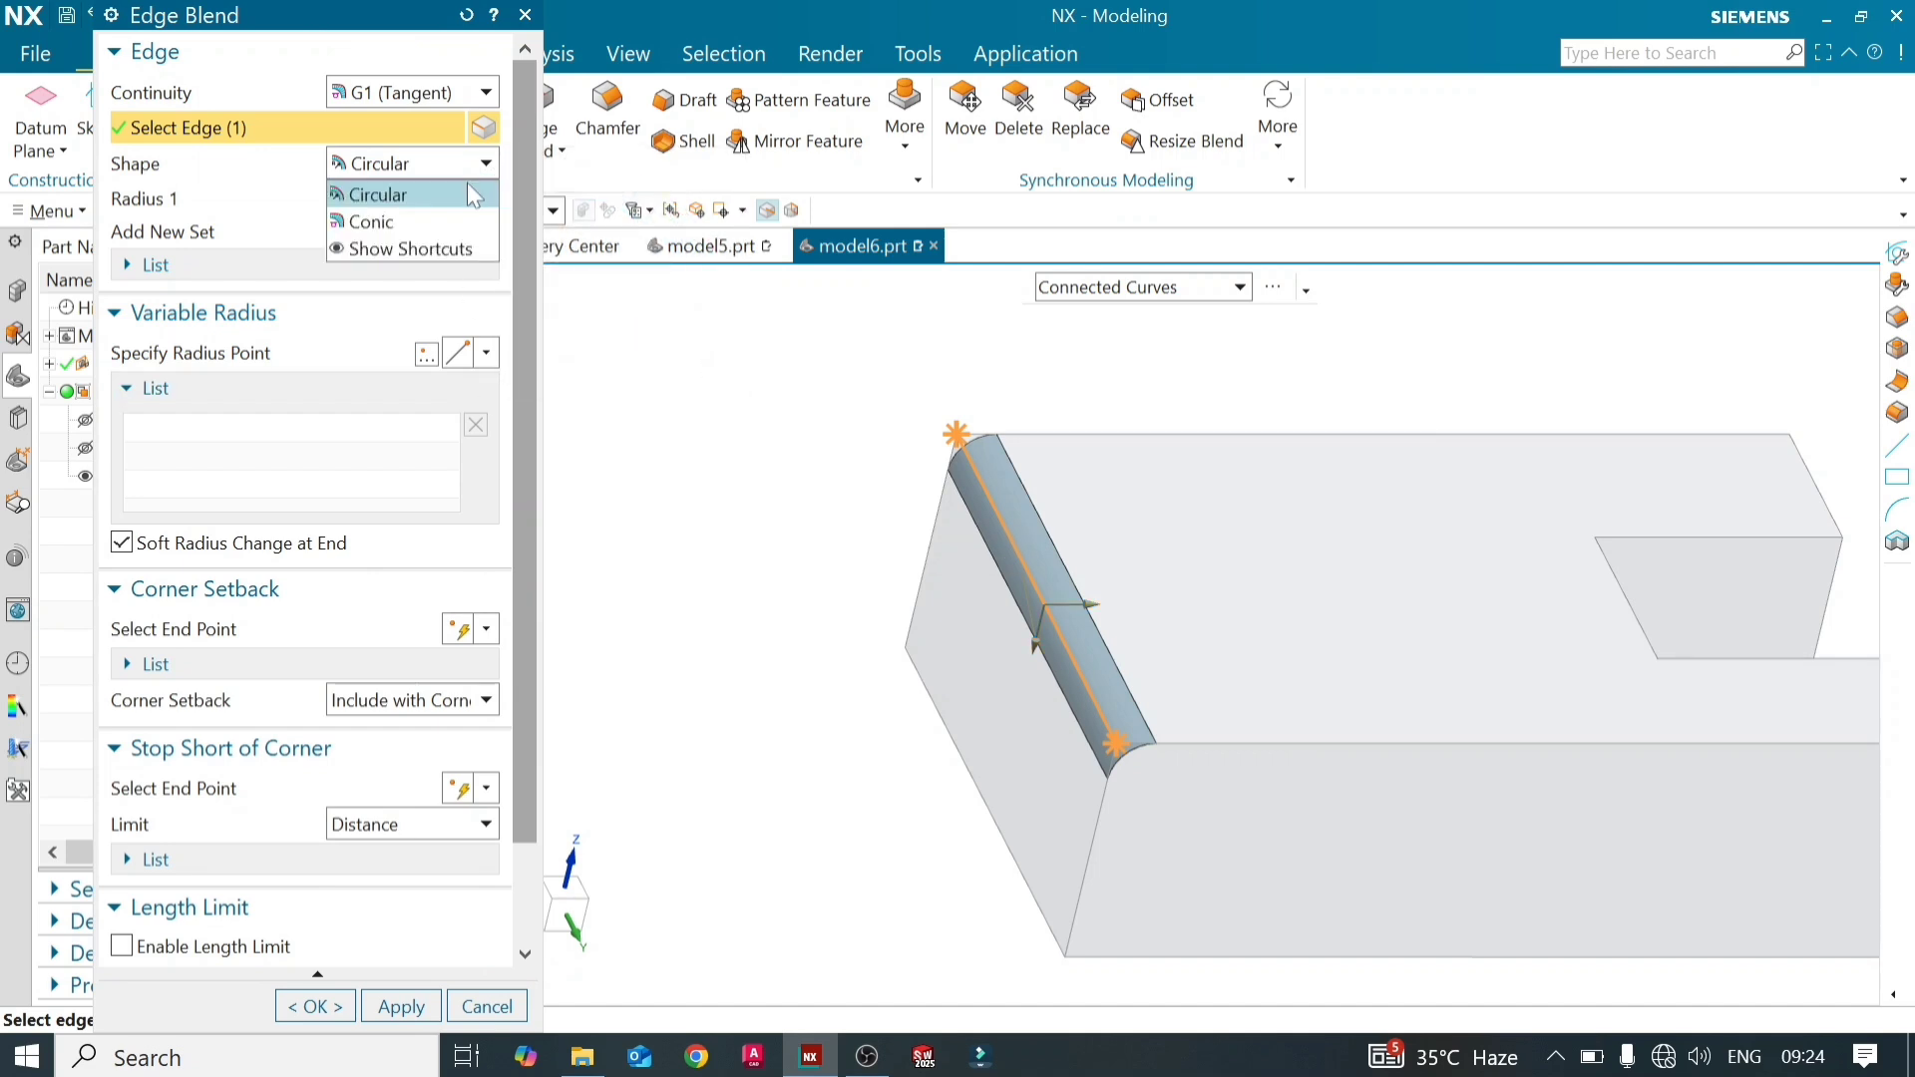
left_click(384, 221)
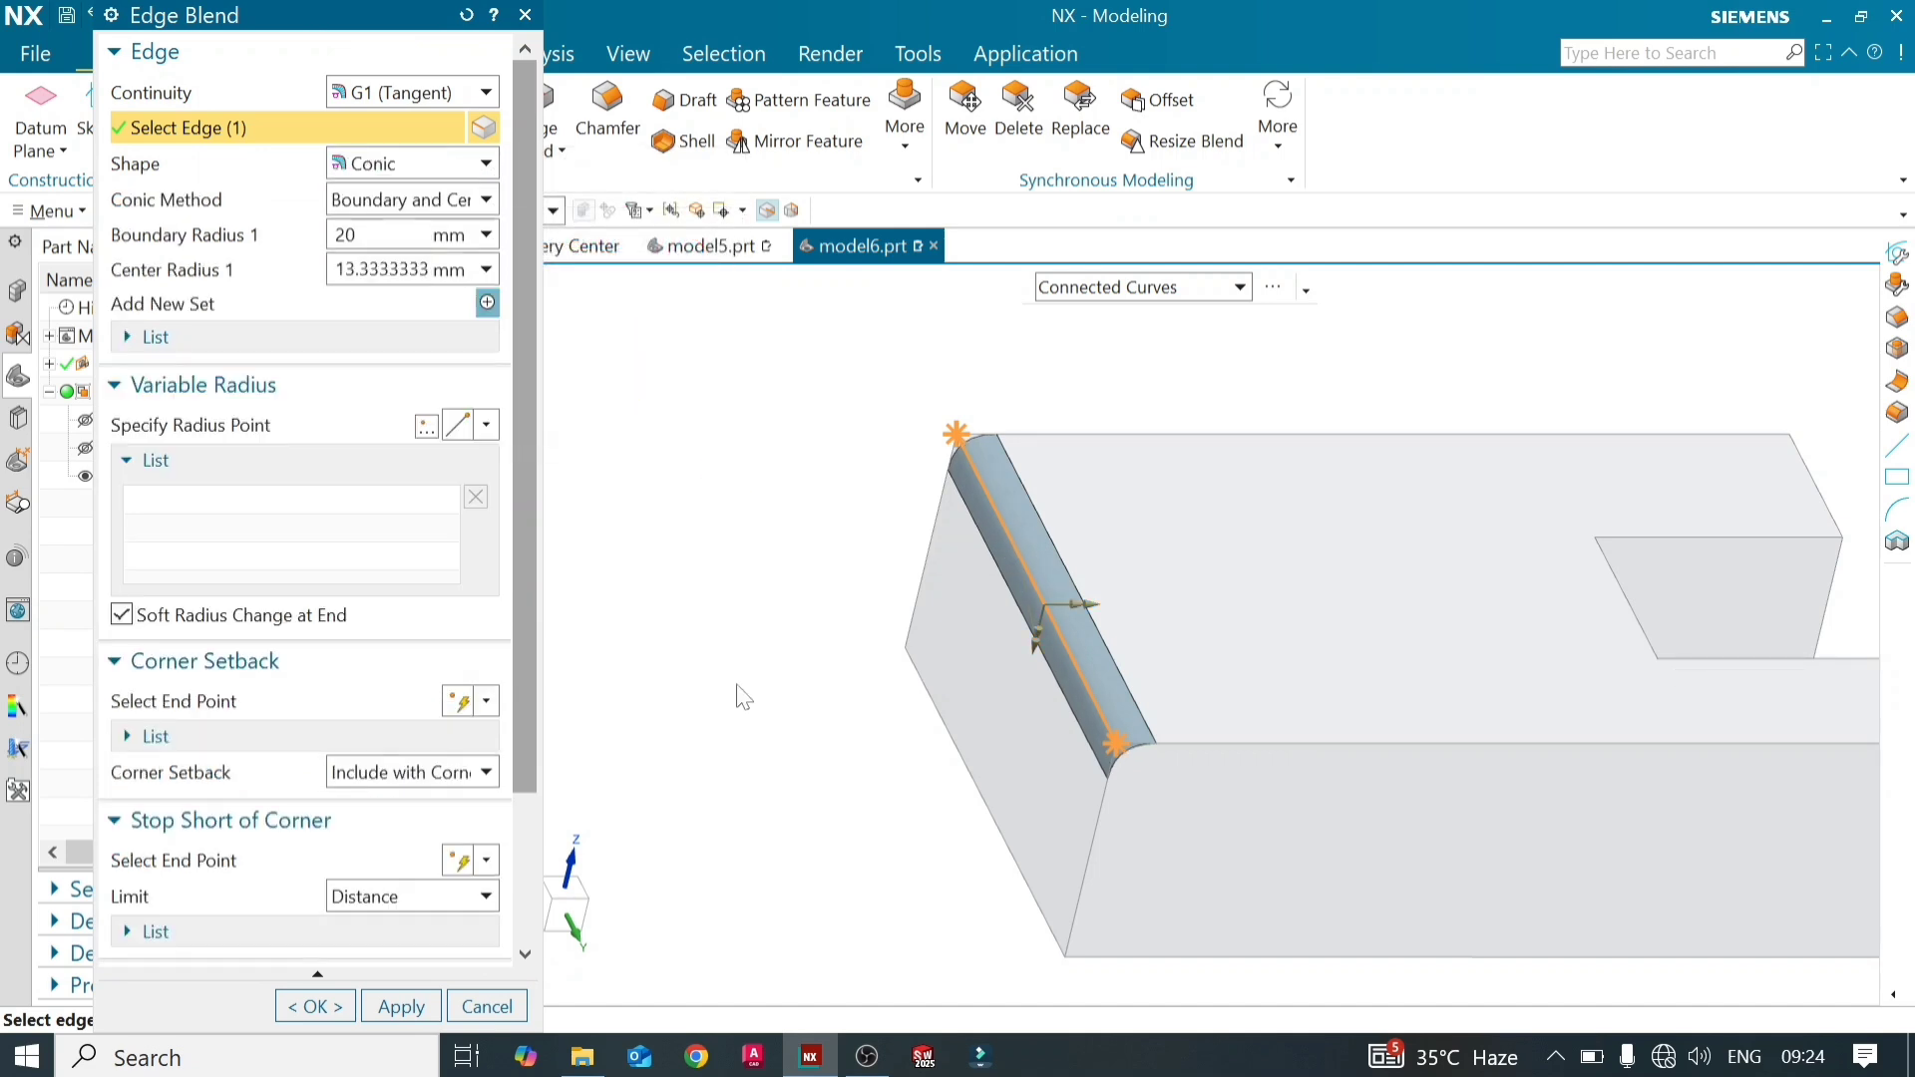
mouse_move(744, 696)
middle_mouse_down()
mouse_move(812, 706)
mouse_move(748, 672)
mouse_move(776, 683)
middle_mouse_up()
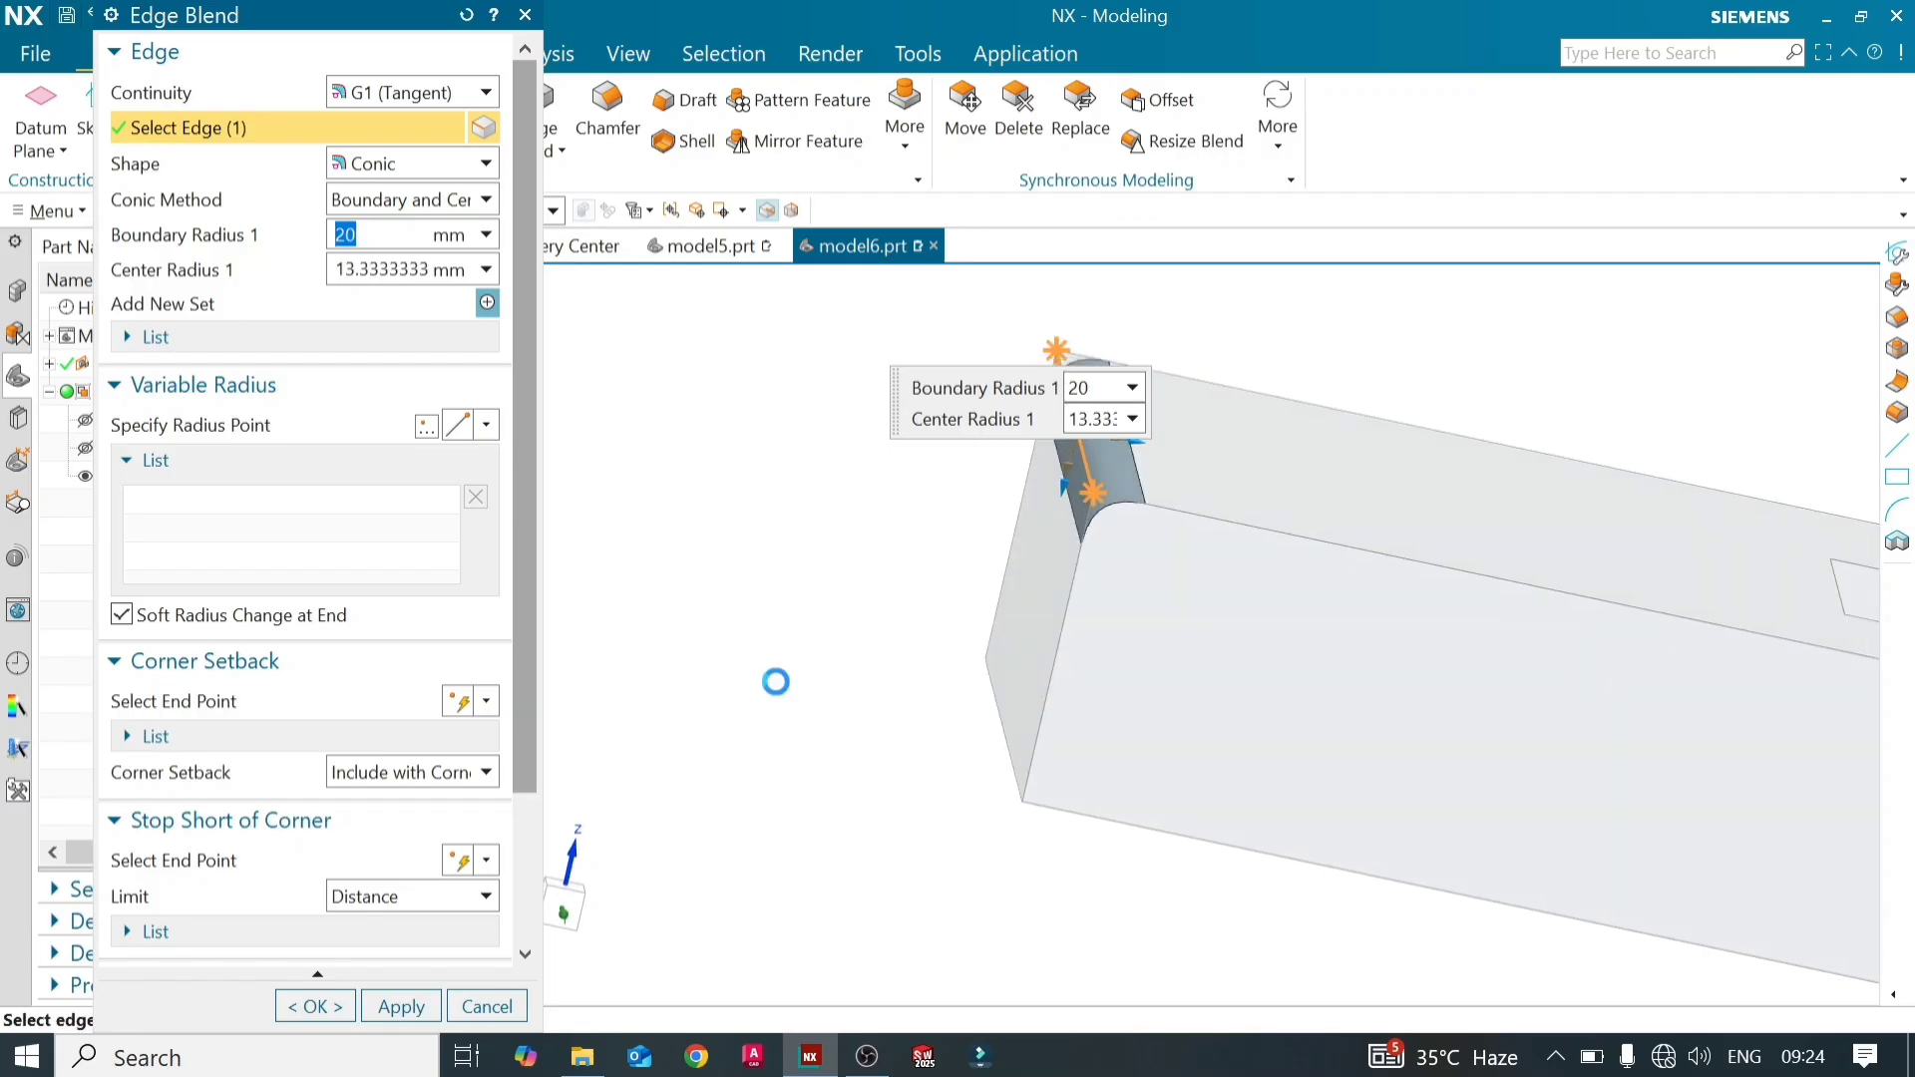
left_click_drag(530, 770, 524, 946)
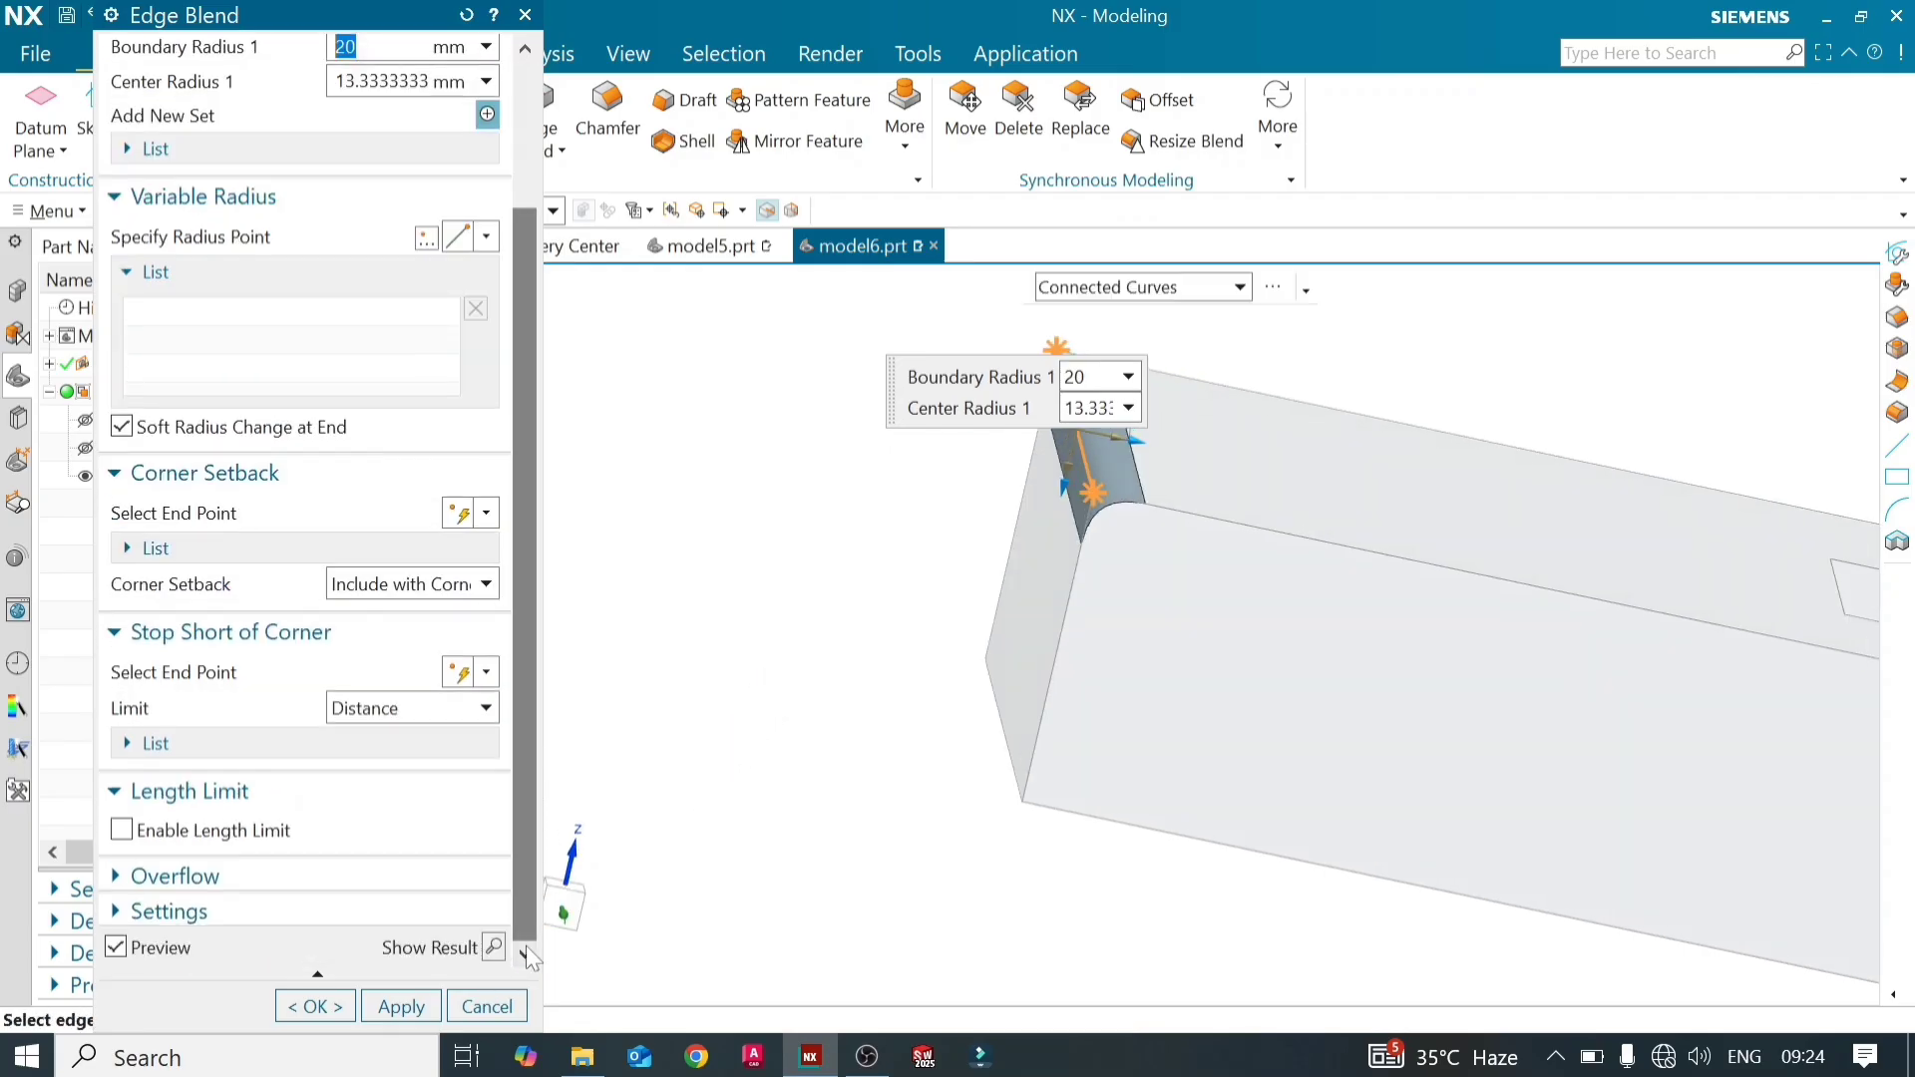
left_click(493, 947)
middle_click_drag(893, 608, 1154, 596)
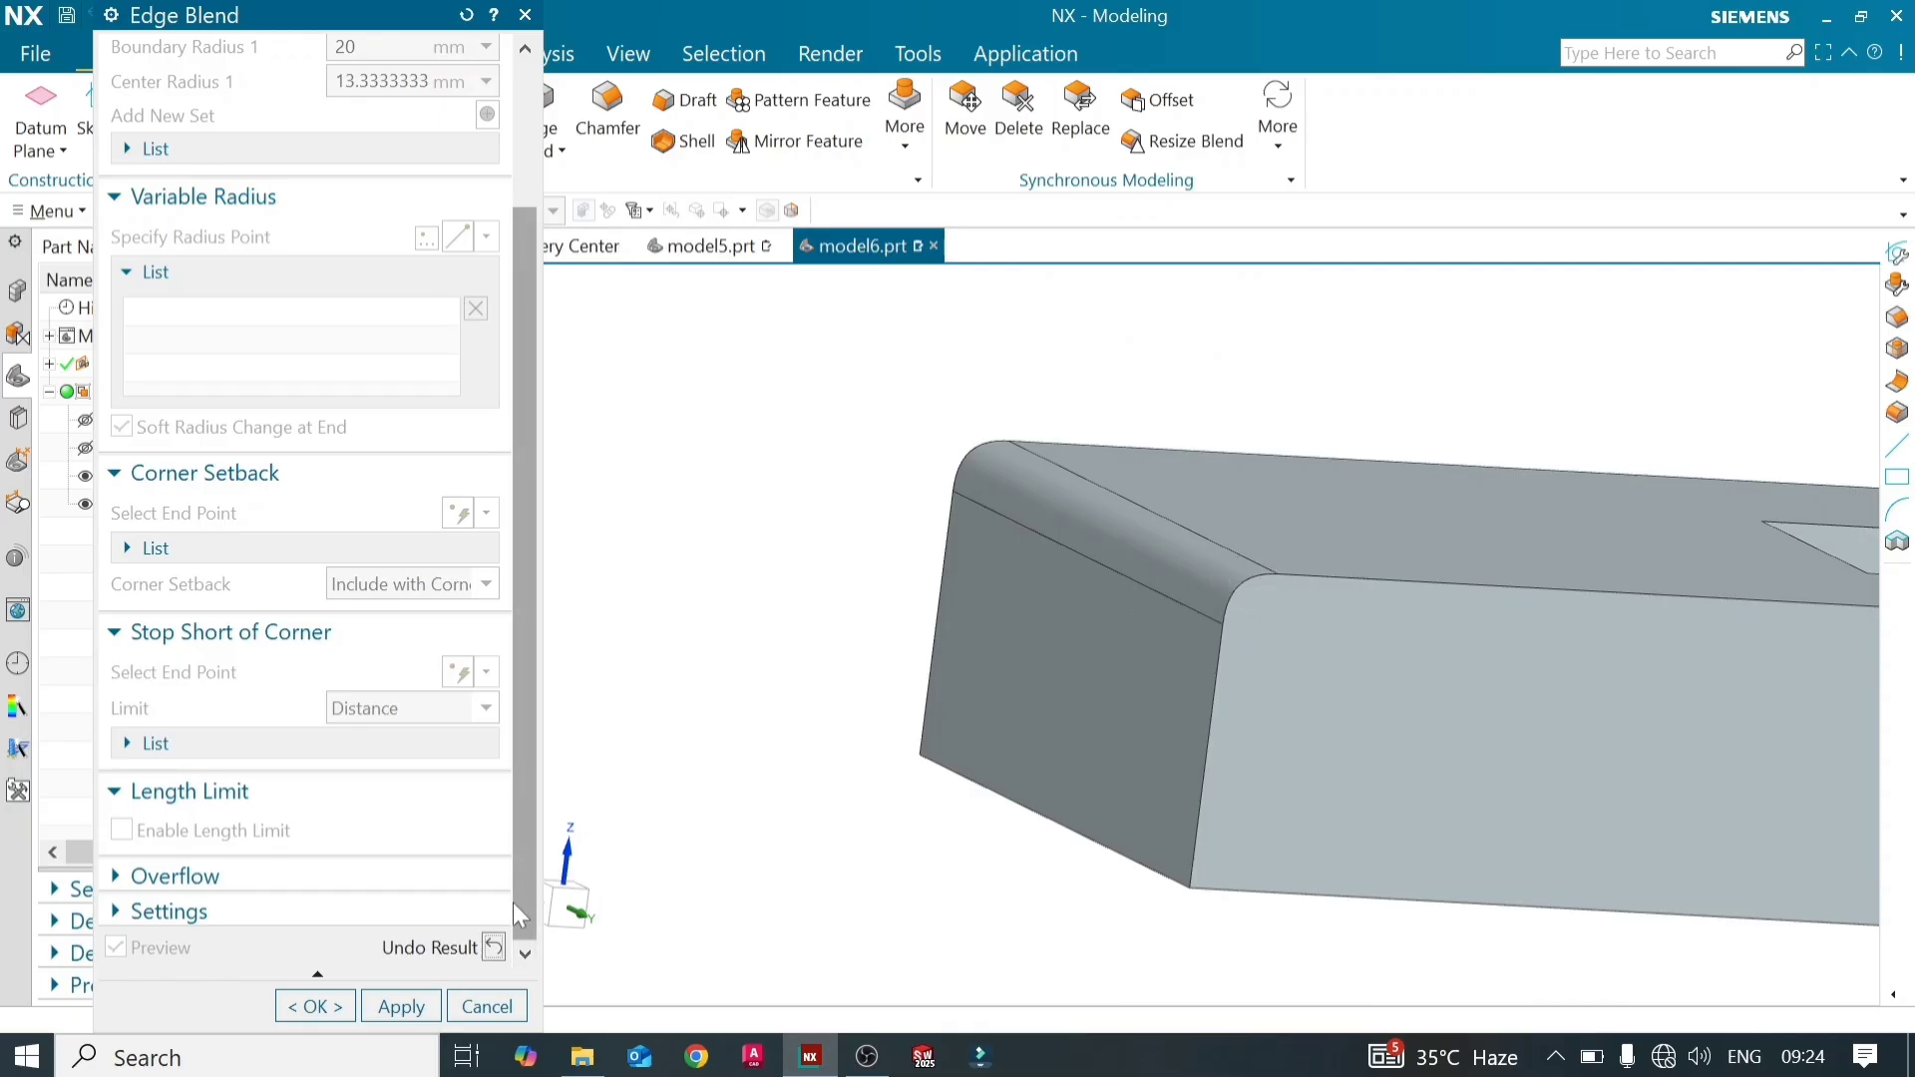
left_click(493, 947)
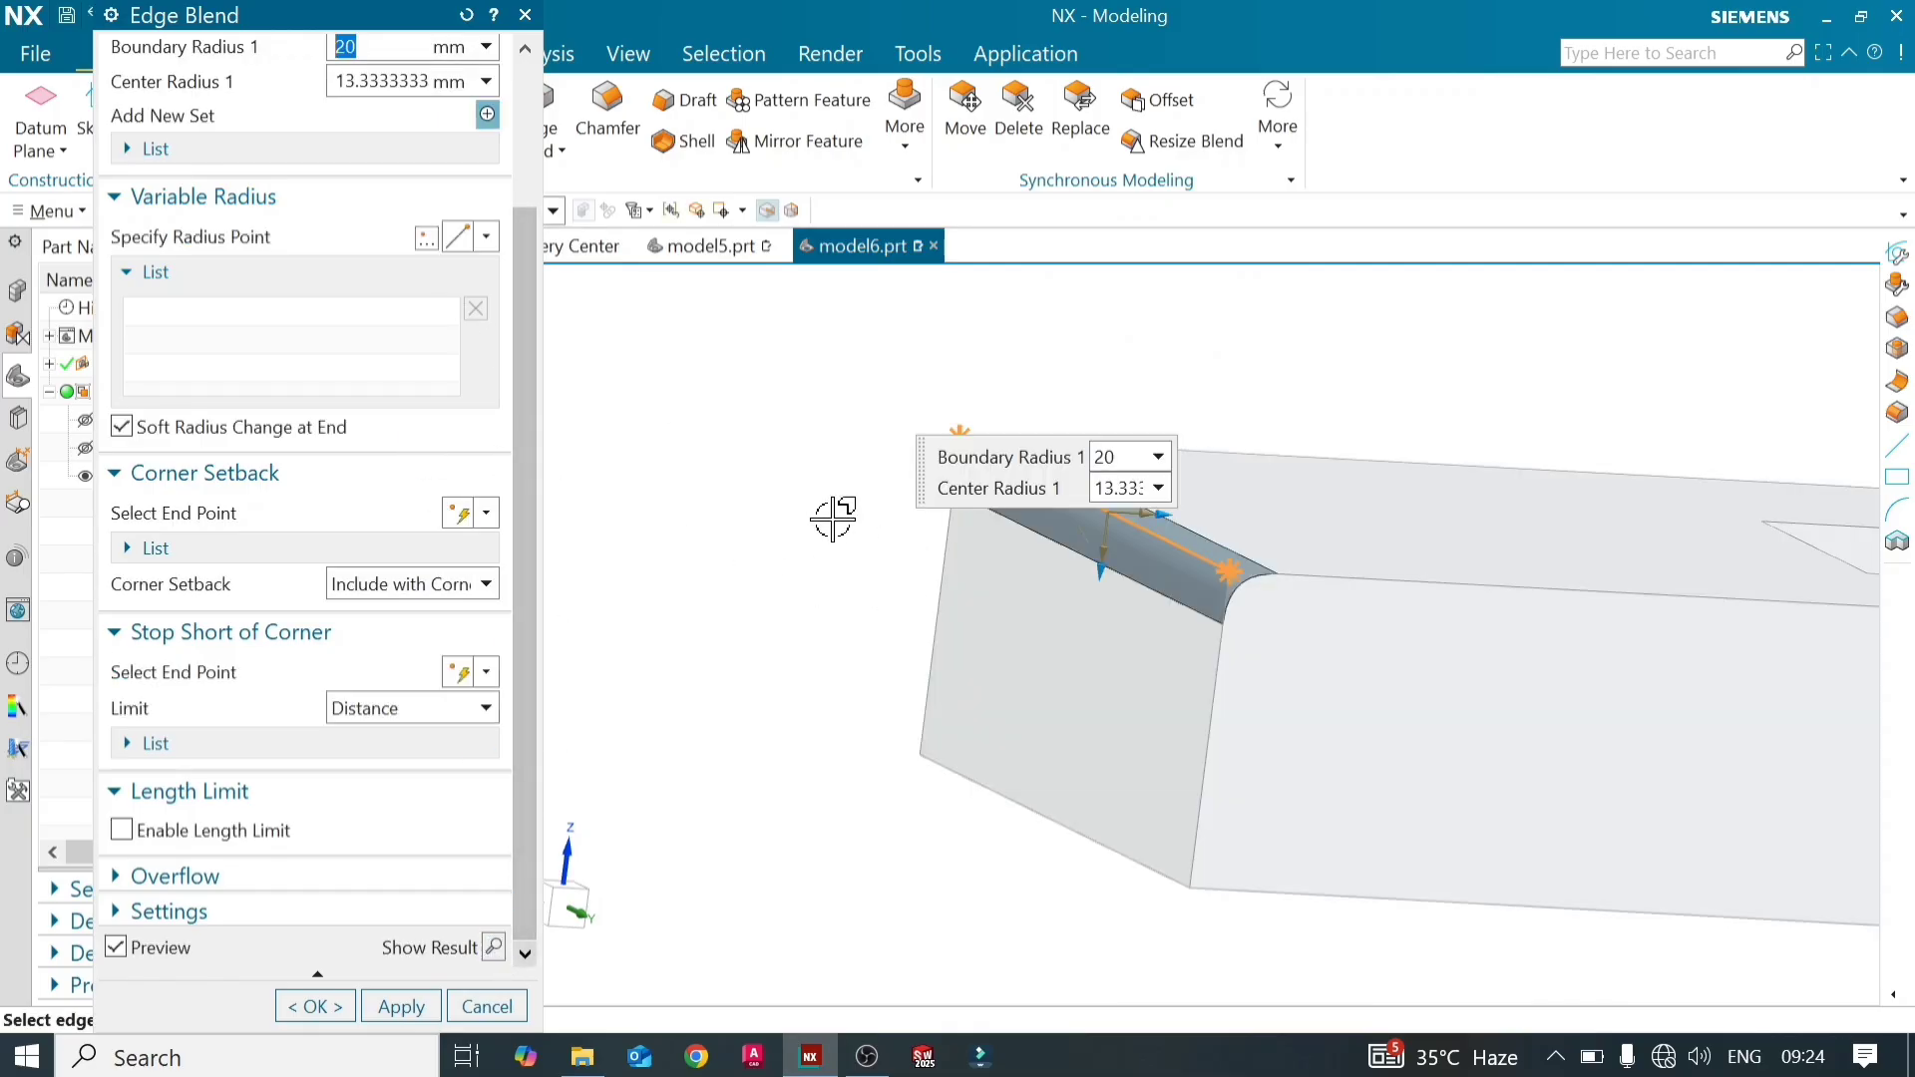
Keep the Boundary and Center conic method, set the blend shape back to Circular, and examine the rounded profile
scroll(512, 172, "up", 2)
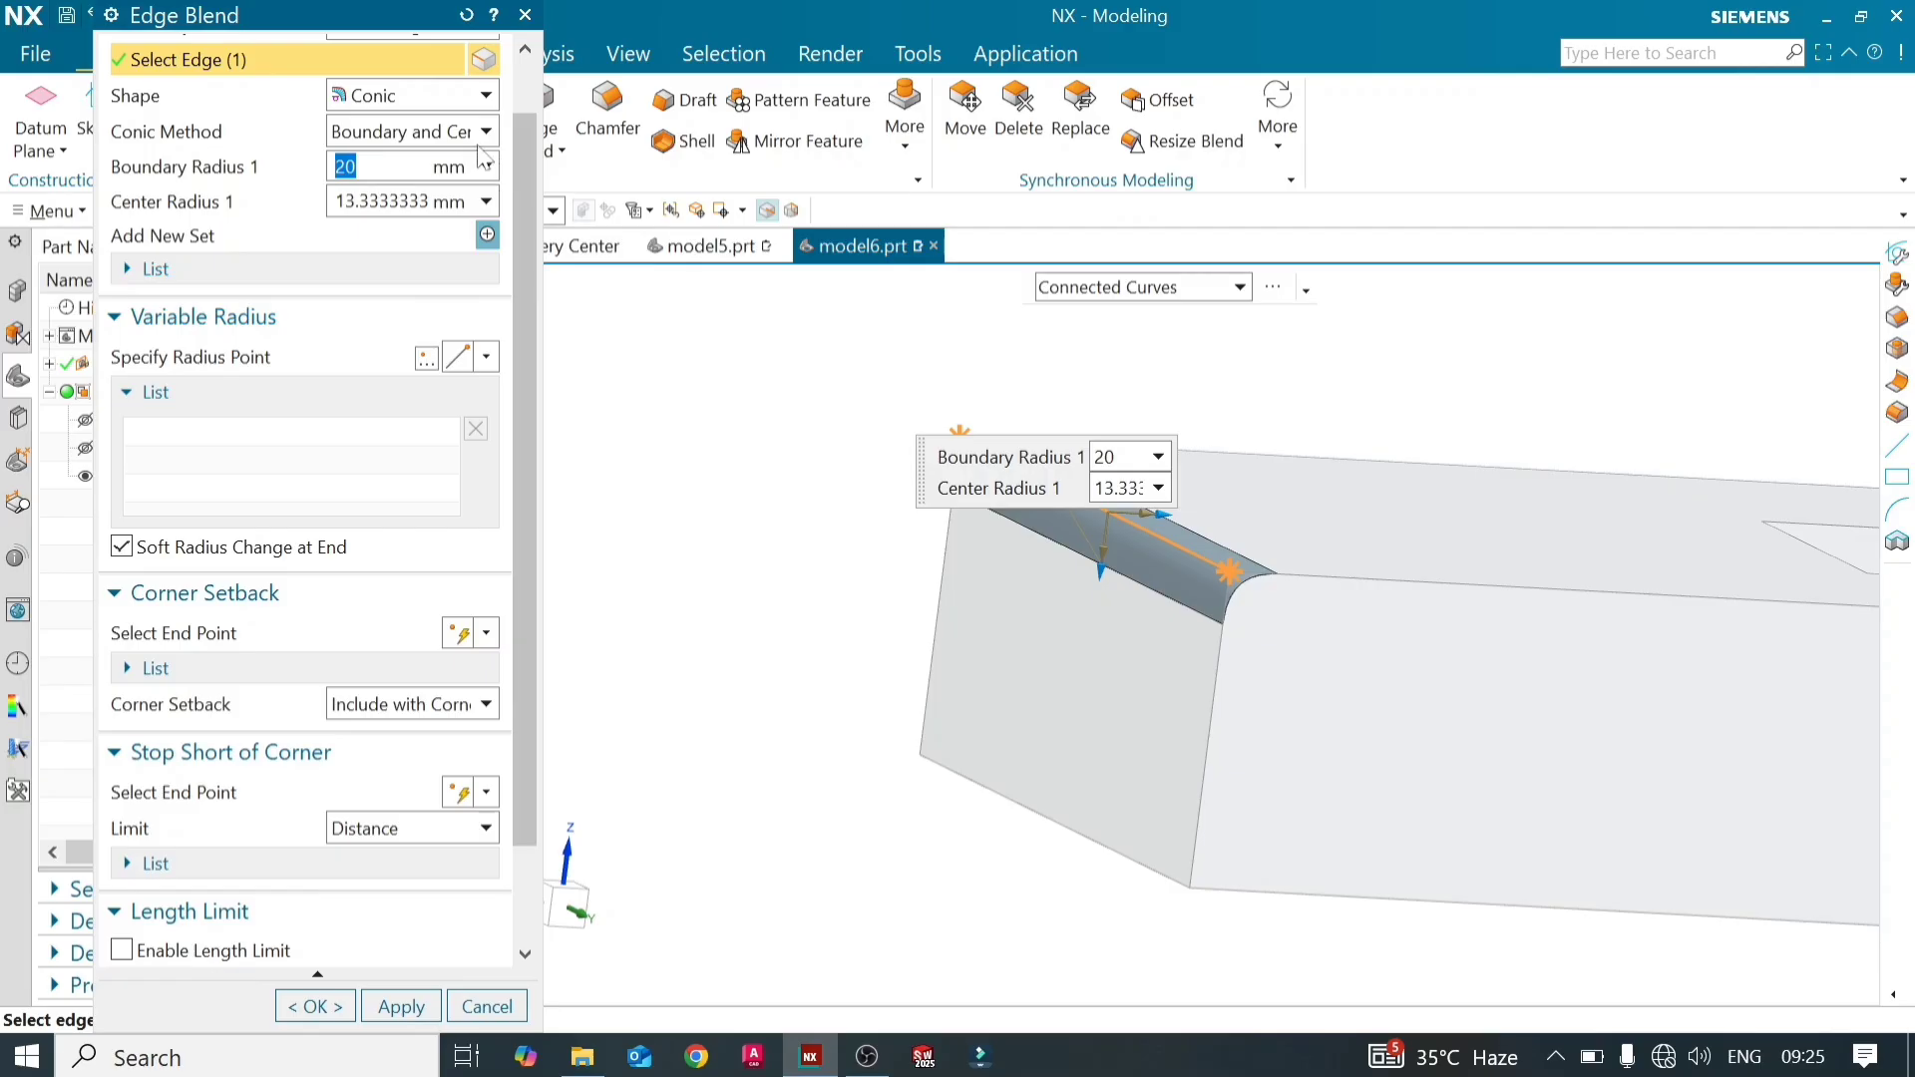
left_click(486, 131)
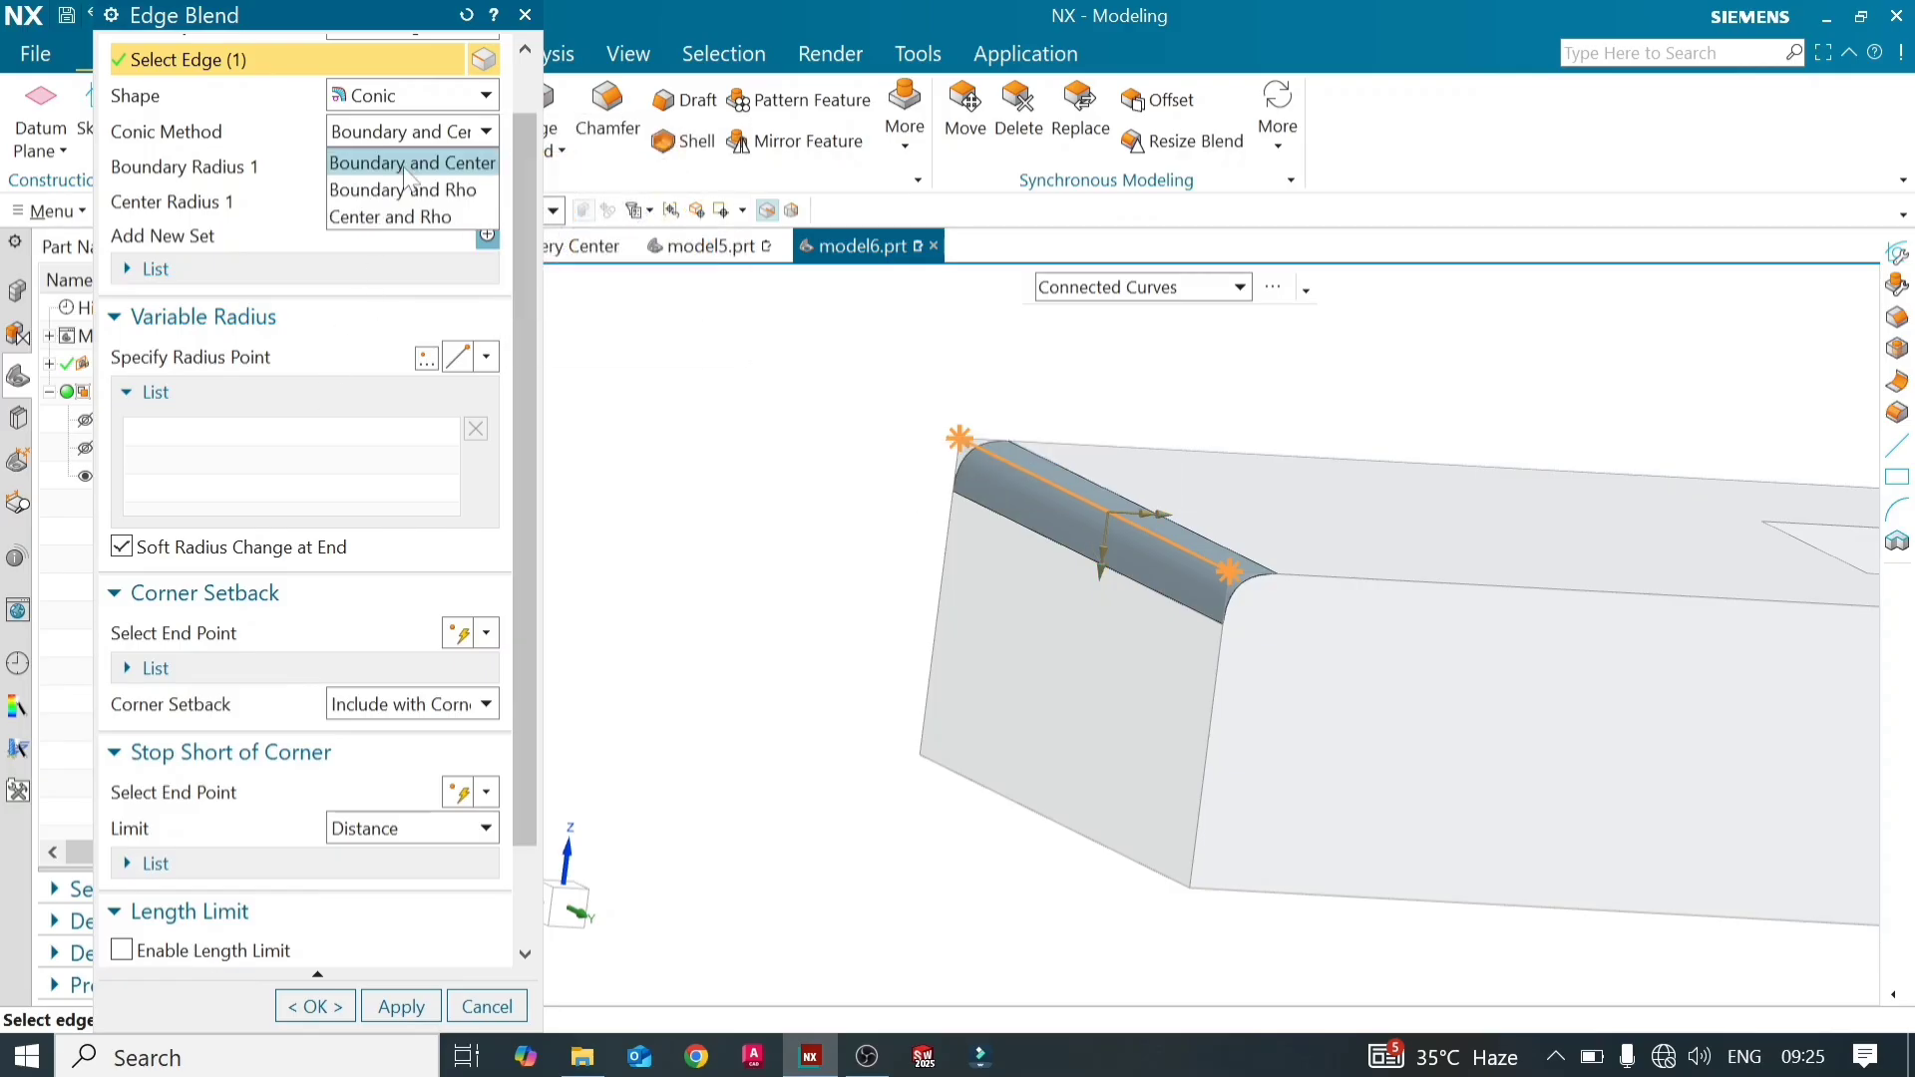
left_click(405, 167)
left_click(485, 97)
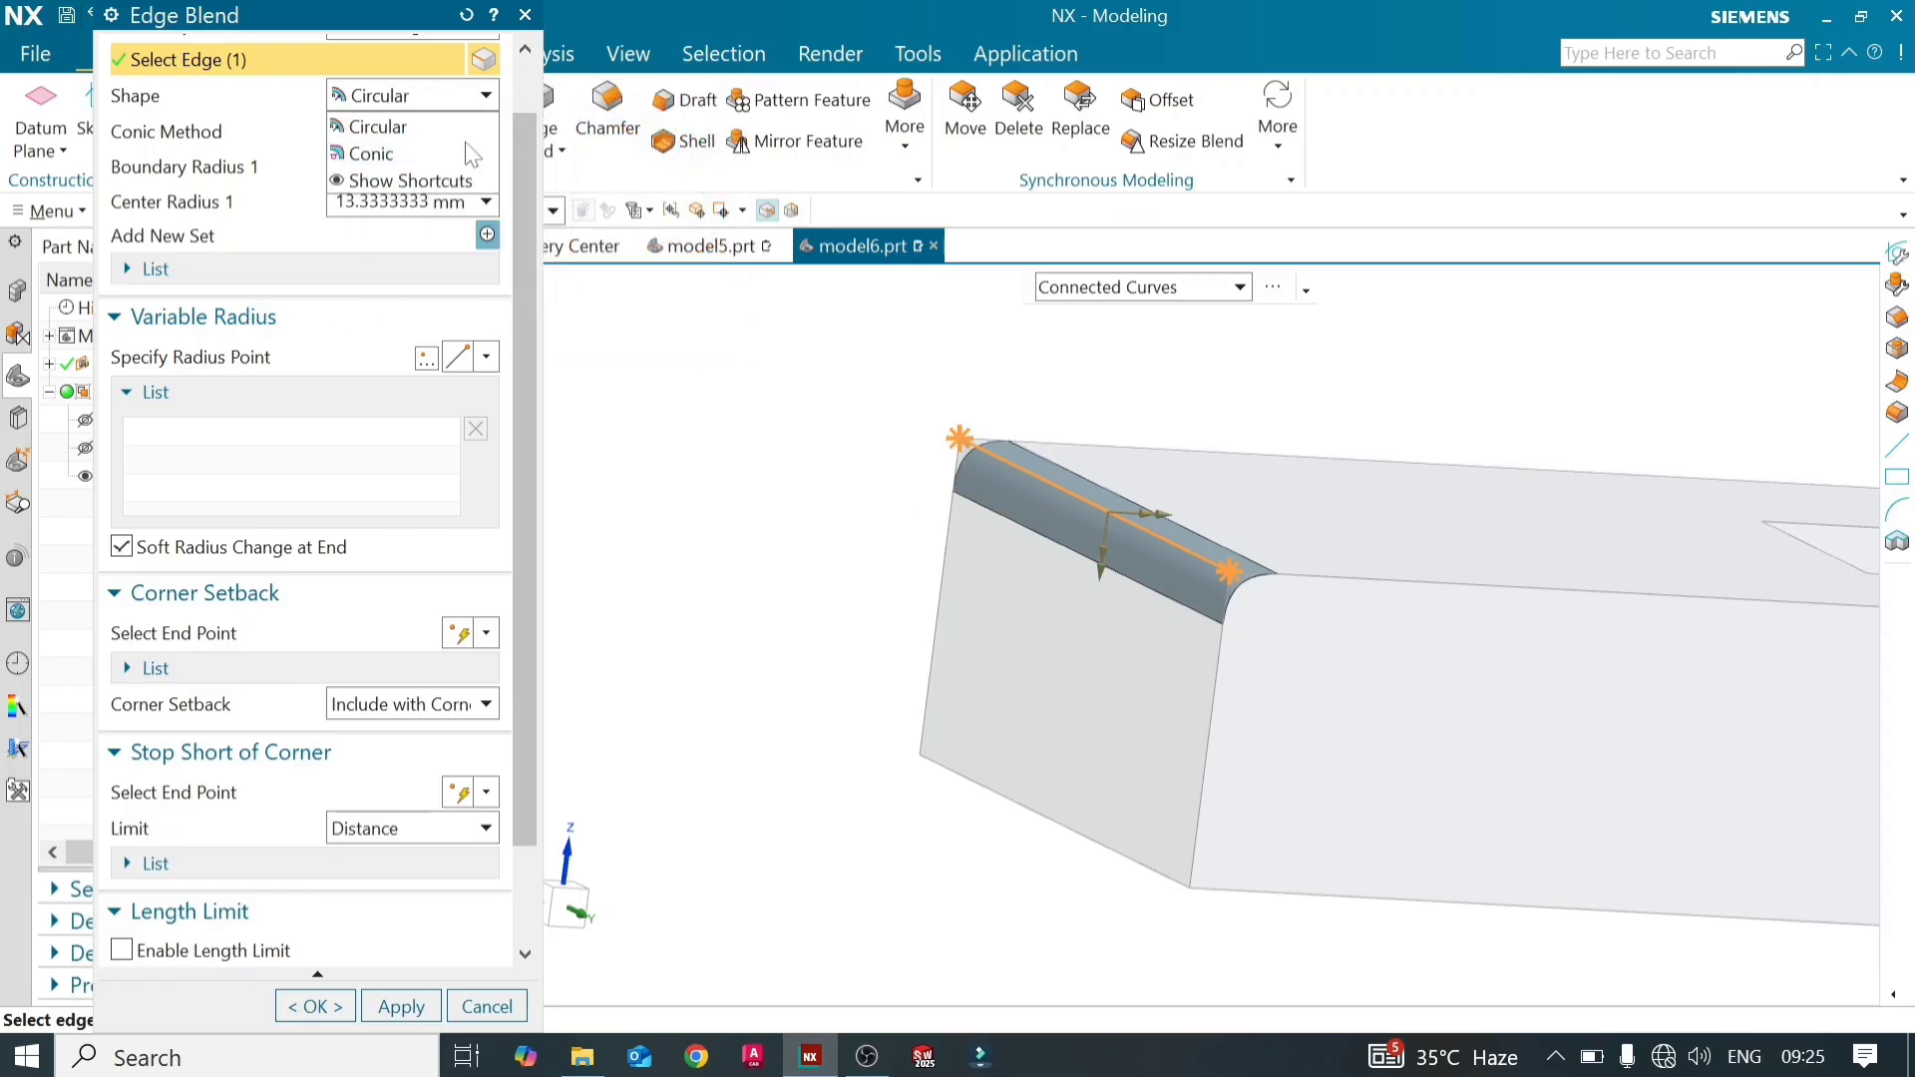
left_click(429, 118)
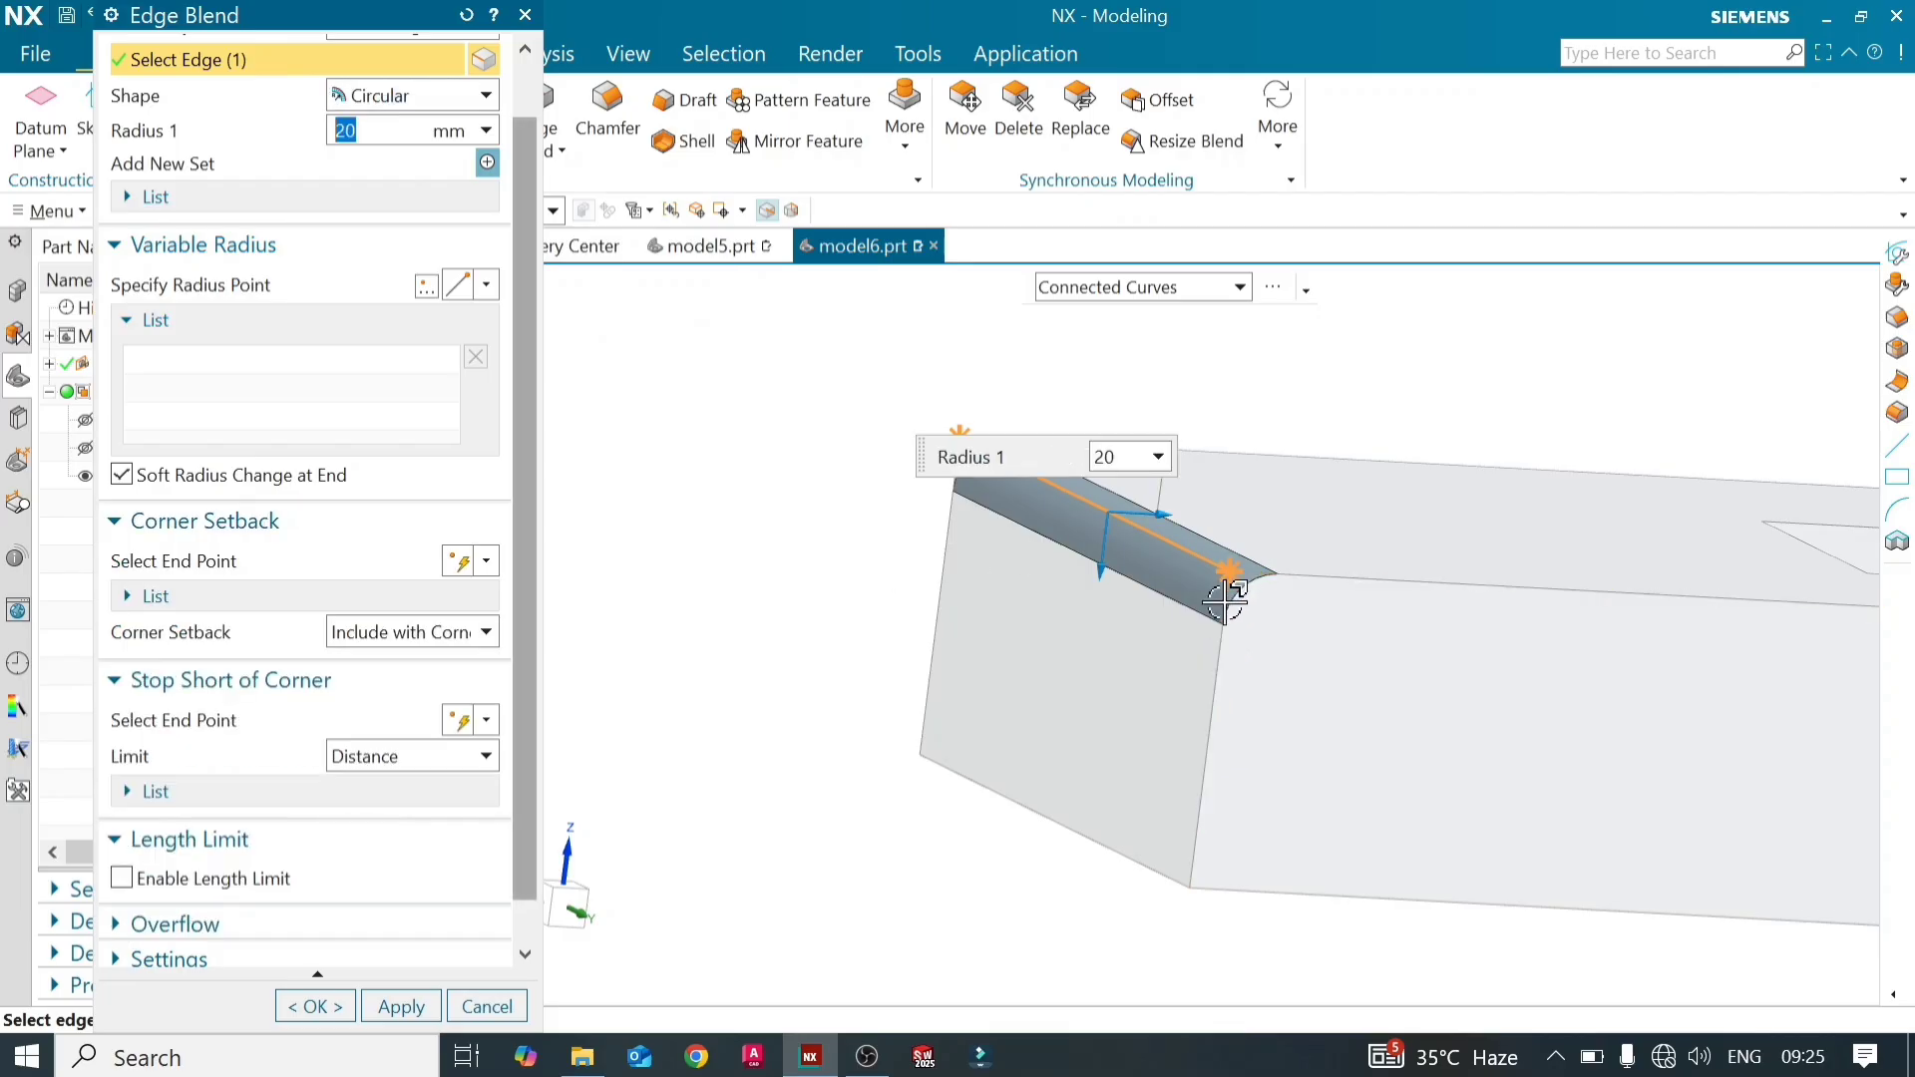
scroll(637, 611, "up", 3)
scroll(594, 658, "down", 3)
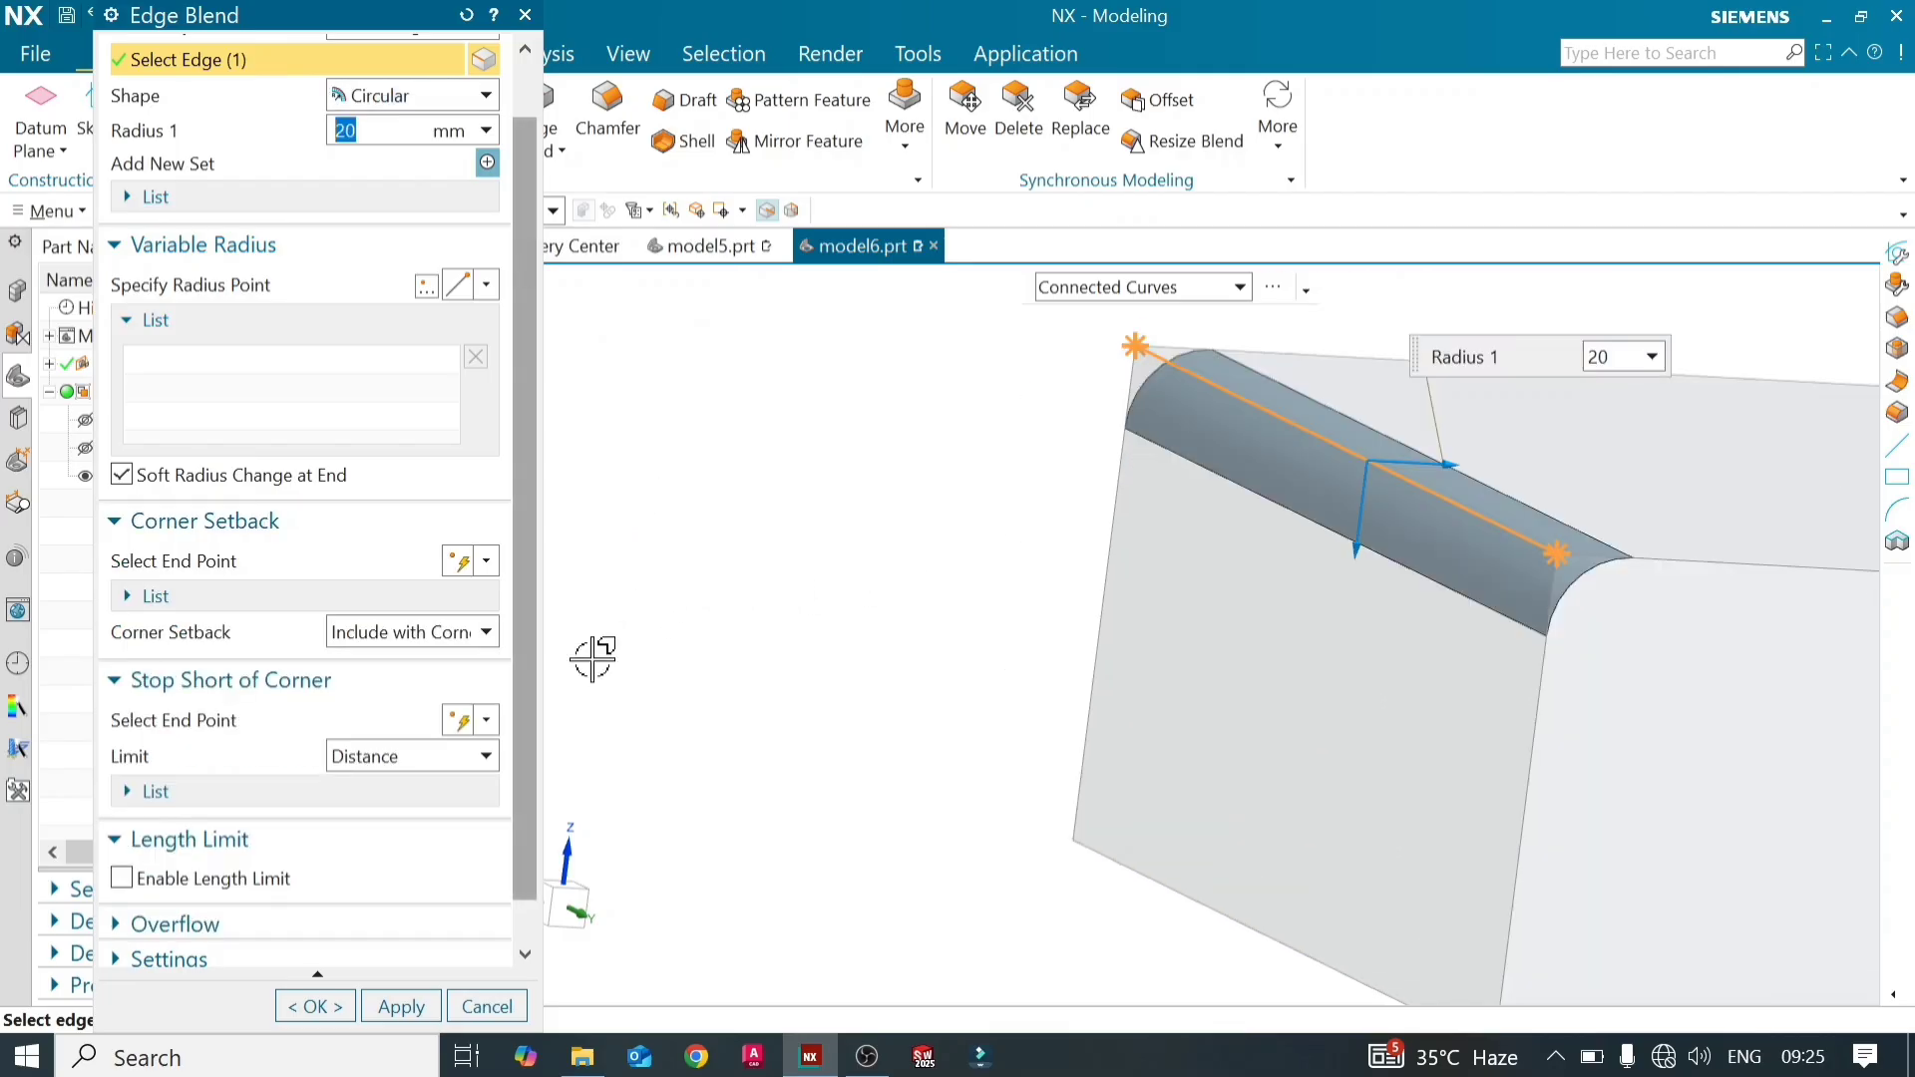
middle_click_drag(943, 636, 906, 624)
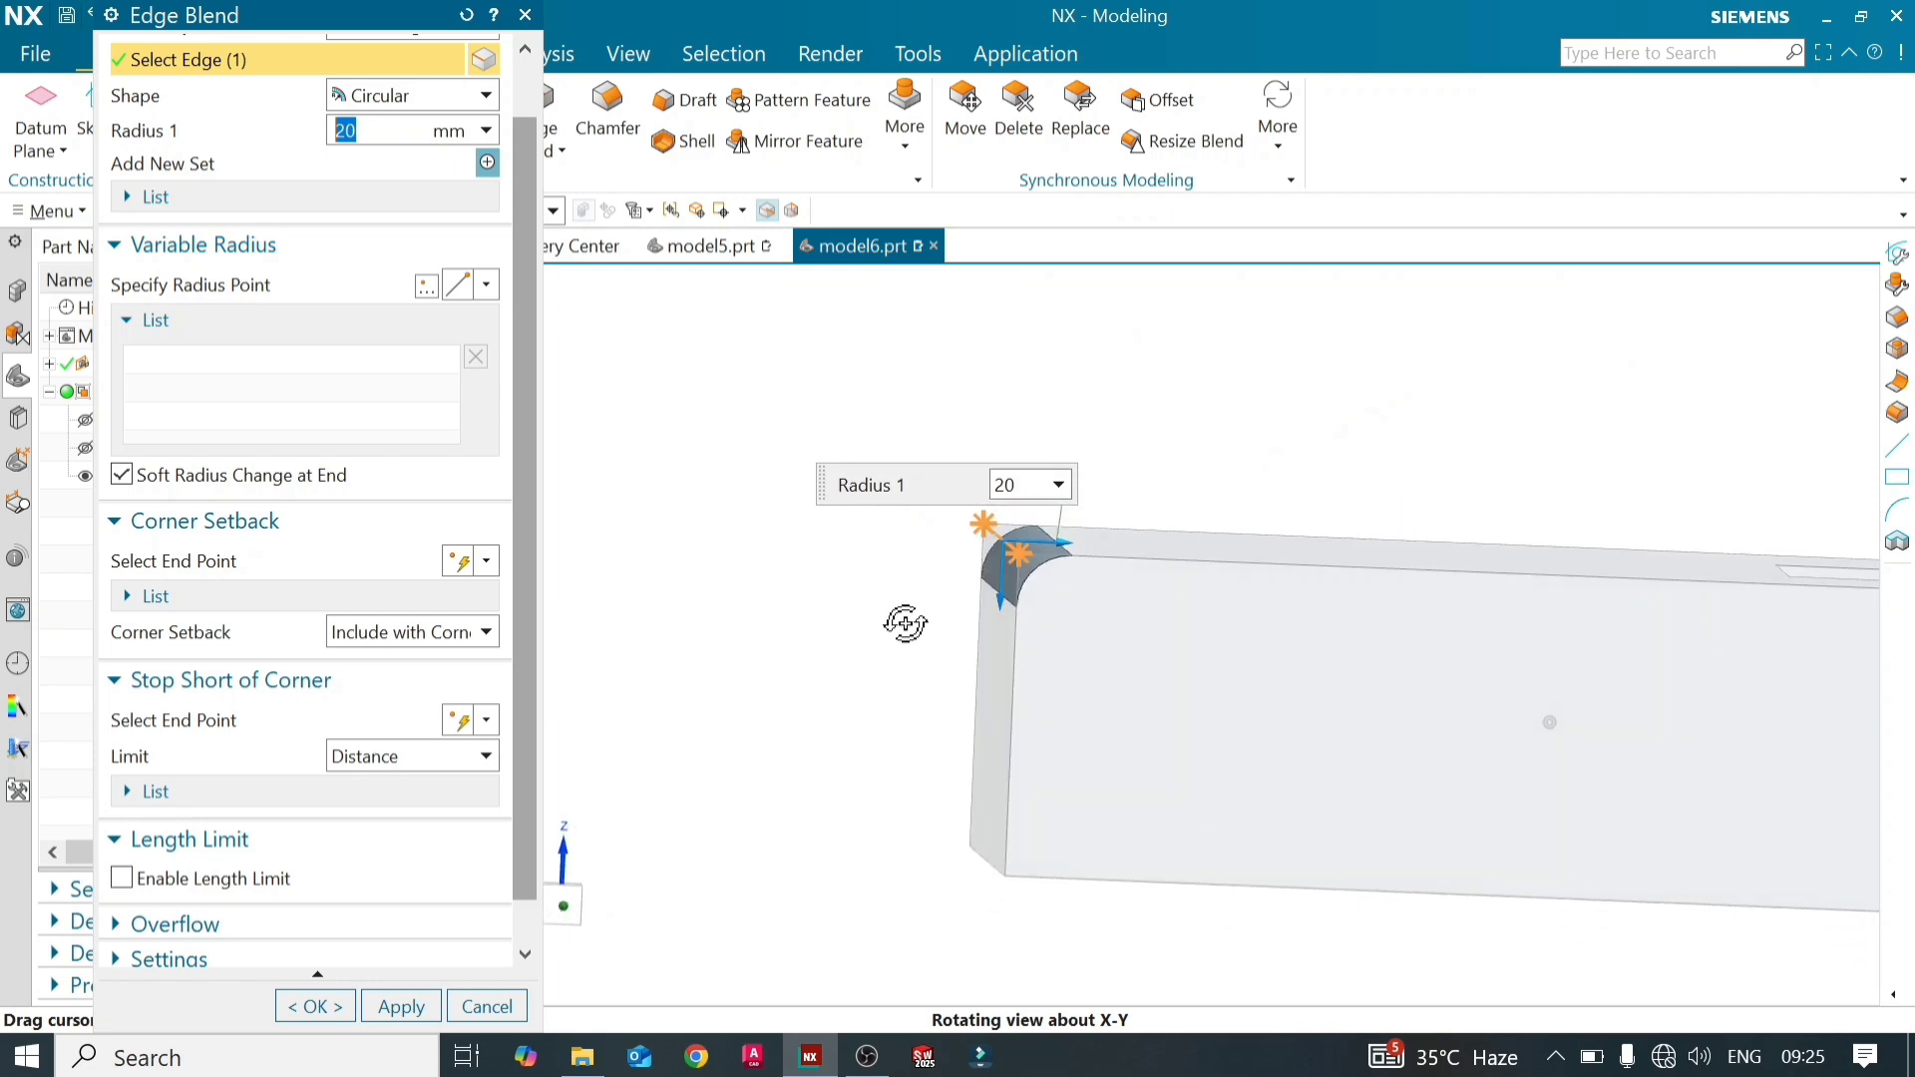
Compare the blend profile from the side by changing the shape to Conic and back to Circular
left_click(484, 96)
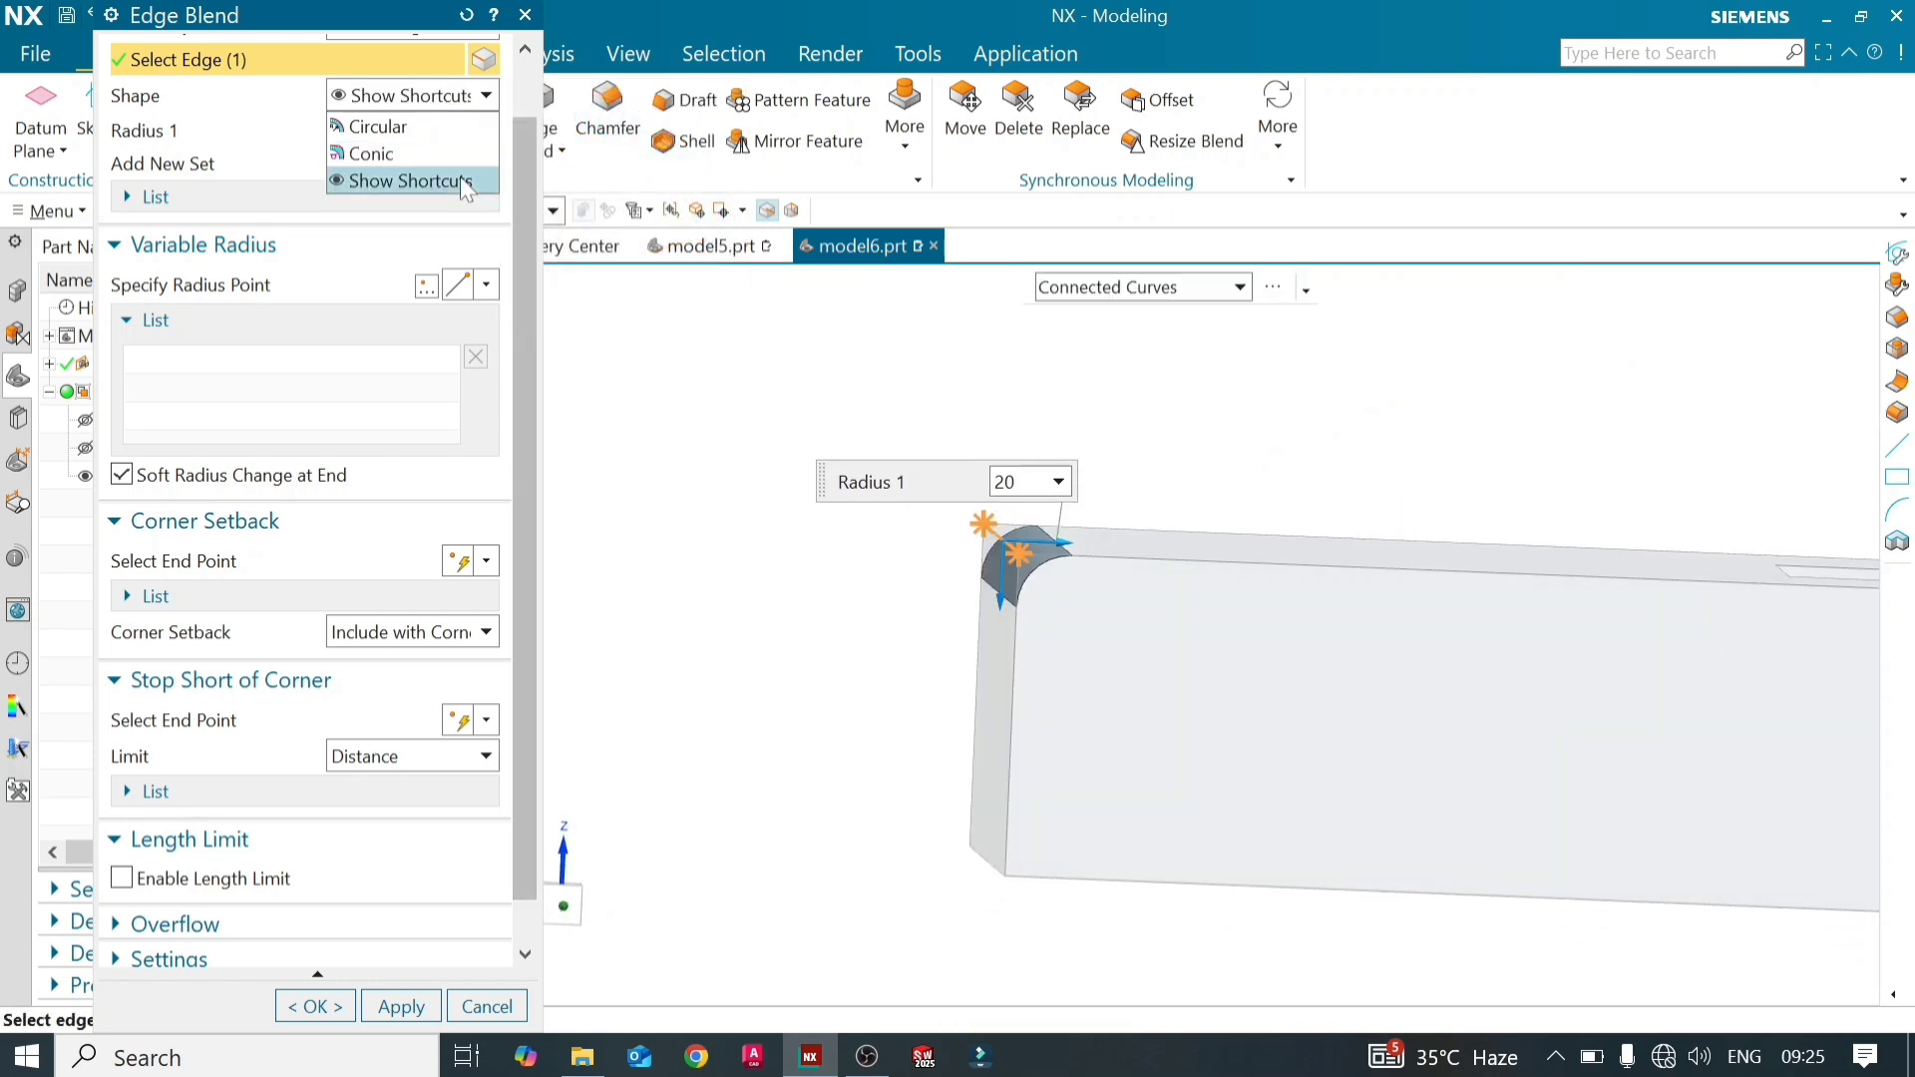
left_click(444, 157)
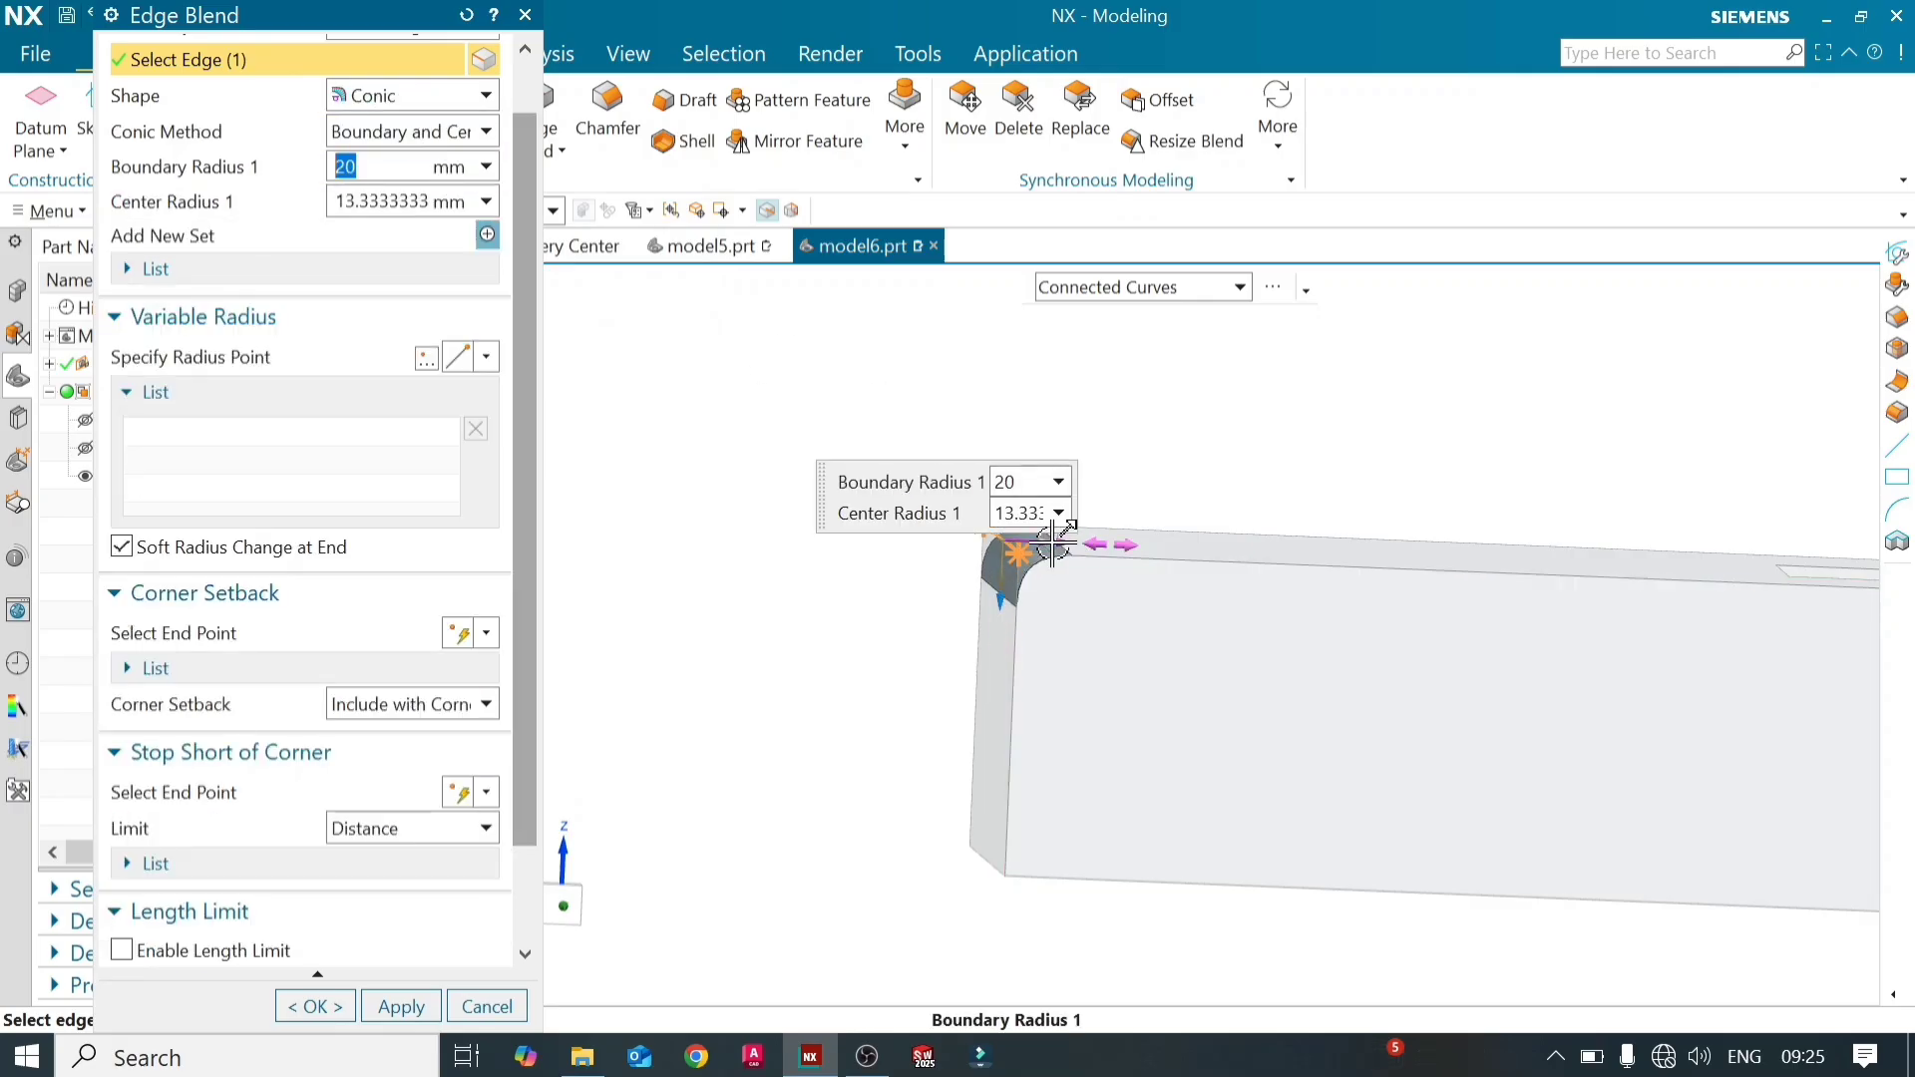
left_click(484, 95)
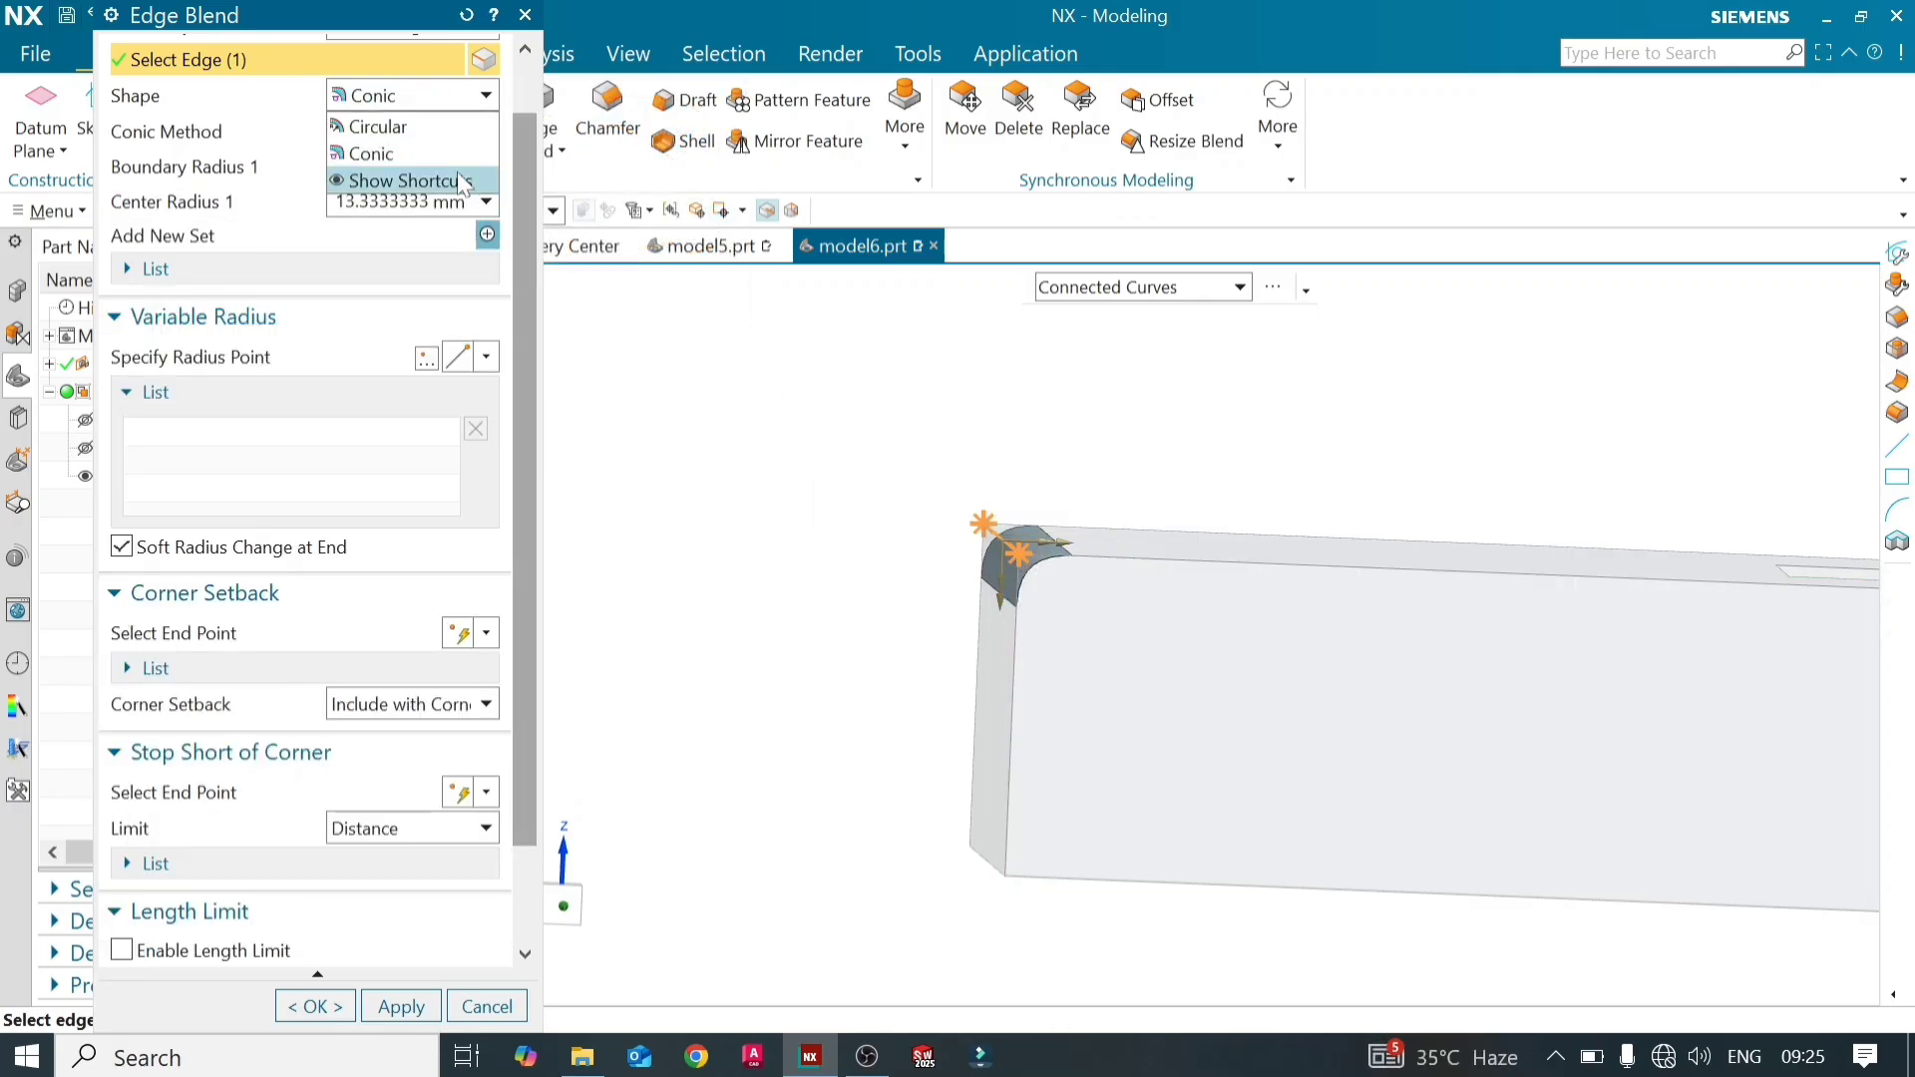
left_click(444, 124)
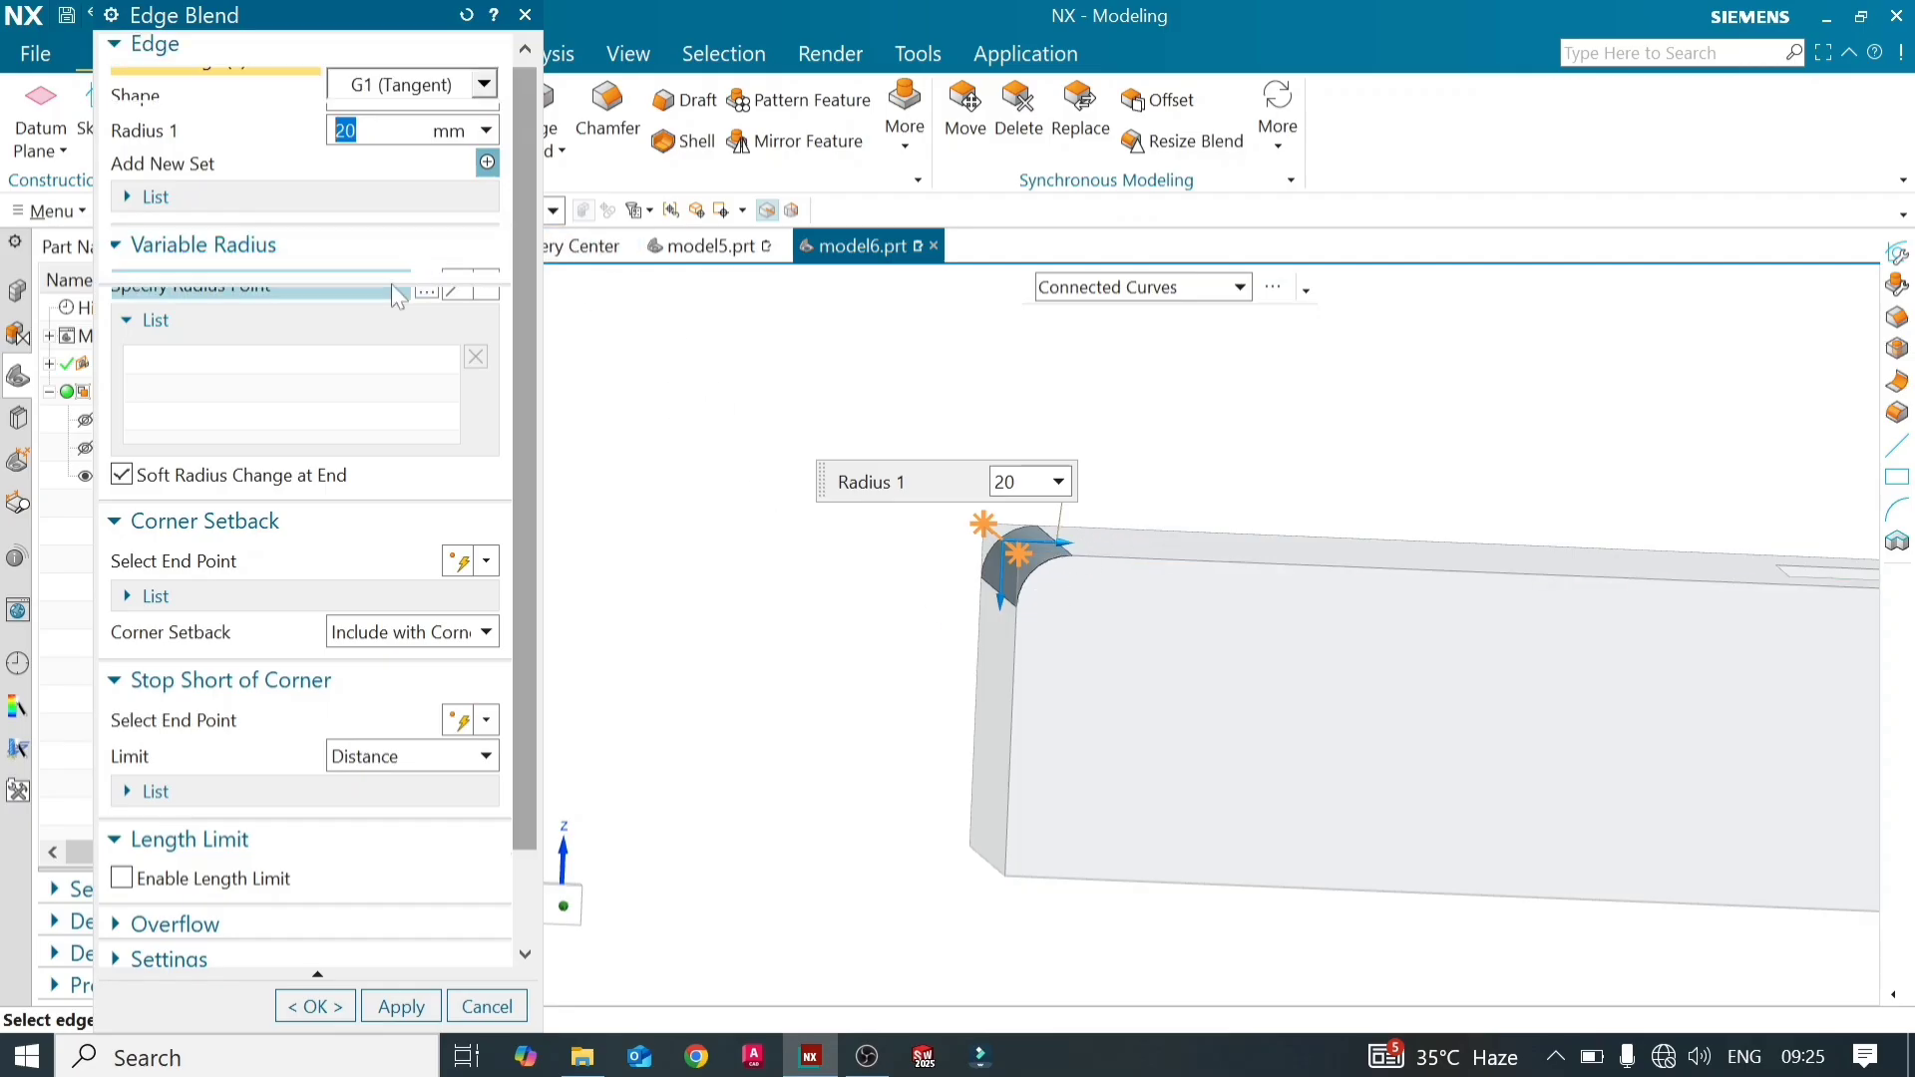
Compare the blend's continuity options by switching to G2 (Curvature) and back to G1 (Tangent)
scroll(399, 289, "up", 2)
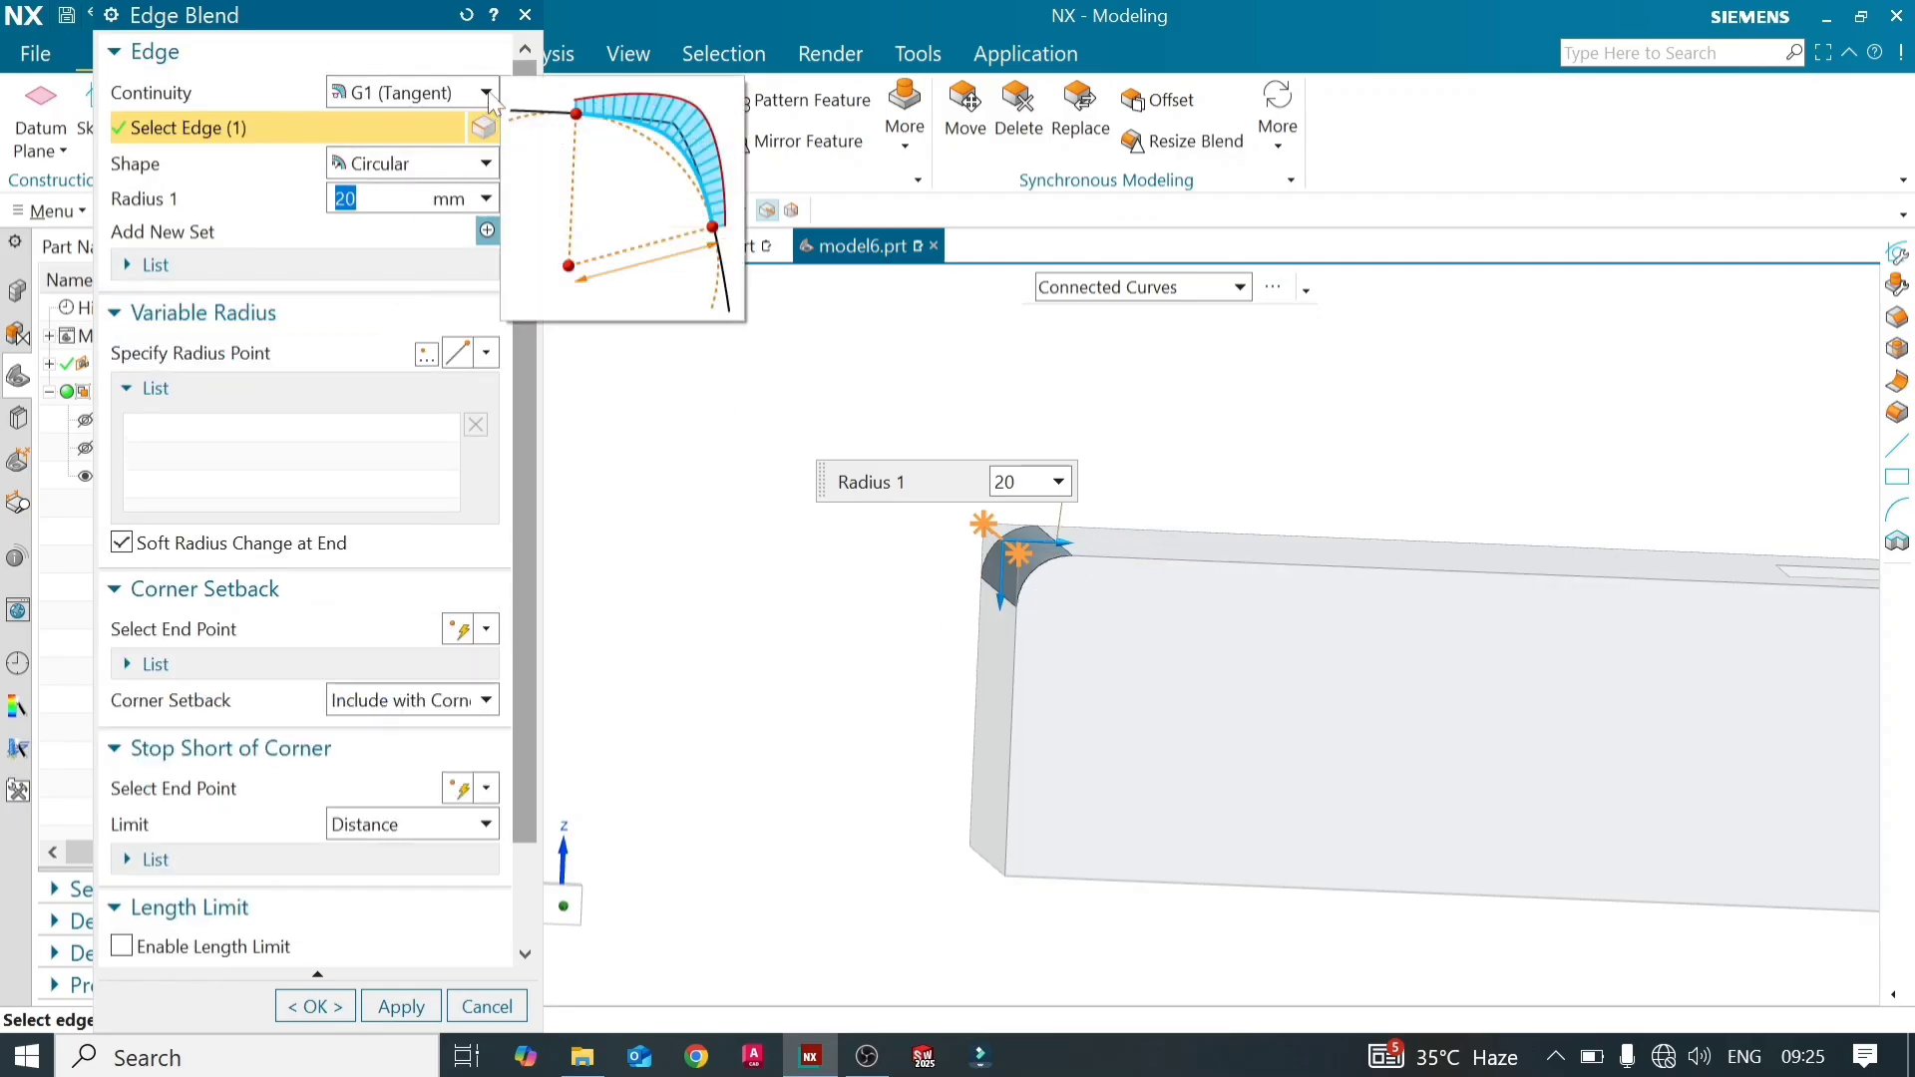
left_click(487, 93)
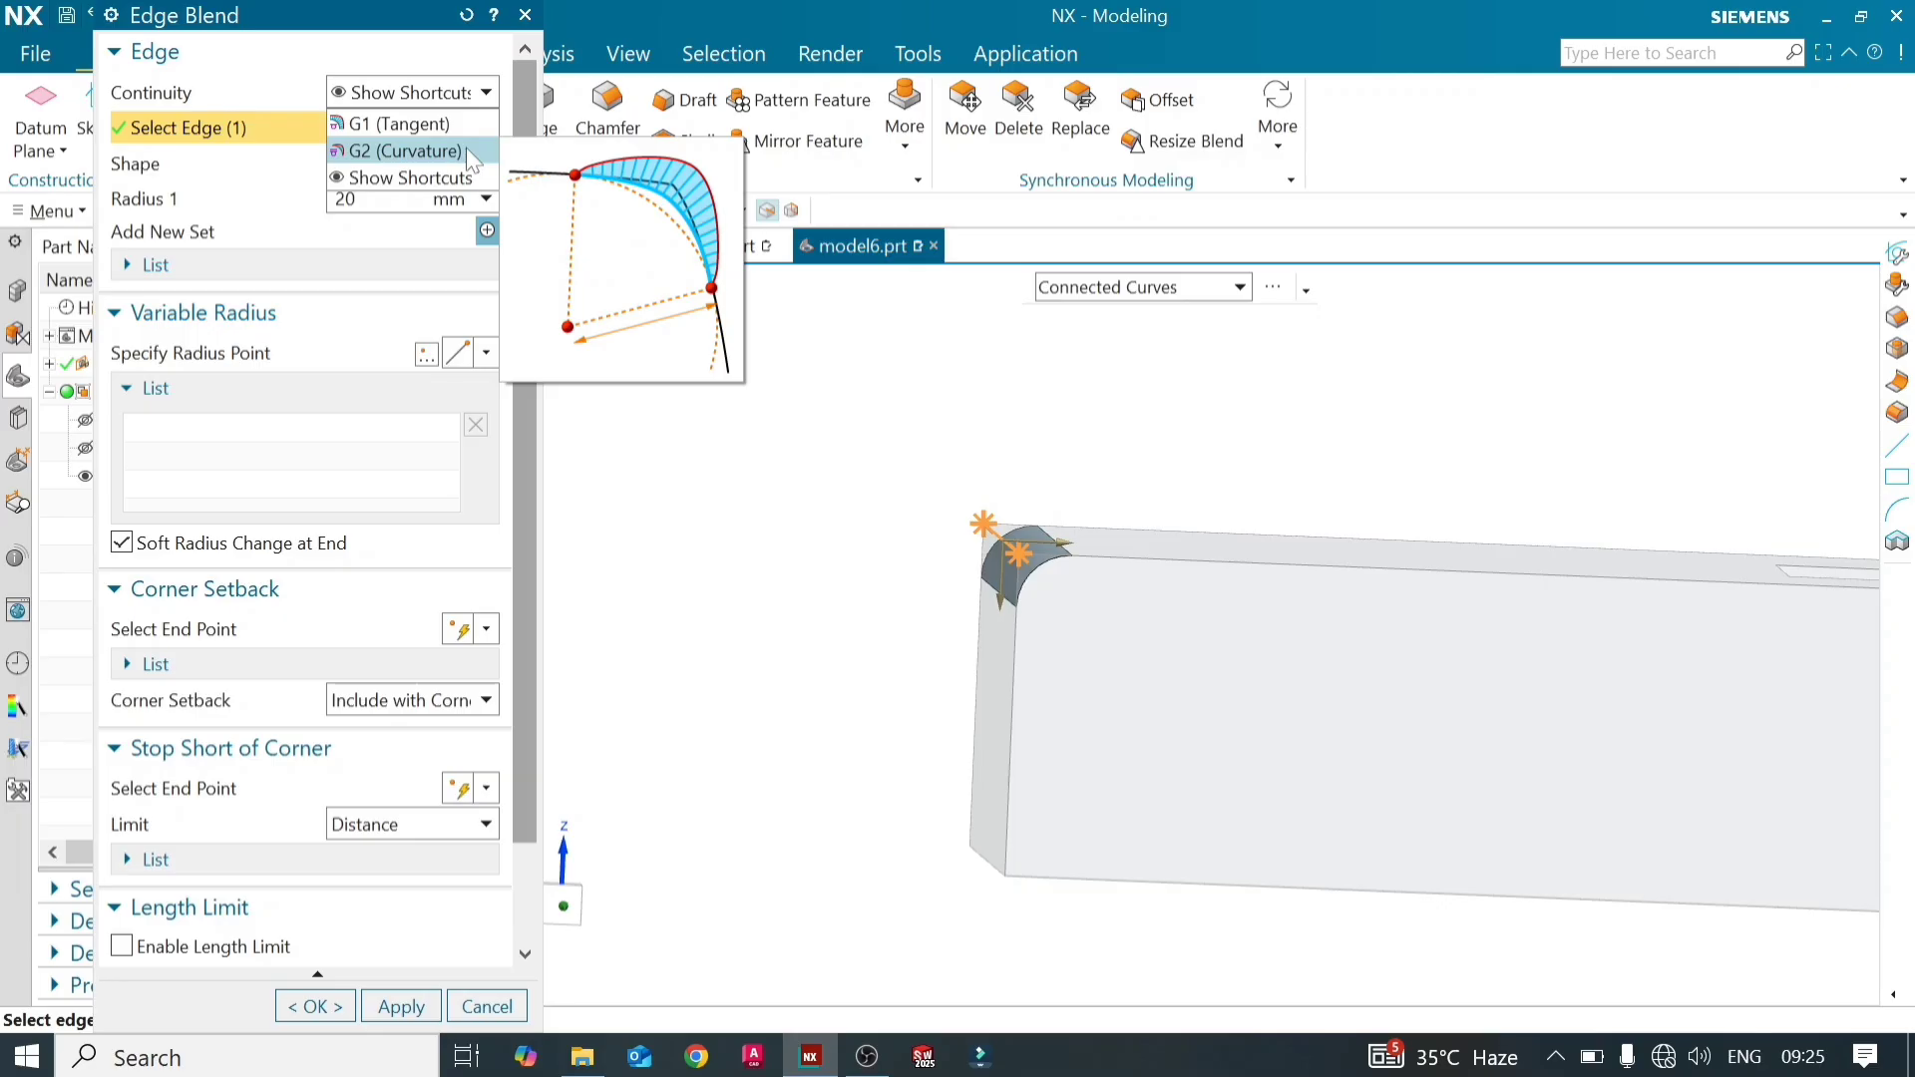
left_click(464, 152)
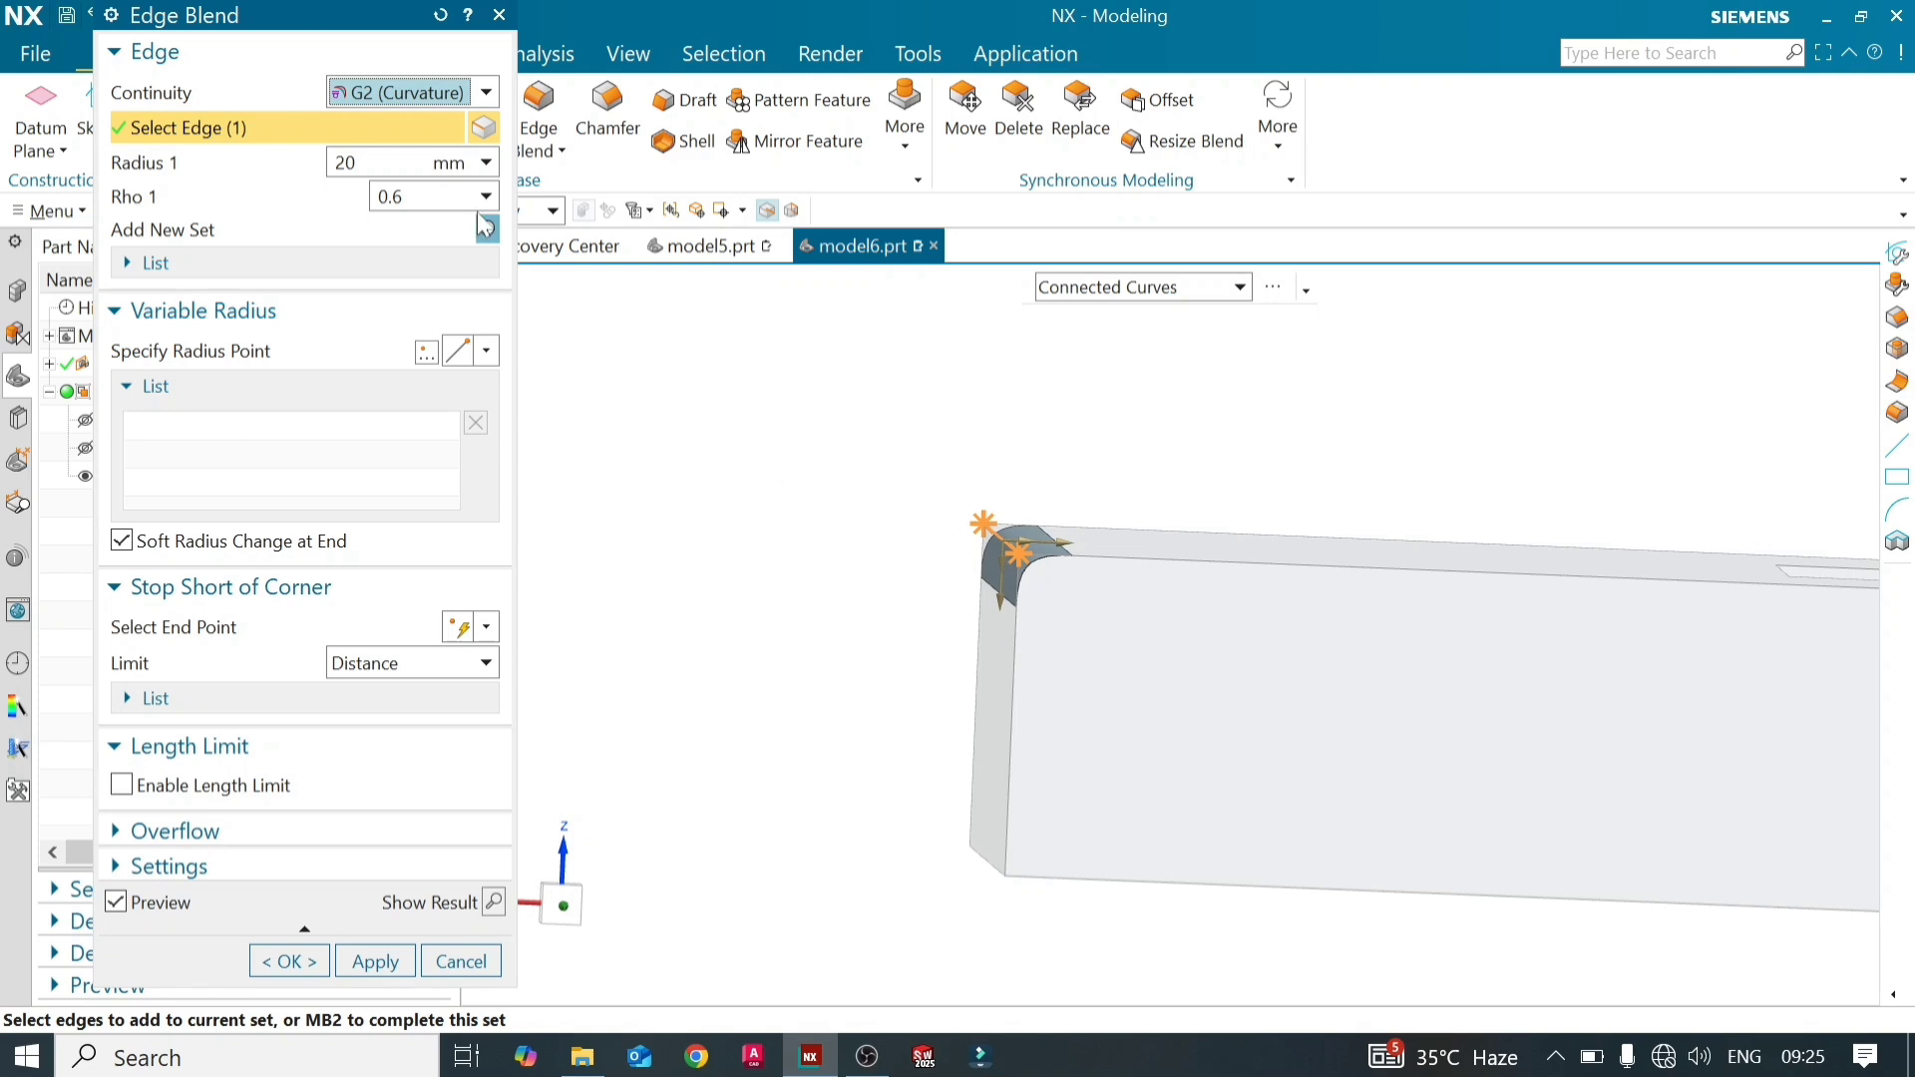
left_click(486, 91)
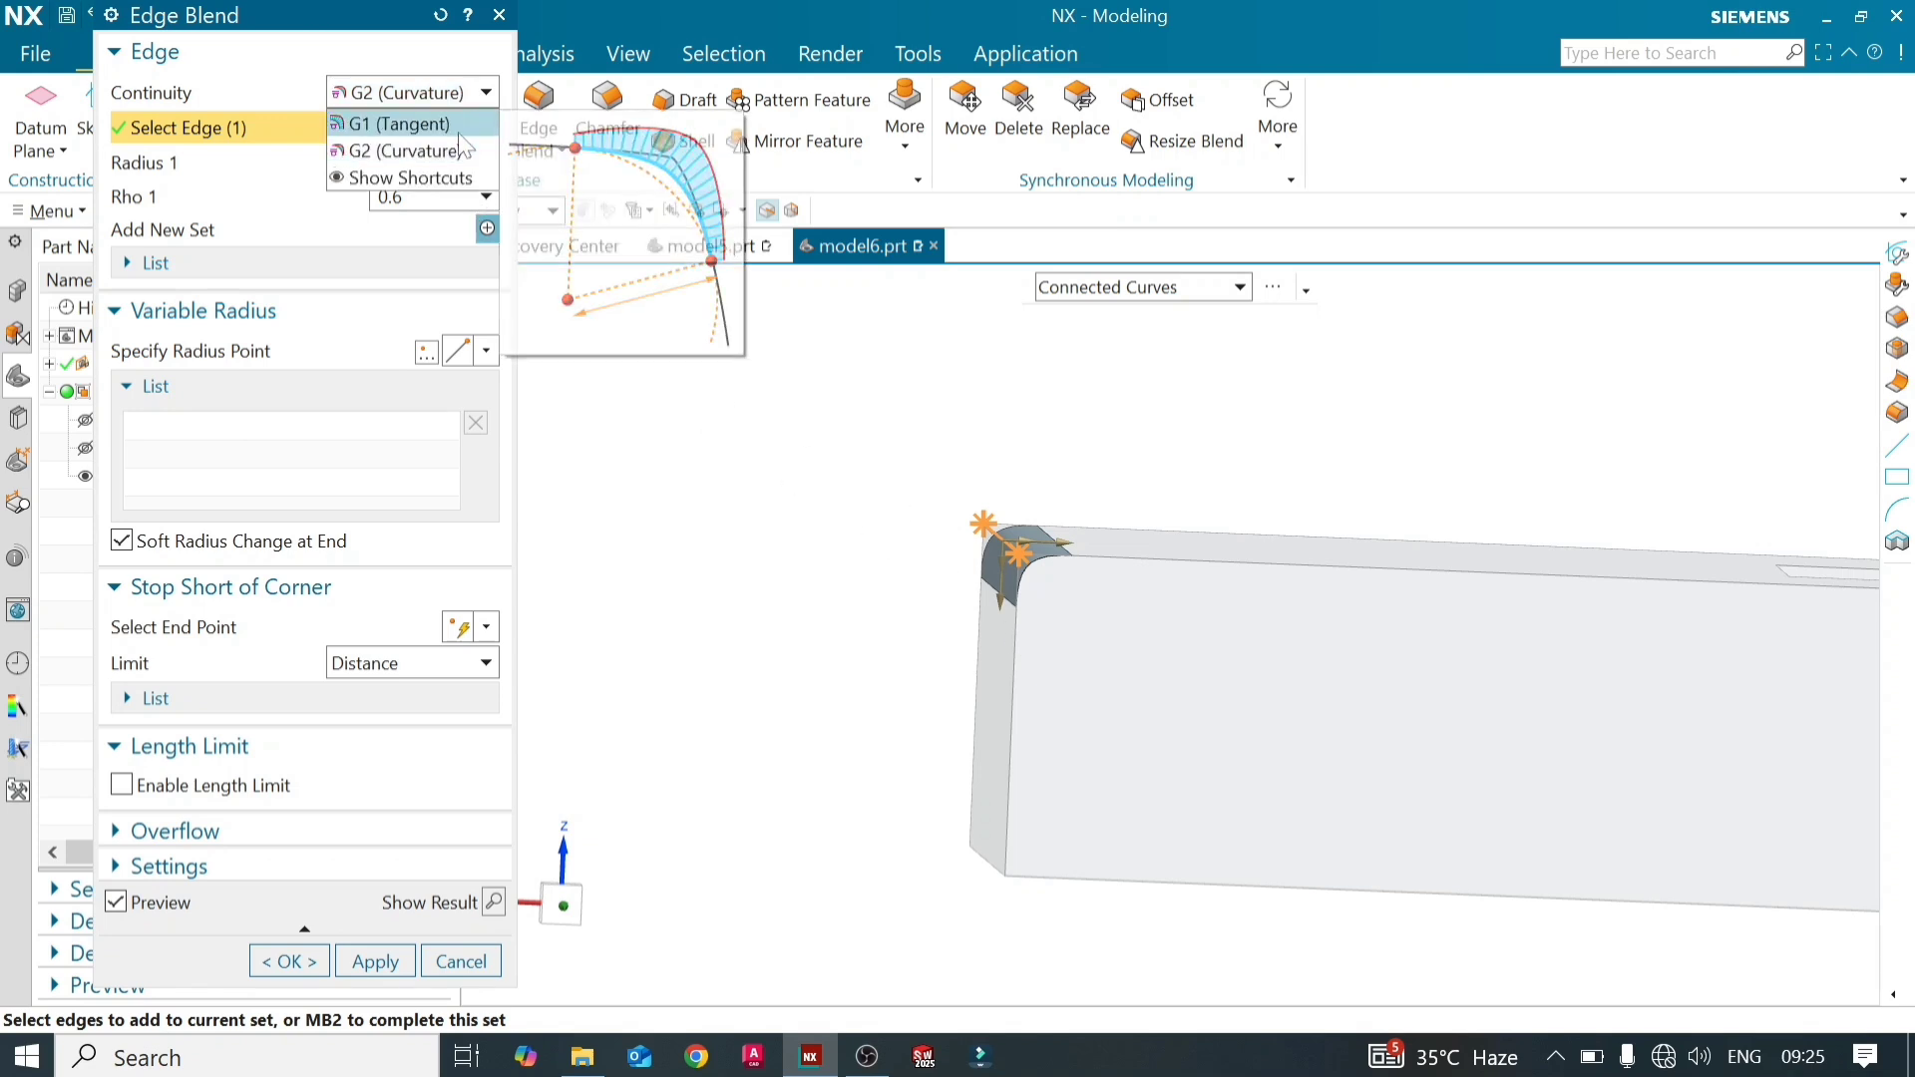
left_click(460, 129)
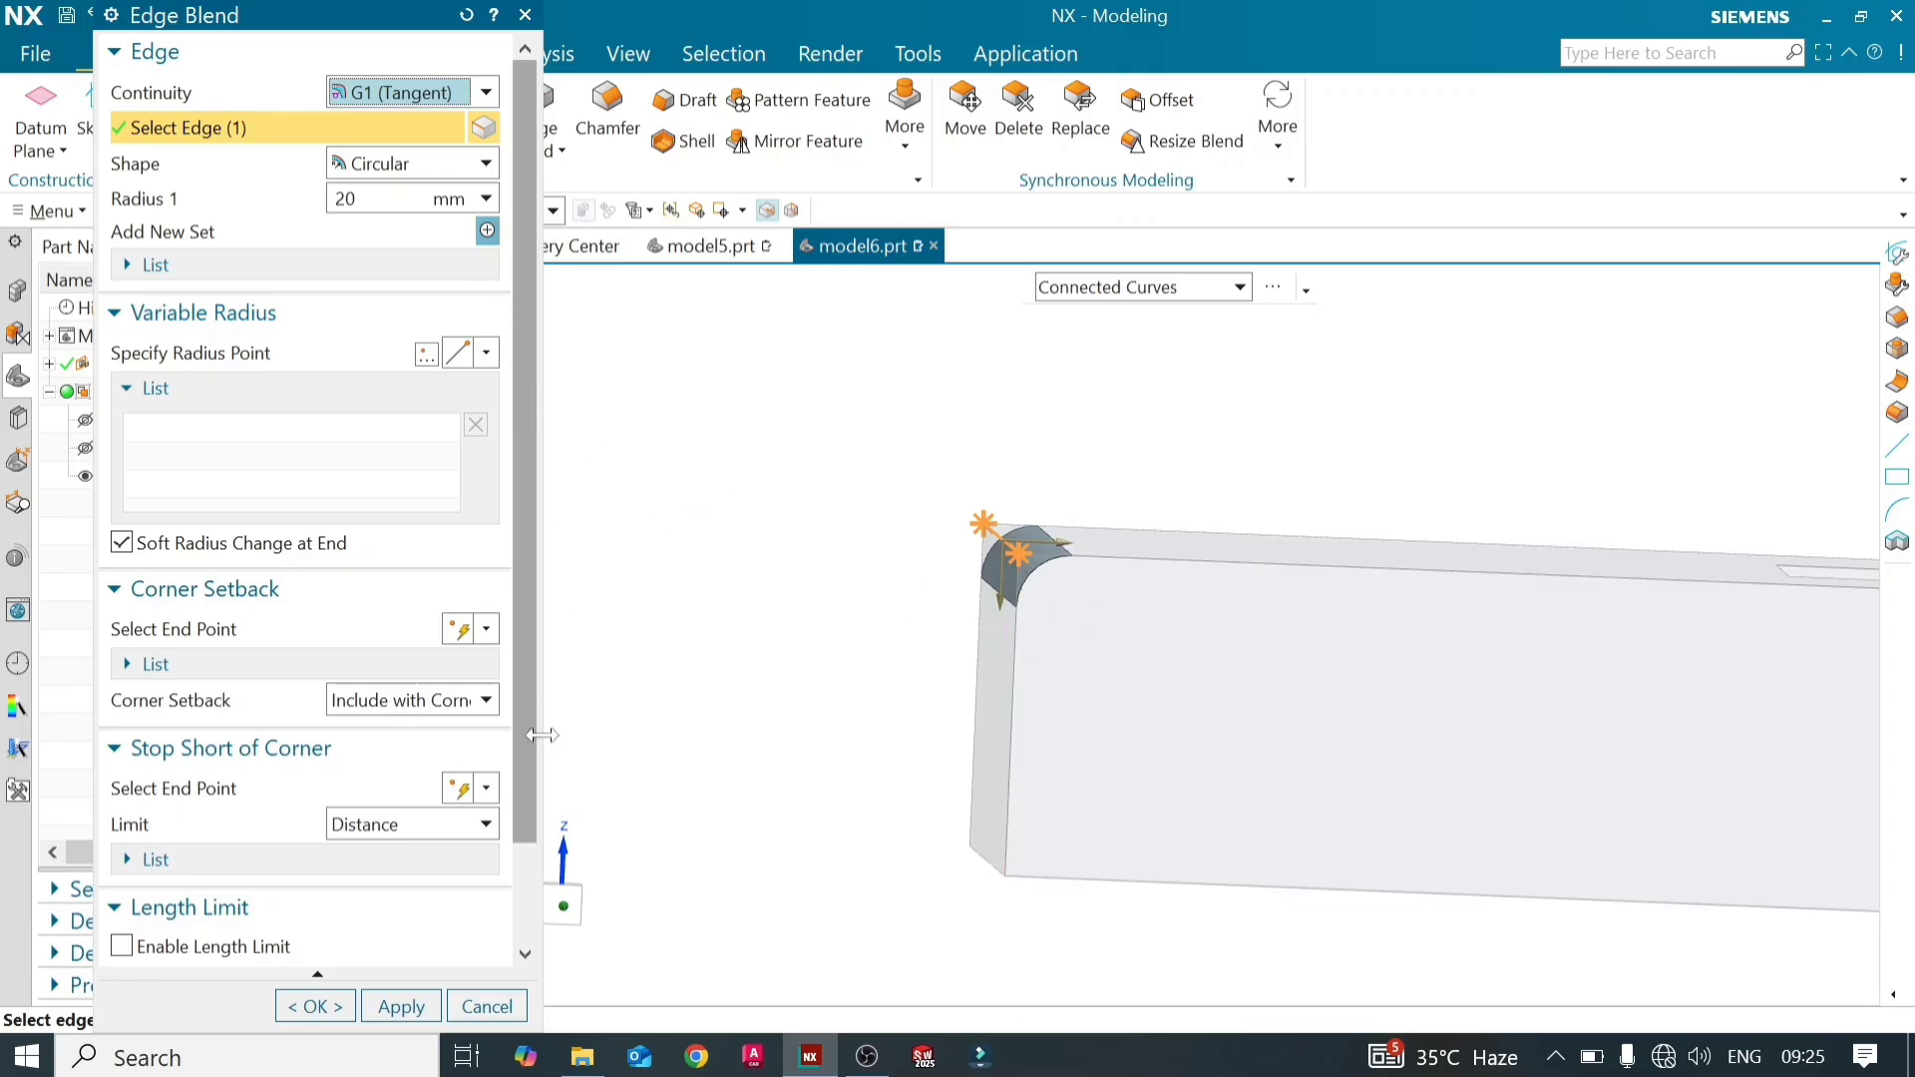
Show the result of the G1 circular blend, inspect the rounded edge on the block, and return to the preview
scroll(527, 868, "down", 2)
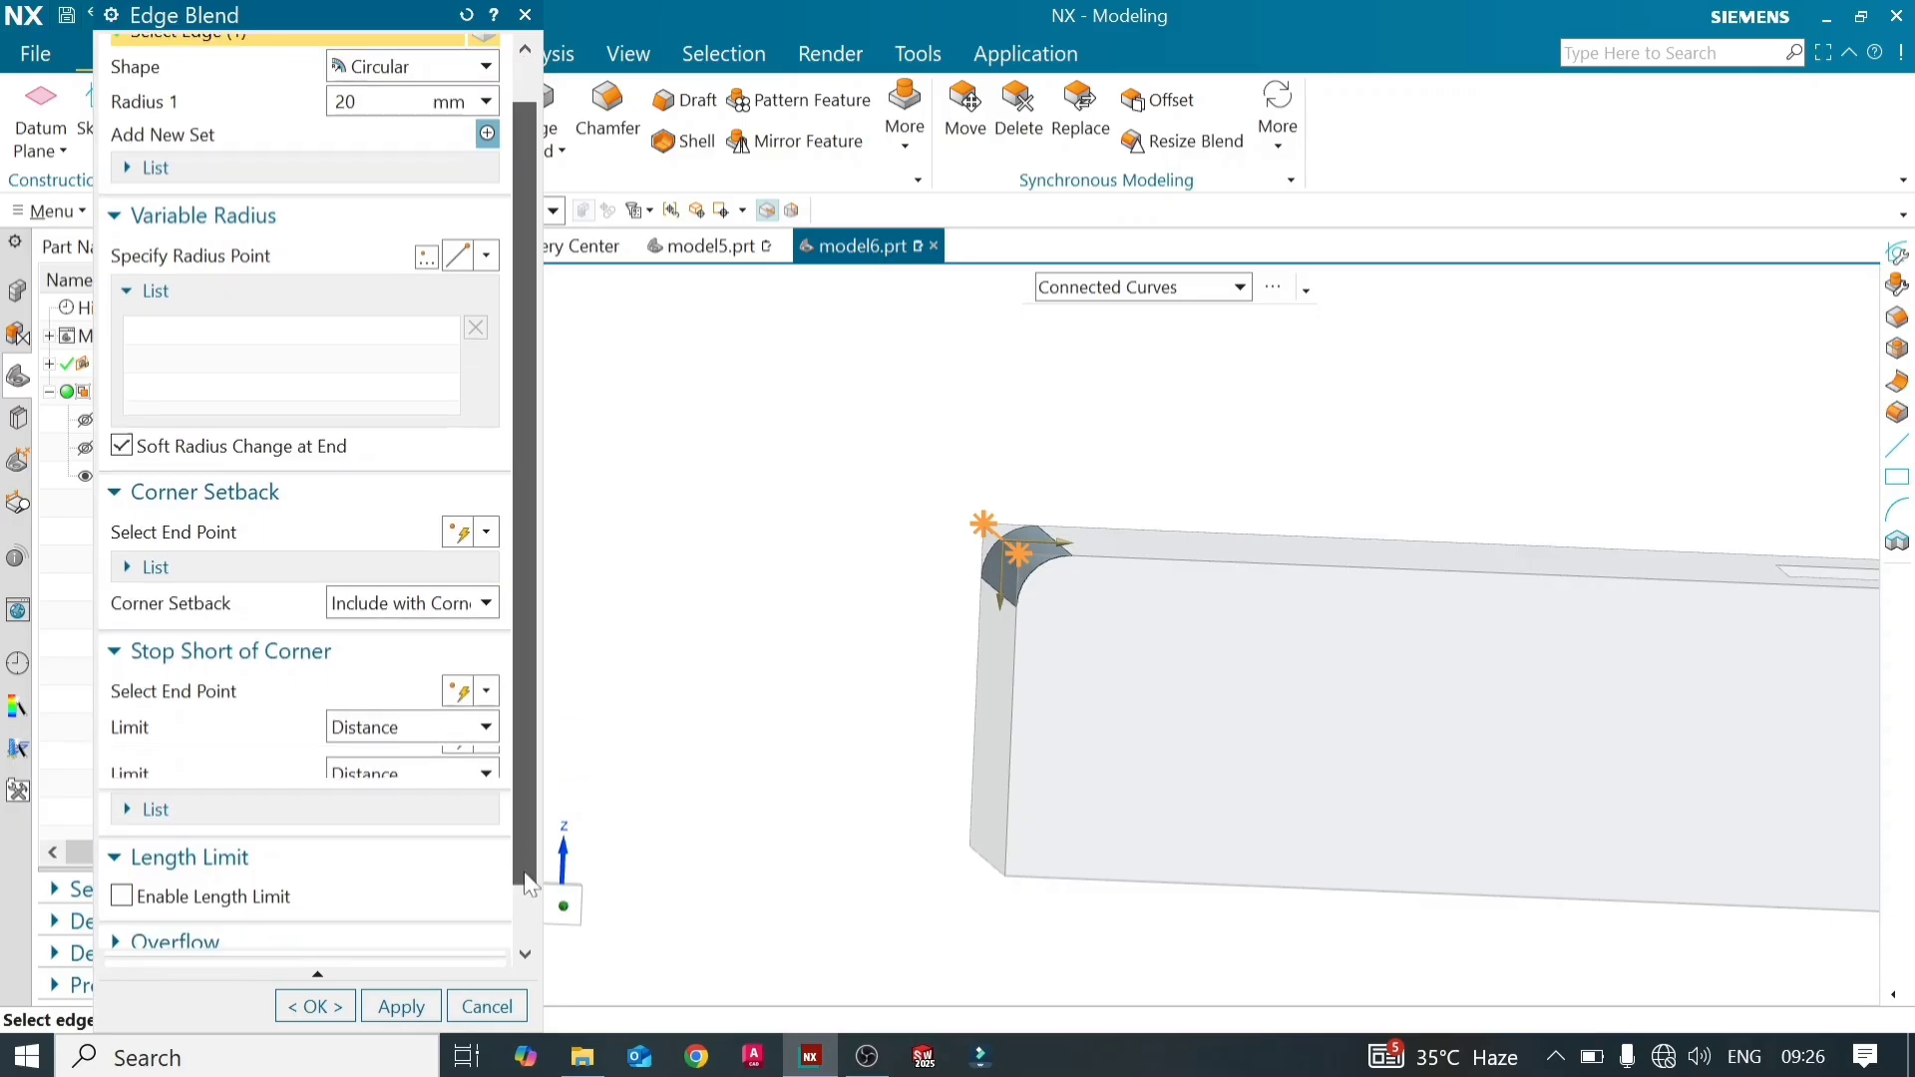
scroll(527, 883, "down", 1)
left_click(493, 947)
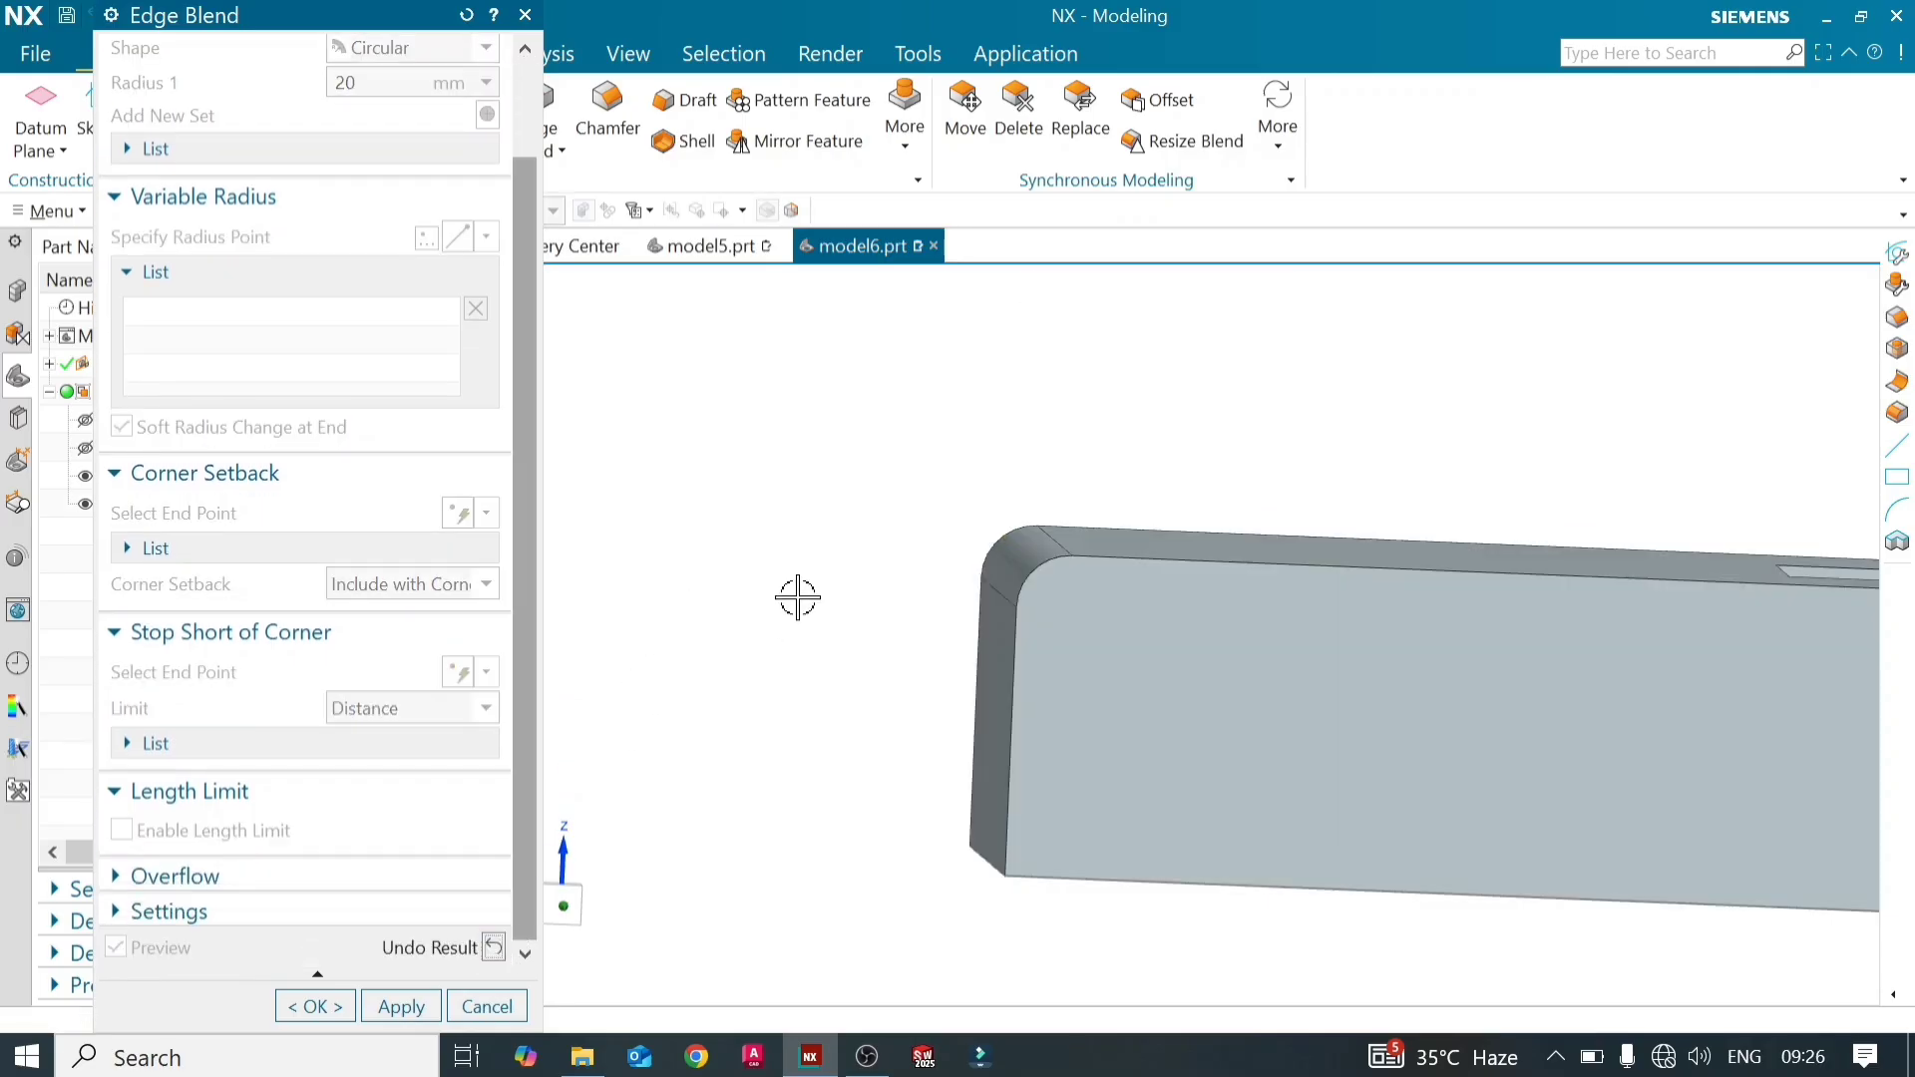
scroll(634, 576, "down", 2)
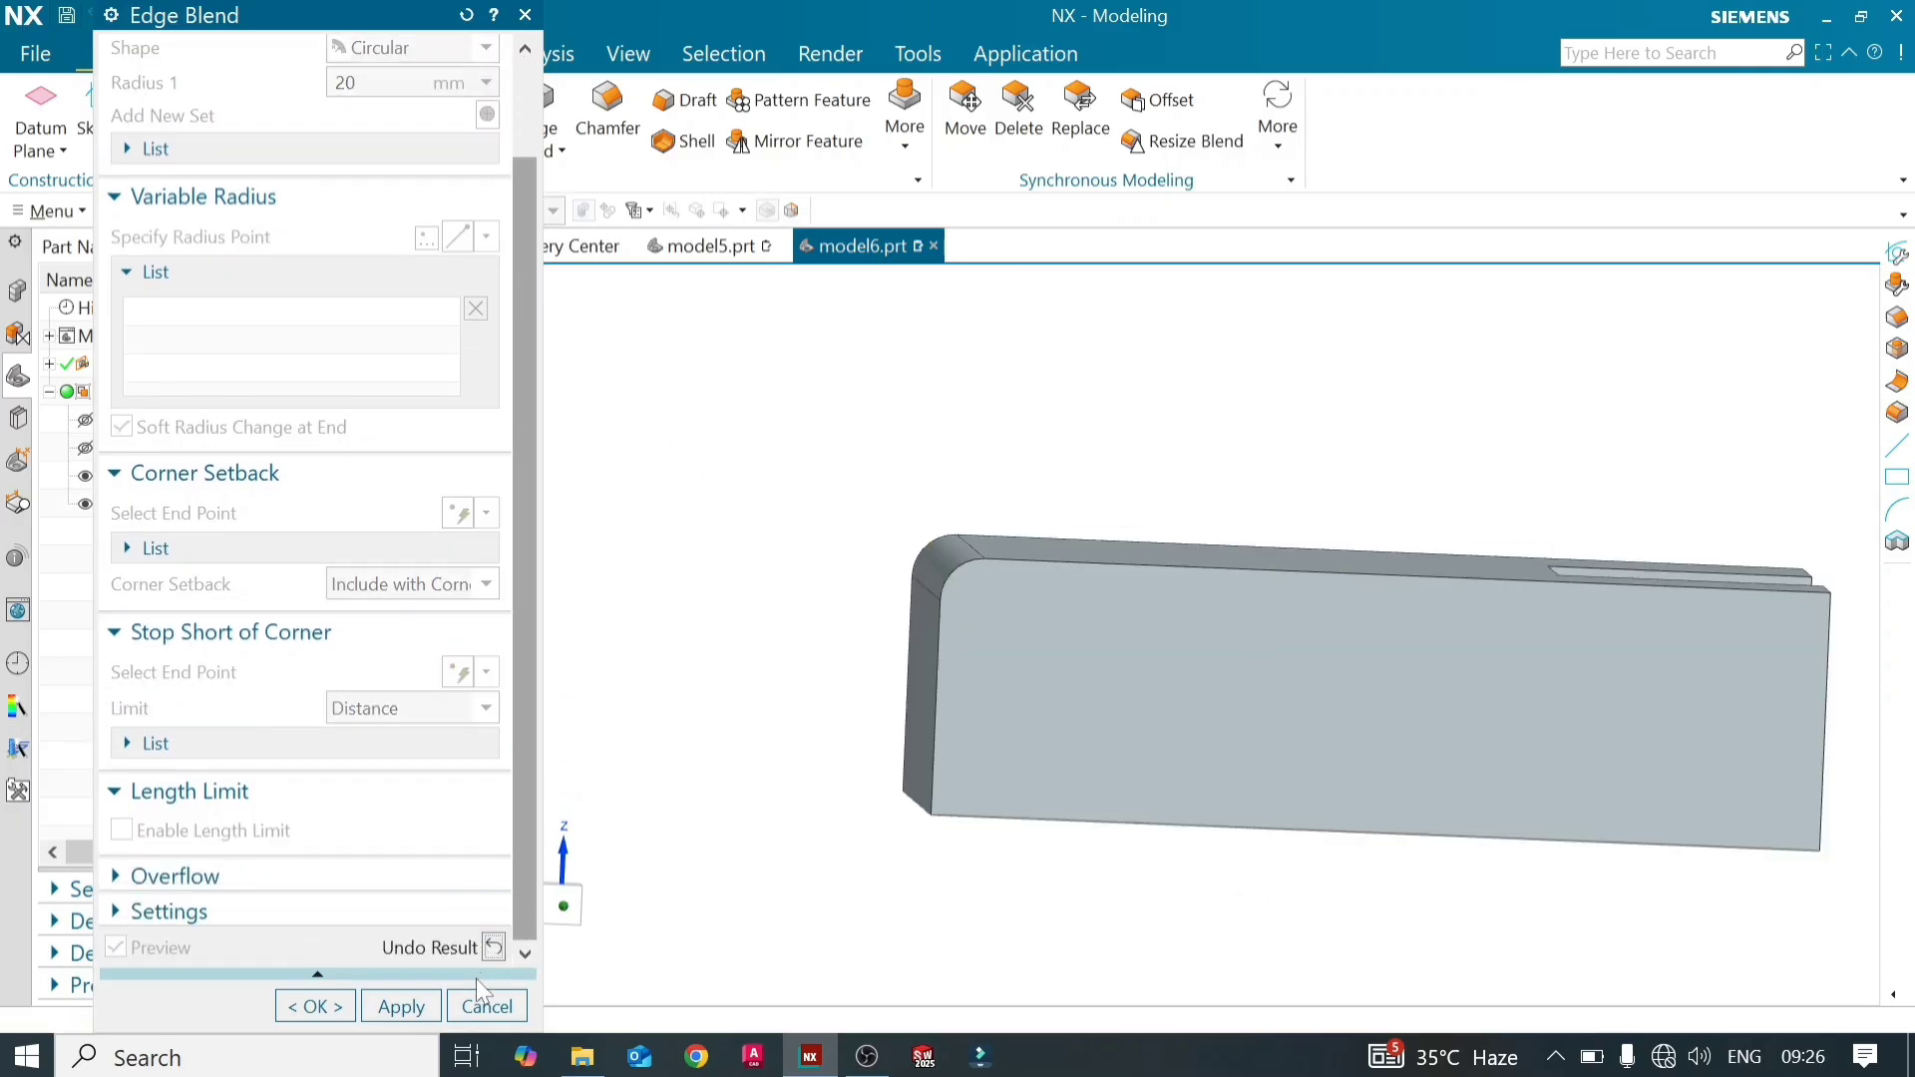
middle_click_drag(744, 658, 769, 692)
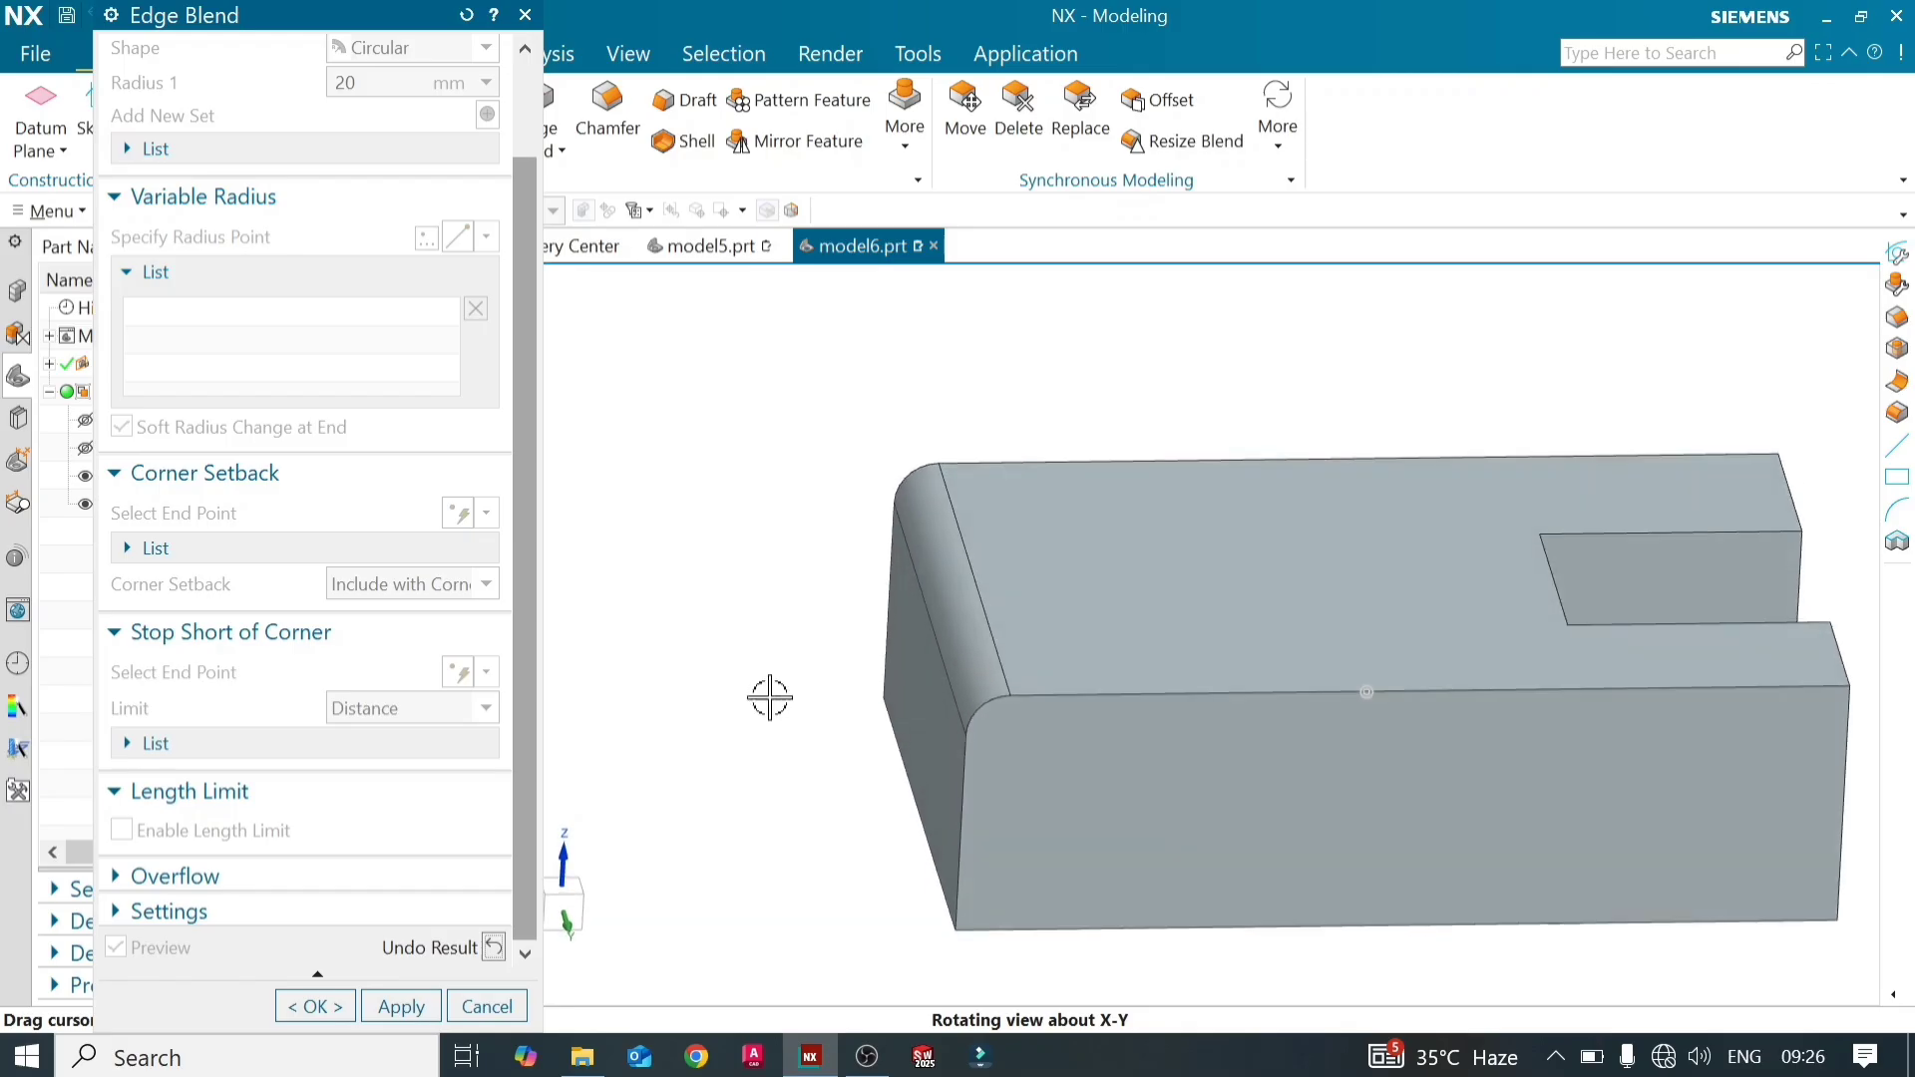
left_click(494, 946)
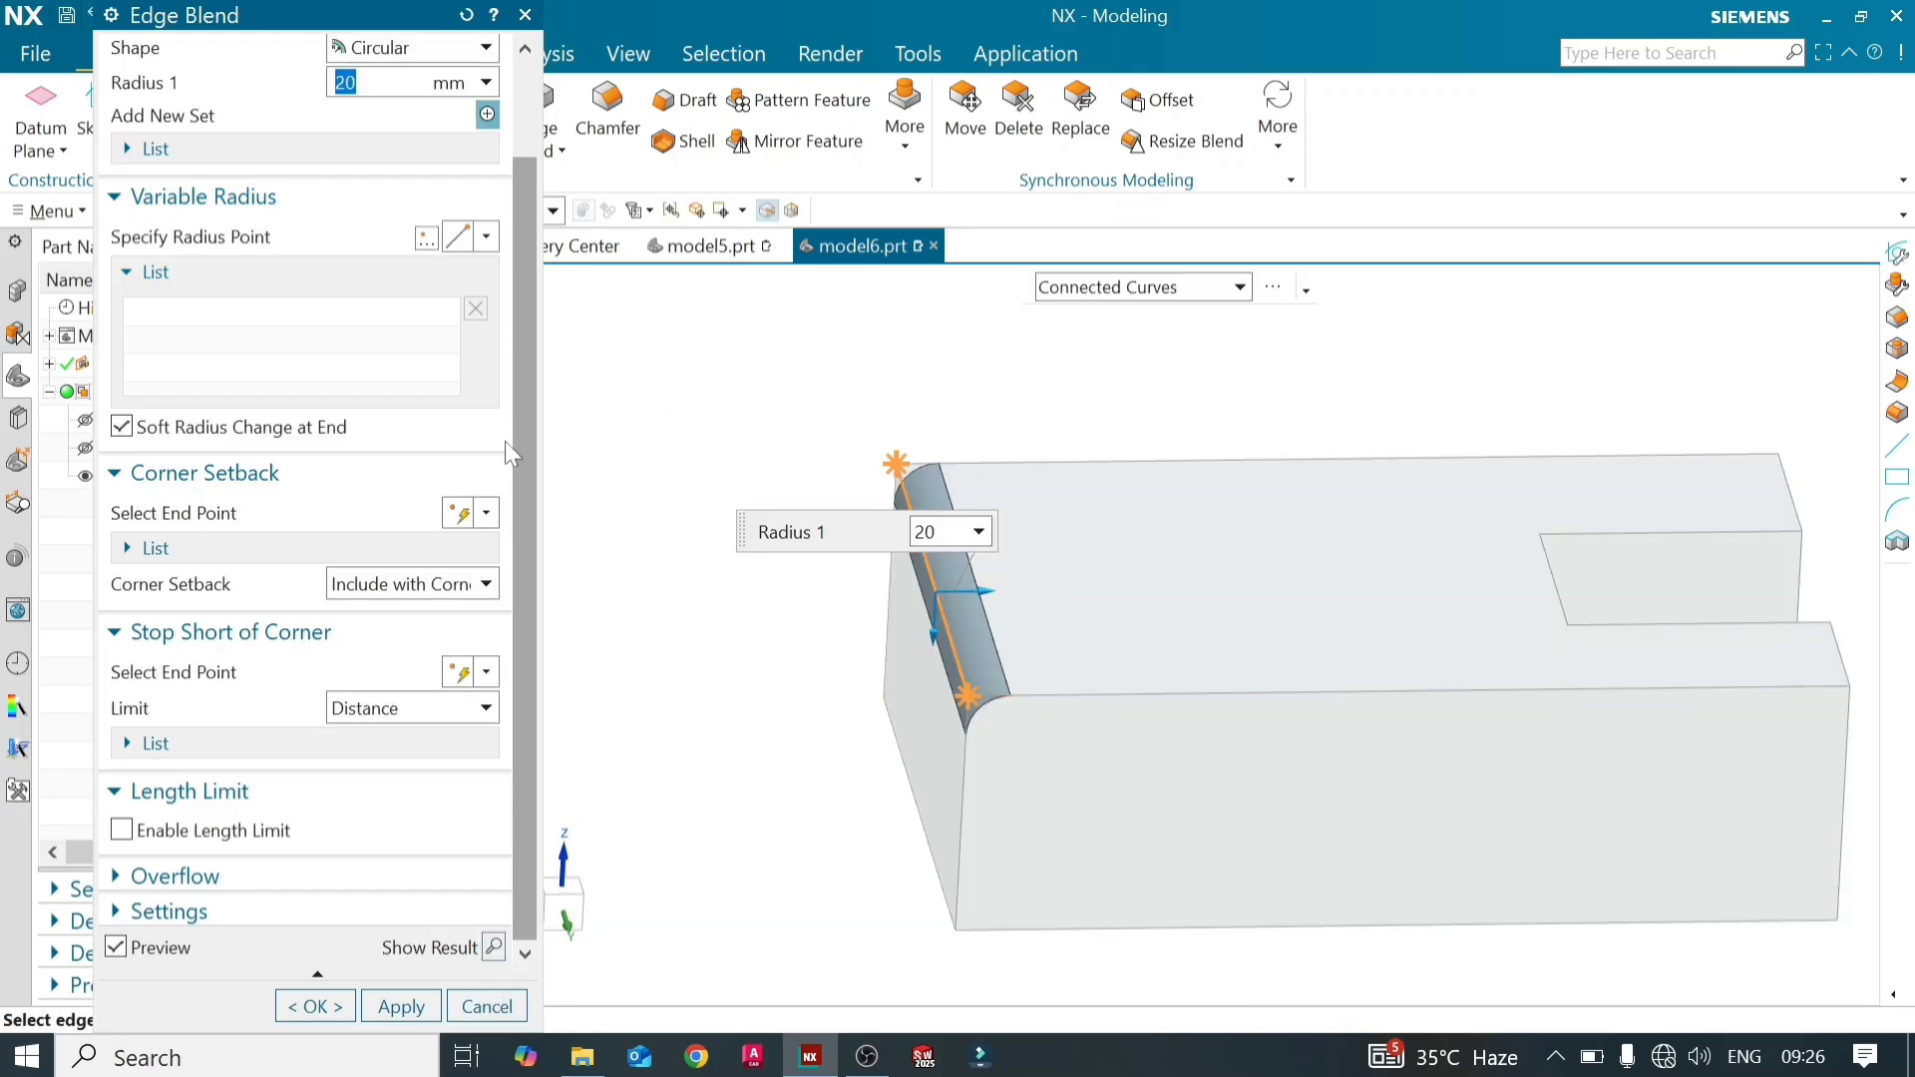
Add the long front edge of the top face to the same blend set and try a shared radius of 1 mm, then 15 mm
scroll(386, 427, "up", 2)
left_click(1271, 690)
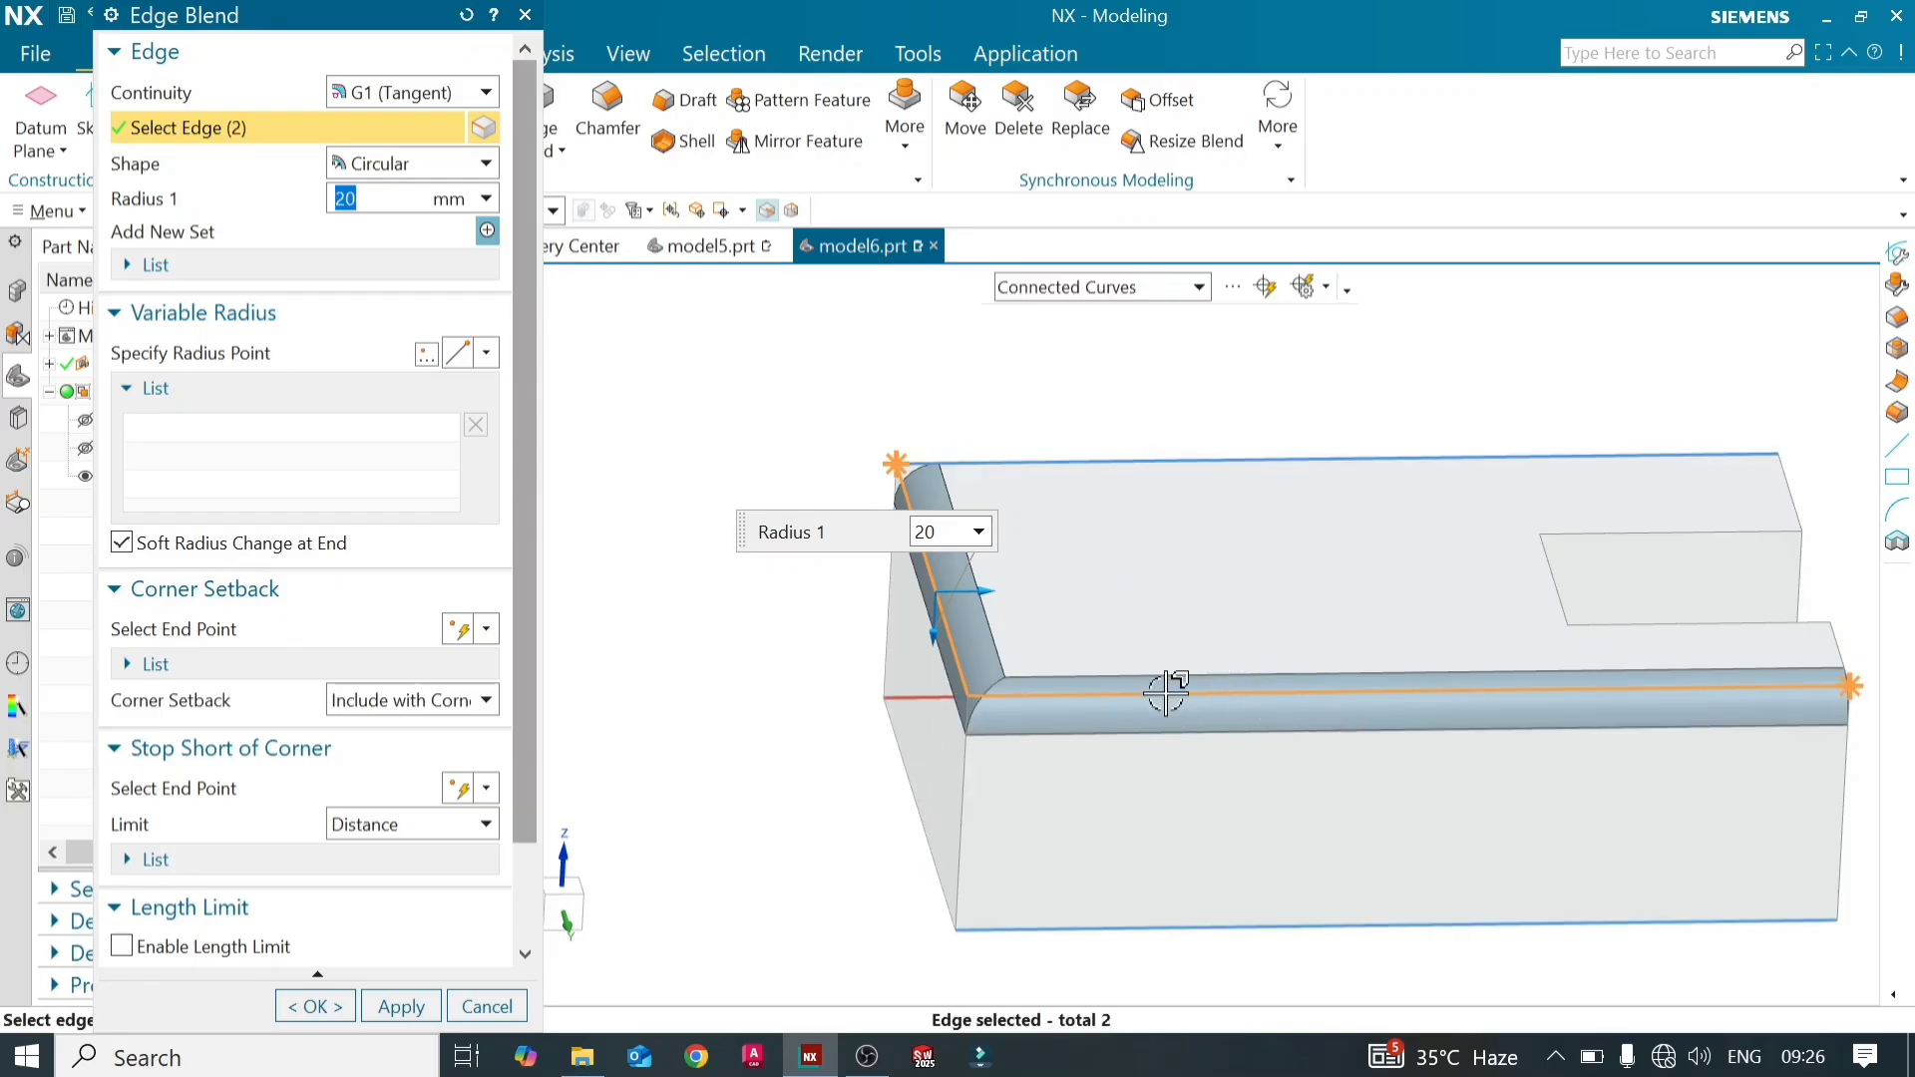
middle_click_drag(1164, 693, 1097, 643)
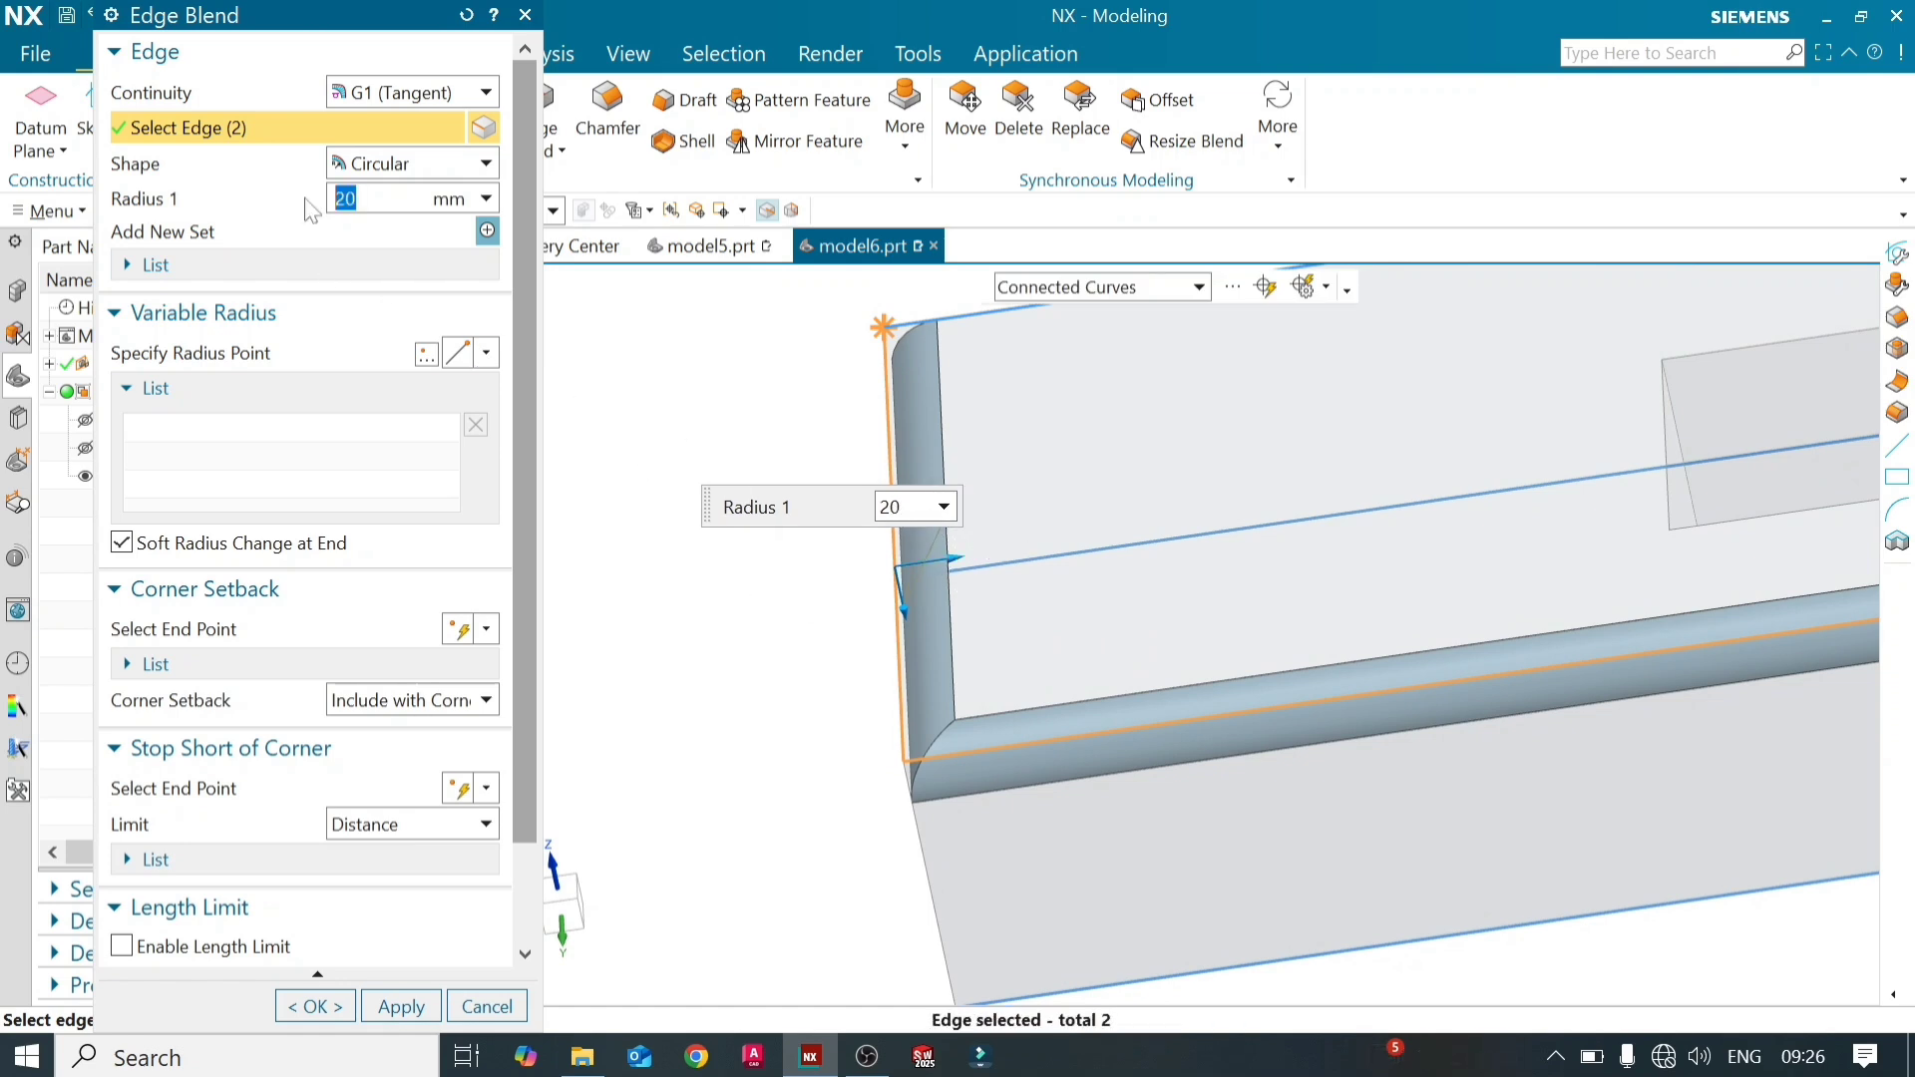
key("Return")
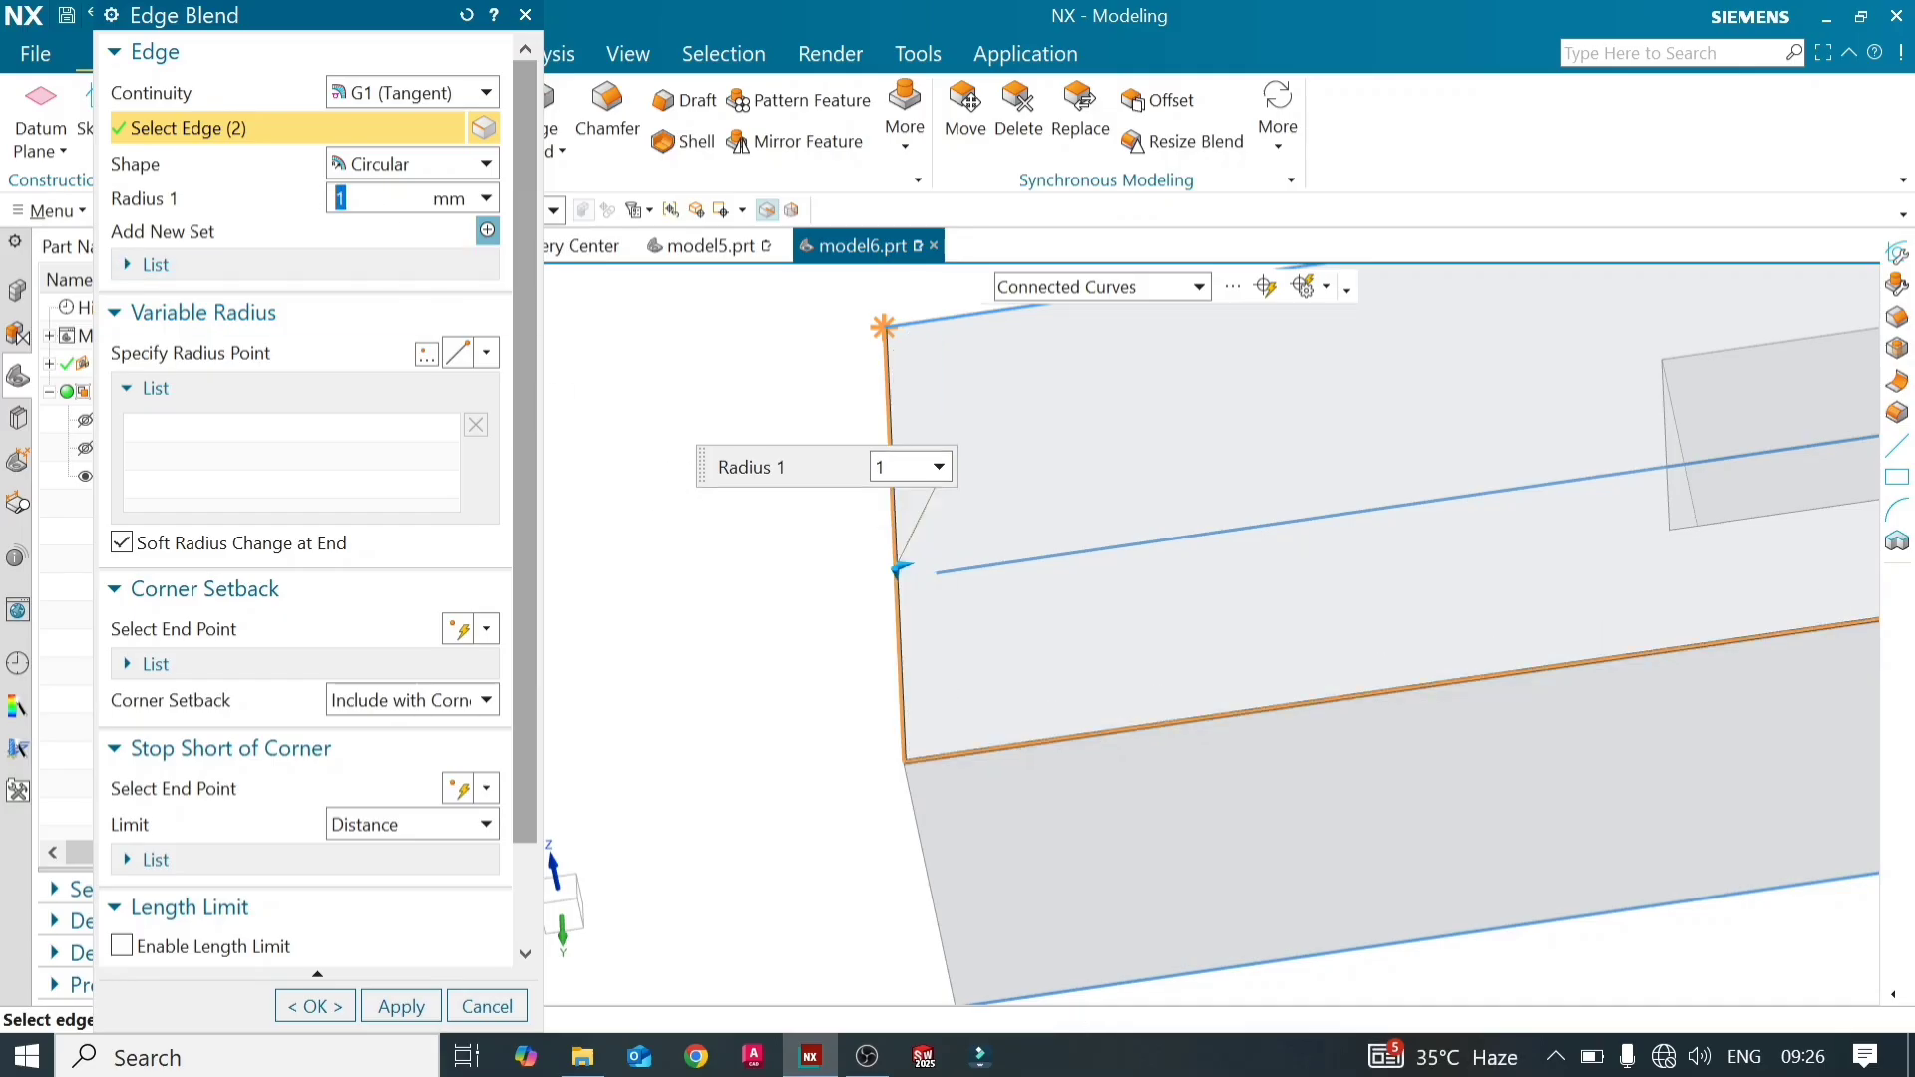
key("Return")
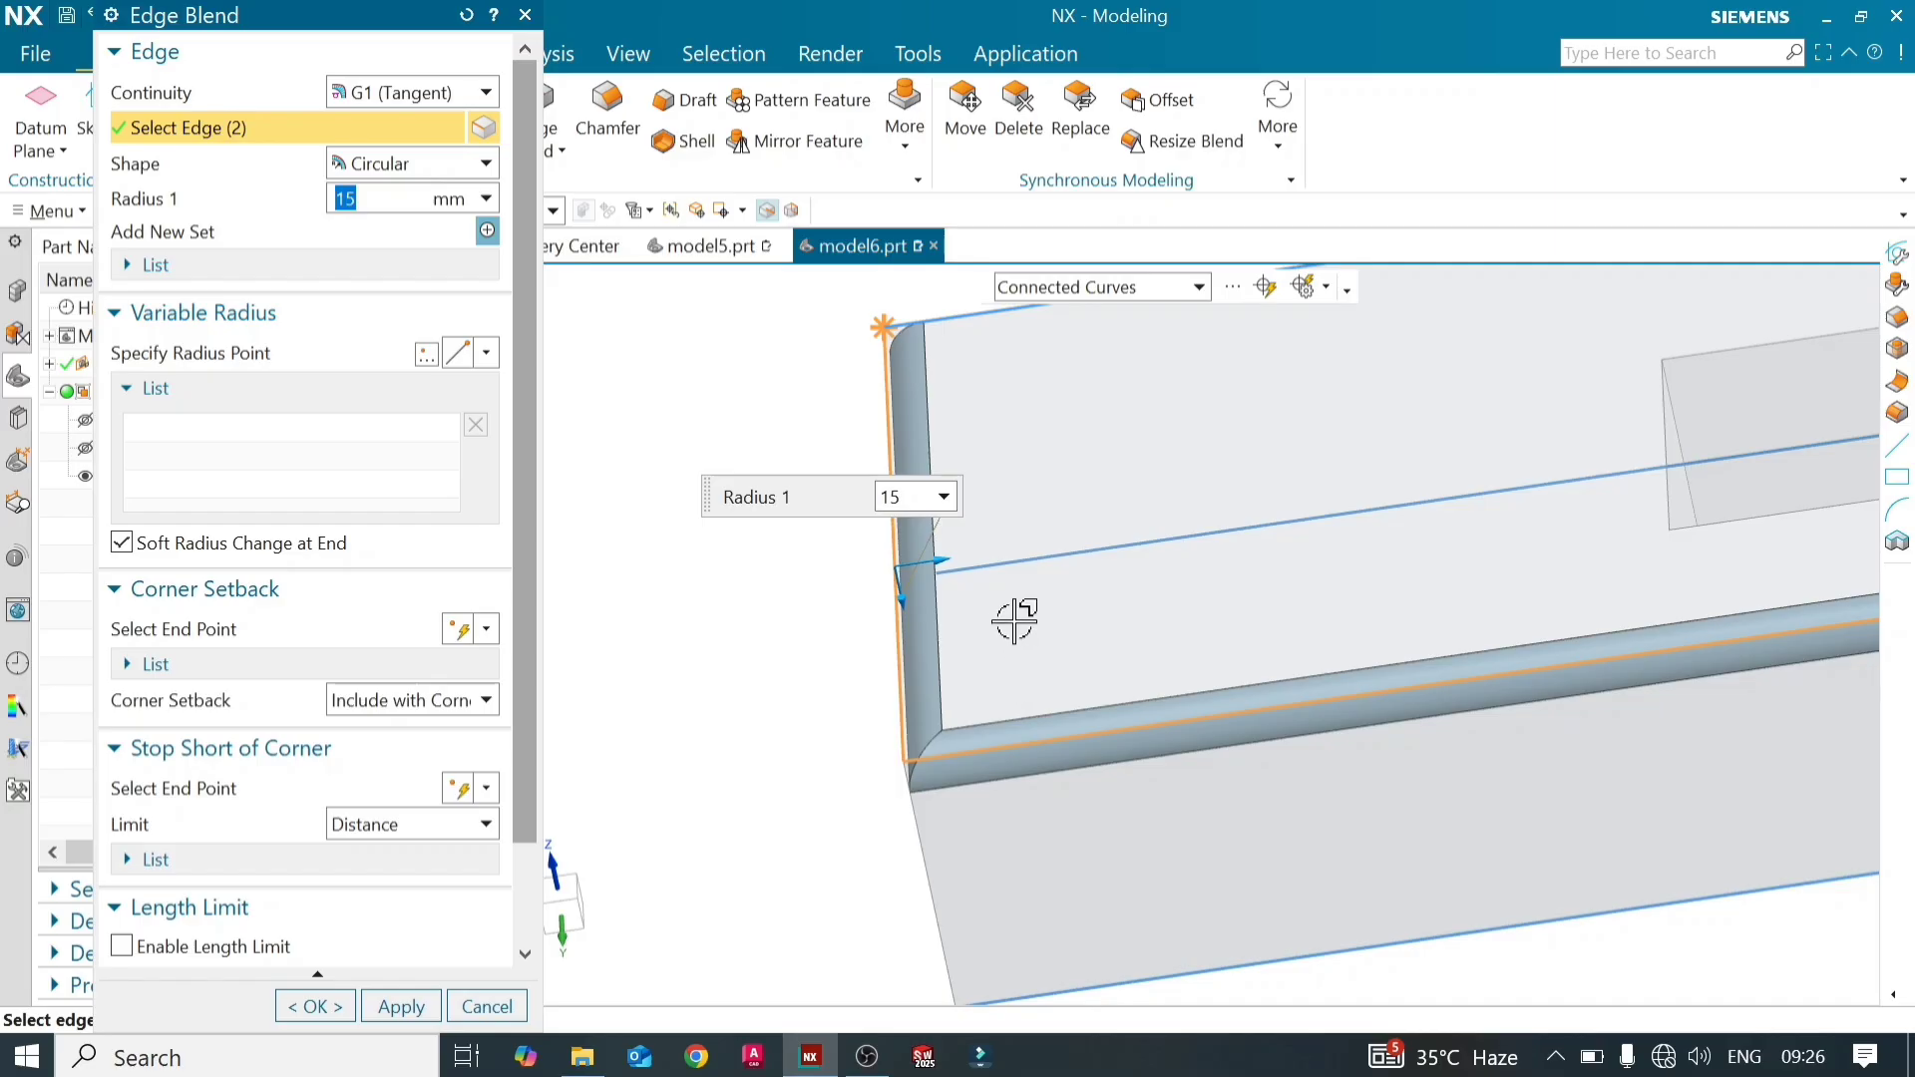
Examine the two blended edges and deselect the long front edge from the set
mouse_move(1015, 621)
middle_mouse_down()
mouse_move(1009, 568)
mouse_move(978, 599)
mouse_move(1017, 586)
mouse_move(1052, 681)
mouse_move(1018, 671)
mouse_move(998, 578)
mouse_move(1029, 655)
middle_mouse_up()
scroll(658, 565, "down", 2)
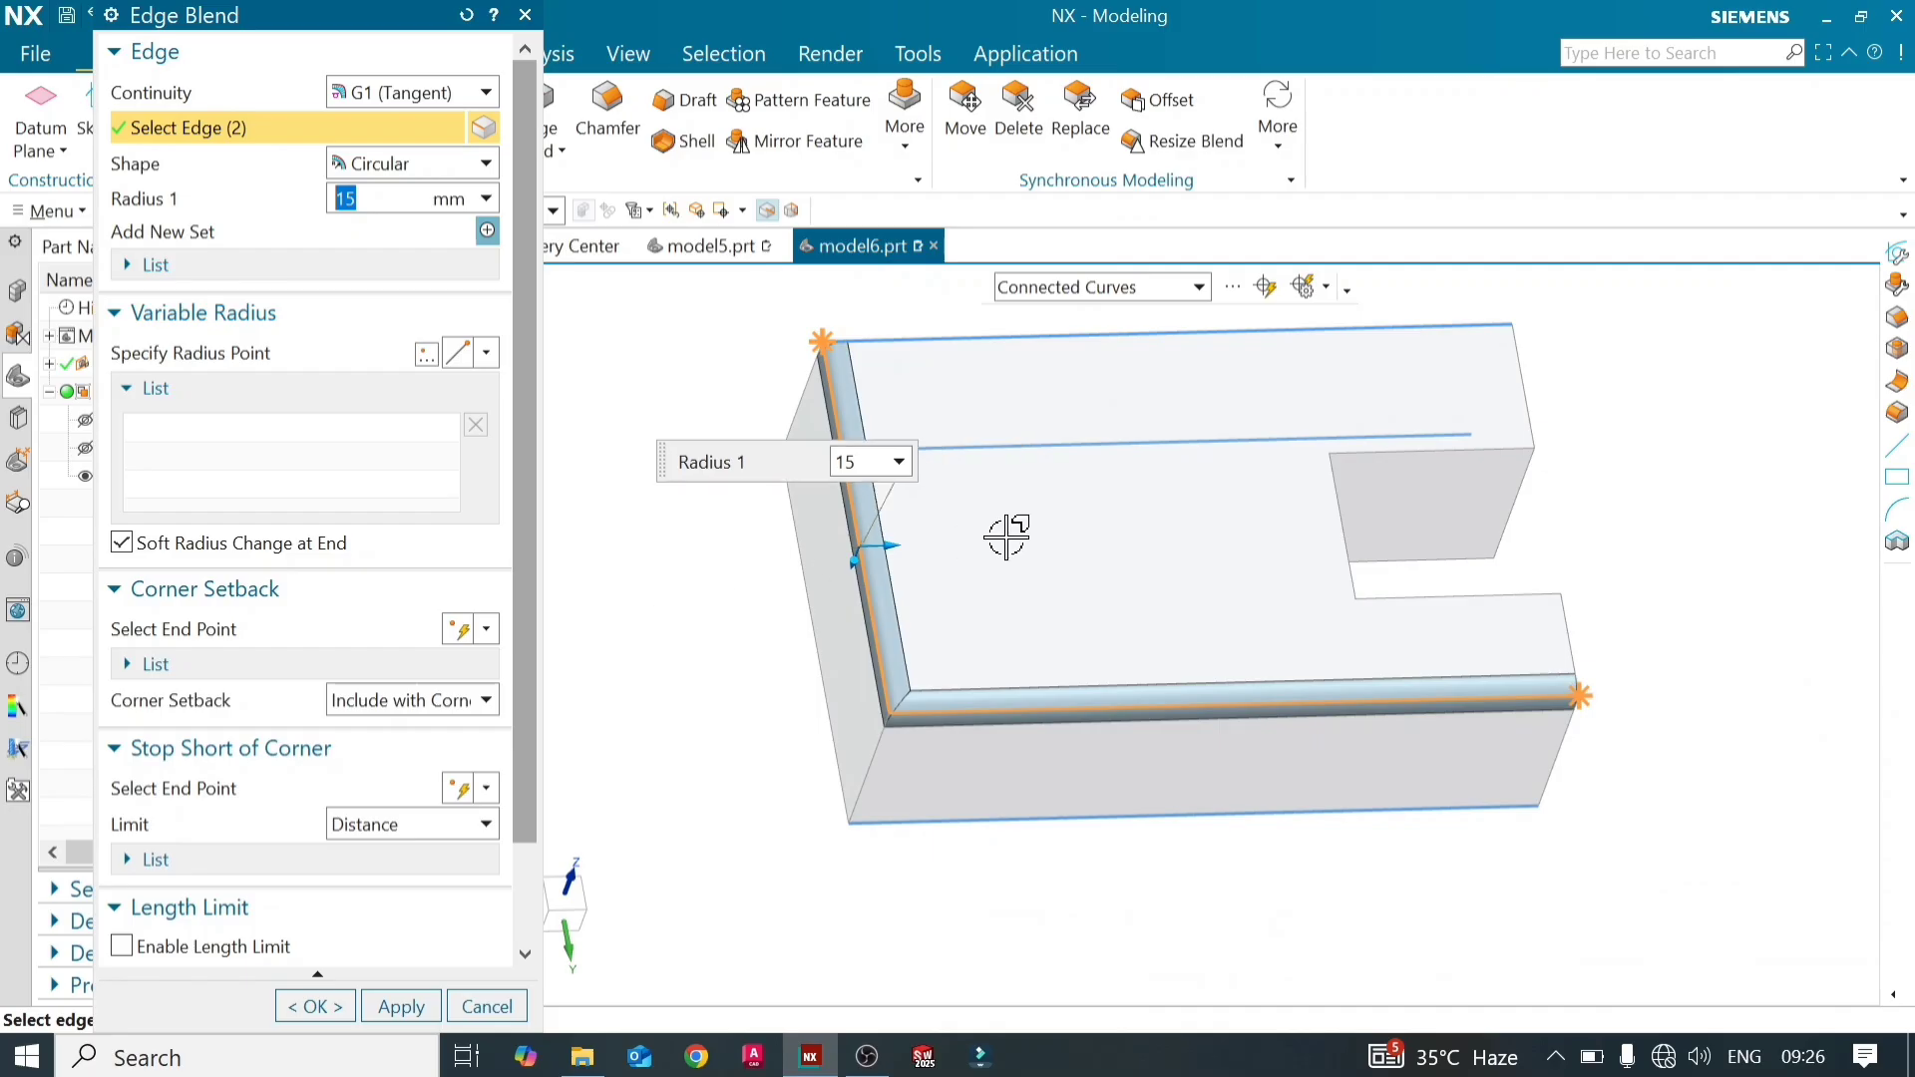
middle_click_drag(1006, 536, 971, 470)
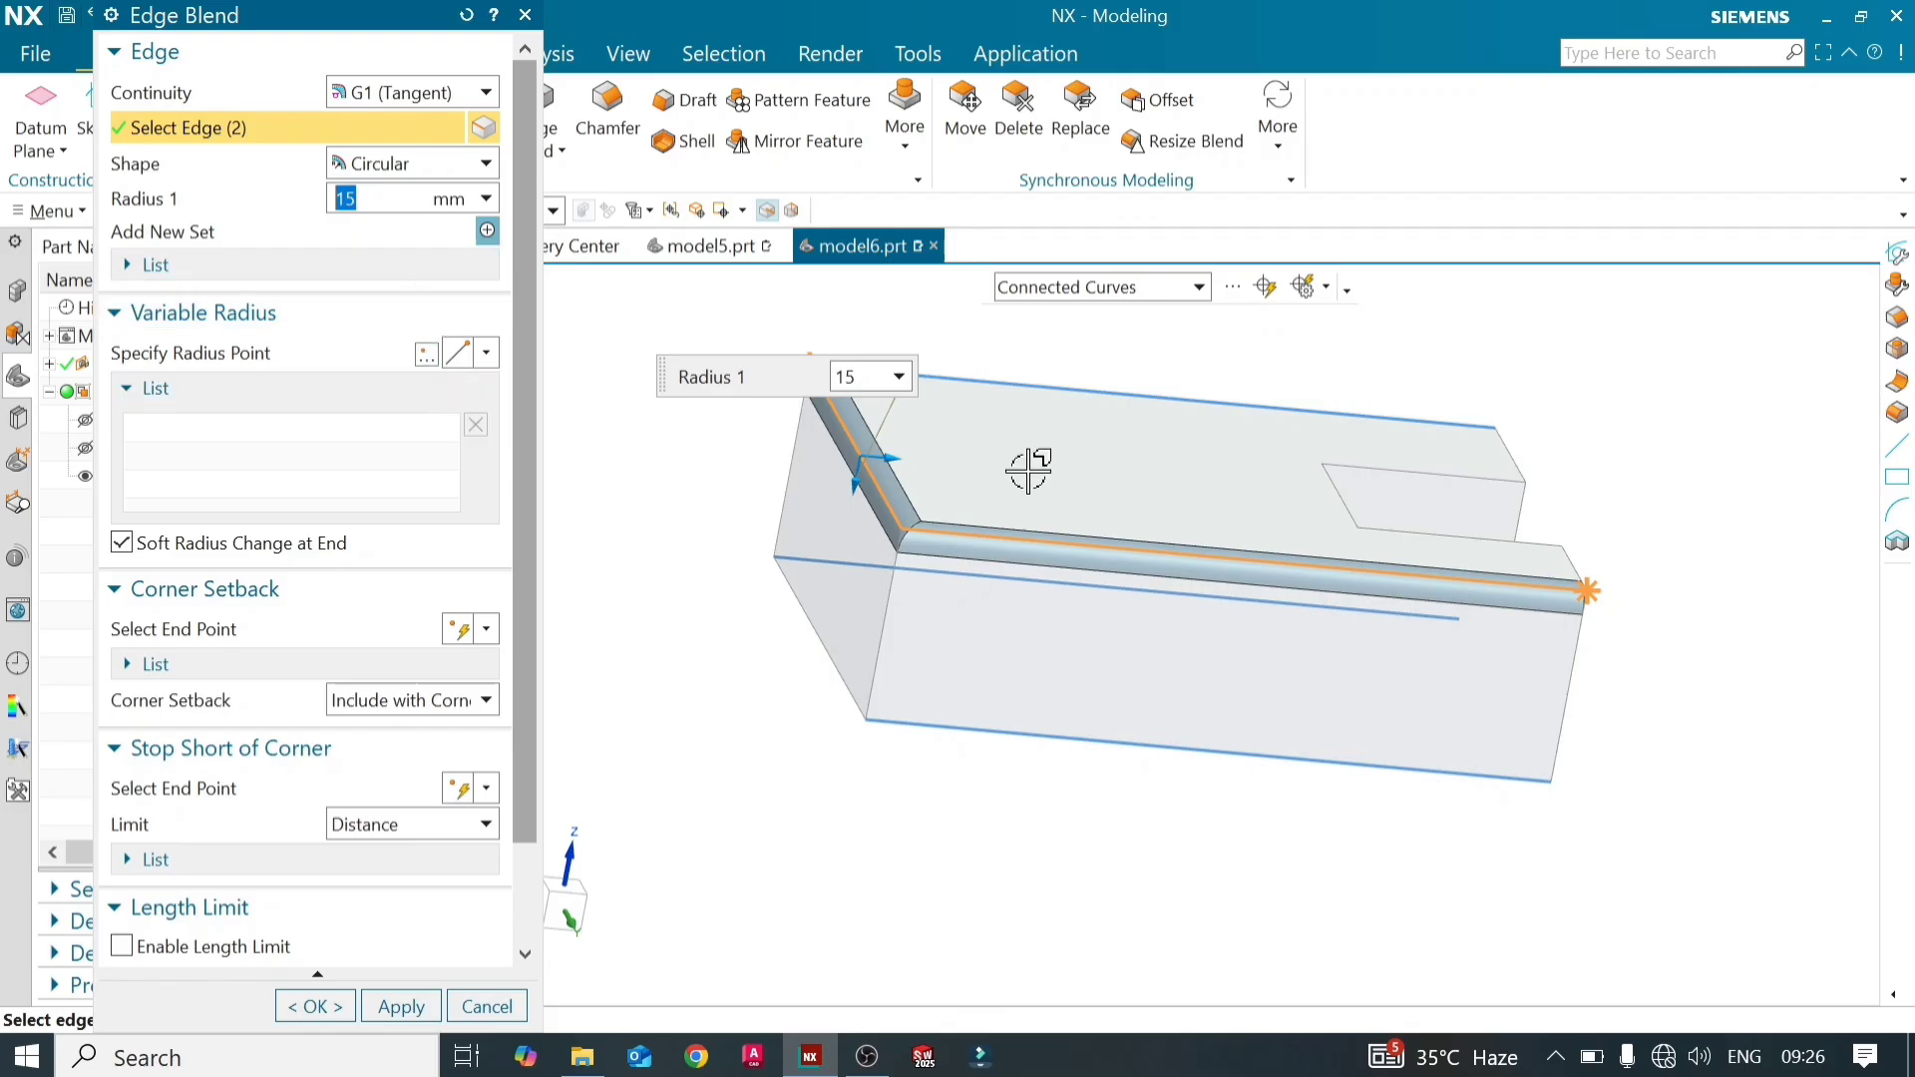
left_click(1098, 545, "shift")
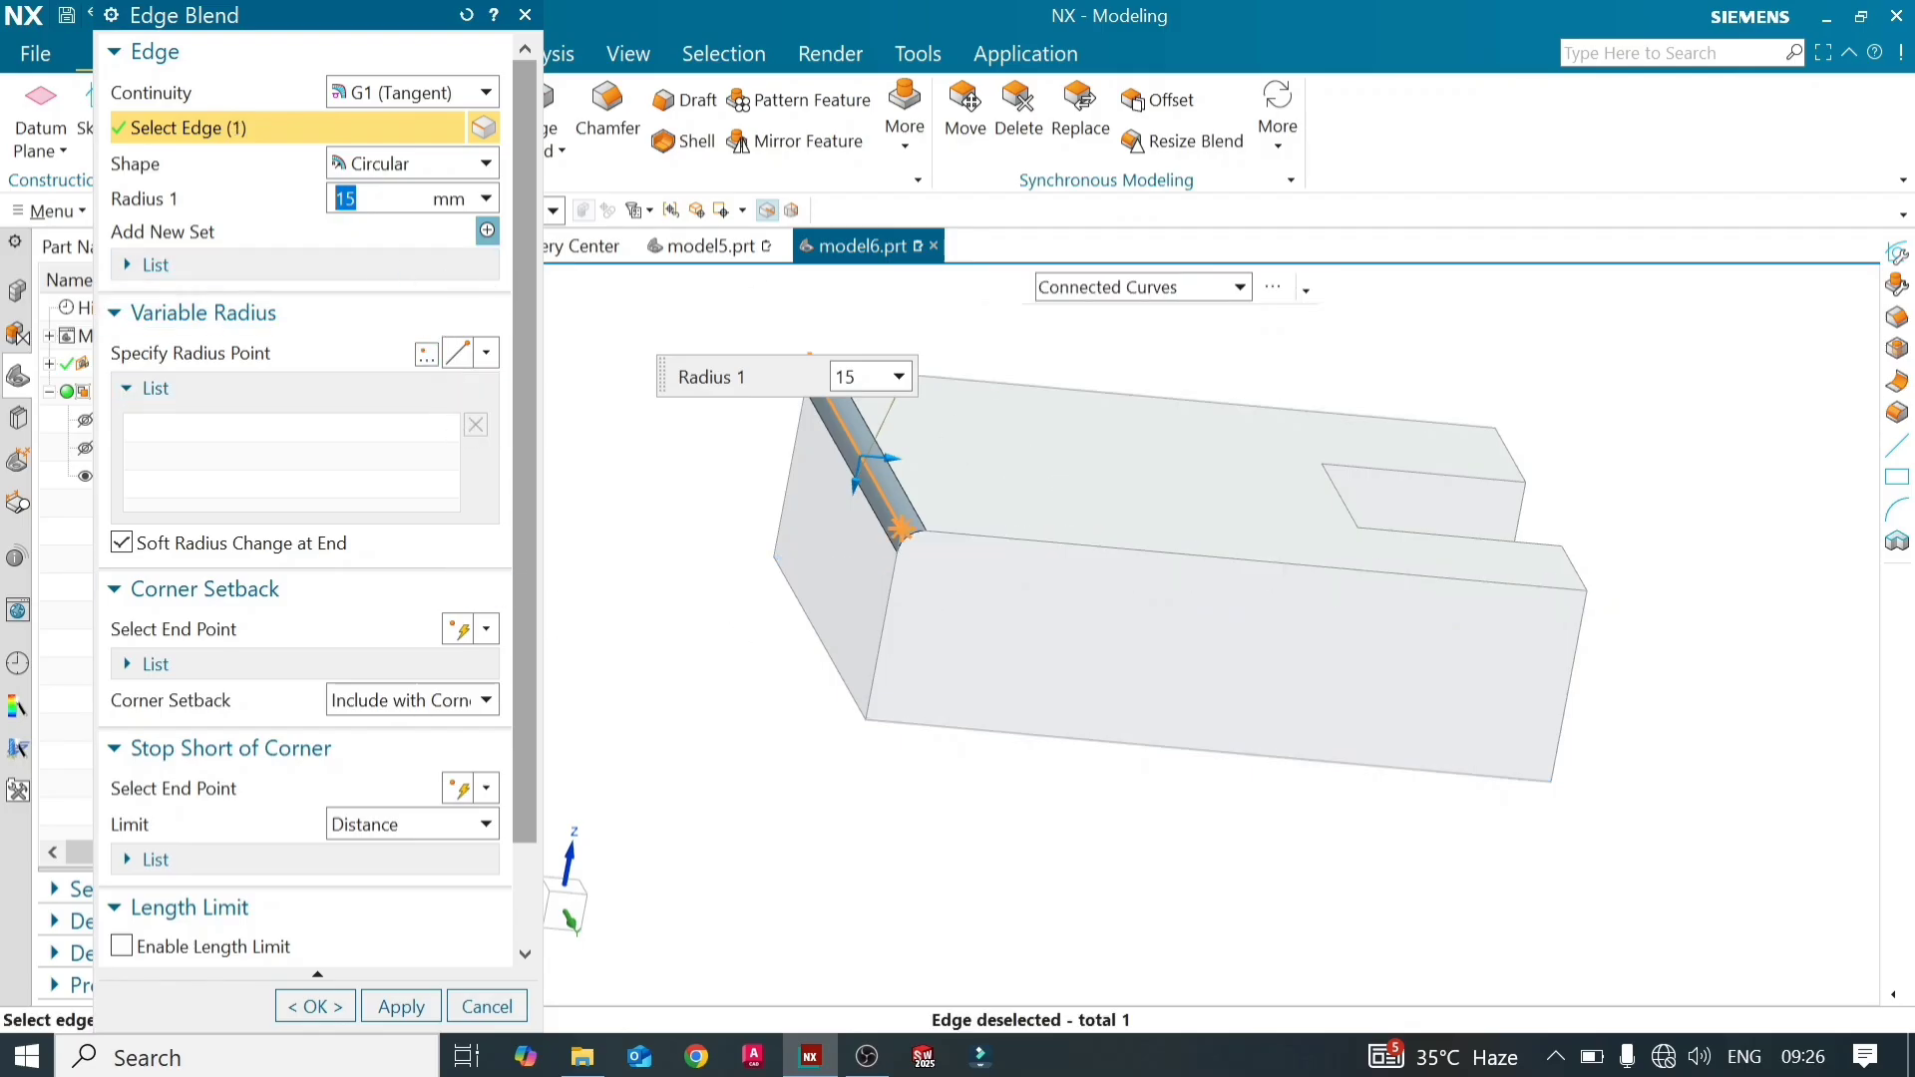
Expand the blend set list, put the long front top edge in a second set, and start a third, empty set
left_click(238, 267)
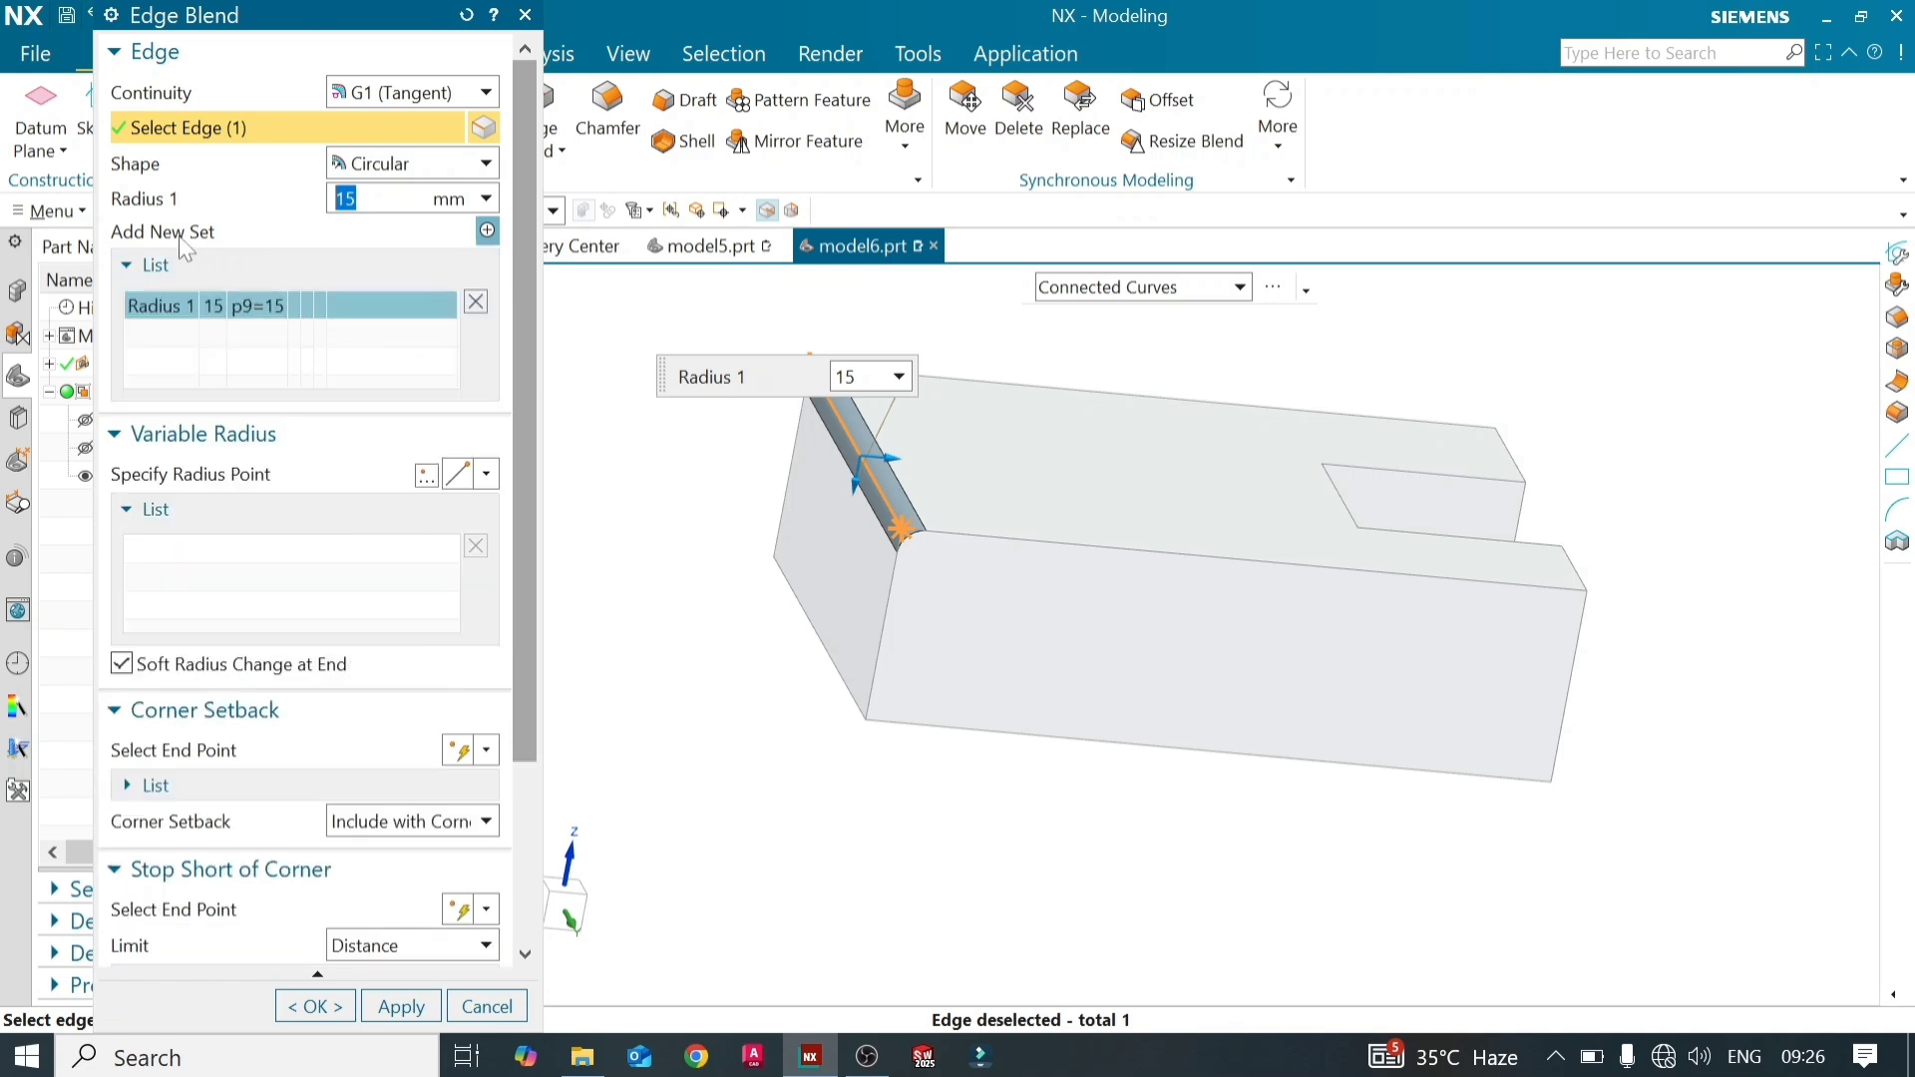
left_click(487, 231)
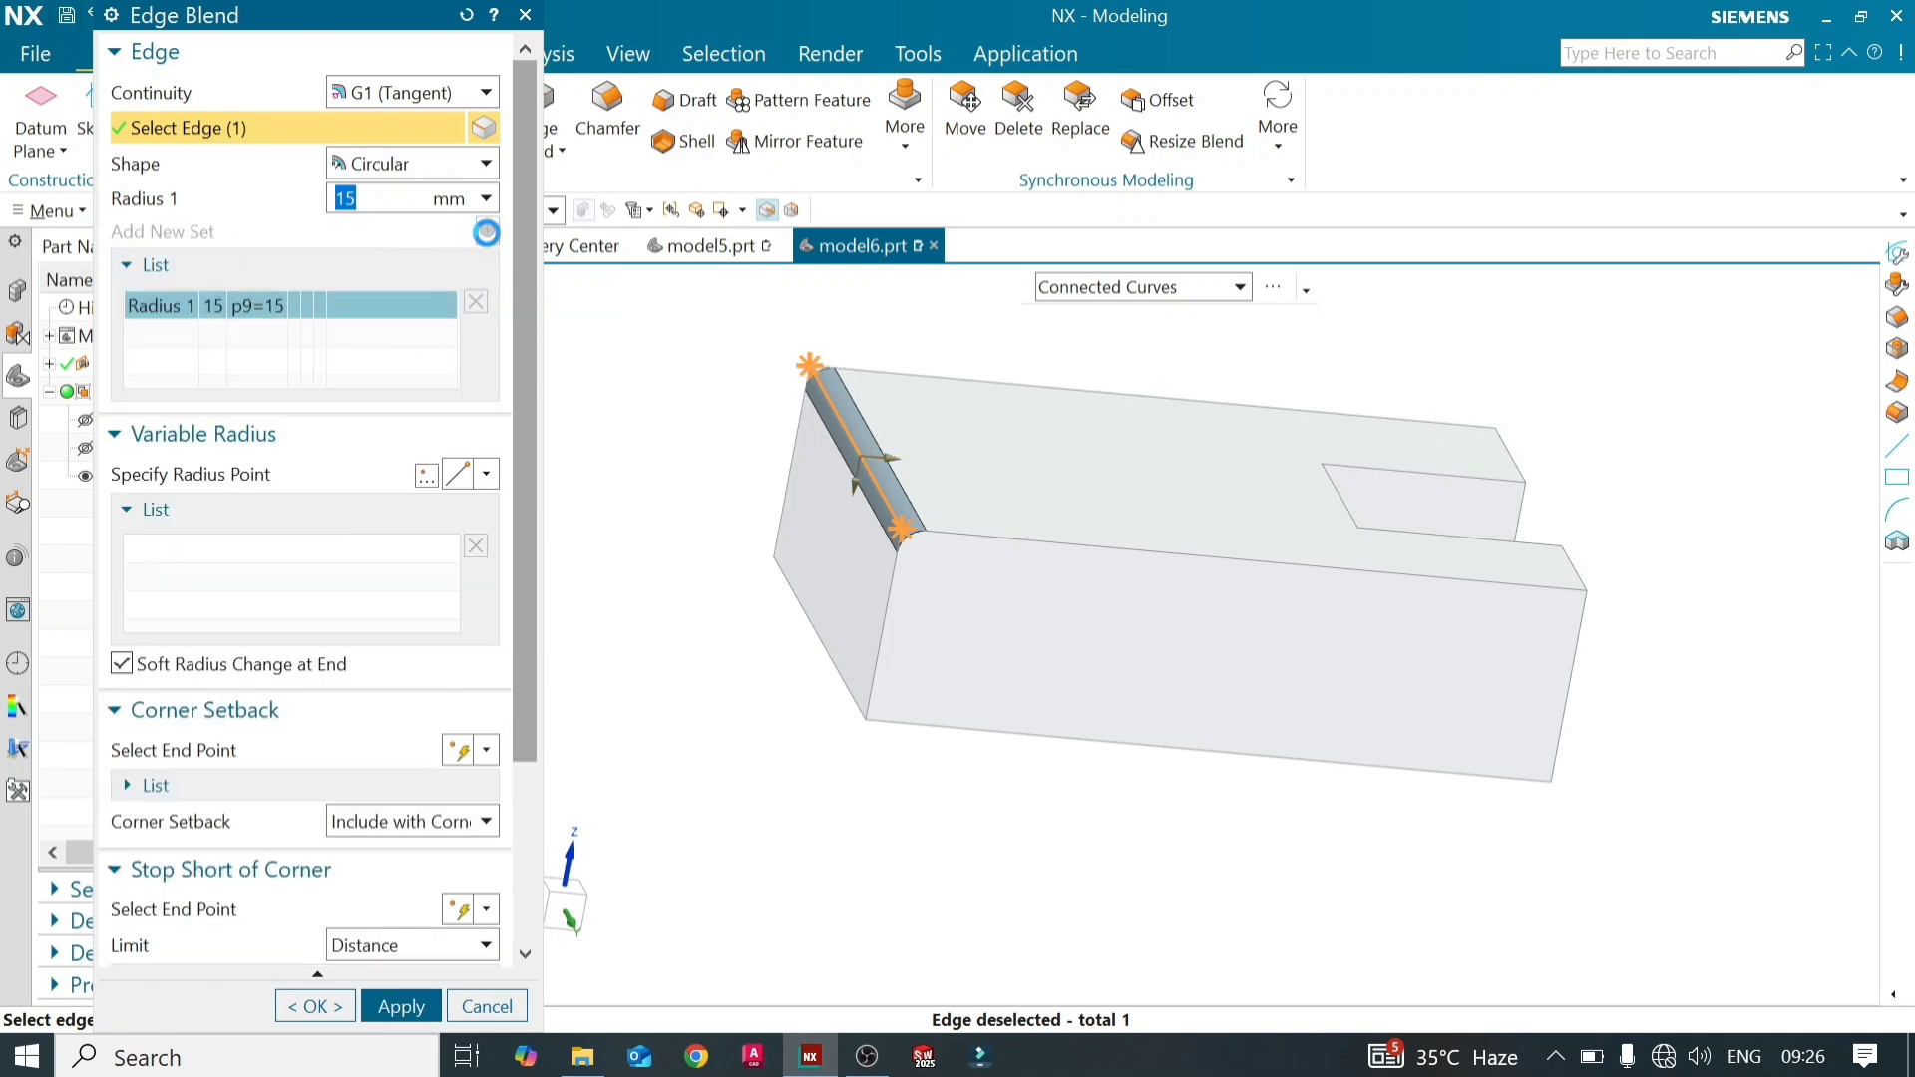
left_click(1070, 554)
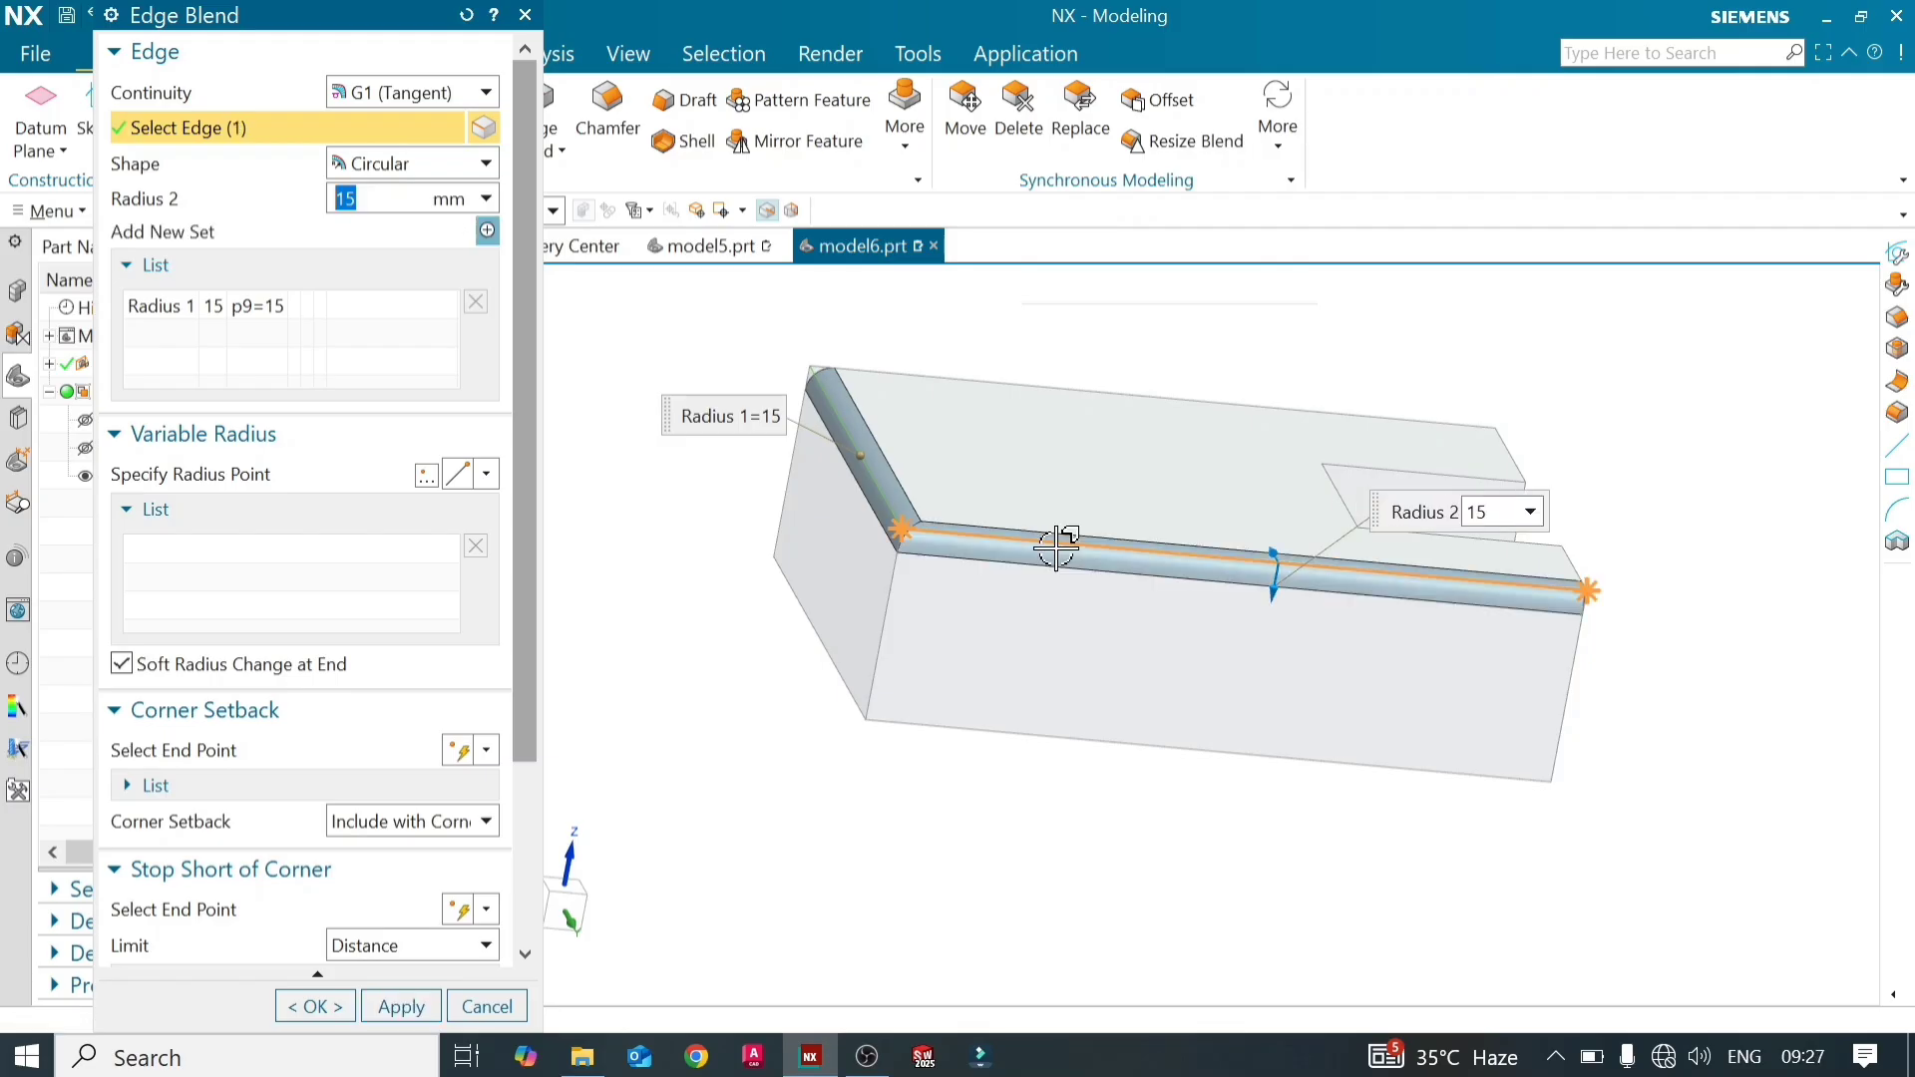
left_click(486, 231)
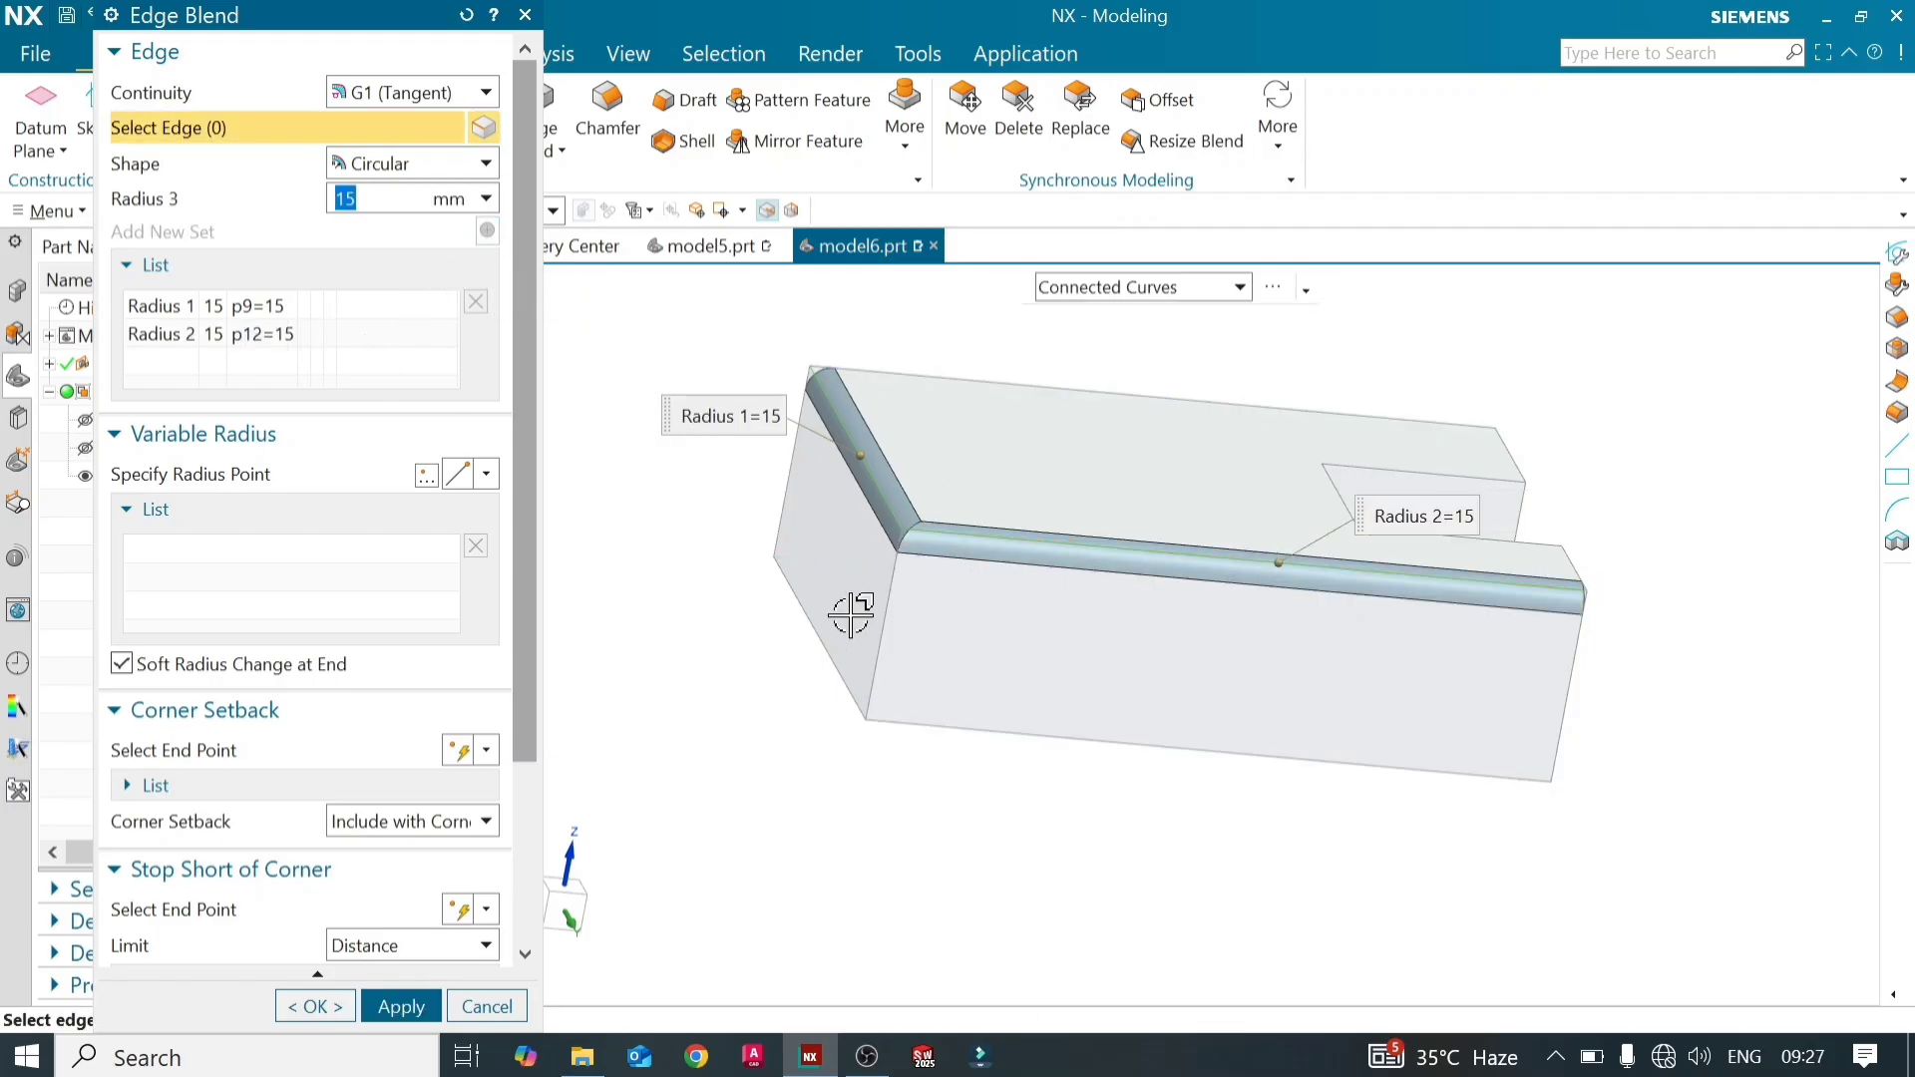
middle_click_drag(733, 564, 758, 598)
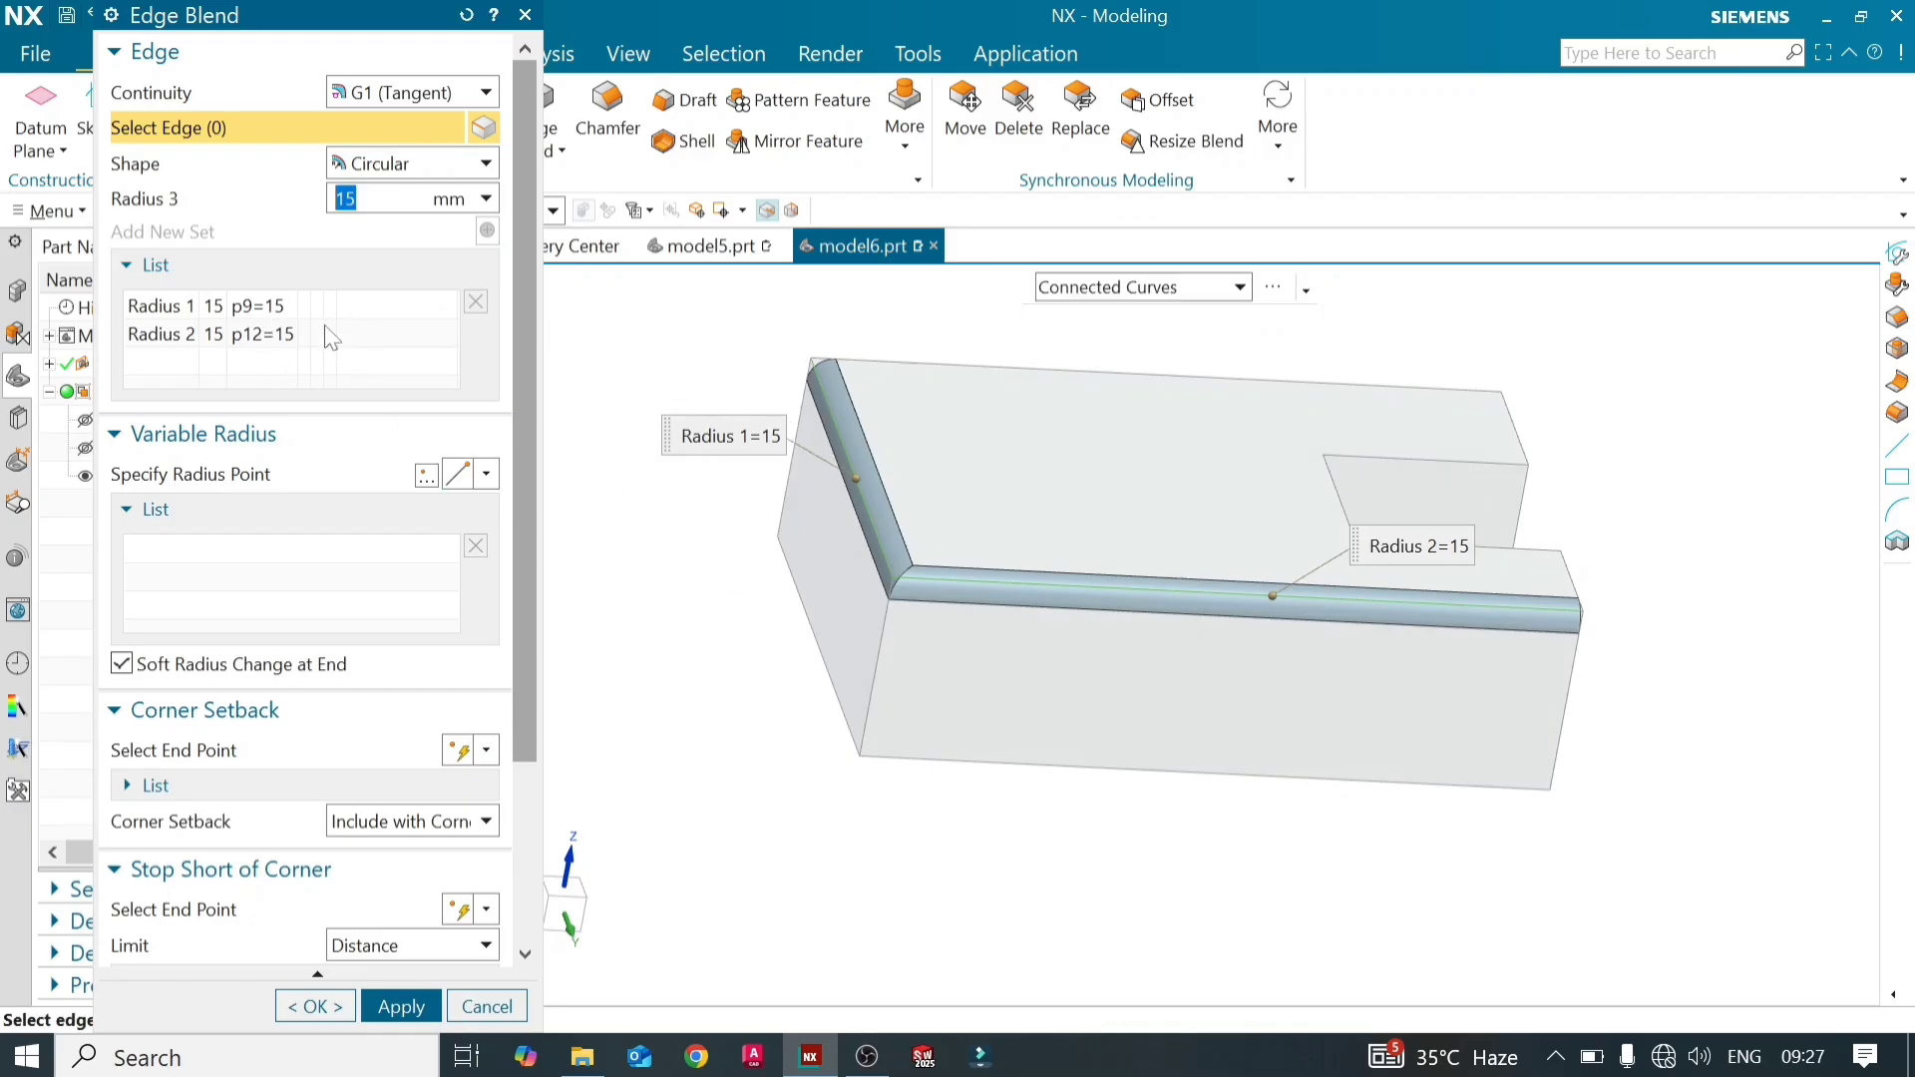
Set Radius 1 to 10 mm and Radius 2 to 20 mm, and apply the edge blend
left_click(312, 309)
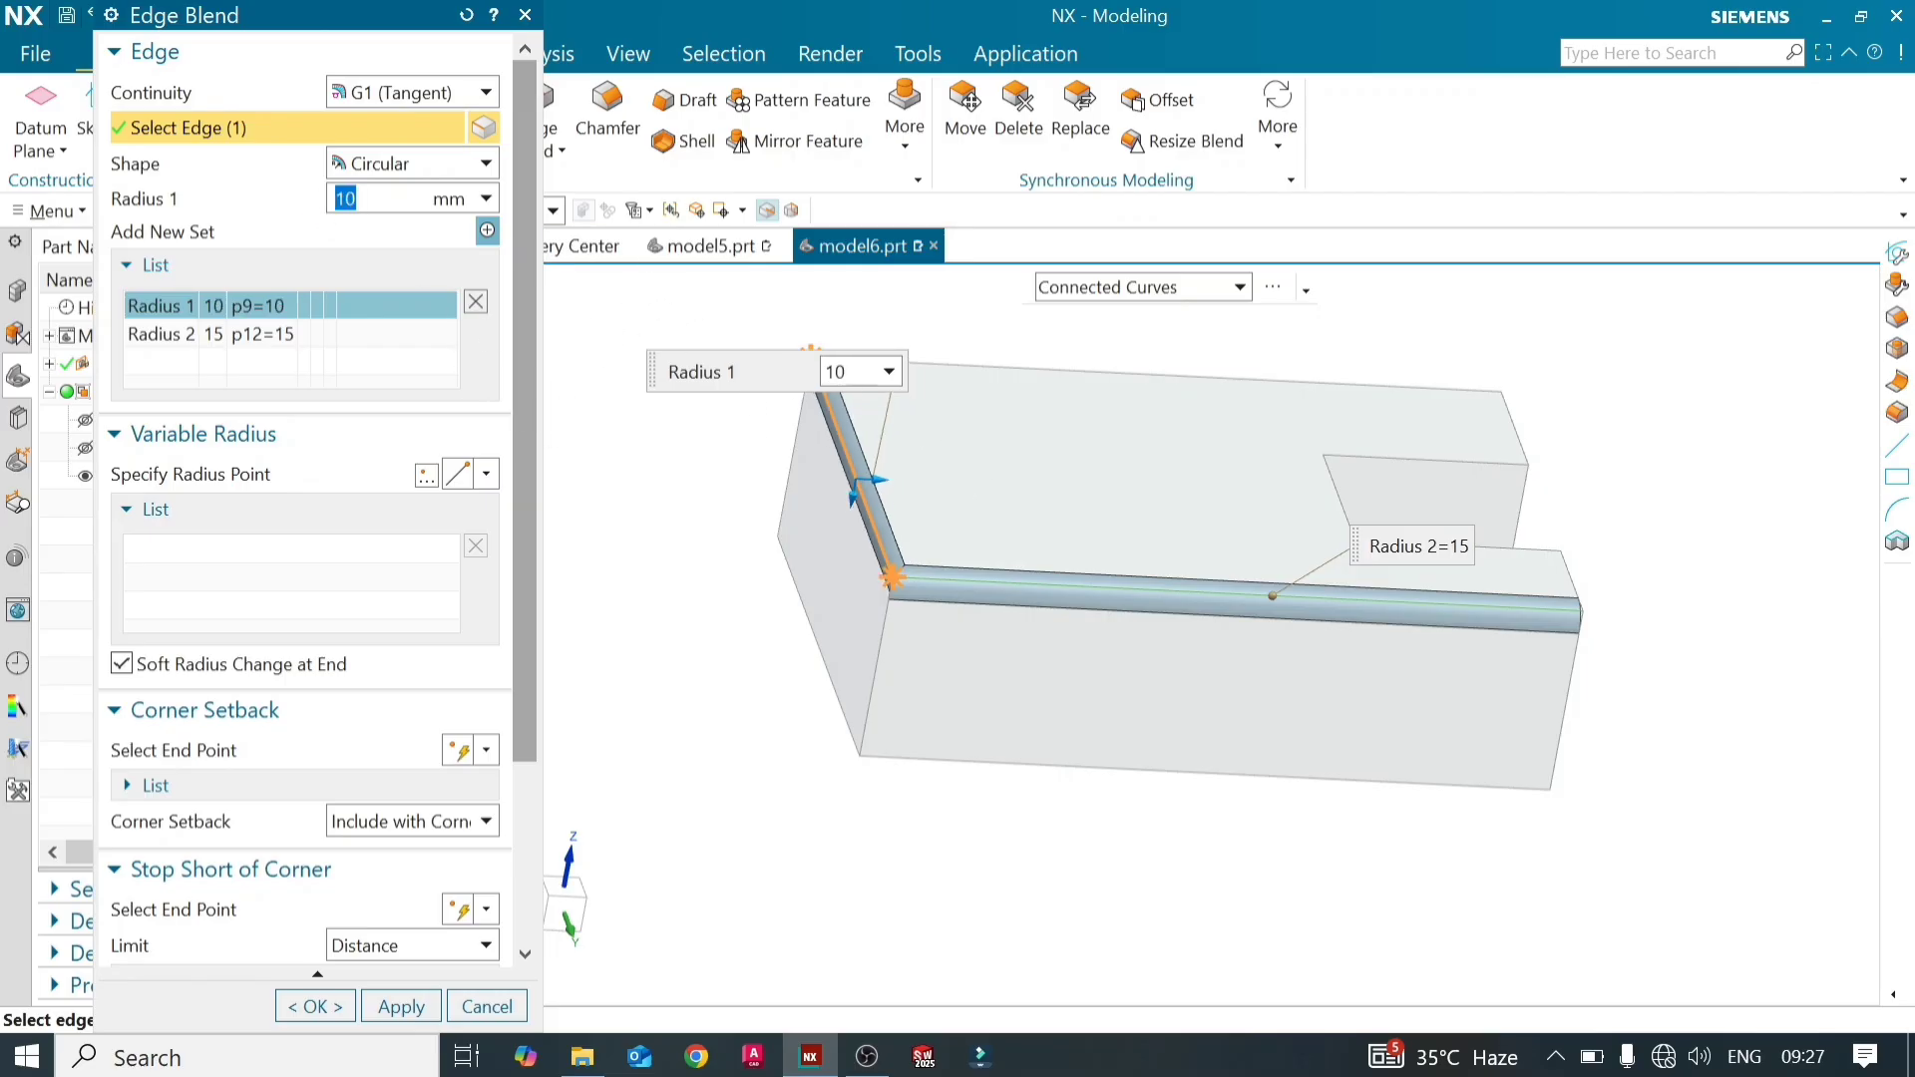
left_click(336, 337)
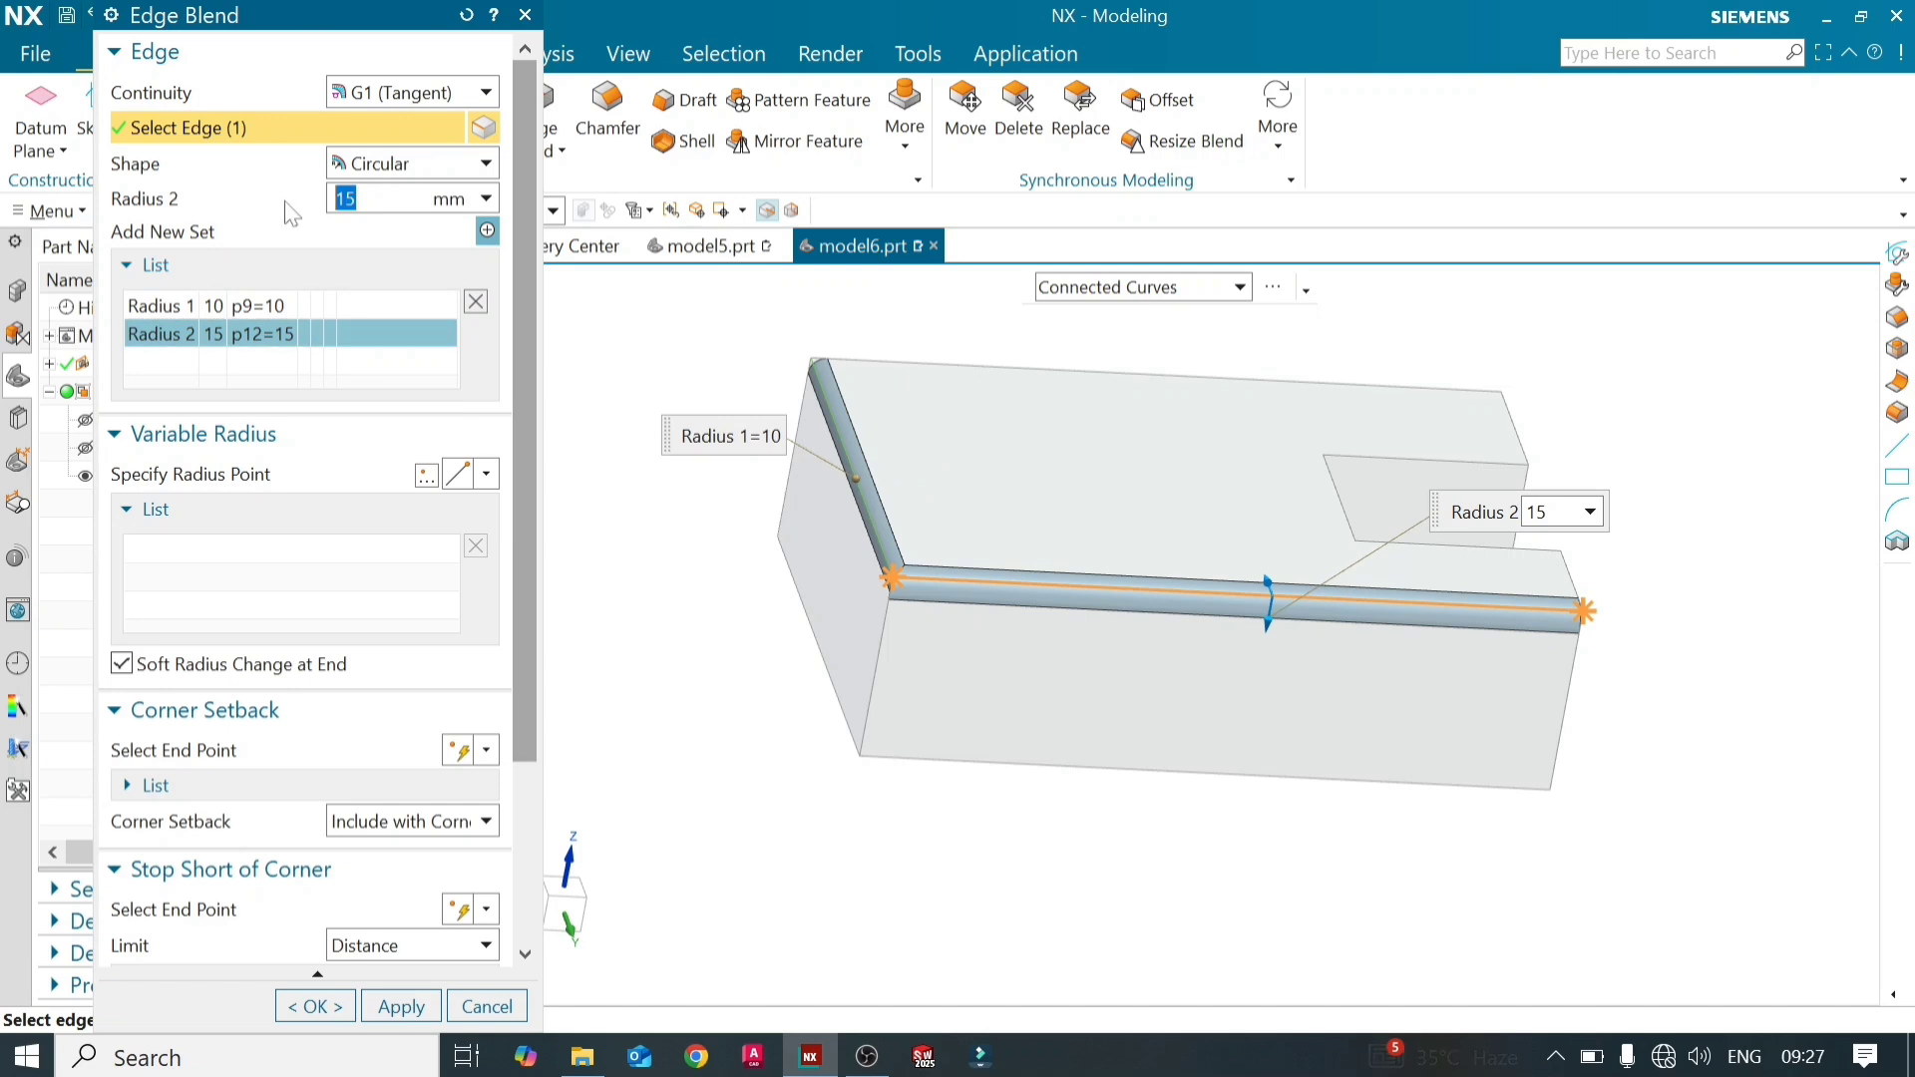
key("Return")
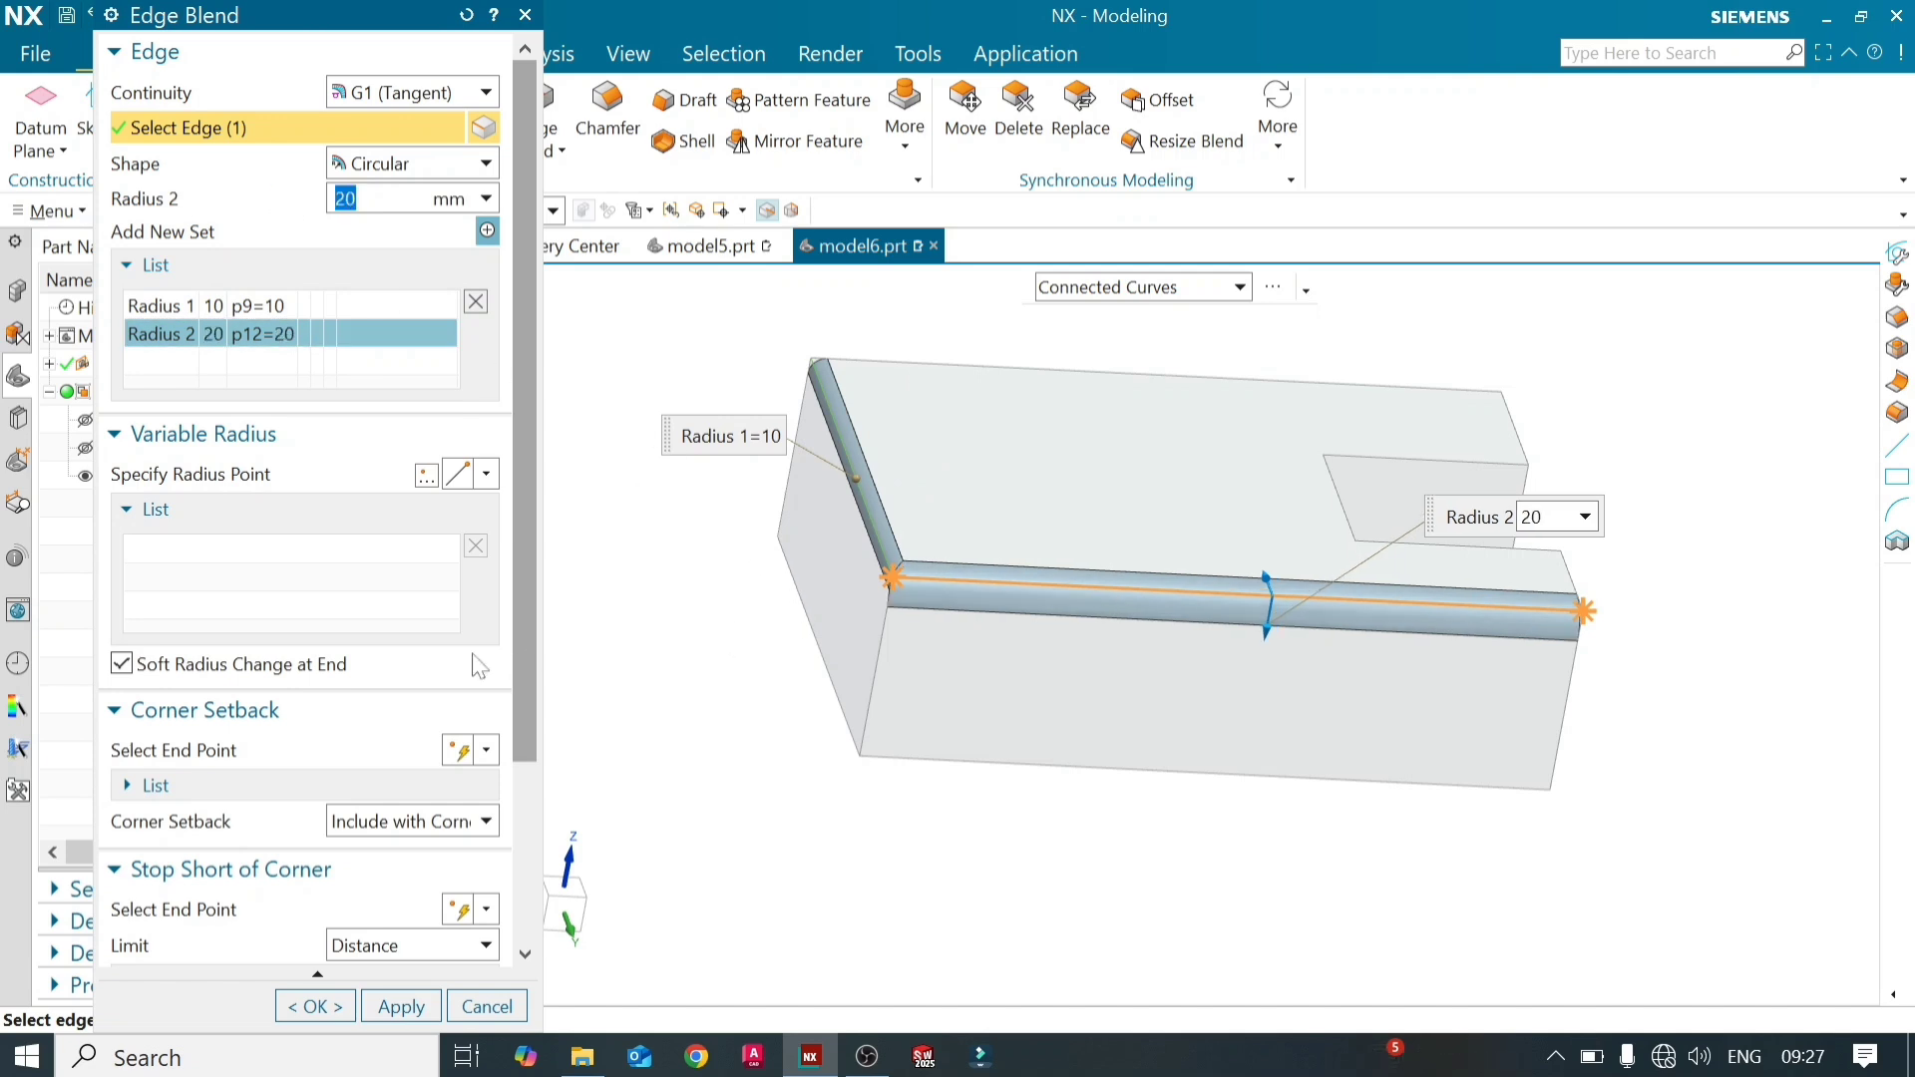
scroll(536, 730, "down", 3)
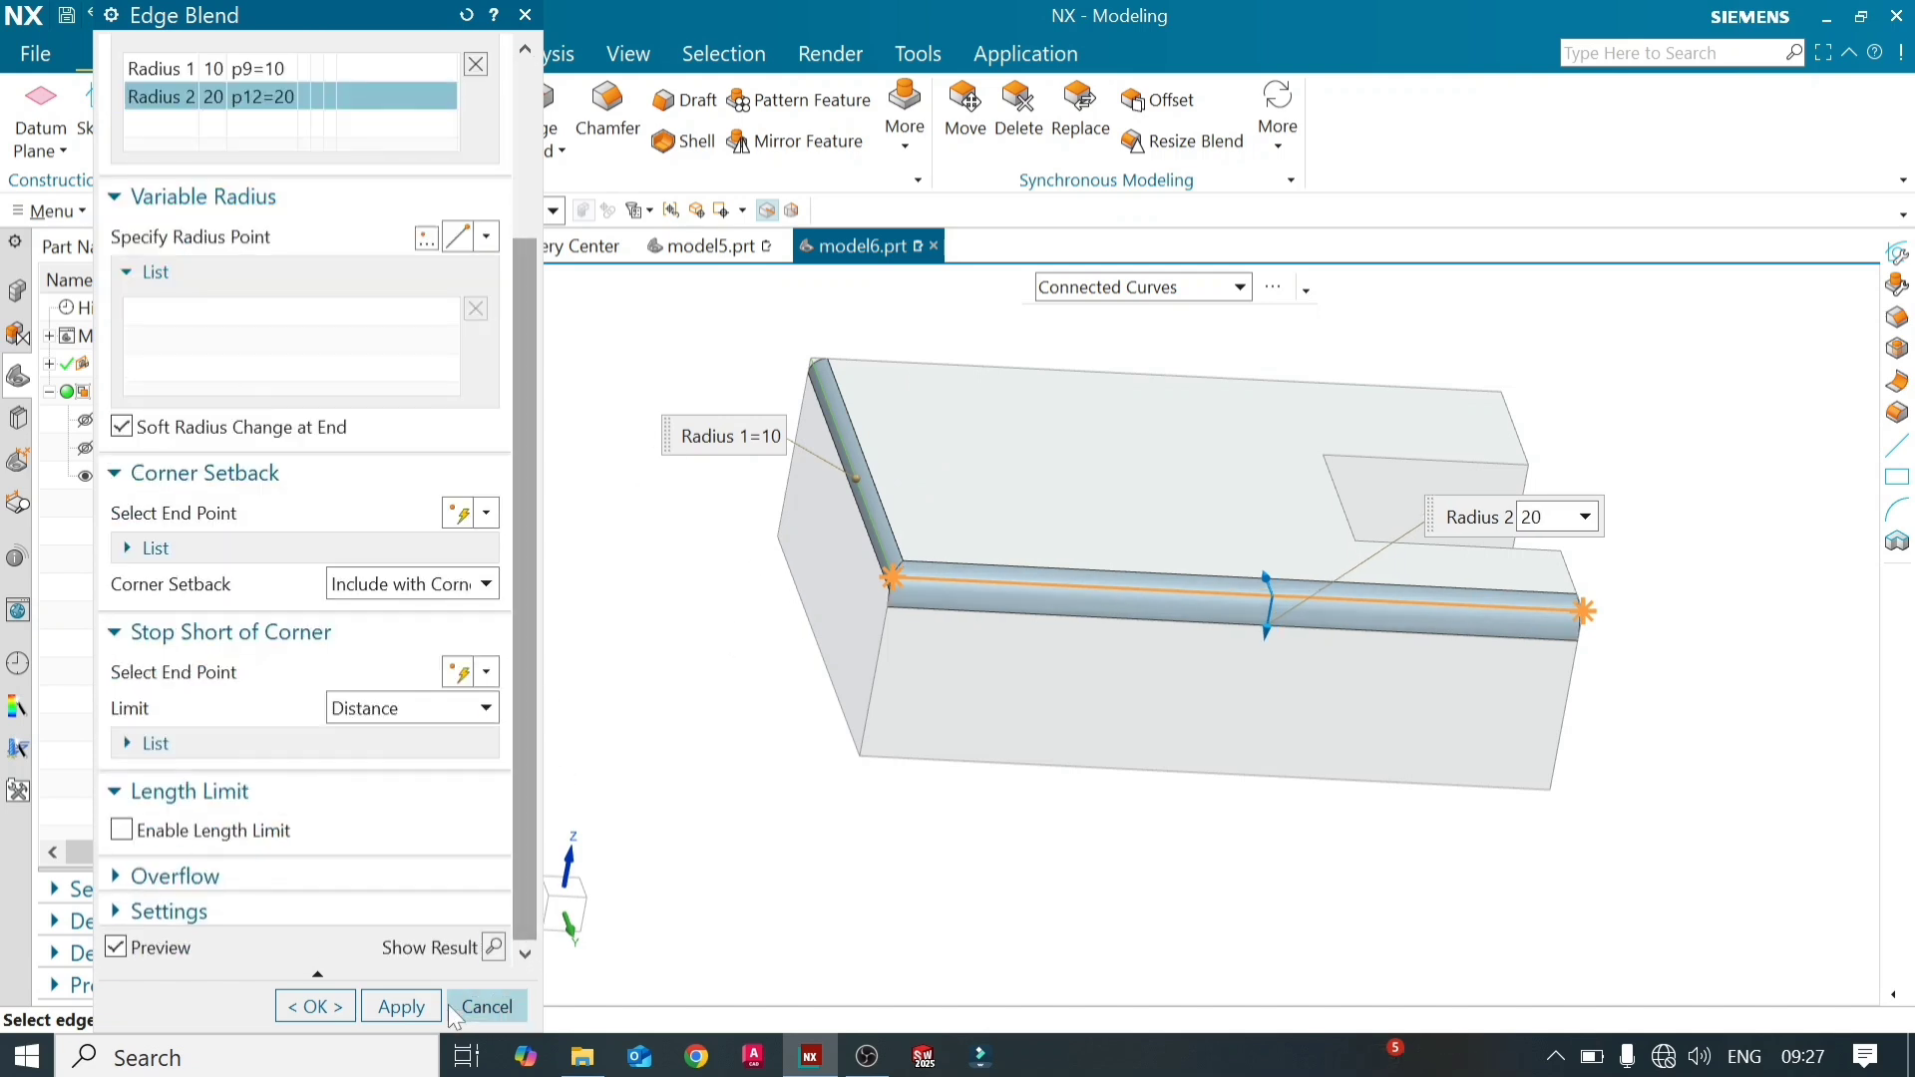
left_click(427, 997)
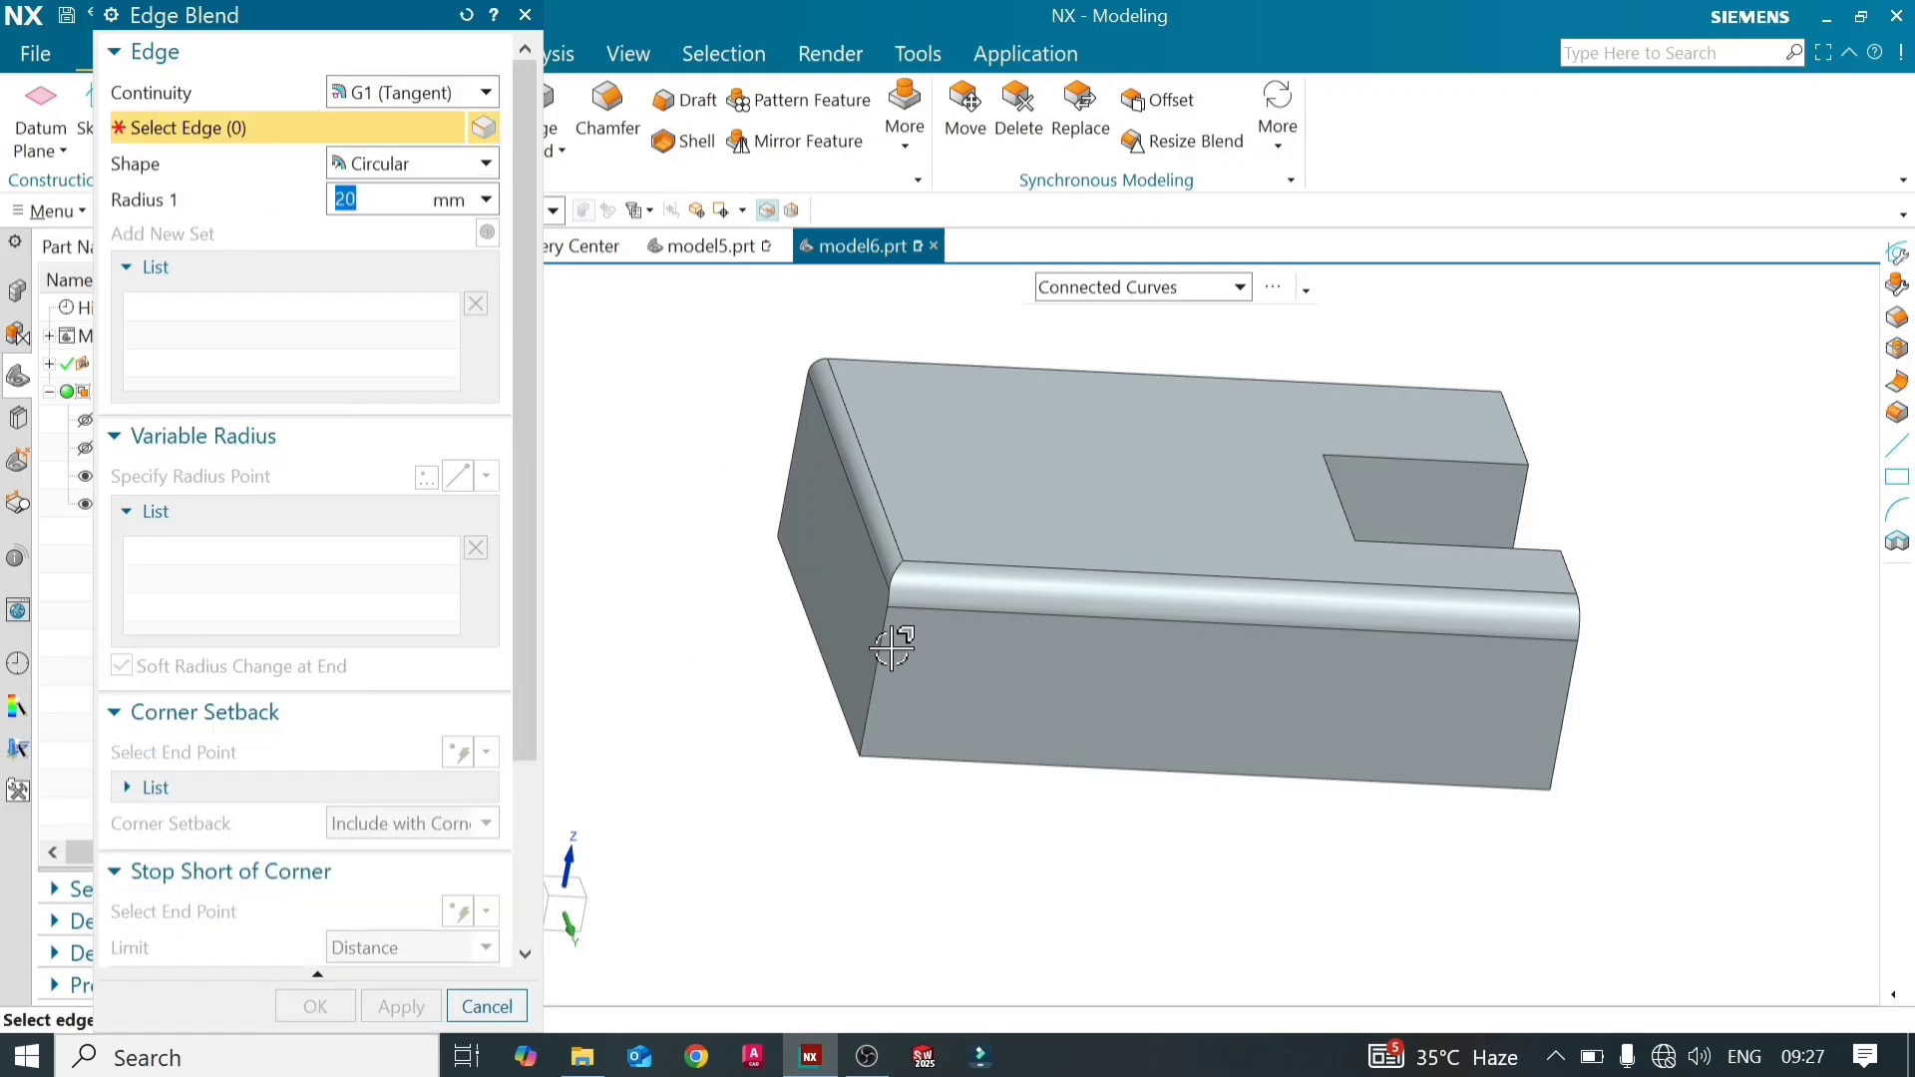
Inspect the two differently sized blends on the block from several angles and close the Edge Blend command
middle_click_drag(915, 626, 884, 568)
scroll(870, 545, "up", 4)
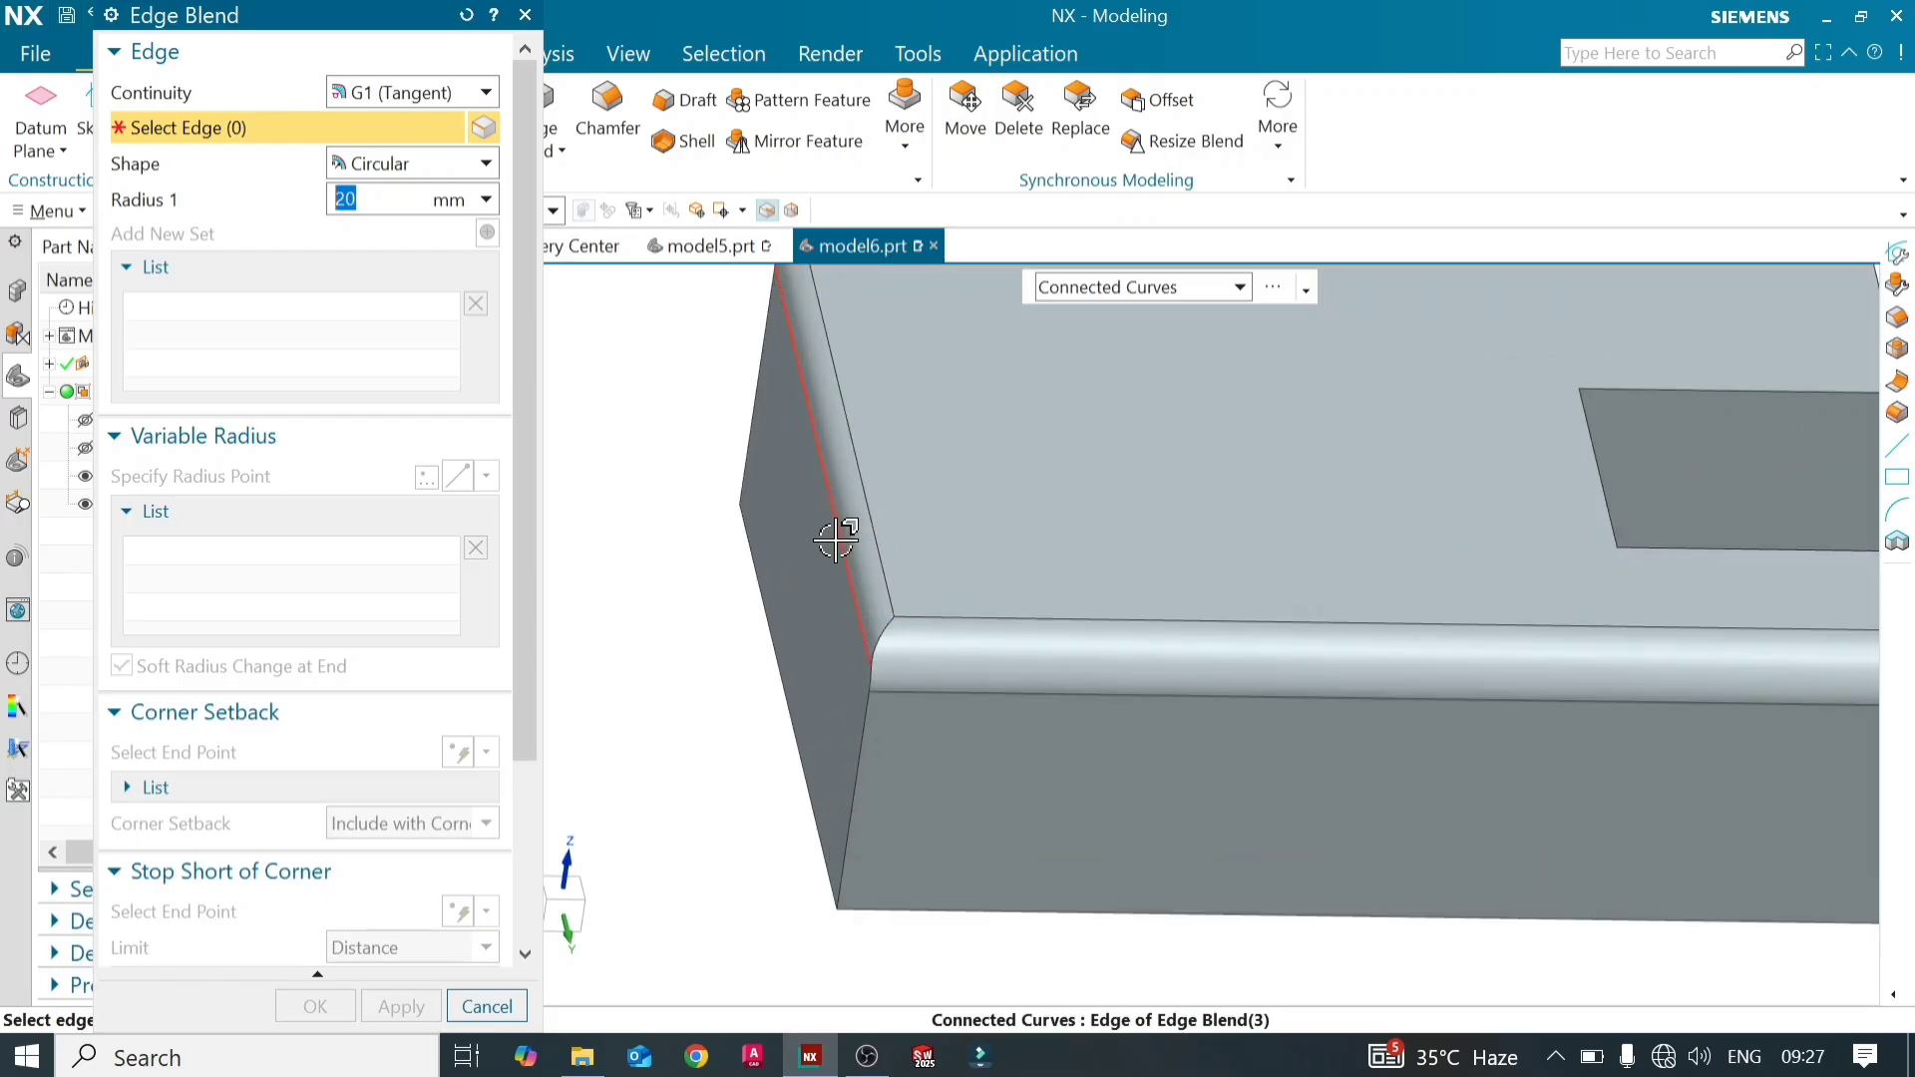
scroll(878, 585, "down", 4)
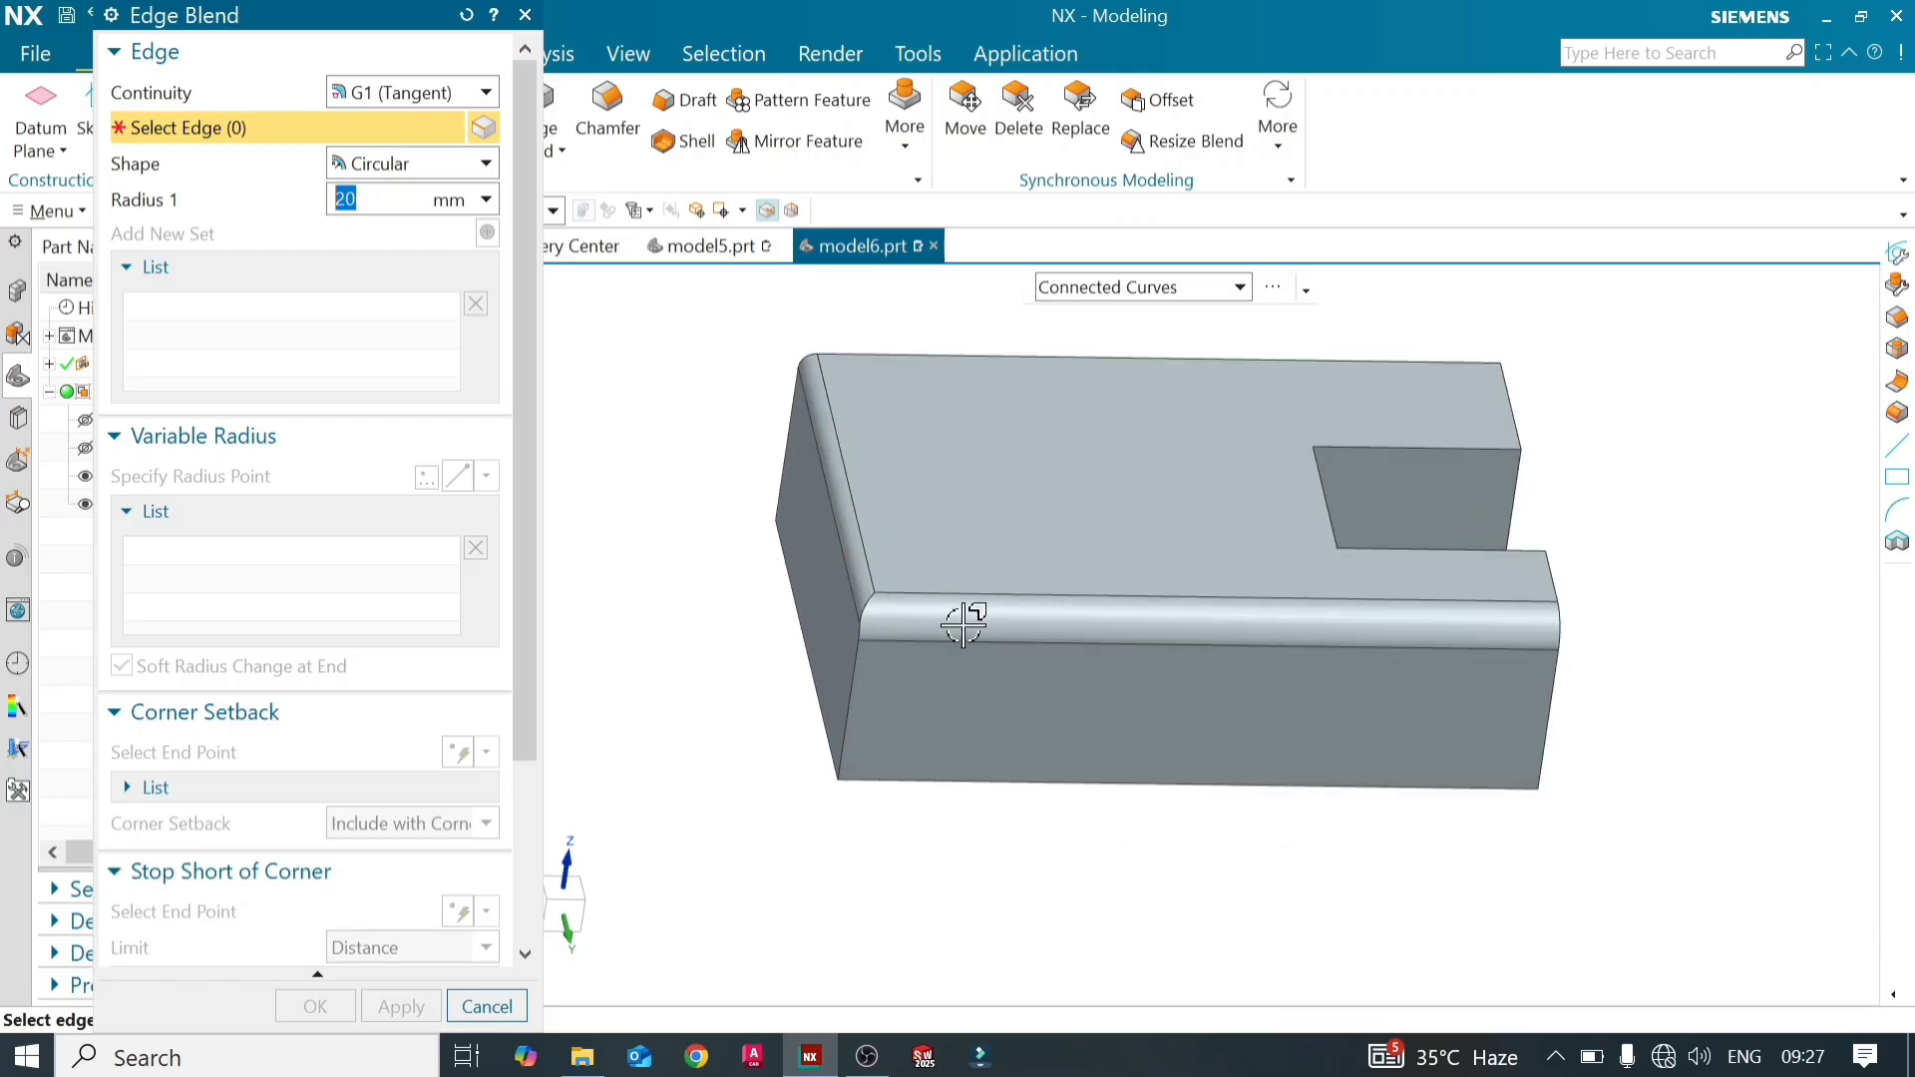
mouse_move(963, 624)
middle_mouse_down()
mouse_move(859, 599)
mouse_move(966, 617)
mouse_move(948, 612)
middle_mouse_up()
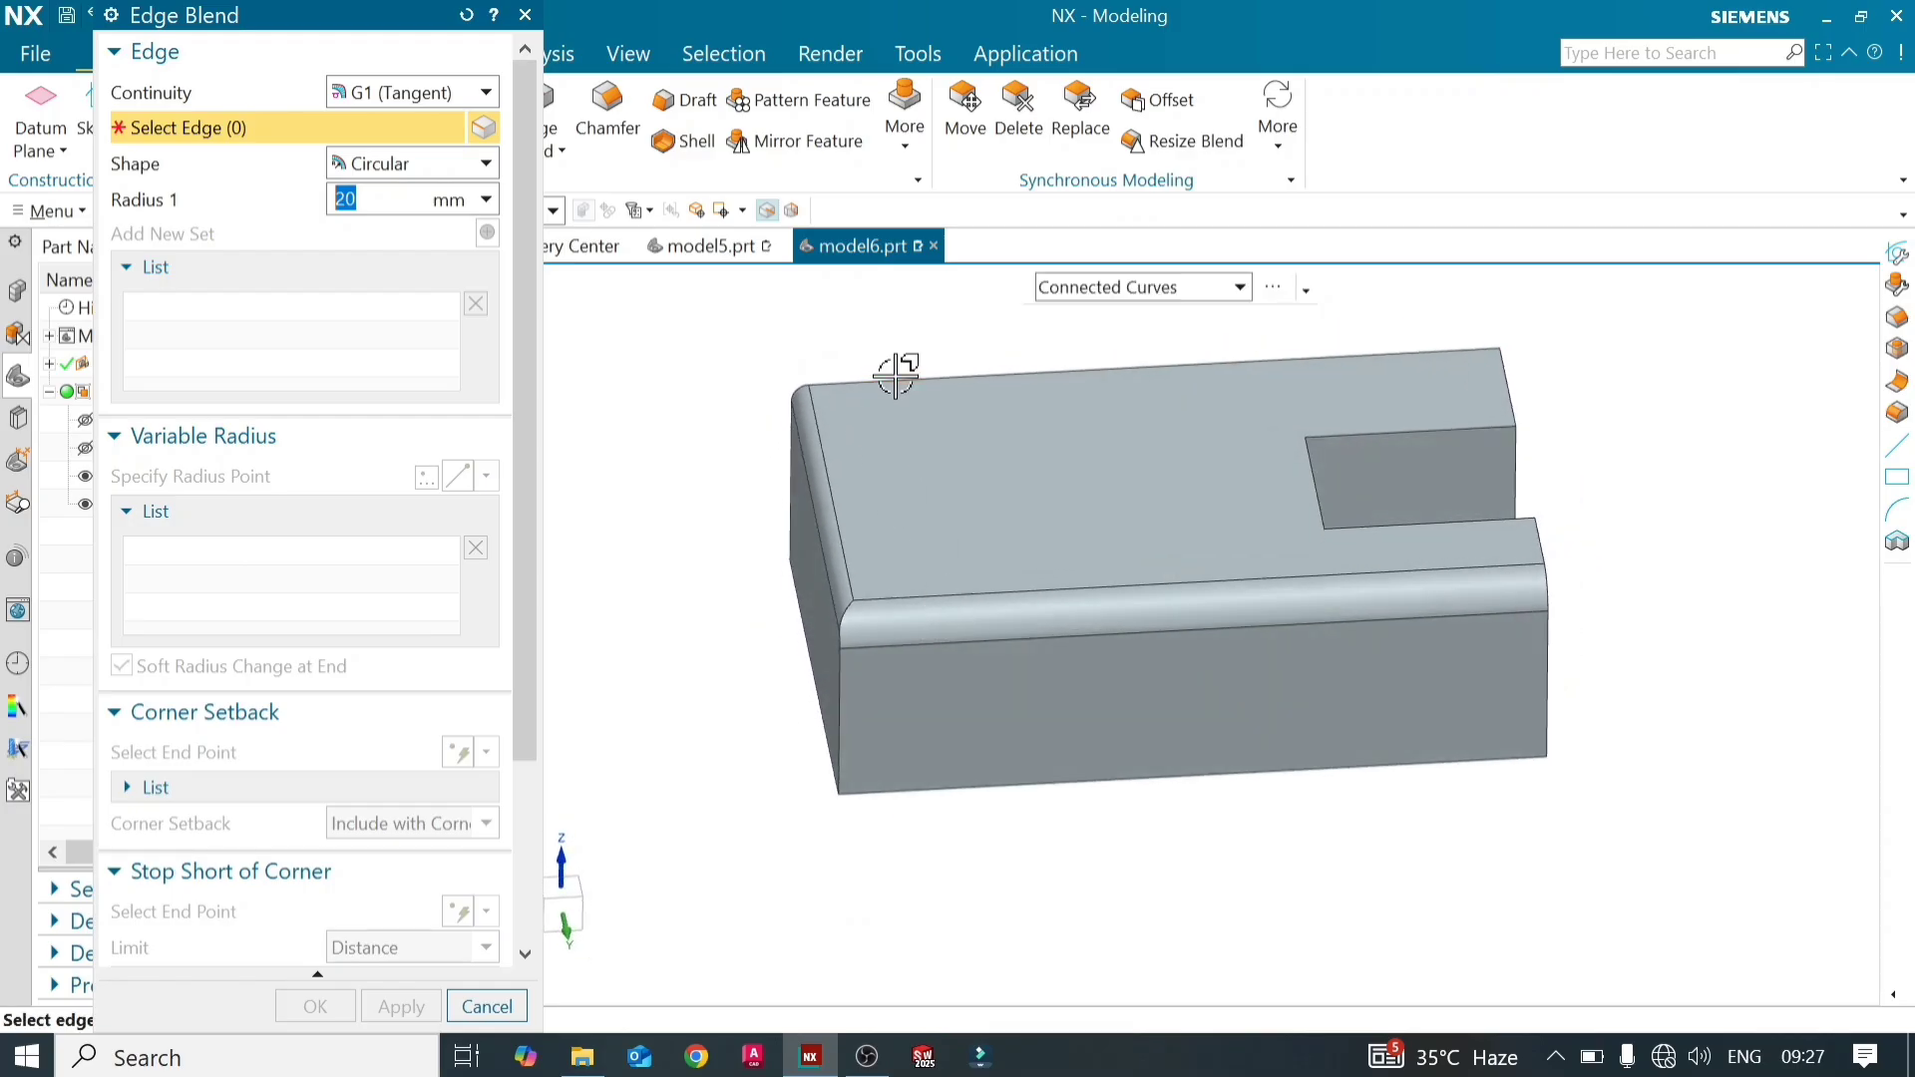
mouse_move(795, 573)
middle_mouse_down()
mouse_move(838, 628)
mouse_move(791, 619)
mouse_move(792, 595)
mouse_move(817, 614)
mouse_move(770, 565)
middle_mouse_up()
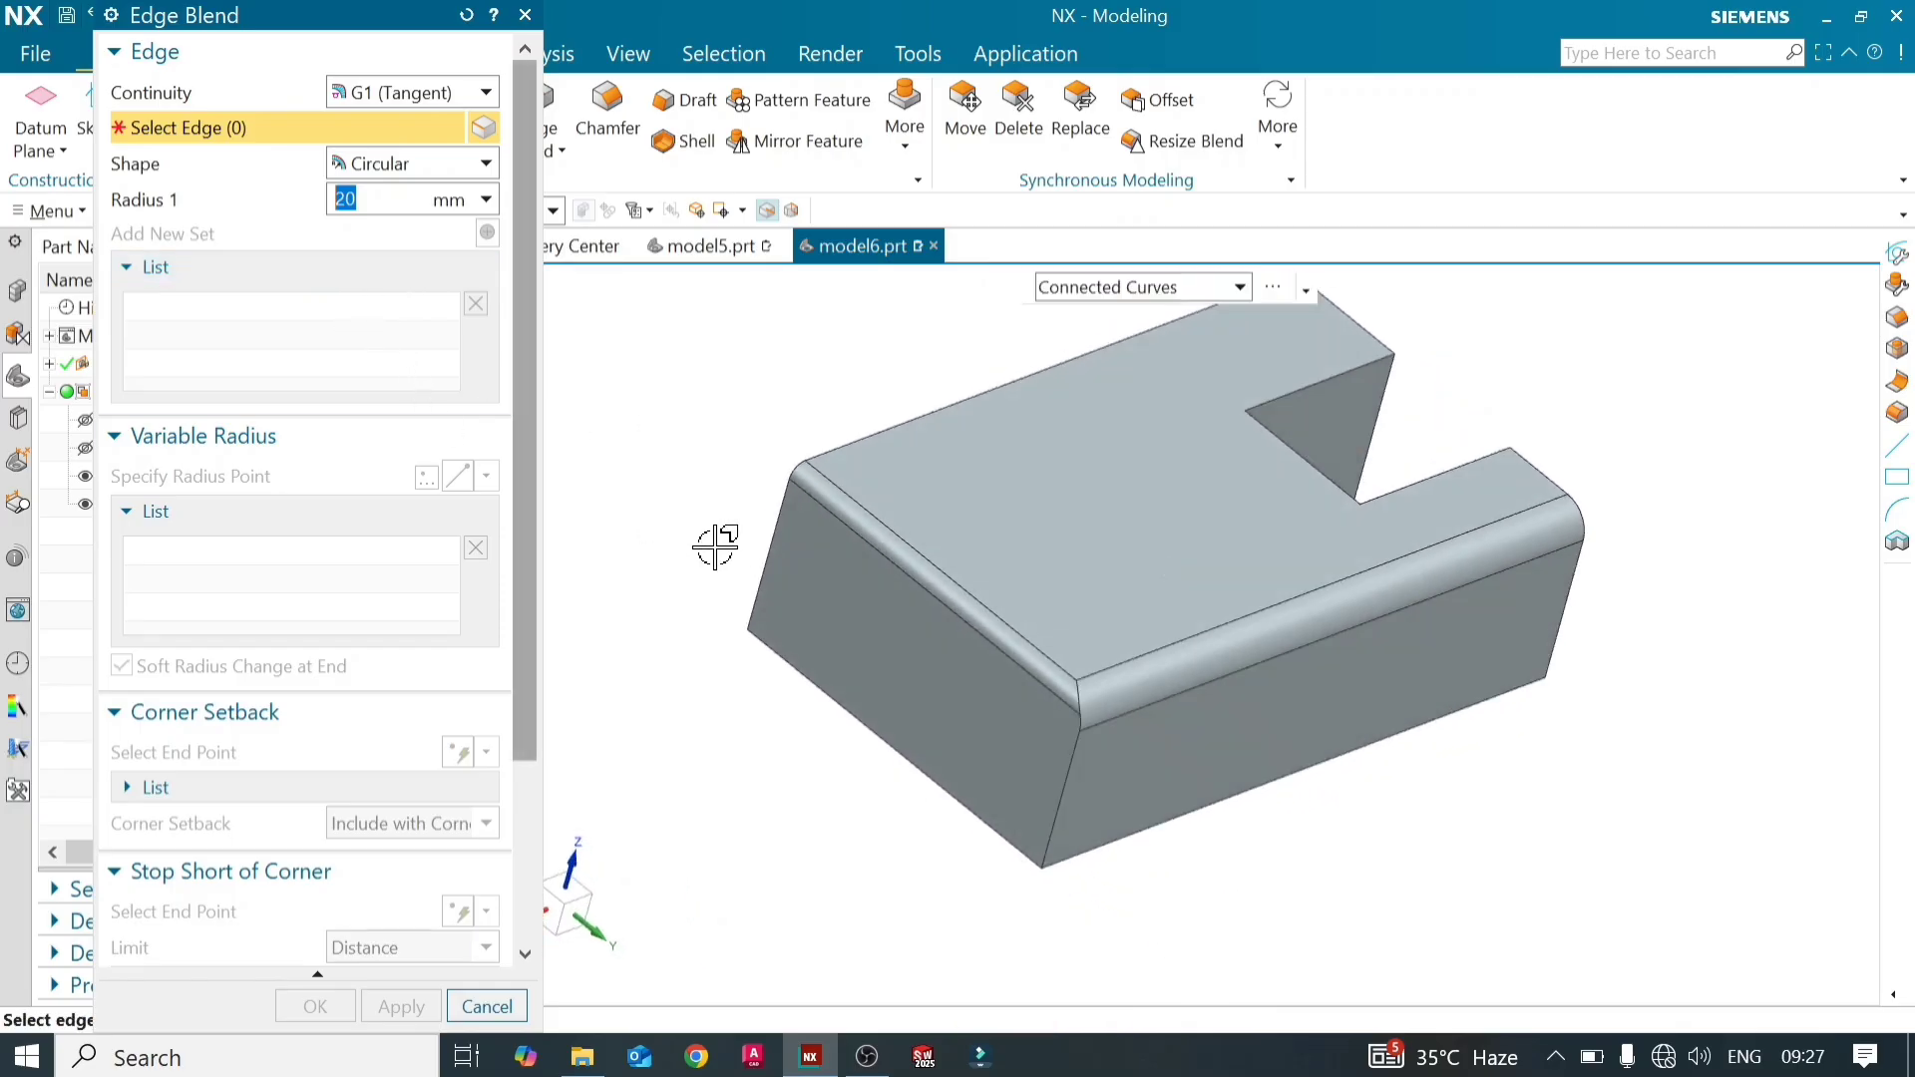
middle_click_drag(715, 547, 642, 556)
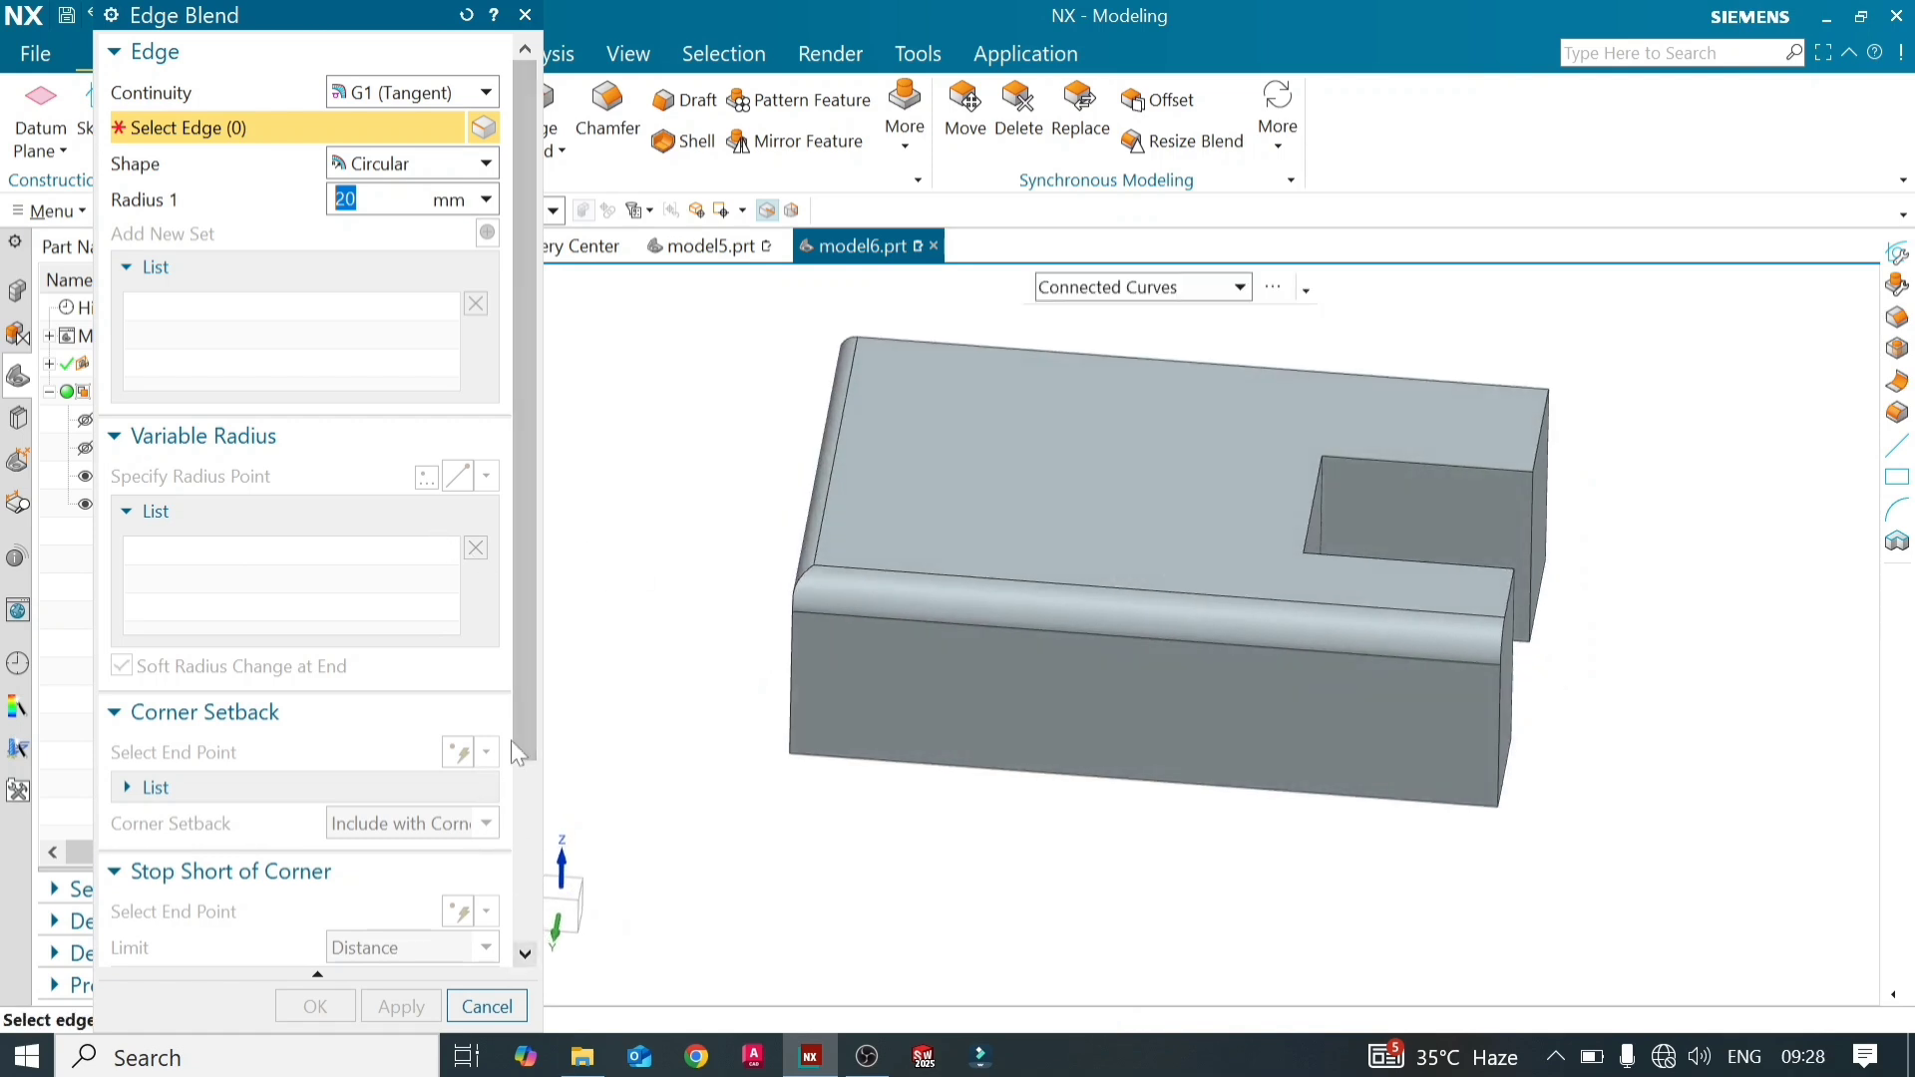
left_click(493, 1001)
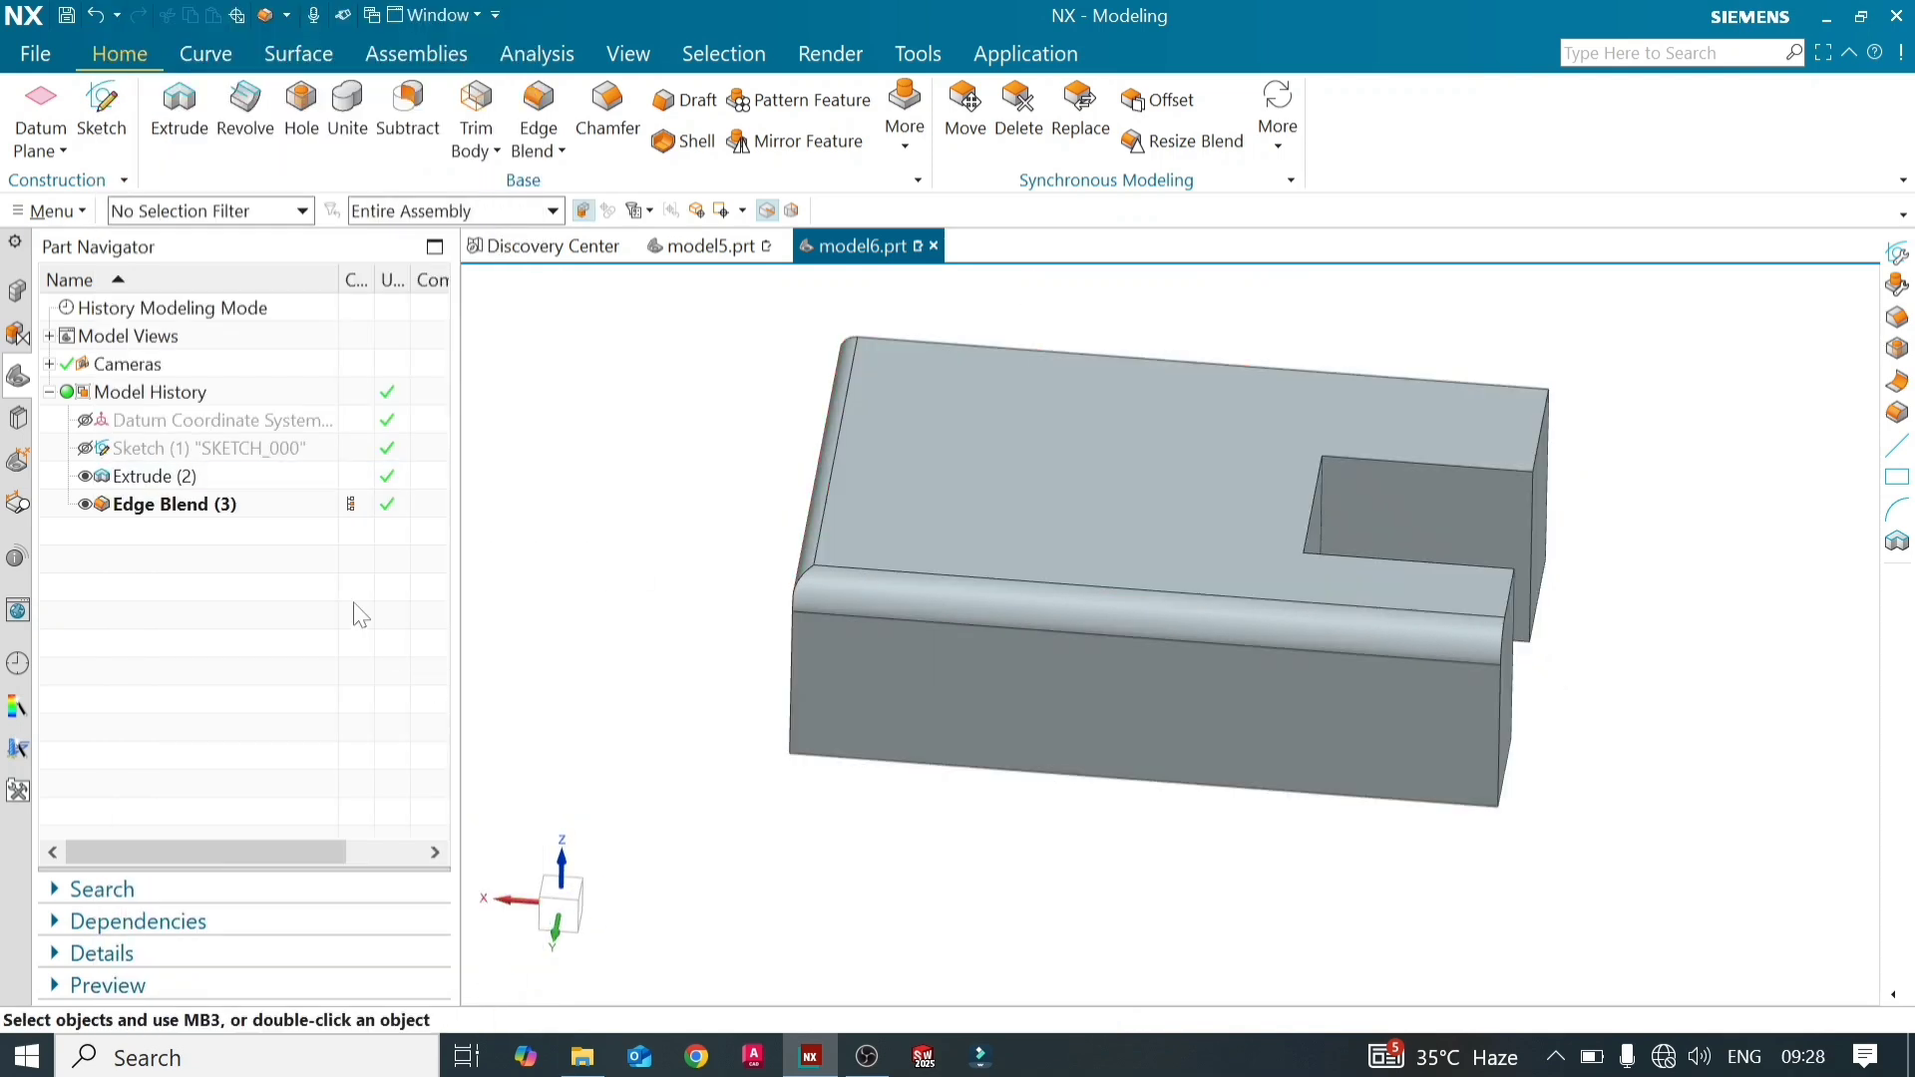
Reopen the Edge Blend feature, add the long rear top edge as a third set, and set Radius 3 to 15 mm
double_click(289, 504)
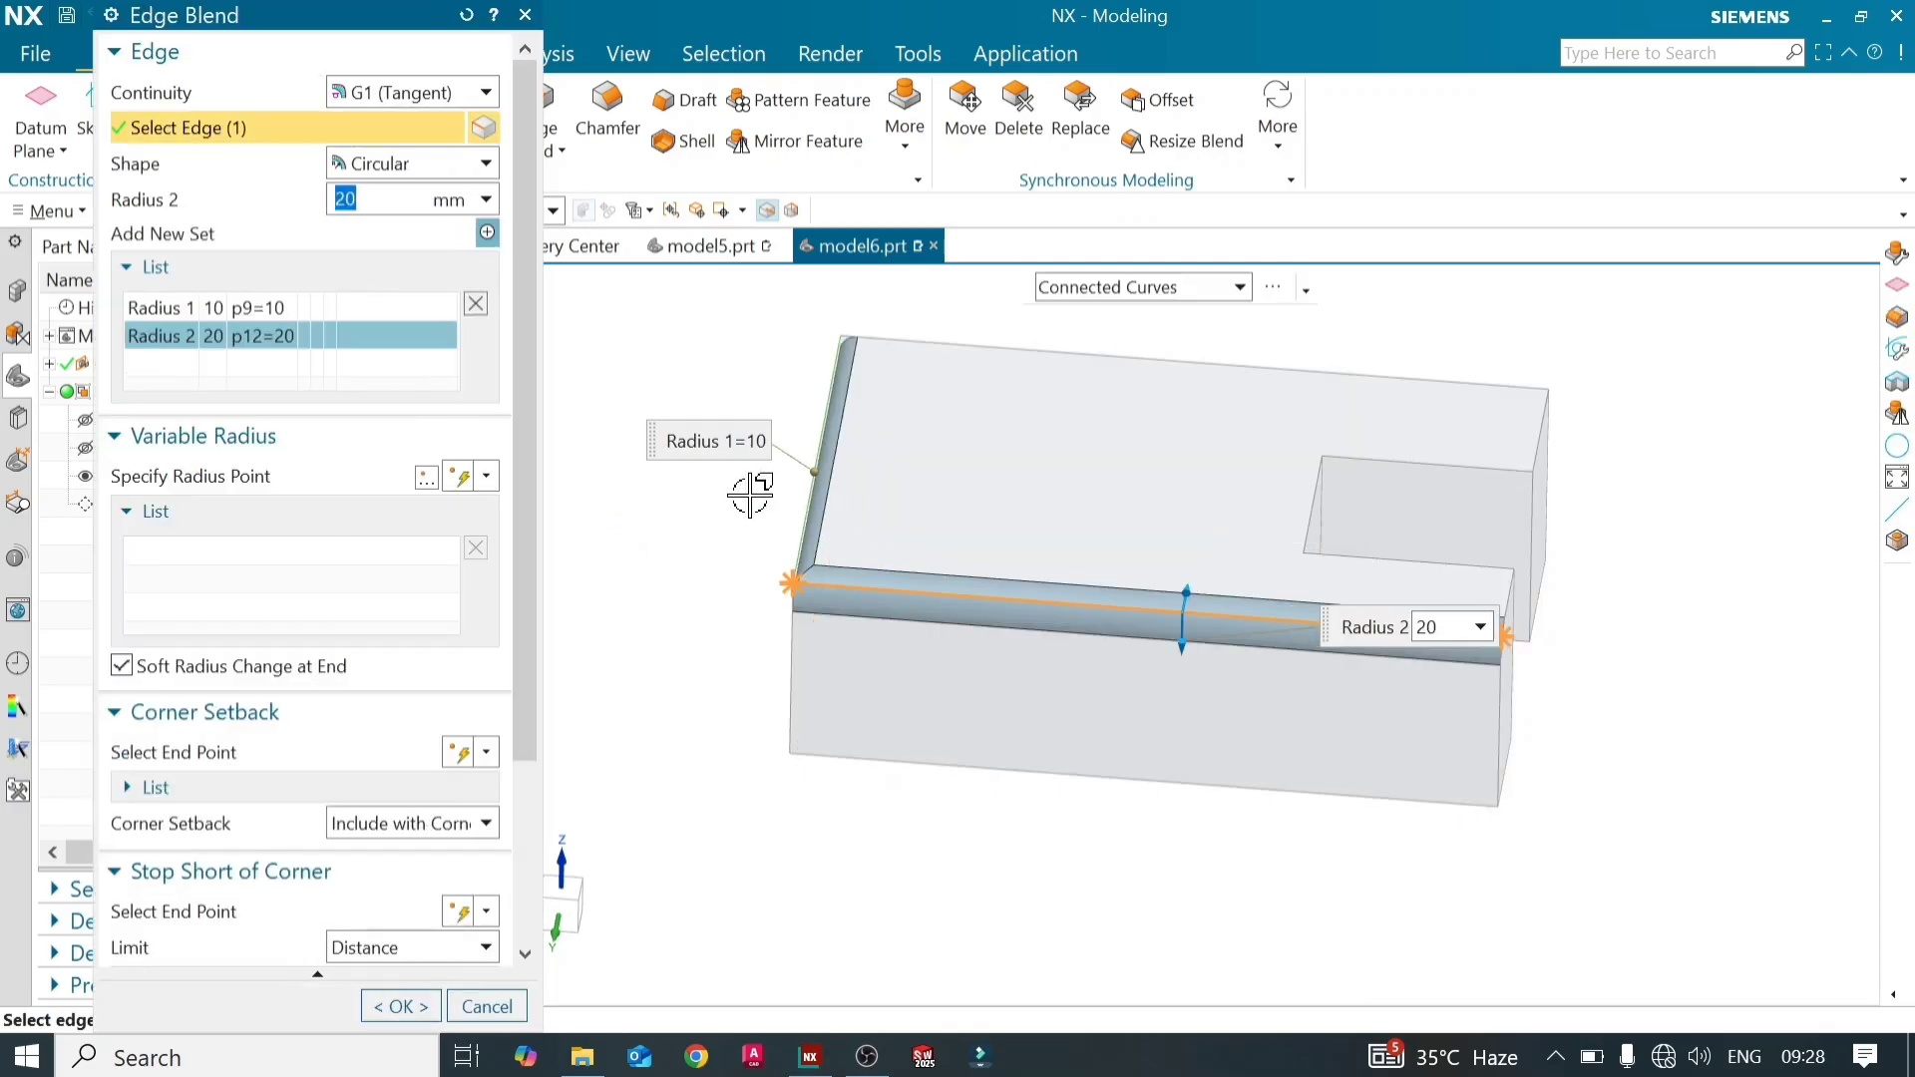
middle_click_drag(750, 496, 936, 432)
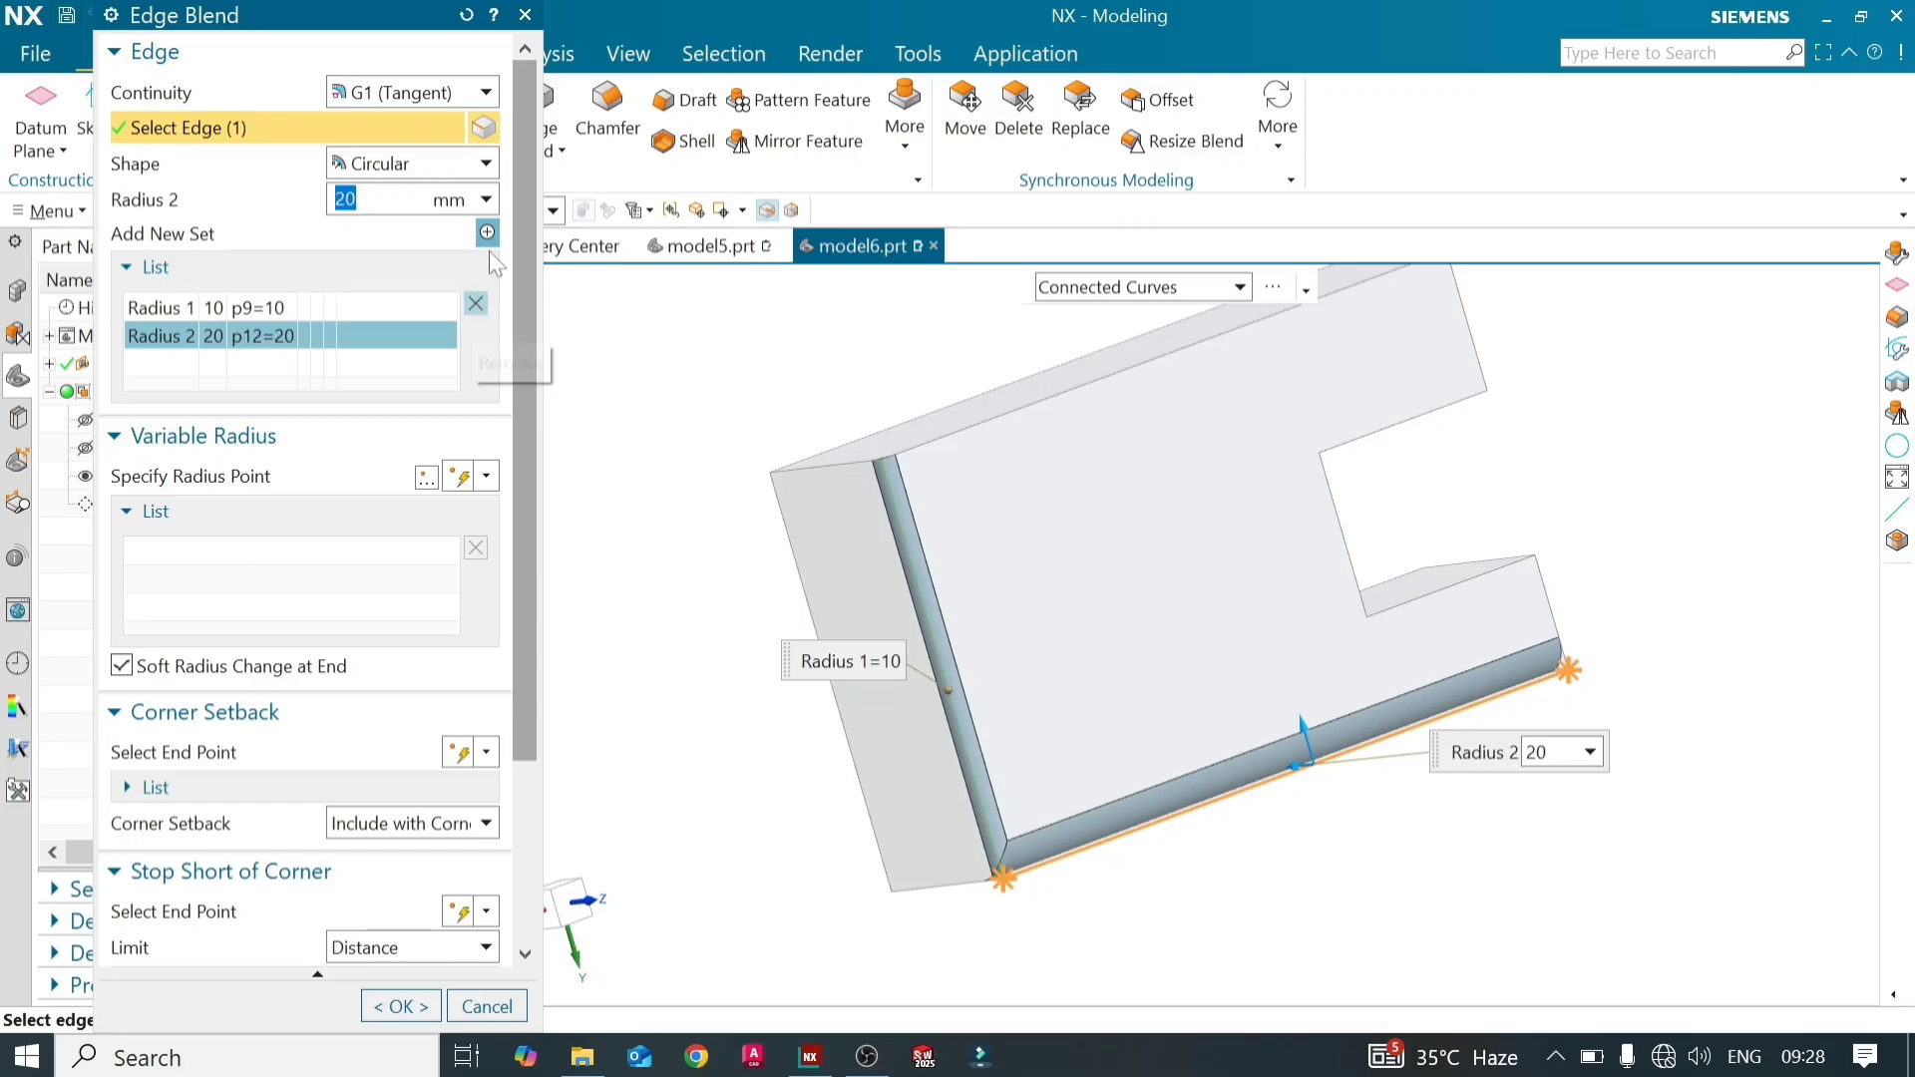
left_click(963, 425)
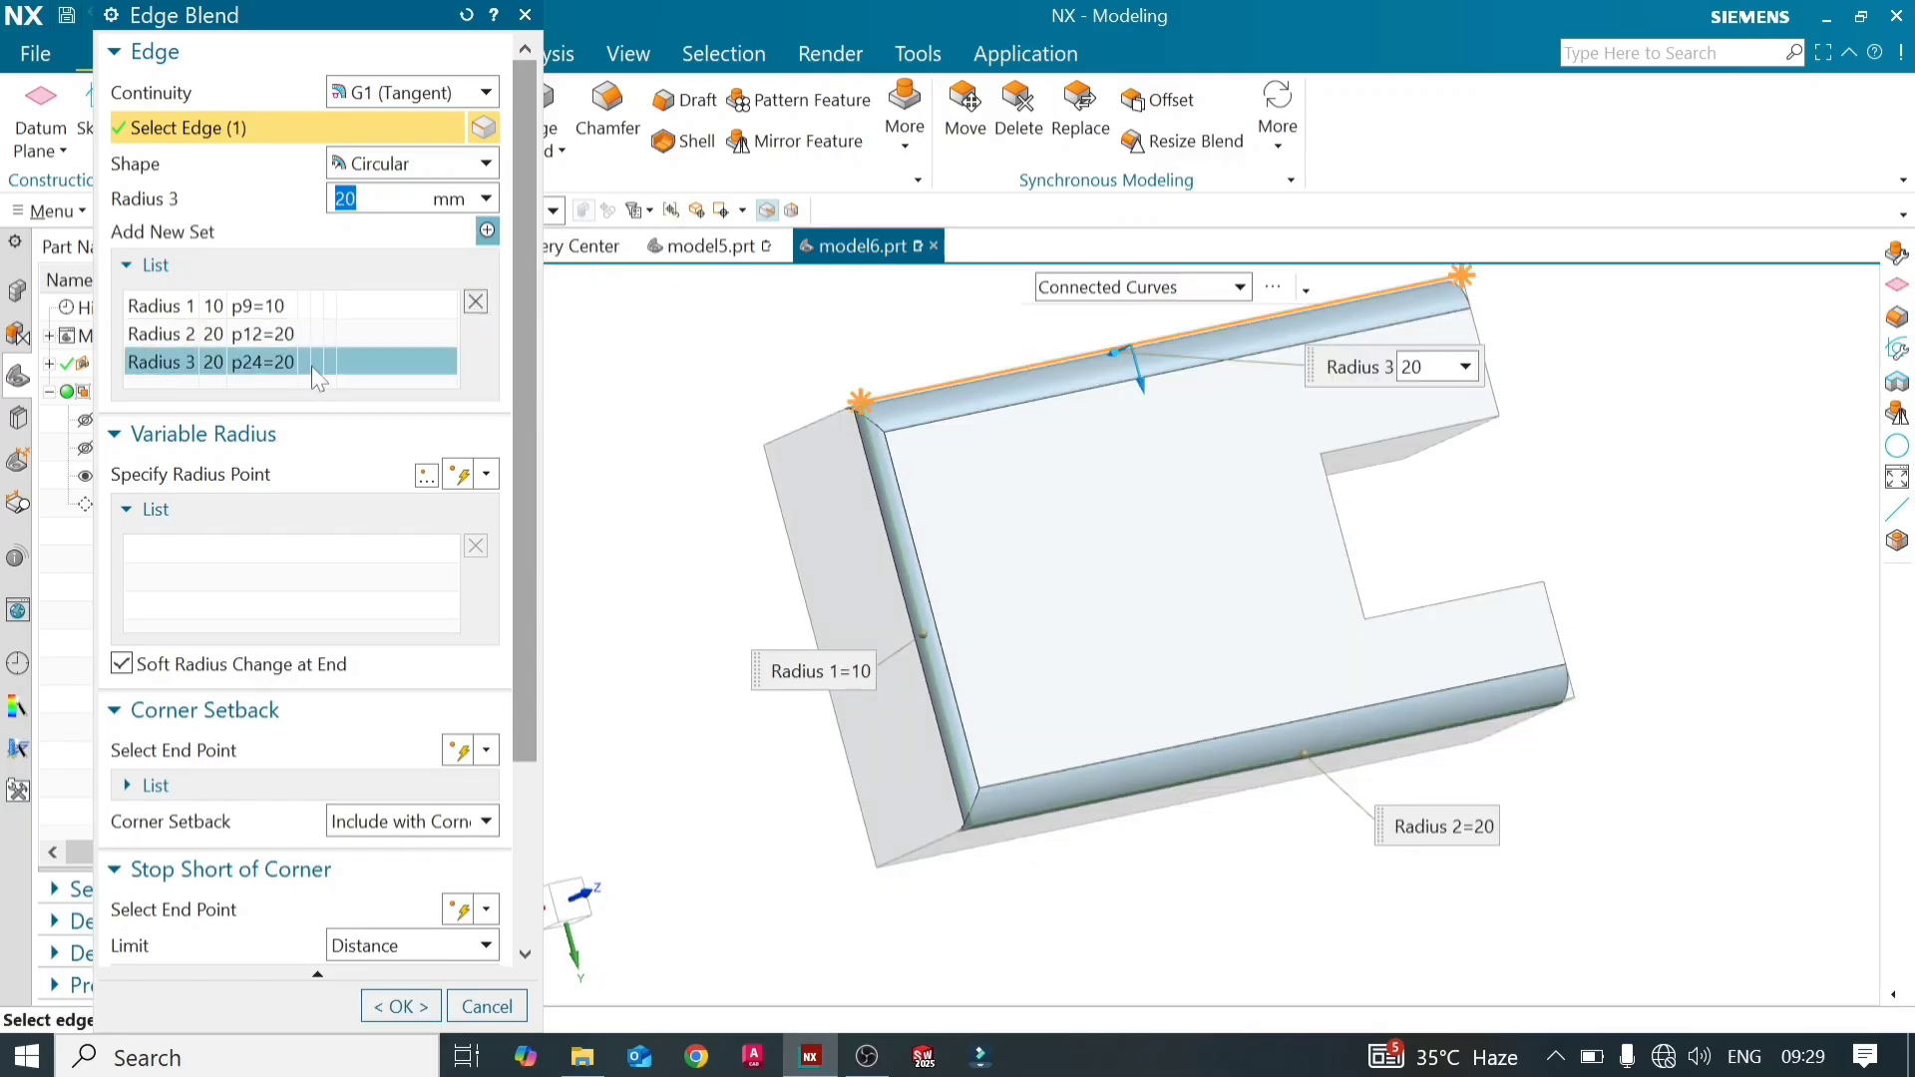
middle_click_drag(656, 446, 663, 470)
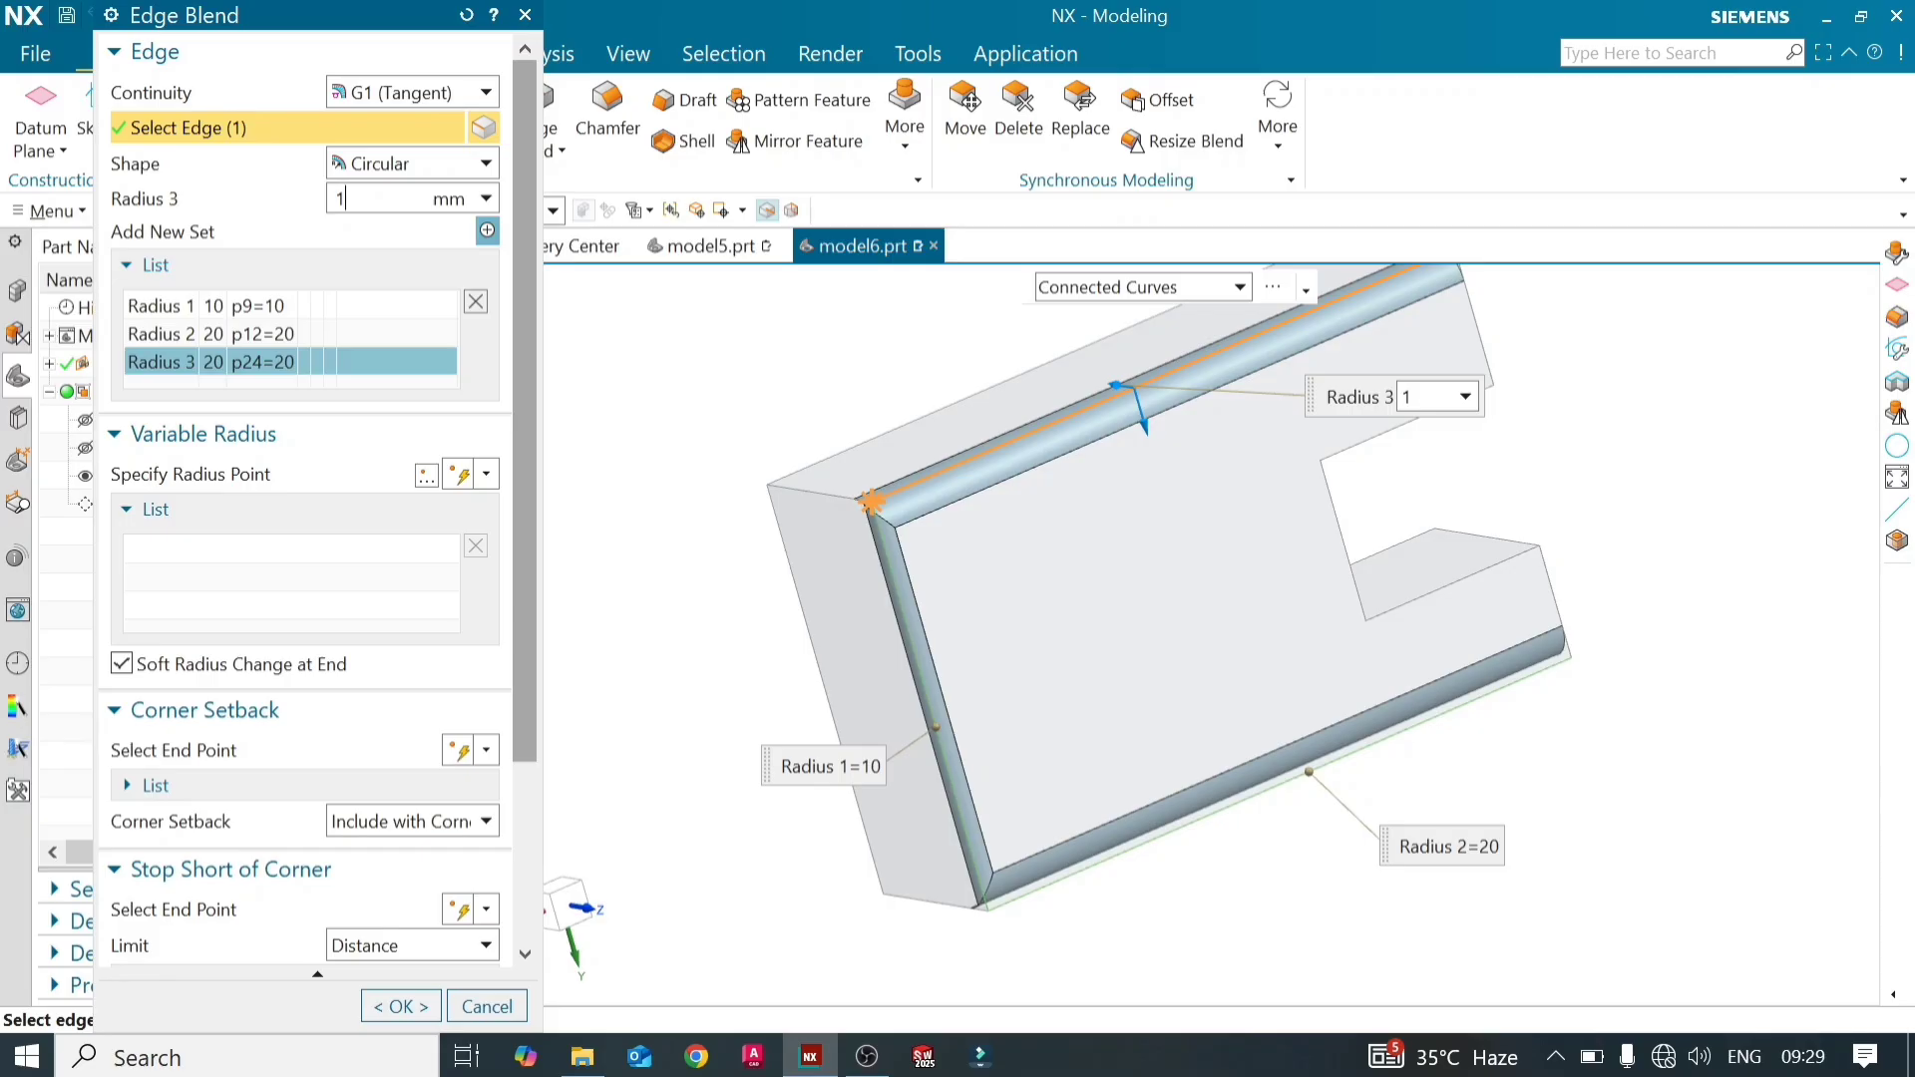
key("Return")
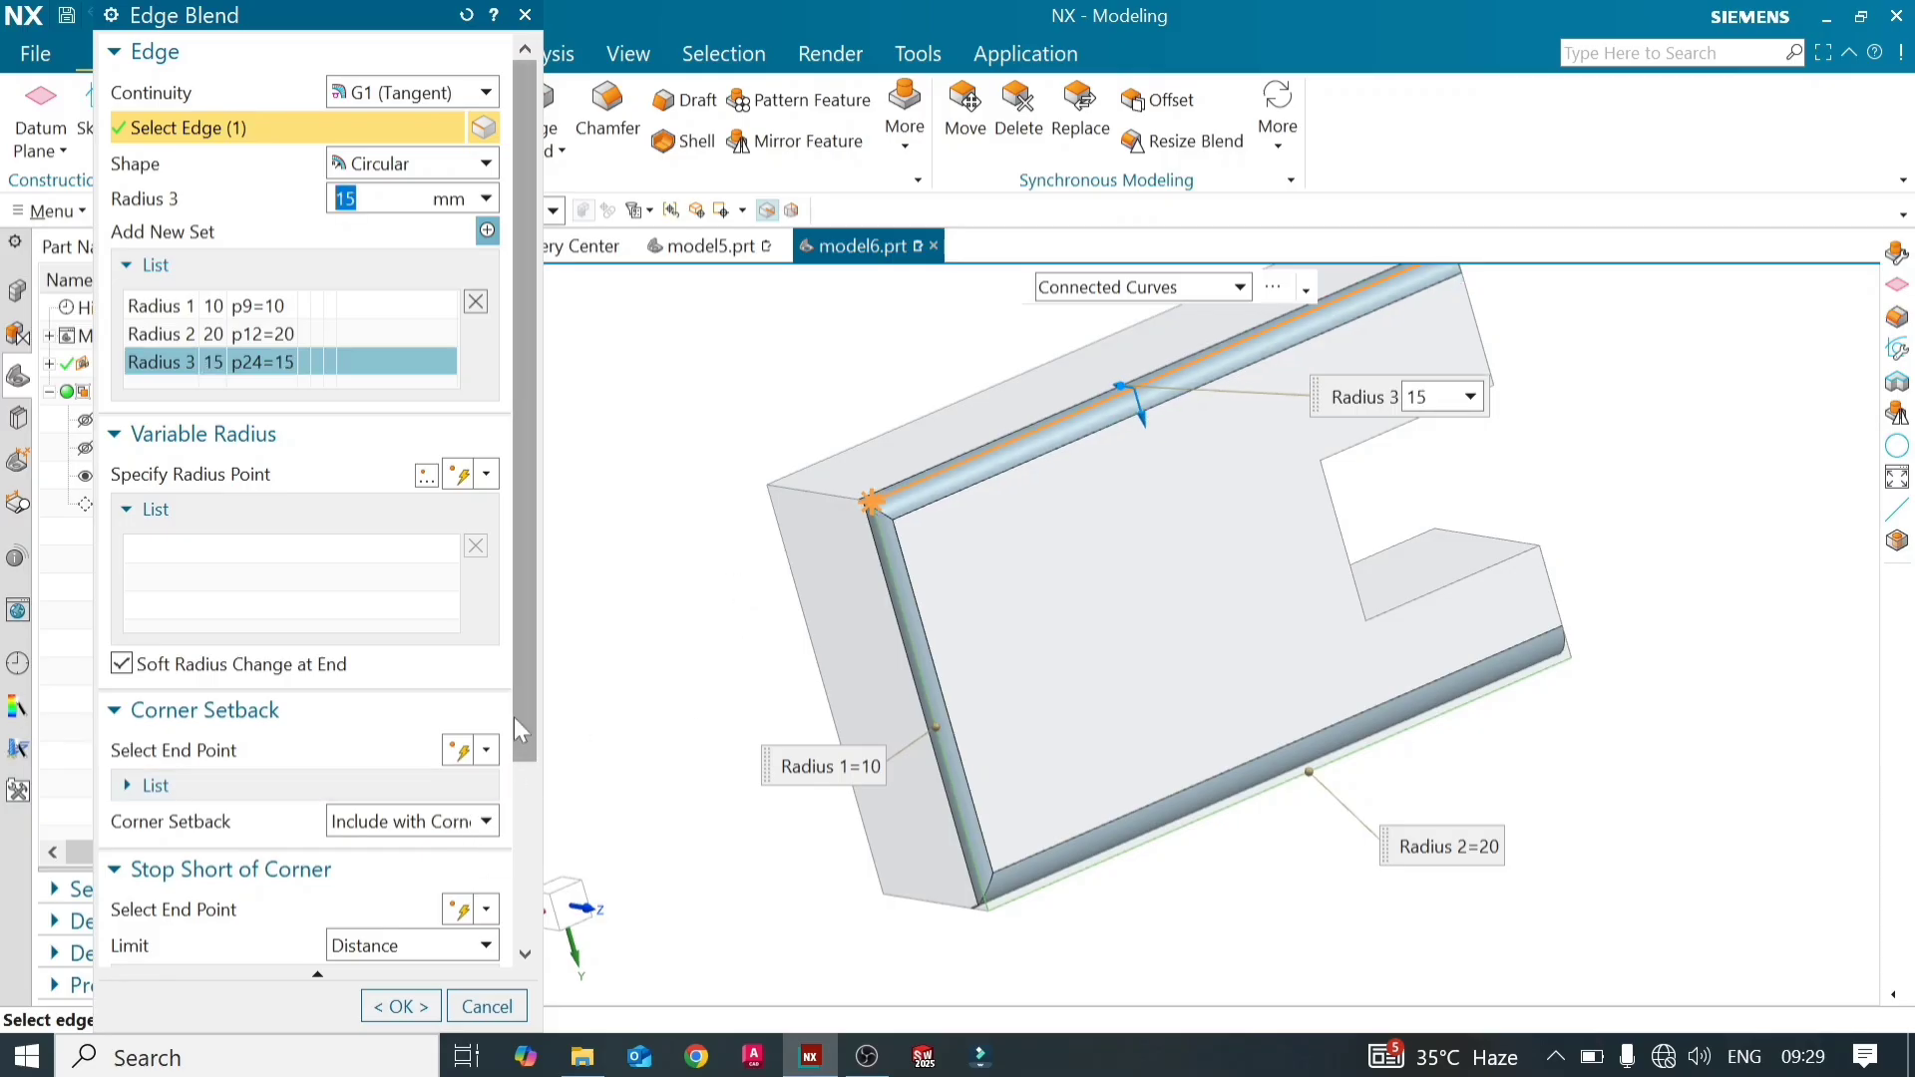
Show the result of the three-radius edge blend, inspect it from several angles, and accept the edited feature
left_click_drag(523, 718, 502, 947)
left_click(495, 948)
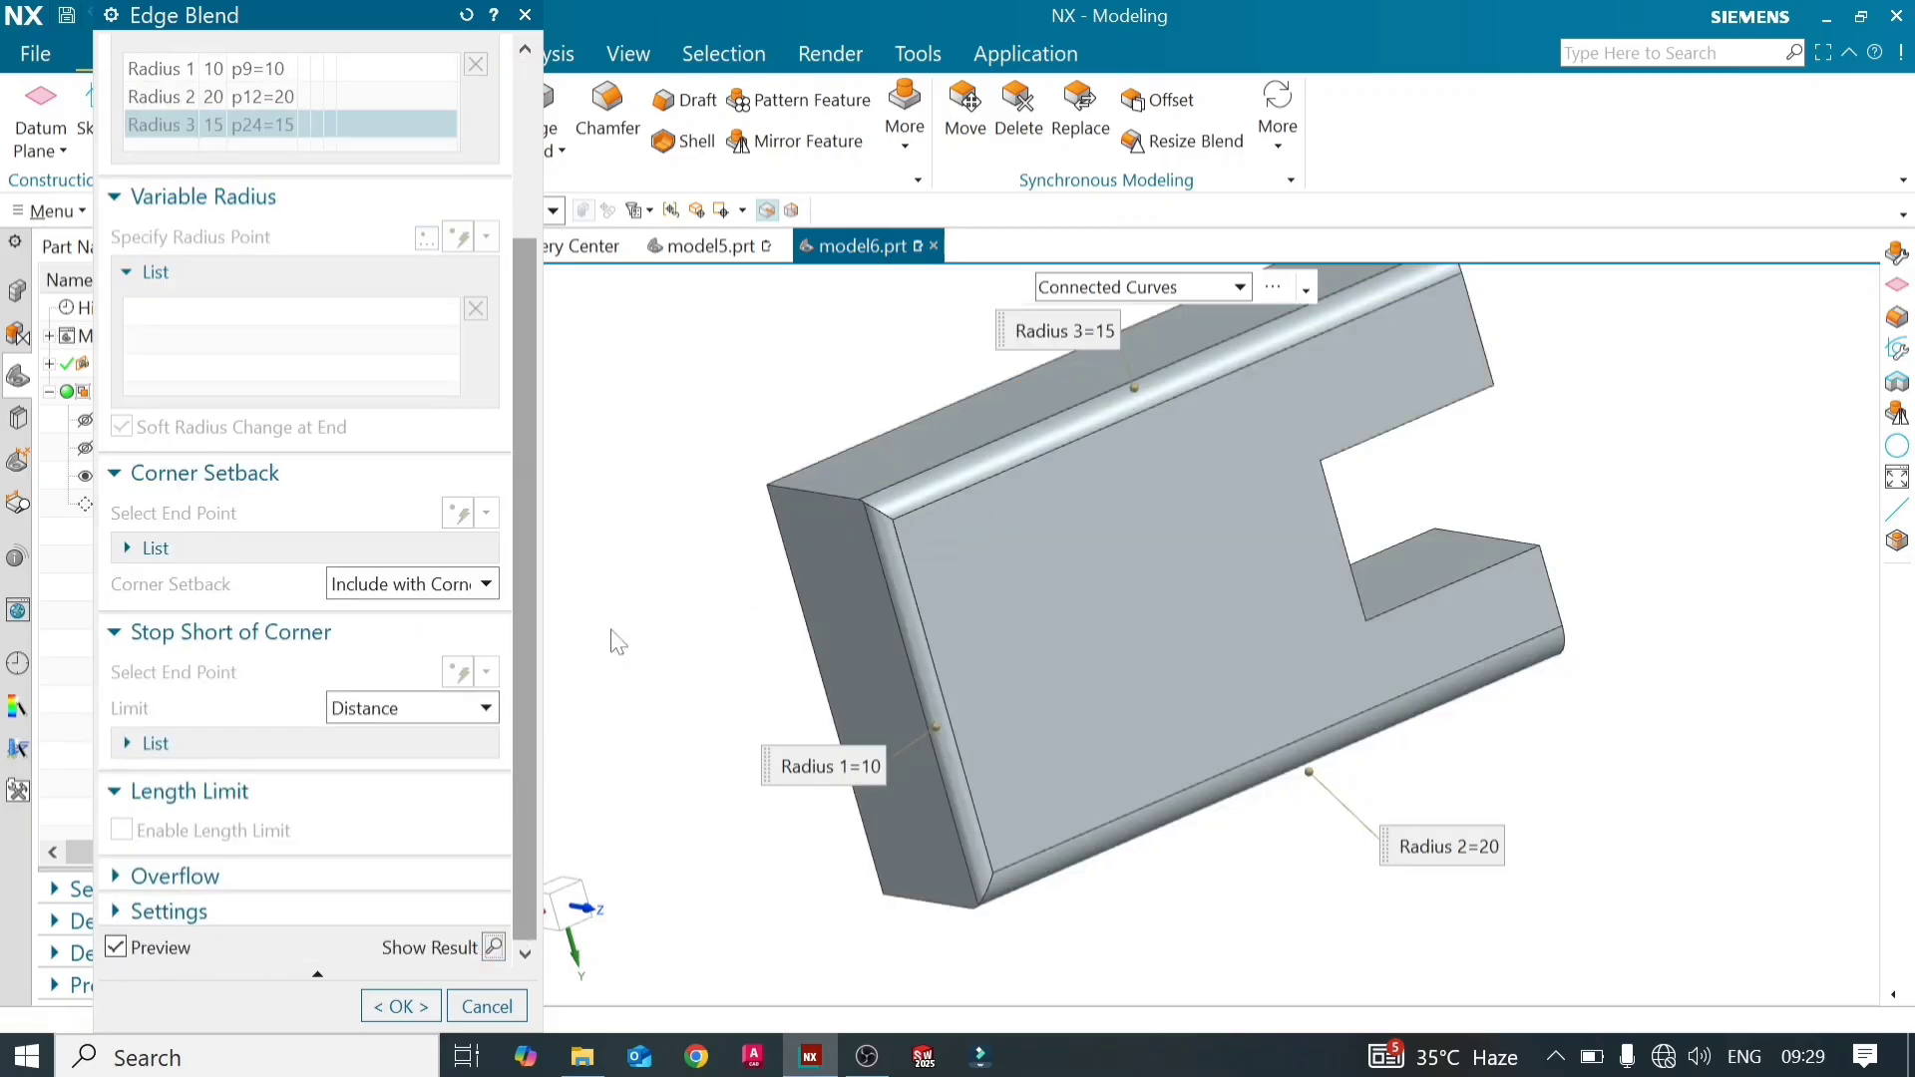
middle_click_drag(632, 590, 552, 578)
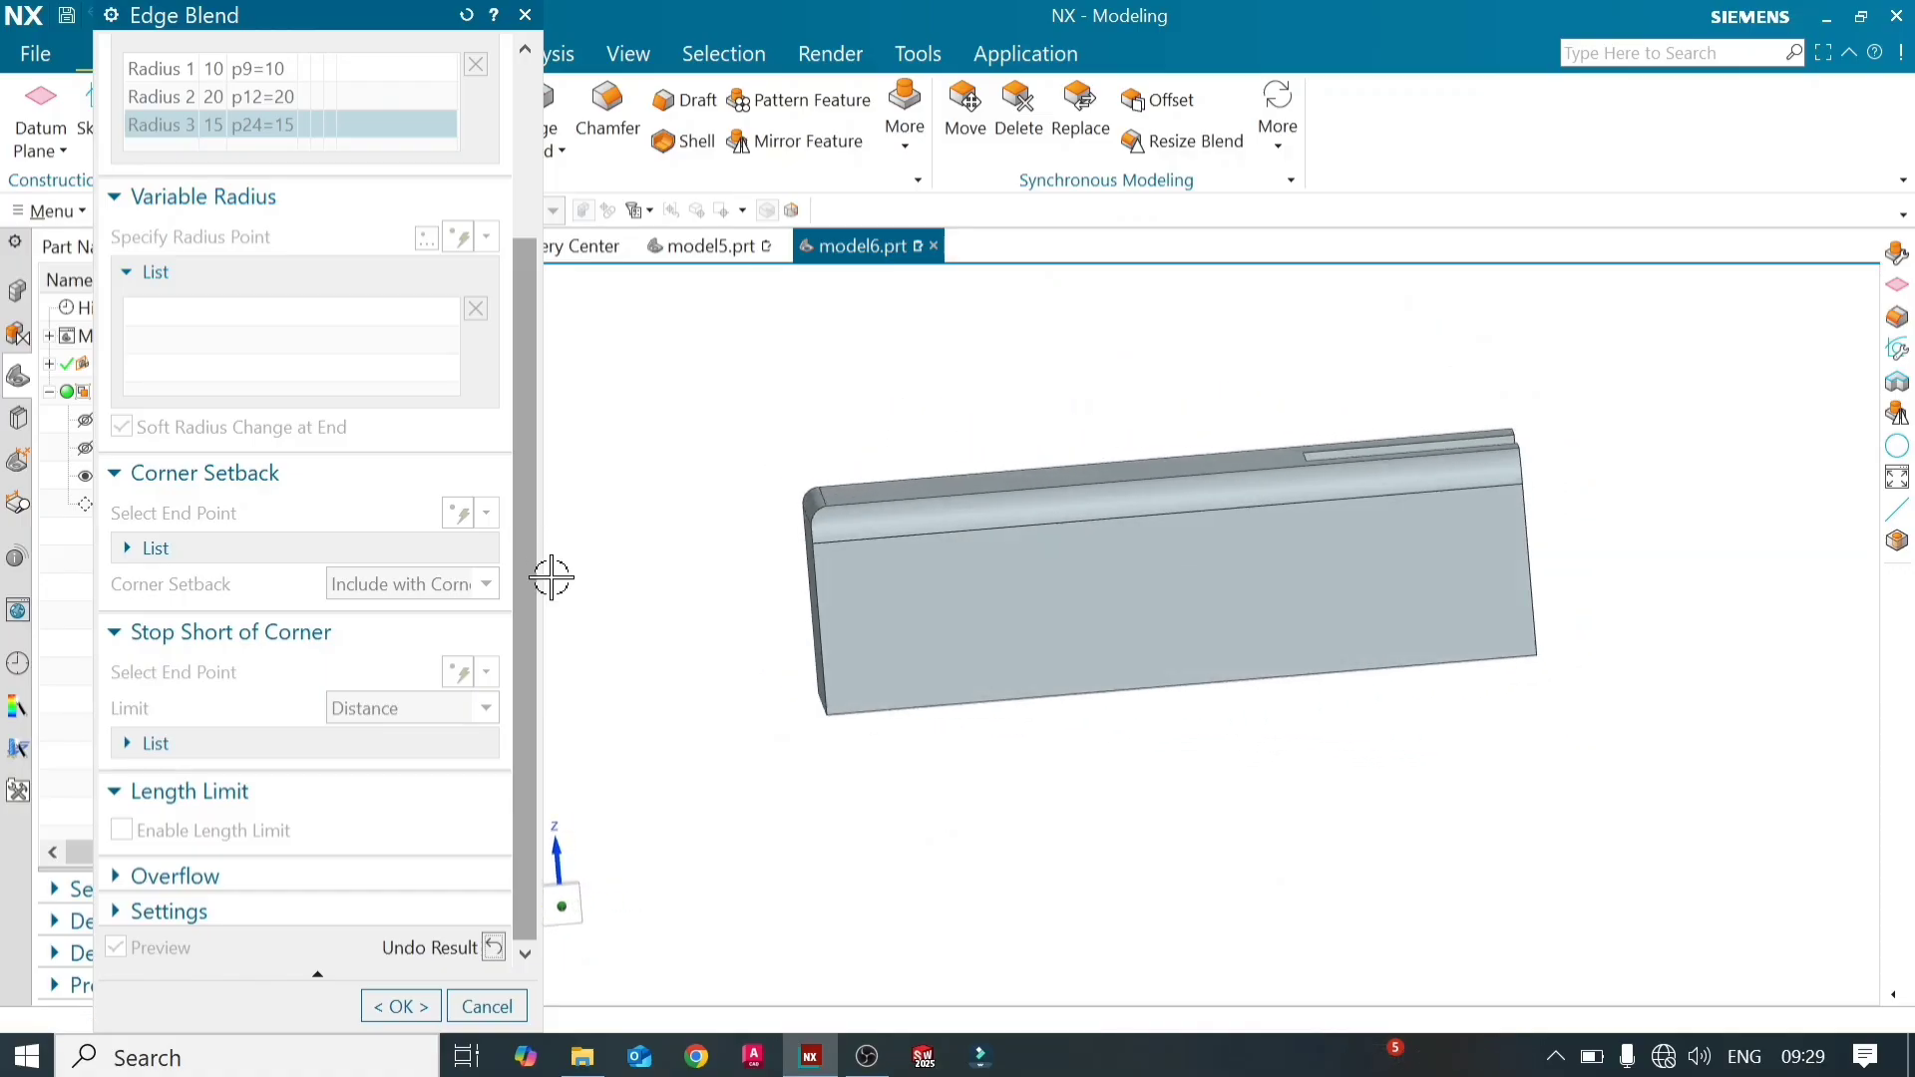
left_click(400, 1005)
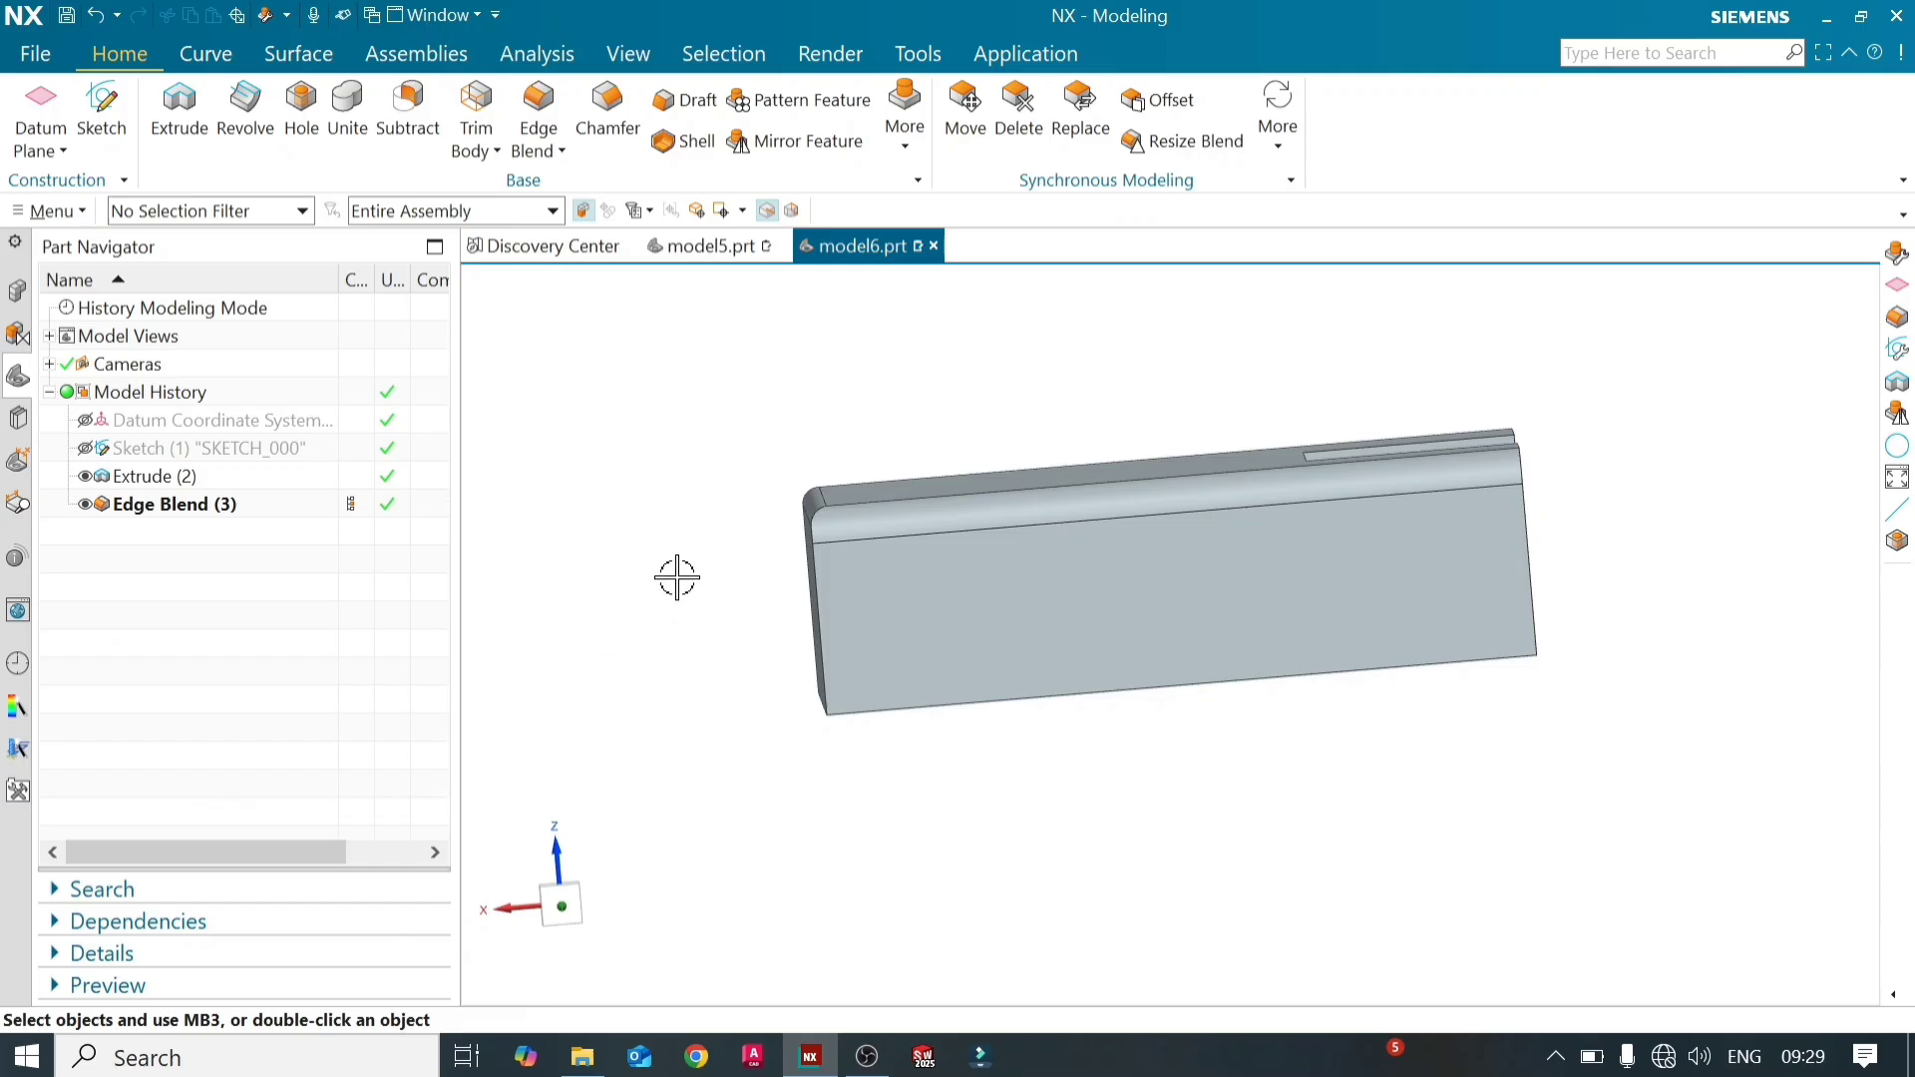
middle_click_drag(678, 577, 679, 681)
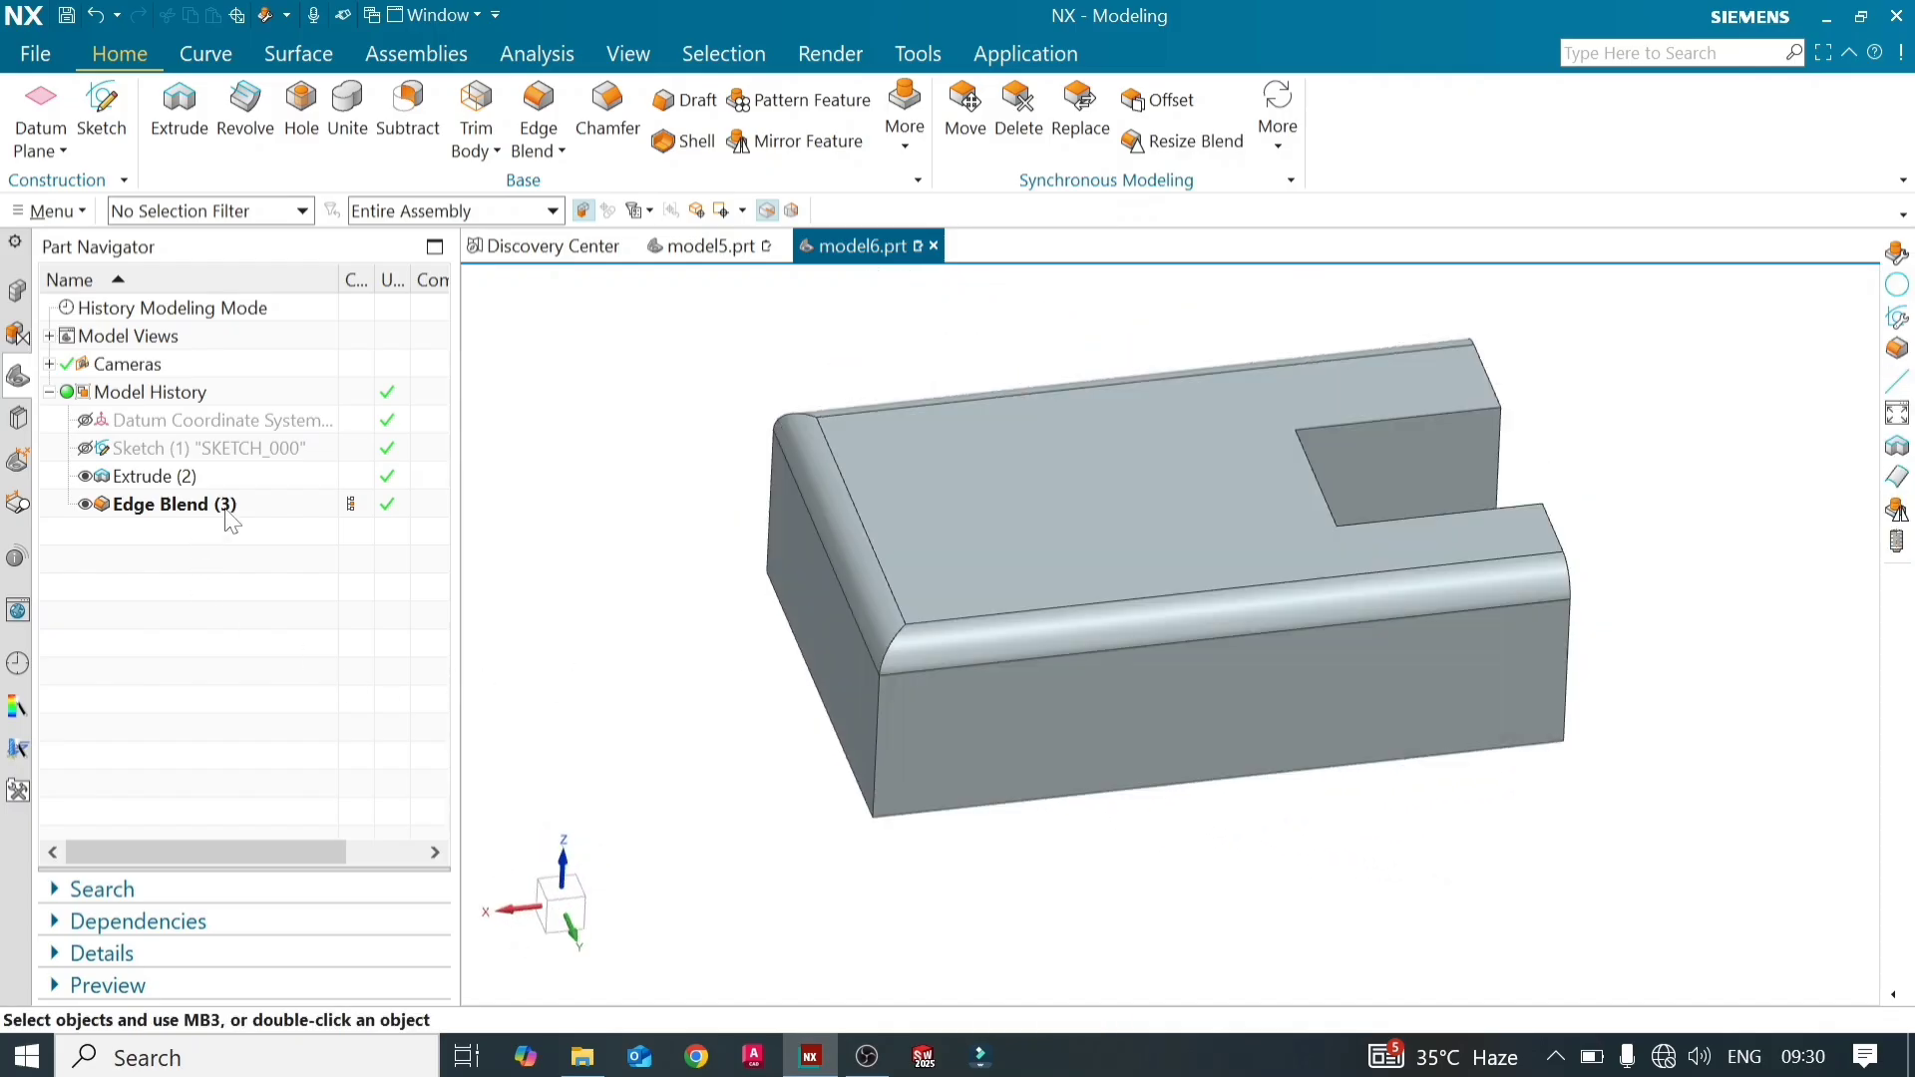
Delete the Edge Blend feature and start a new 15 mm edge blend on the block's long front top edge
right_click(231, 521)
left_click(290, 896)
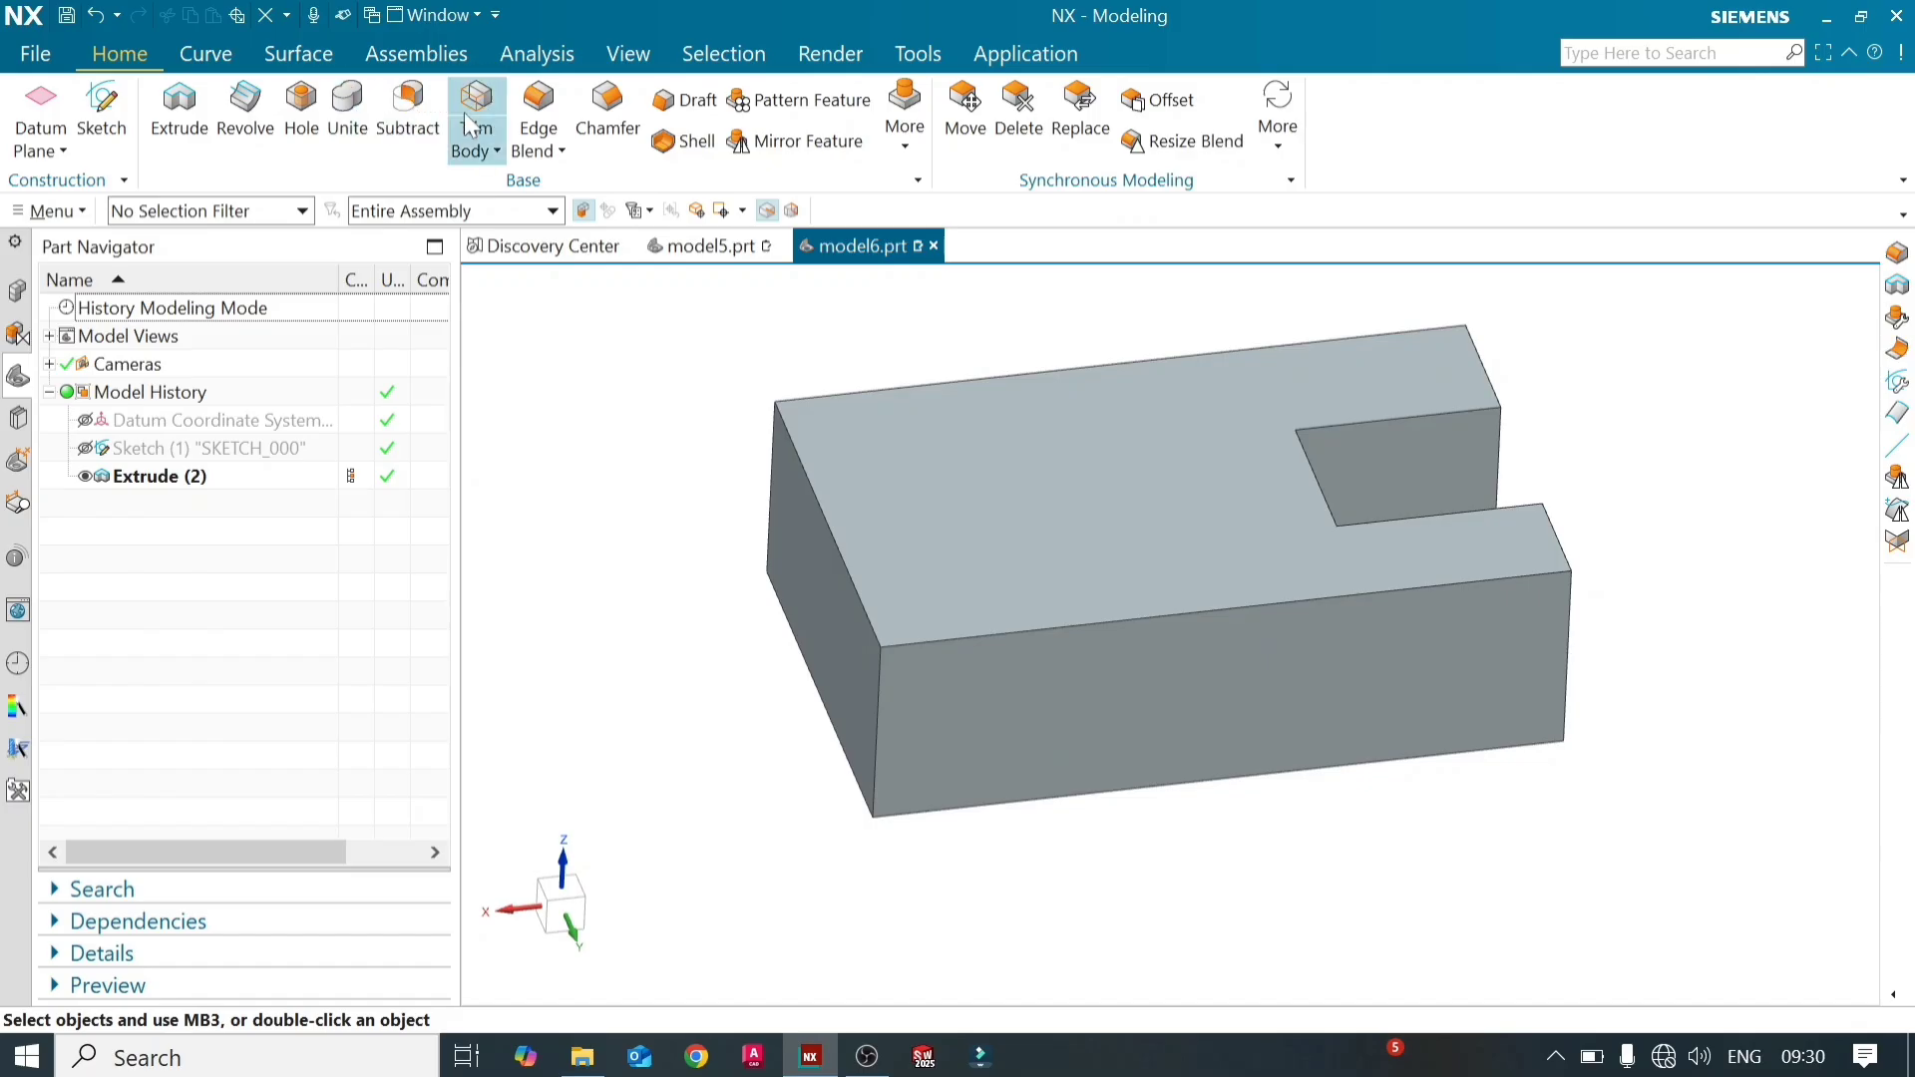
left_click(539, 110)
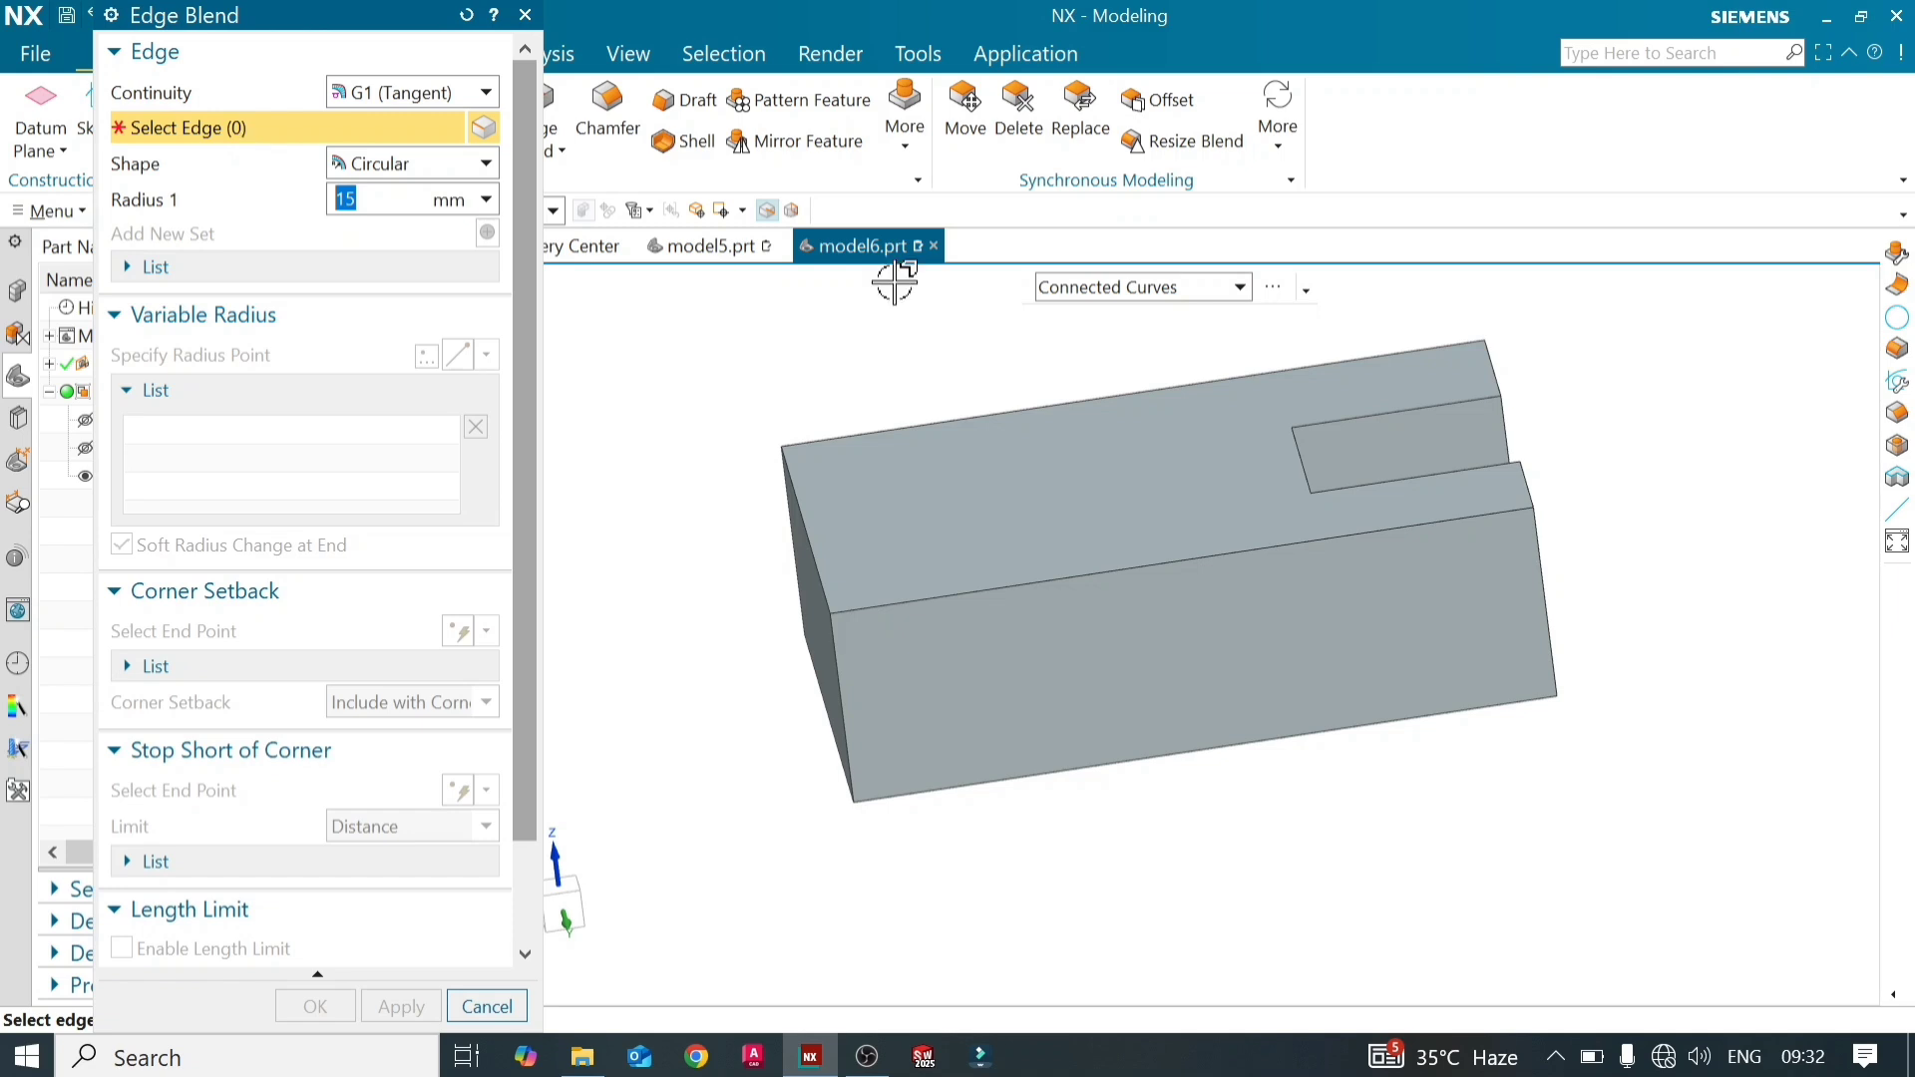
left_click(1057, 579)
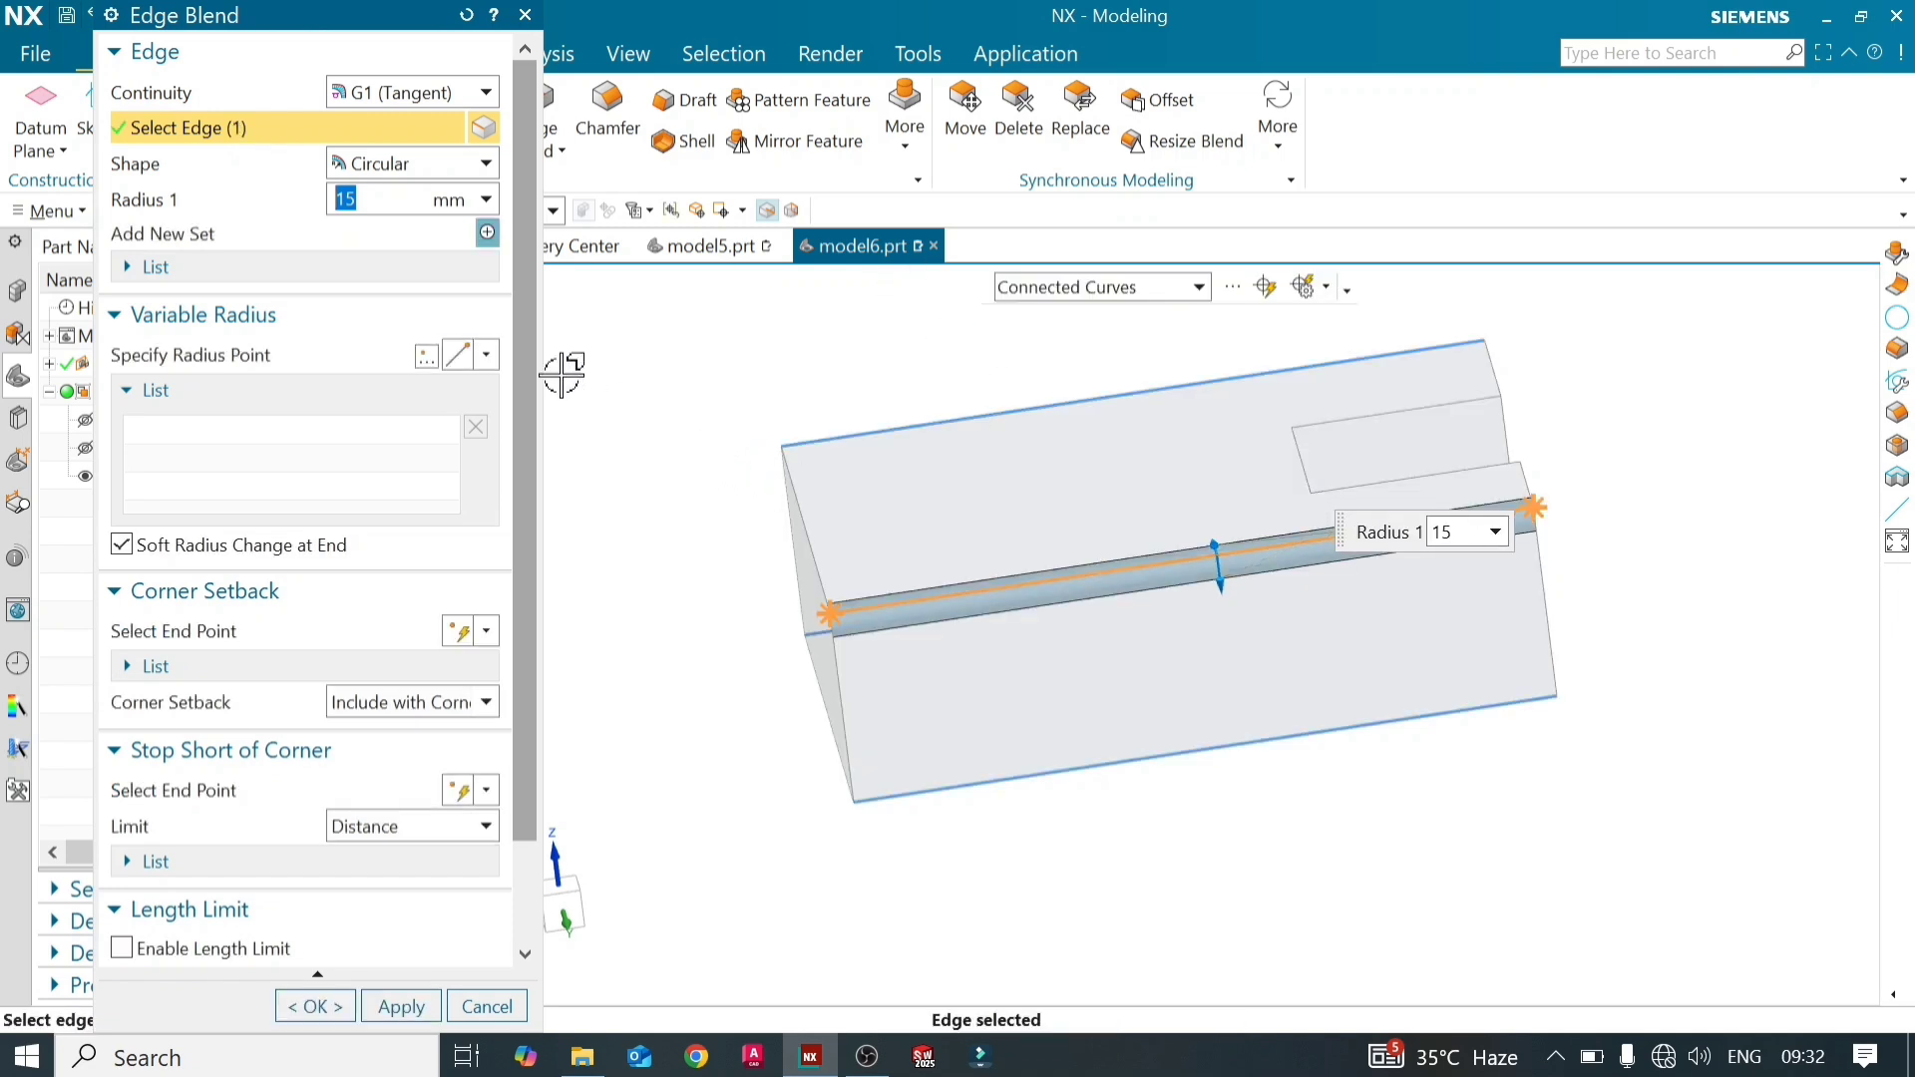
left_click_drag(522, 410, 523, 422)
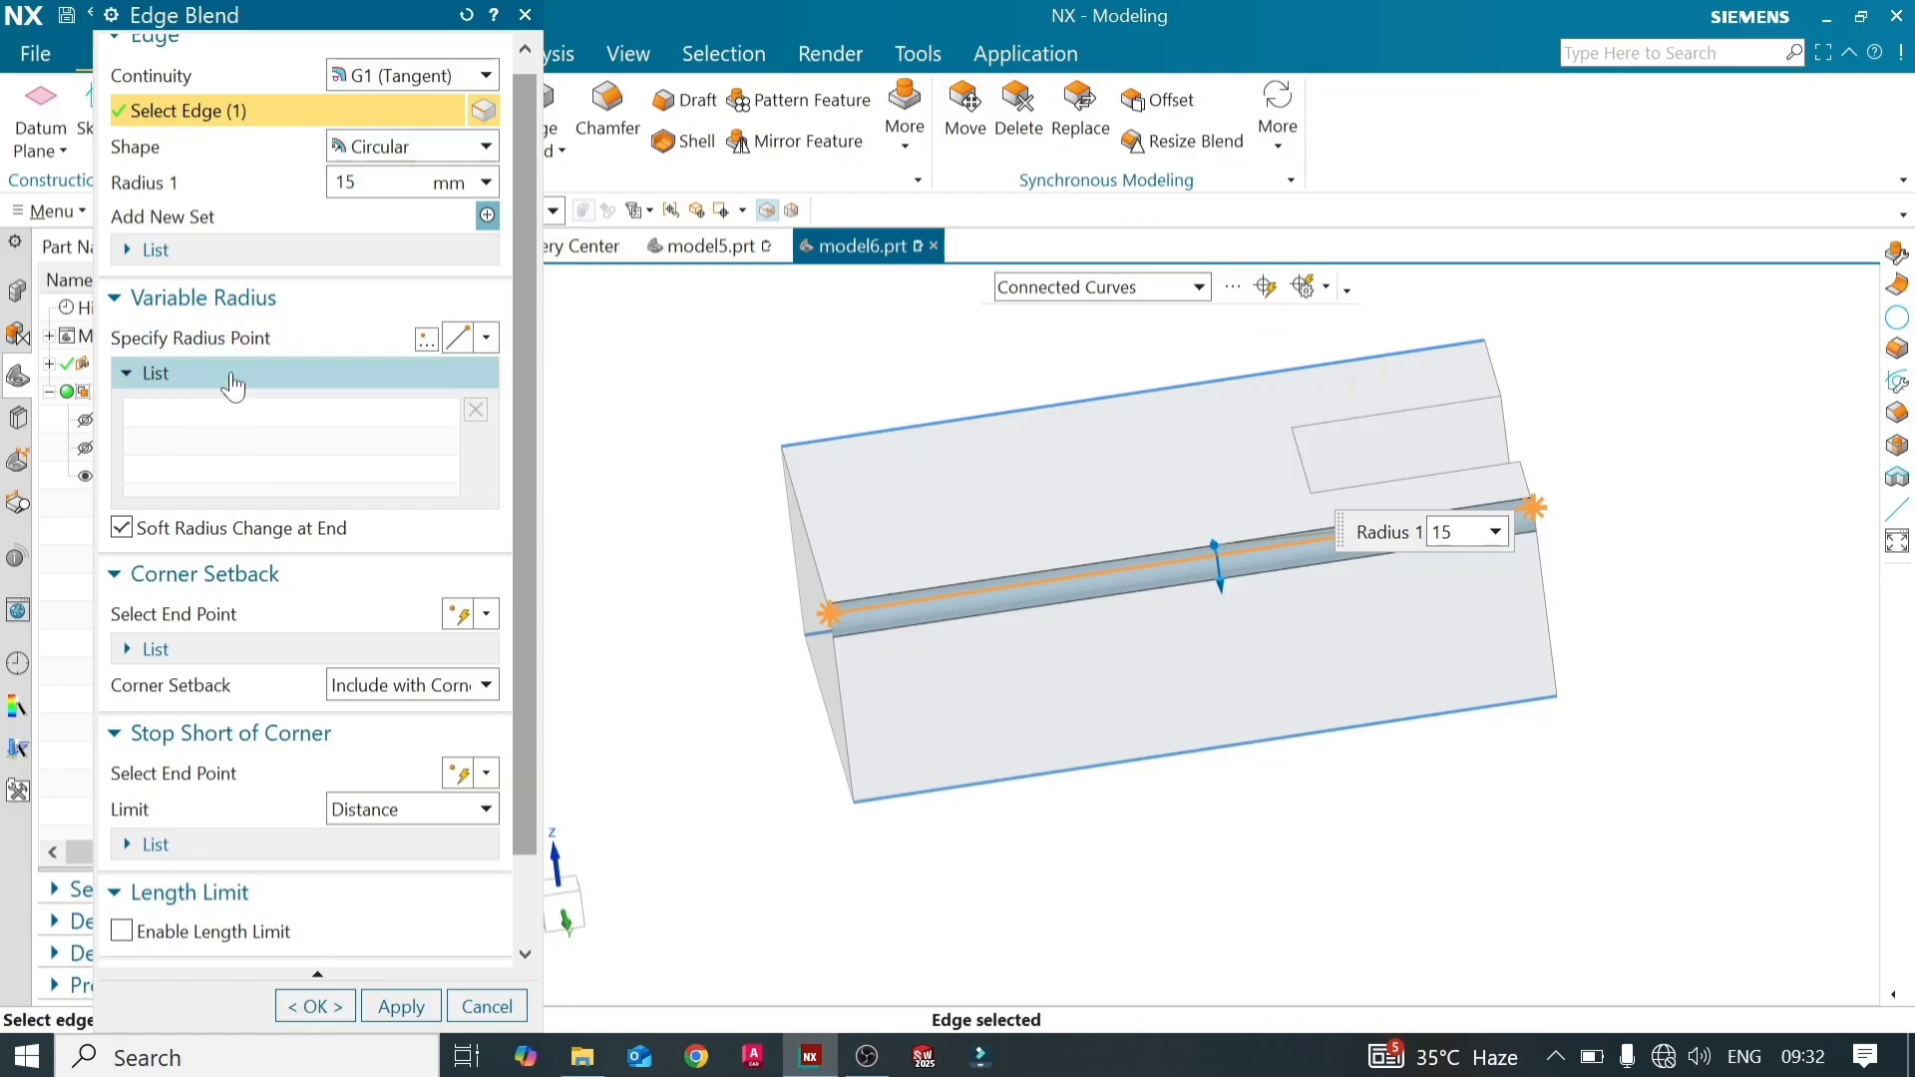
Specify variable radius points at both ends of the blended edge and set the second point's location method to Arc Length
left_click(206, 341)
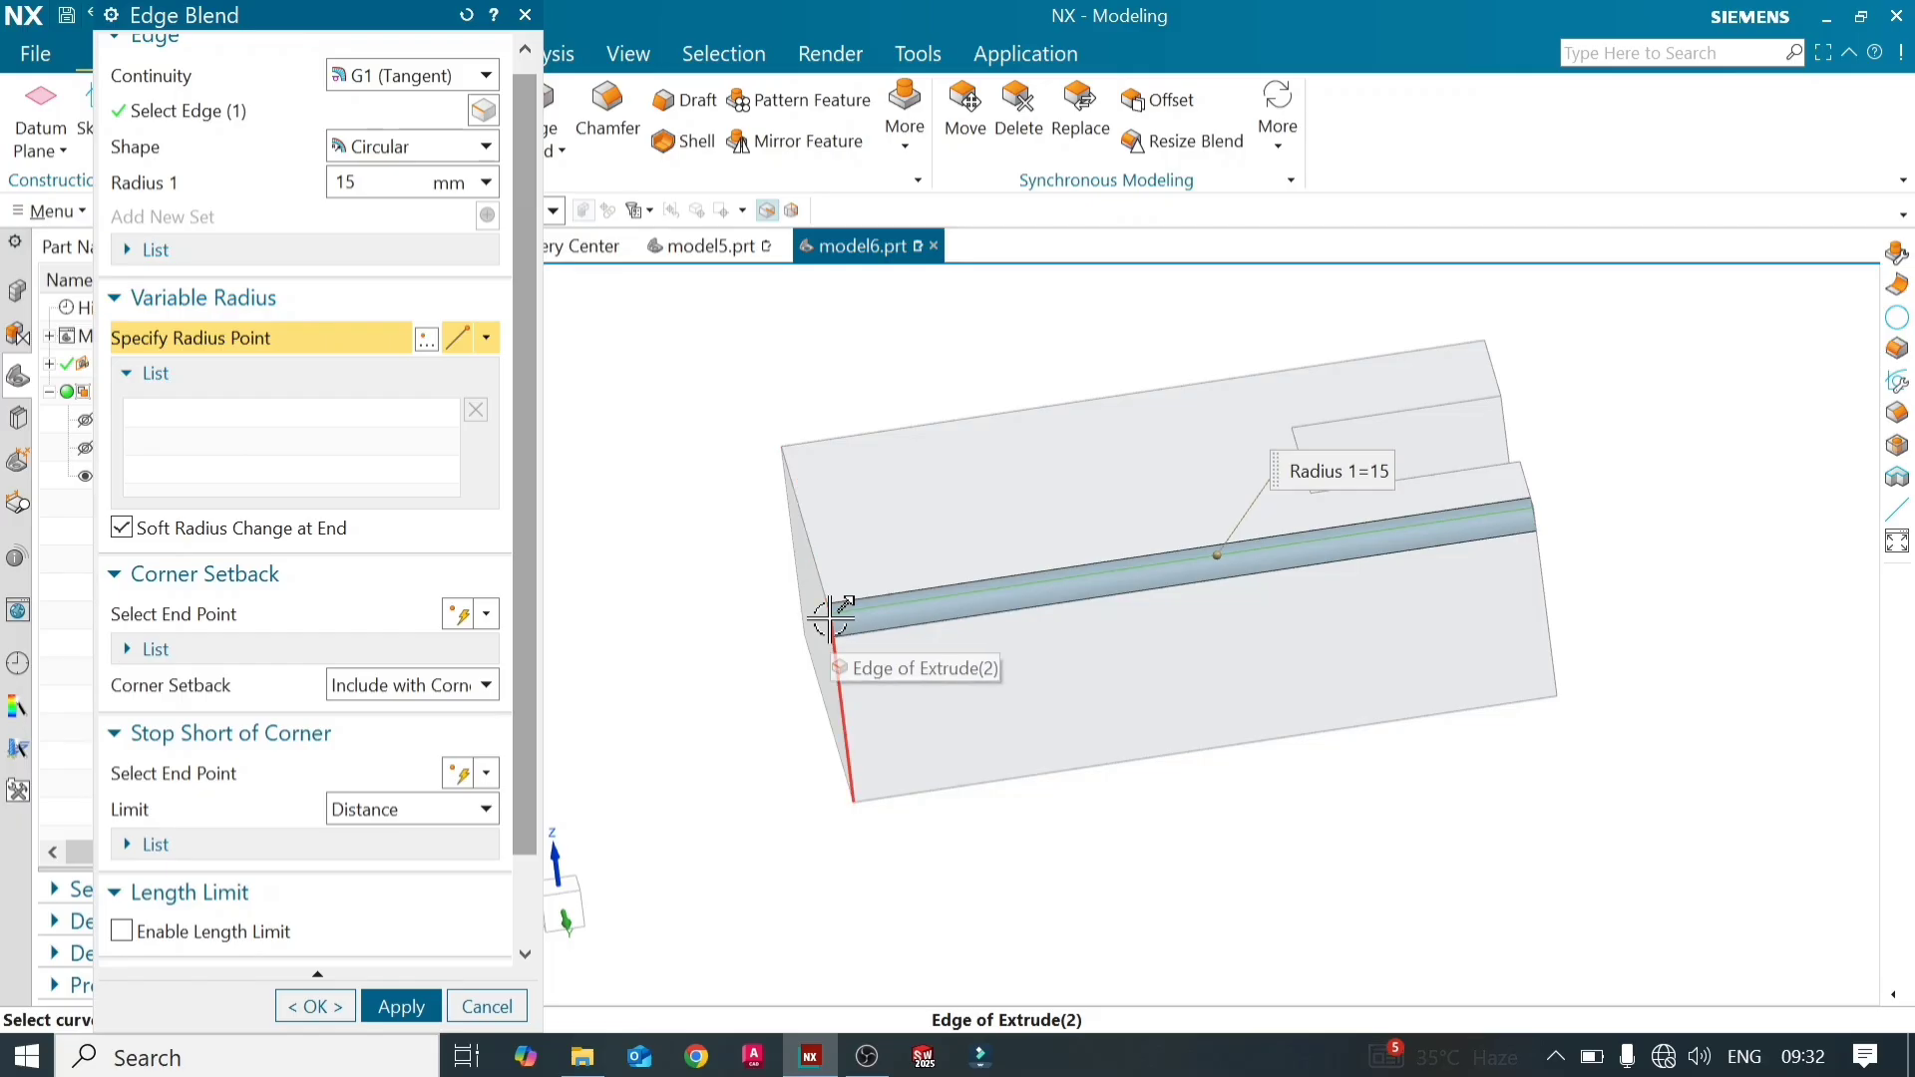
left_click(689, 597)
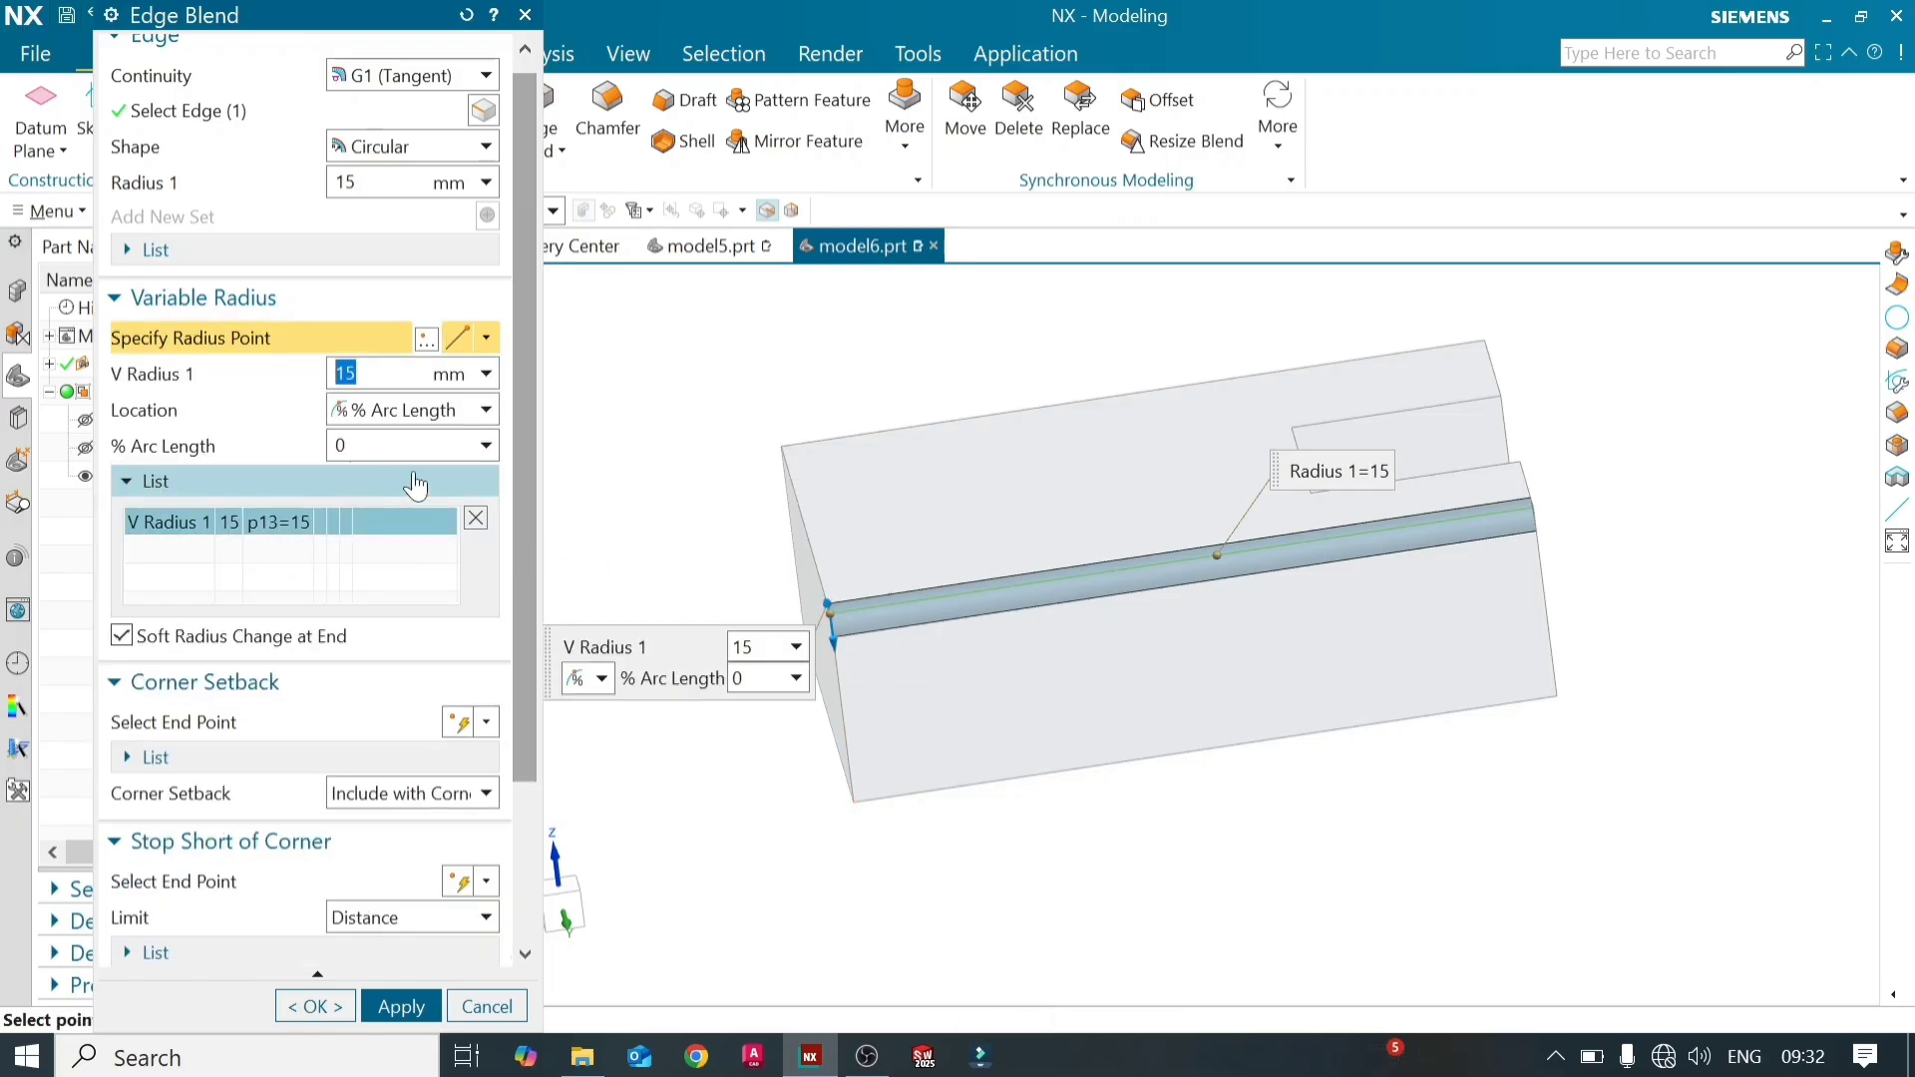
left_click(1529, 506)
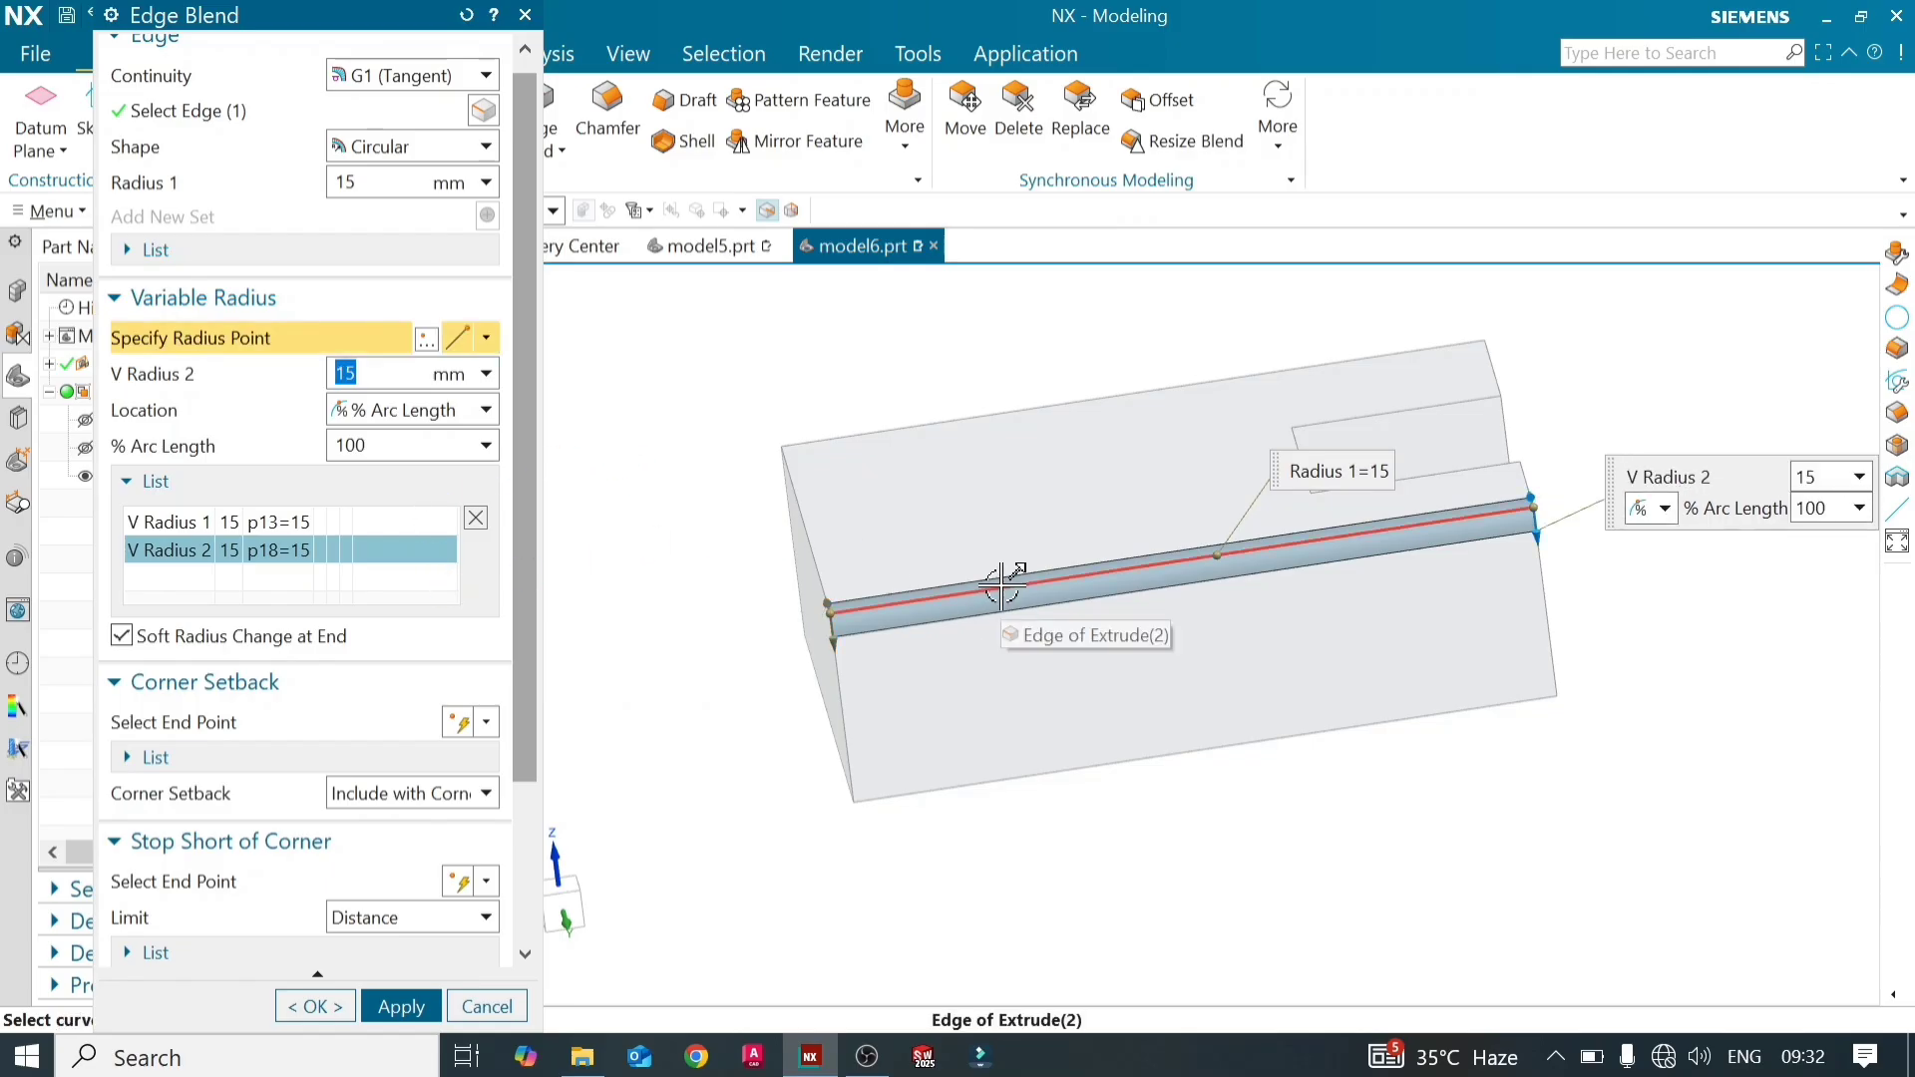
left_click(1062, 582)
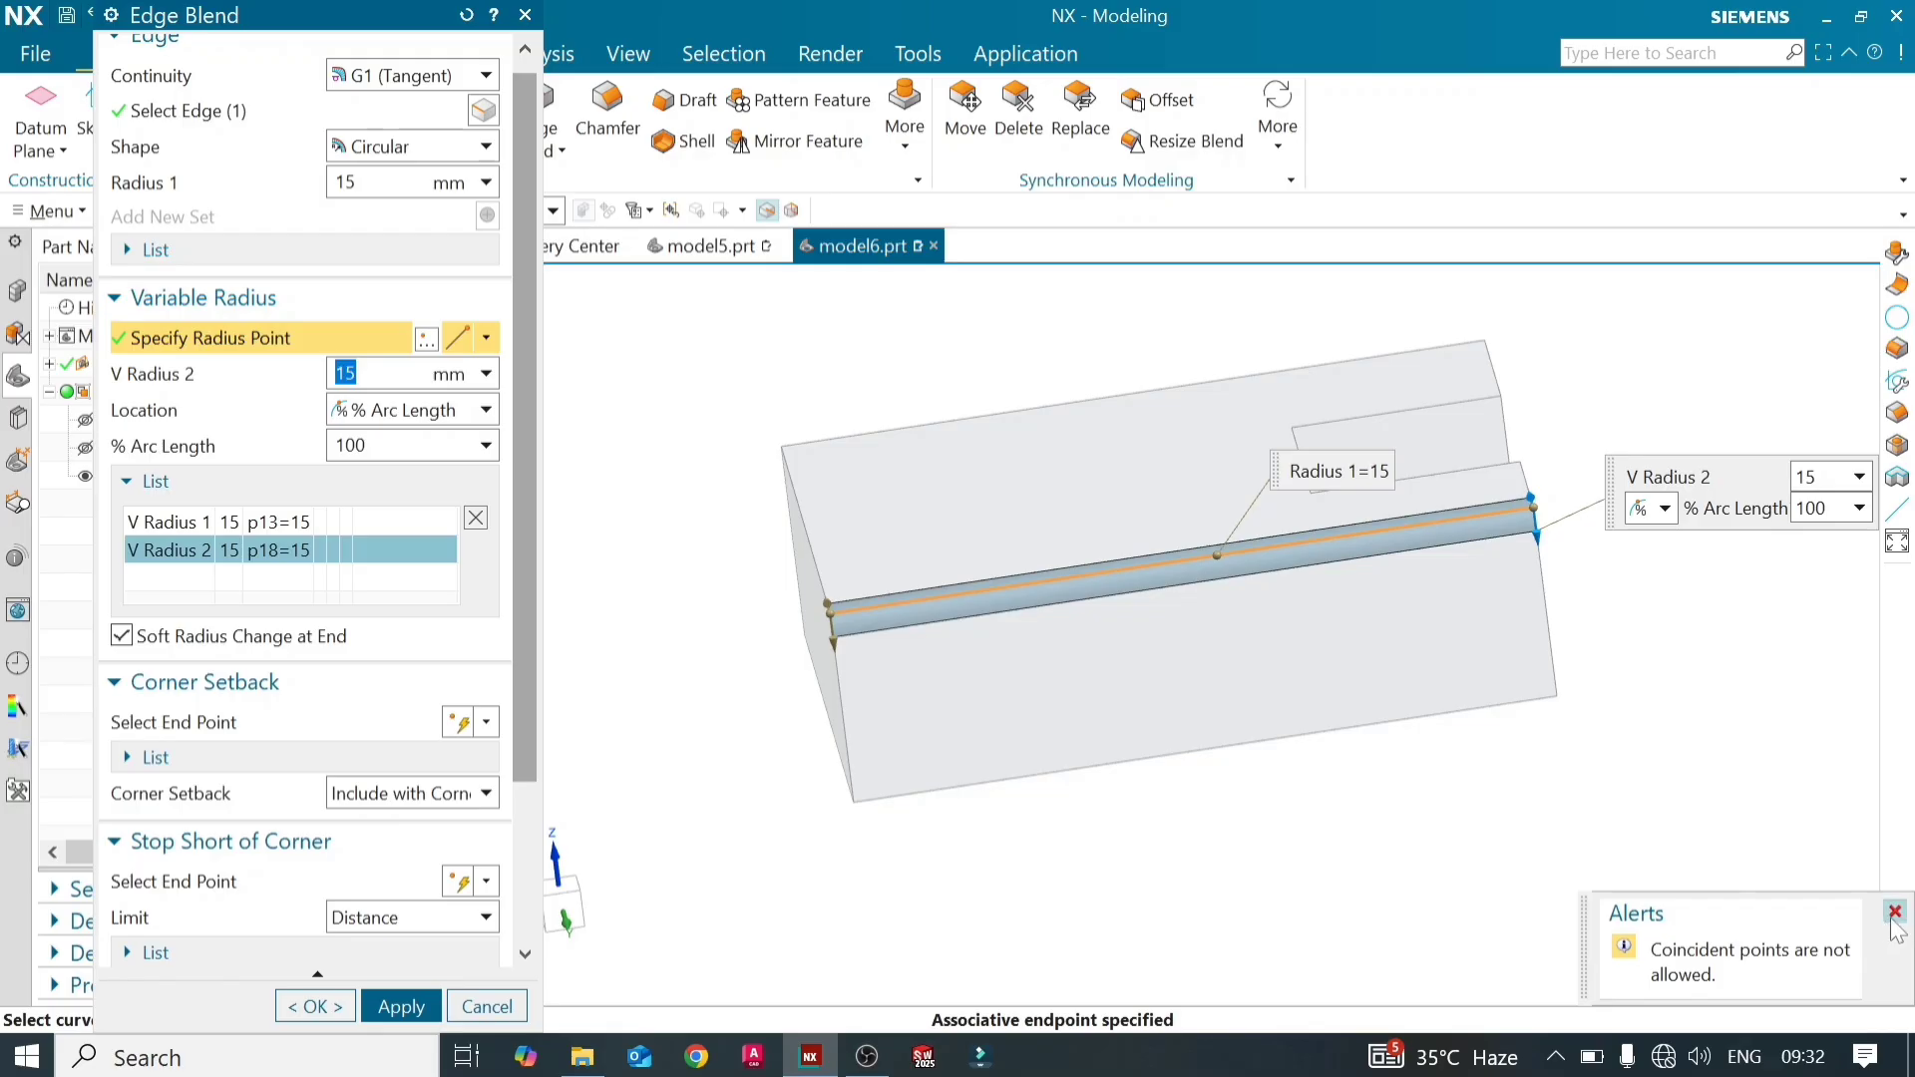
left_click(485, 412)
left_click(450, 442)
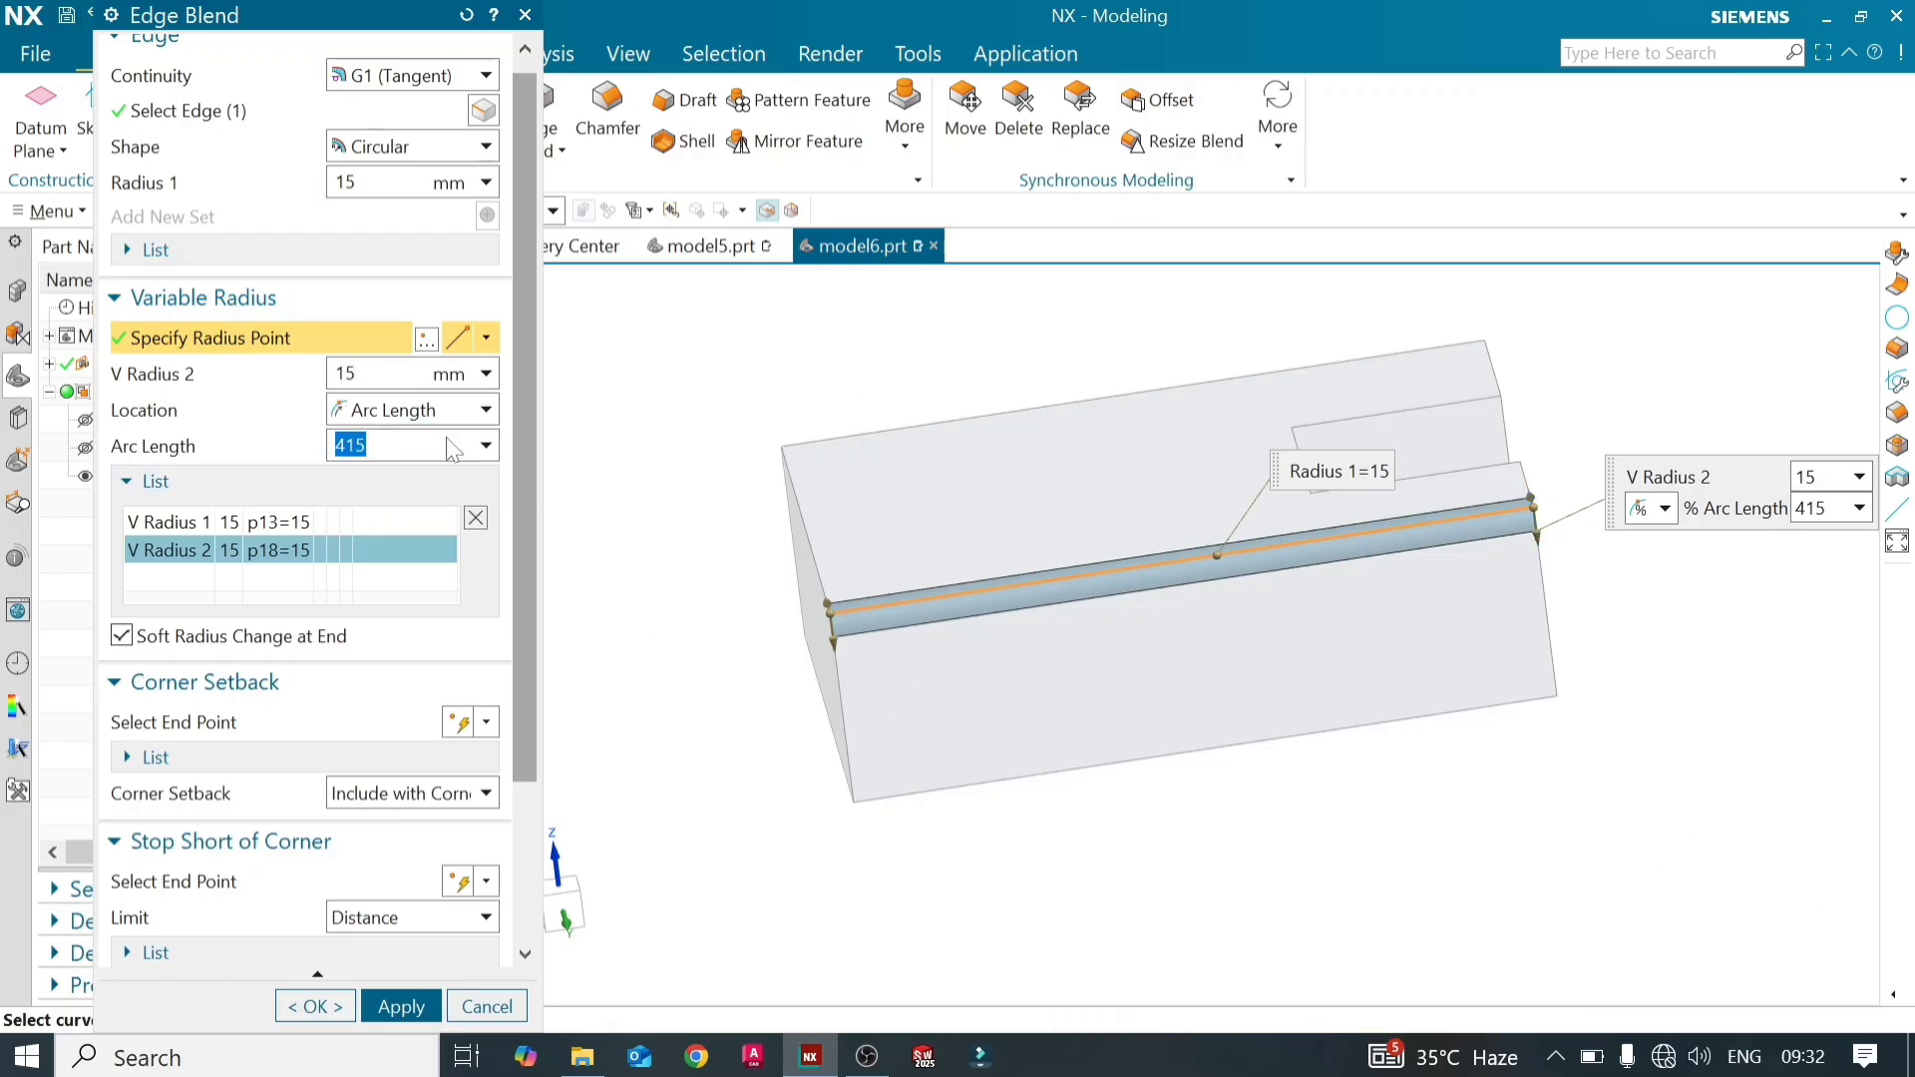
Switch the point method to Inferred Point and add radius points at about 24% and 64% of the edge's arc length
left_click(489, 339)
left_click(458, 371)
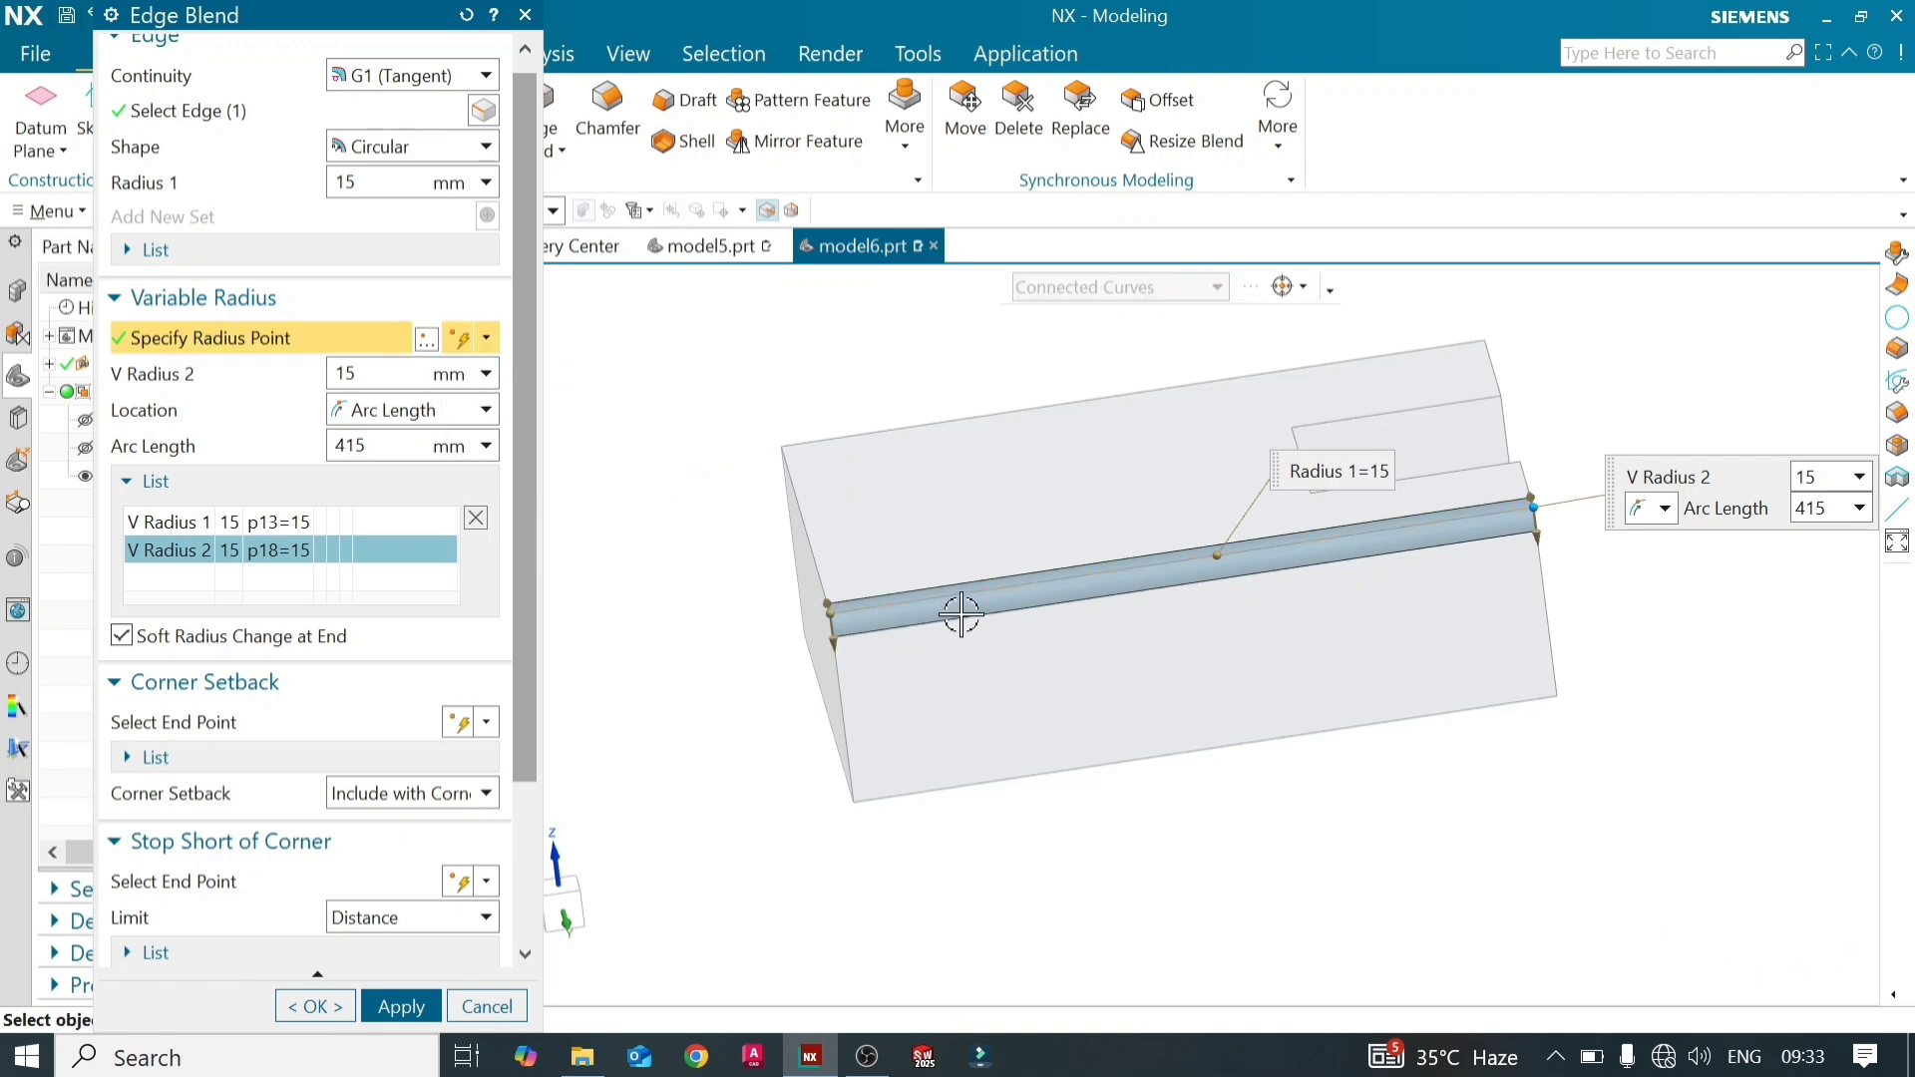
left_click(998, 586)
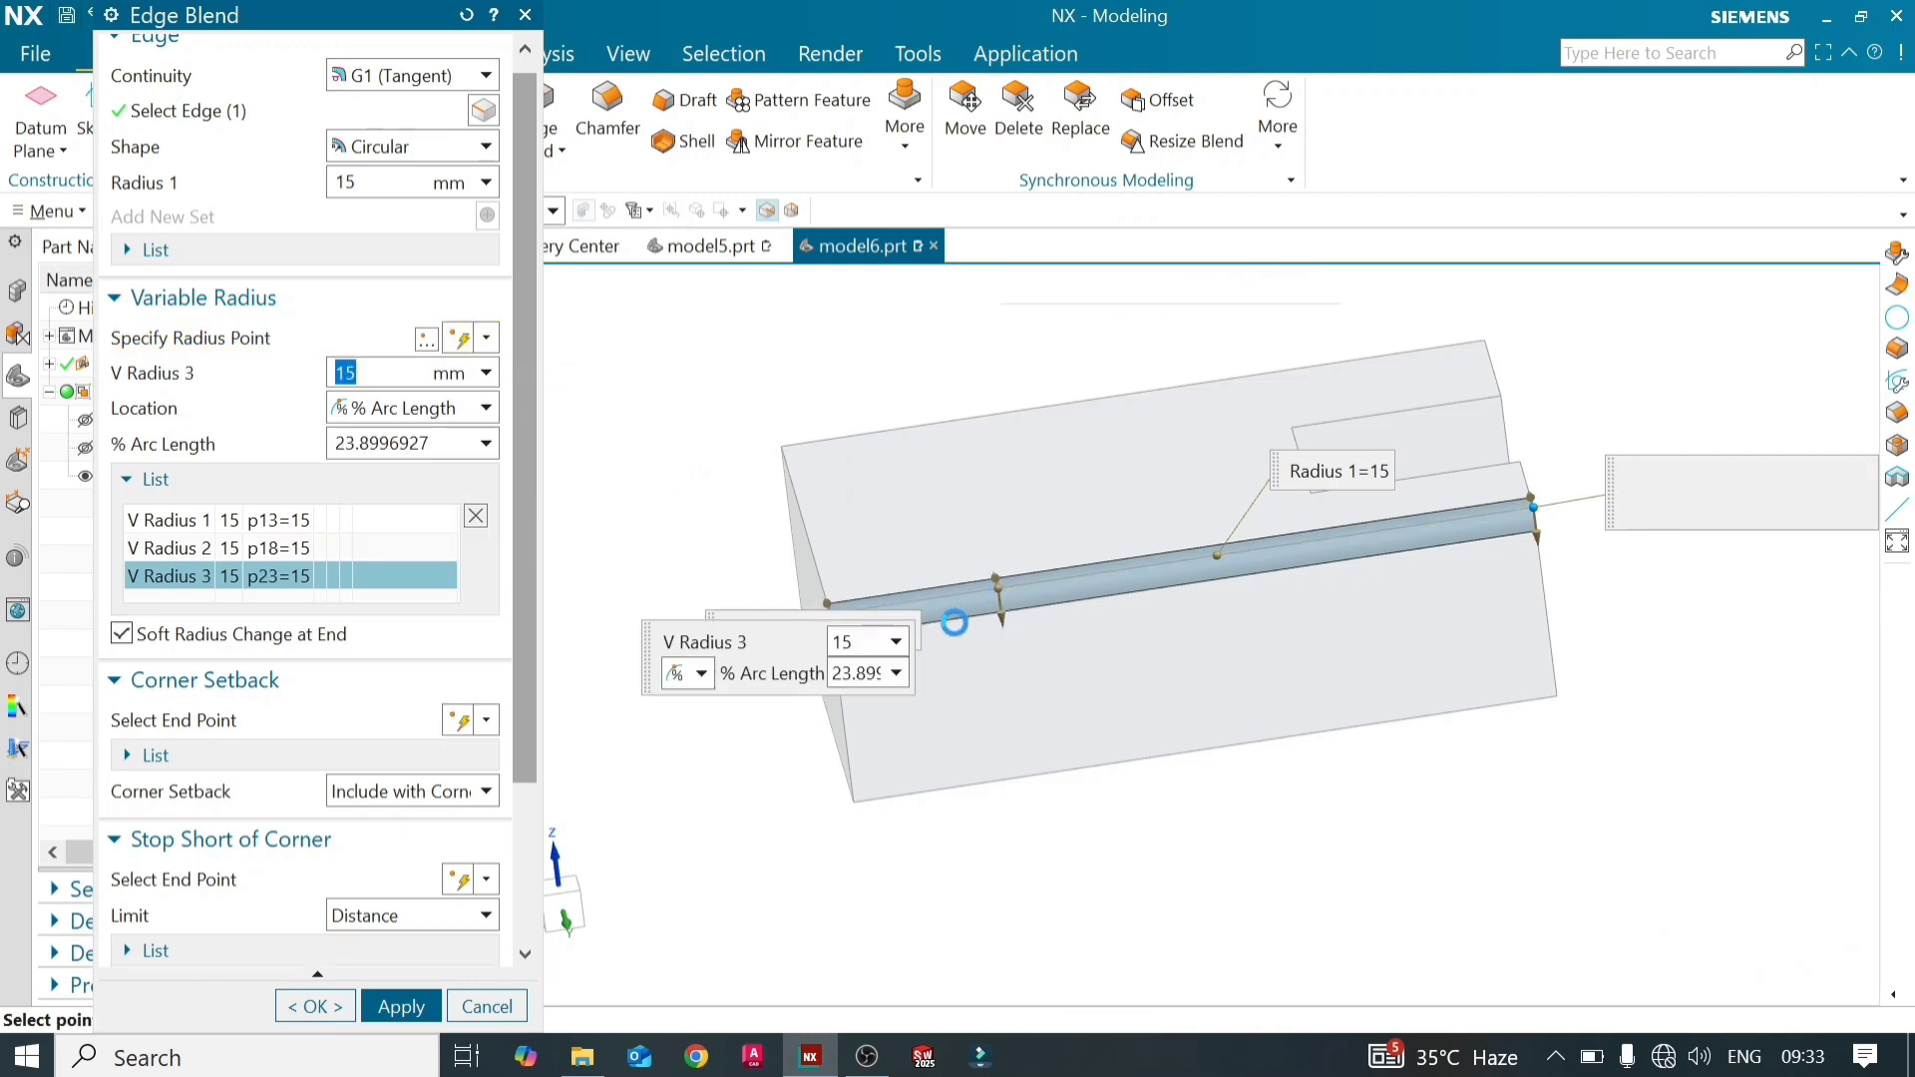
left_click(1280, 546)
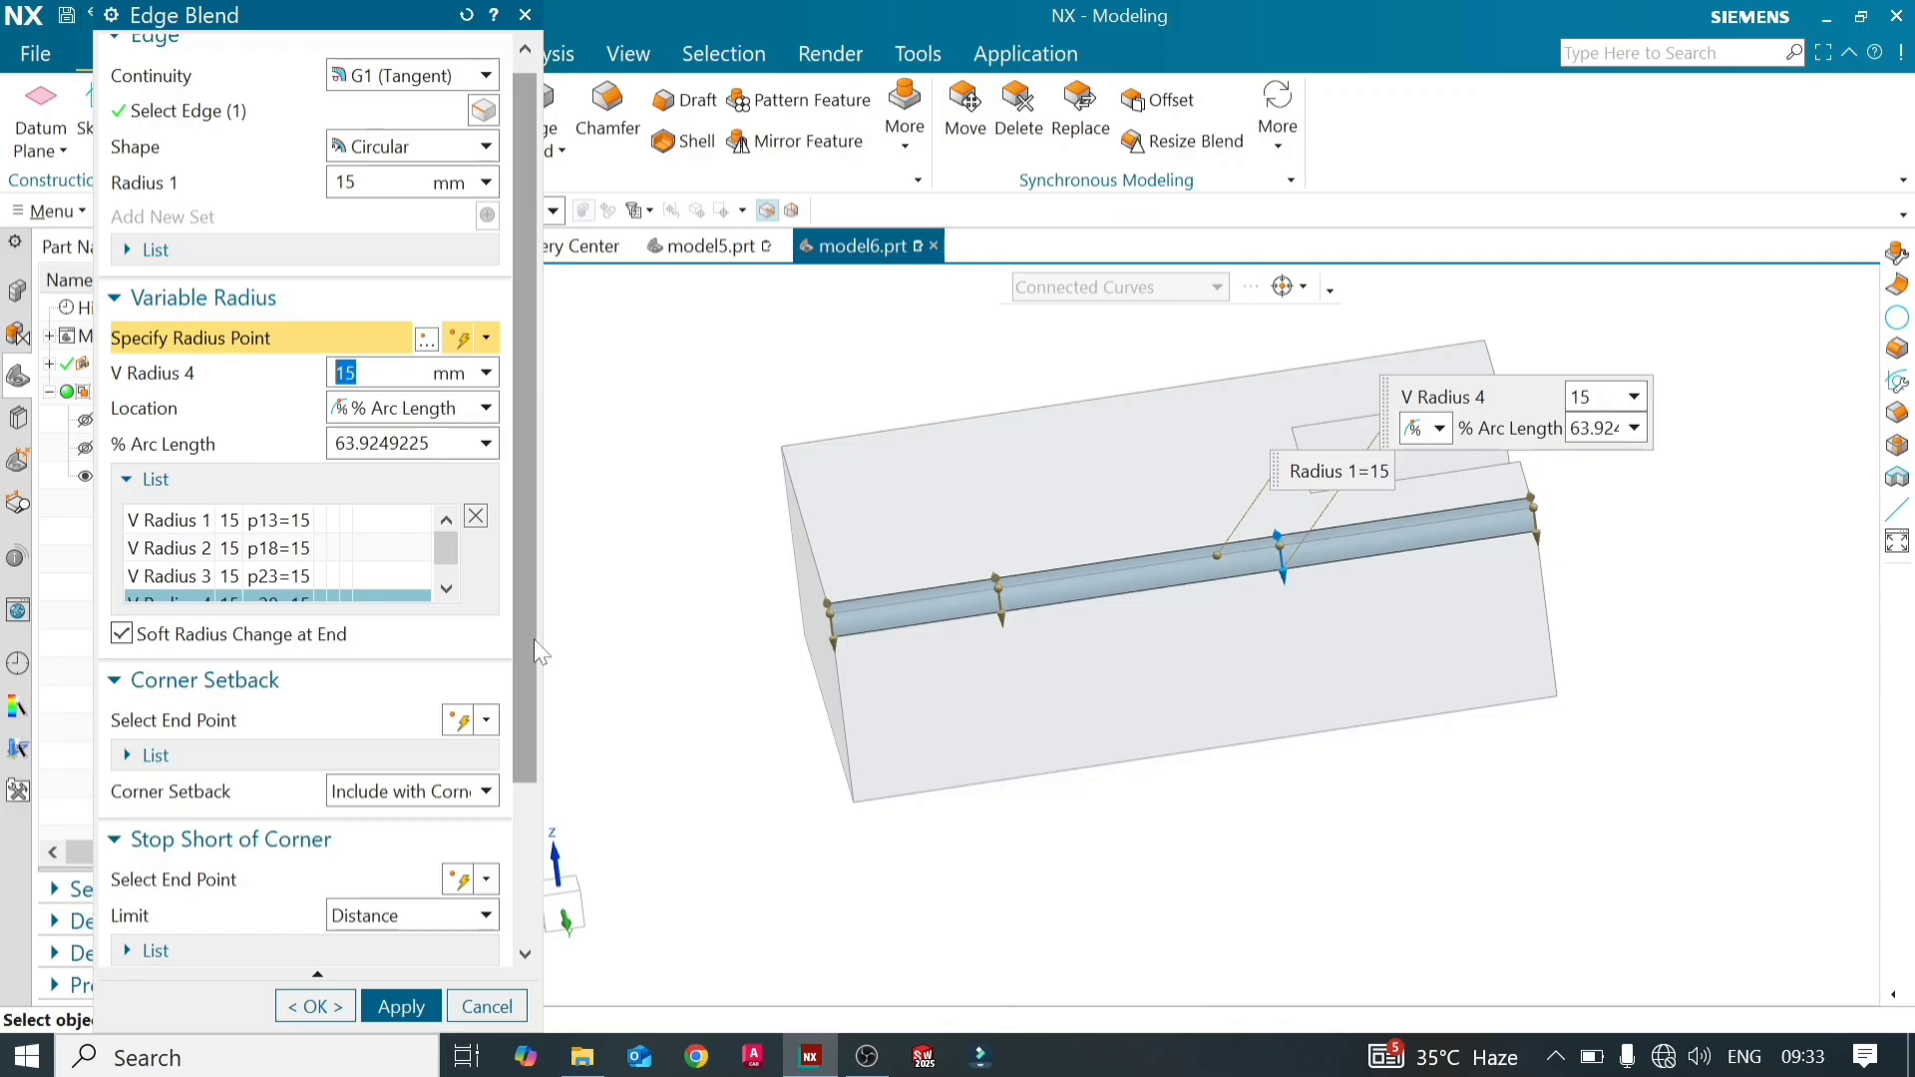
Set V Radius 1 to 30 mm, V Radius 3 to 25 mm, and V Radius 4 to 40 mm
scroll(521, 664, "down", 3)
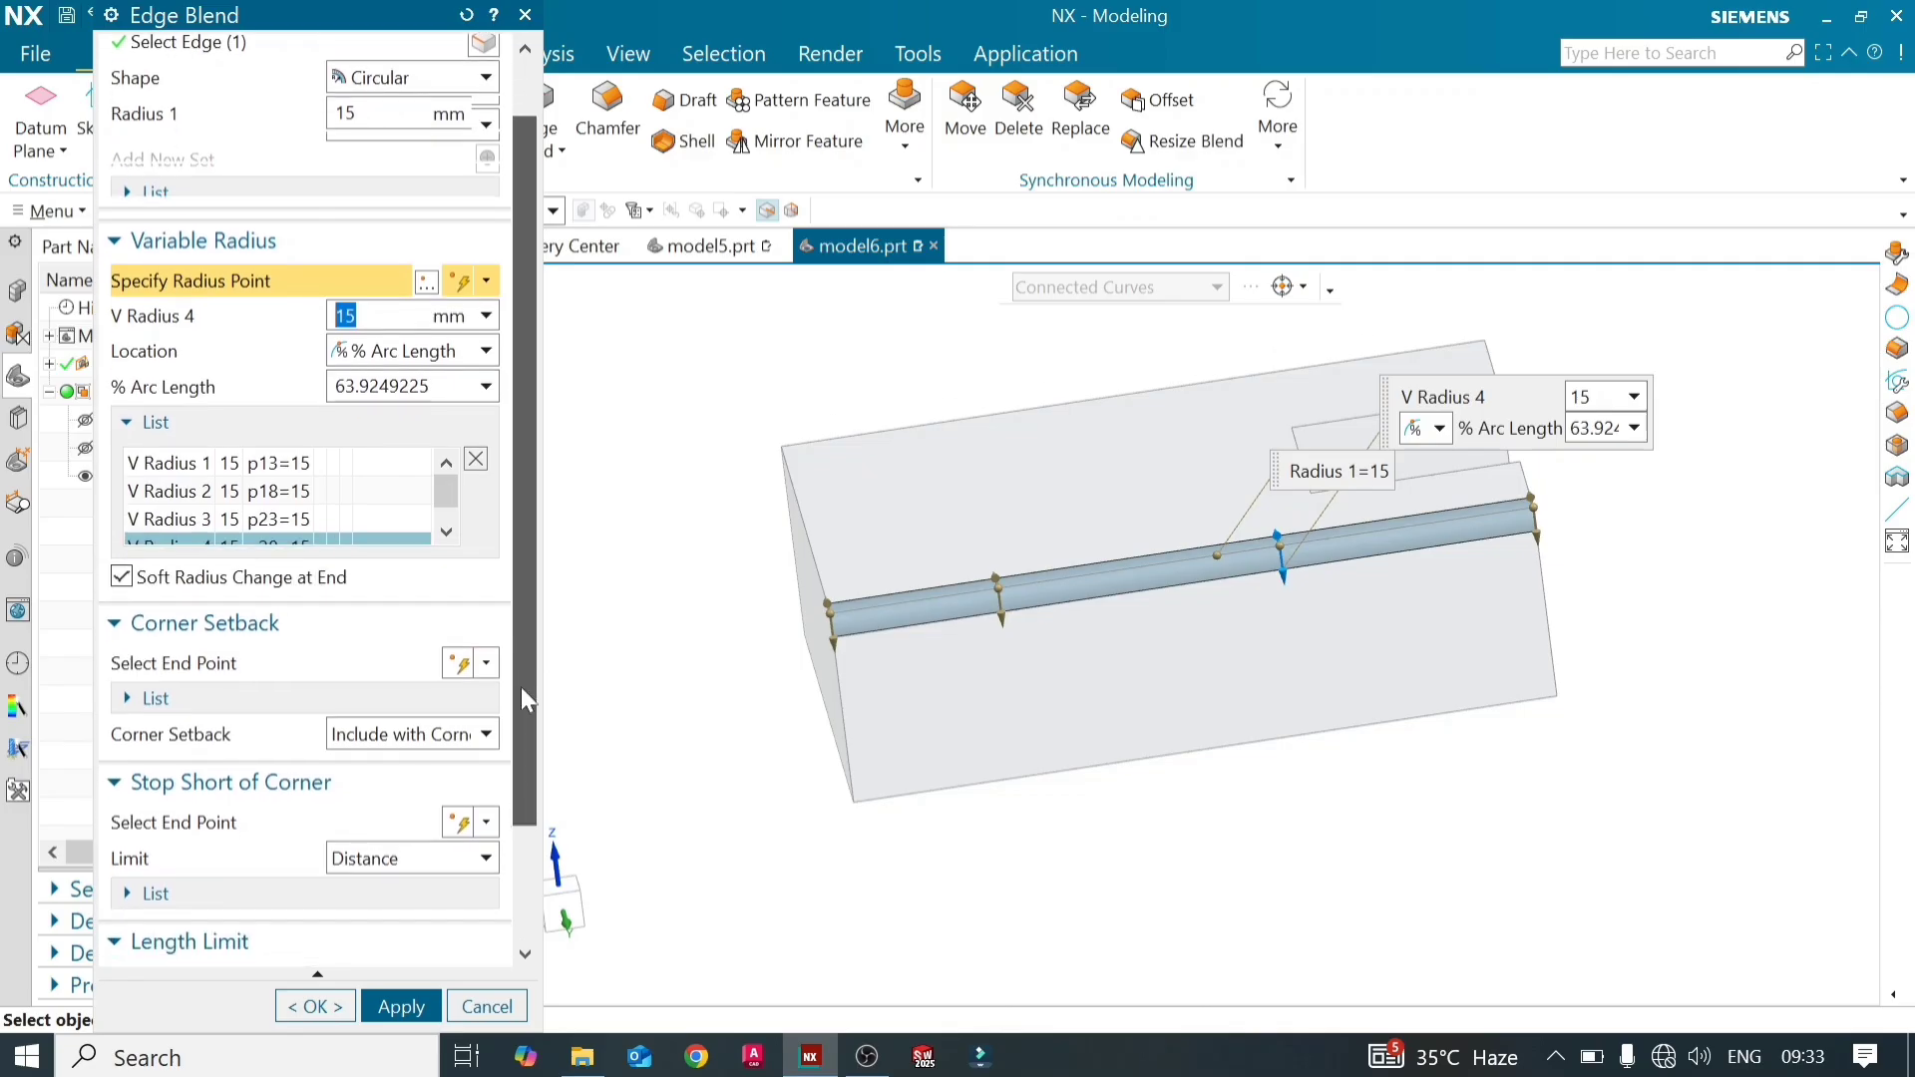
left_click(374, 451)
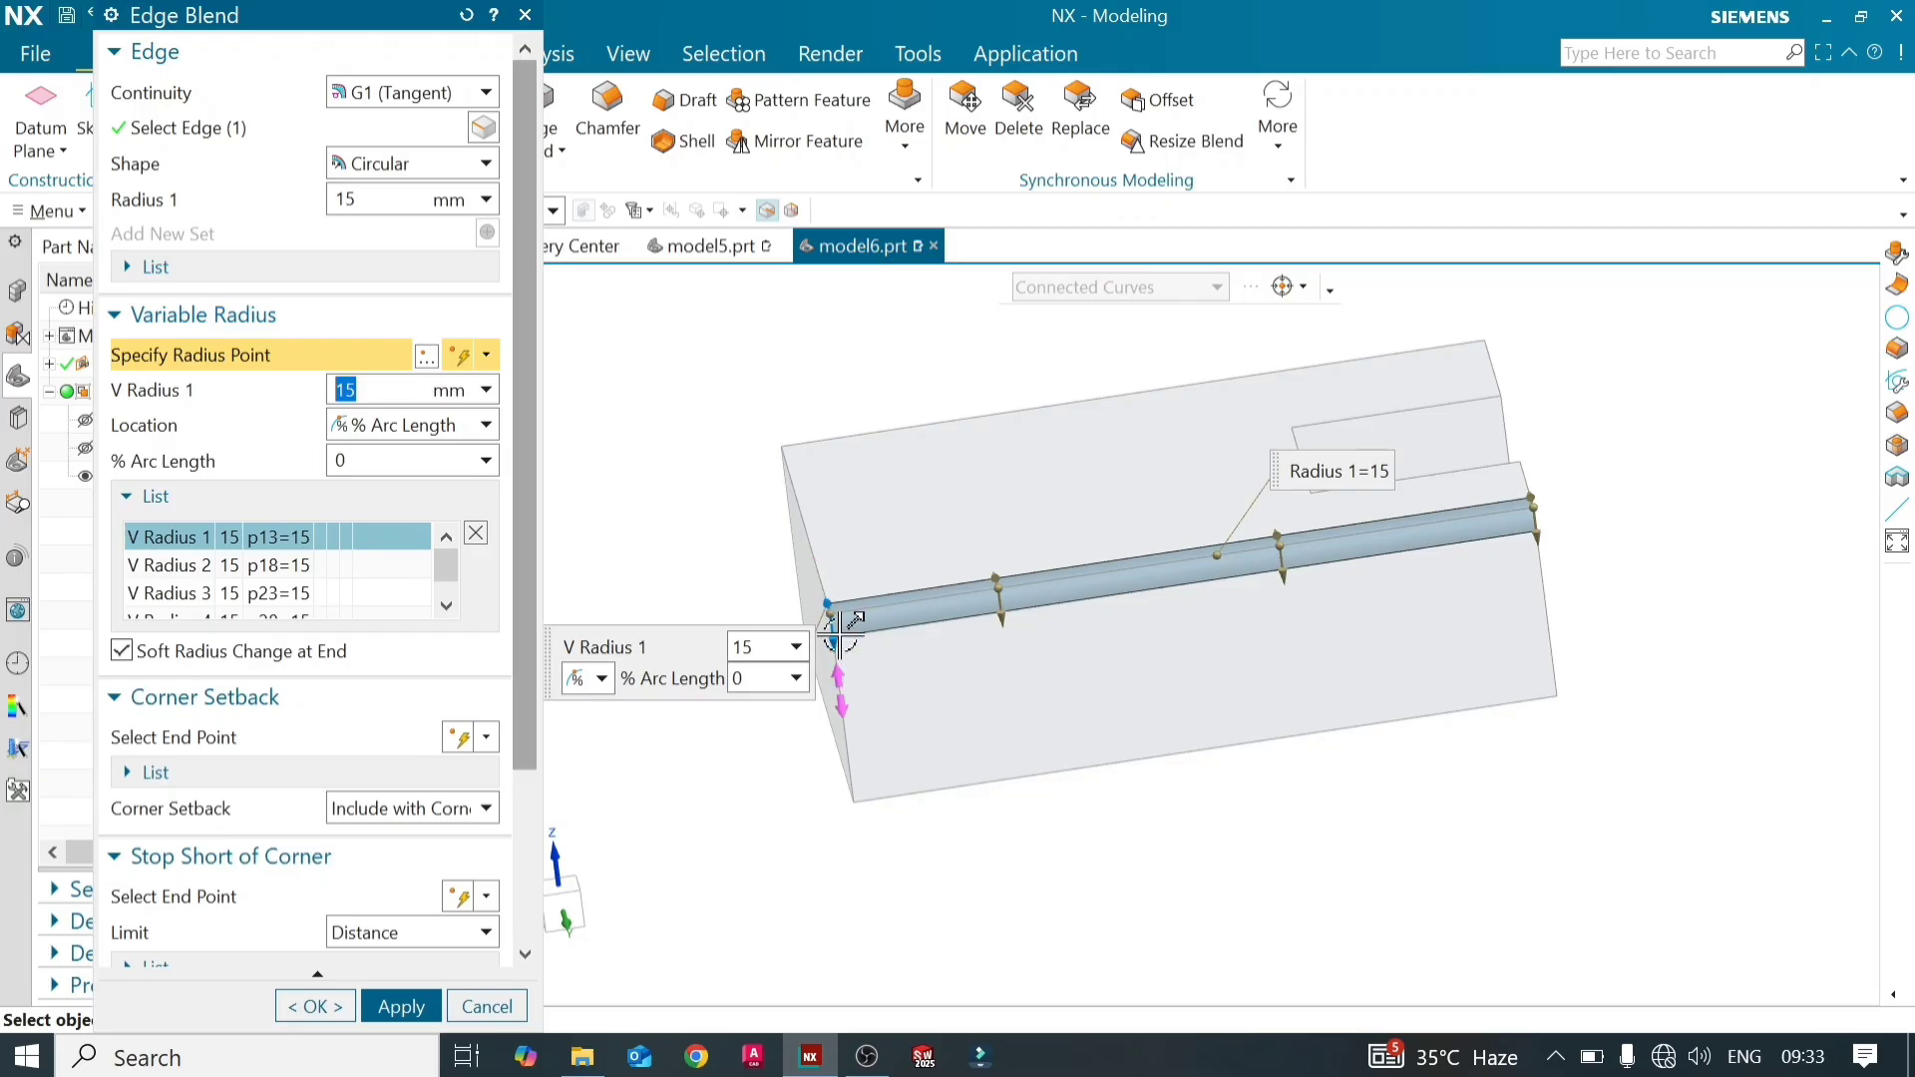
left_click_drag(838, 651, 840, 667)
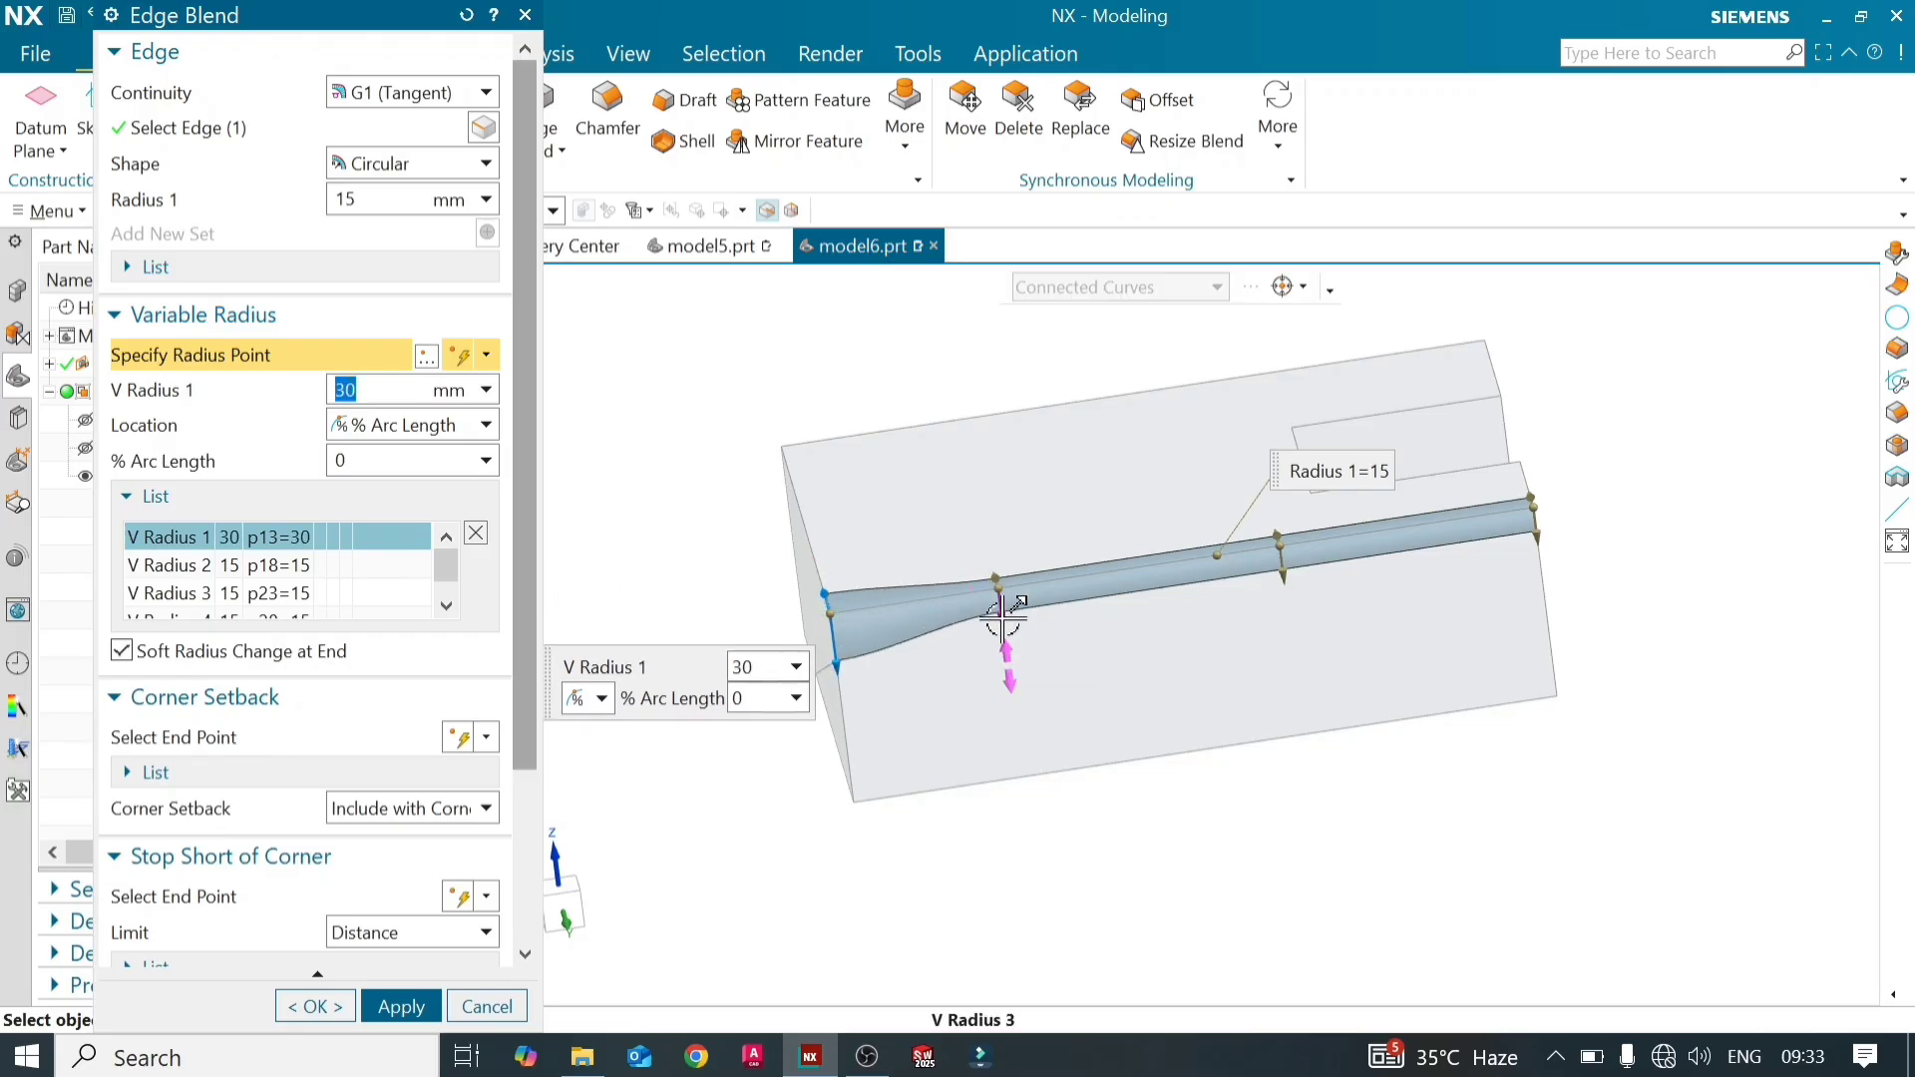
left_click_drag(1011, 631, 1002, 629)
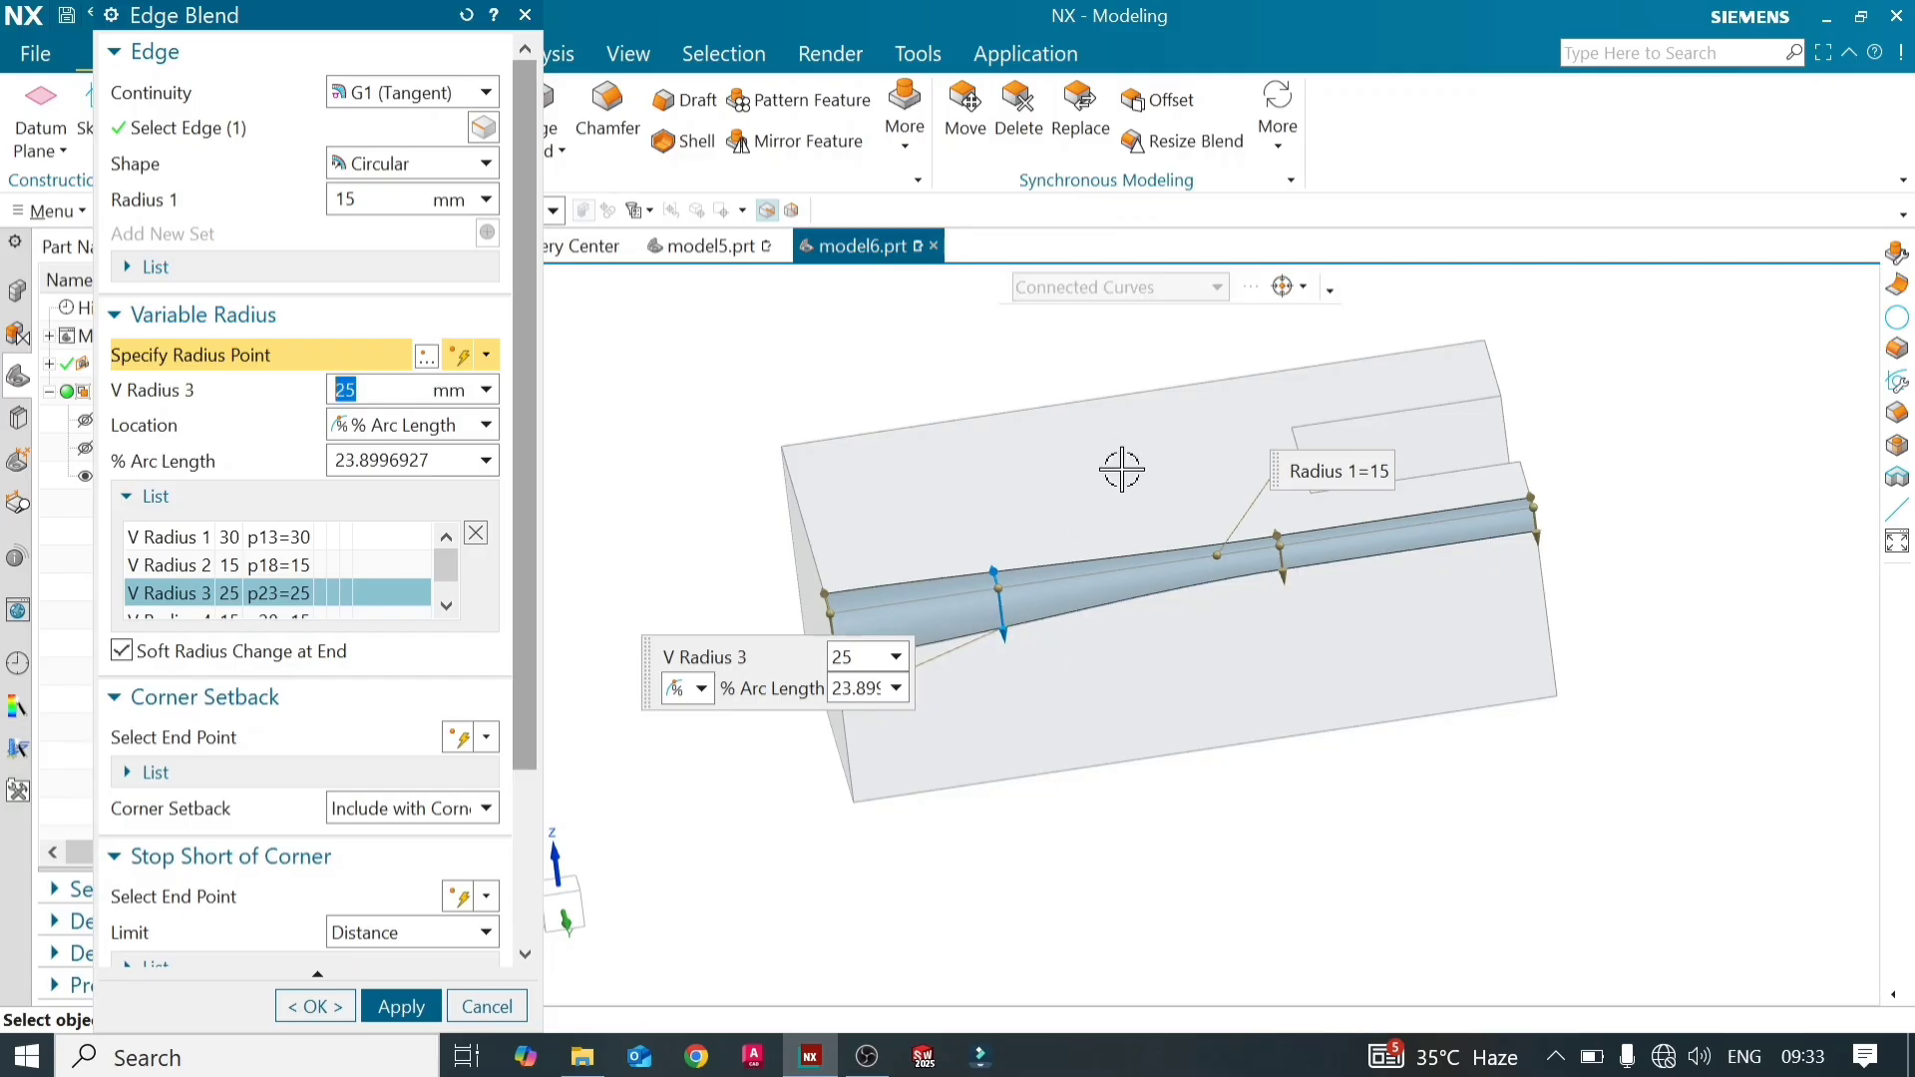
left_click(1277, 529)
mouse_move(1276, 523)
left_mouse_down()
mouse_move(1253, 500)
mouse_move(1253, 521)
left_mouse_up()
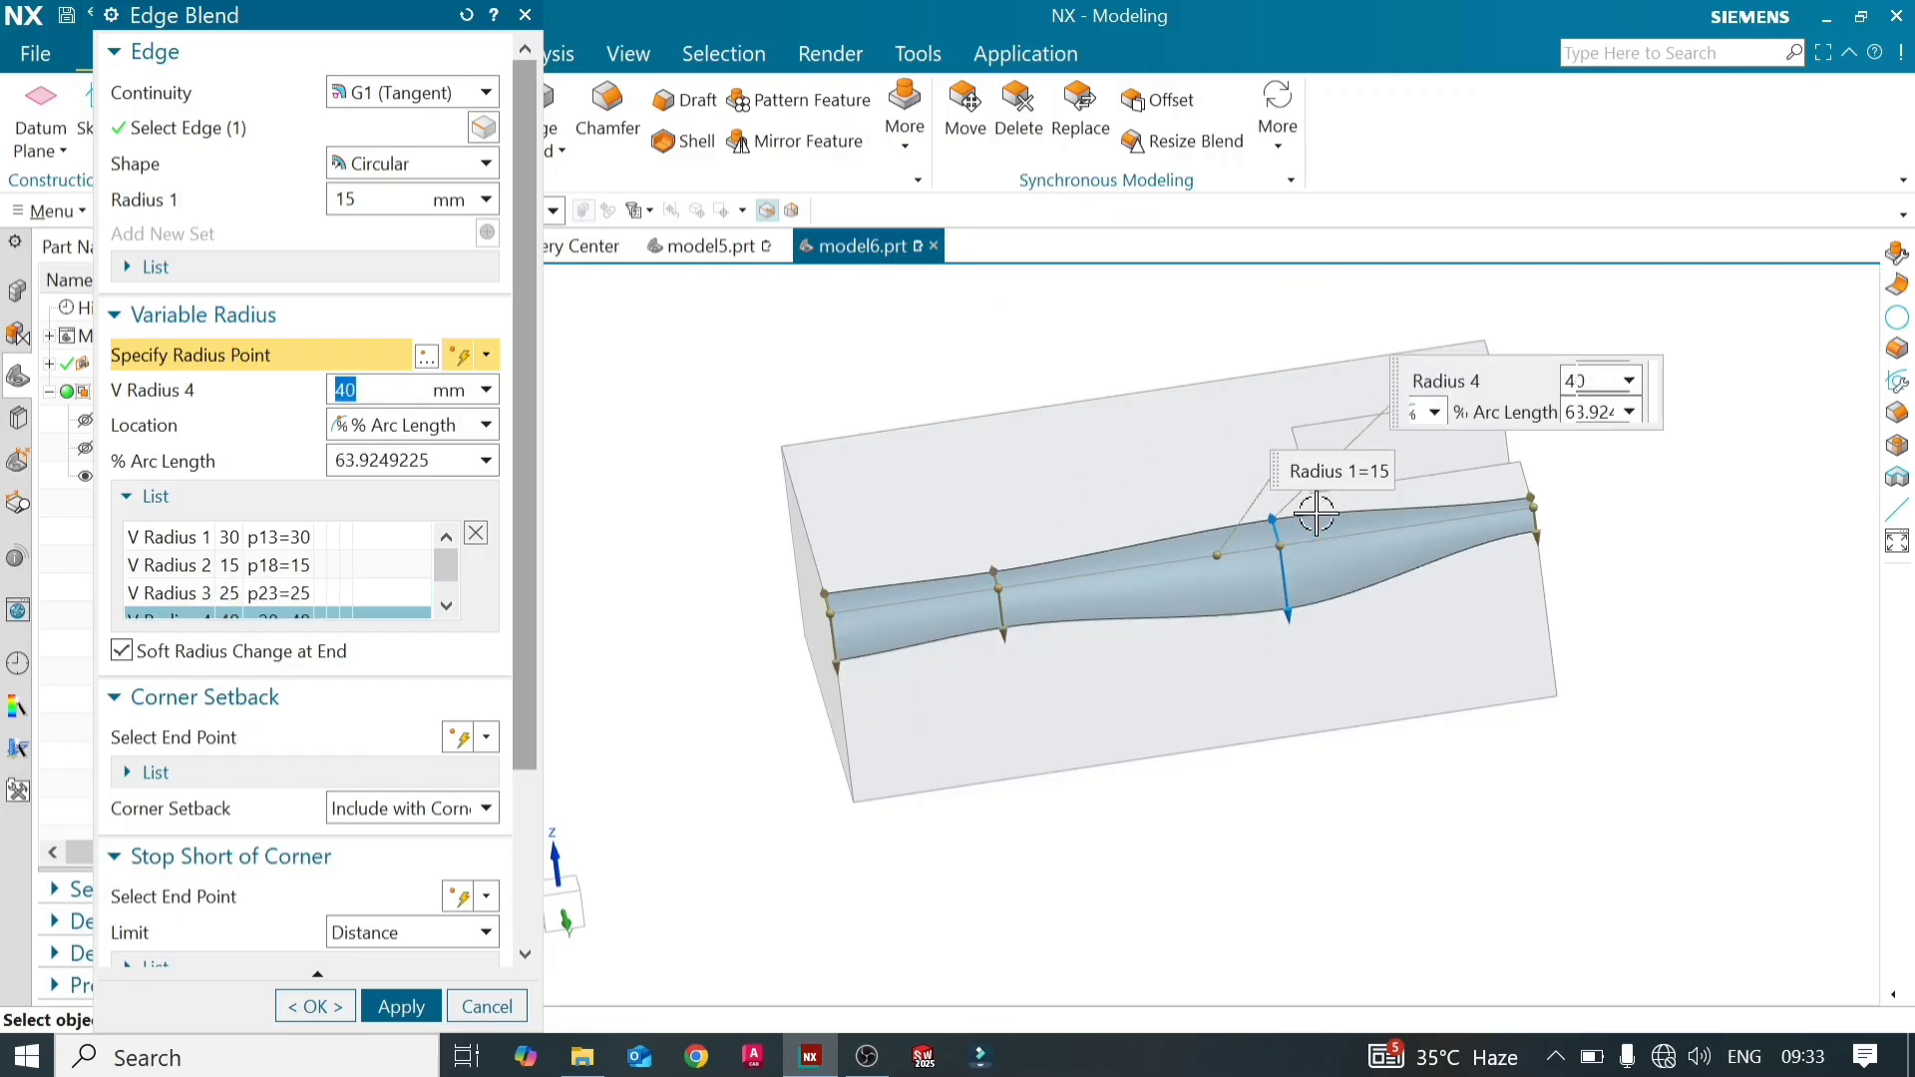
Try V Radius 2 at 25 mm on the edge's end point, and return it to 15 mm
left_click(1536, 558)
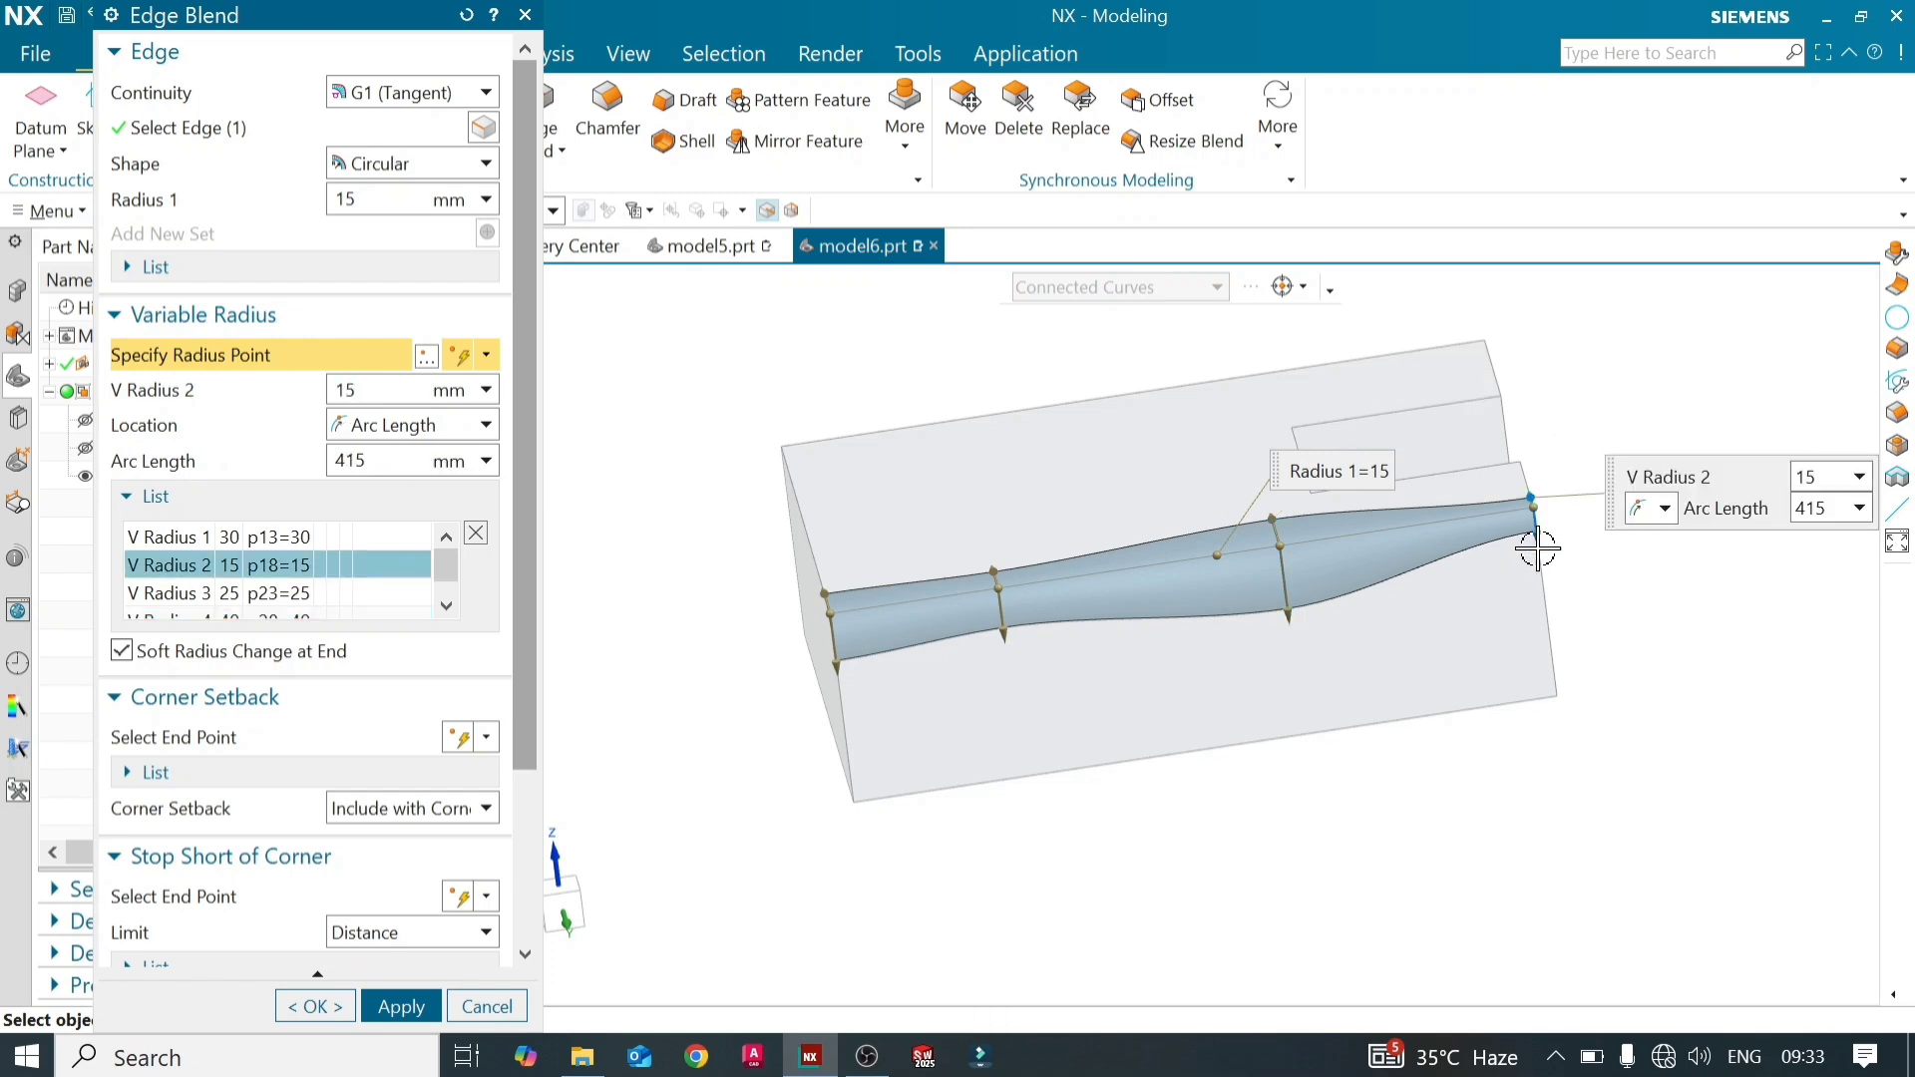
left_click_drag(1534, 539, 1538, 556)
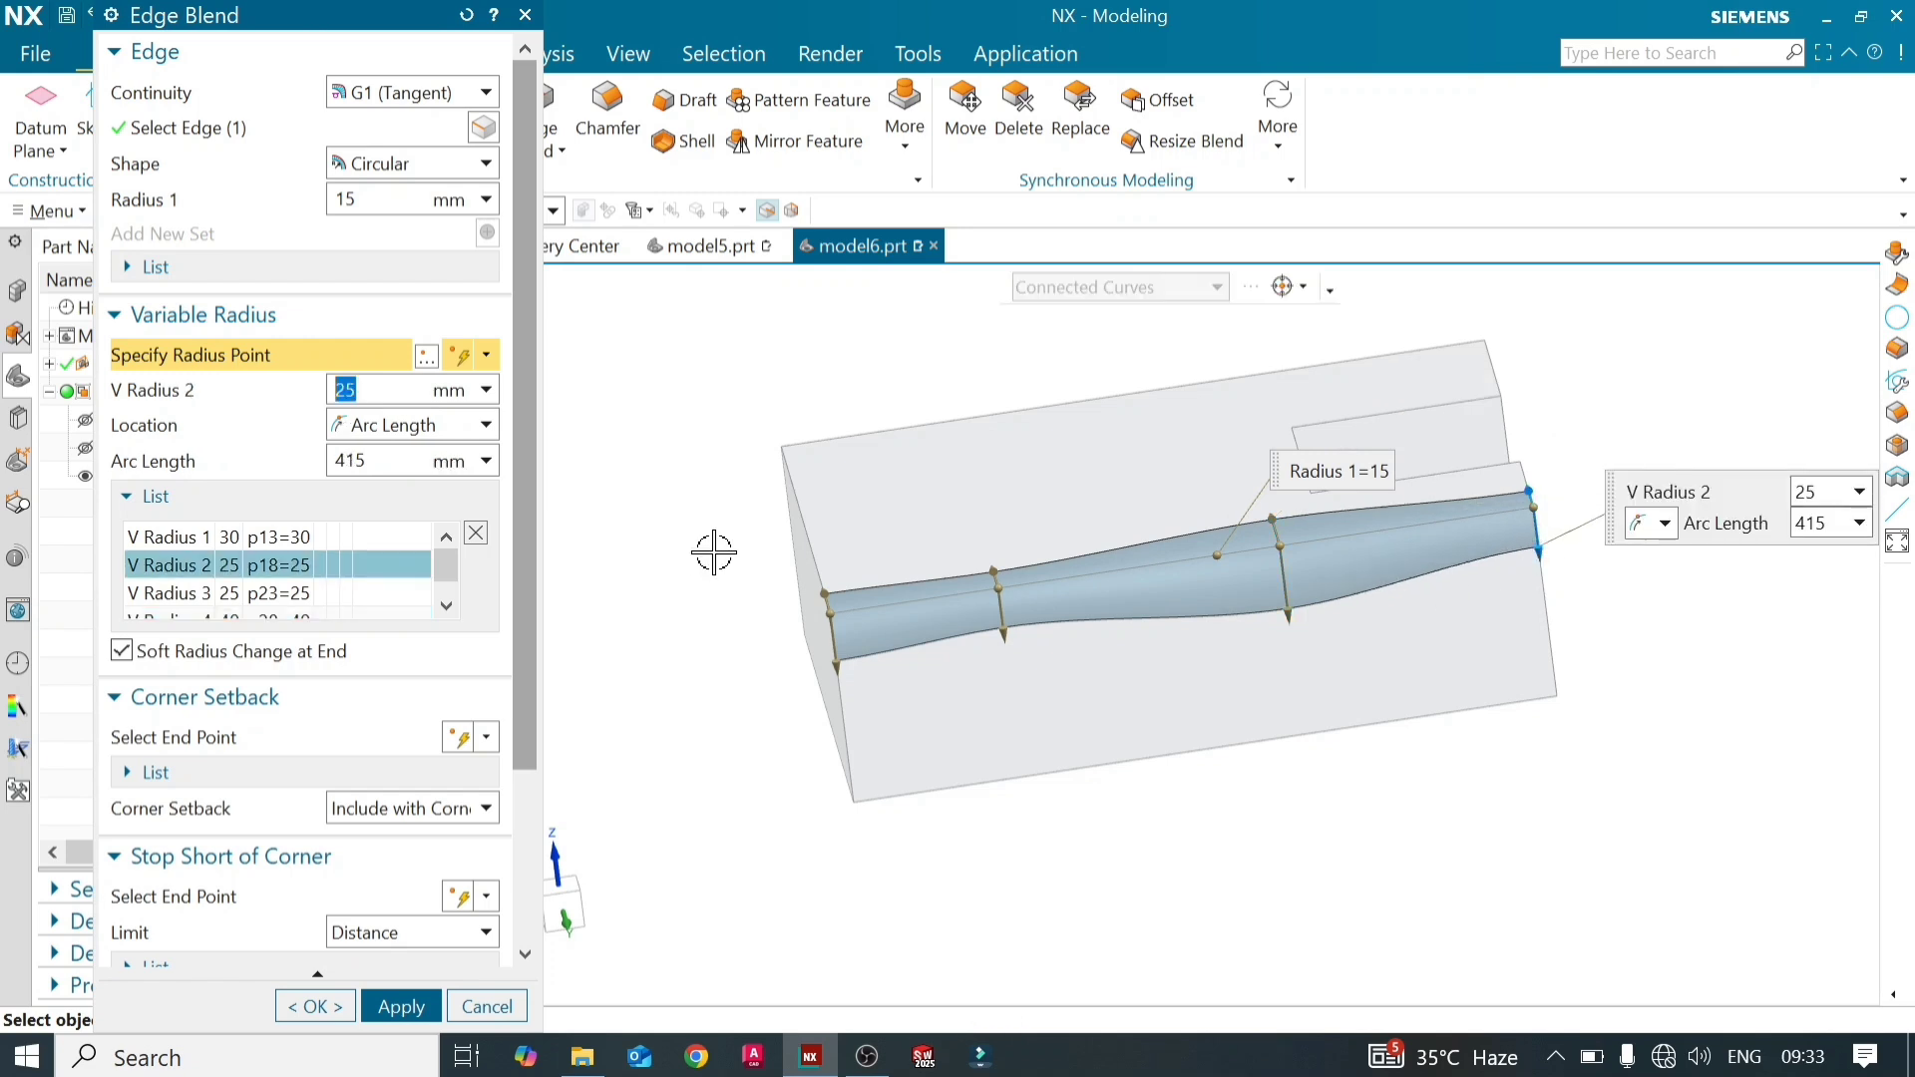
left_click_drag(1542, 554, 1532, 539)
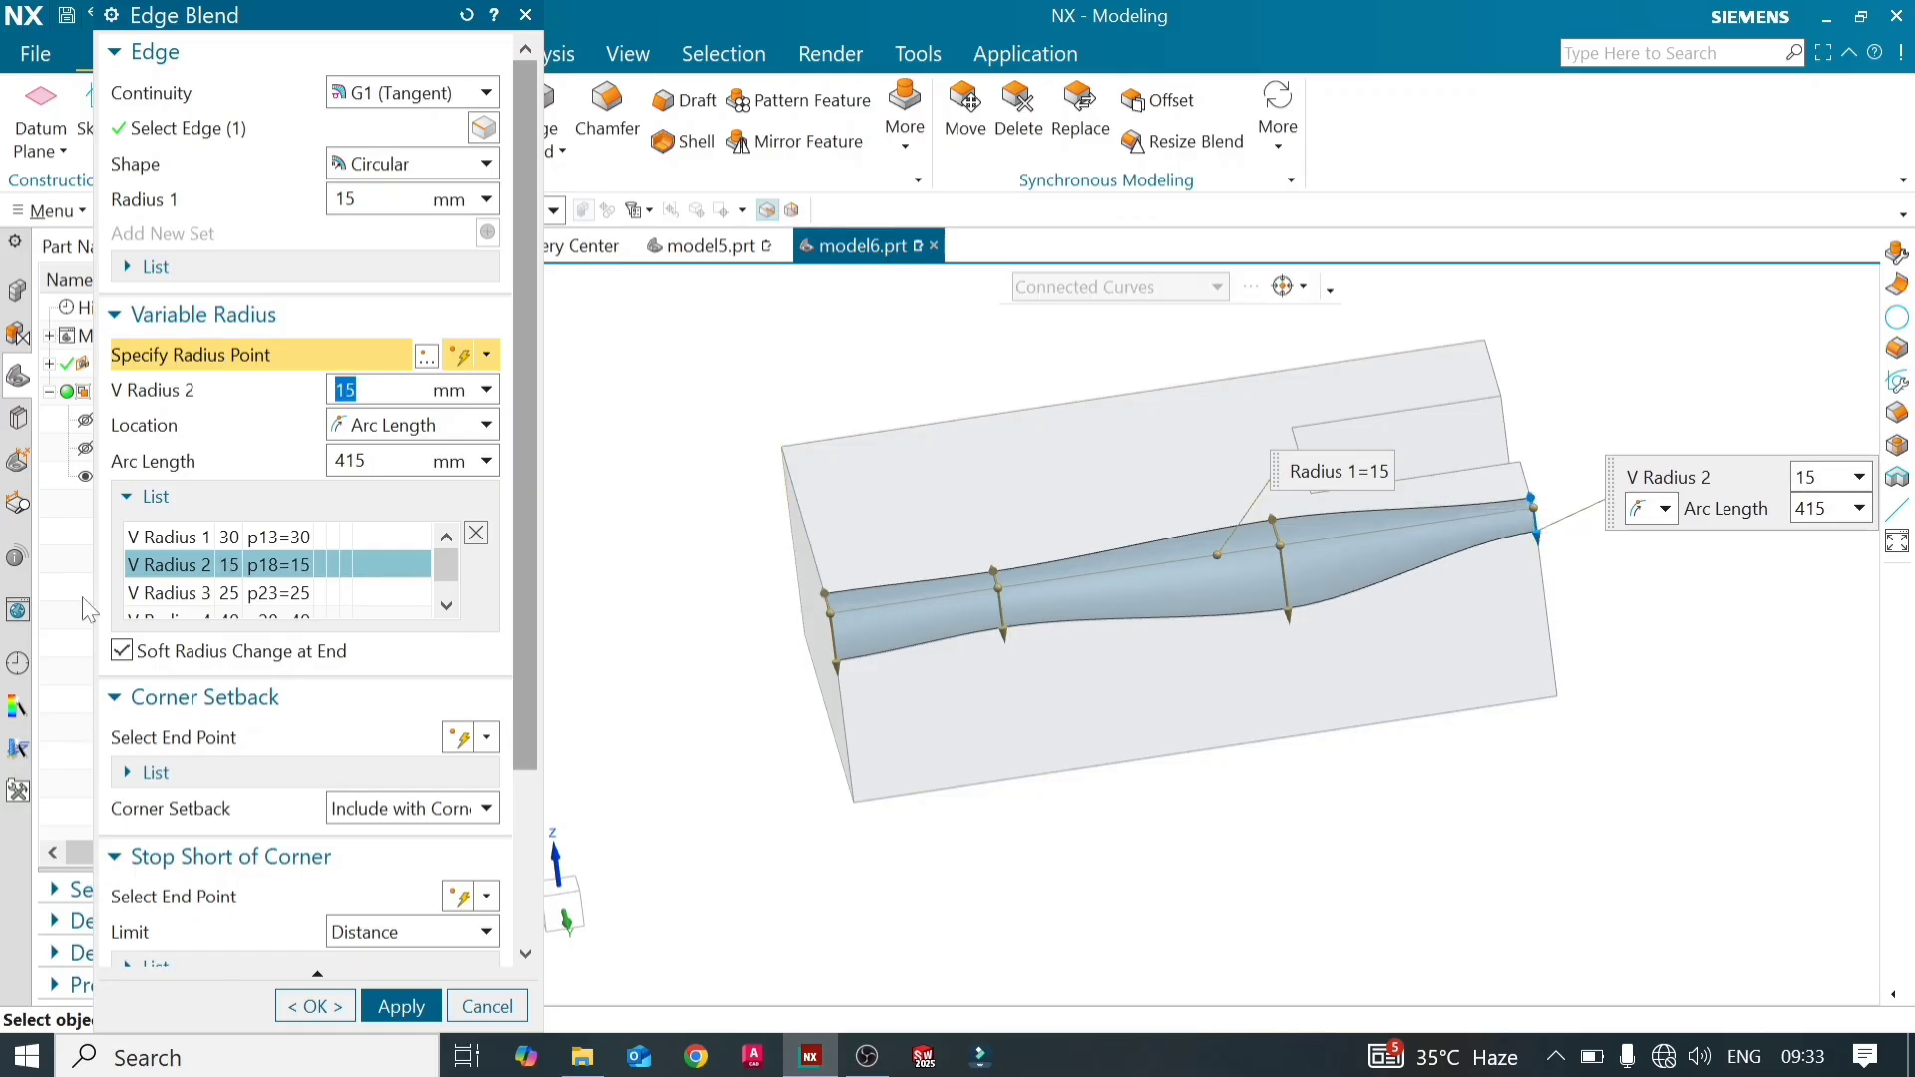
Review the radius and location of each of the four points in the variable radius list
left_click(319, 536)
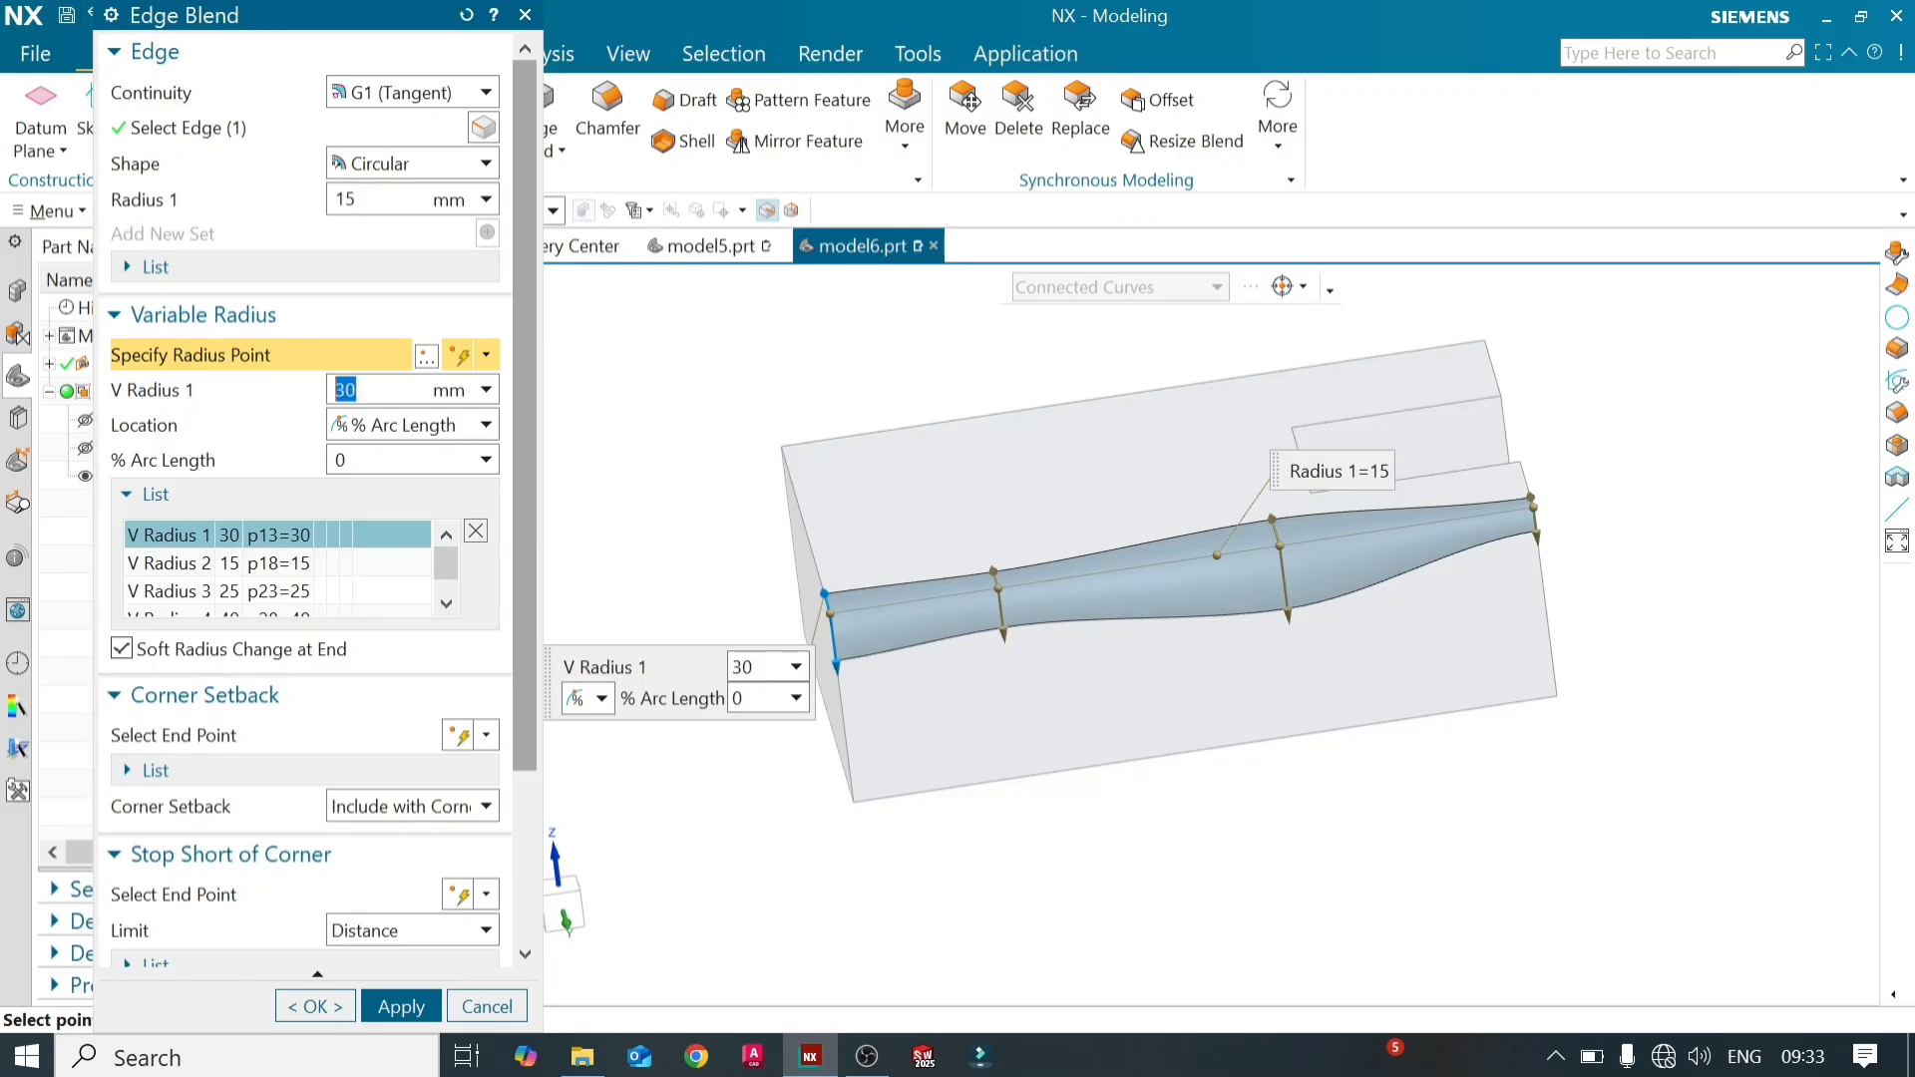
left_click(322, 564)
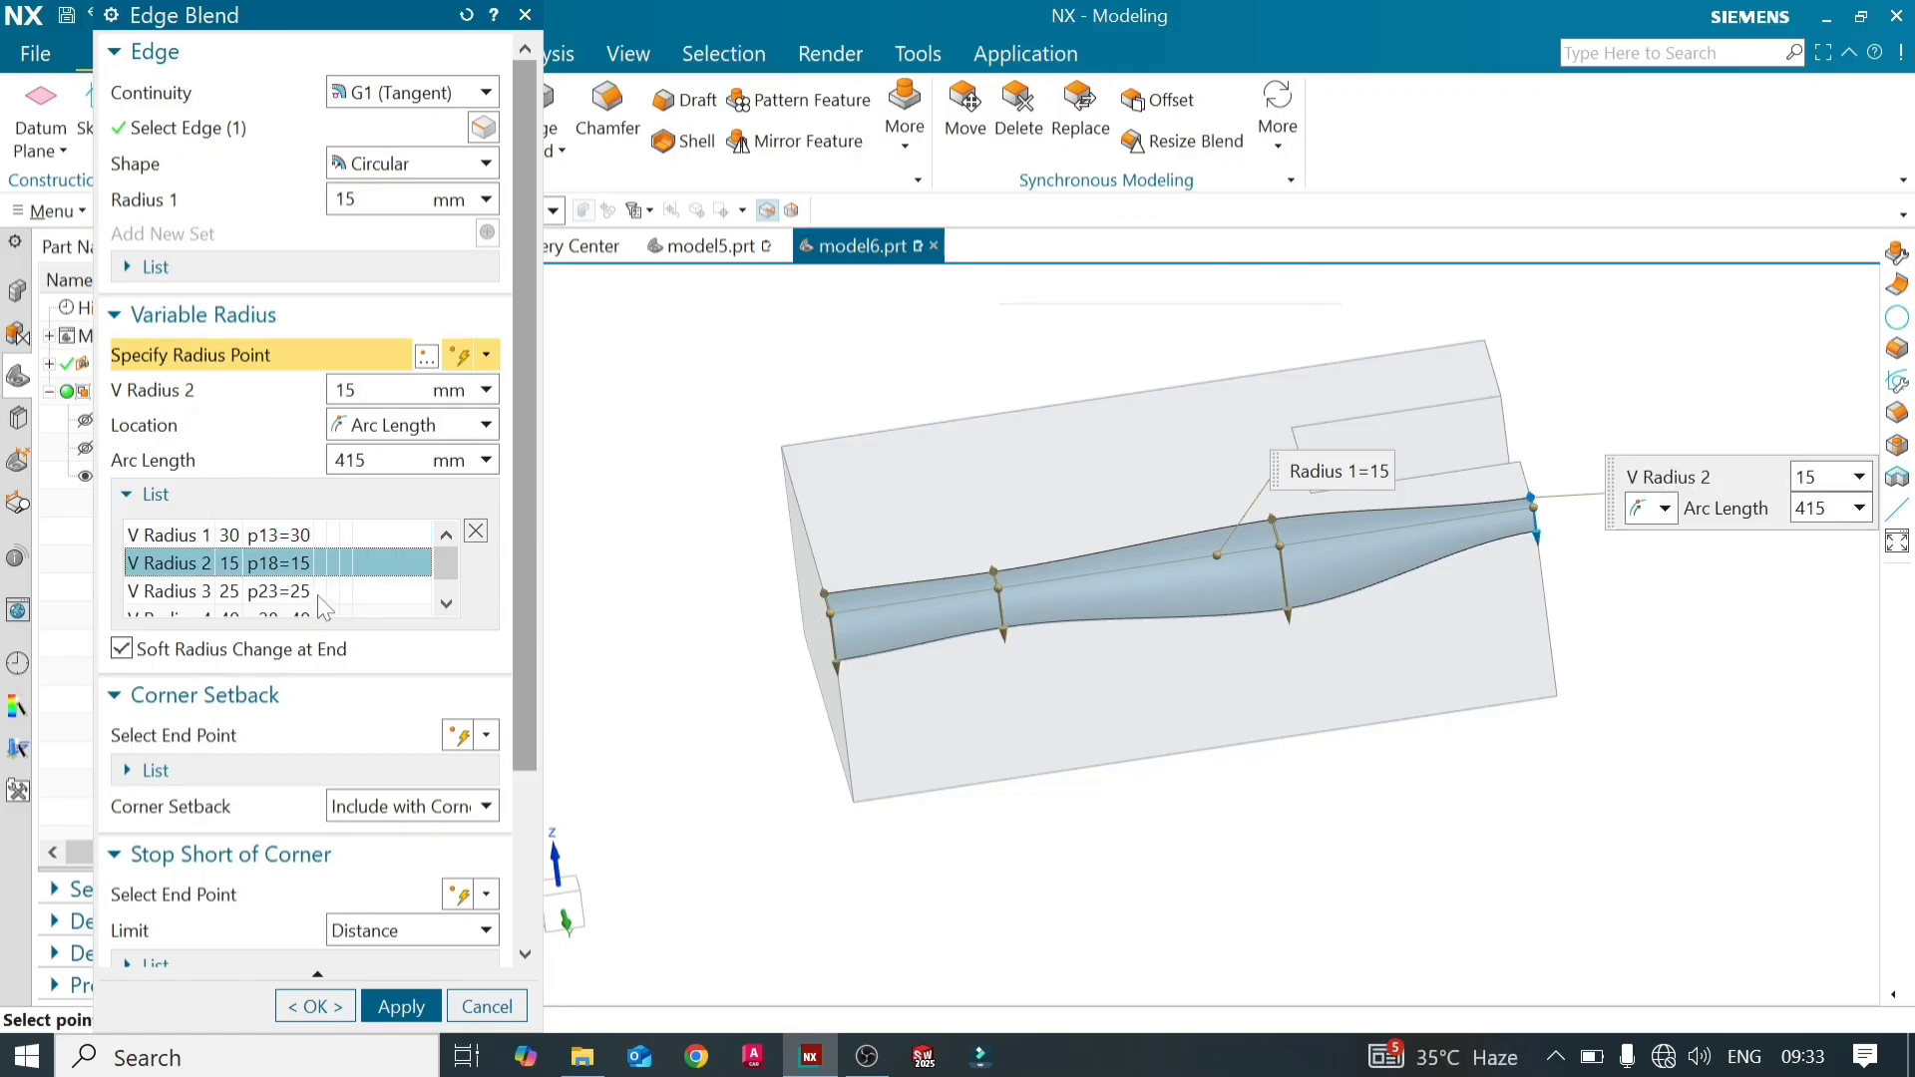
left_click(311, 589)
scroll(320, 577, "down", 3)
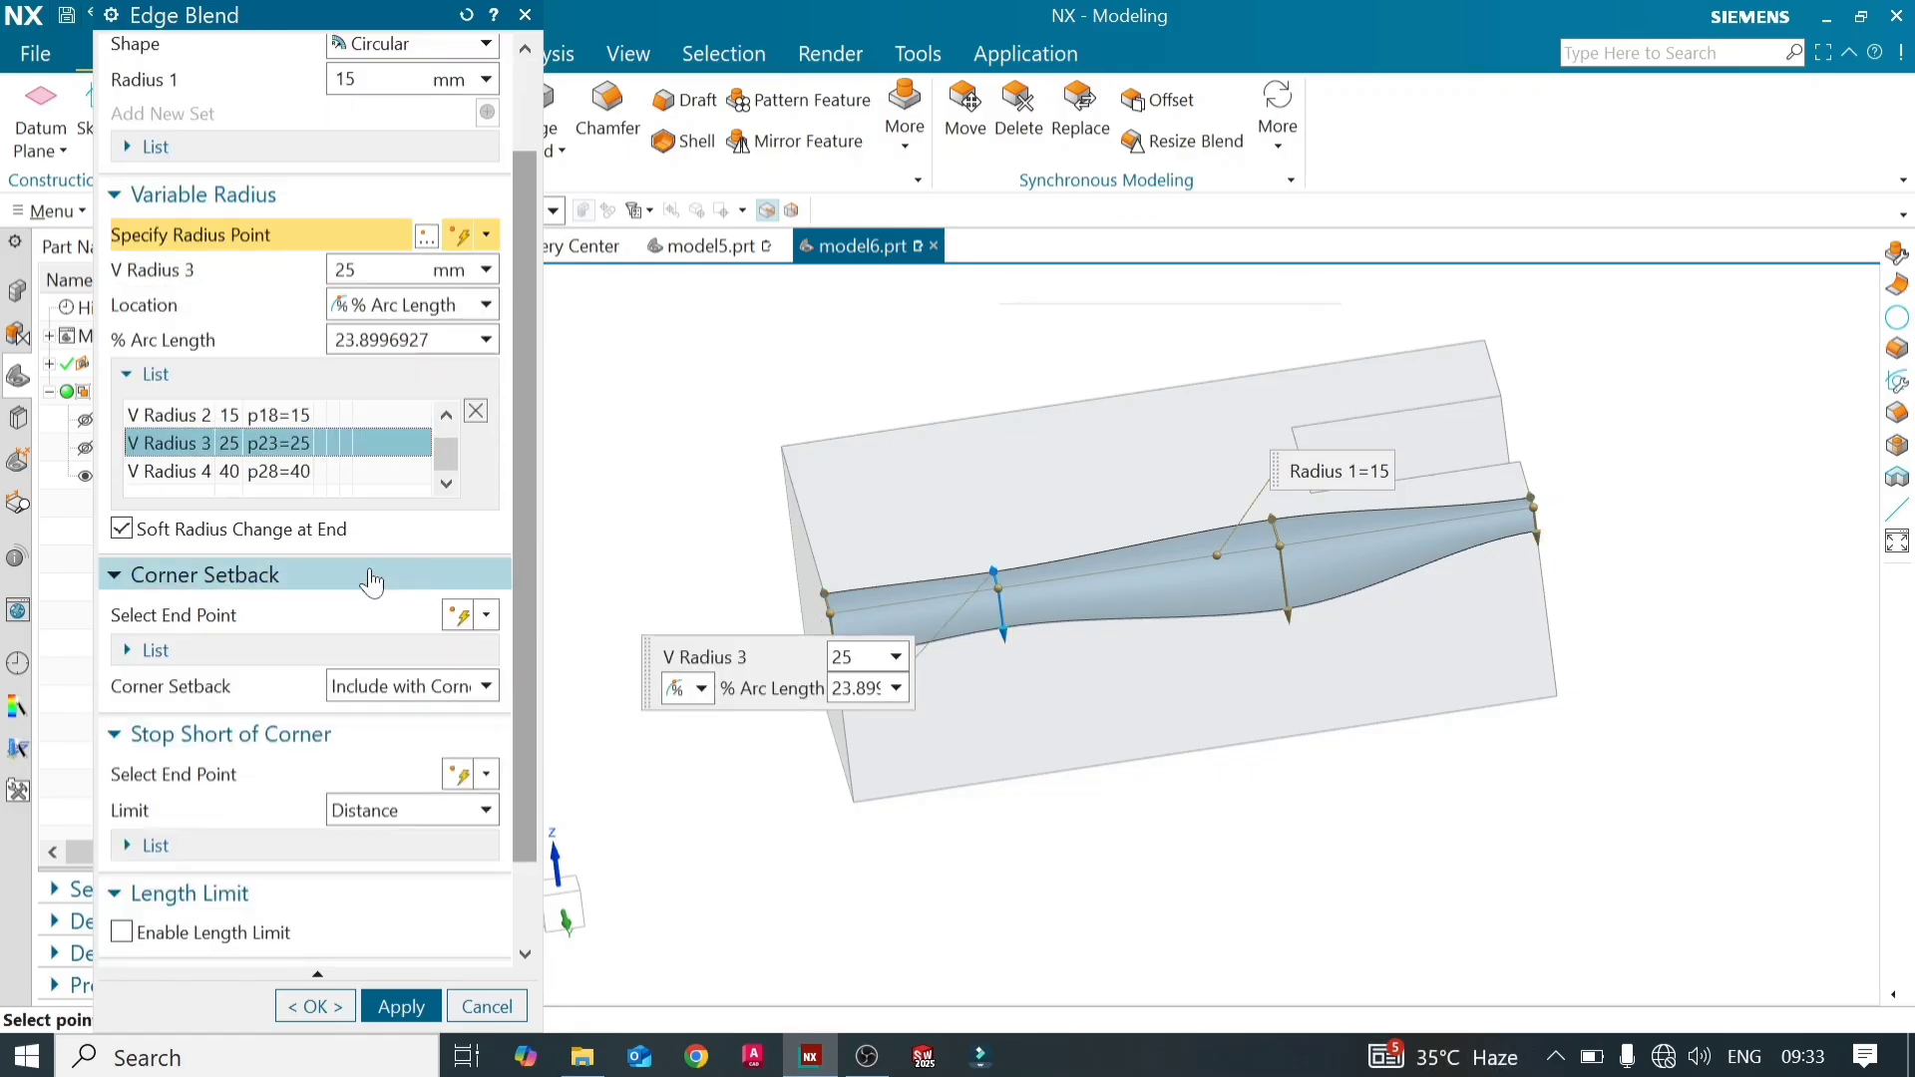
left_click(327, 472)
scroll(325, 471, "up", 3)
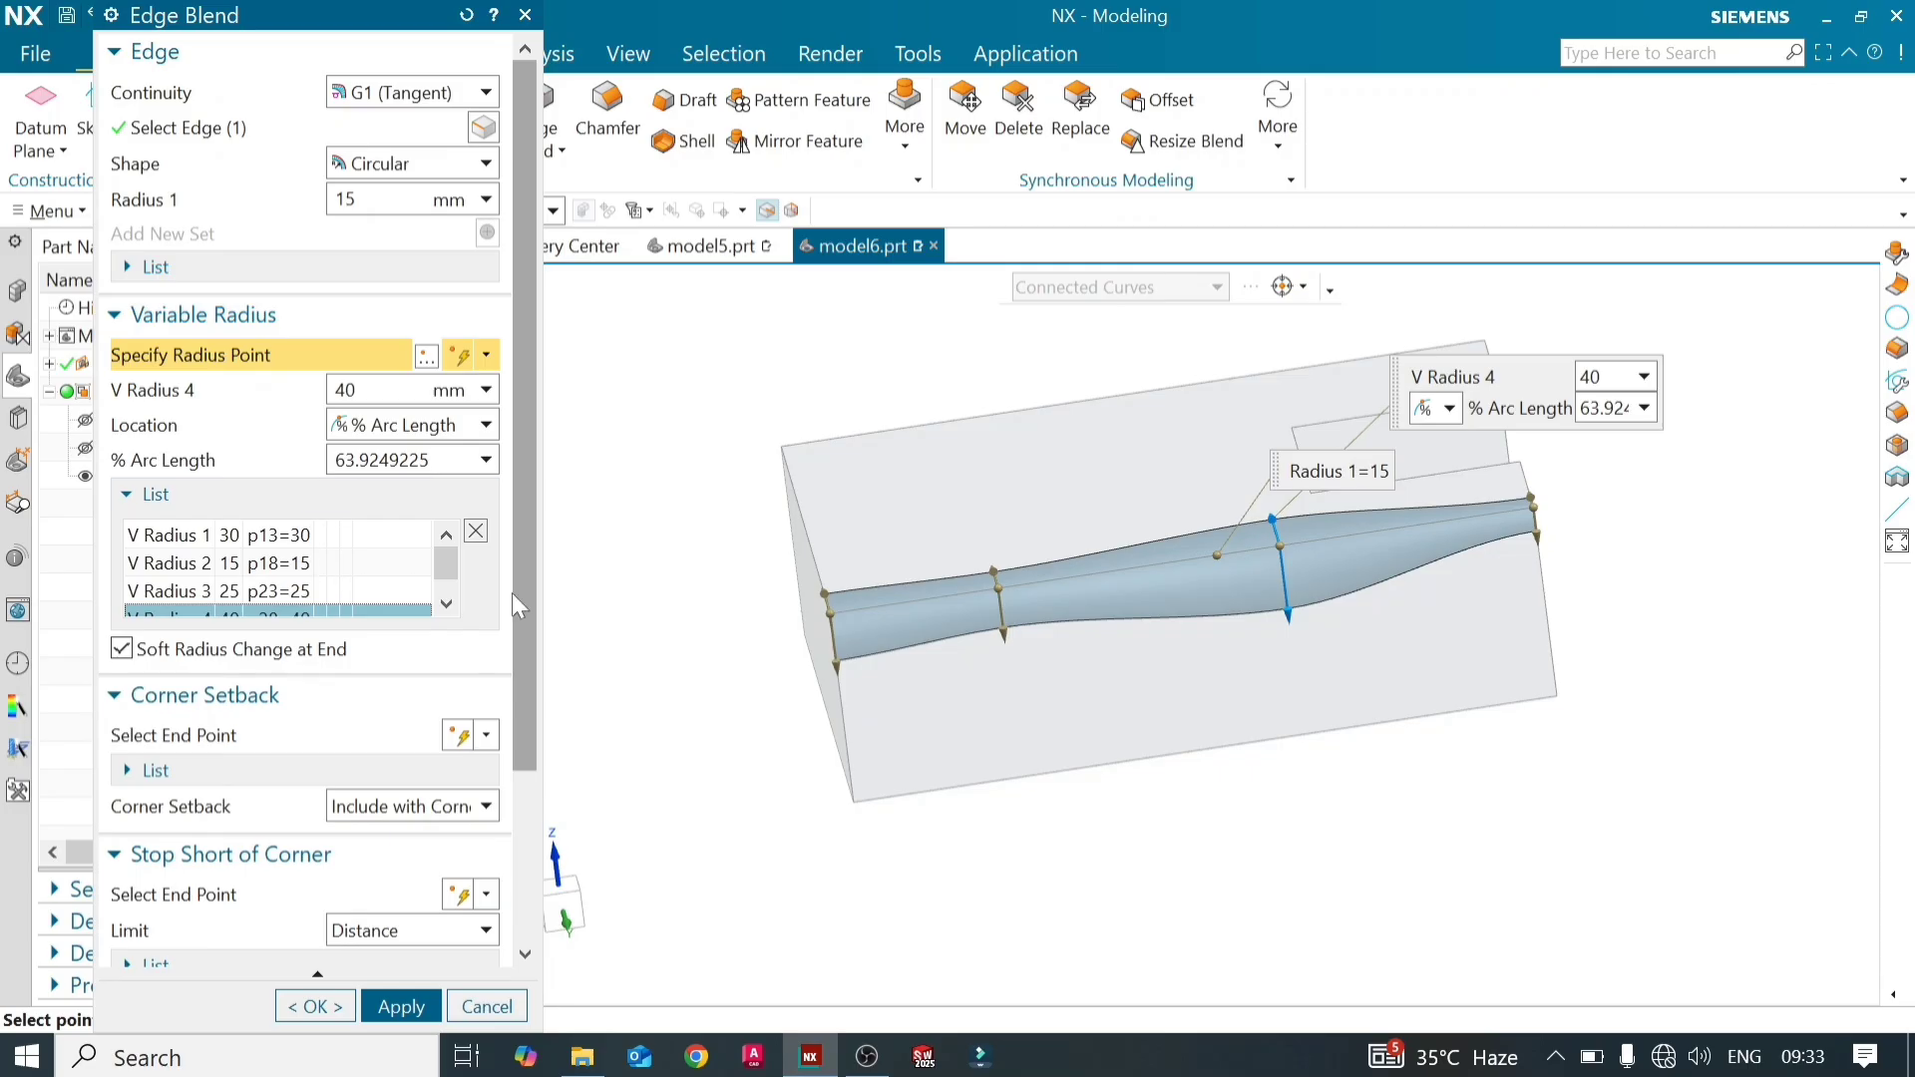
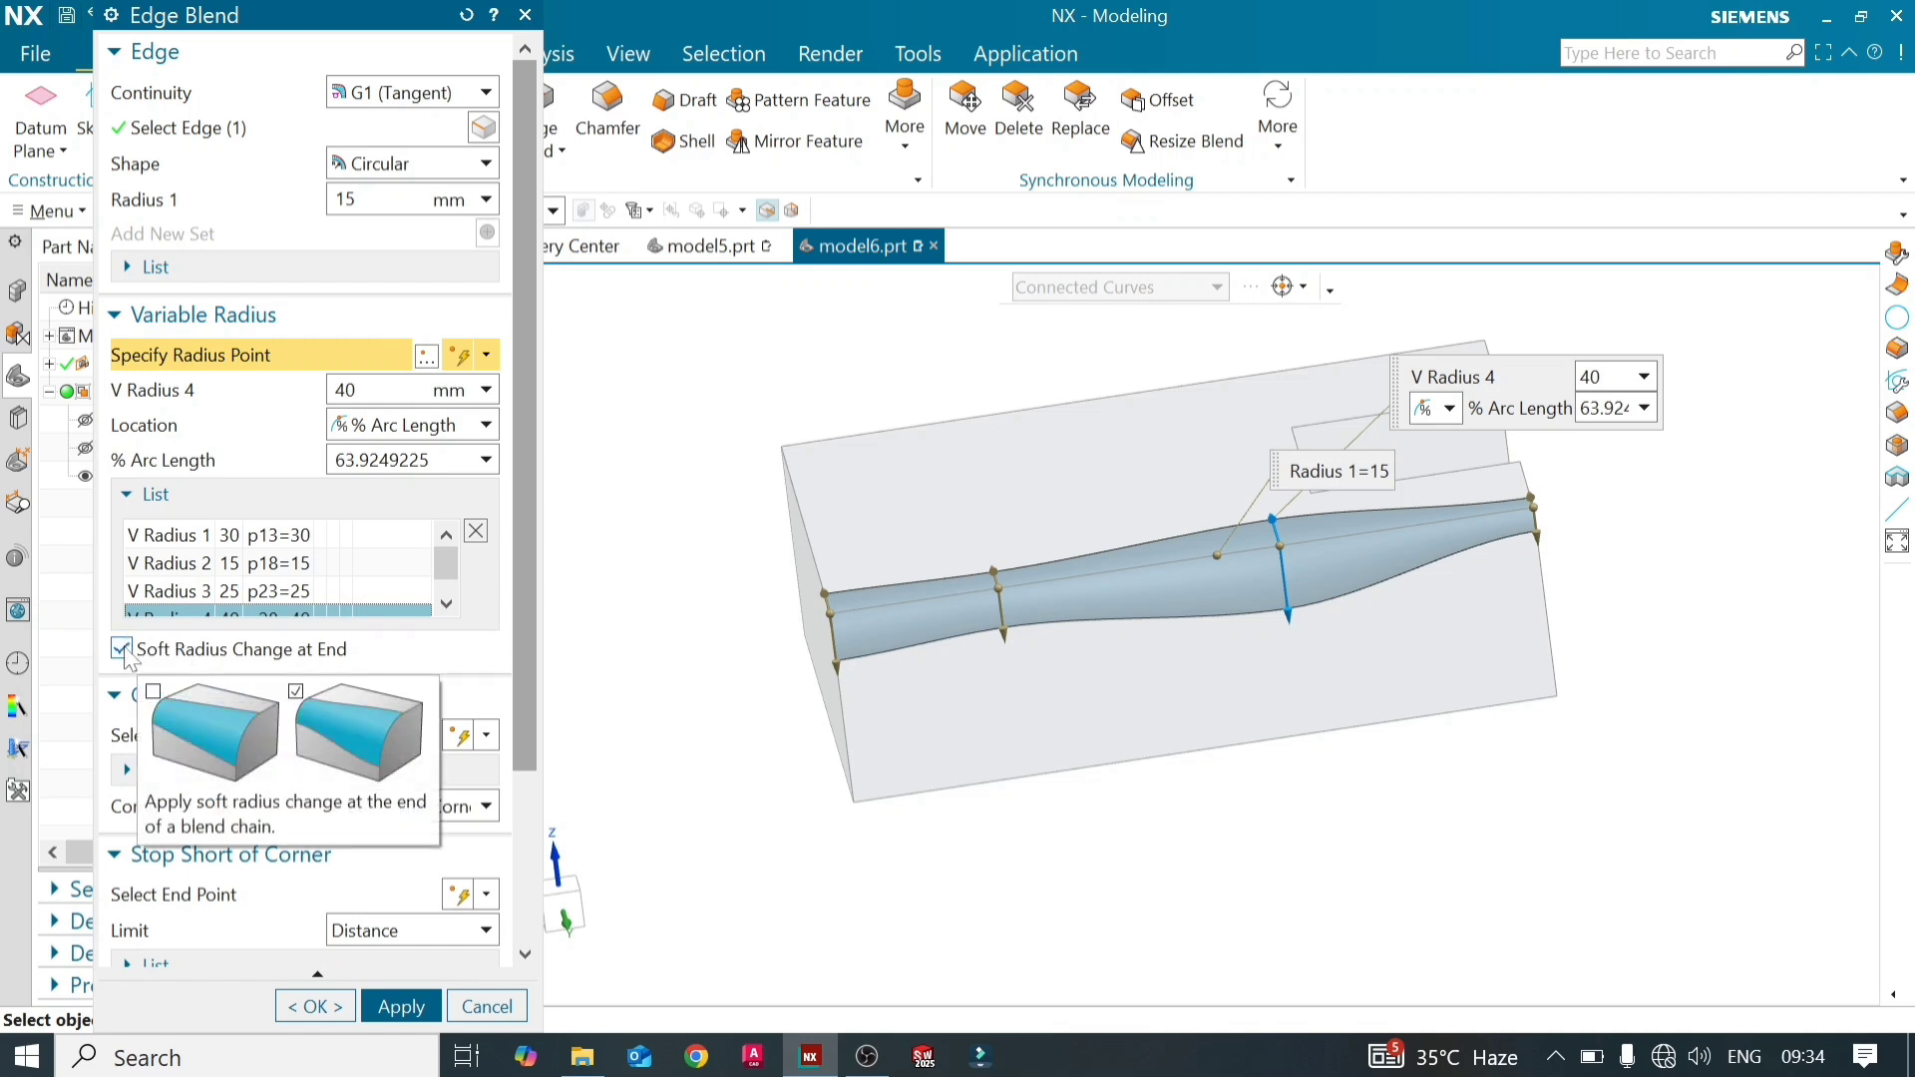
Try the variable radius blend without Soft Radius Change at End, and re-enable the option
left_click(122, 650)
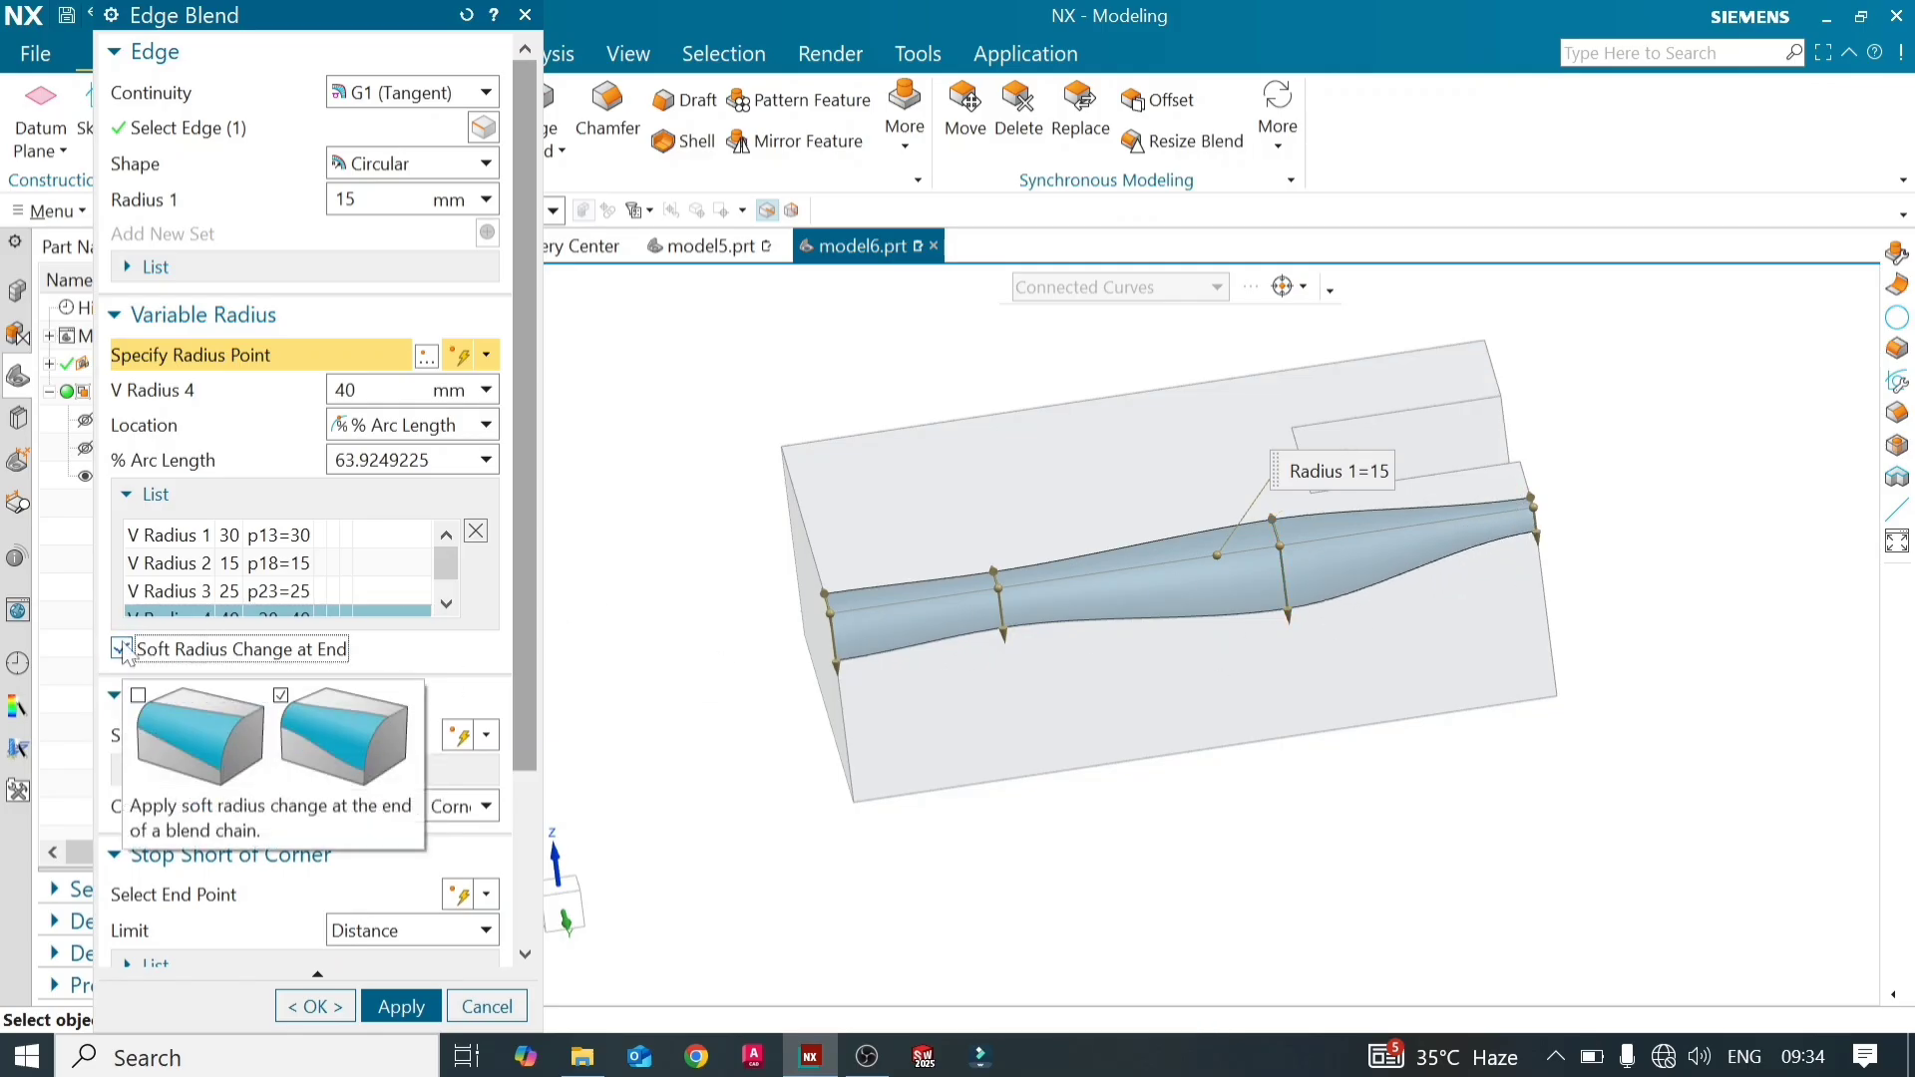
left_click(124, 650)
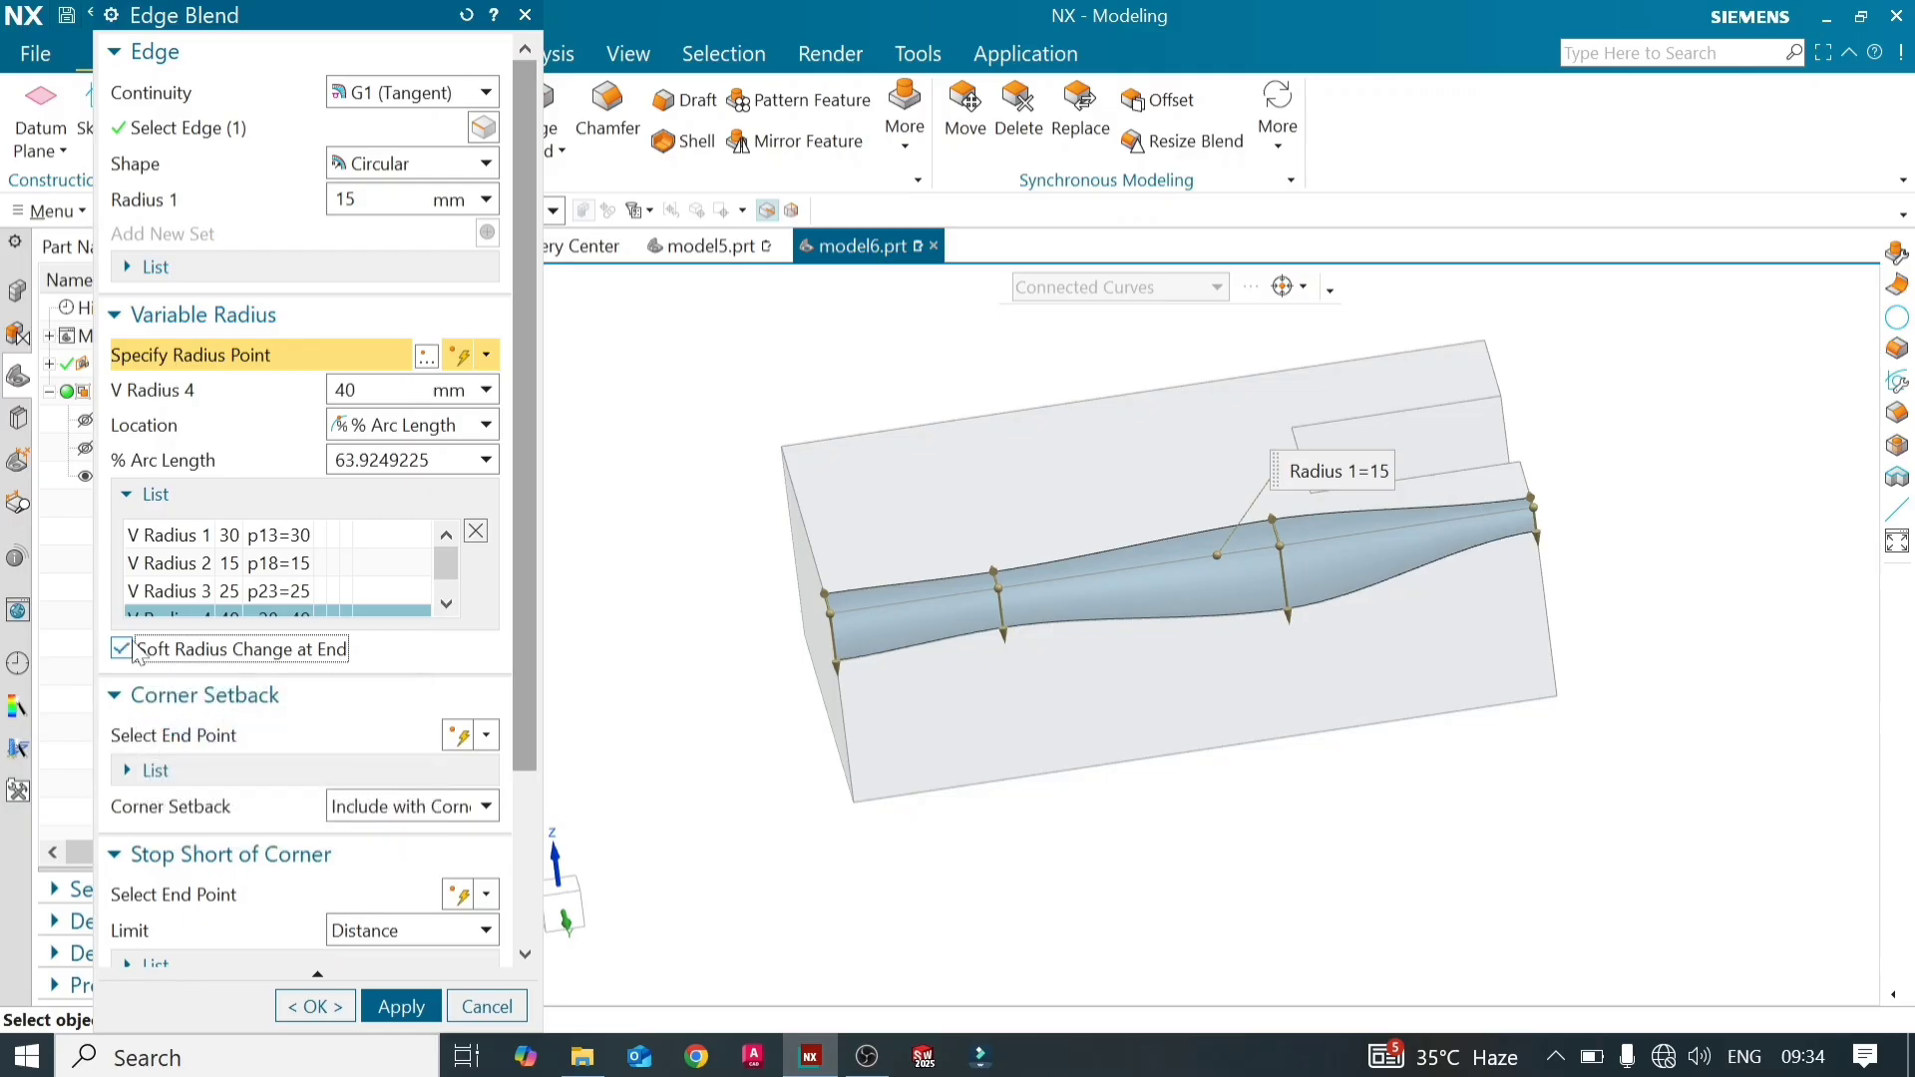
left_click(138, 652)
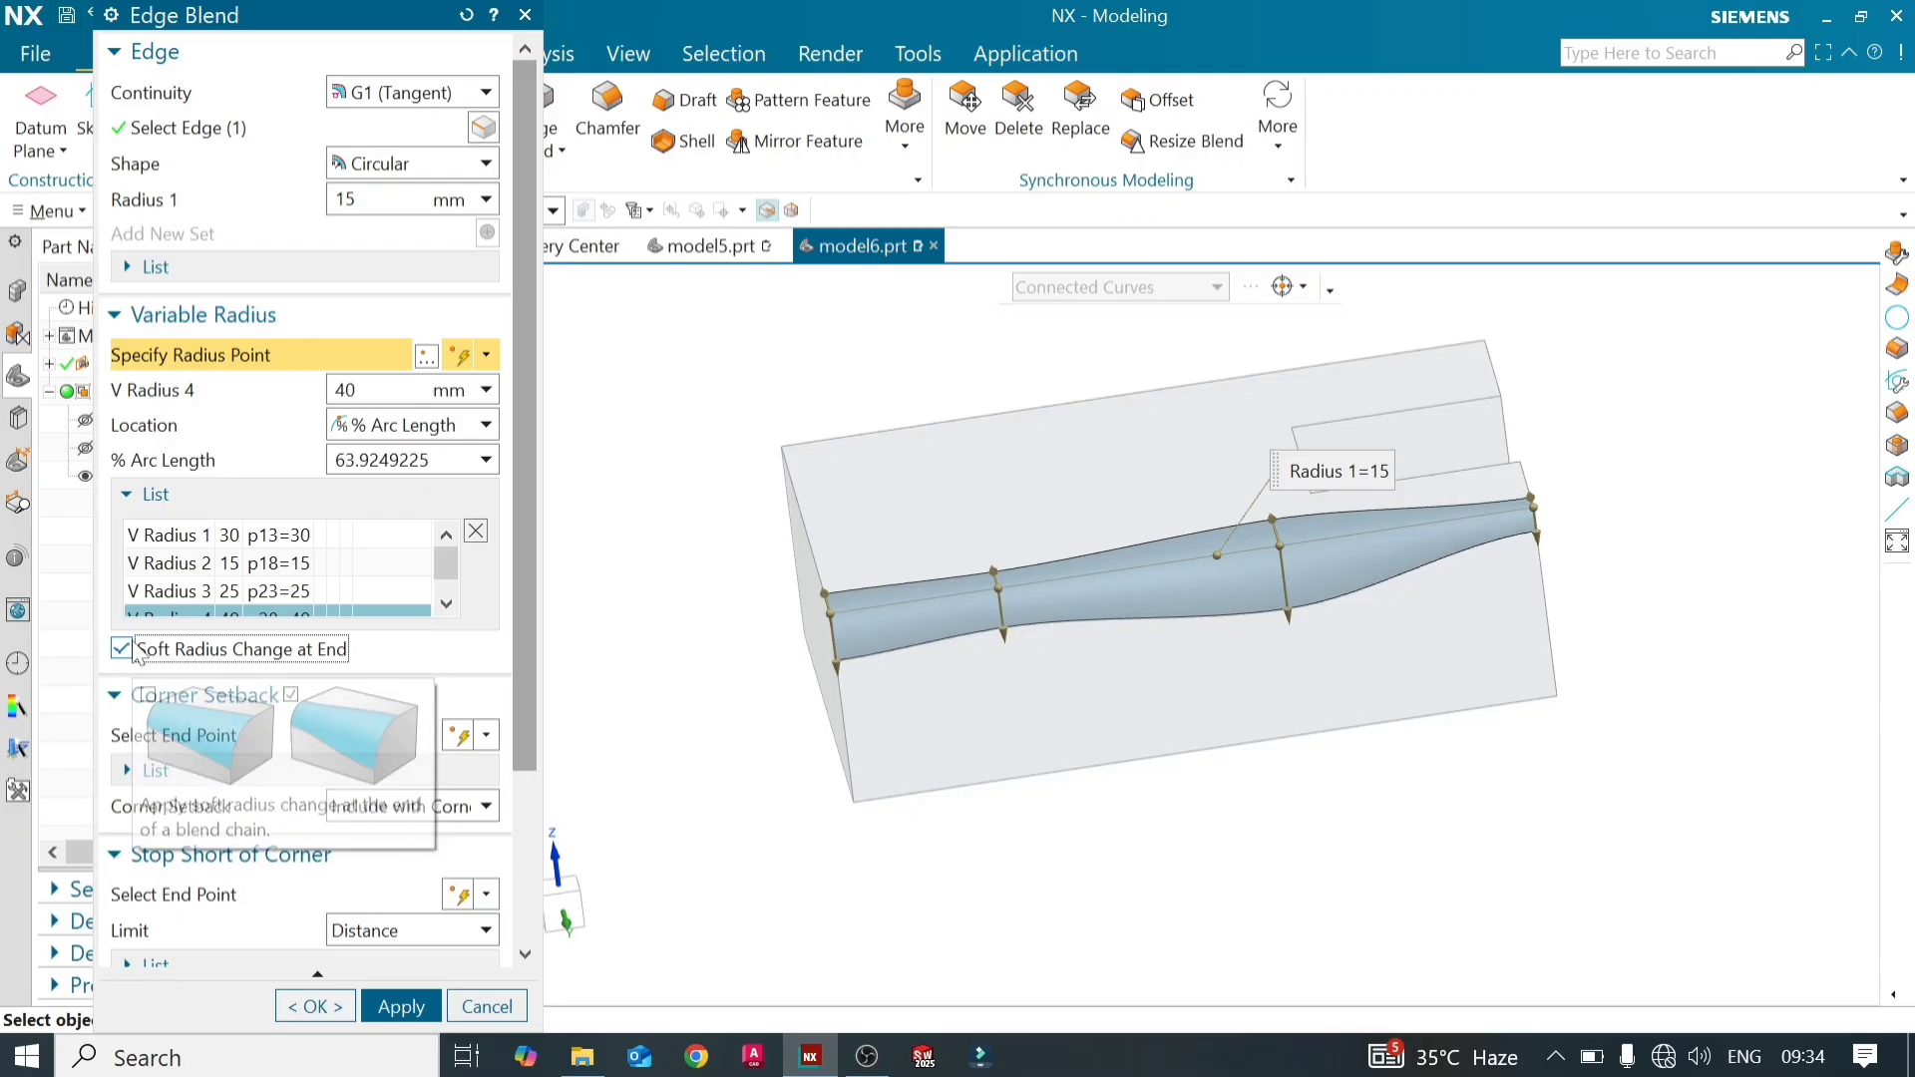
left_click(139, 654)
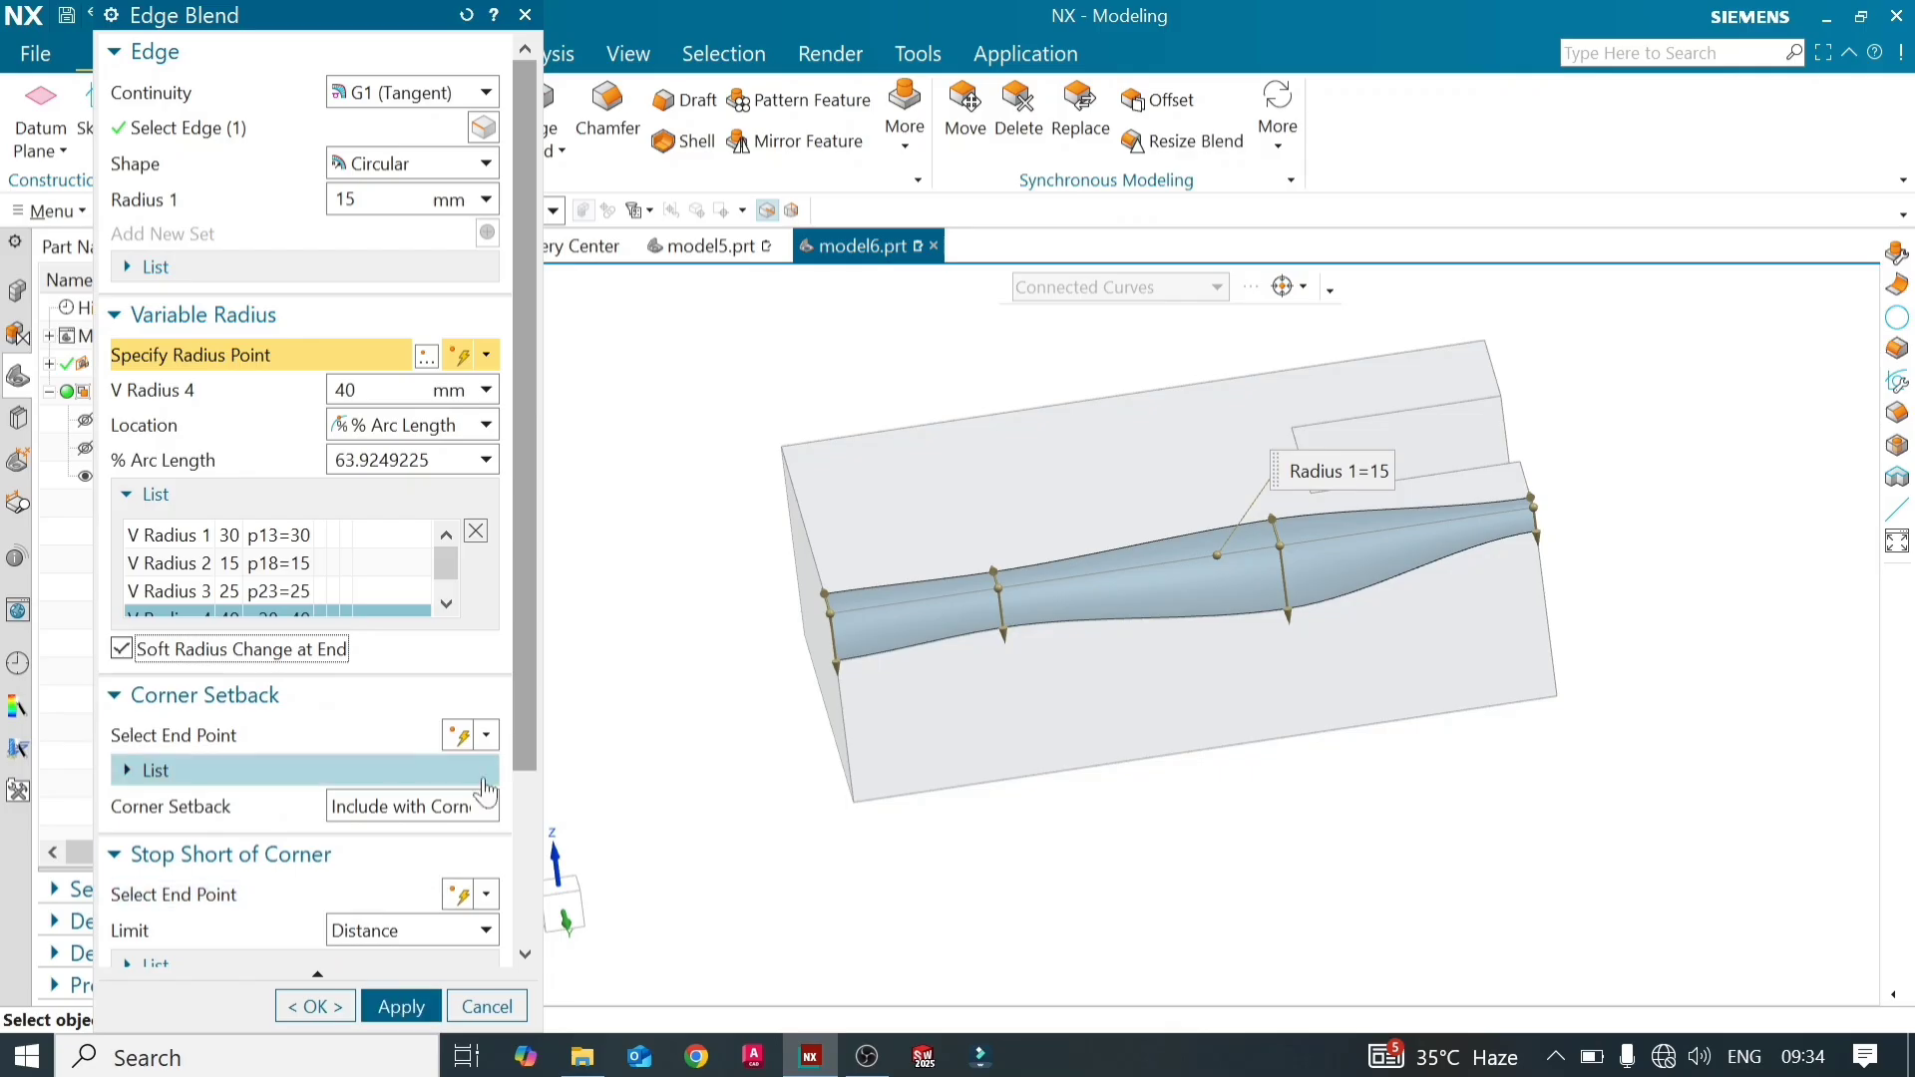
Show the variable radius blend's result, inspect it from several angles, and return to the preview
left_click_drag(516, 728, 516, 920)
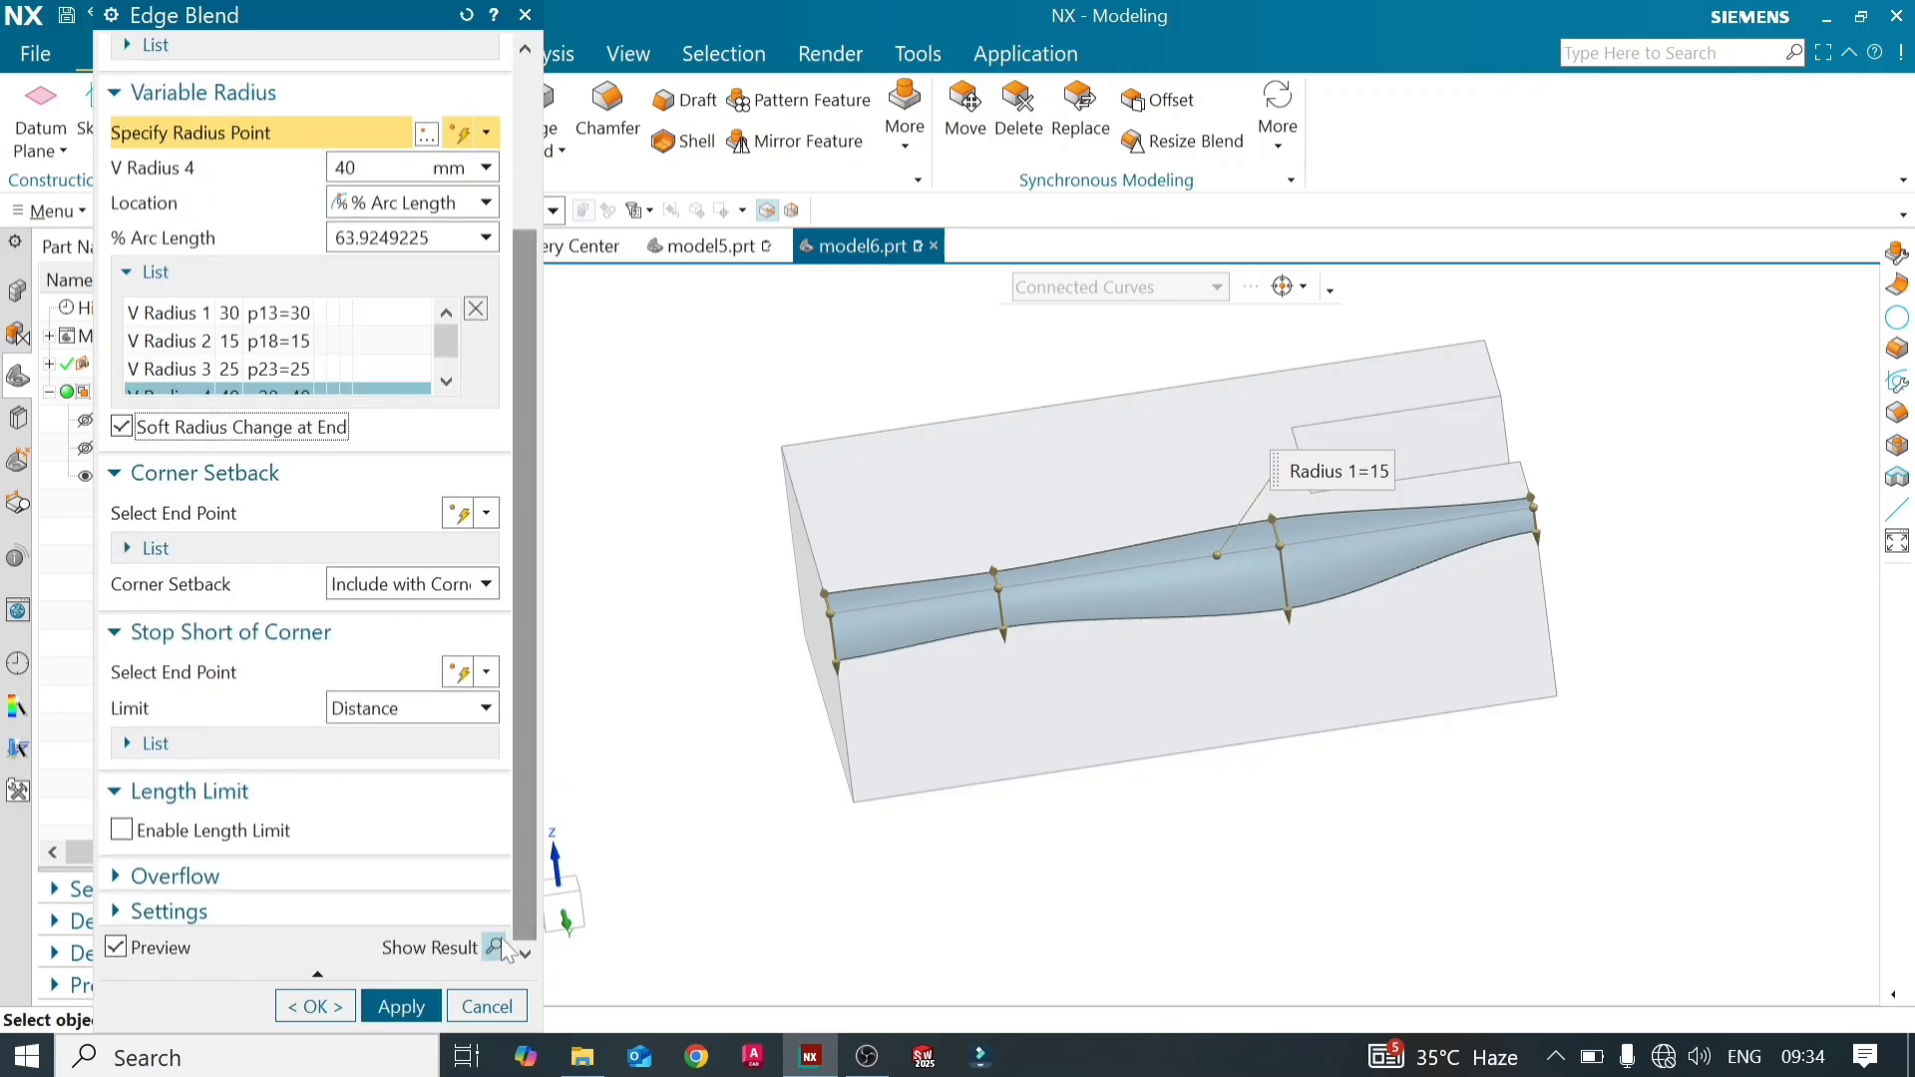
left_click(494, 948)
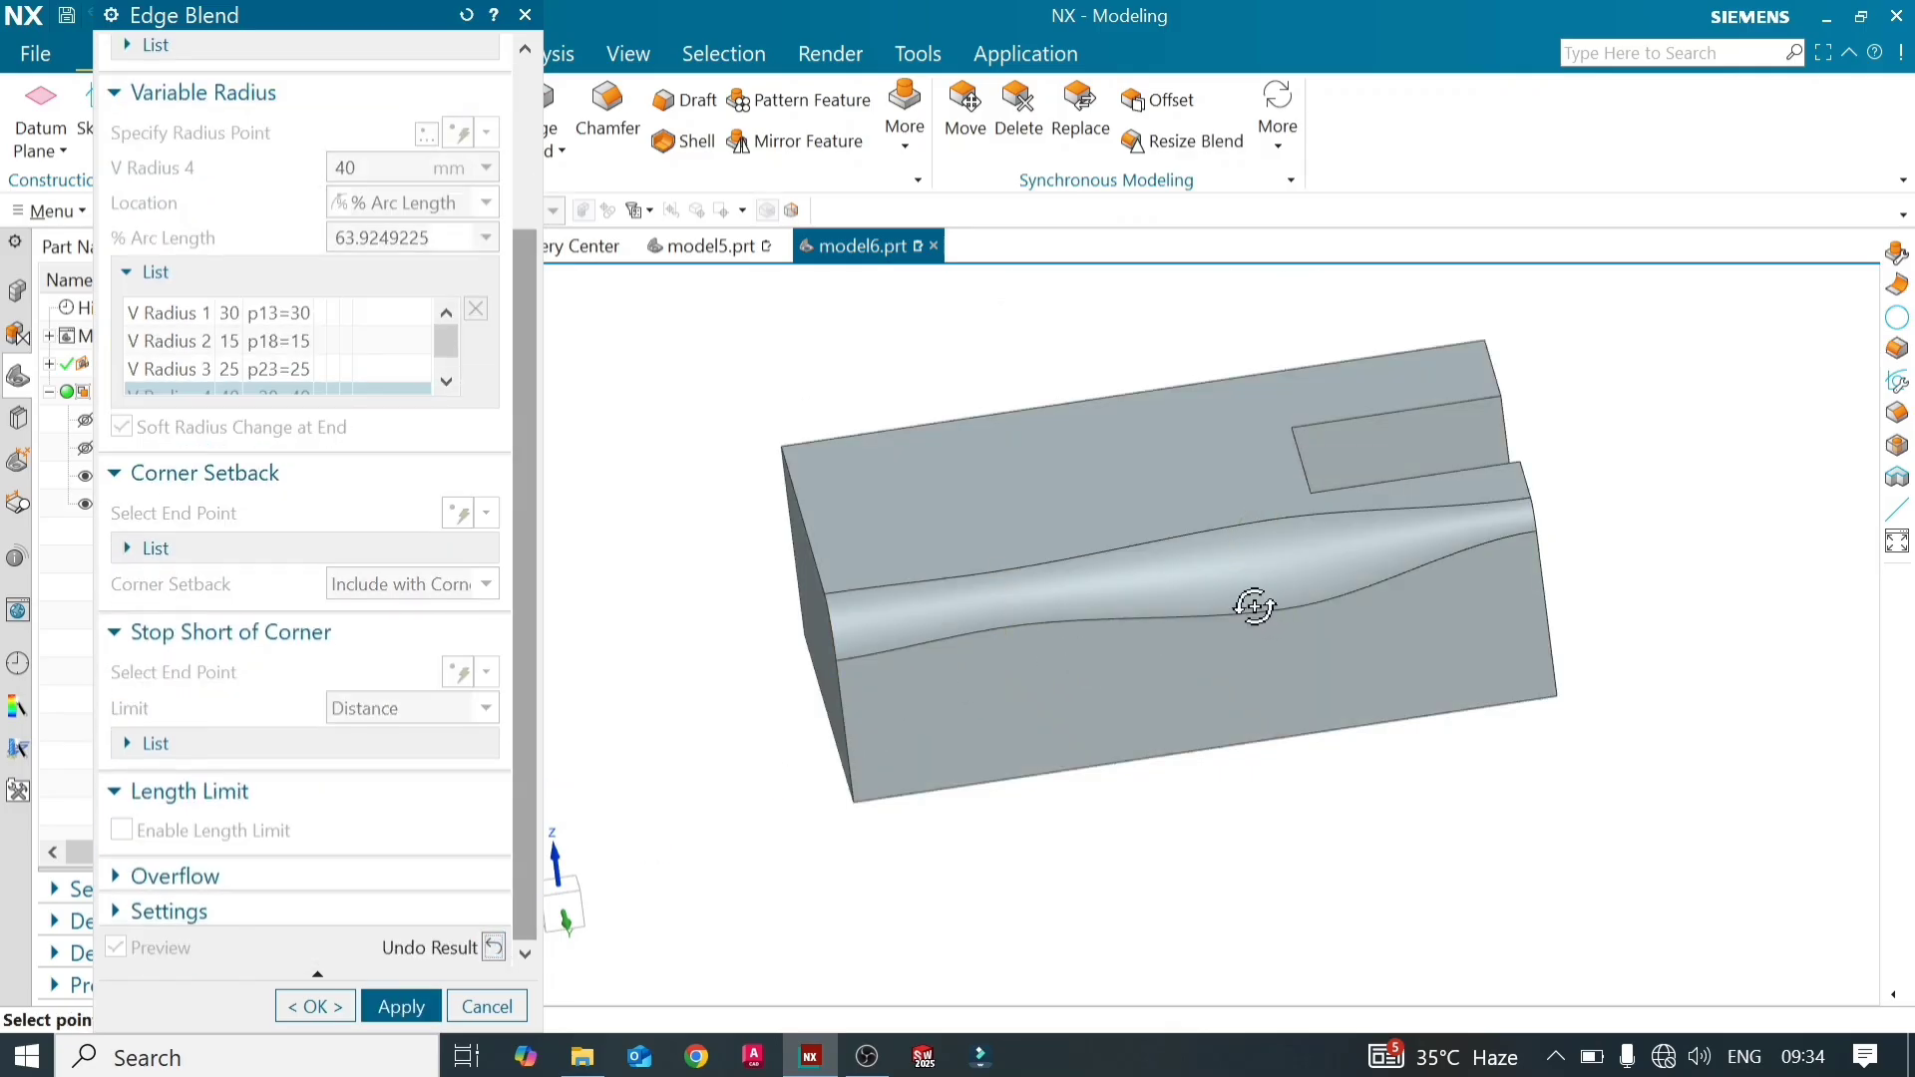
middle_click_drag(1255, 606, 1293, 632)
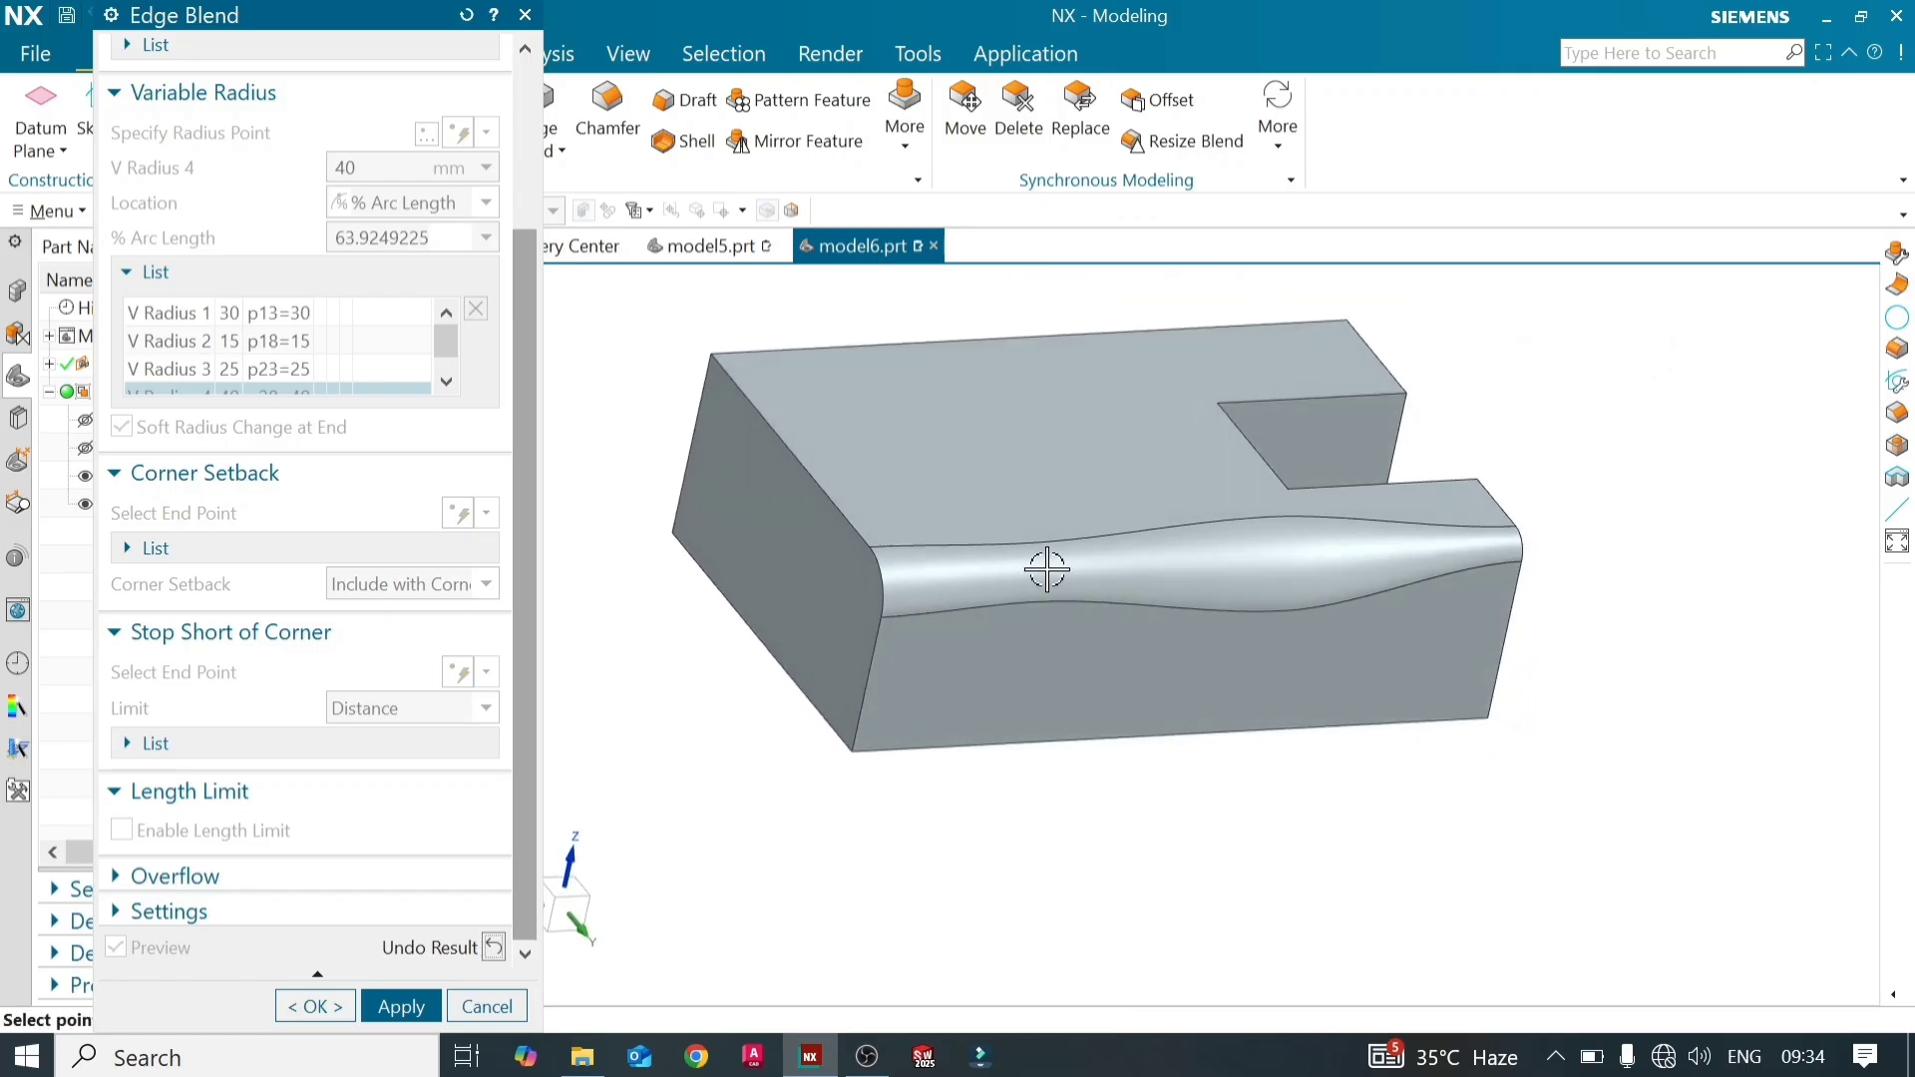
middle_click_drag(1046, 569, 1003, 613)
left_click(494, 948)
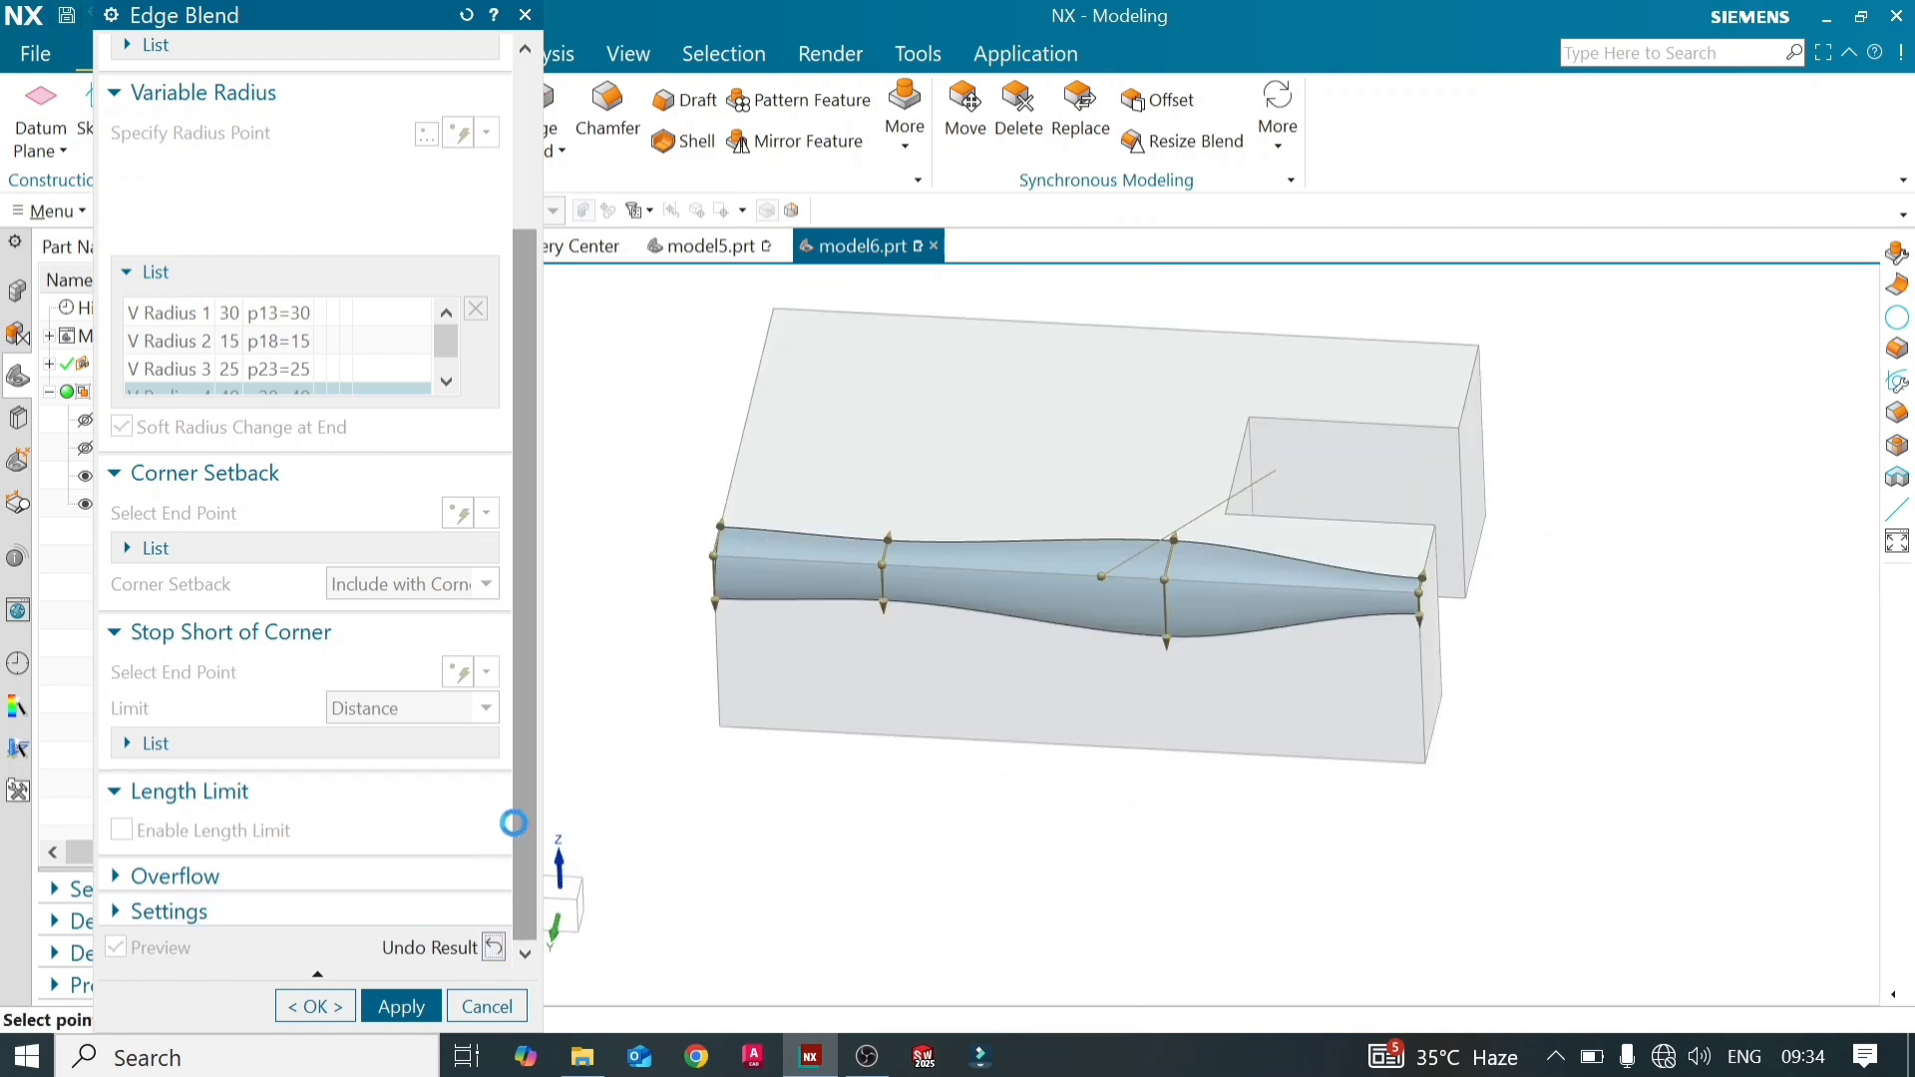
Remove all four variable radius points from the Edge Blend's list
scroll(345, 357, "up", 1)
scroll(345, 358, "up", 1)
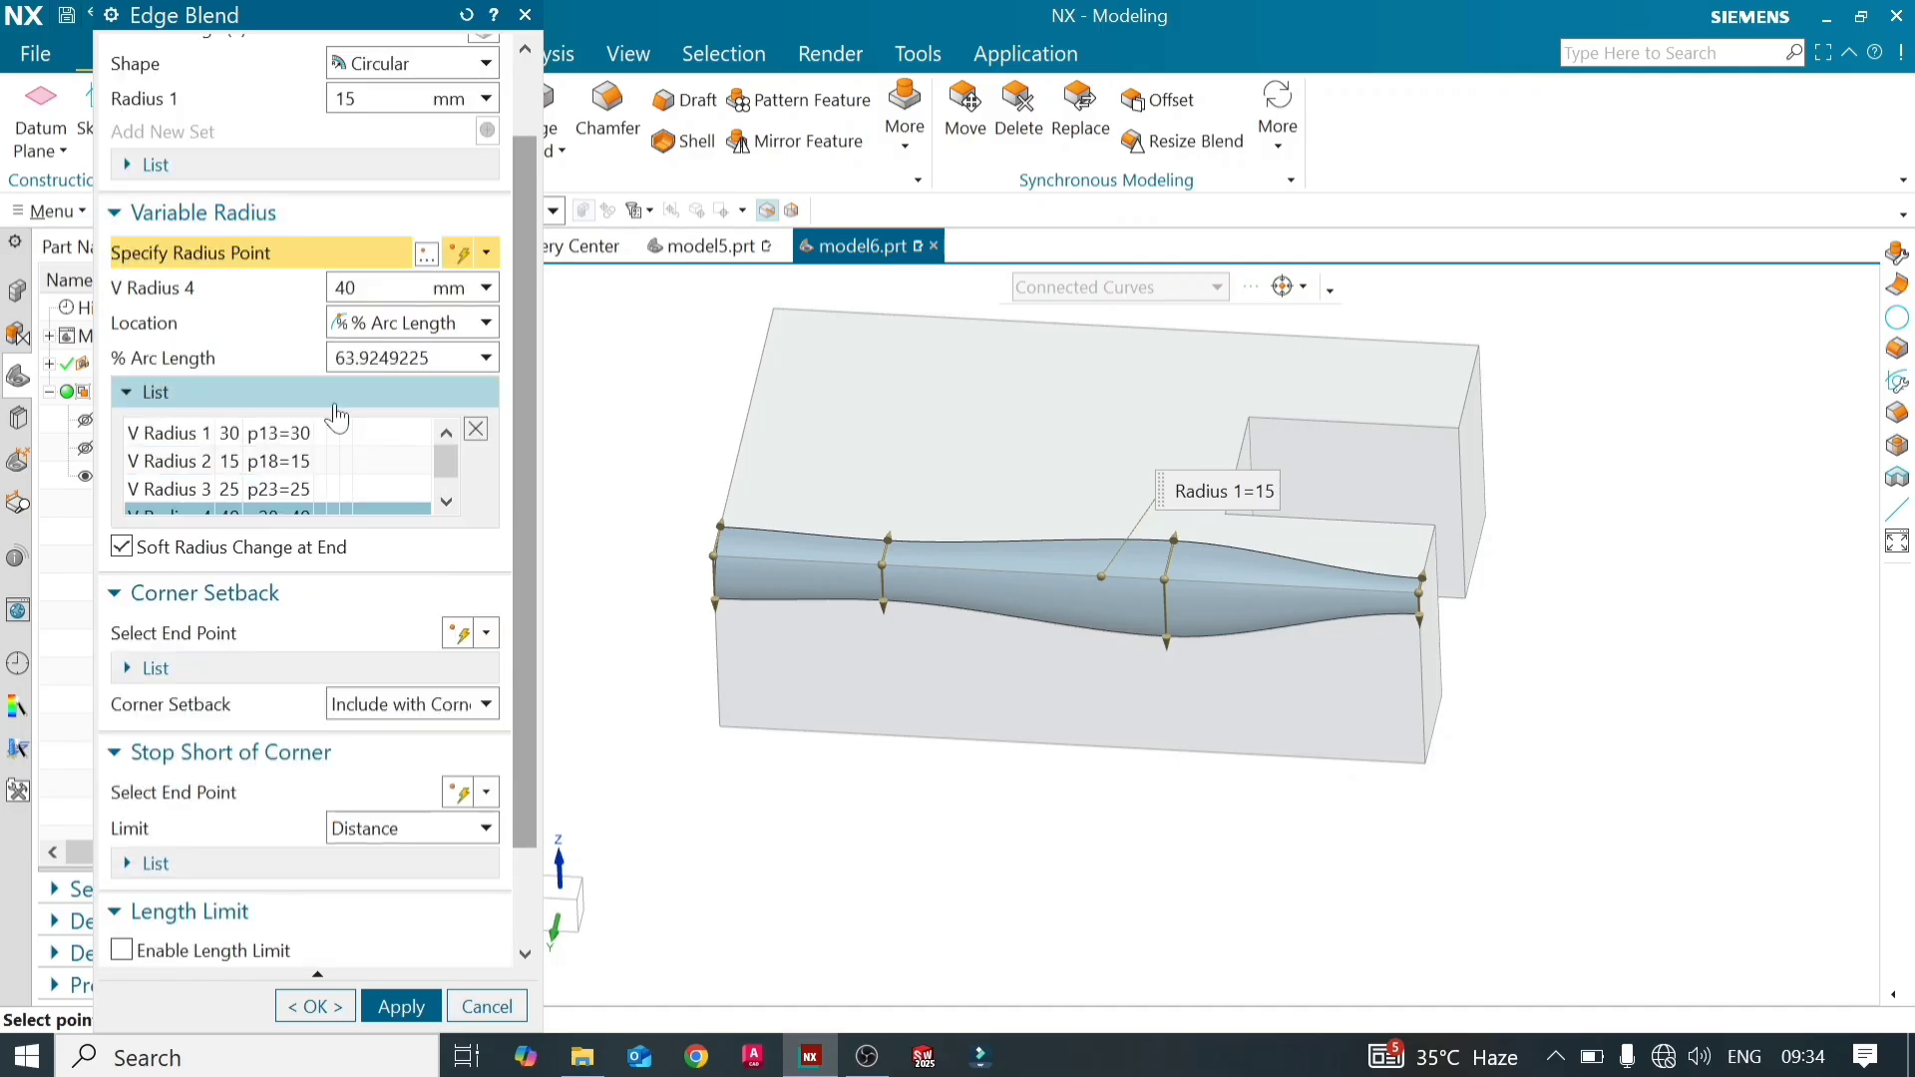
left_click(328, 433)
right_click(327, 433)
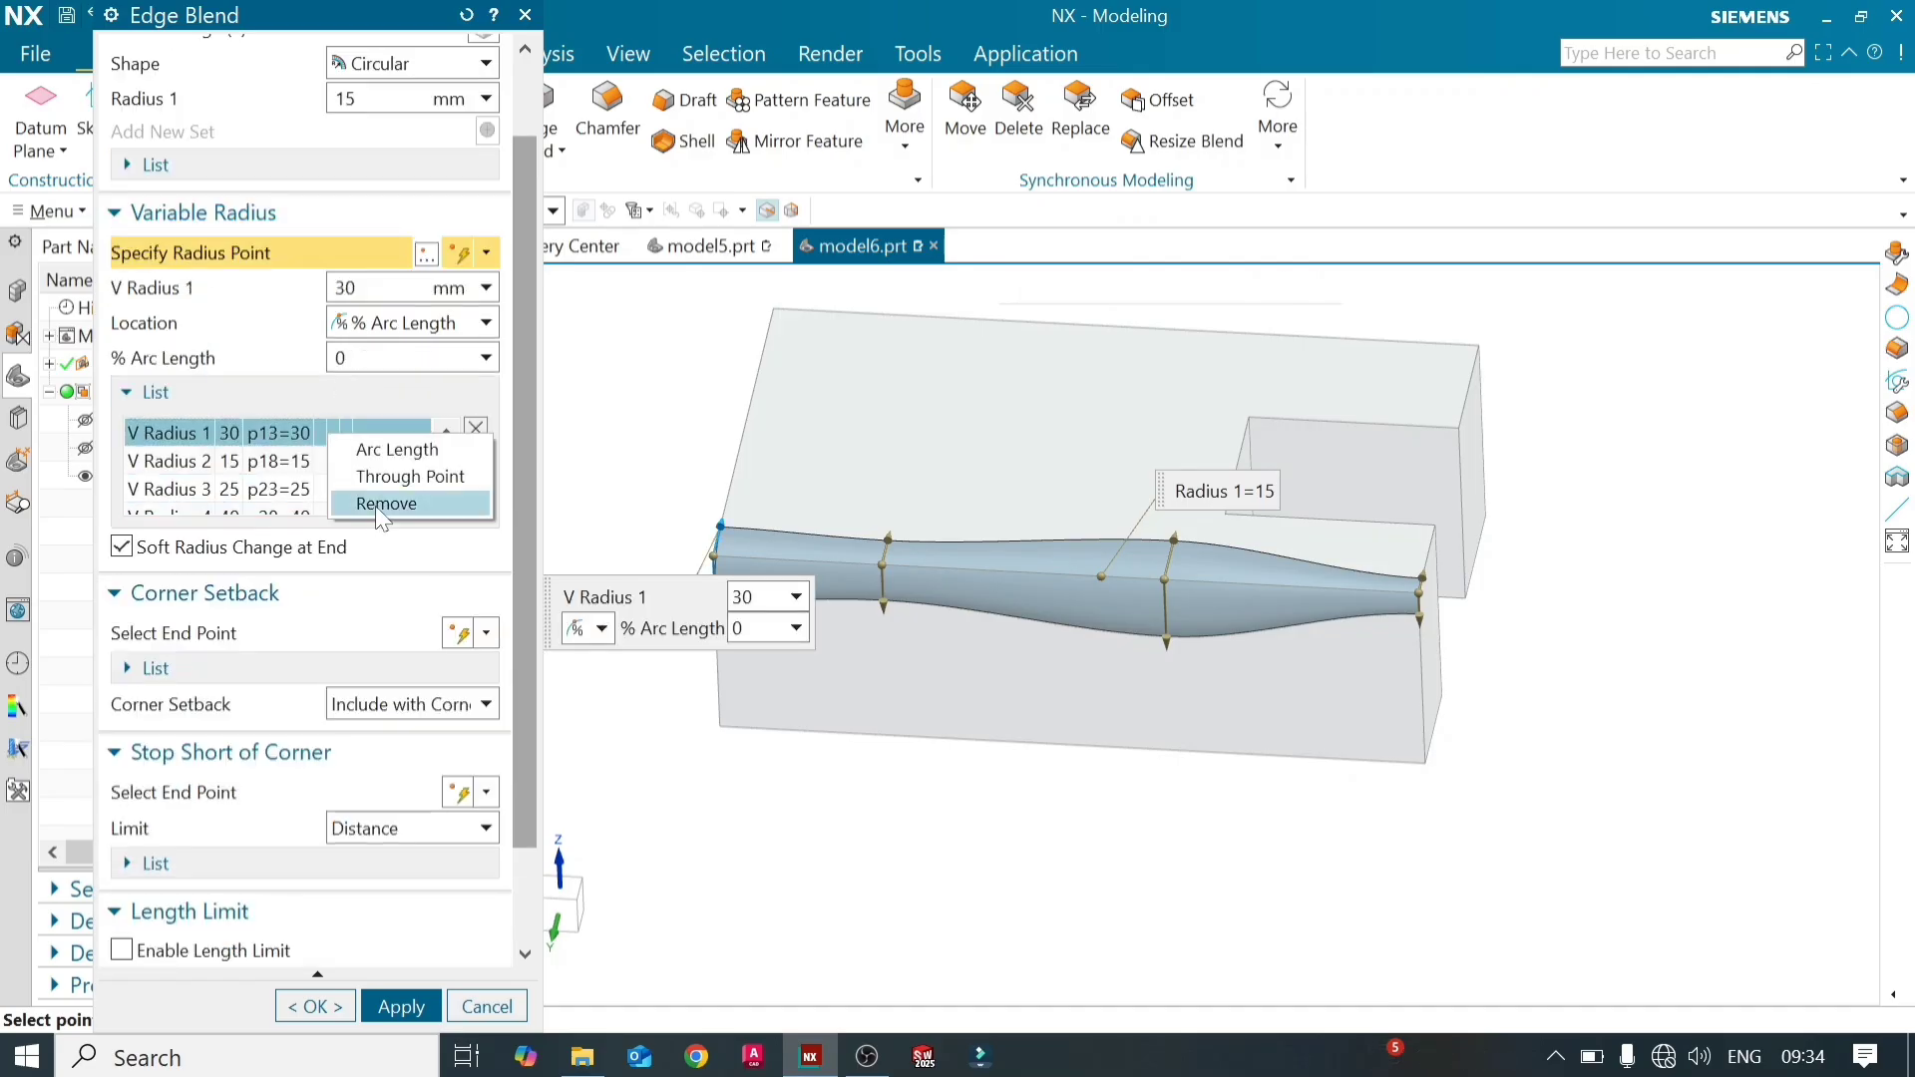
left_click(373, 503)
right_click(313, 441)
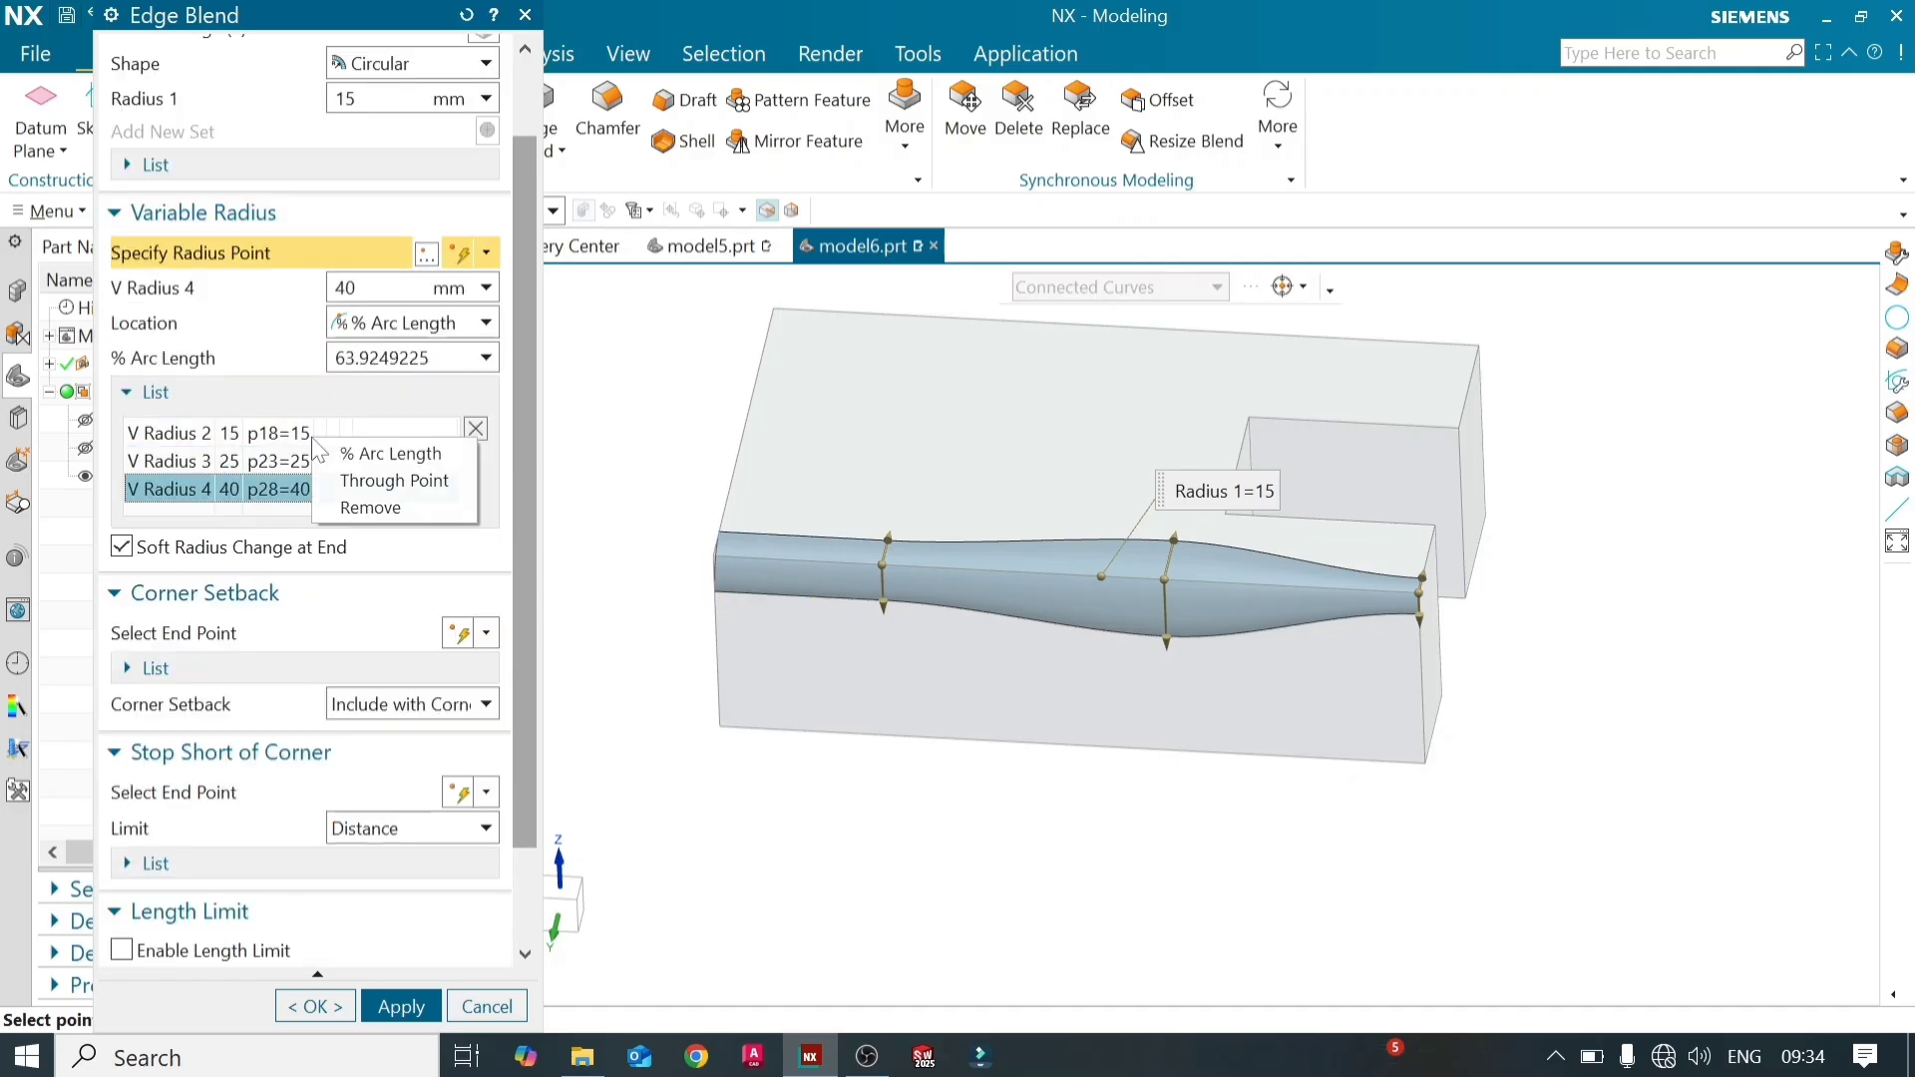
left_click(370, 507)
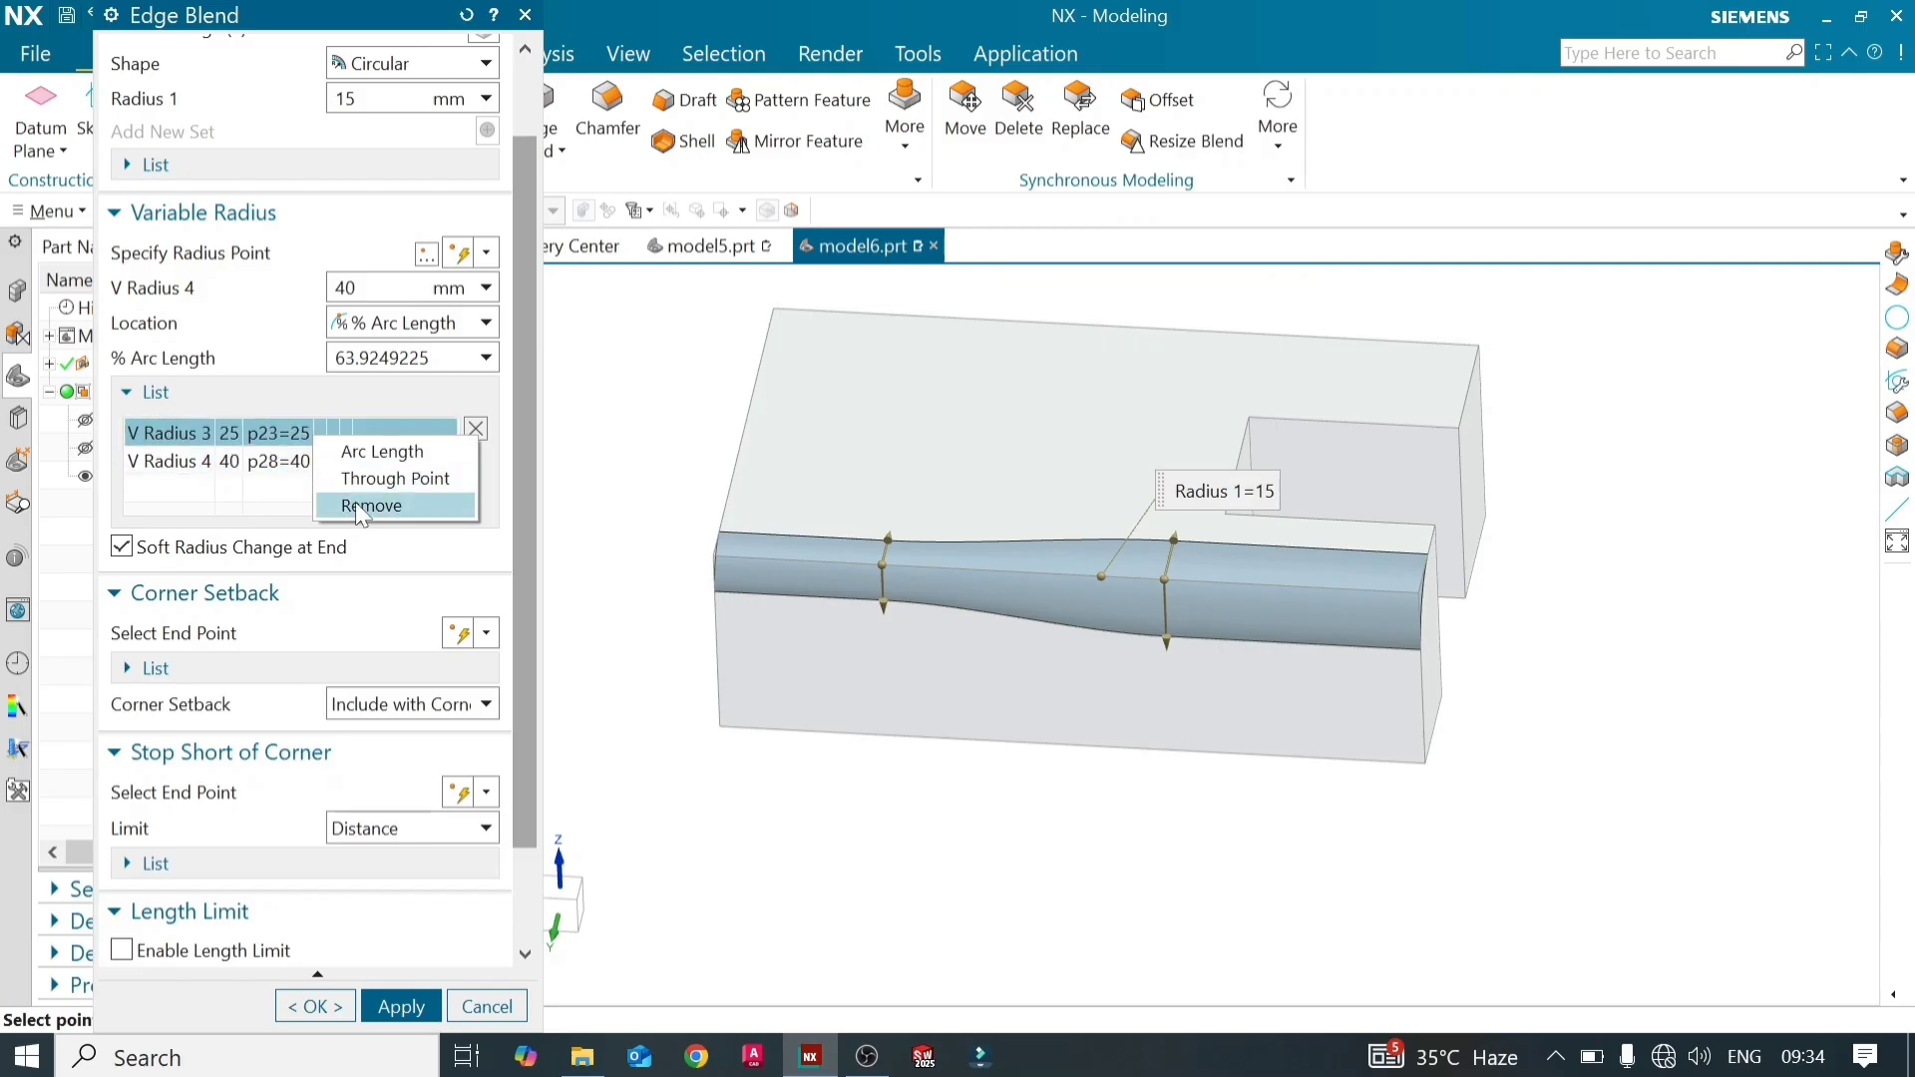
left_click(369, 505)
right_click(297, 437)
left_click(352, 509)
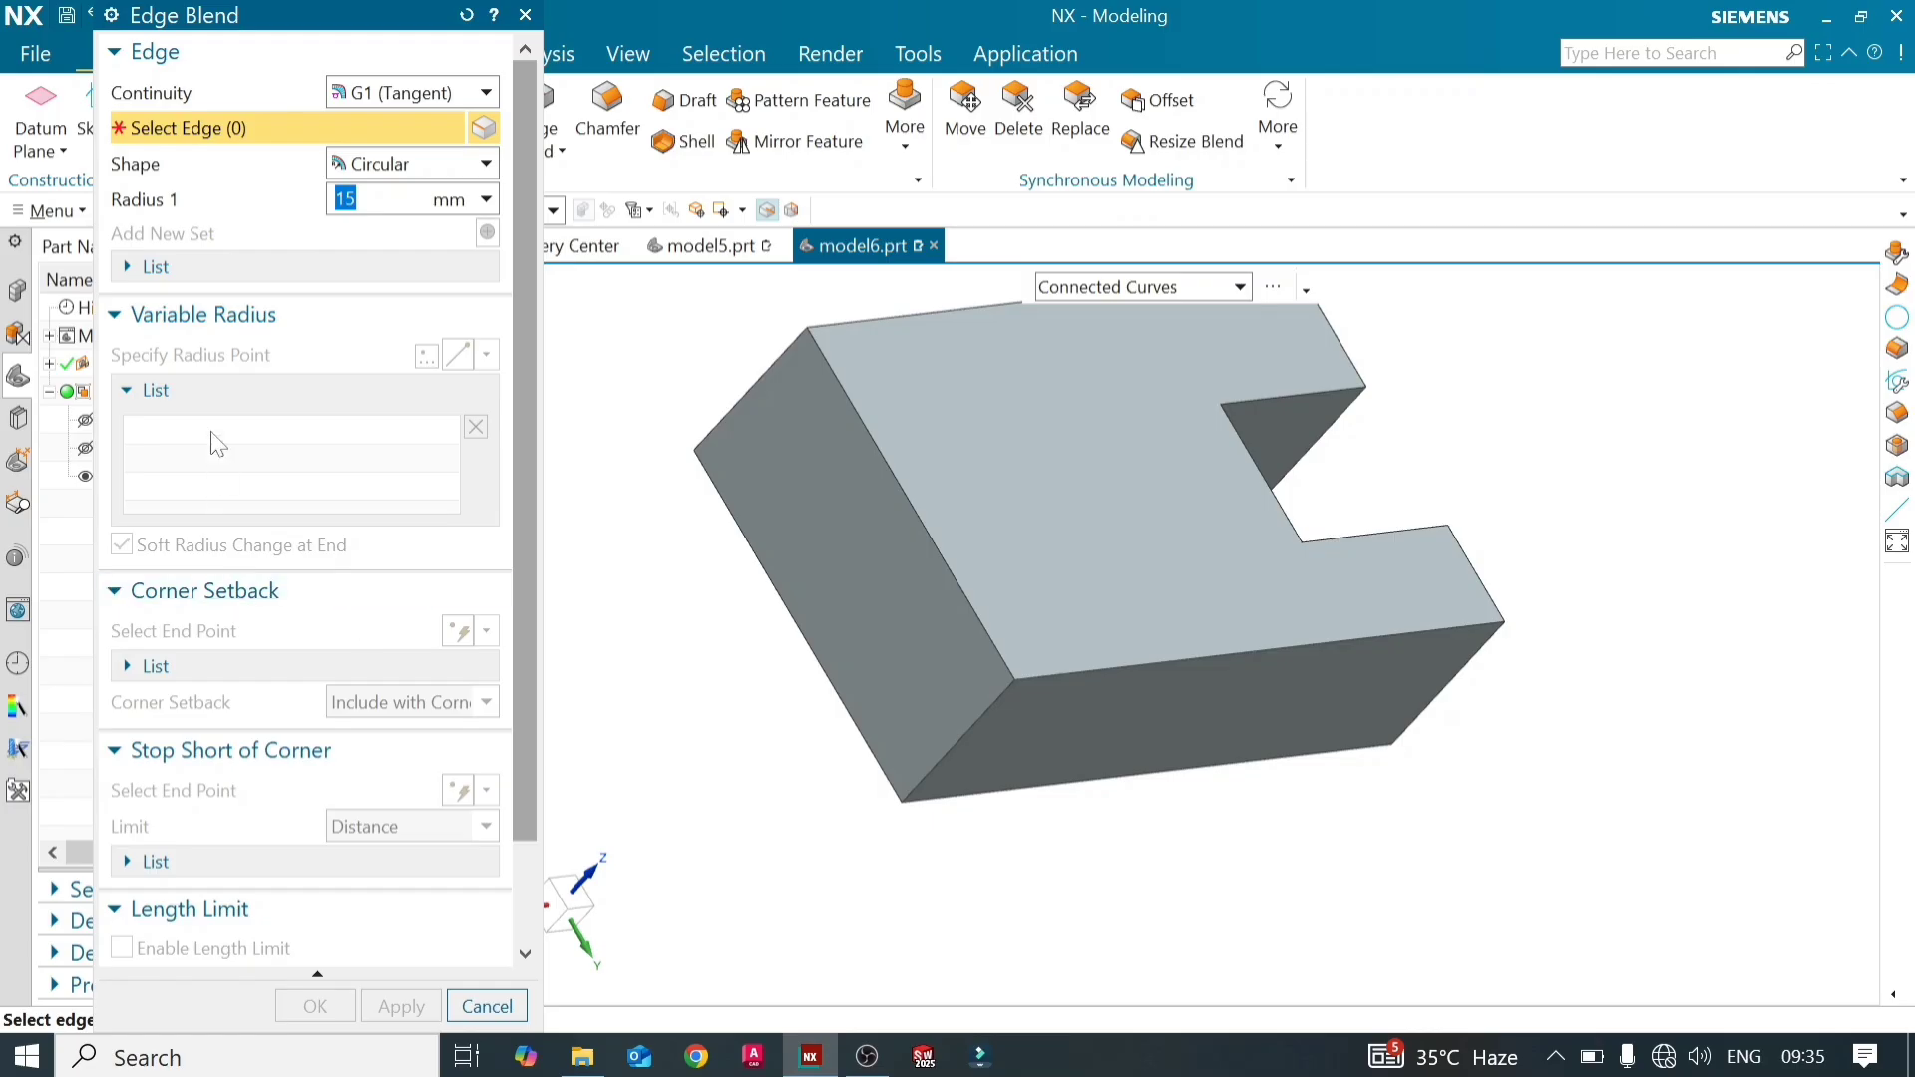
Select the three block edges meeting at the front corner for a 15 mm circular edge blend
left_click(180, 329)
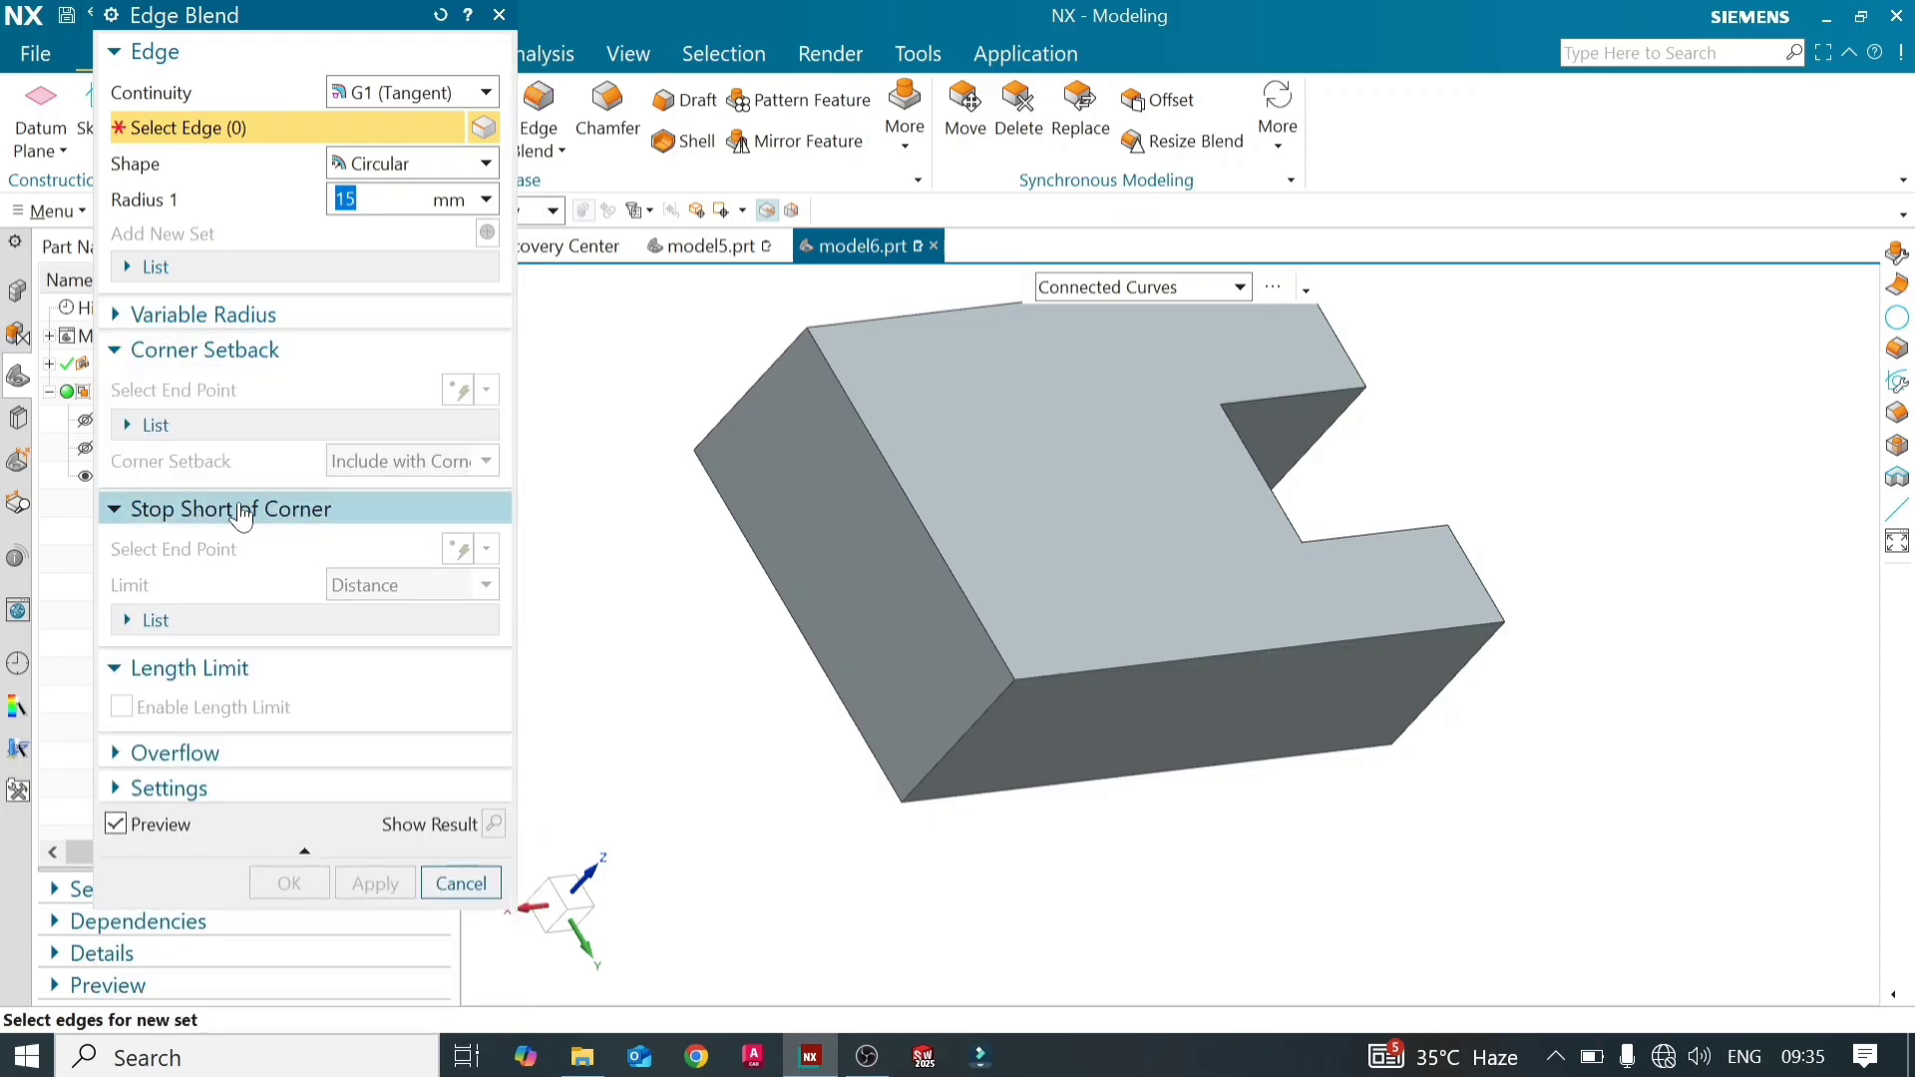
left_click(982, 615)
left_click(998, 704)
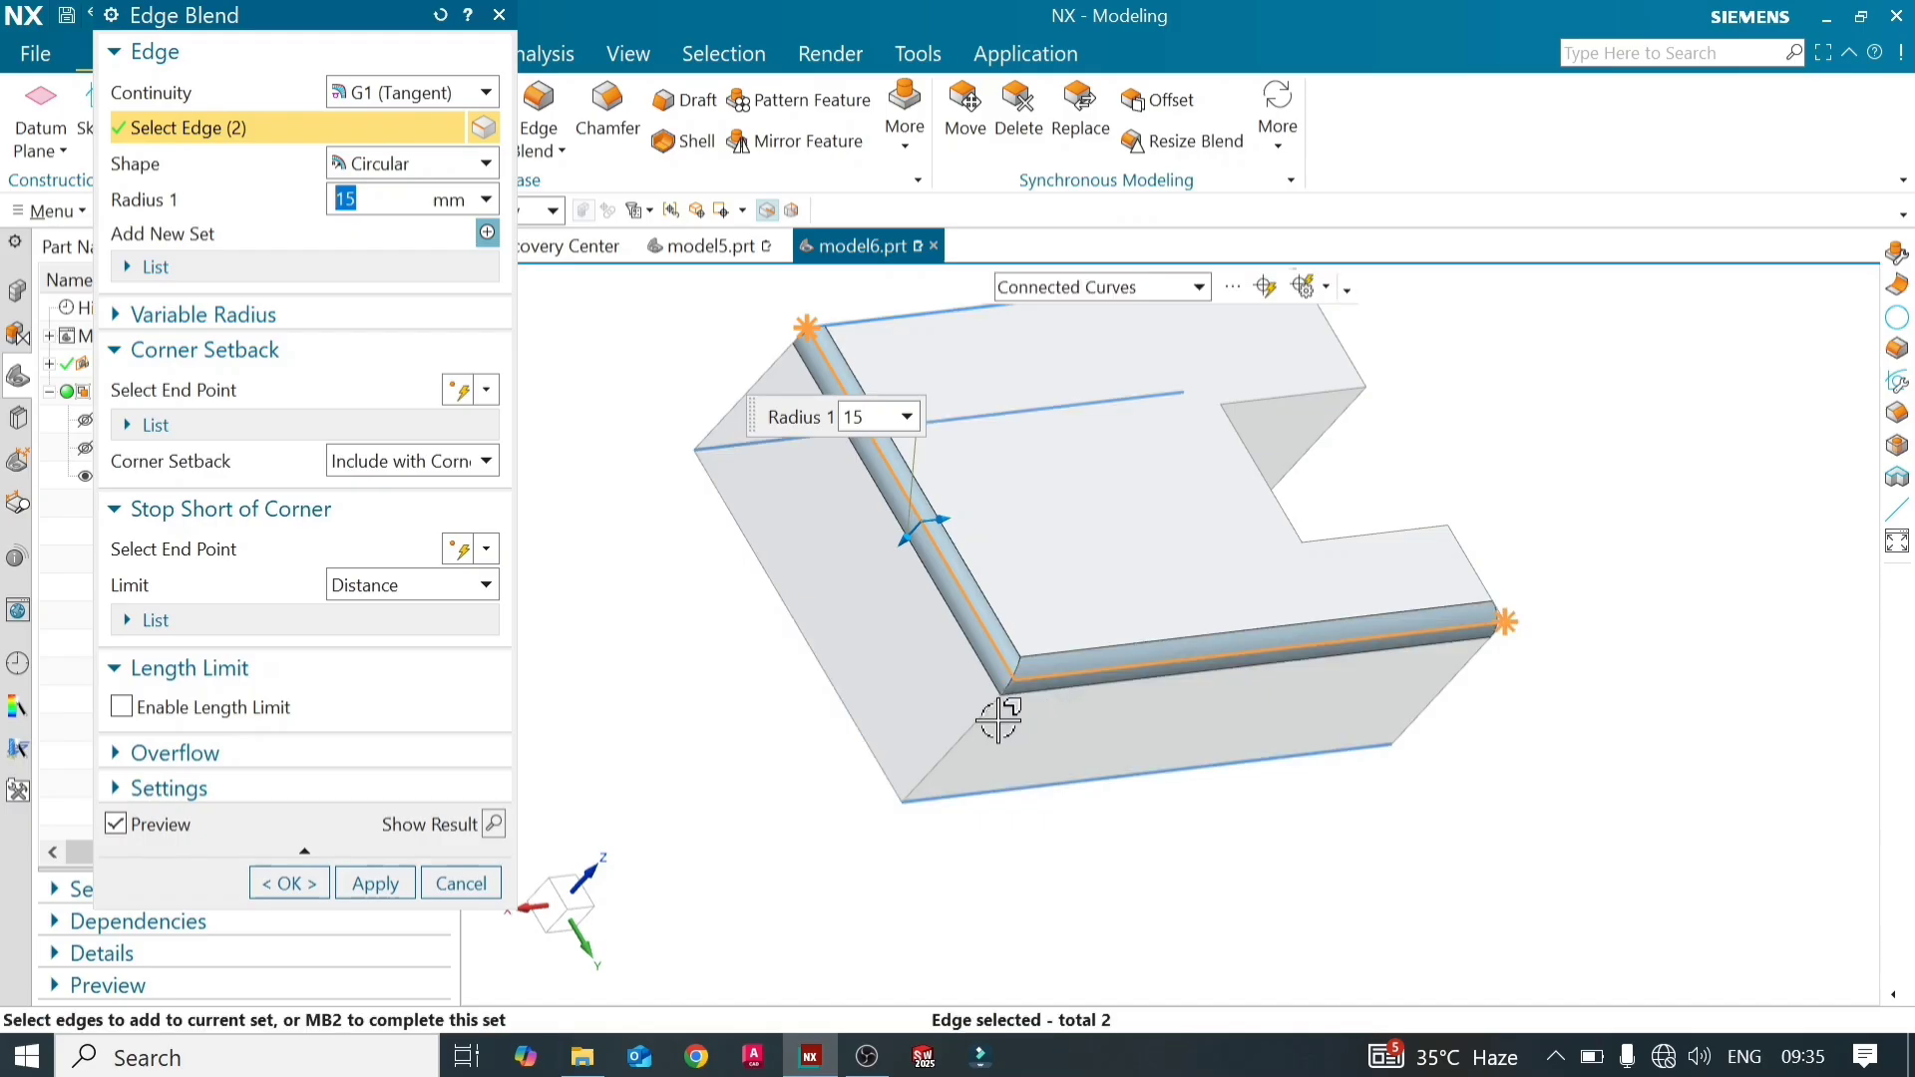
left_click(986, 715)
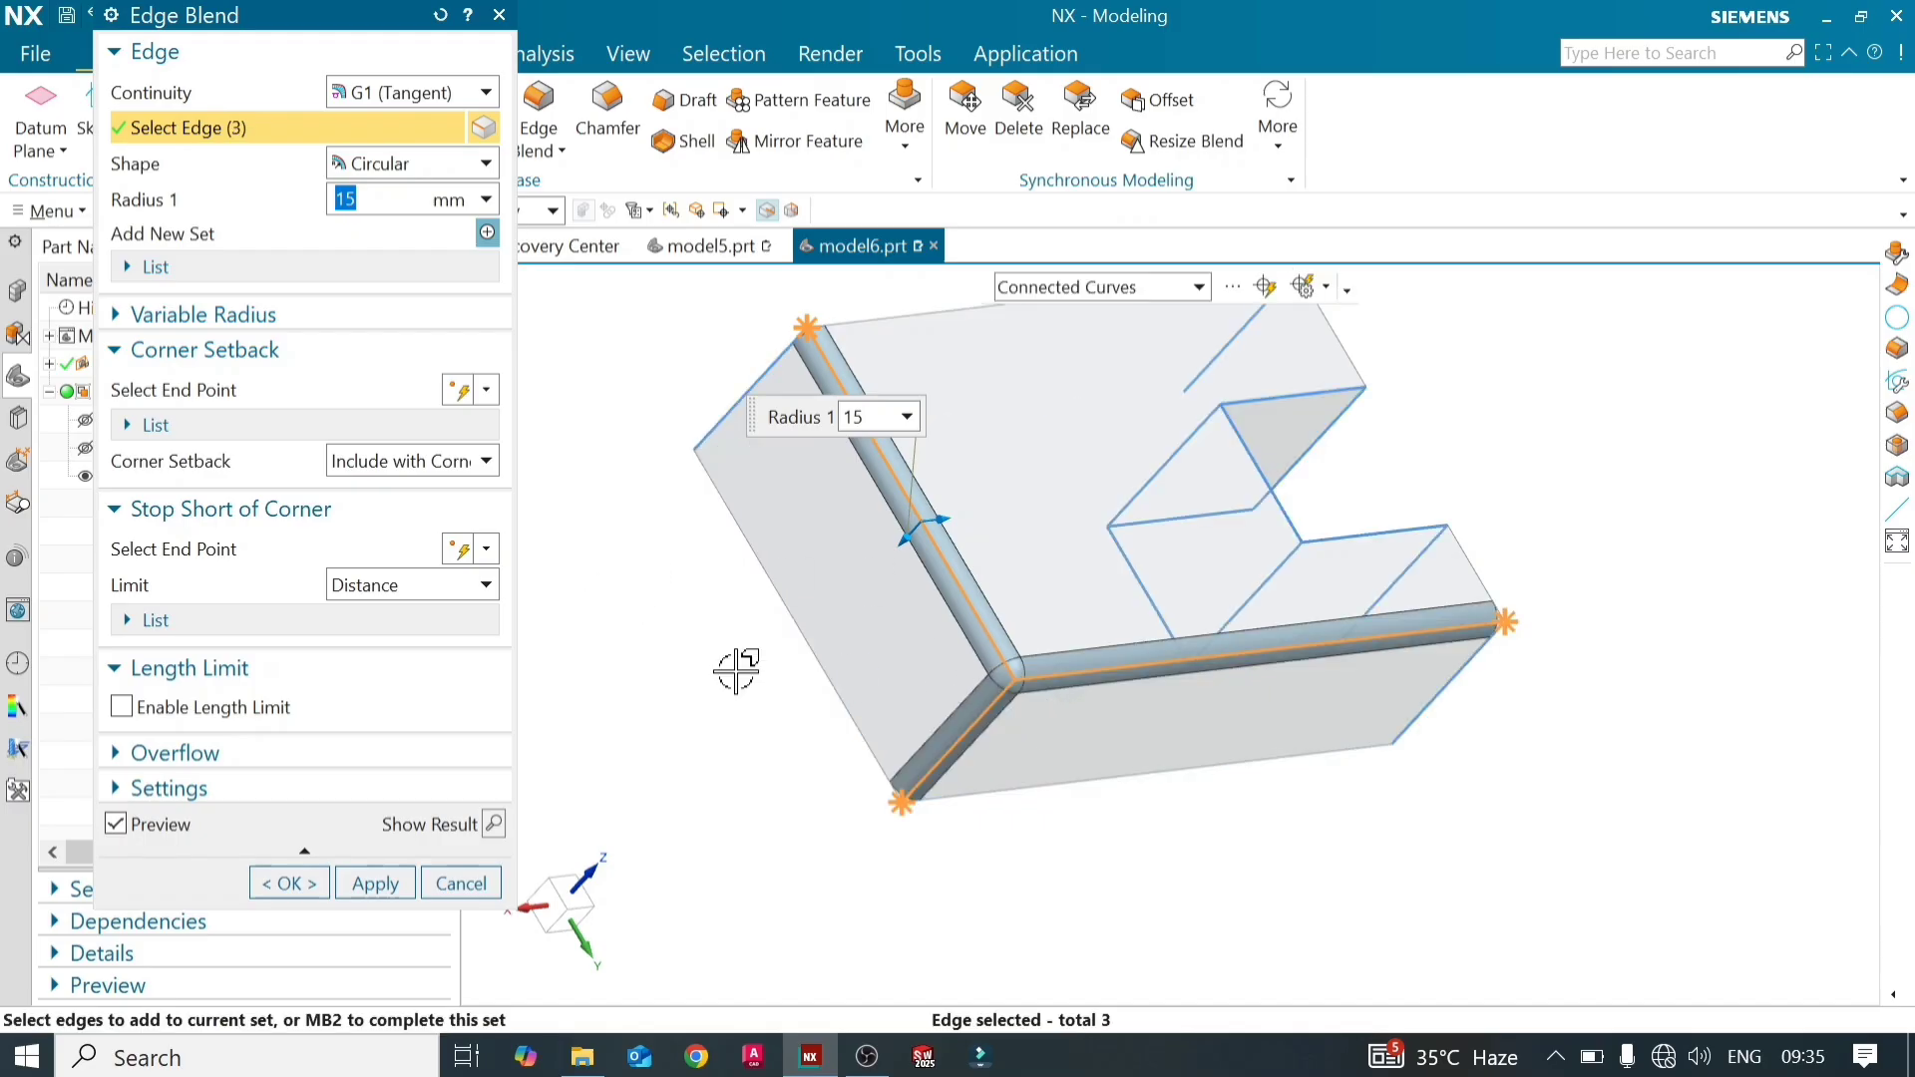
middle_click_drag(734, 644, 855, 543)
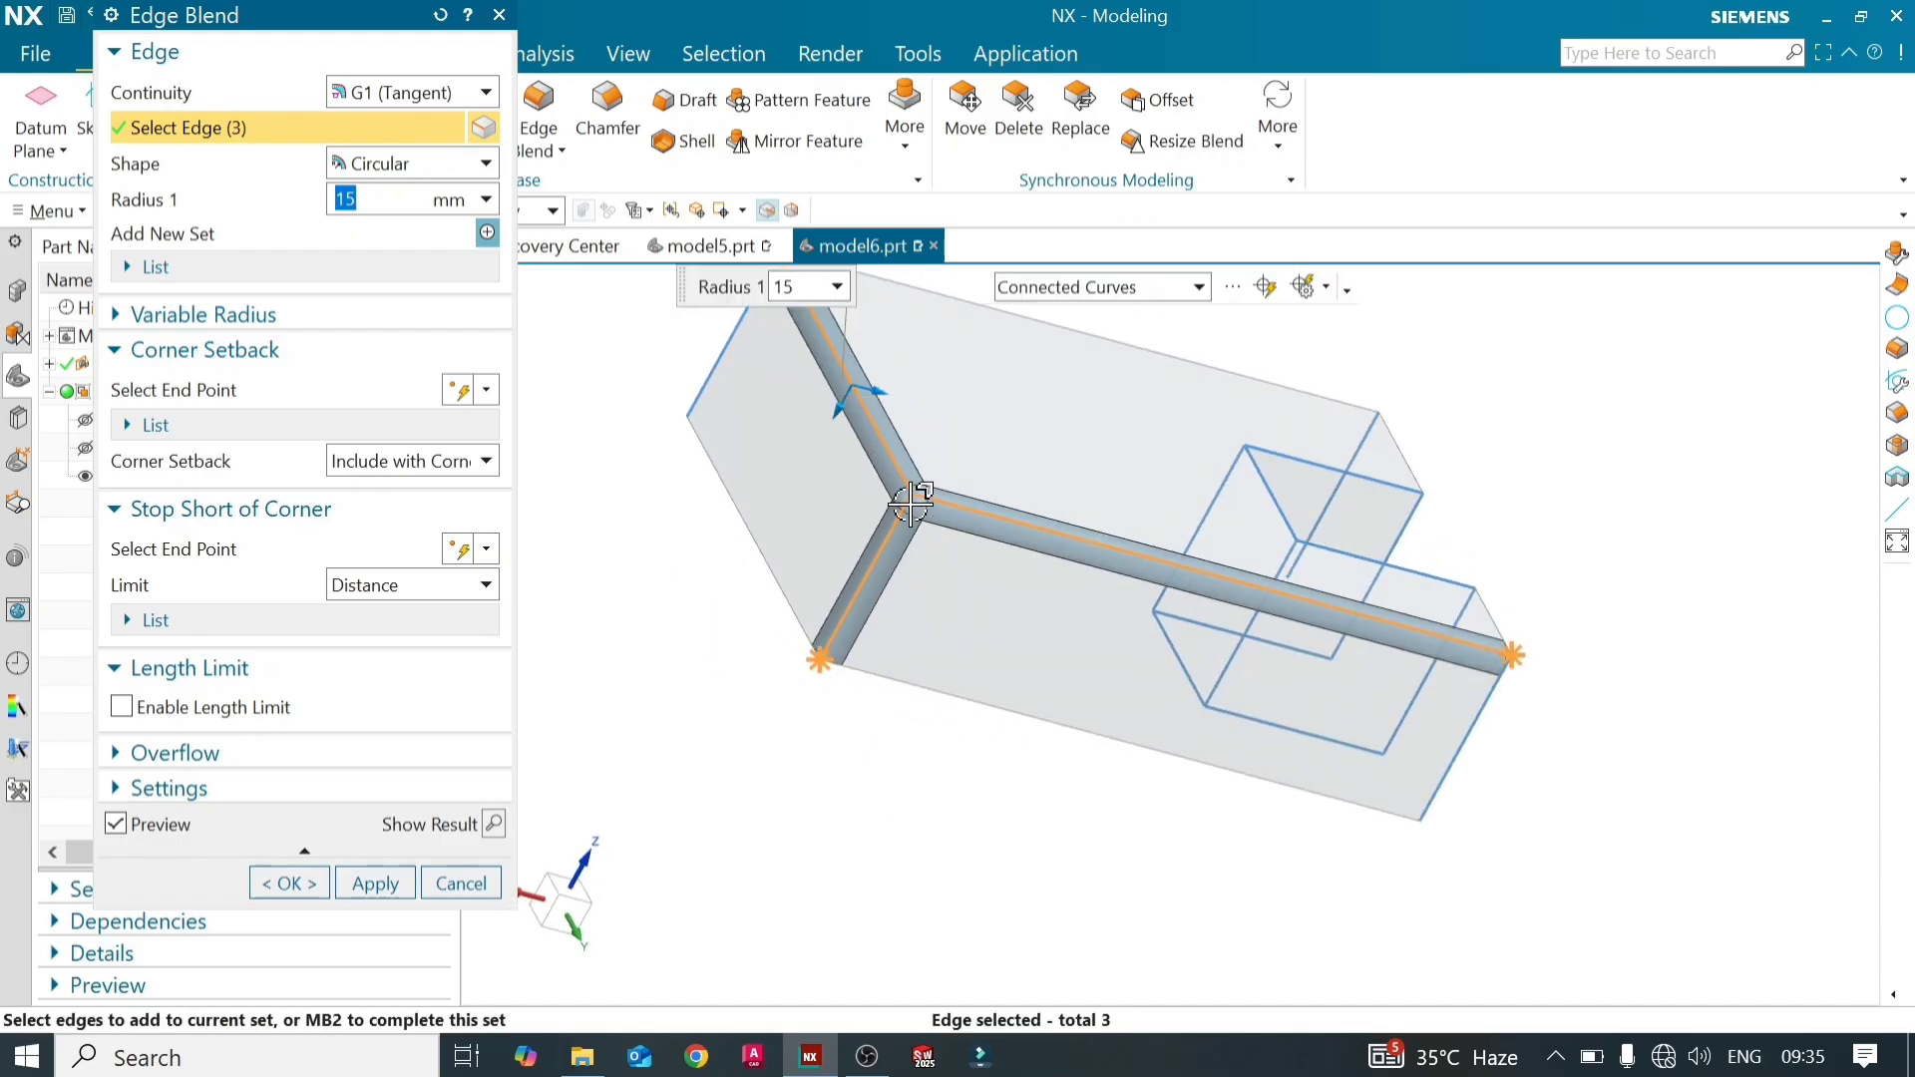
Add a corner setback at the vertex shared by the three edges, with setback distances of 30, 30 and 35 mm
left_click(261, 351)
left_click(261, 351)
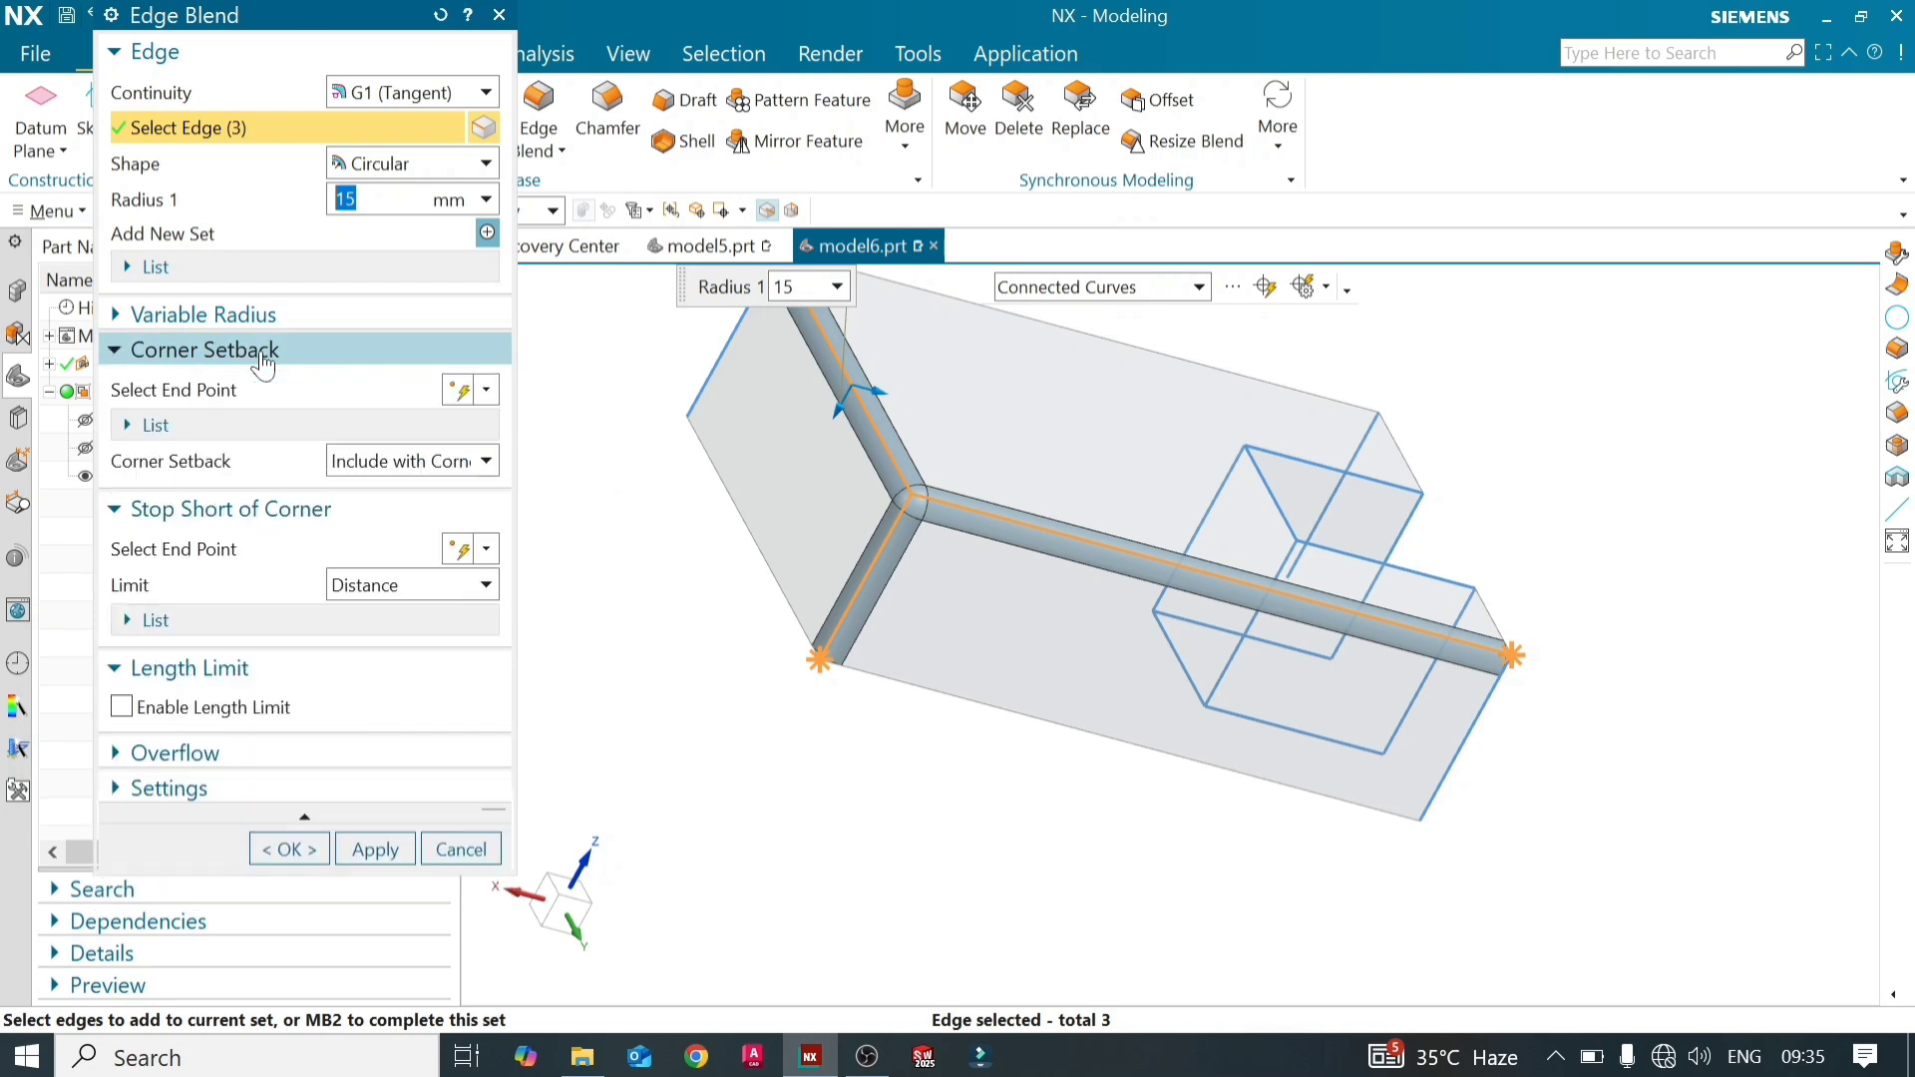
left_click(218, 389)
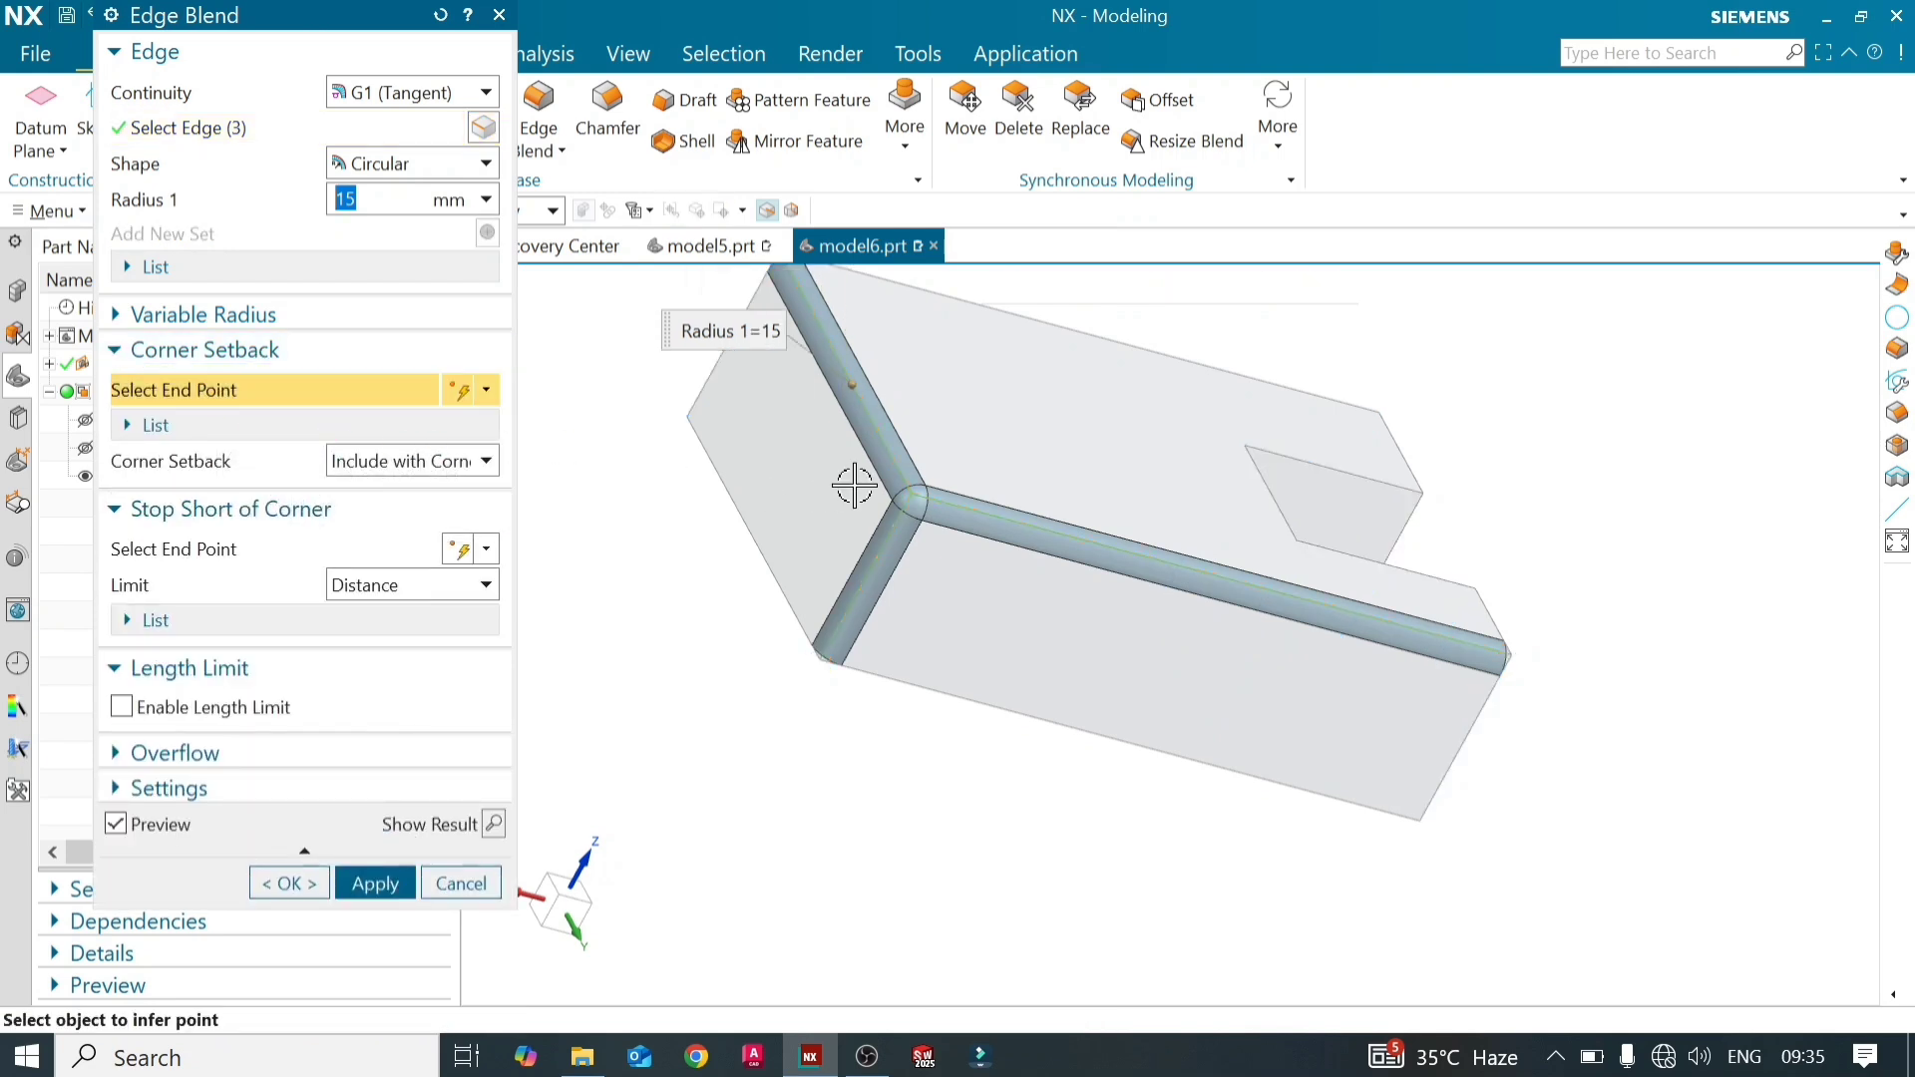
left_click(911, 499)
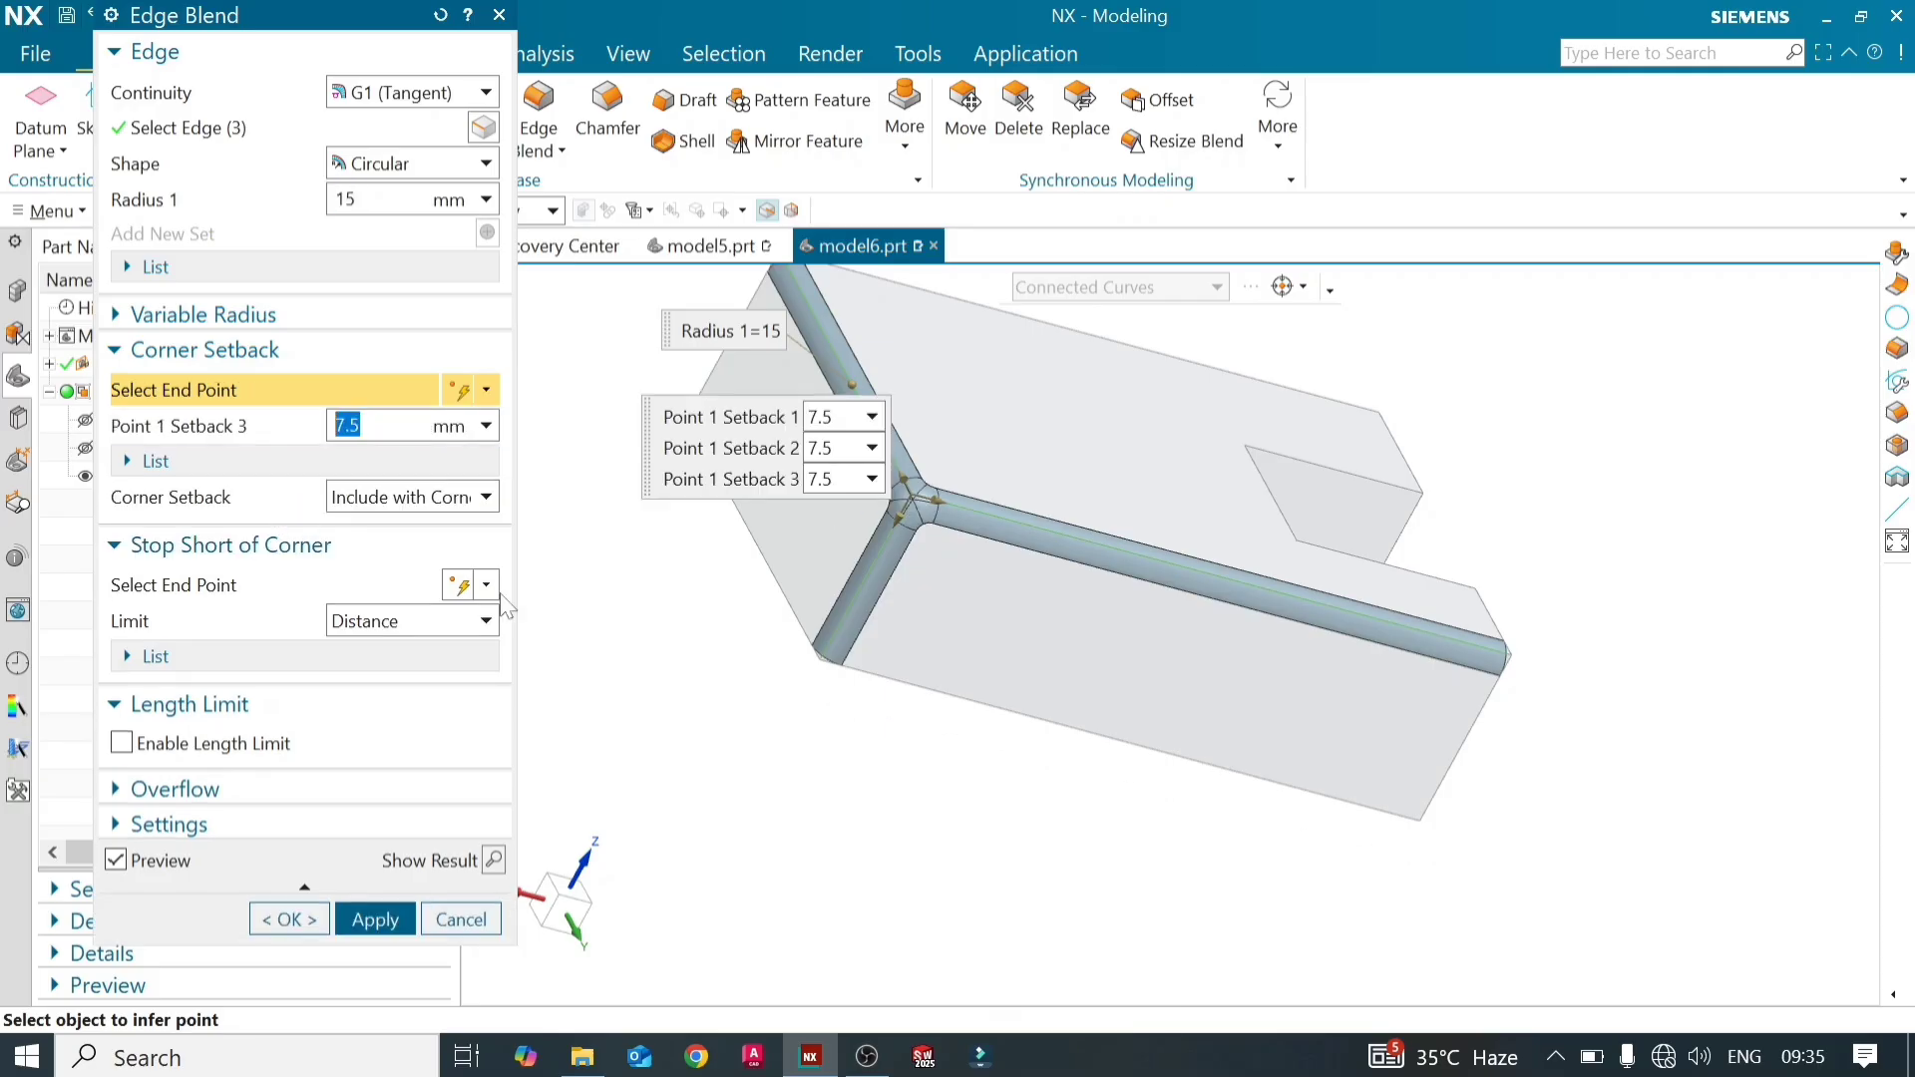
middle_click_drag(703, 606, 658, 651, "shift")
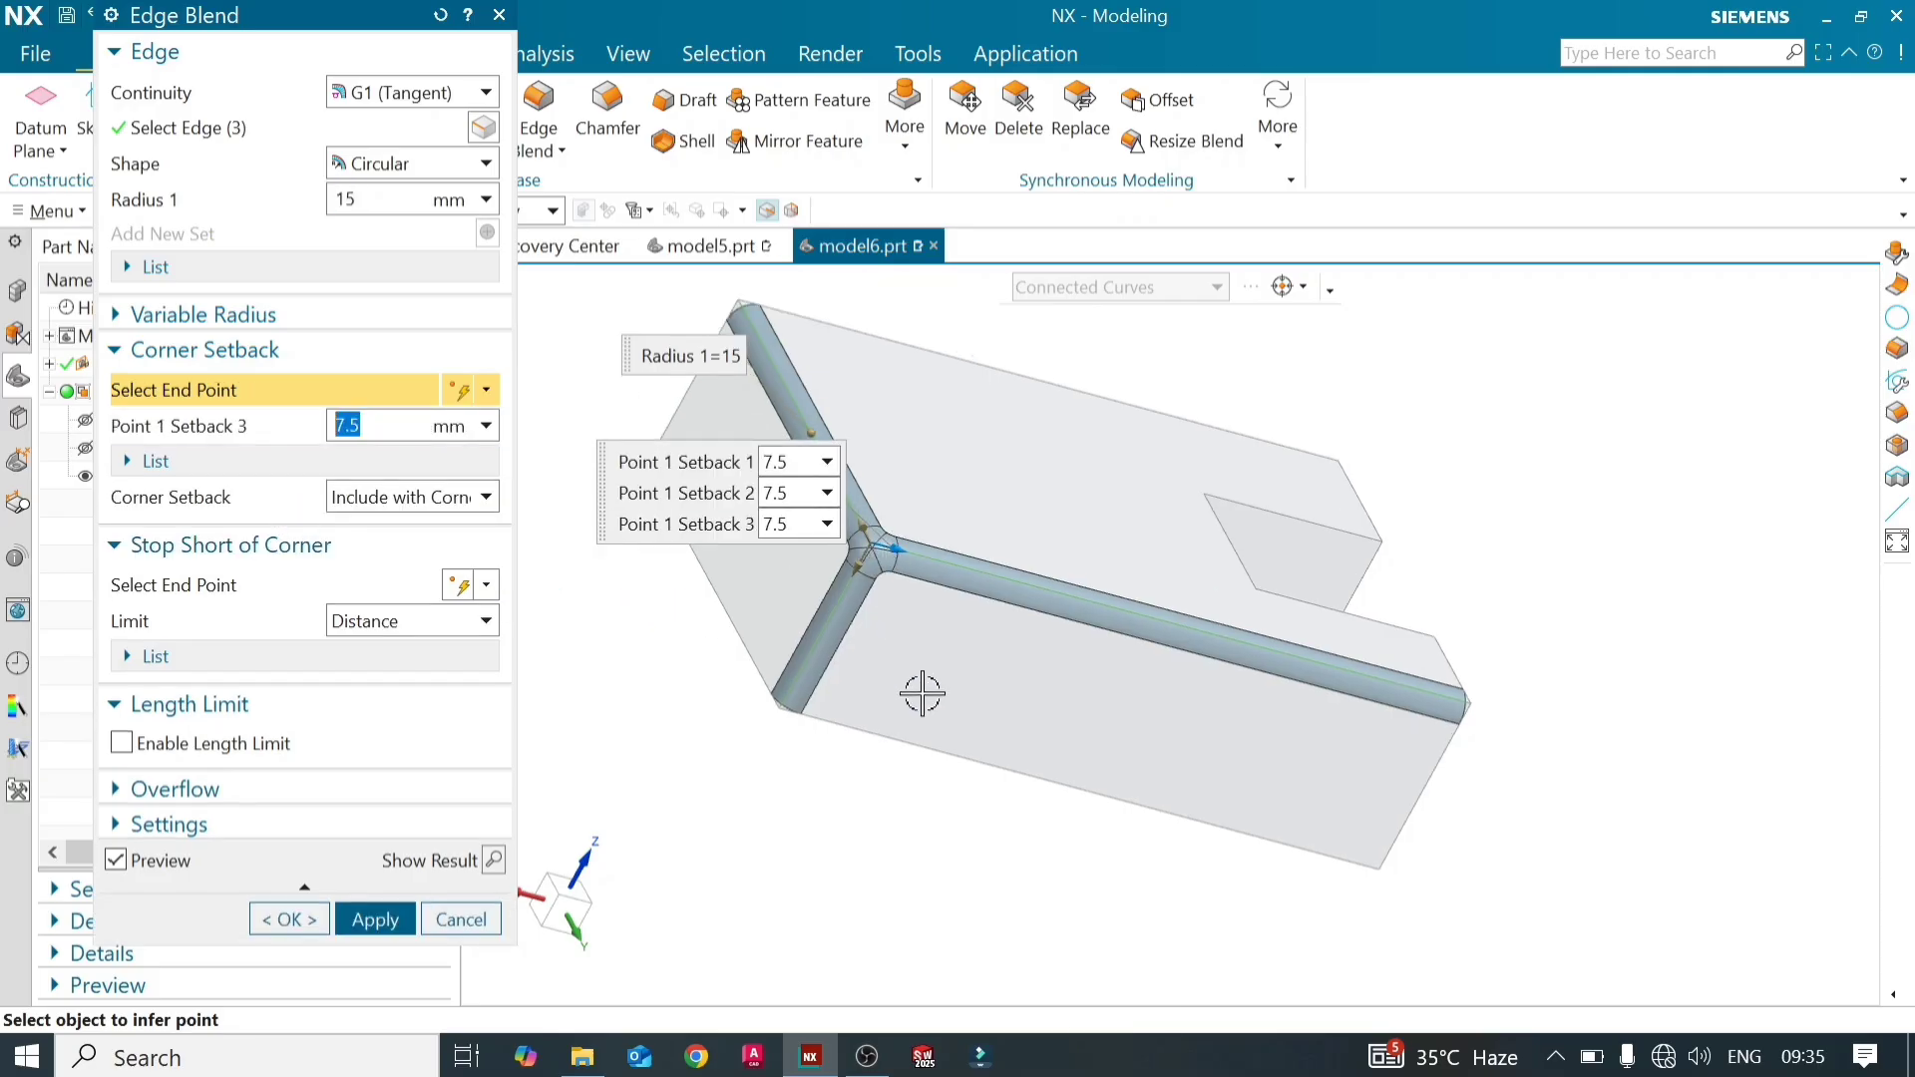
middle_click_drag(926, 703, 958, 838)
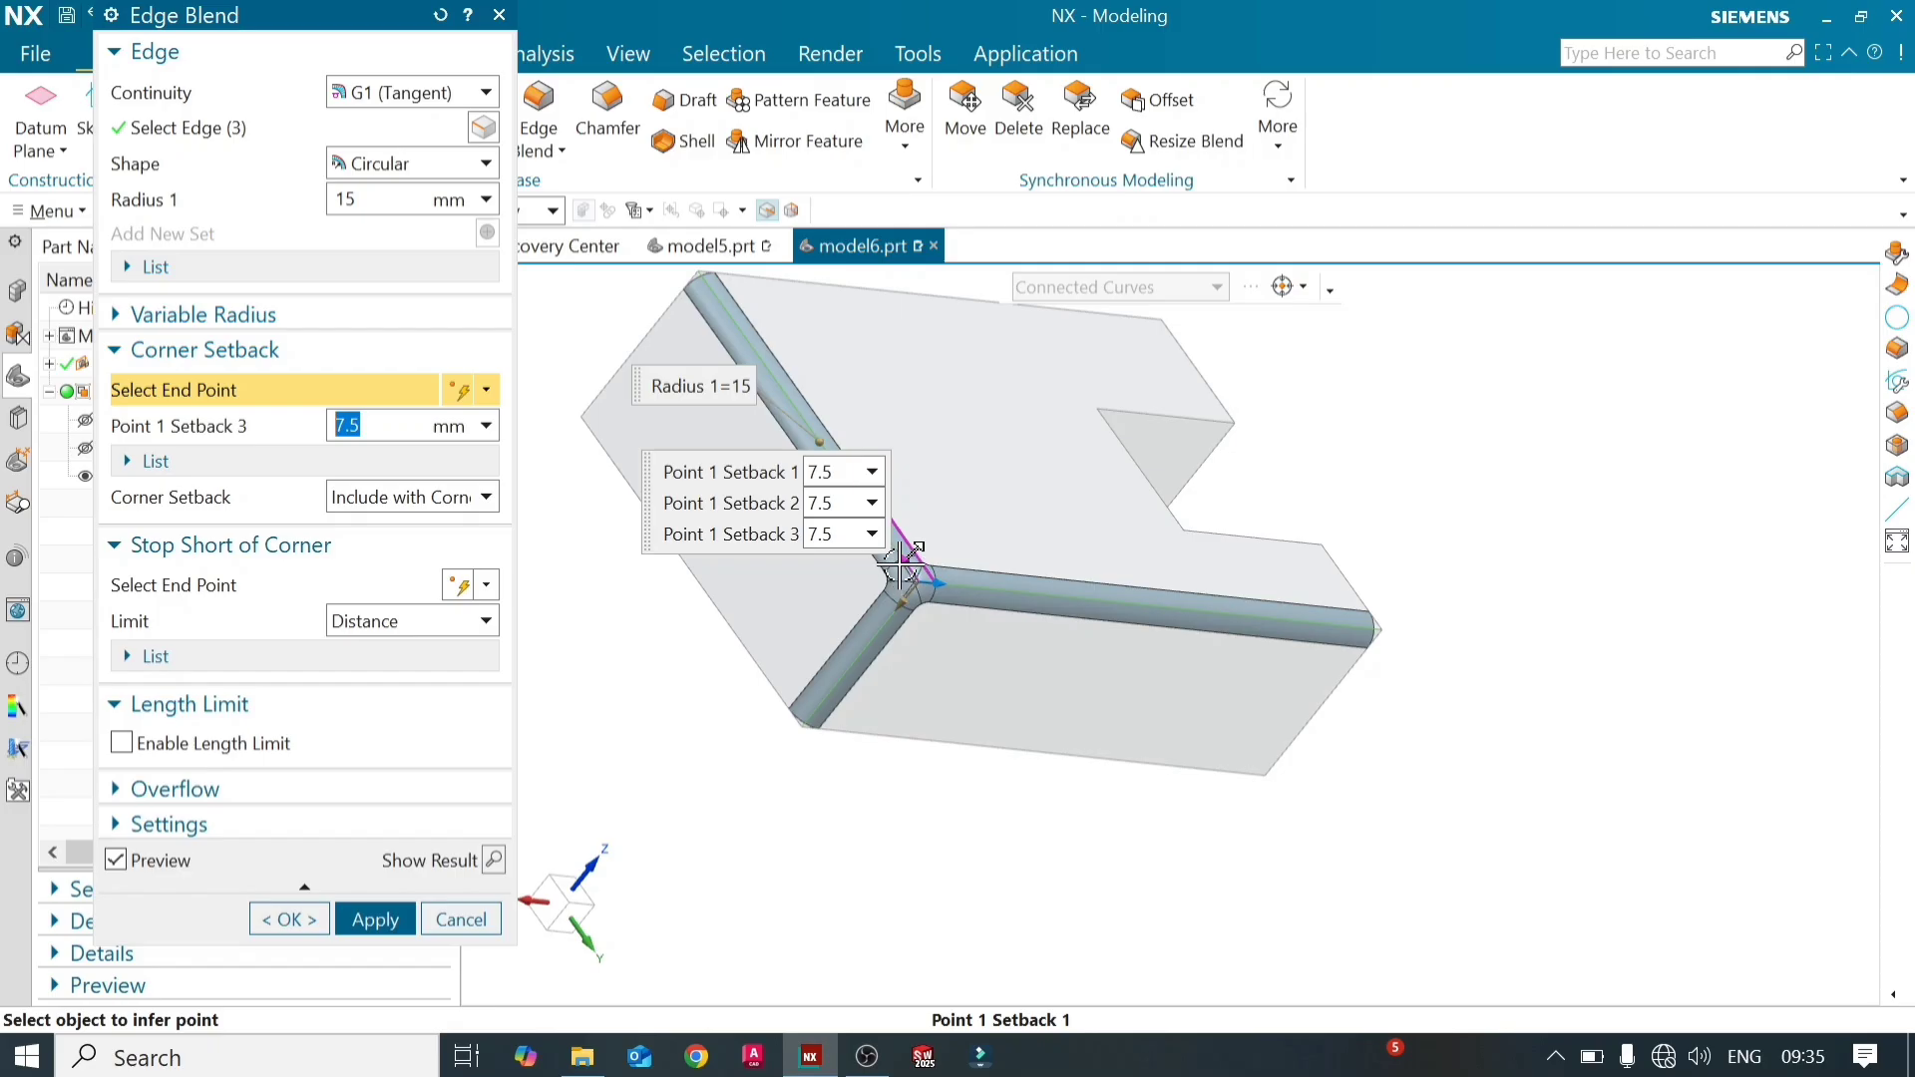
left_click_drag(903, 565, 876, 625)
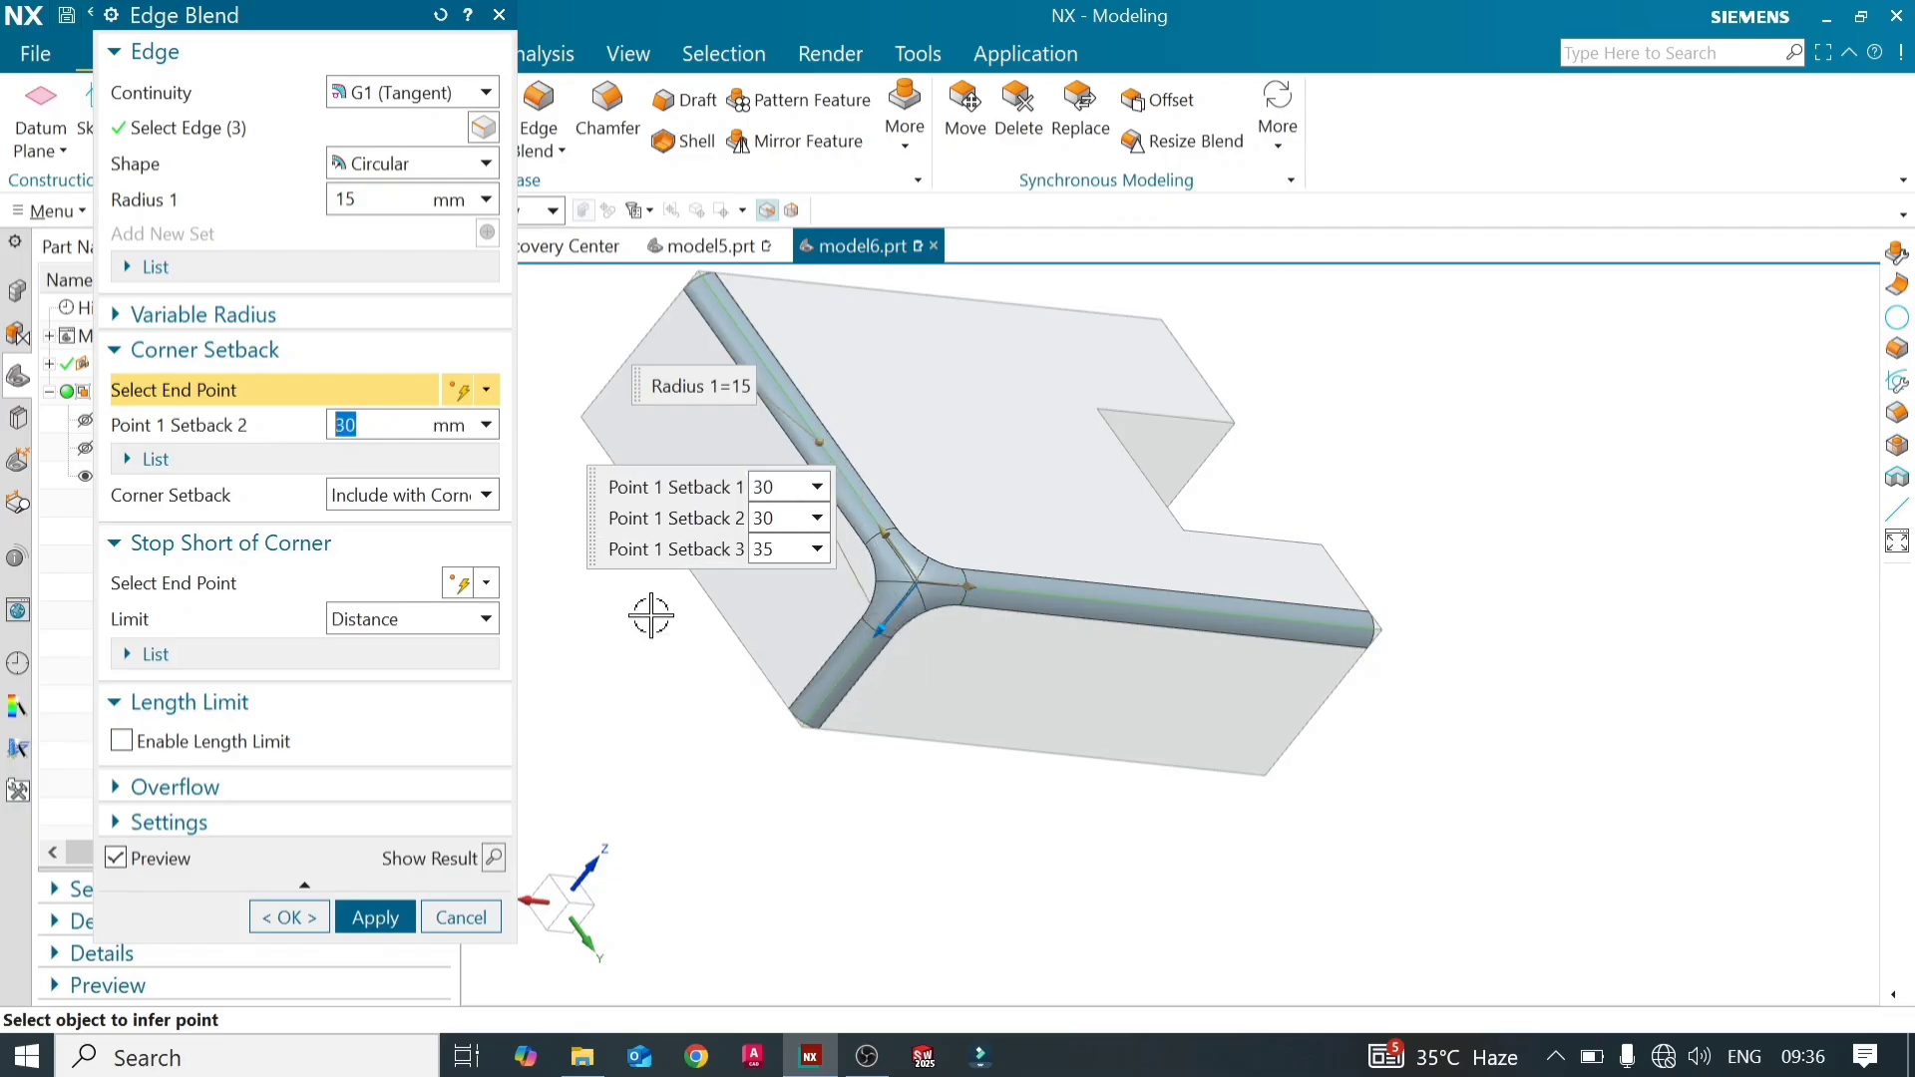
Show the corner setback blend's result, inspect the corner from other angles, and return to the preview
left_click(494, 858)
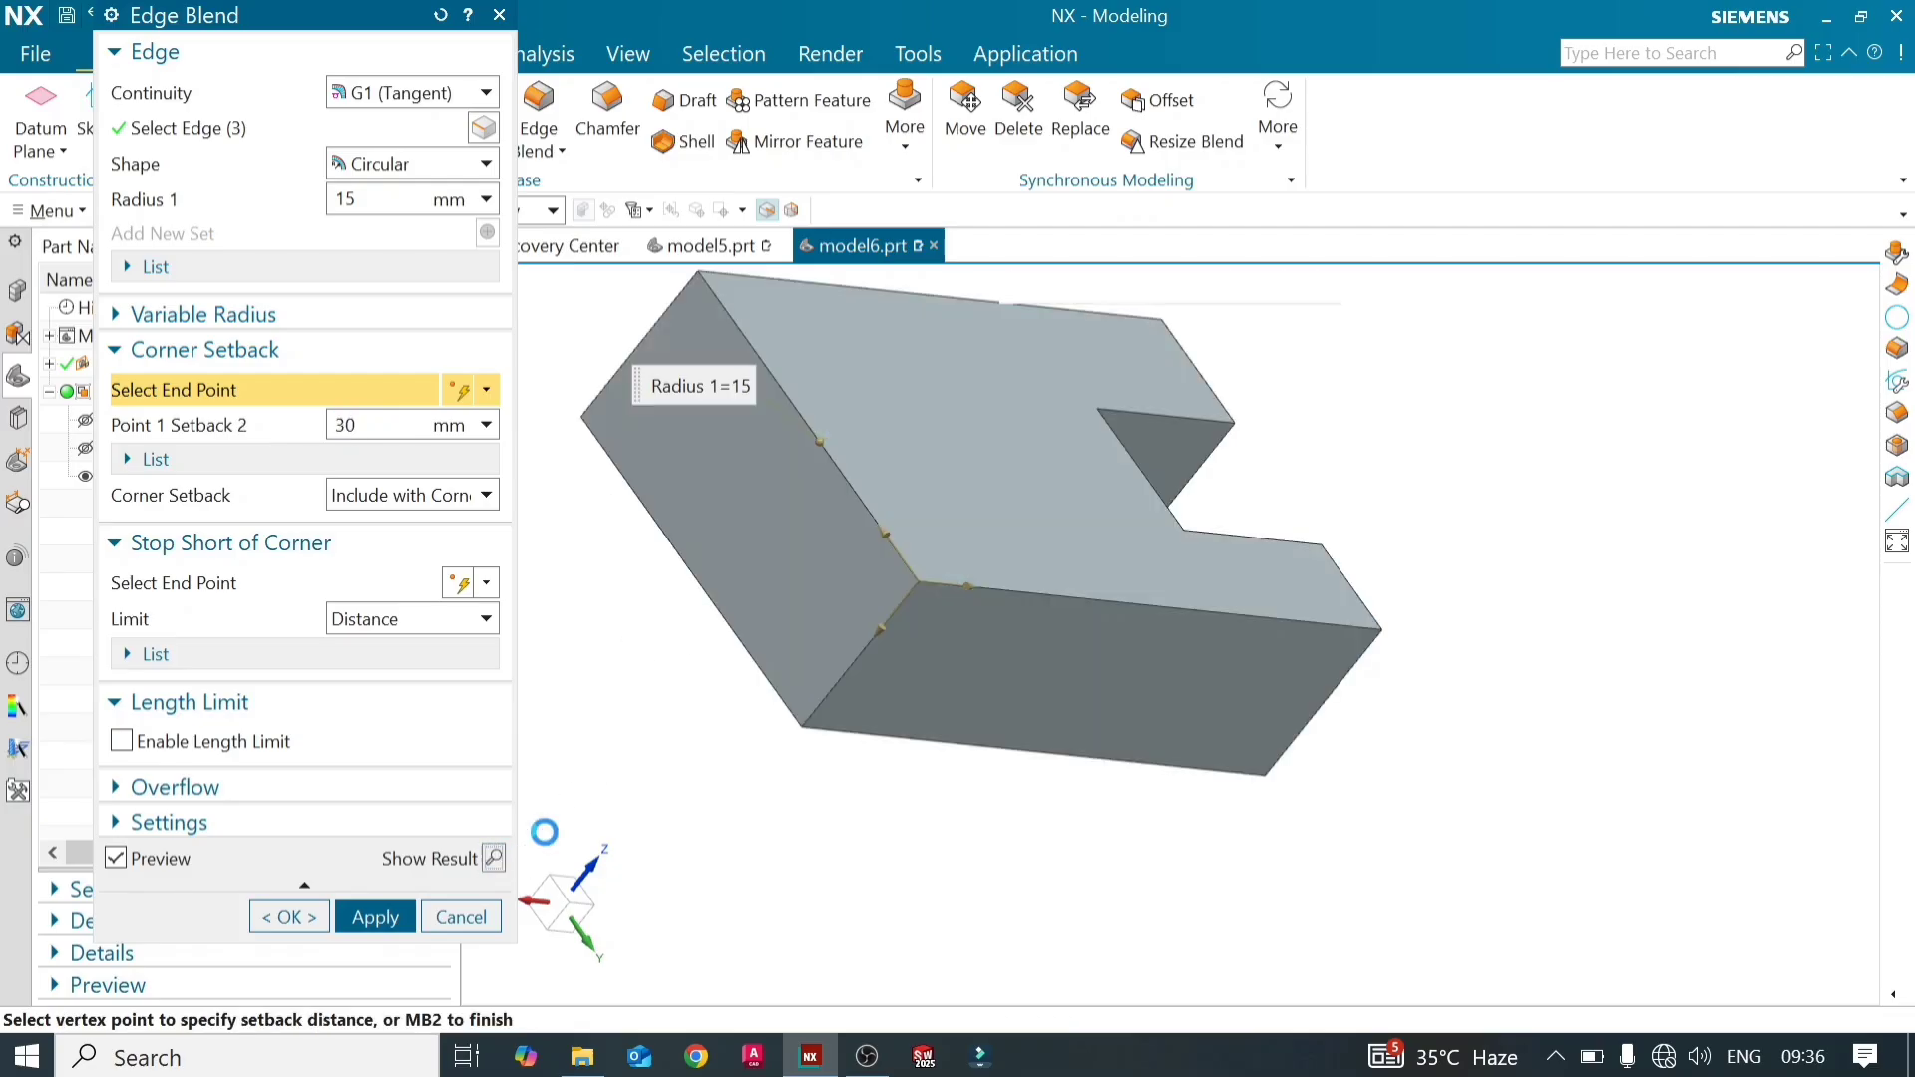
mouse_move(846, 620)
middle_mouse_down()
mouse_move(834, 564)
mouse_move(881, 628)
mouse_move(825, 599)
mouse_move(843, 580)
mouse_move(889, 735)
mouse_move(838, 608)
mouse_move(849, 619)
middle_mouse_up()
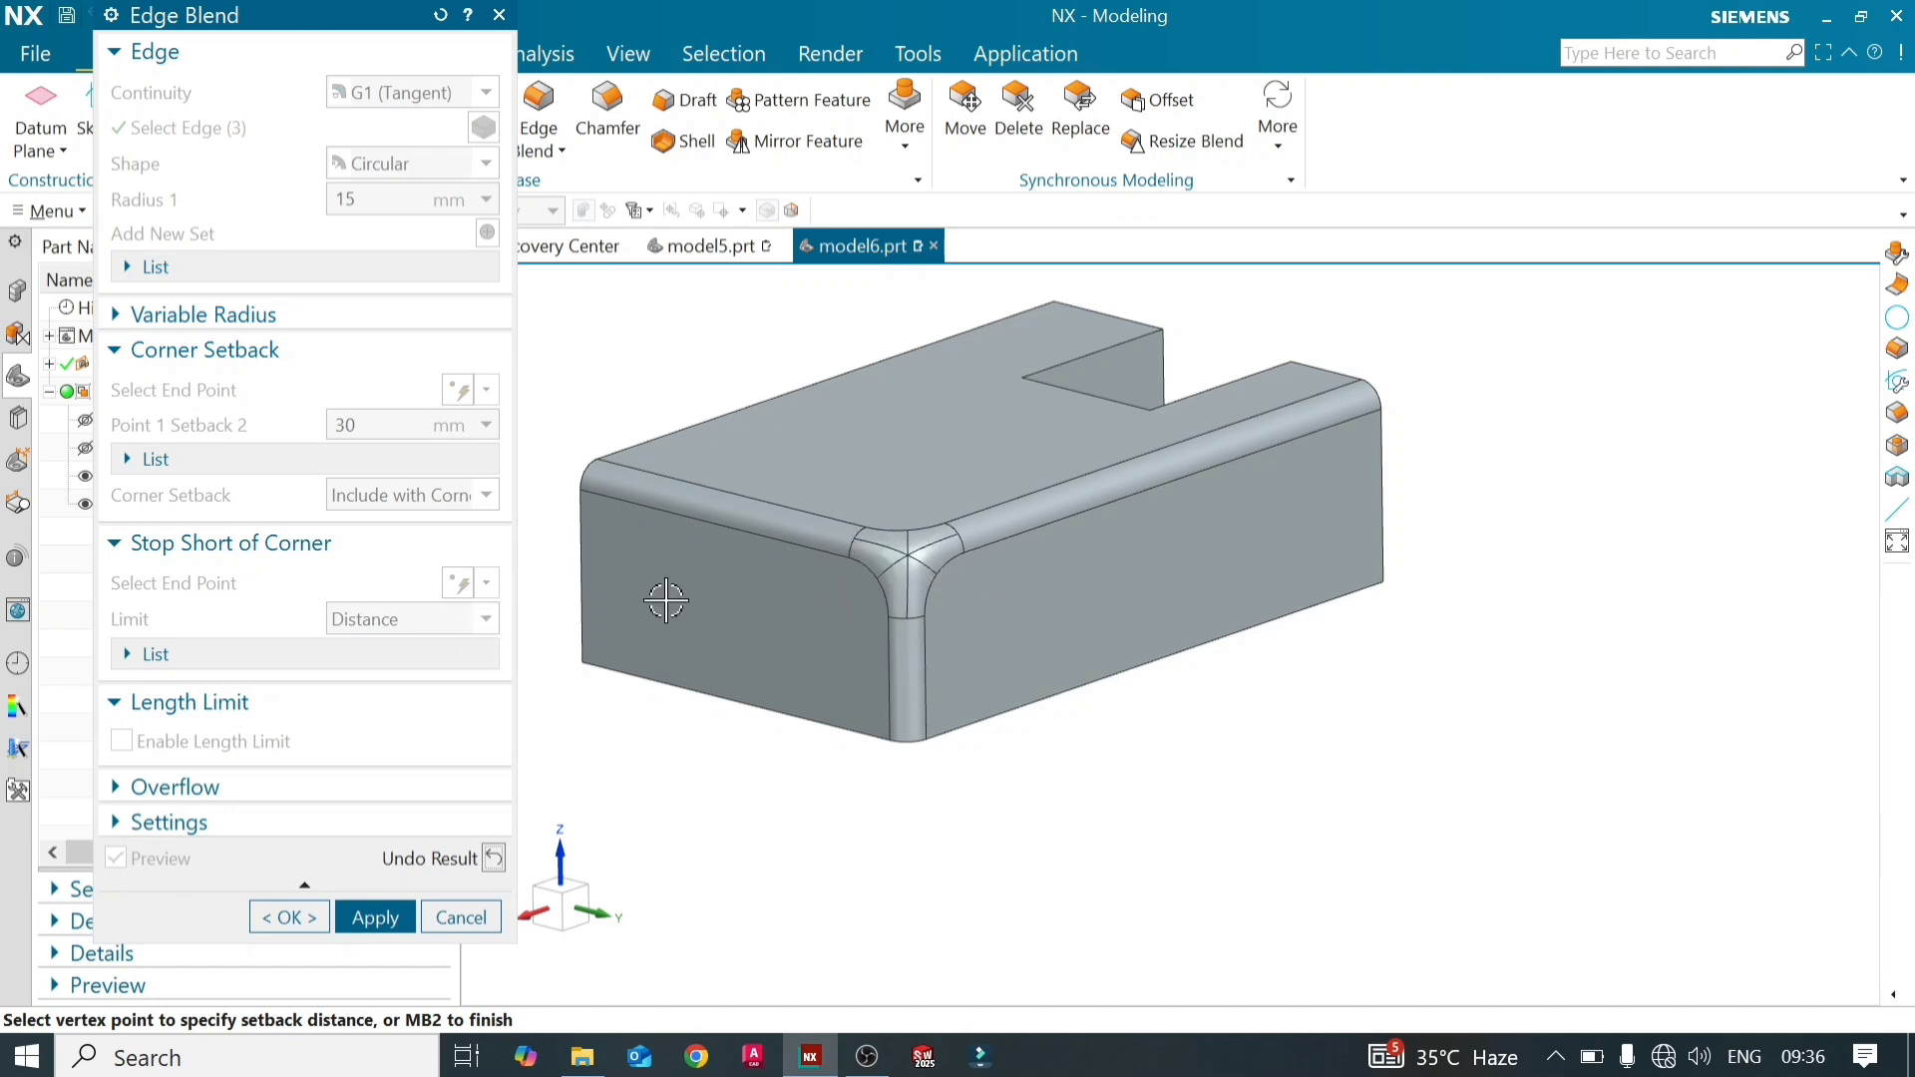
left_click(493, 858)
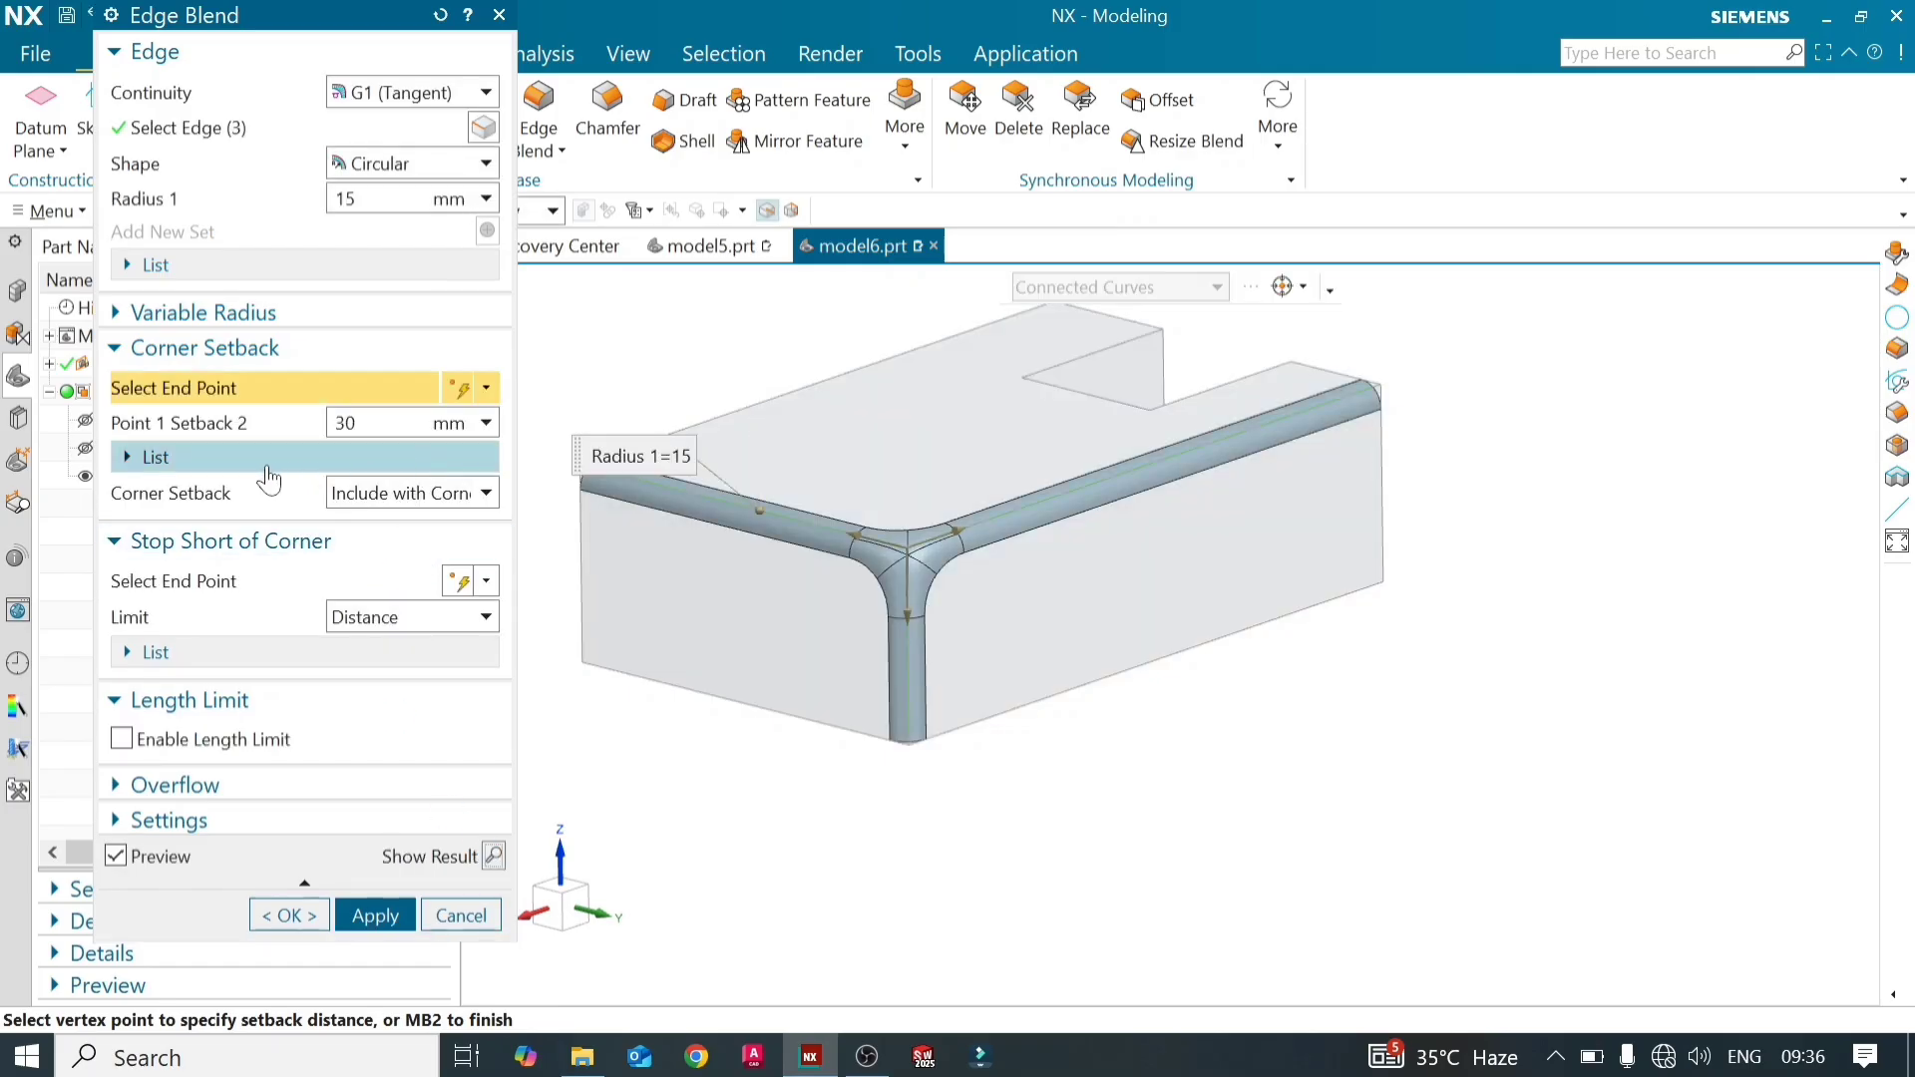
Expand the corner setback list and review which edge each of the three Point 1 setbacks controls
left_click(217, 461)
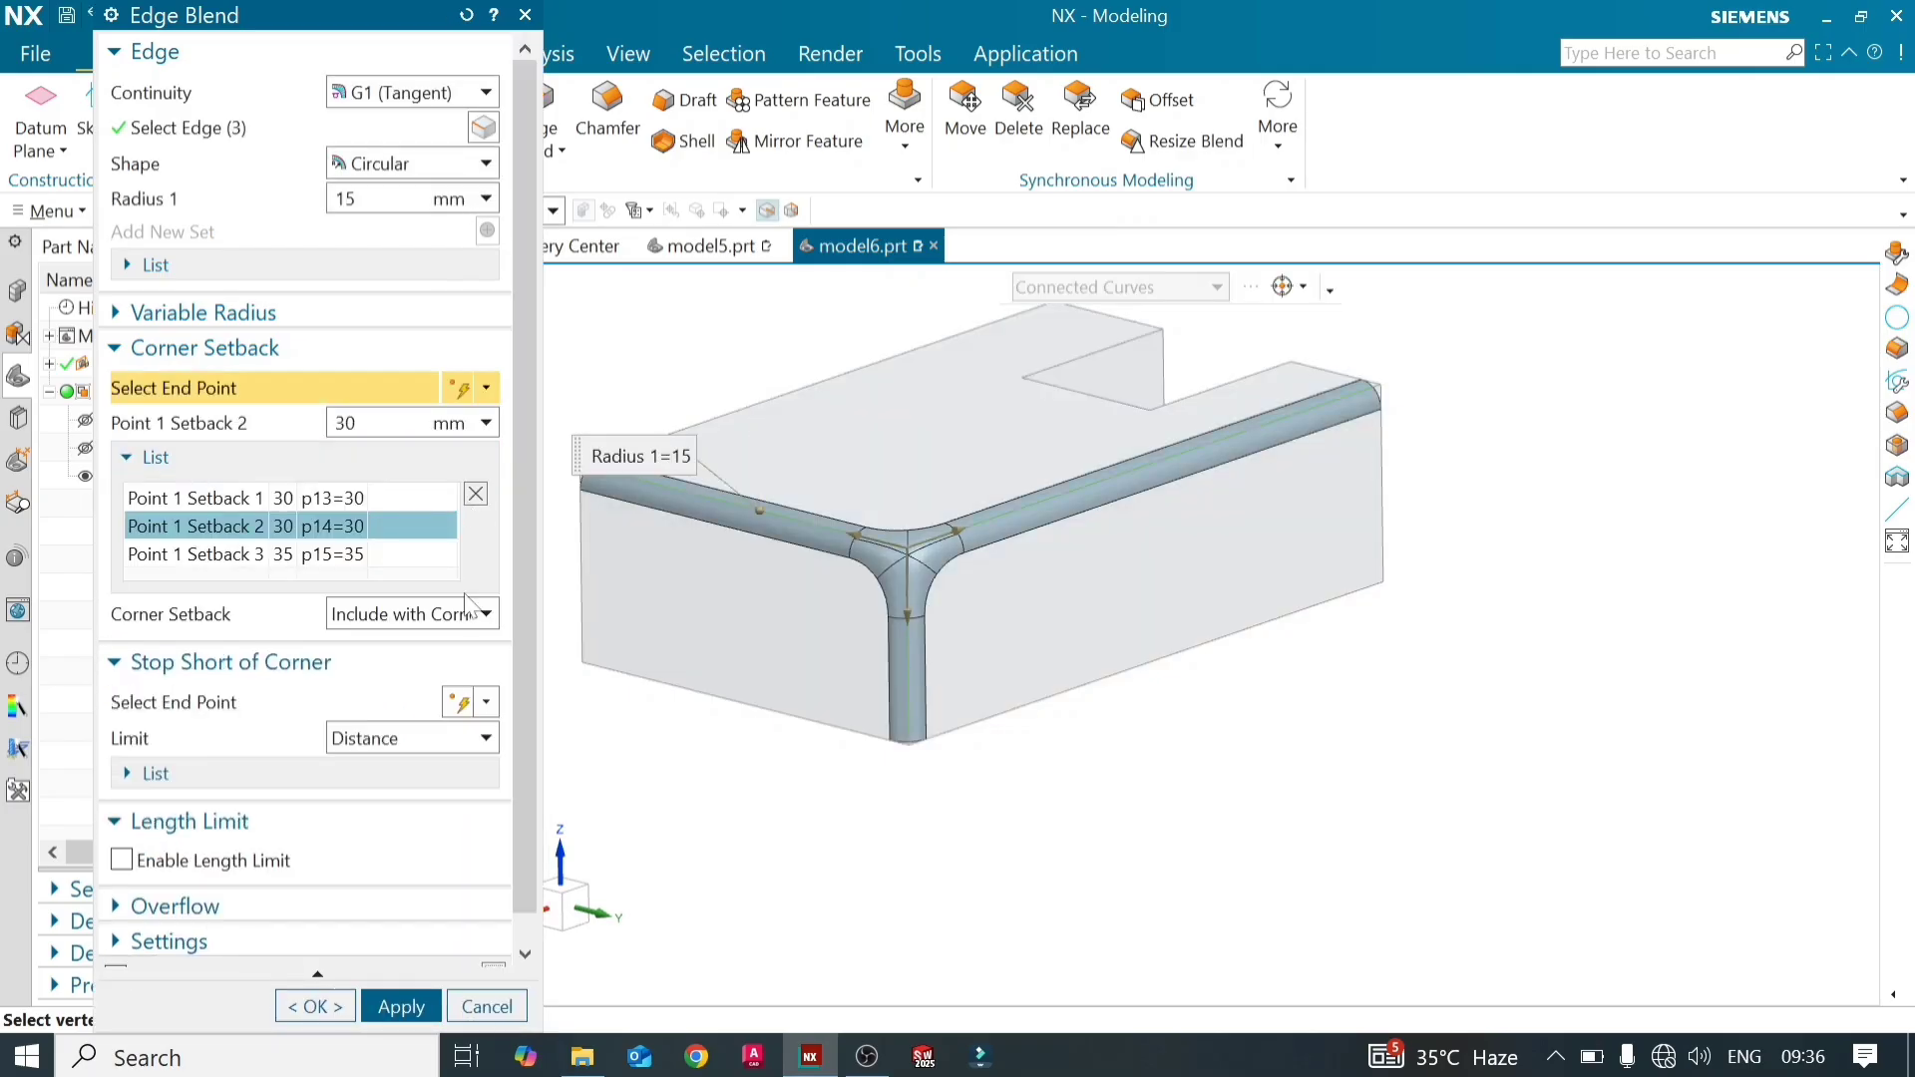
left_click(361, 499)
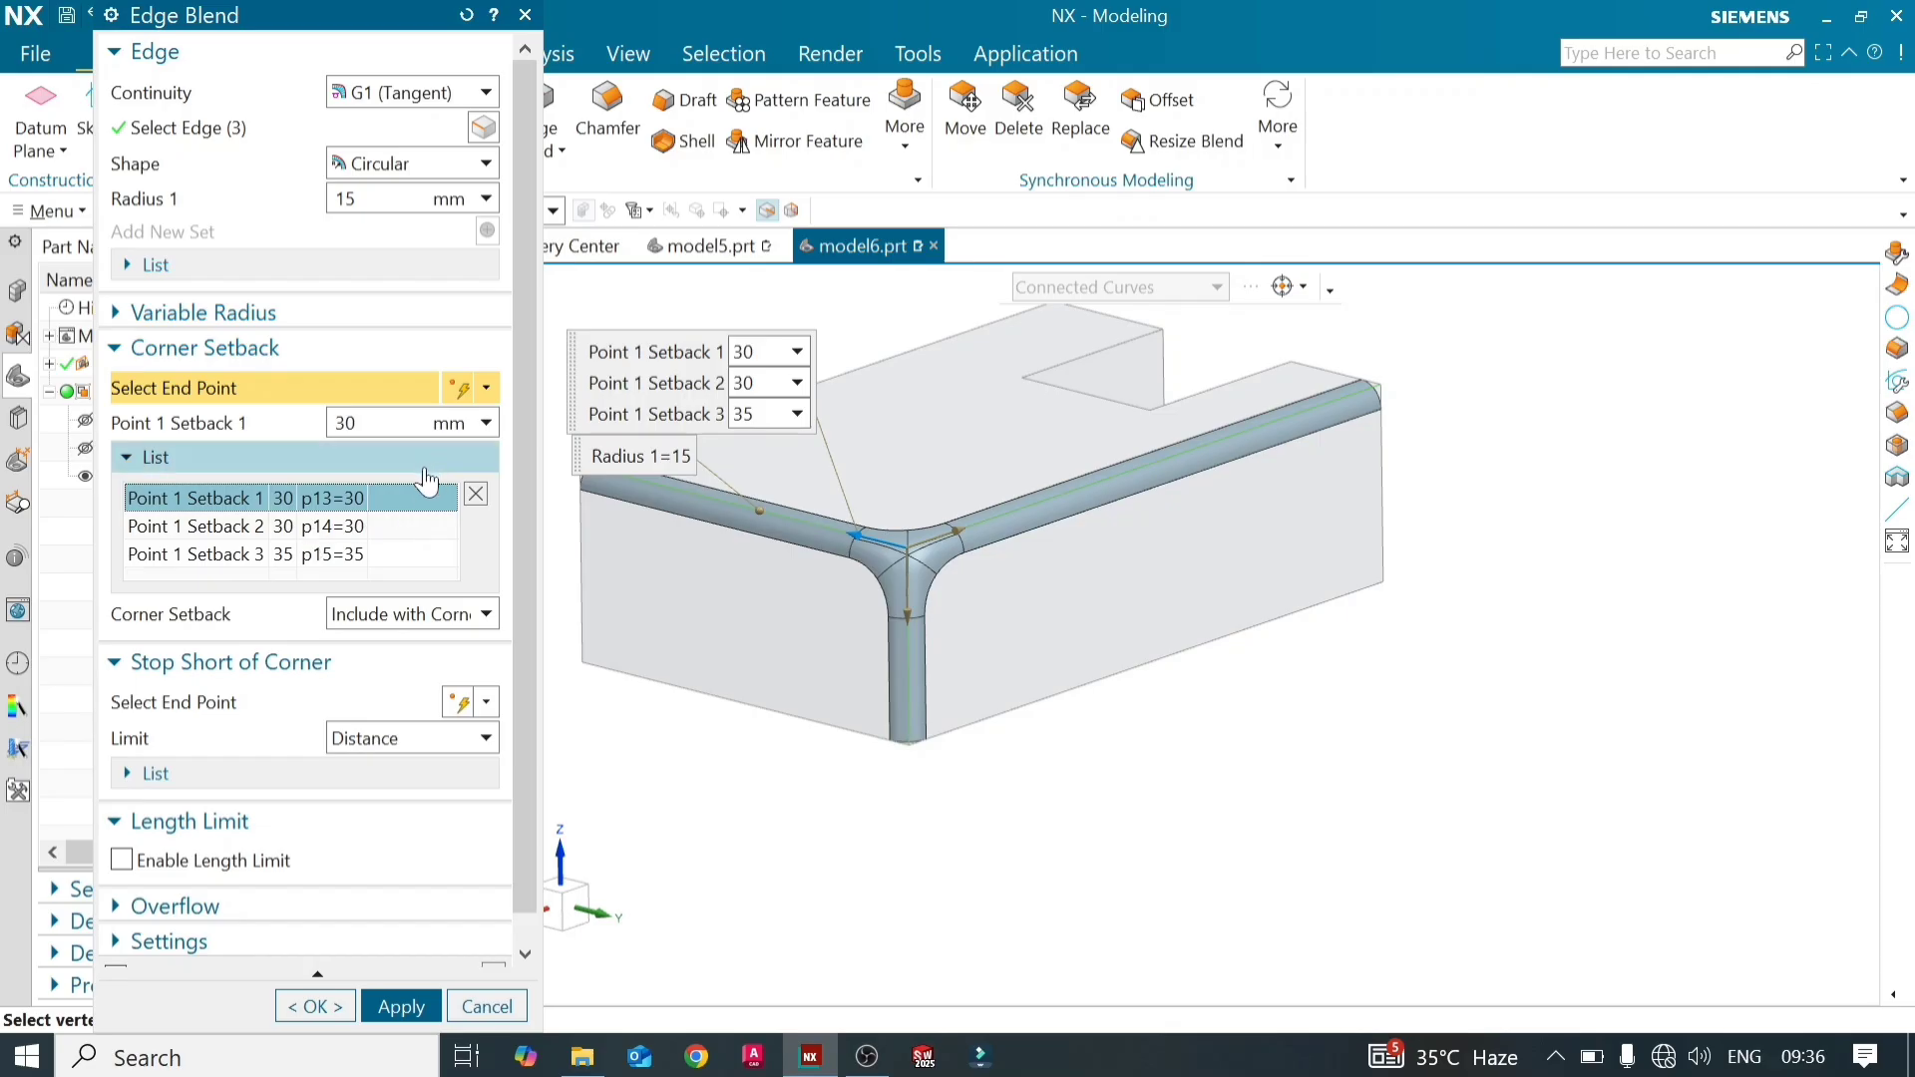
left_click(377, 529)
left_click(387, 559)
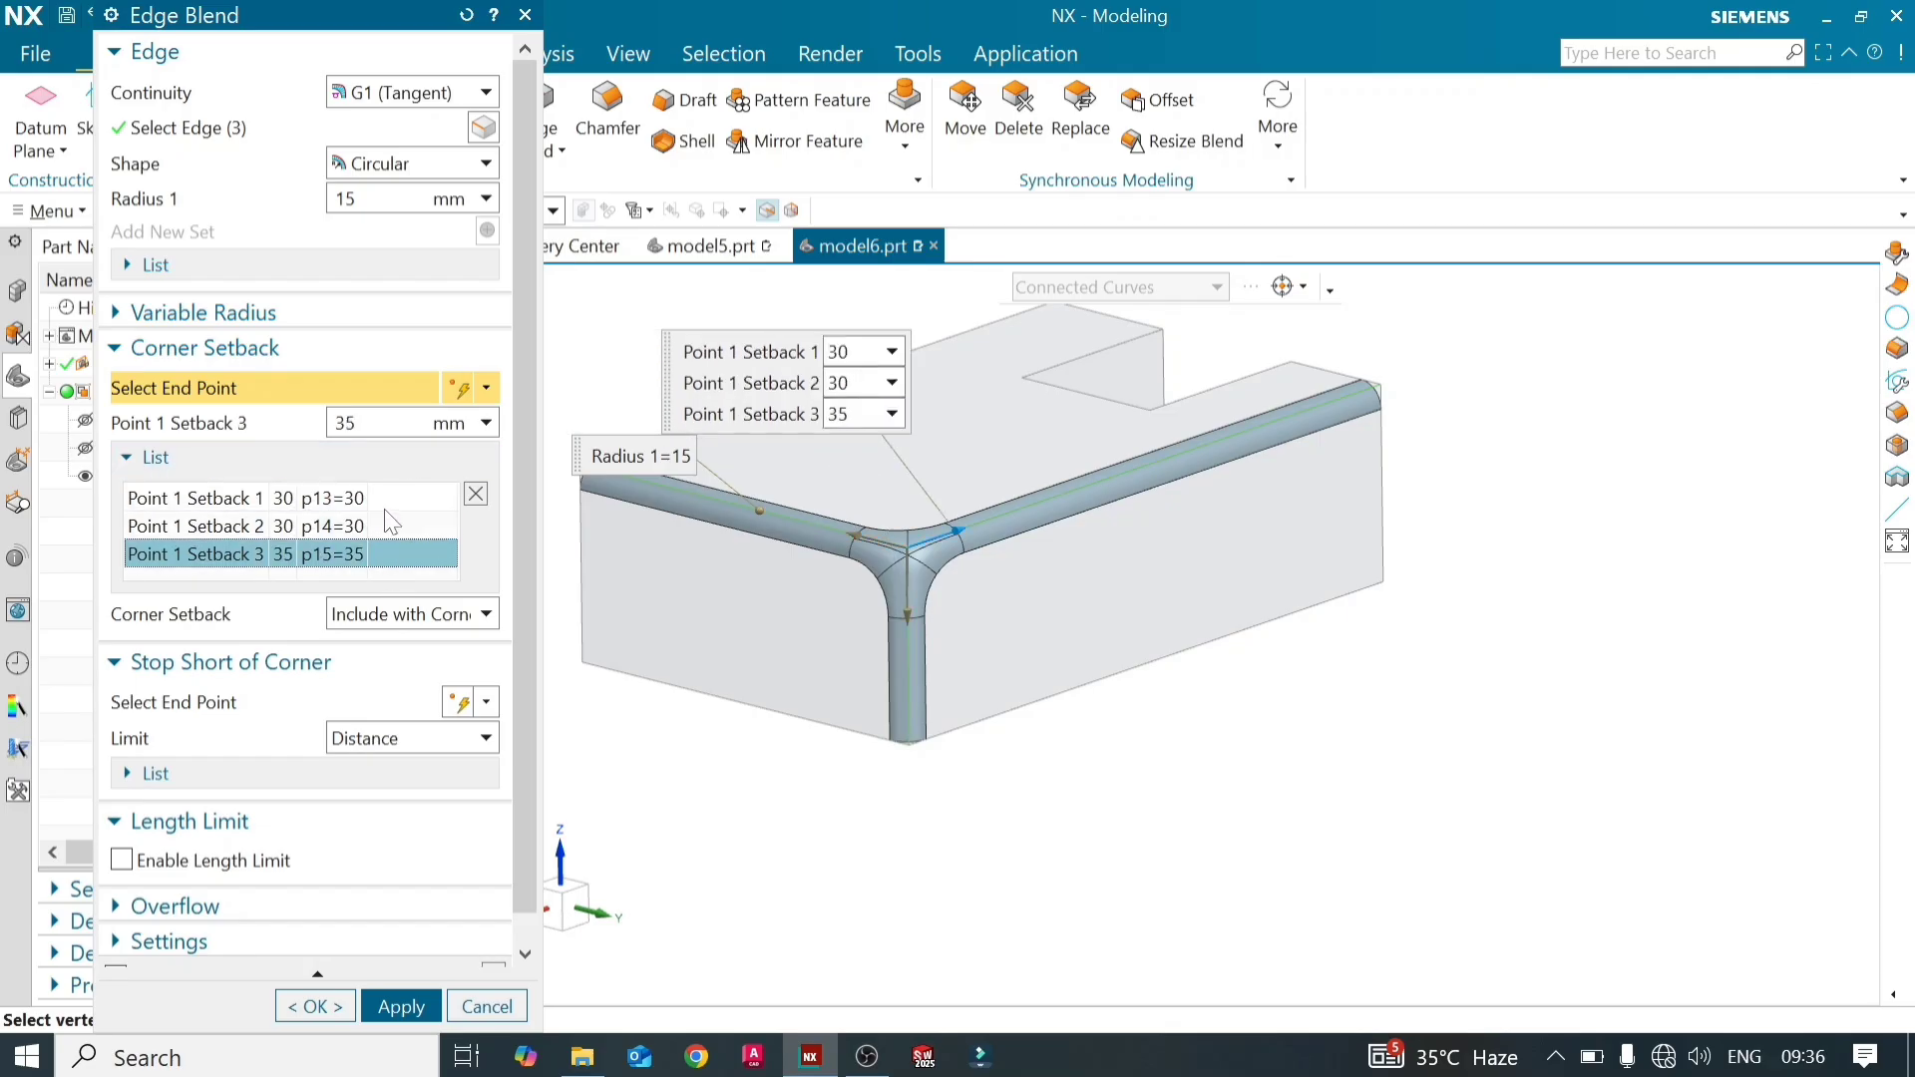
left_click(427, 494)
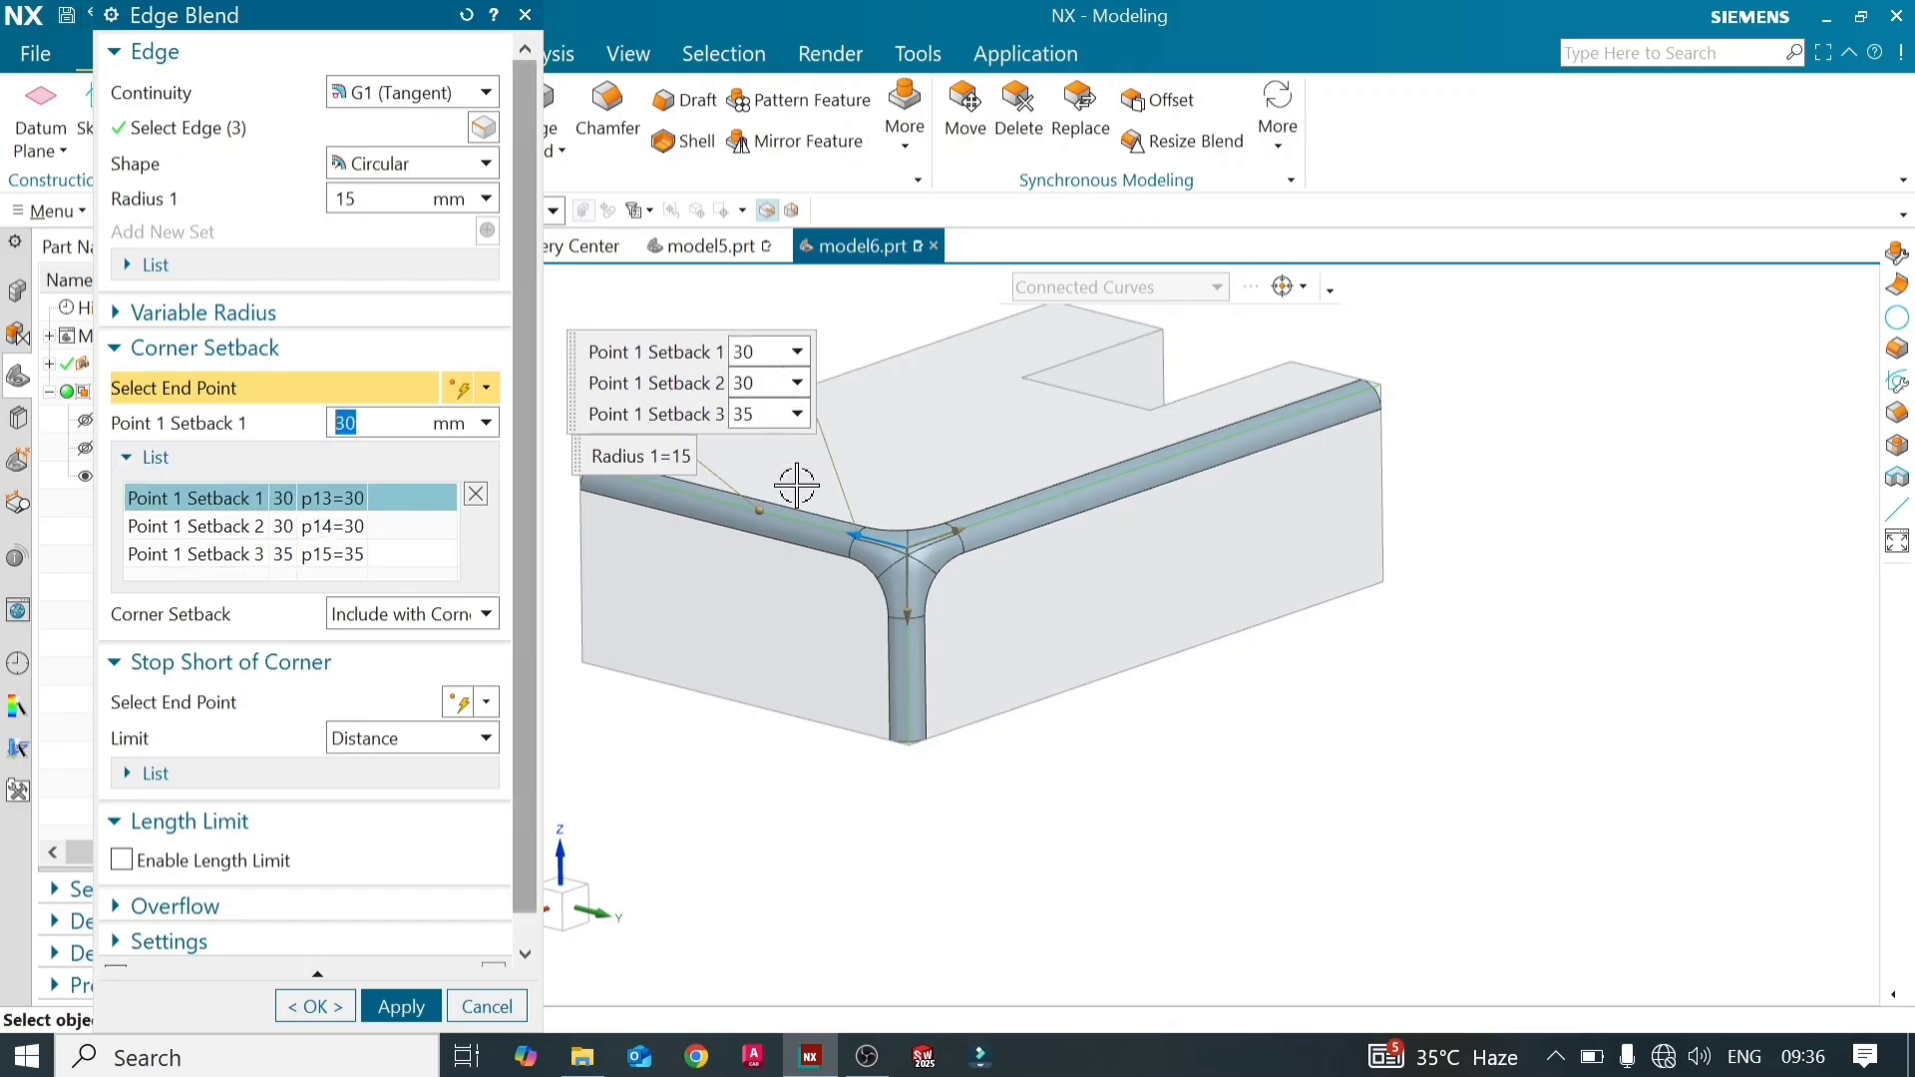
Set Point 1 Setback 1 to 20 mm, Setback 2 to 15 mm, and Setback 3 to 10 mm
left_click(736, 359)
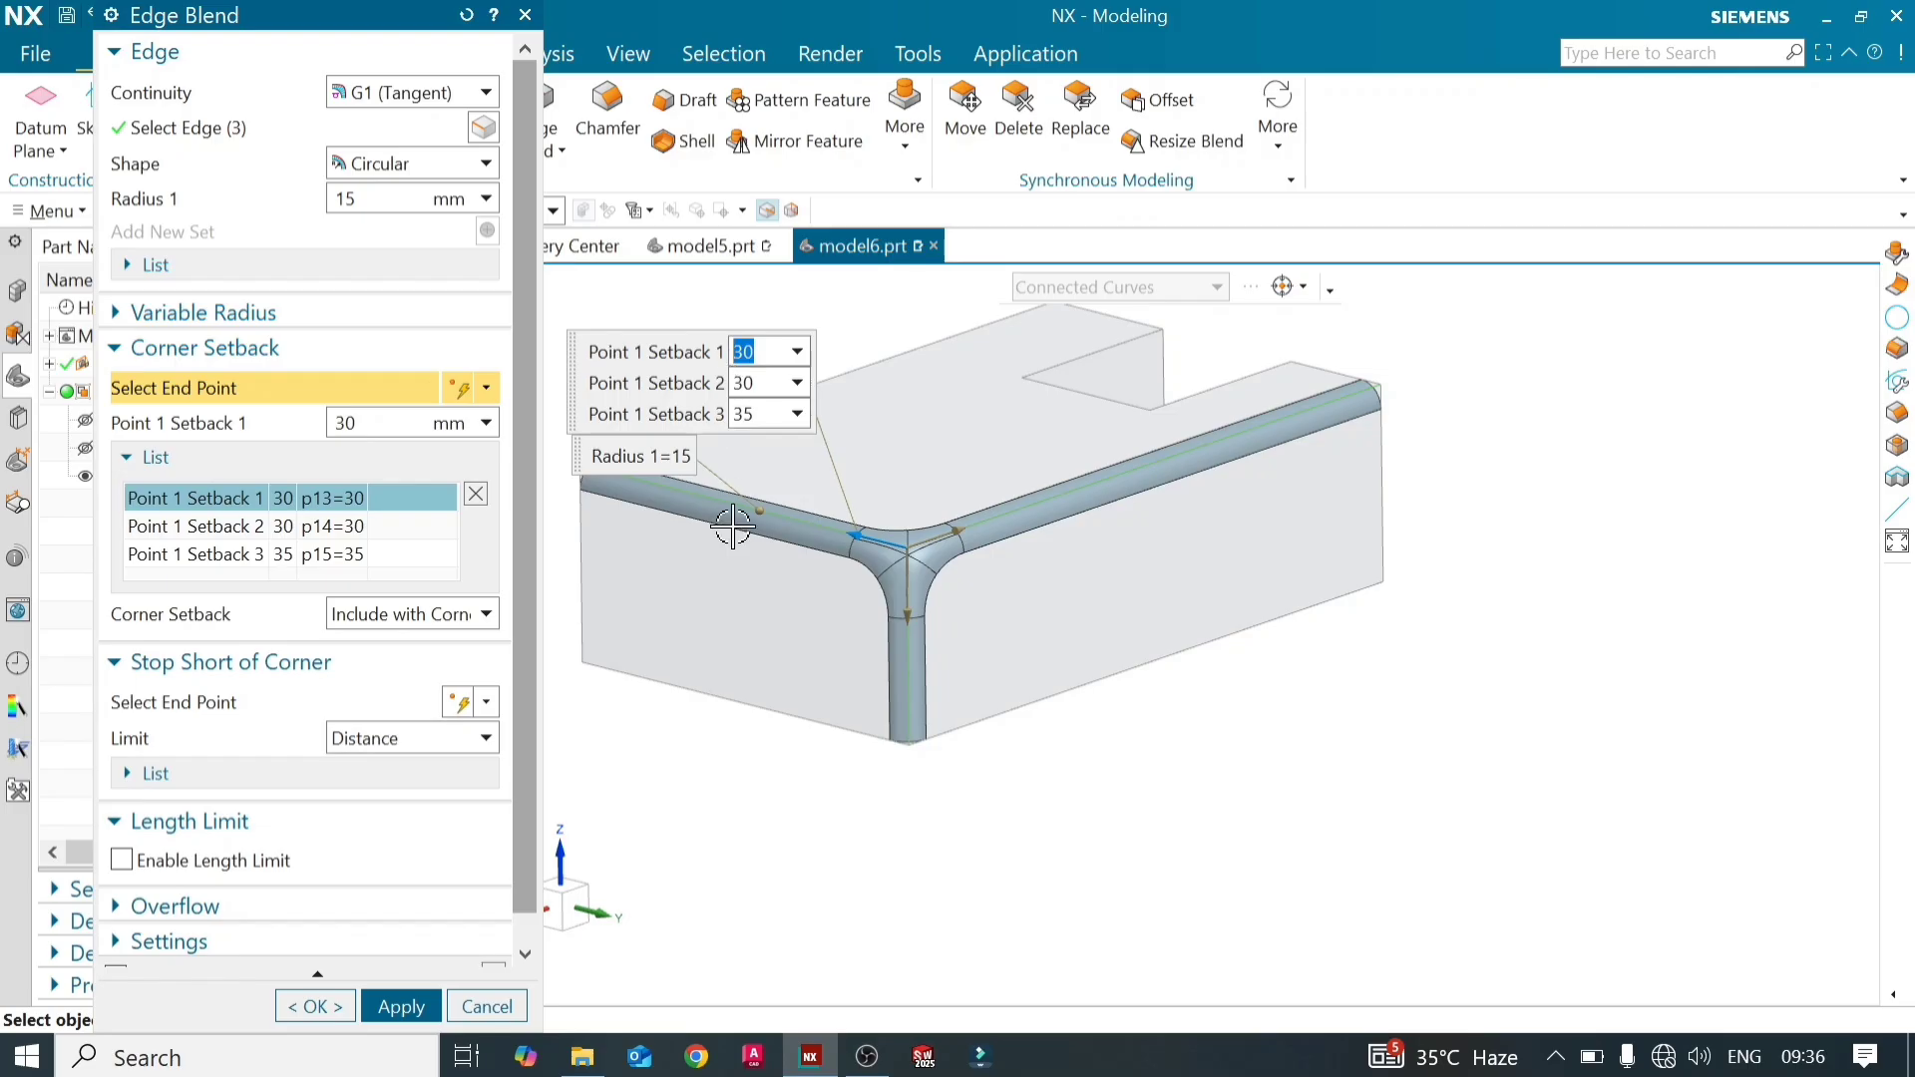
type("20")
key("Tab")
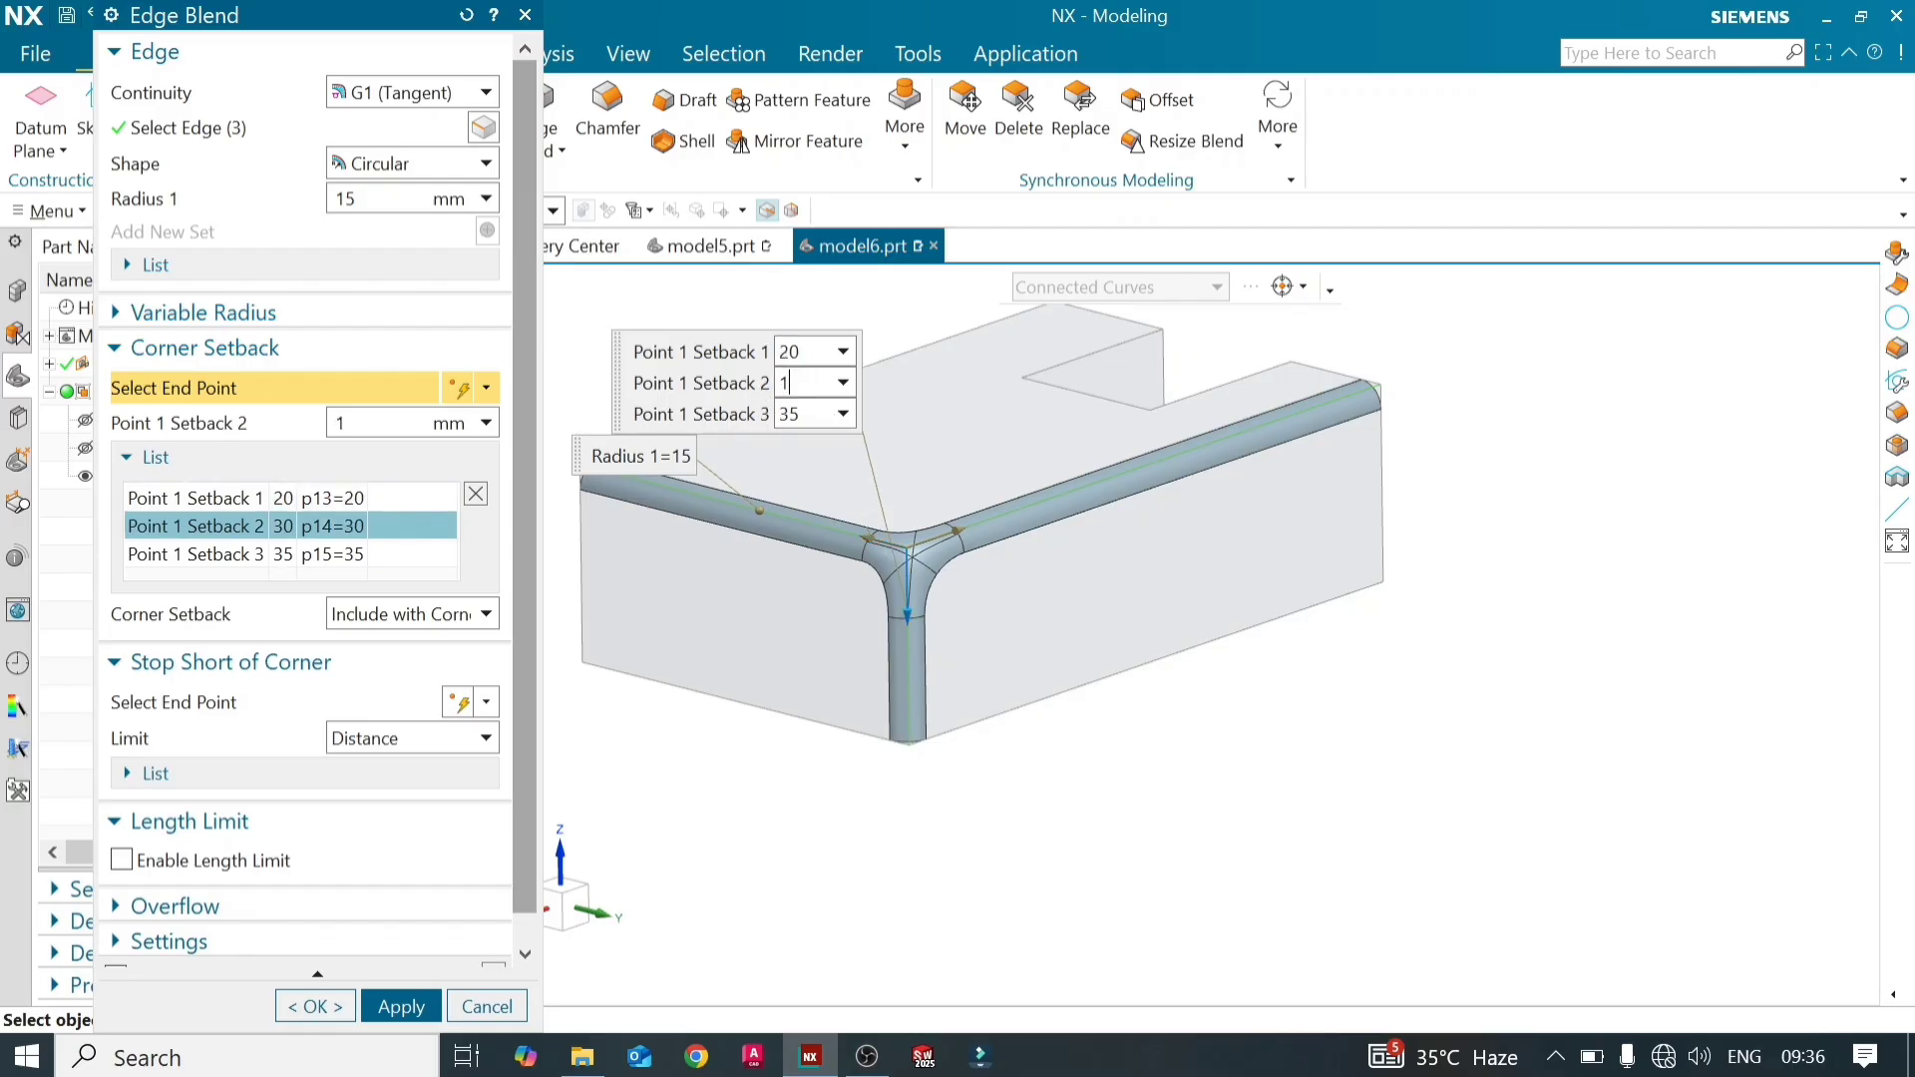
key("Return")
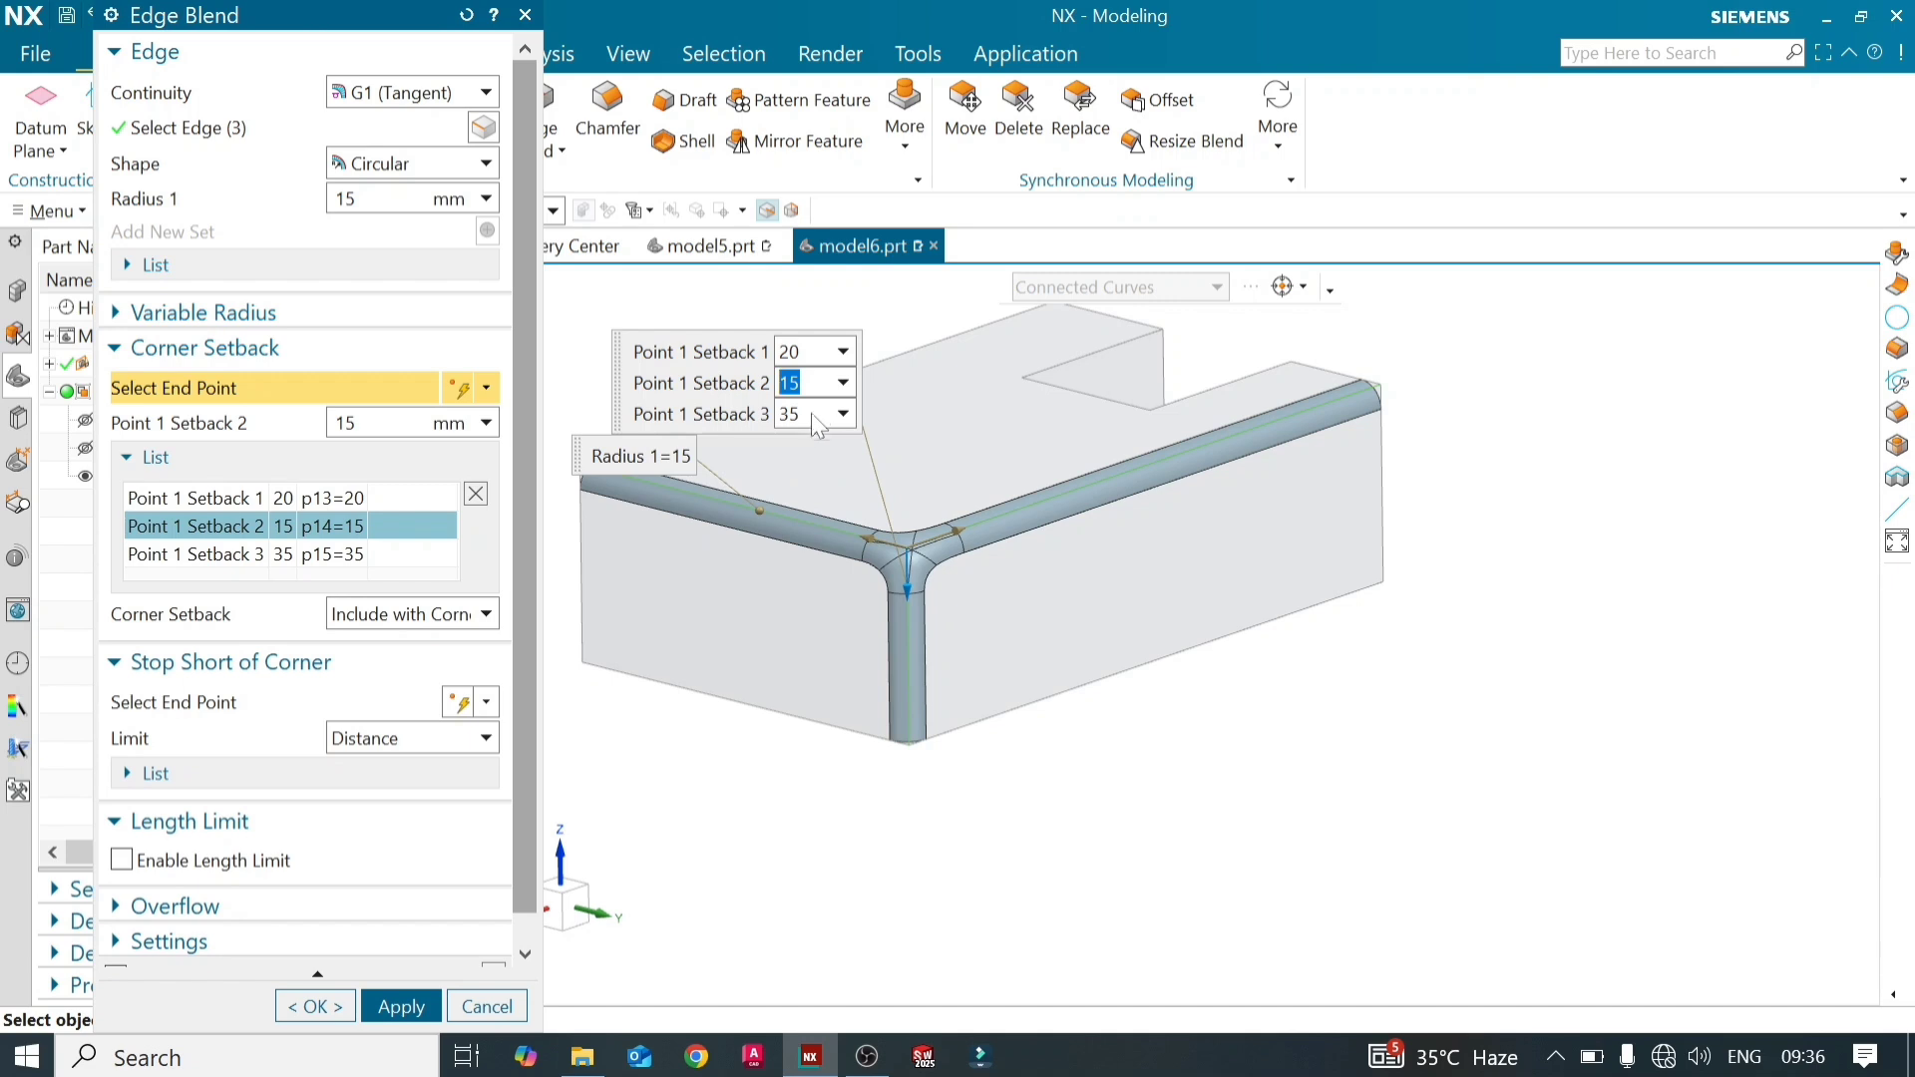
key("Tab")
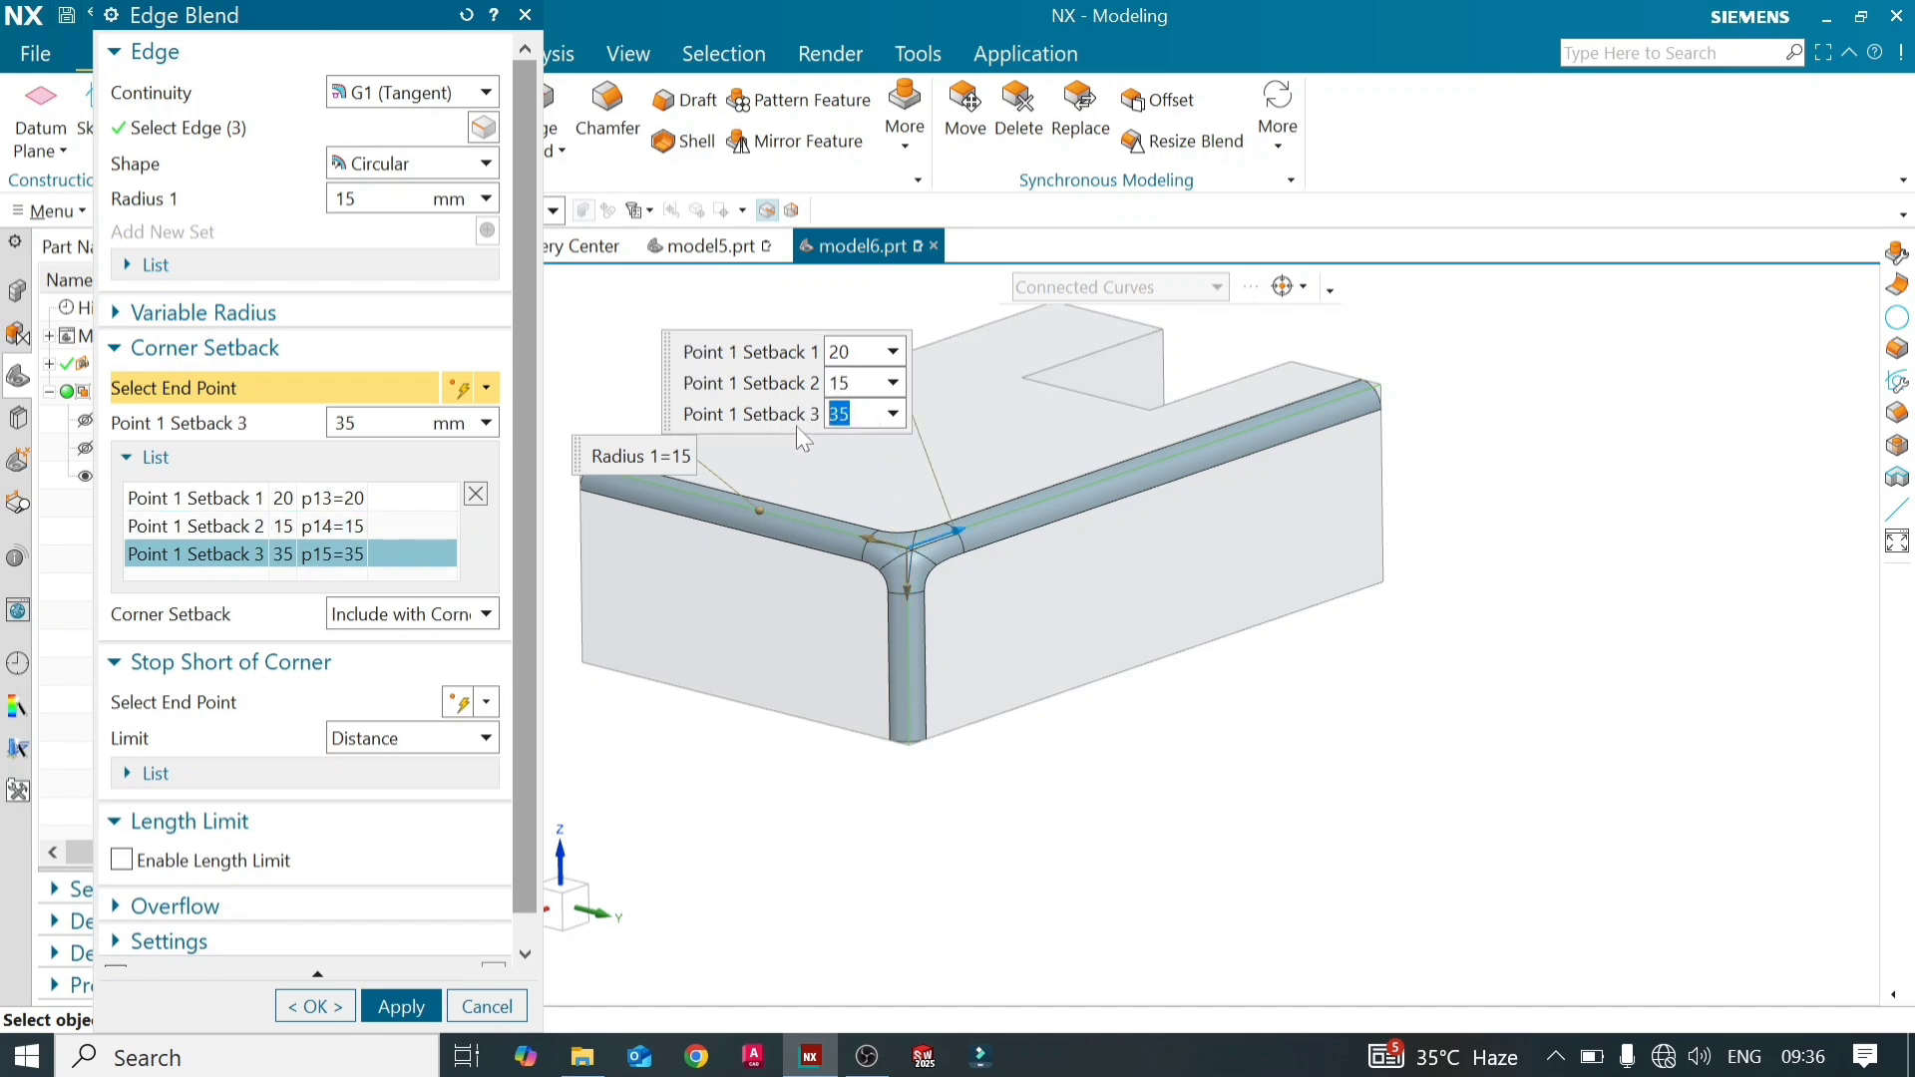
key("Return")
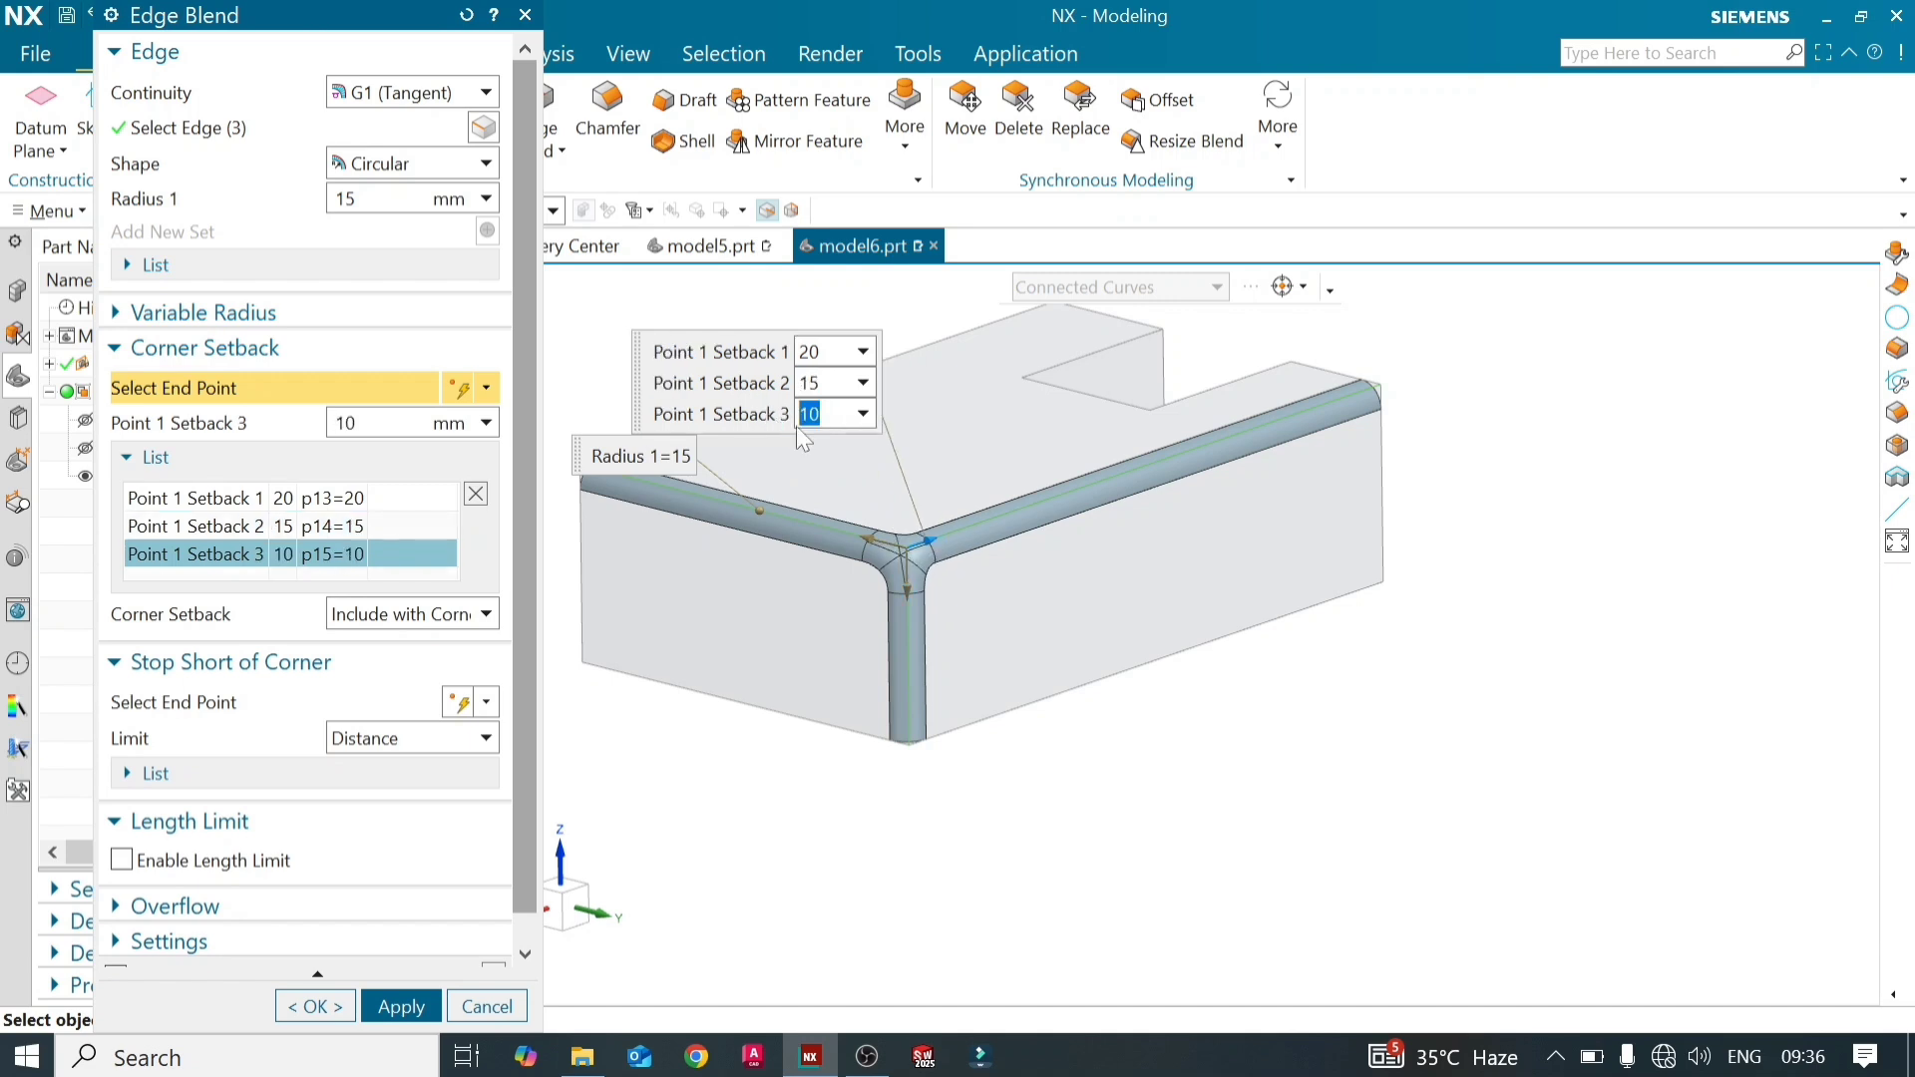
Show the blend result with the new corner setbacks, inspect the corner from another angle, and return to the preview
scroll(529, 858, "down", 1)
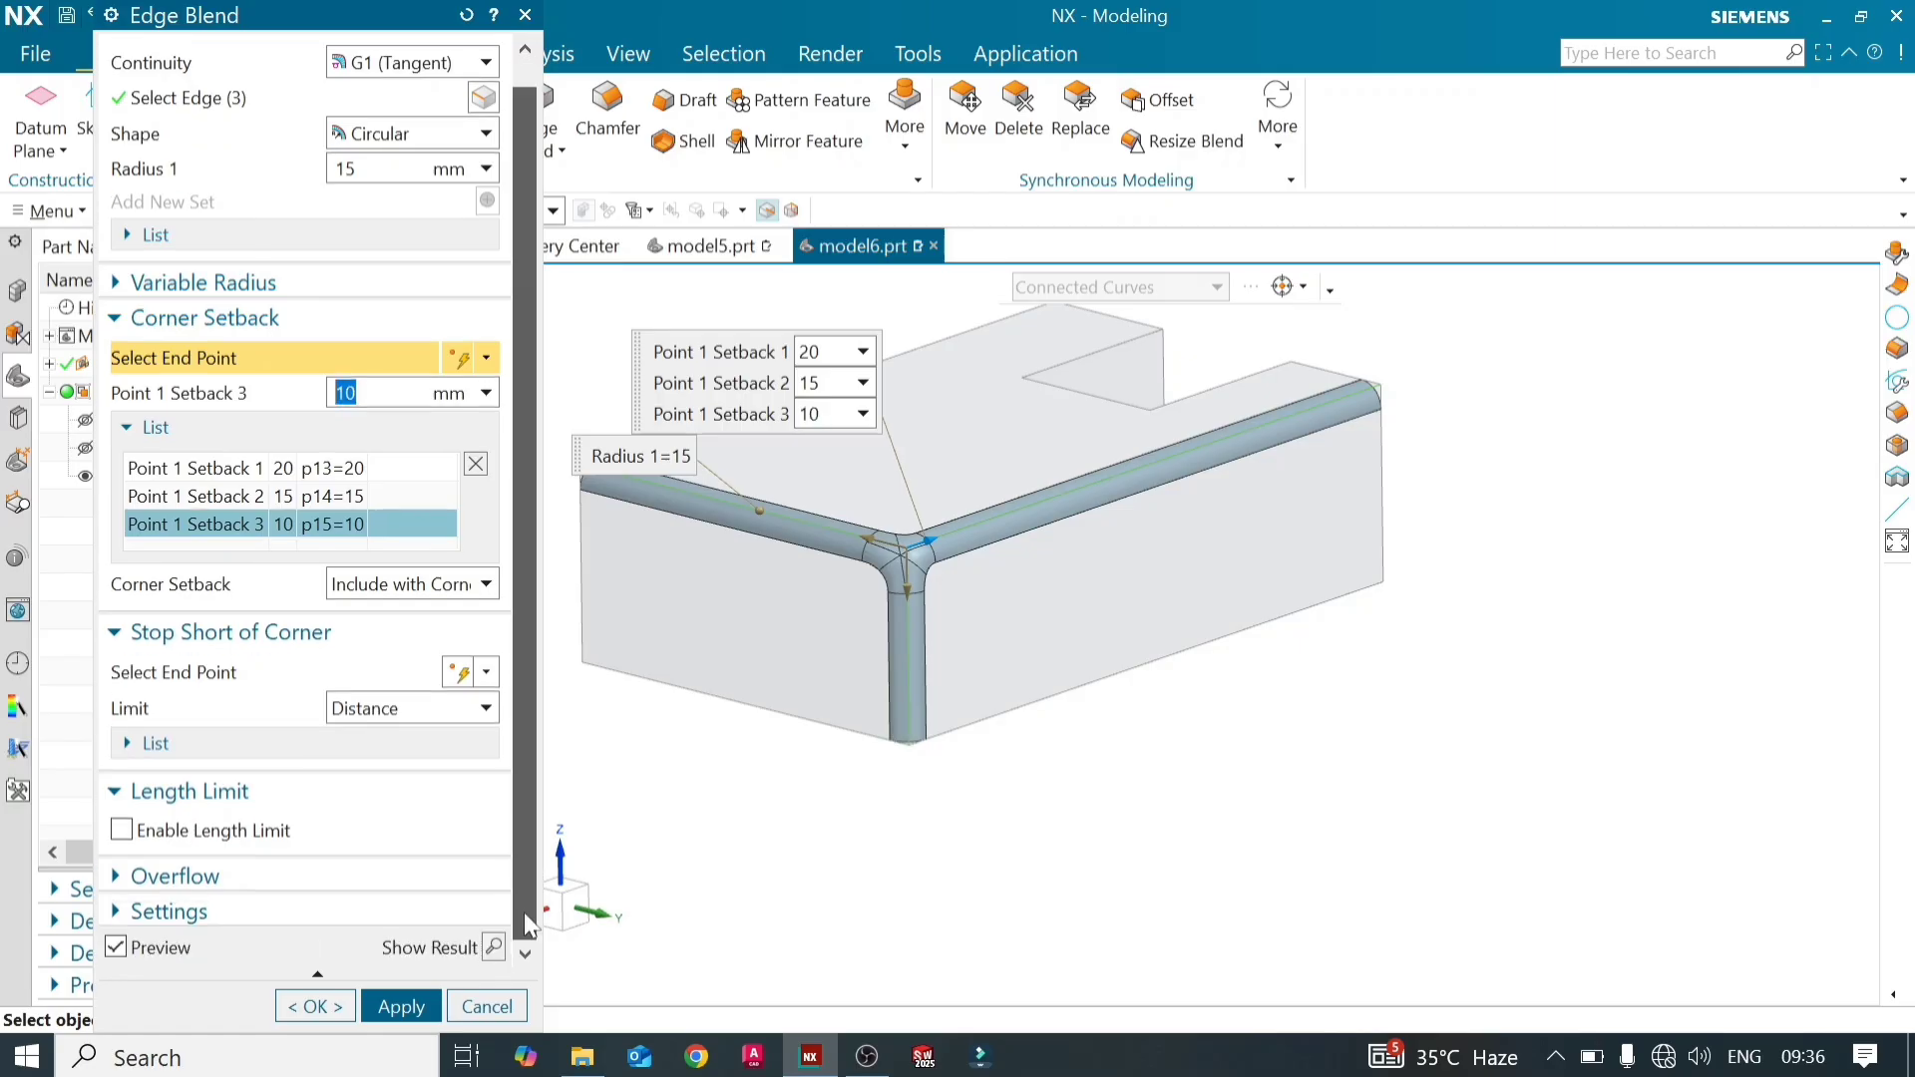
left_click(494, 947)
mouse_move(969, 625)
middle_mouse_down()
mouse_move(907, 647)
mouse_move(949, 624)
mouse_move(995, 634)
mouse_move(975, 632)
middle_mouse_up()
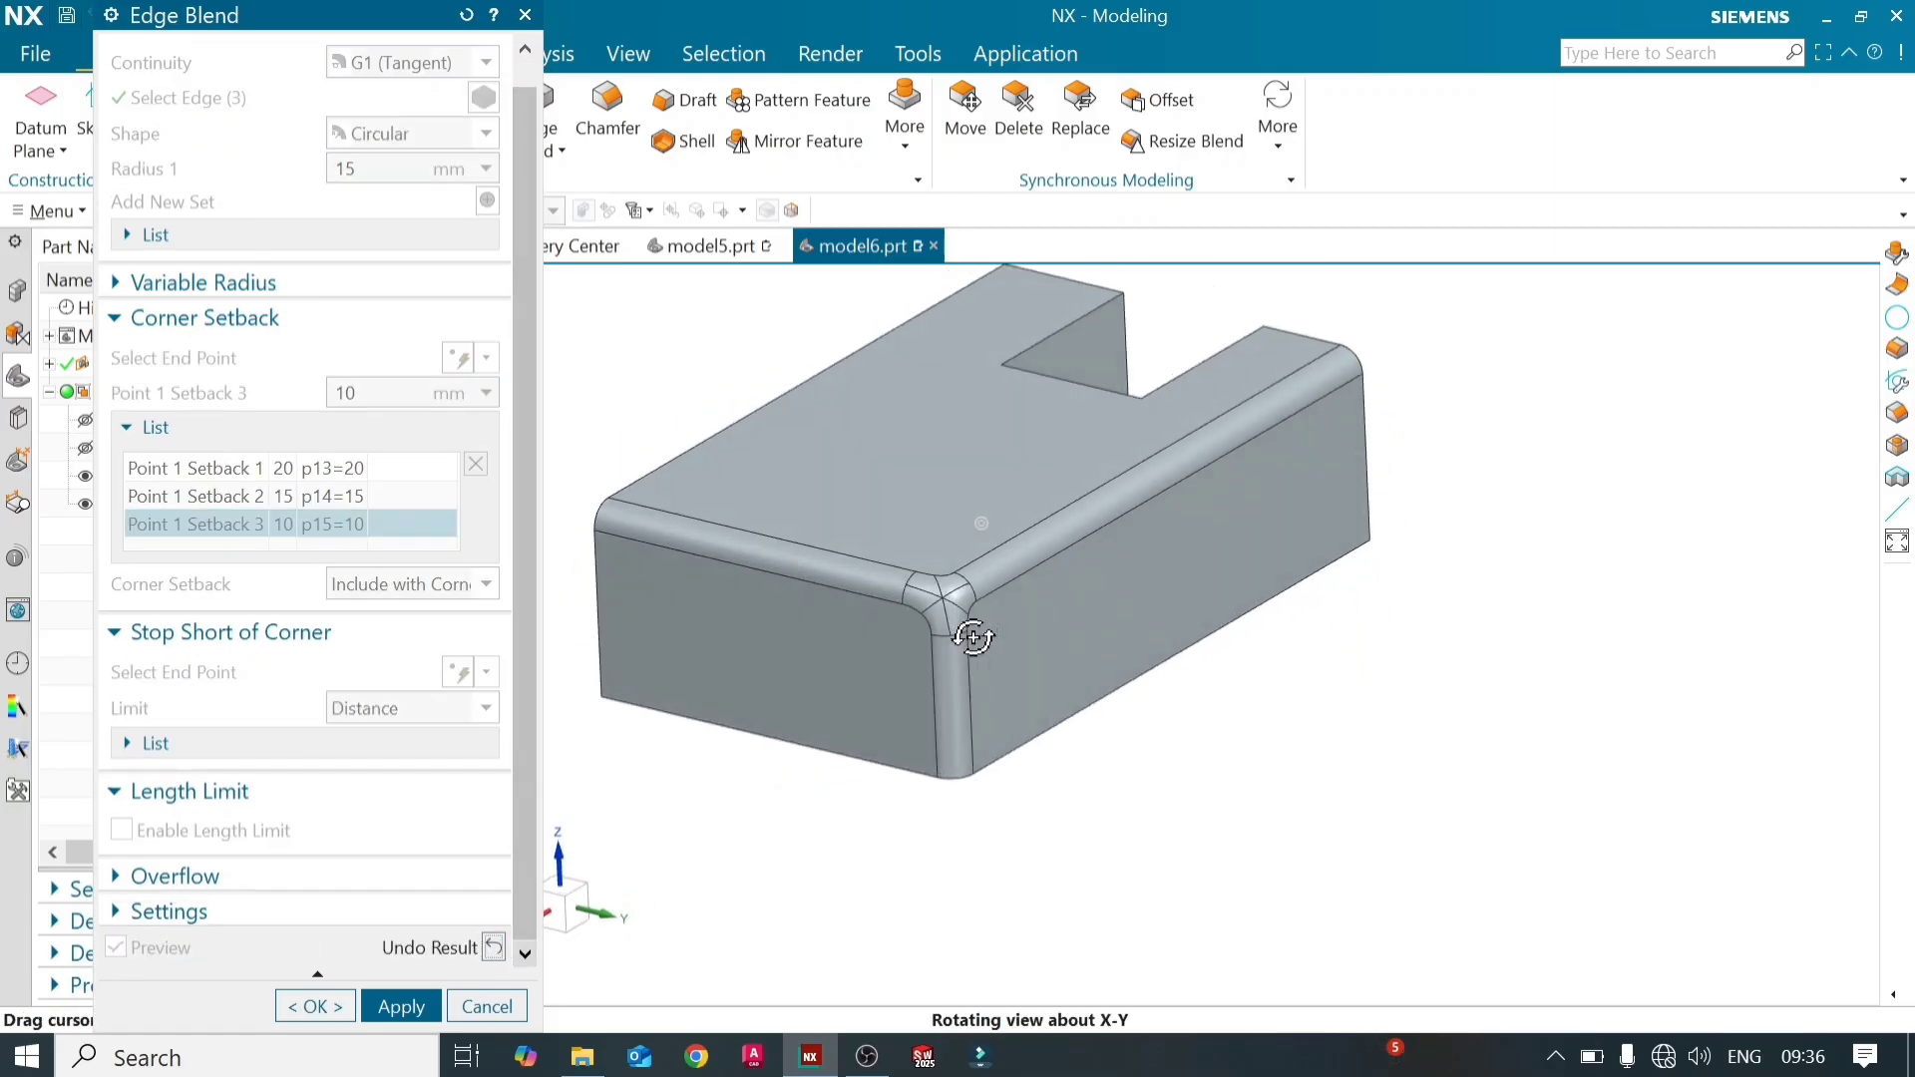
left_click(493, 948)
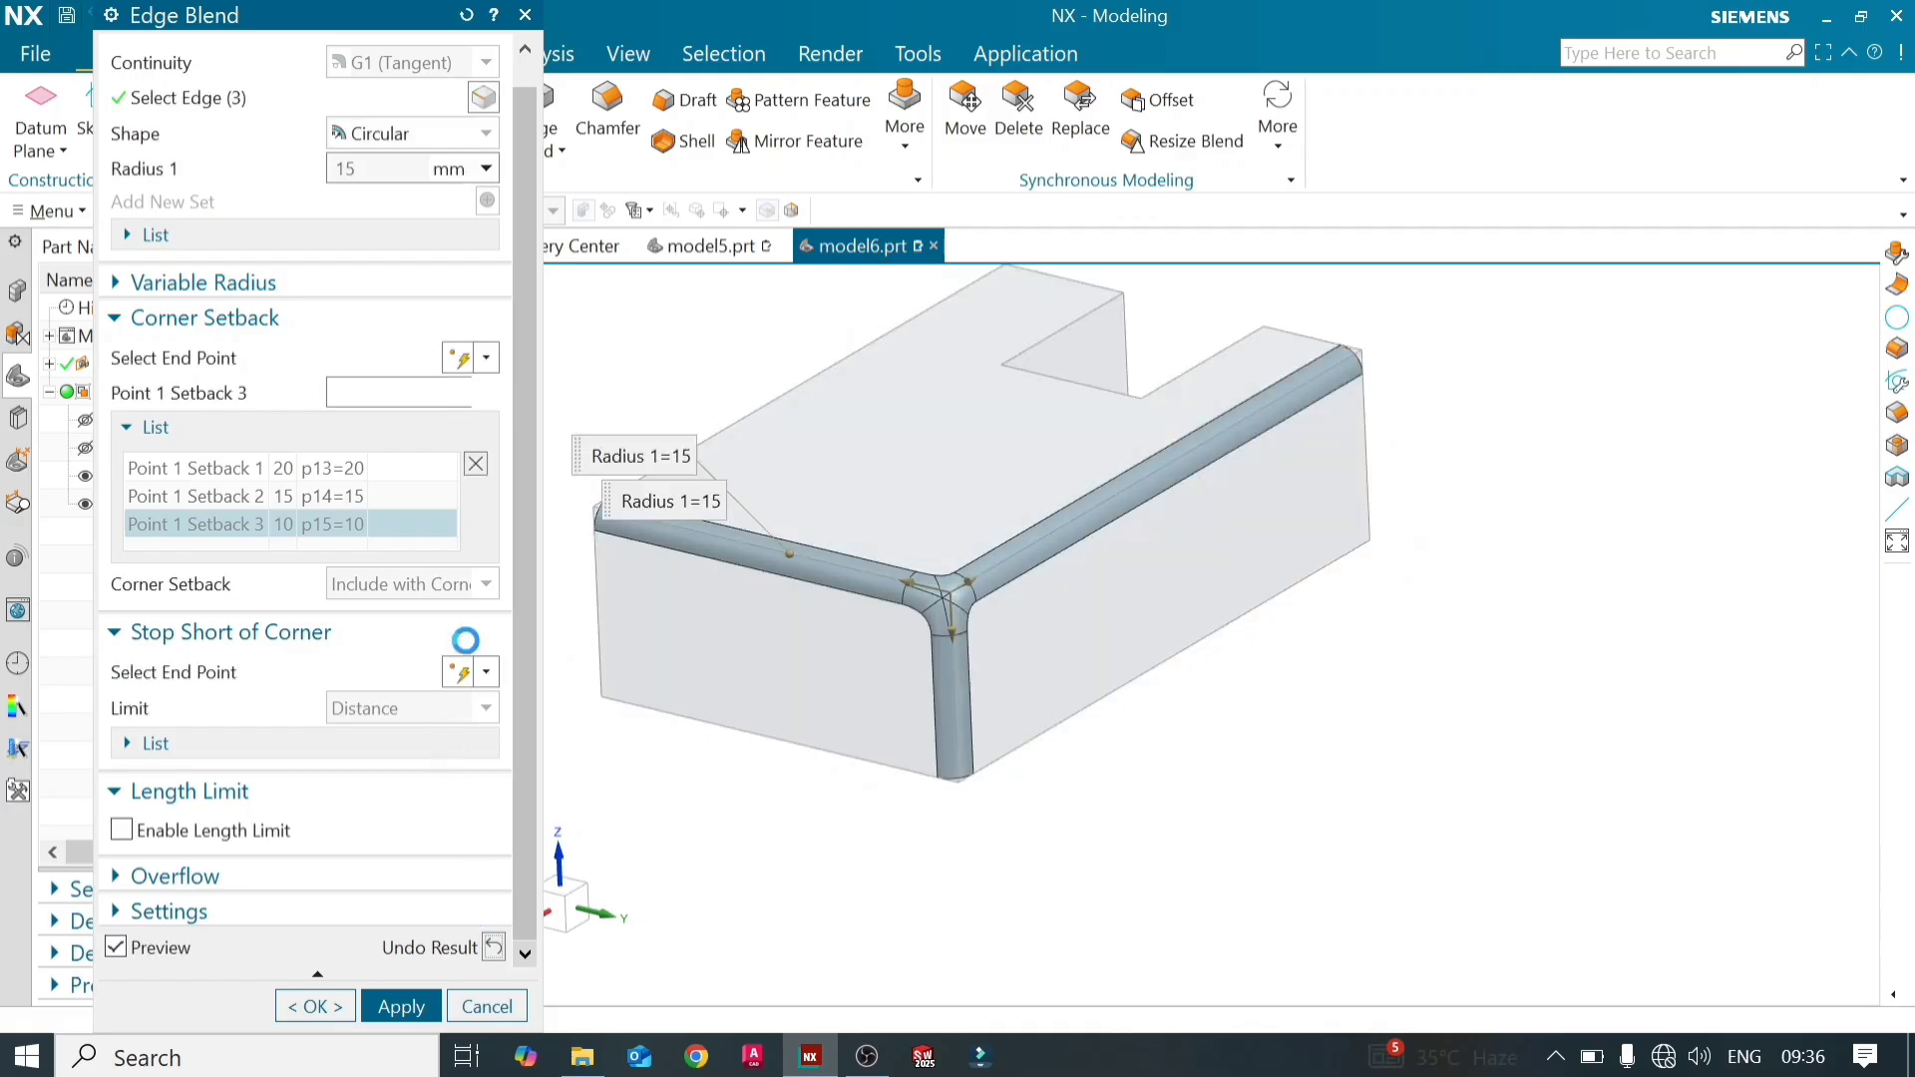
Set the Corner Setback option to Separate from Corner and examine the patch layout at the blended corner up close
left_click(483, 584)
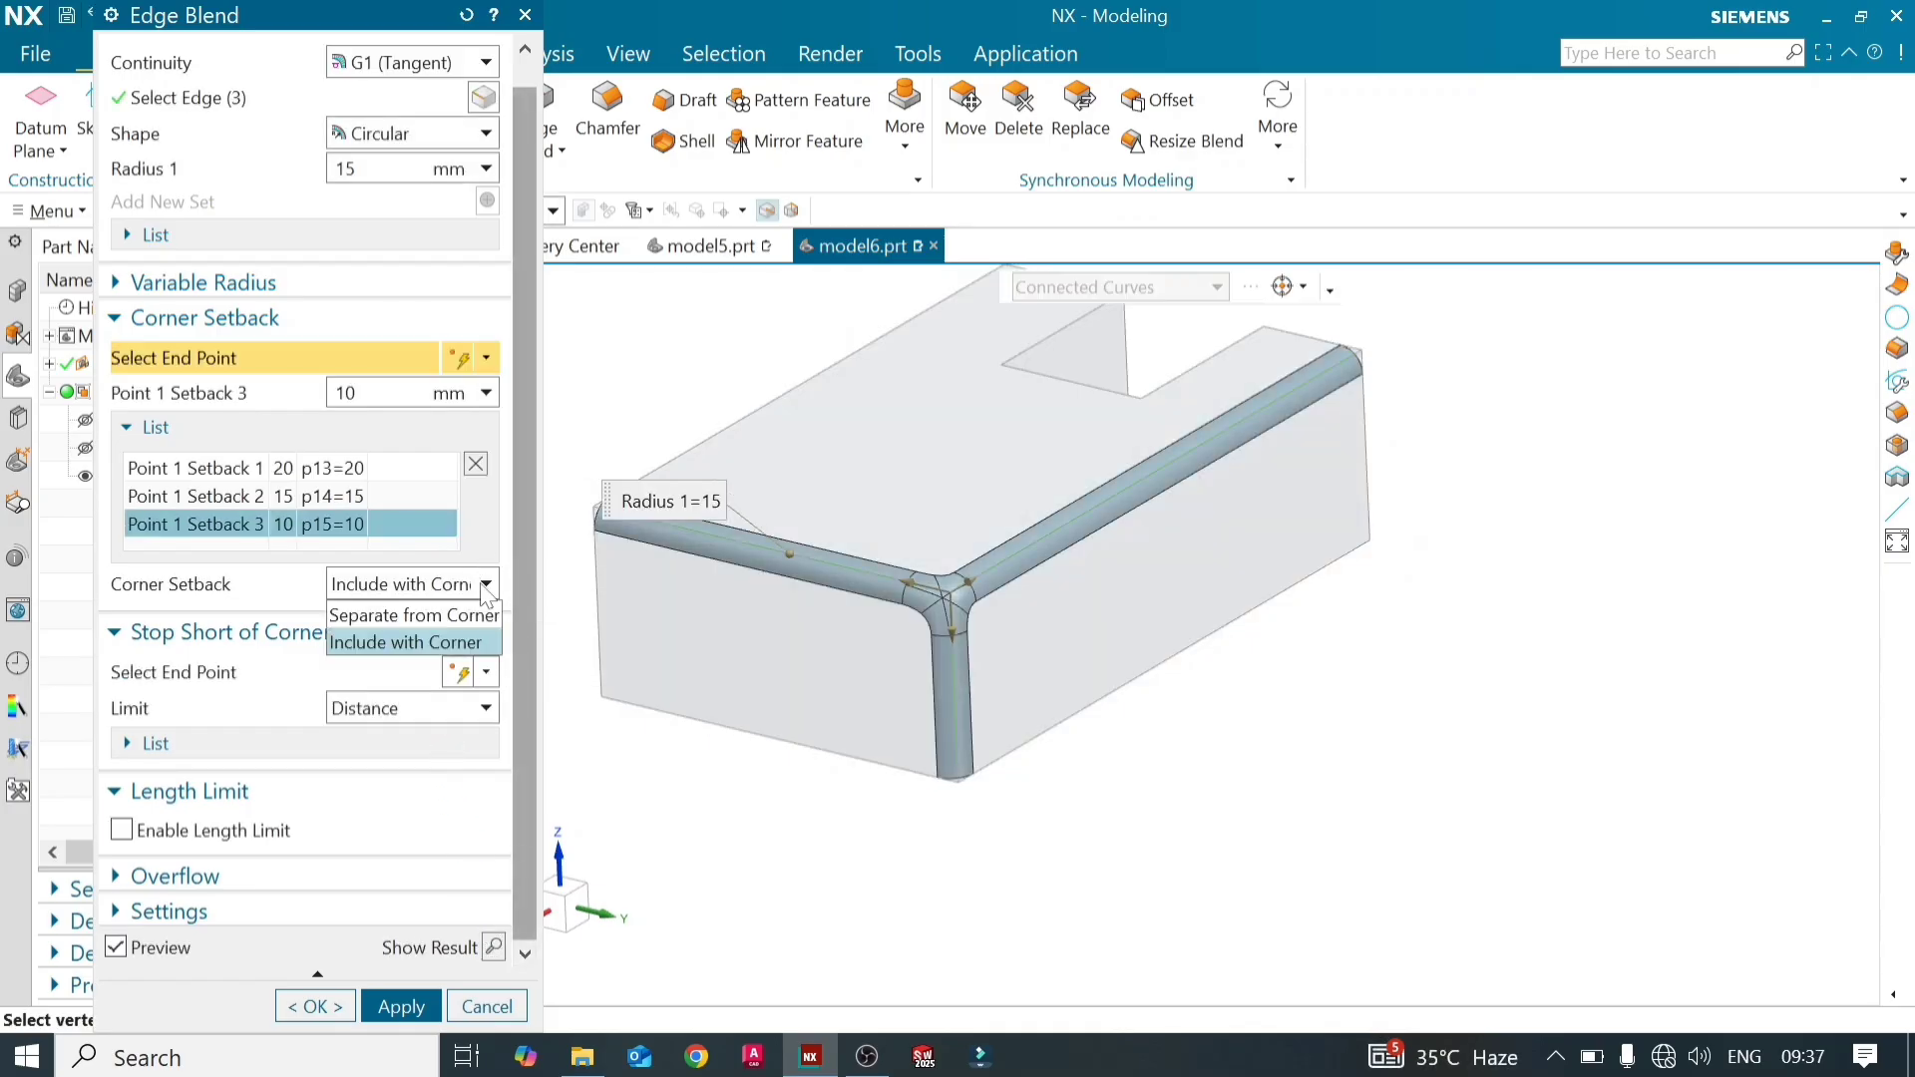
left_click(454, 623)
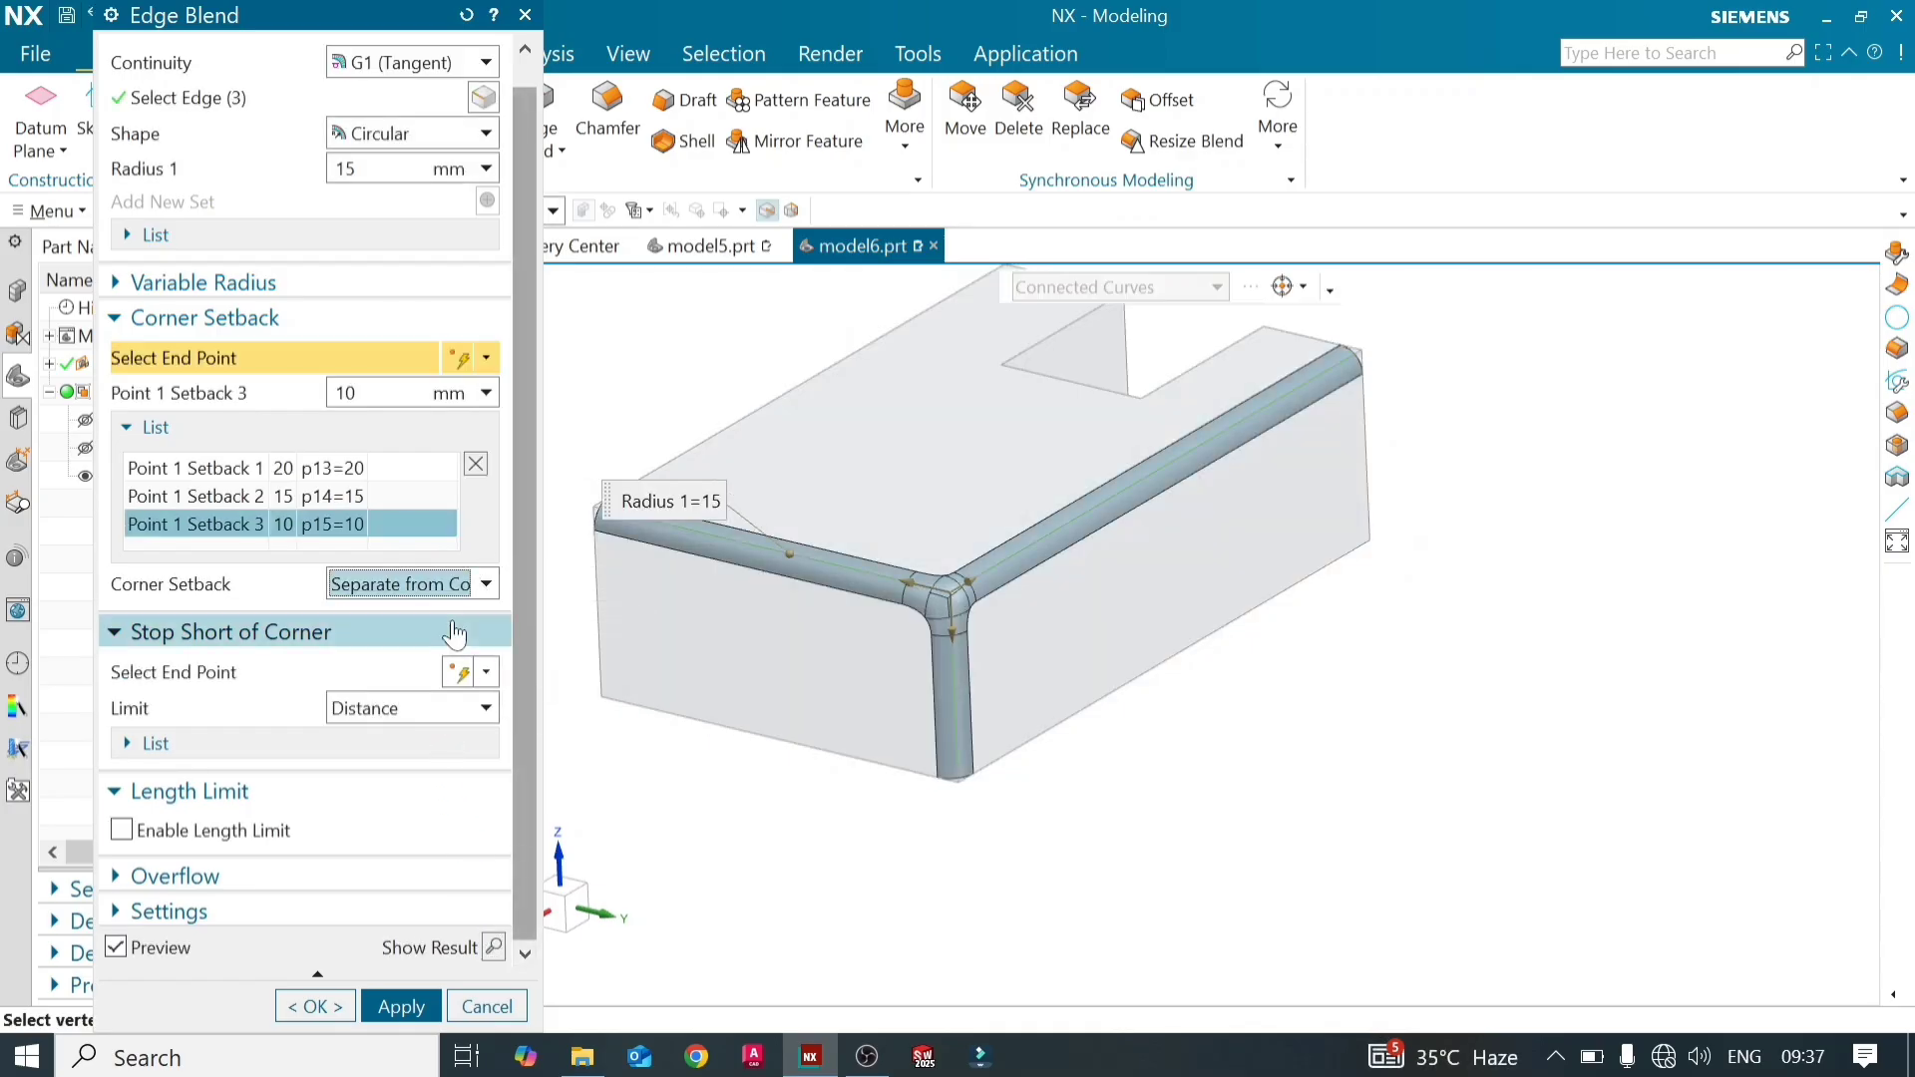
scroll(893, 592, "up", 5)
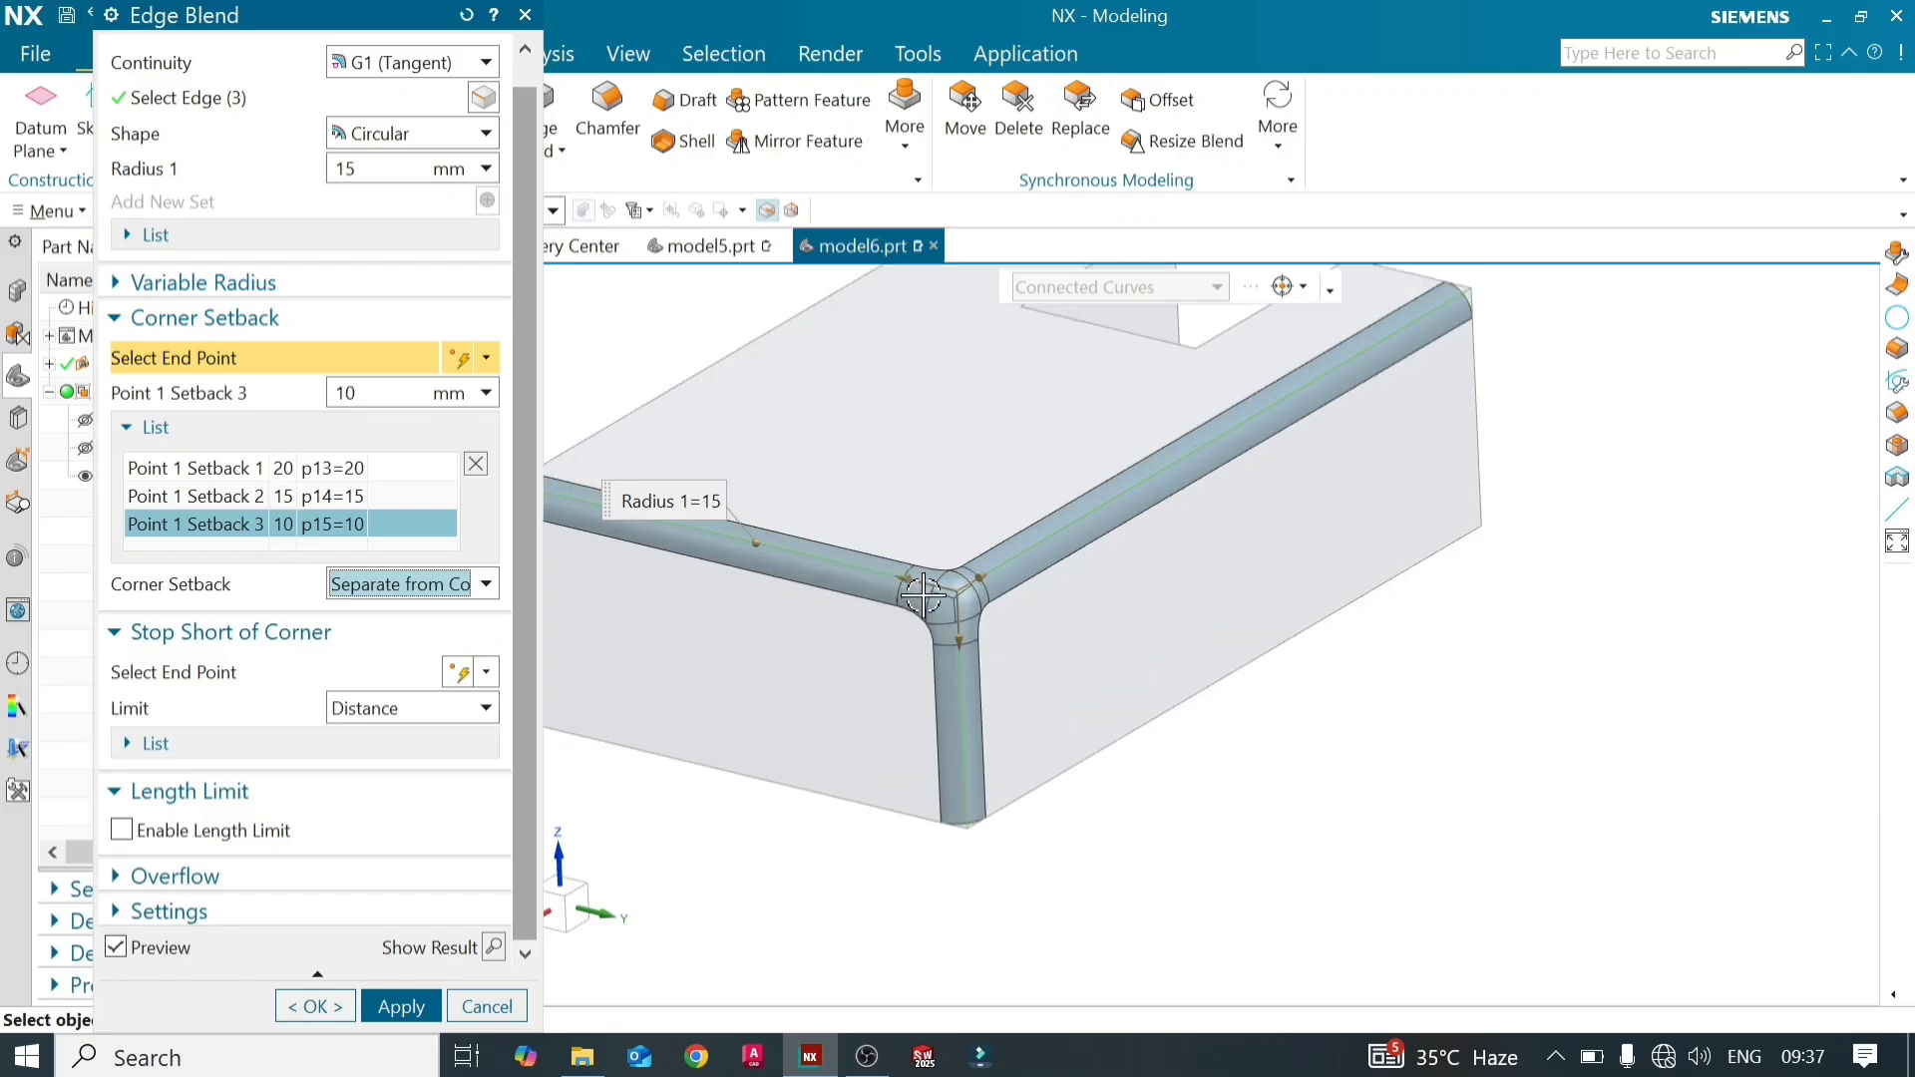
scroll(893, 593, "down", 5)
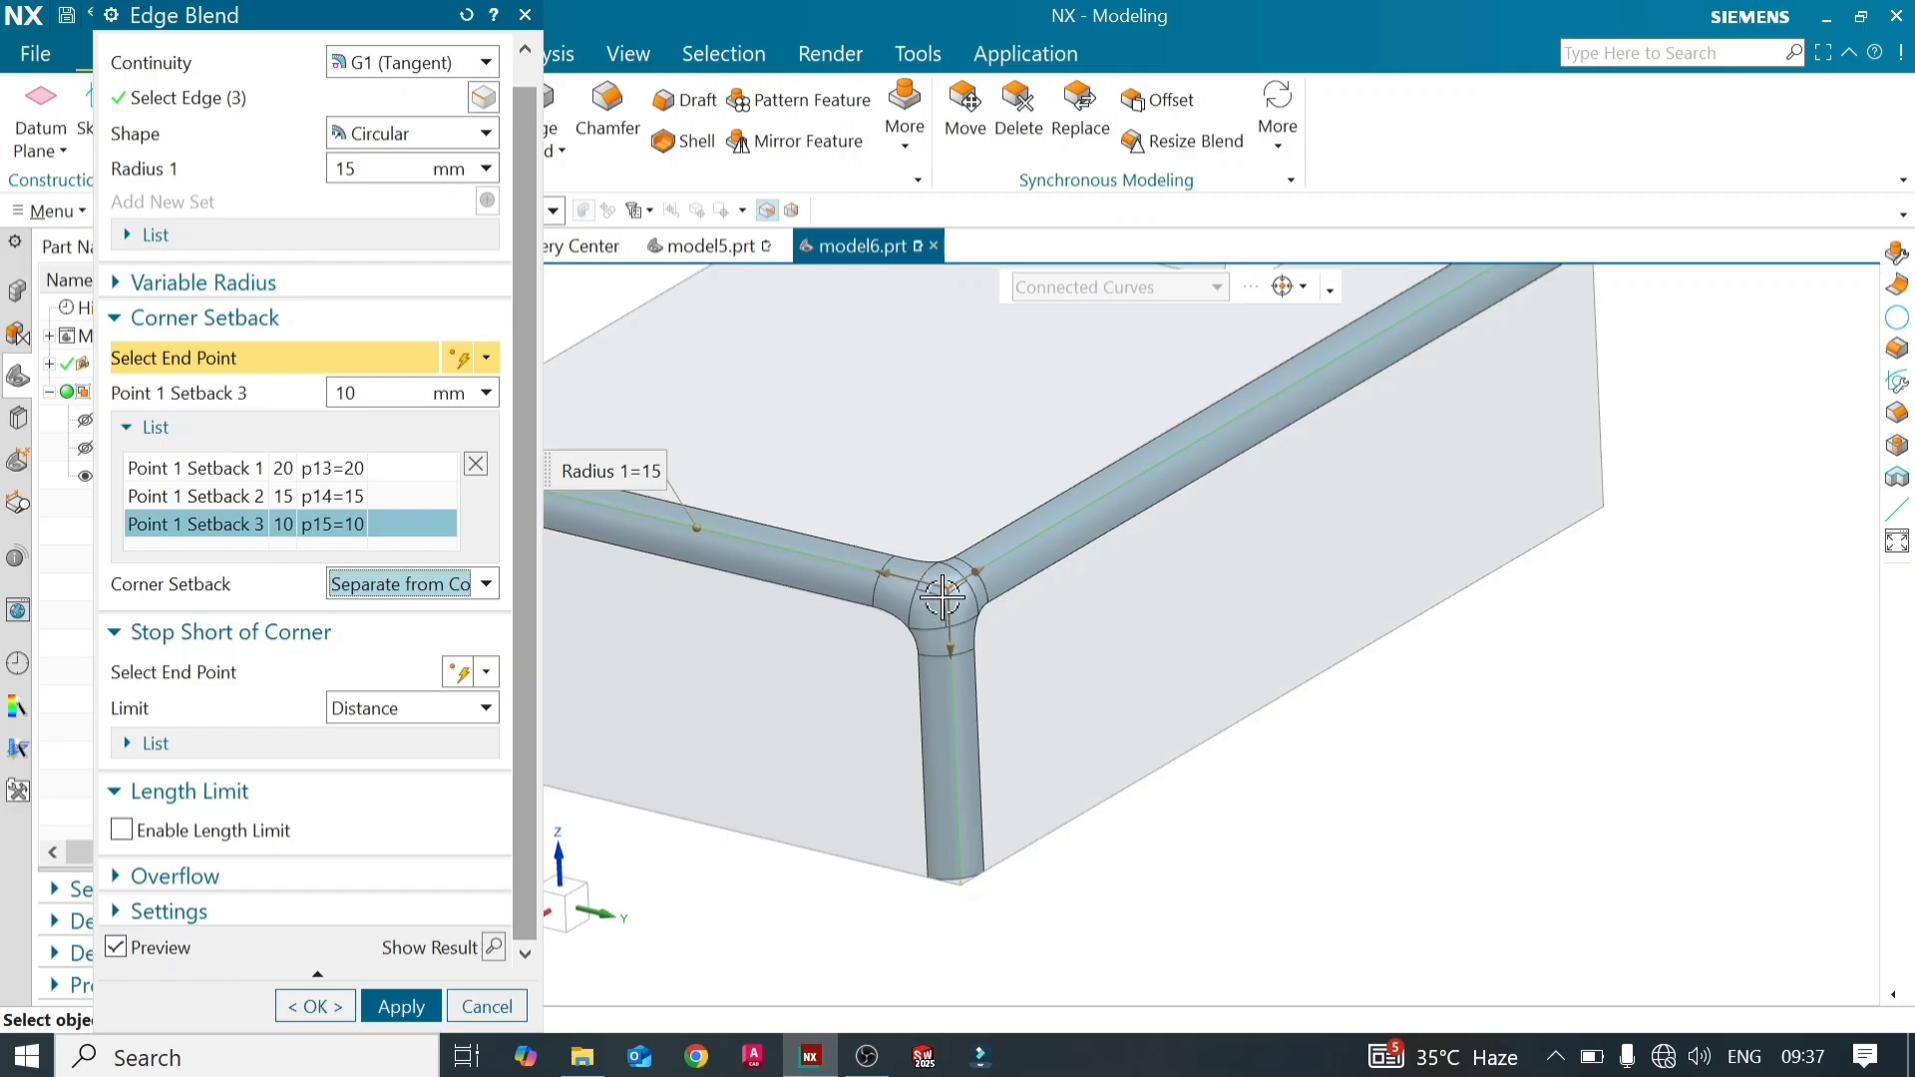
scroll(970, 587, "up", 3)
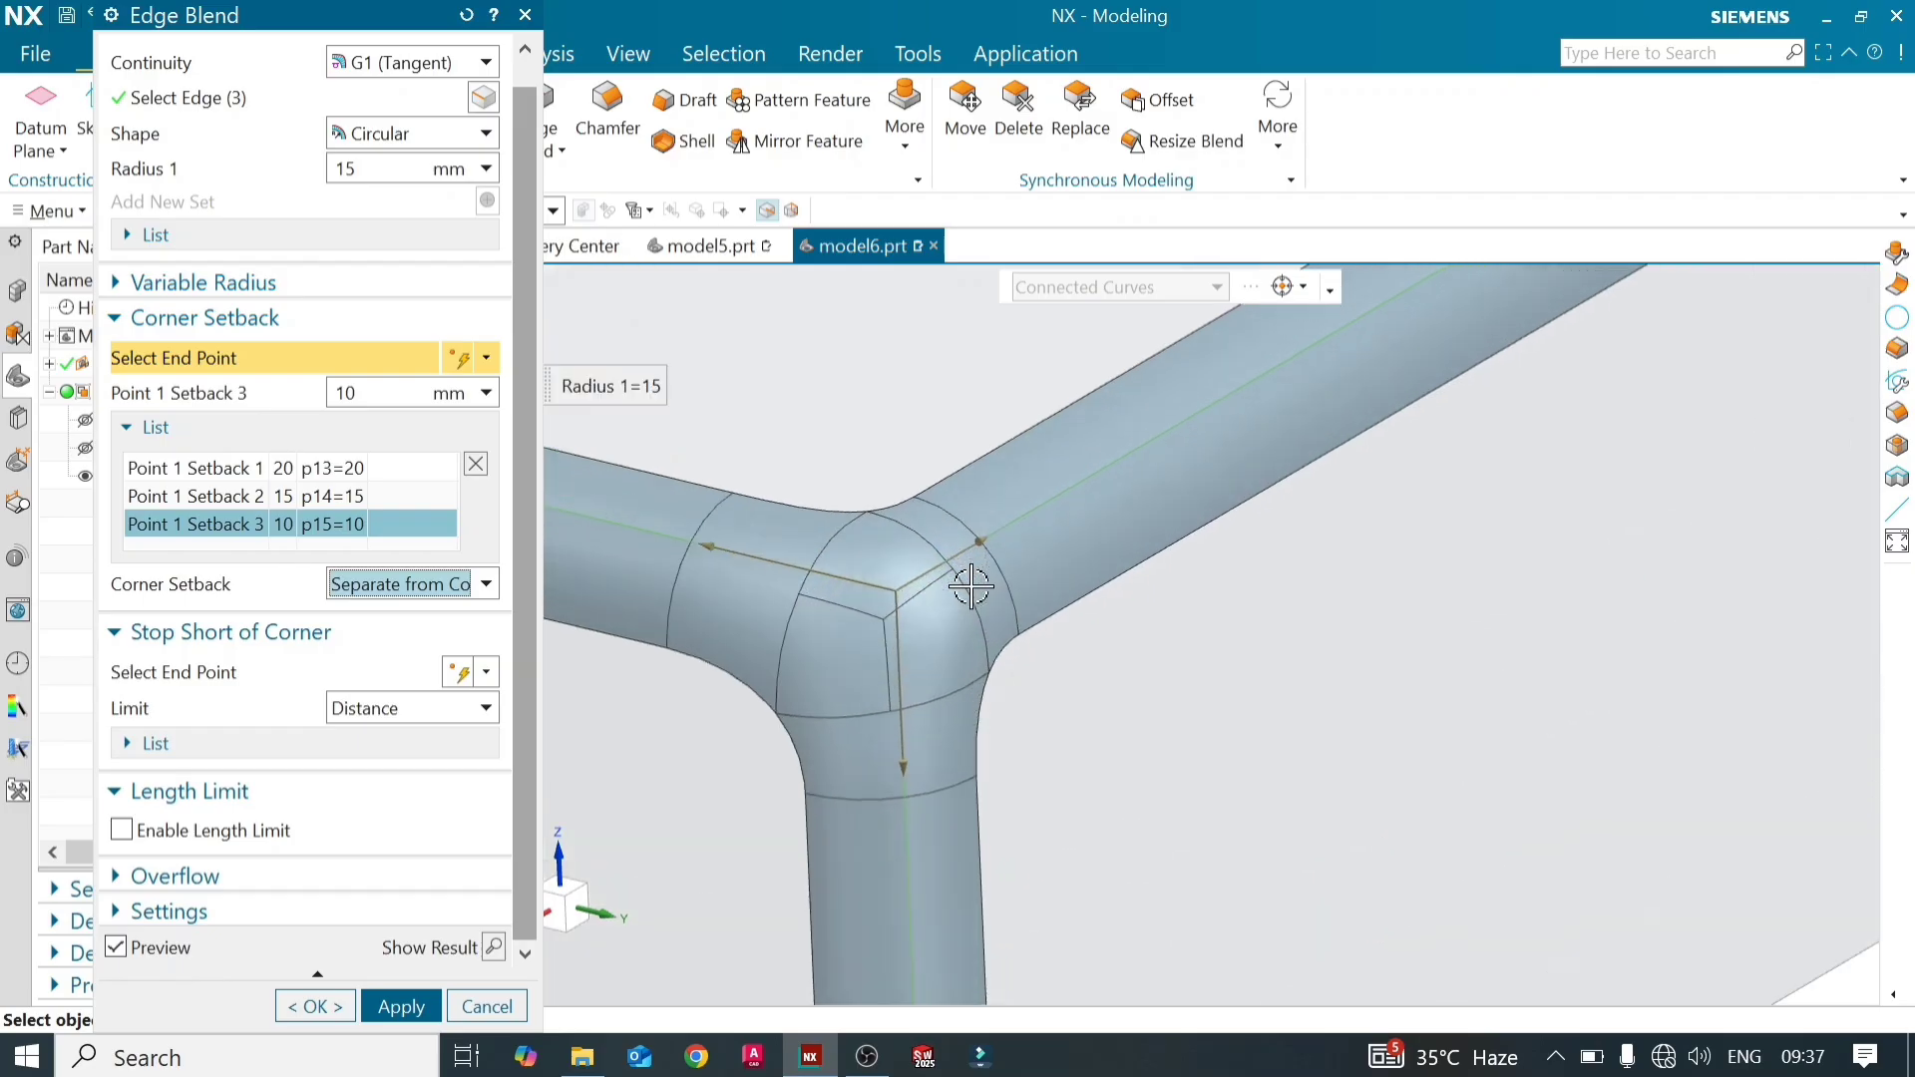
scroll(971, 586, "up", 2)
scroll(886, 813, "down", 2)
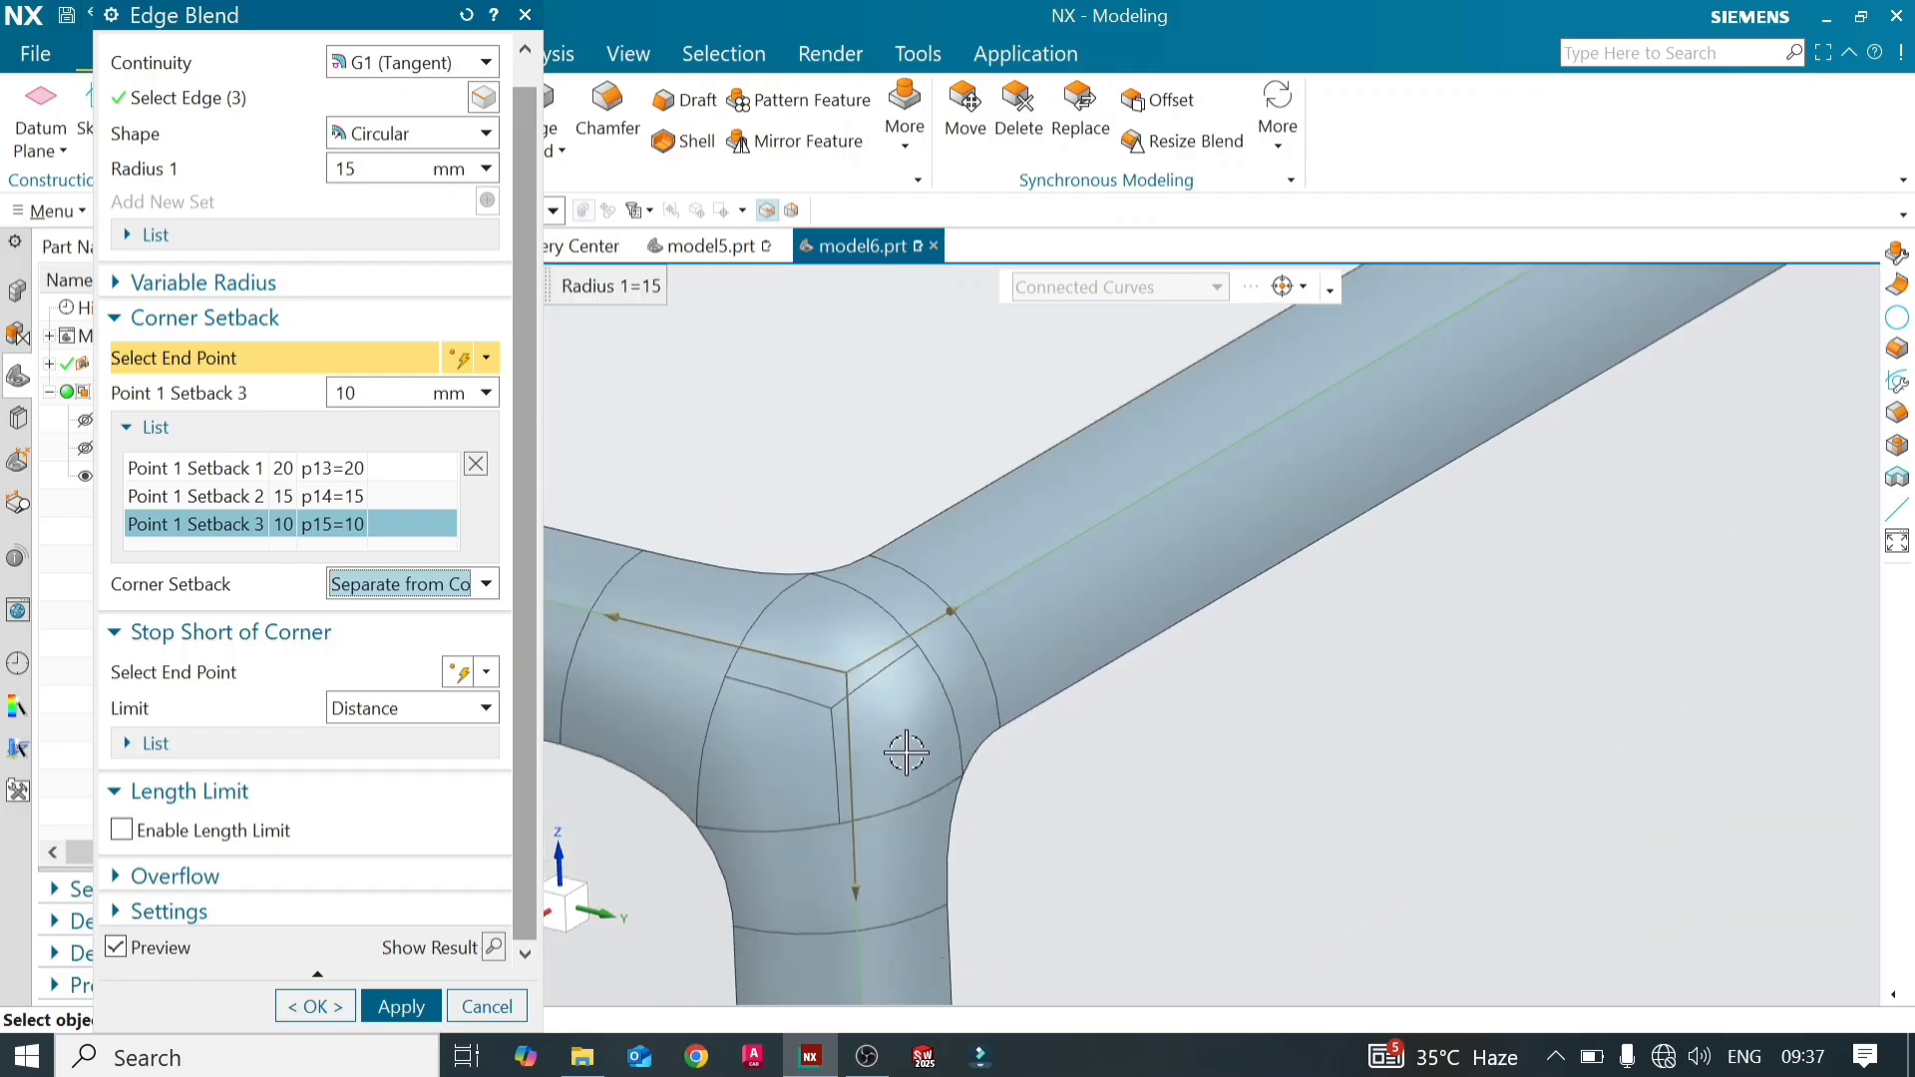
scroll(923, 884, "down", 2)
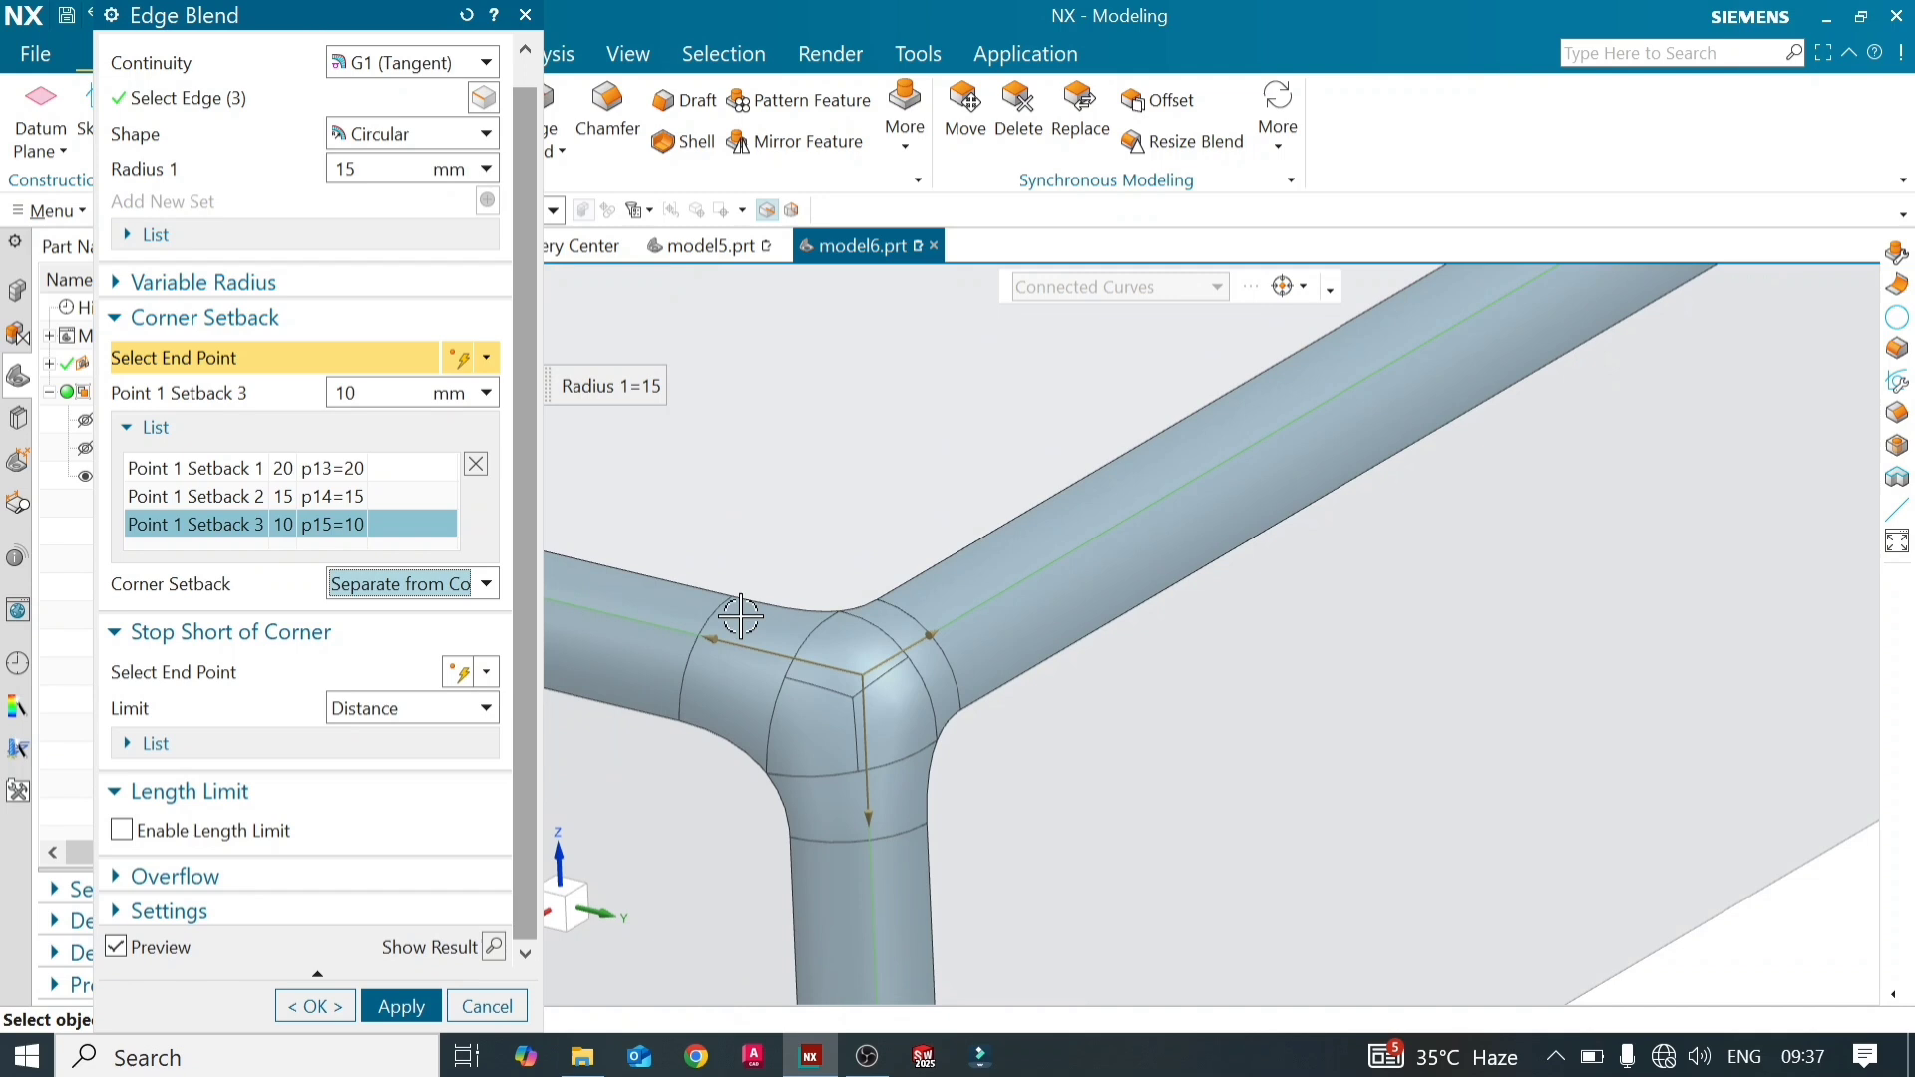
Set the Corner Setback option back to Include with Corner and remove the Point 1 setbacks from the blend
left_click(487, 583)
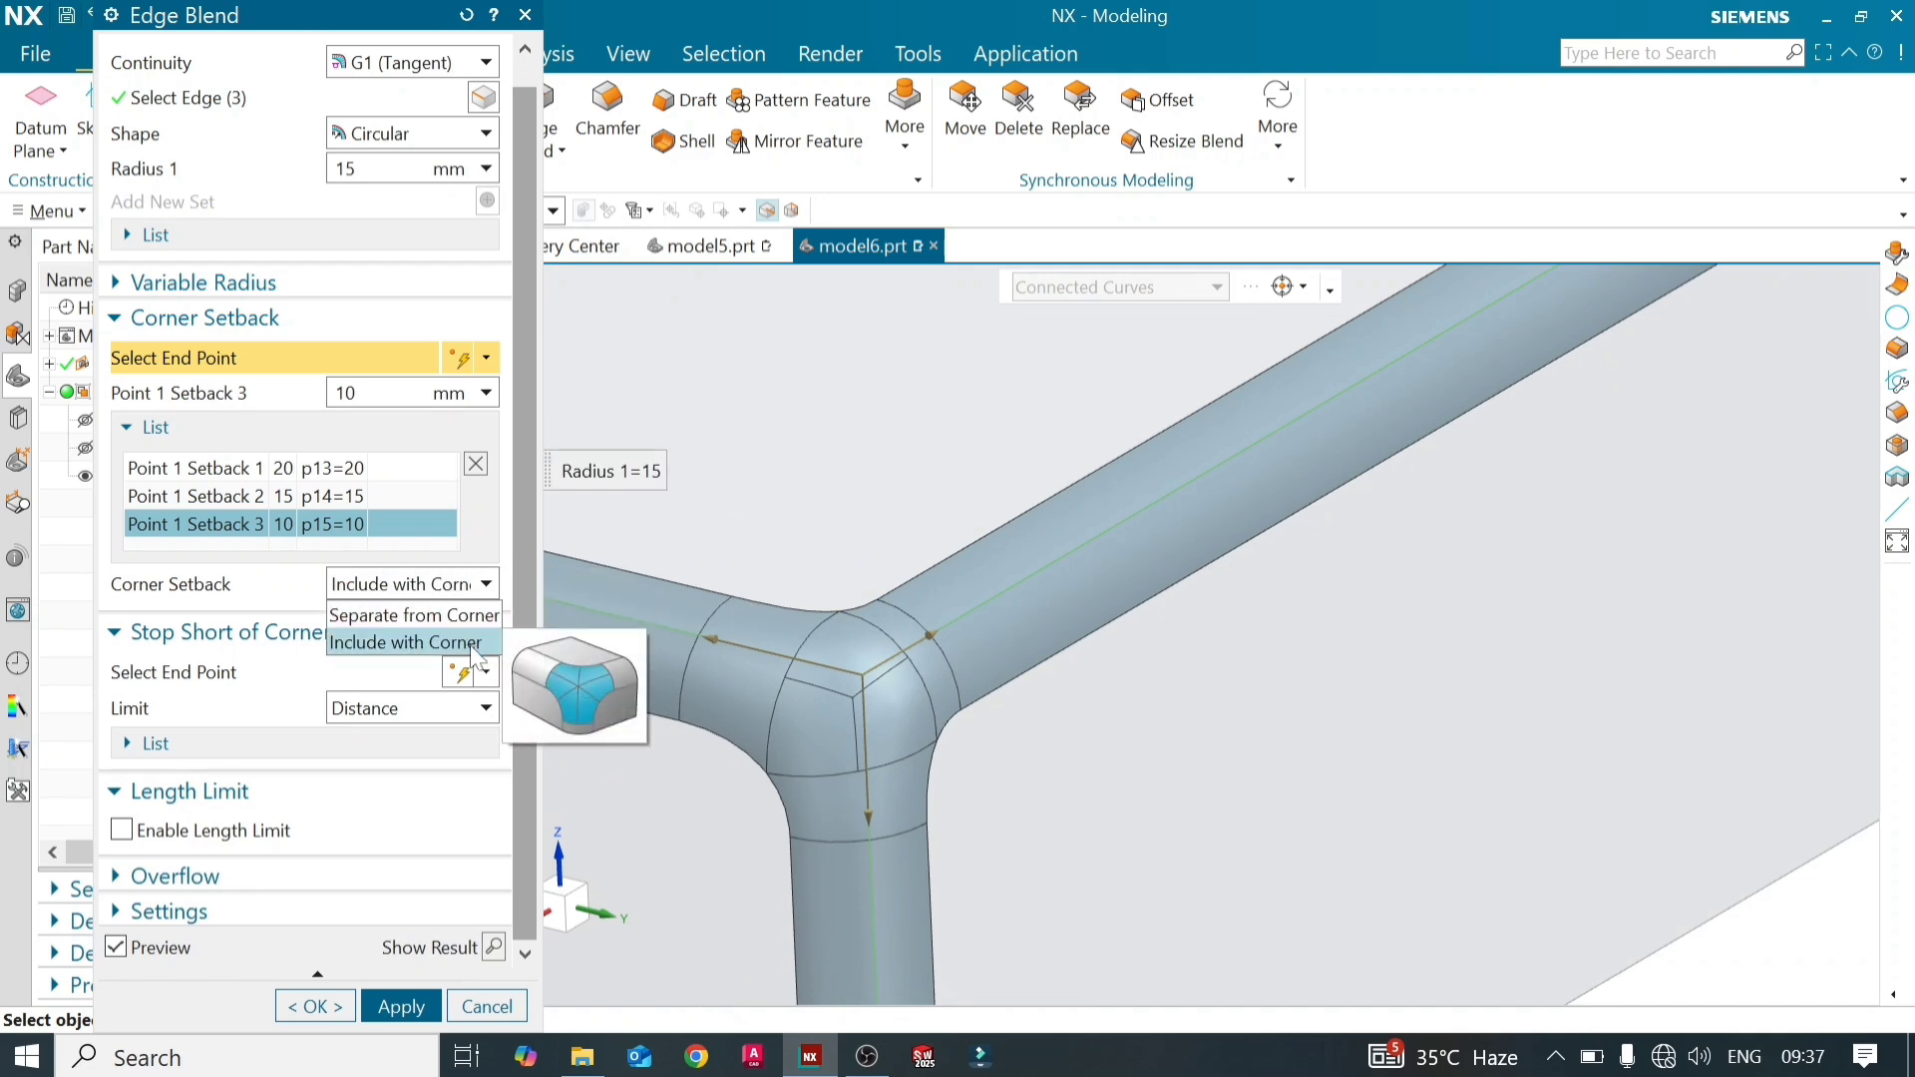
left_click(475, 653)
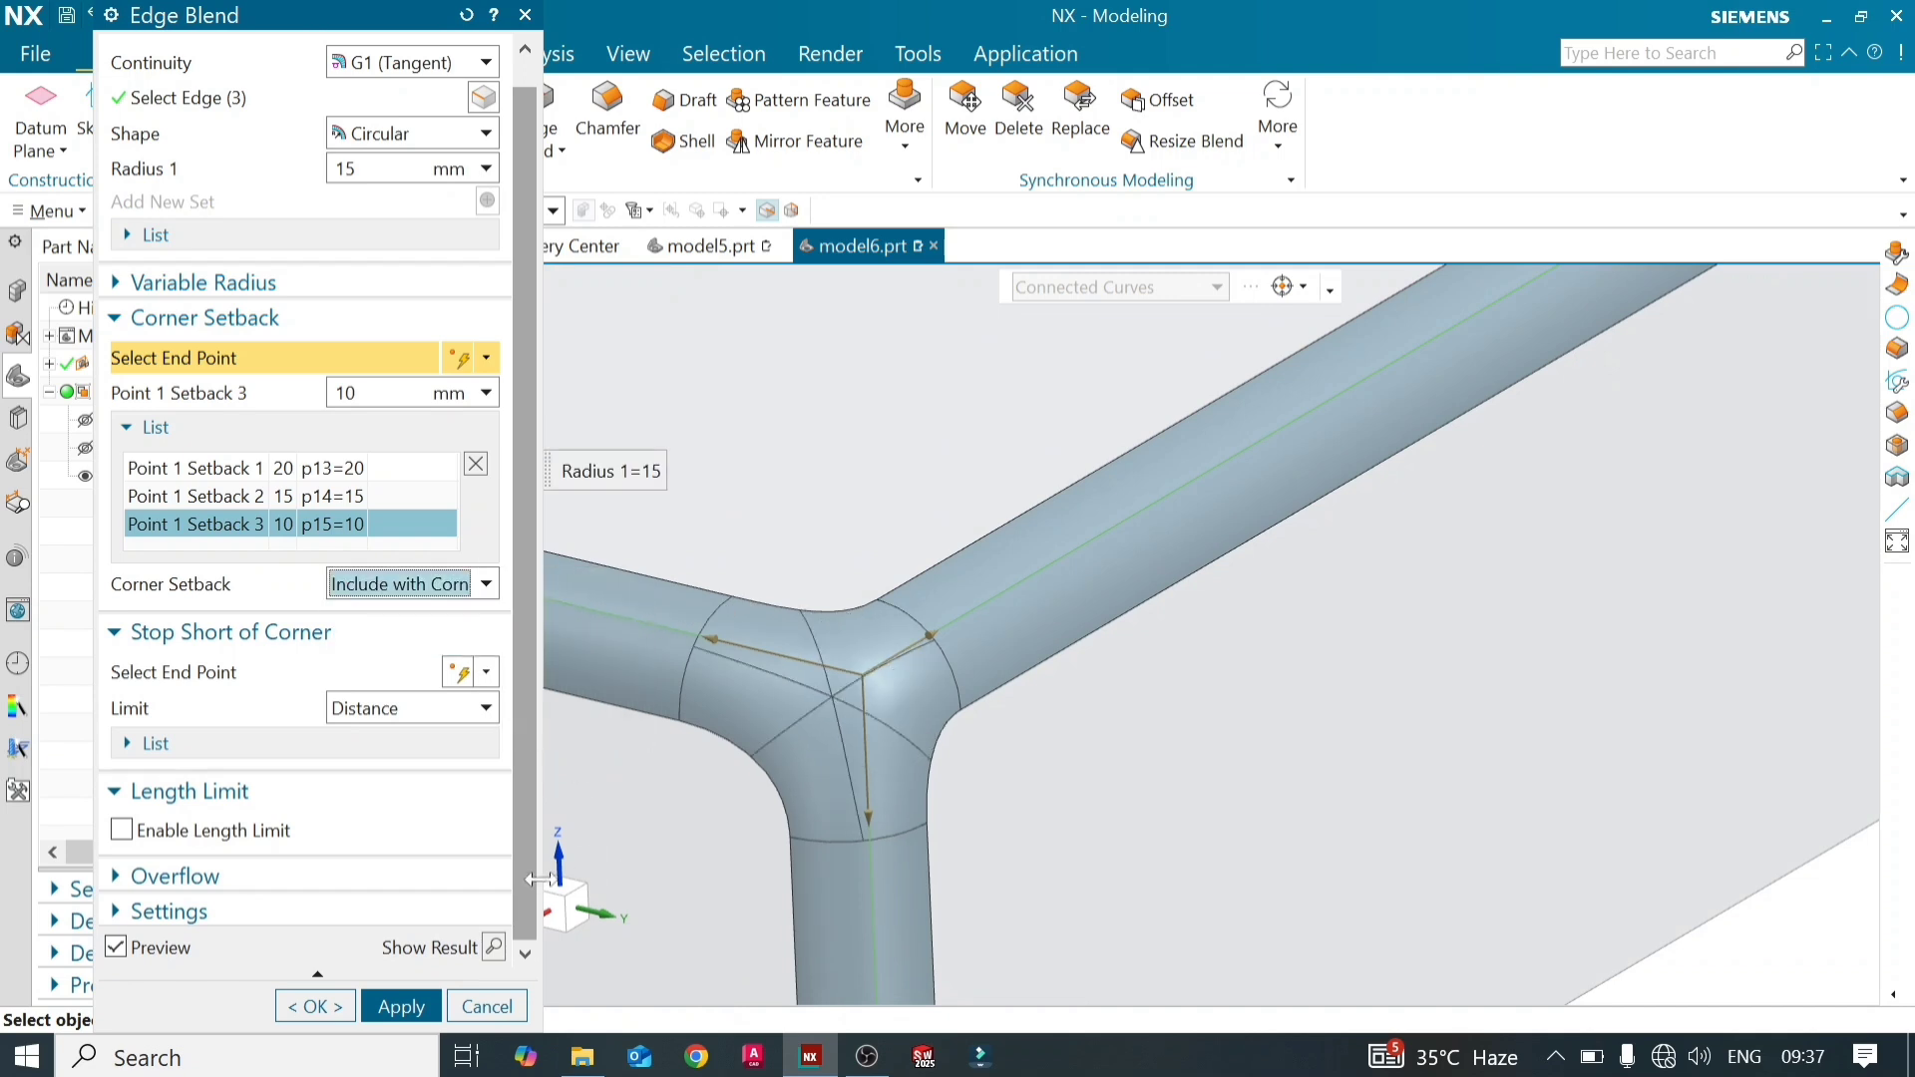
right_click(337, 524)
left_click(371, 530)
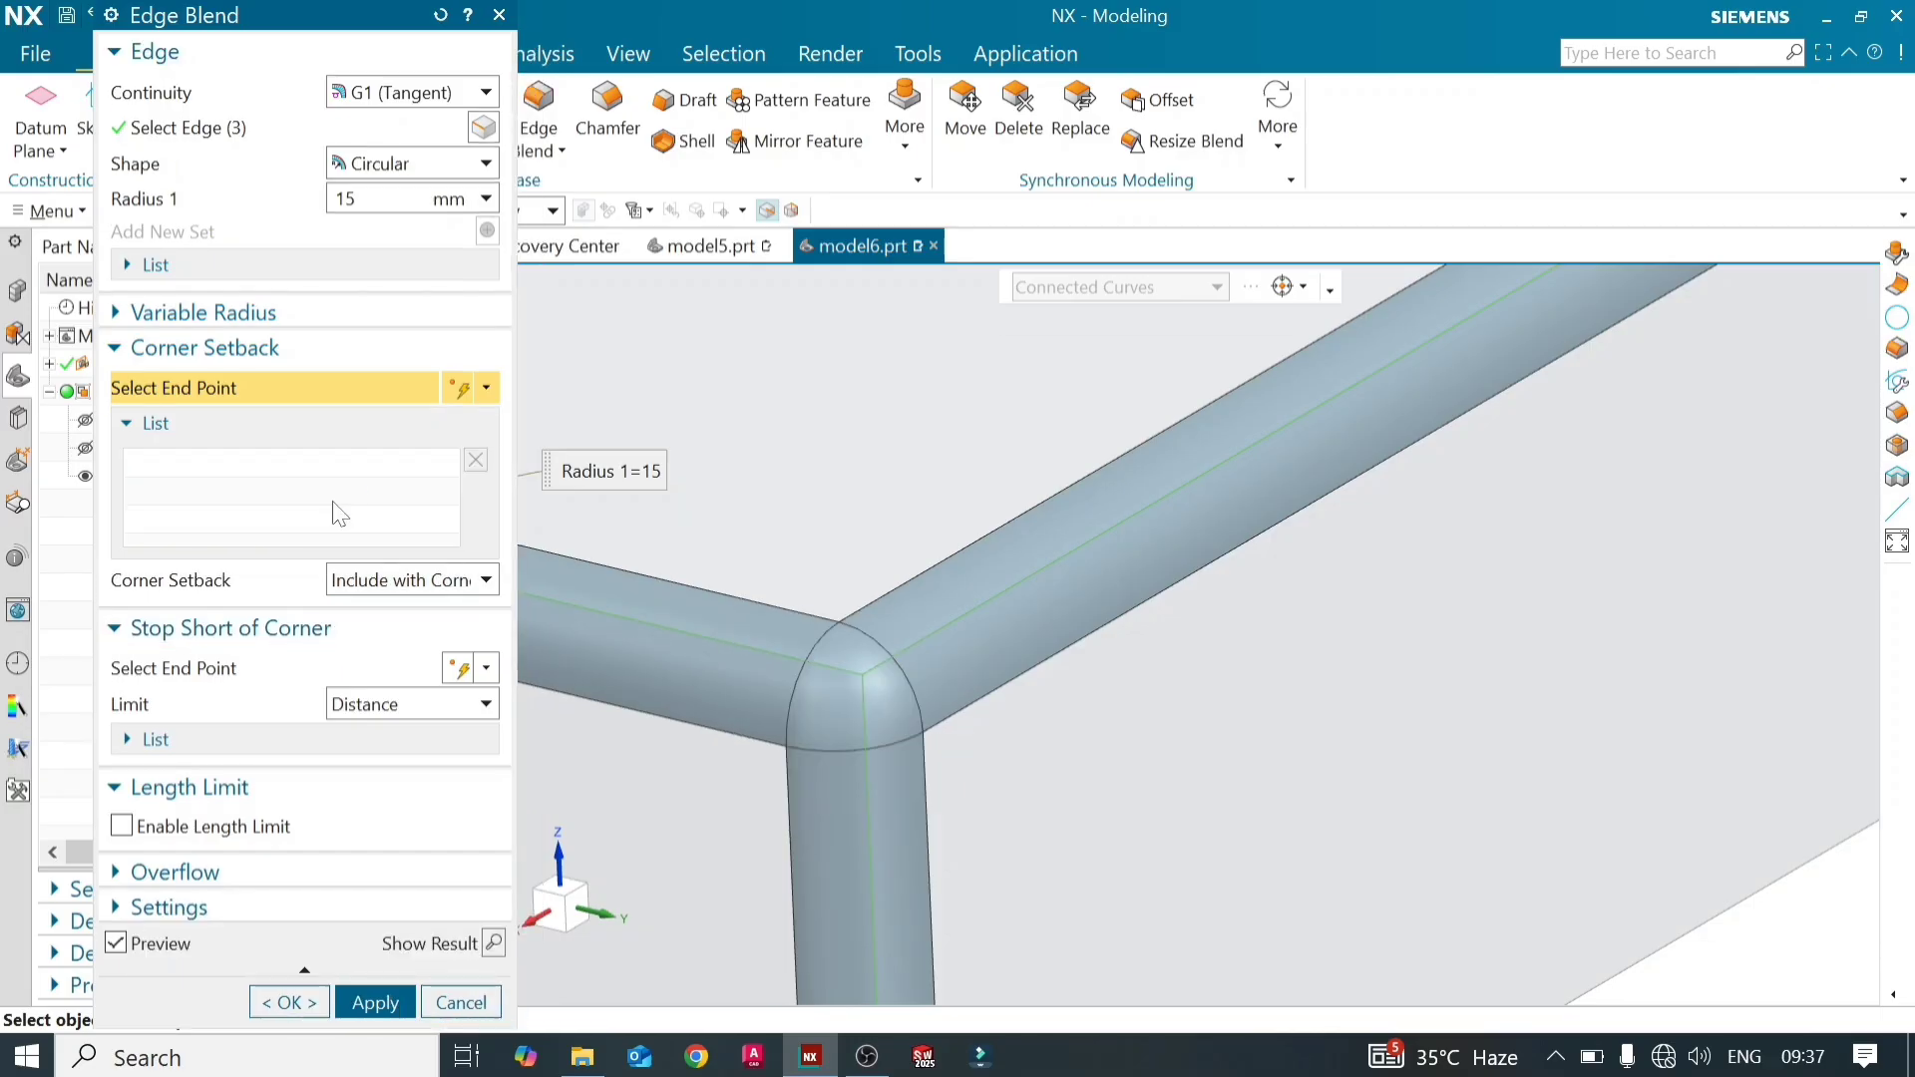
Add a stop-short point at the far end of the long blended edge and pull it back to an arc length of 250 mm
left_click(140, 348)
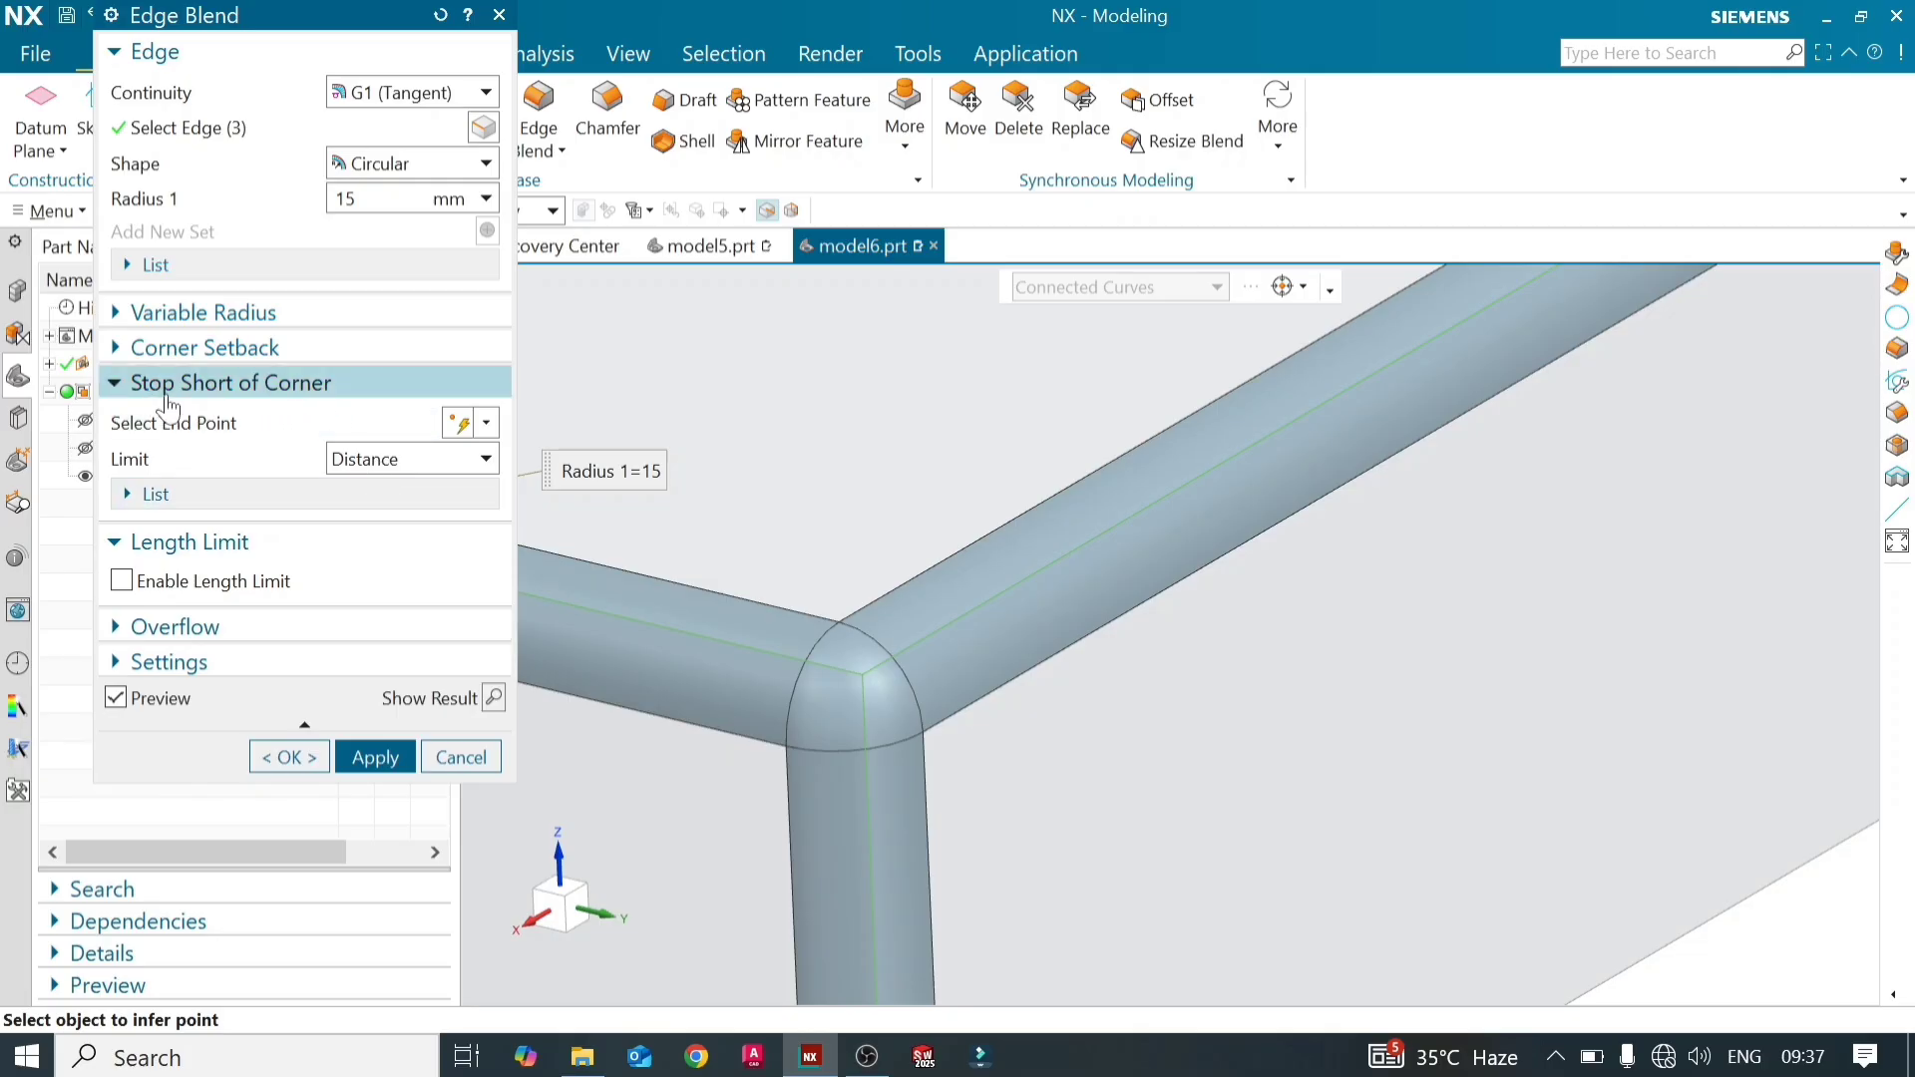
scroll(832, 644, "down", 5)
middle_click_drag(832, 643, 726, 593)
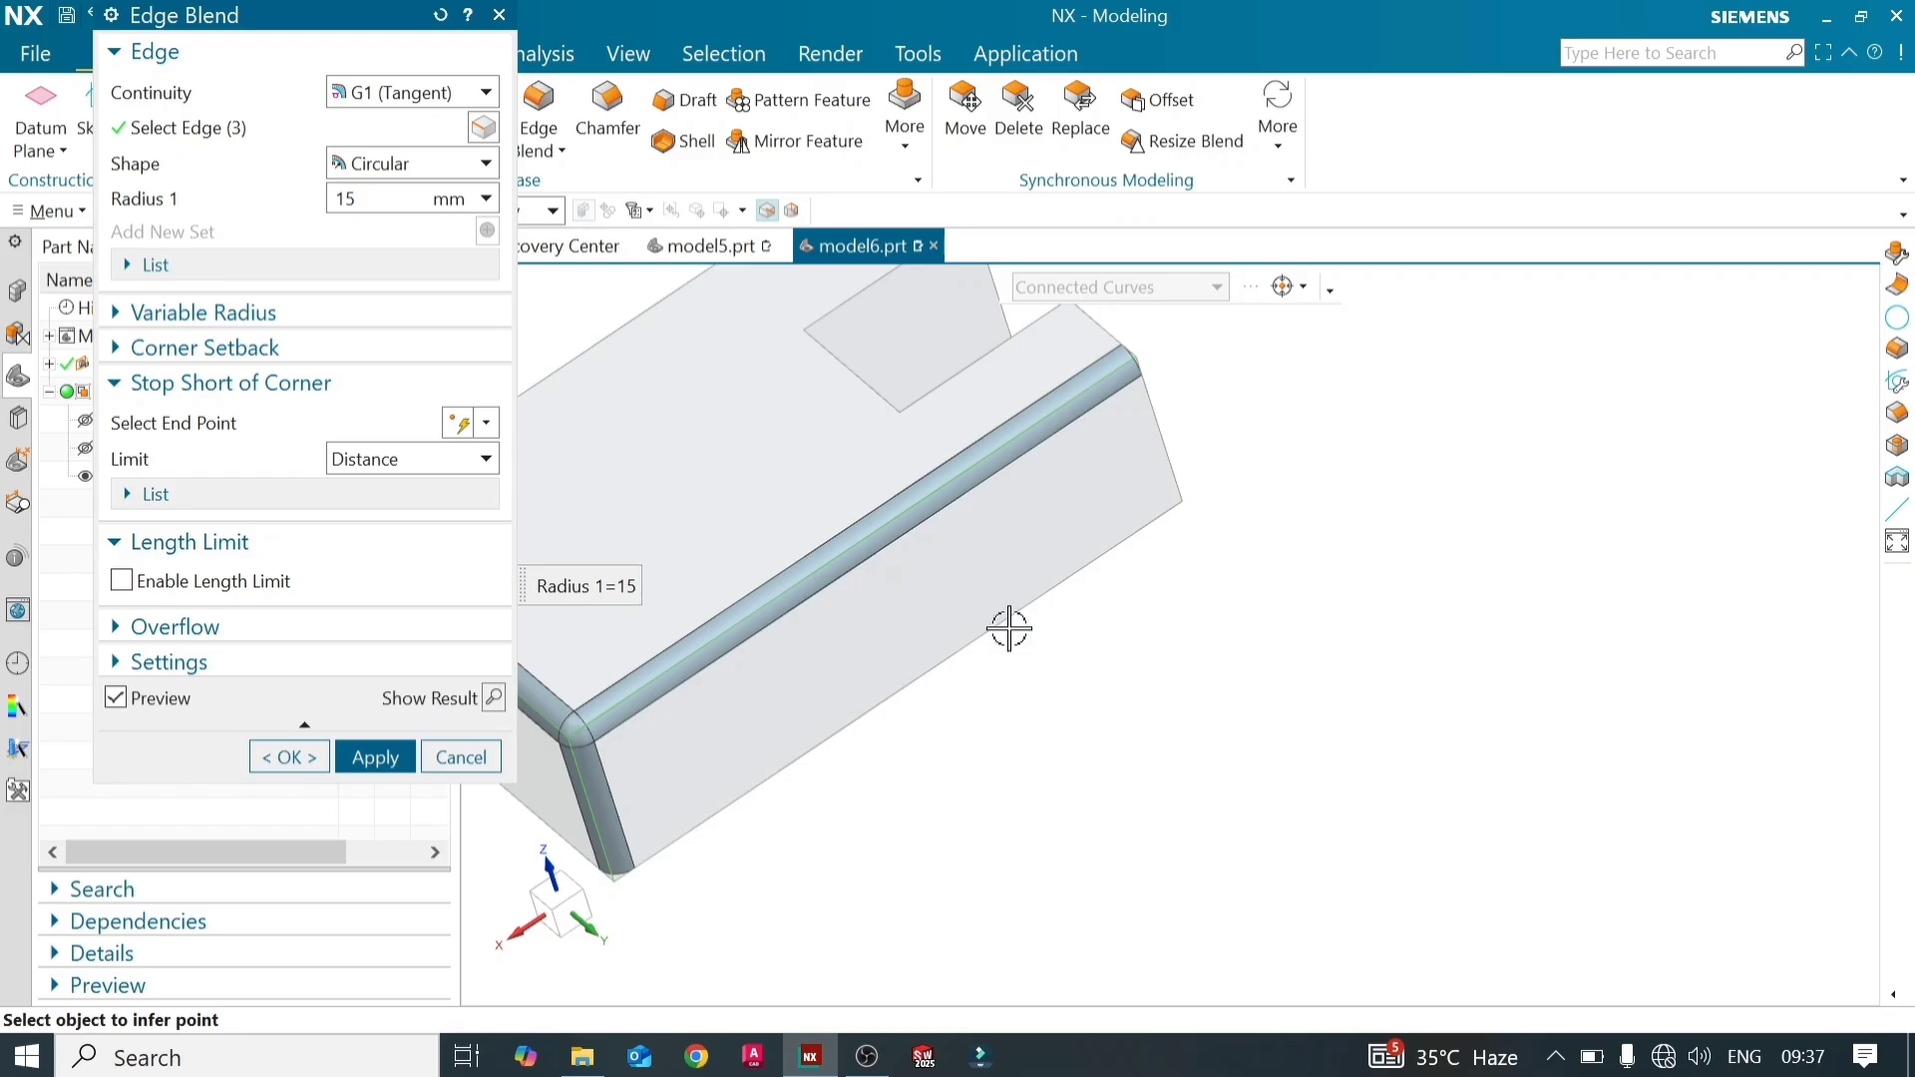
scroll(1402, 616, "down", 3)
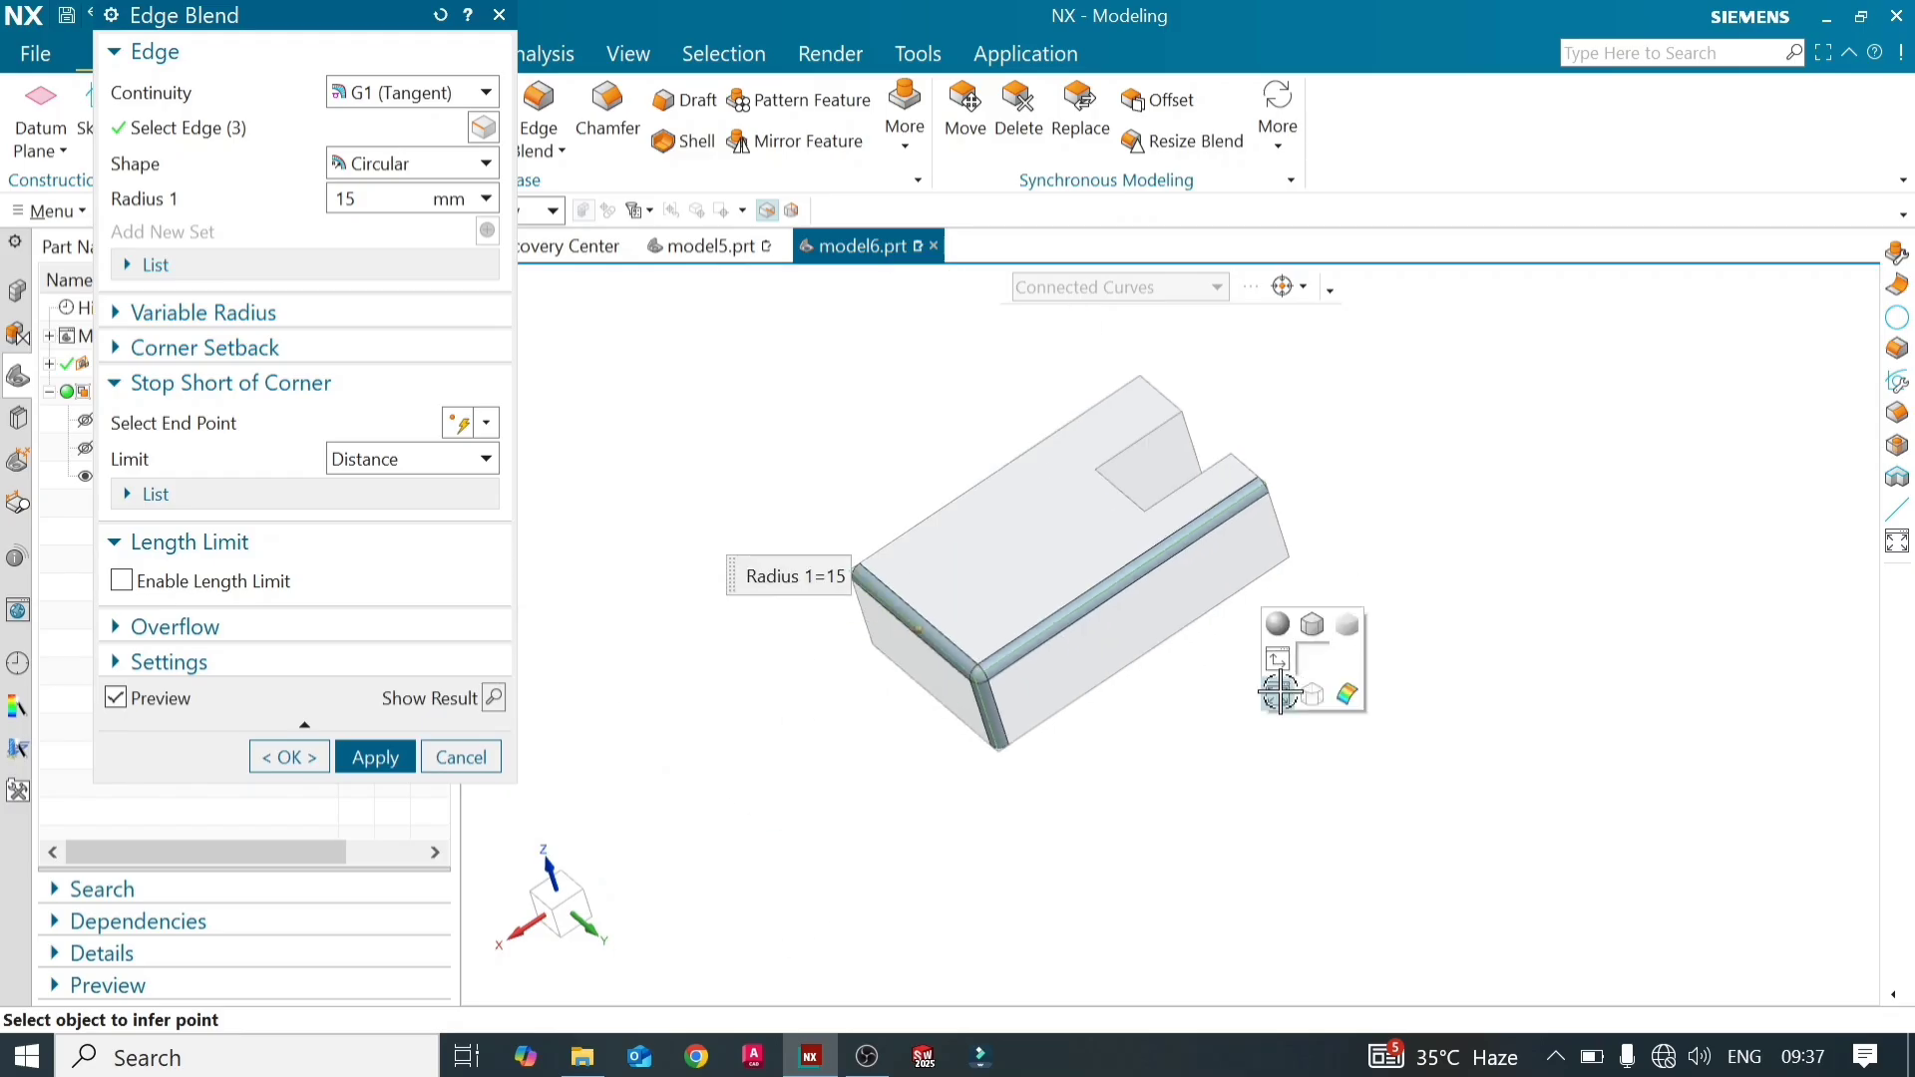
scroll(1283, 688, "up", 4)
middle_click_drag(1026, 657, 957, 618)
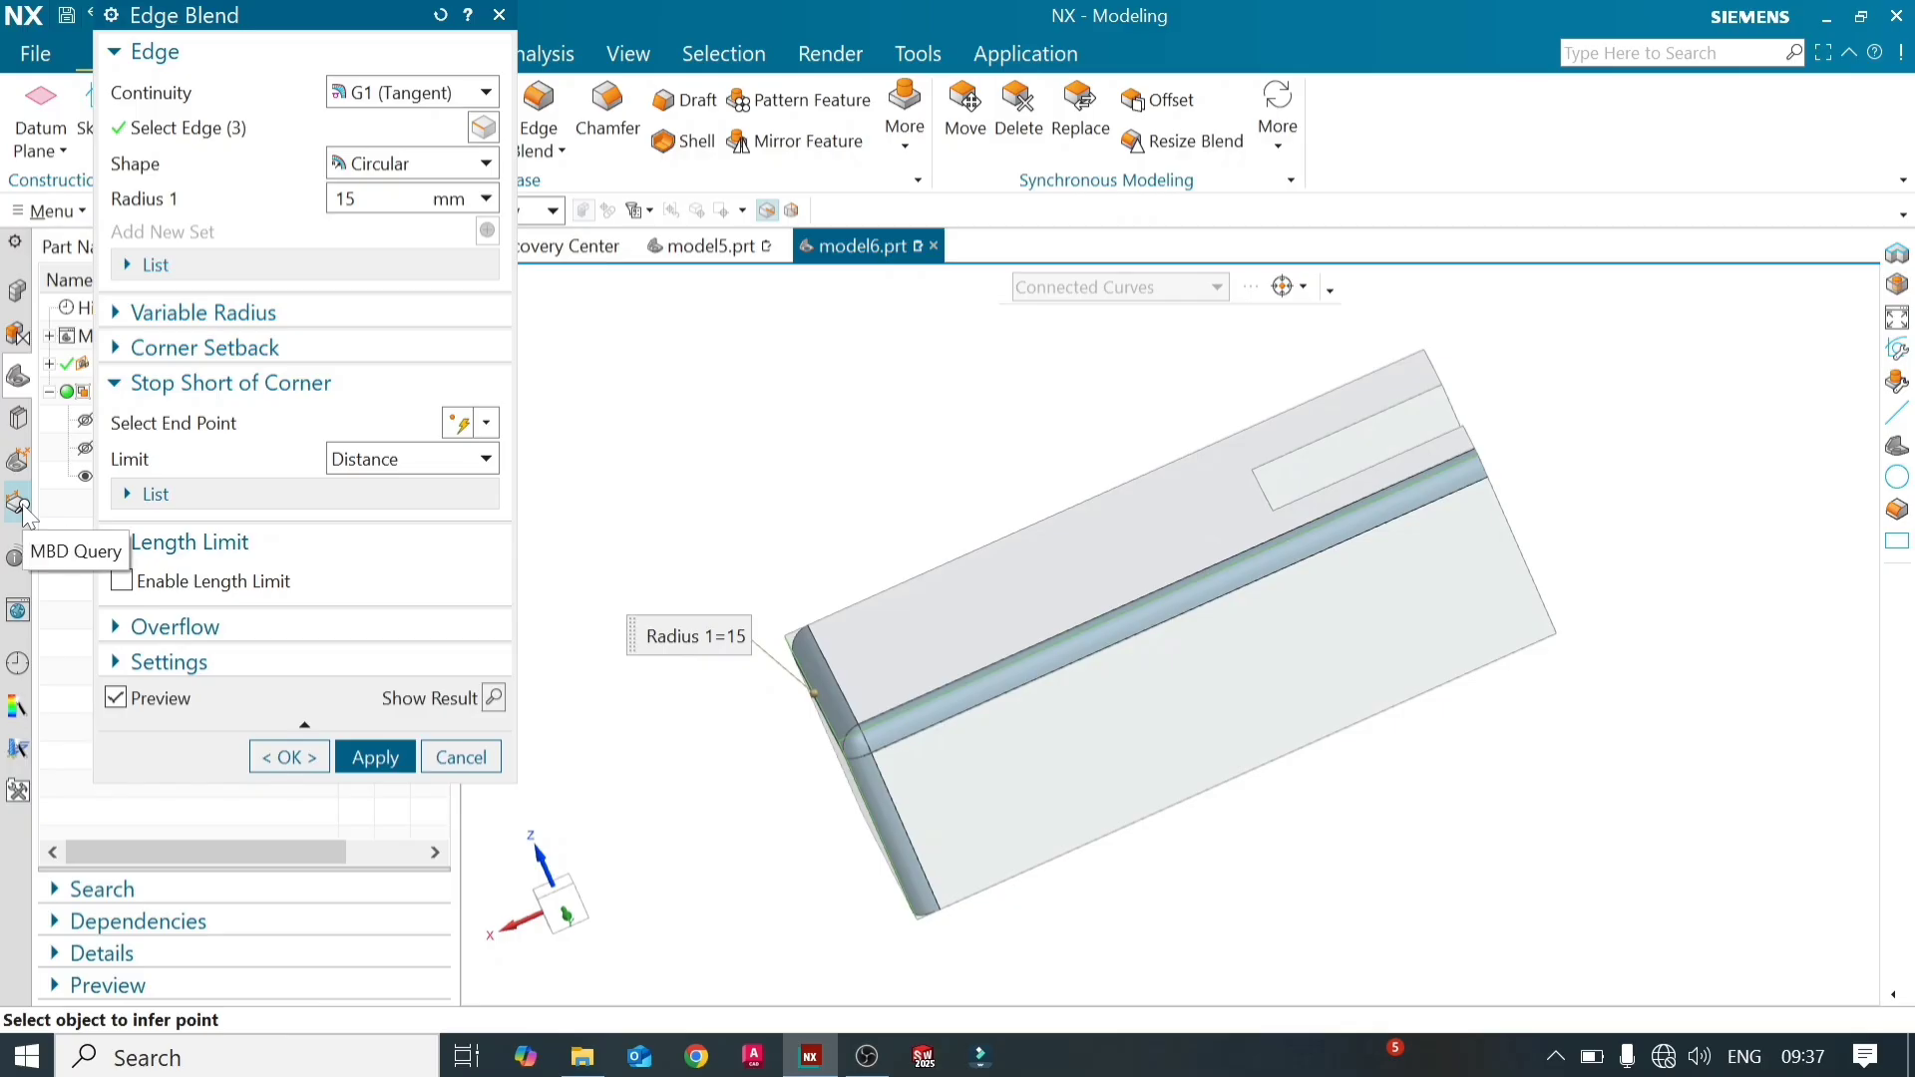
left_click(249, 423)
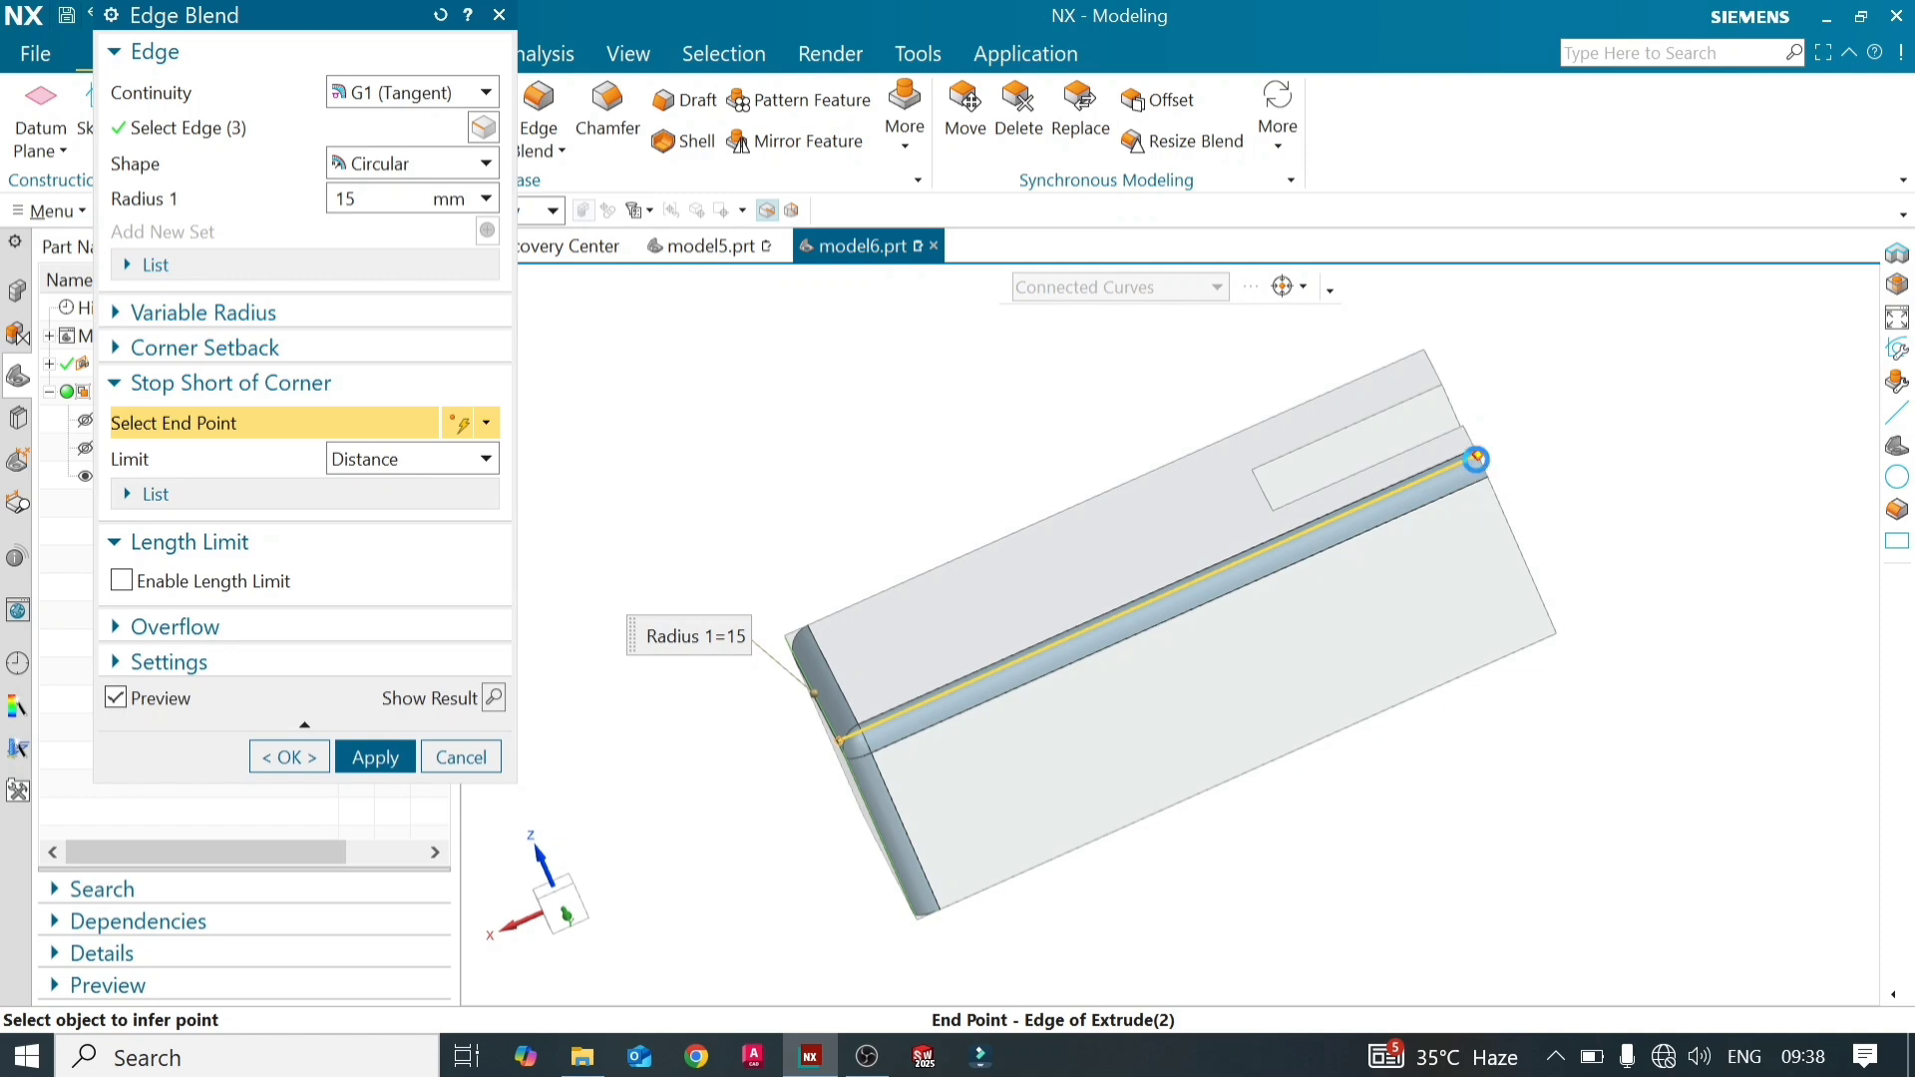
left_click(1478, 456)
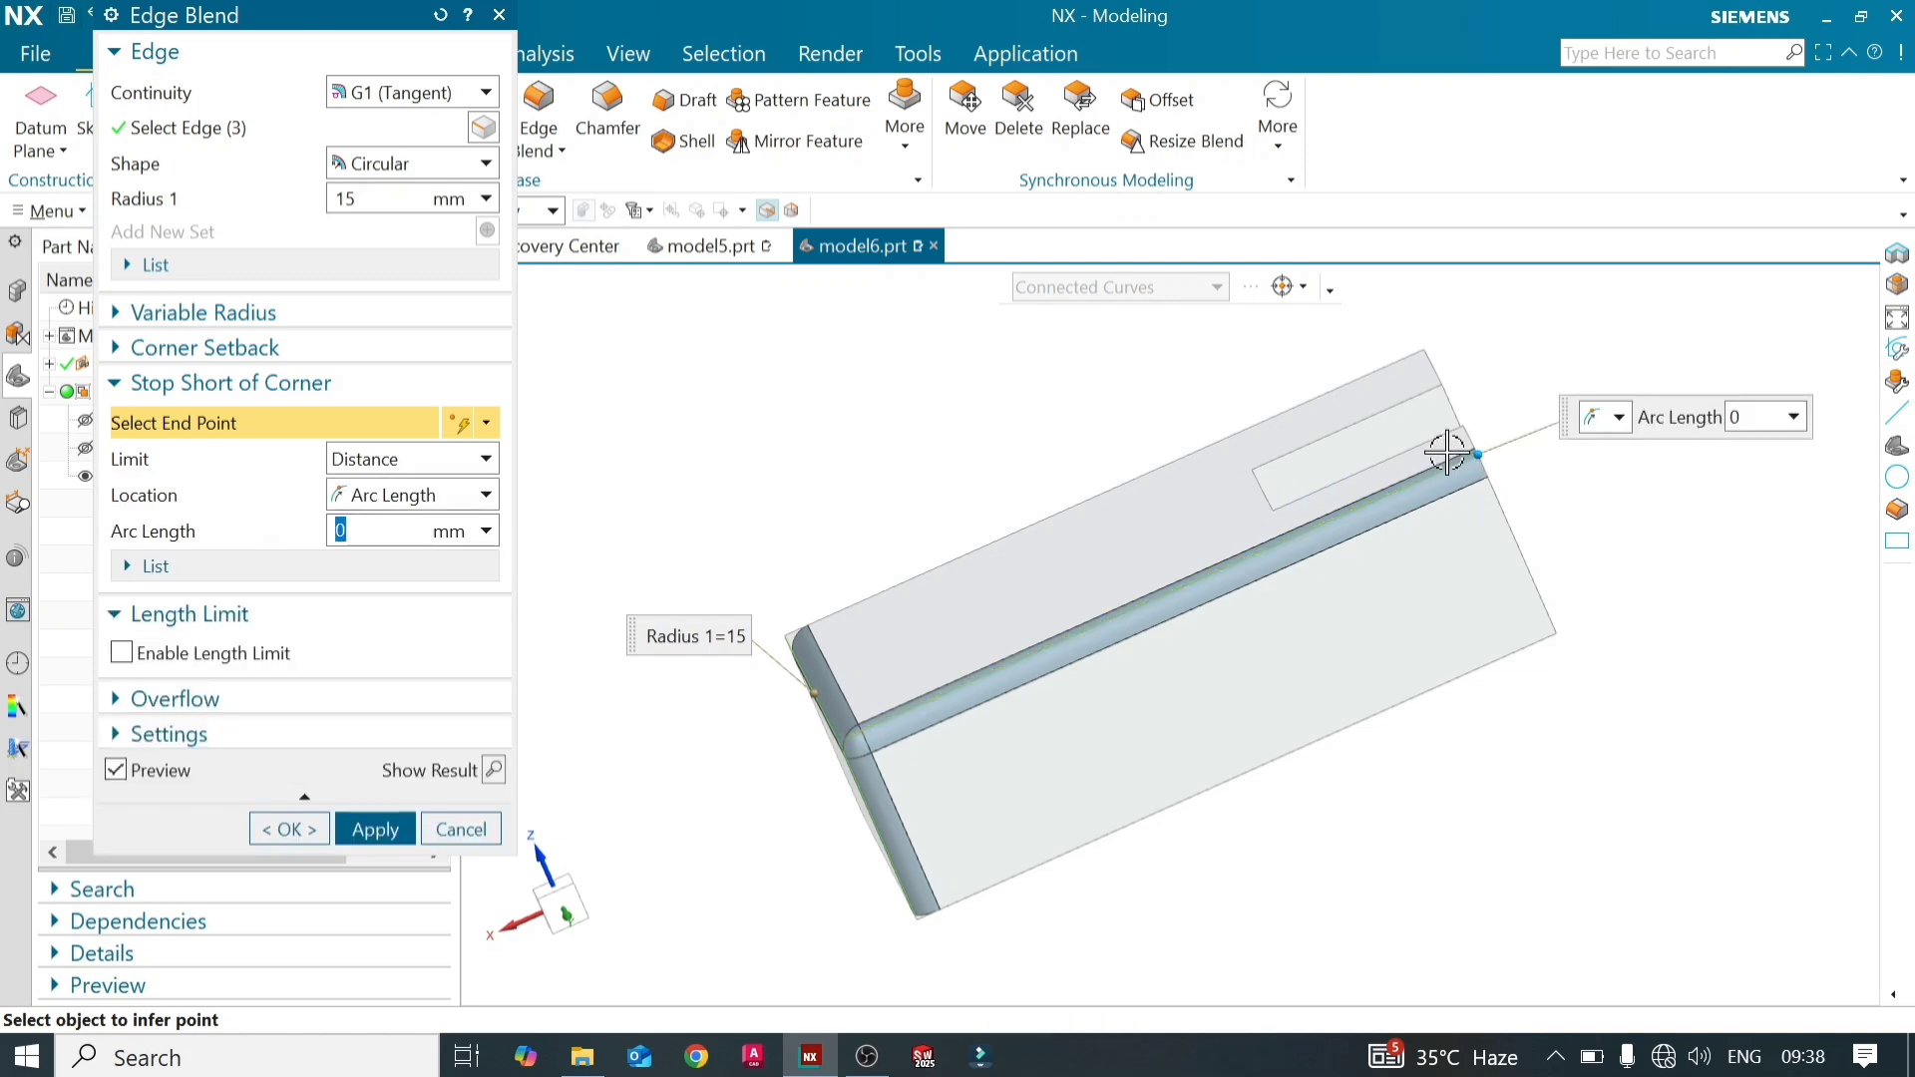
left_click_drag(1478, 456, 1093, 642)
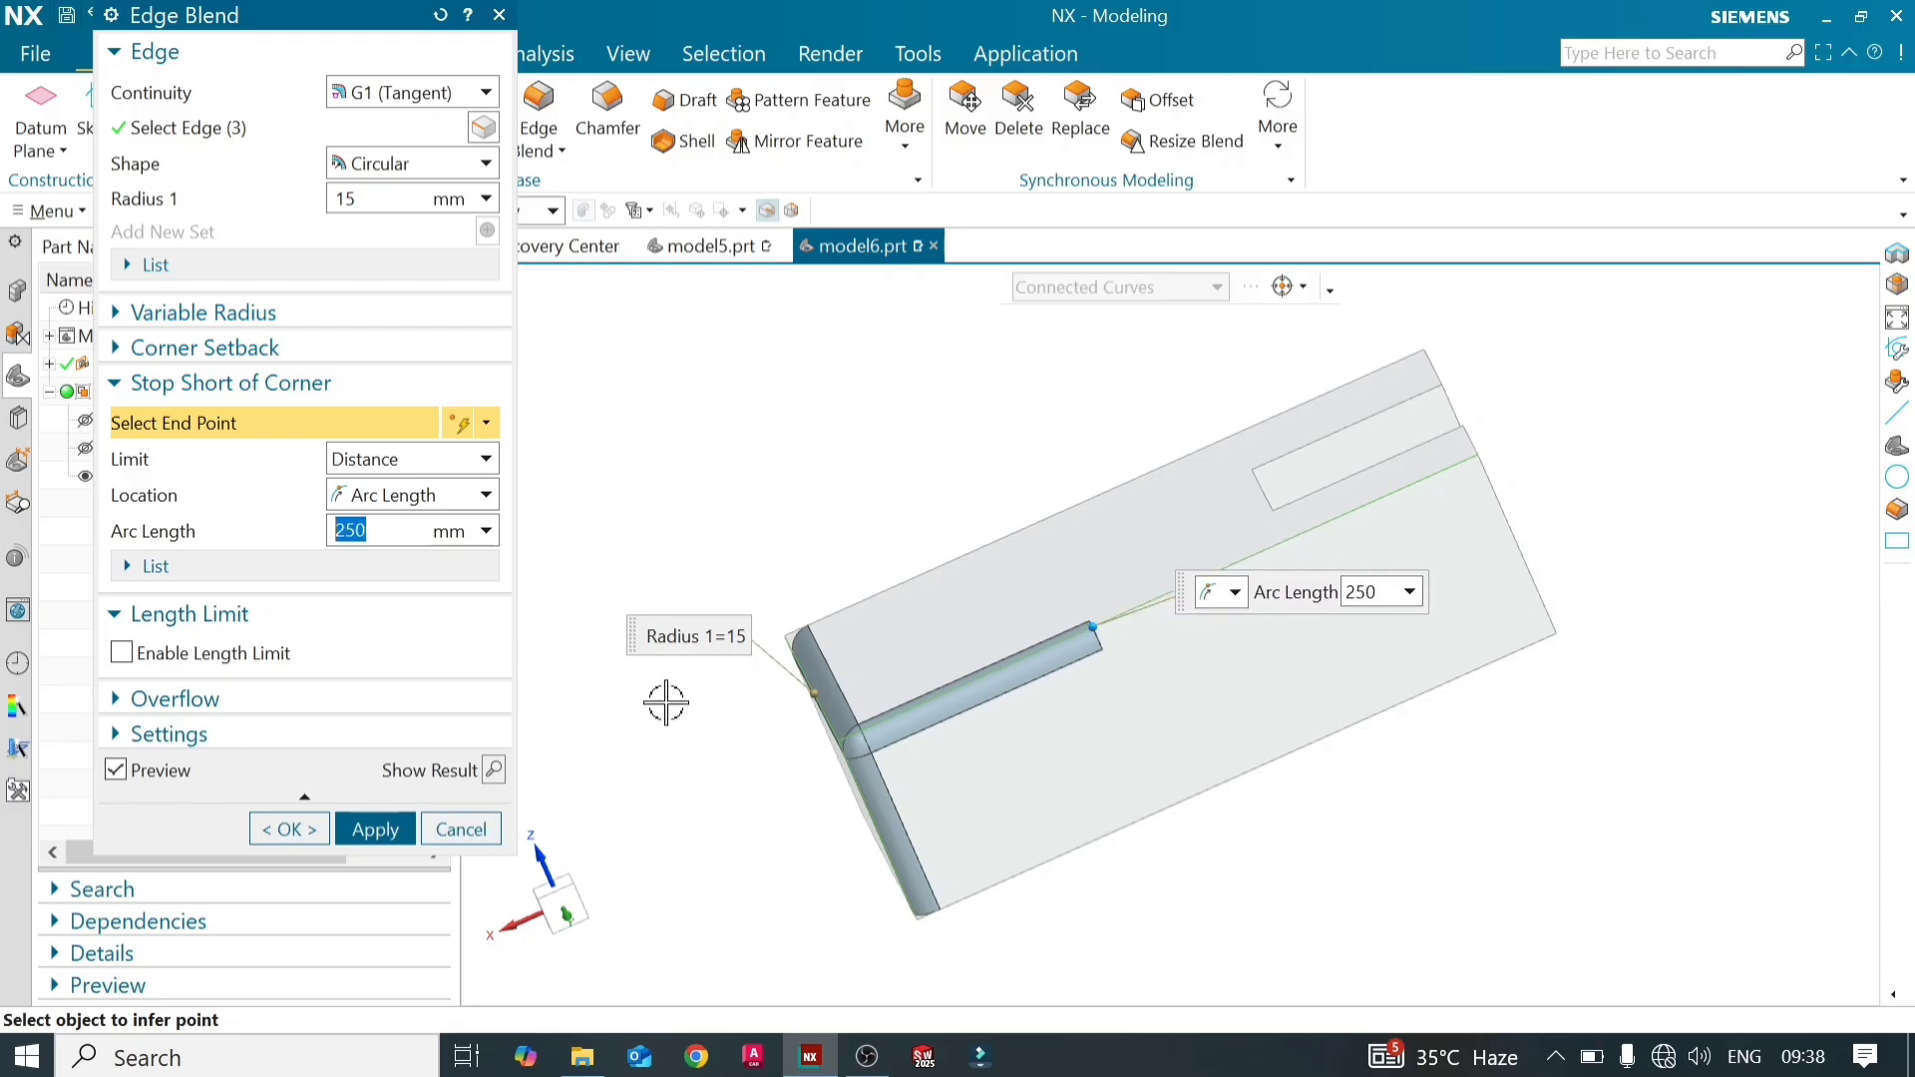
Slide the long edge's stop-short point to 265 mm and set its arc length back to 250 mm
middle_click_drag(940, 445, 974, 585)
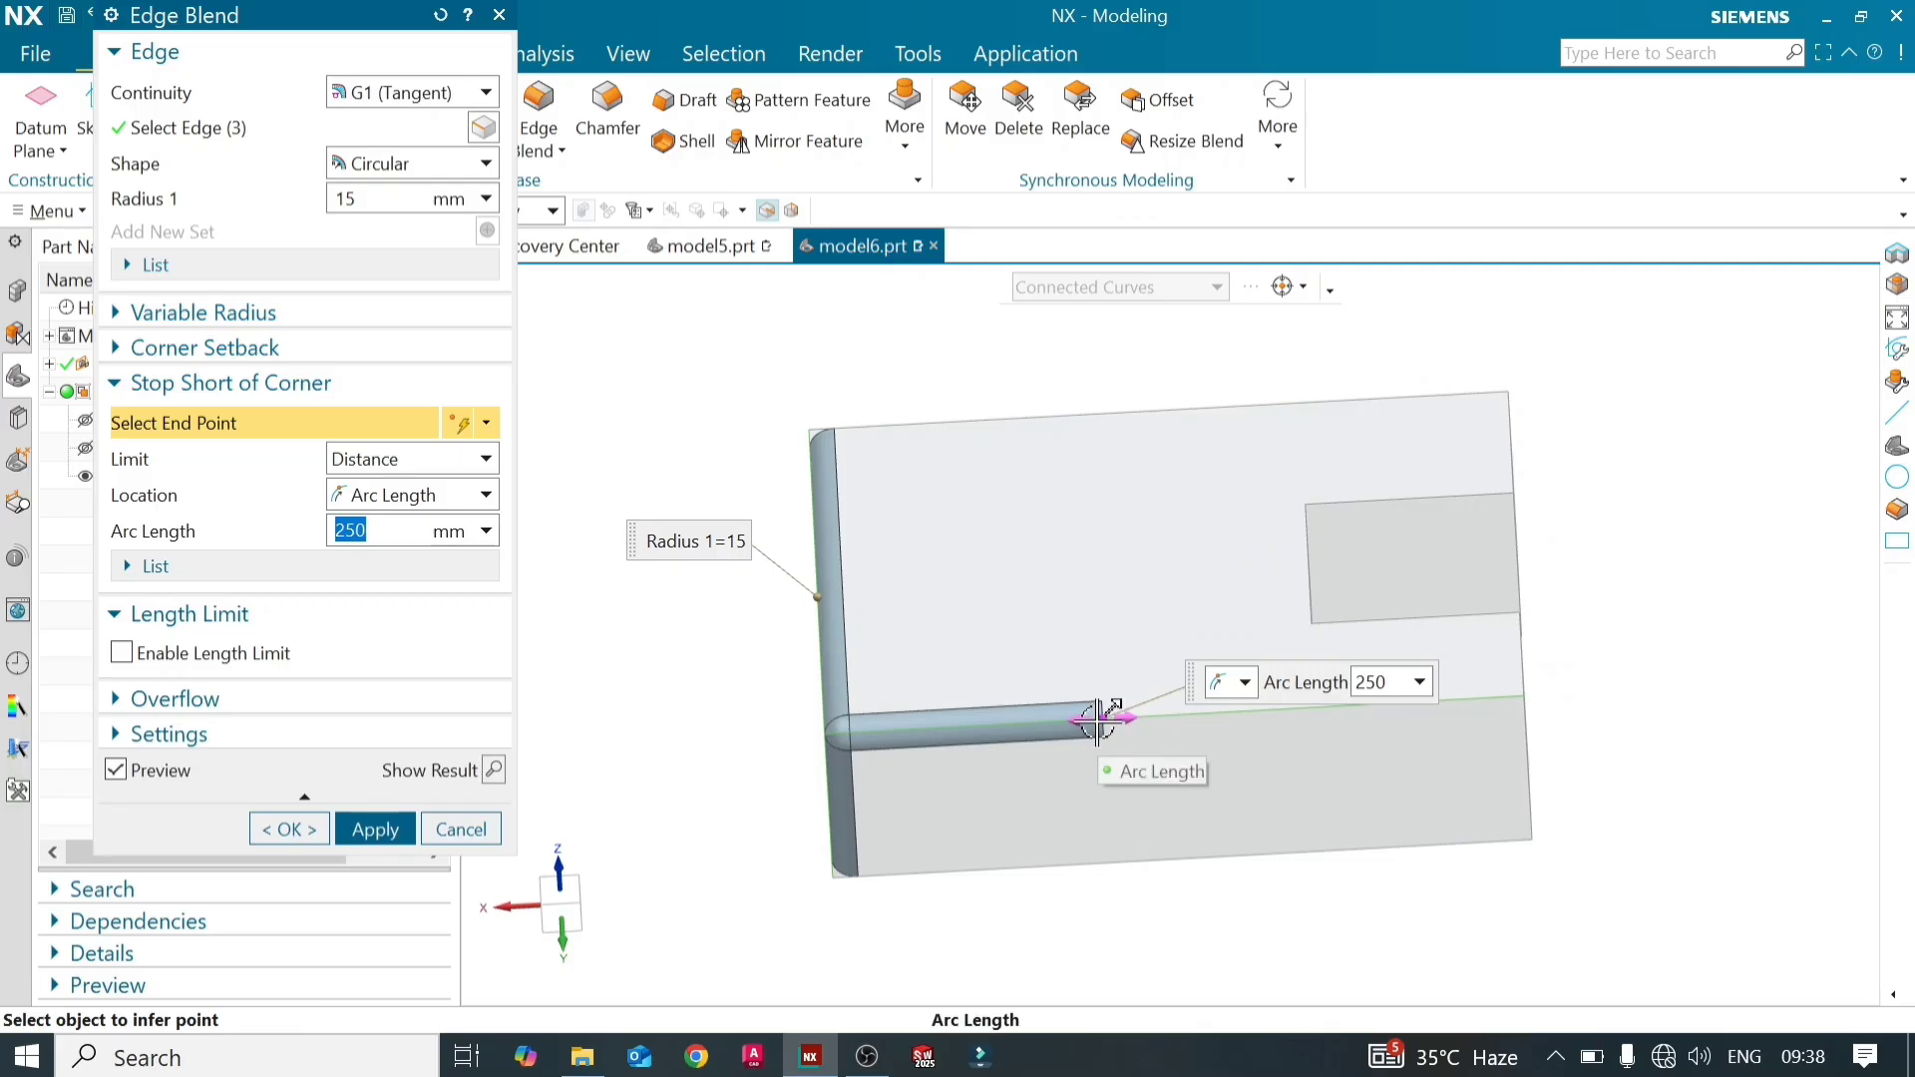
mouse_move(1103, 727)
left_mouse_down()
mouse_move(955, 735)
mouse_move(1079, 719)
left_mouse_up()
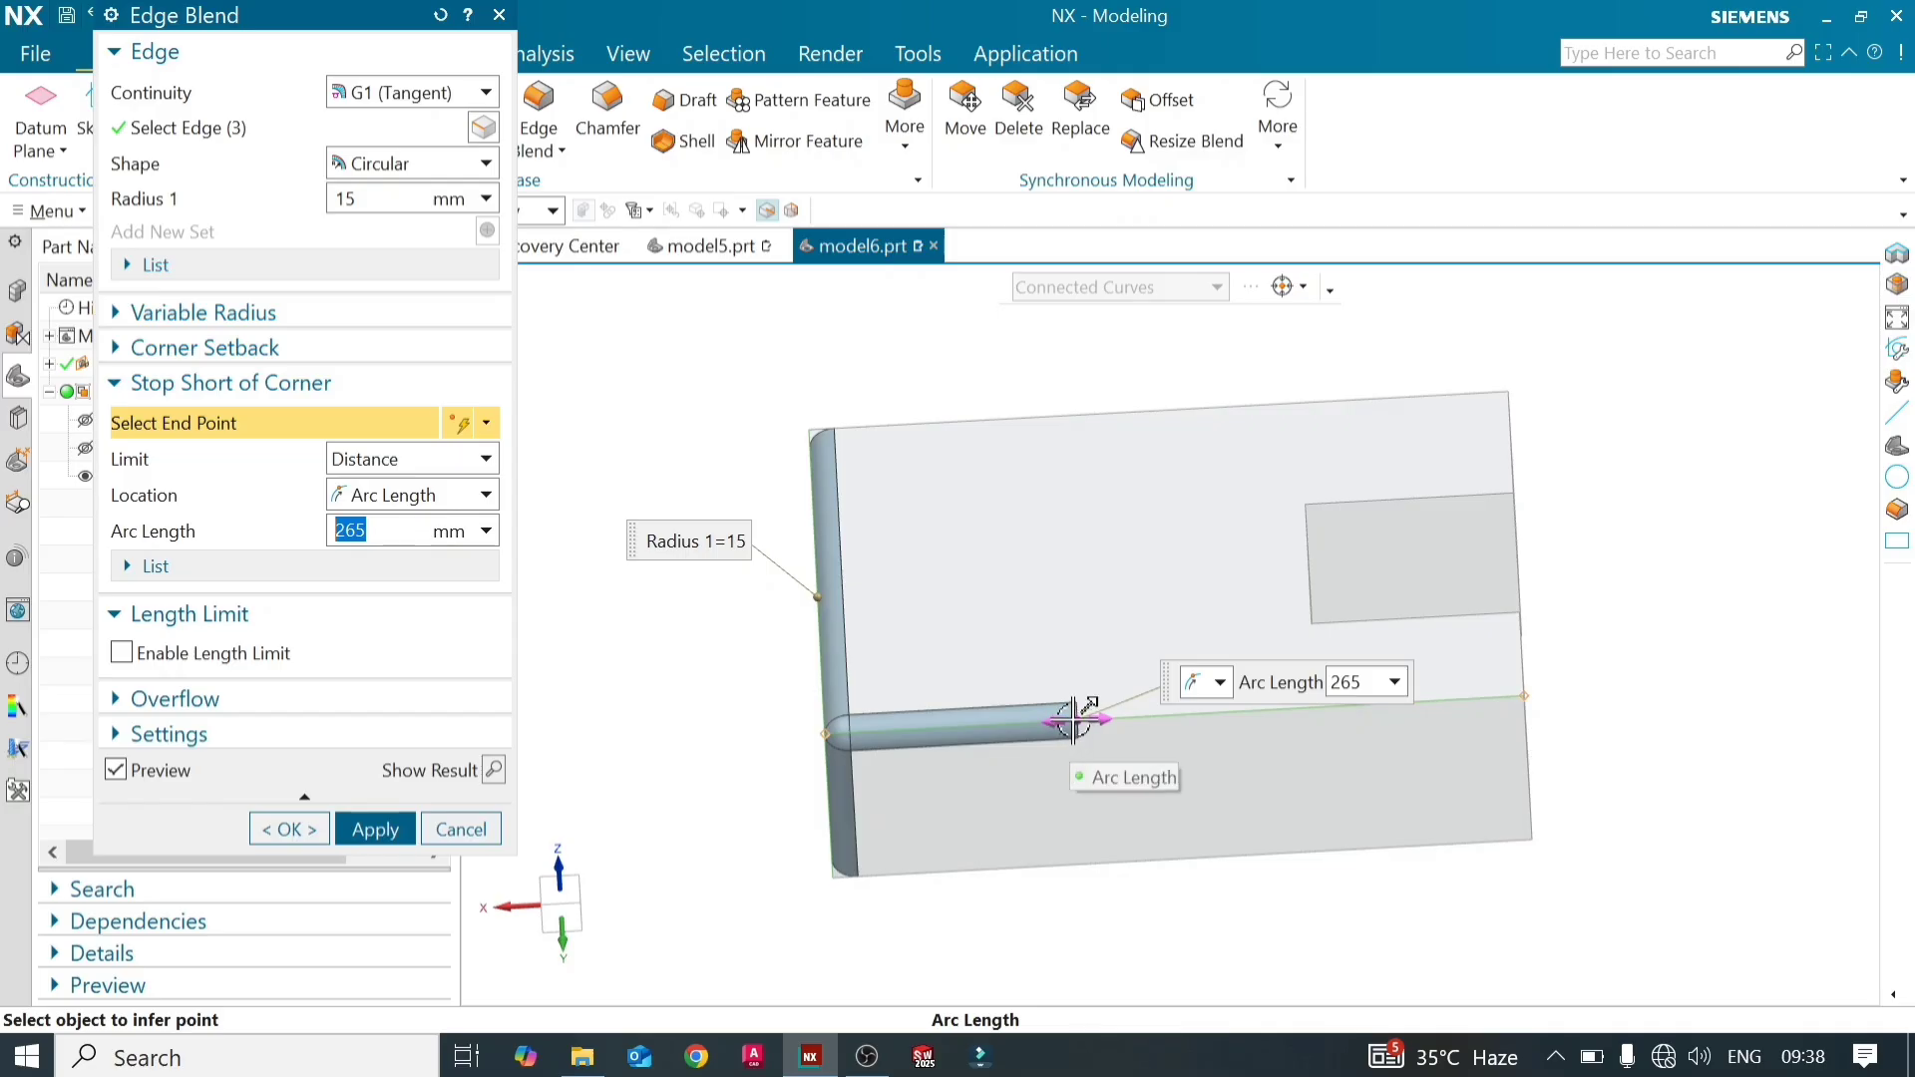
left_click(1365, 697)
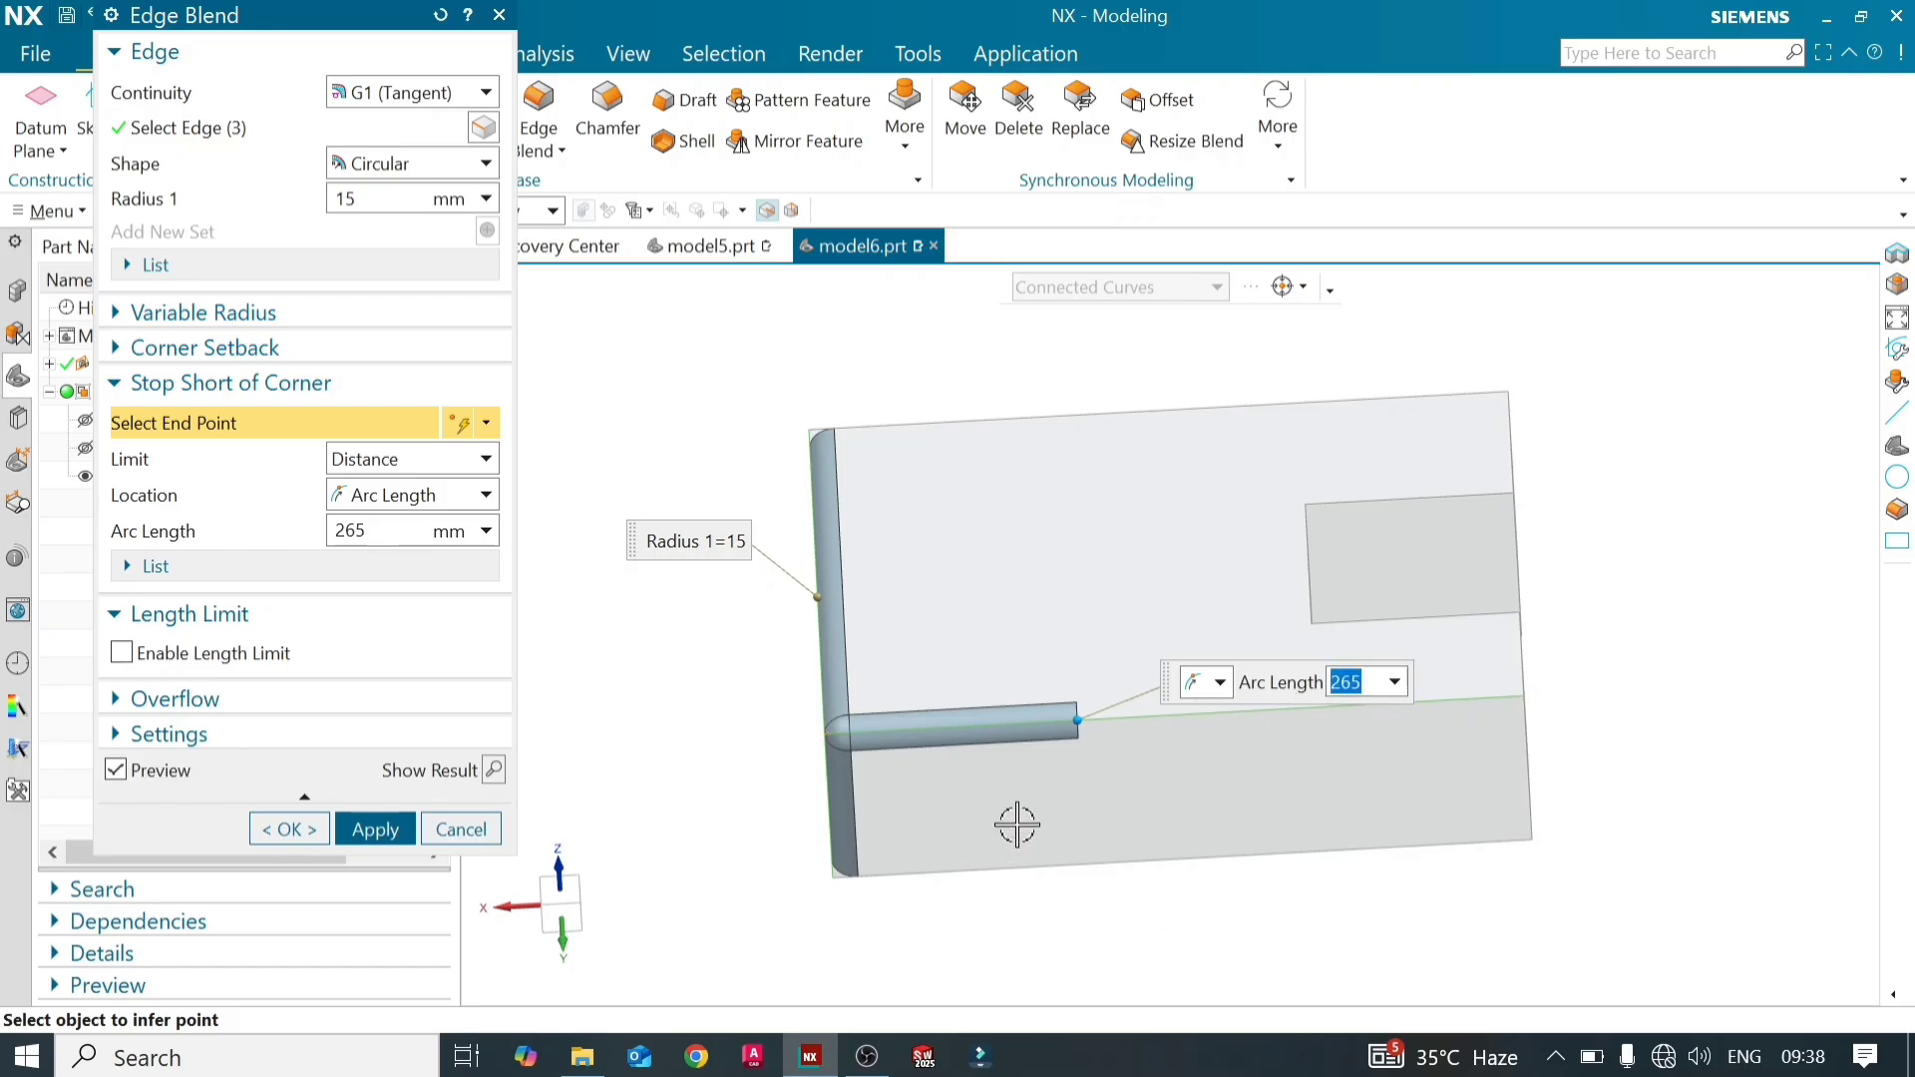
type("2")
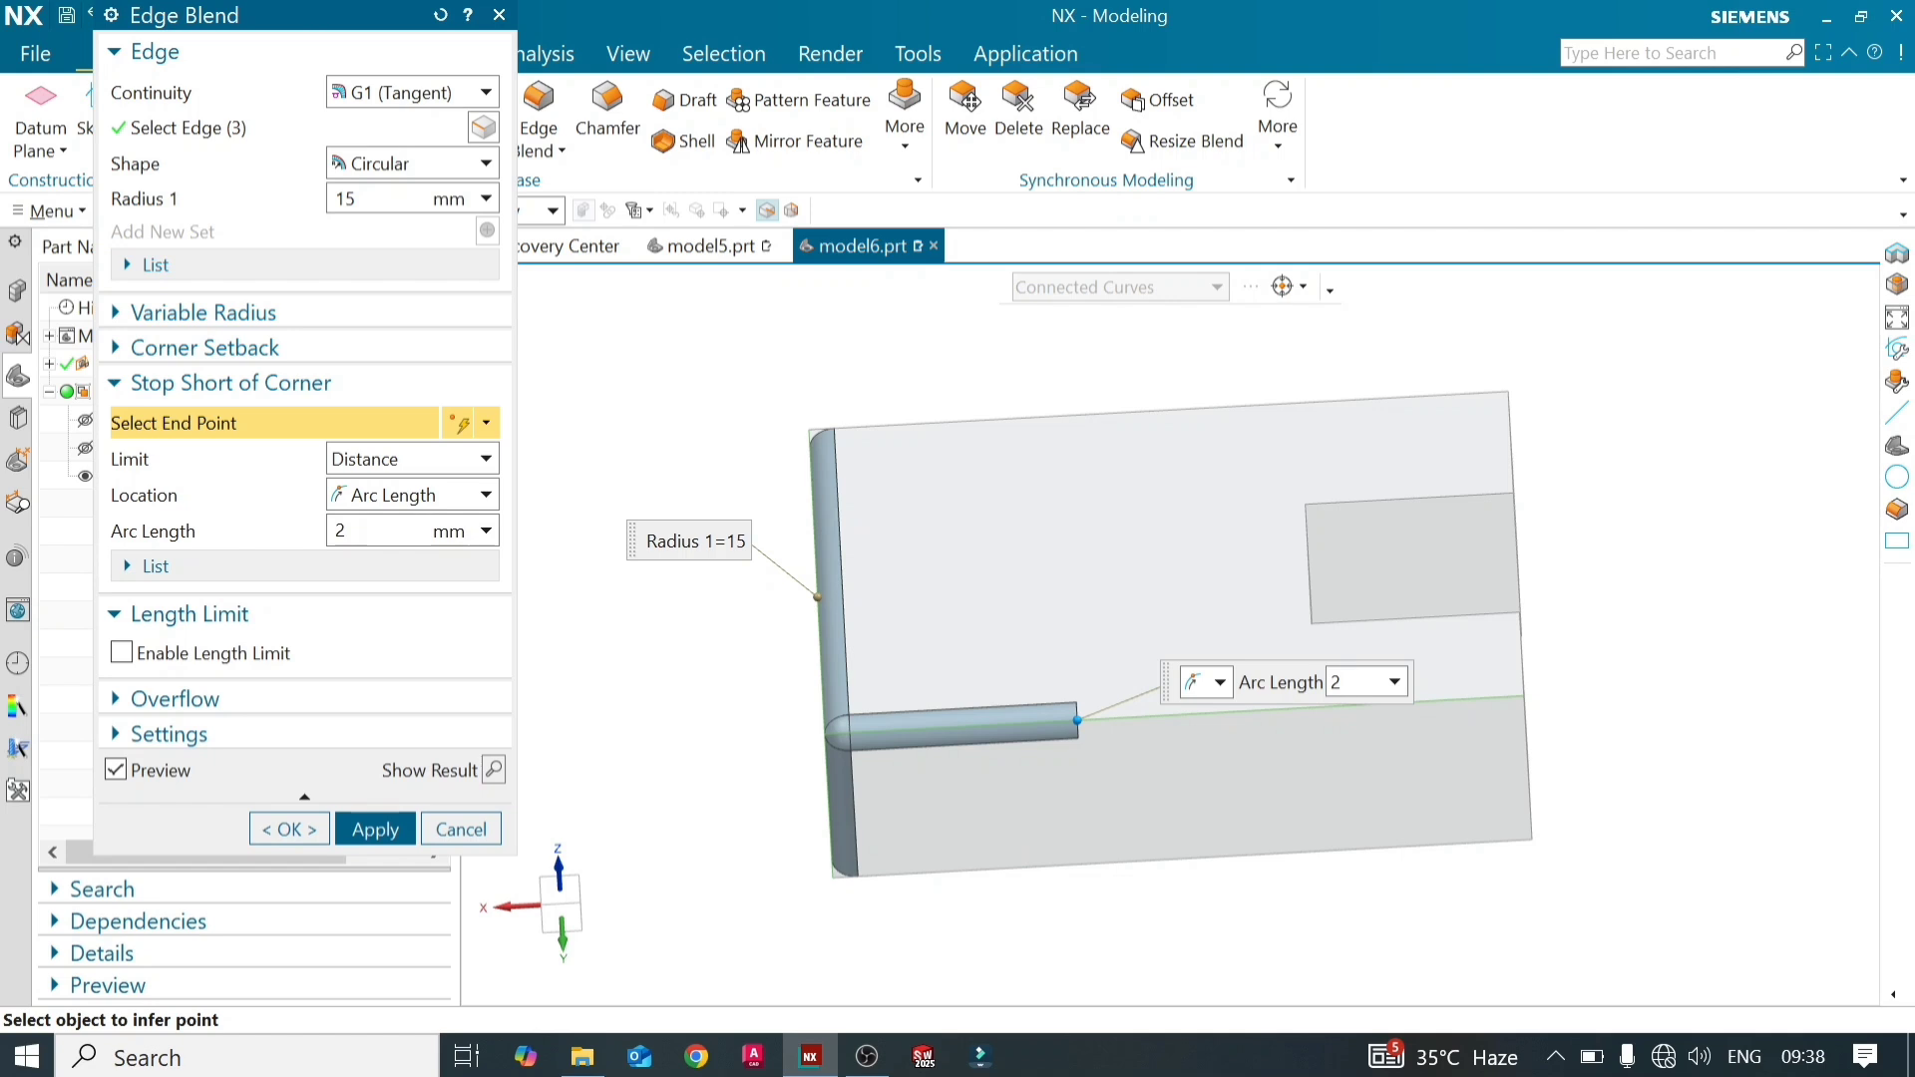
key("Return")
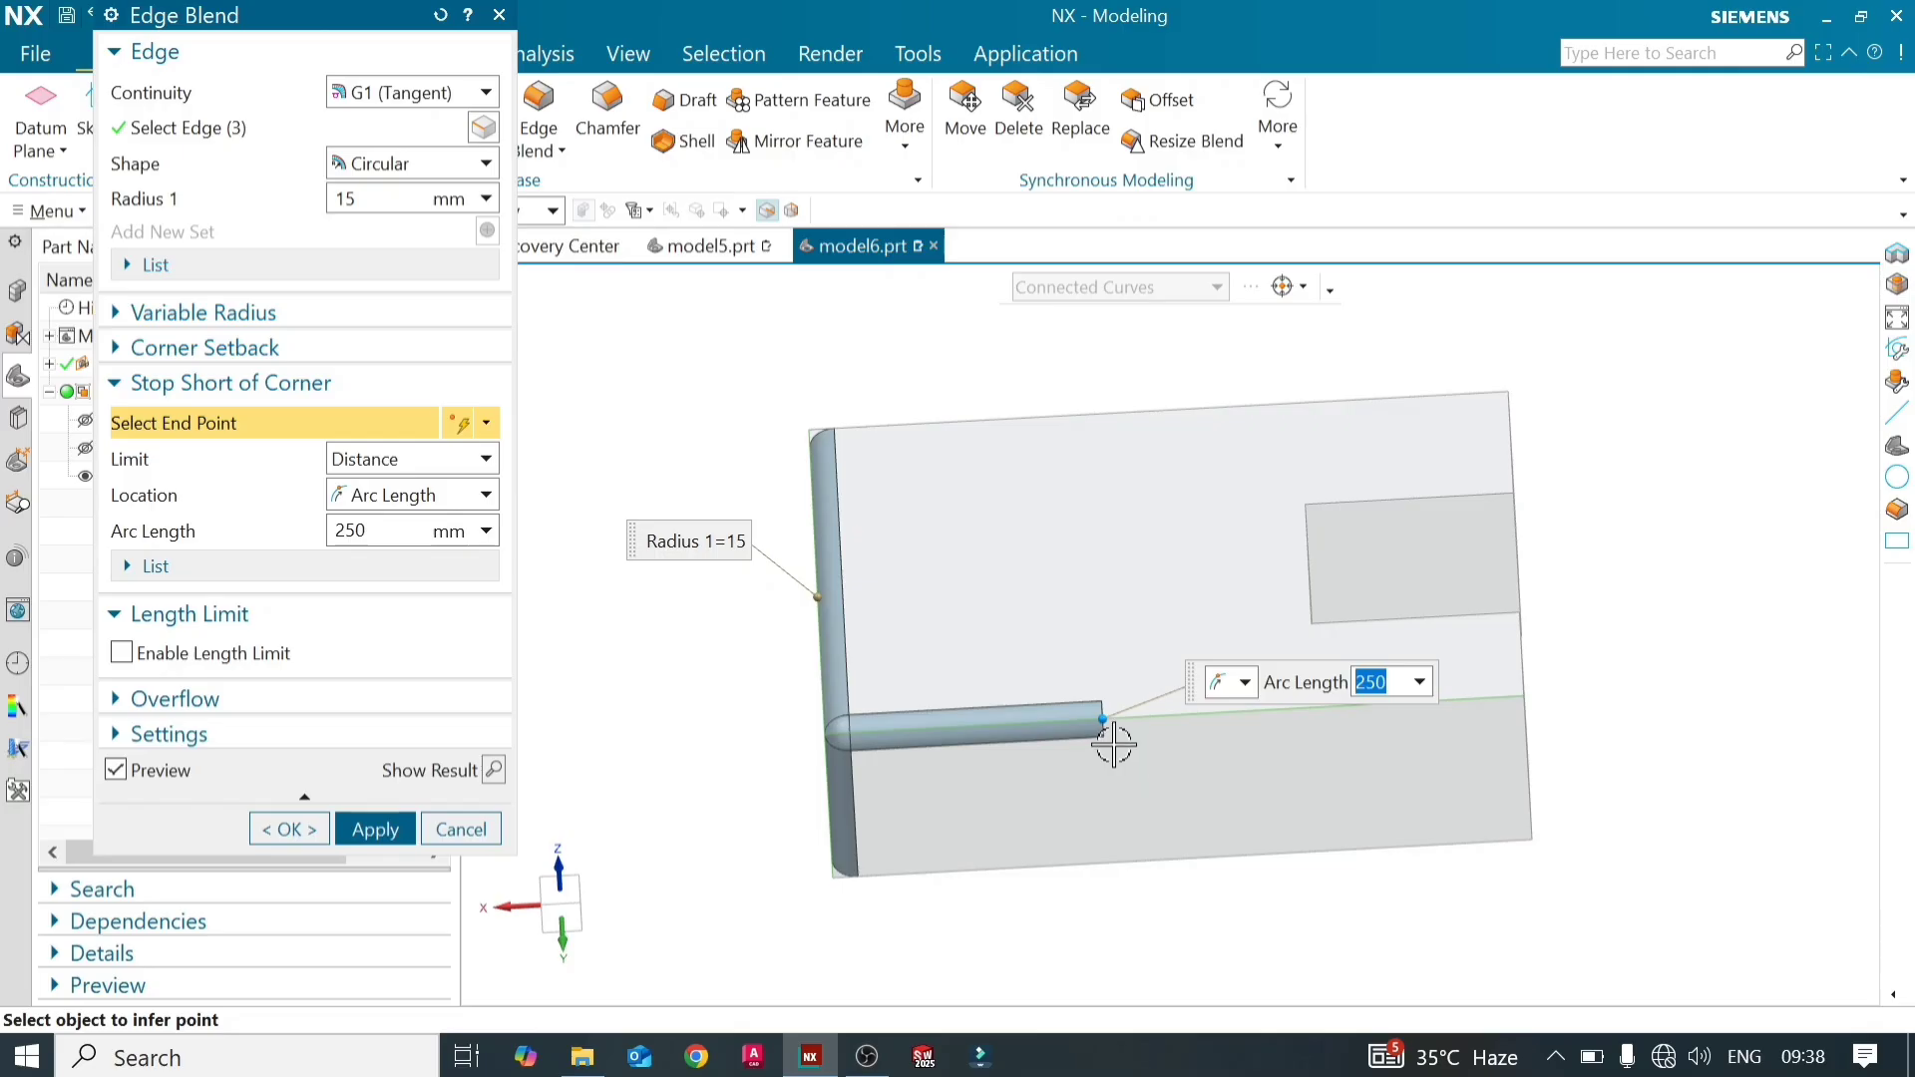
Expand the stop-short list and add a second stop-short point on the short top edge, pulled back to an arc length of 110 mm
left_click(259, 565)
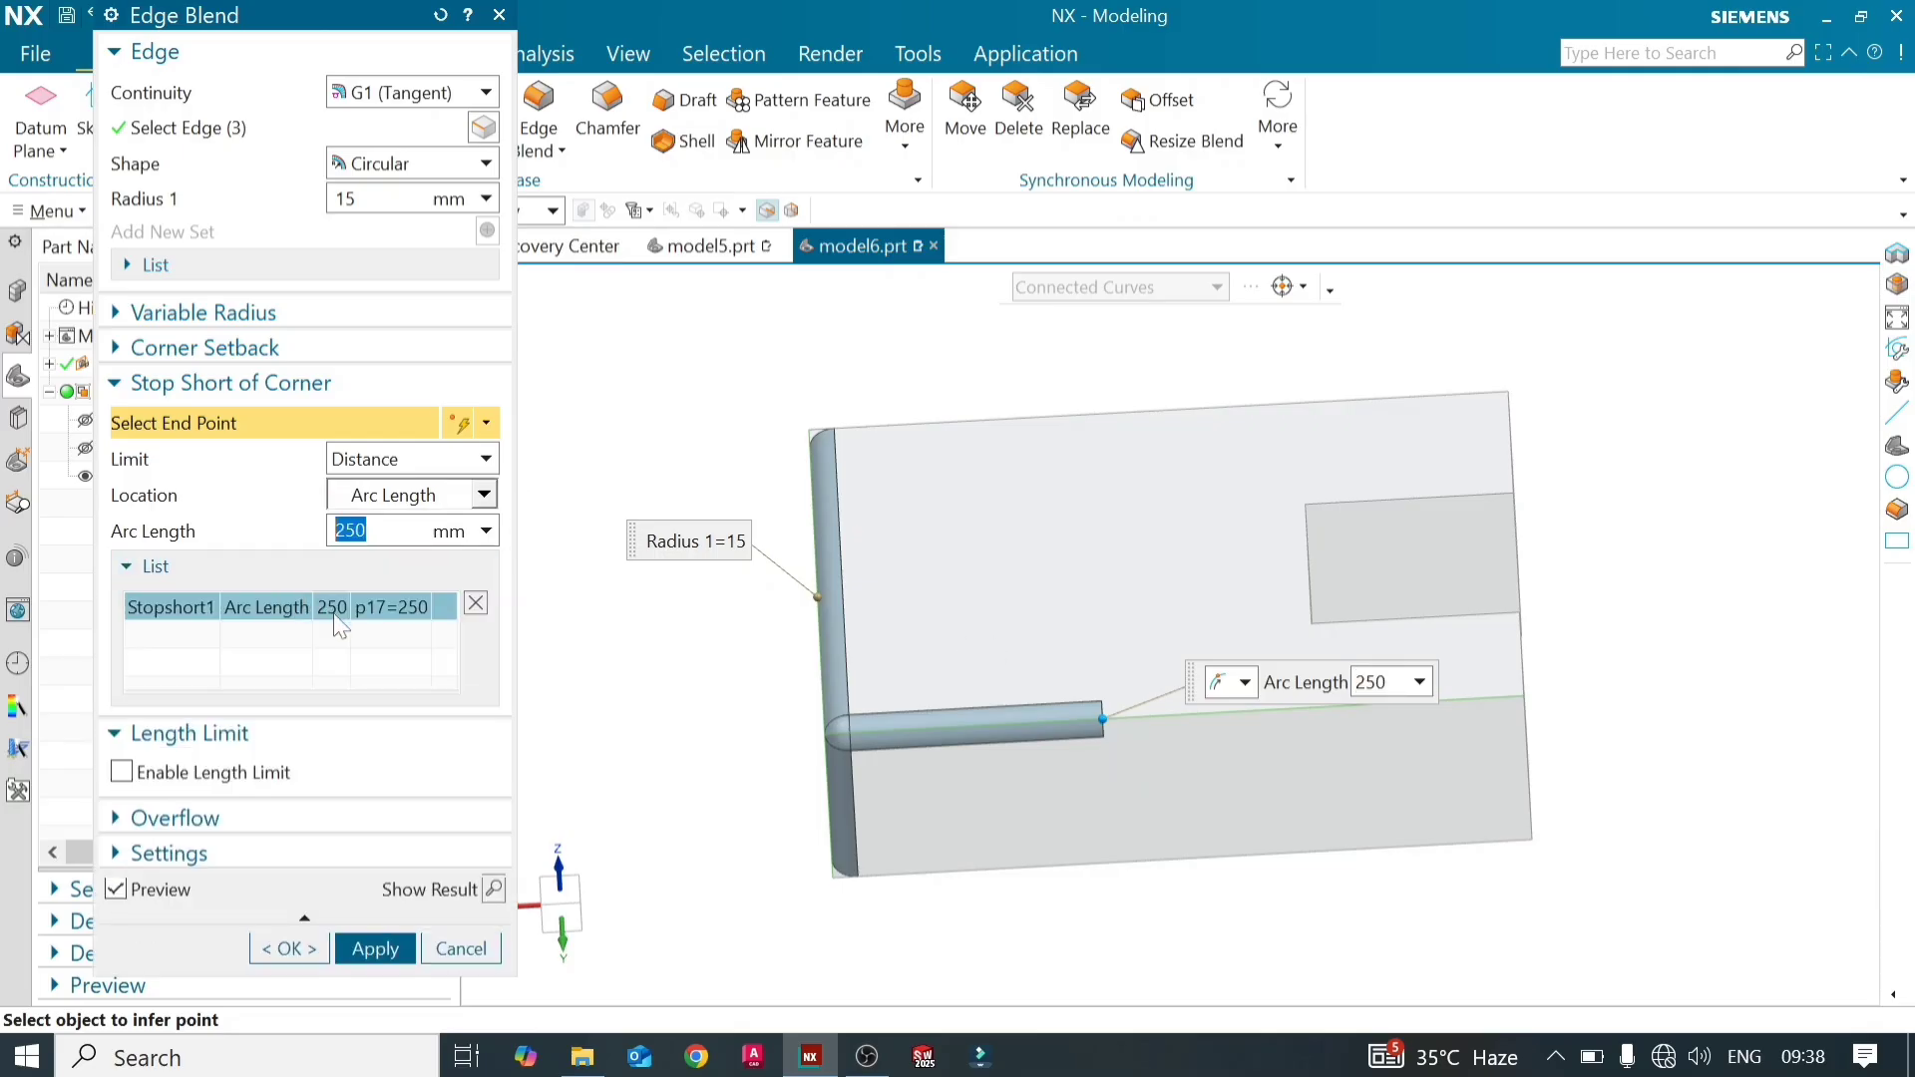
left_click(814, 429)
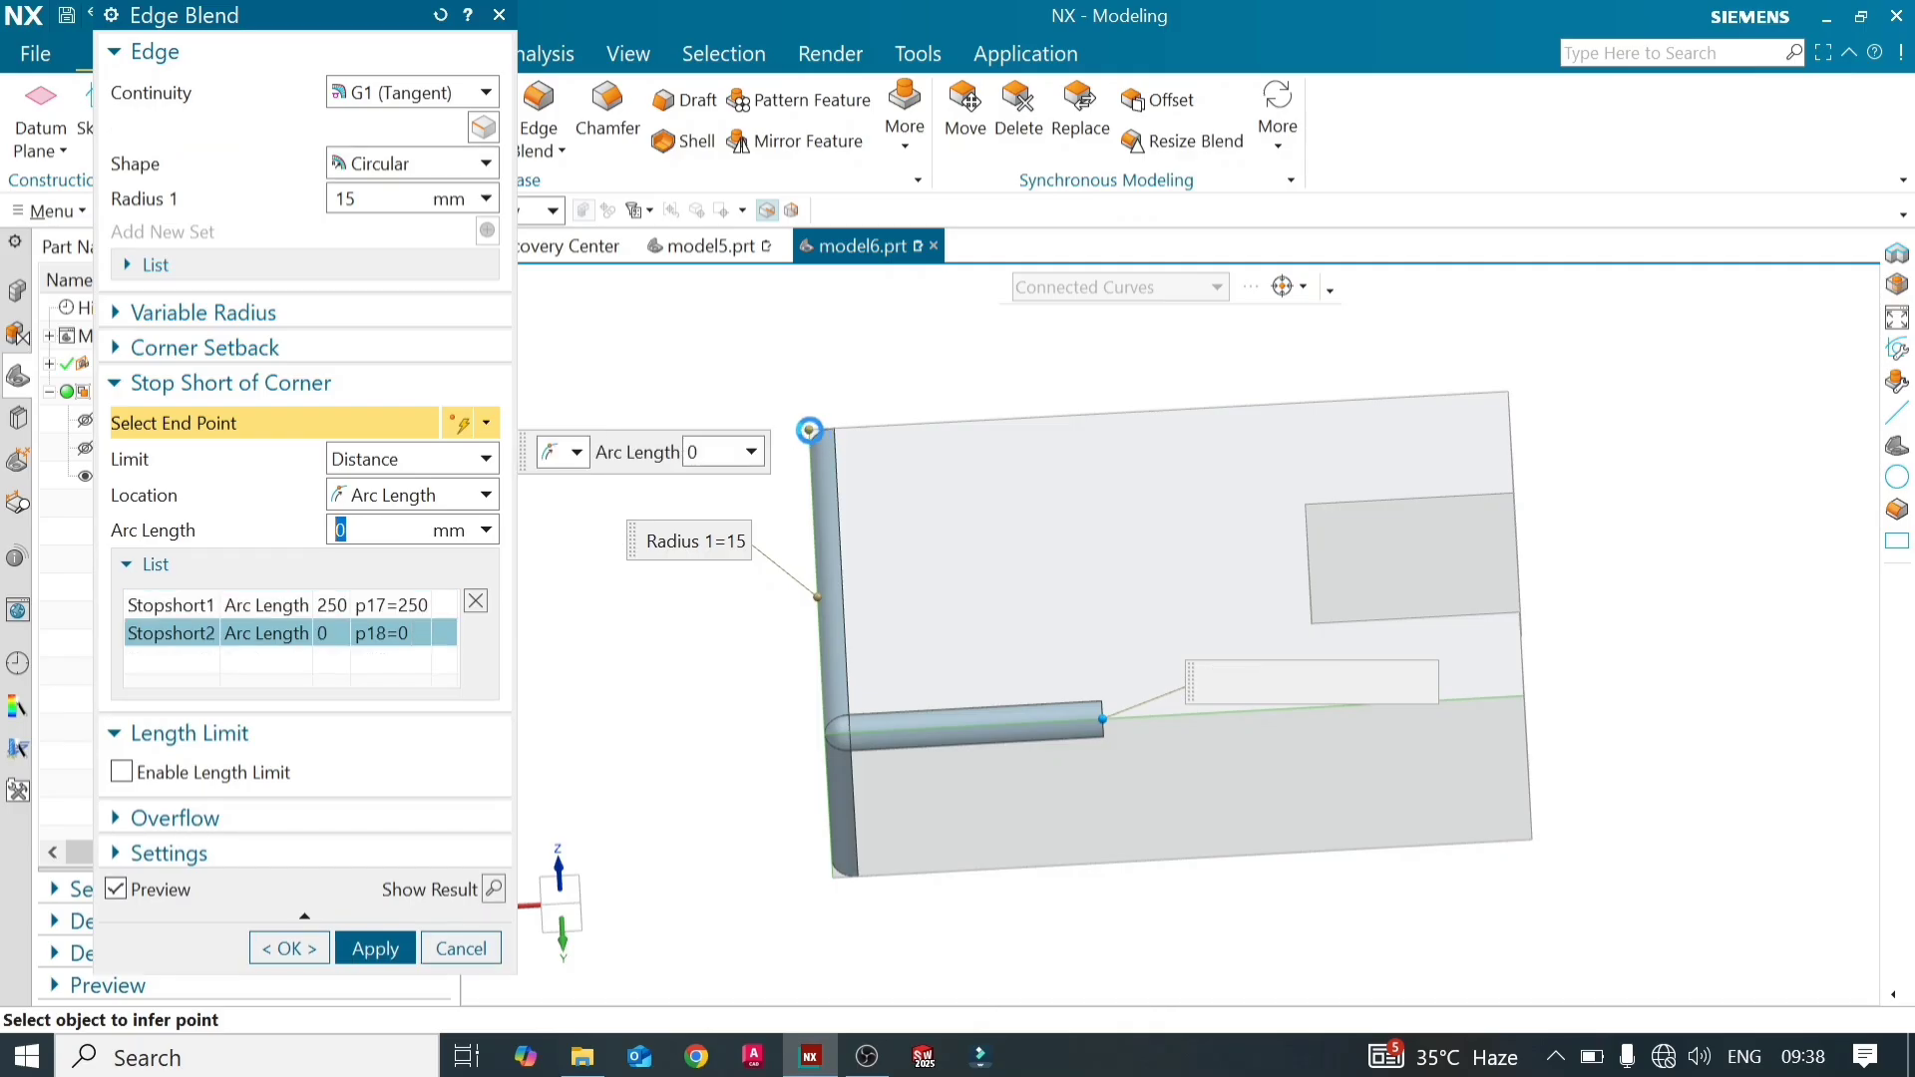
left_click_drag(812, 427, 804, 568)
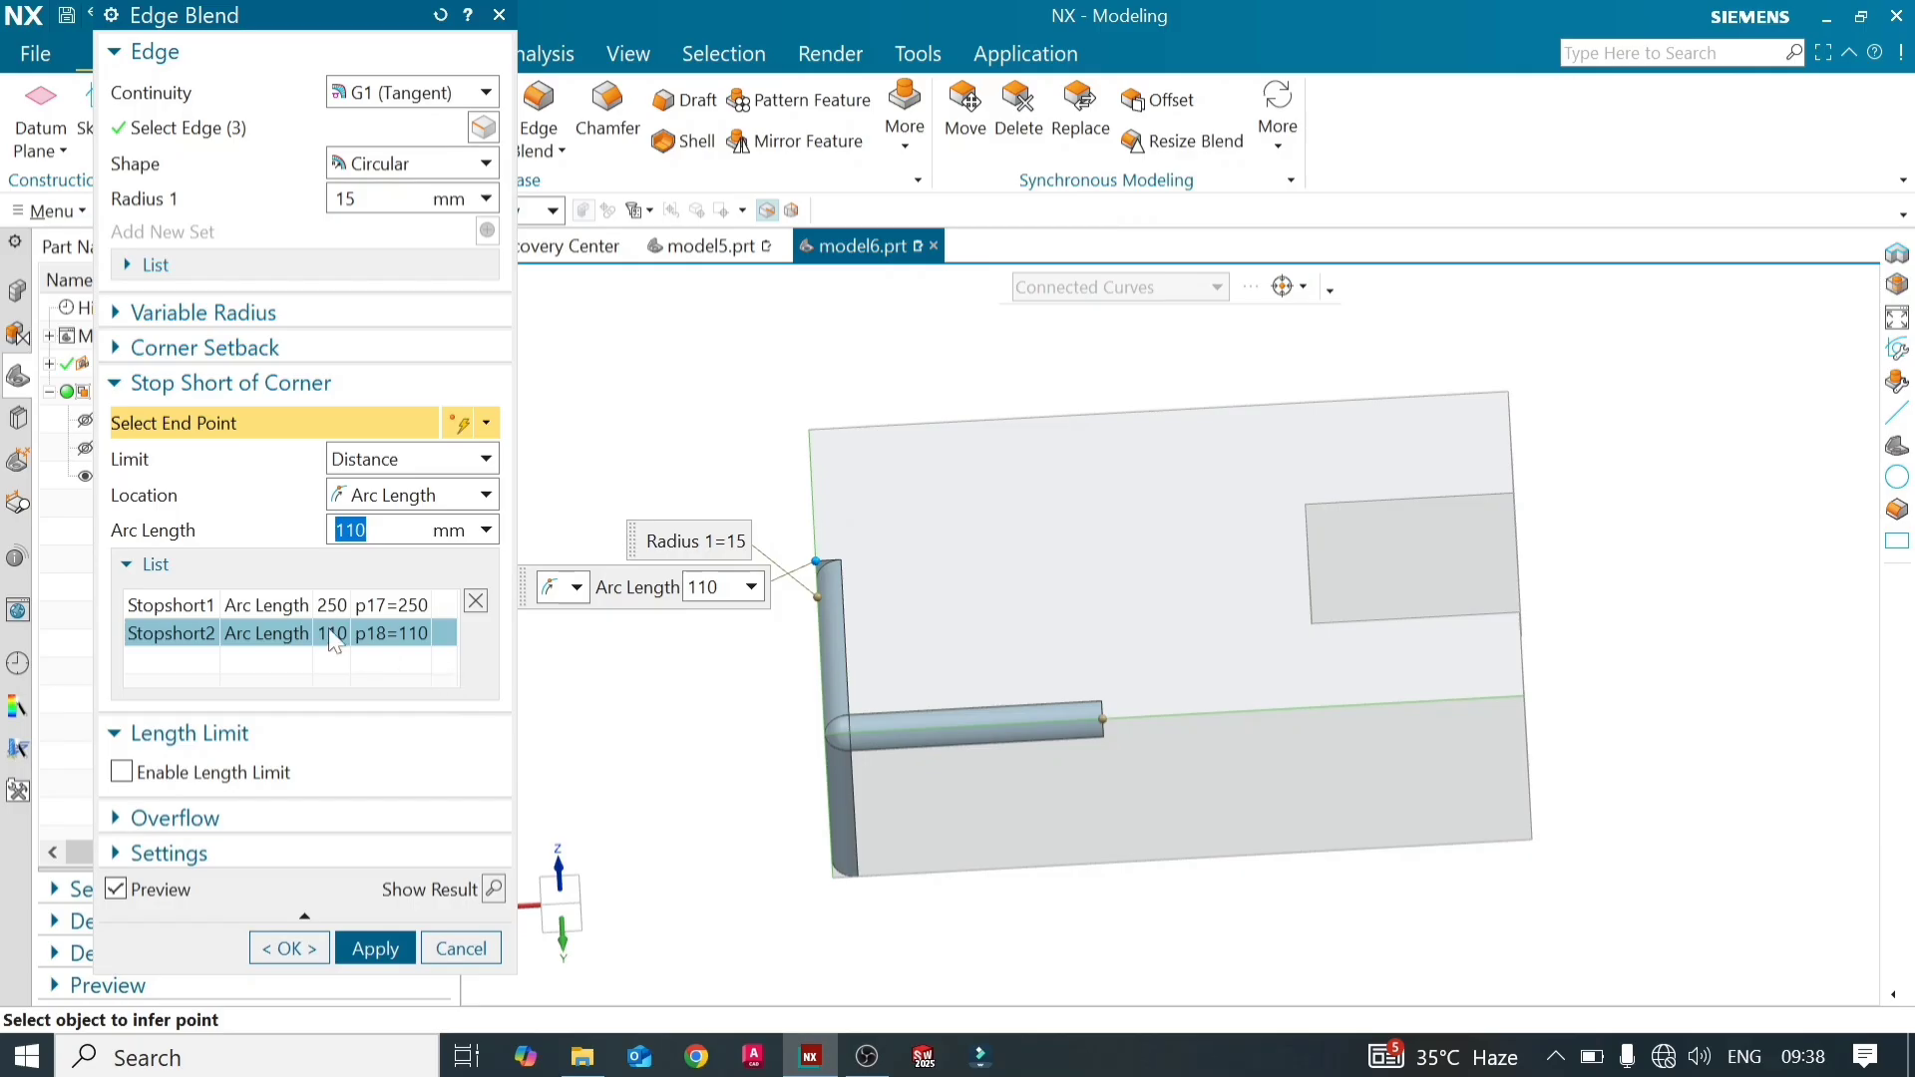
Accept the edge blend with its long edge stopped short of the corner and view the finished block
scroll(766, 757, "down", 1)
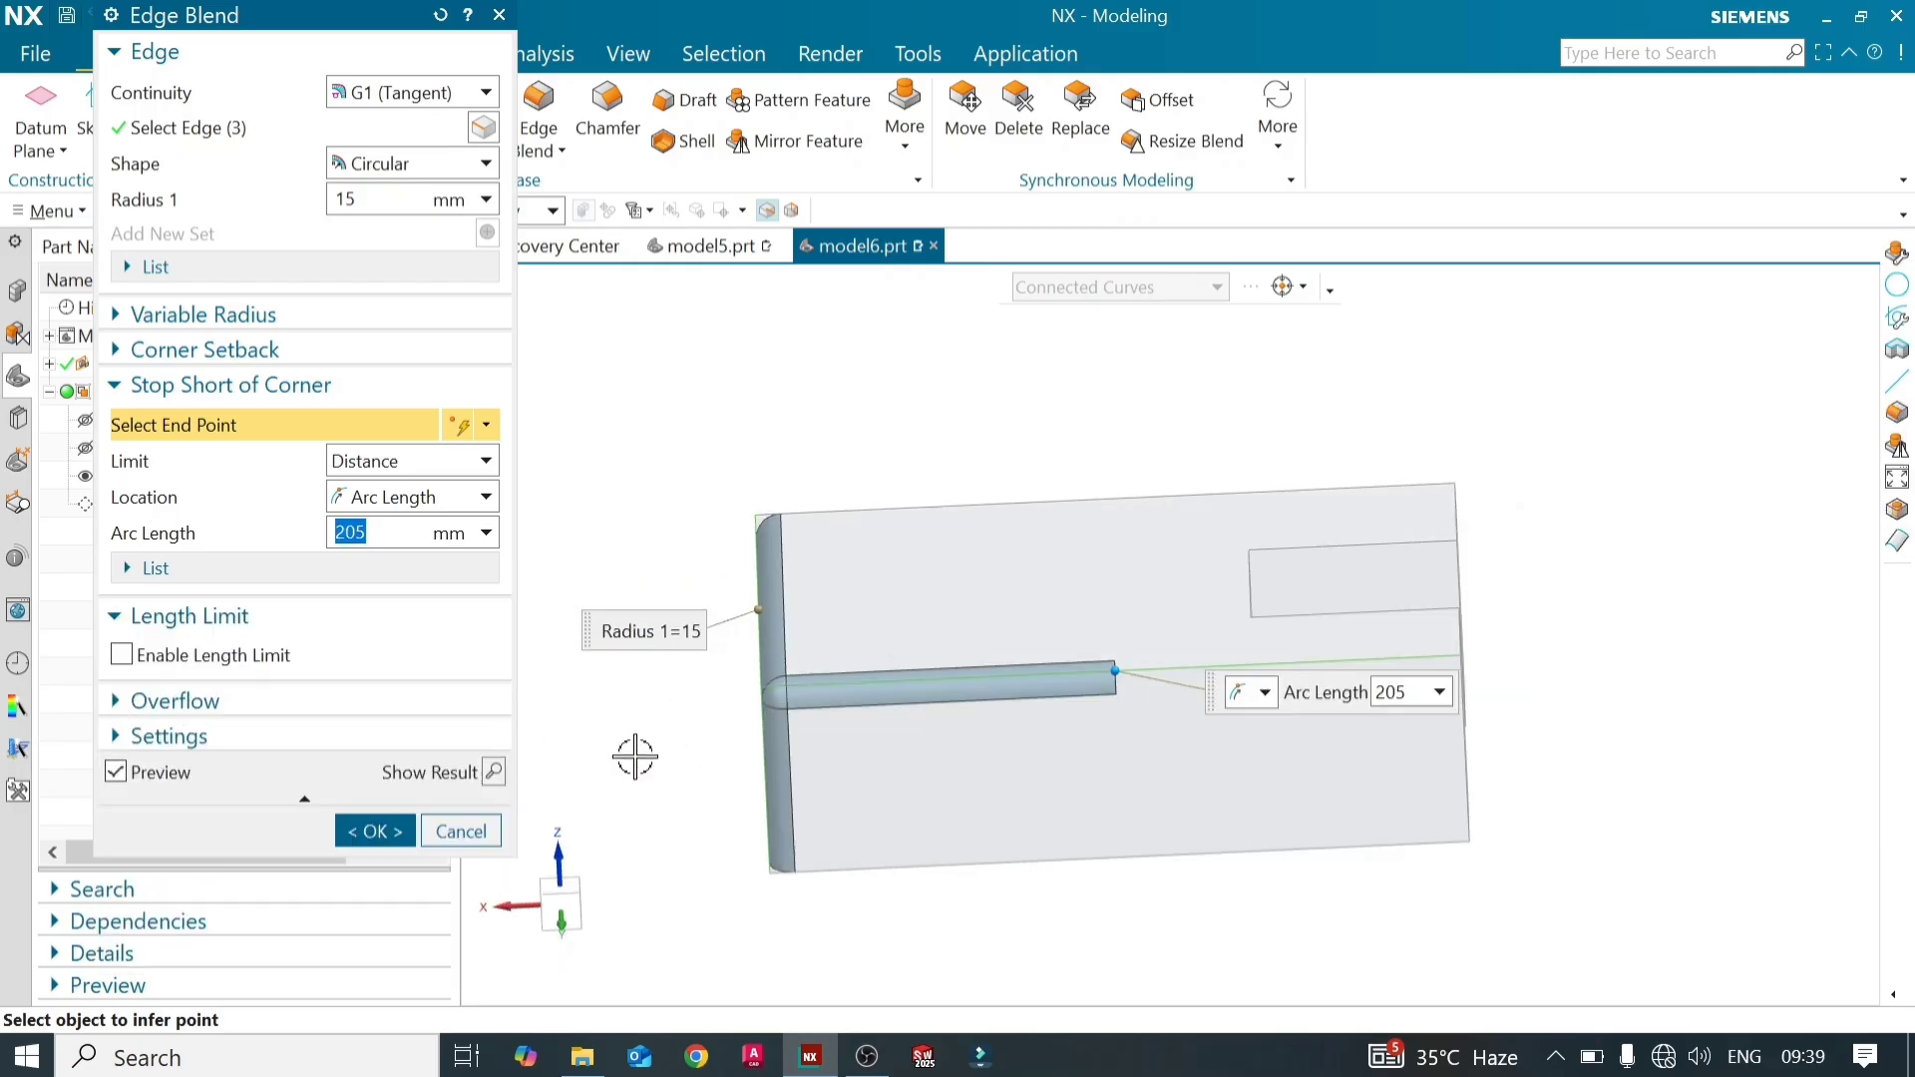
left_click(375, 831)
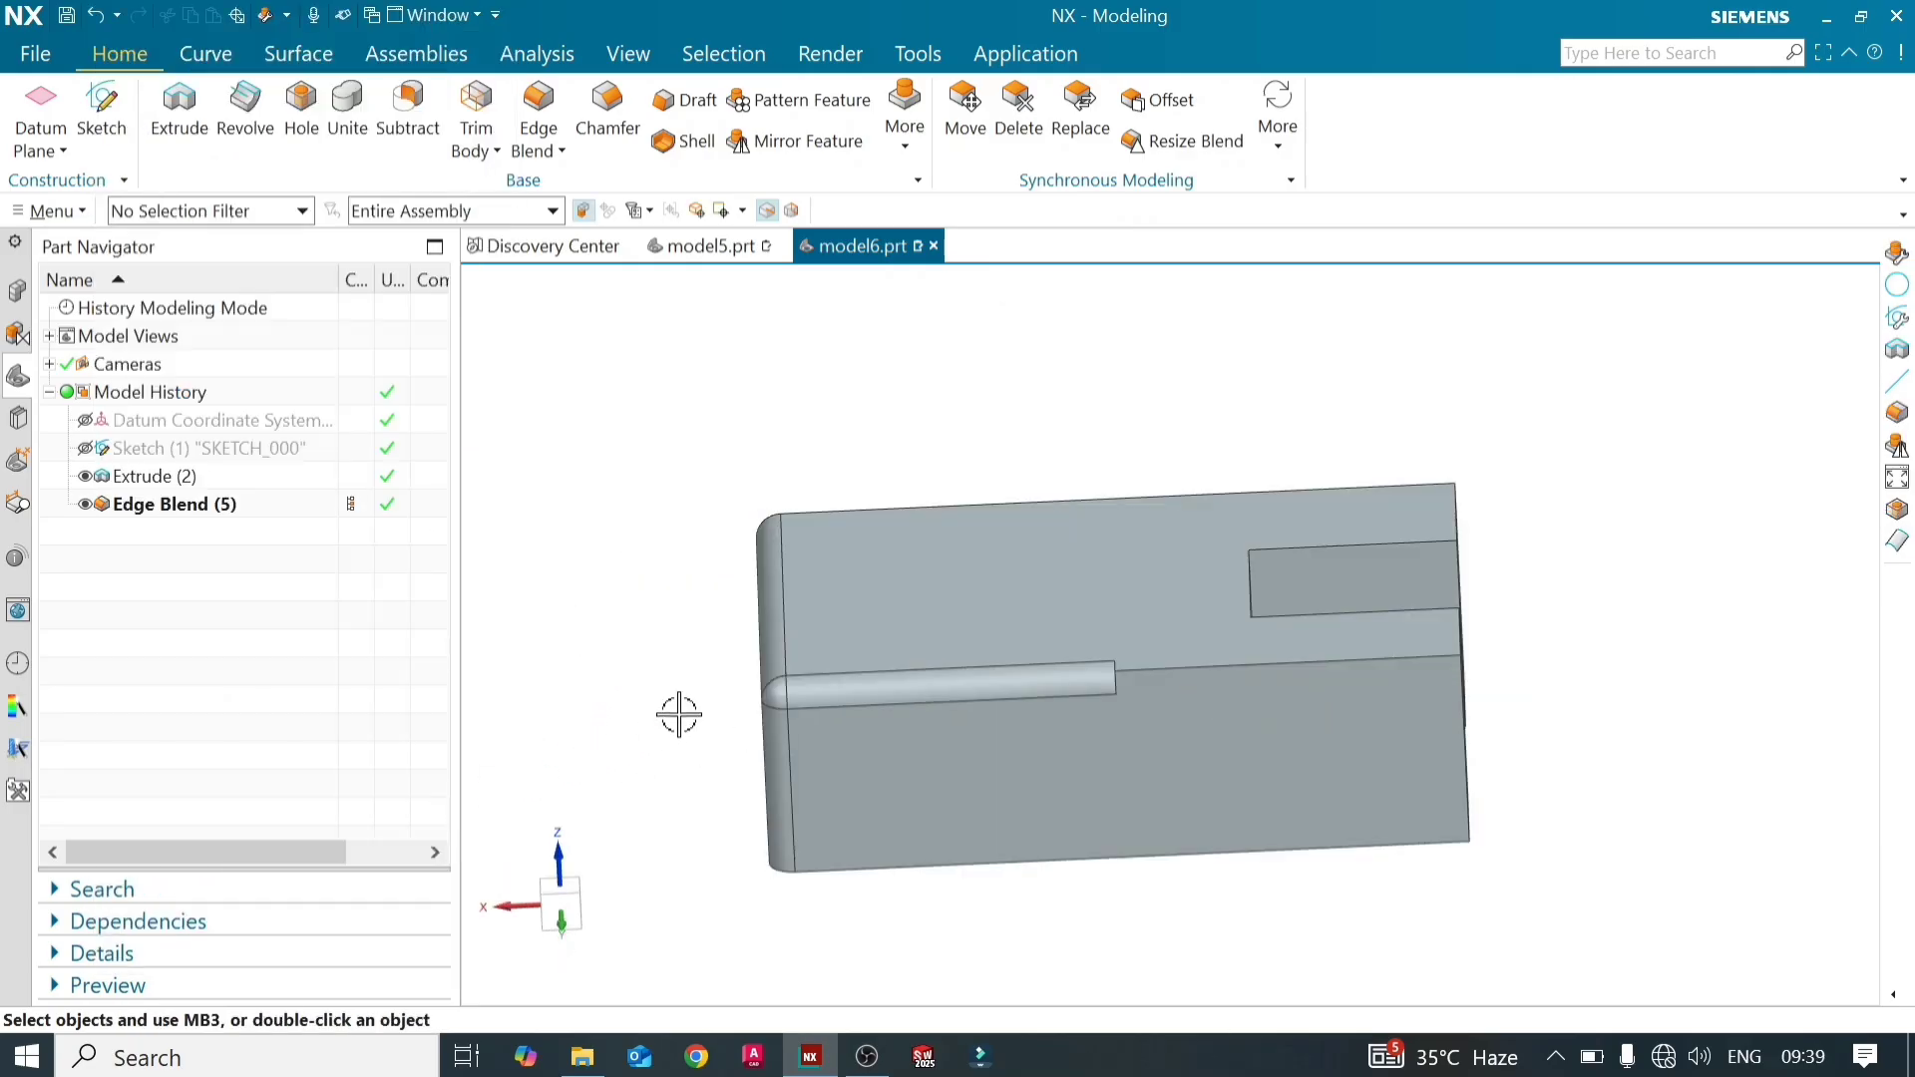
mouse_move(678, 714)
middle_mouse_down()
mouse_move(752, 719)
mouse_move(661, 731)
mouse_move(679, 731)
middle_mouse_up()
Reopen the edge blend for editing and enable a length limit with trimming, specifying the limit plane on the unblended long top edge
double_click(229, 507)
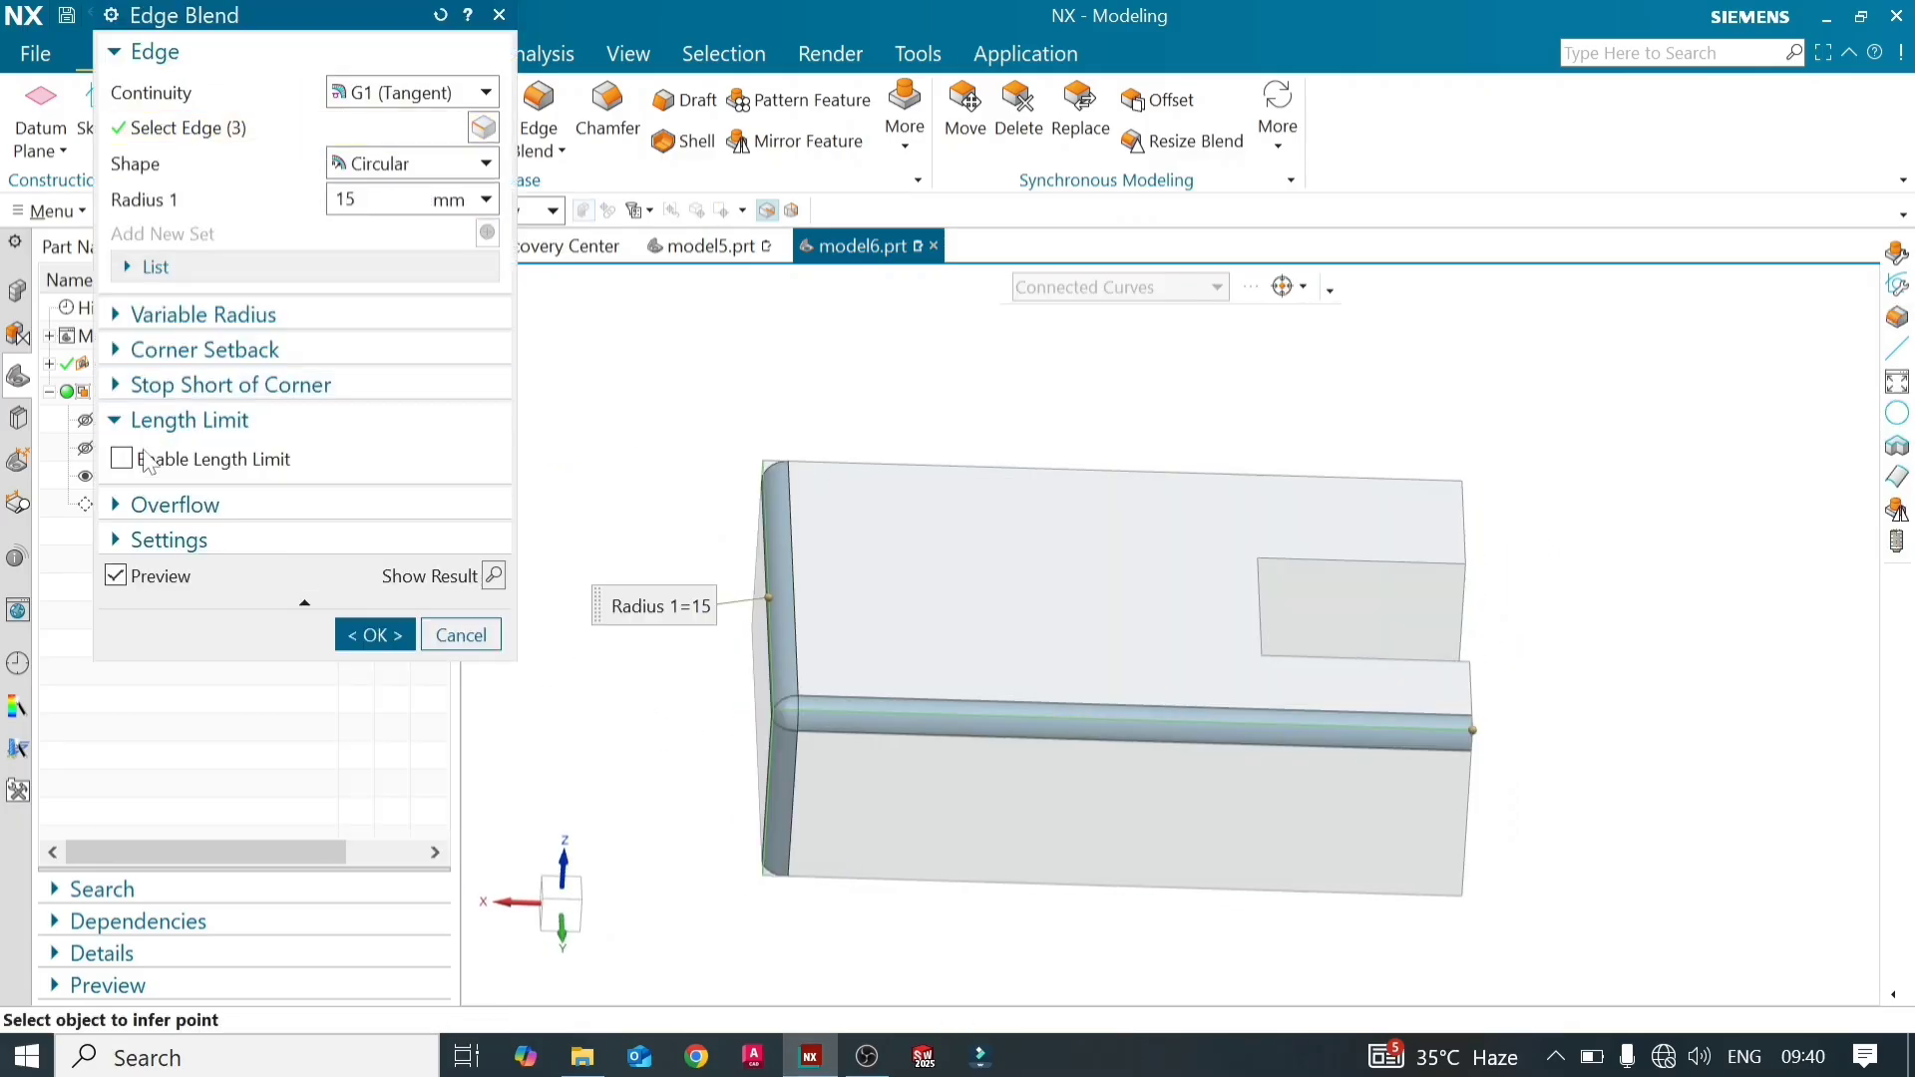
left_click(120, 429)
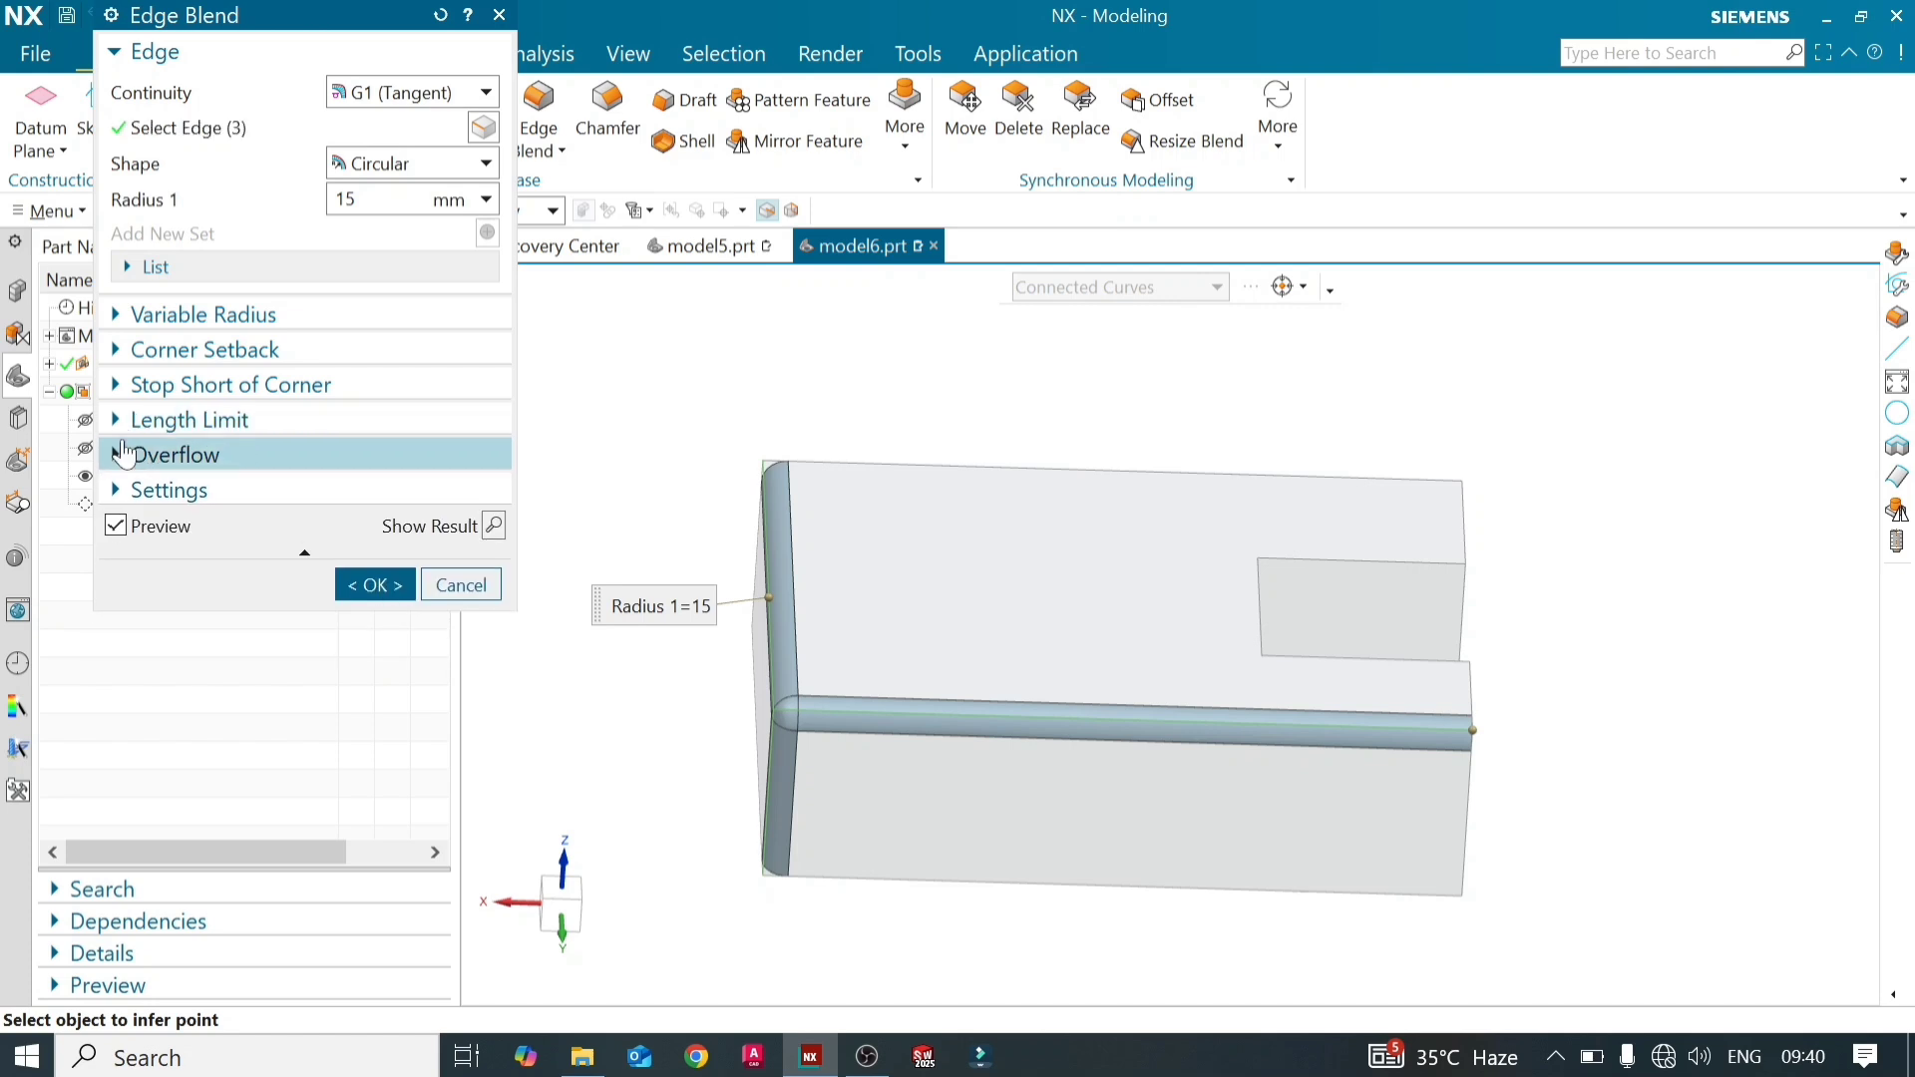
left_click(122, 431)
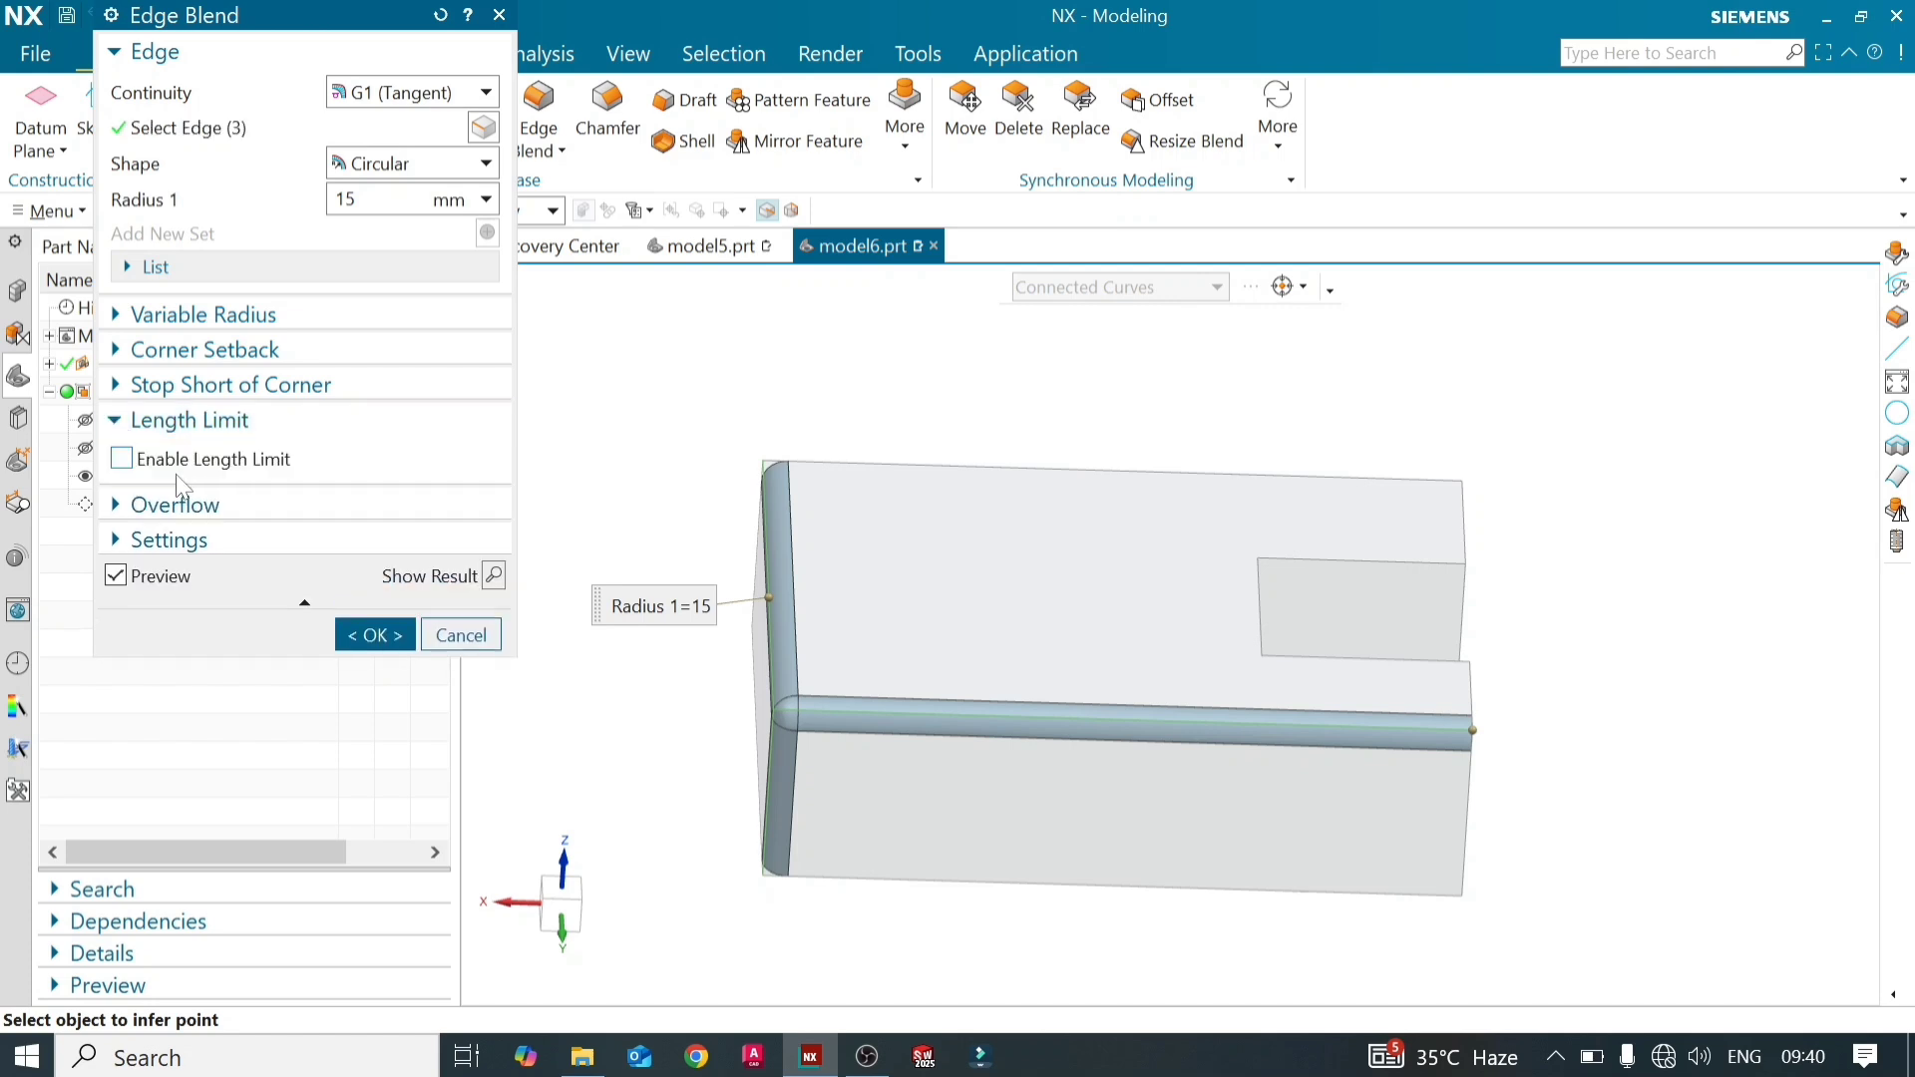
left_click(119, 458)
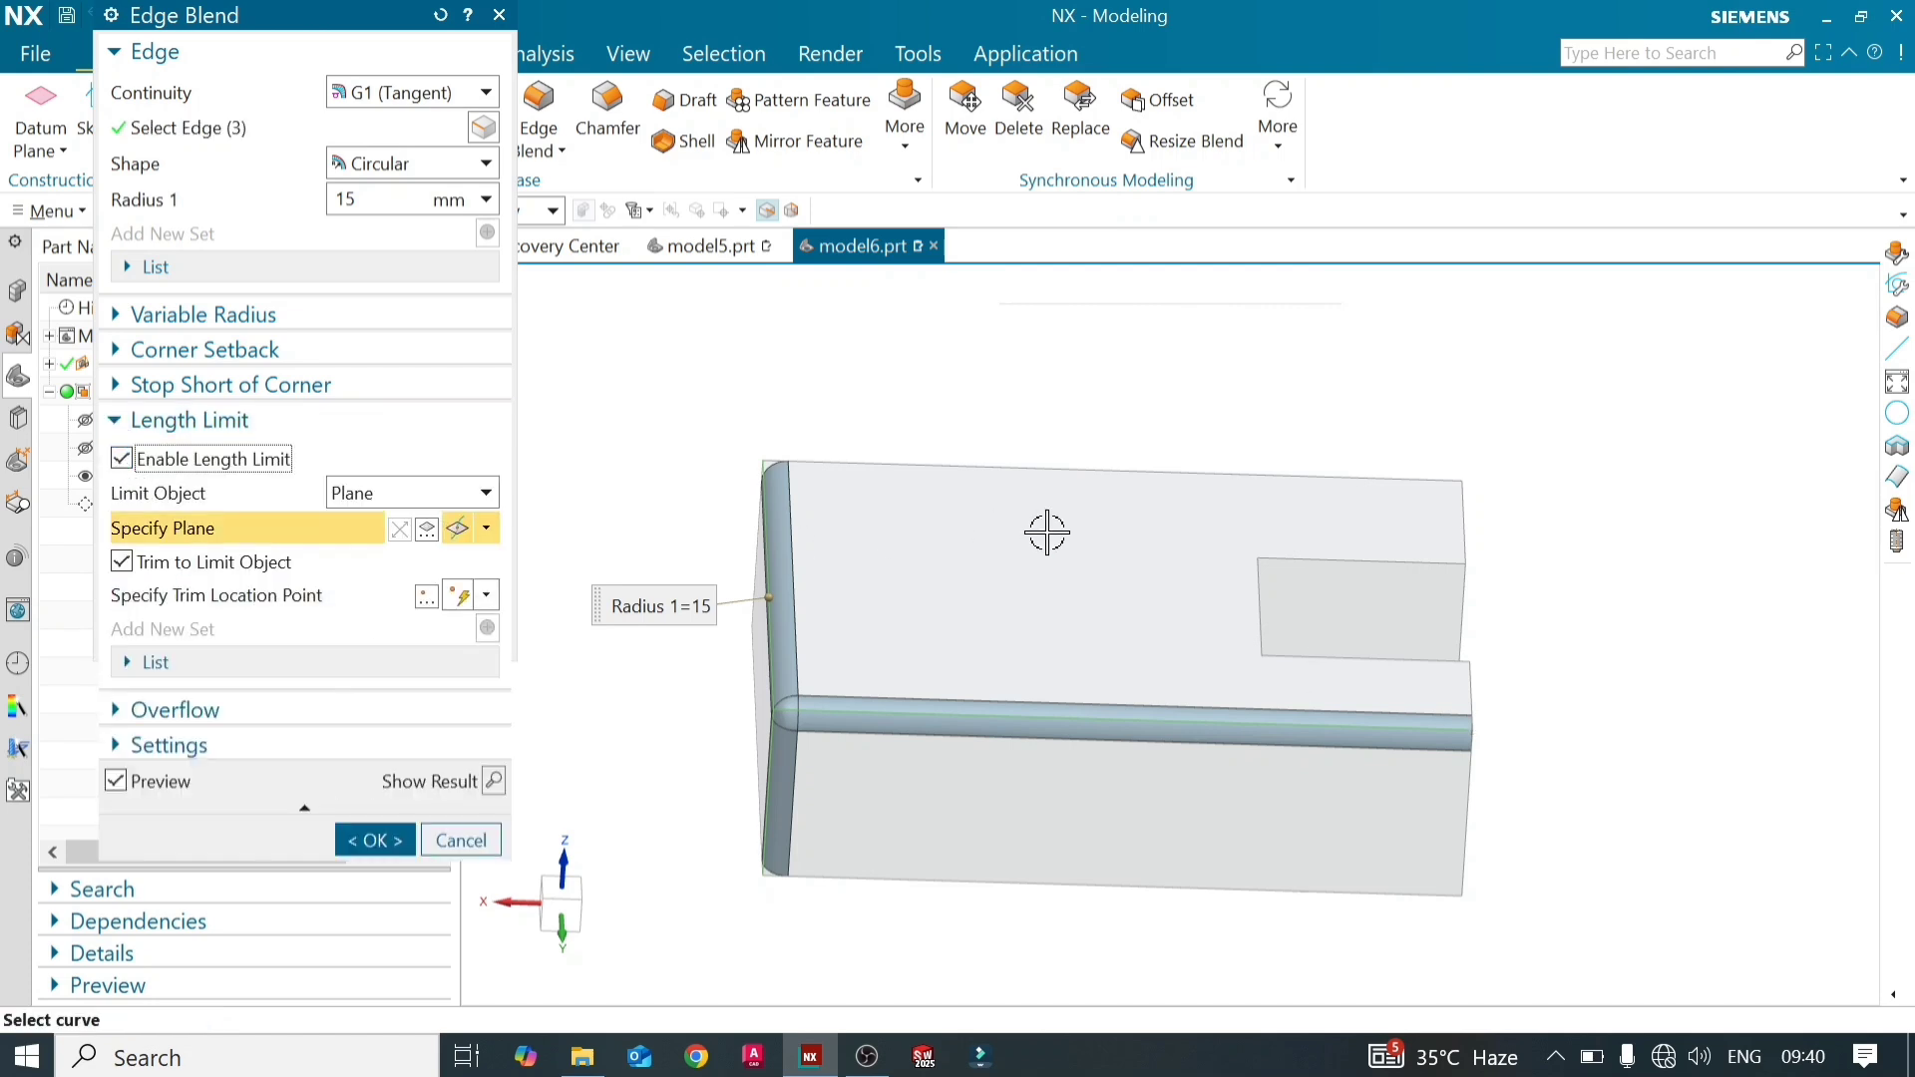
middle_click_drag(1054, 528, 1161, 457)
left_click(1197, 446)
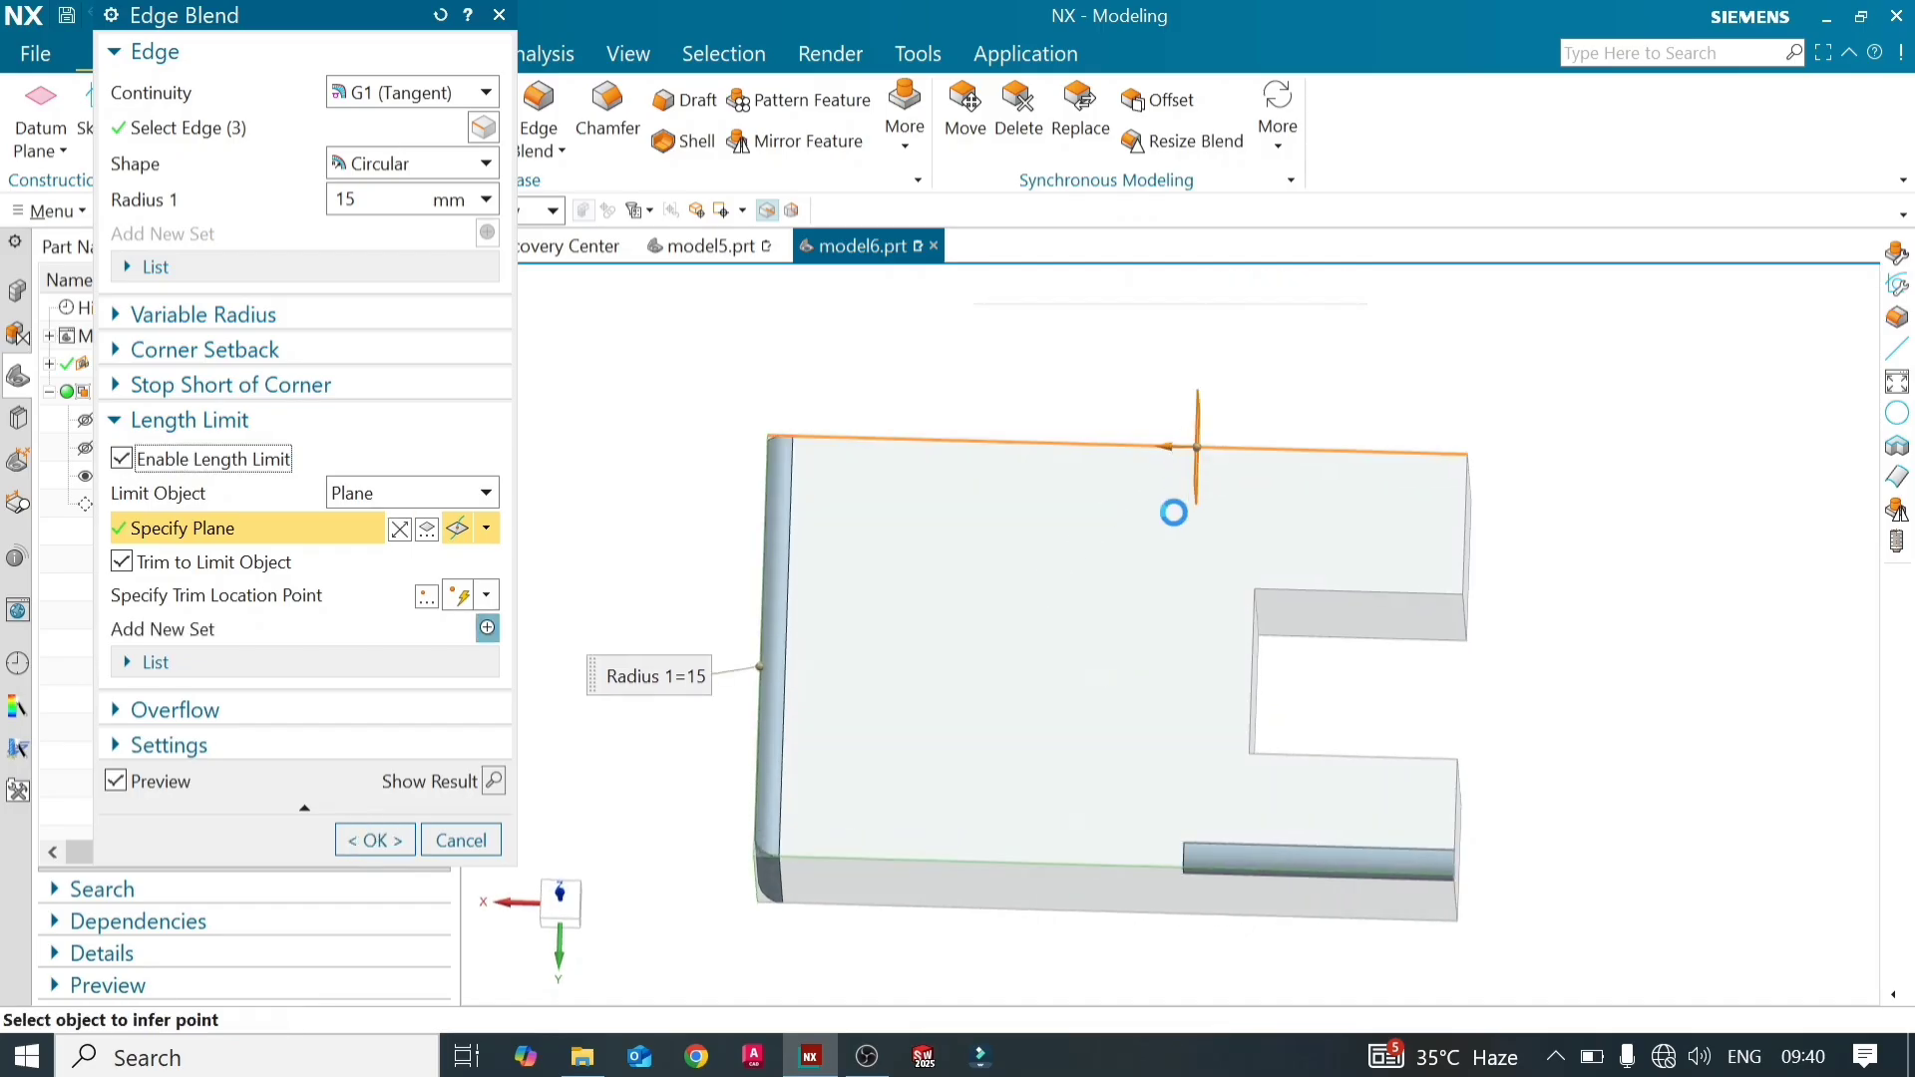
Slide the length limit plane along the unblended long top edge to an arc length of 235 mm and inspect the trimmed blend
mouse_move(1197, 569)
middle_mouse_down()
mouse_move(1197, 525)
mouse_move(1228, 573)
mouse_move(1227, 521)
middle_mouse_up()
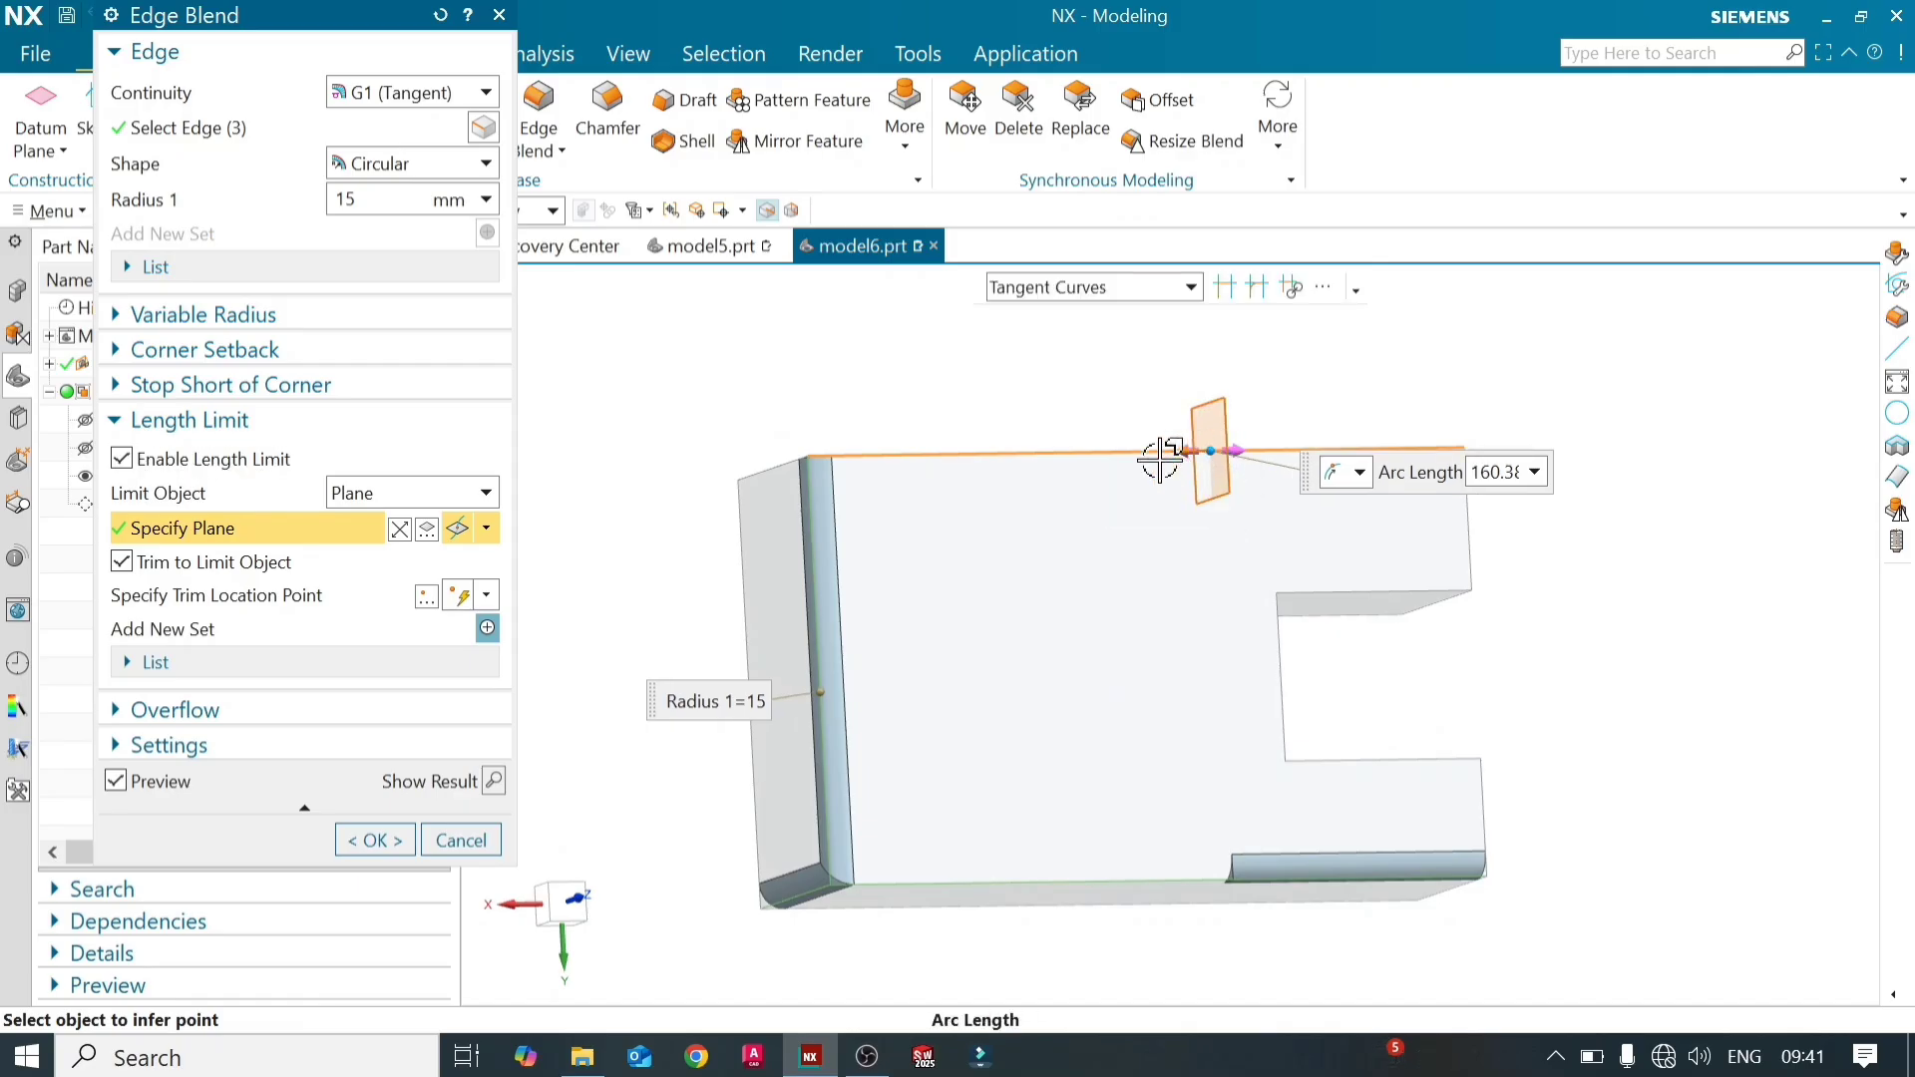
left_click_drag(1160, 461, 1092, 539)
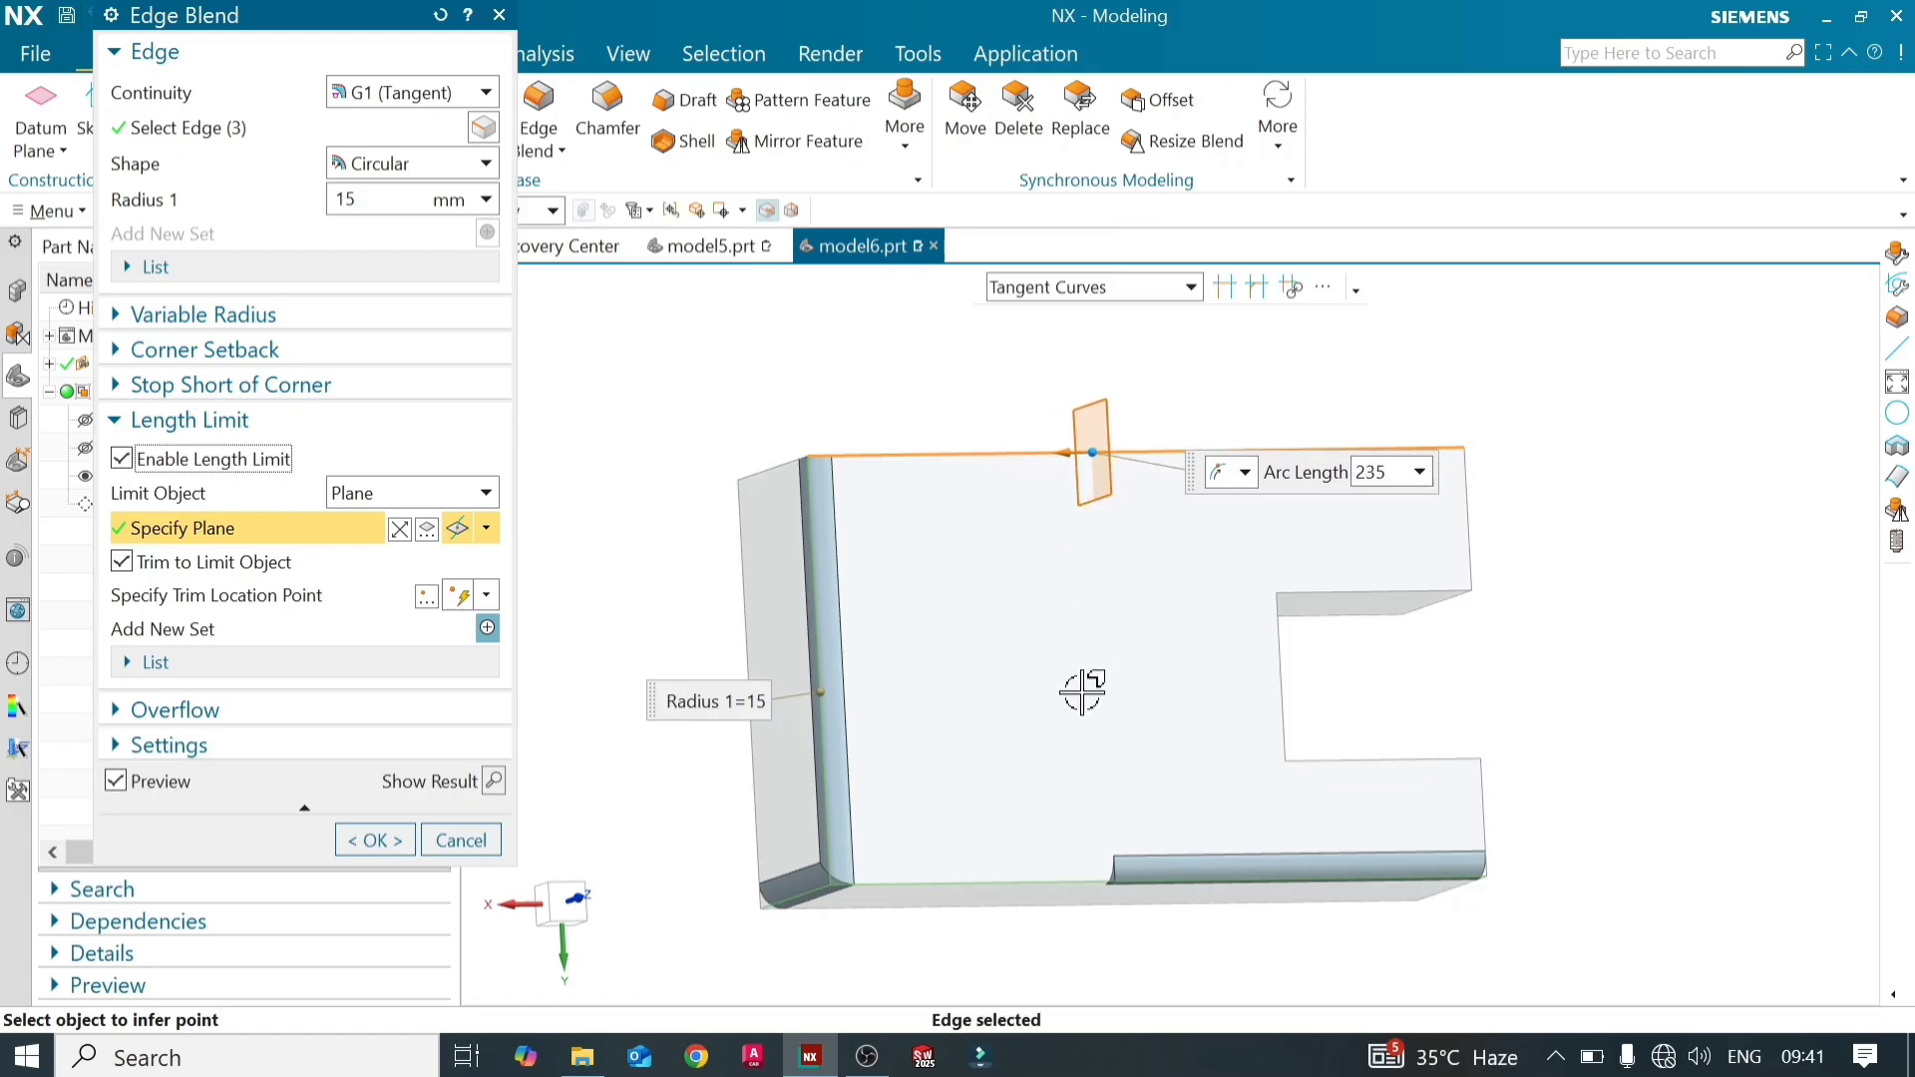
middle_click_drag(1083, 691, 1047, 440)
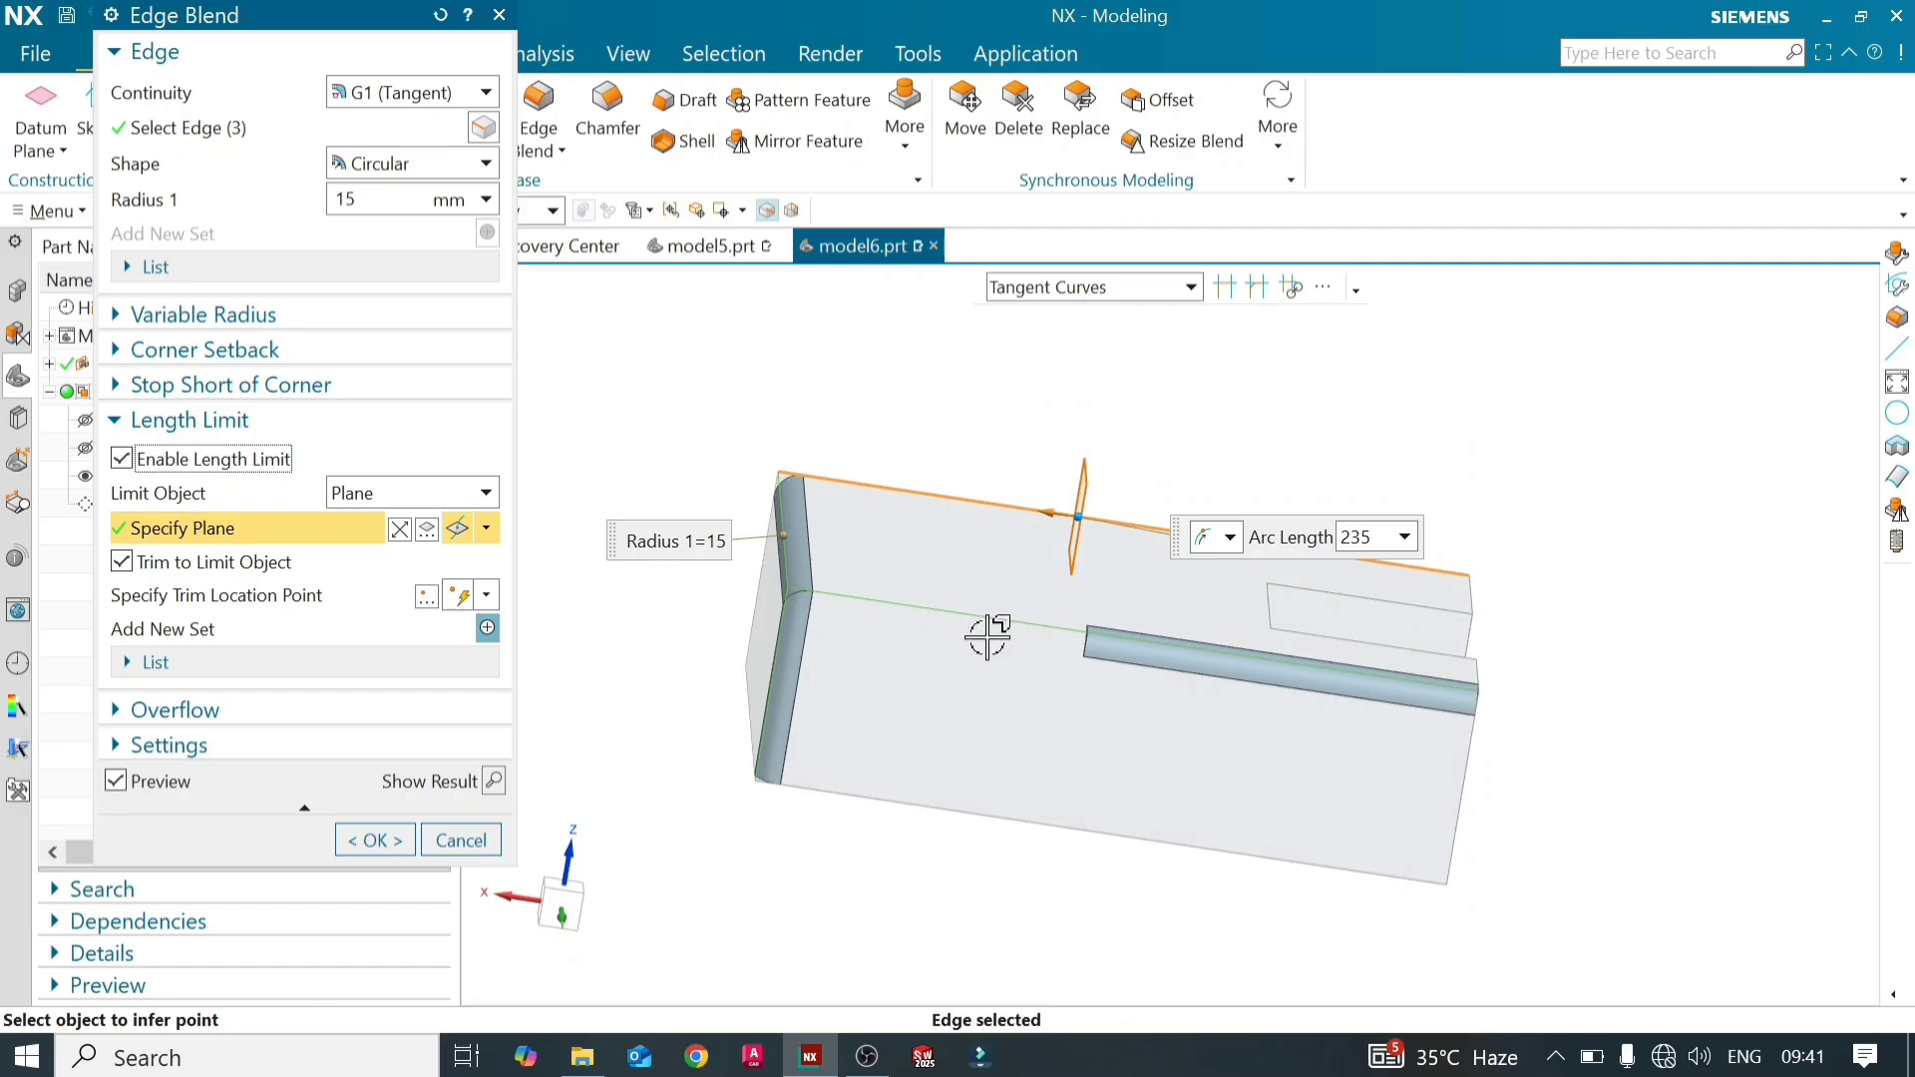
middle_click_drag(1002, 578, 1038, 458)
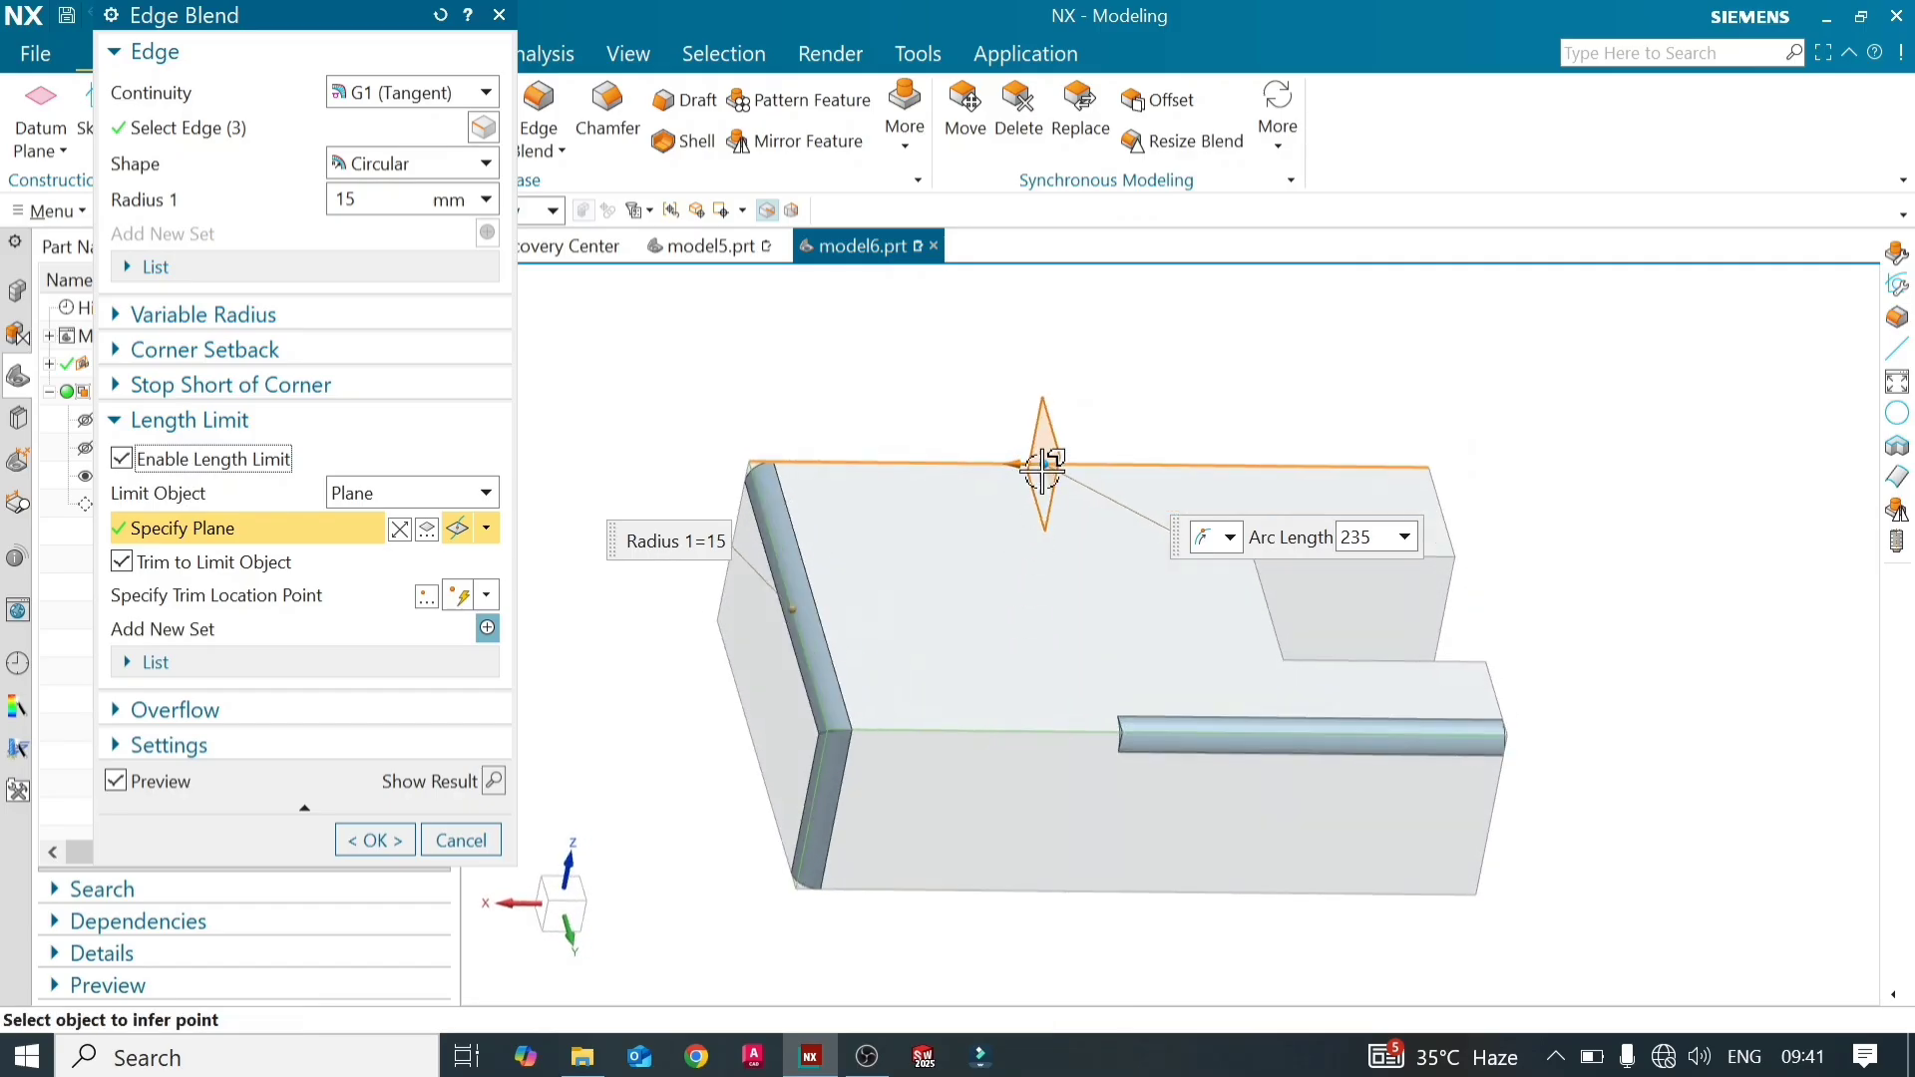
Move the limit plane to an arc length of 180 mm, turn off trimming to the limit object and accept the blend
left_click_drag(1045, 462, 1059, 516)
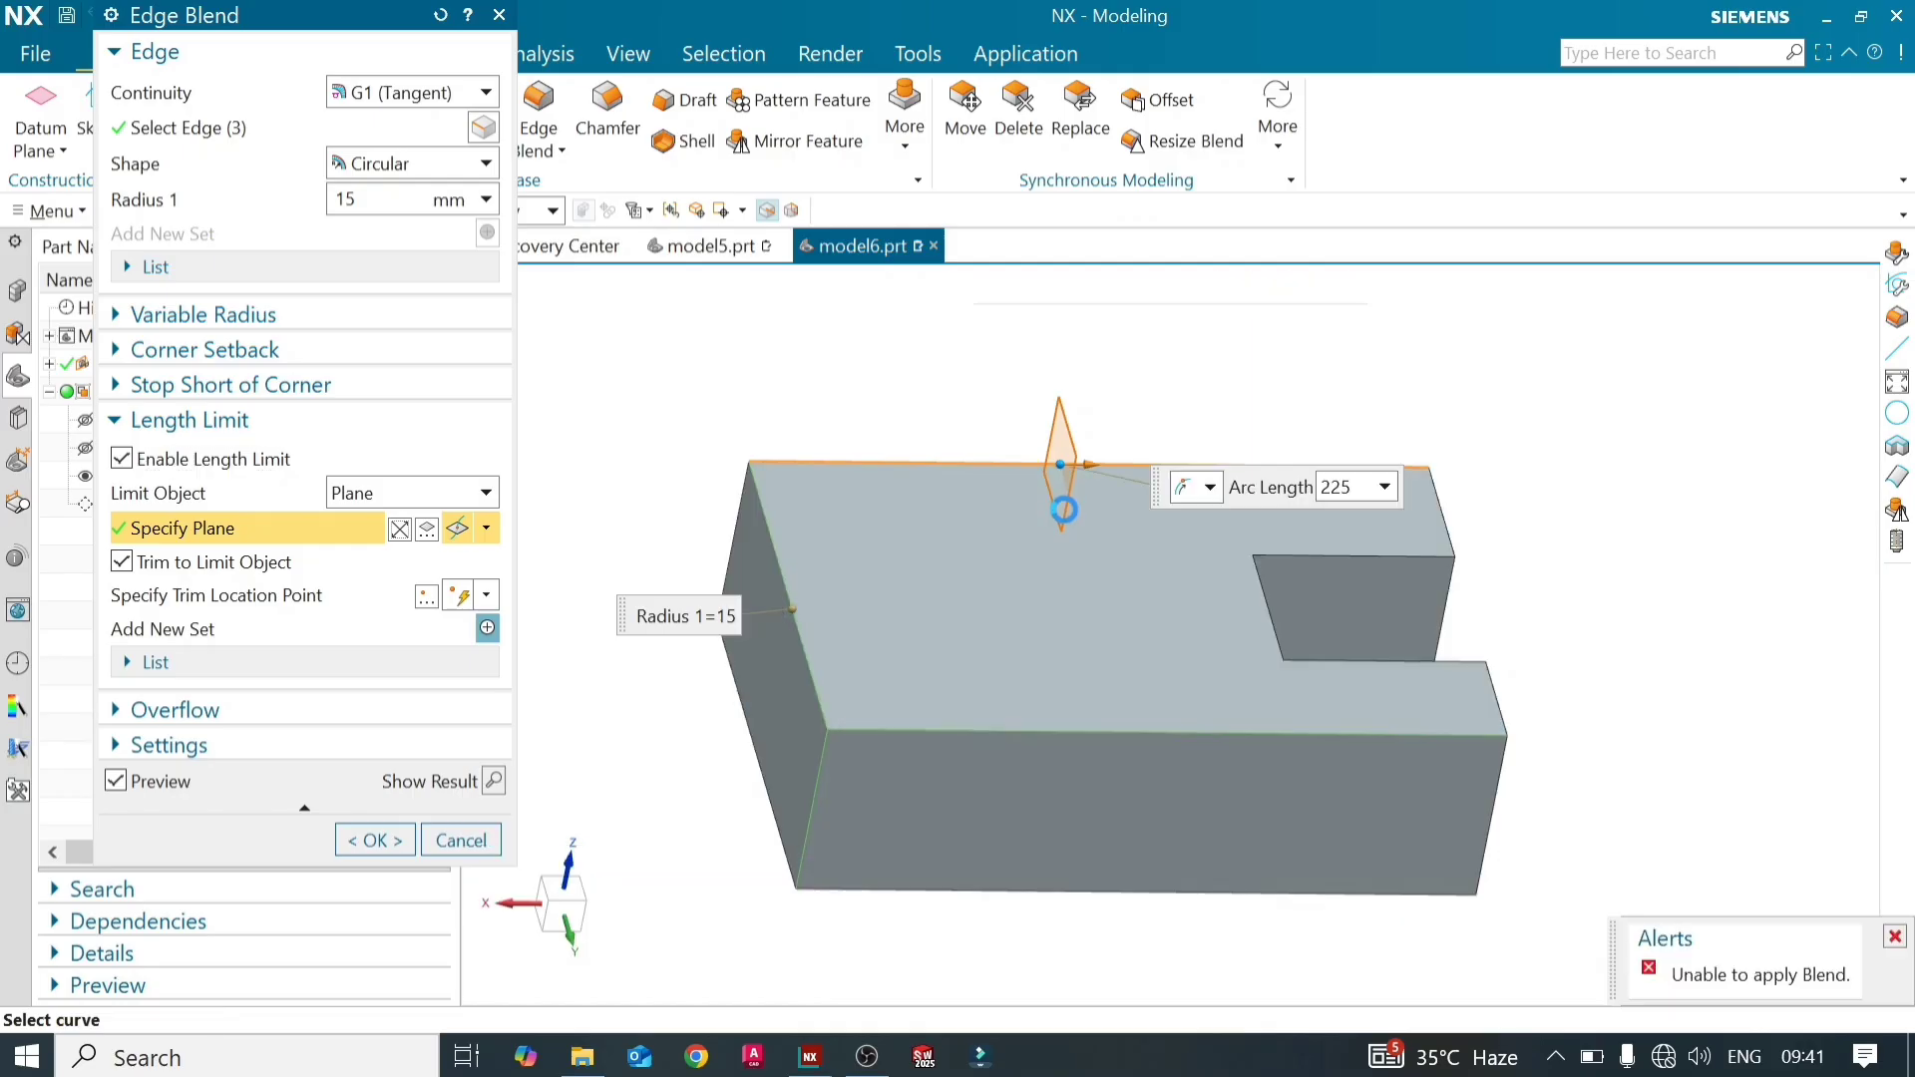
left_click(1894, 938)
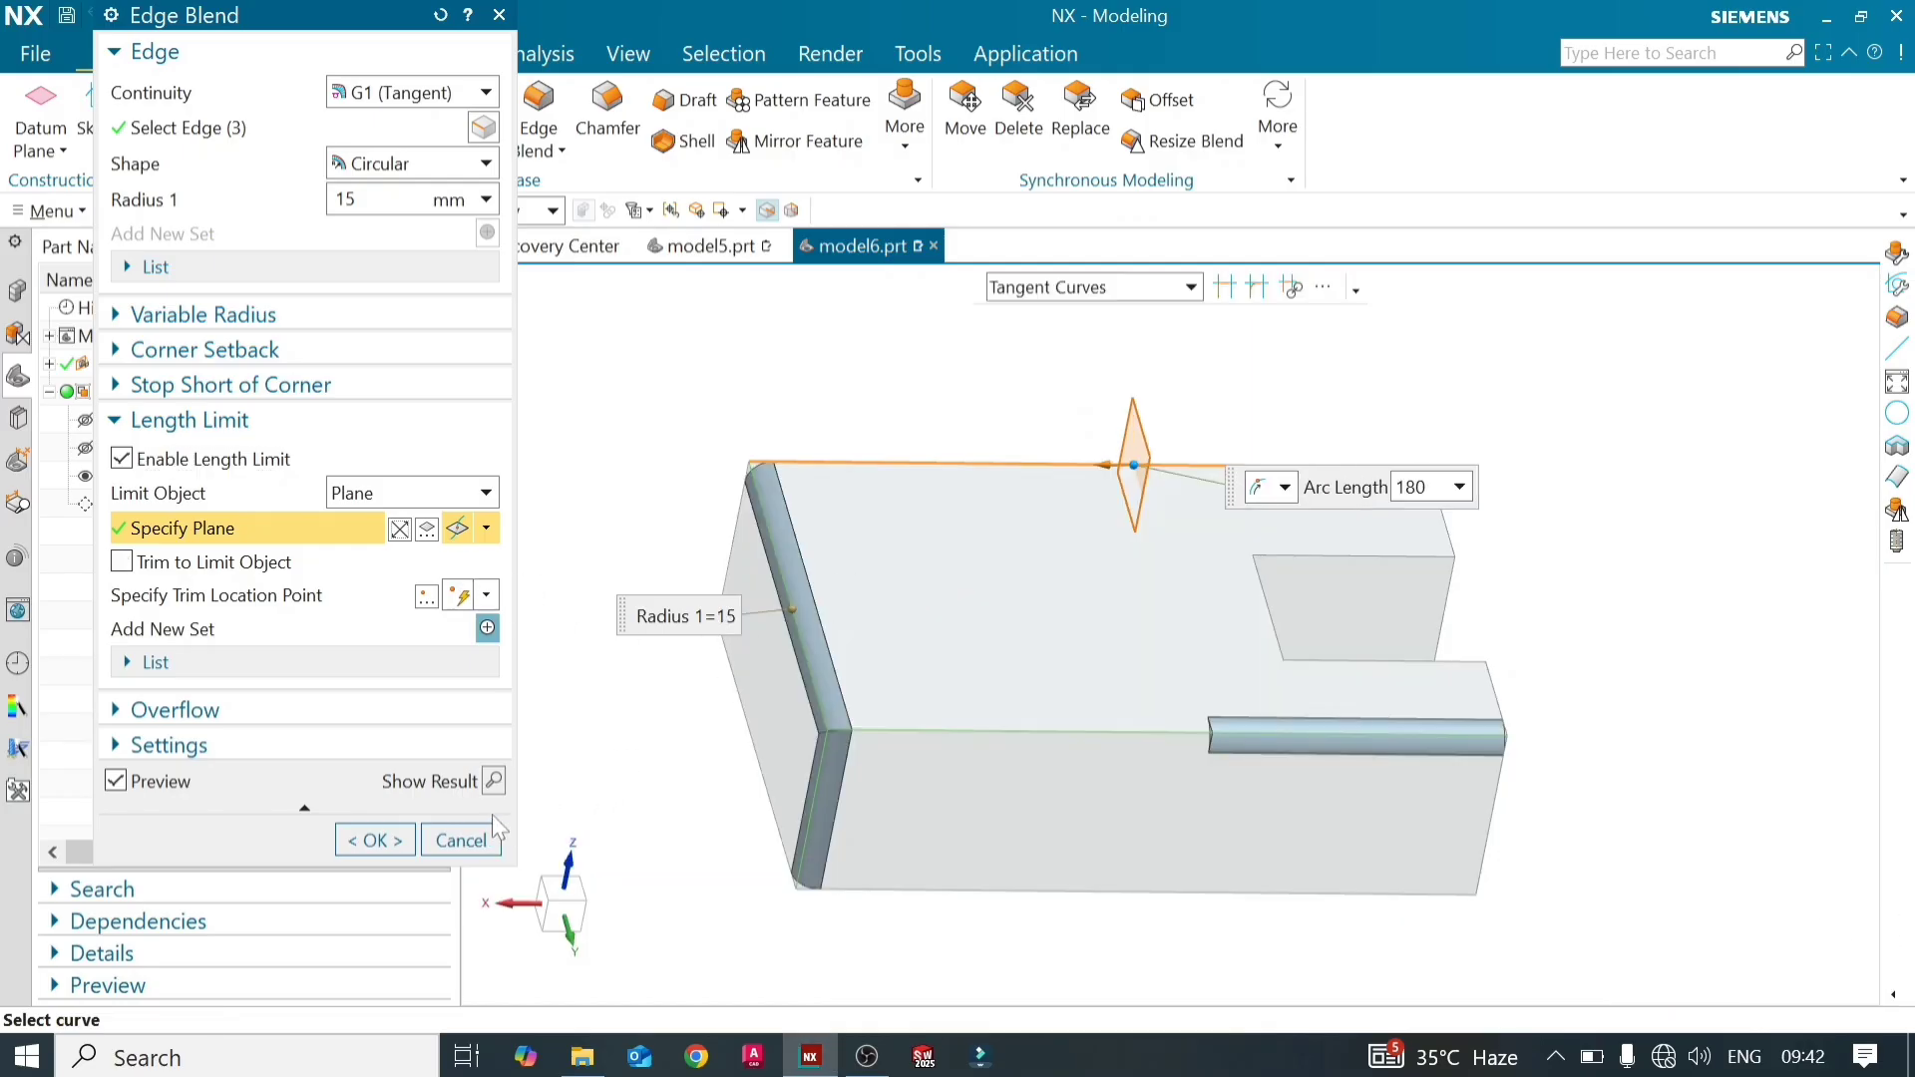
left_click(373, 838)
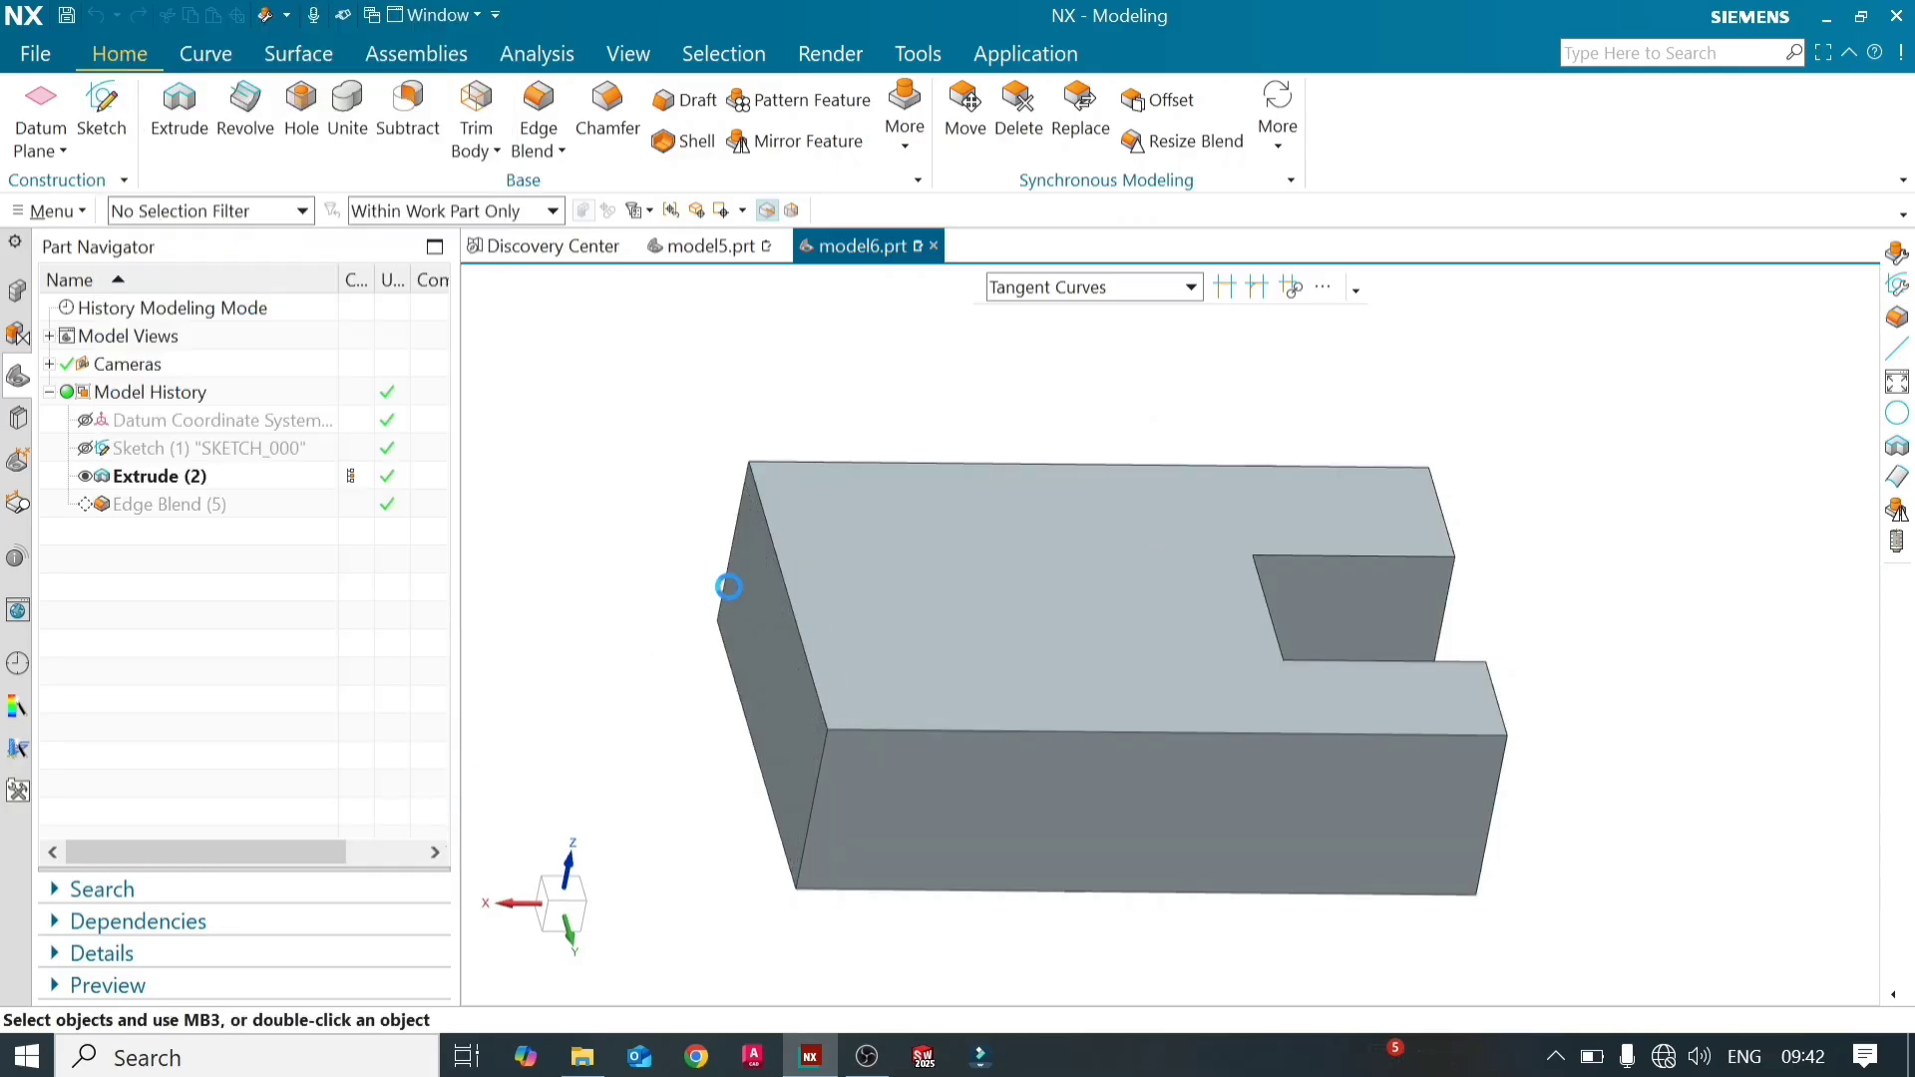
Delete the existing edge blend and start a new 15 mm circular blend on the long front top edge
left_click(188, 506)
right_click(188, 506)
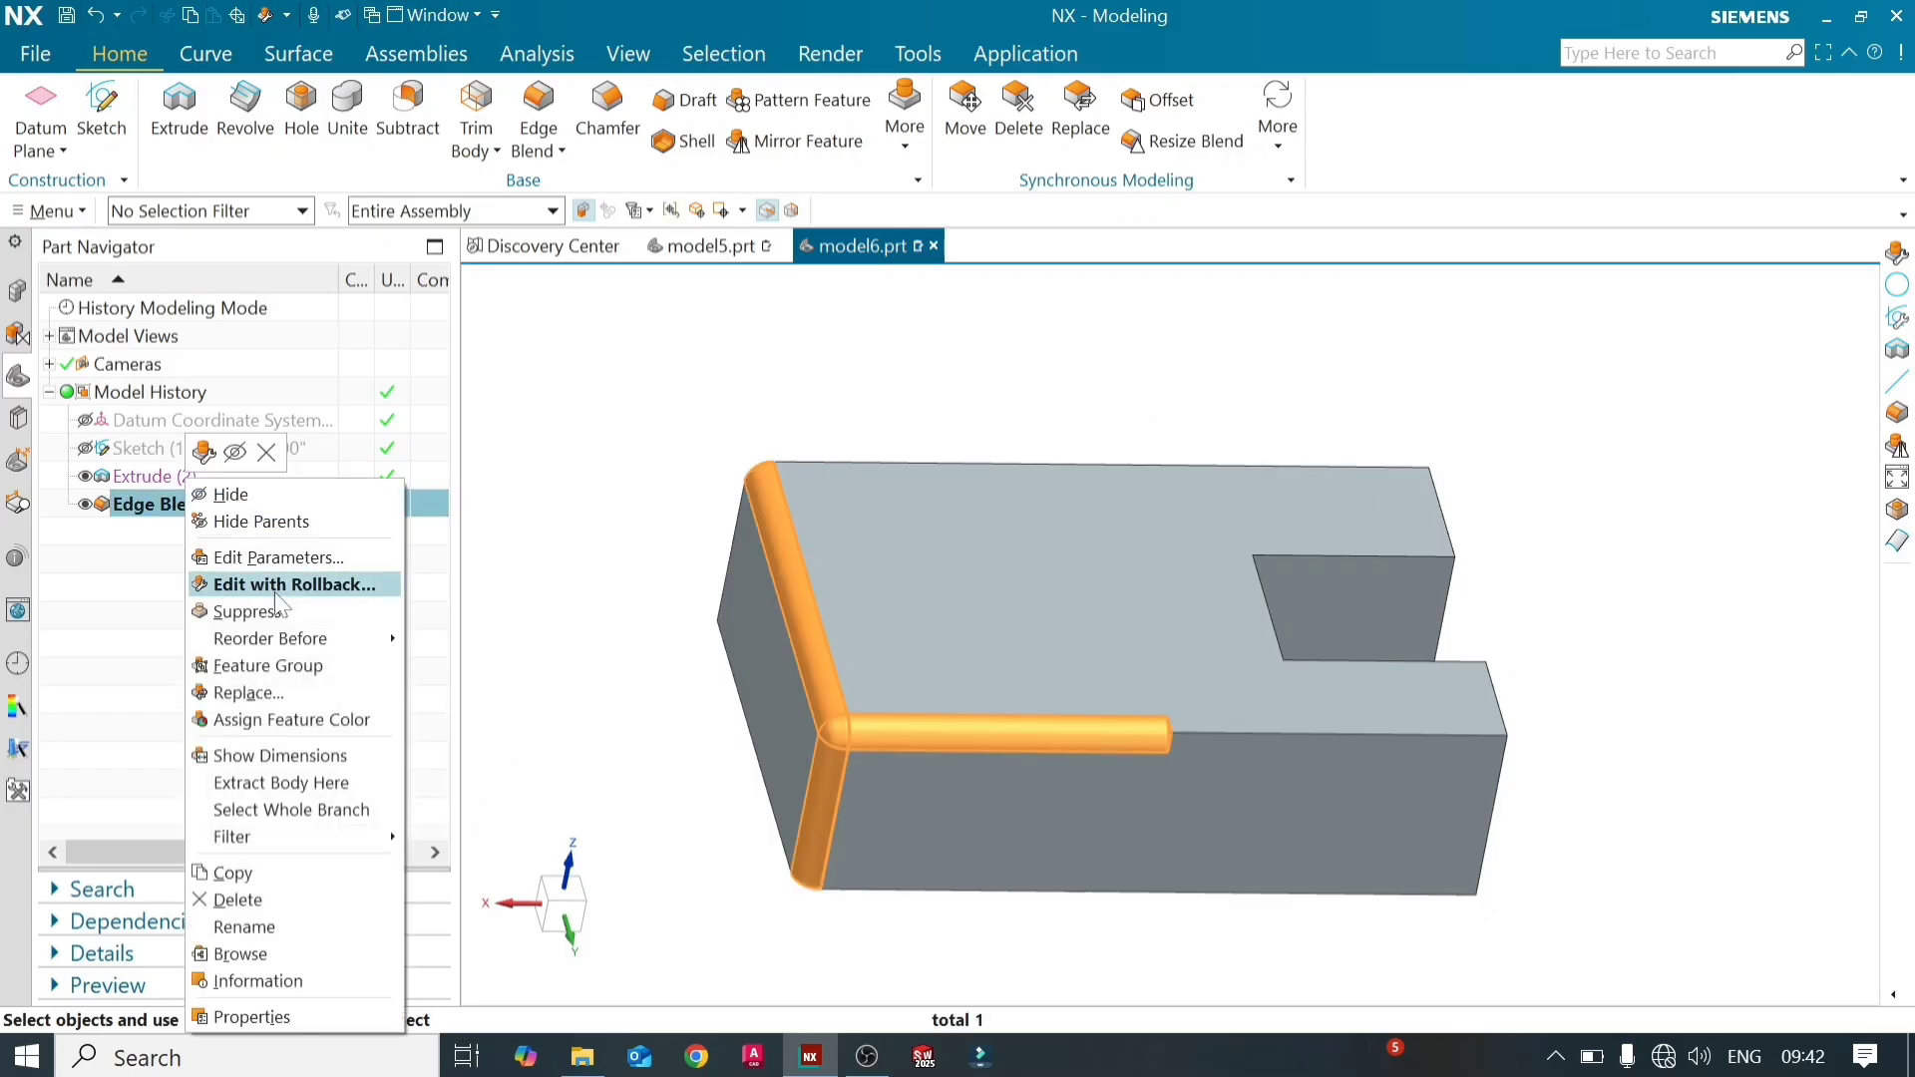
left_click(278, 901)
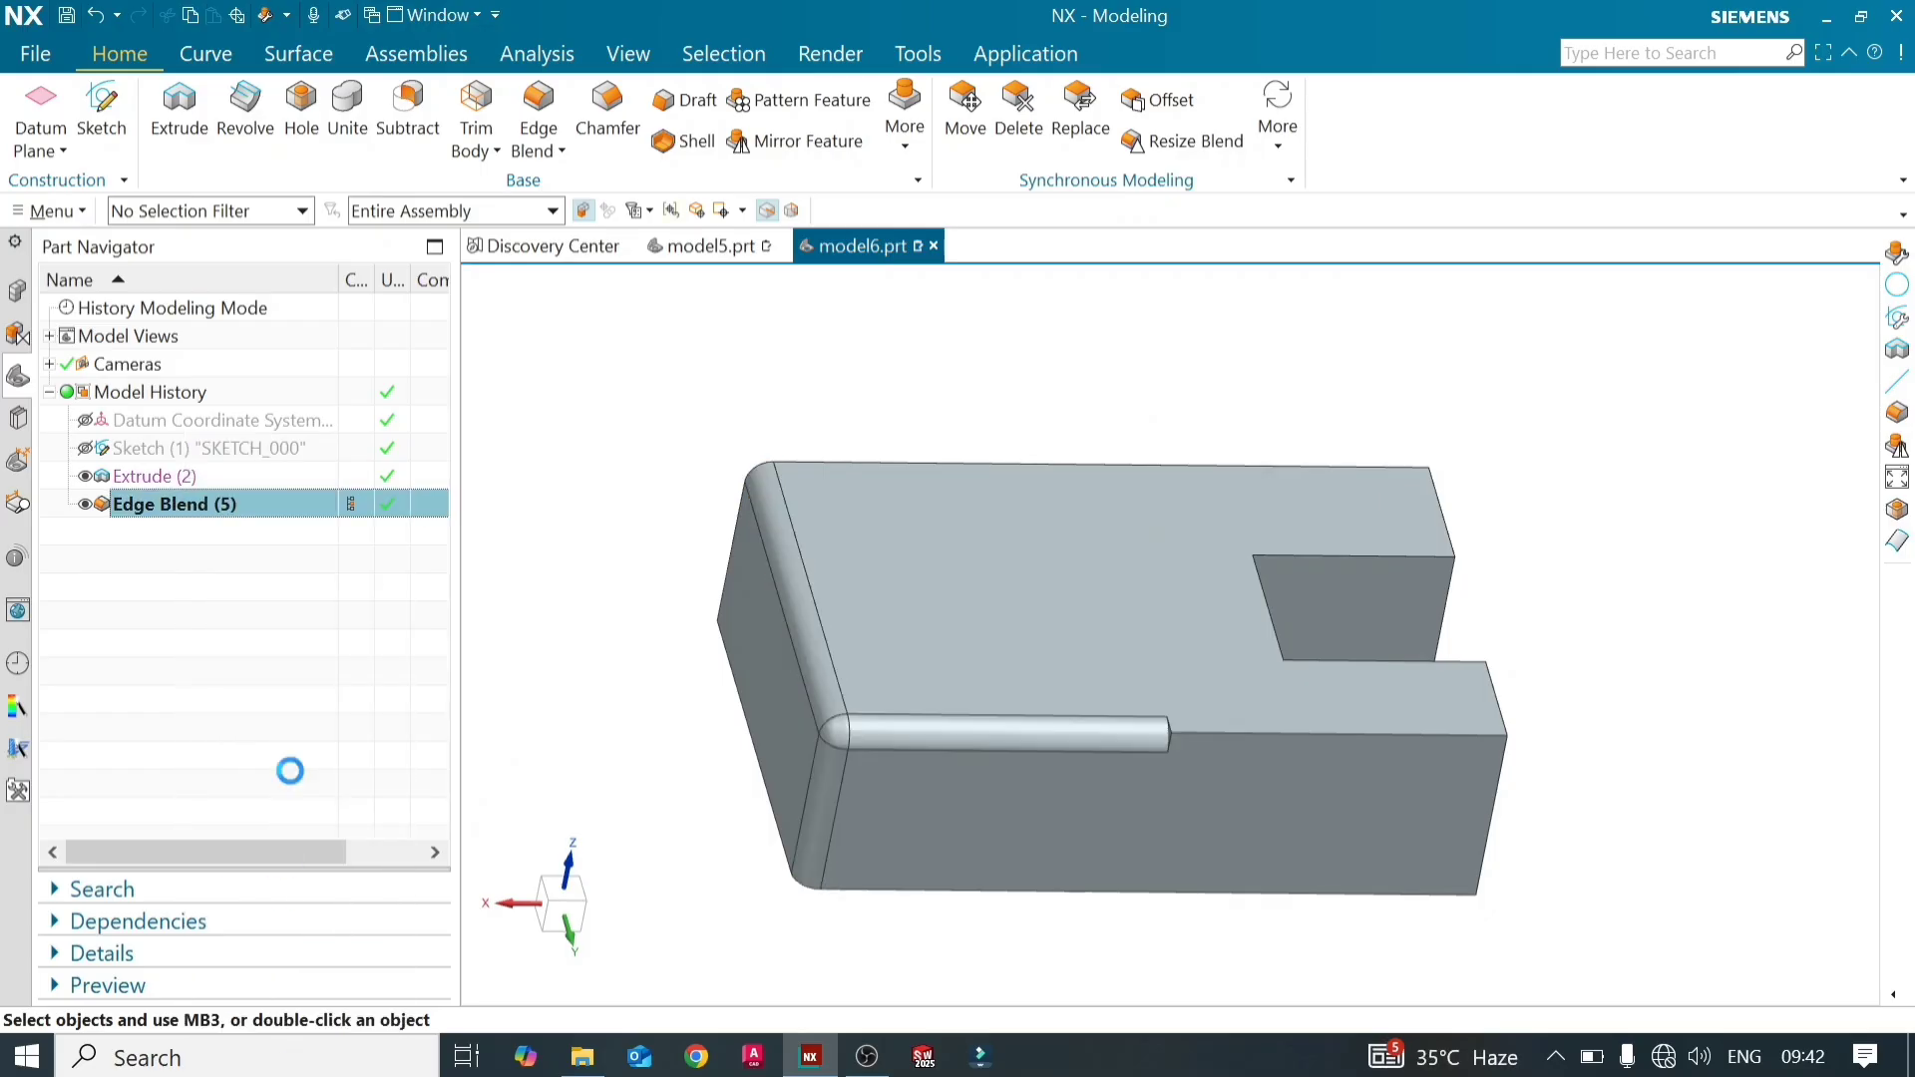
left_click(536, 111)
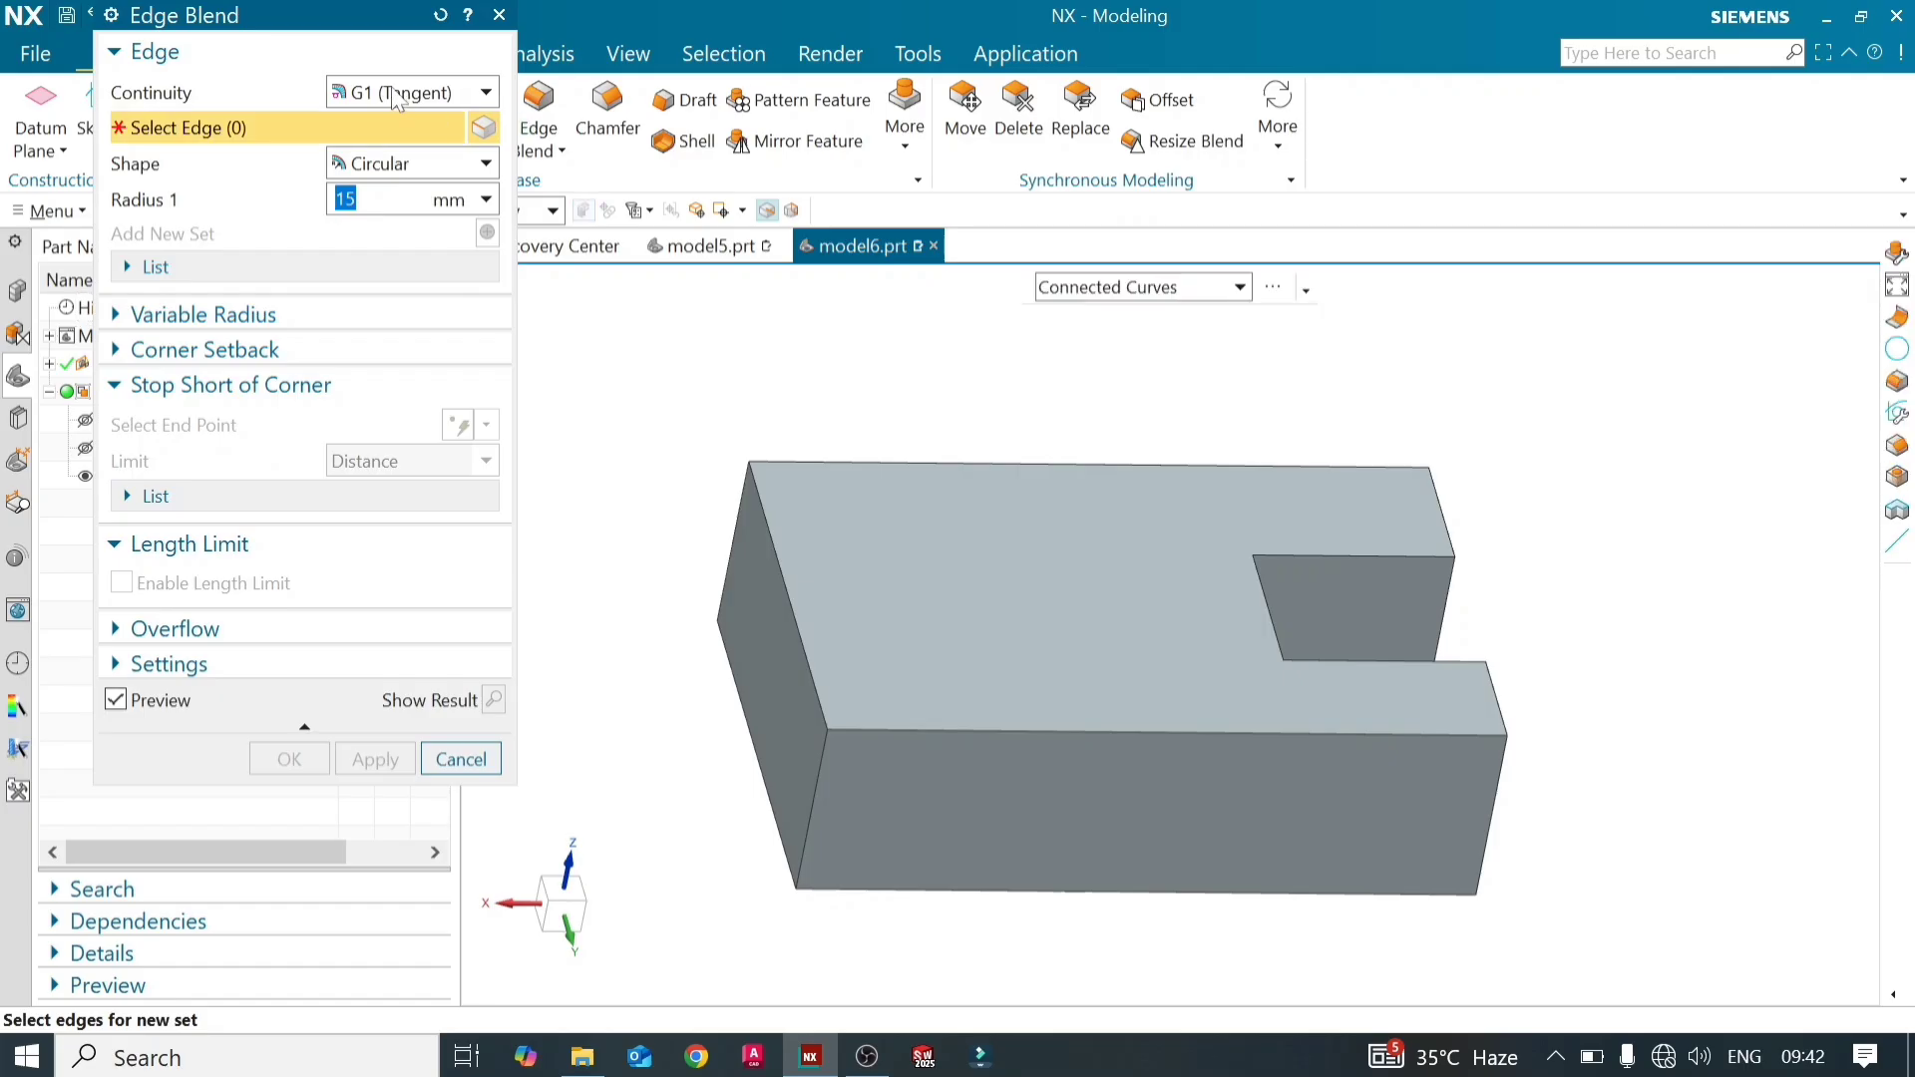
left_click(1056, 732)
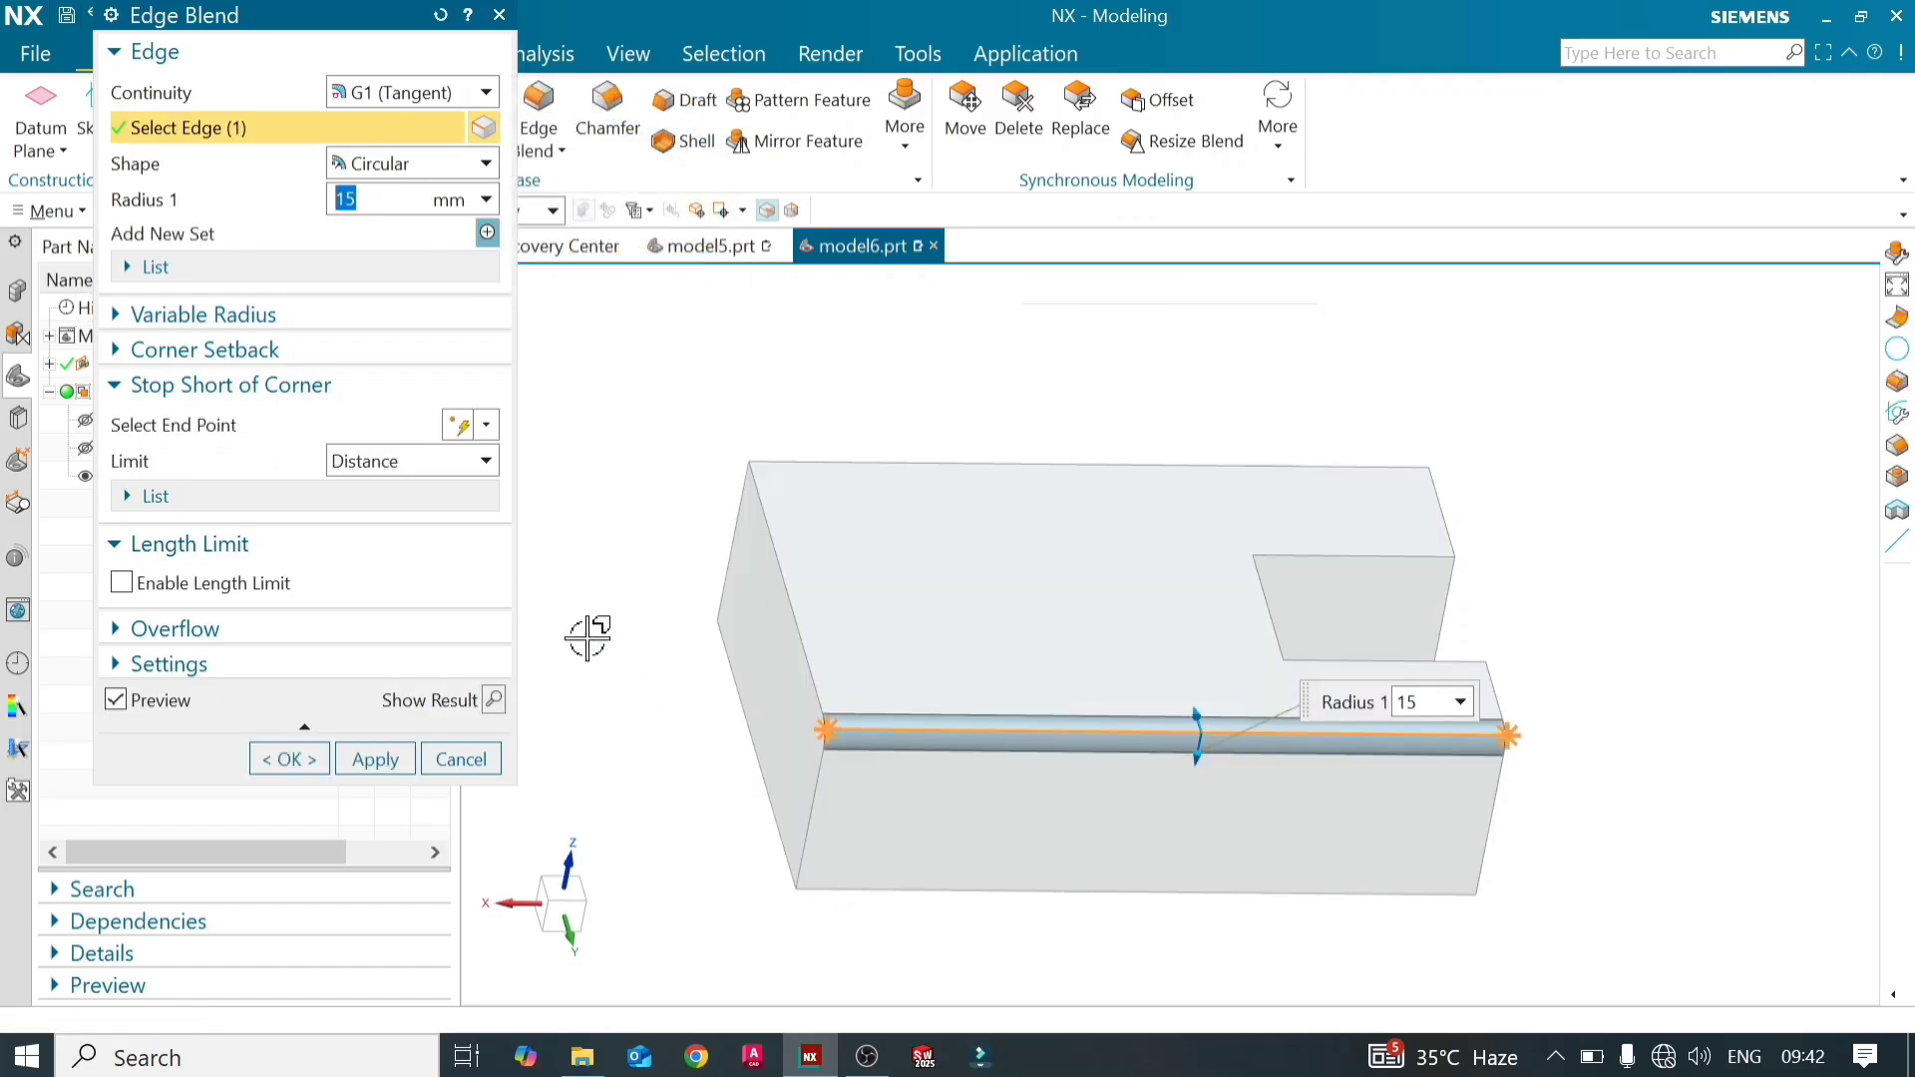
Enable a length limit with its plane on the opposite long top edge at 195 mm arc length, and reverse the plane's direction
left_click(161, 389)
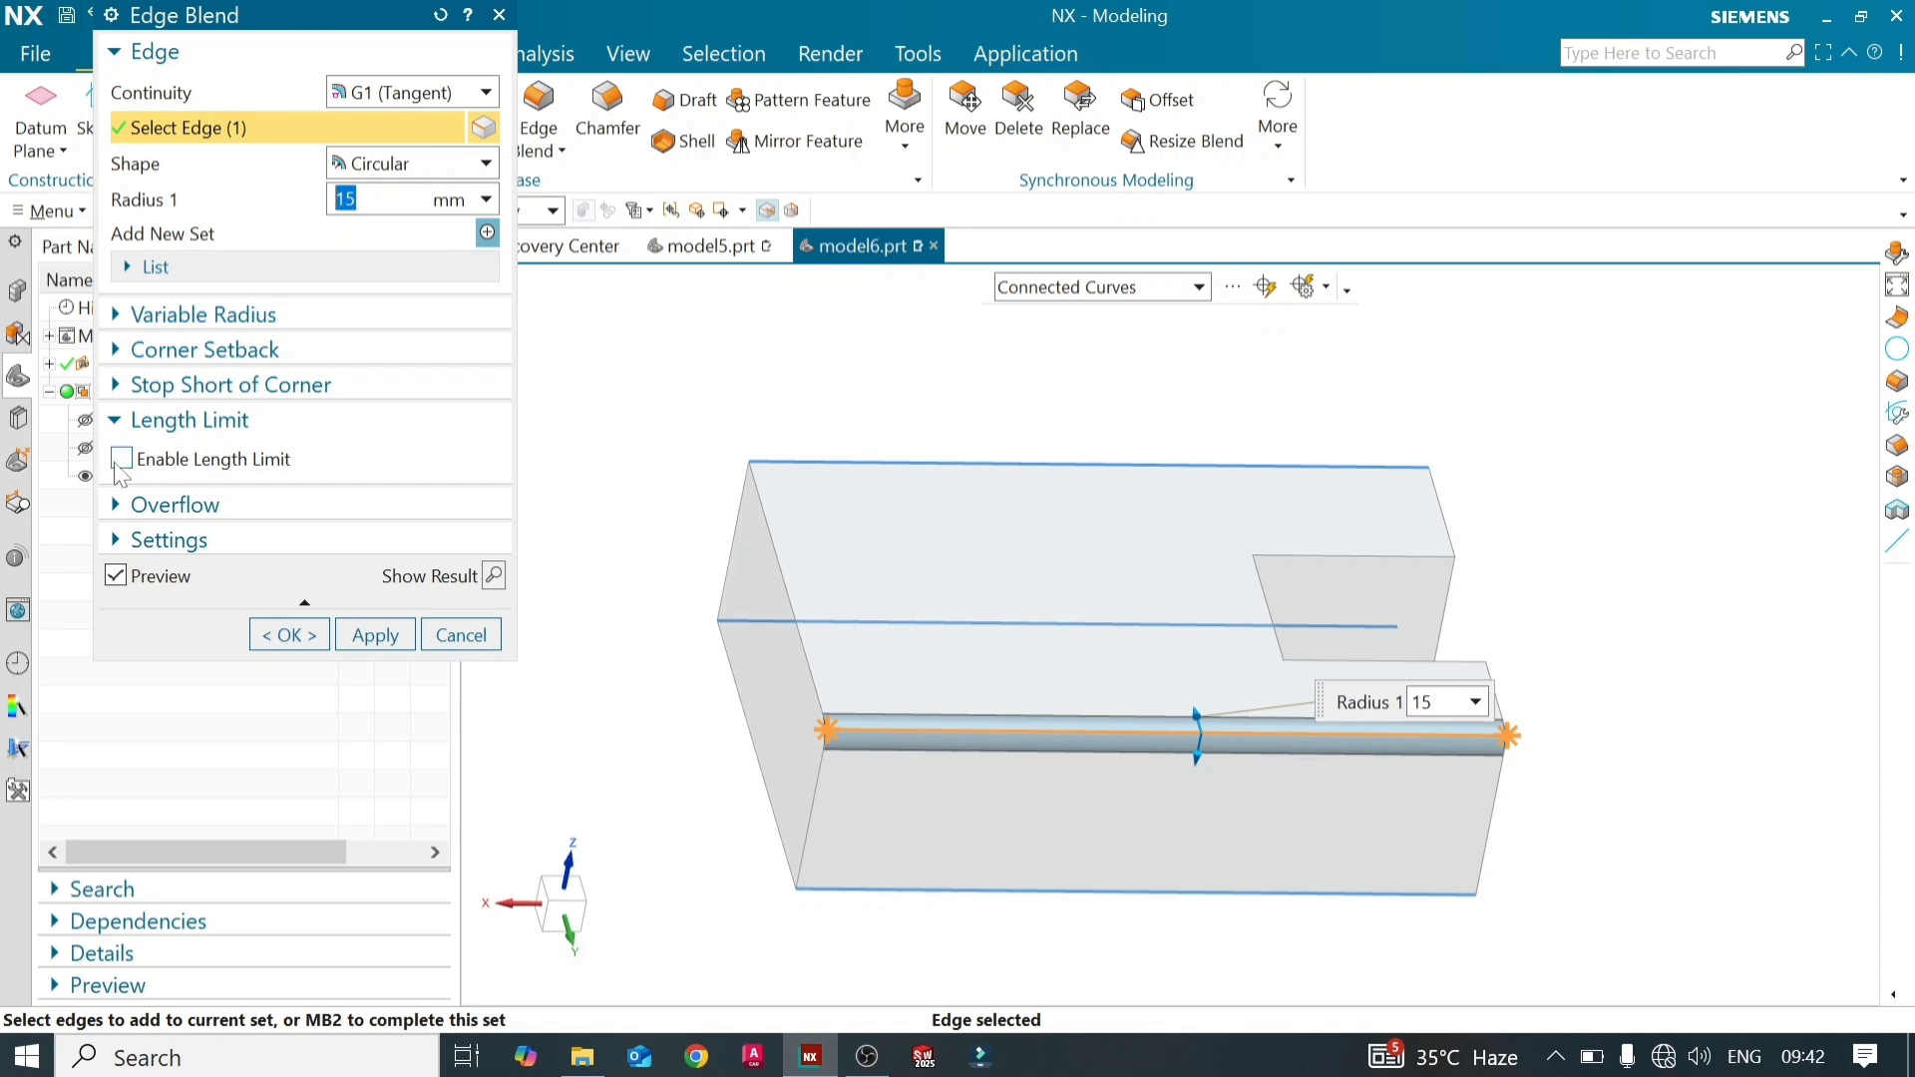
left_click(117, 463)
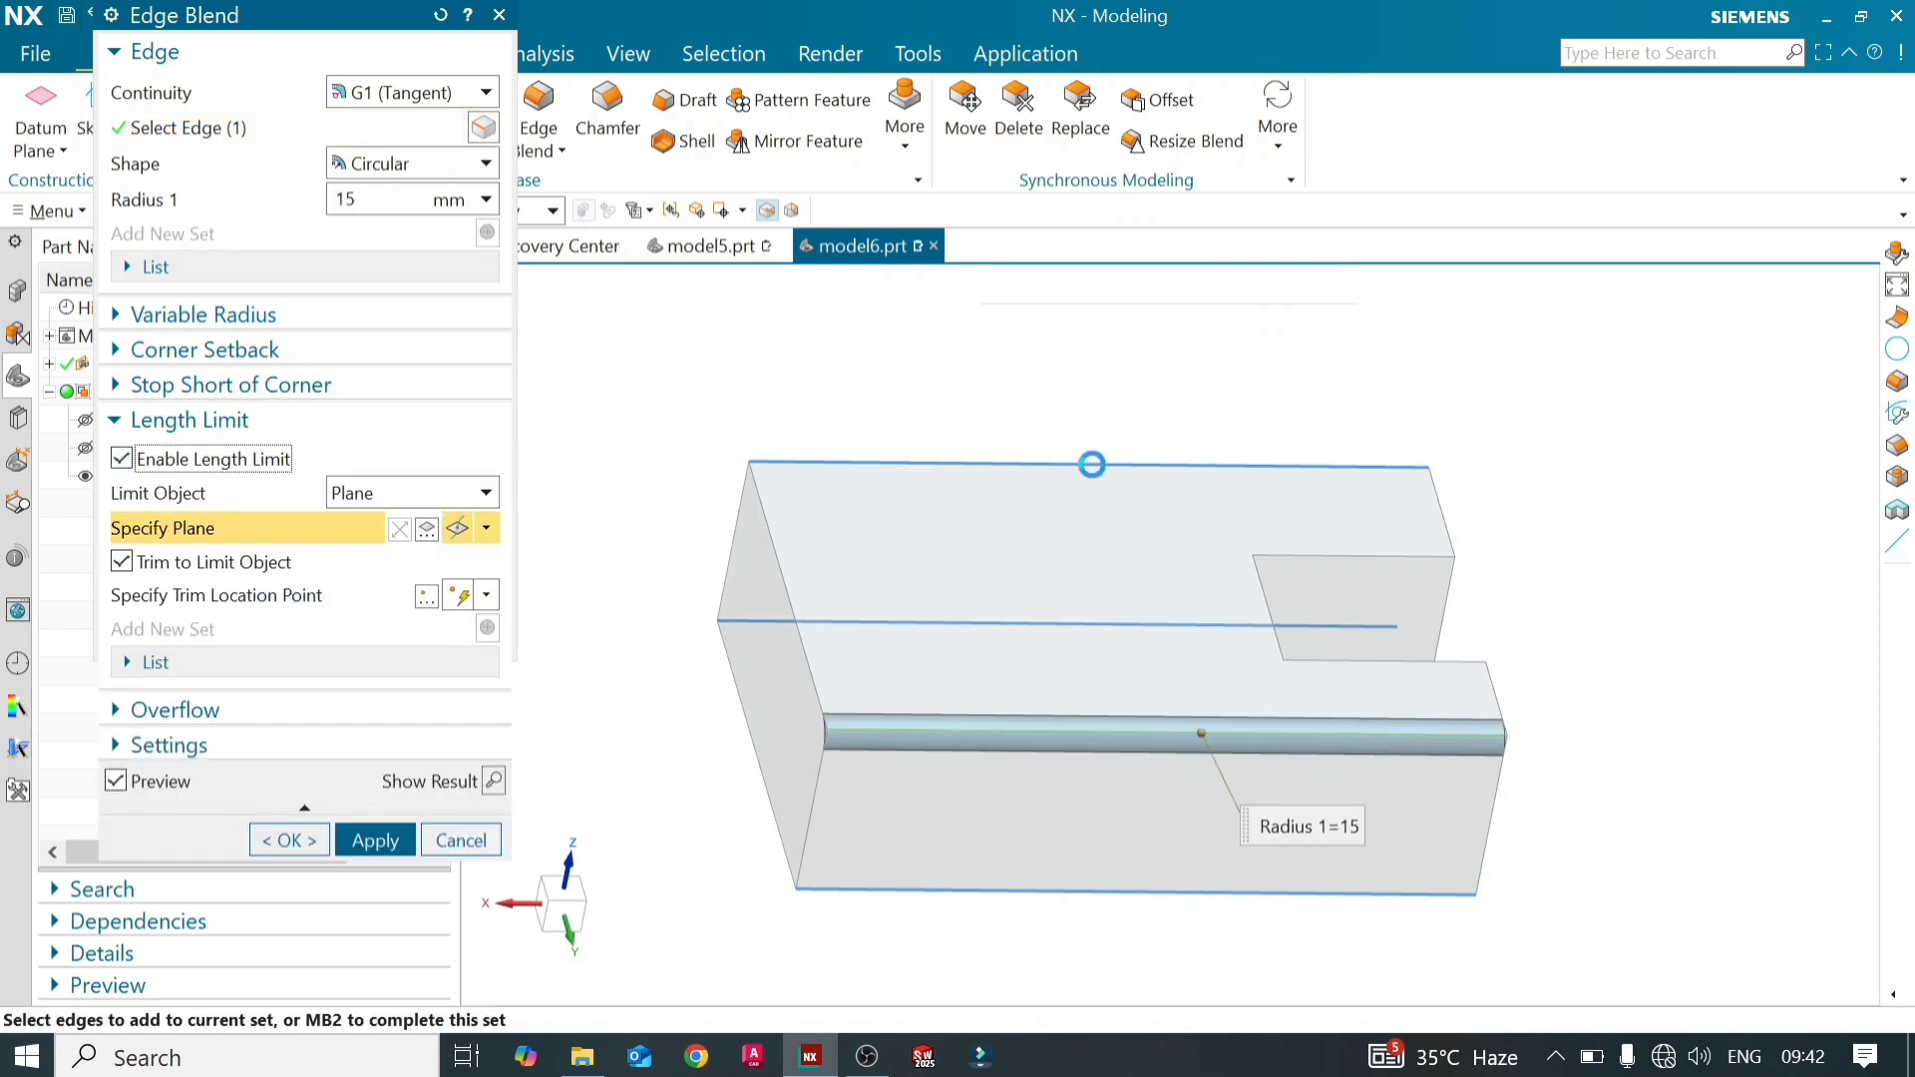
left_click(1094, 465)
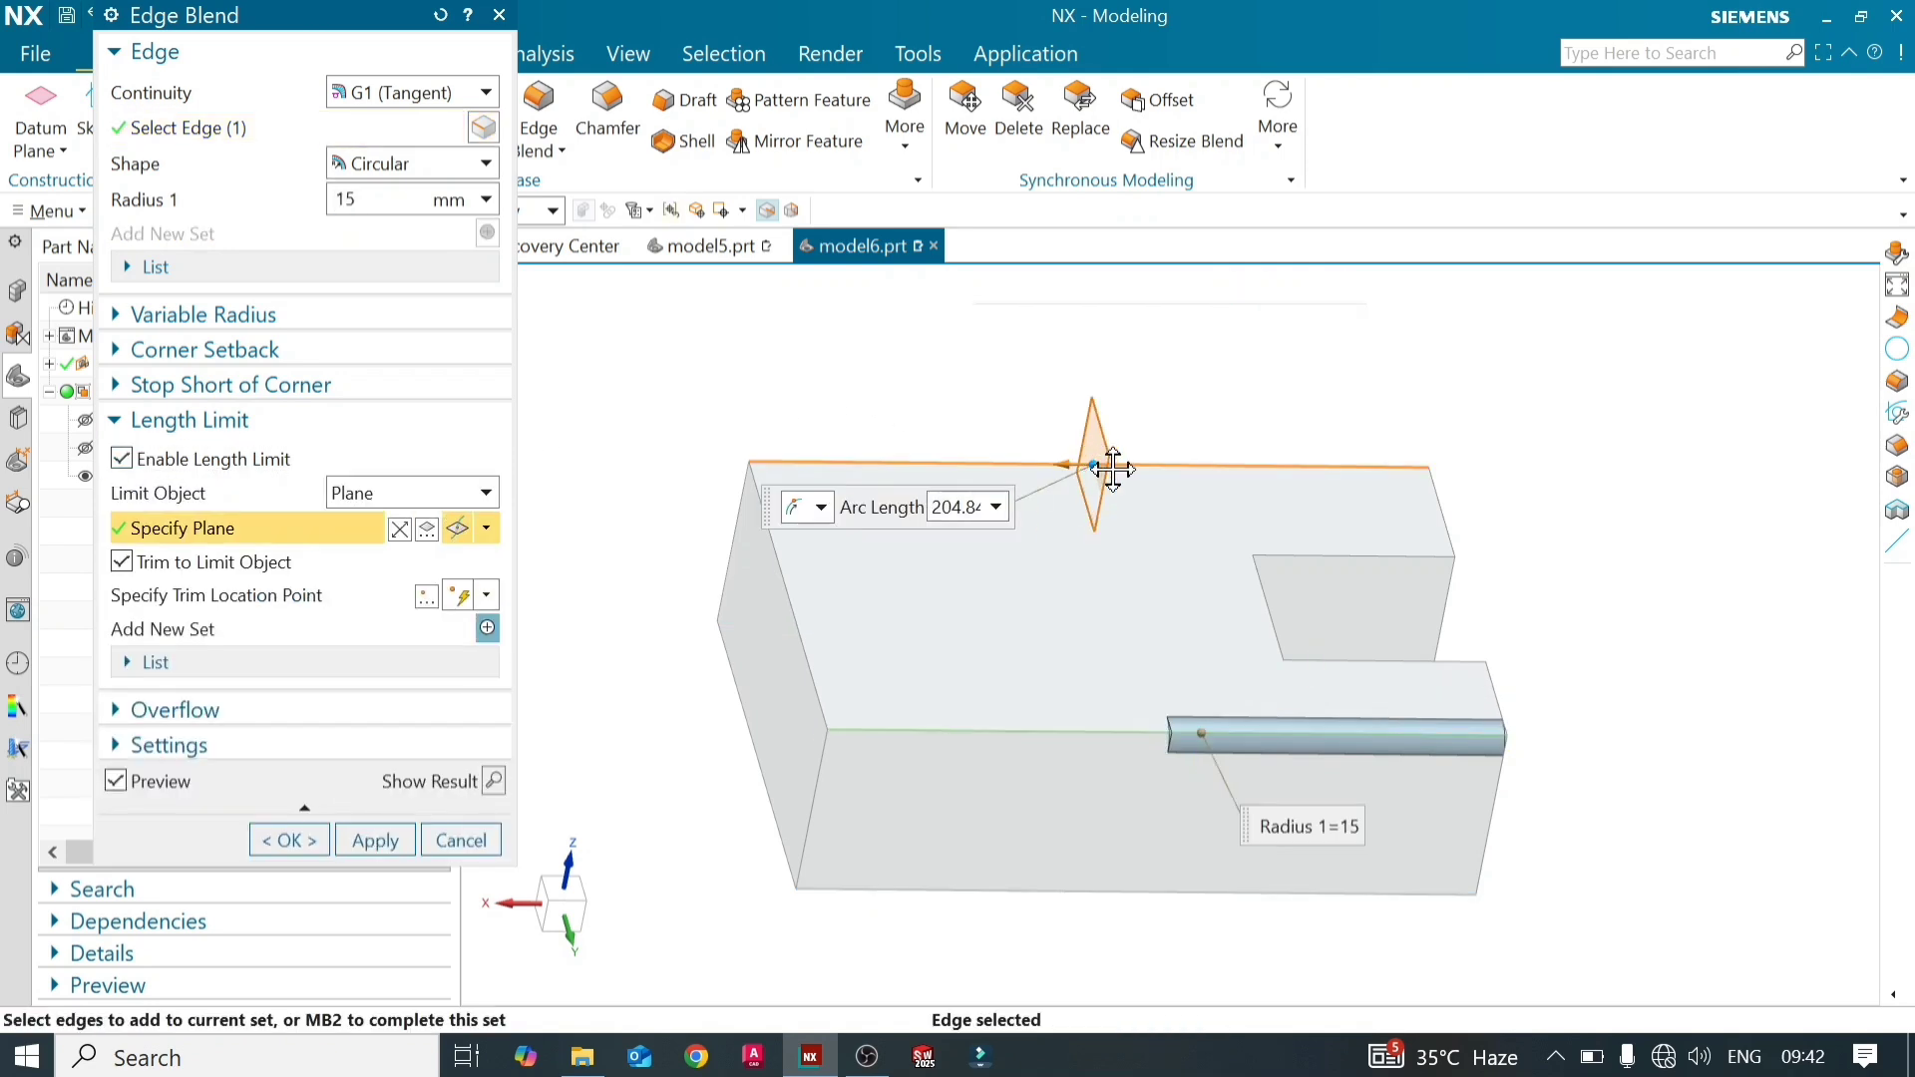
mouse_move(1114, 468)
left_mouse_down()
mouse_move(1160, 471)
mouse_move(1028, 481)
mouse_move(1130, 485)
left_mouse_up()
left_click(401, 528)
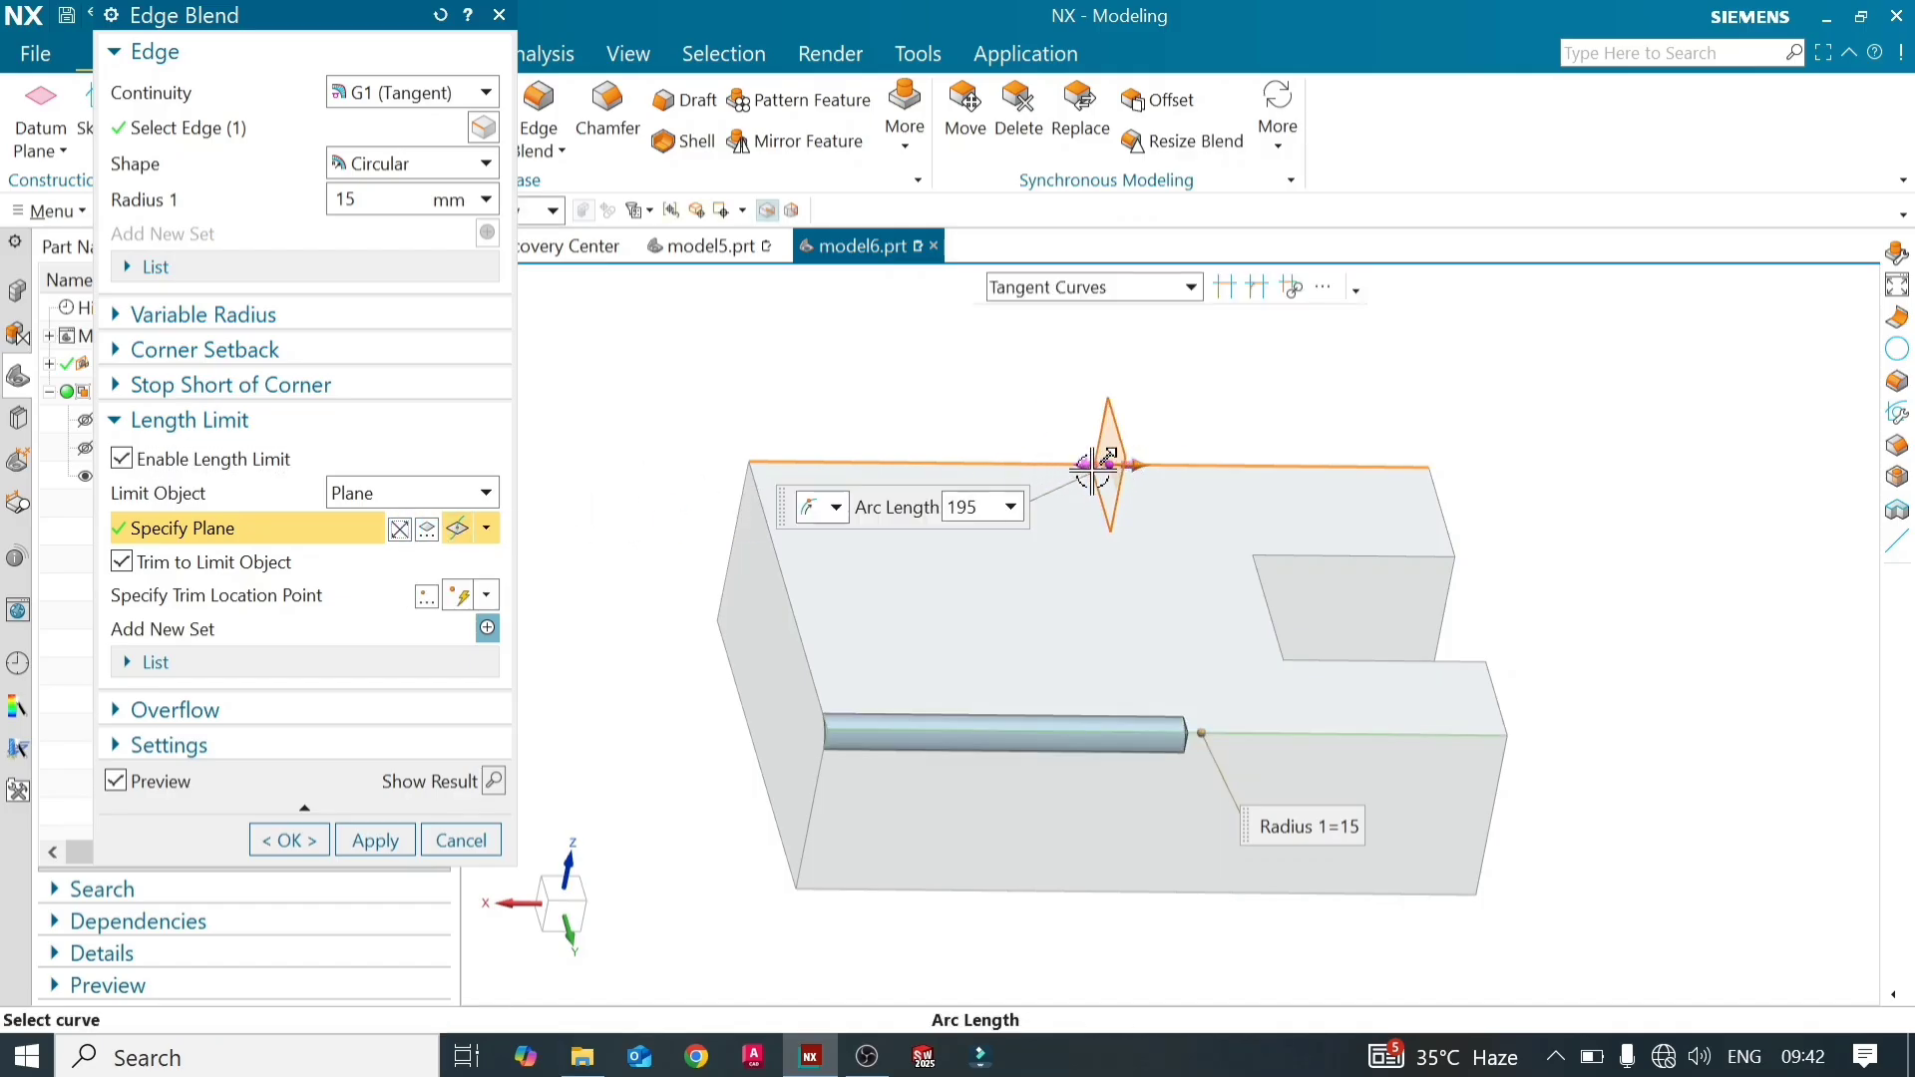
Slide the reversed limit plane through arc lengths of 205 and 260 mm to 295 mm
mouse_move(1095, 469)
left_mouse_down()
mouse_move(962, 488)
mouse_move(1120, 478)
mouse_move(1039, 491)
mouse_move(1097, 481)
left_mouse_up()
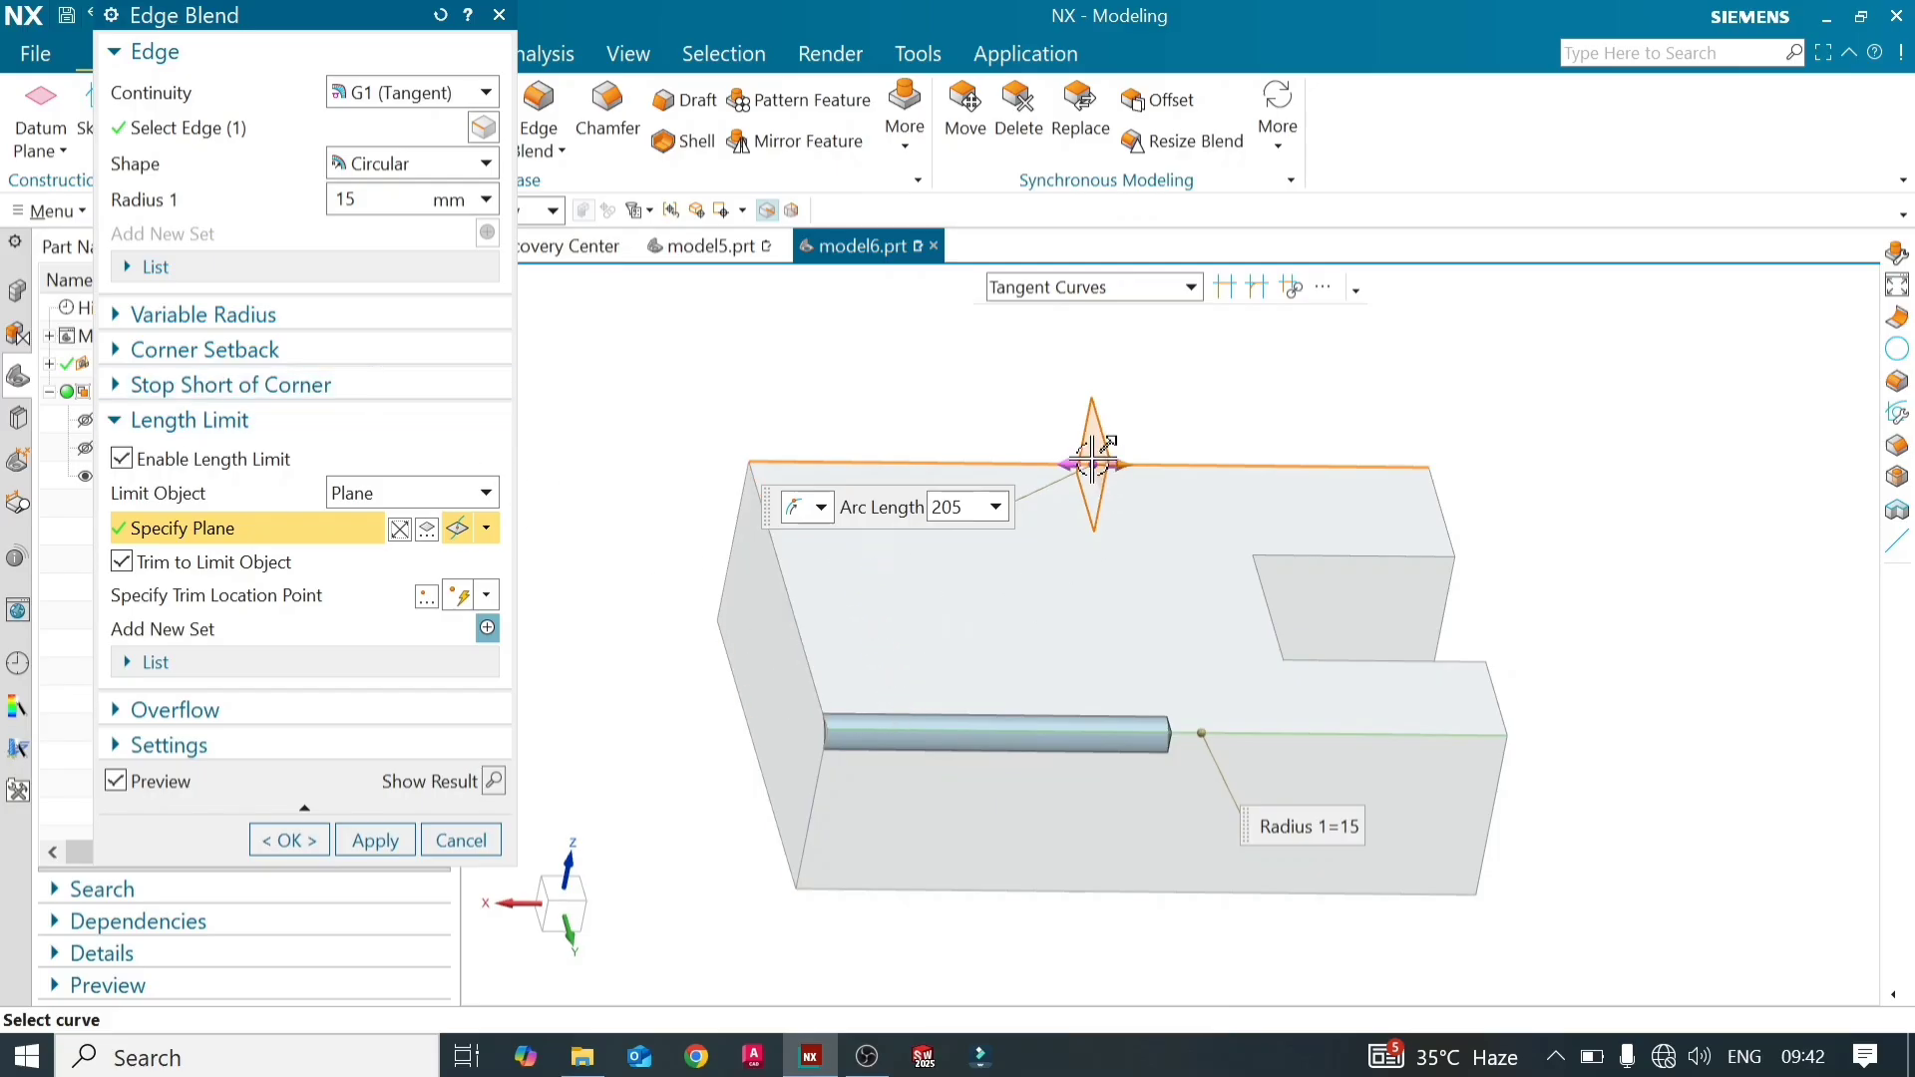
left_click_drag(1094, 461, 1004, 465)
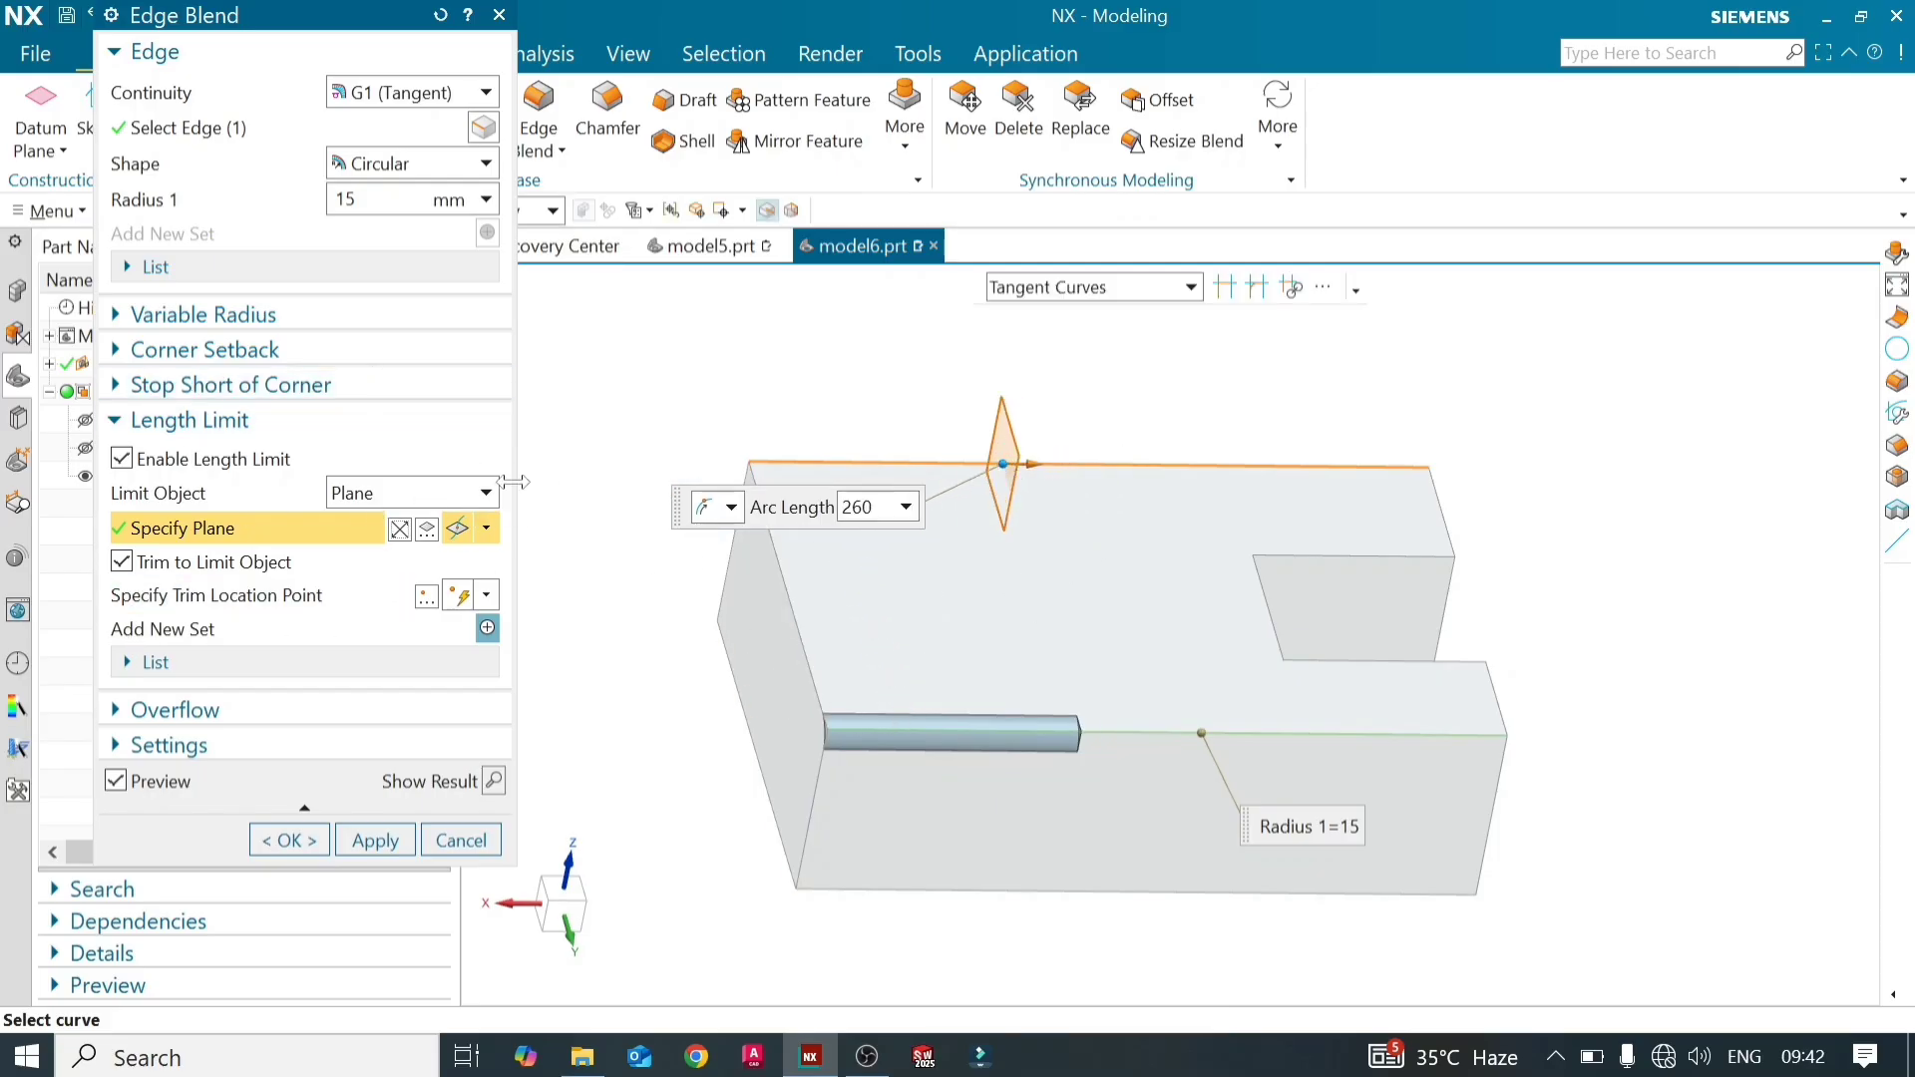
left_click_drag(998, 465, 938, 467)
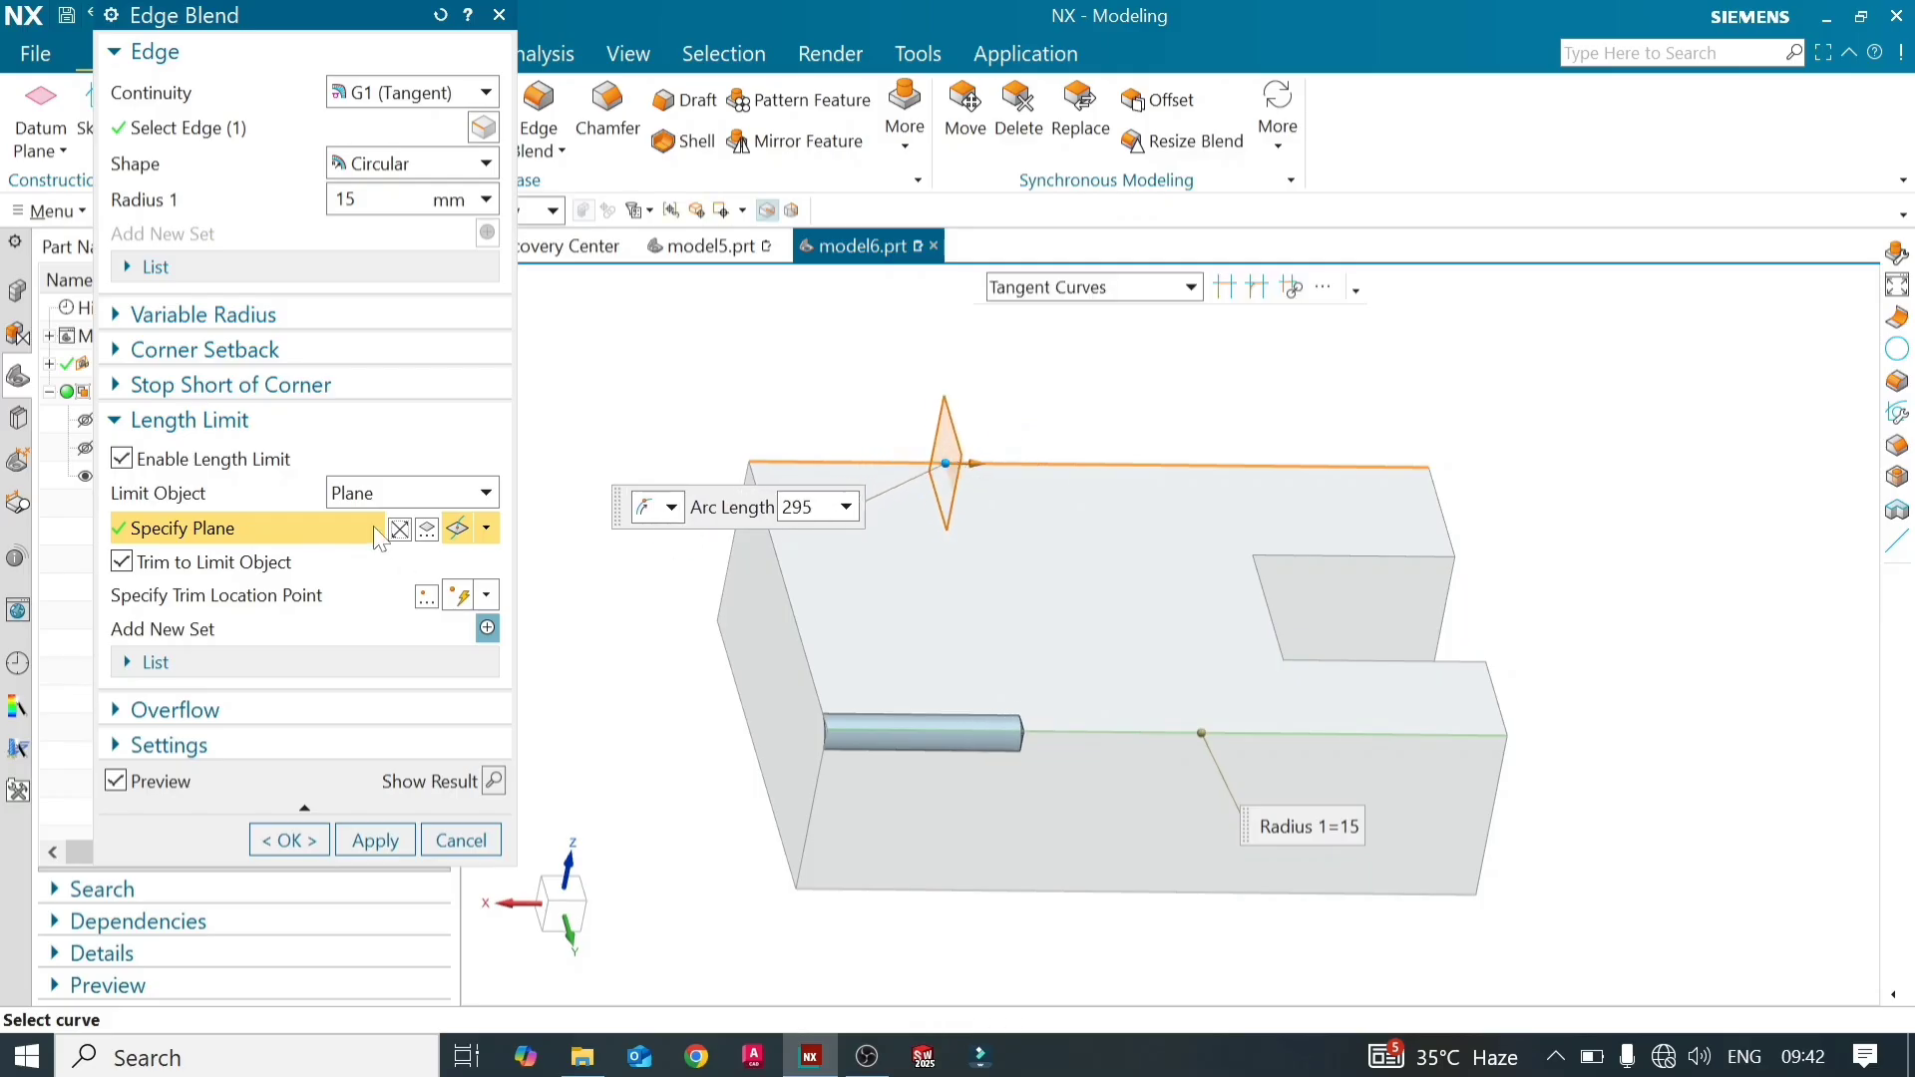
Check the limit object and plane options, and disable the length limit on the blend
left_click(486, 496)
left_click(459, 528)
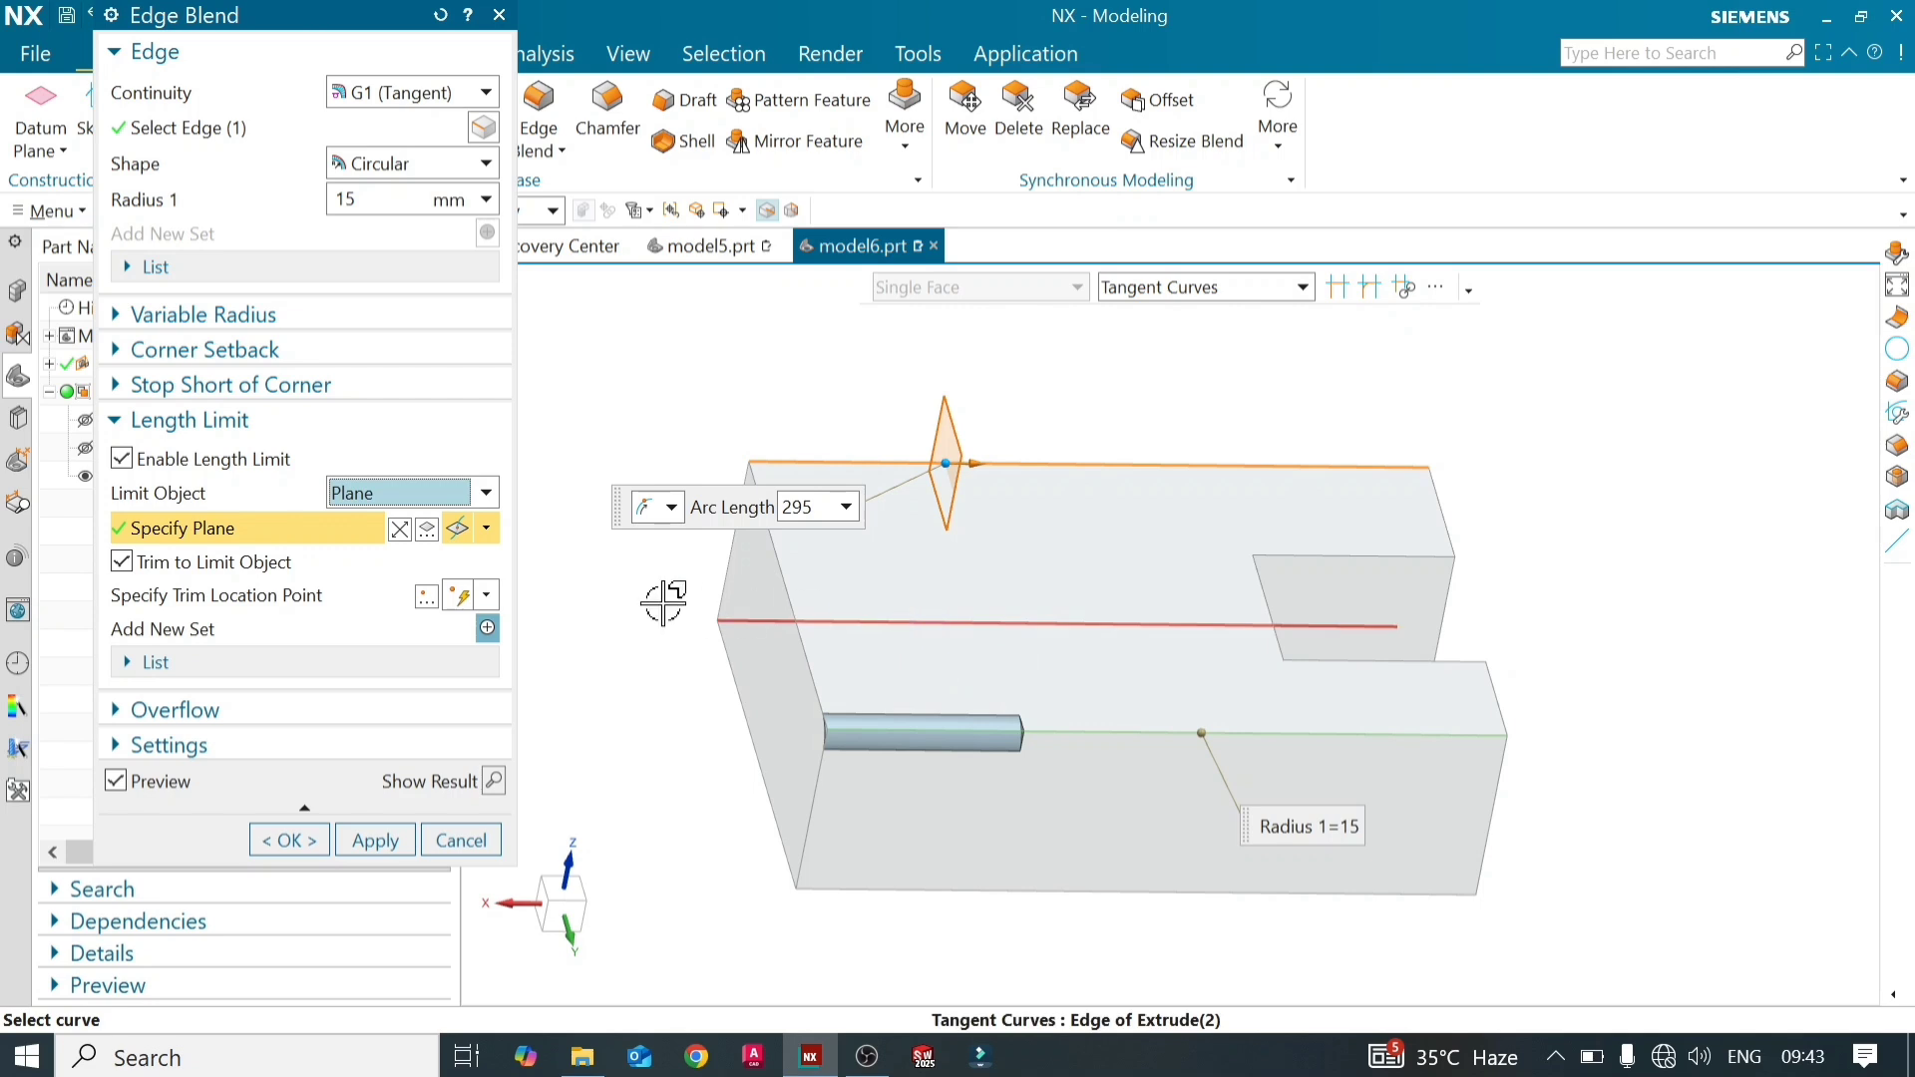
left_click(122, 459)
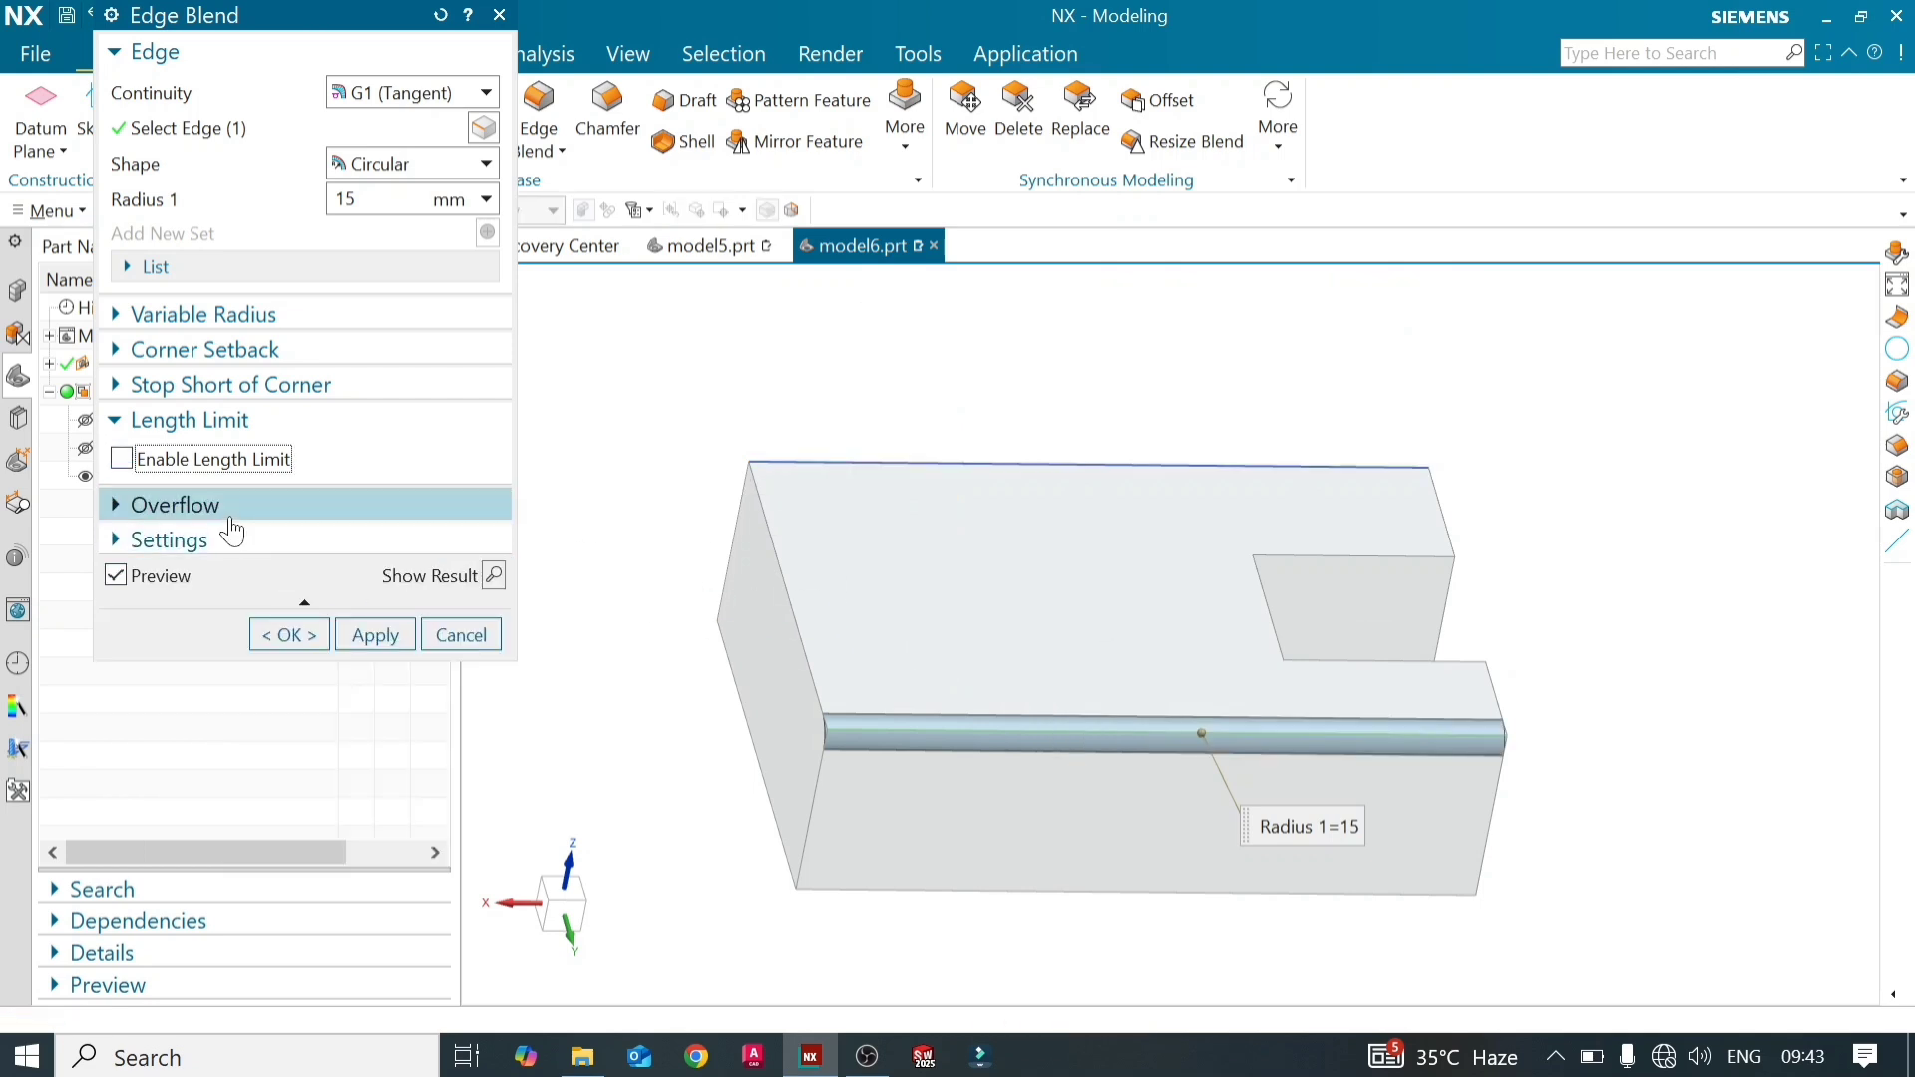
left_click(199, 420)
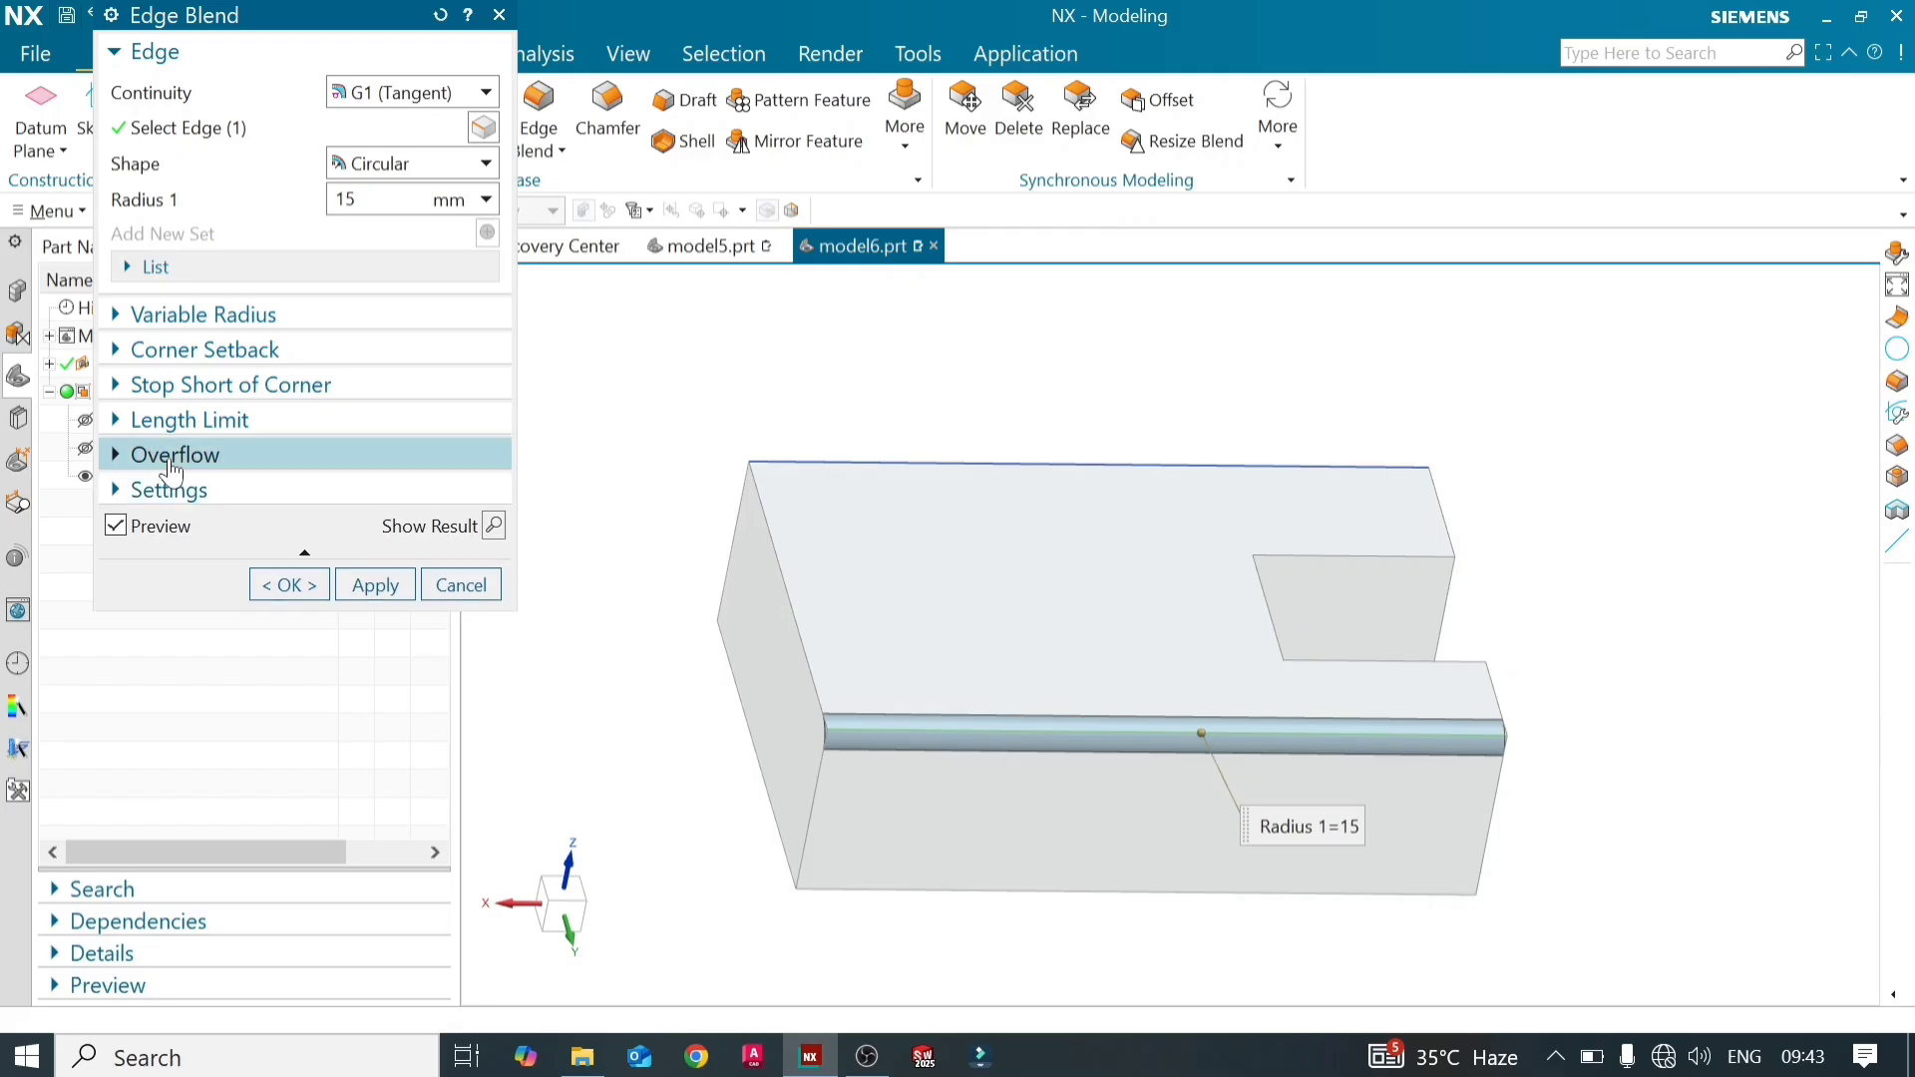
Examine the blend's preferred overflow options and its overlap preference and blend order settings
left_click(172, 454)
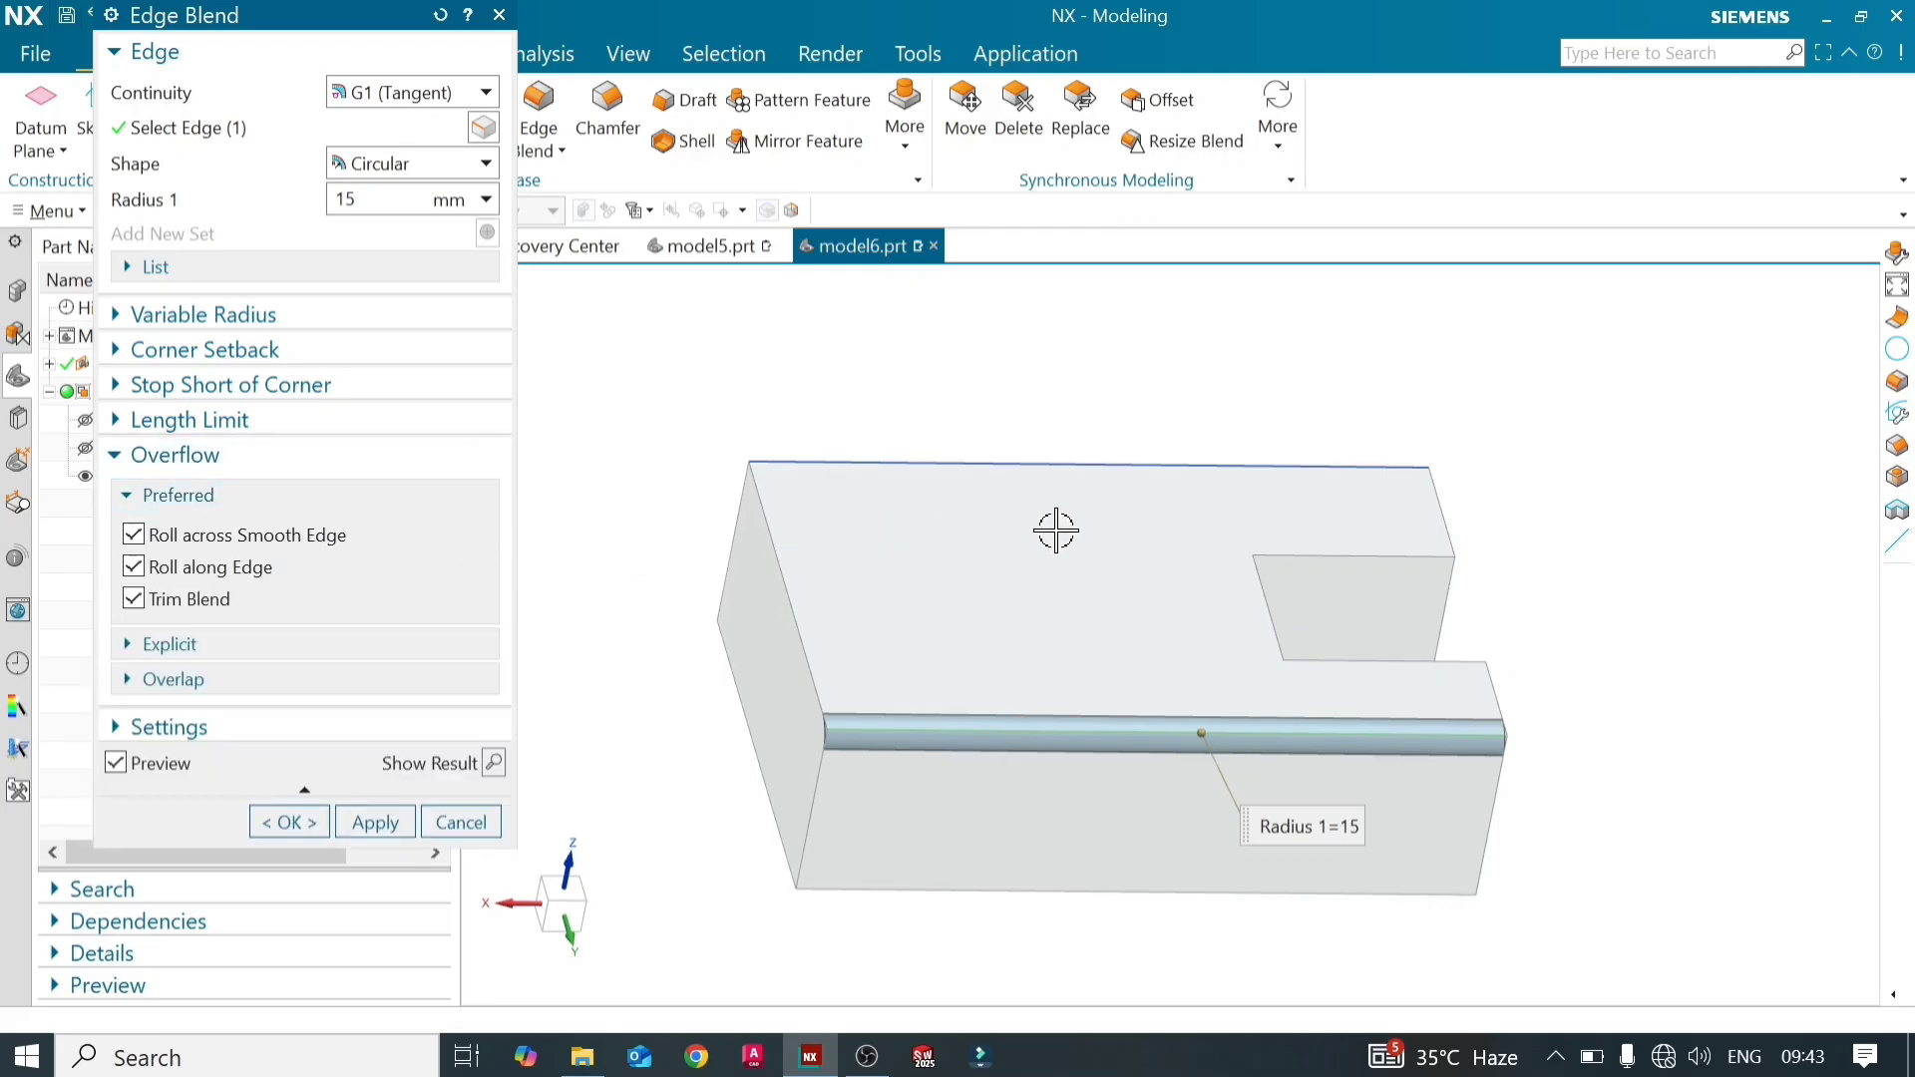
middle_click_drag(1018, 533, 985, 518)
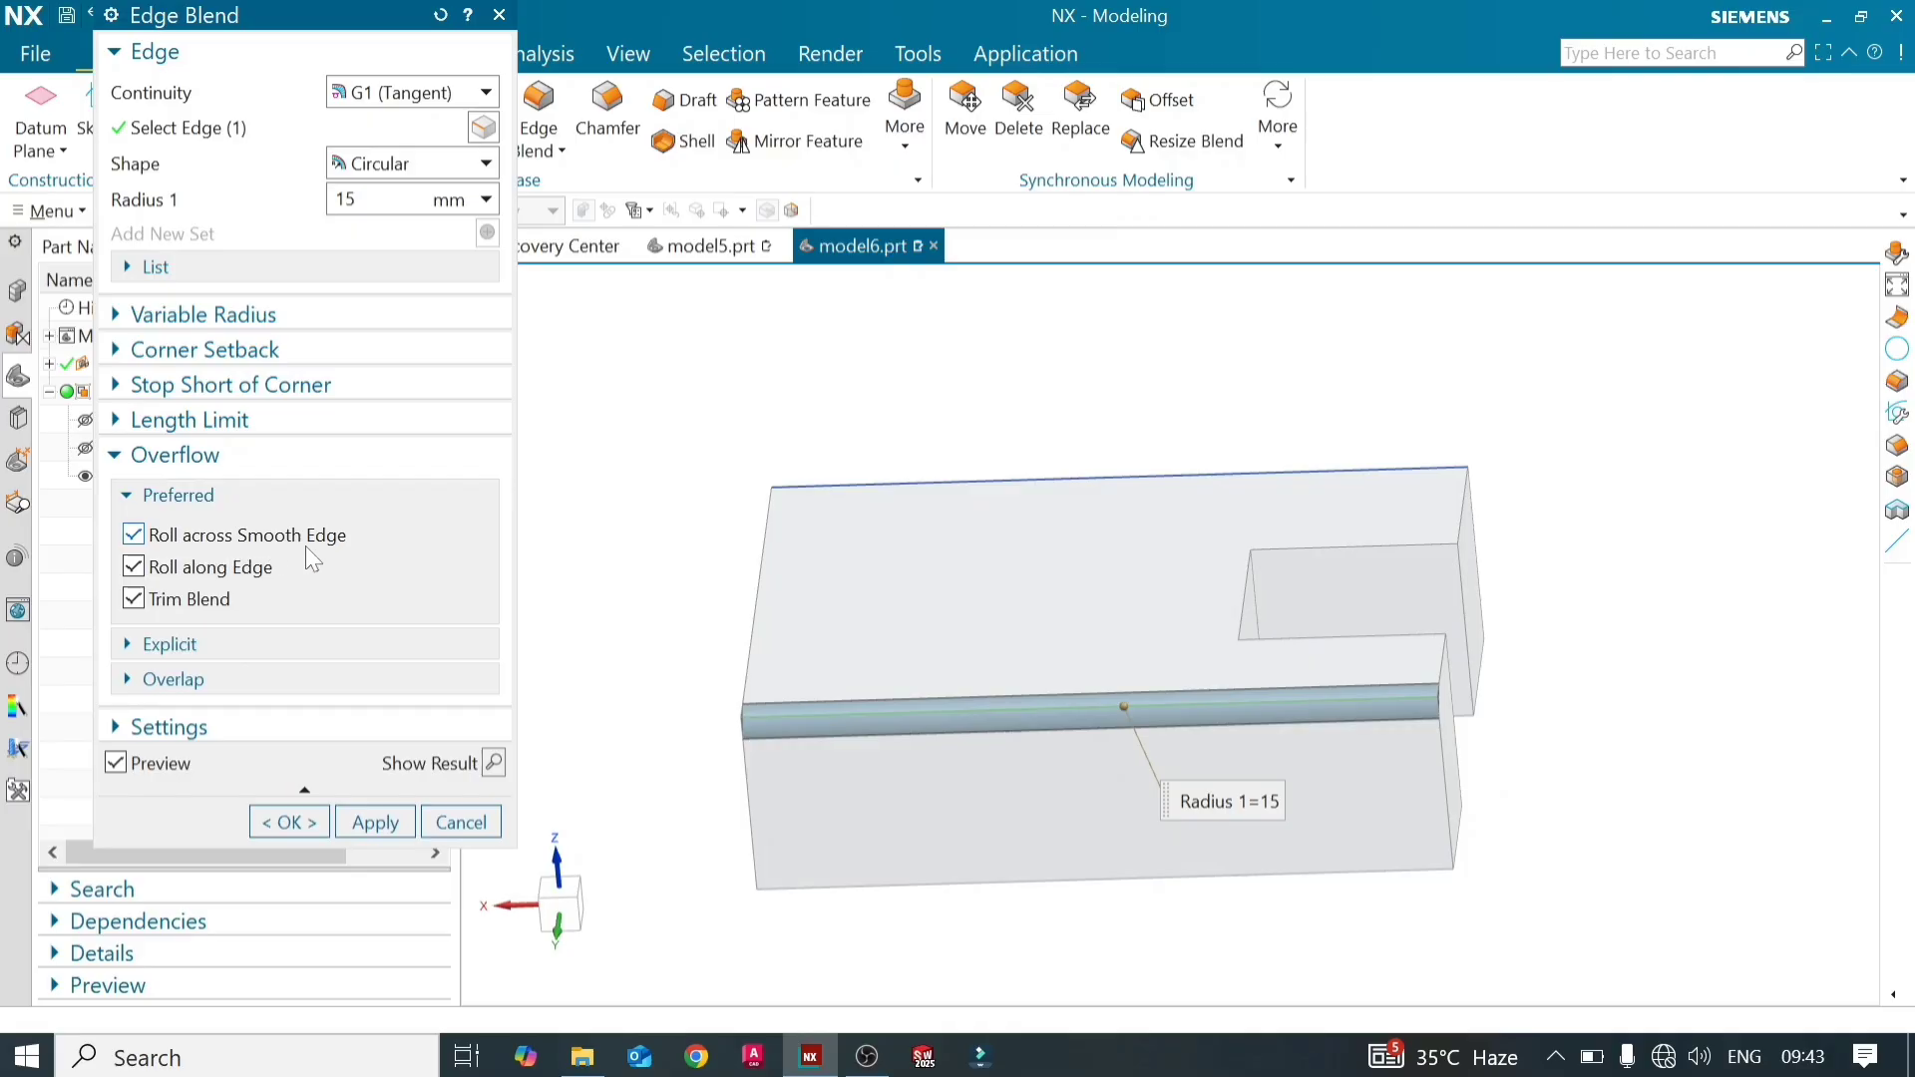
scroll(855, 708, "up", 5)
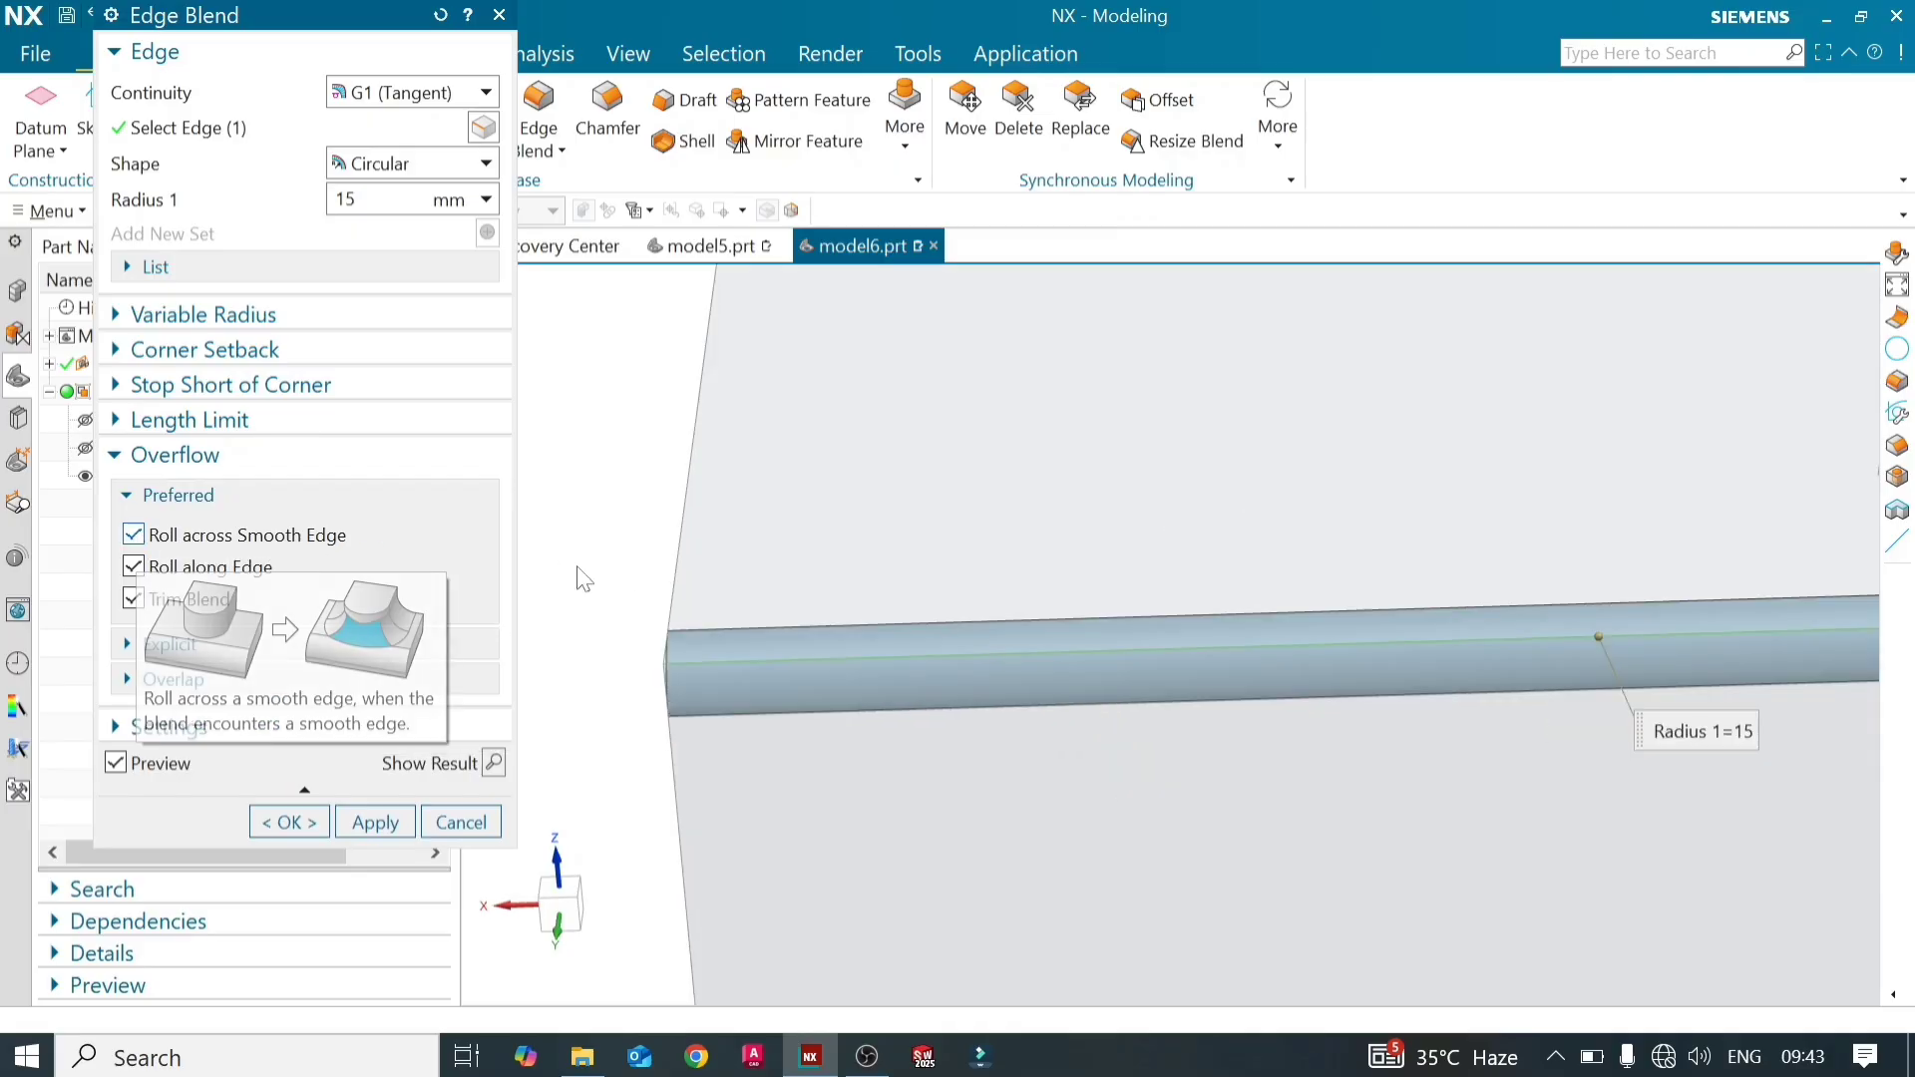
scroll(872, 522, "down", 5)
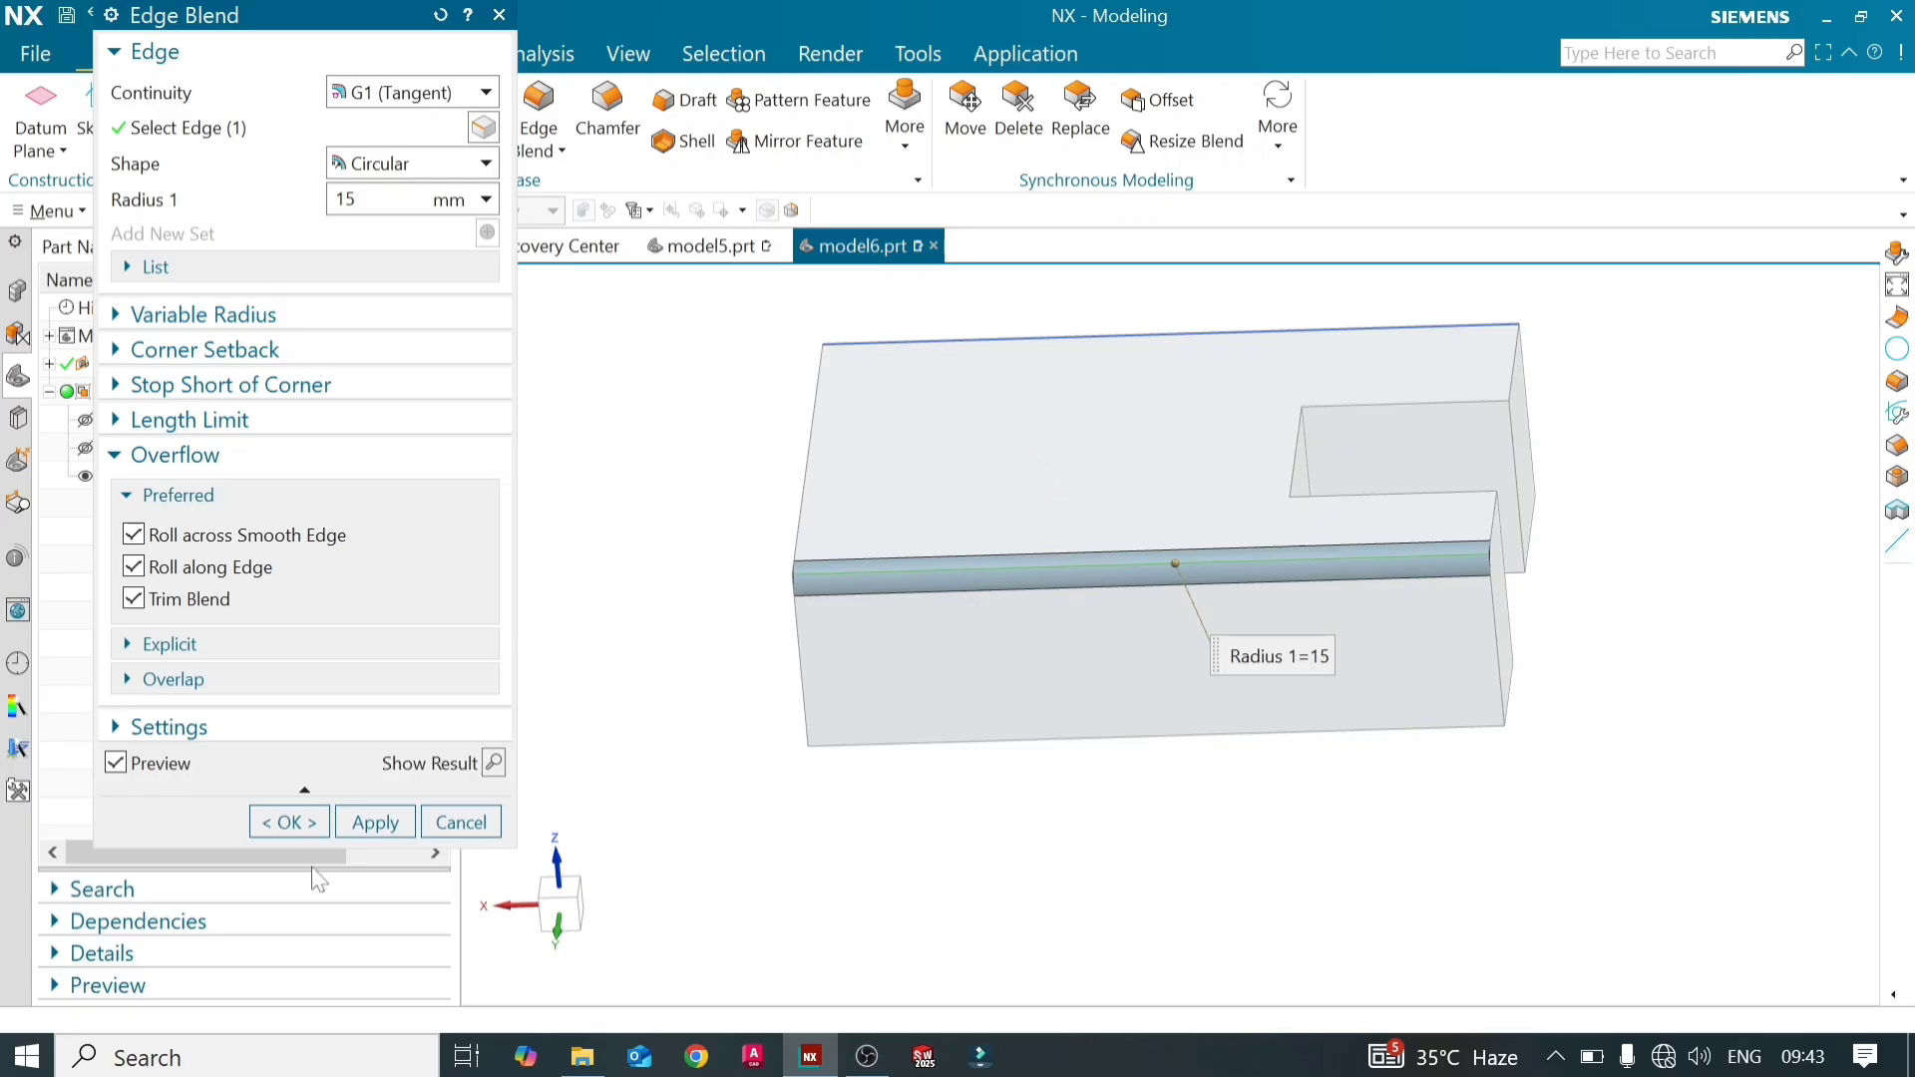
mouse_move(135, 548)
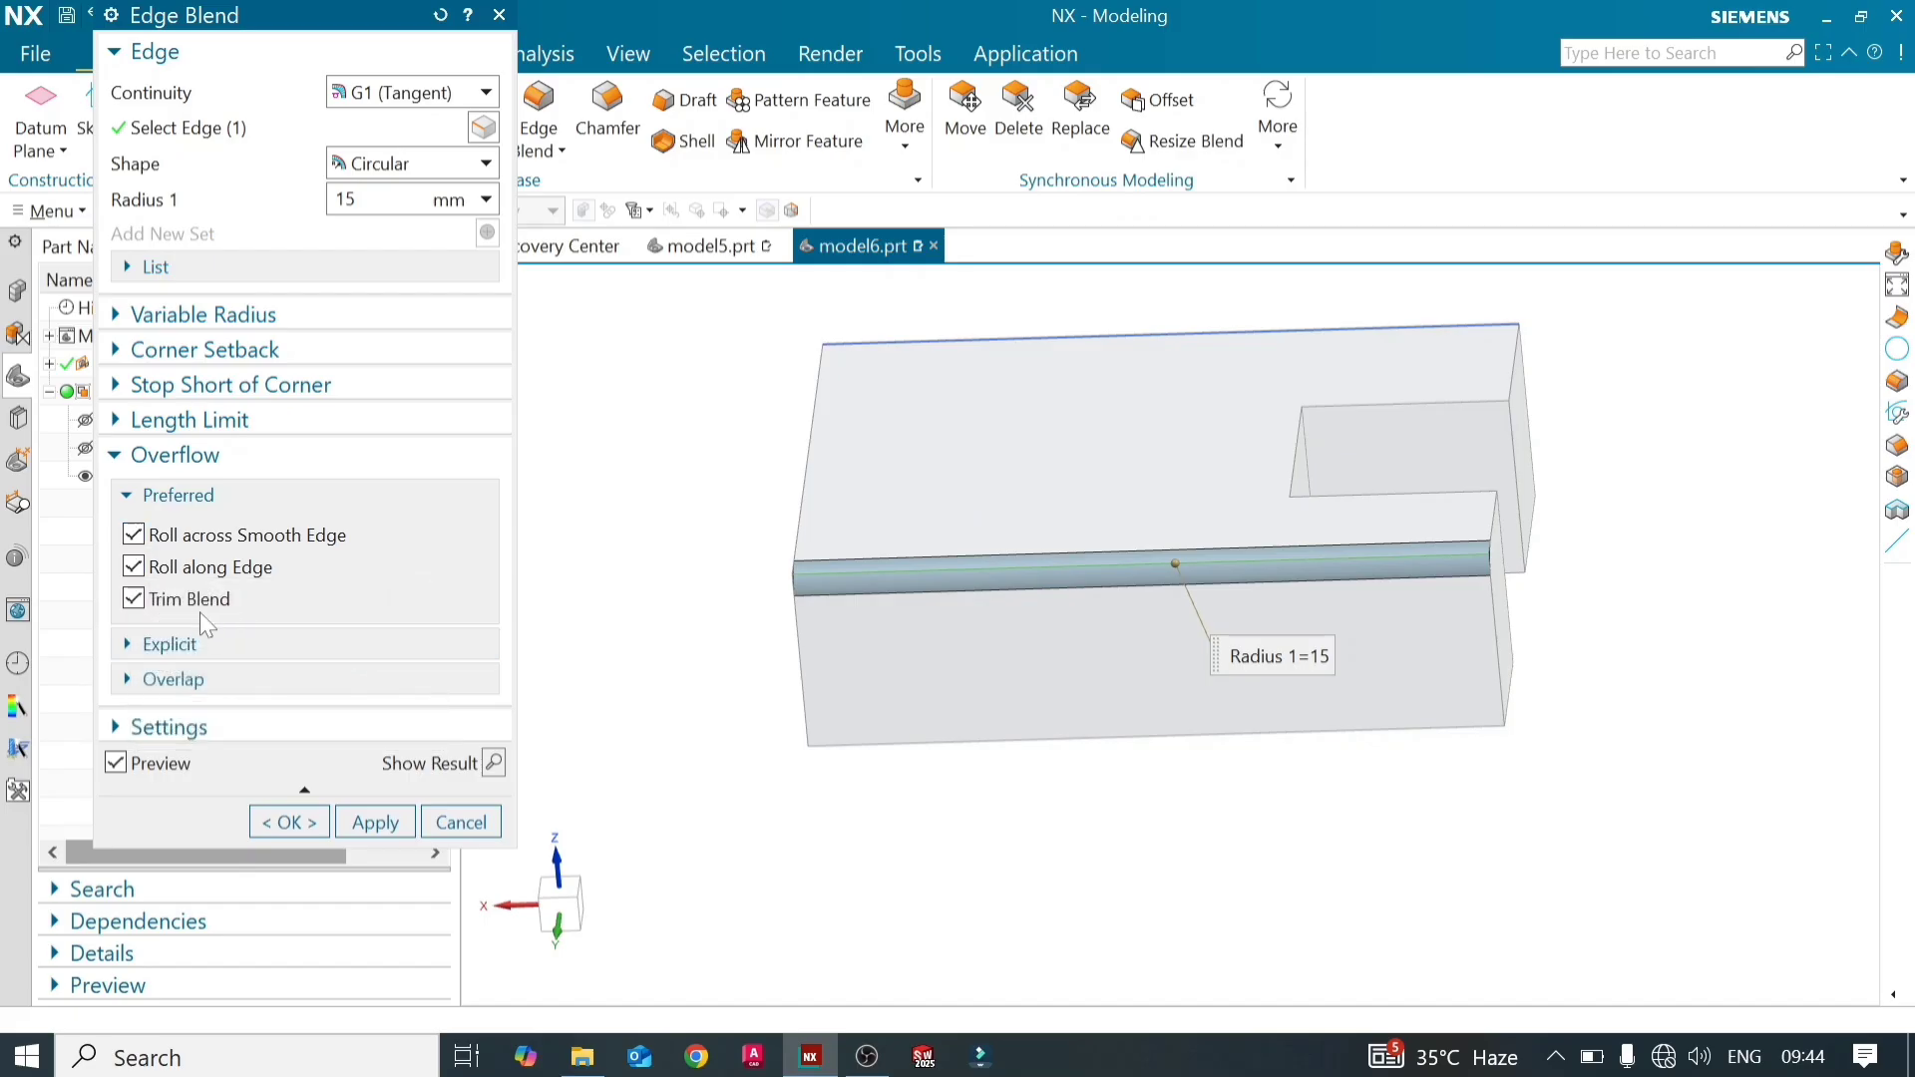
mouse_move(136, 611)
middle_click_drag(1258, 825, 1491, 820)
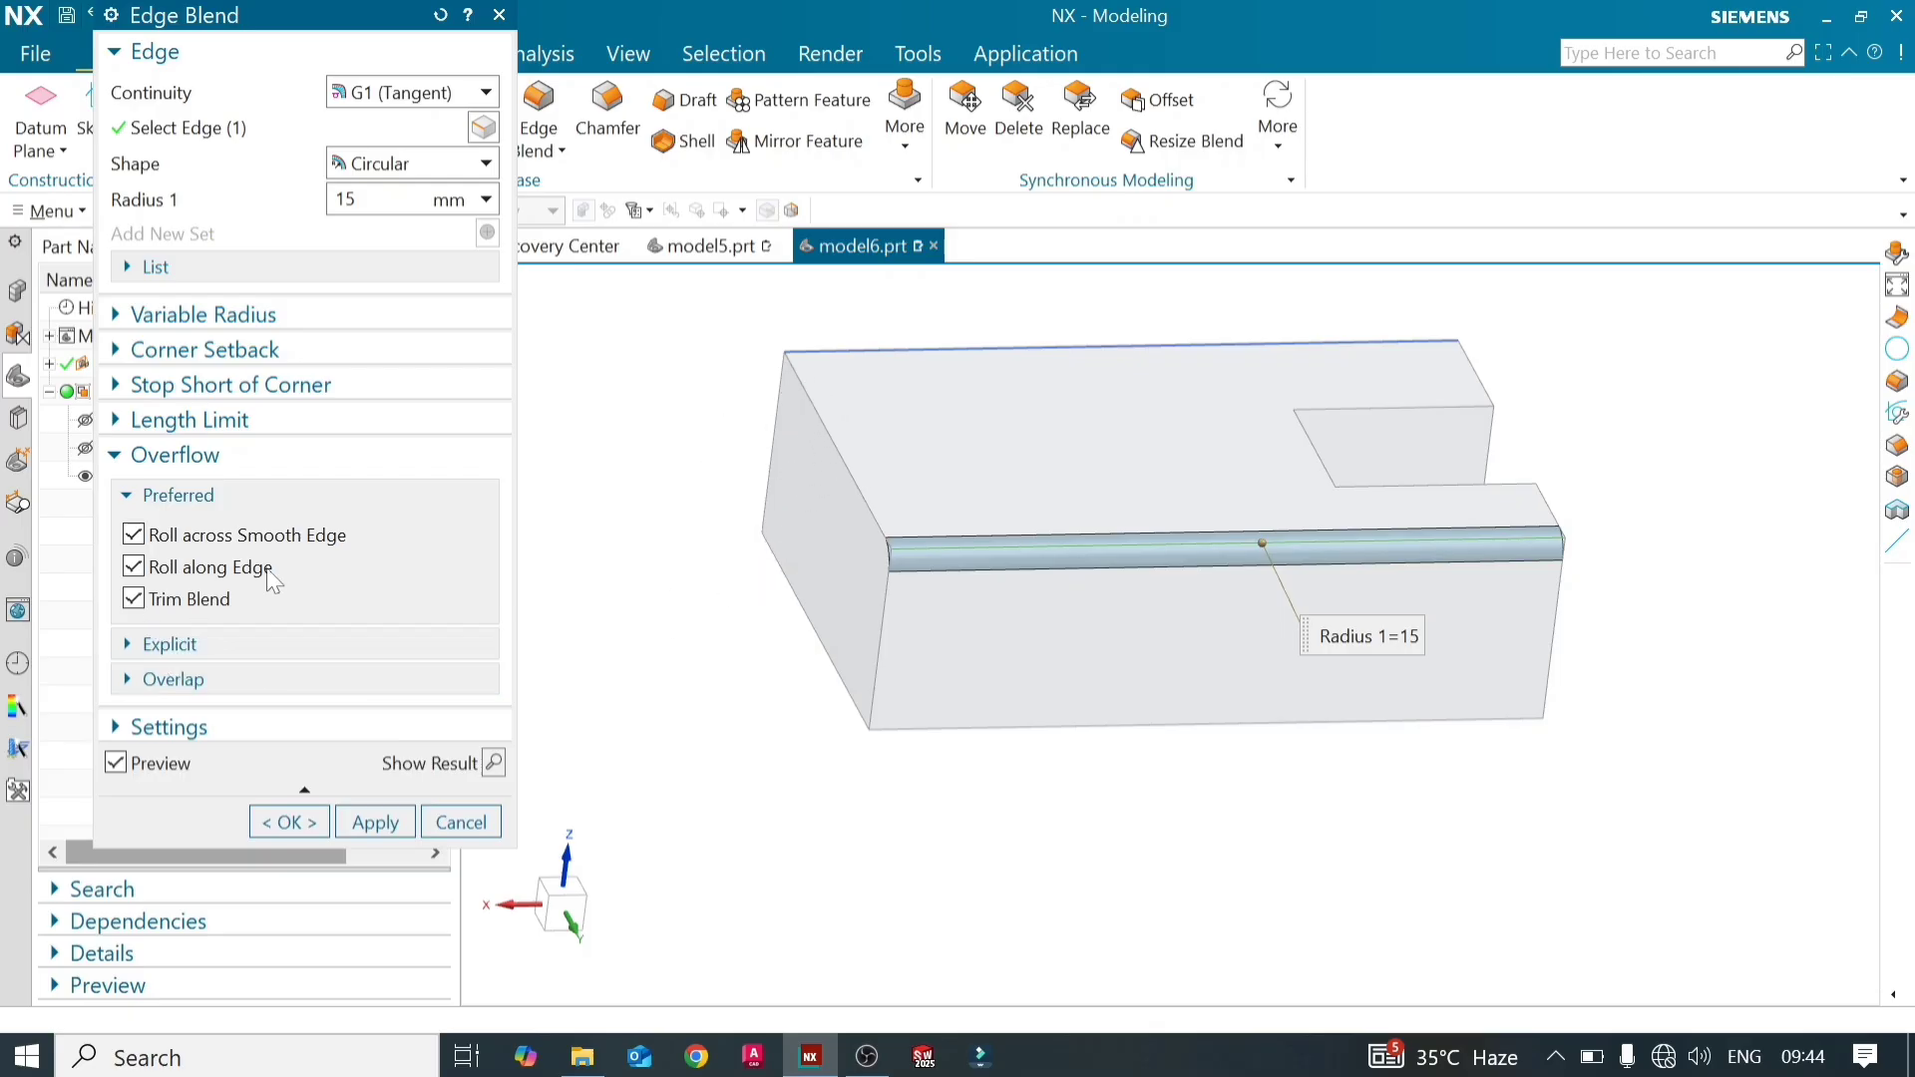
left_click(174, 495)
left_click(309, 563)
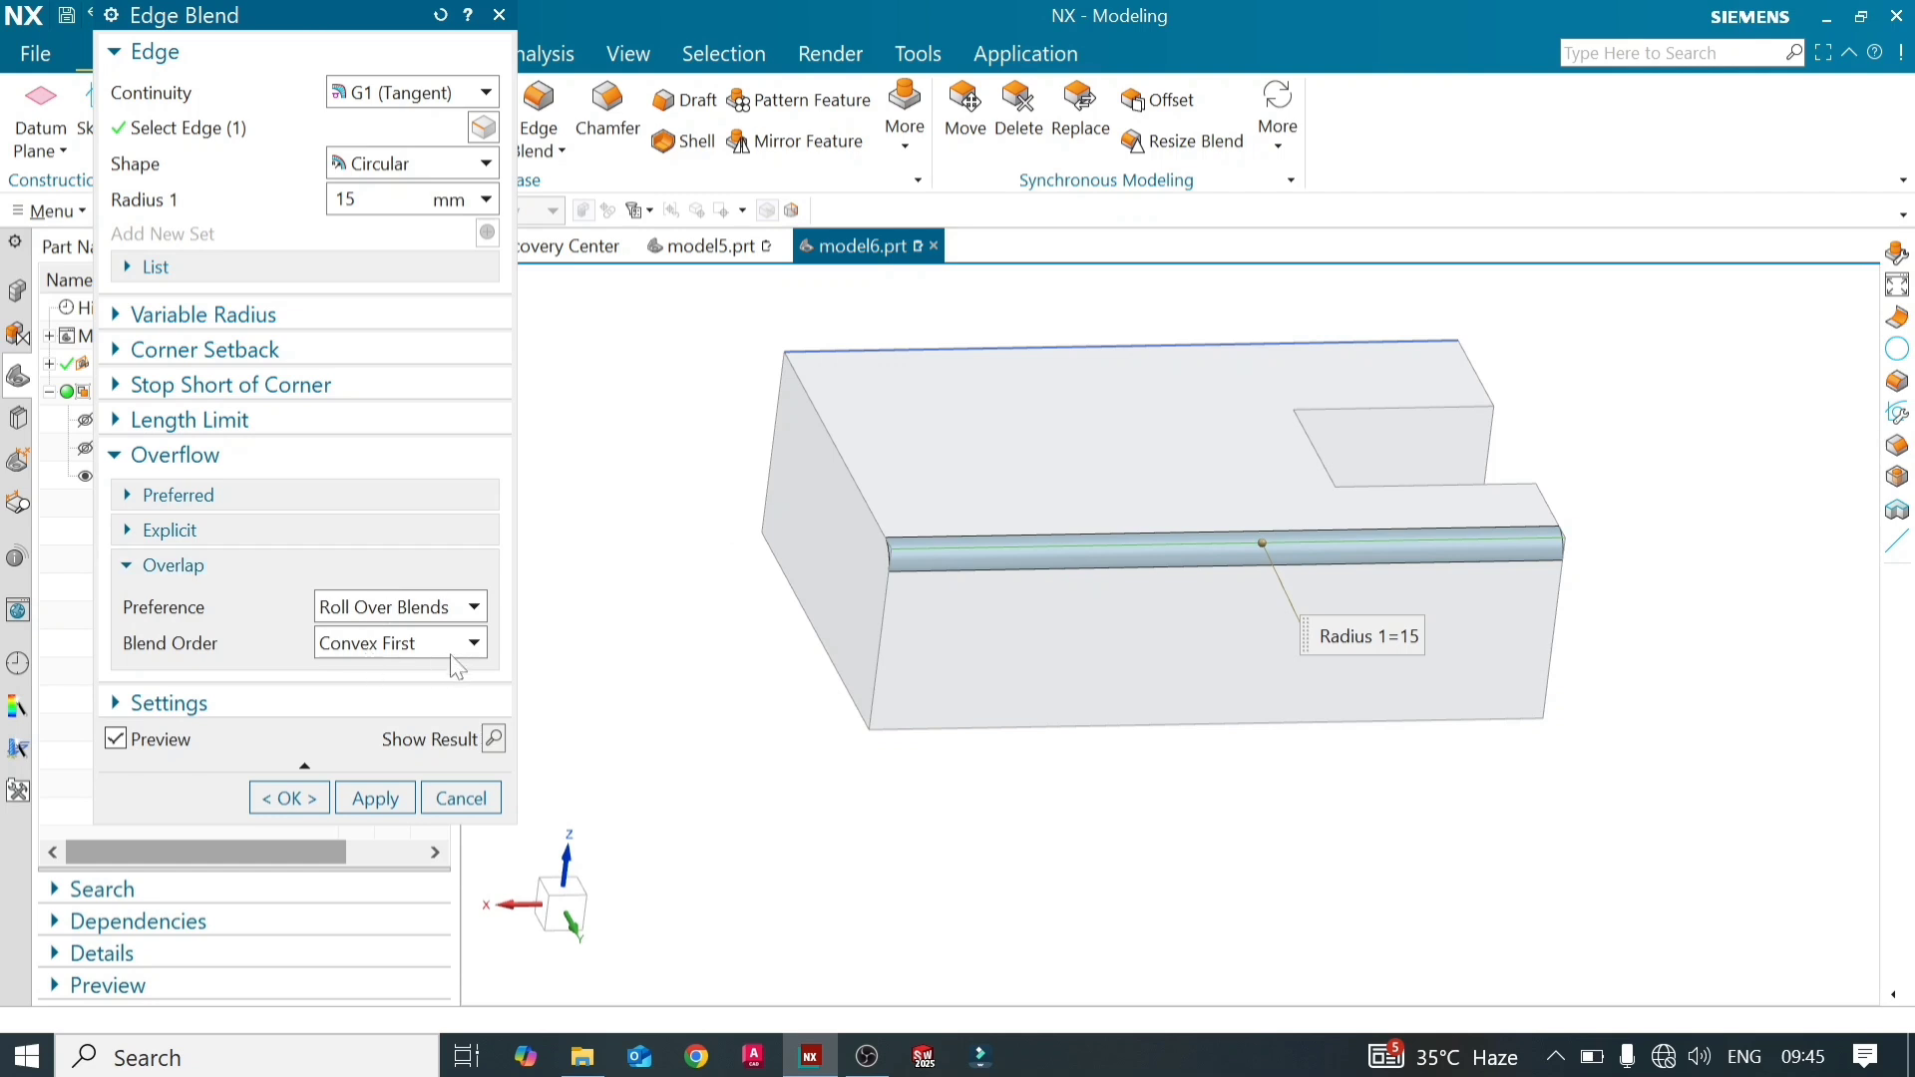
left_click(152, 566)
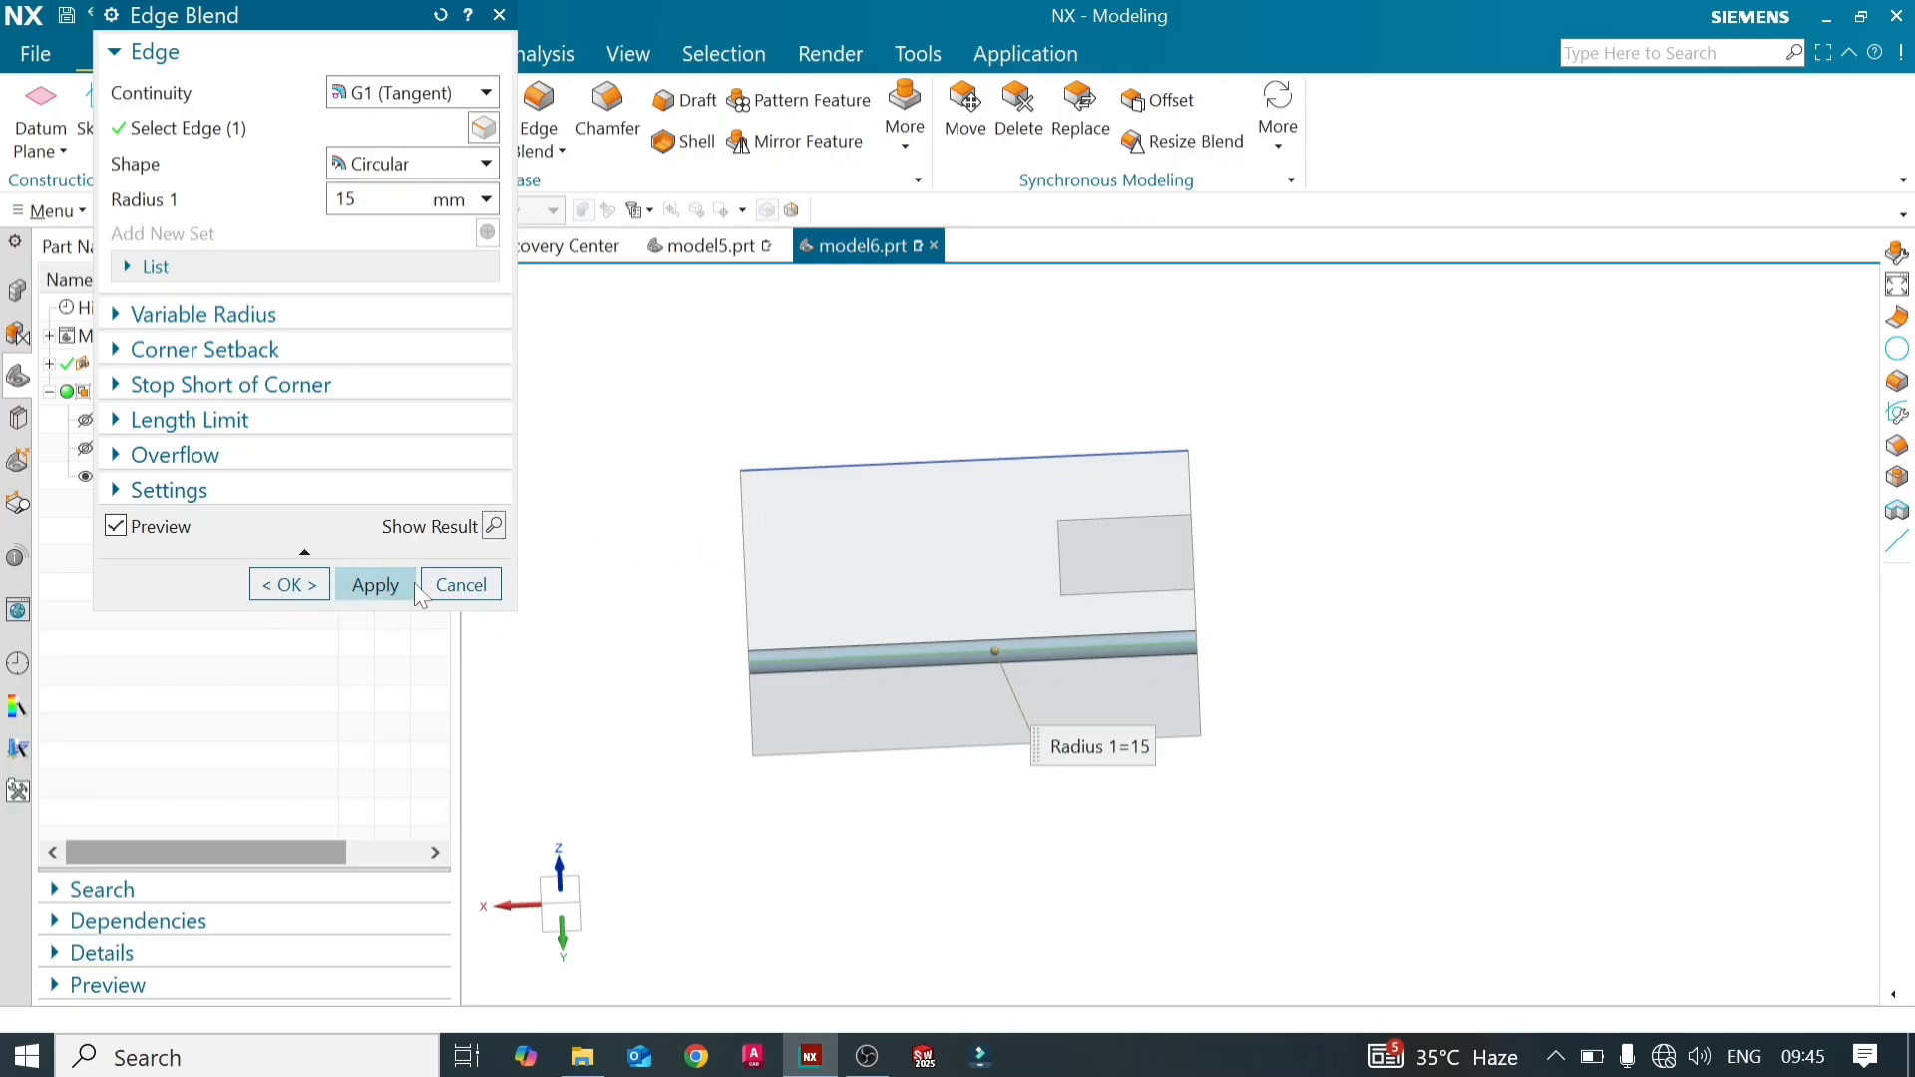
Apply the 15 mm edge blend along the full long front top edge
middle_click_drag(774, 729, 829, 596)
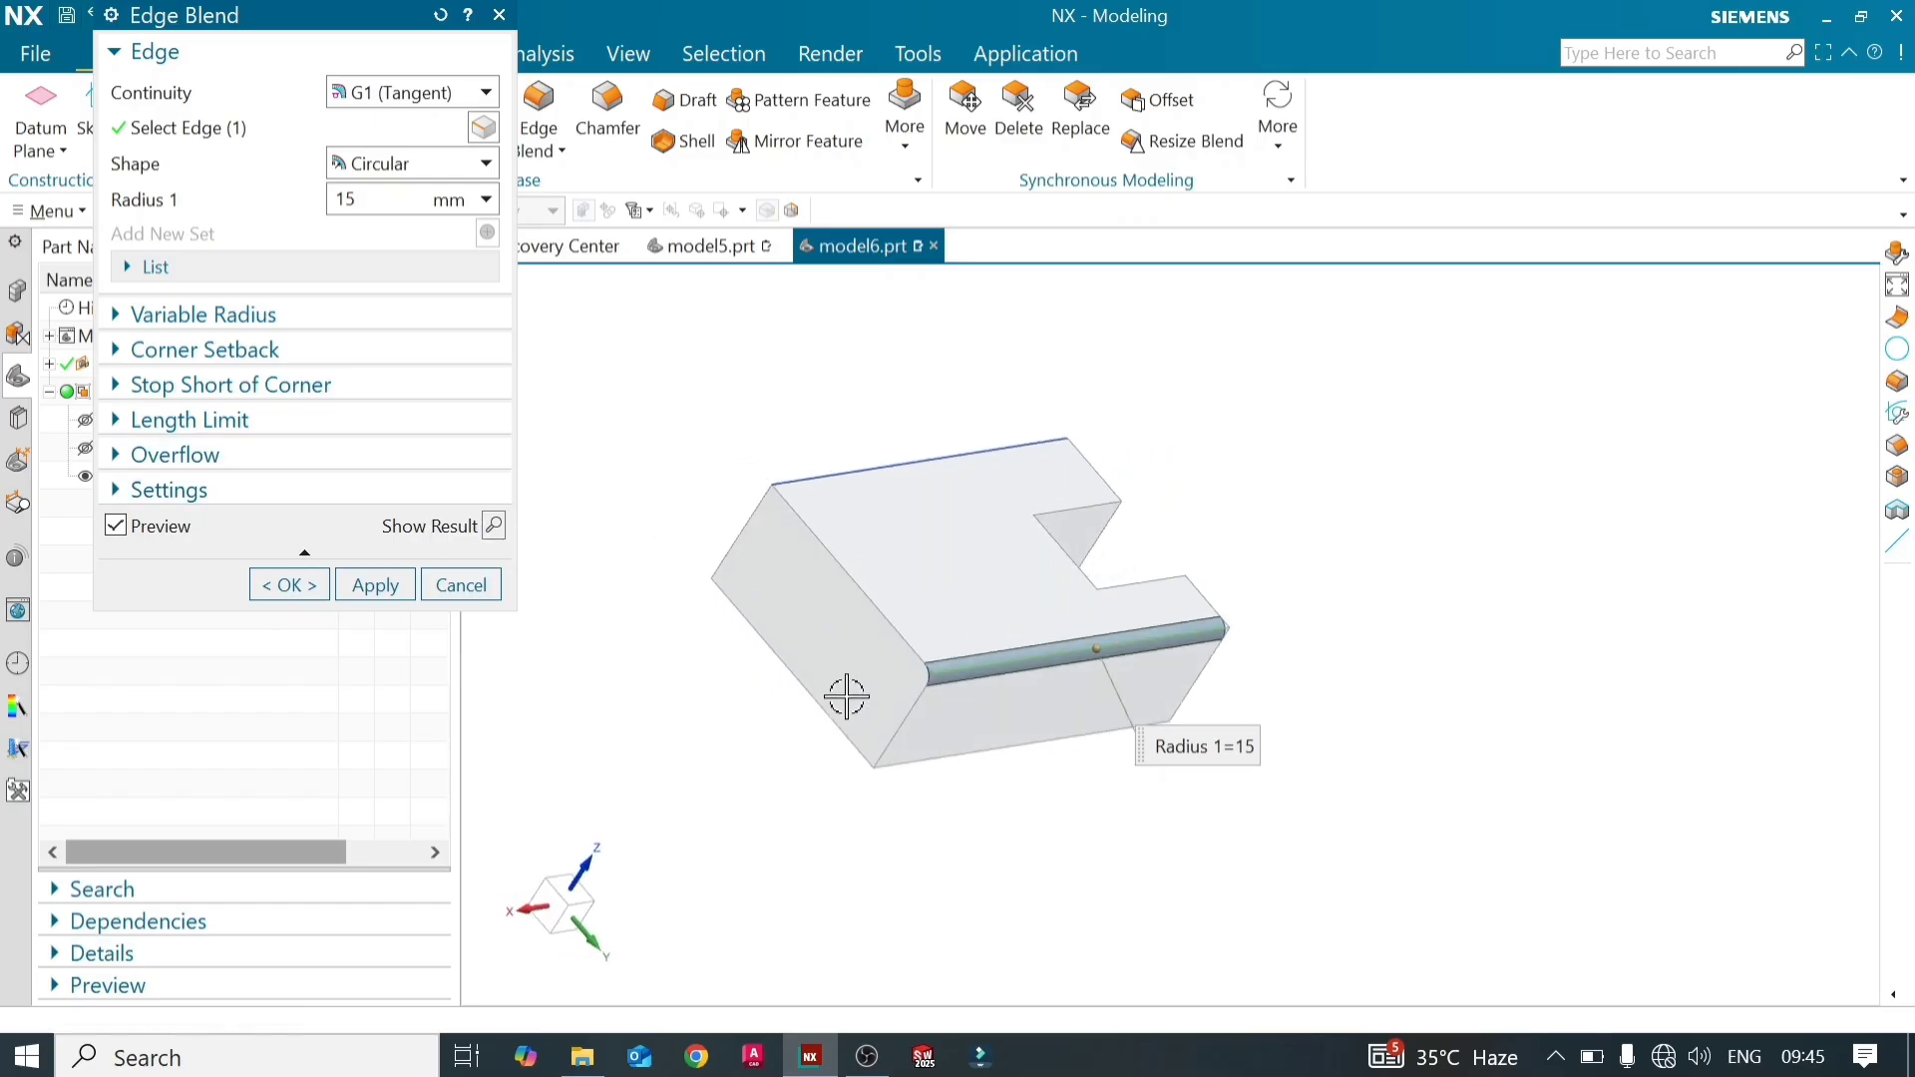
middle_click_drag(846, 696, 748, 650)
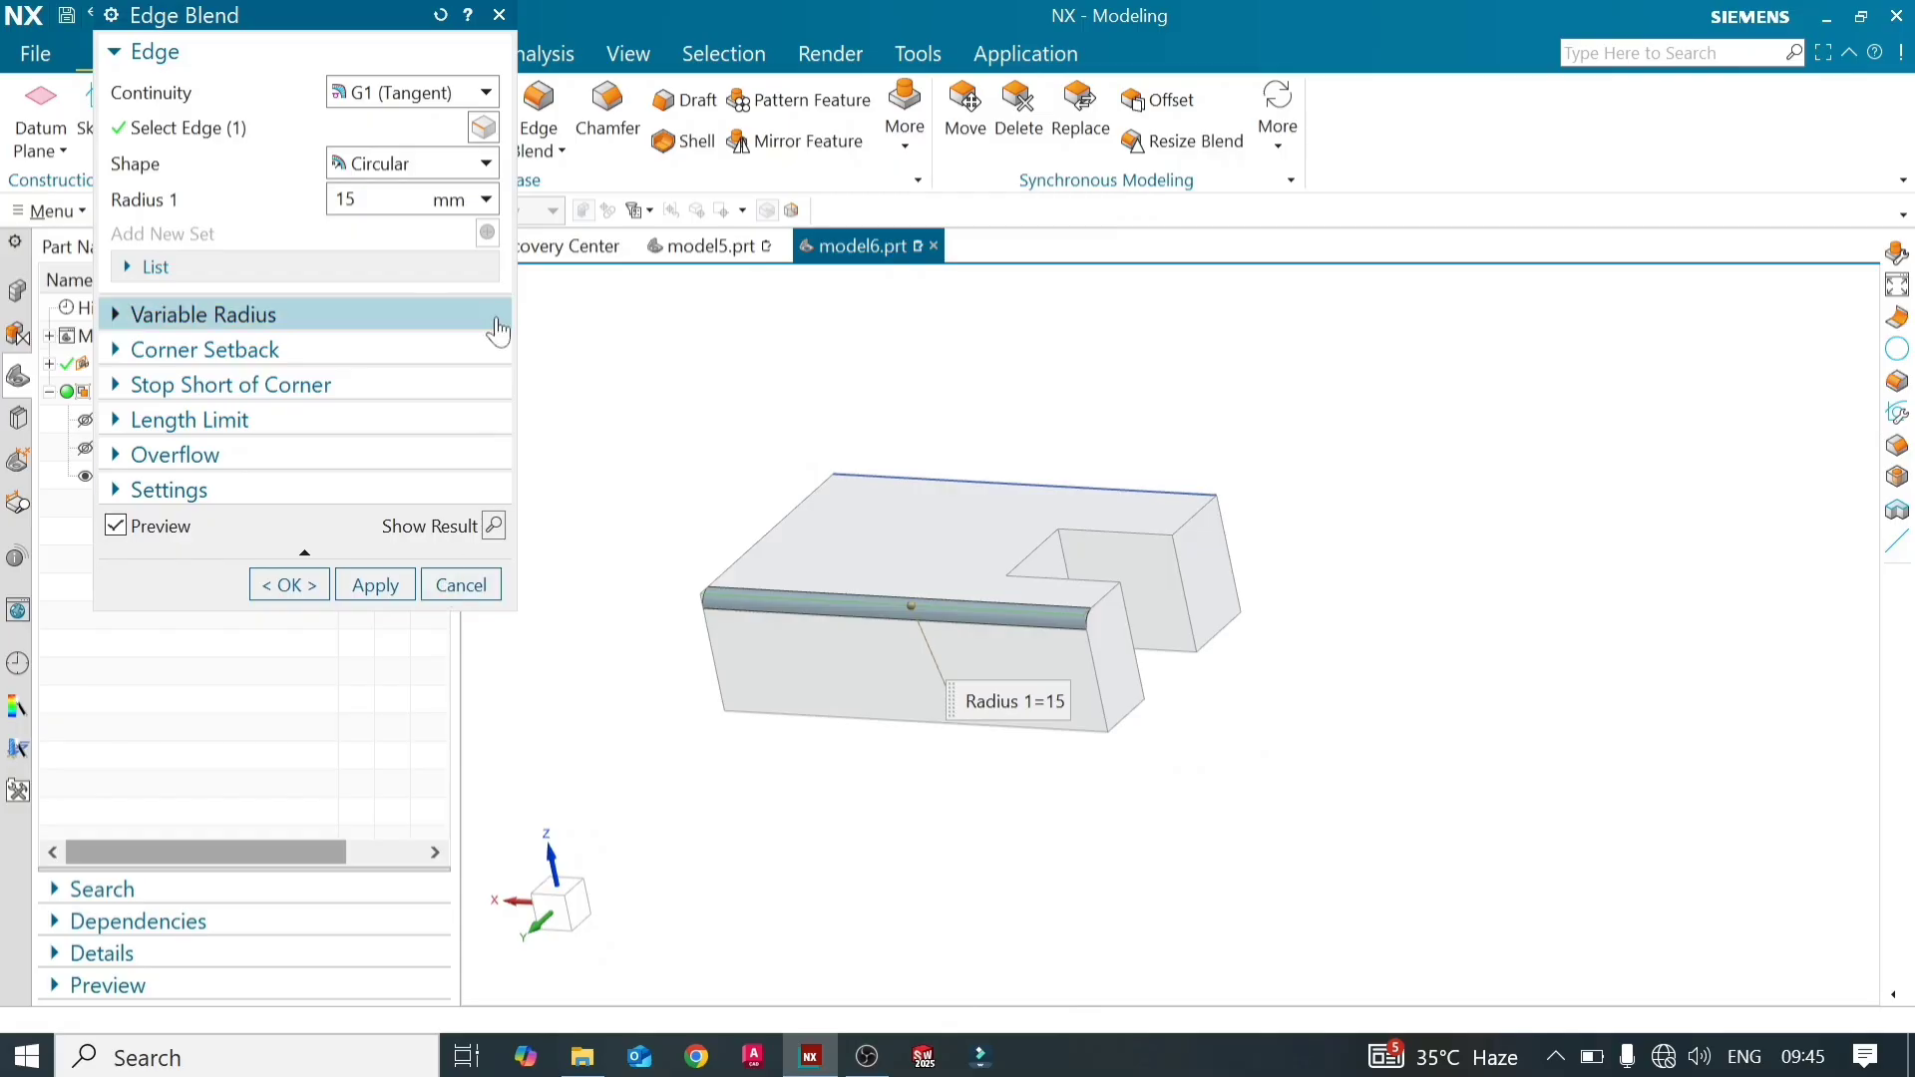
left_click(376, 585)
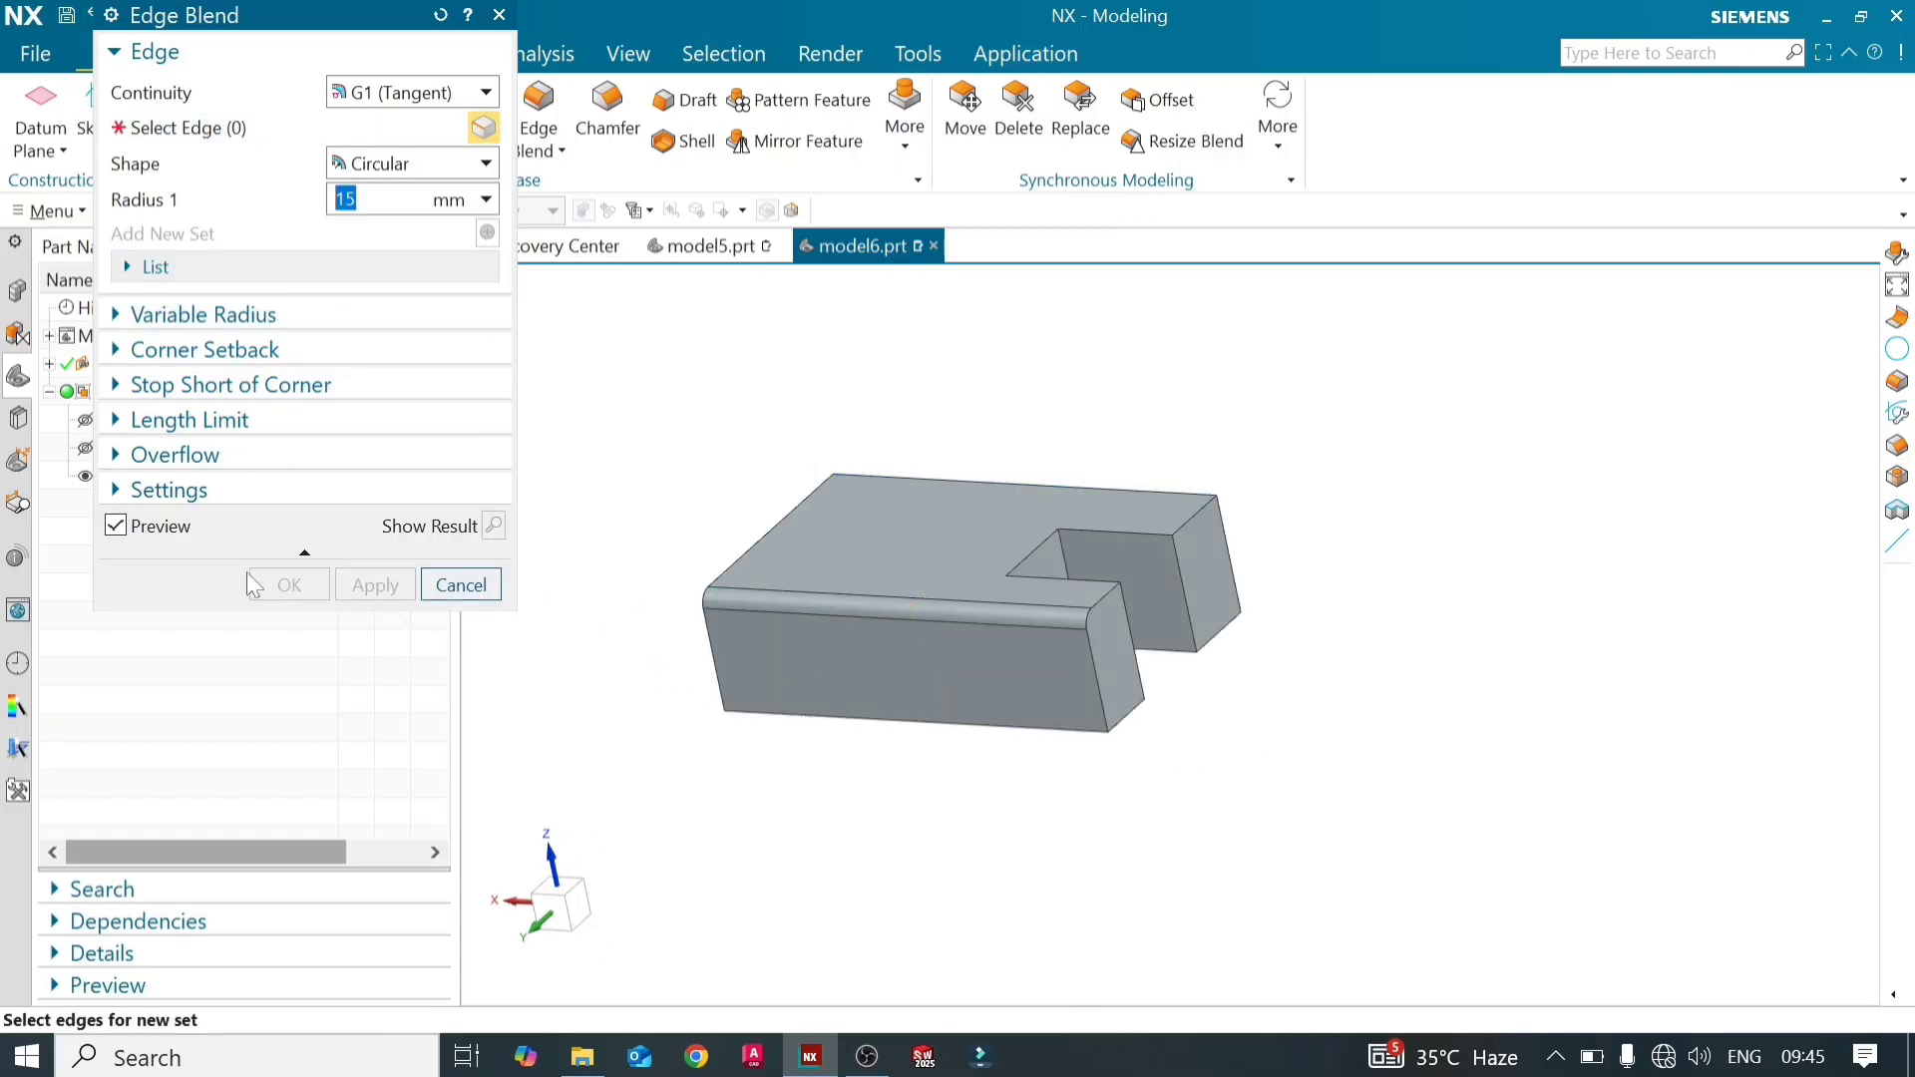
Select the closed end's top and vertical edges, an inner vertical notch edge and the long rear top edge for the 15 mm blend
middle_click_drag(628, 675, 884, 695)
left_click(813, 597)
left_click(826, 719)
left_click(884, 695)
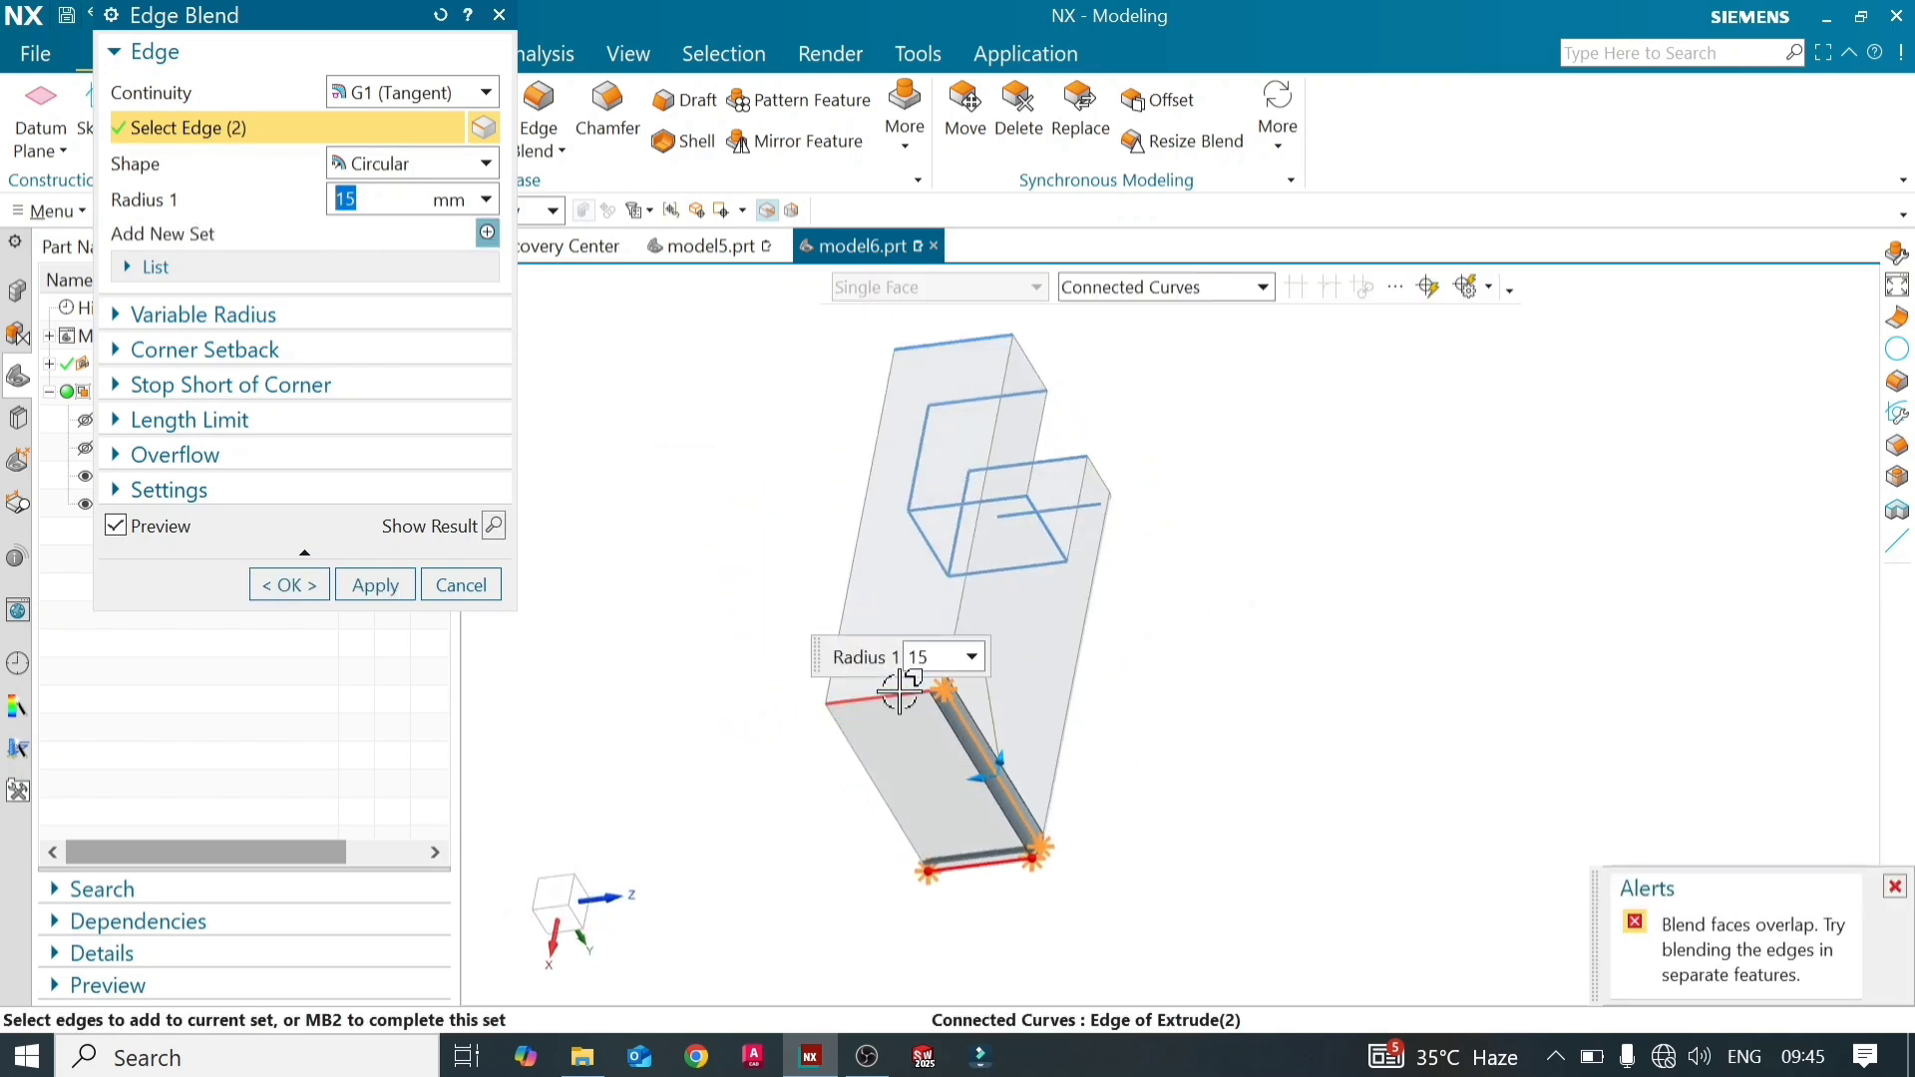
left_click(959, 571)
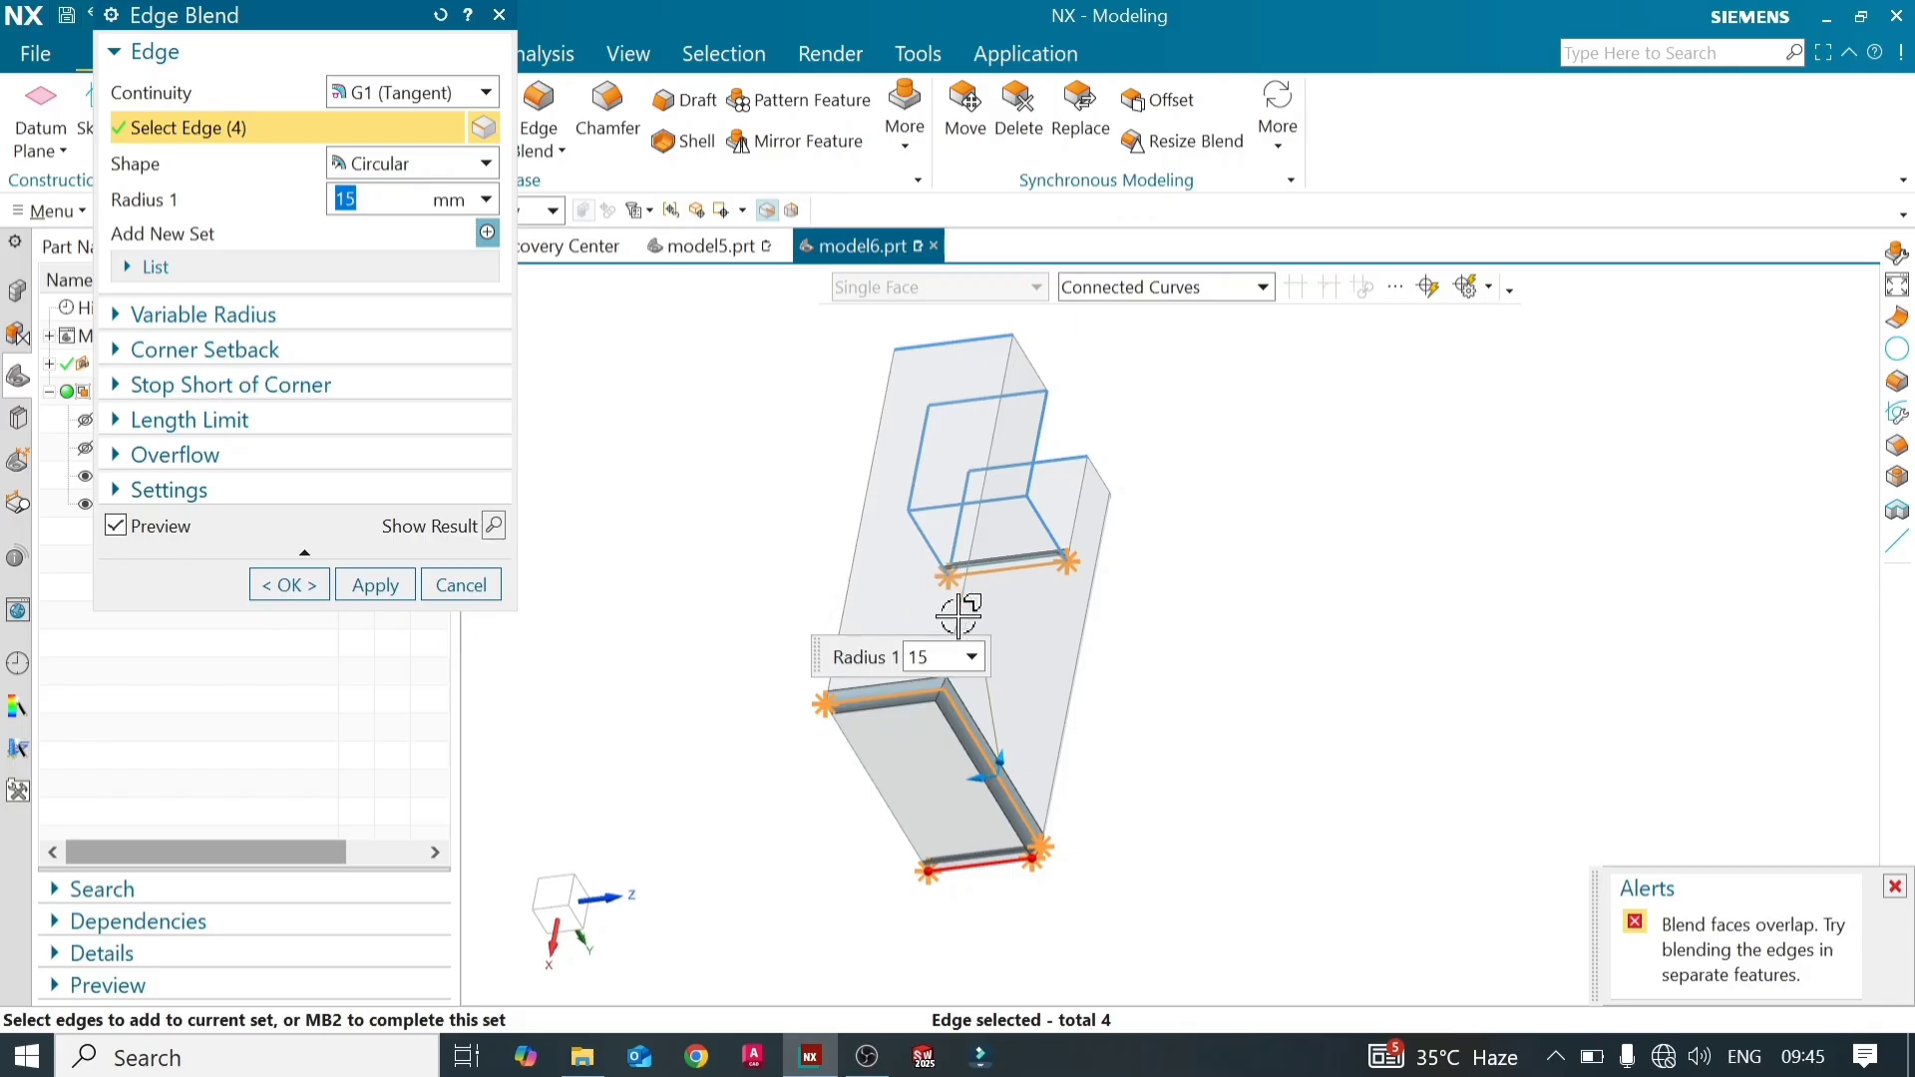
left_click(958, 615)
Add the notch's top edges and its remaining inner vertical edge to the 15 mm blend set
middle_click_drag(896, 595, 1028, 684)
left_click(1016, 617)
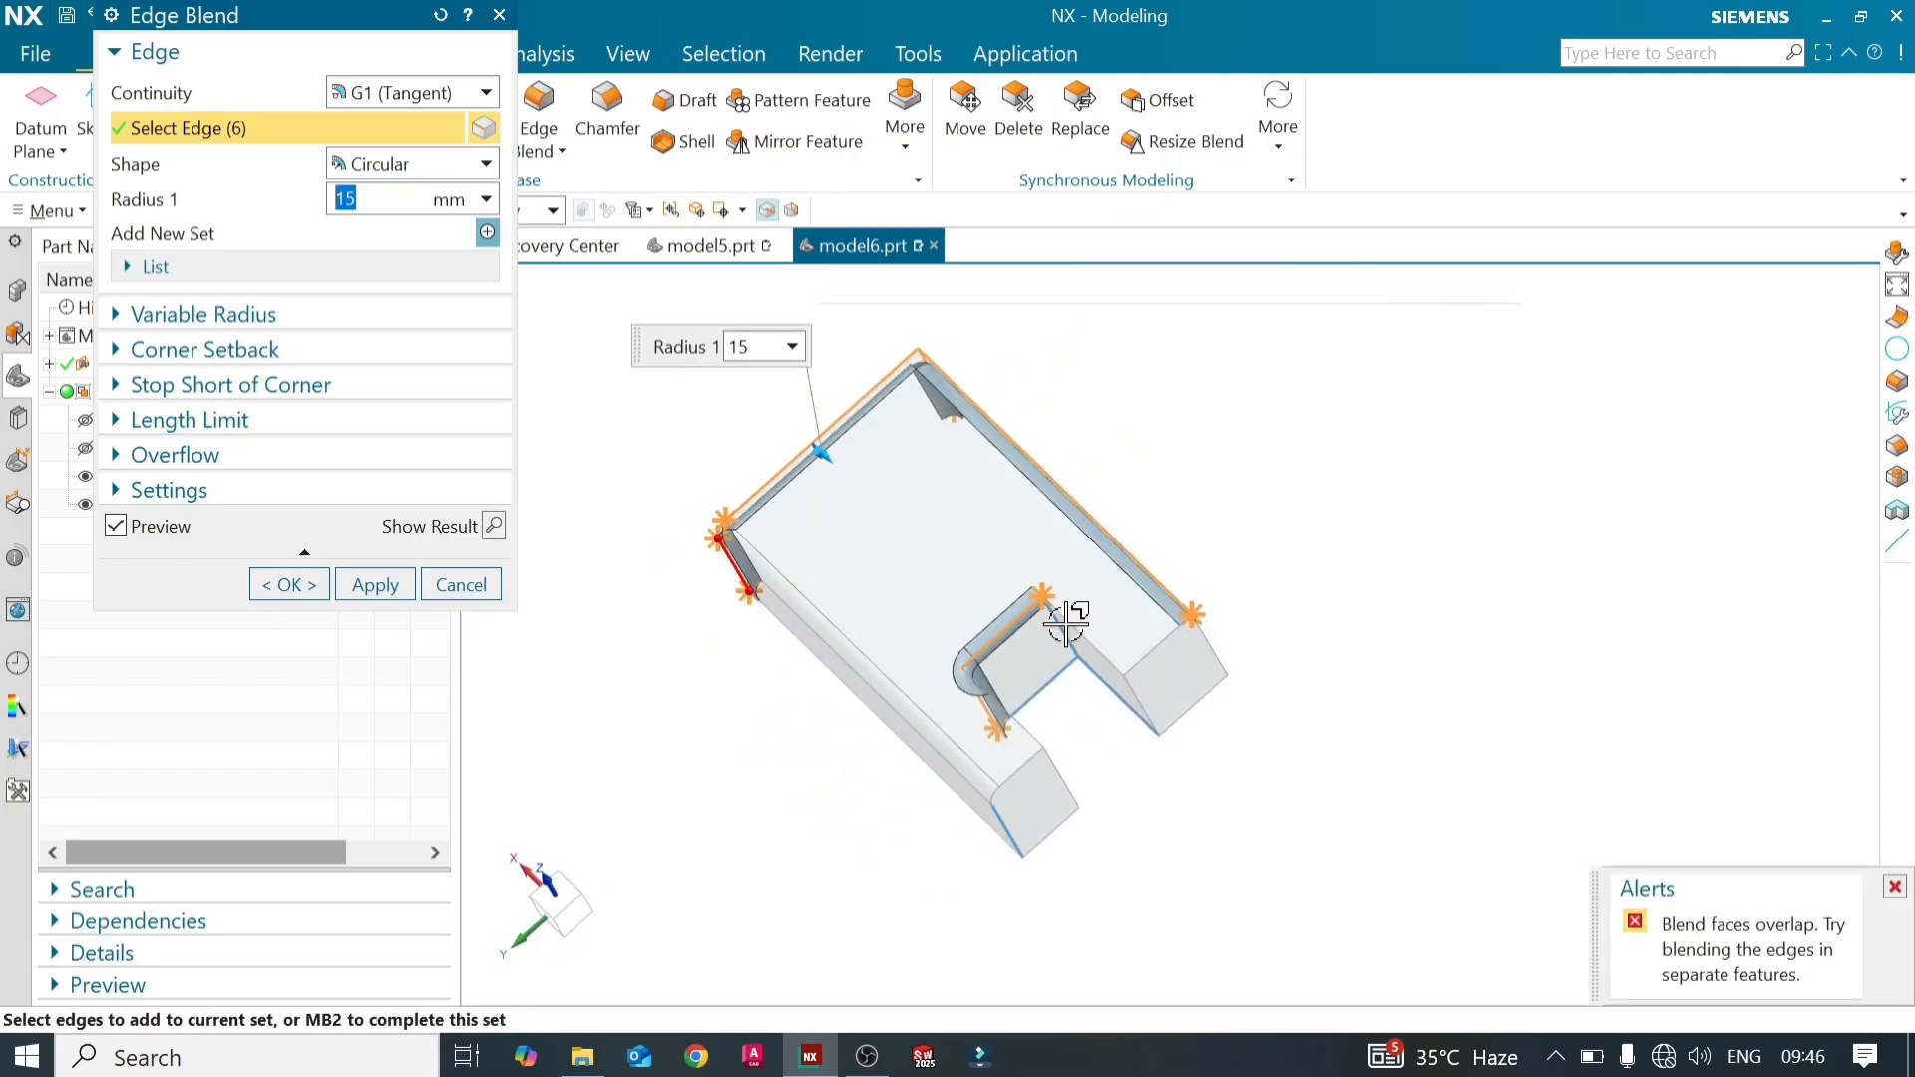
left_click(1062, 614)
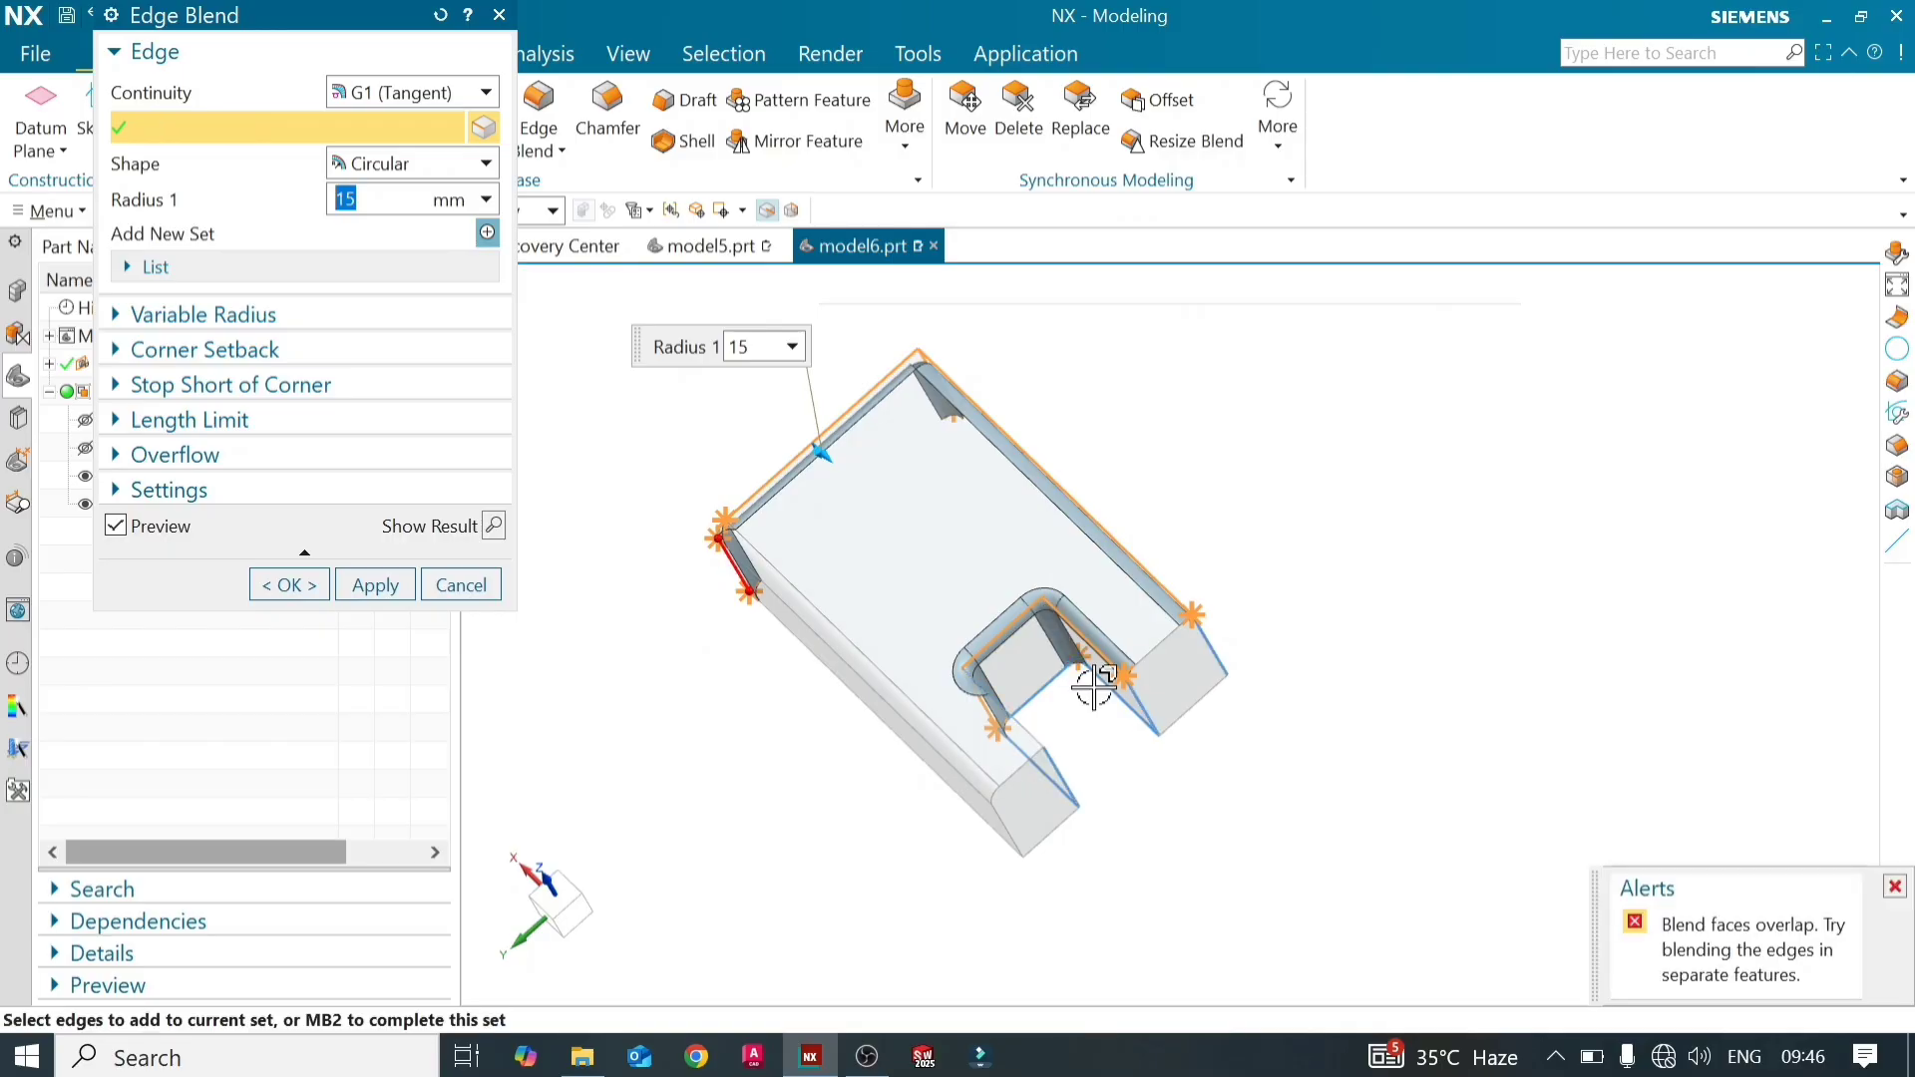
left_click(1087, 676)
middle_click_drag(898, 650, 1142, 611)
left_click(960, 668)
Add the remaining vertical edges at the open ends of the front and rear arms to the blend set
left_click(1090, 684)
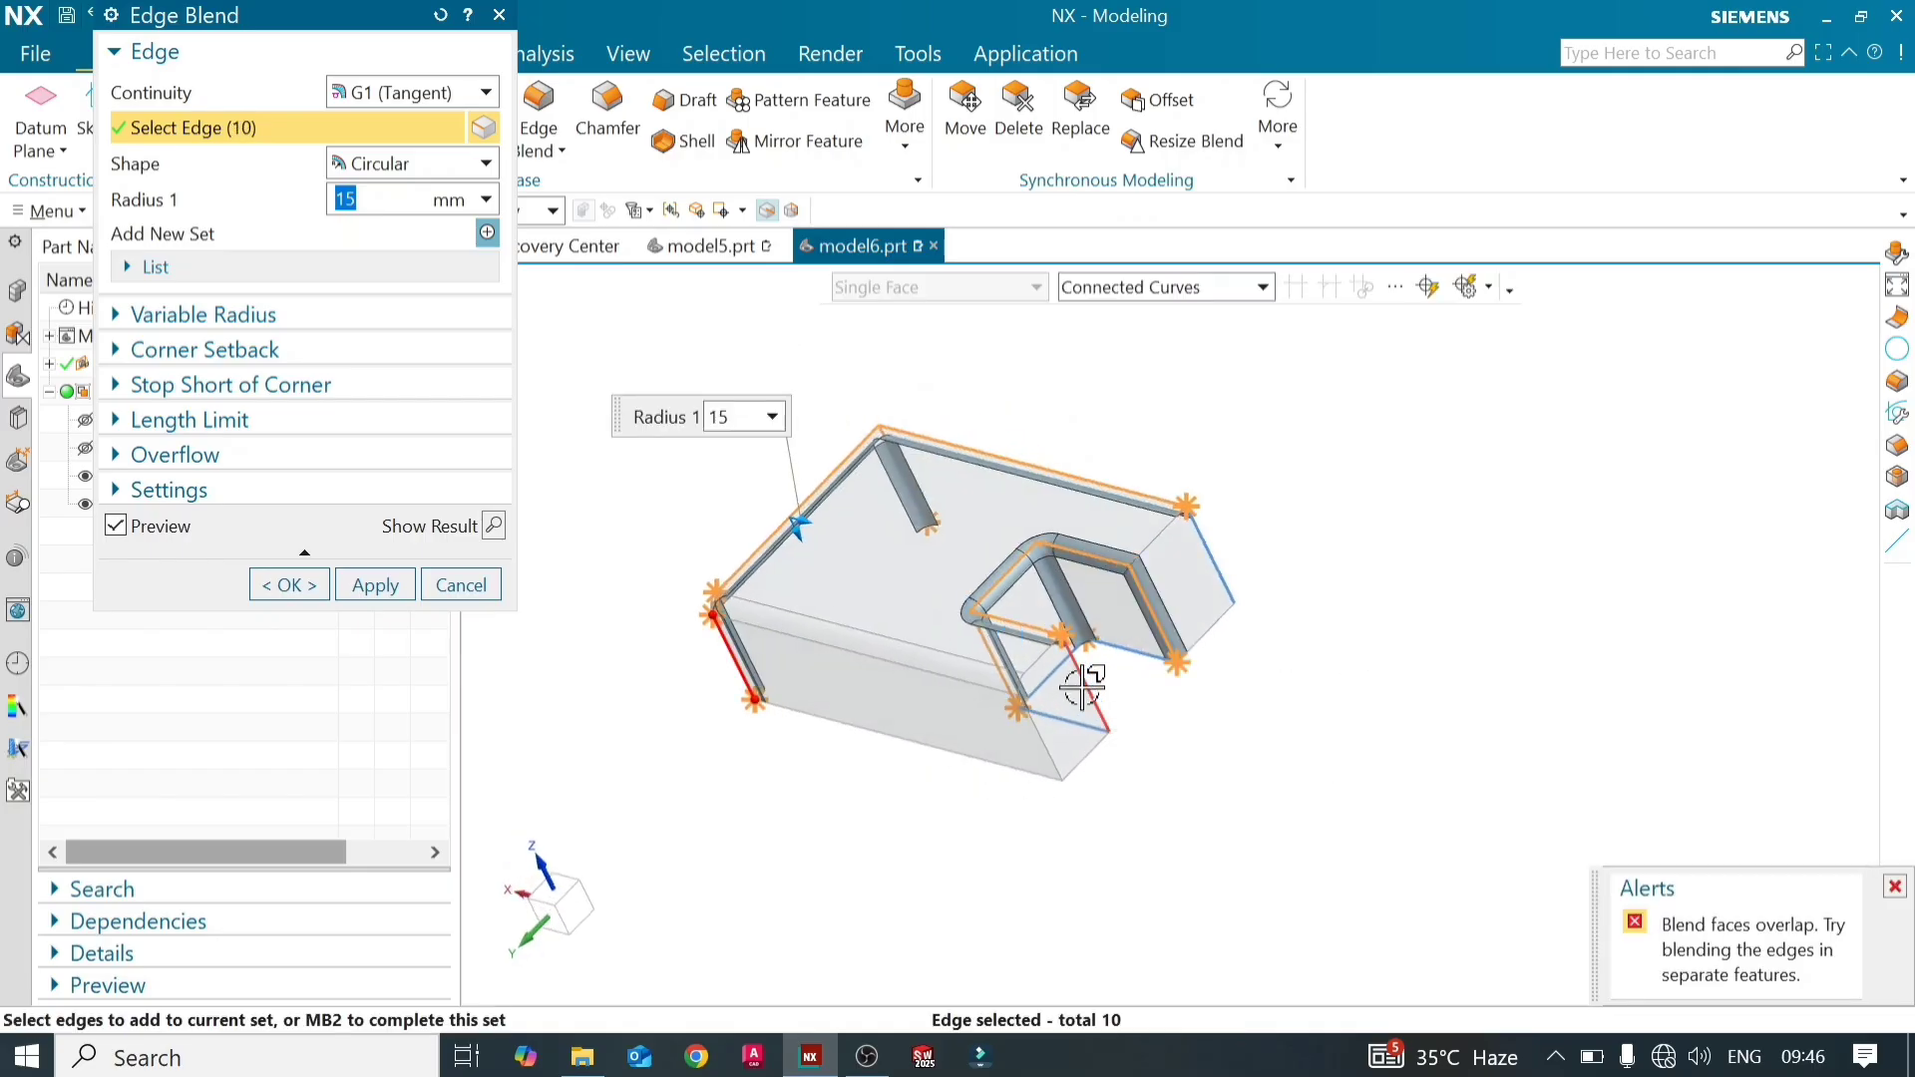
left_click(1022, 740)
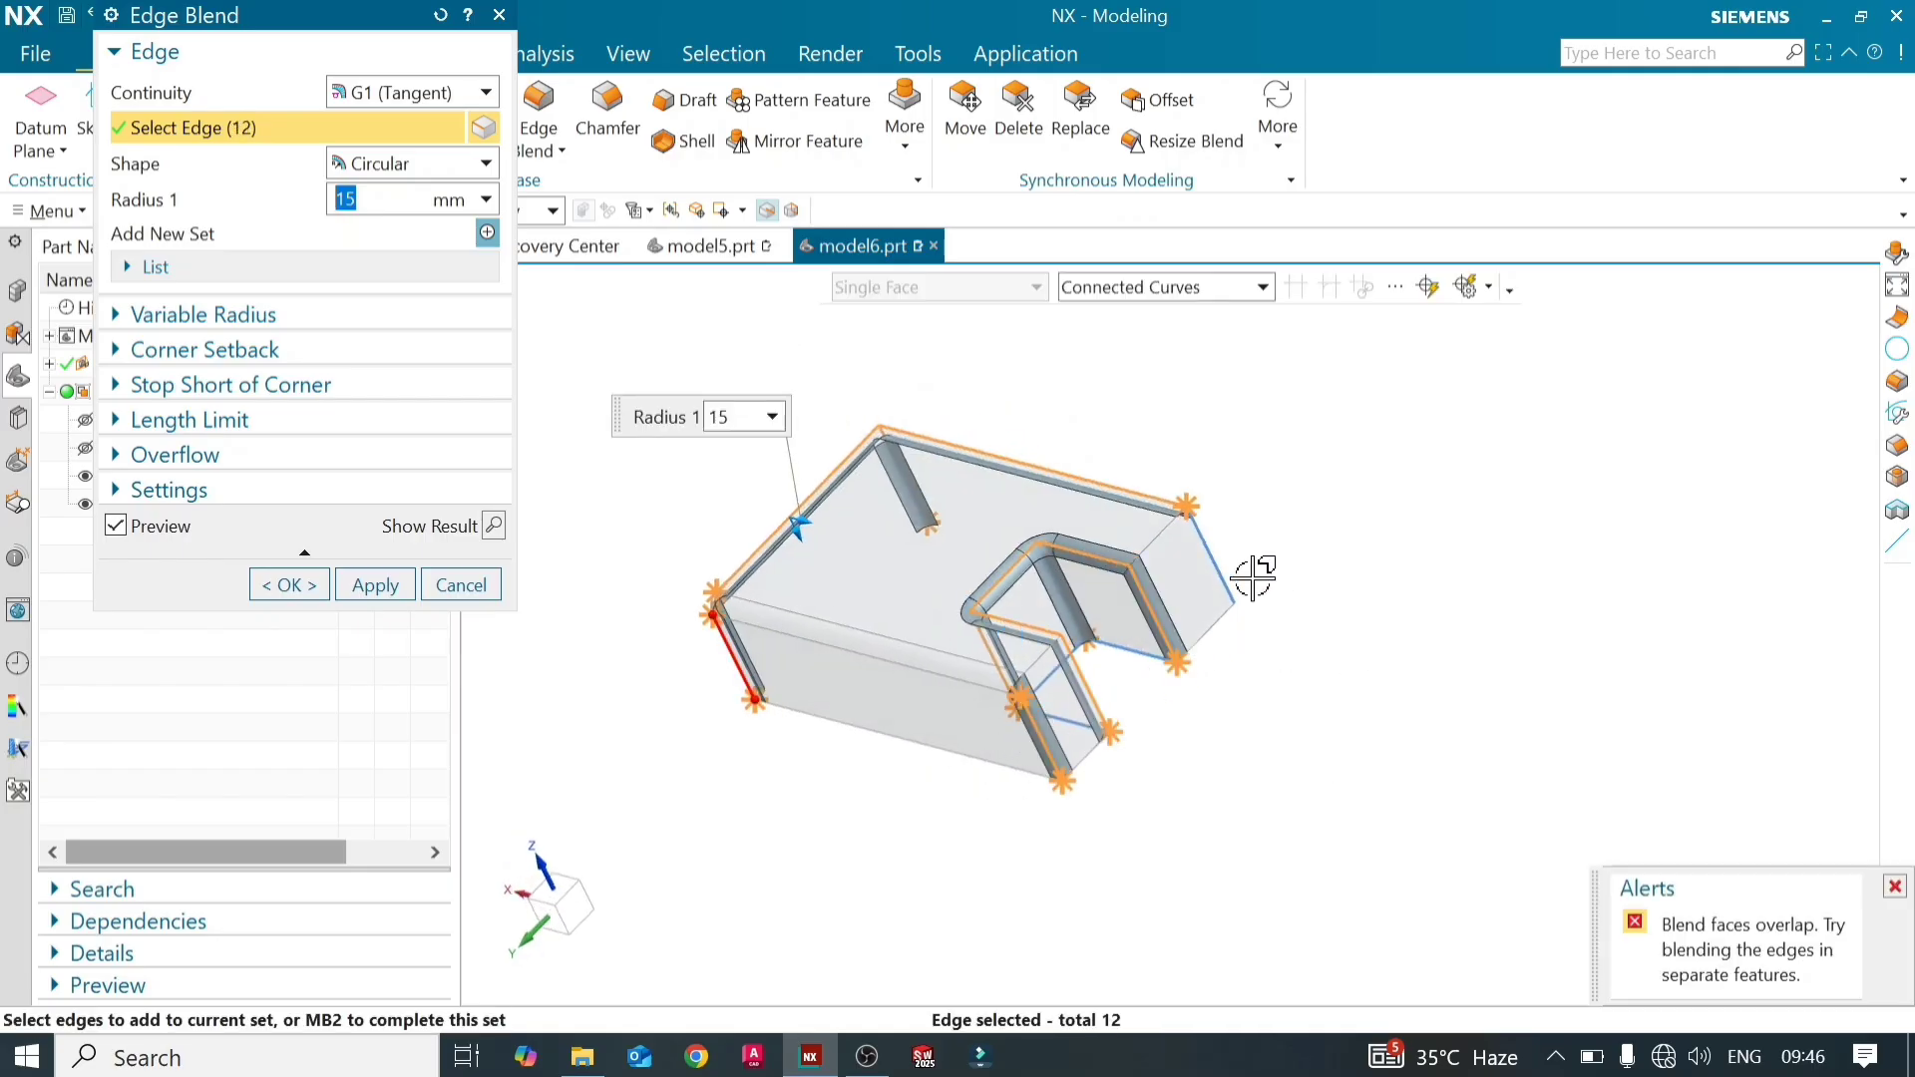
left_click(1218, 556)
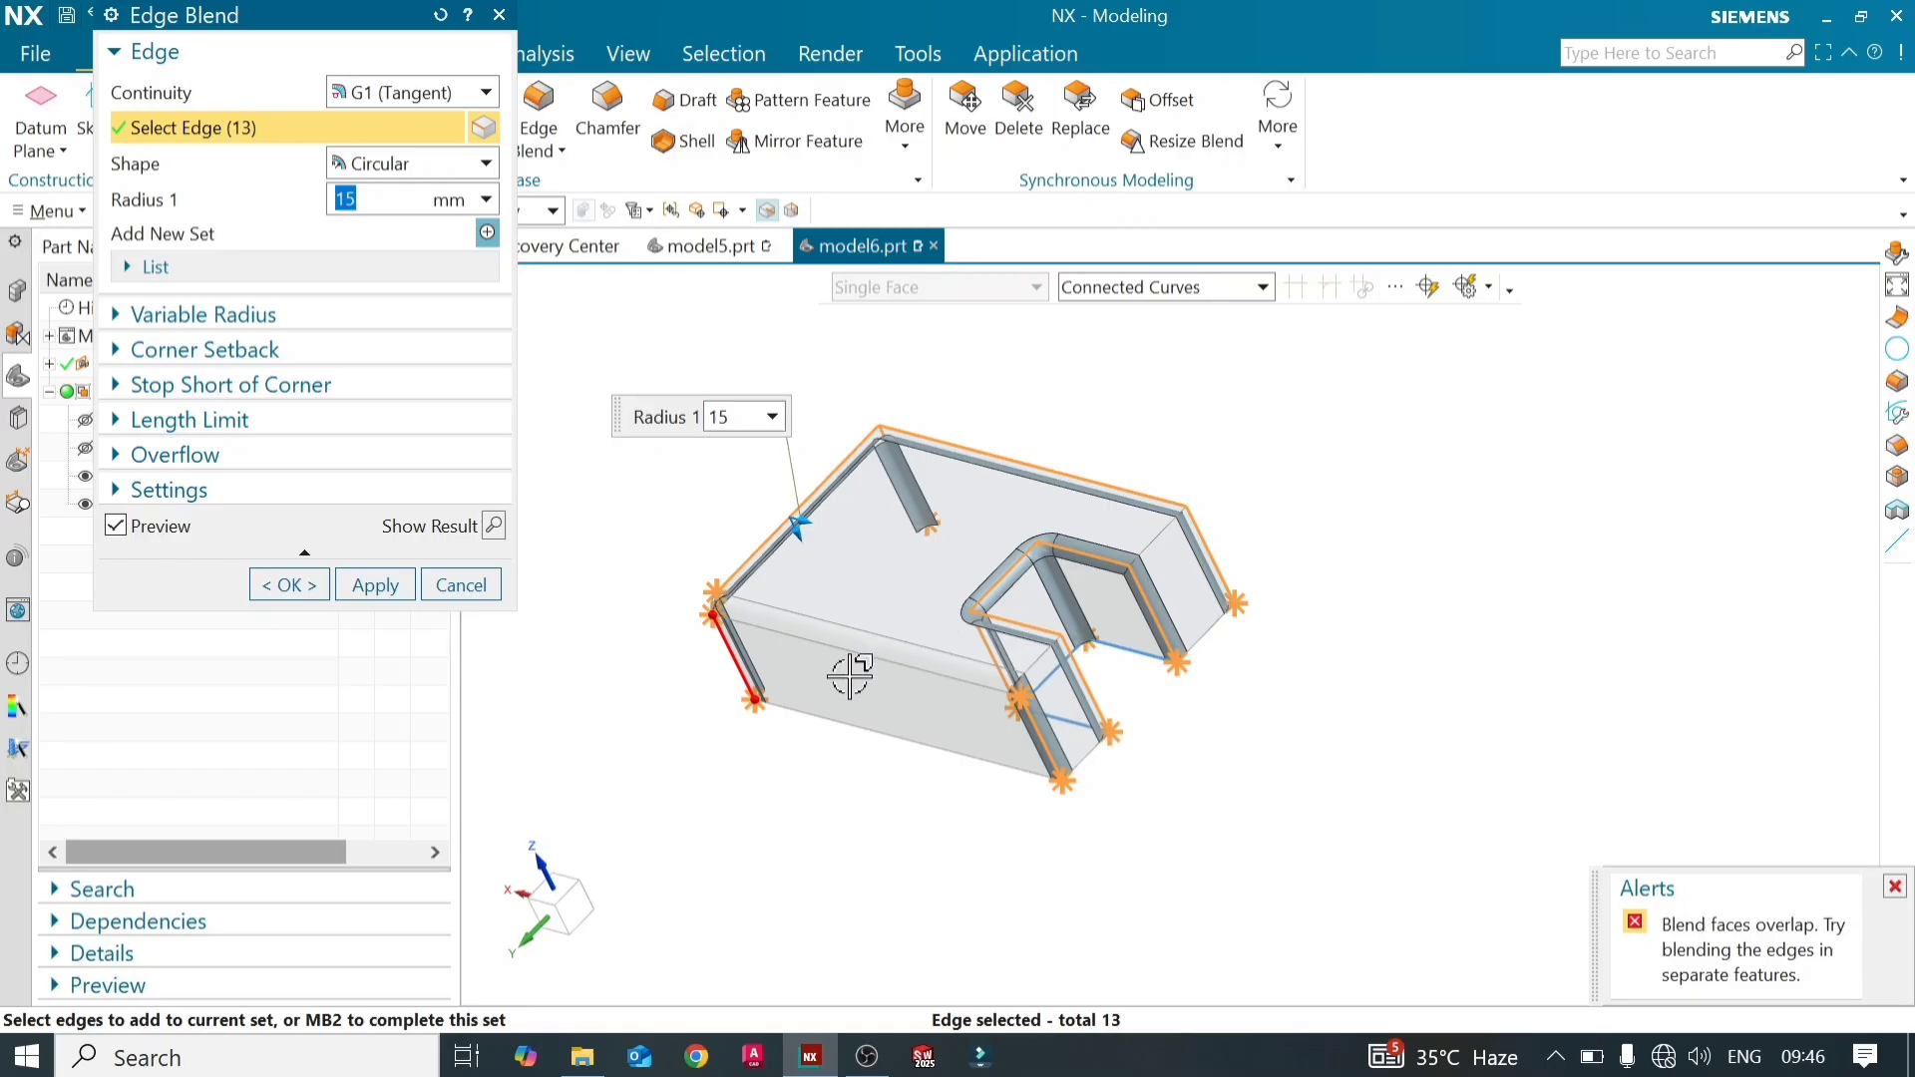
Try to apply the 15 mm edge blend to all selected edges, and dismiss the resulting messages
middle_click_drag(853, 663, 1117, 598)
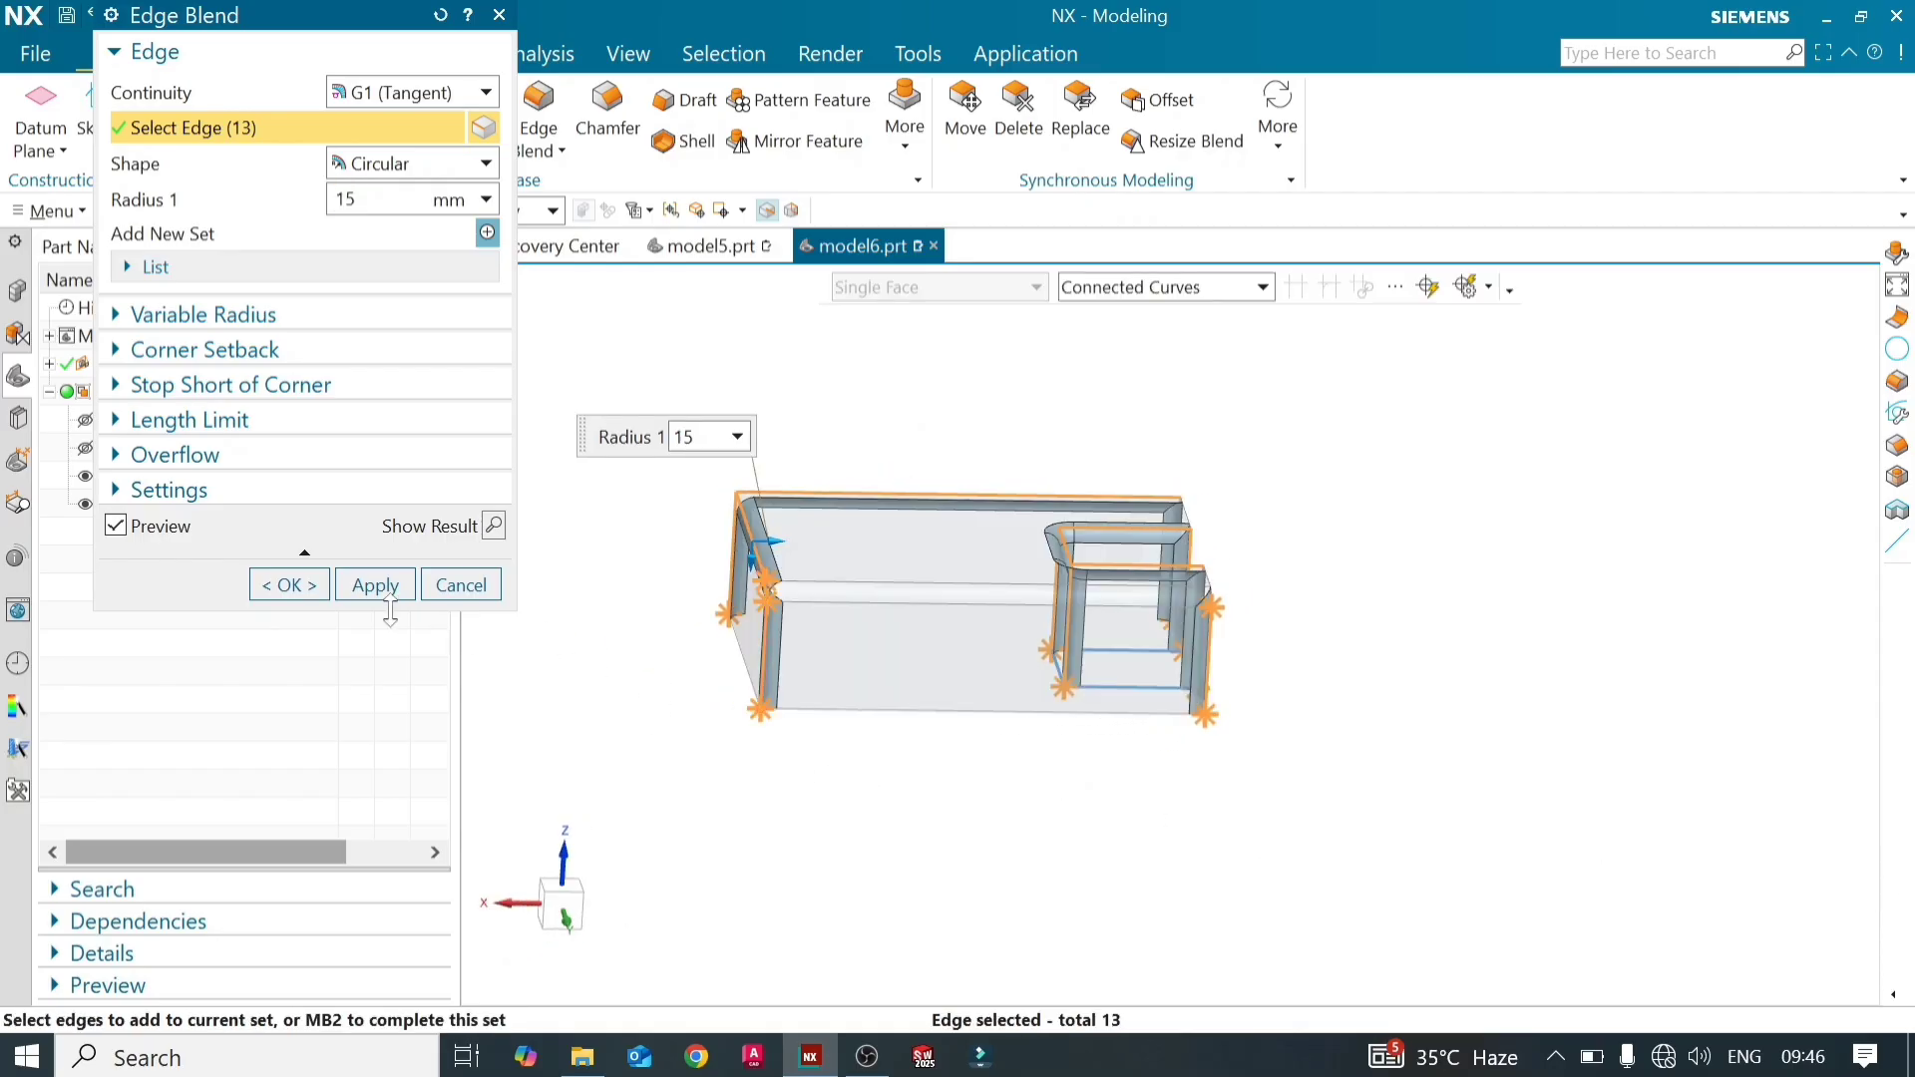
middle_click_drag(386, 612, 542, 636)
left_click(375, 585)
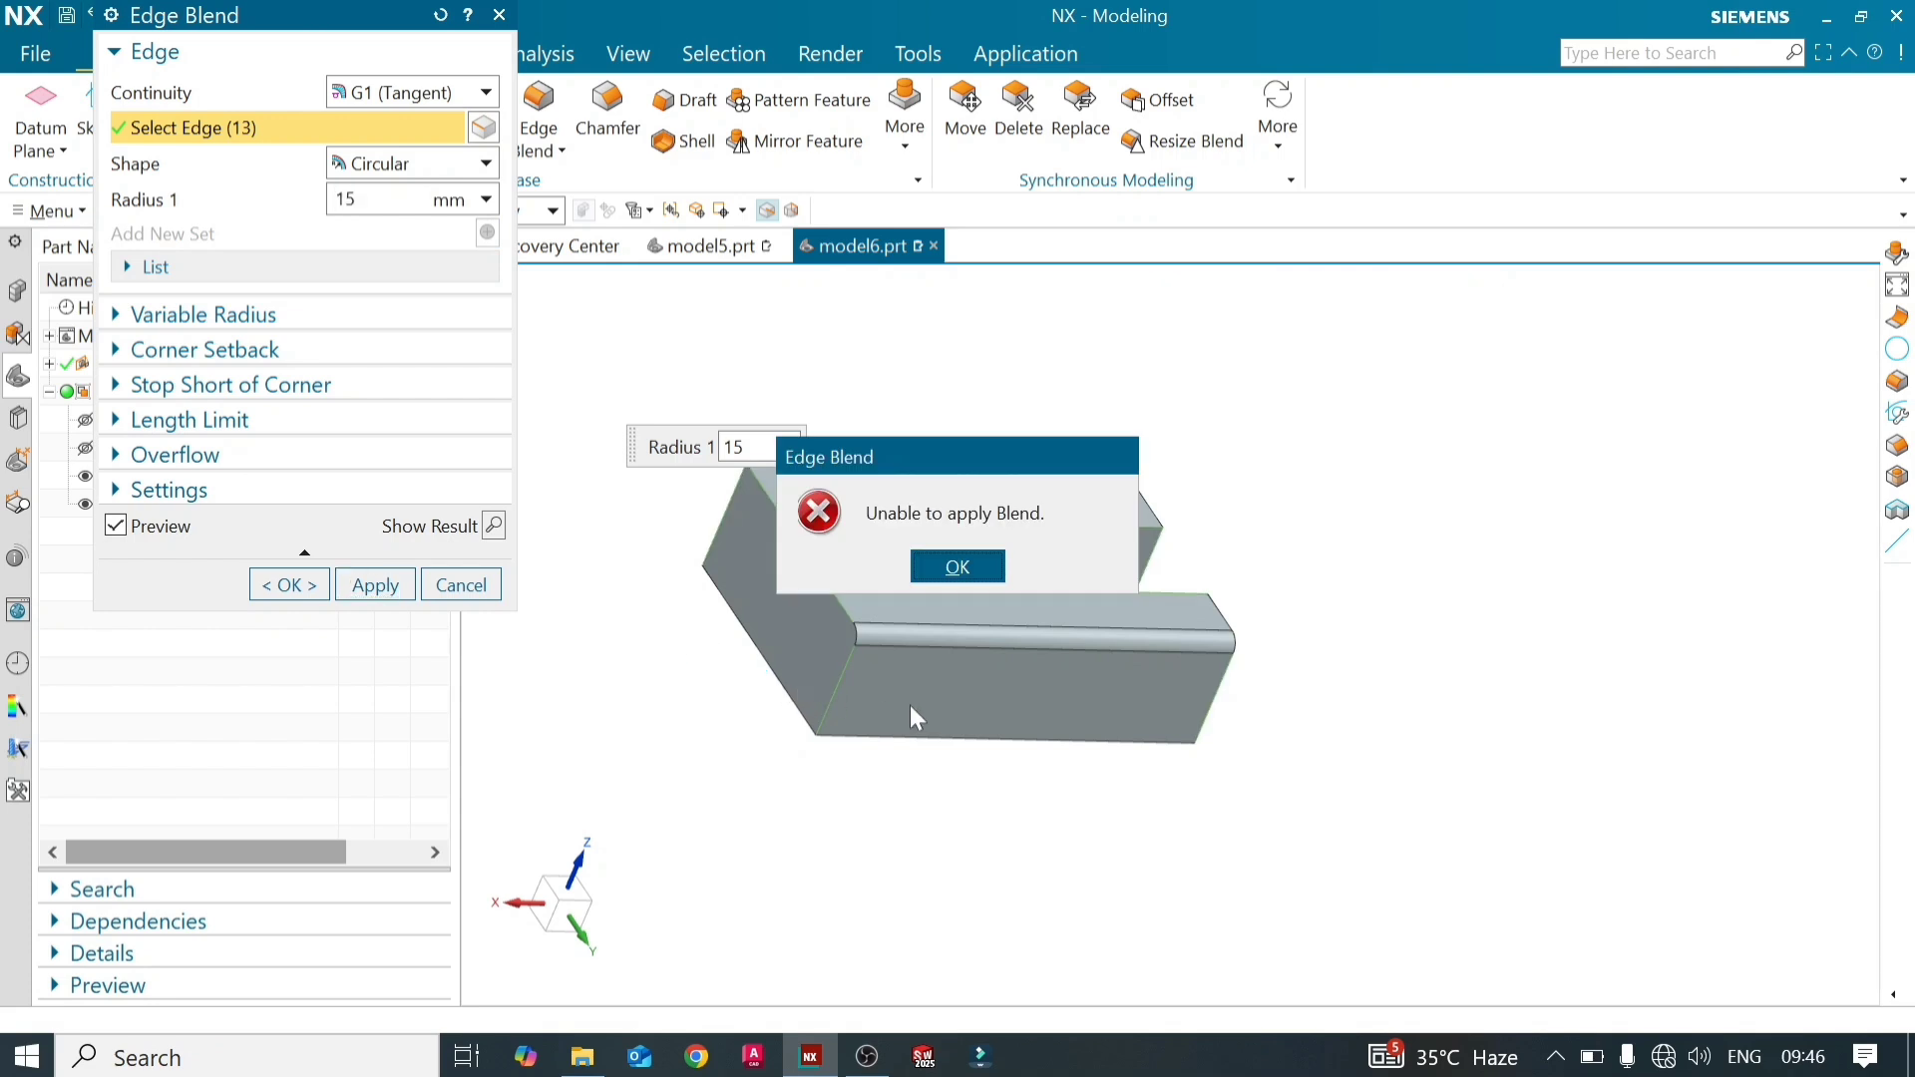
left_click(960, 578)
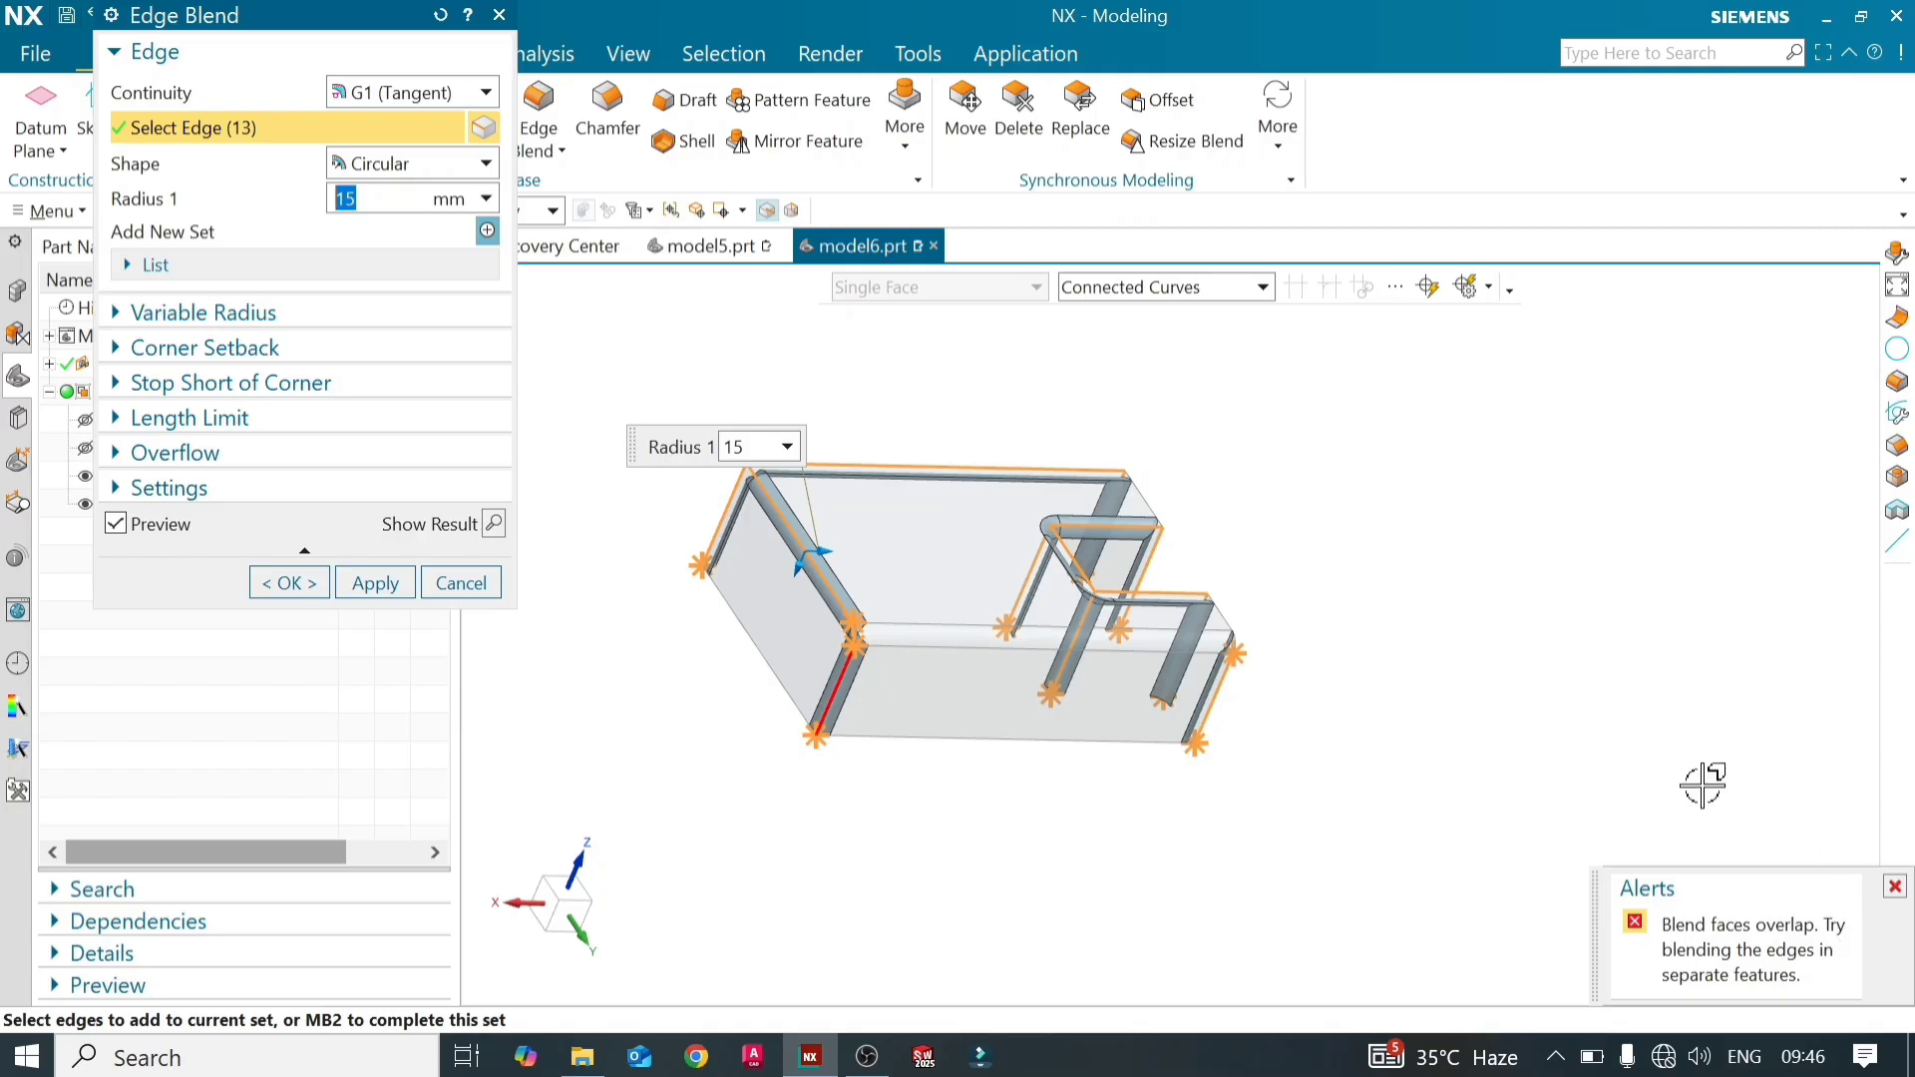
left_click(1896, 886)
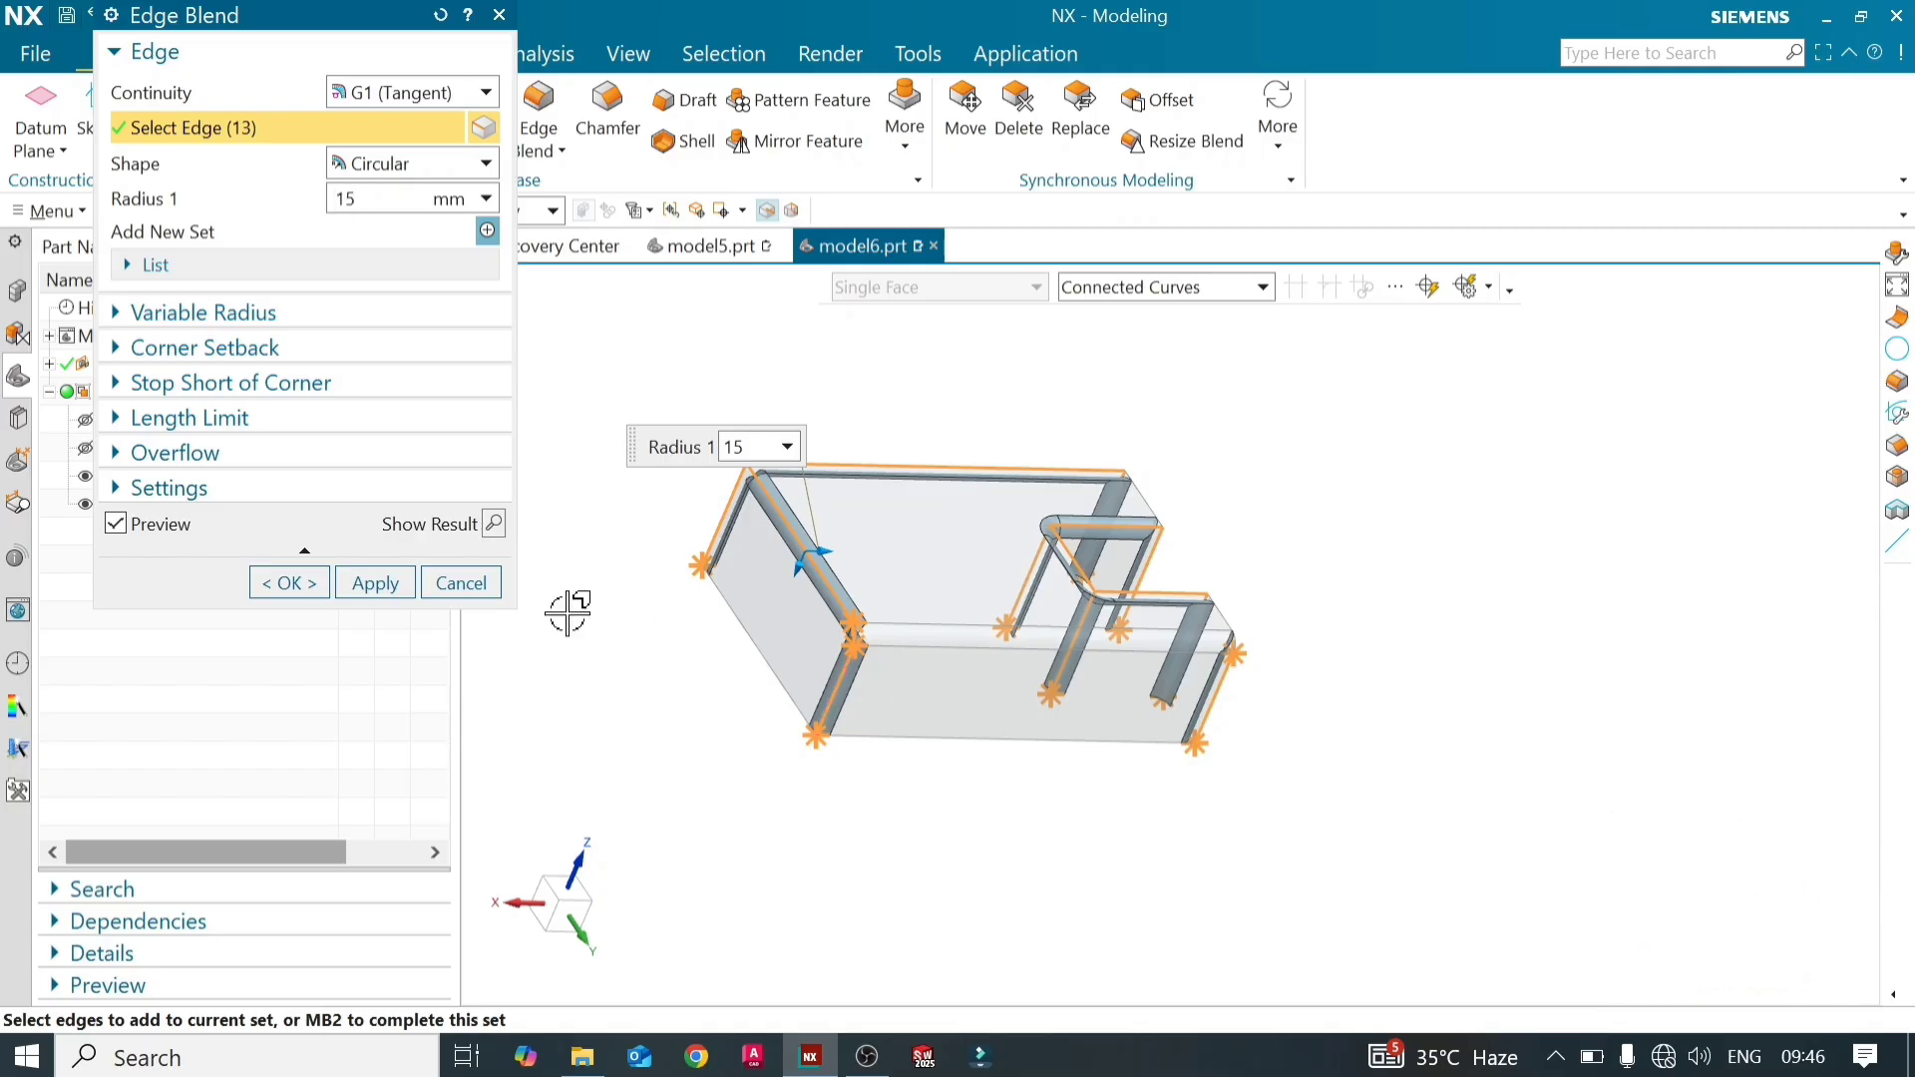
Set the blend's overlap preference to Trim Blends and apply the 15 mm blend to the selected edges
left_click(146, 459)
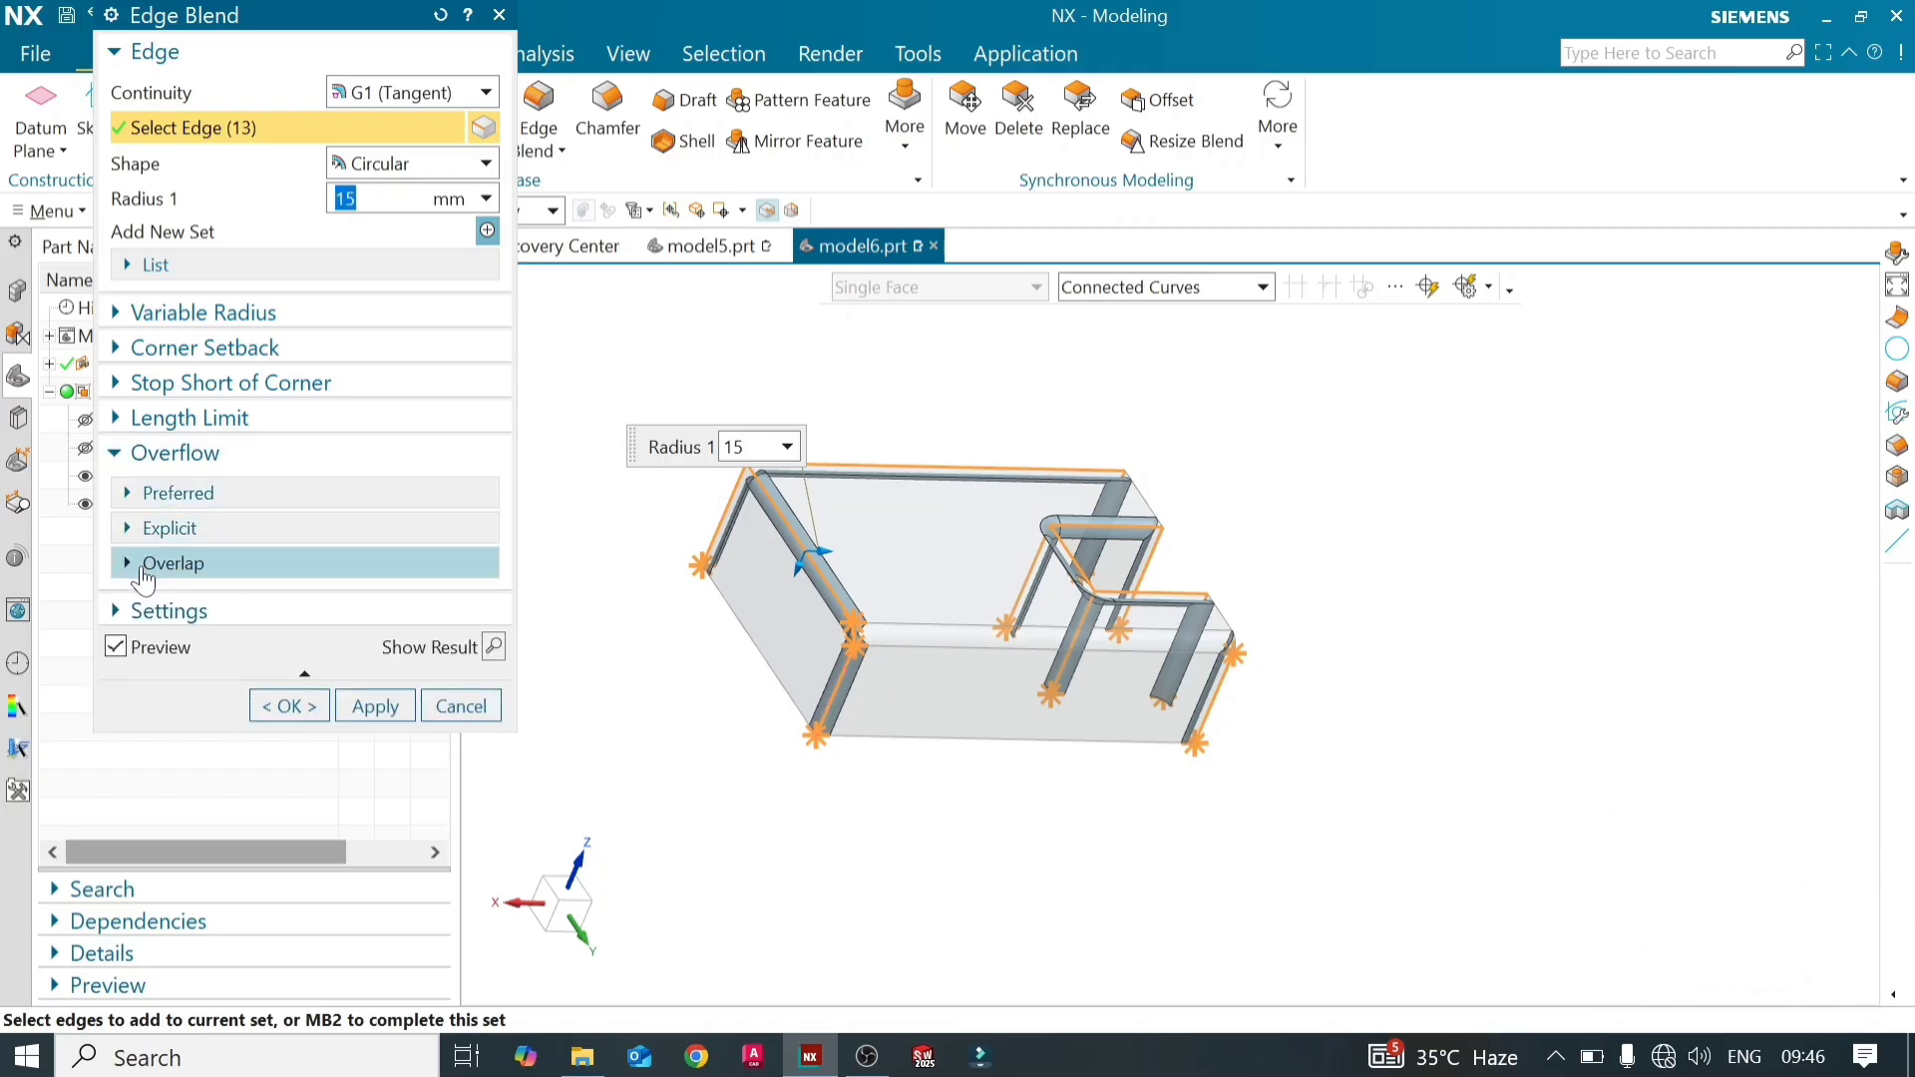
left_click(141, 562)
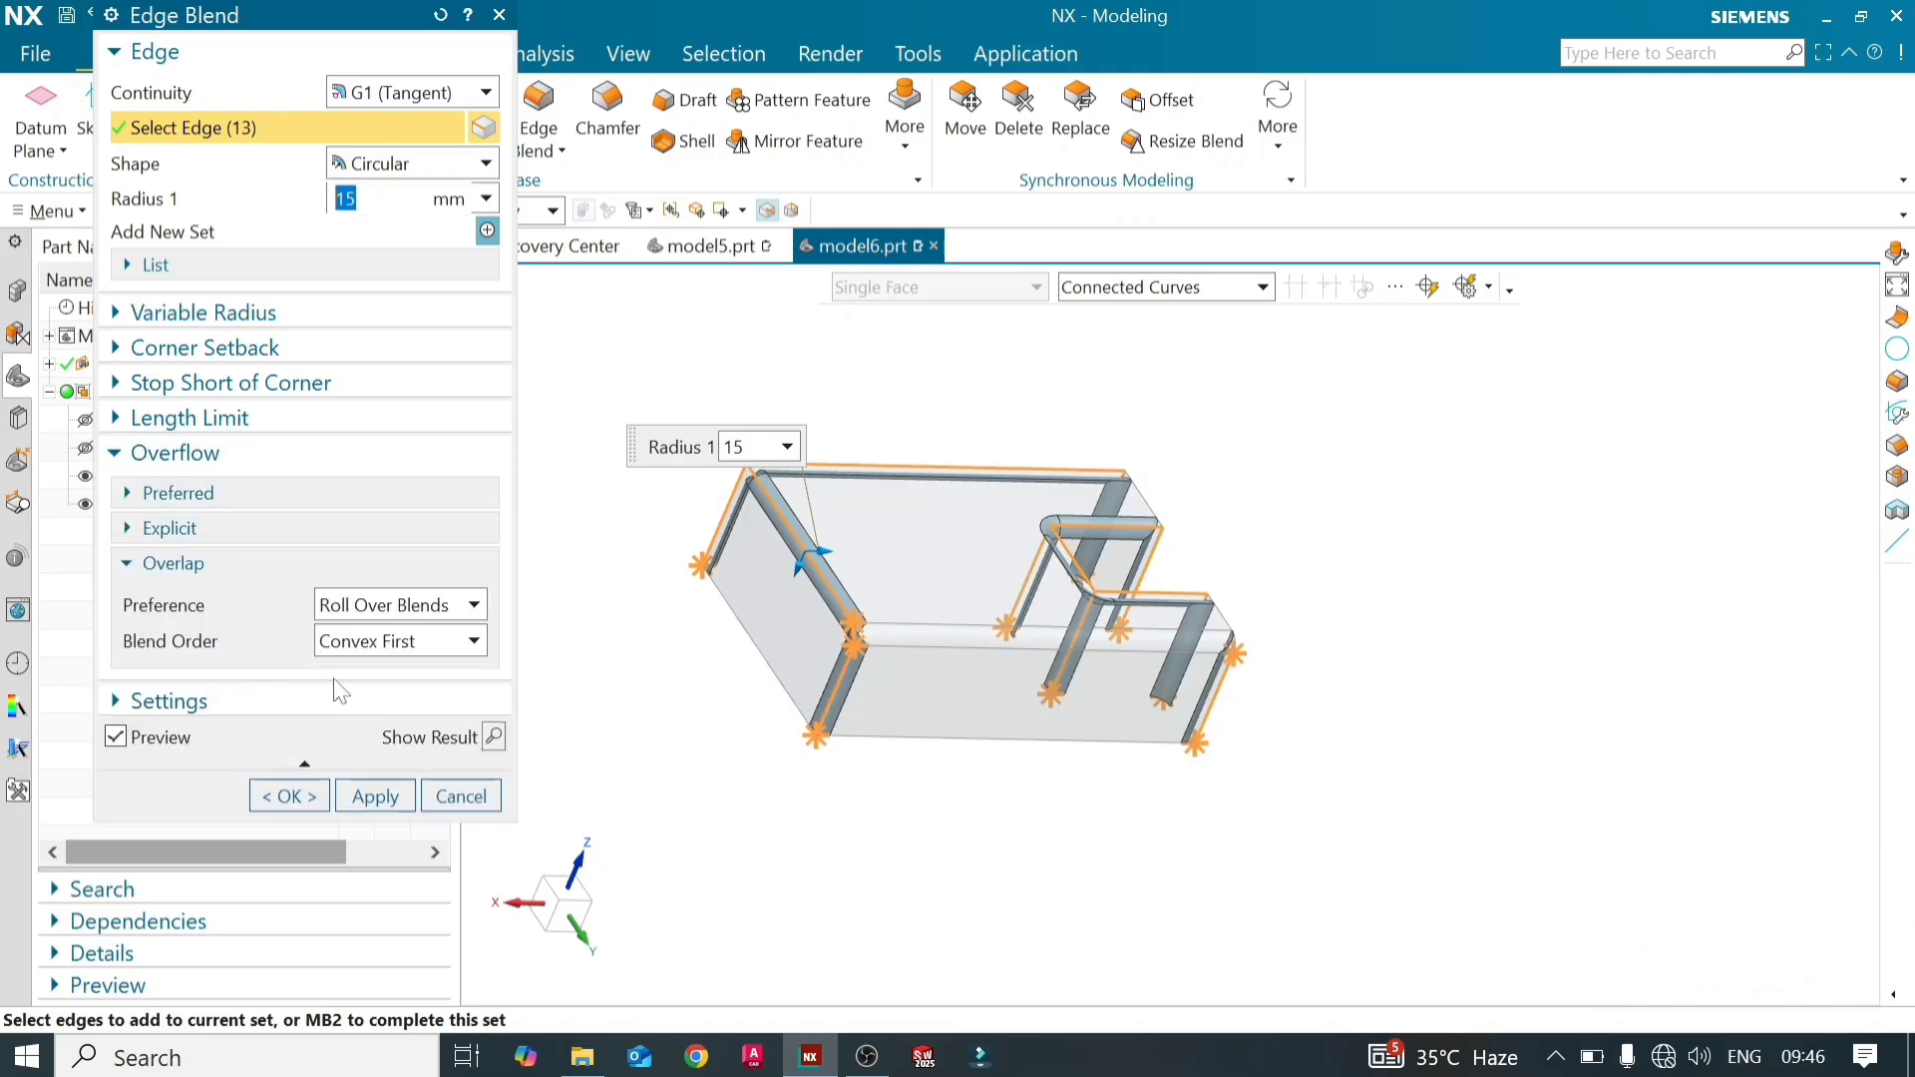
left_click(471, 605)
left_click(459, 638)
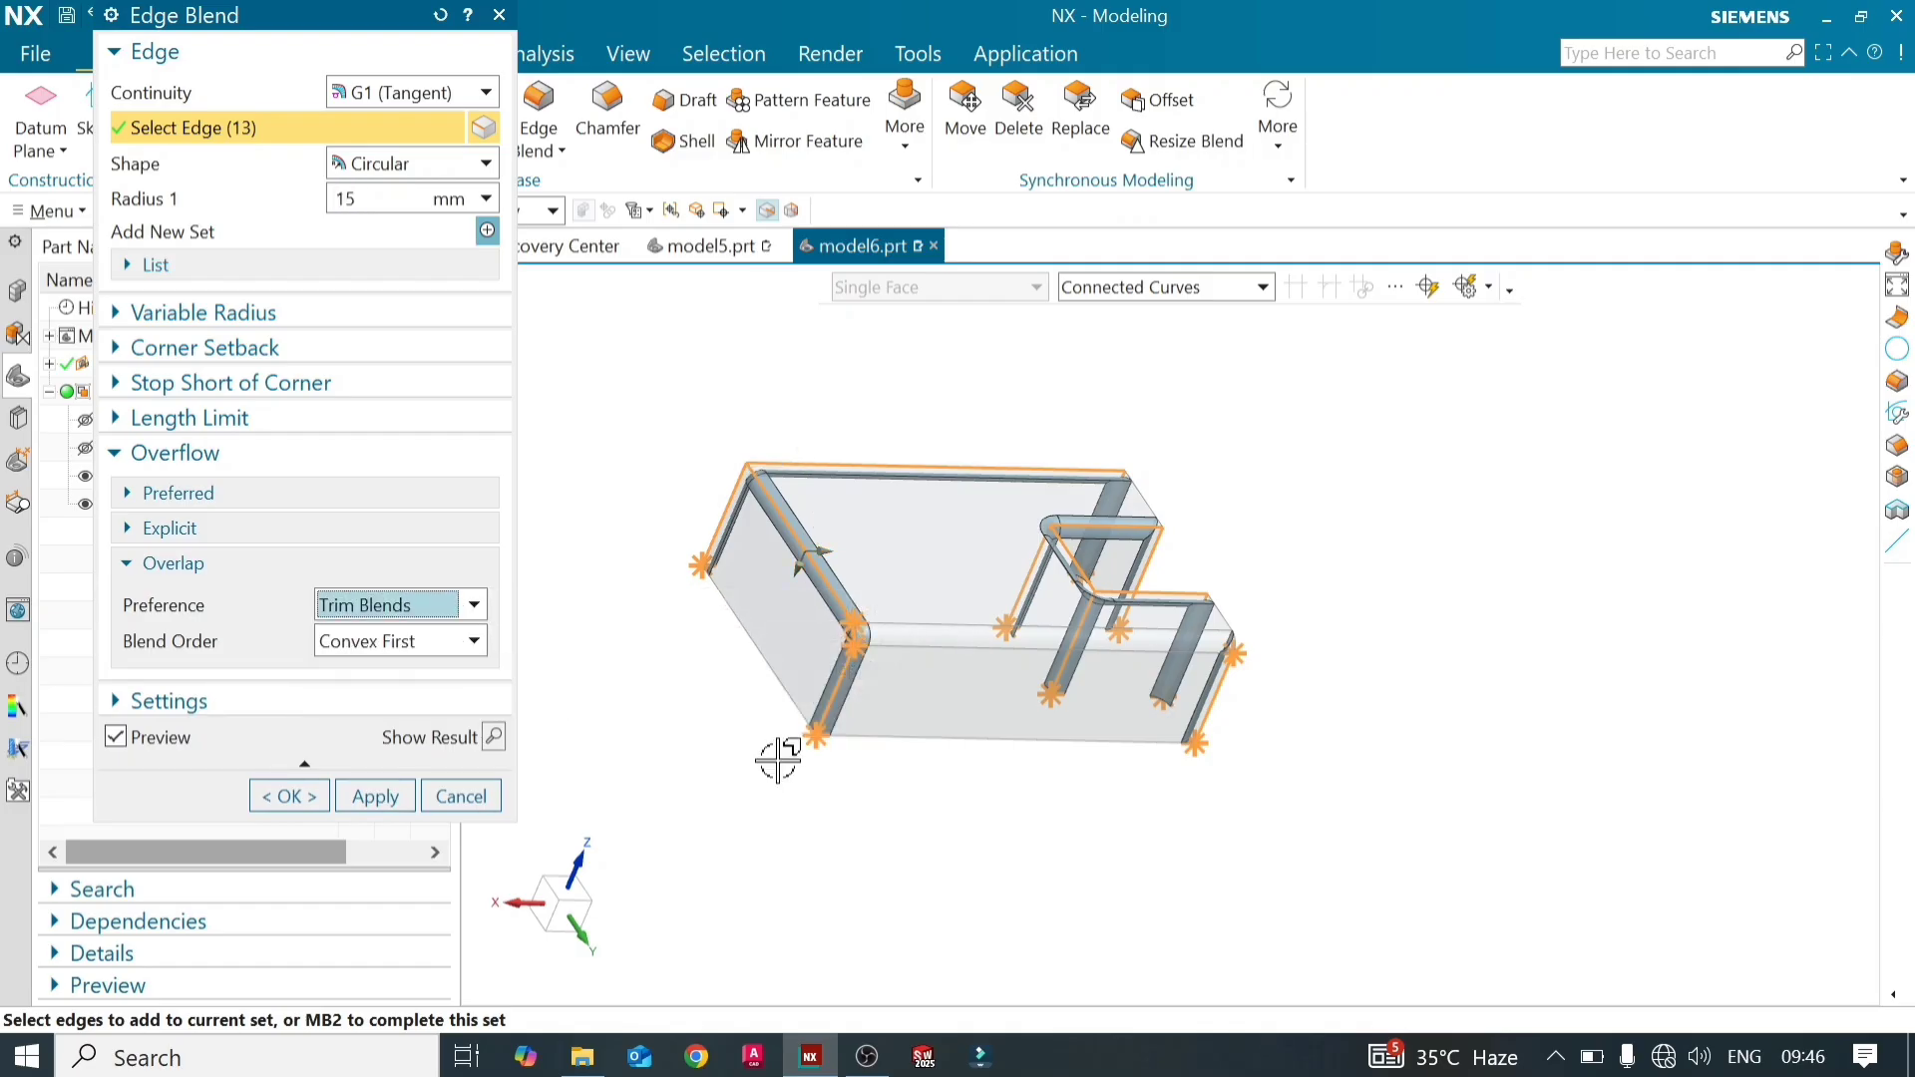
left_click(391, 802)
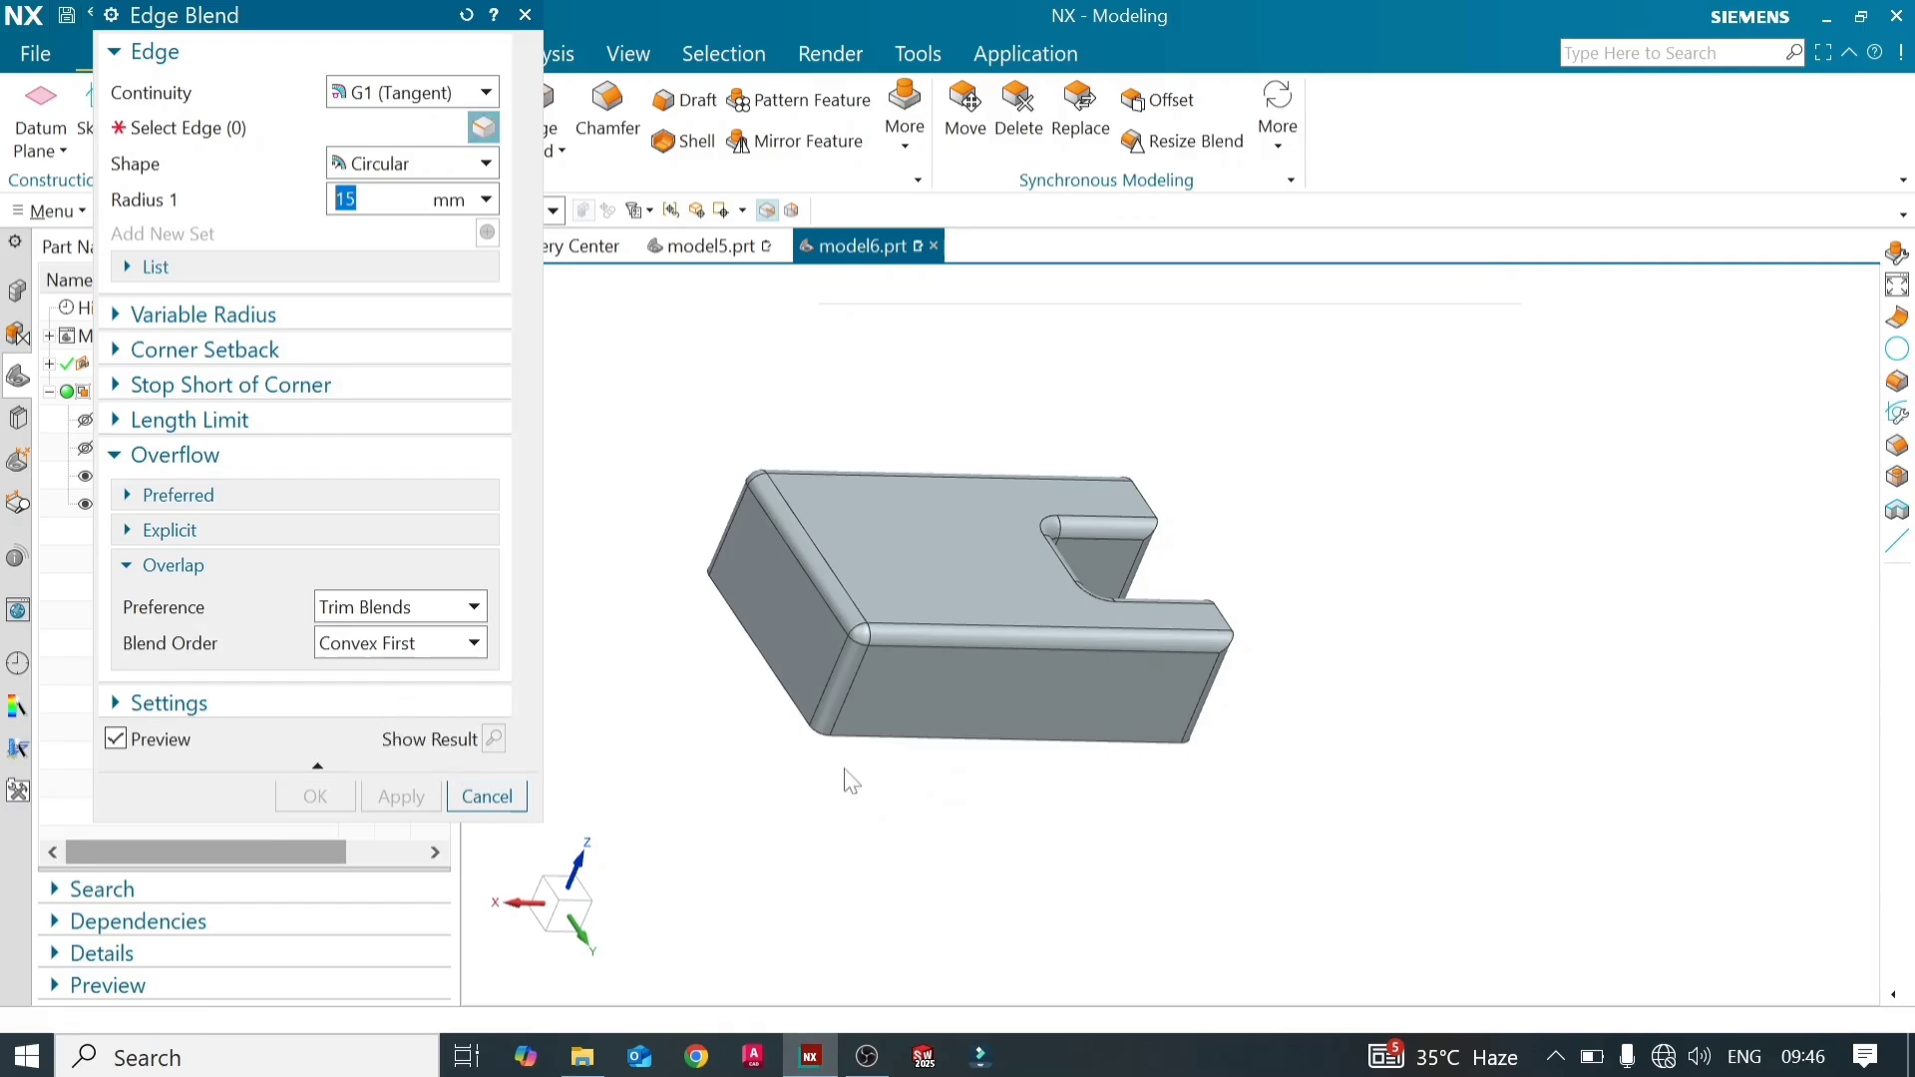
Examine the blended corners, front face and notch from several sides, and collapse the overlap options
mouse_move(1000, 817)
middle_mouse_down()
mouse_move(910, 774)
mouse_move(979, 799)
middle_mouse_up()
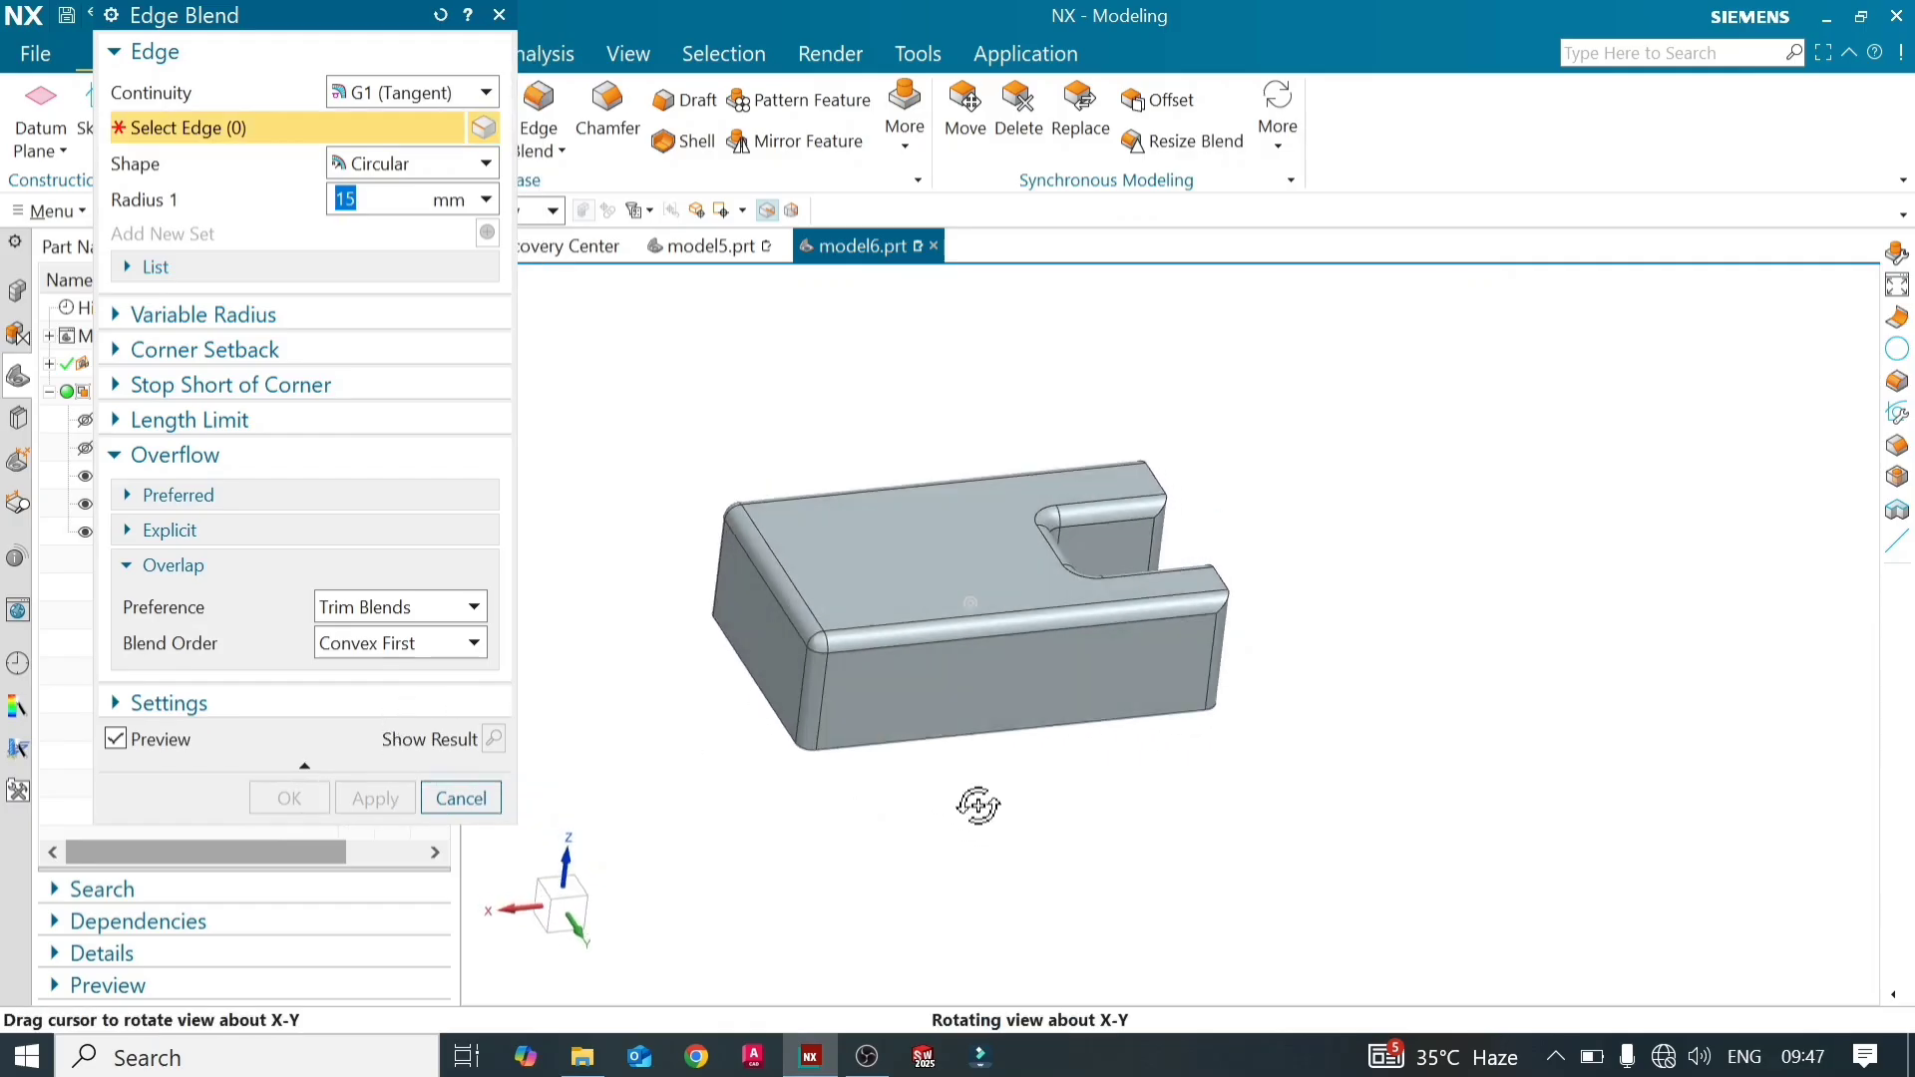
scroll(836, 634, "up", 4)
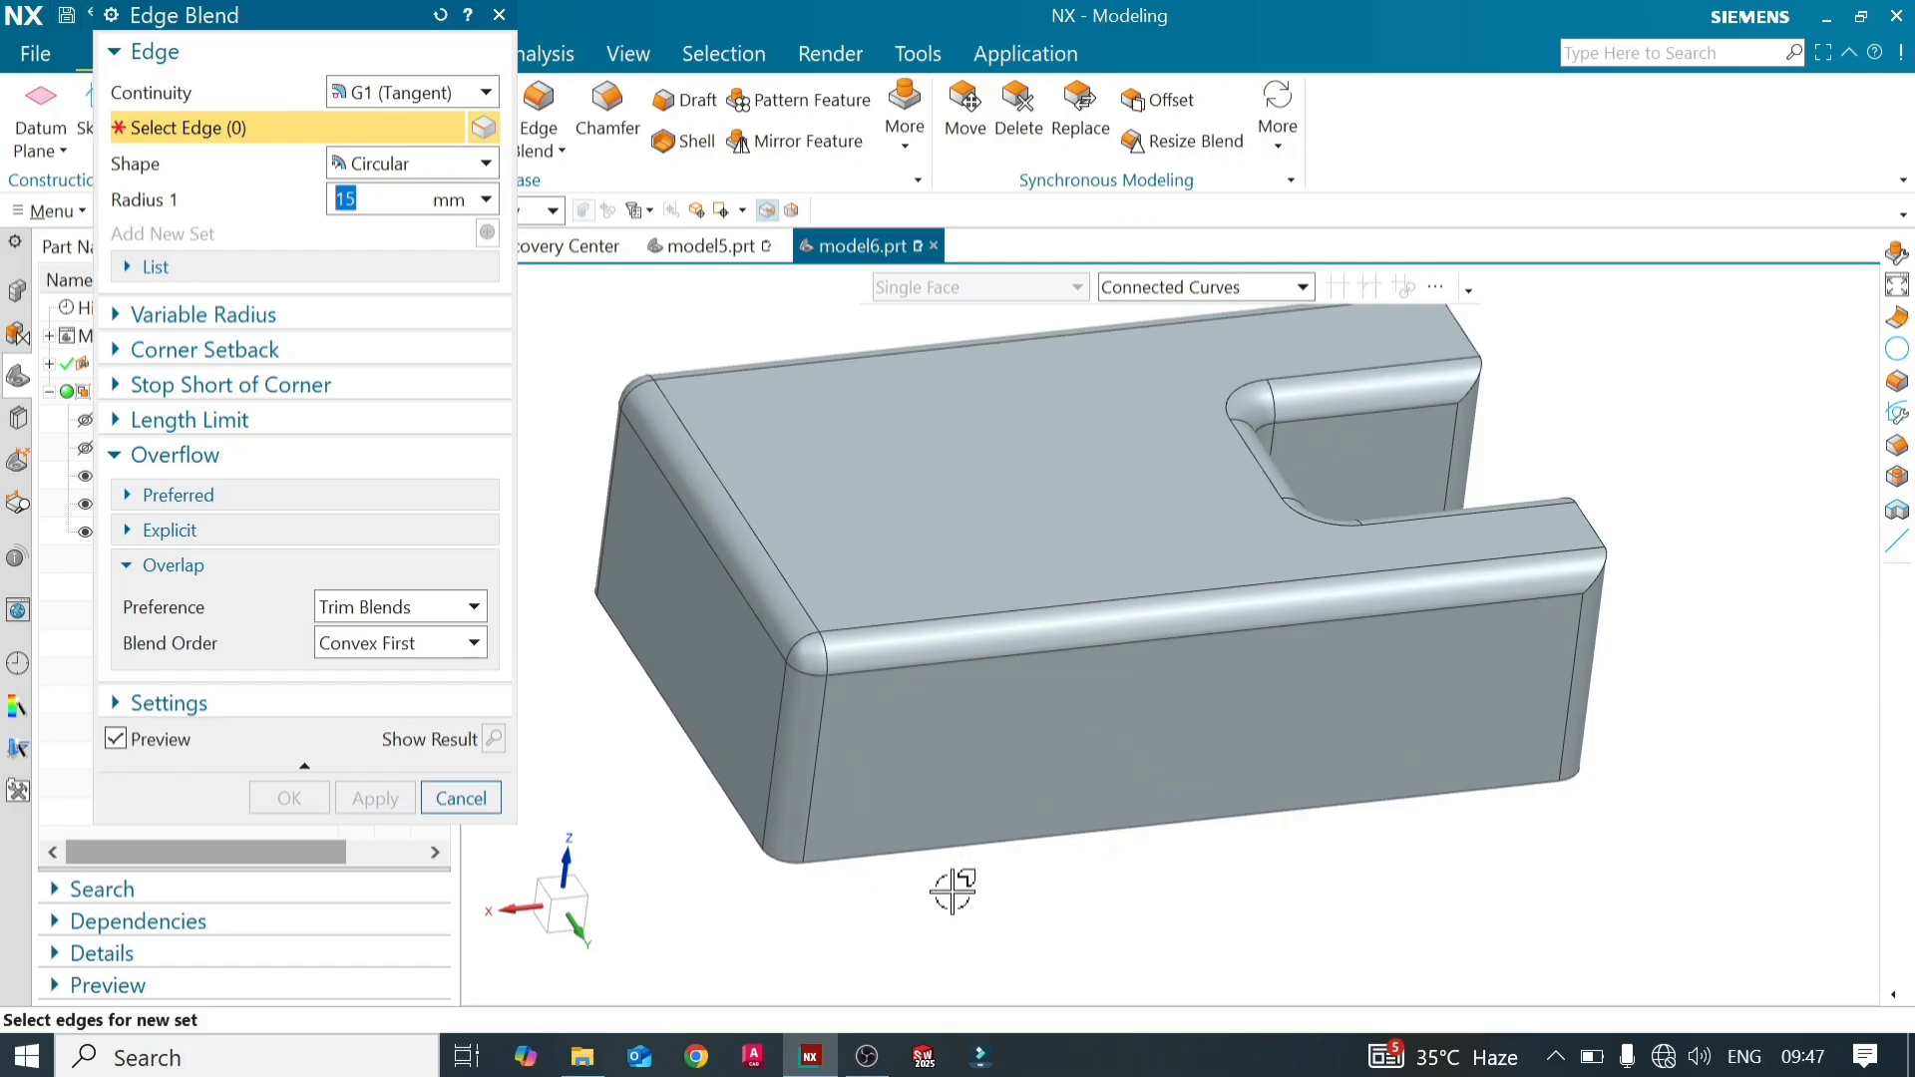
middle_click_drag(958, 889, 574, 818)
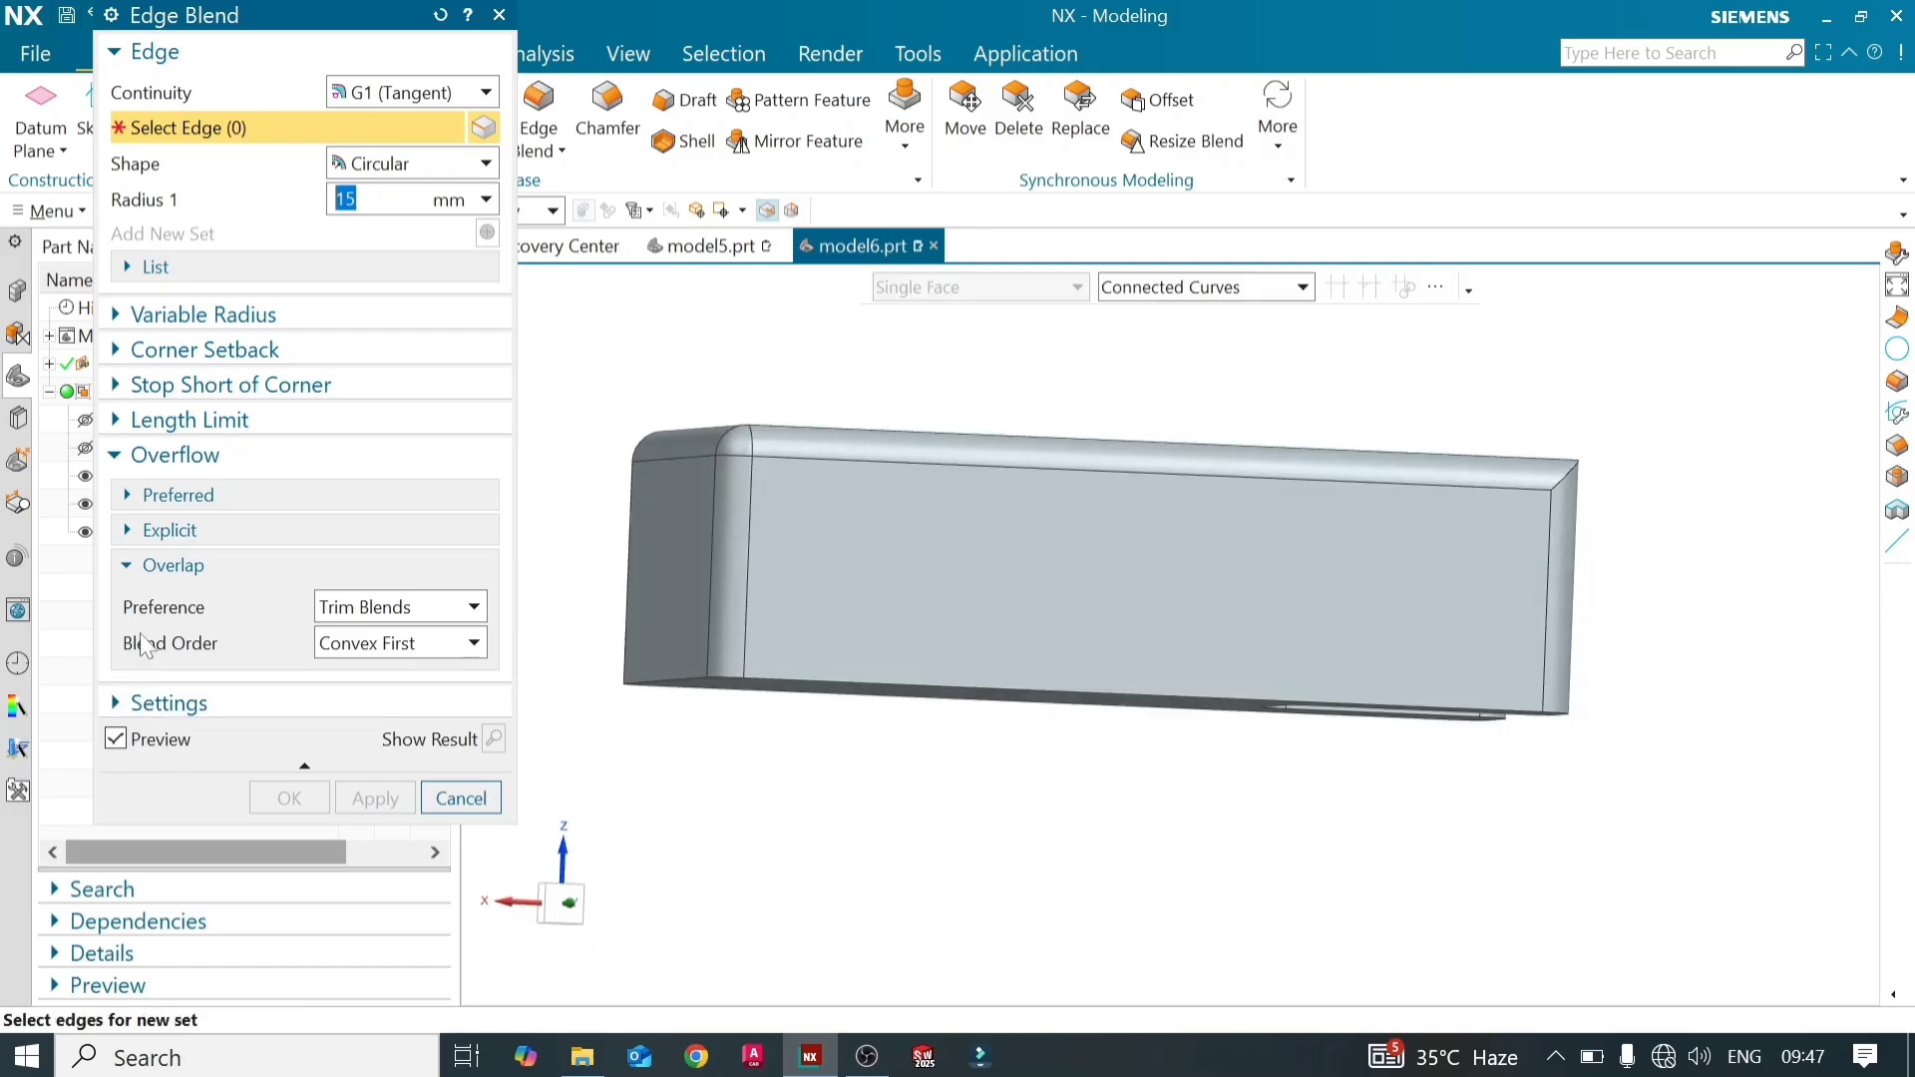
left_click(128, 564)
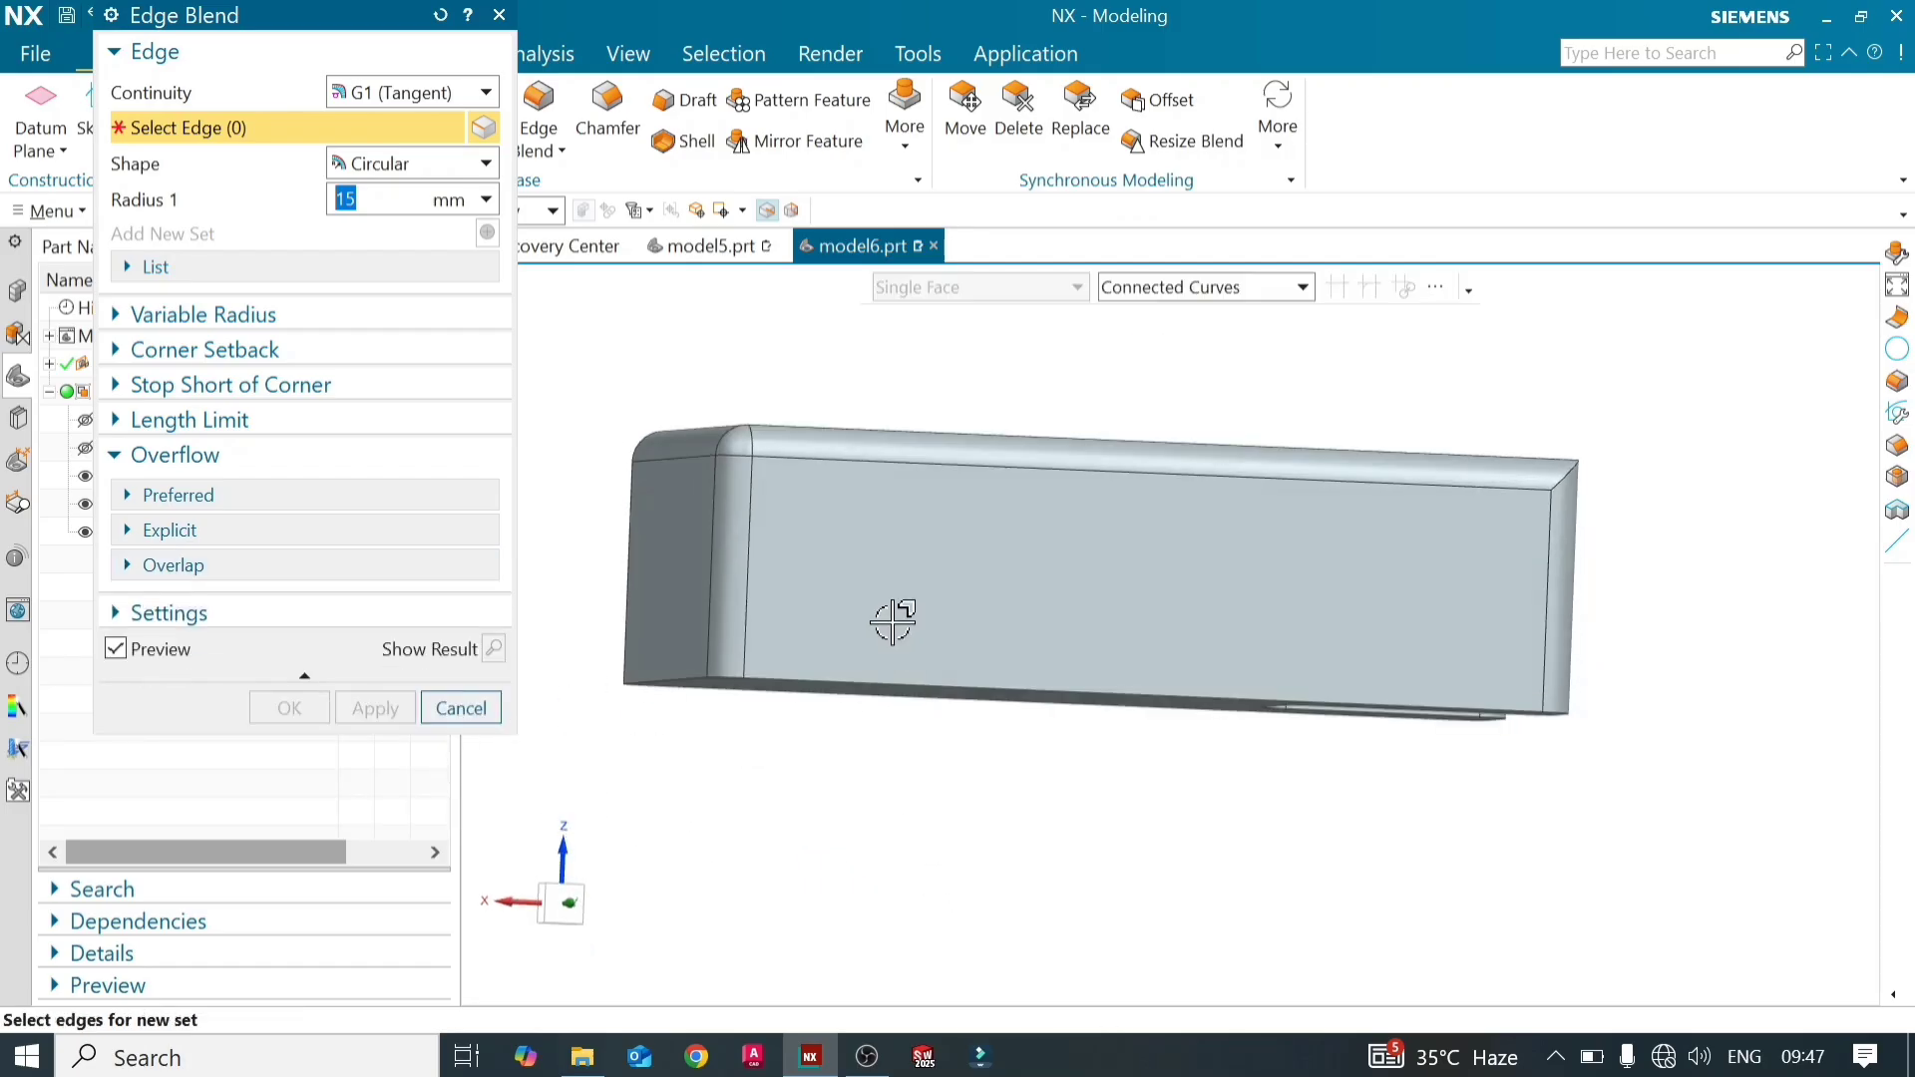
middle_click_drag(886, 610, 786, 973)
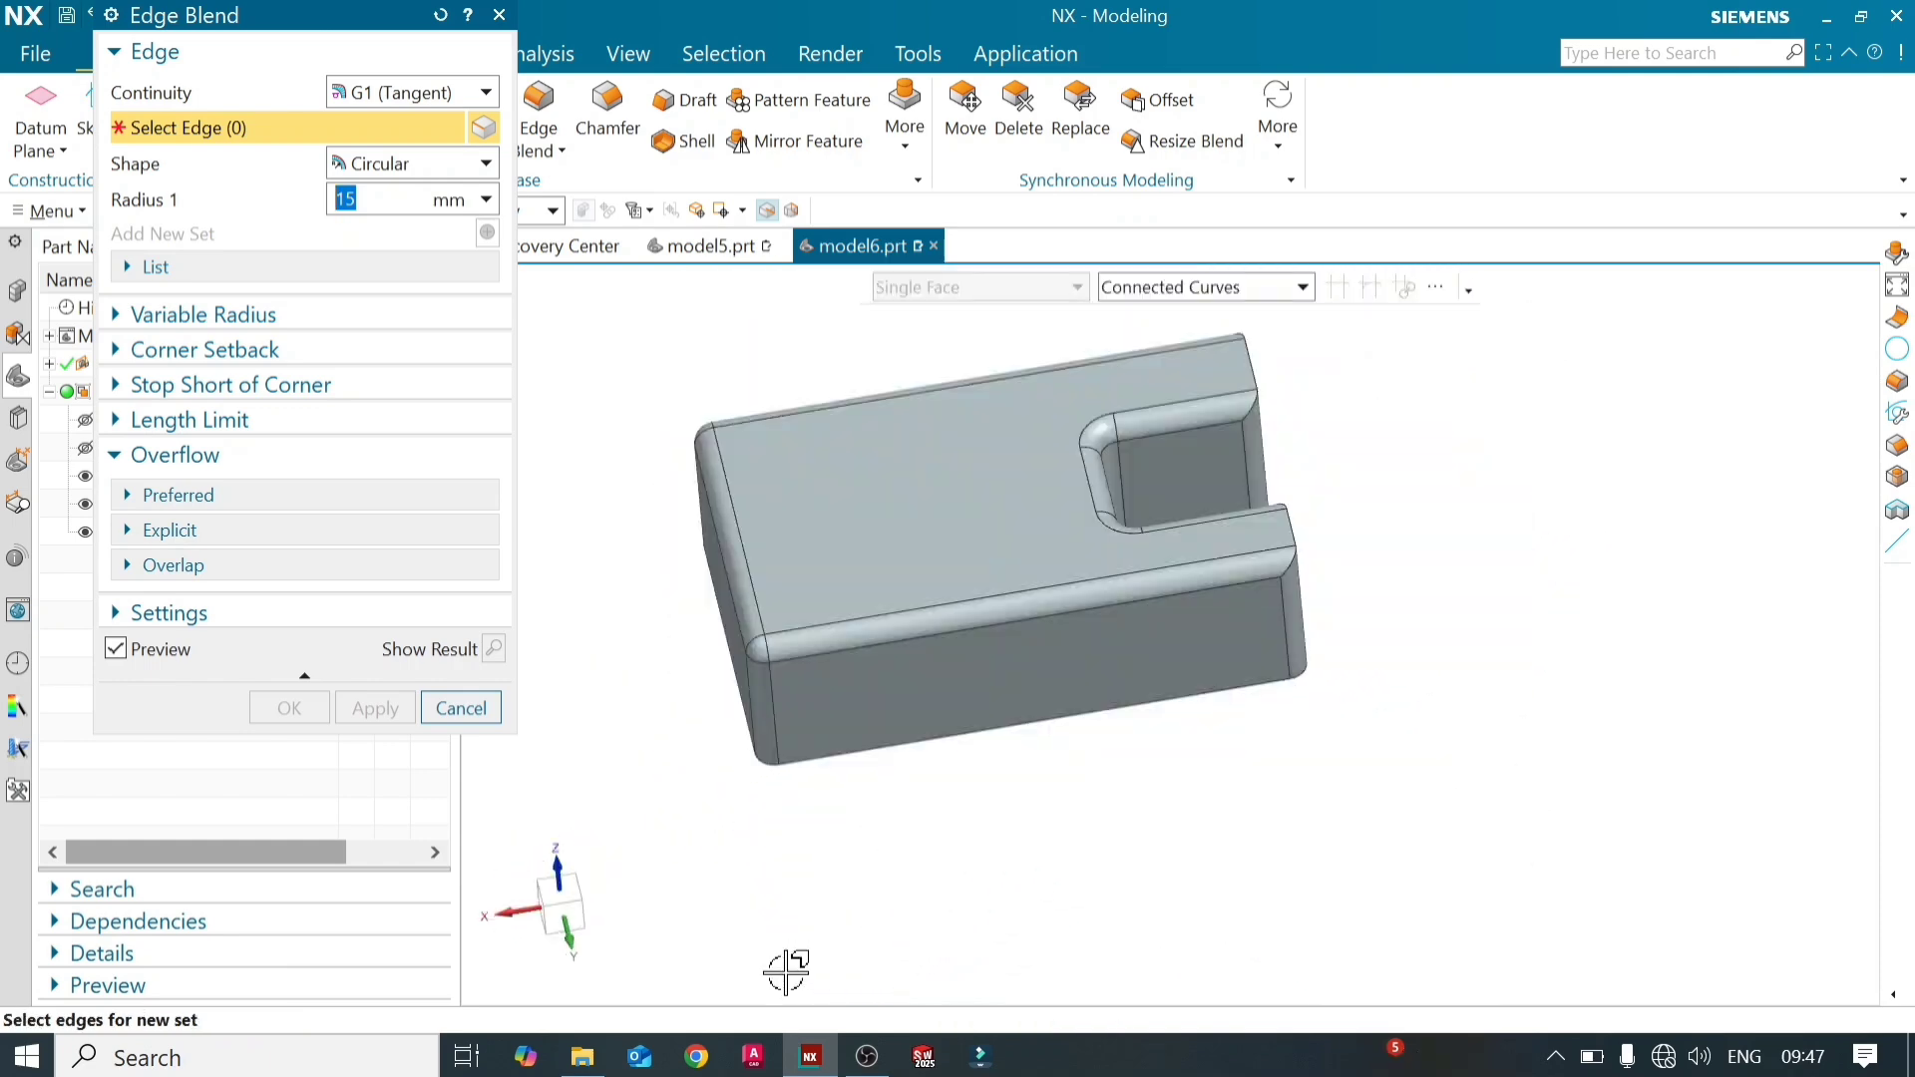